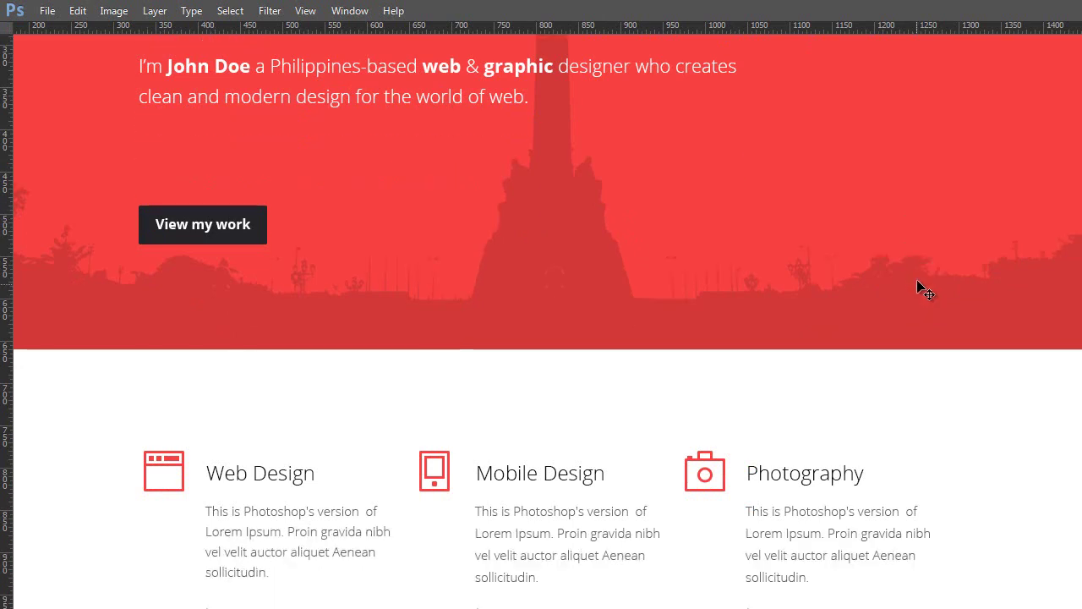
# - Look through the portfolio page design from the hero banner past the services and project sections to the footer
pyautogui.scroll(-2, 906, 210)
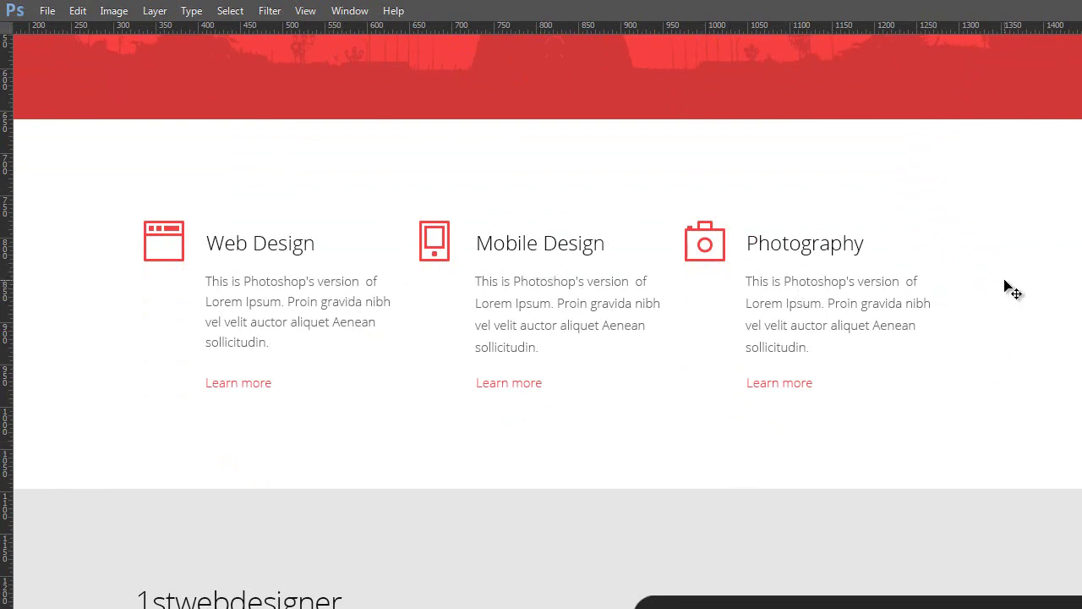
pyautogui.scroll(-10, 1013, 289)
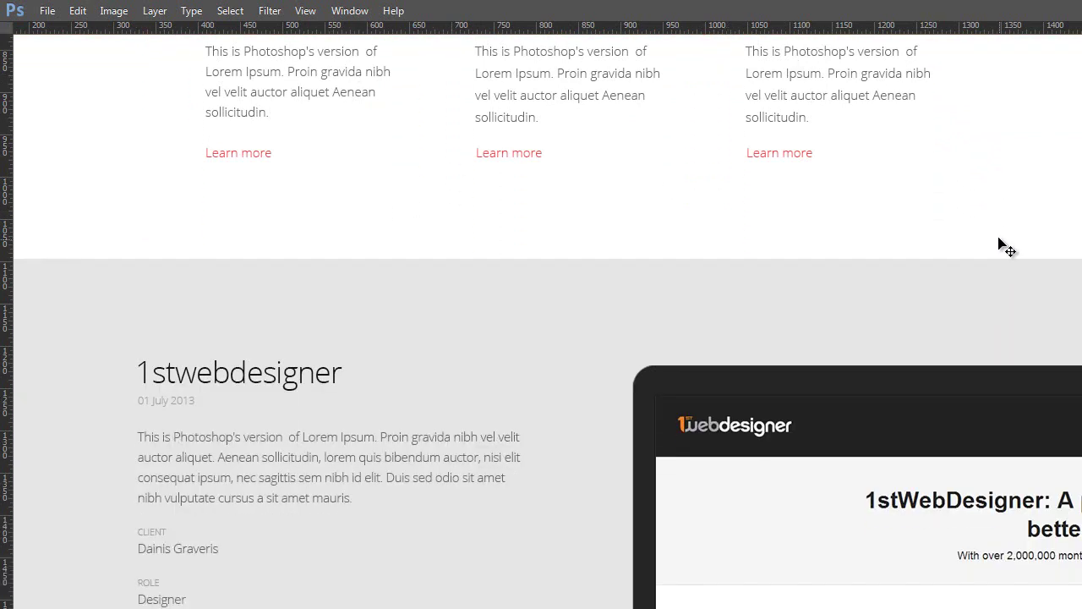
pyautogui.scroll(-9, 1000, 244)
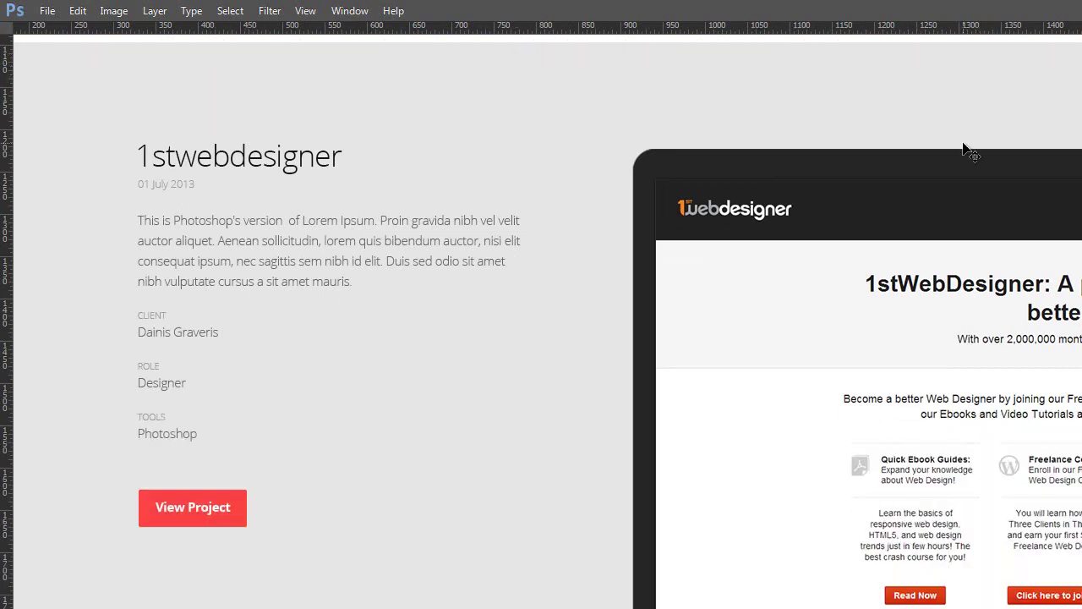
pyautogui.scroll(-2, 958, 148)
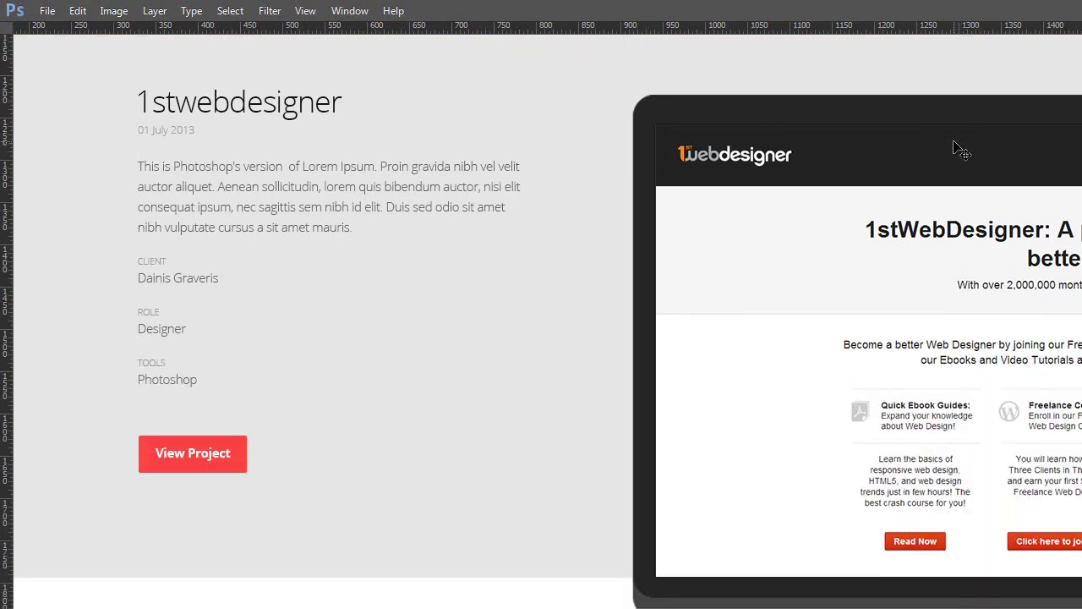
pyautogui.scroll(3, 507, 152)
pyautogui.scroll(-6, 526, 161)
pyautogui.scroll(-2, 586, 186)
pyautogui.scroll(3, 587, 182)
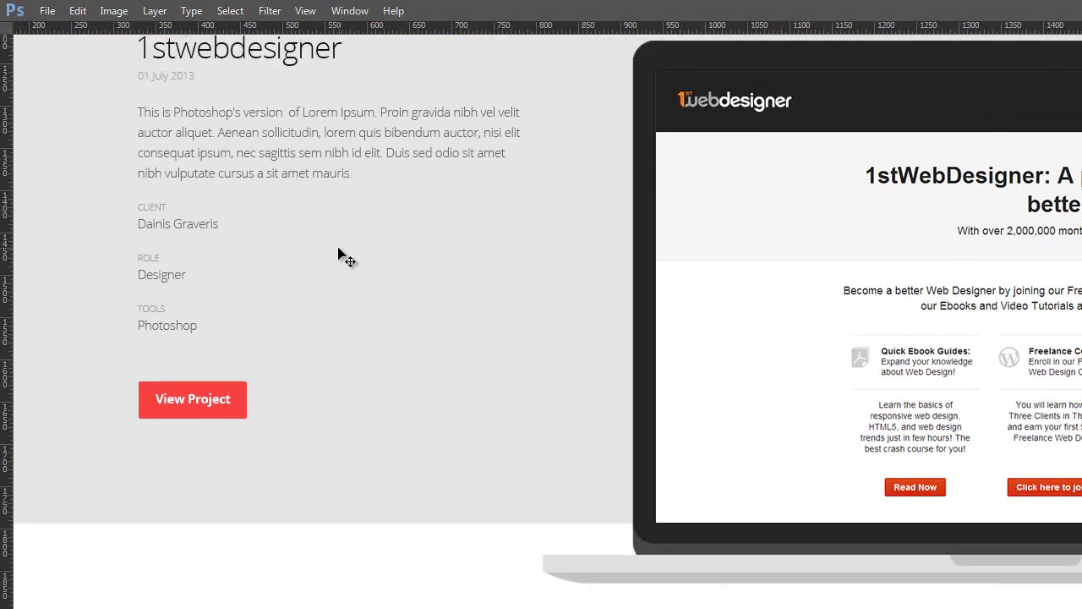
pyautogui.scroll(-5, 500, 249)
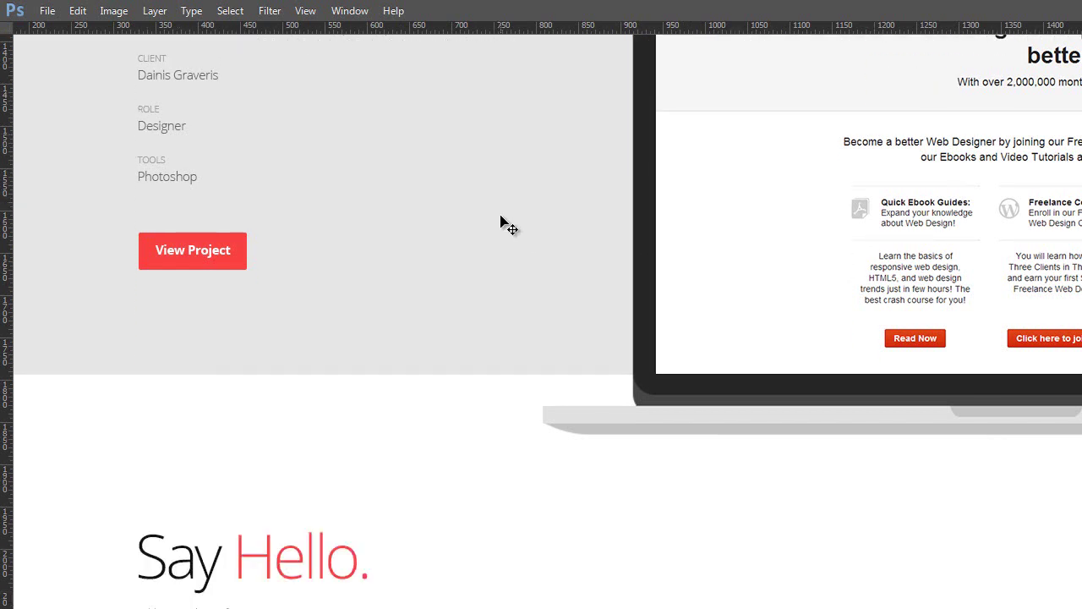
pyautogui.scroll(-7, 442, 246)
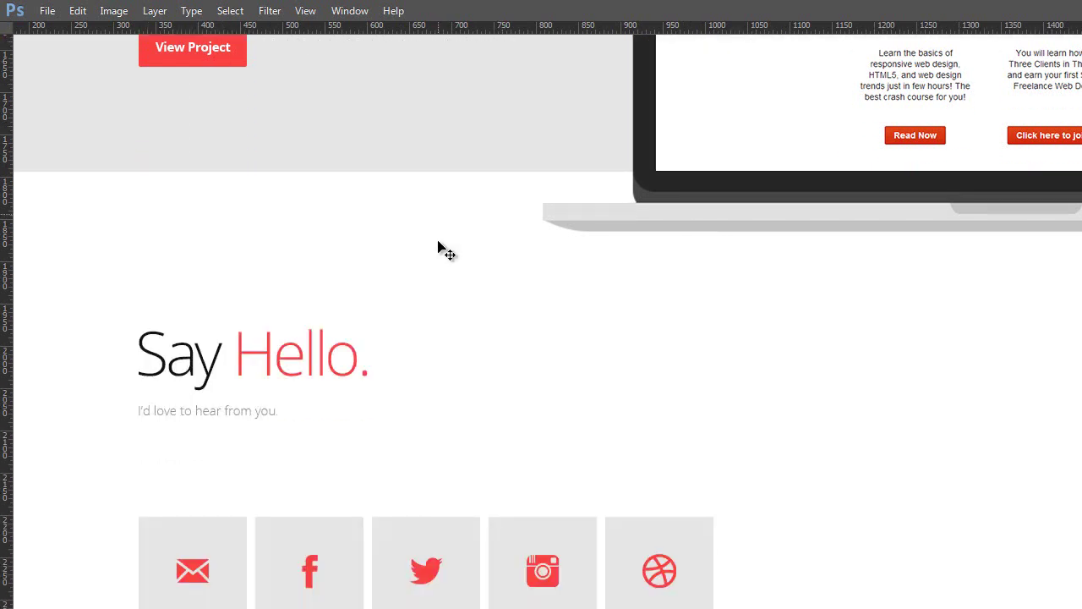
pyautogui.scroll(-1, 441, 225)
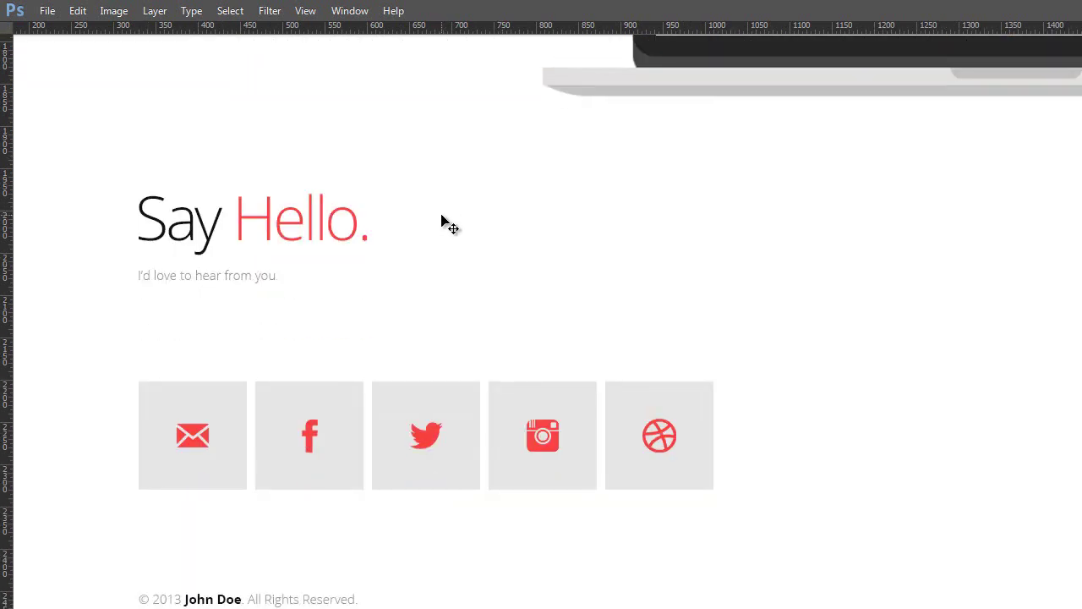
pyautogui.scroll(-3, 442, 225)
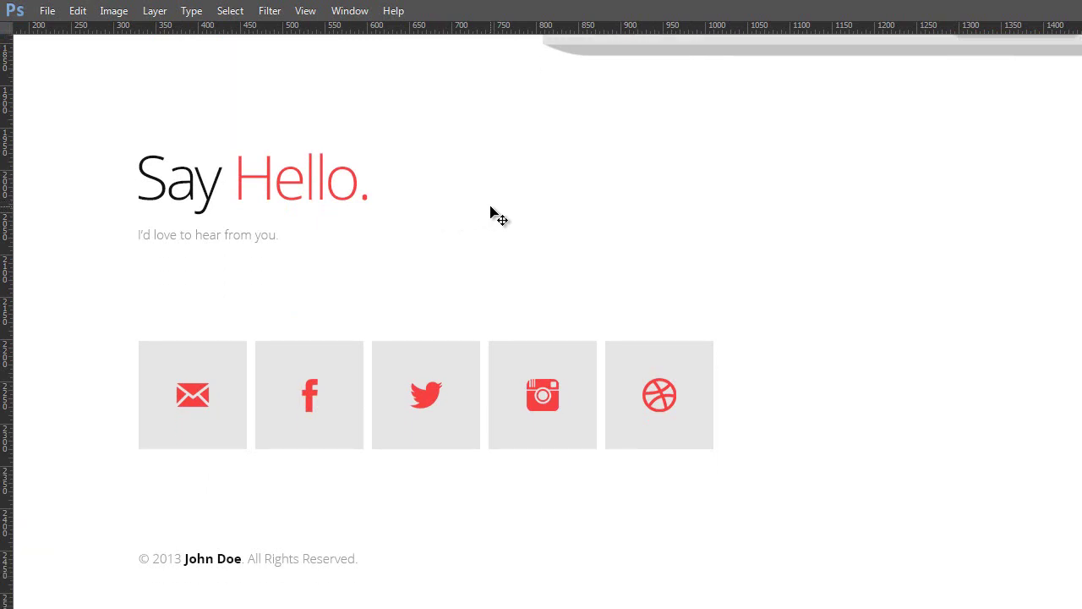
pyautogui.scroll(-3, 490, 211)
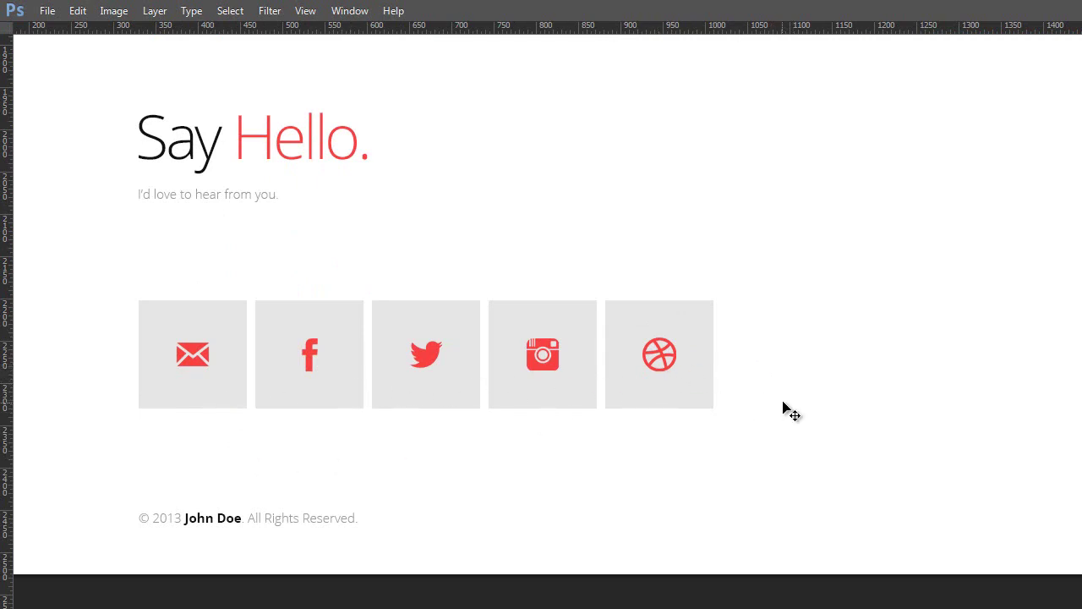
pyautogui.scroll(-4, 783, 406)
pyautogui.scroll(4, 783, 406)
pyautogui.scroll(4, 783, 406)
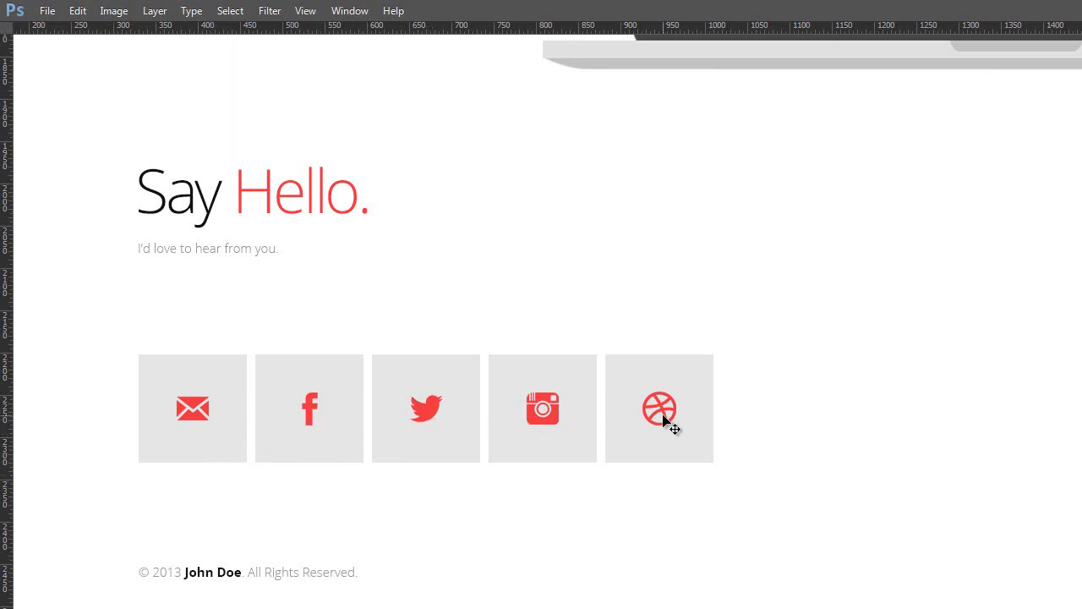
pyautogui.scroll(5, 786, 375)
# - Bring back the hidden interface panels and collapse the Services layer group
pyautogui.press('Tab')
pyautogui.scroll(12, 716, 338)
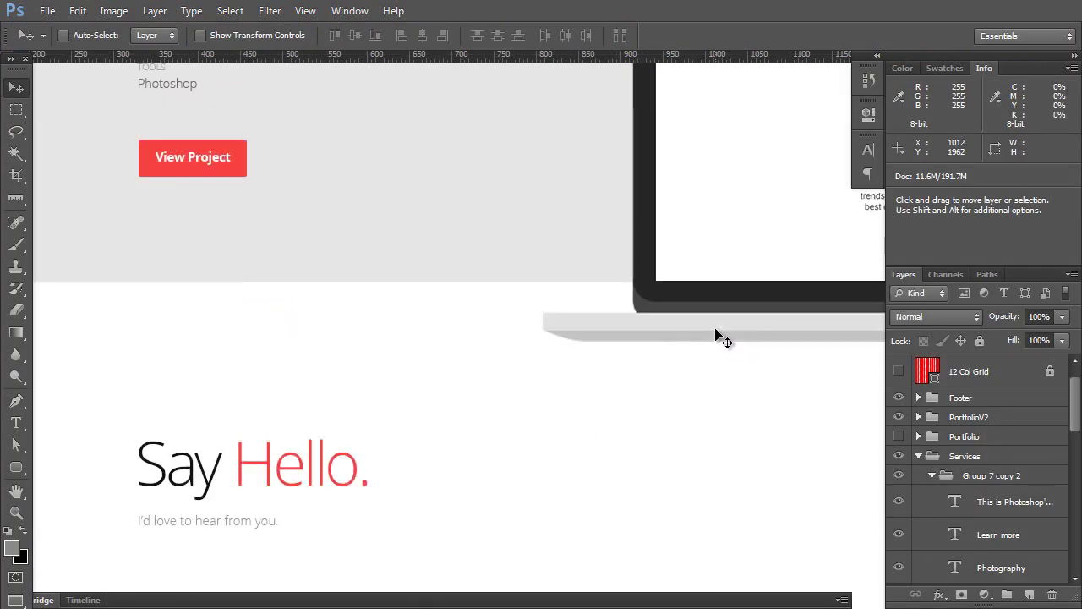
pyautogui.scroll(6, 715, 339)
pyautogui.click(918, 456)
pyautogui.scroll(5, 580, 329)
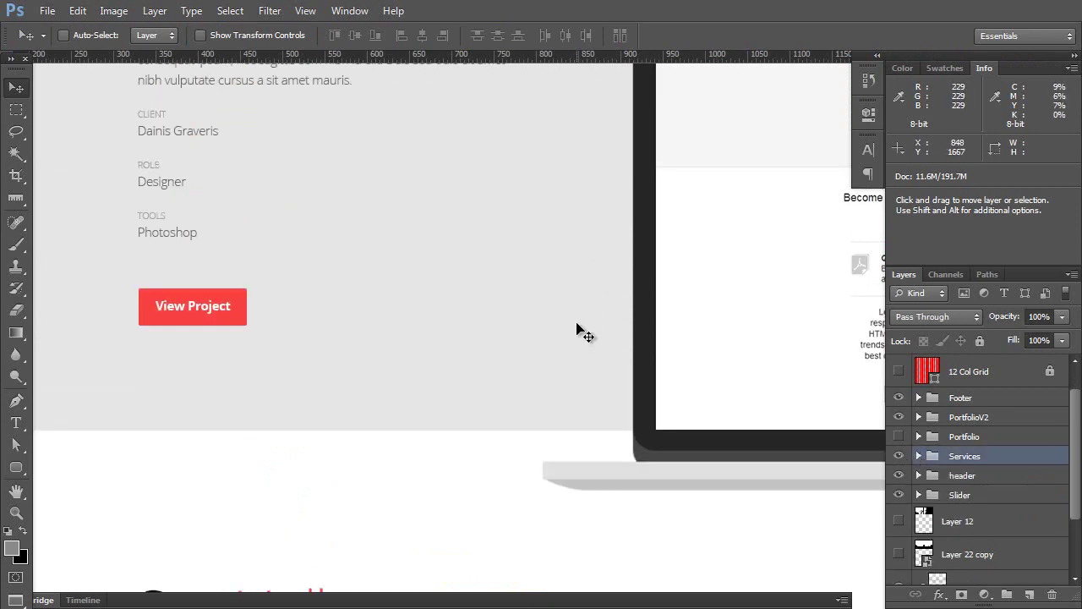
# - Hide the PortfolioV2 layer group and show the Portfolio group in its place
pyautogui.press('Tab')
pyautogui.hotkey('ctrl', '-')
pyautogui.press('Tab')
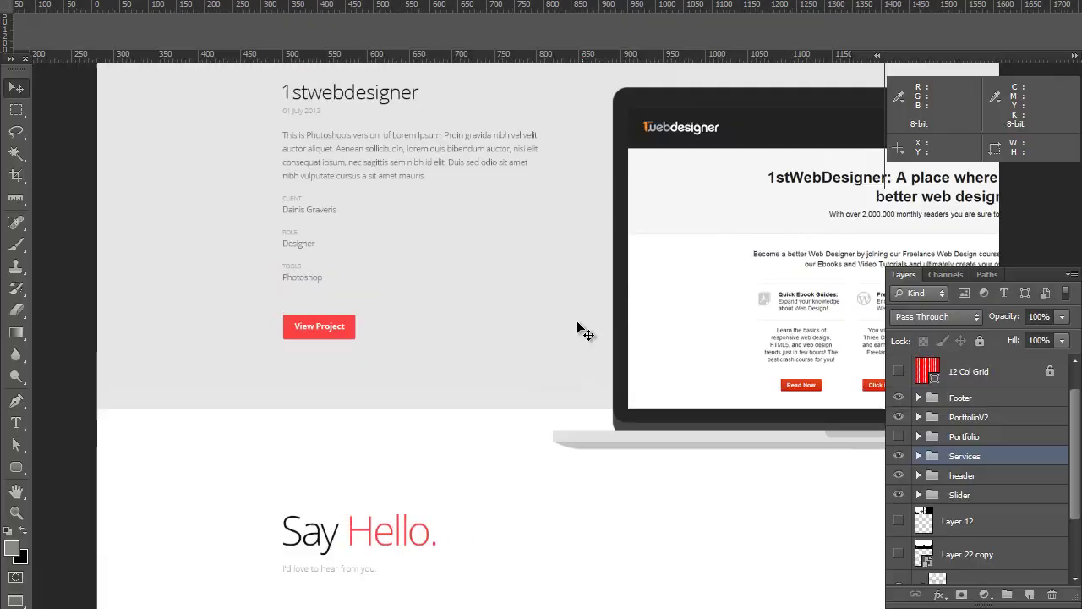
pyautogui.scroll(4, 622, 342)
pyautogui.scroll(5, 630, 356)
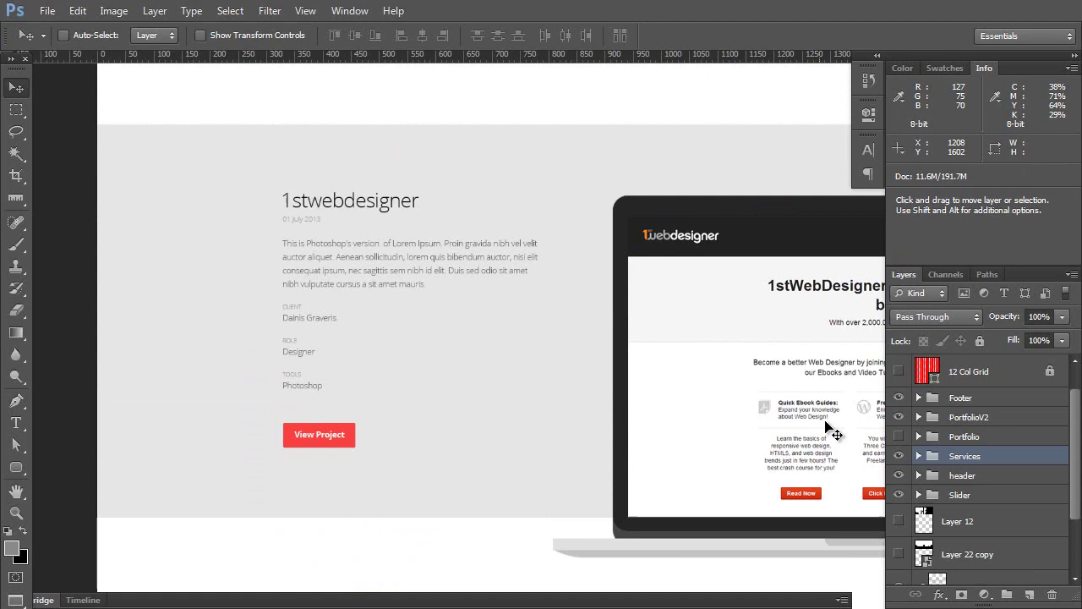
pyautogui.click(899, 417)
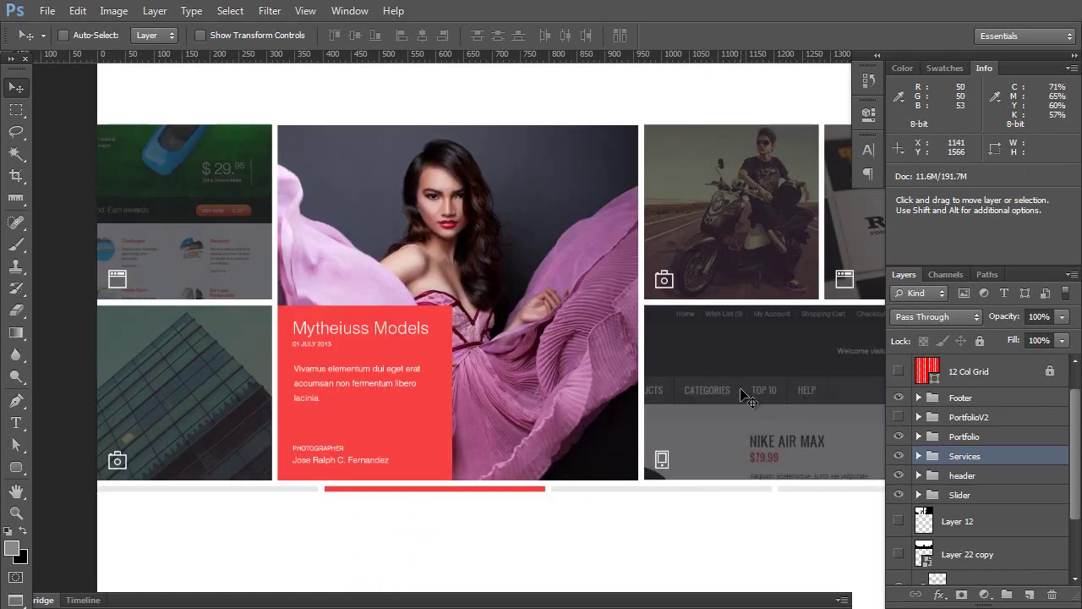
# - Examine the image-grid version of the portfolio section, its slider bar and the contact area below it
pyautogui.hotkey('ctrl', '-')
pyautogui.moveTo(440, 394); pyautogui.dragTo(376, 526)
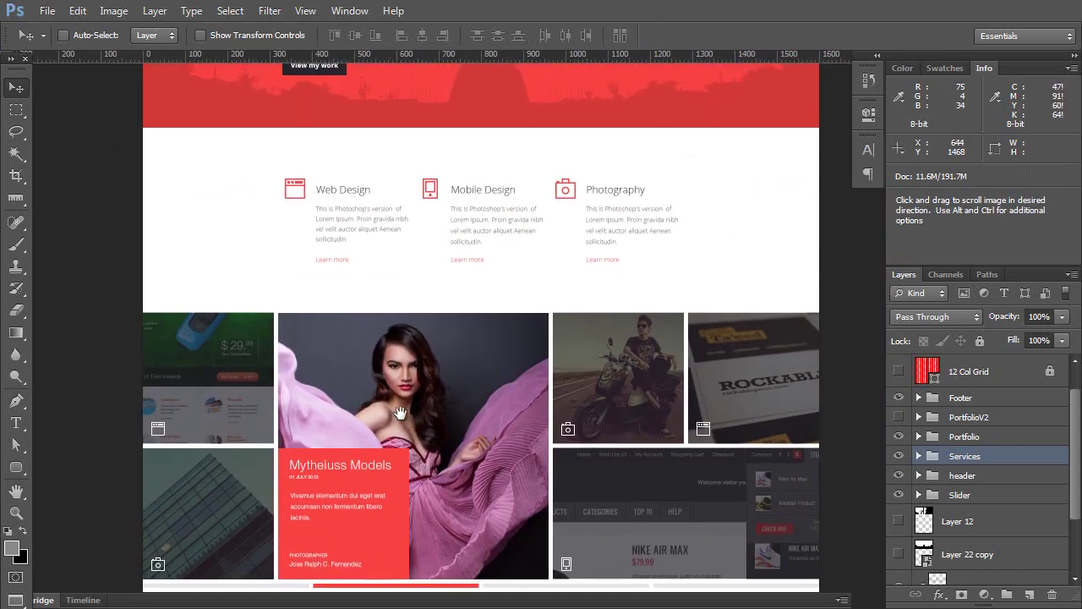
pyautogui.moveTo(400, 414); pyautogui.dragTo(388, 324)
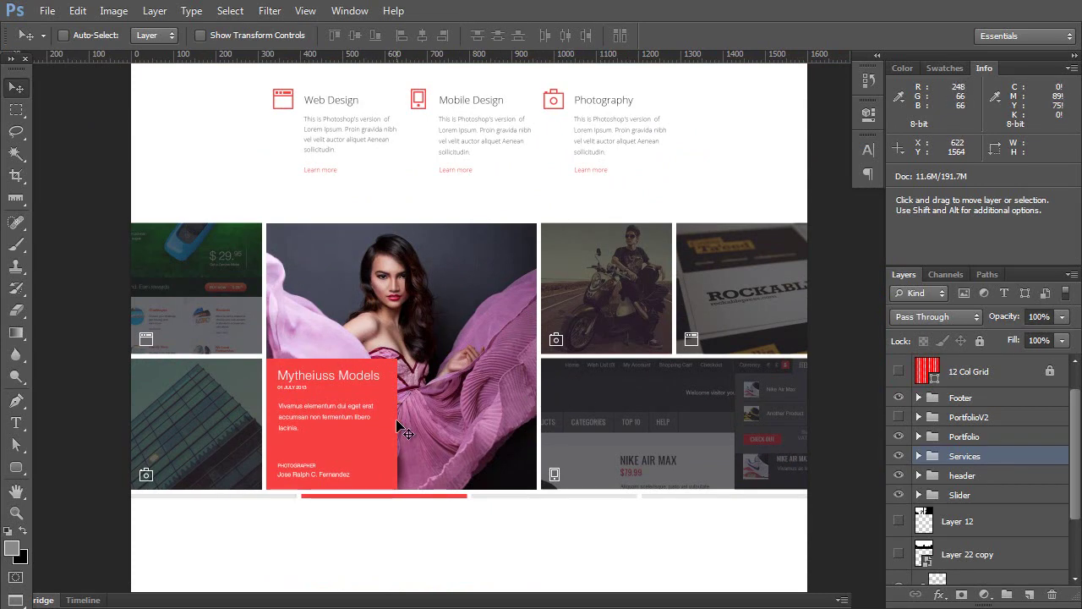
pyautogui.hotkey('ctrl', '+')
pyautogui.press('f')
pyautogui.press('f')
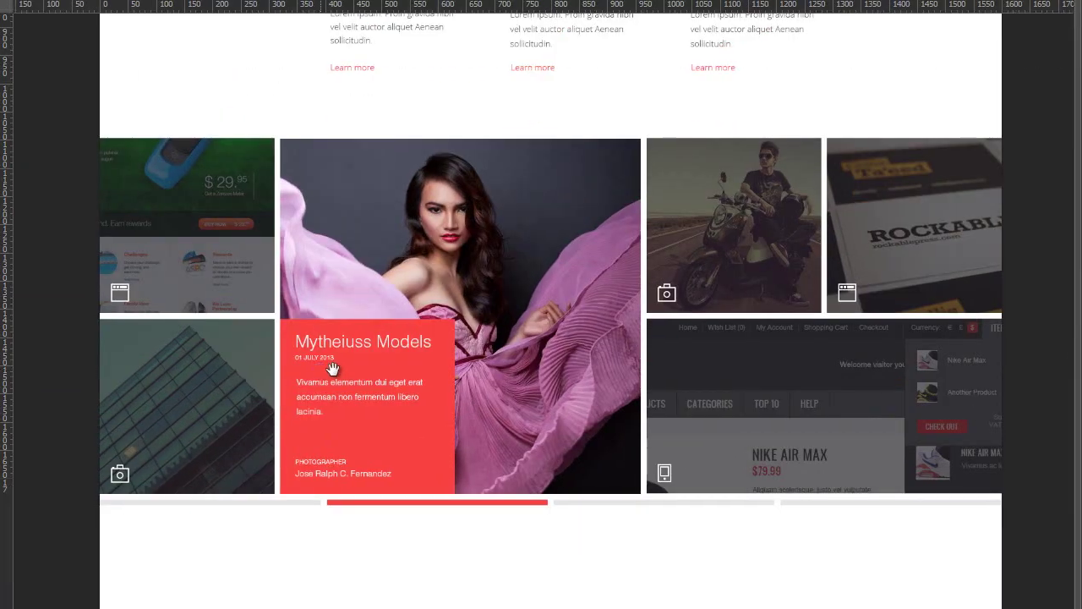
pyautogui.moveTo(319, 384); pyautogui.dragTo(349, 440)
pyautogui.press('f')
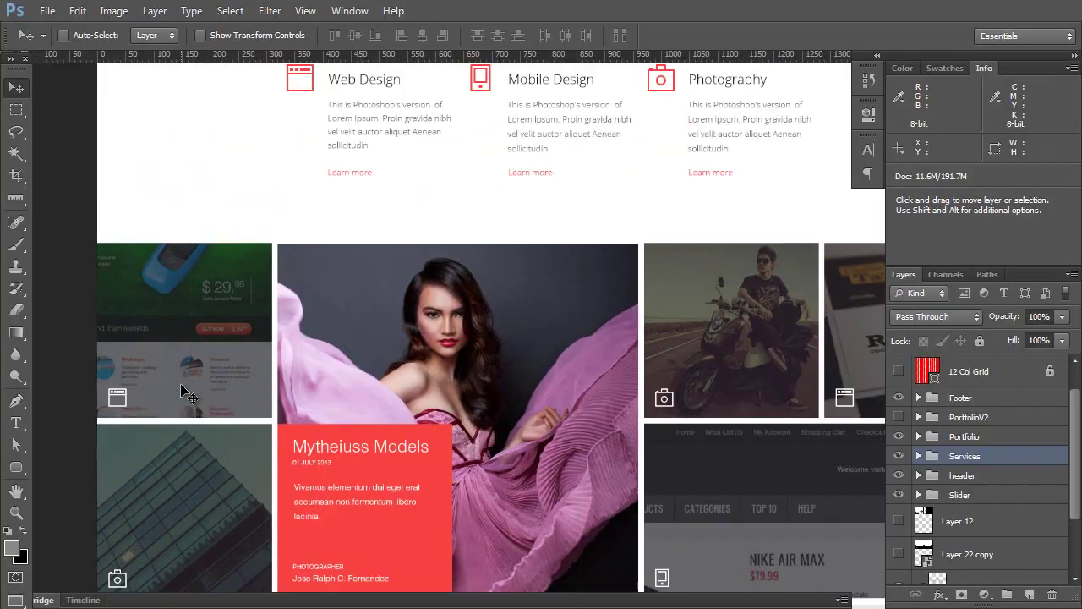
pyautogui.scroll(-1, 158, 399)
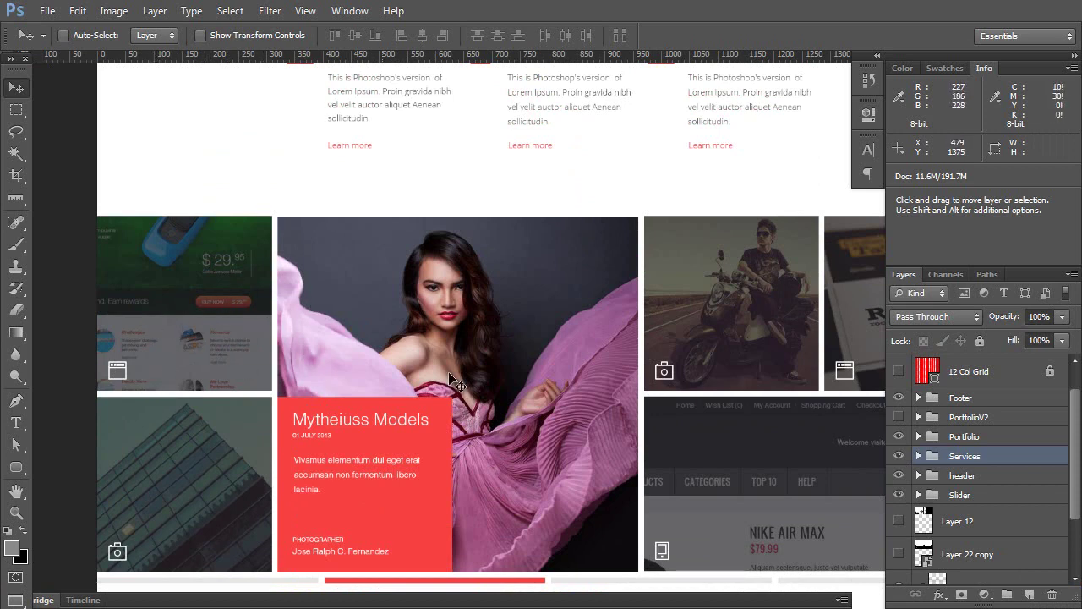
pyautogui.moveTo(654, 316); pyautogui.dragTo(611, 288)
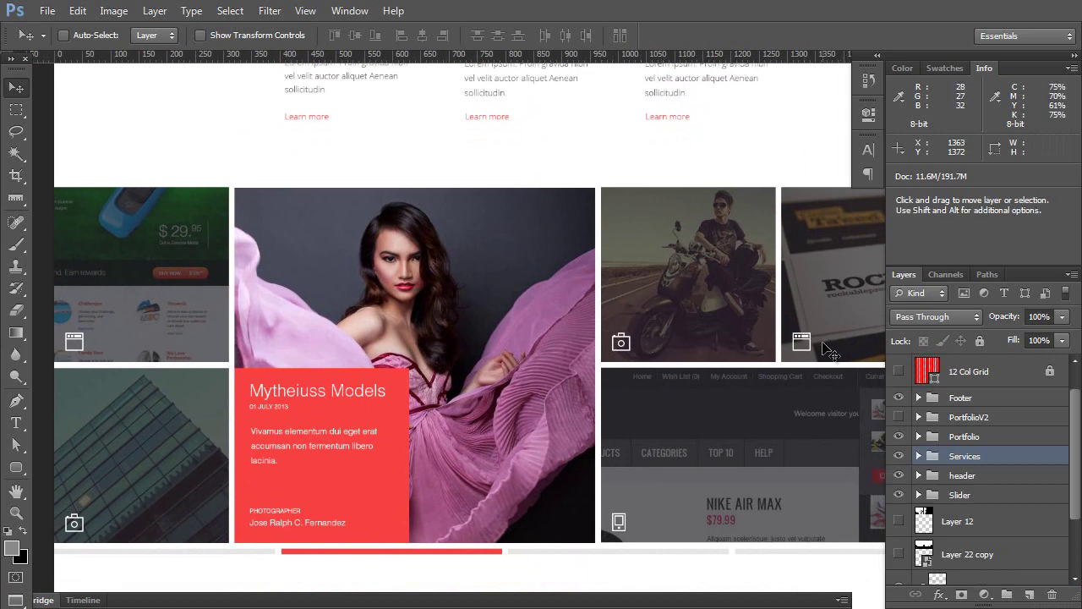
pyautogui.moveTo(327, 399); pyautogui.dragTo(315, 143)
pyautogui.moveTo(404, 297); pyautogui.dragTo(452, 196)
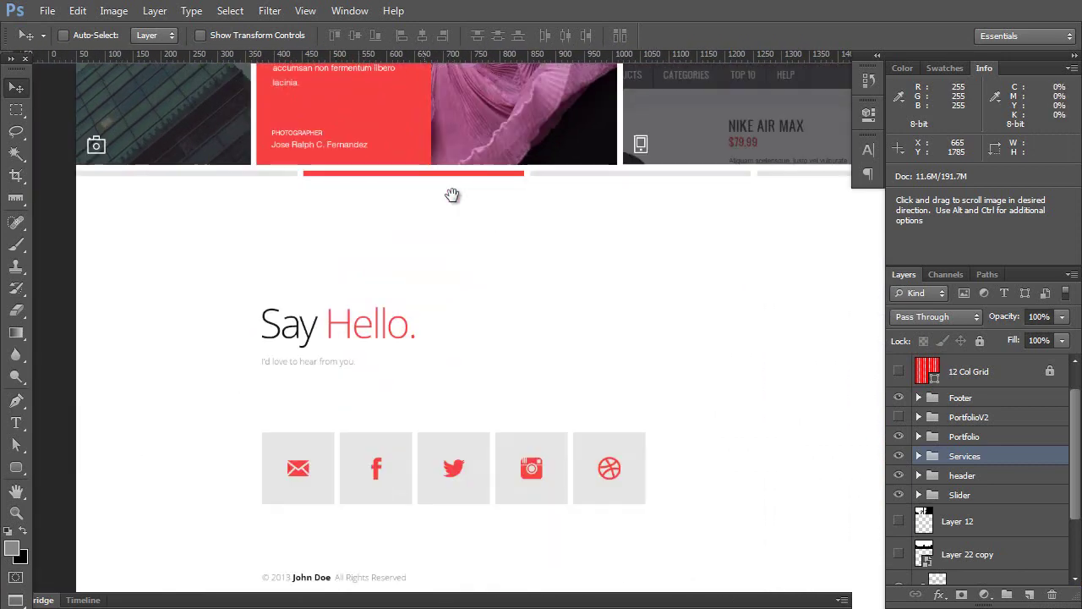
pyautogui.scroll(2, 452, 203)
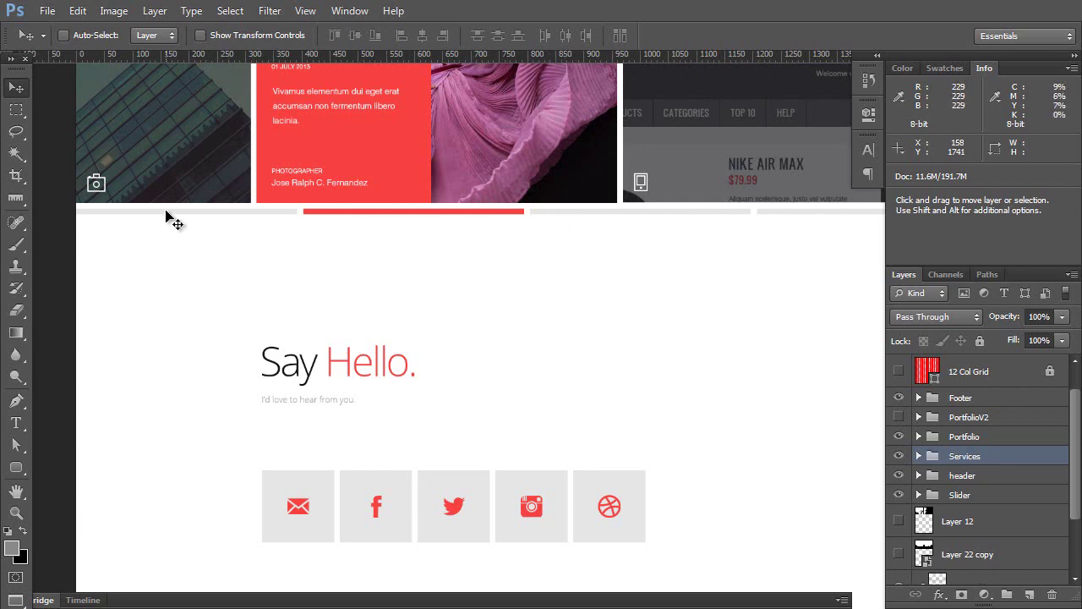
# - Review the upper part of the page, from the services section up to the hero banner and navigation
pyautogui.moveTo(423, 161); pyautogui.dragTo(360, 559)
pyautogui.press('f')
pyautogui.moveTo(415, 206); pyautogui.dragTo(419, 422)
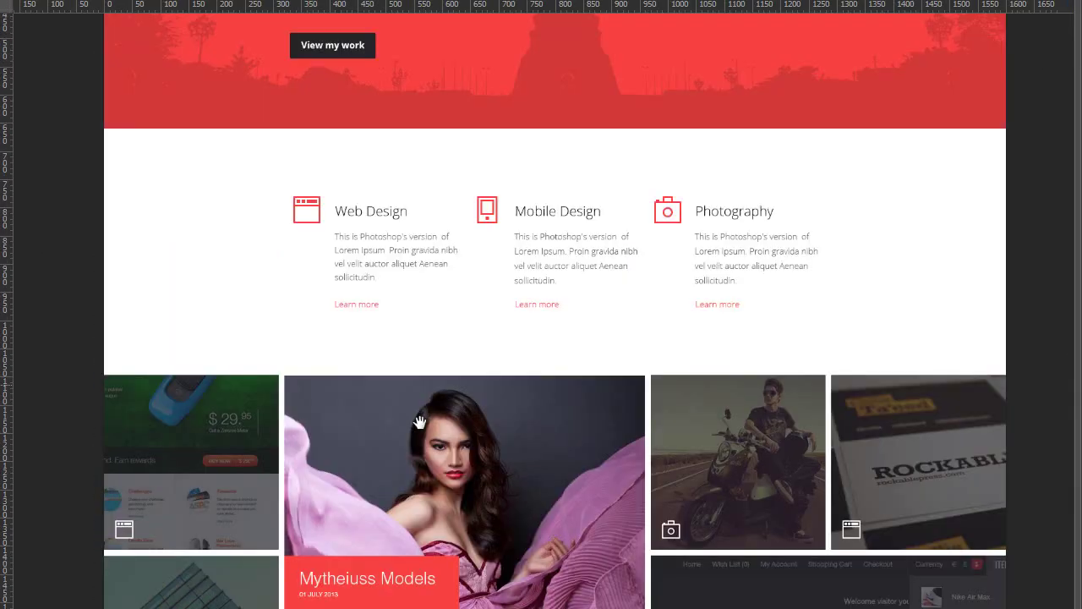
pyautogui.moveTo(418, 169); pyautogui.dragTo(406, 316)
pyautogui.press('f')
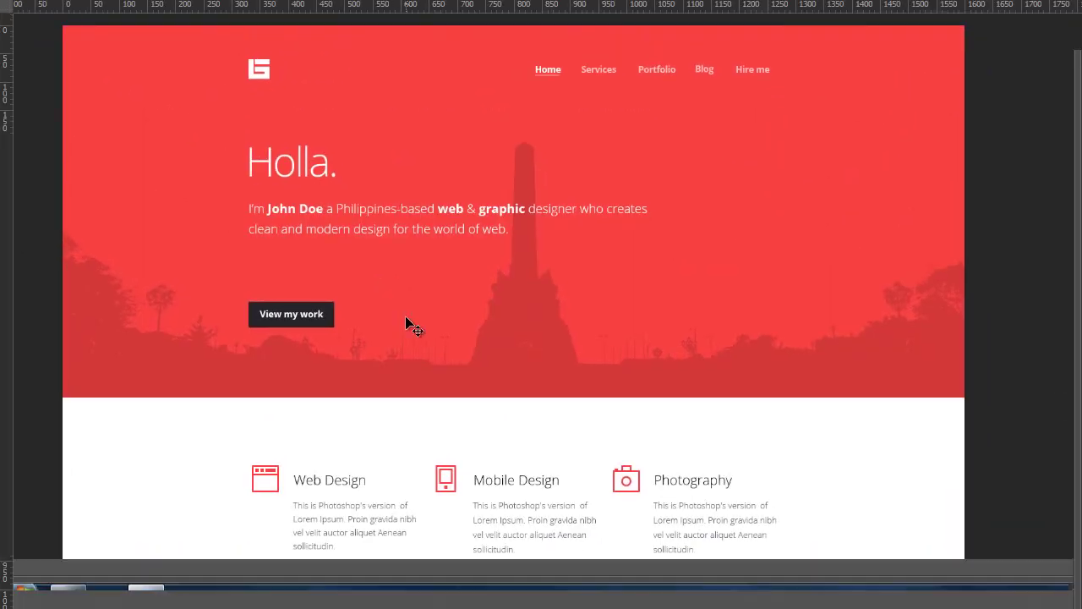
pyautogui.press('f')
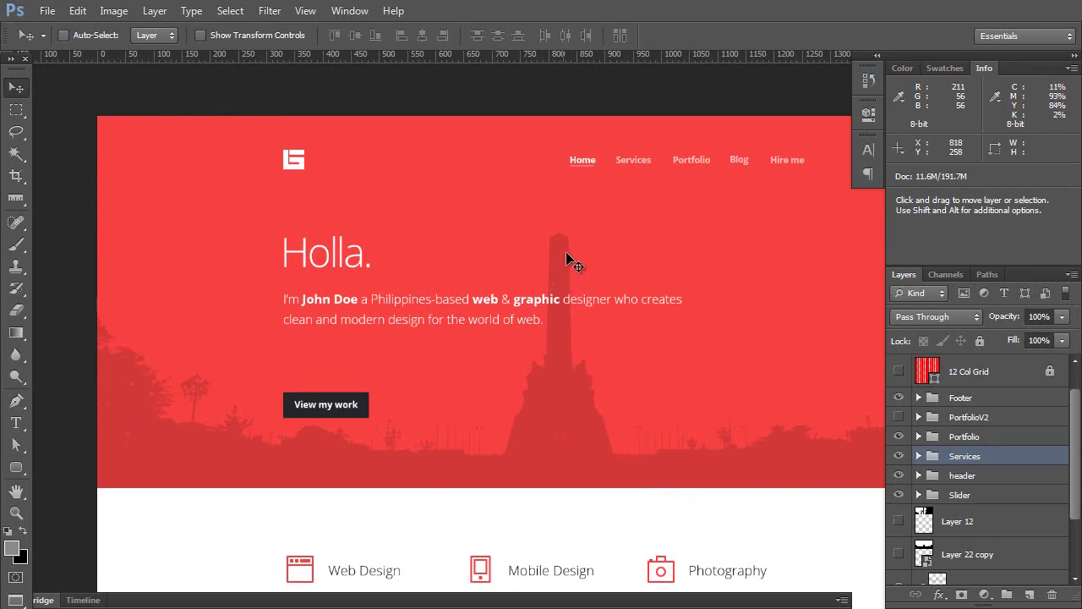
pyautogui.press('space')
pyautogui.moveTo(645, 198); pyautogui.dragTo(589, 160)
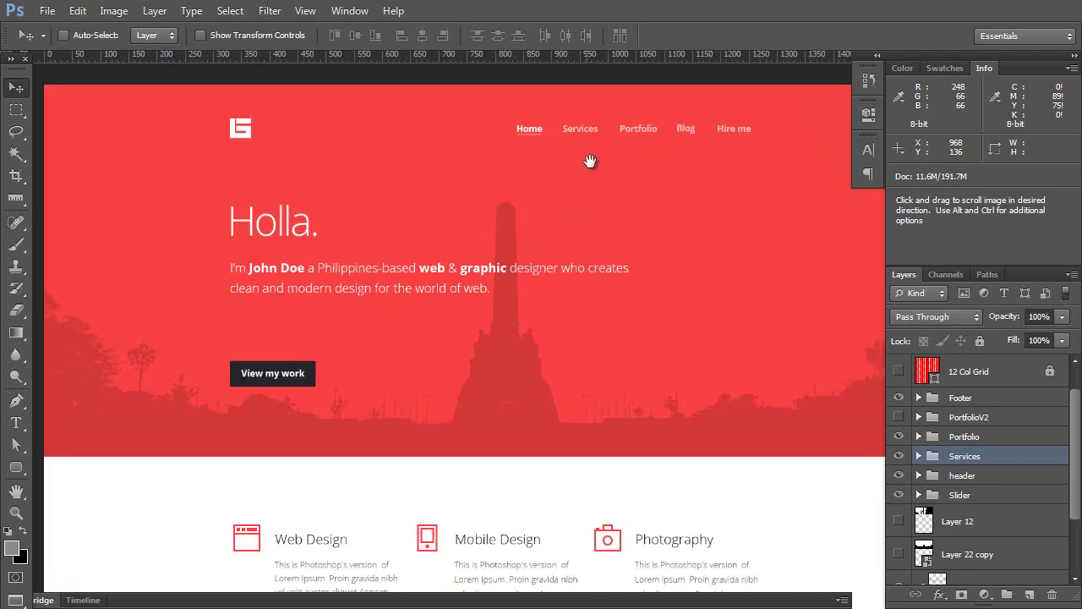
# - Return the workspace to the standard screen mode and minimize Photoshop to reach the Portfolio folder window
pyautogui.click(47, 12)
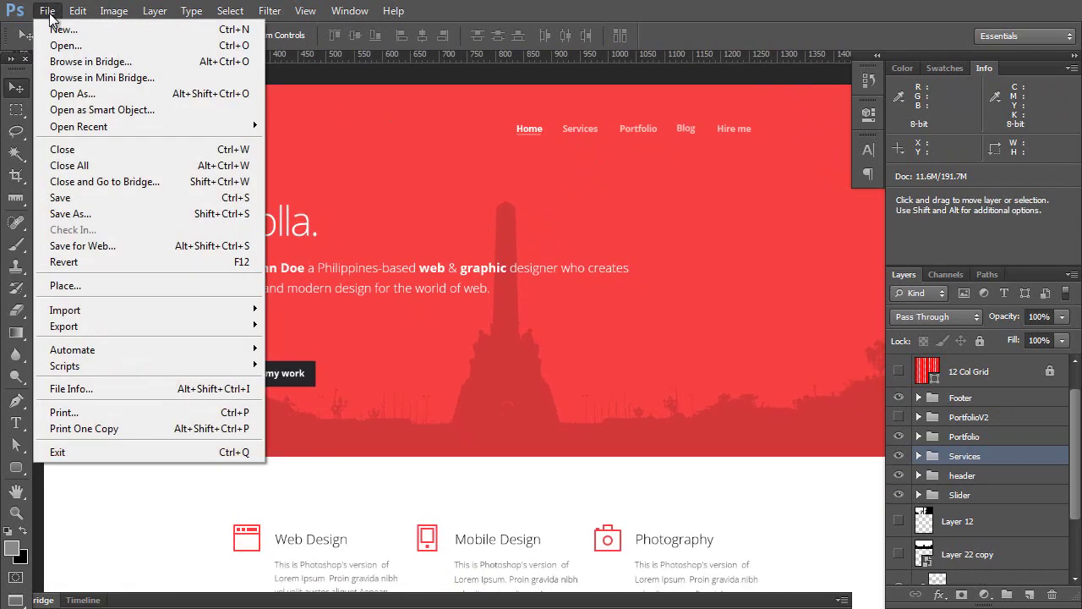
pyautogui.click(434, 360)
pyautogui.press('f')
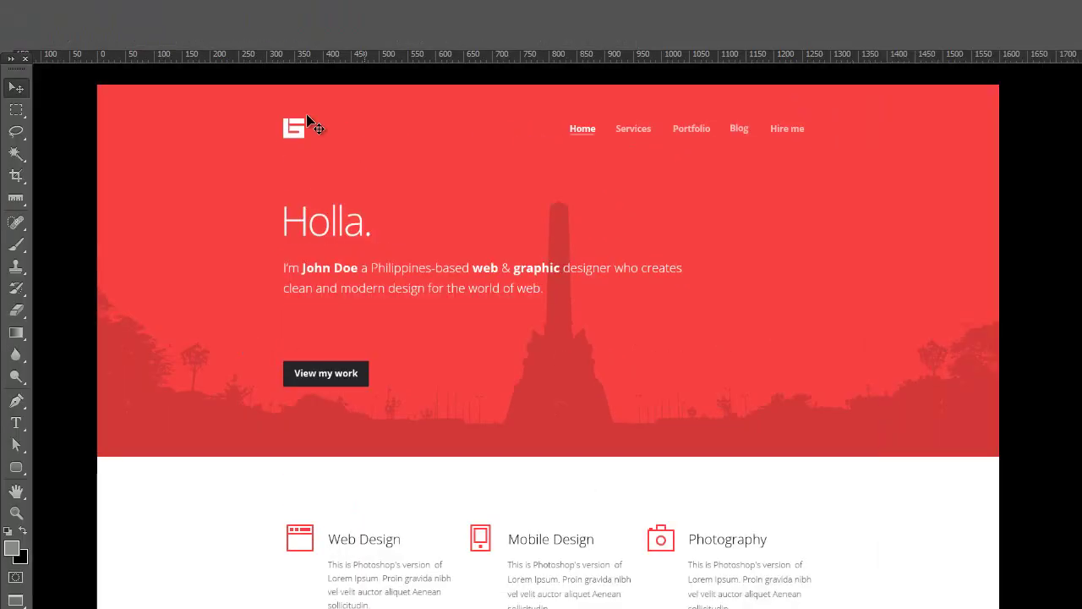
pyautogui.press('f')
pyautogui.click(47, 12)
pyautogui.click(47, 12)
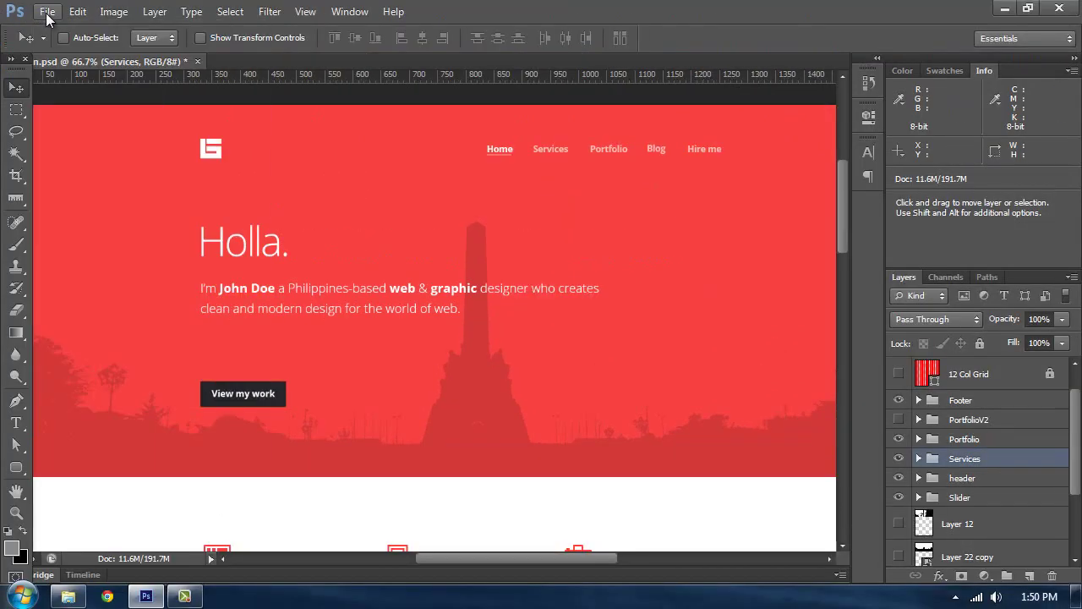
pyautogui.click(1004, 9)
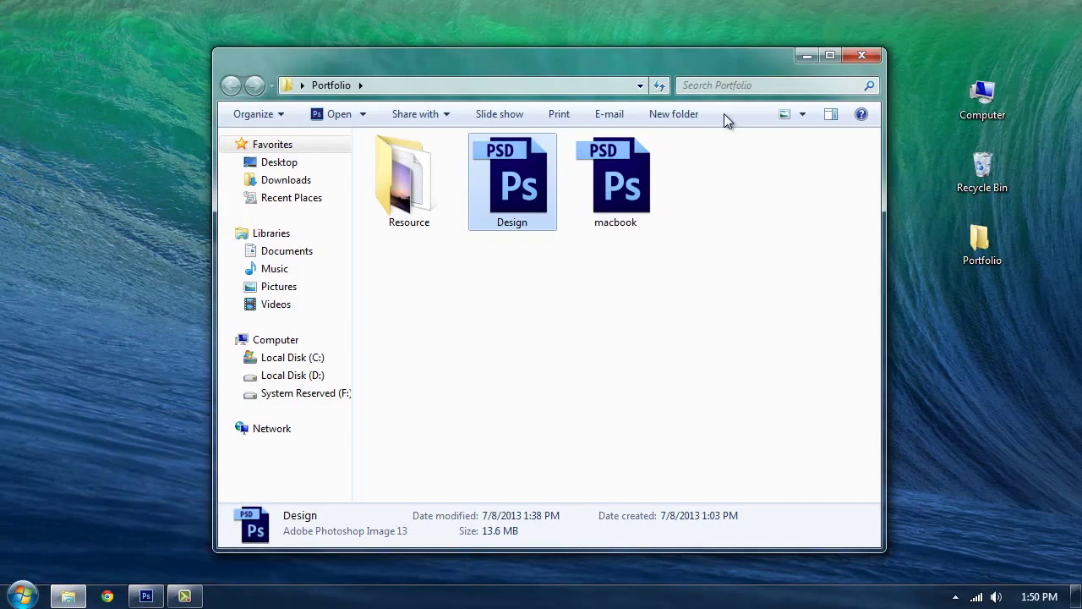
# - Open the Resource folder and go into the inner nathansmith-960-Grid-System-231ee0c folder
pyautogui.doubleClick(408, 175)
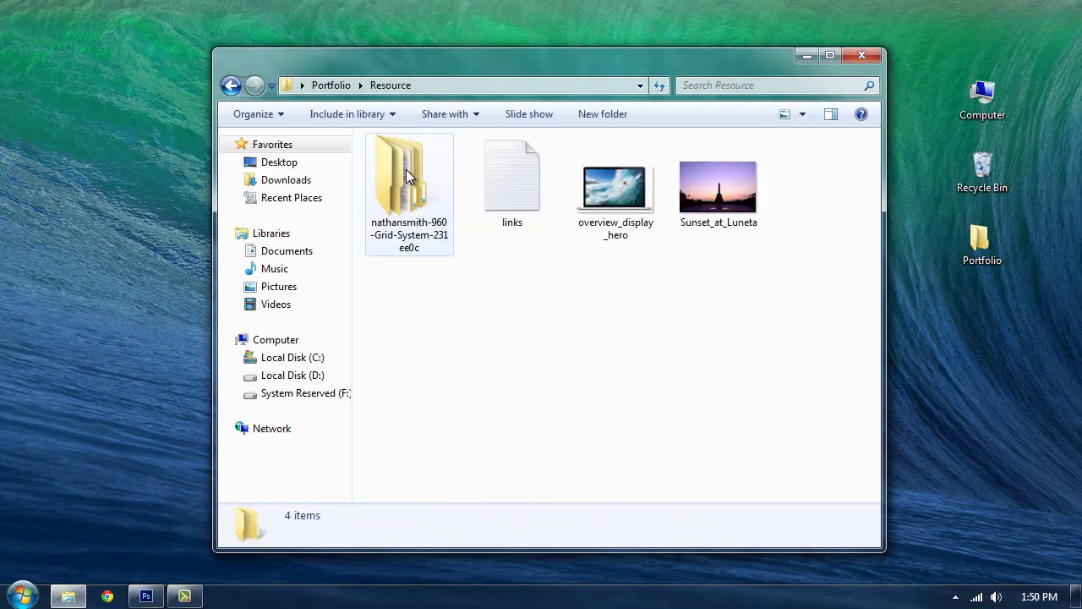
pyautogui.moveTo(331, 48); pyautogui.dragTo(314, 30)
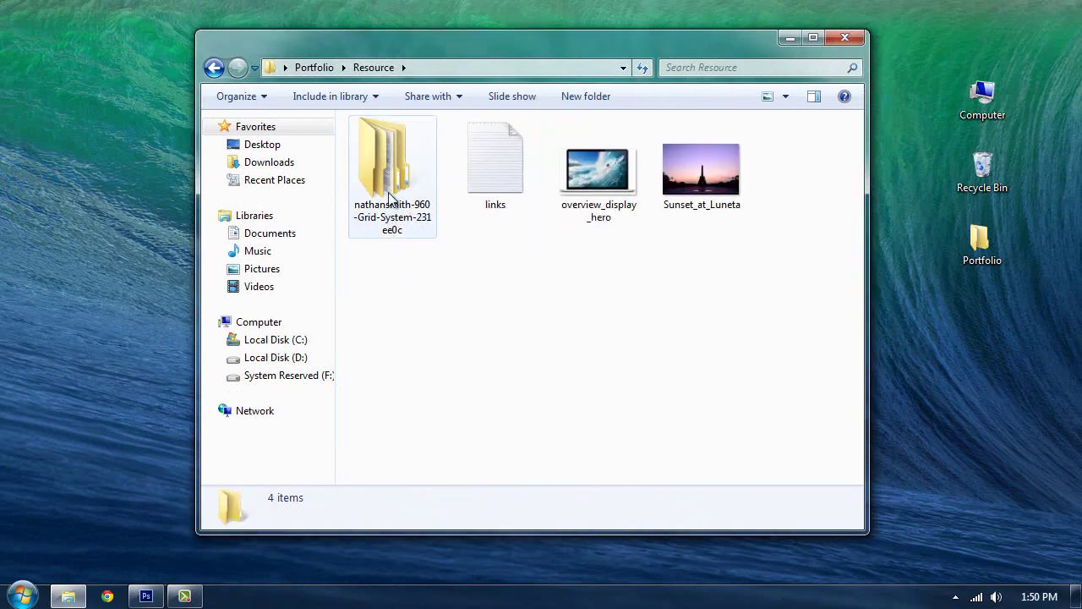
pyautogui.doubleClick(391, 181)
pyautogui.doubleClick(432, 149)
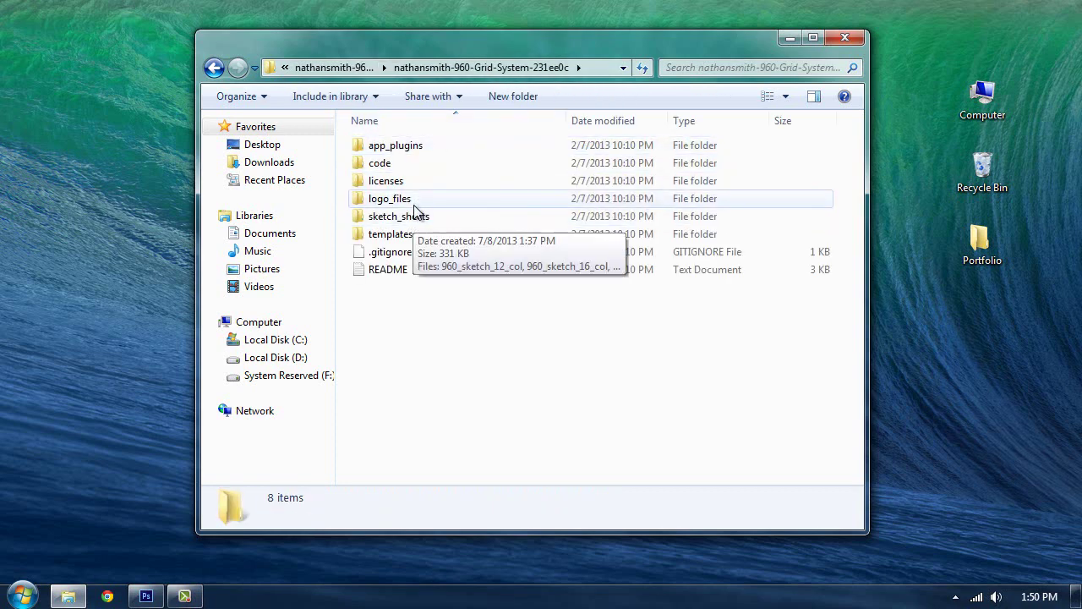
# - Go into the photoshop folder inside templates and open the 960_grid_12_col file in Photoshop
pyautogui.doubleClick(426, 236)
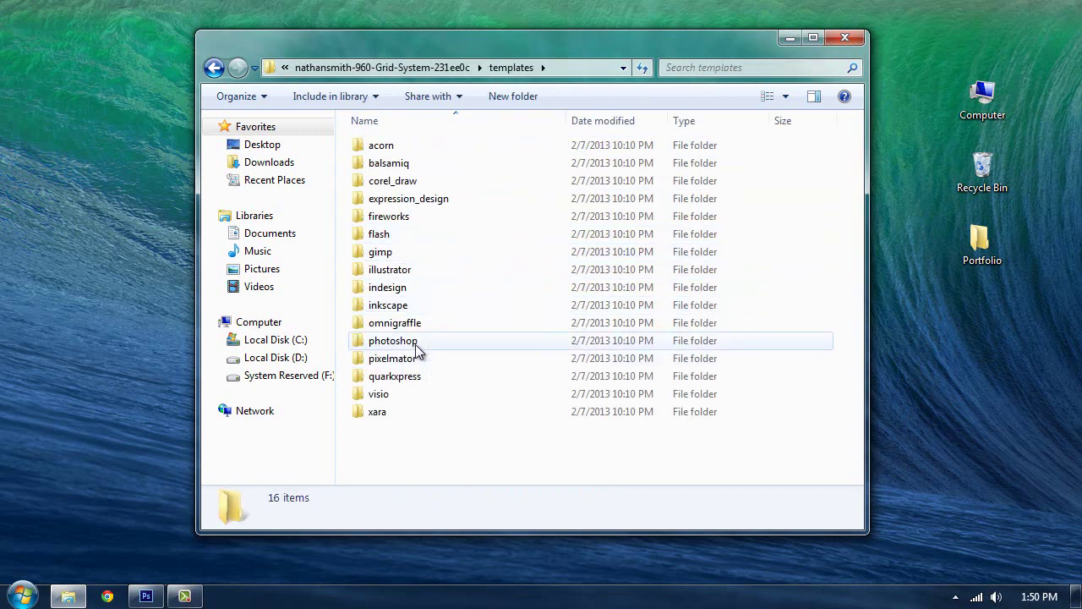
pyautogui.doubleClick(483, 345)
pyautogui.click(406, 208)
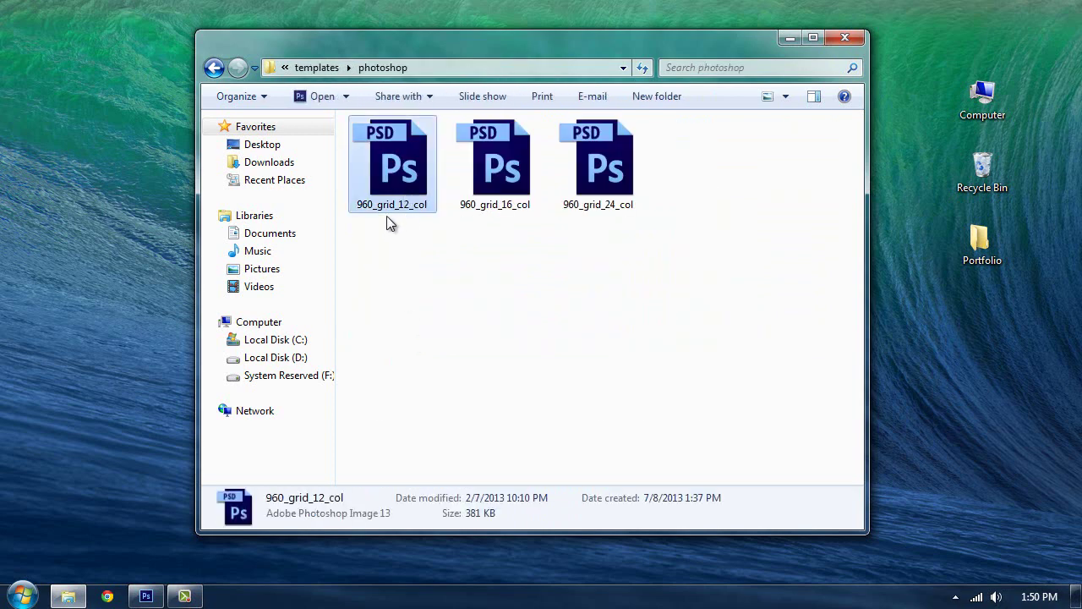
pyautogui.click(384, 207)
pyautogui.click(423, 167)
pyautogui.doubleClick(411, 163)
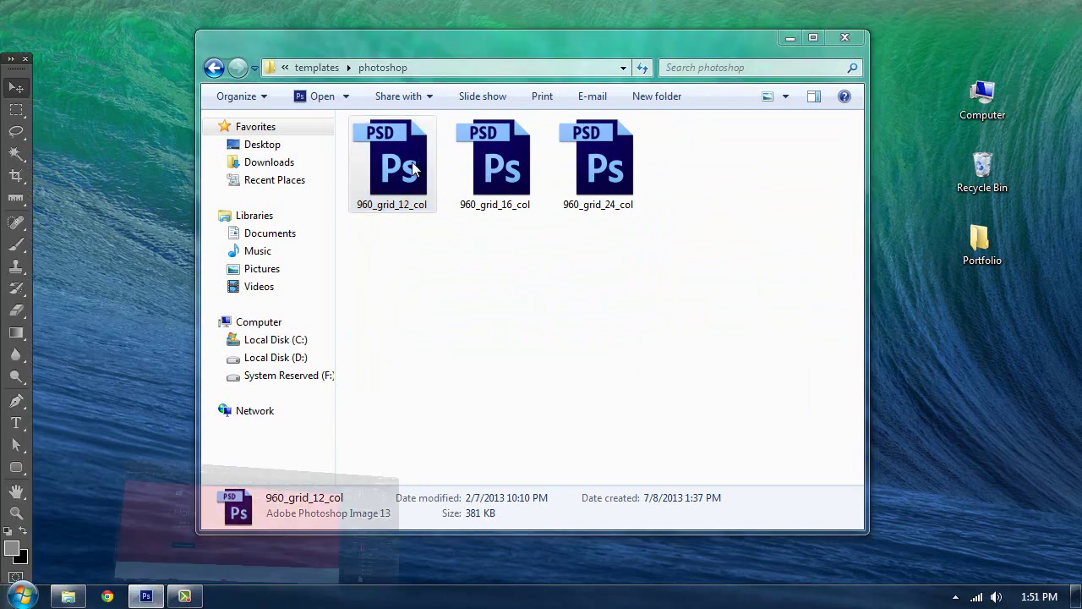
# - Resize the canvas to 1600 pixels wide and 2800 pixels high, anchored at the top center
pyautogui.hotkey('ctrl', '+')
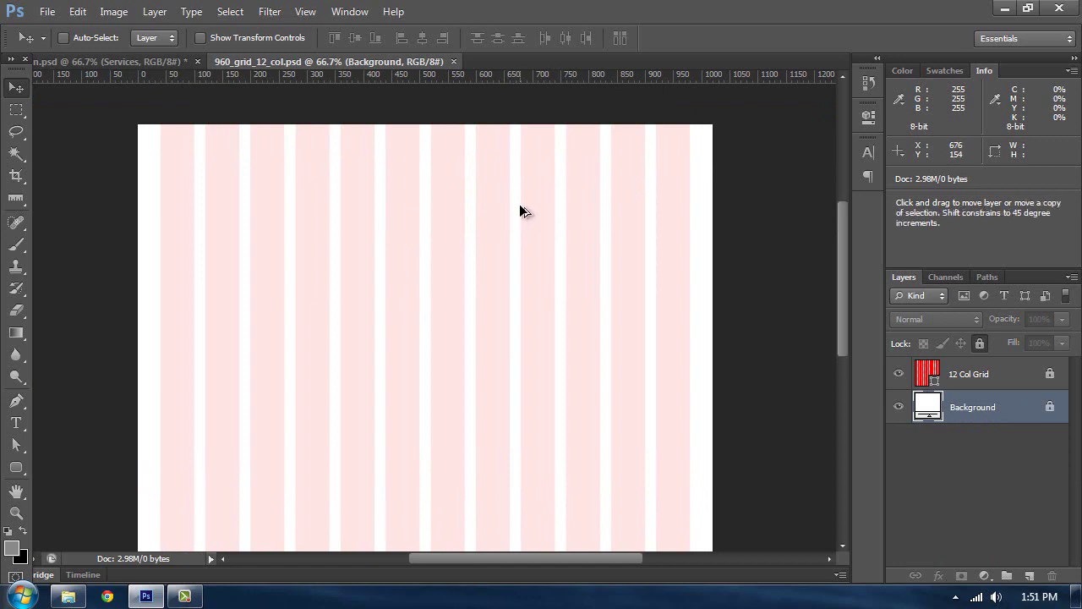
pyautogui.hotkey('ctrl', 'alt', 'c')
pyautogui.moveTo(521, 112); pyautogui.dragTo(646, 112)
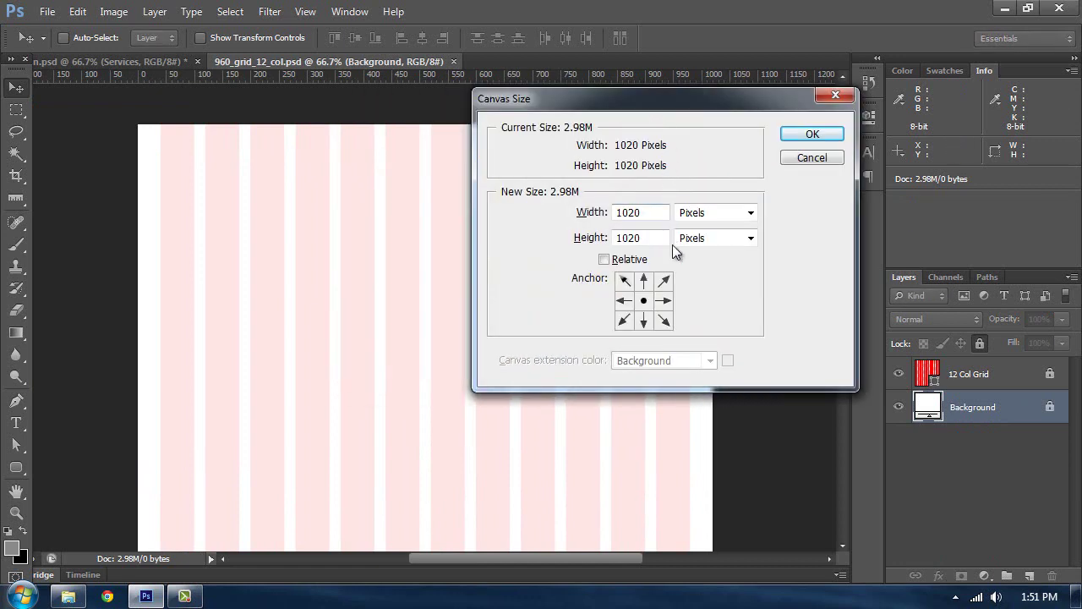
pyautogui.click(644, 281)
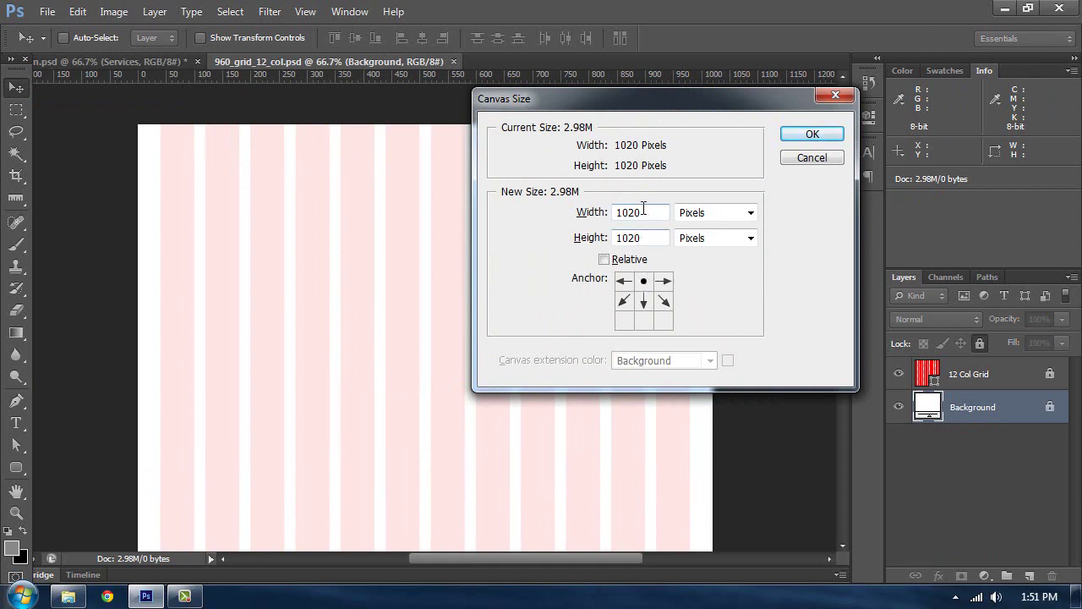
pyautogui.moveTo(642, 209); pyautogui.dragTo(546, 213)
pyautogui.write('1600')
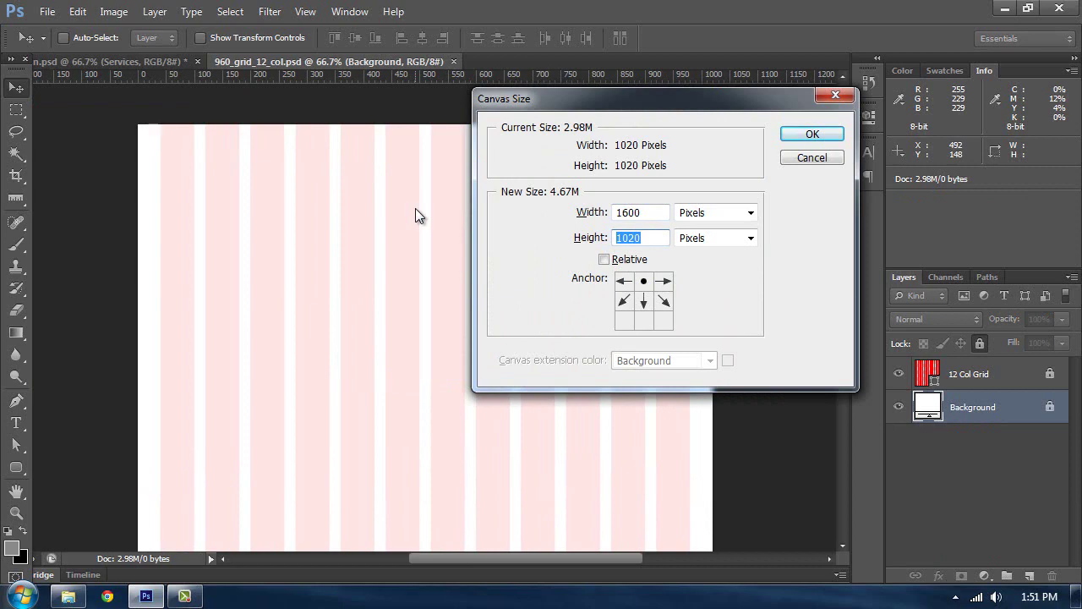
pyautogui.write('2800')
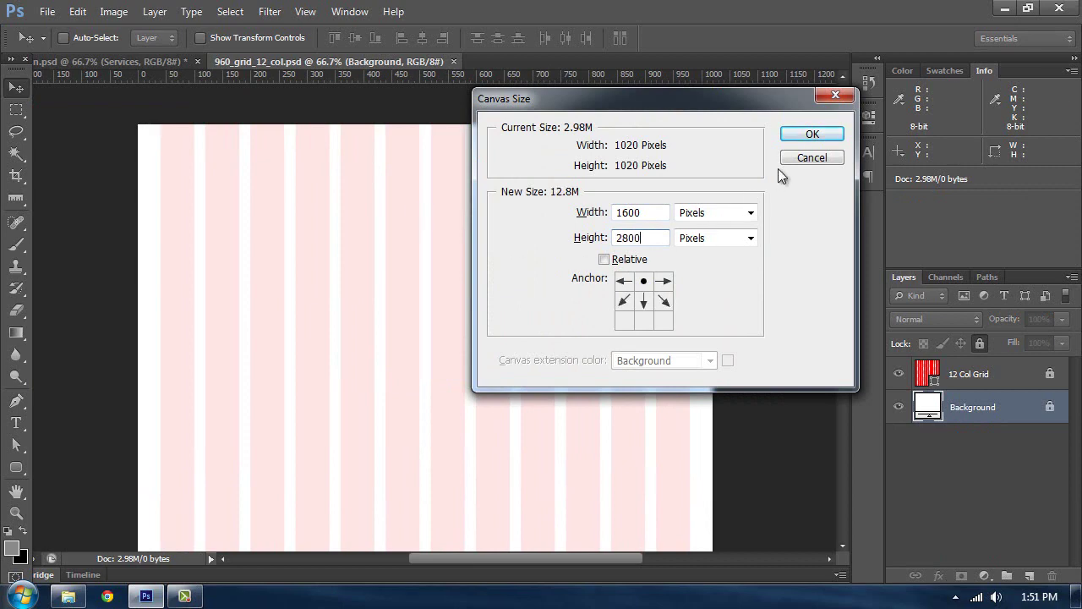
pyautogui.click(810, 137)
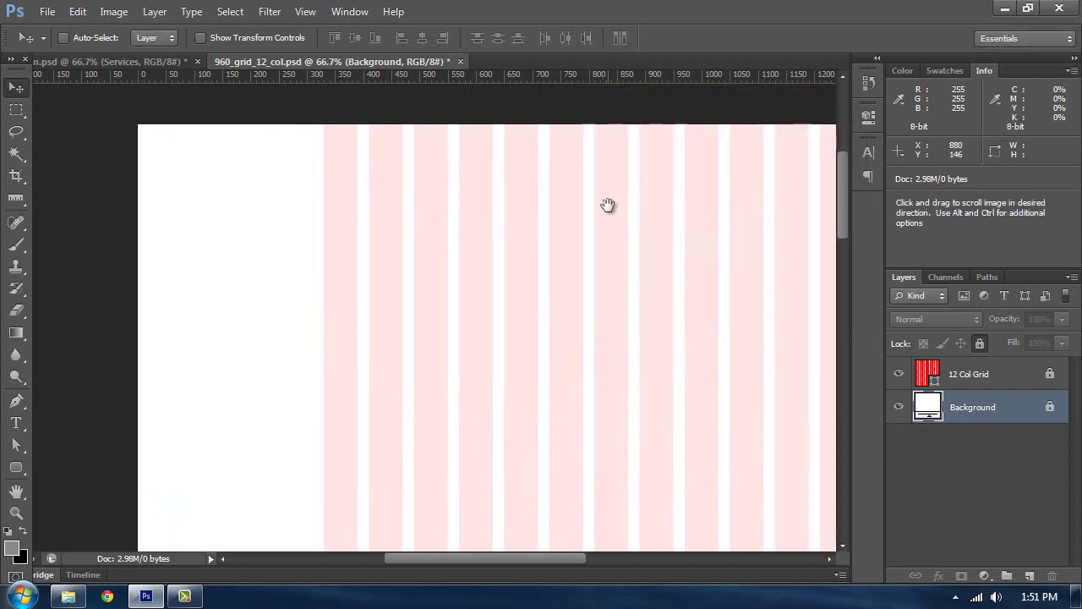
# - Select Pixels as the ruler unit and show the grid guides over the 12 columns
pyautogui.moveTo(608, 206); pyautogui.dragTo(488, 155)
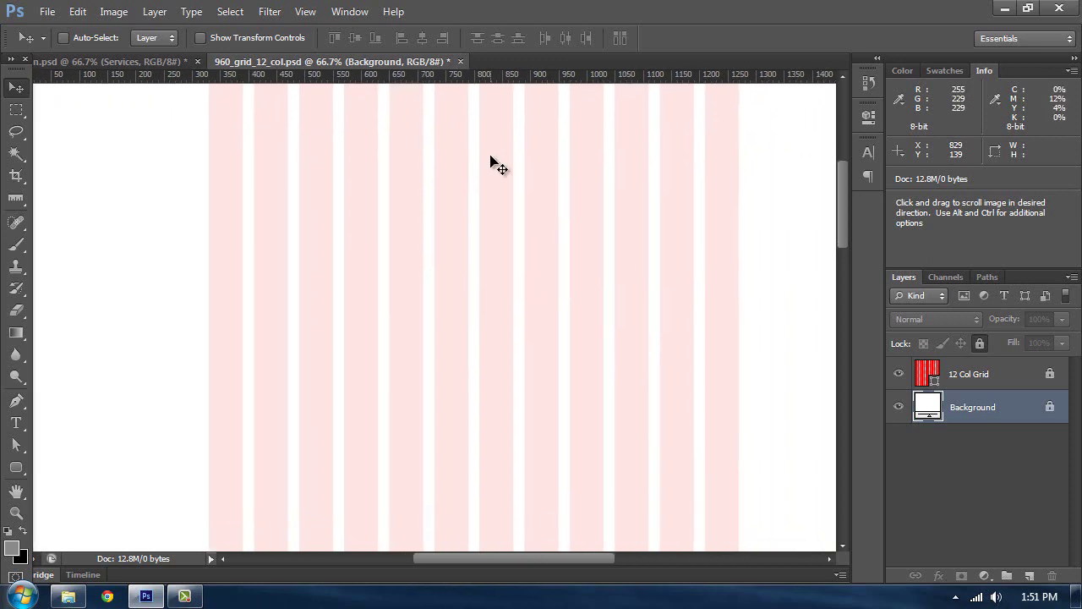
pyautogui.rightClick(480, 72)
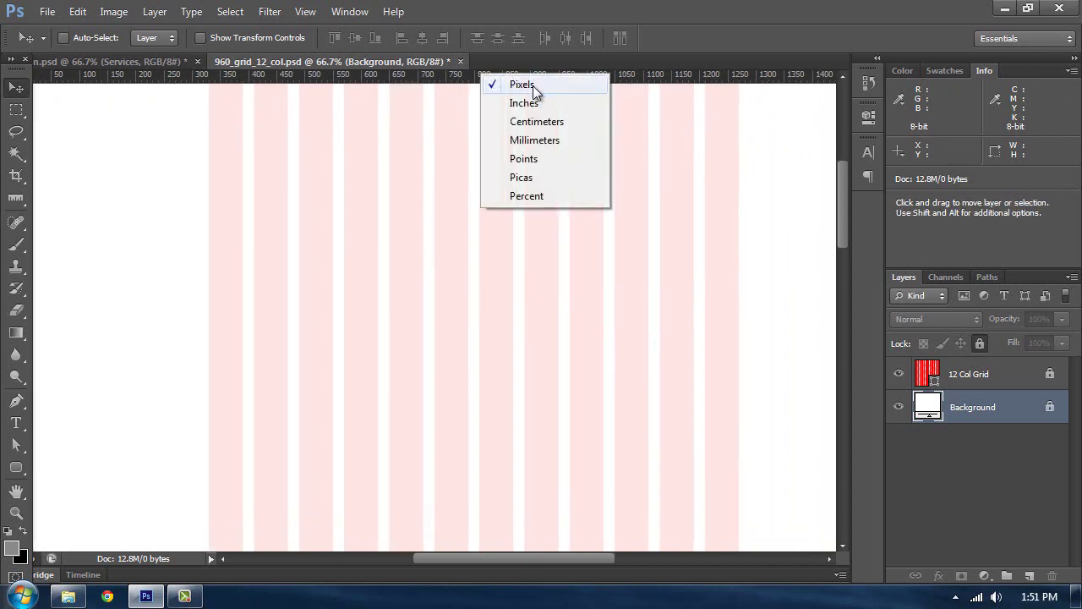
pyautogui.click(504, 82)
pyautogui.hotkey('ctrl', ';')
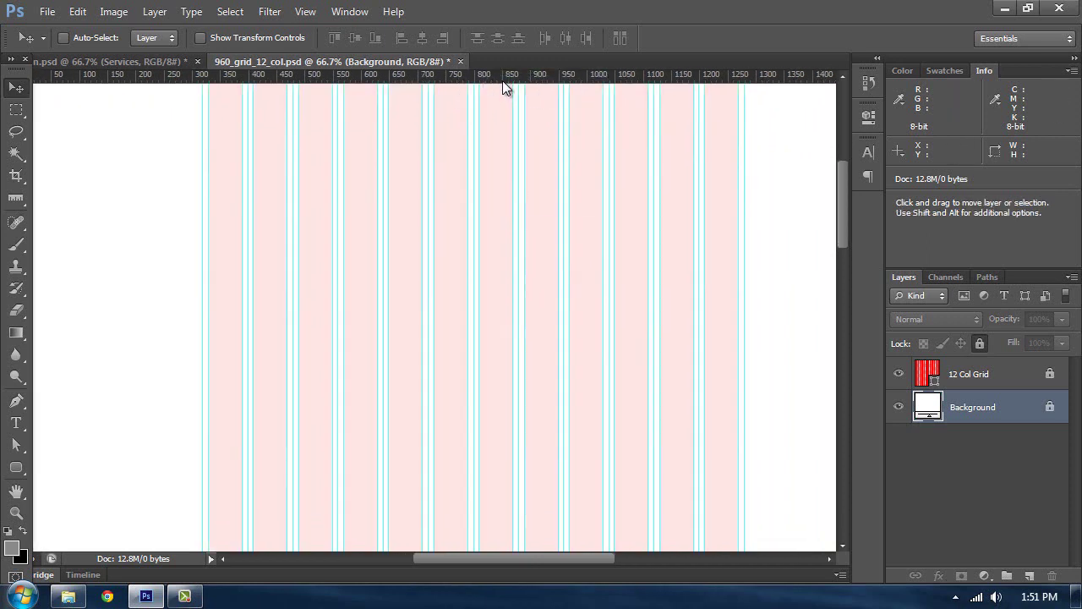
# - Examine the guides and the 12-column grid across the full width of the enlarged page
pyautogui.scroll(1, 507, 85)
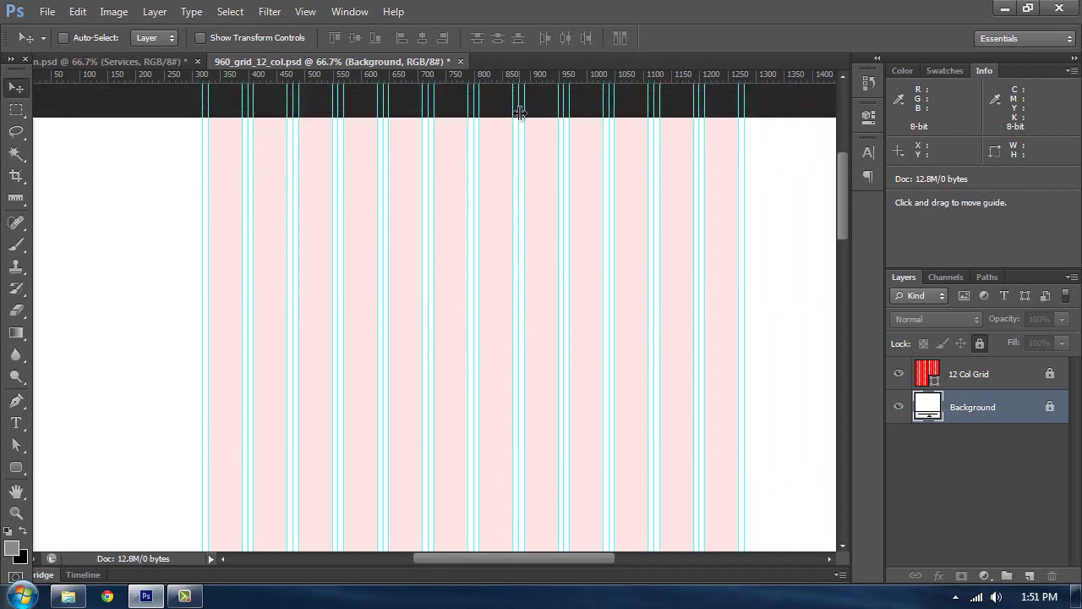
pyautogui.scroll(-1, 520, 113)
pyautogui.scroll(1, 725, 141)
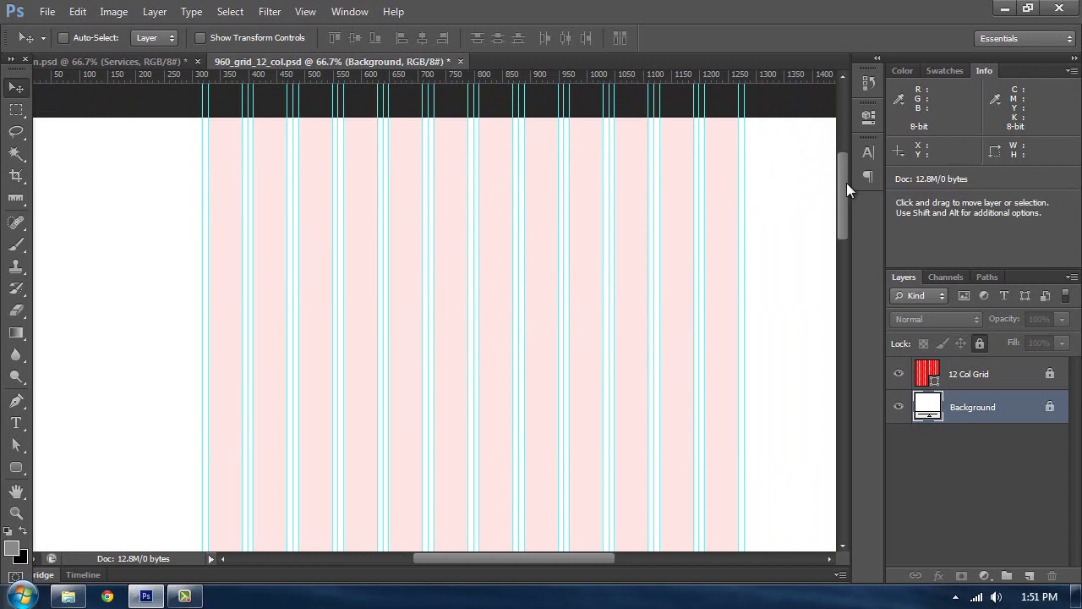
pyautogui.press('Tab')
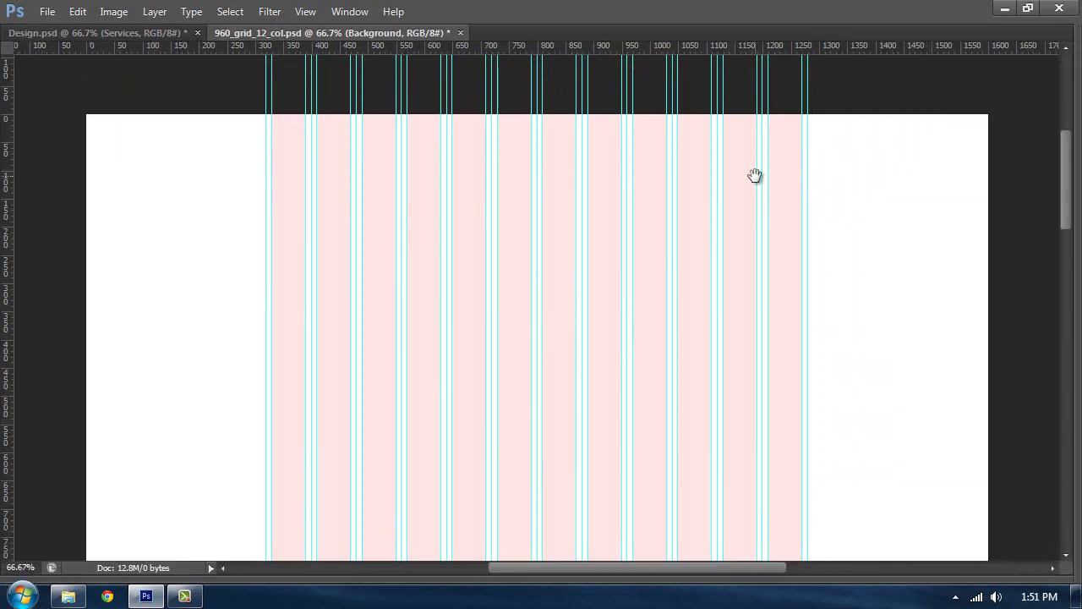
pyautogui.moveTo(722, 146); pyautogui.dragTo(705, 113)
pyautogui.scroll(2, 862, 227)
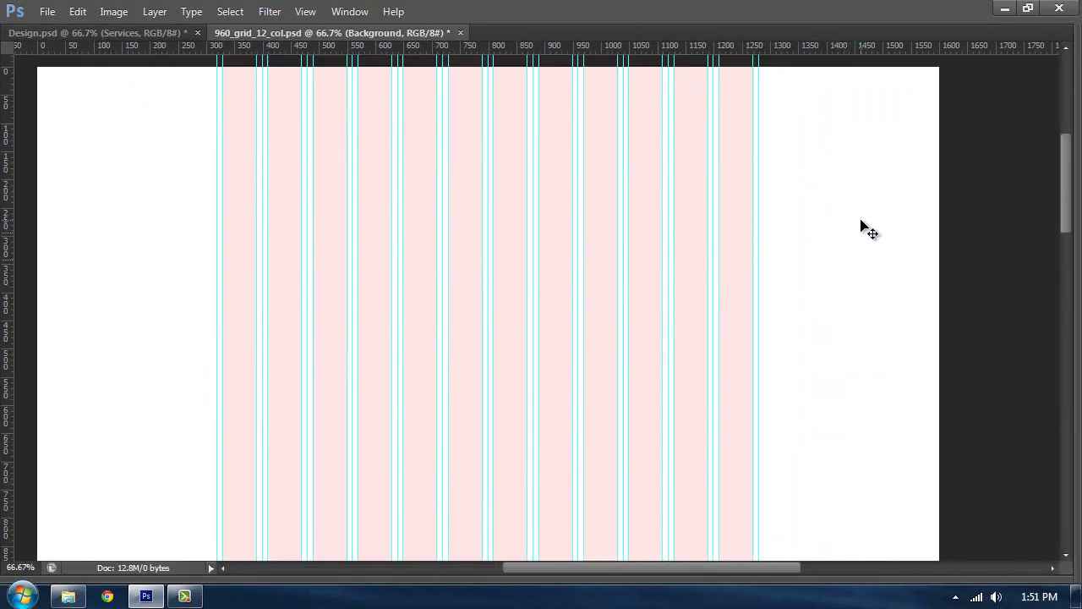
pyautogui.press('Tab')
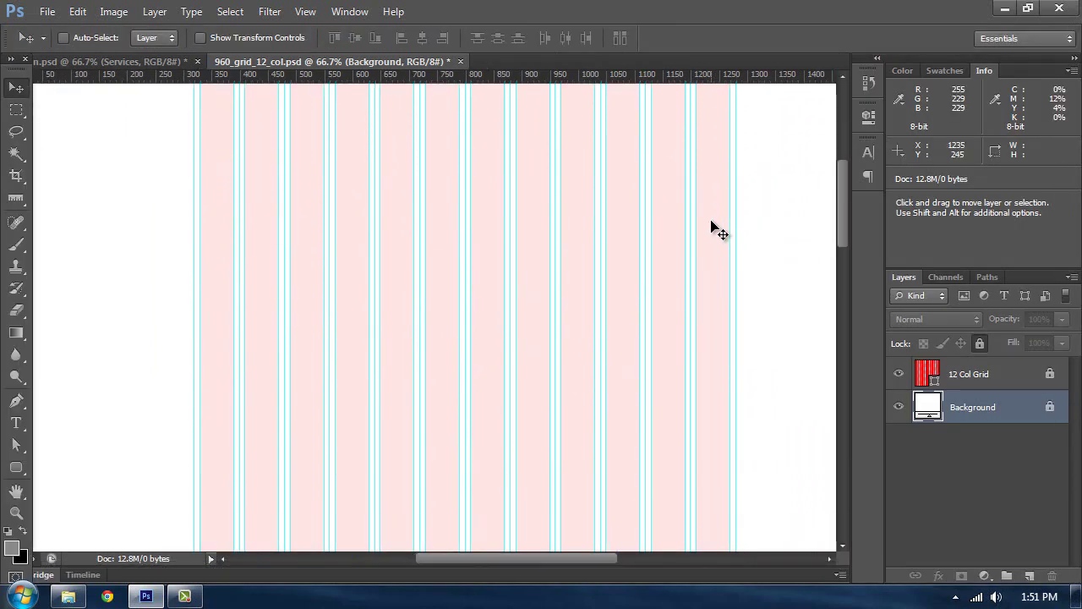
pyautogui.scroll(2, 717, 230)
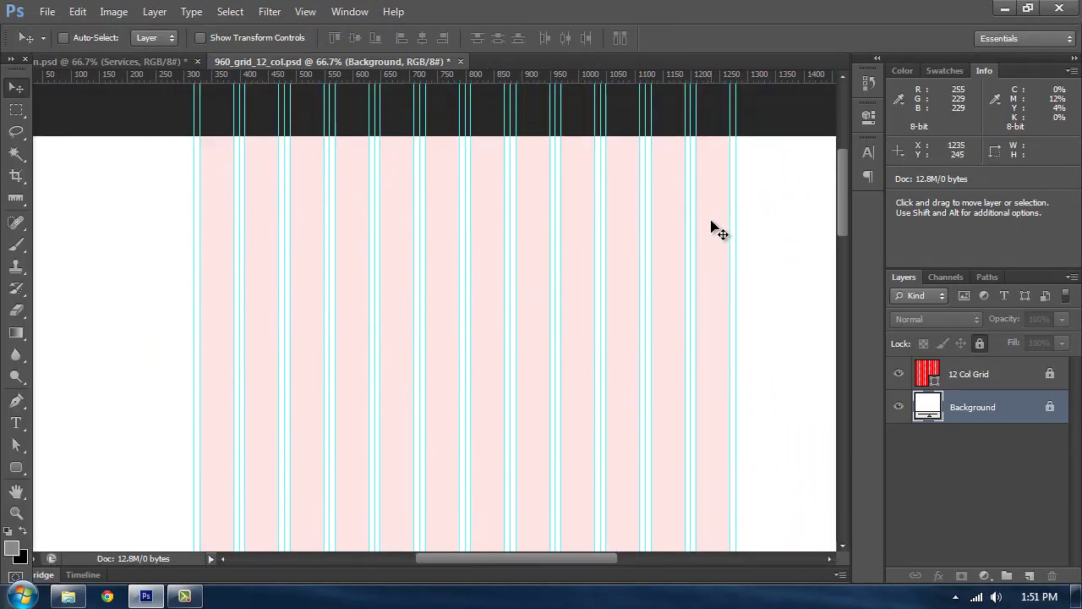
# - Draw a small square with the Rectangle tool in the blank margin beside the first grid column, near the page top
pyautogui.click(11, 549)
pyautogui.press('Escape')
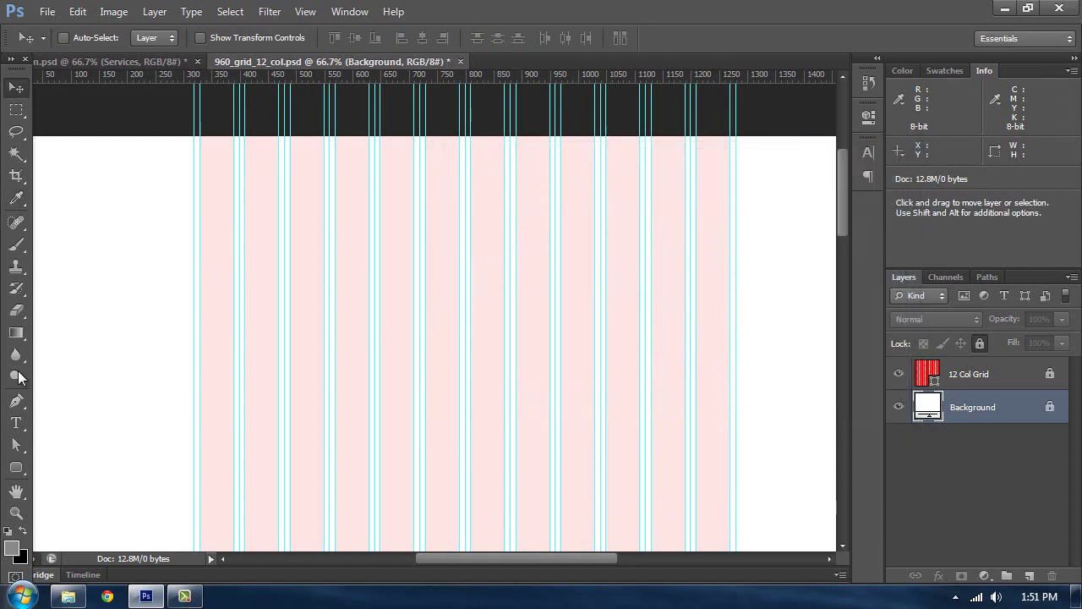
pyautogui.click(16, 467)
pyautogui.click(42, 455)
pyautogui.moveTo(128, 207); pyautogui.dragTo(175, 254)
# - Set the square's fill color to #f84242
pyautogui.doubleClick(928, 406)
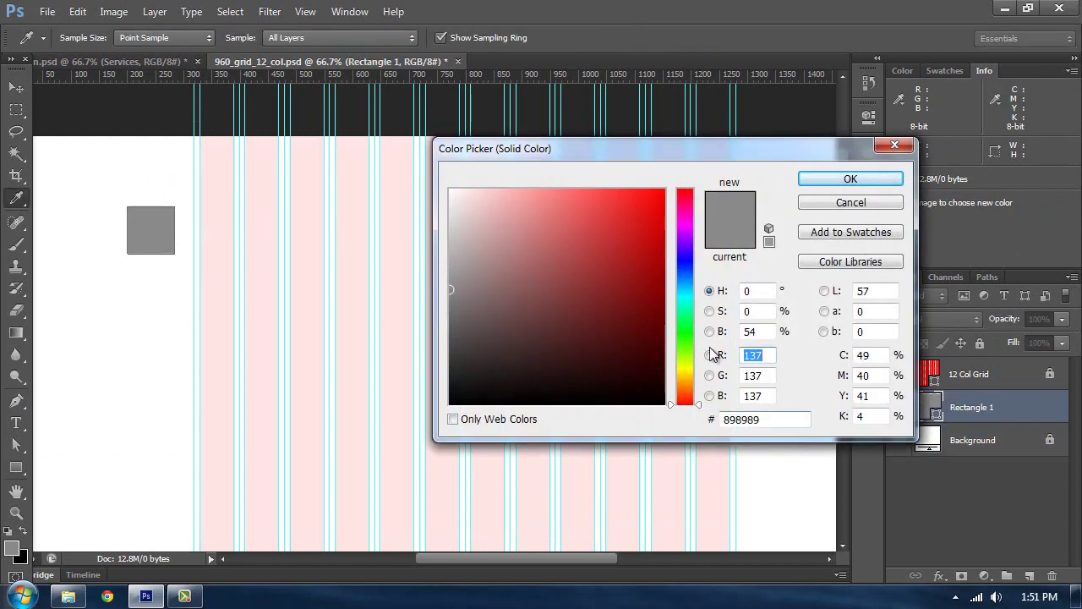
pyautogui.doubleClick(744, 419)
pyautogui.write('f8')
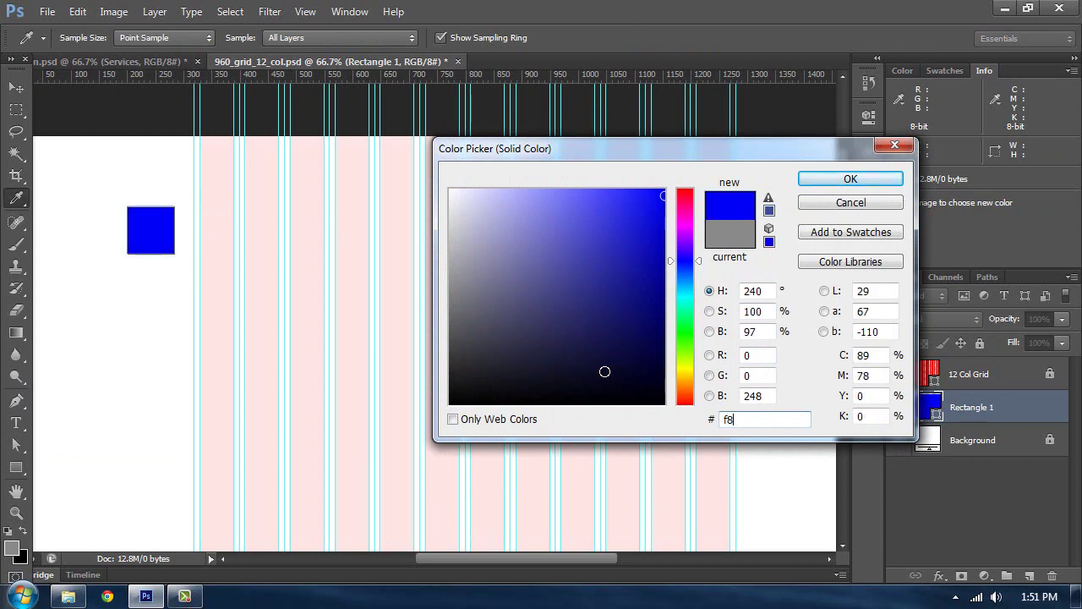
pyautogui.write('424')
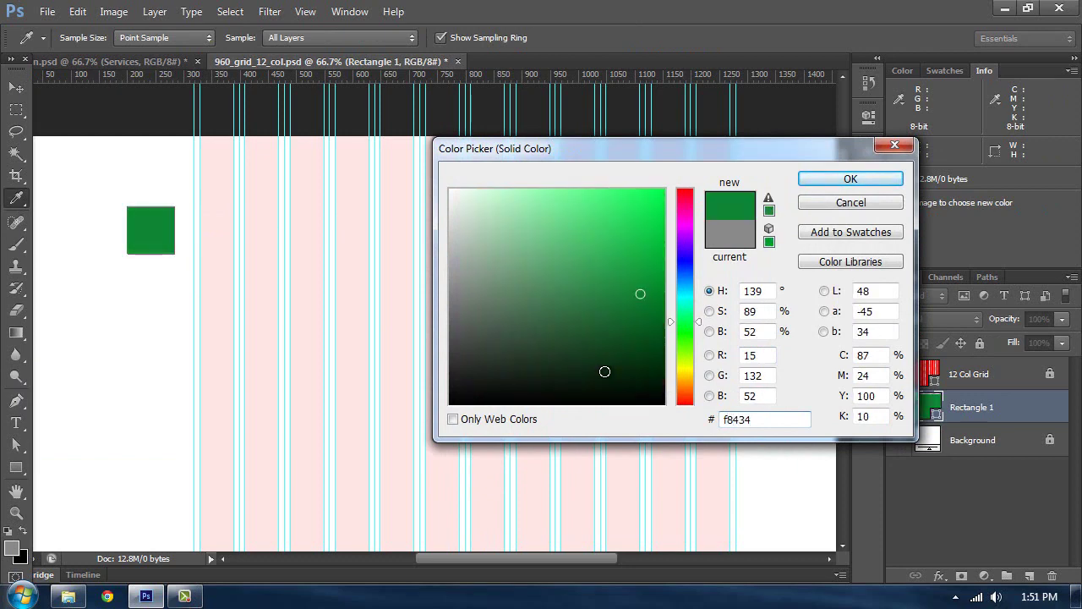
pyautogui.press('BackSpace')
pyautogui.press('BackSpace')
pyautogui.write('242')
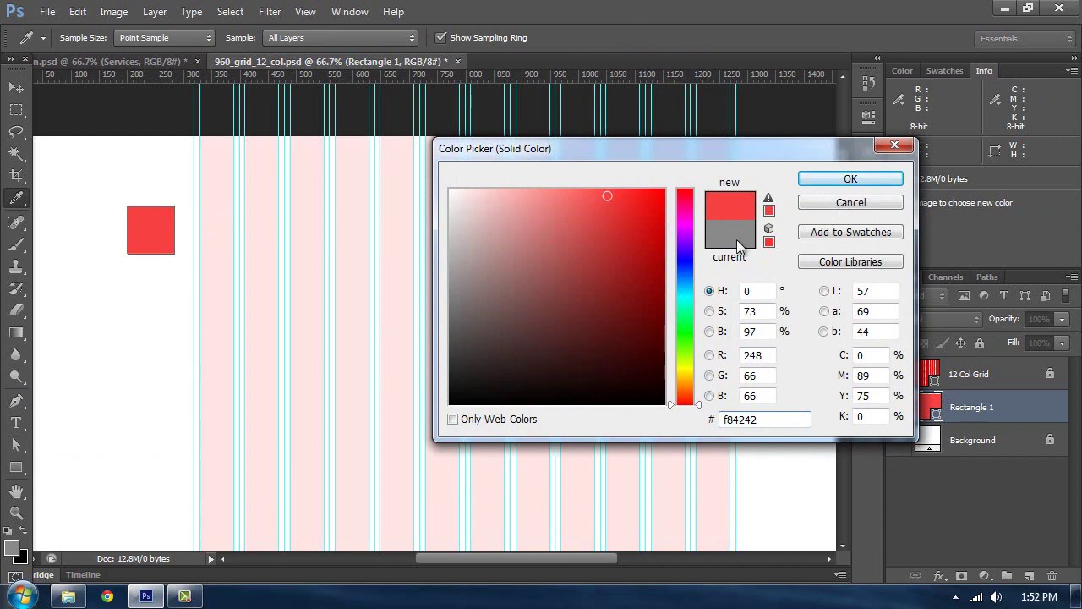
pyautogui.click(851, 178)
# - Duplicate the red square directly to its right and fill the copy with #25252a
pyautogui.click(16, 88)
pyautogui.hotkey('ctrl', 'j')
pyautogui.moveTo(150, 230); pyautogui.dragTo(198, 234)
pyautogui.doubleClick(931, 408)
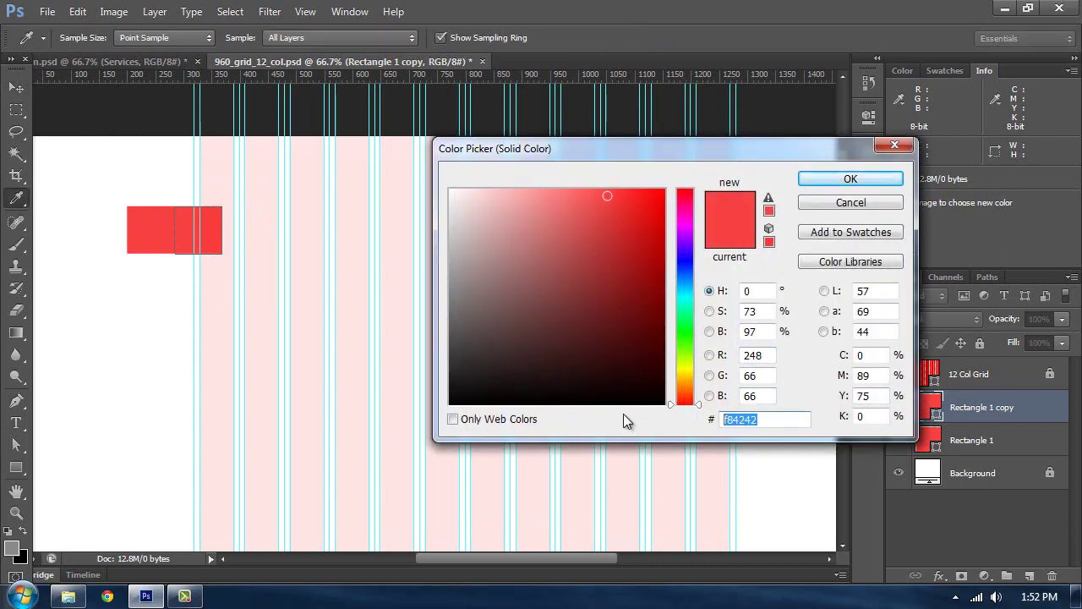
pyautogui.write('252')
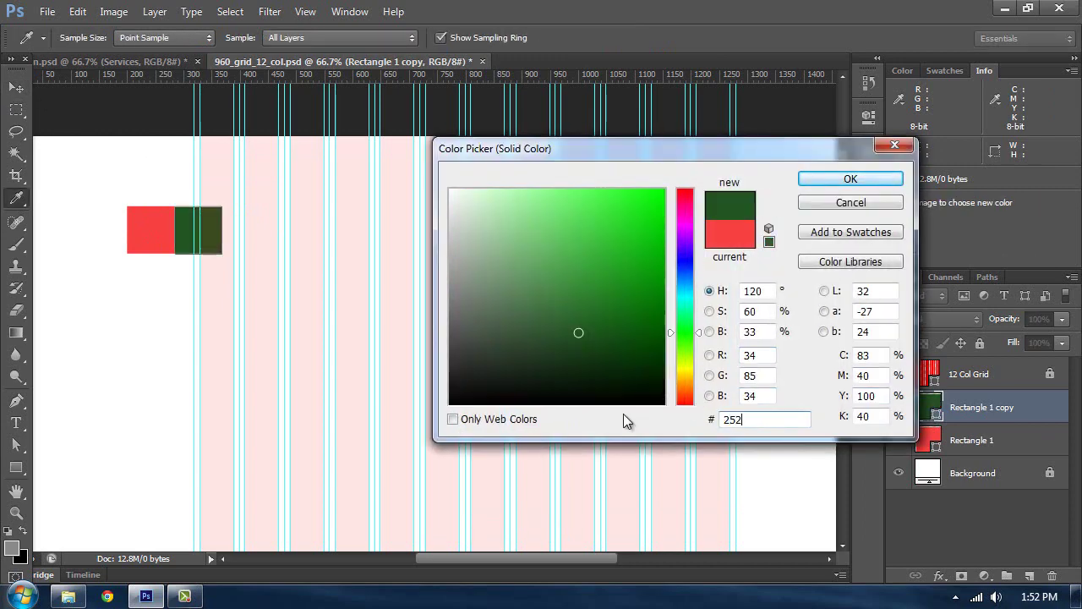
pyautogui.write('52a')
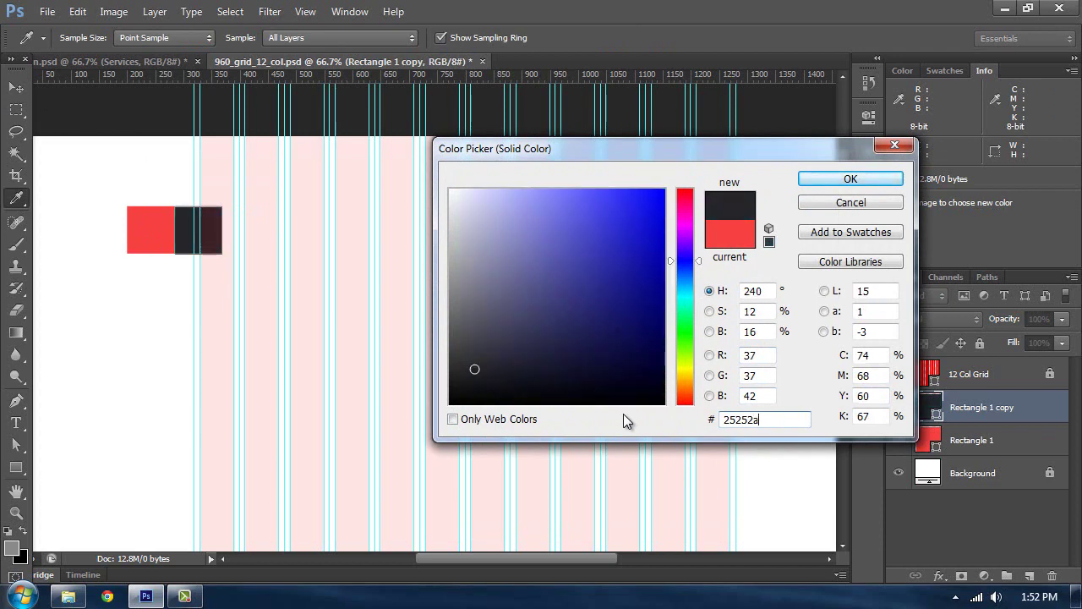
pyautogui.click(850, 179)
# - With the guides hidden, duplicate the dark square directly to its right and fill the copy with #e5e5e5
pyautogui.hotkey('ctrl', ';')
pyautogui.press('v')
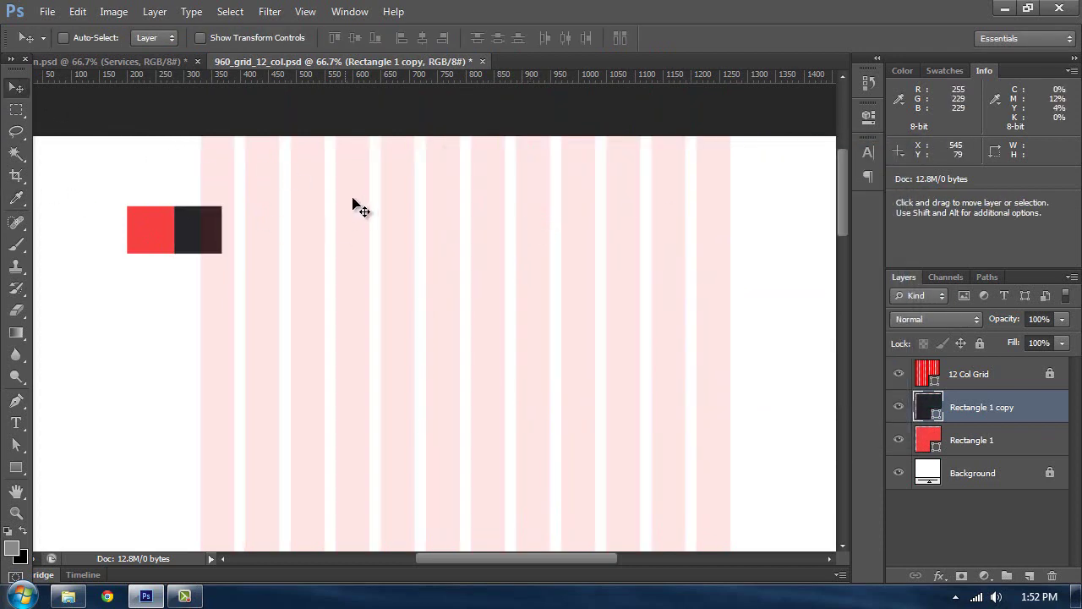
pyautogui.moveTo(203, 243); pyautogui.dragTo(237, 253)
pyautogui.doubleClick(926, 409)
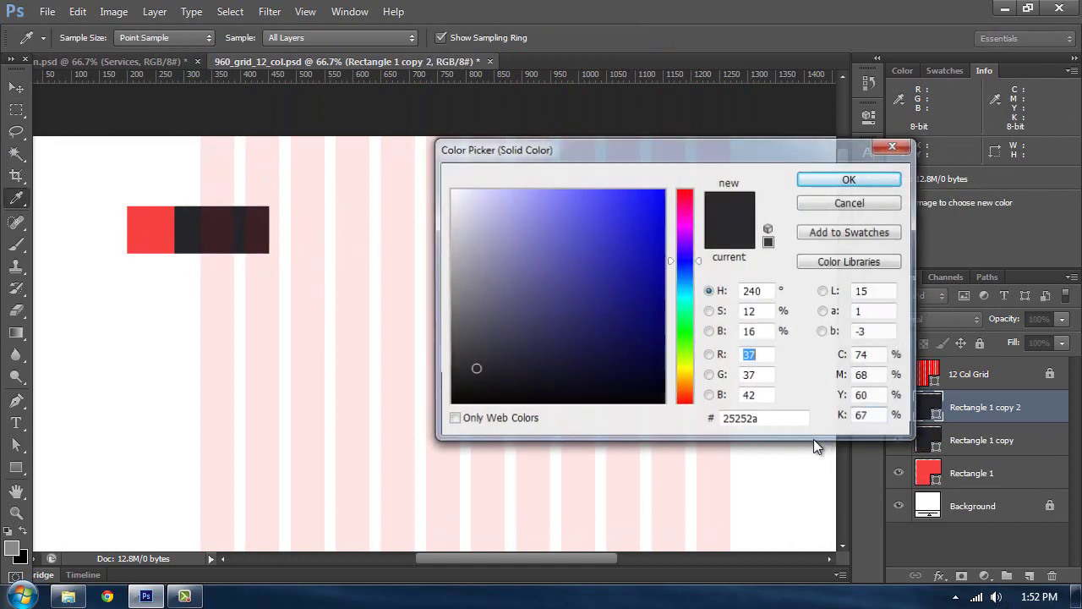
pyautogui.moveTo(717, 421); pyautogui.dragTo(677, 423)
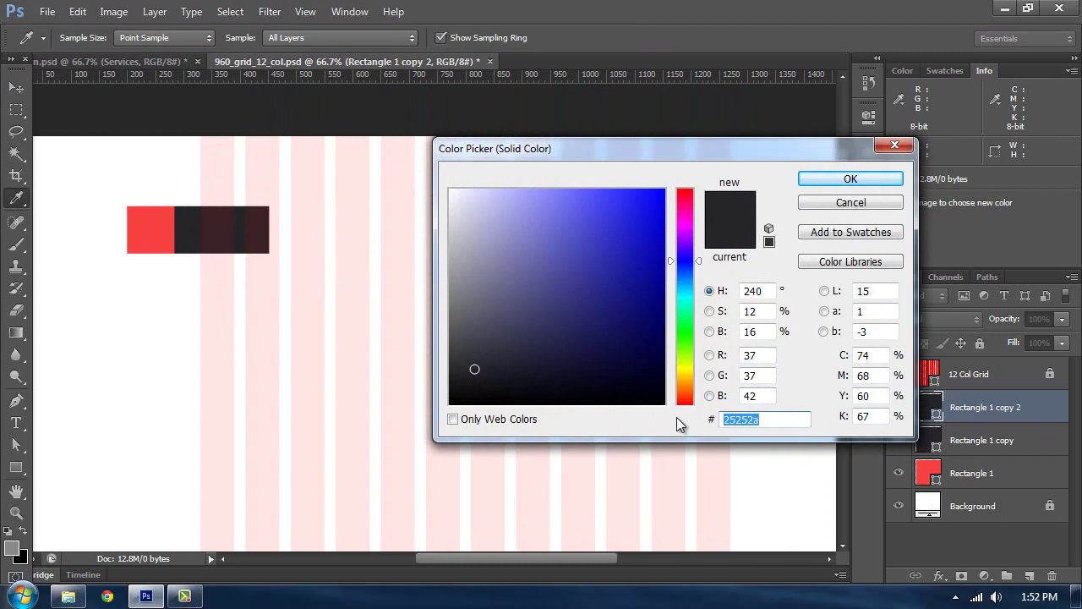
pyautogui.write('e5e5e5')
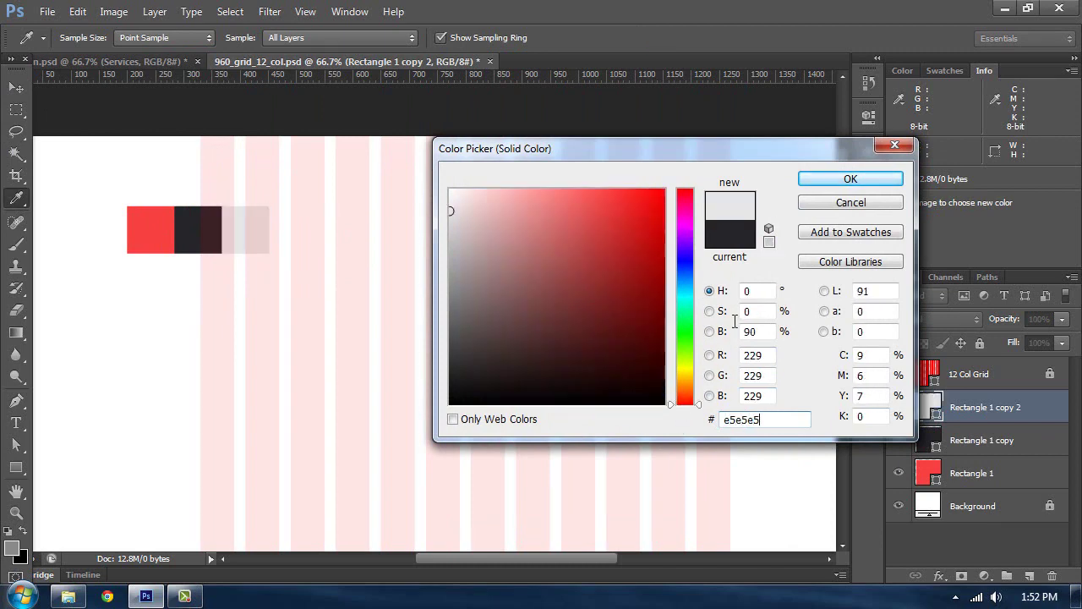
pyautogui.click(827, 179)
# - Select all three color squares and move them together into the page's top-left corner
pyautogui.moveTo(282, 167); pyautogui.dragTo(423, 169)
pyautogui.keyDown('shift'); pyautogui.click(919, 475); pyautogui.keyUp('shift')
pyautogui.moveTo(367, 291); pyautogui.dragTo(253, 210)
pyautogui.moveTo(397, 254); pyautogui.dragTo(364, 230)
# - Group the three color squares, name the group Scheme, and check it by toggling its visibility off and on
pyautogui.hotkey('ctrl', 'g')
pyautogui.doubleClick(973, 400)
pyautogui.write('S')
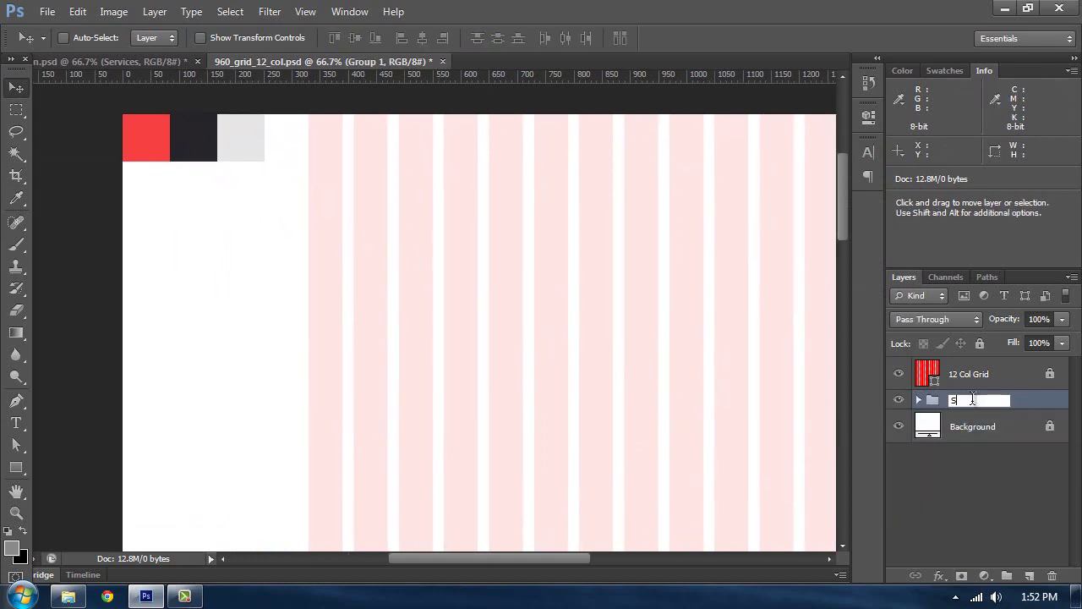
pyautogui.write('cheme')
pyautogui.press('Return')
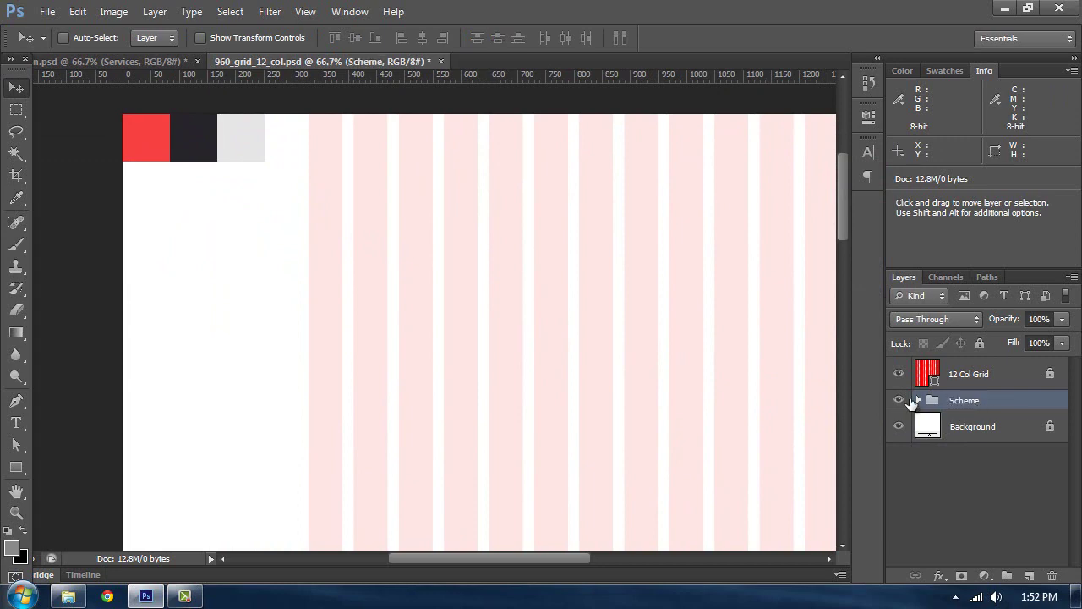
pyautogui.click(899, 403)
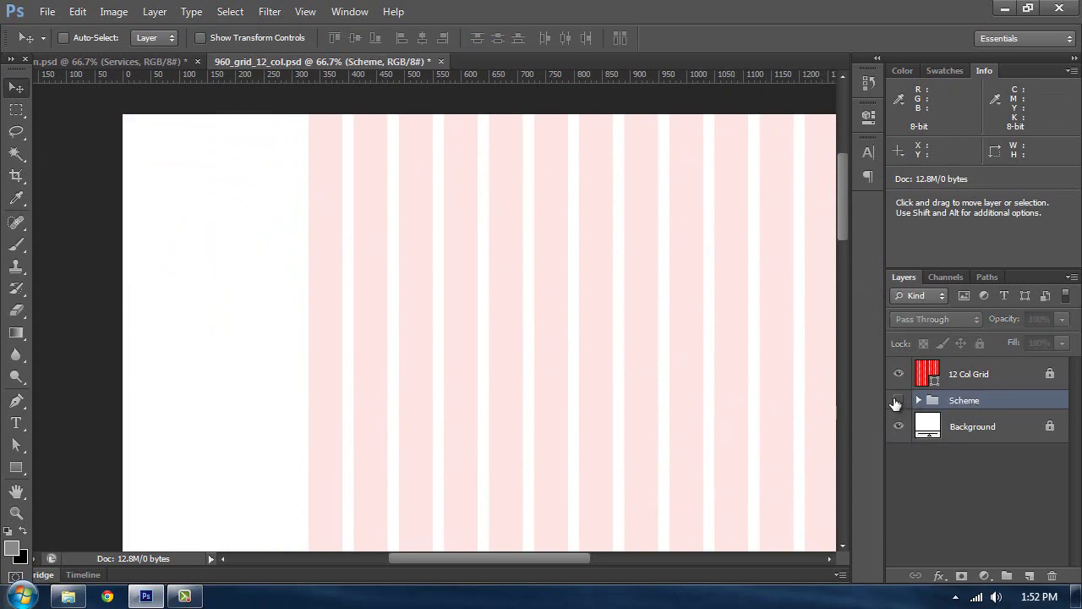
pyautogui.click(896, 402)
# - Sample the scheme's red square (#f84242) as the foreground color and its dark square (#25252a) as the background color
pyautogui.click(12, 548)
pyautogui.click(150, 138)
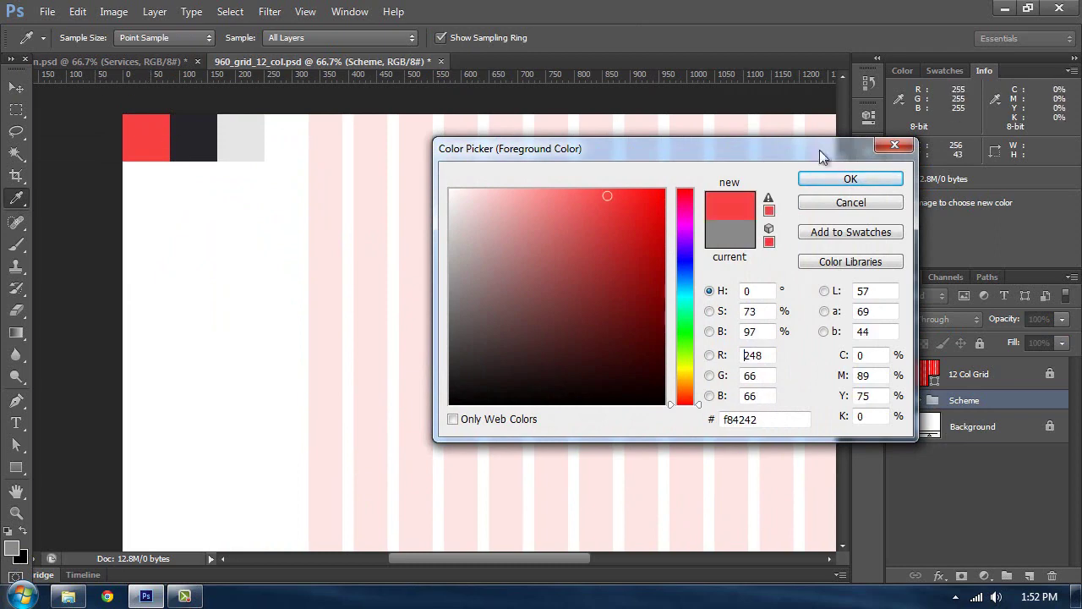
pyautogui.click(850, 180)
pyautogui.click(19, 556)
pyautogui.click(194, 140)
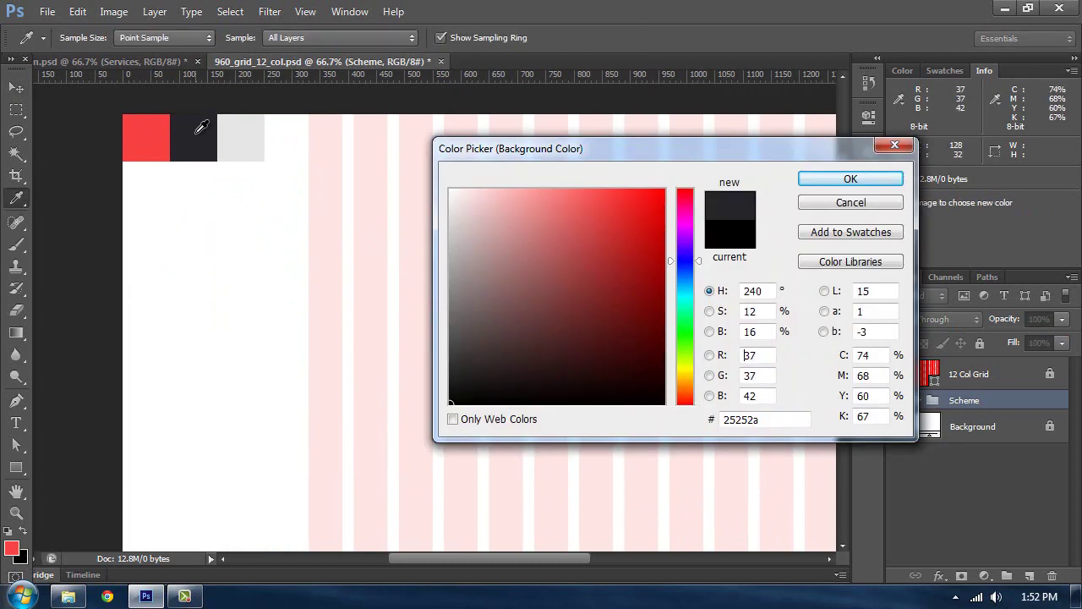
pyautogui.click(847, 178)
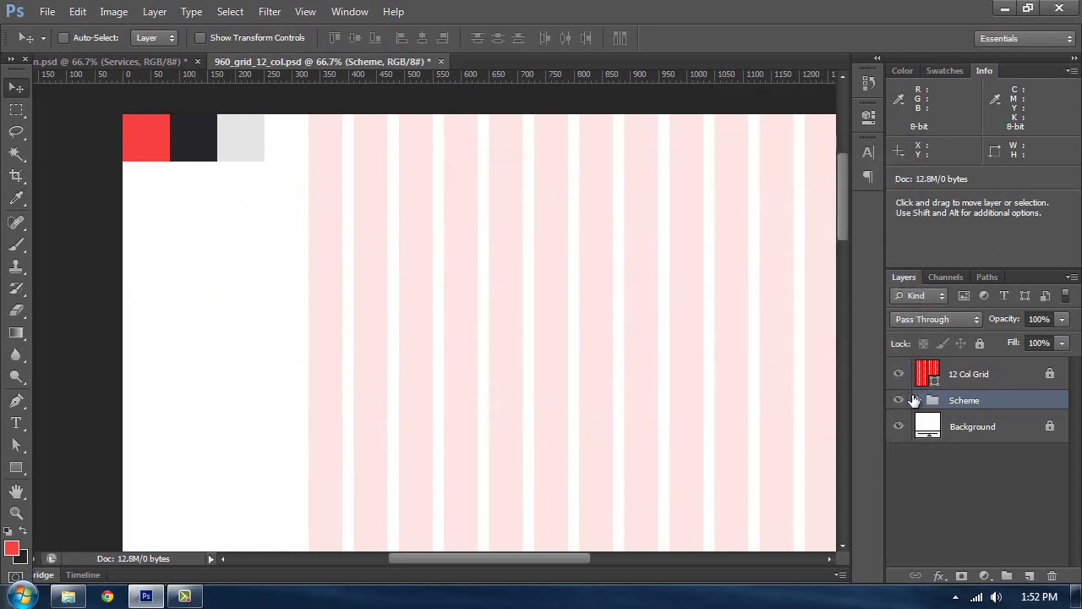
# - Hide the Scheme group and make the Background layer active
pyautogui.click(898, 402)
pyautogui.click(978, 428)
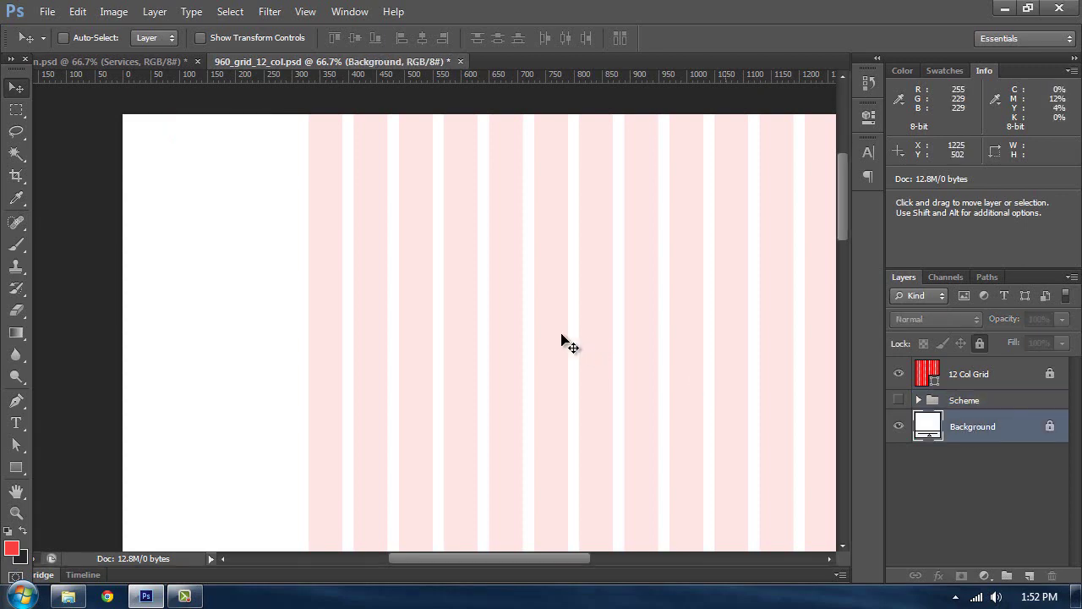
pyautogui.press('Tab')
pyautogui.press('Tab')
pyautogui.moveTo(529, 319); pyautogui.dragTo(504, 300)
pyautogui.press('Tab')
pyautogui.press('Tab')
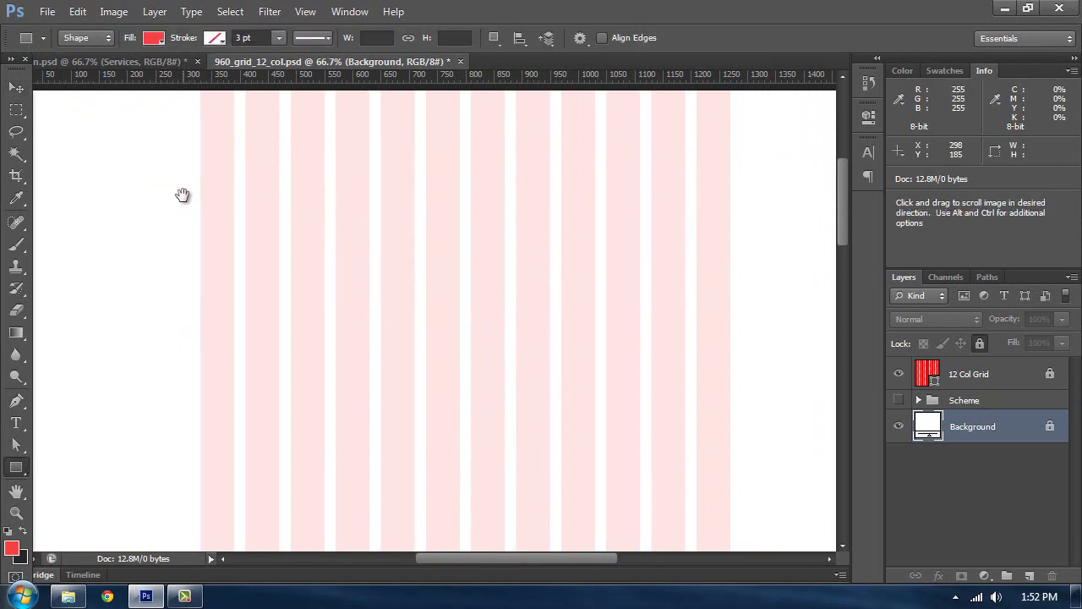
# - Create a red rectangle shape of exactly 1600 x 660 px above the Background layer
pyautogui.moveTo(181, 194); pyautogui.dragTo(244, 212)
pyautogui.click(171, 206)
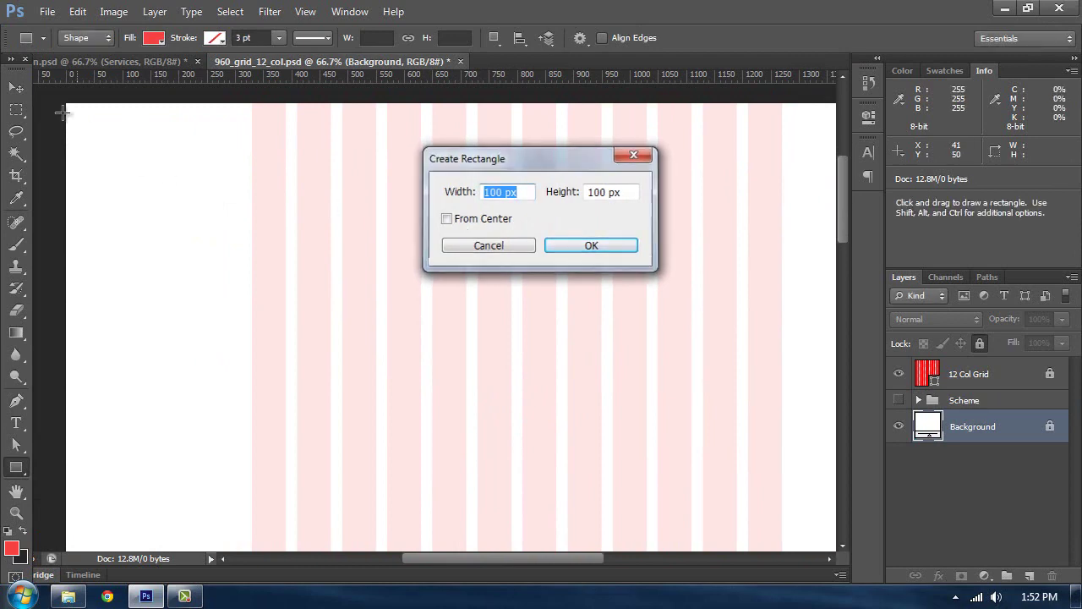
pyautogui.press('Escape')
pyautogui.click(212, 156)
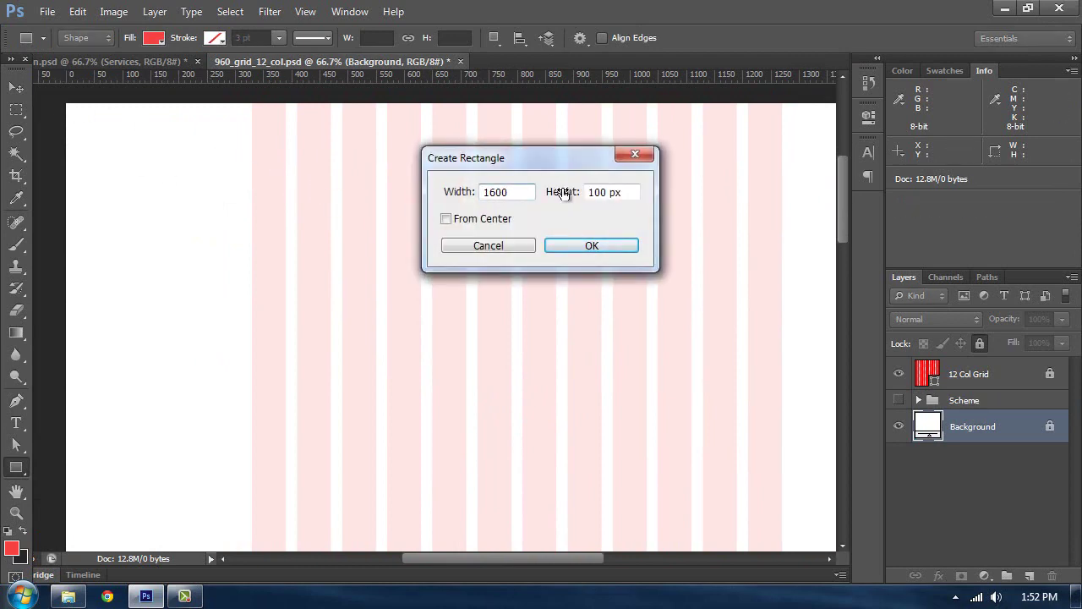
pyautogui.press('Right')
pyautogui.press('Right')
pyautogui.hotkey('shift', 'Left')
pyautogui.hotkey('shift', 'Left')
pyautogui.write('66')
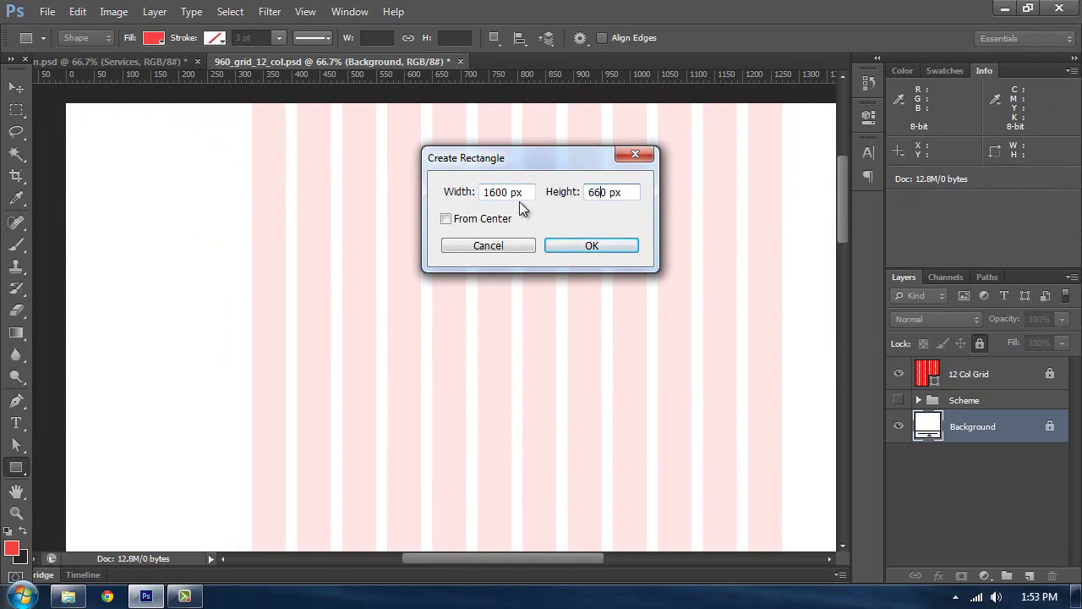
pyautogui.press('Return')
# - Move the red rectangle to the head of the page and align it to the canvas's top edge and horizontal center
pyautogui.click(16, 87)
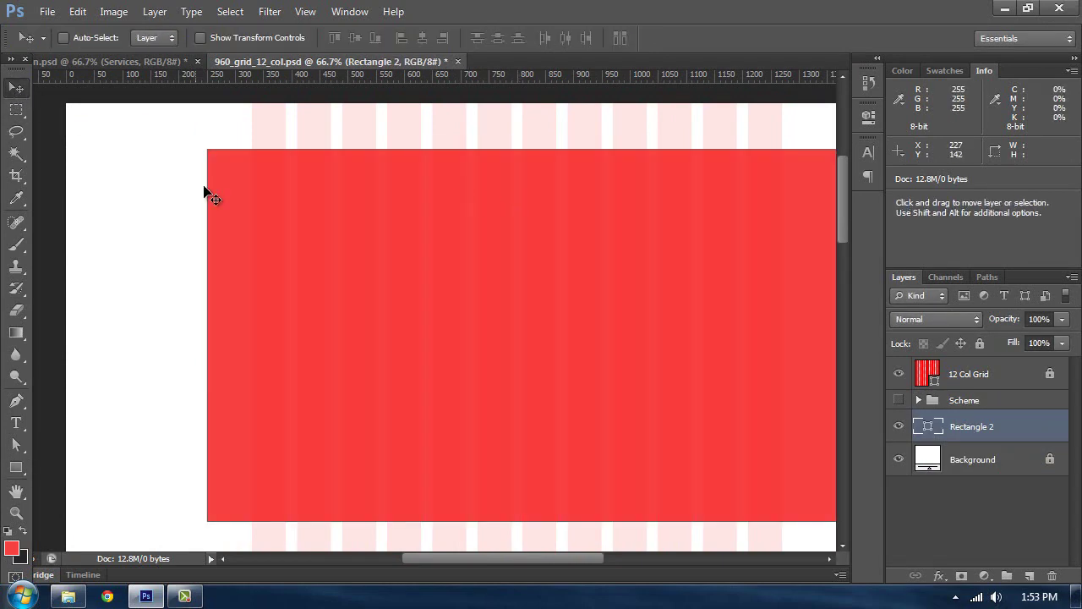
pyautogui.moveTo(204, 191); pyautogui.dragTo(63, 145)
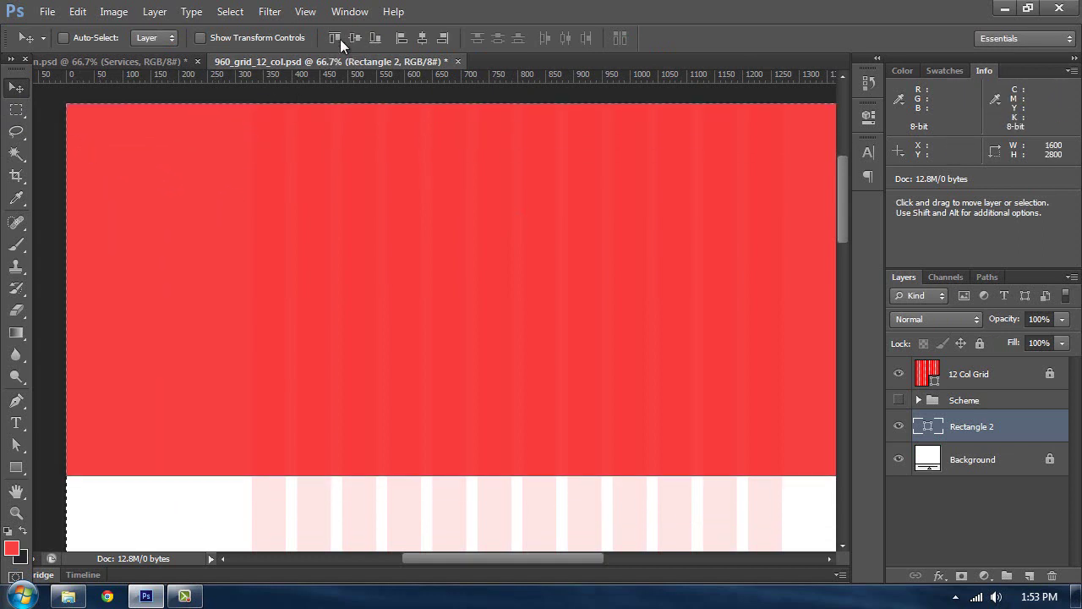
pyautogui.click(334, 35)
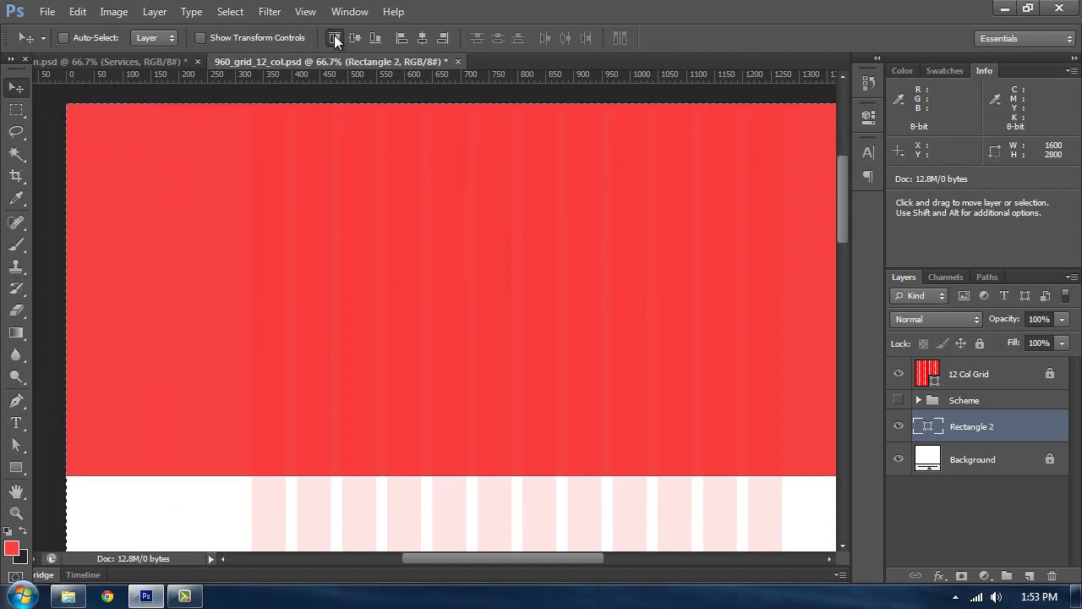
pyautogui.click(420, 39)
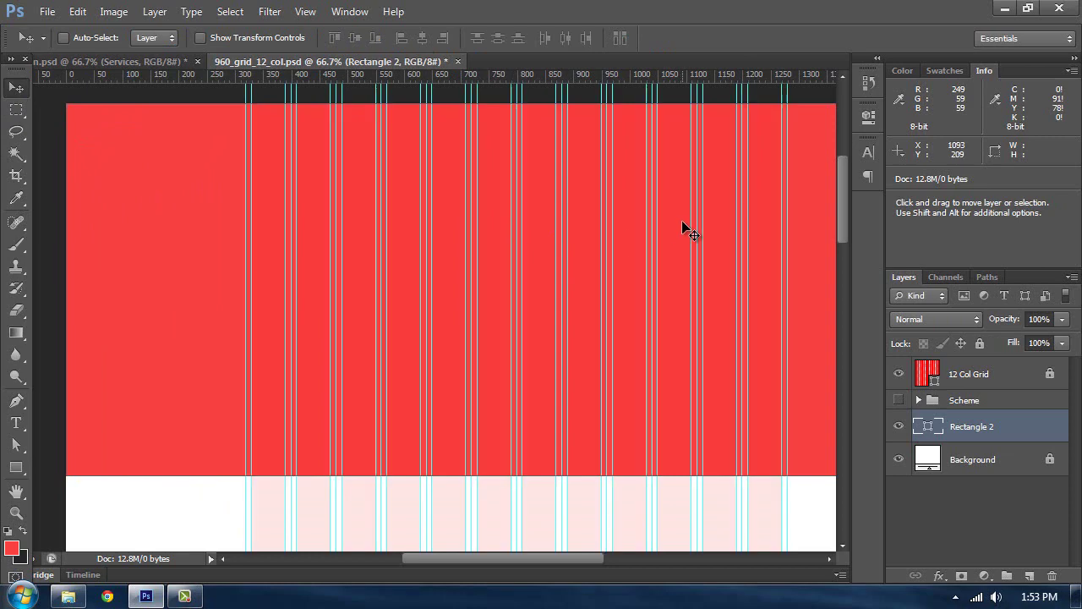
pyautogui.press('Tab')
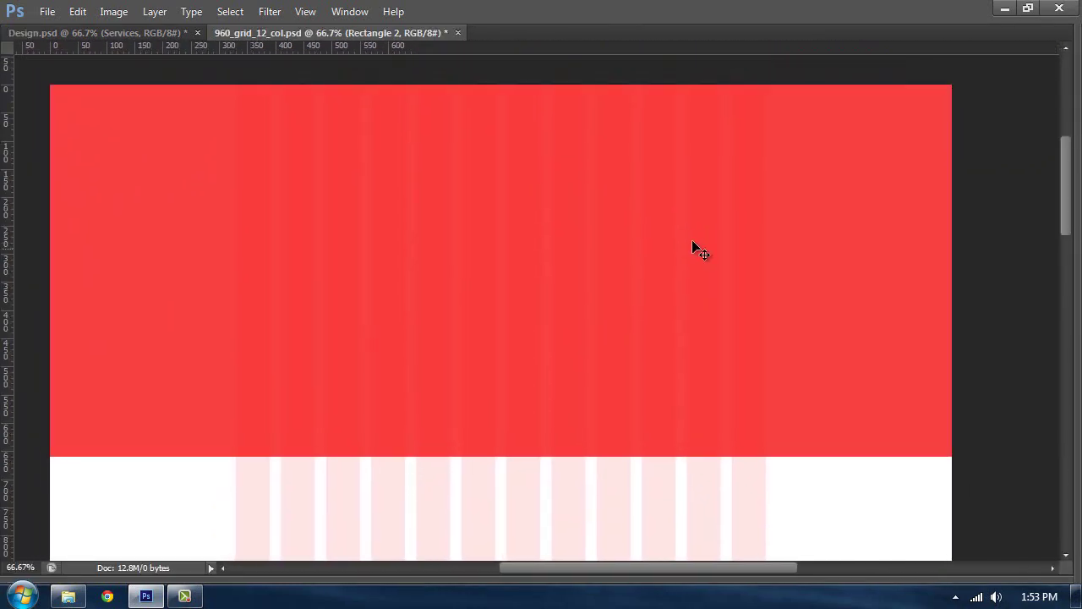
pyautogui.press('Tab')
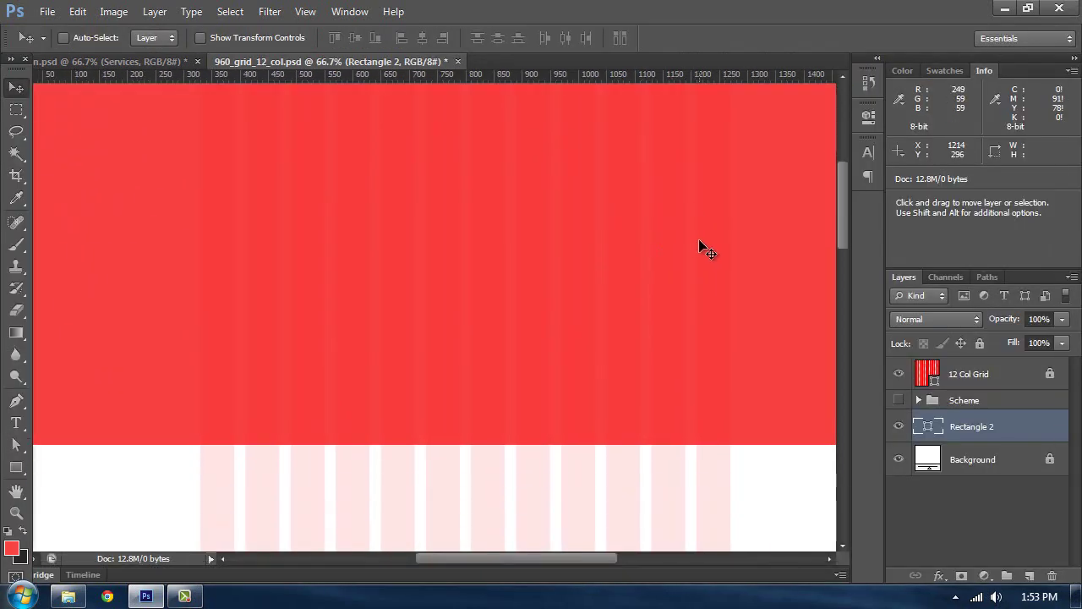
pyautogui.press('Tab')
pyautogui.press('Tab')
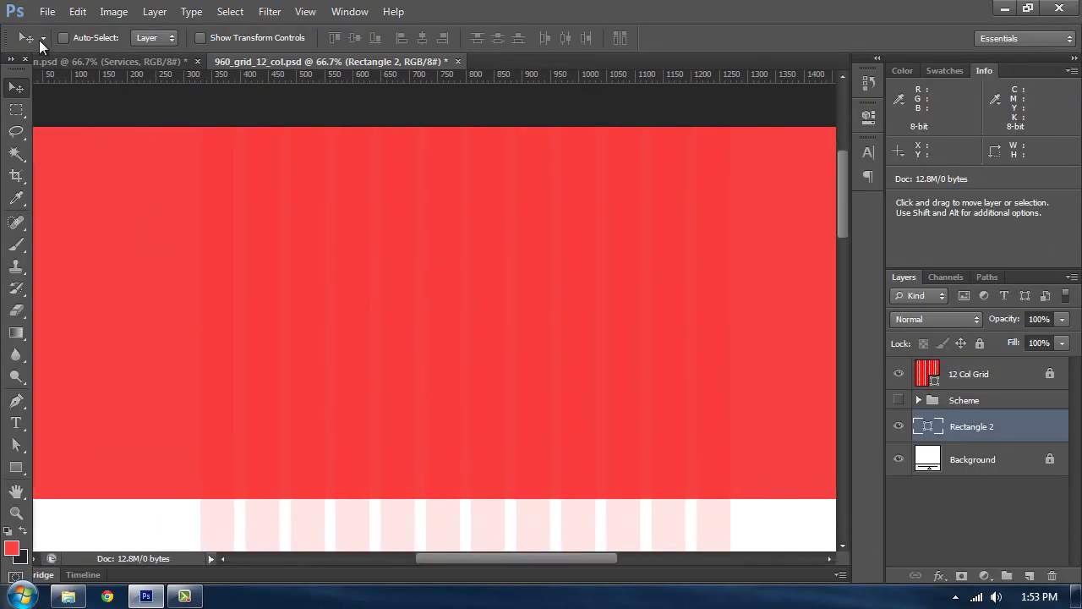
# - Create a new document 6 inches wide and 6 inches high at 72 pixels/inch
pyautogui.click(47, 11)
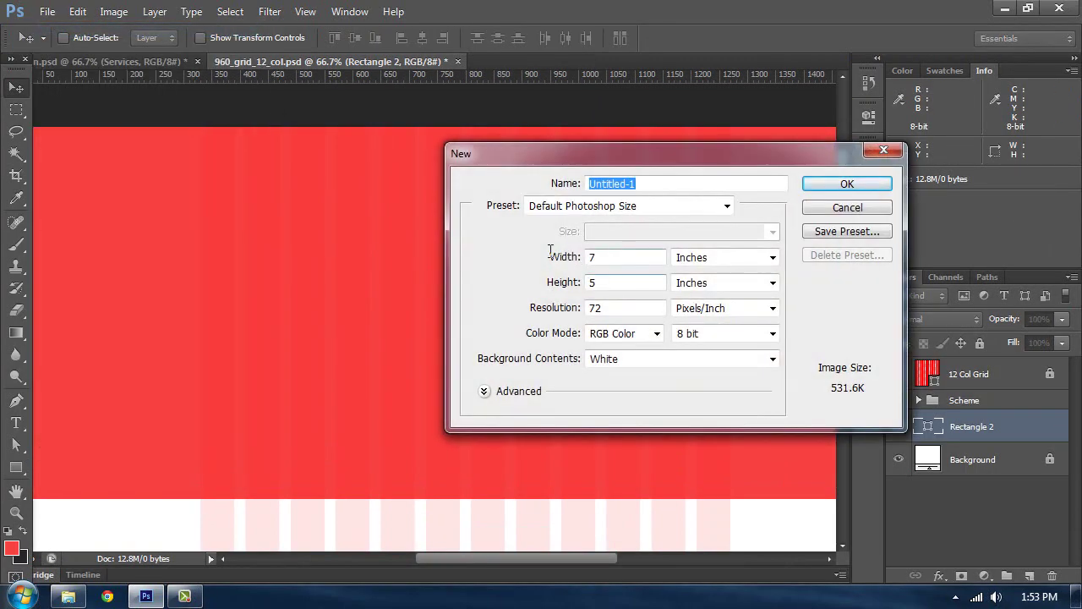
pyautogui.doubleClick(592, 257)
pyautogui.moveTo(569, 147); pyautogui.dragTo(468, 136)
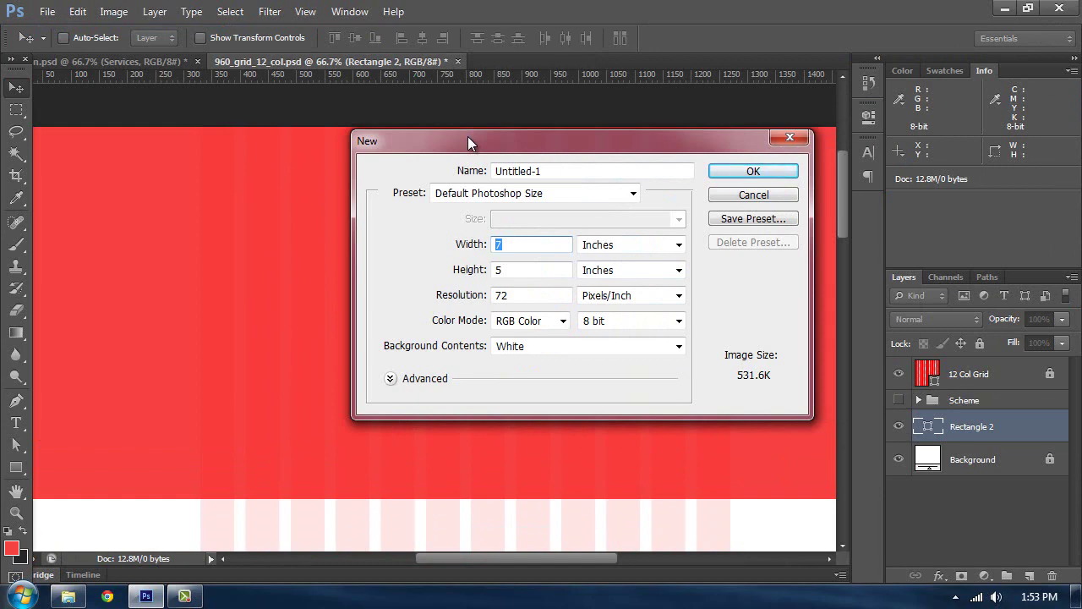
pyautogui.write('6')
pyautogui.press('Tab')
pyautogui.press('Tab')
pyautogui.write('6')
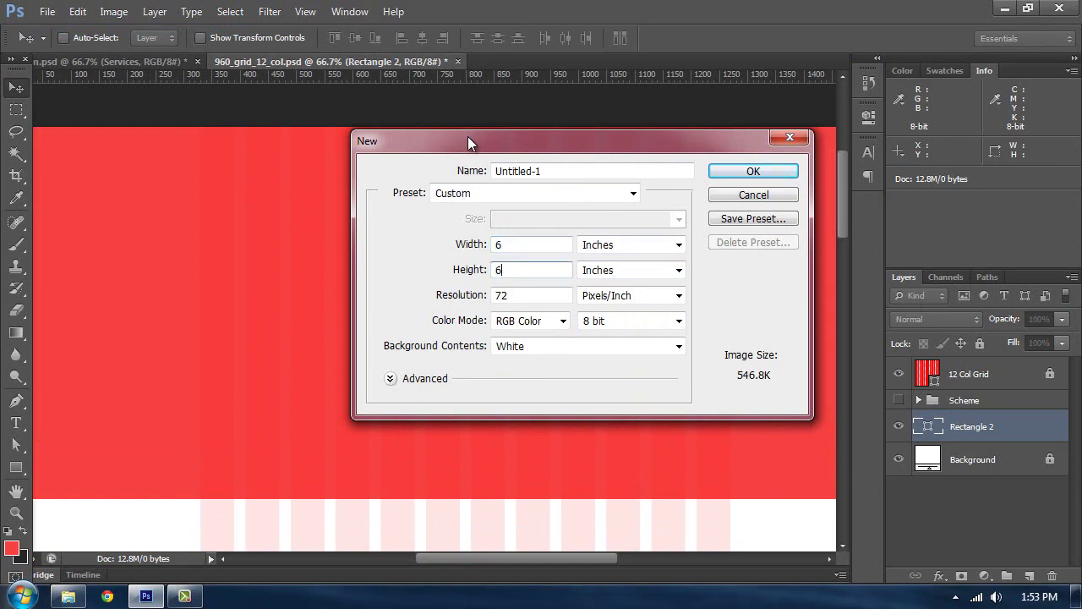
pyautogui.click(753, 172)
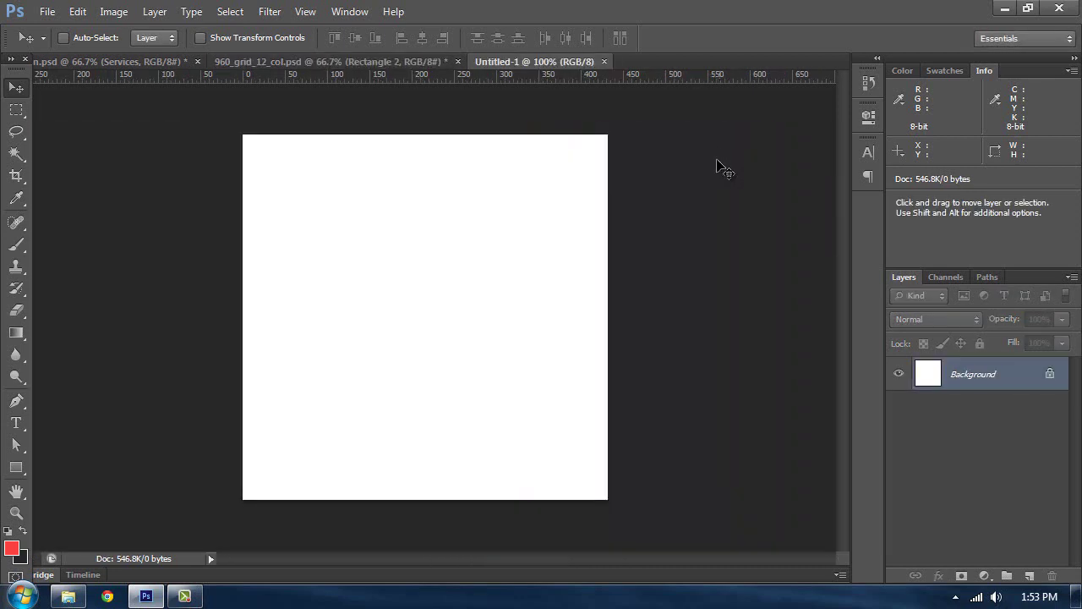
# - Select a strip about 432 x 27 px along the canvas's lower edge, add a new layer and hide the Background layer
pyautogui.click(16, 110)
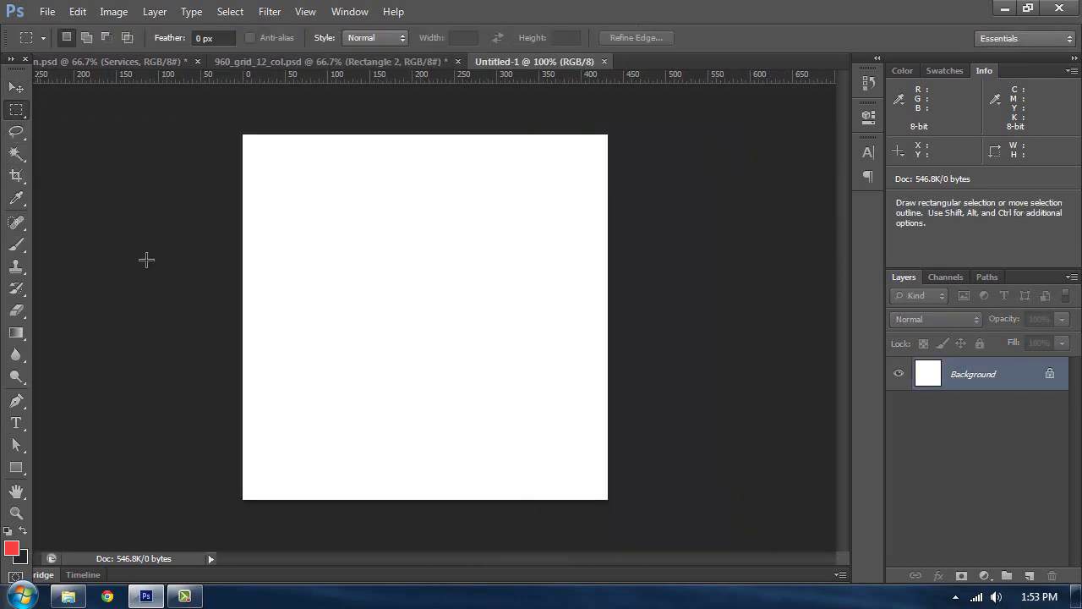
pyautogui.moveTo(237, 476); pyautogui.dragTo(661, 507)
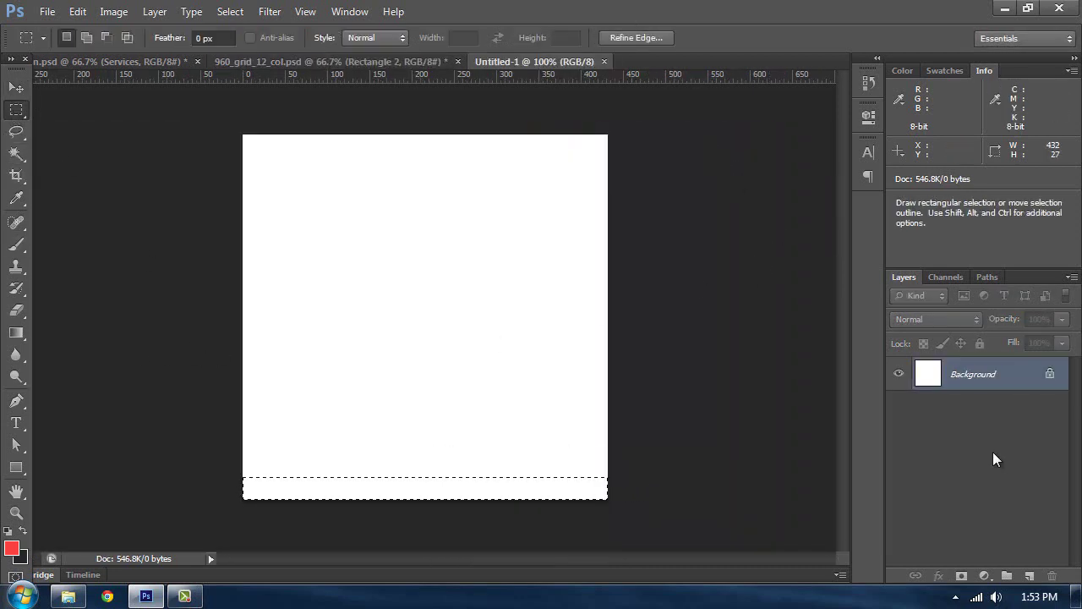
pyautogui.click(1030, 576)
pyautogui.click(897, 407)
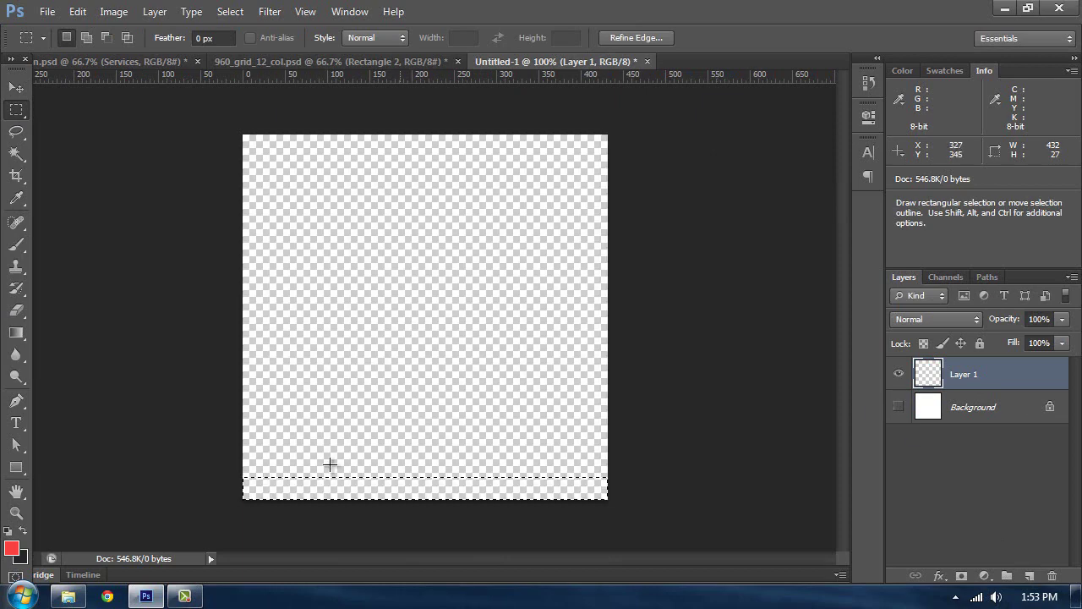
# - Set the foreground color to pure red #ff0000
pyautogui.click(11, 550)
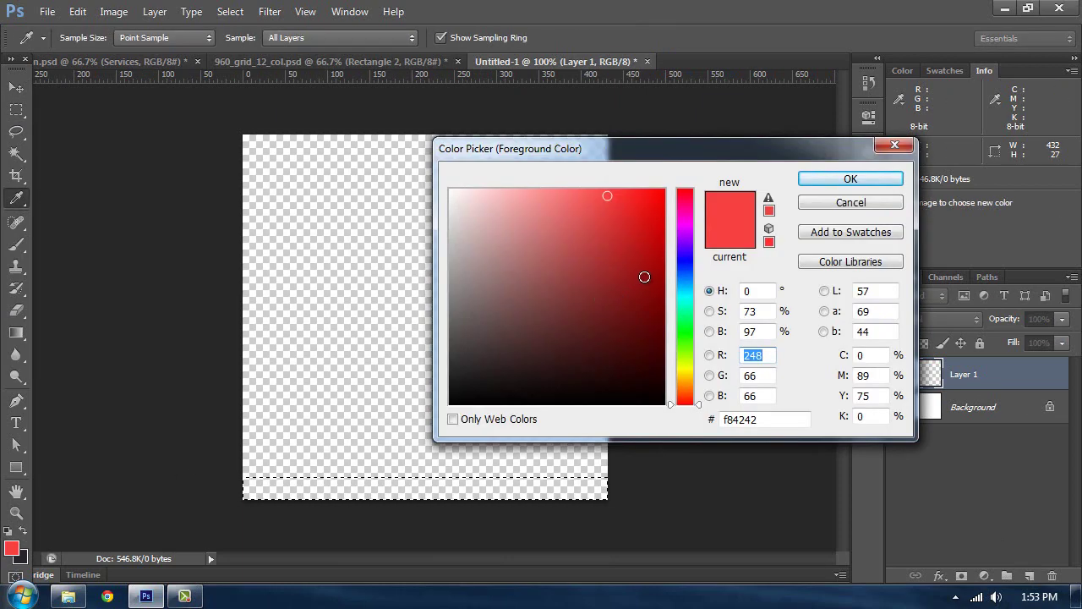
pyautogui.click(871, 204)
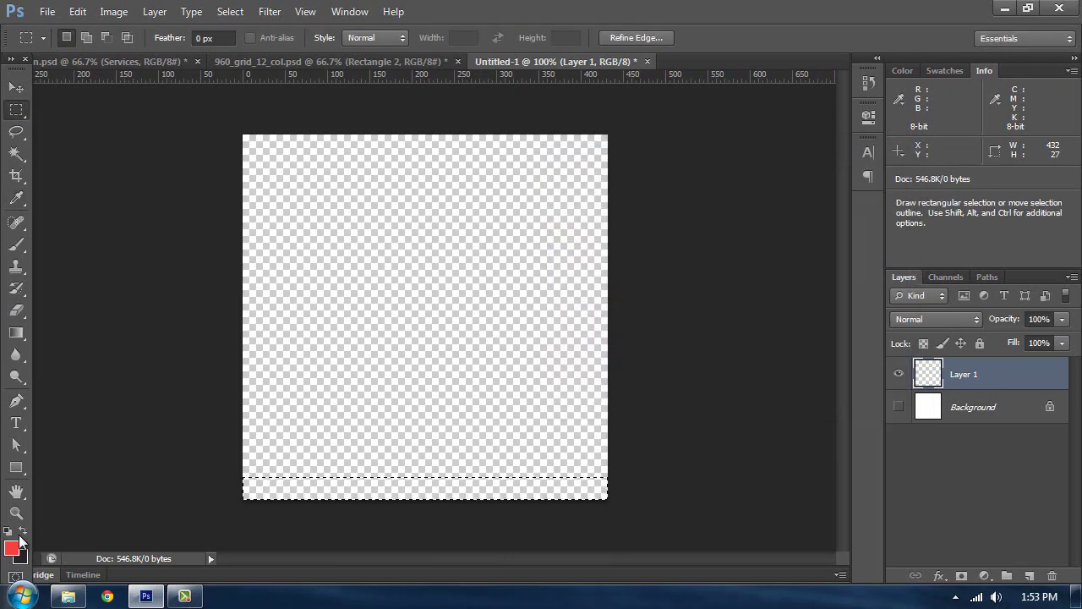
pyautogui.click(23, 531)
pyautogui.click(11, 548)
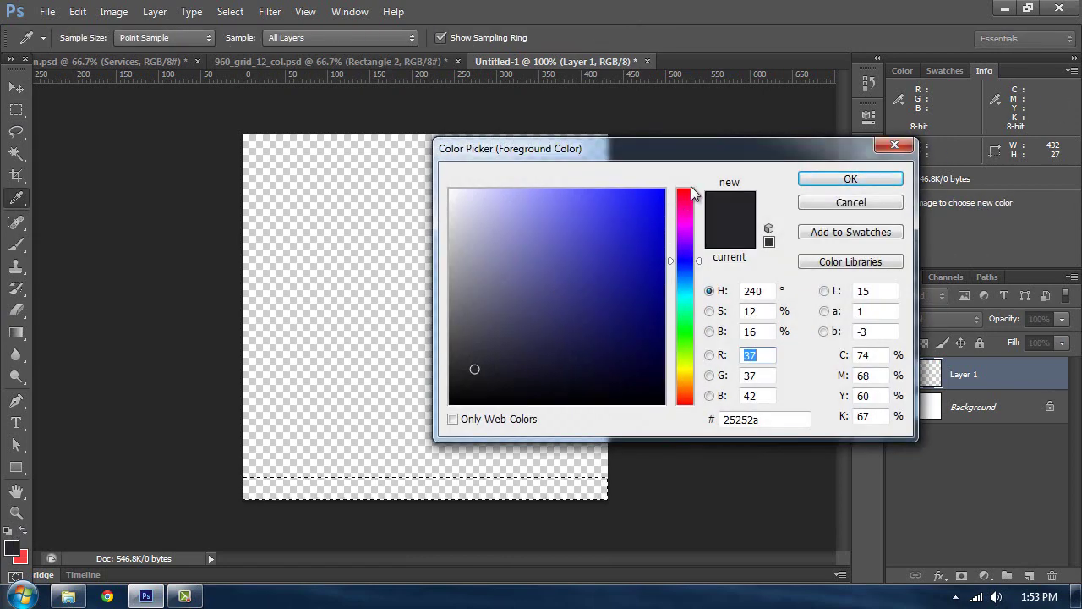
pyautogui.moveTo(691, 193); pyautogui.dragTo(700, 160)
pyautogui.click(665, 190)
pyautogui.click(879, 177)
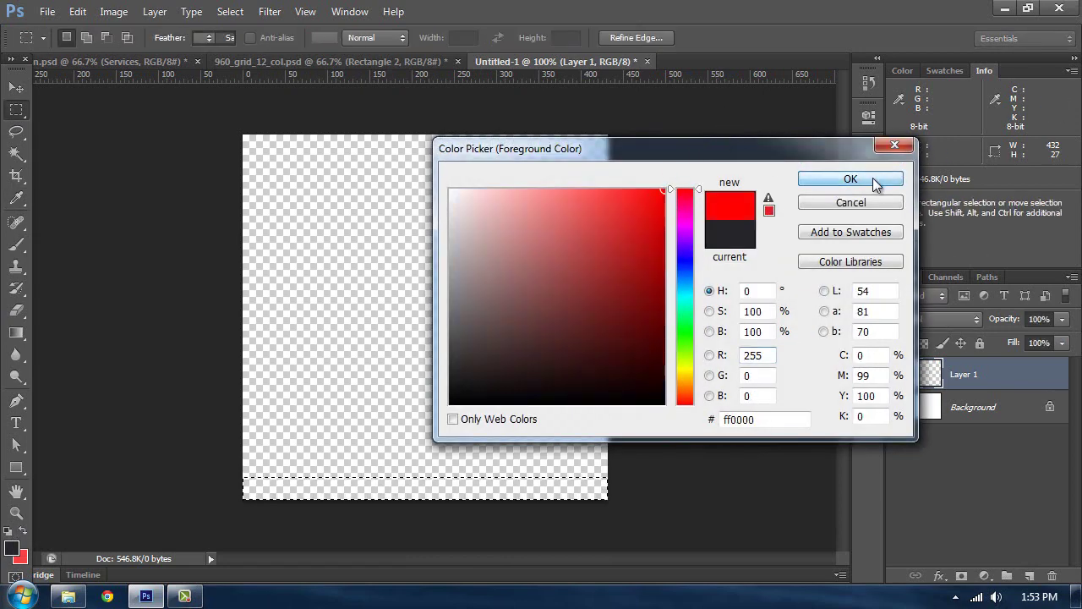
pyautogui.click(16, 132)
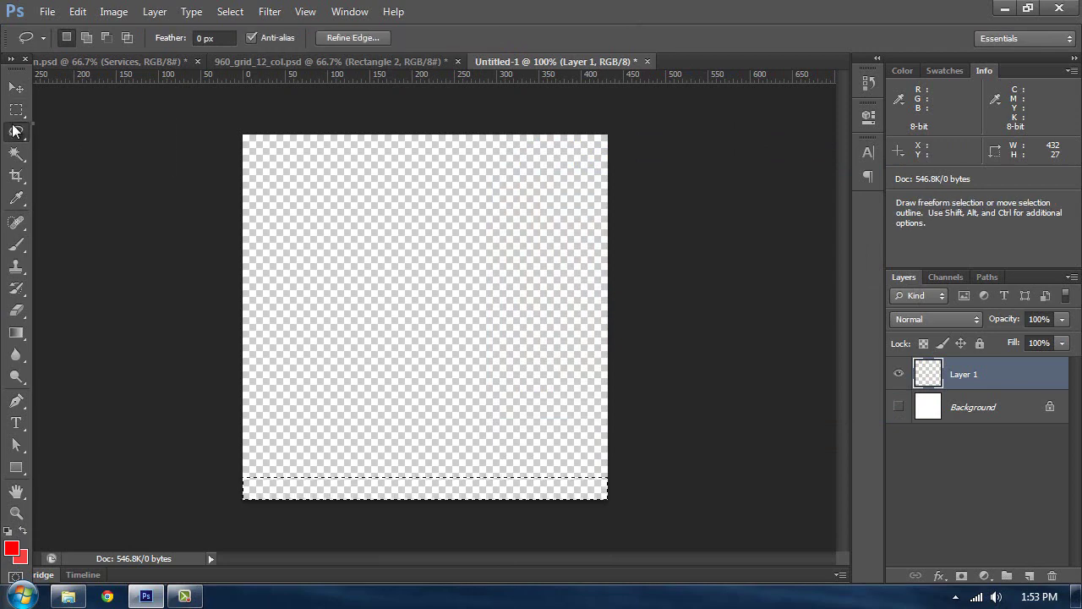
pyautogui.click(17, 110)
pyautogui.click(53, 110)
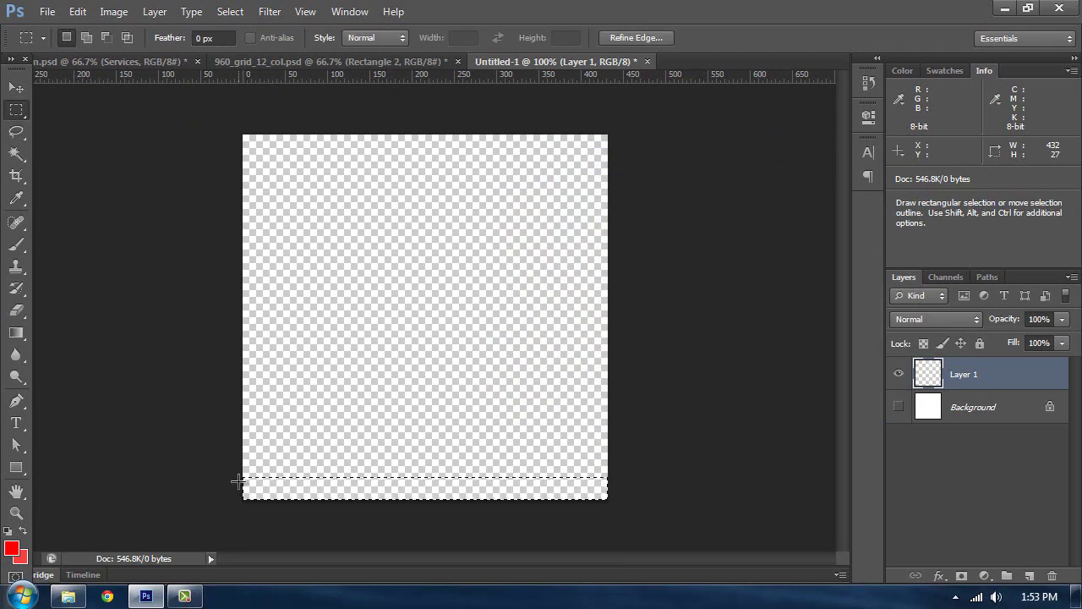
pyautogui.moveTo(238, 480); pyautogui.dragTo(686, 528)
pyautogui.hotkey('ctrl', 'd')
# - Resize the image to 6 x 6 pixels
pyautogui.hotkey('ctrl', 'alt', 'i')
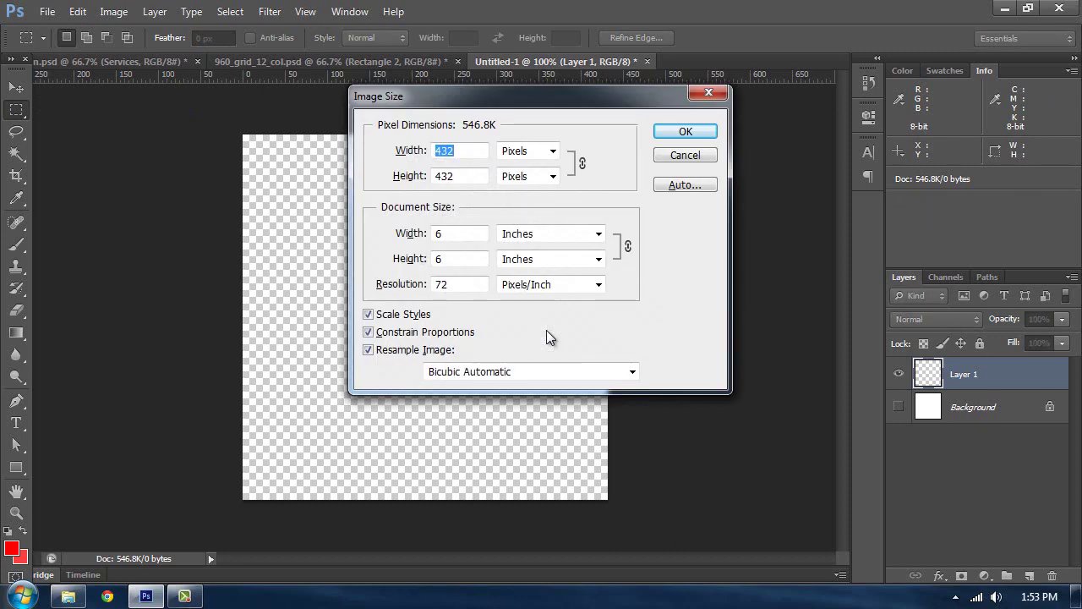
pyautogui.write('6')
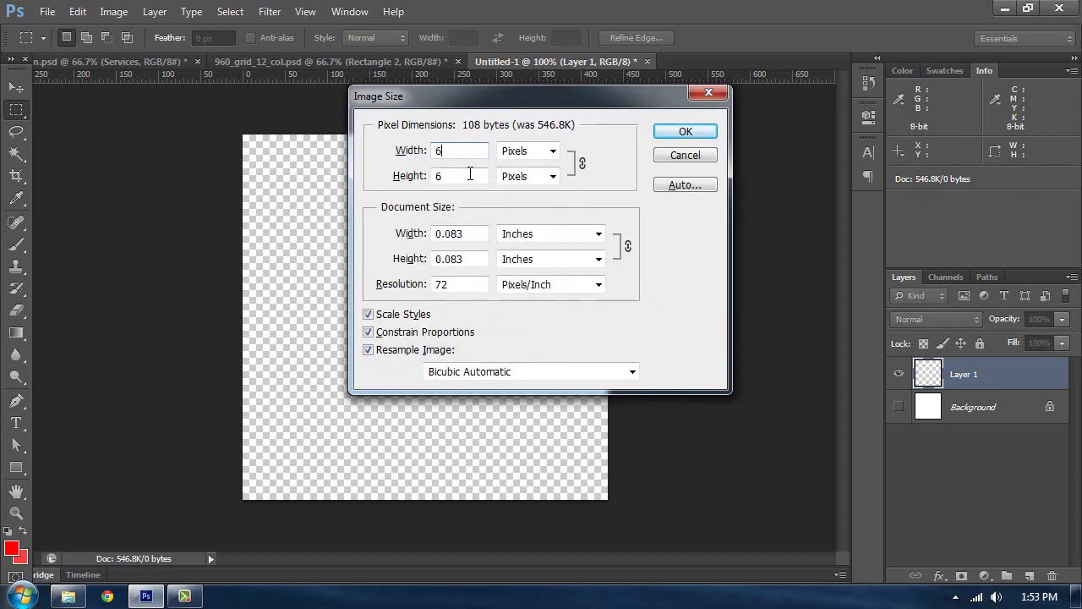
pyautogui.click(674, 135)
# - Select the lowest pixel row (6 x 1 px) on the new layer, fill it with the red foreground color and deselect
pyautogui.hotkey('ctrl', '+')
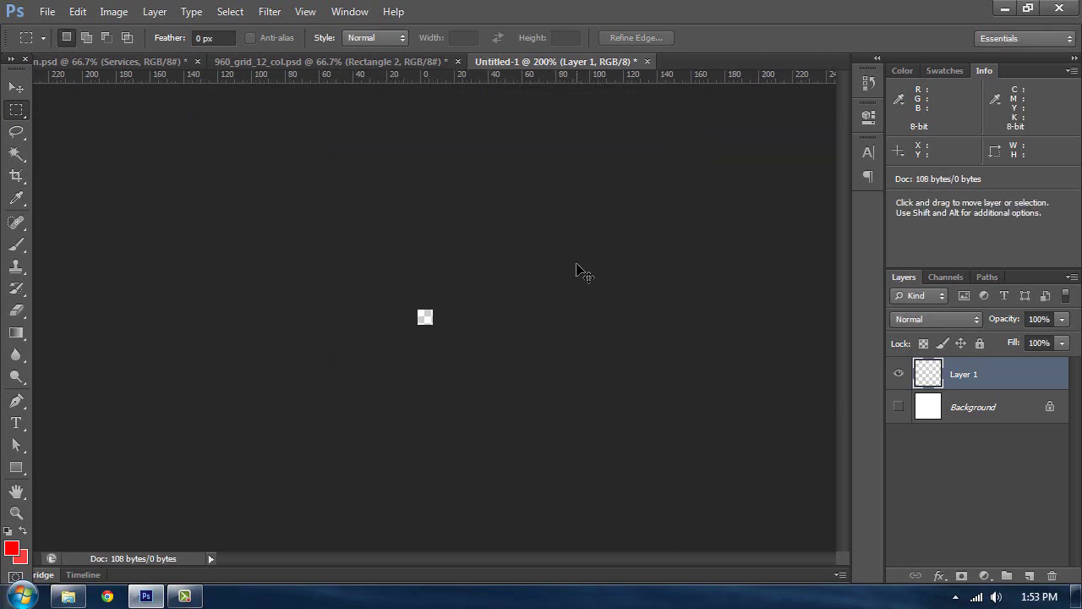
pyautogui.hotkey('ctrl', '+')
pyautogui.hotkey('ctrl', '+')
pyautogui.hotkey('ctrl', '+')
pyautogui.hotkey('ctrl', '+')
pyautogui.hotkey('ctrl', '+')
pyautogui.hotkey('ctrl', '+')
pyautogui.hotkey('ctrl', '+')
pyautogui.hotkey('ctrl', '+')
pyautogui.hotkey('ctrl', '+')
pyautogui.hotkey('ctrl', '+')
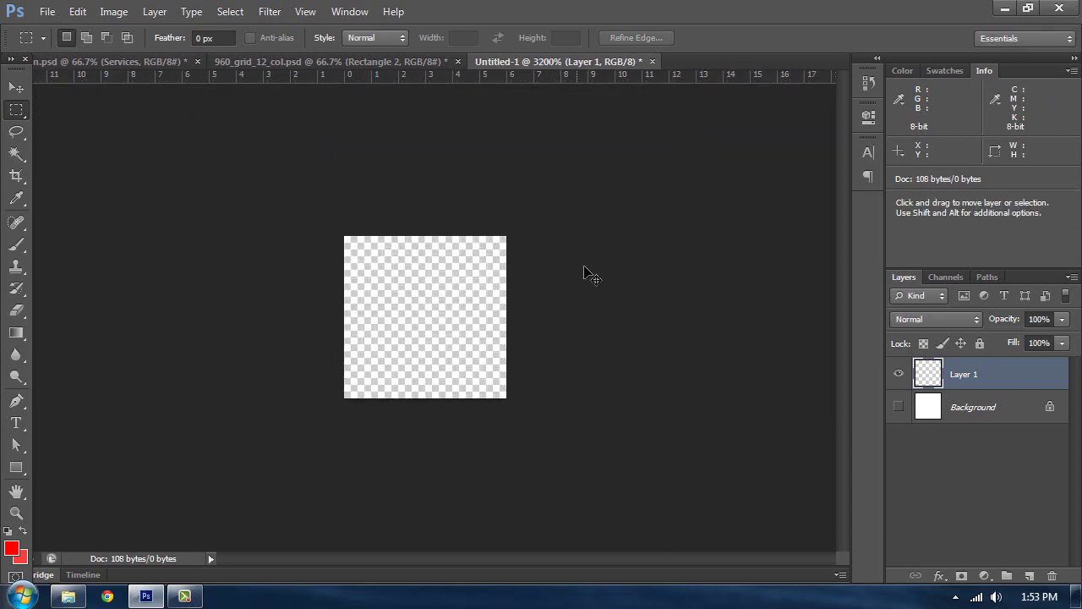
pyautogui.moveTo(332, 383)
pyautogui.mouseDown()
pyautogui.moveTo(524, 410)
pyautogui.moveTo(347, 373)
pyautogui.mouseUp()
pyautogui.hotkey('ctrl', 'd')
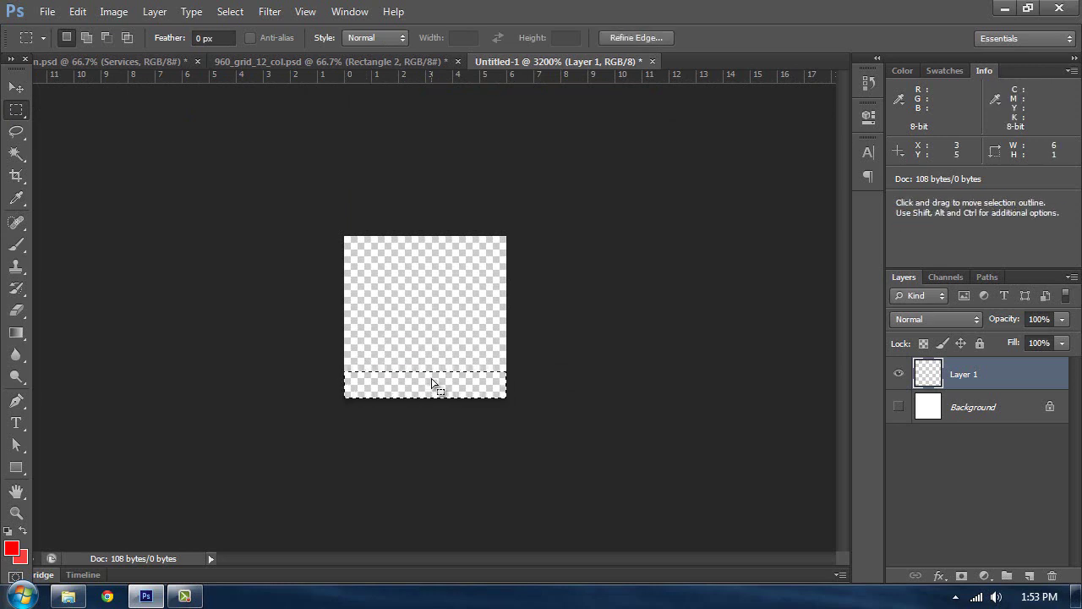
pyautogui.hotkey('alt', 'BackSpace')
pyautogui.hotkey('ctrl', 'd')
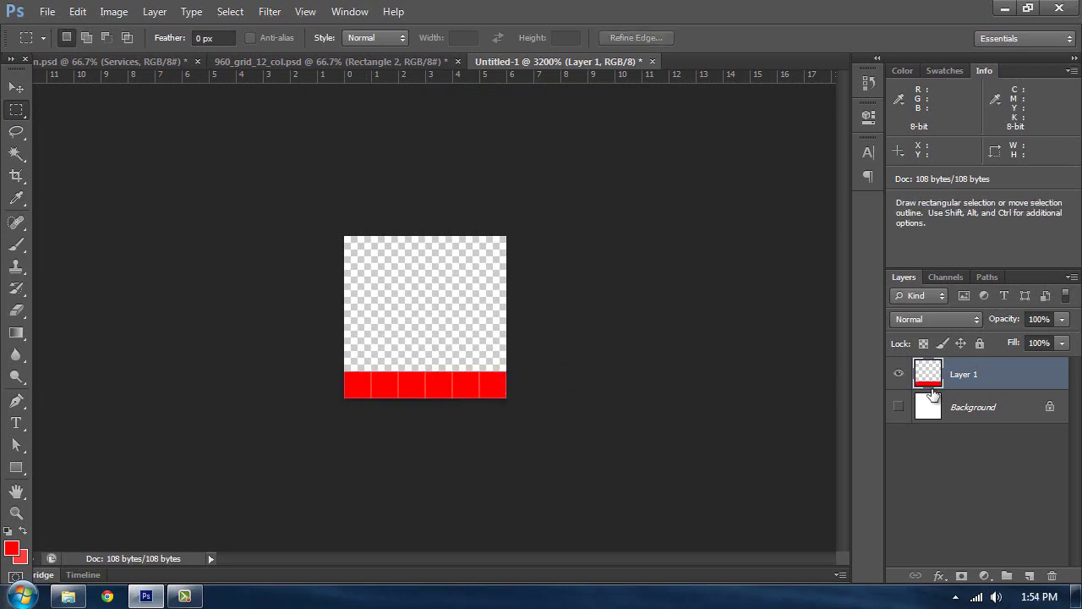
# - Define the 6 x 6 px striped tile as a pattern named "6x6 Baseline Grid"
pyautogui.click(901, 410)
pyautogui.click(902, 412)
pyautogui.click(78, 11)
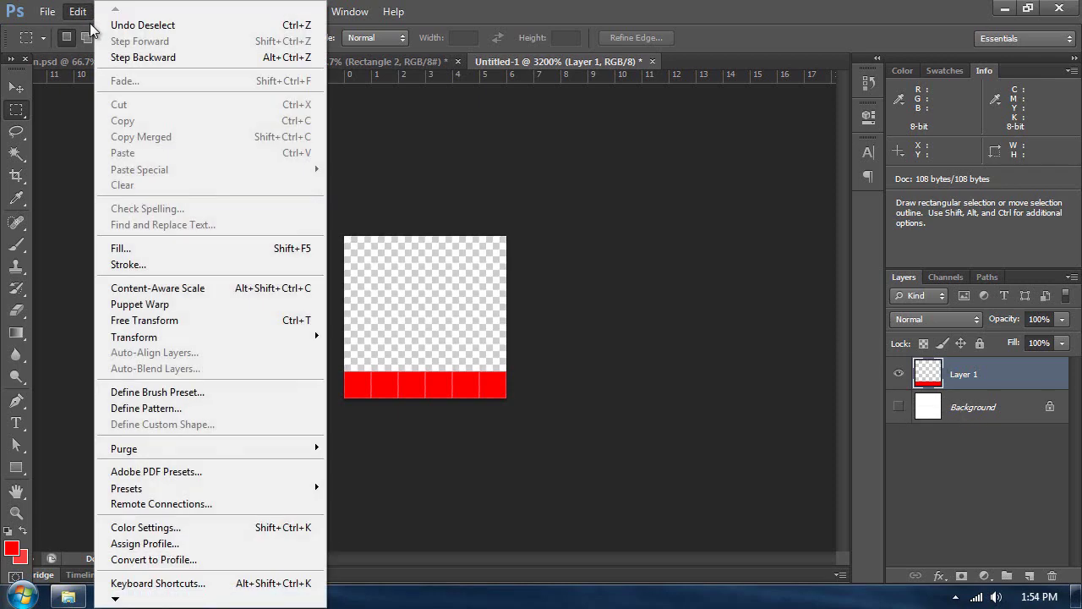
pyautogui.click(164, 409)
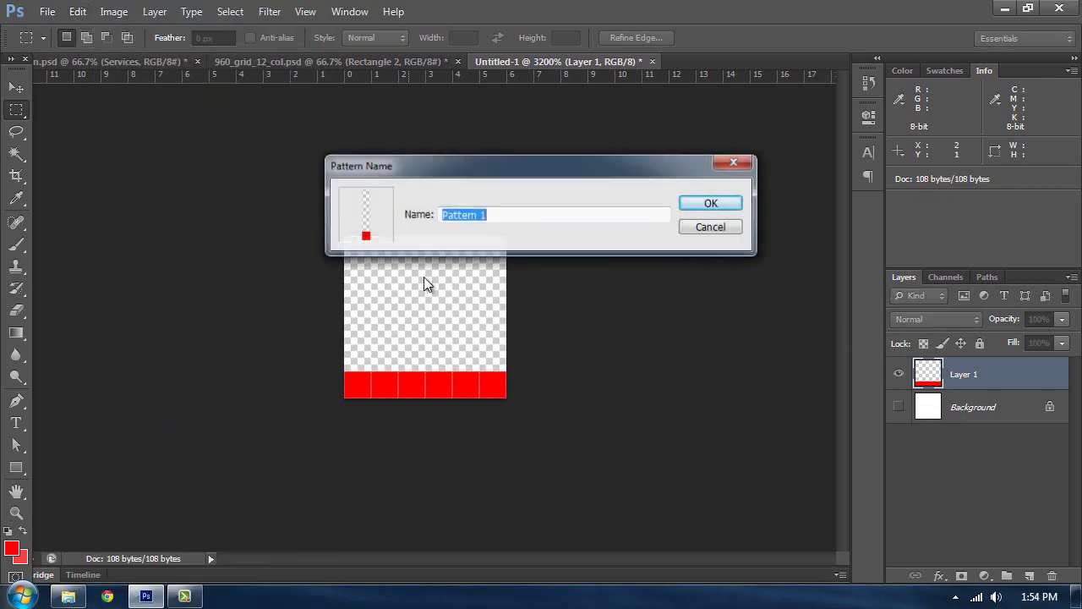
pyautogui.write('6x6')
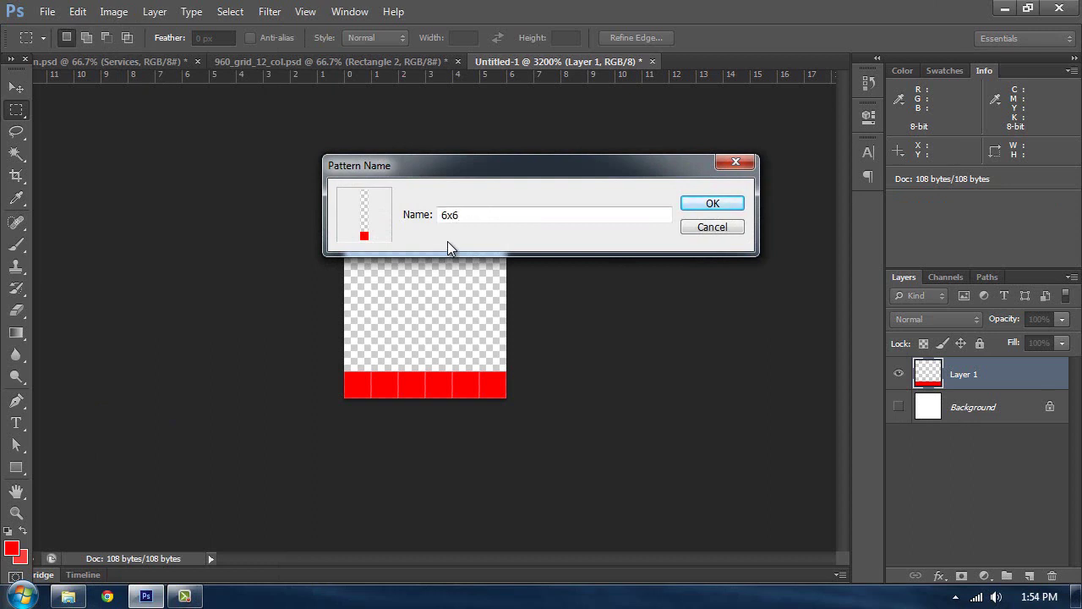
pyautogui.write(' Baseline Grid')
pyautogui.press('Return')
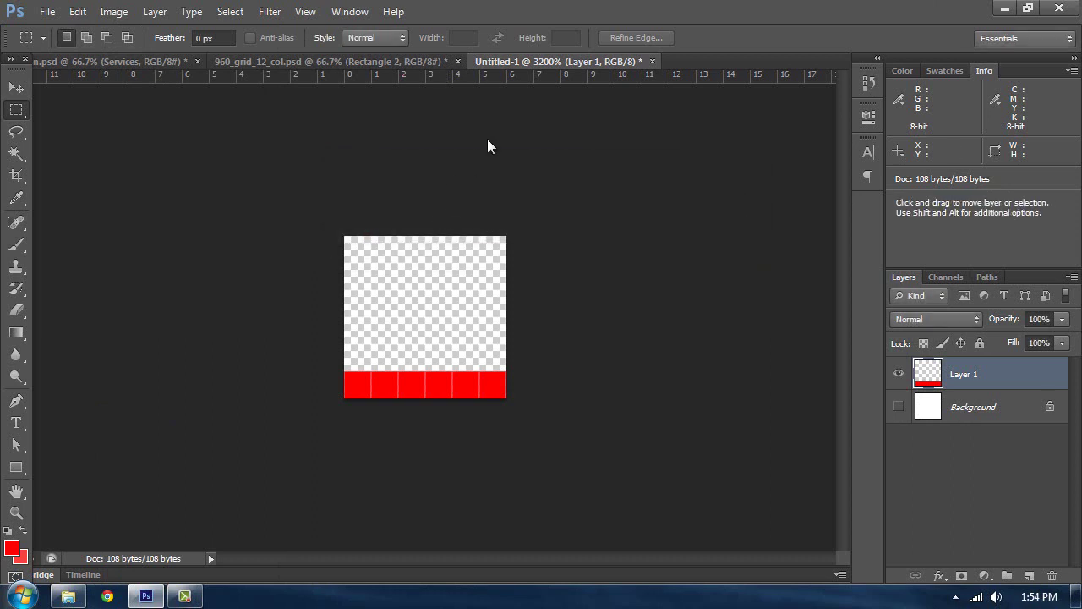
# - Close the tile document and add a new layer above the red rectangle in 960_grid_12_col.psd
pyautogui.hotkey('ctrl', 'w')
pyautogui.click(533, 236)
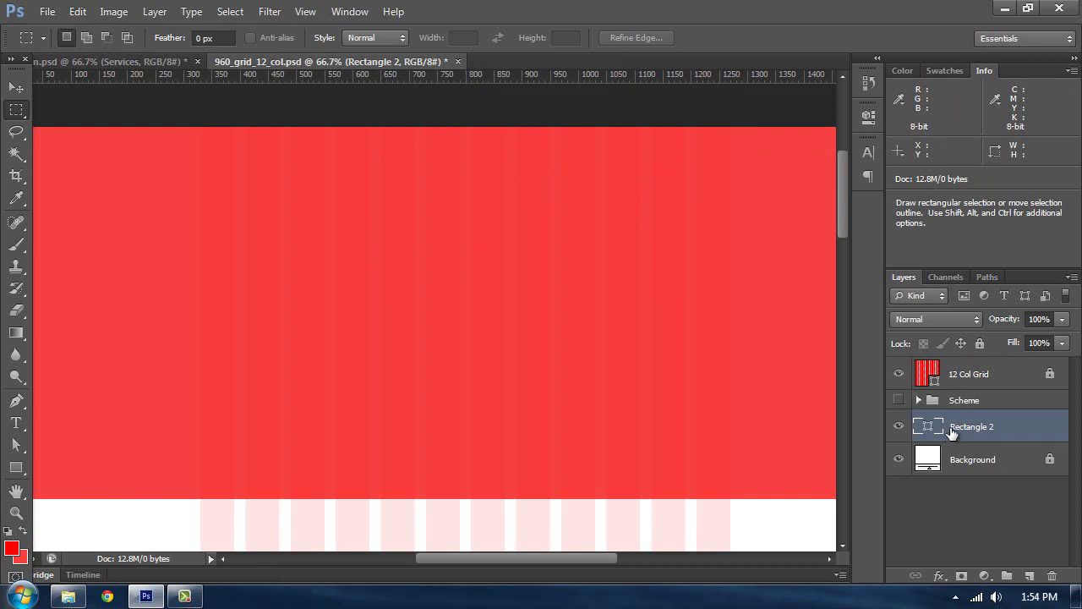
pyautogui.click(1029, 575)
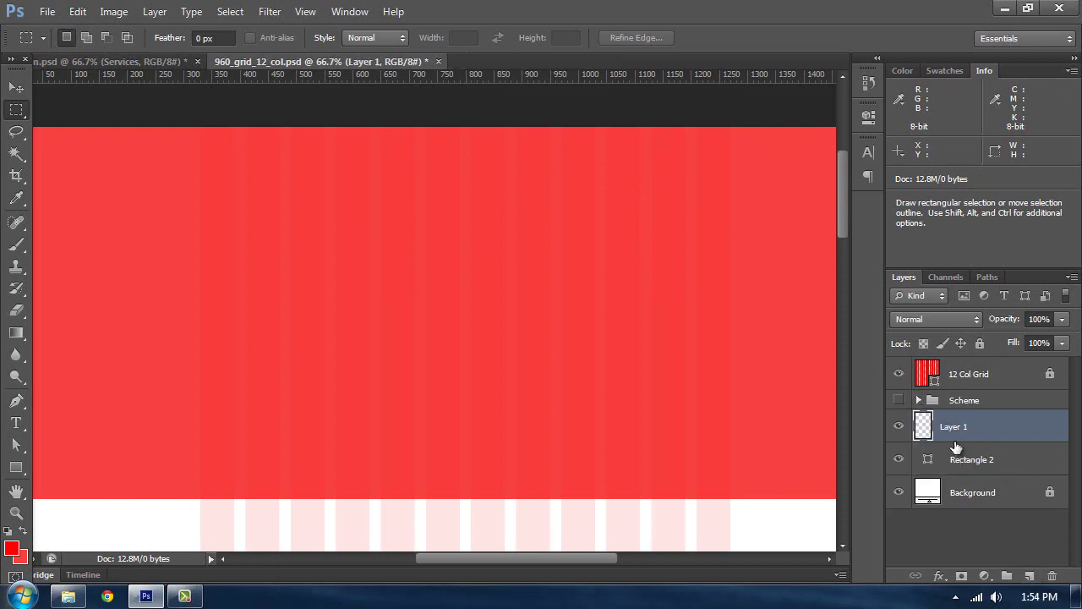
# - Rename the red rectangle's layer as Base and put it into a new group named Header
pyautogui.doubleClick(970, 460)
pyautogui.write('Base')
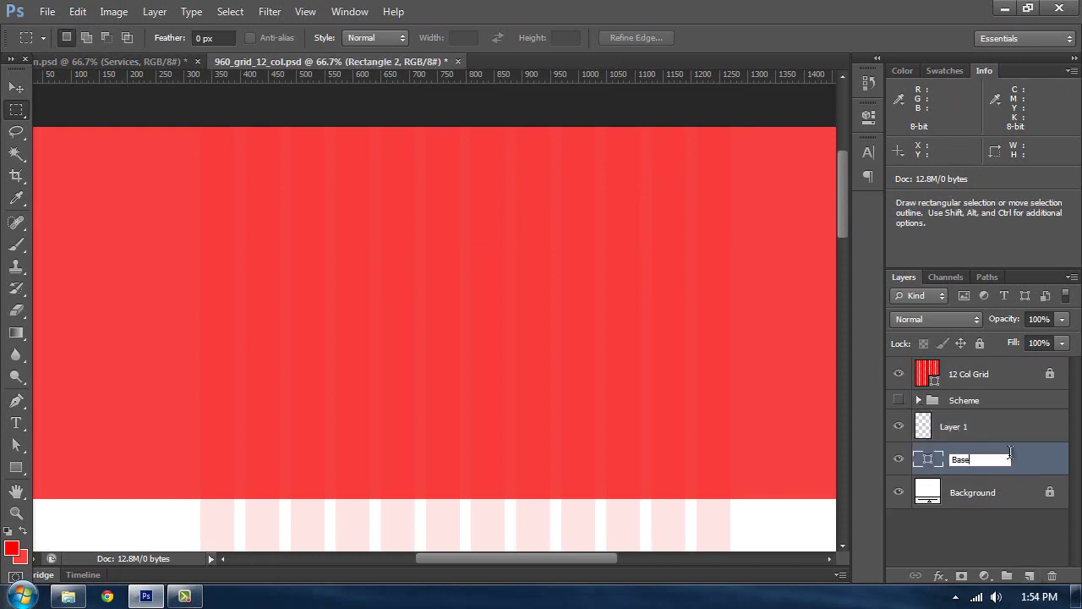
pyautogui.press('Return')
pyautogui.hotkey('ctrl', 'g')
pyautogui.doubleClick(972, 456)
pyautogui.write('Head')
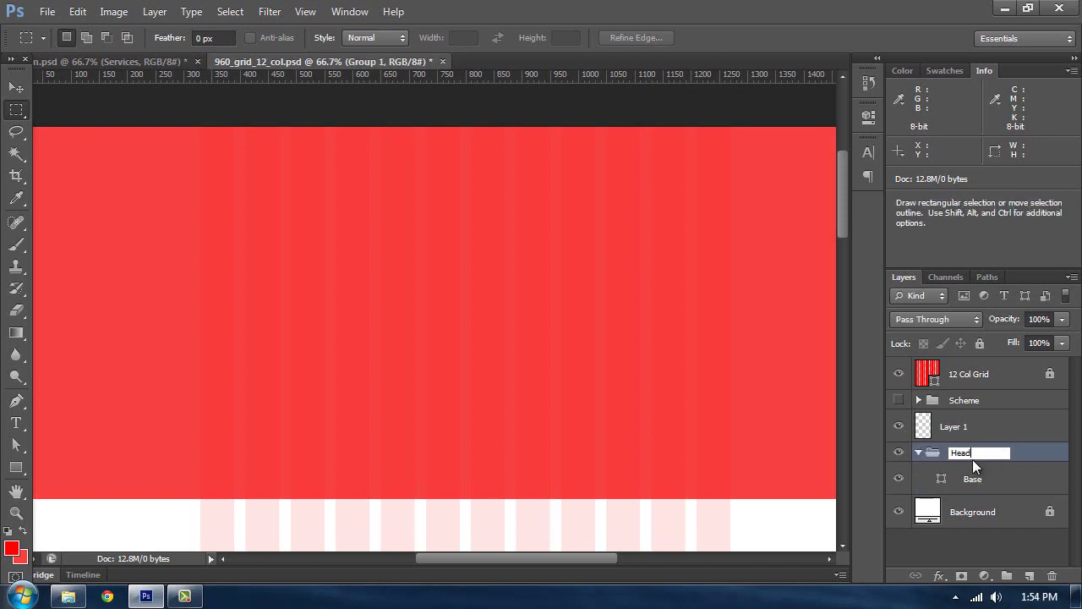
pyautogui.write('er')
pyautogui.press('Return')
# - Rename the new empty layer above the Header group as Baseline Grid
pyautogui.click(985, 427)
pyautogui.doubleClick(949, 423)
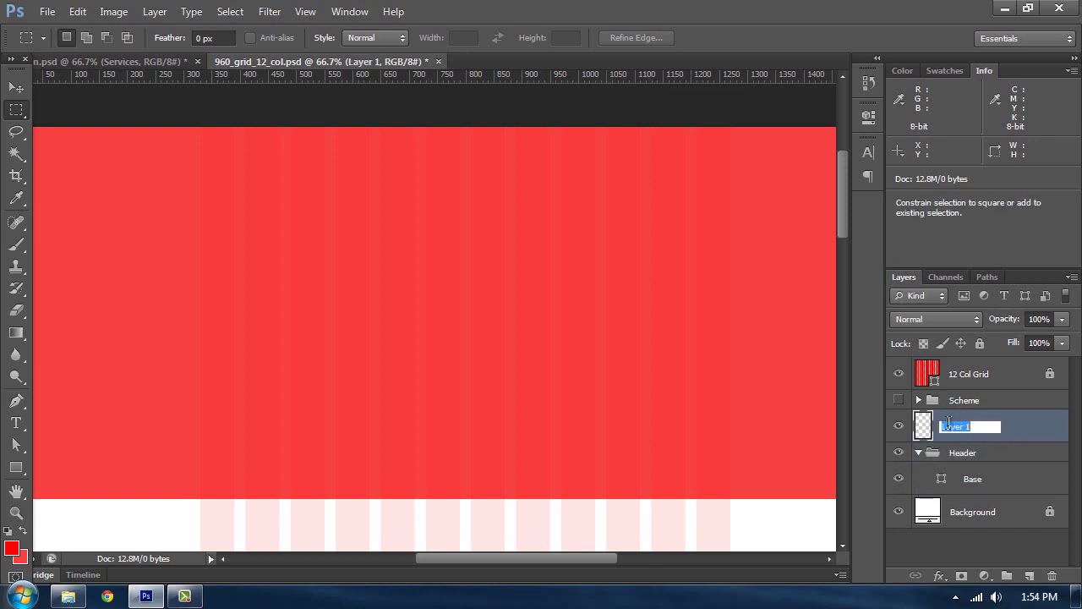
pyautogui.write('B')
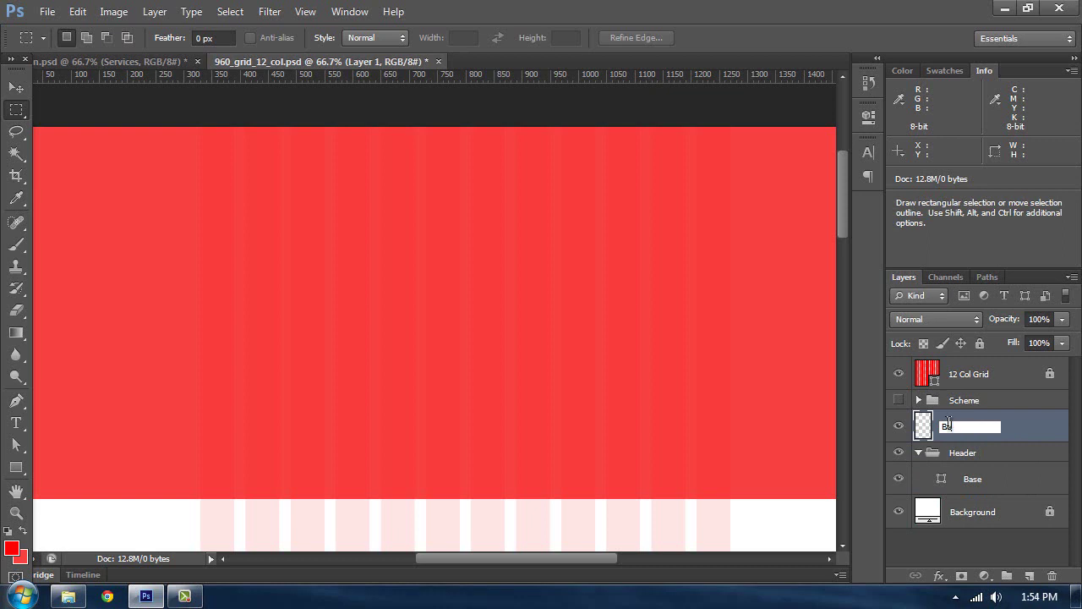
pyautogui.write('aseline Grid')
pyautogui.press('Return')
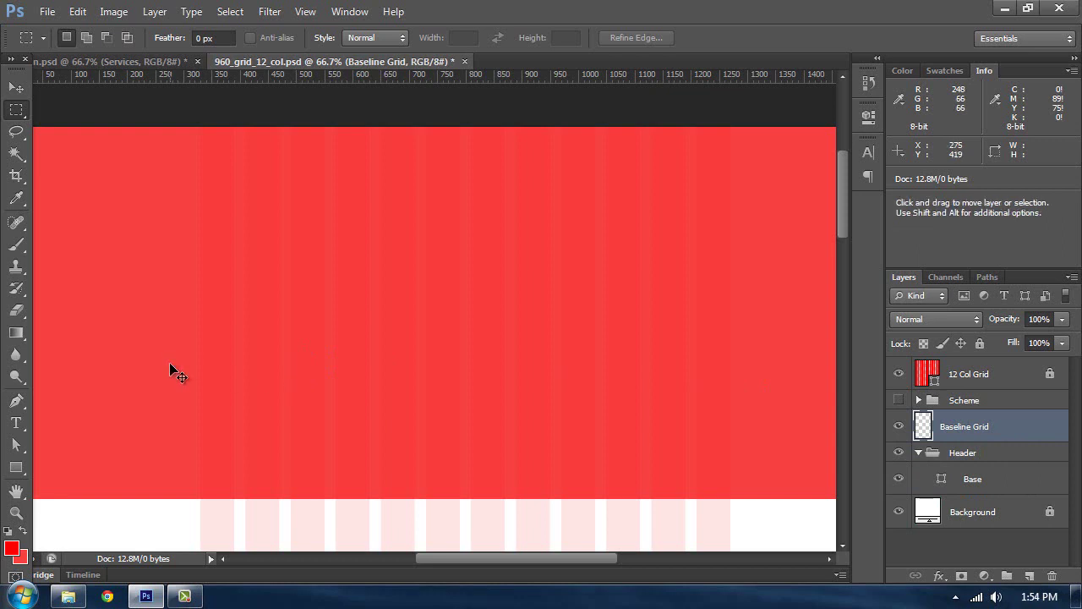
# - Fill the Baseline Grid layer with the background red and set its fill opacity to 0%
pyautogui.hotkey('ctrl', 'BackSpace')
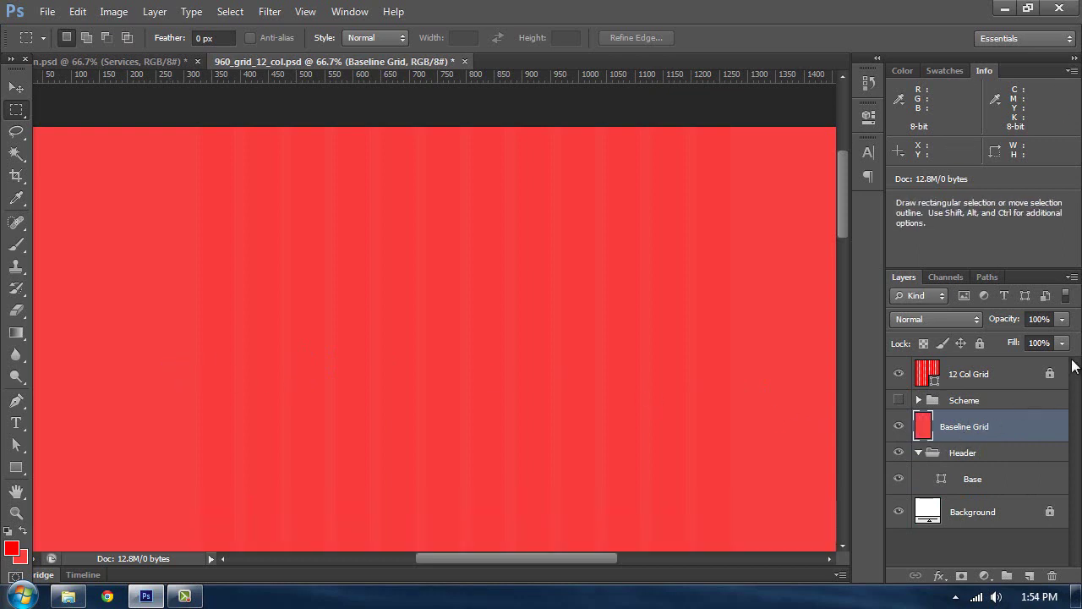
pyautogui.click(1046, 340)
pyautogui.write('0')
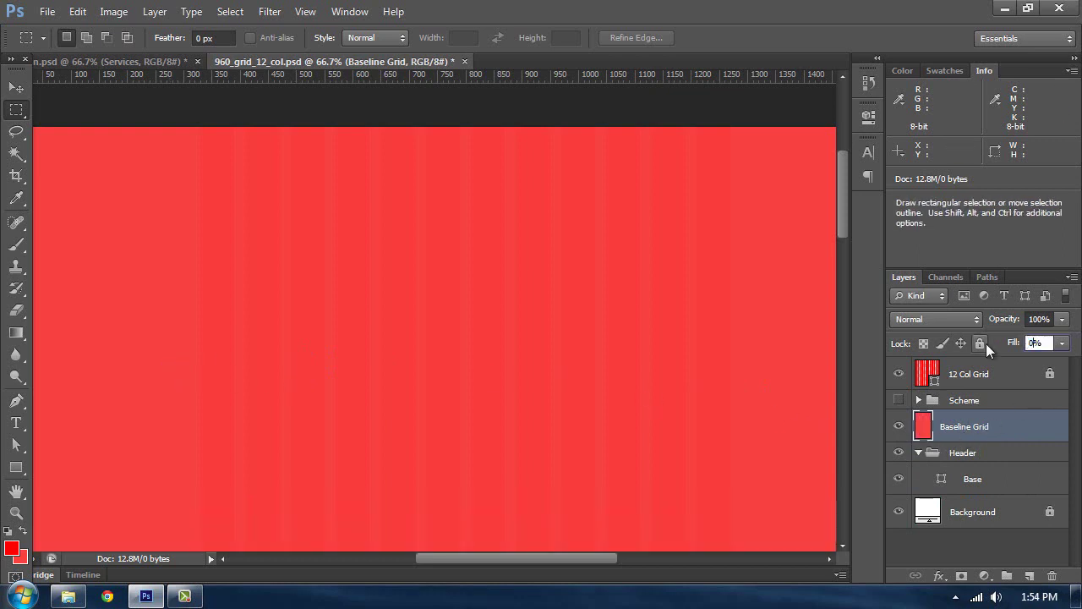
pyautogui.click(1001, 430)
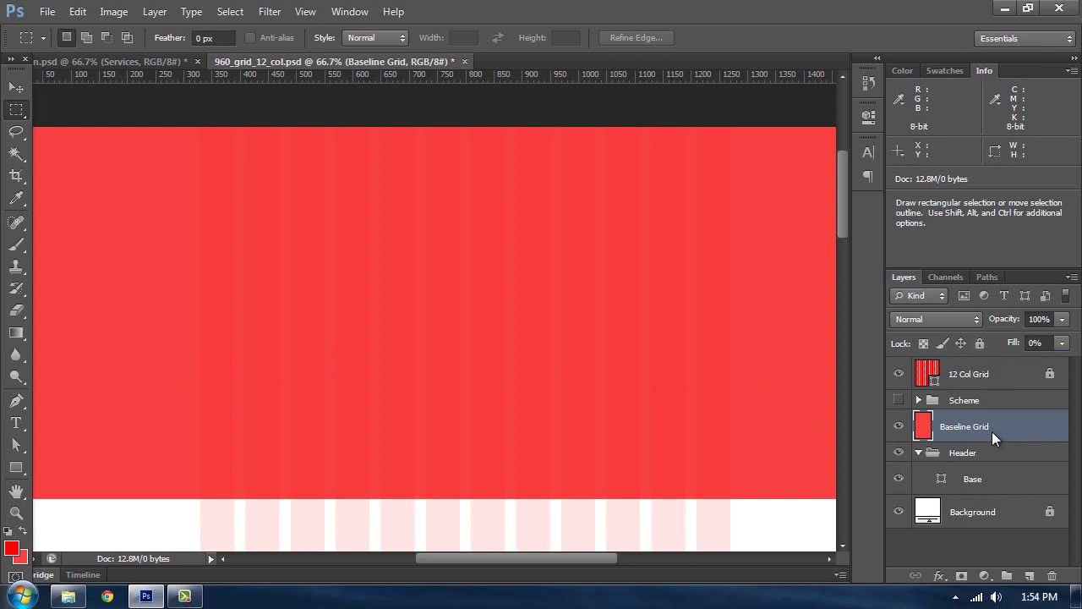
# - Apply a Pattern Overlay to the Baseline Grid layer using the red-striped 6x6 Baseline Grid pattern
pyautogui.rightClick(992, 431)
pyautogui.click(843, 88)
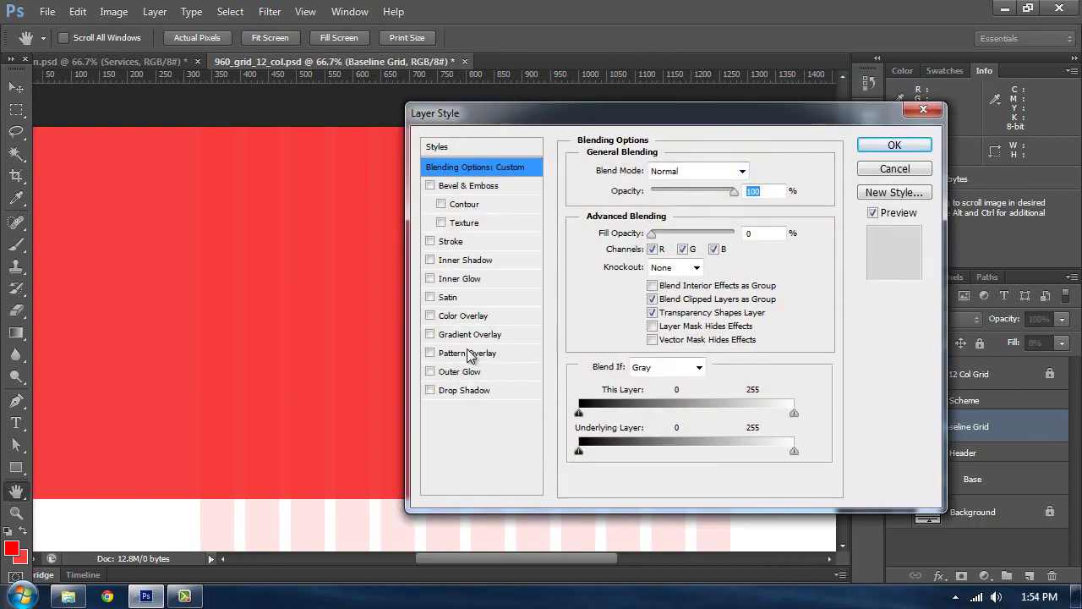
pyautogui.click(468, 353)
pyautogui.moveTo(504, 114); pyautogui.dragTo(437, 98)
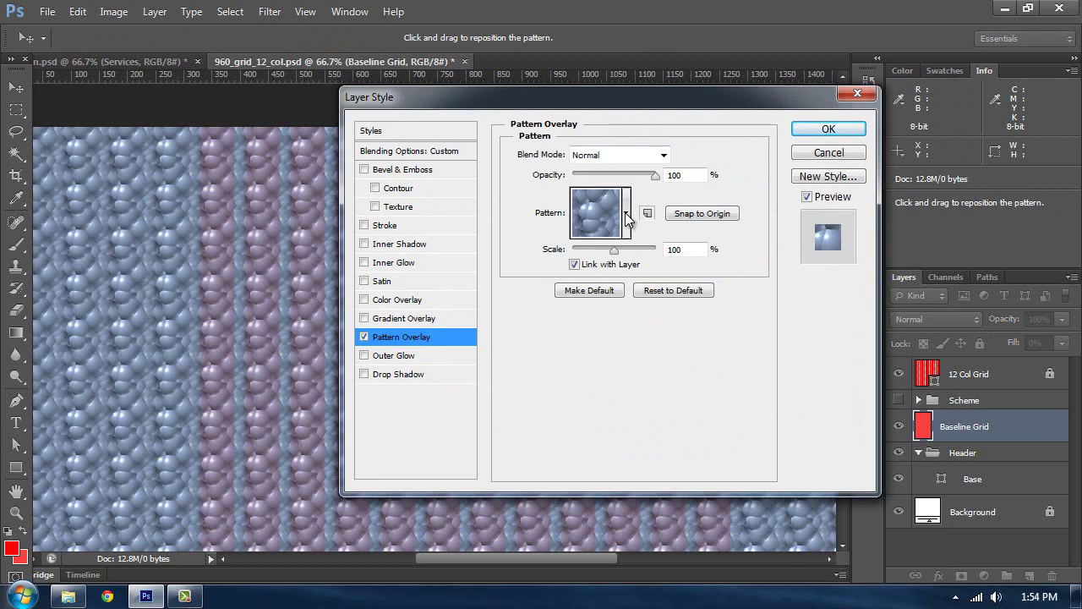
pyautogui.click(625, 212)
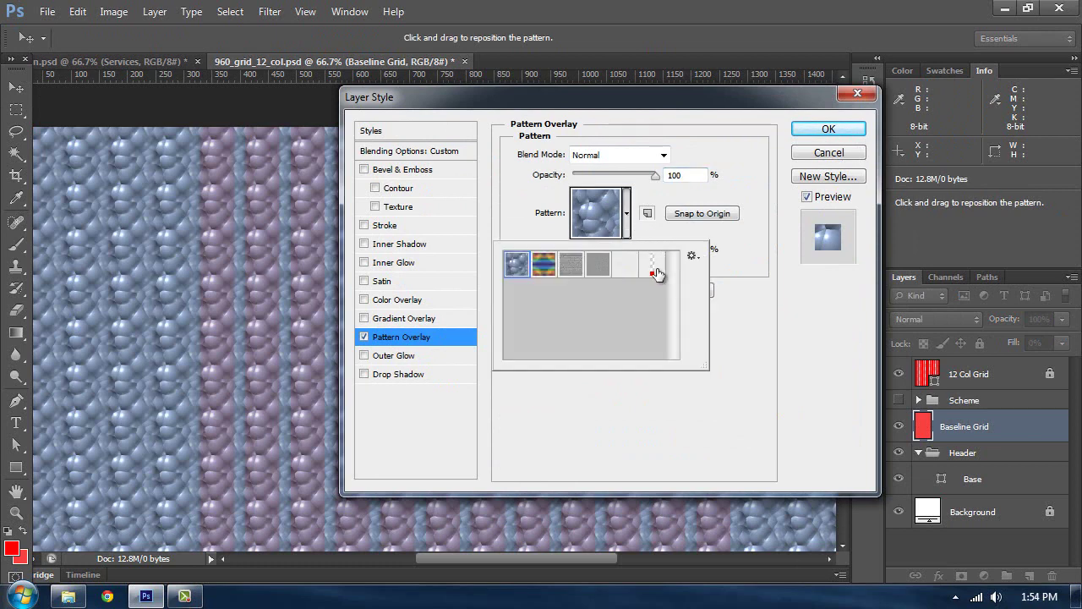
pyautogui.click(654, 271)
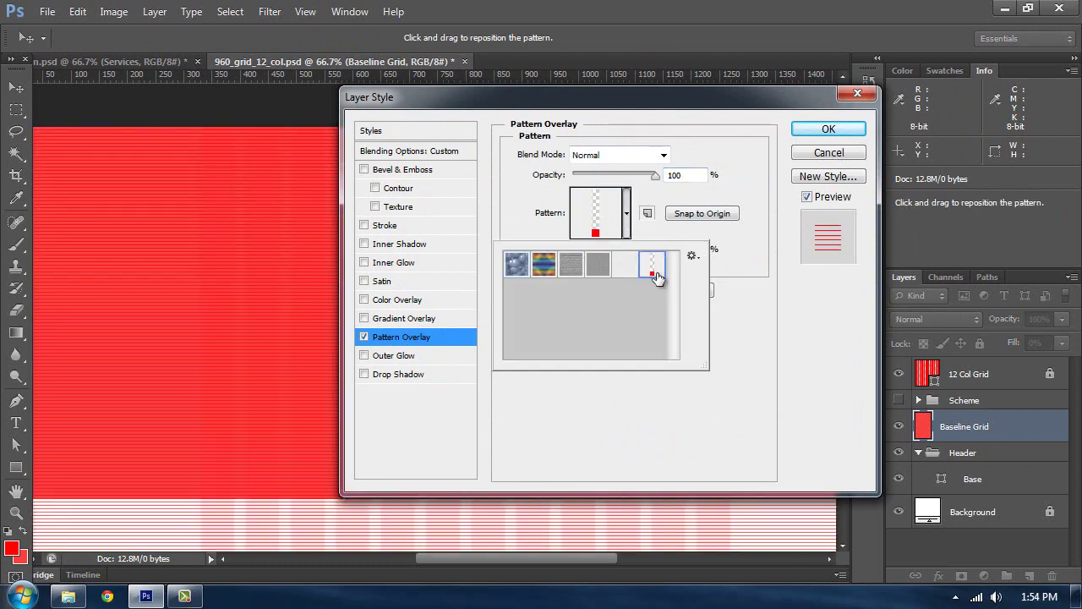
pyautogui.click(826, 132)
pyautogui.click(828, 128)
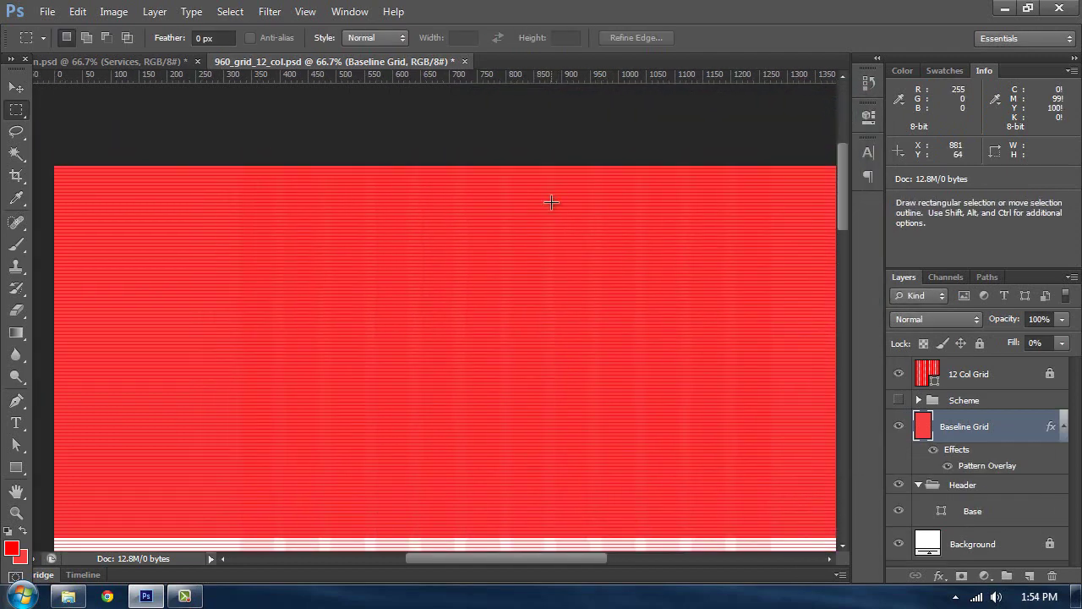
# - Examine the baseline stripes up close over the red header and the white page area below it
pyautogui.hotkey('ctrl', '+')
pyautogui.hotkey('ctrl', '+')
pyautogui.press('space')
pyautogui.moveTo(628, 382); pyautogui.dragTo(621, 186)
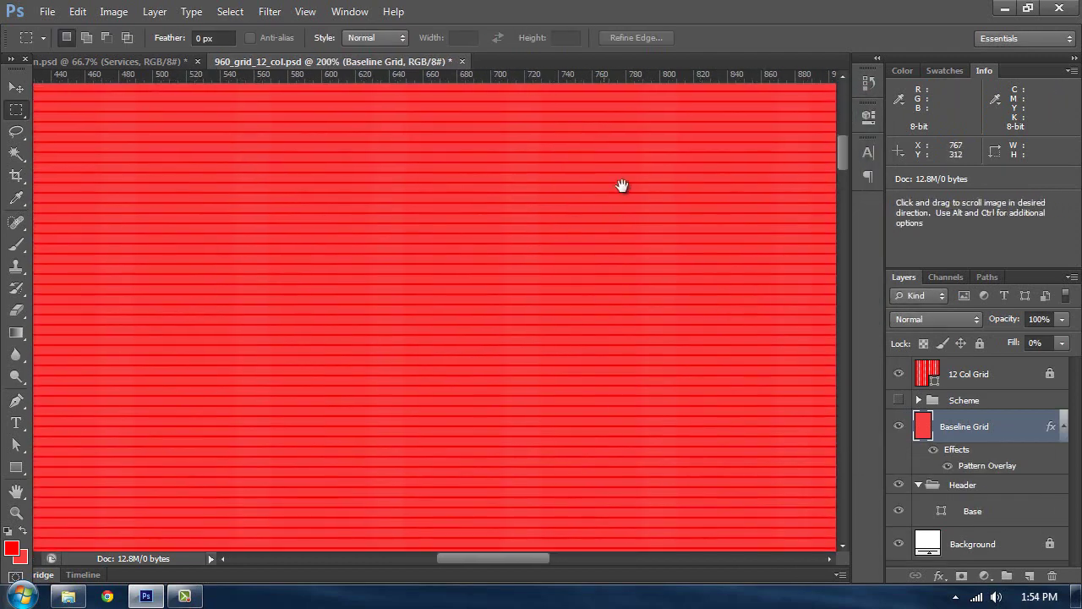
pyautogui.moveTo(550, 350); pyautogui.dragTo(471, 254)
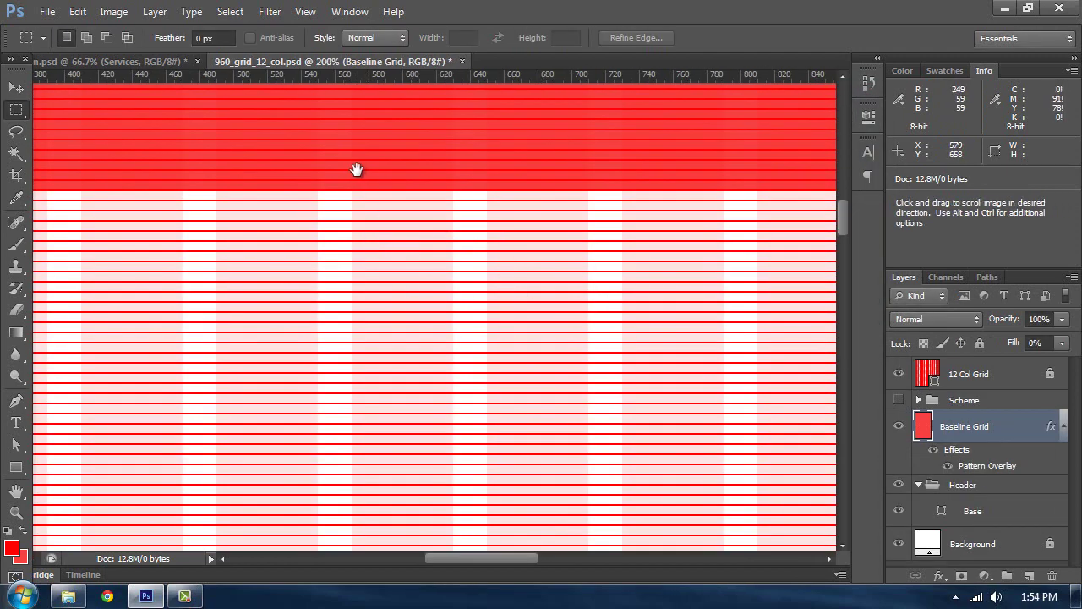
pyautogui.moveTo(357, 169); pyautogui.dragTo(406, 268)
pyautogui.hotkey('ctrl', 'r')
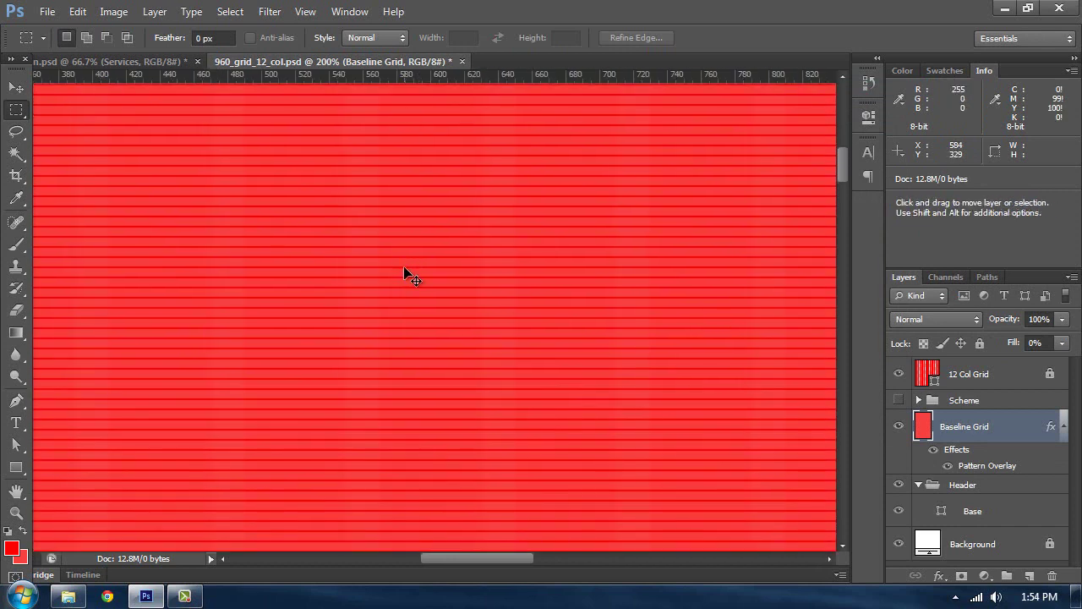
pyautogui.hotkey('ctrl', '-')
pyautogui.hotkey('ctrl', '-')
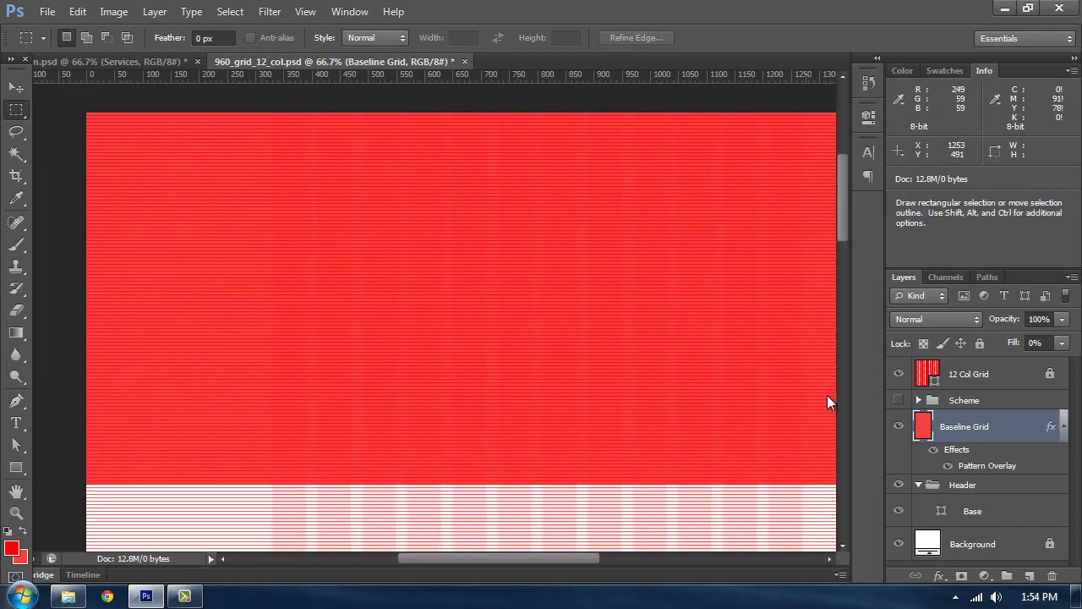
# - Lock the Baseline Grid layer completely and hide it
pyautogui.click(979, 343)
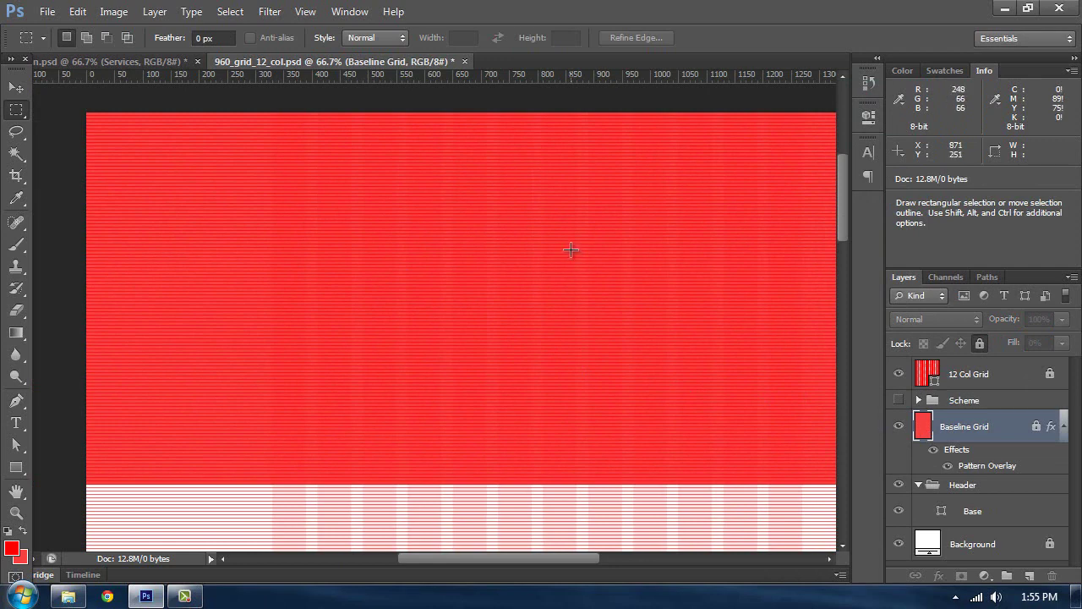
pyautogui.click(898, 427)
pyautogui.moveTo(652, 352); pyautogui.dragTo(556, 355)
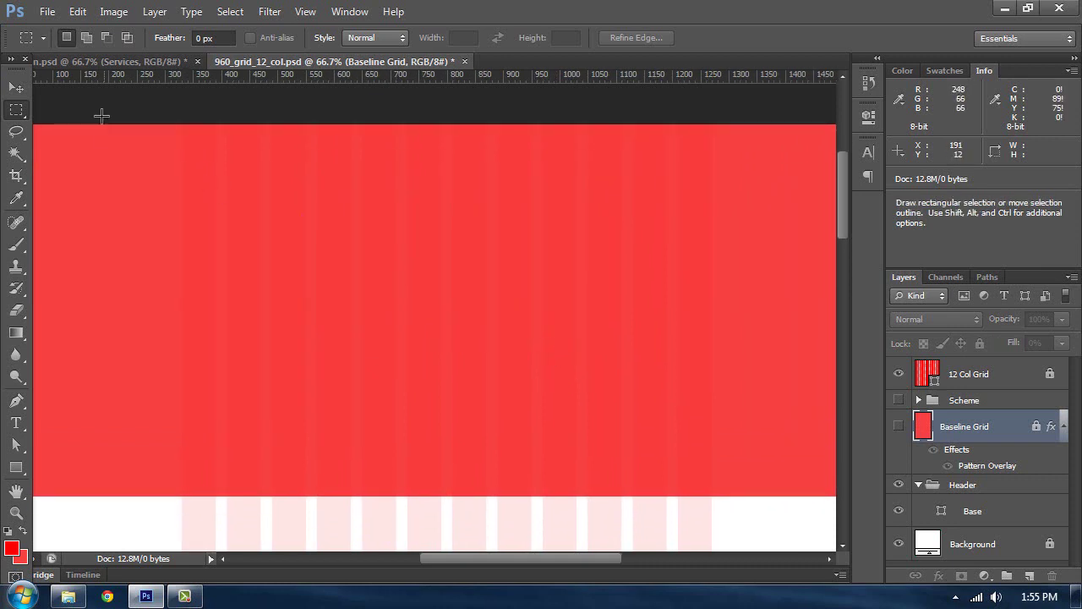
# - Duplicate the logo layer Brand from Design.psd into the document 960_grid_12_col.psd
pyautogui.click(87, 61)
pyautogui.press('v')
pyautogui.keyDown('ctrl'); pyautogui.click(229, 151); pyautogui.keyUp('ctrl')
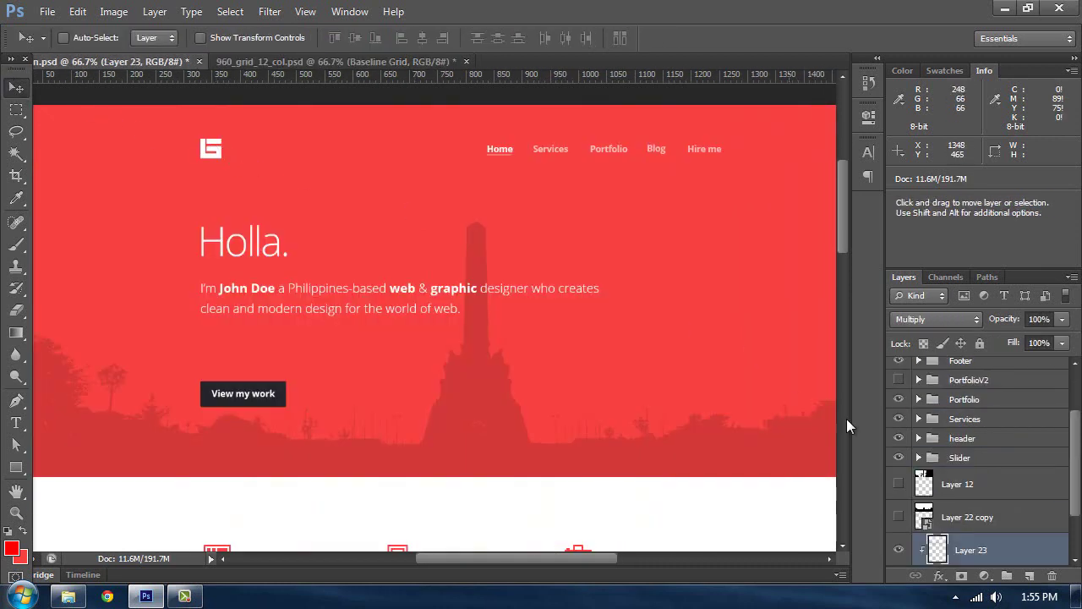
pyautogui.scroll(-2, 1015, 563)
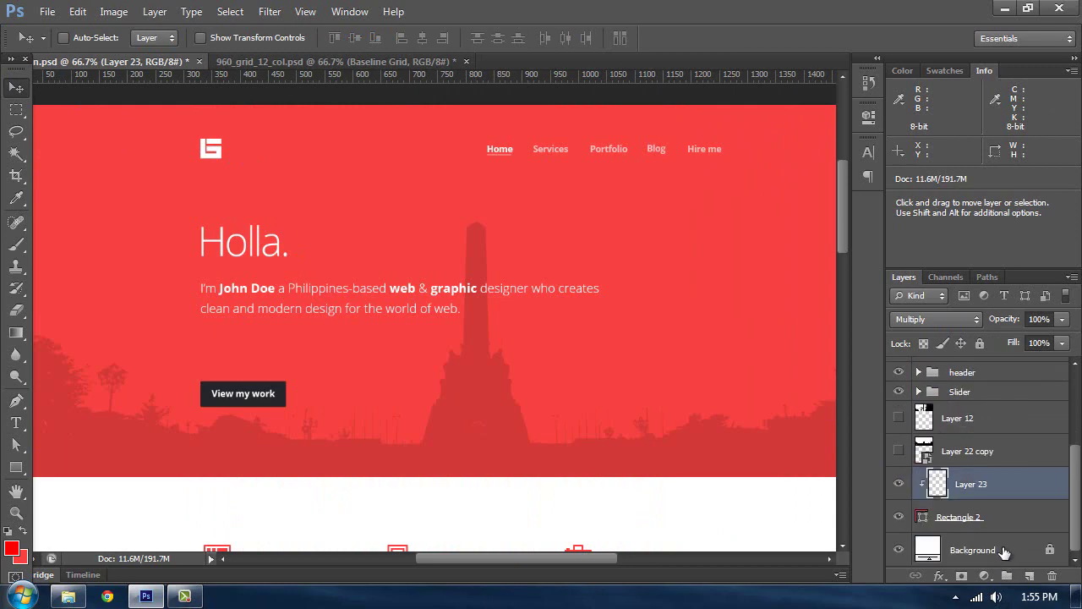
pyautogui.keyDown('ctrl'); pyautogui.click(212, 150); pyautogui.keyUp('ctrl')
pyautogui.rightClick(1007, 416)
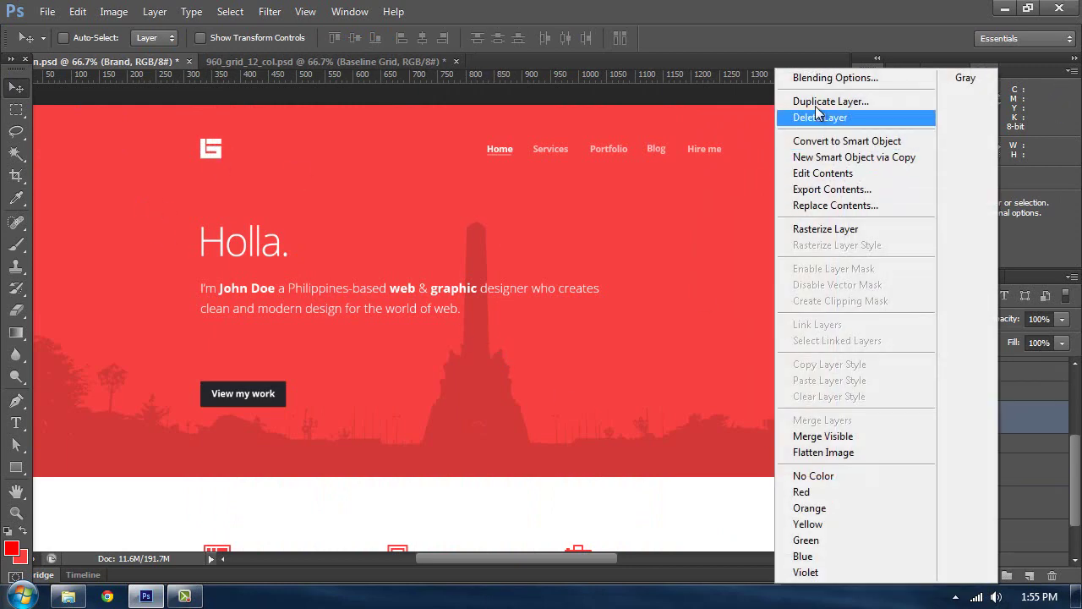
pyautogui.click(815, 103)
pyautogui.click(619, 292)
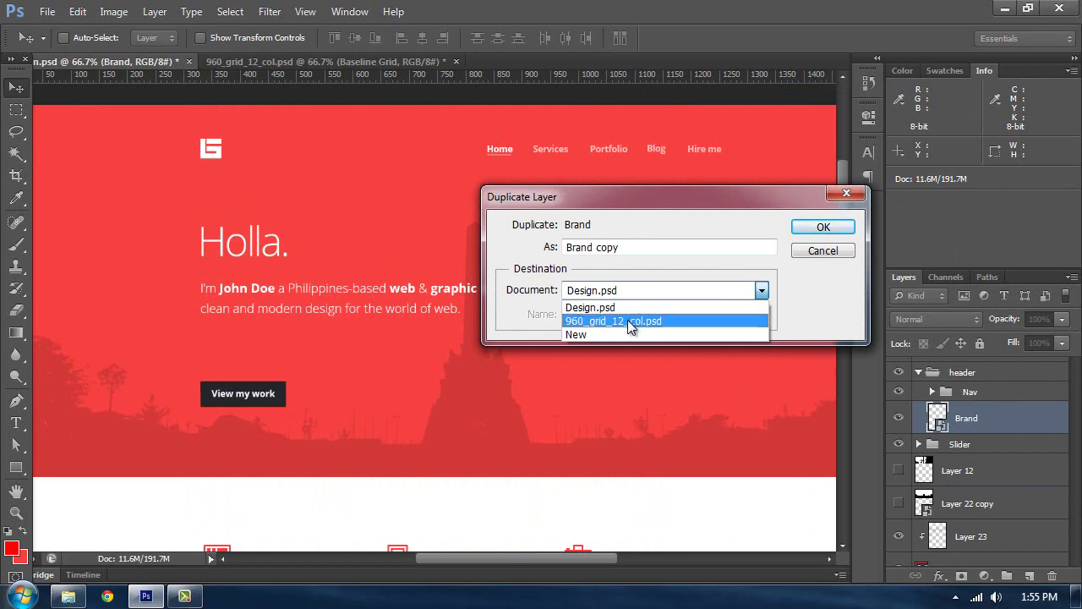
pyautogui.click(627, 320)
pyautogui.press('Return')
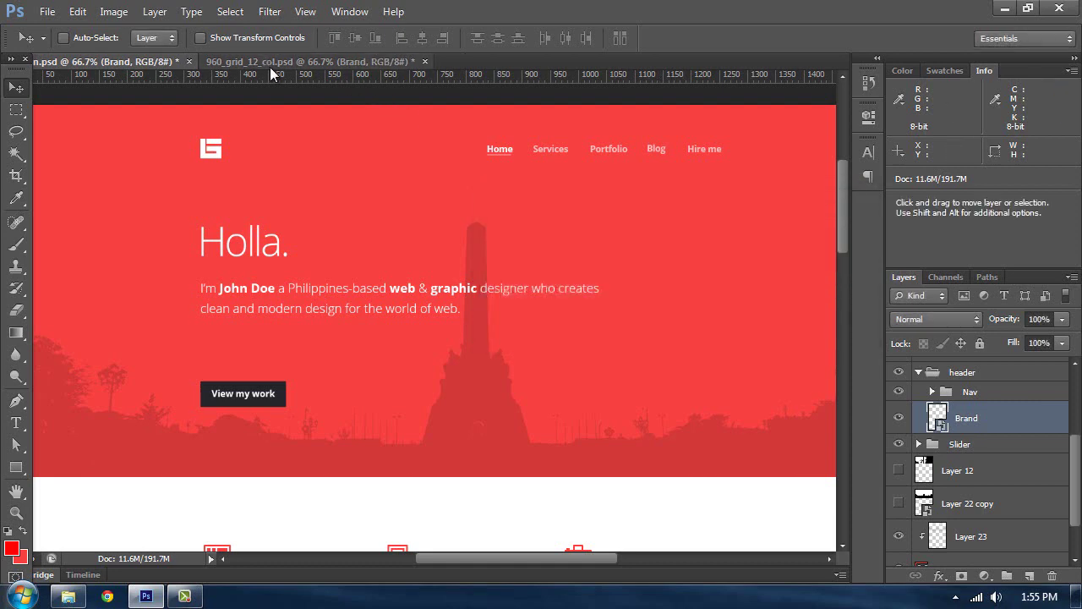
# - In 960_grid_12_col.psd, move the Brand layer directly below the Baseline Grid layer and show the baseline grid over the logo
pyautogui.click(270, 67)
pyautogui.hotkey('ctrl', '[')
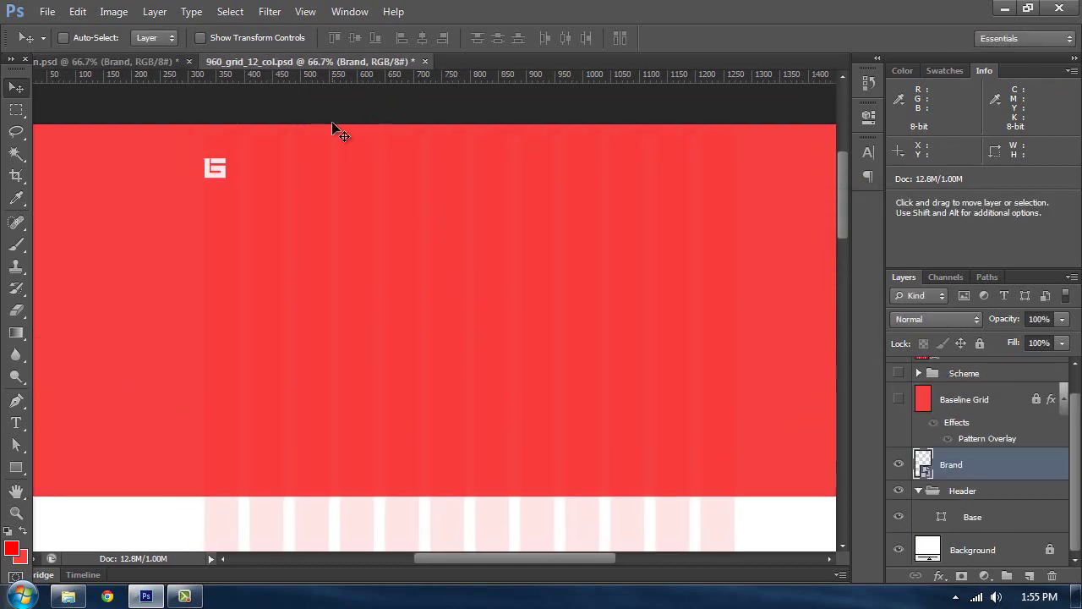
pyautogui.hotkey('ctrl', '+')
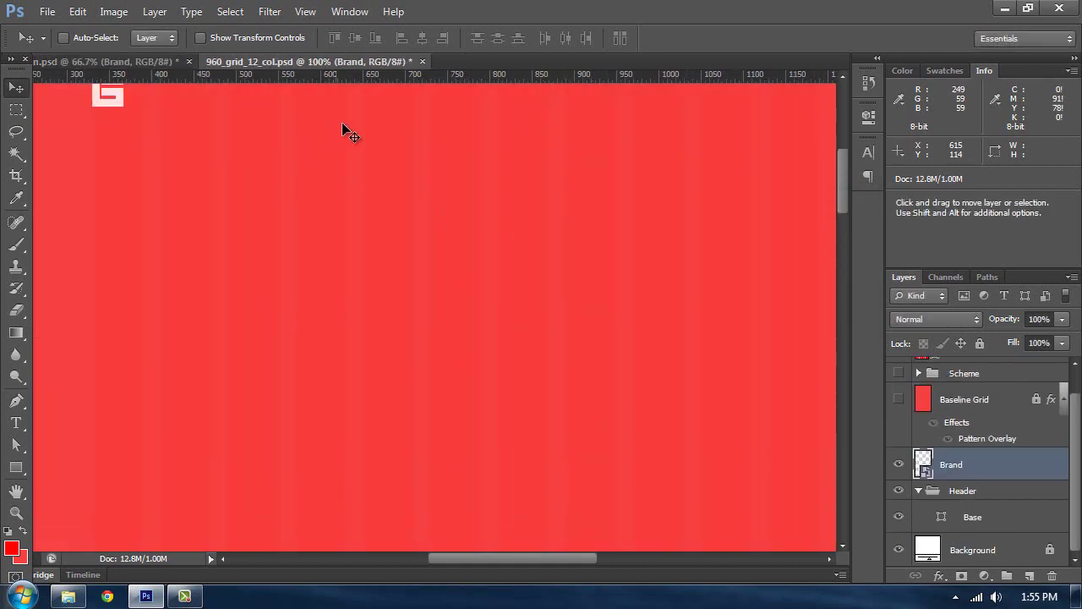
pyautogui.moveTo(365, 239); pyautogui.dragTo(396, 272)
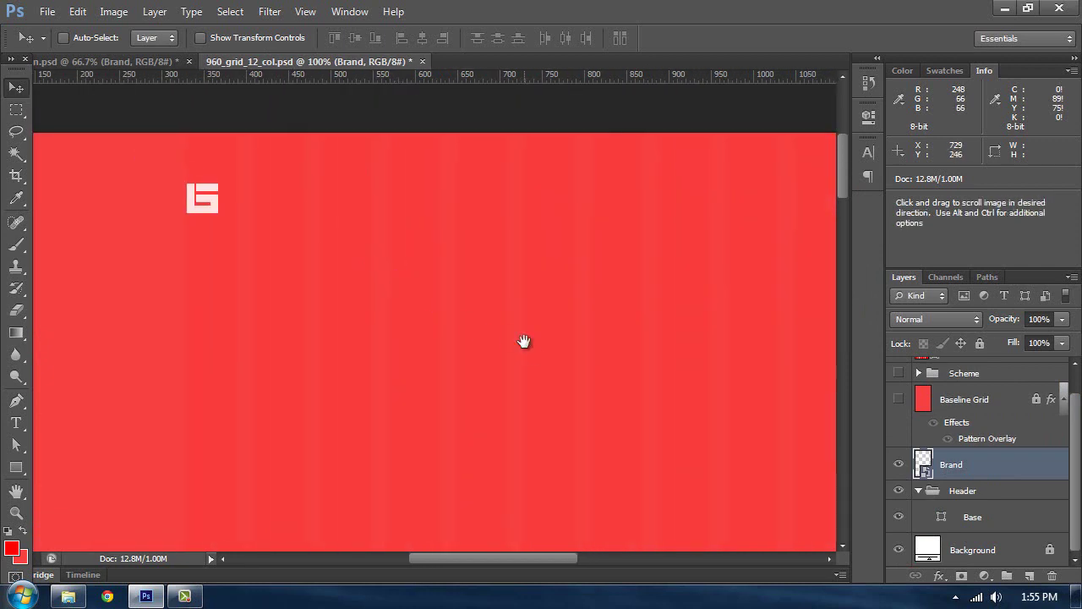
pyautogui.moveTo(524, 340); pyautogui.dragTo(513, 333)
pyautogui.press('Tab')
pyautogui.press('Tab')
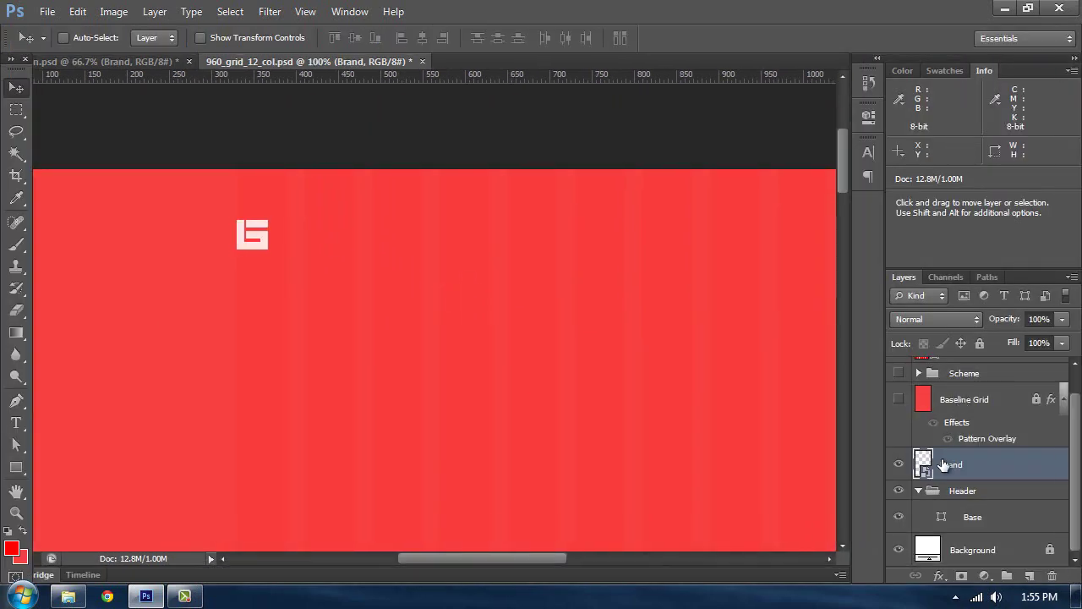
pyautogui.click(899, 399)
pyautogui.moveTo(435, 289); pyautogui.dragTo(509, 327)
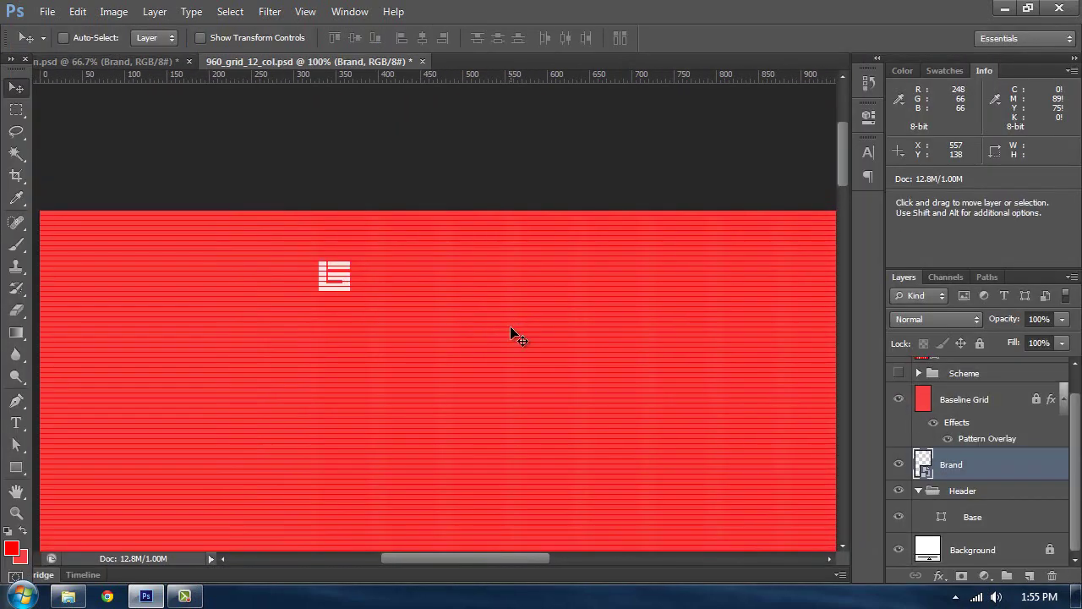
# - Show the guides and measure the vertical distance from the page's top edge to the top of the logo
pyautogui.hotkey('ctrl', ';')
pyautogui.hotkey('ctrl', '+')
pyautogui.hotkey('ctrl', '+')
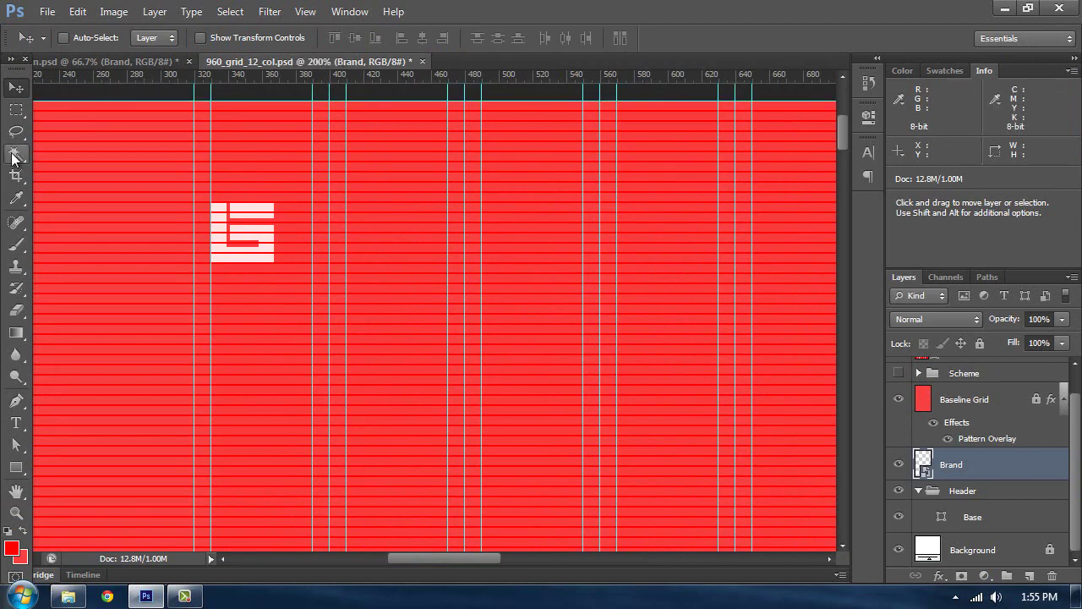
pyautogui.click(17, 203)
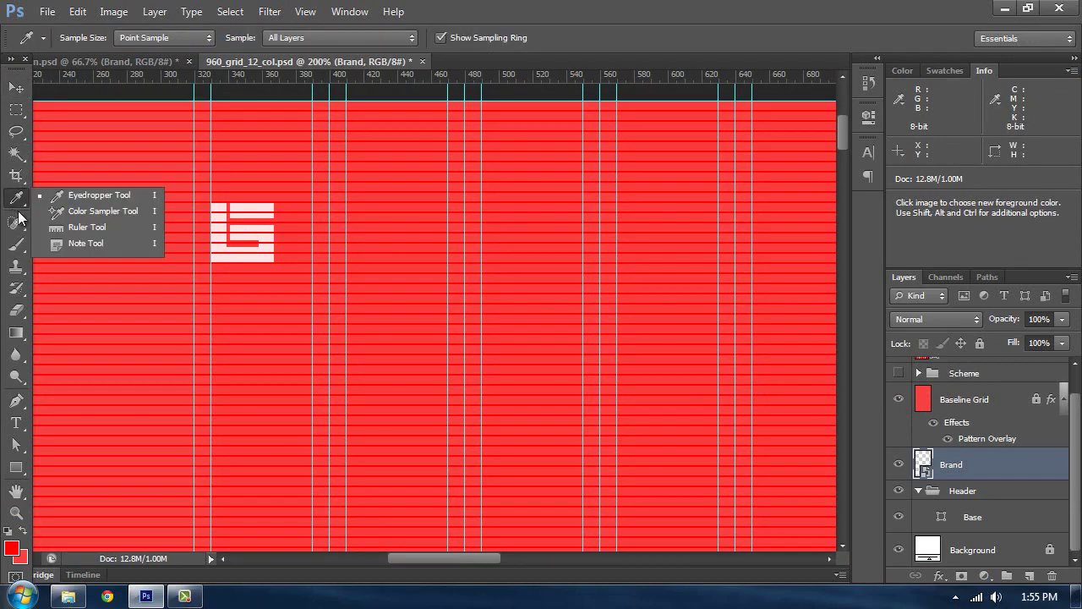
pyautogui.click(68, 230)
pyautogui.moveTo(244, 95); pyautogui.dragTo(244, 171)
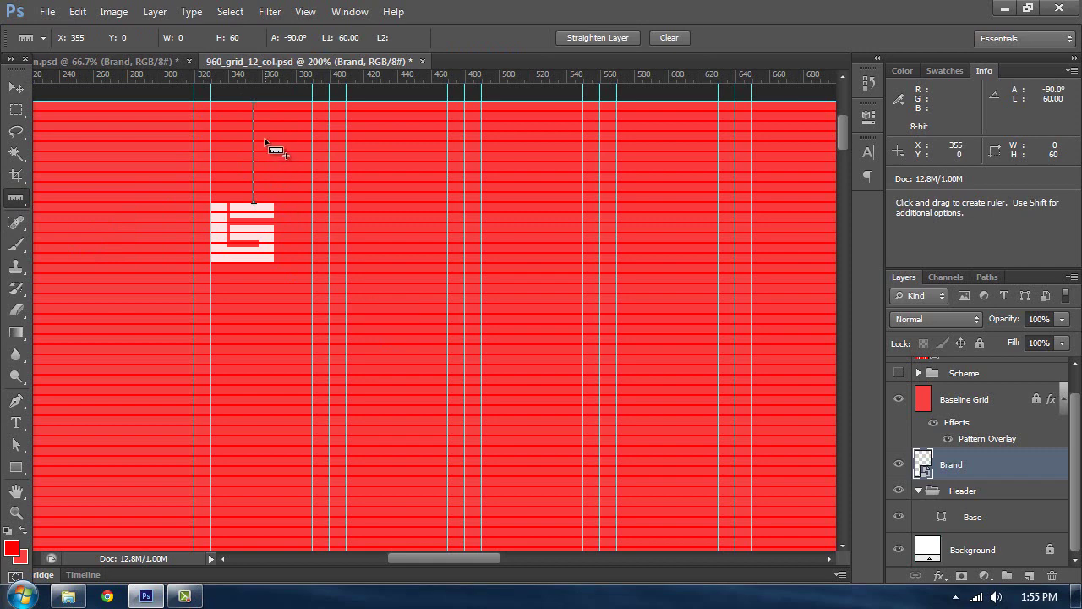
pyautogui.press('v')
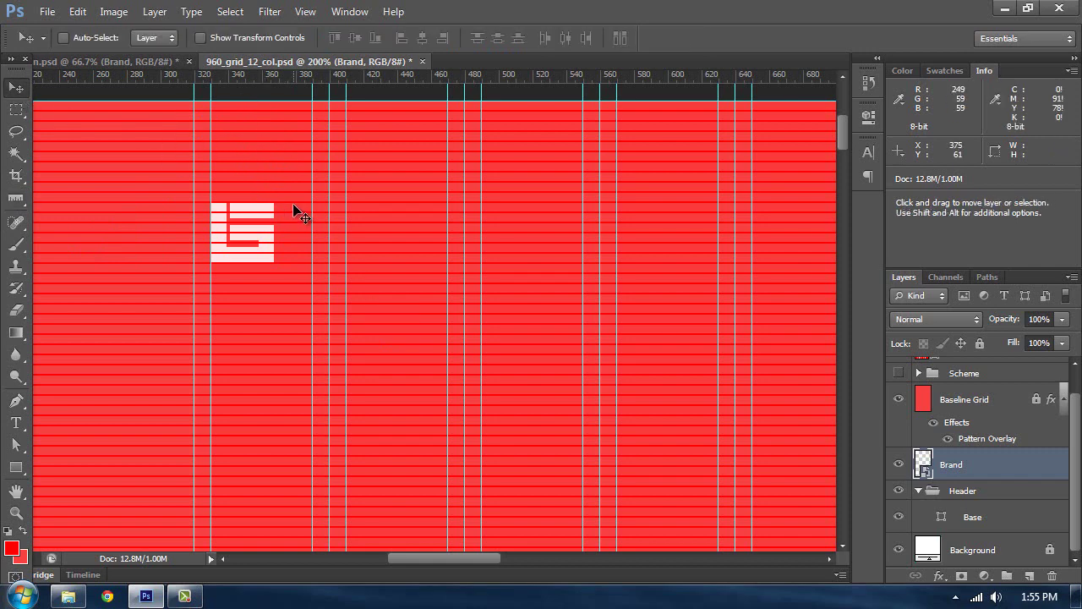
# - Measure 60 px straight down from the logo's bottom edge and place a horizontal guide at the end of that measurement
pyautogui.hotkey('ctrl', '+')
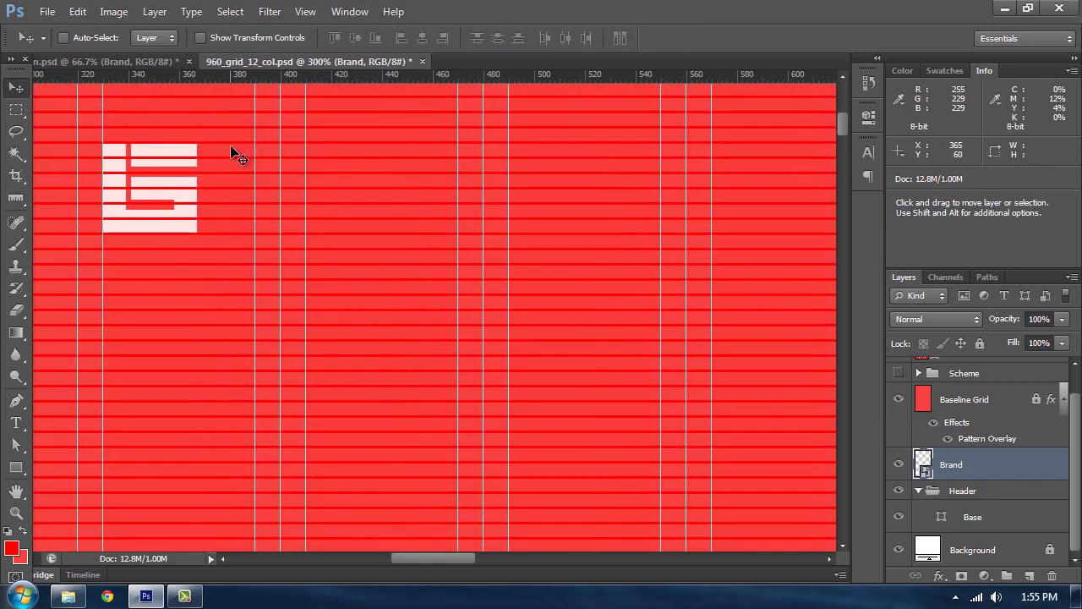
pyautogui.moveTo(168, 136); pyautogui.dragTo(222, 185)
pyautogui.click(16, 110)
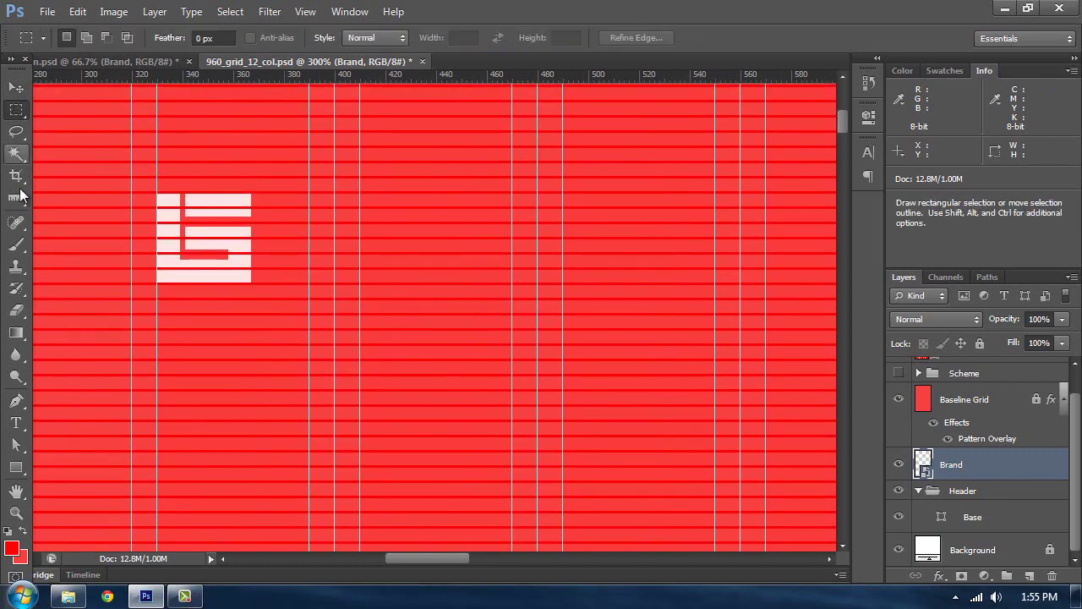
pyautogui.click(16, 198)
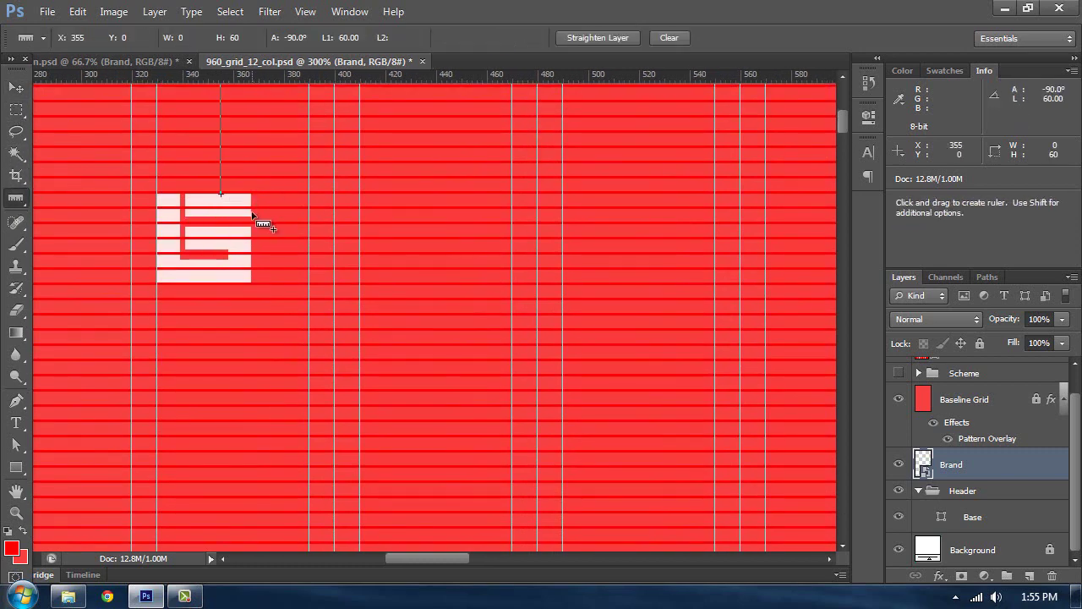
pyautogui.hotkey('ctrl', 'h')
pyautogui.moveTo(250, 280); pyautogui.dragTo(280, 215)
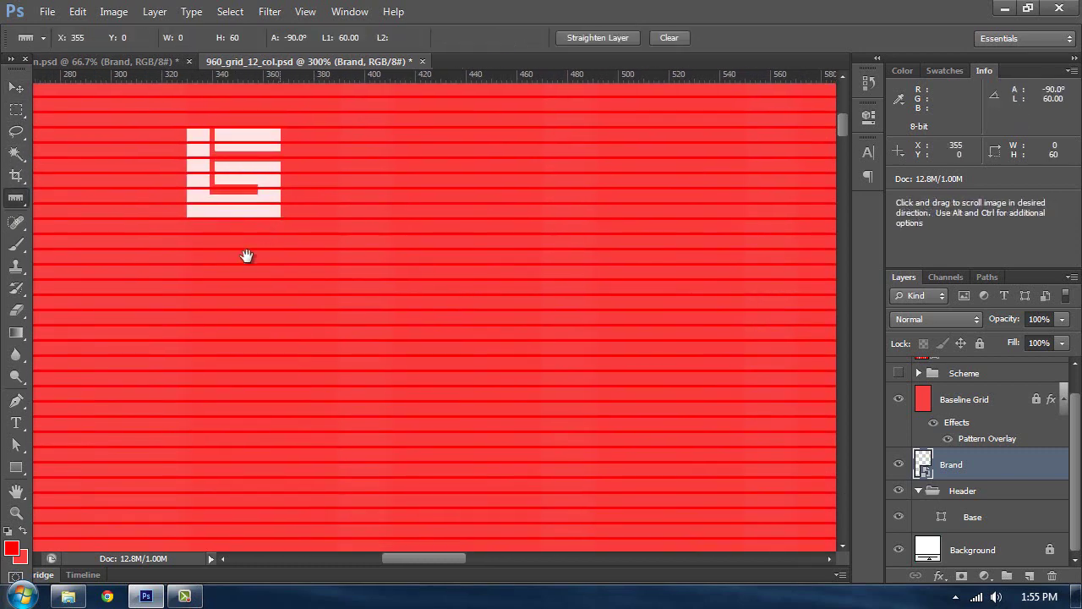
pyautogui.moveTo(246, 256); pyautogui.dragTo(240, 262)
pyautogui.hotkey('ctrl', '-')
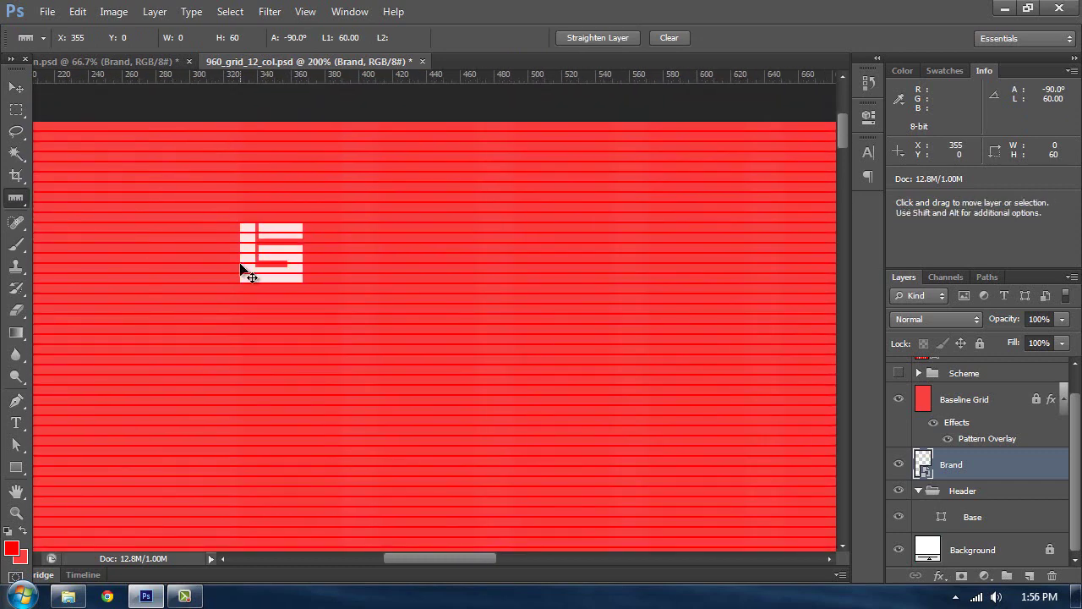
pyautogui.hotkey('ctrl', '+')
pyautogui.hotkey('ctrl', 'h')
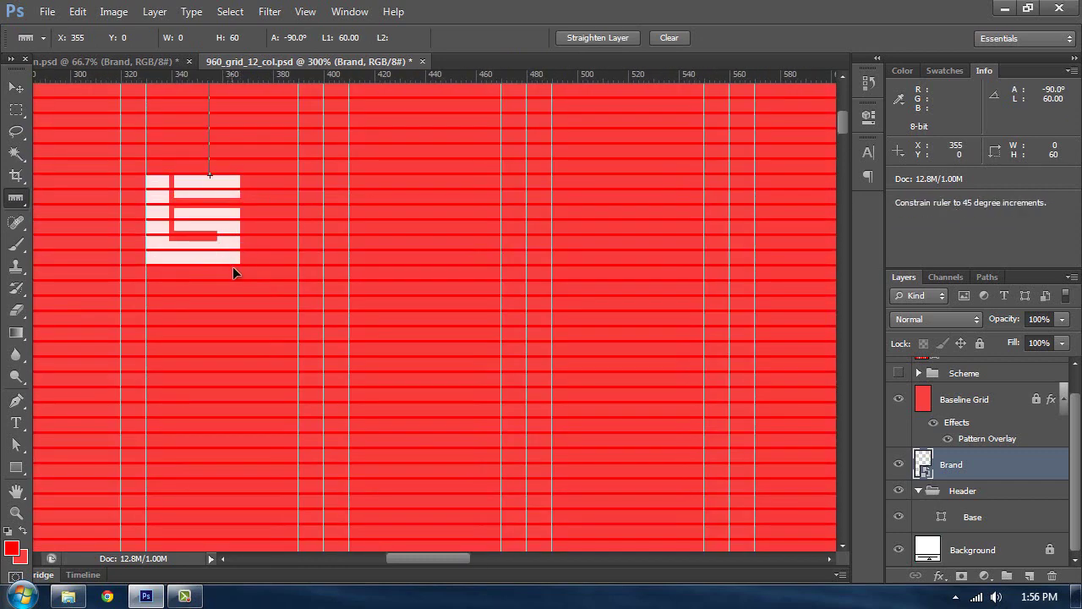
pyautogui.moveTo(231, 263); pyautogui.dragTo(232, 391)
pyautogui.moveTo(288, 78); pyautogui.dragTo(361, 414)
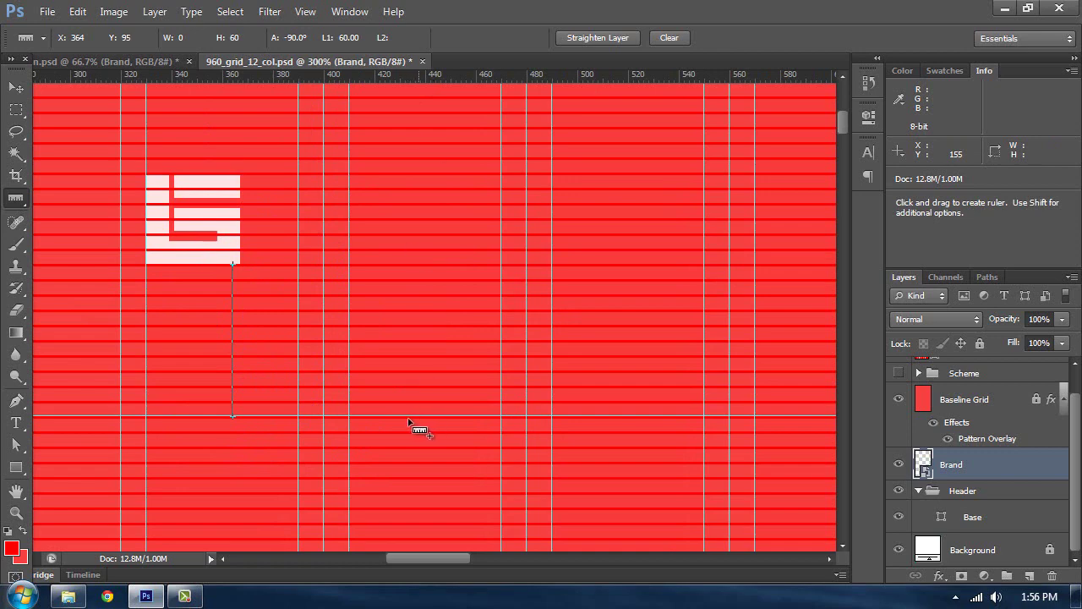
# - Hide the guides and compare the header with the finished navigation in the Design document
pyautogui.hotkey('ctrl', '-')
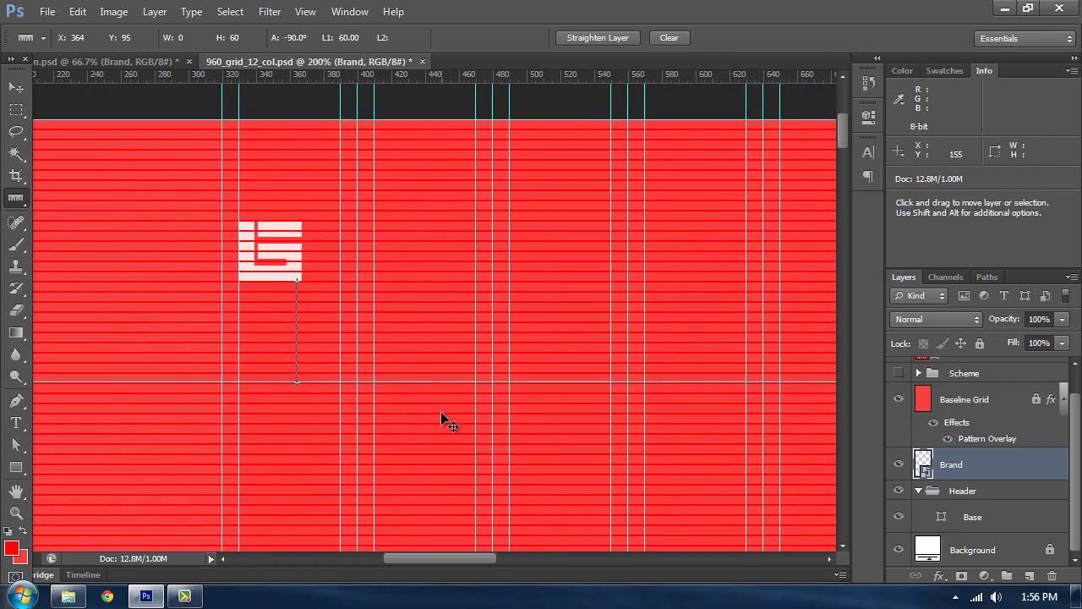
pyautogui.hotkey('ctrl', 'h')
pyautogui.hotkey('ctrl', '-')
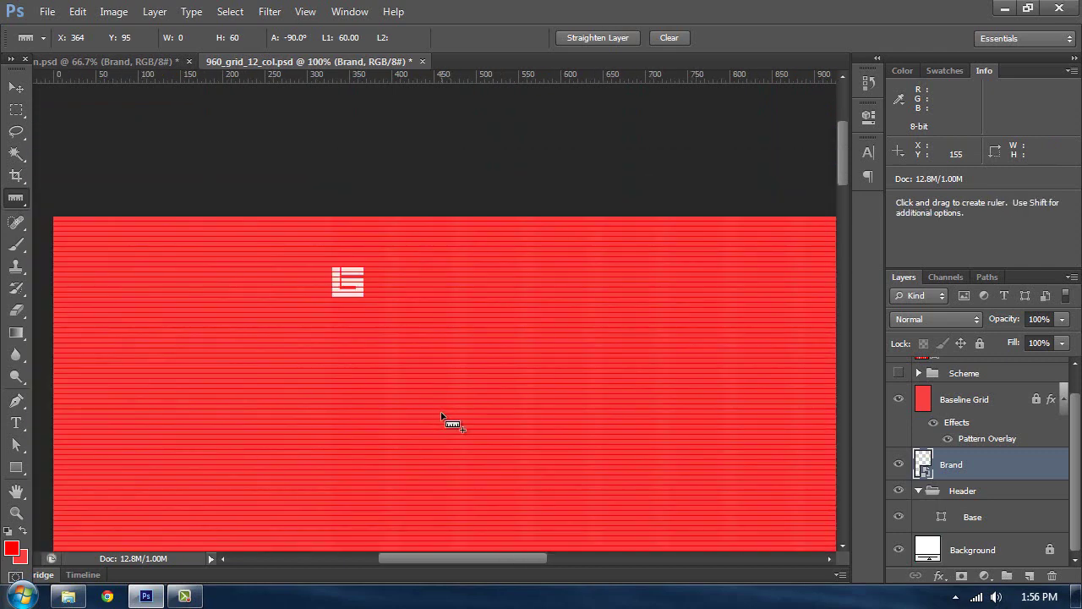
pyautogui.press('Tab')
pyautogui.press('Tab')
pyautogui.moveTo(713, 296); pyautogui.dragTo(418, 261)
pyautogui.click(152, 61)
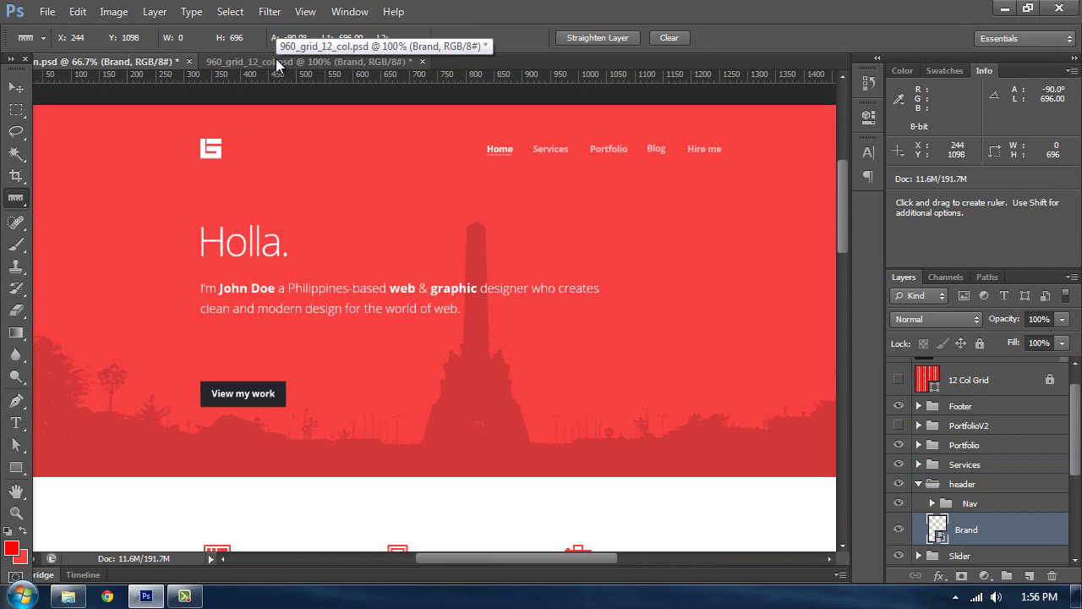
pyautogui.click(279, 62)
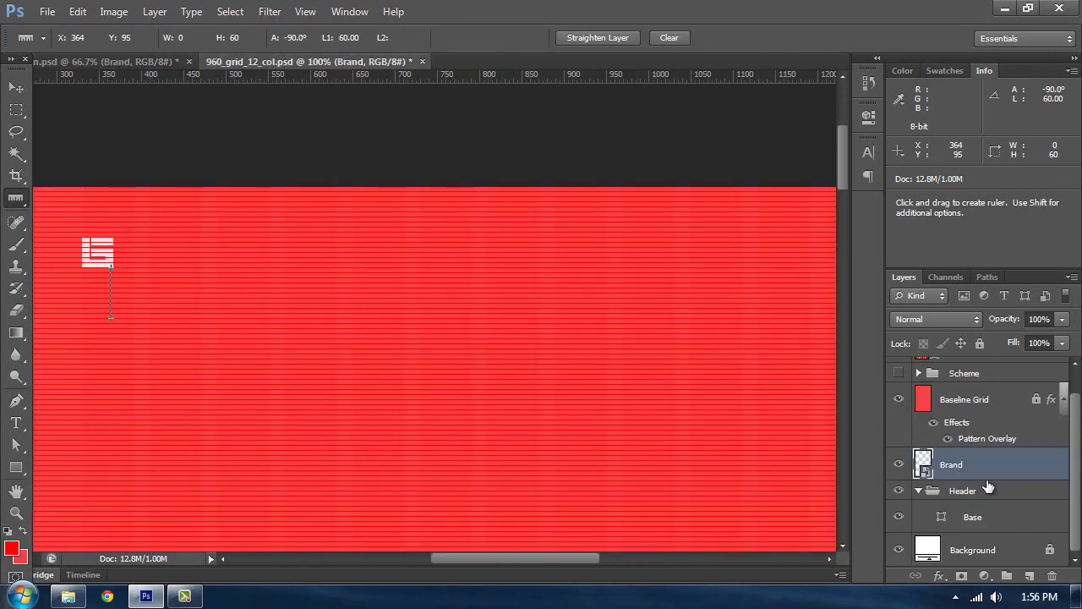
# - Create a new layer above Brand, put it in a group and name the group Navigation
pyautogui.scroll(1, 988, 485)
pyautogui.click(1033, 576)
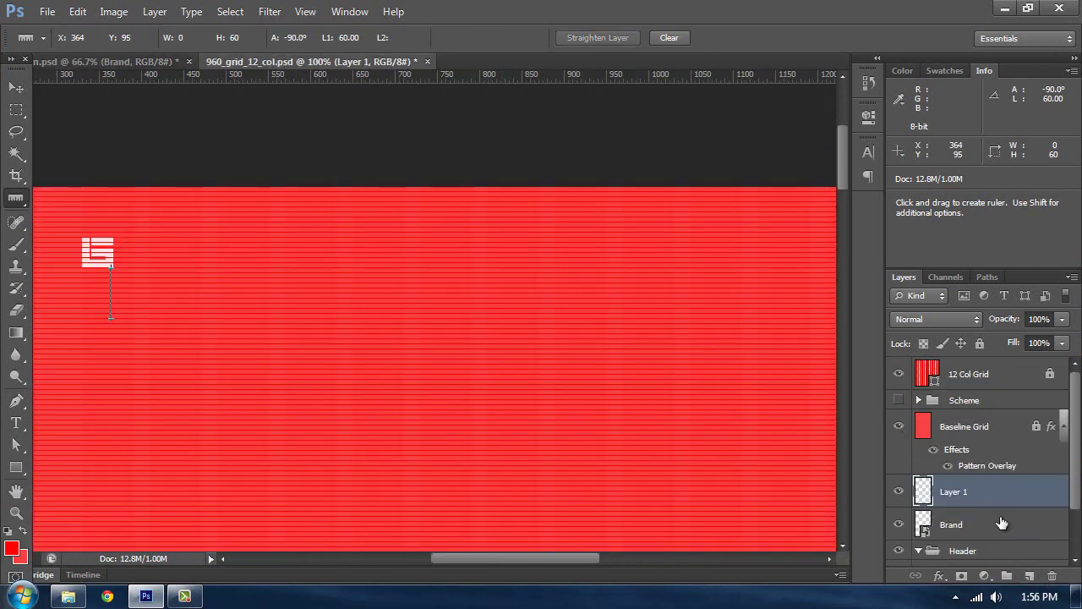
pyautogui.hotkey('ctrl', 'g')
pyautogui.doubleClick(968, 418)
pyautogui.write('Na')
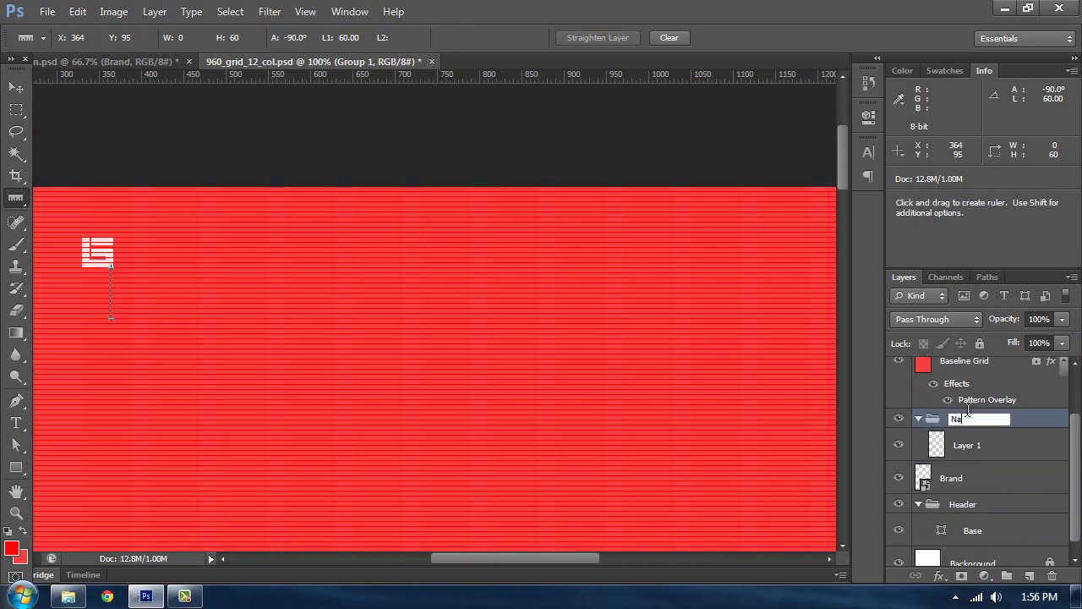
pyautogui.write('vigation')
pyautogui.press('Return')
# - Add the text Home in Open Sans Bold, 16 pt, in the header to the right of the logo
pyautogui.press('t')
pyautogui.click(523, 264)
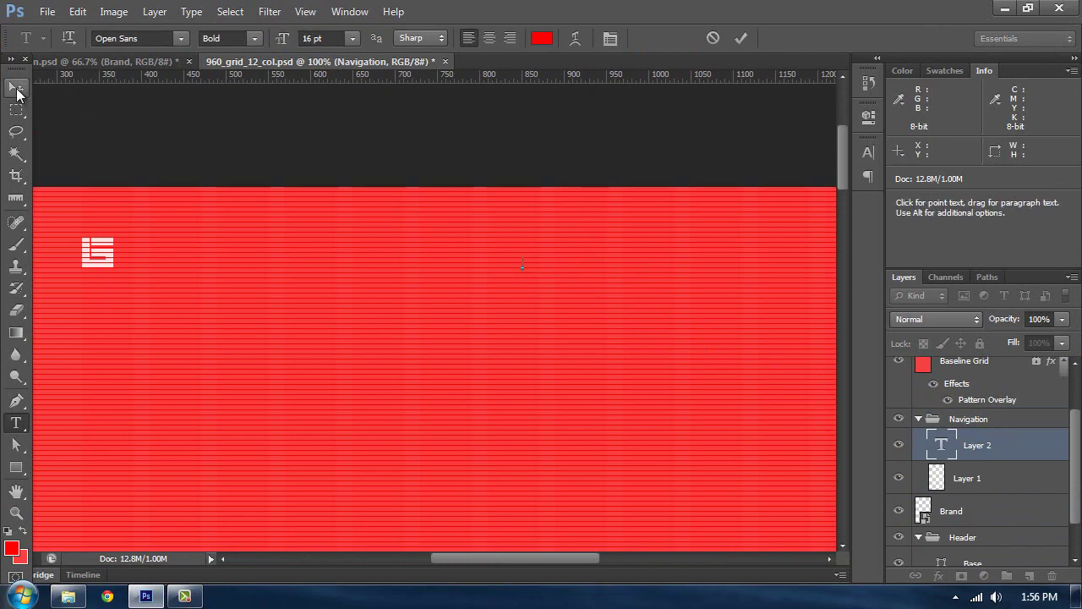
pyautogui.click(131, 38)
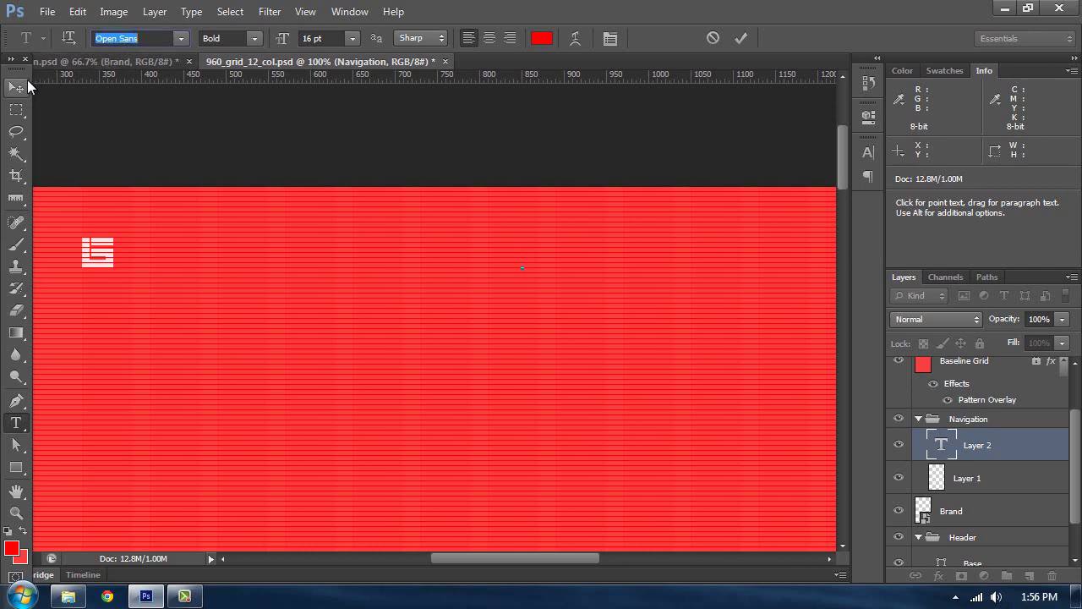
pyautogui.click(531, 259)
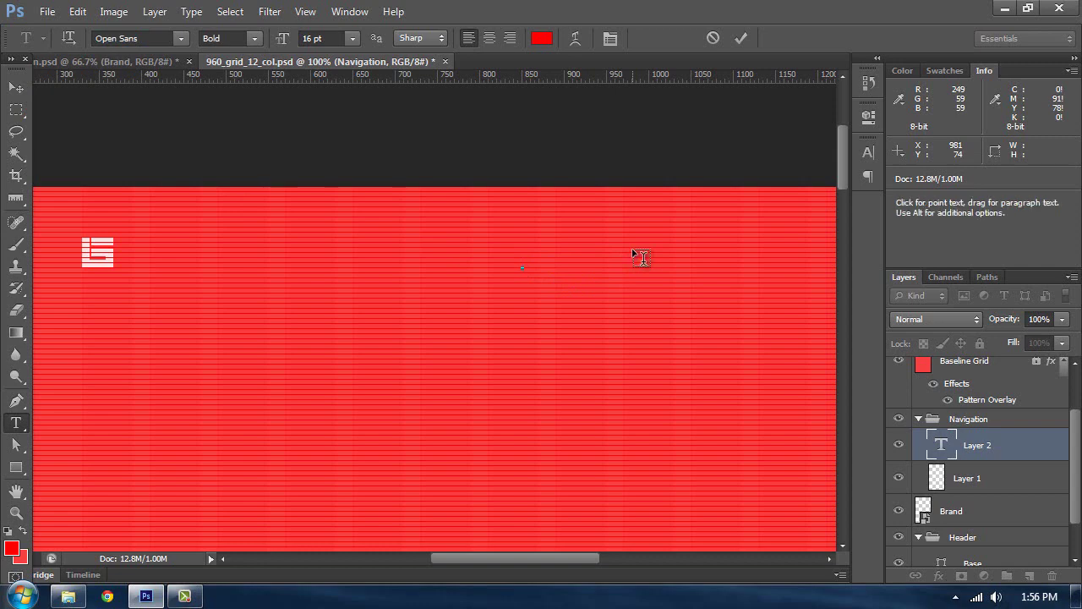
pyautogui.write('Home')
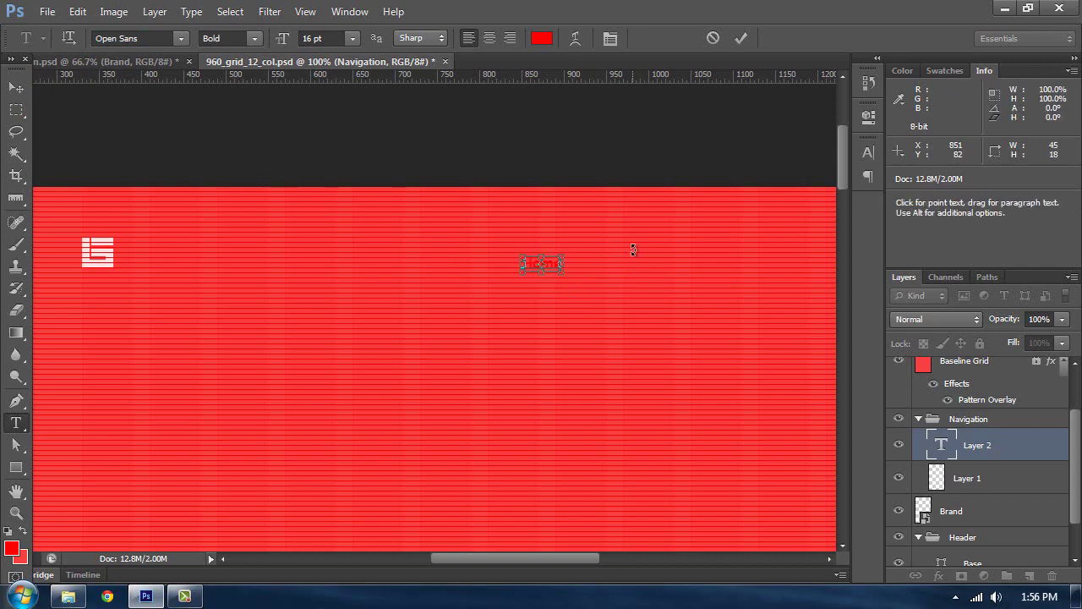
# - Colour the Home text white and move it about 18 px left and 19 px up, level with the logo
pyautogui.hotkey('ctrl', 'a')
pyautogui.click(540, 39)
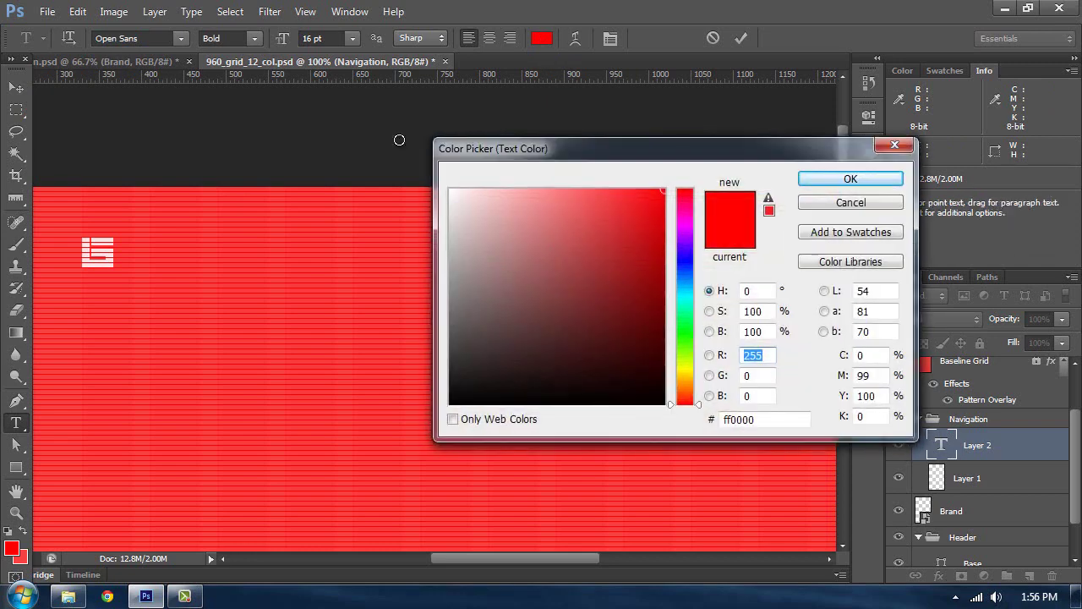
pyautogui.click(448, 189)
pyautogui.click(849, 181)
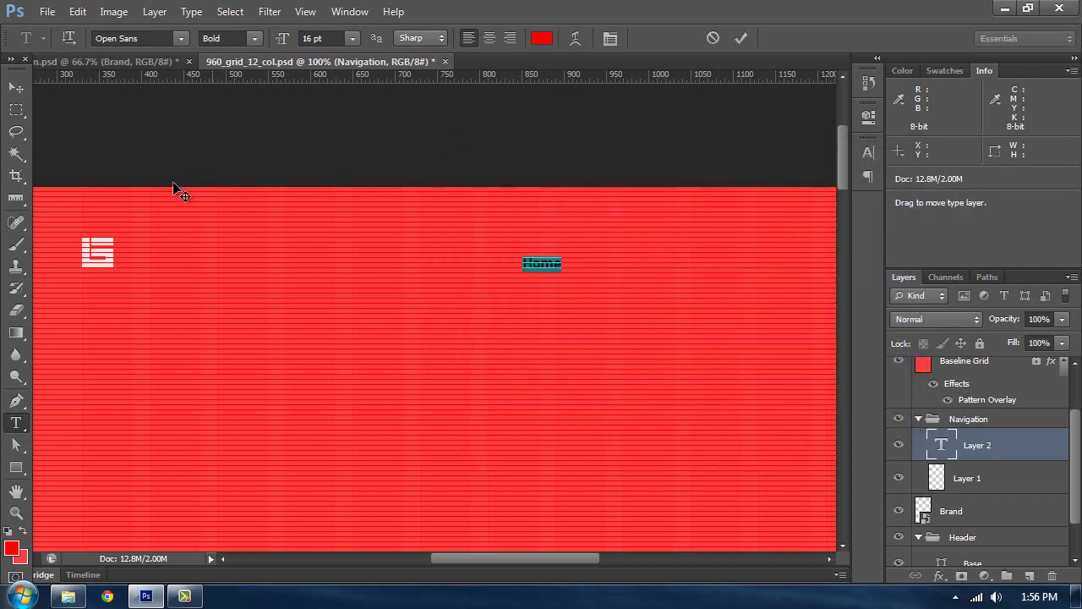
pyautogui.click(16, 87)
pyautogui.moveTo(575, 281); pyautogui.dragTo(560, 266)
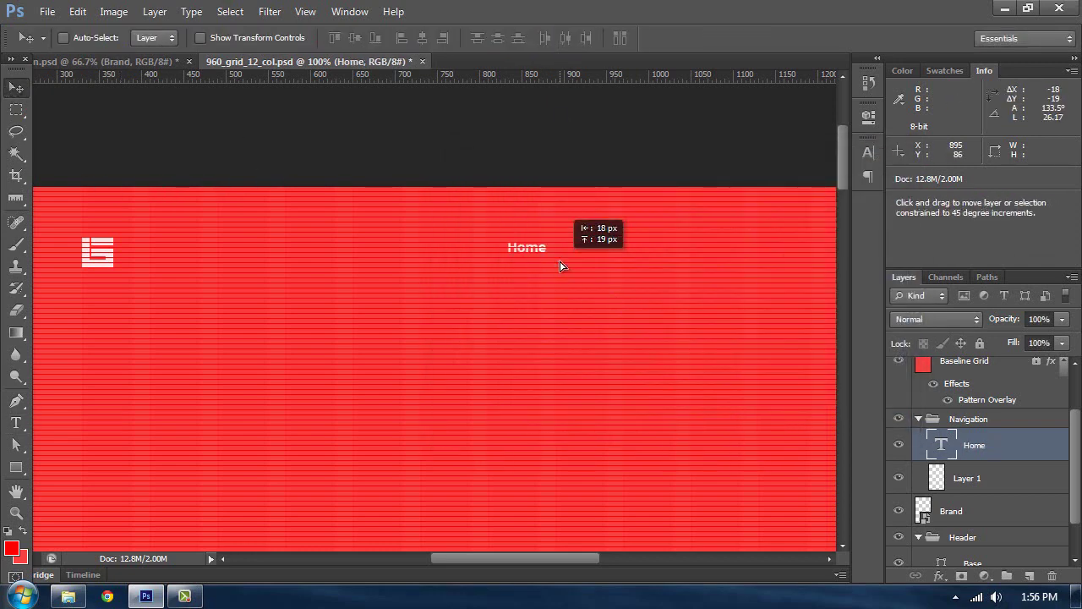
# - Duplicate the Home text and place the copy on the same line, about 40 px to the right of the original
pyautogui.click(147, 60)
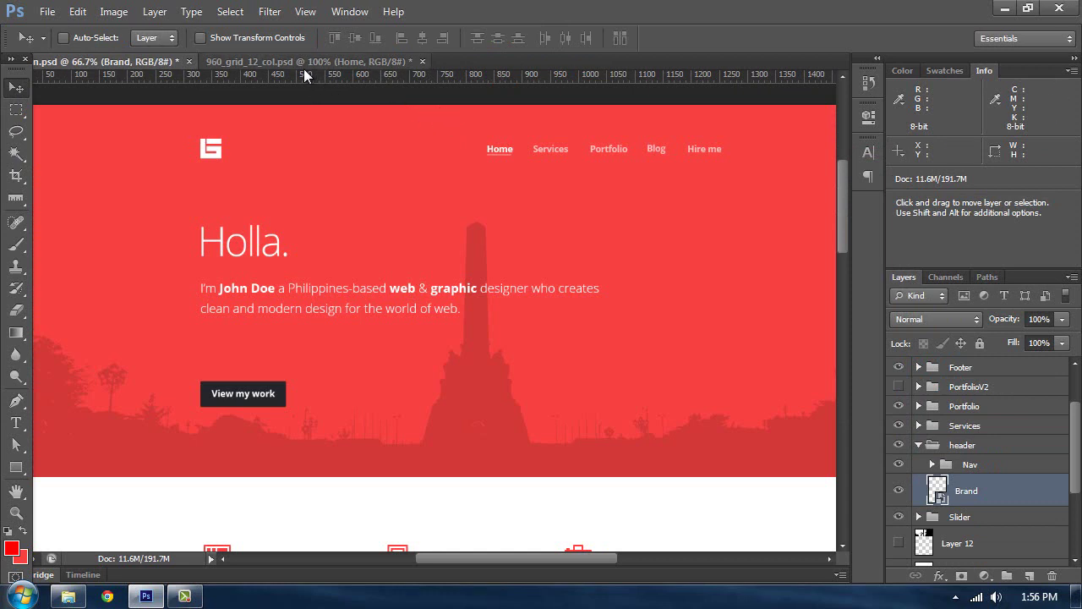
pyautogui.click(306, 62)
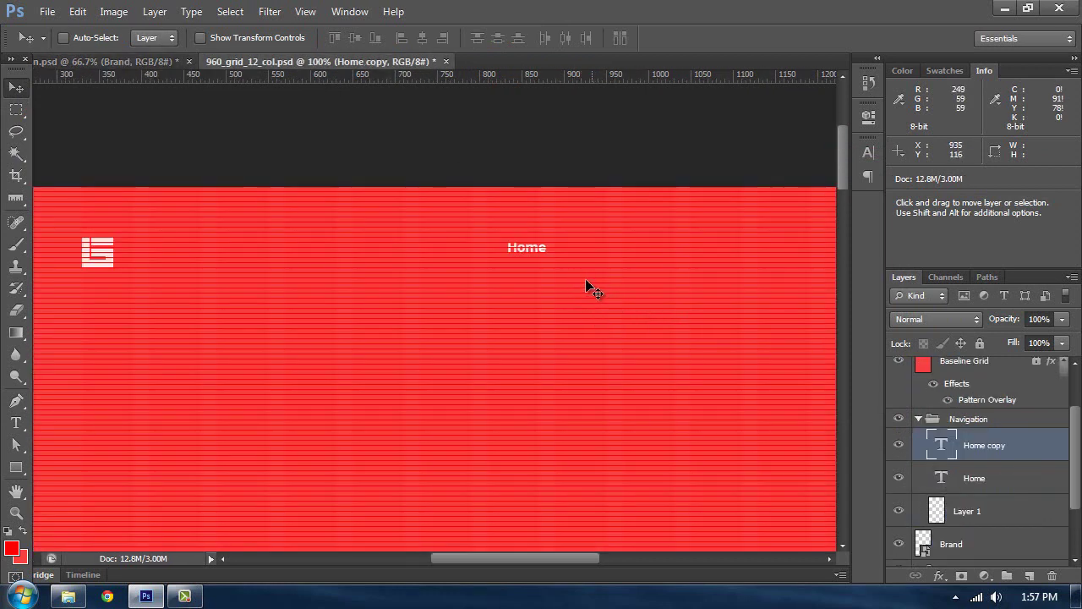
pyautogui.moveTo(552, 269); pyautogui.dragTo(589, 273)
pyautogui.press('shift')
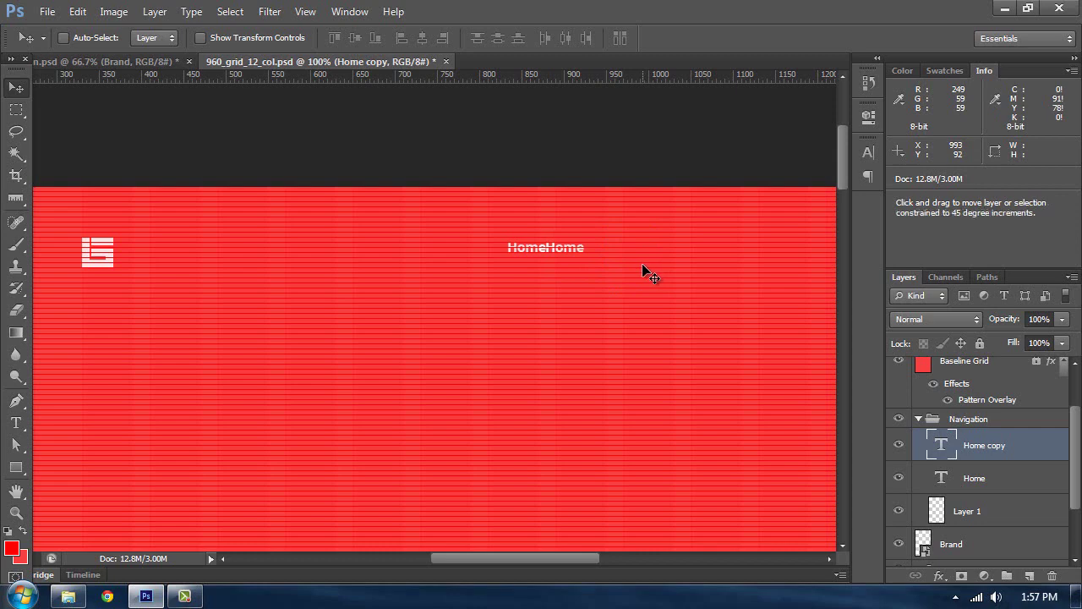
pyautogui.press('shift')
pyautogui.hotkey('shift', 'Right')
pyautogui.hotkey('shift', 'Right')
pyautogui.hotkey('shift', 'Right')
pyautogui.hotkey('shift', 'Right')
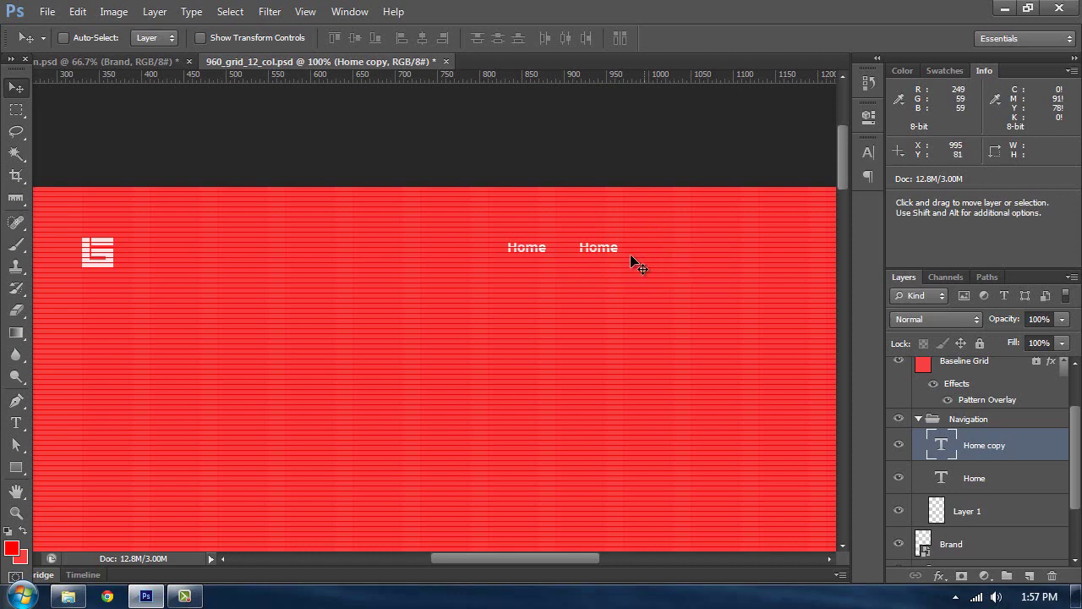
# - Change the wording of the copied Home text to Services
pyautogui.doubleClick(608, 253)
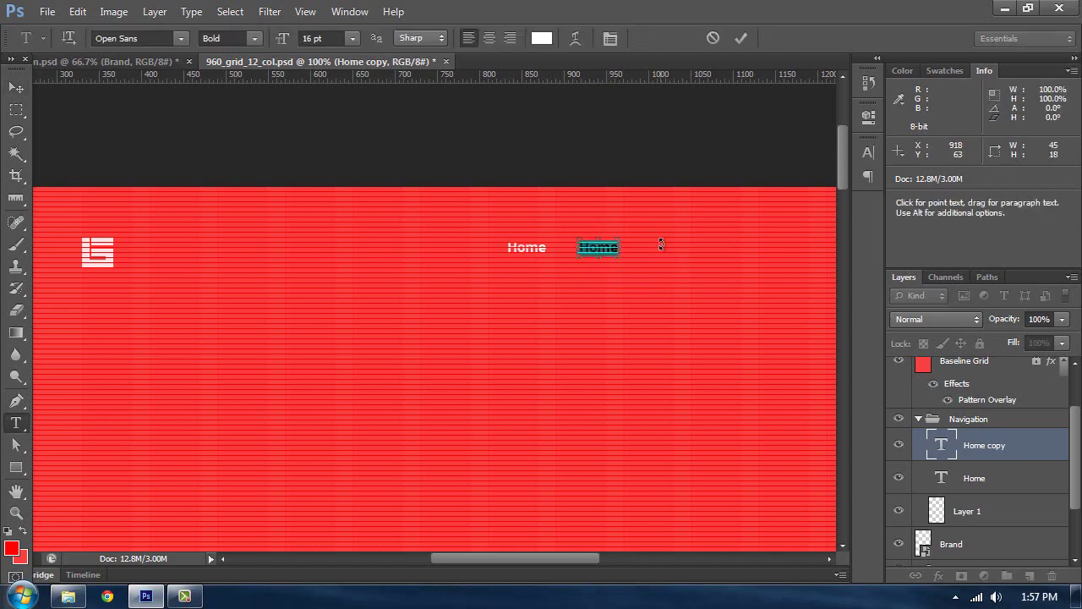
pyautogui.write('Services')
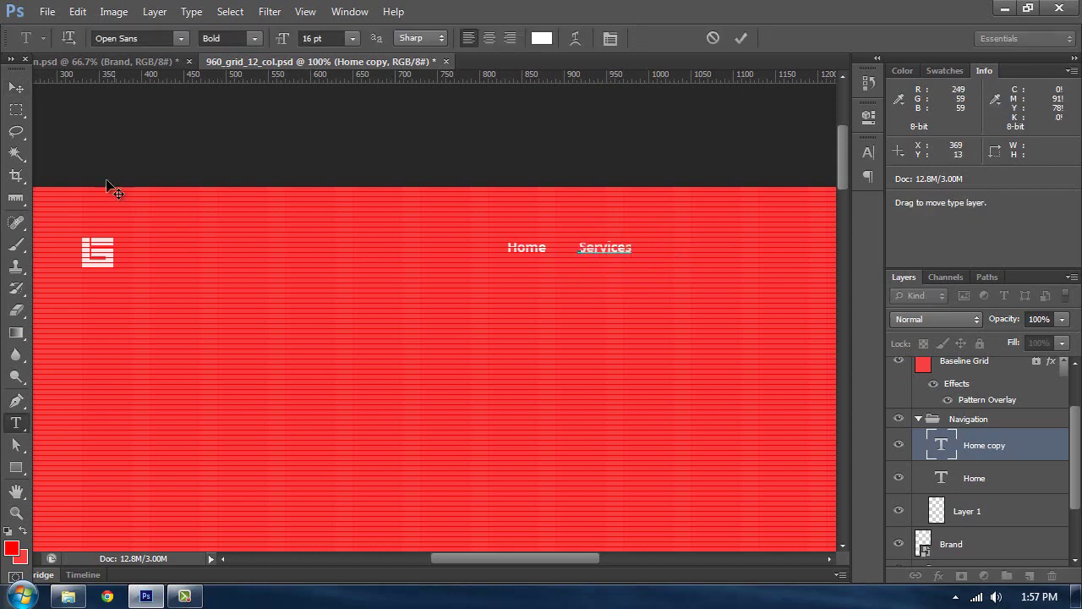
pyautogui.click(16, 87)
# - Duplicate the Services text and place the copy about 40 px to the right of it on the same line
pyautogui.hotkey('ctrl', 'j')
pyautogui.moveTo(622, 275); pyautogui.dragTo(674, 273)
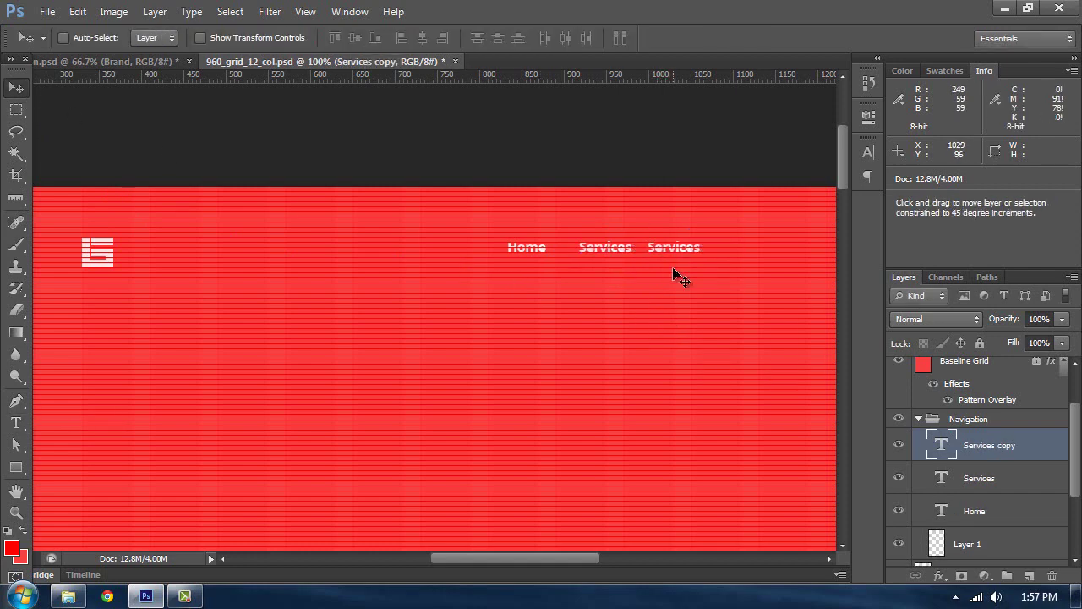
pyautogui.hotkey('shift', 'Right')
pyautogui.hotkey('shift', 'Right')
# - Check the third navigation item in the Design document and replace the copied Services text with Portfolio
pyautogui.press('t')
pyautogui.doubleClick(681, 249)
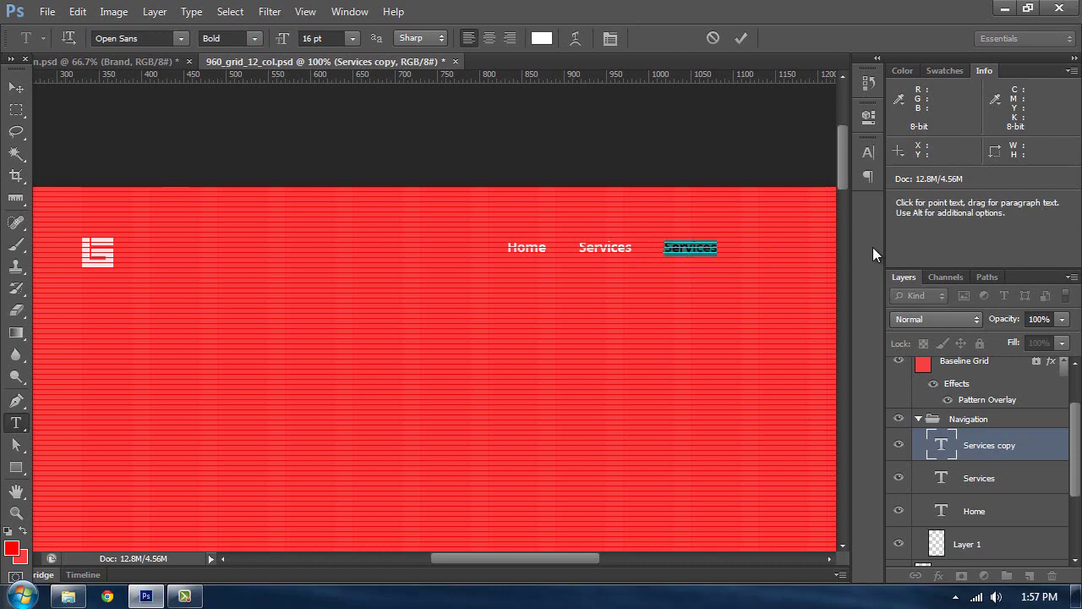
pyautogui.click(166, 63)
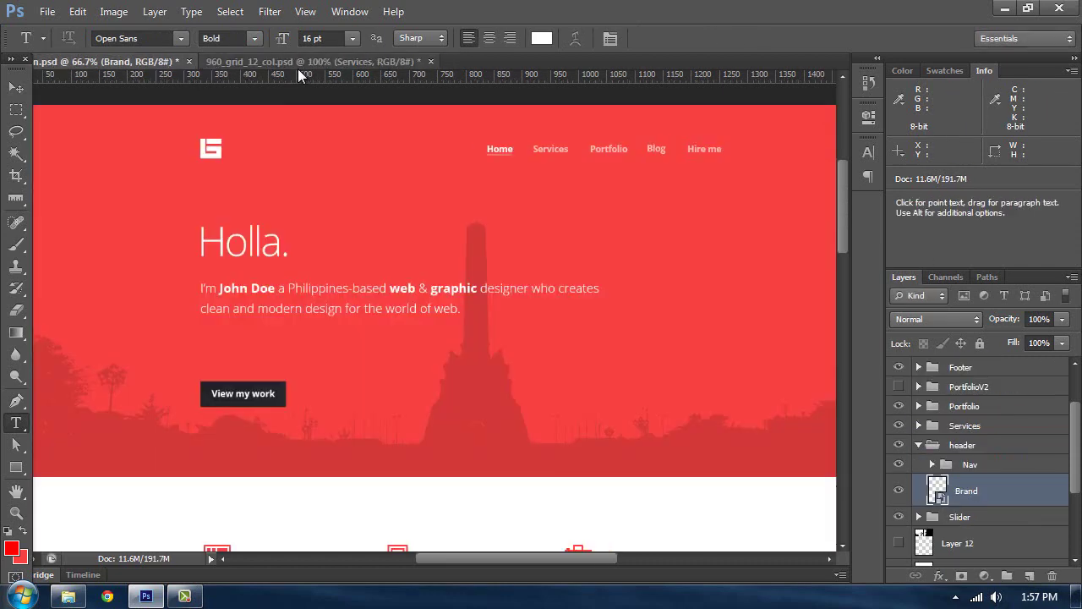
pyautogui.click(300, 62)
pyautogui.doubleClick(692, 248)
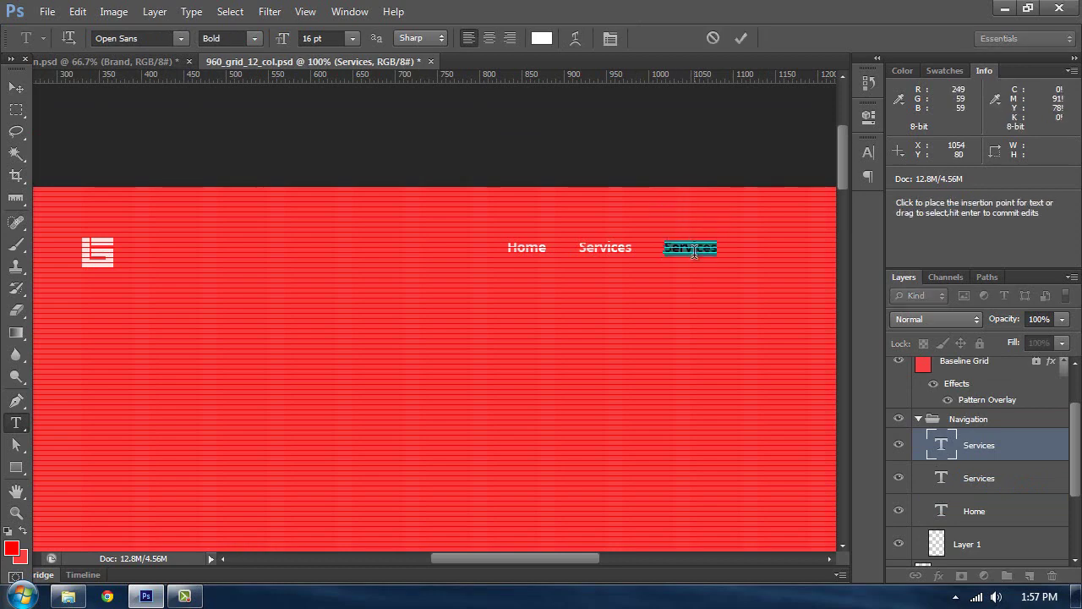
pyautogui.write('Portfolio')
pyautogui.hotkey('ctrl', 'Return')
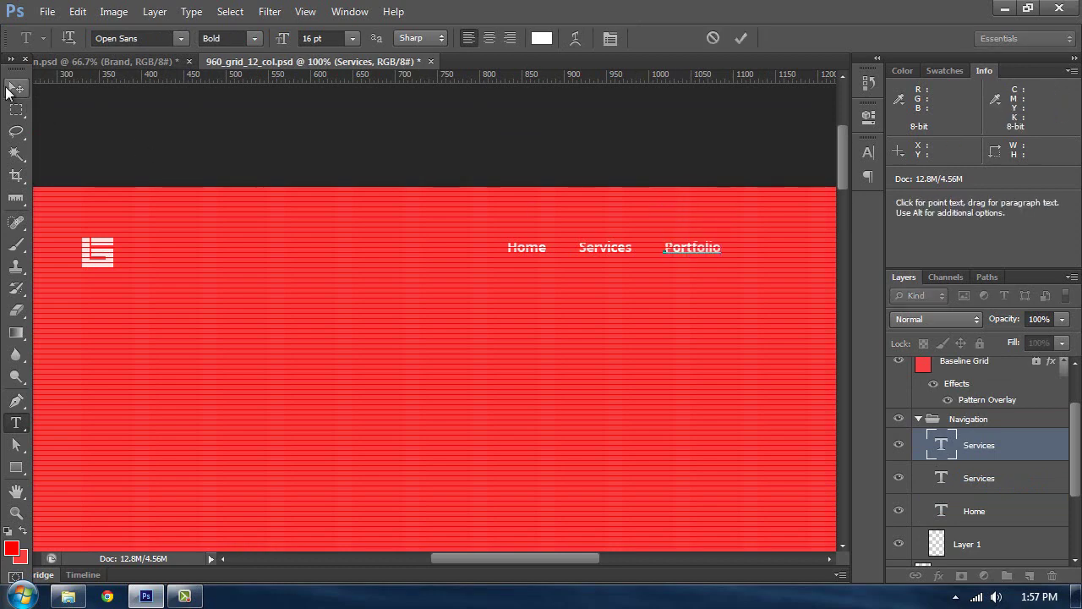
# - Duplicate the Portfolio navigation text and place the copy on the same line, about 30 px to the right of the original
pyautogui.press('v')
pyautogui.moveTo(684, 265); pyautogui.dragTo(643, 254)
pyautogui.hotkey('shift', 'Right')
pyautogui.hotkey('shift', 'Right')
pyautogui.hotkey('shift', 'Right')
pyautogui.hotkey('shift', 'Right')
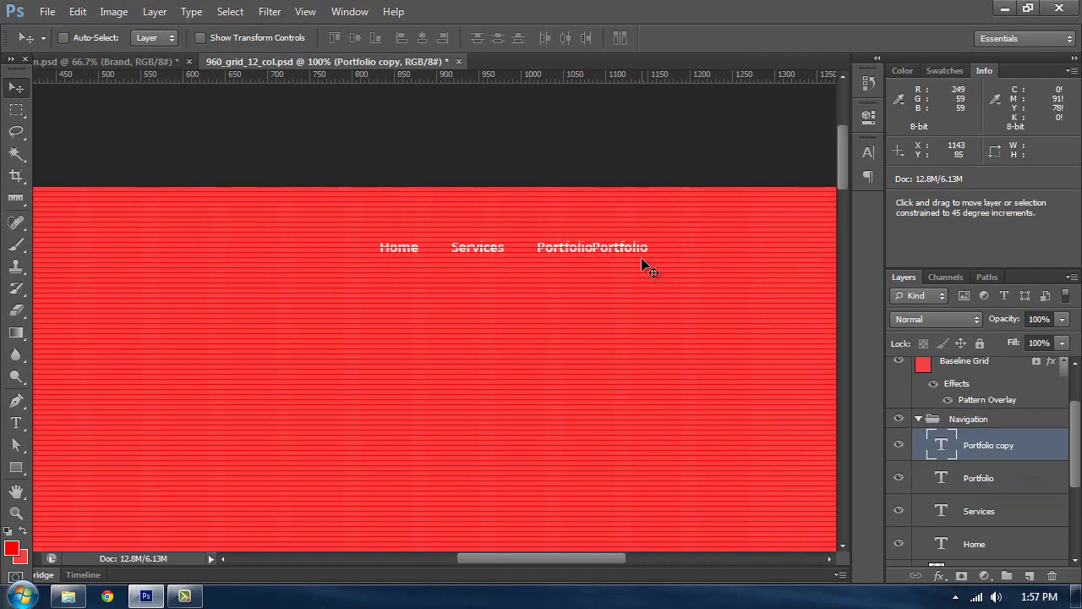
# - Change the wording of the copied Portfolio text to Blog
pyautogui.press('t')
pyautogui.click(643, 249)
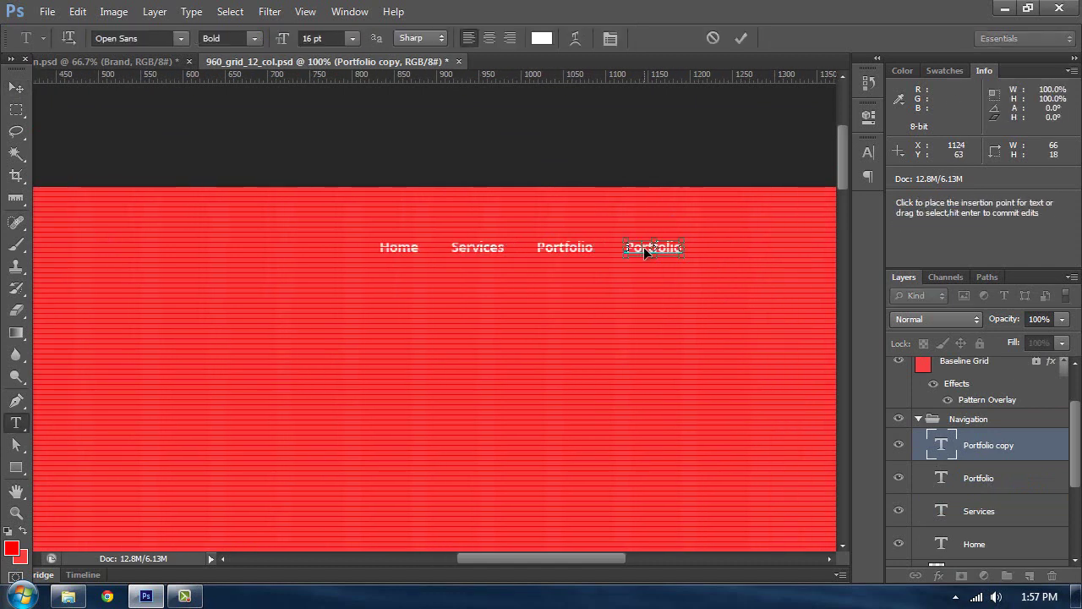
pyautogui.hotkey('ctrl', 'a')
pyautogui.write('Blog')
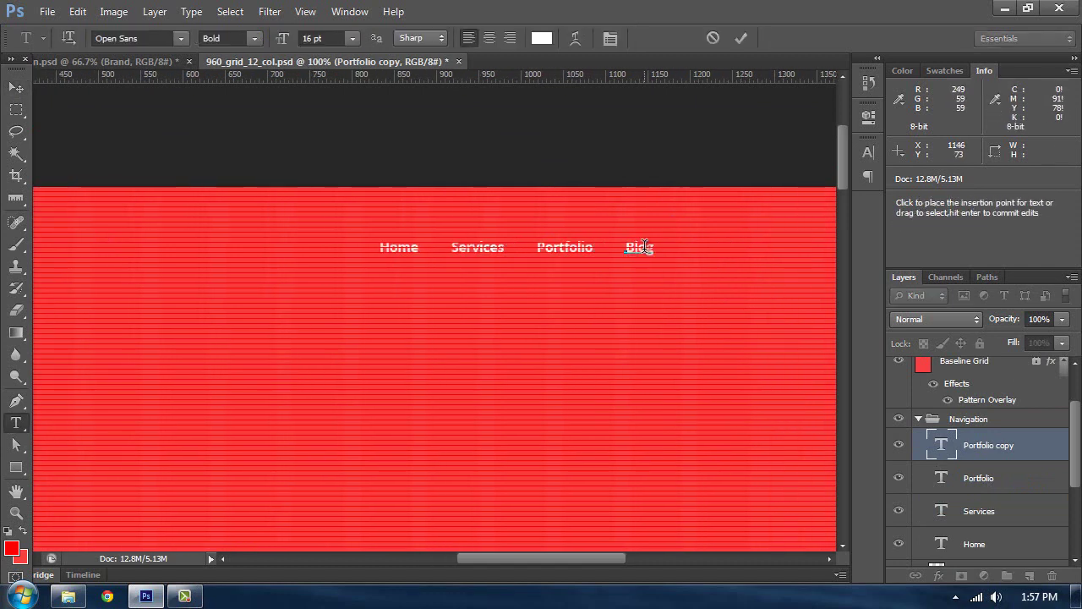
# - Duplicate the Blog text and place the copy about 30 px to the right of it on the same line
pyautogui.click(16, 87)
pyautogui.moveTo(648, 258); pyautogui.dragTo(683, 258)
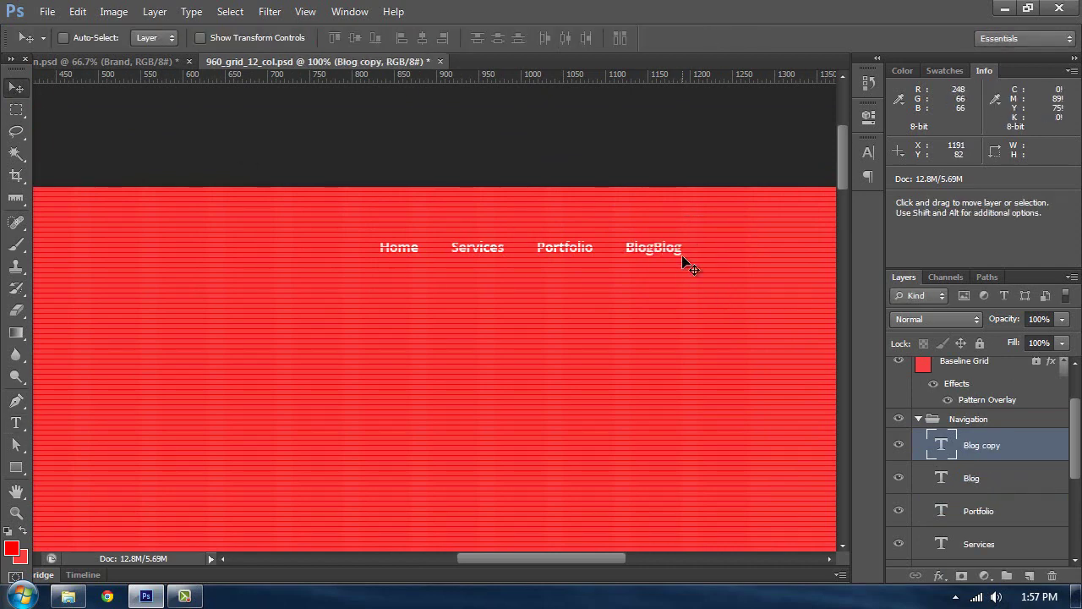
pyautogui.hotkey('shift', 'Right')
# - Change the wording of the copied Blog text to "Hire me"
pyautogui.press('t')
pyautogui.doubleClick(692, 247)
pyautogui.write('Hi')
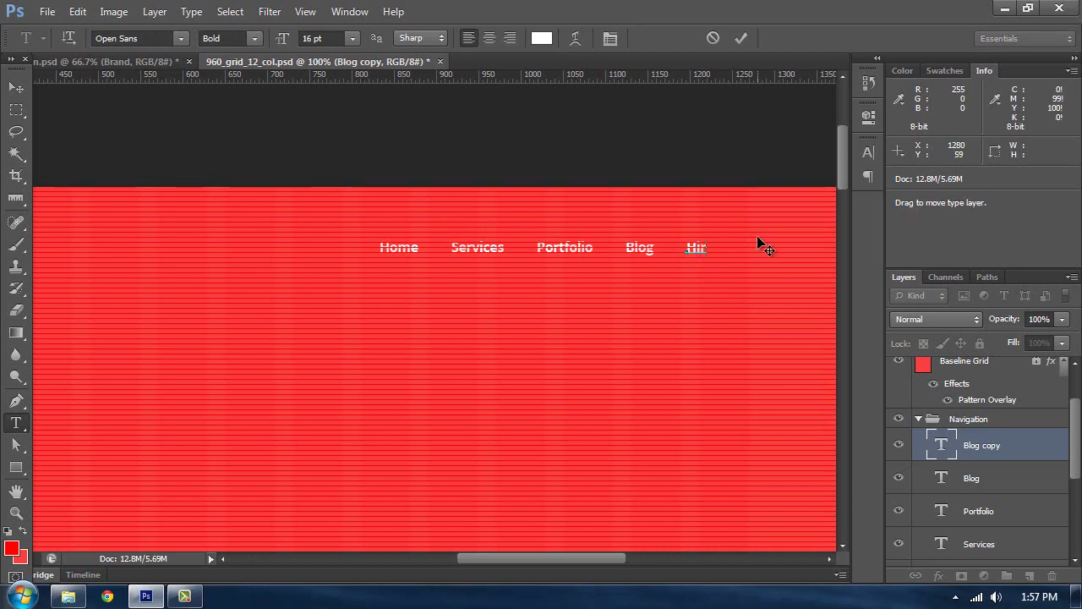
pyautogui.write('re Me')
pyautogui.press('BackSpace')
pyautogui.press('BackSpace')
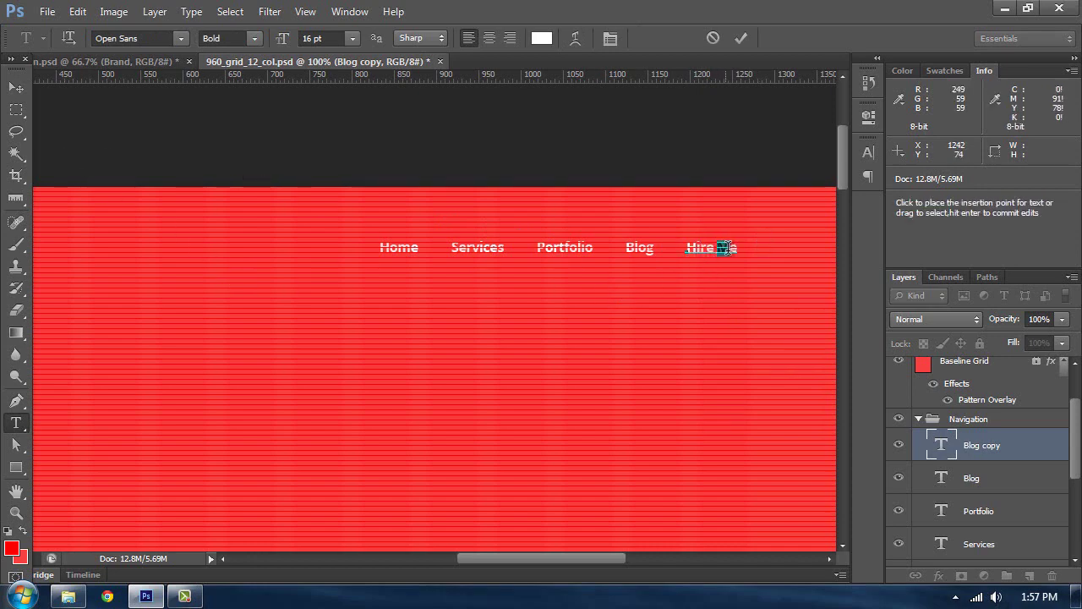
pyautogui.write('me')
pyautogui.click(16, 88)
# - Show the guides and move all five navigation texts together about 12 px to the right, toward the grid's outer column edge
pyautogui.hotkey('ctrl', ';')
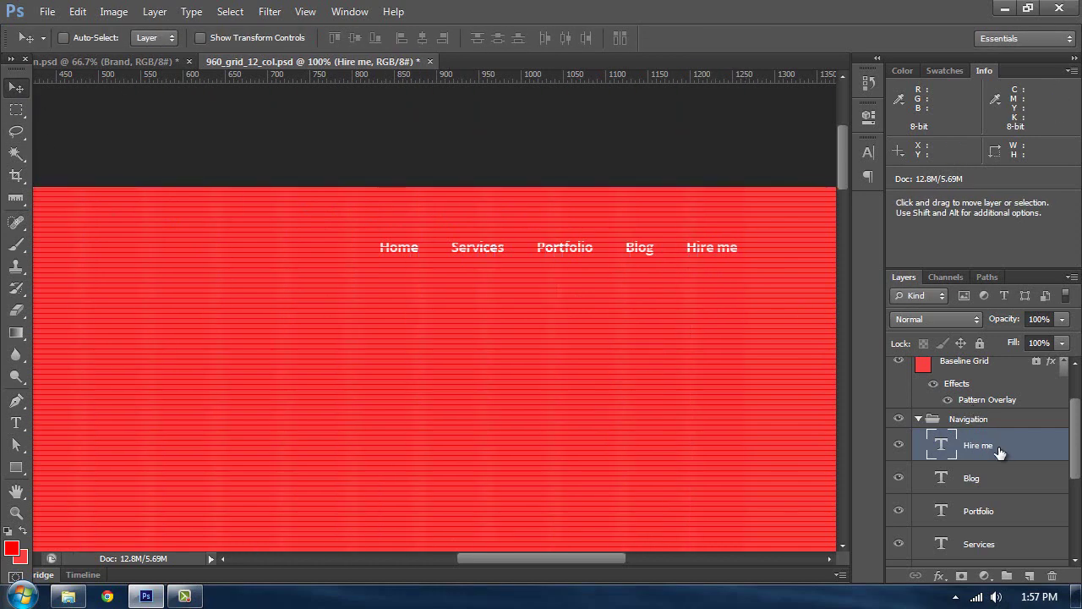
pyautogui.scroll(-3, 983, 467)
pyautogui.scroll(3, 985, 469)
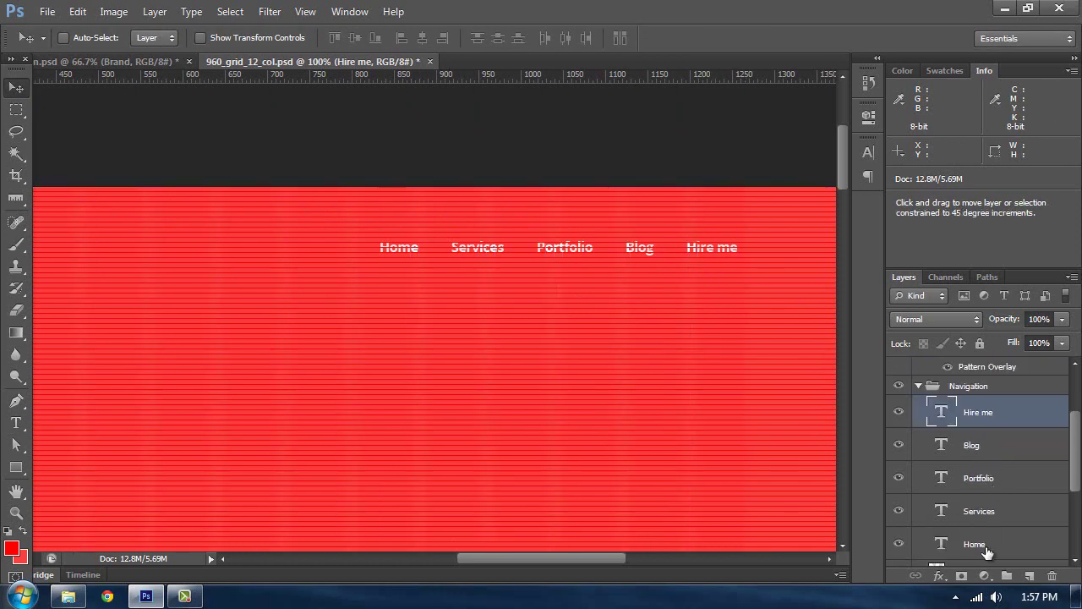
pyautogui.scroll(-3, 989, 549)
pyautogui.keyDown('shift'); pyautogui.click(949, 469); pyautogui.keyUp('shift')
pyautogui.hotkey('ctrl', ';')
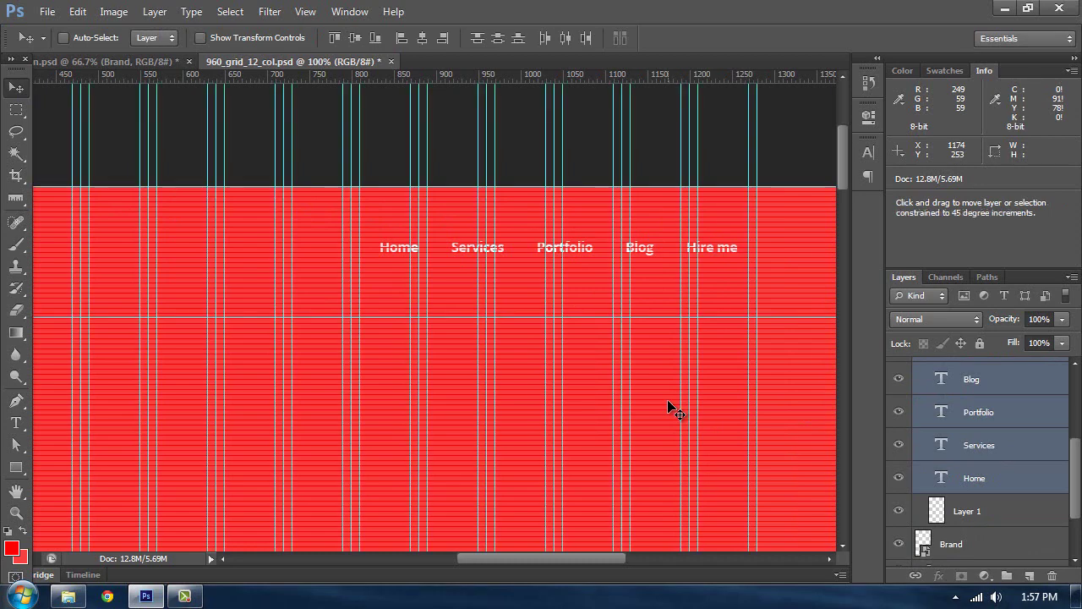
pyautogui.hotkey('shift', 'Right')
pyautogui.press('Right')
pyautogui.press('Right')
pyautogui.press('Right')
pyautogui.press('Right')
pyautogui.press('Right')
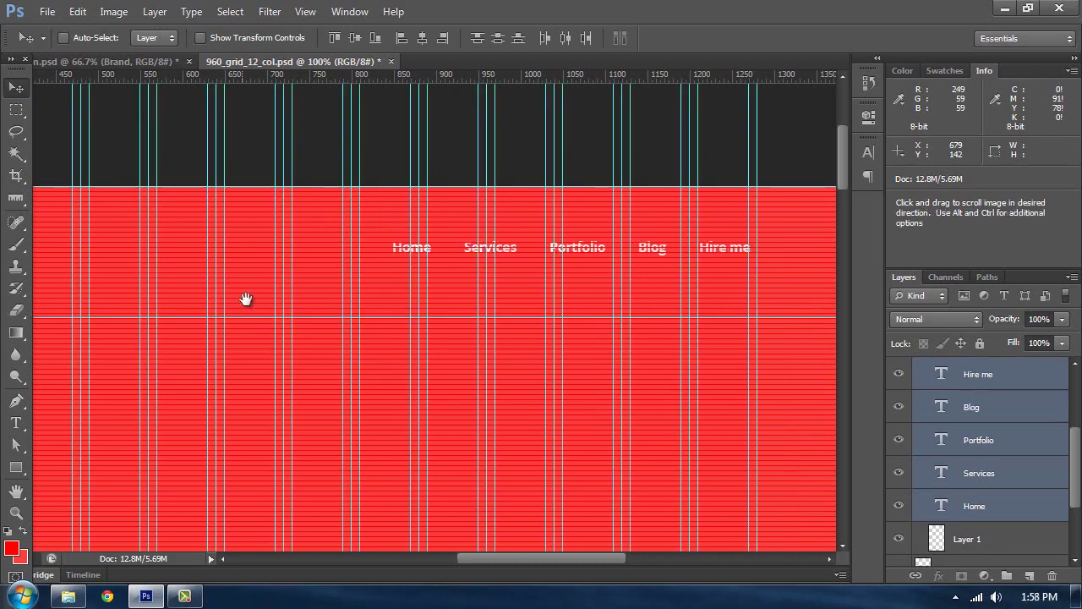
# - Add a horizontal guide and align it exactly with the top edge of the logo
pyautogui.moveTo(242, 296); pyautogui.dragTo(544, 324)
pyautogui.moveTo(302, 75); pyautogui.dragTo(334, 262)
pyautogui.moveTo(249, 266); pyautogui.dragTo(375, 235)
pyautogui.hotkey('ctrl', '+')
pyautogui.hotkey('ctrl', '+')
pyautogui.hotkey('ctrl', '+')
pyautogui.hotkey('ctrl', '+')
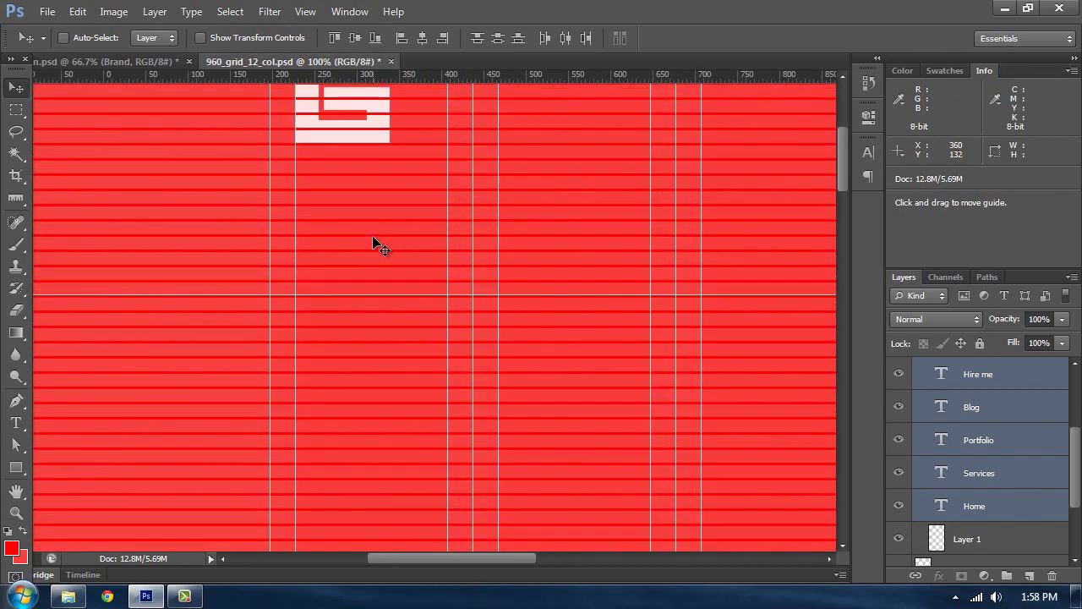
pyautogui.scroll(6, 421, 243)
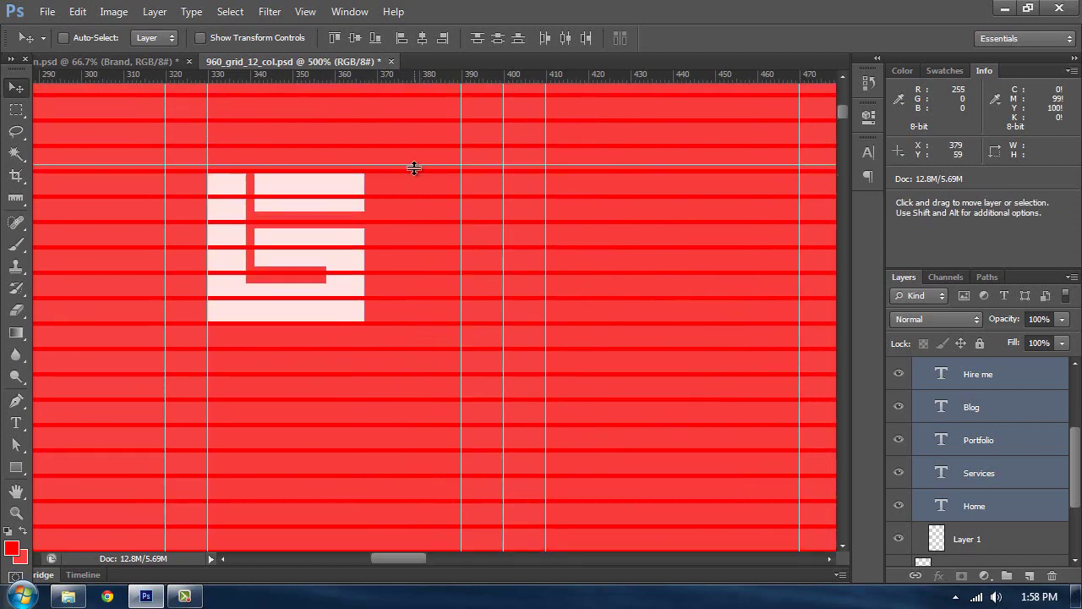
pyautogui.moveTo(412, 164); pyautogui.dragTo(412, 173)
pyautogui.moveTo(495, 174); pyautogui.dragTo(425, 232)
pyautogui.moveTo(388, 191); pyautogui.dragTo(365, 198)
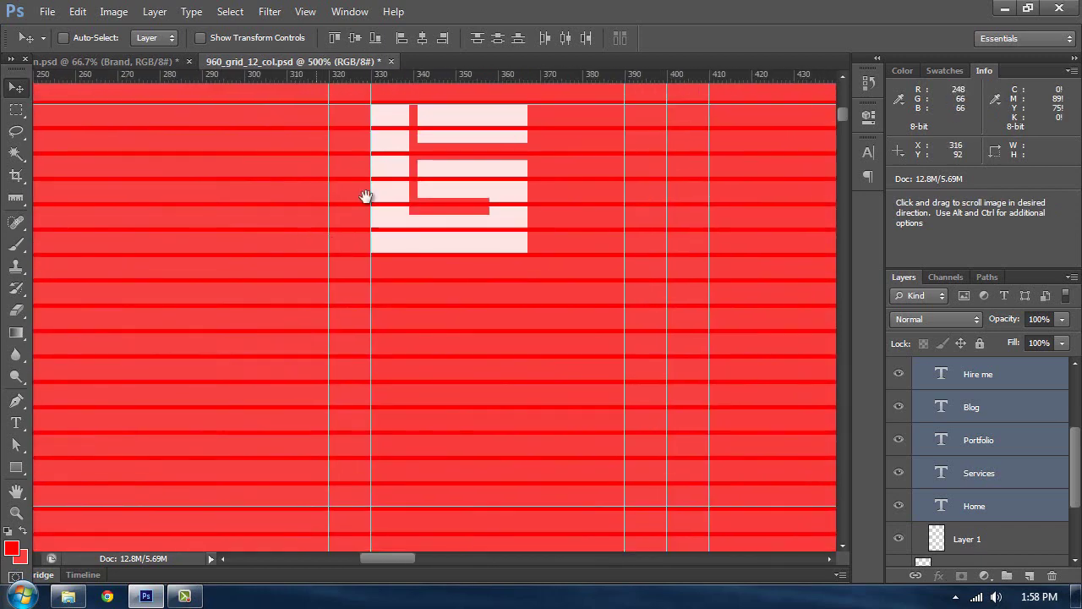
# - Add a second horizontal guide and align it with the bottom edge of the logo
pyautogui.moveTo(457, 79); pyautogui.dragTo(481, 255)
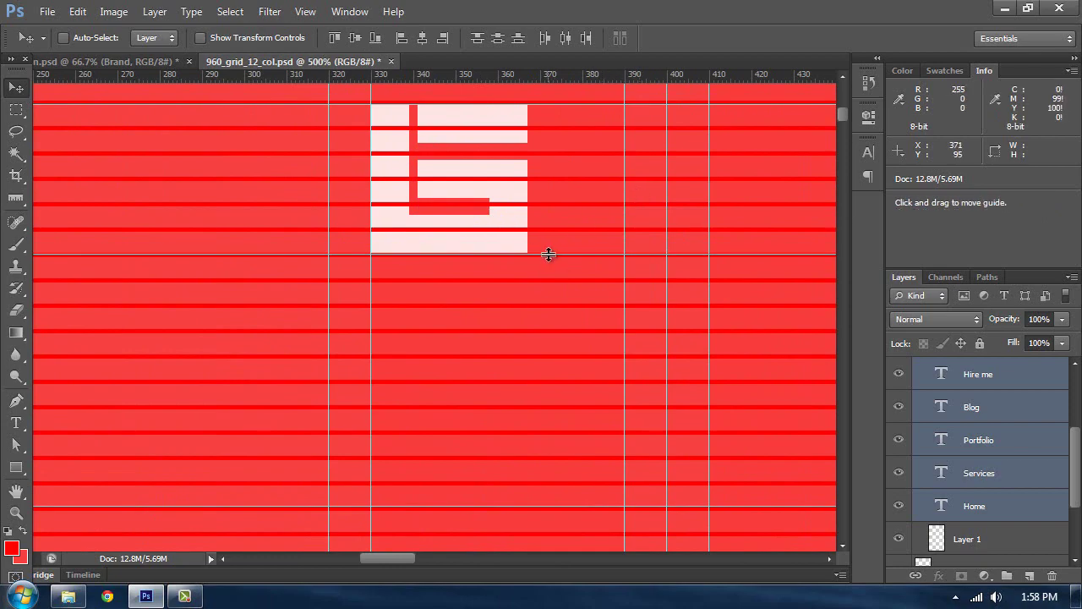
pyautogui.moveTo(548, 255); pyautogui.dragTo(549, 256)
pyautogui.hotkey('ctrl', '+')
pyautogui.hotkey('ctrl', '+')
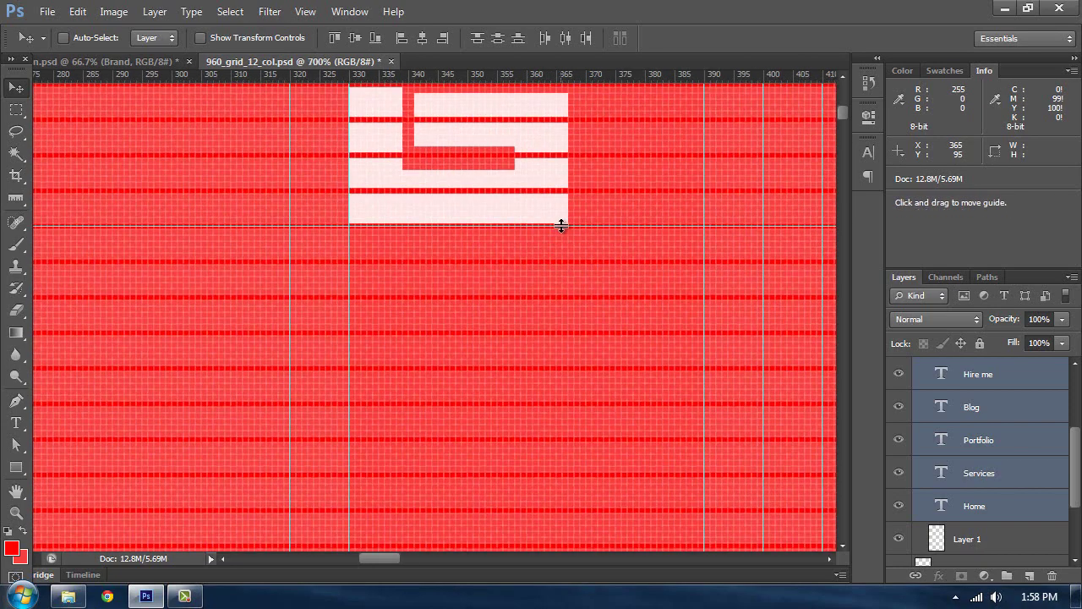
pyautogui.moveTo(563, 225); pyautogui.dragTo(570, 225)
# - Move the five navigation texts down about 4 px to centre them between the logo's top and bottom guides
pyautogui.moveTo(683, 184); pyautogui.dragTo(292, 283)
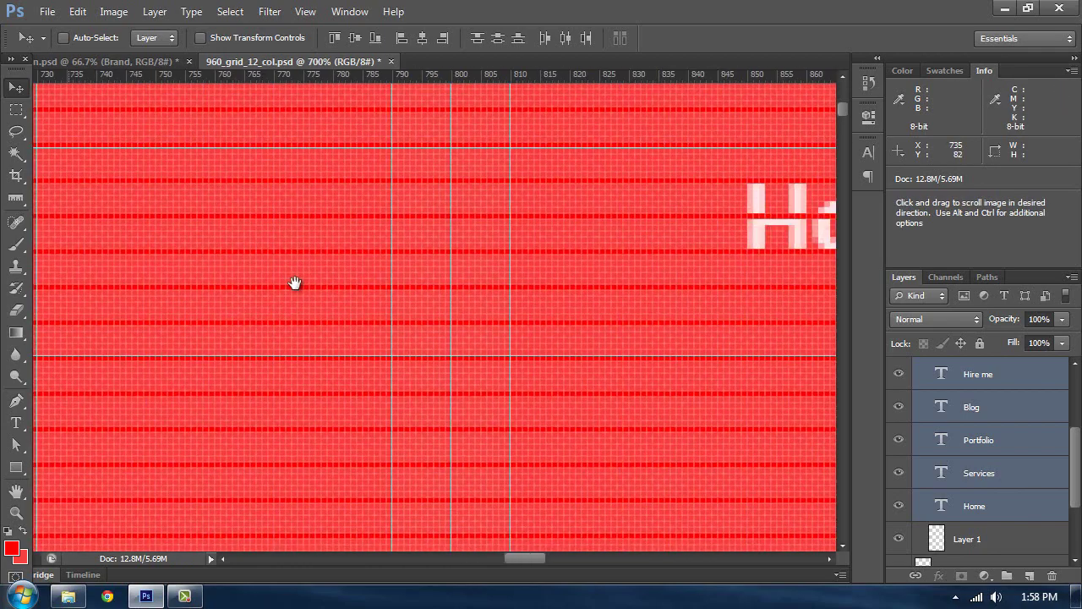
pyautogui.hotkey('ctrl', '-')
pyautogui.hotkey('ctrl', '-')
pyautogui.hotkey('ctrl', '-')
pyautogui.hotkey('ctrl', '-')
pyautogui.hotkey('ctrl', '-')
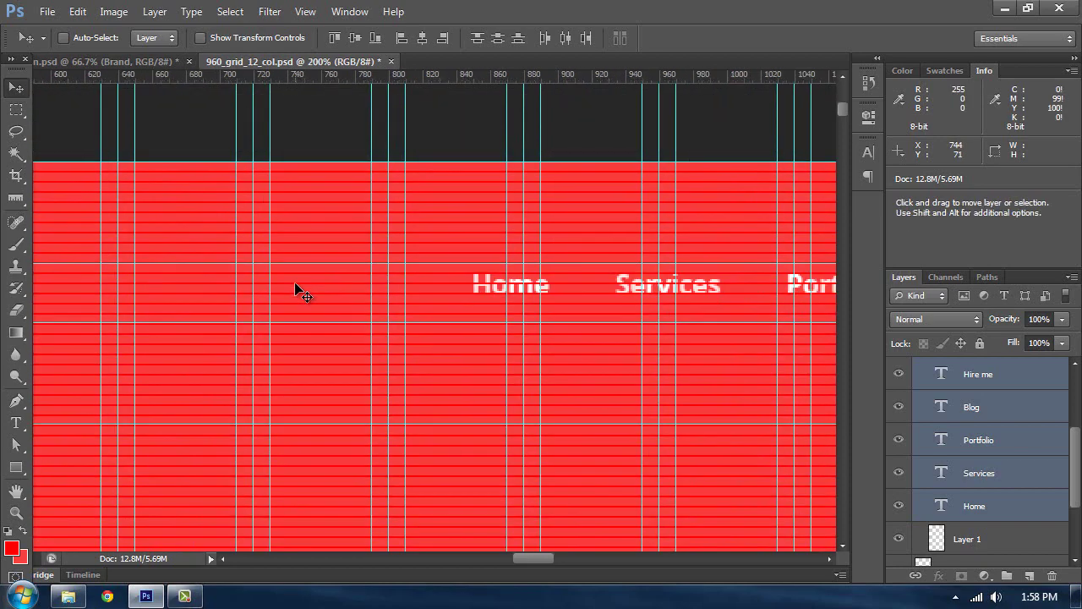
pyautogui.moveTo(773, 358); pyautogui.dragTo(252, 334)
pyautogui.hotkey('ctrl', '+')
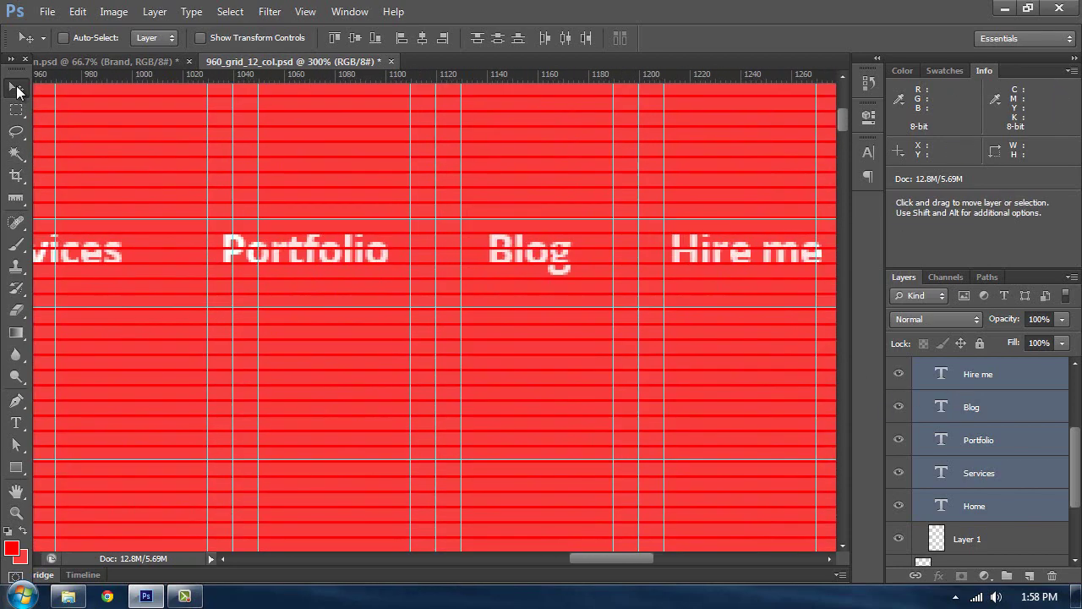
pyautogui.press('Down')
pyautogui.press('Down')
pyautogui.press('Down')
pyautogui.press('Down')
pyautogui.press('Down')
pyautogui.press('Down')
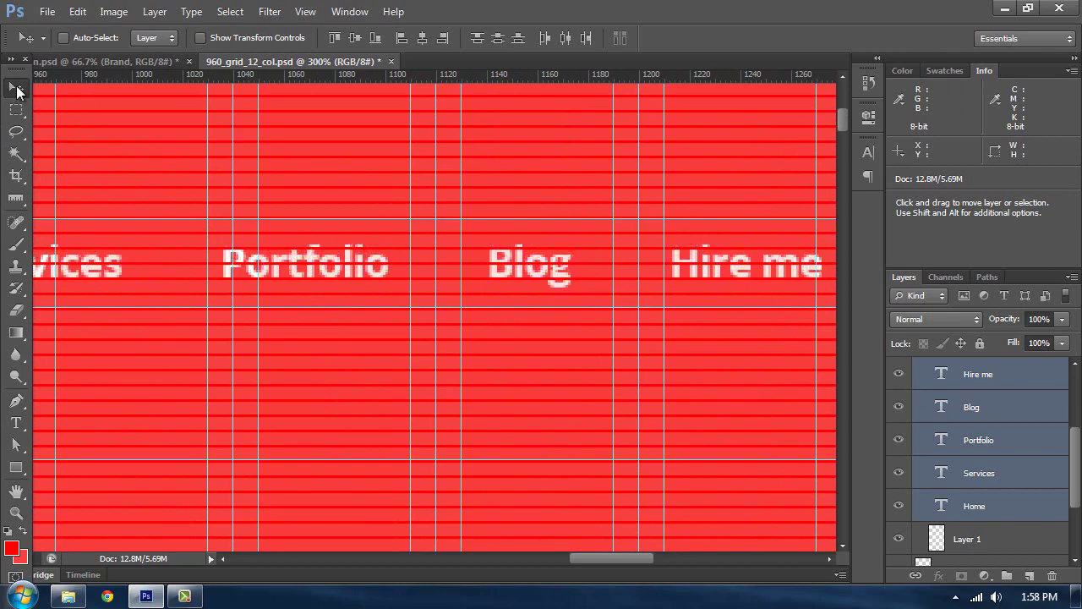
# - Nudge the five navigation texts about 3 px to the left and hide the guides
pyautogui.moveTo(404, 256); pyautogui.dragTo(406, 213)
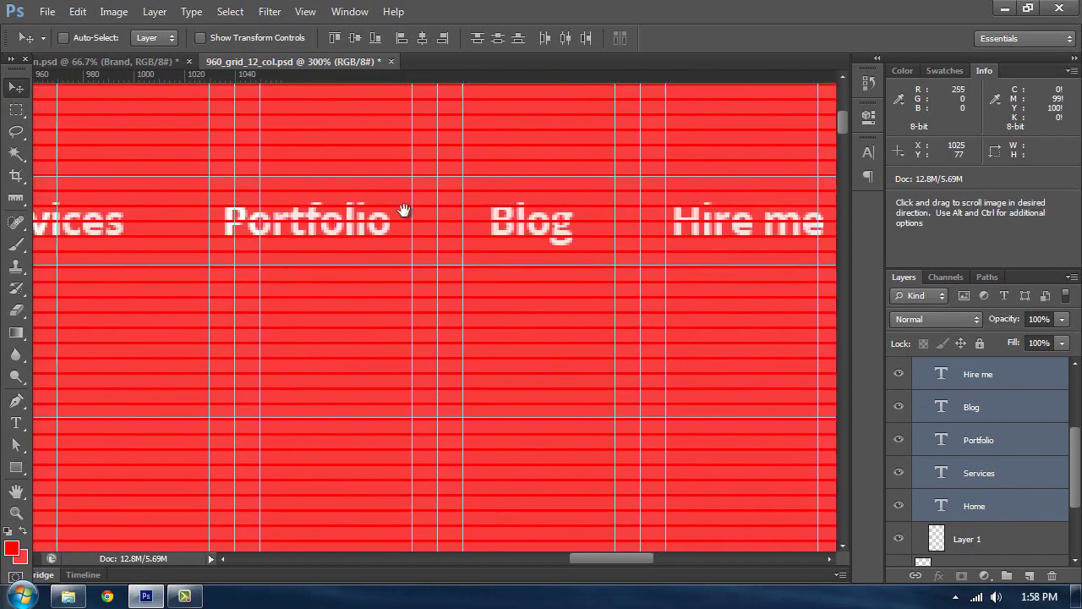
pyautogui.moveTo(198, 222); pyautogui.dragTo(587, 210)
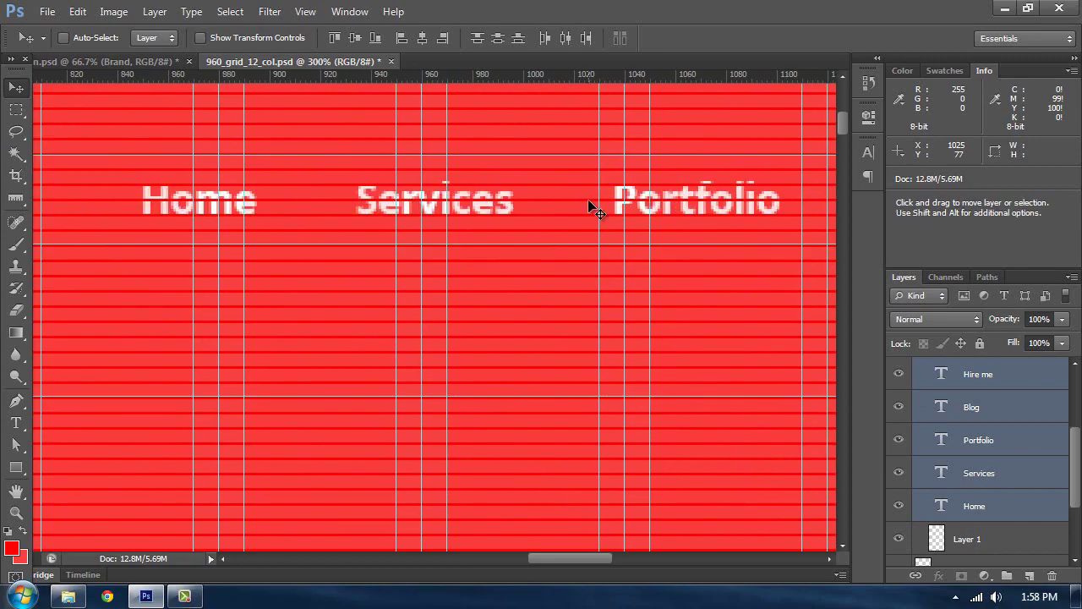
pyautogui.hotkey('ctrl', '-')
pyautogui.hotkey('ctrl', '-')
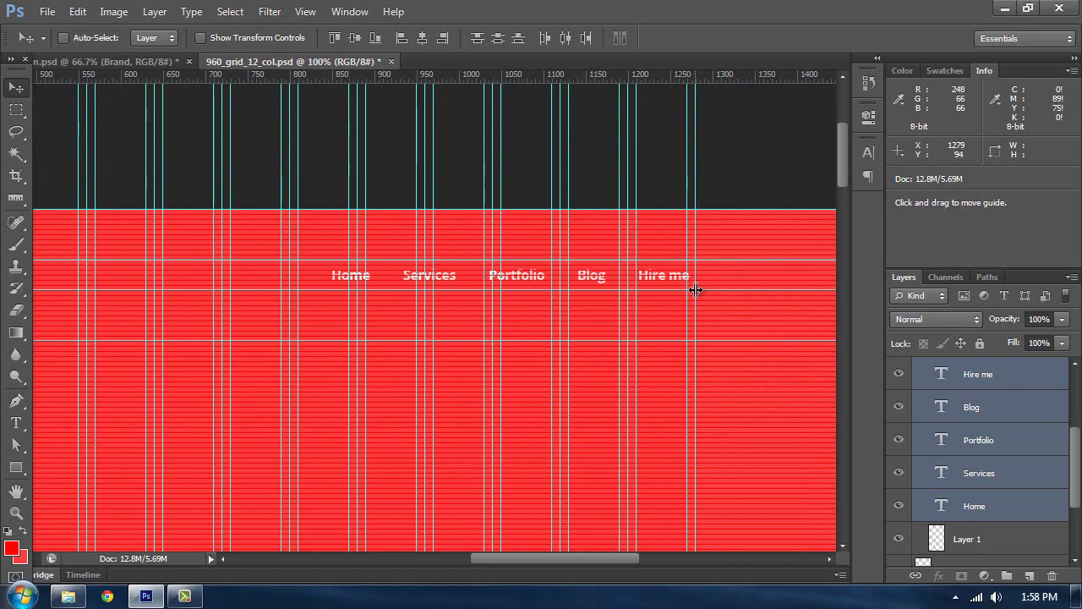
pyautogui.press('Left')
pyautogui.press('Left')
pyautogui.press('Left')
pyautogui.hotkey('ctrl', ';')
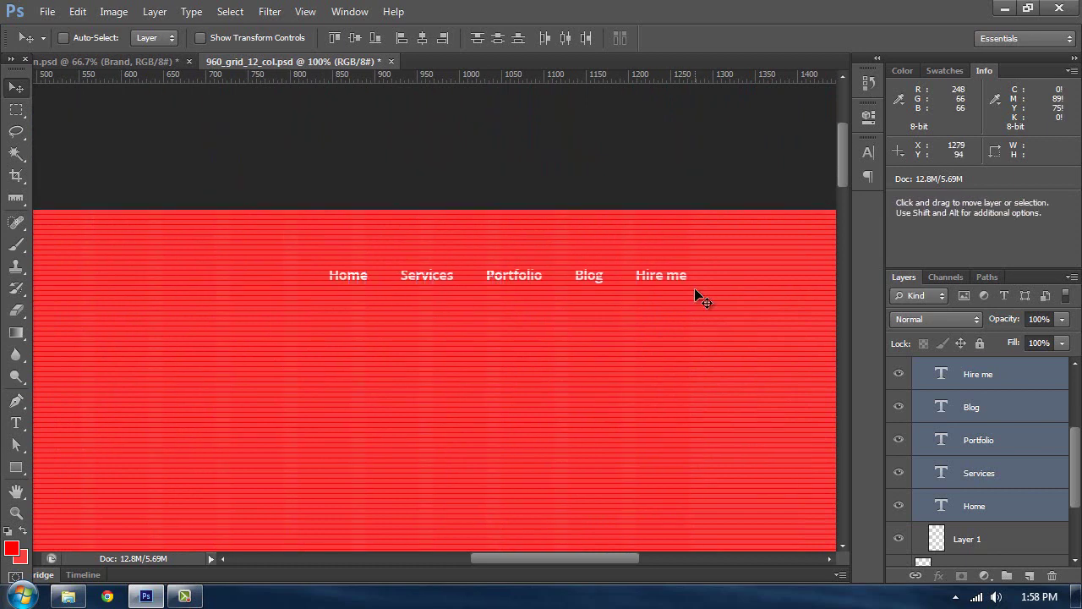
# - Group the Services, Portfolio, Blog and Hire me text layers and name the group Normal
pyautogui.click(961, 385)
pyautogui.keyDown('shift'); pyautogui.click(981, 461); pyautogui.keyUp('shift')
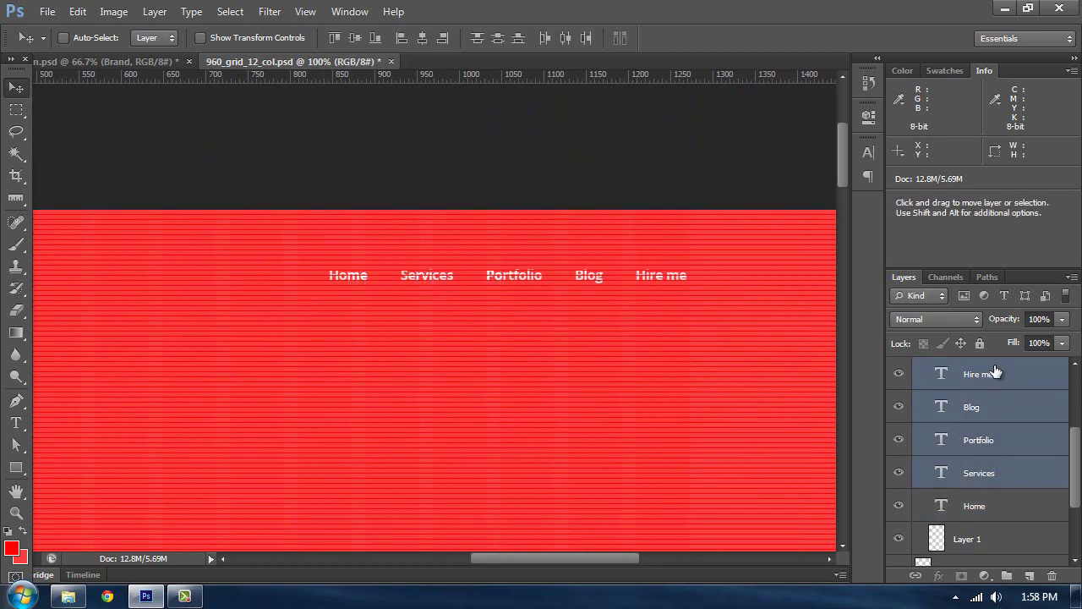
pyautogui.click(994, 374)
pyautogui.keyDown('shift'); pyautogui.click(984, 471); pyautogui.keyUp('shift')
pyautogui.hotkey('ctrl', 'g')
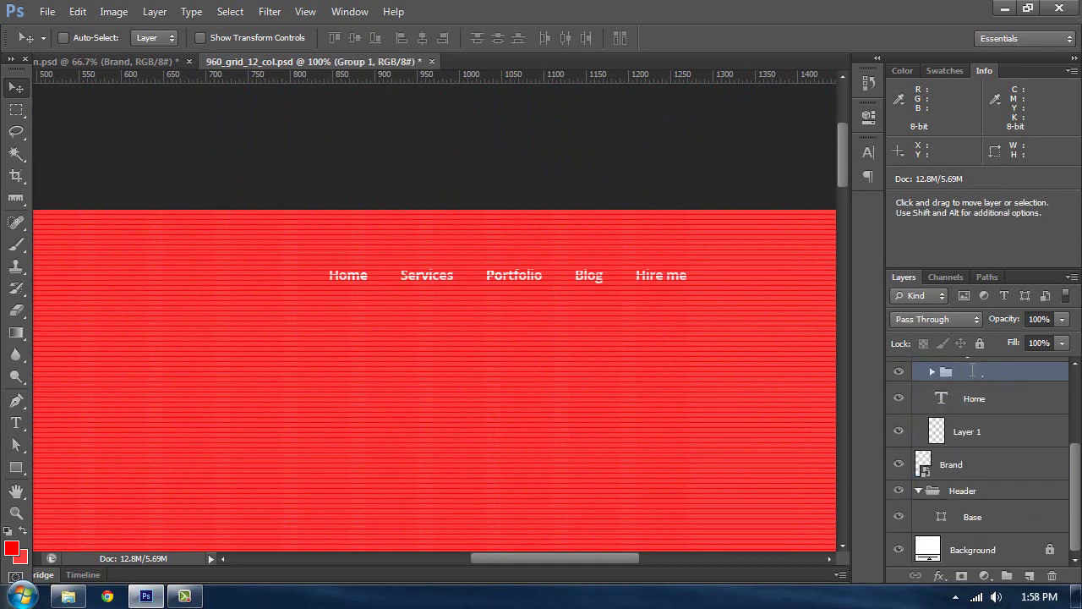
pyautogui.doubleClick(996, 373)
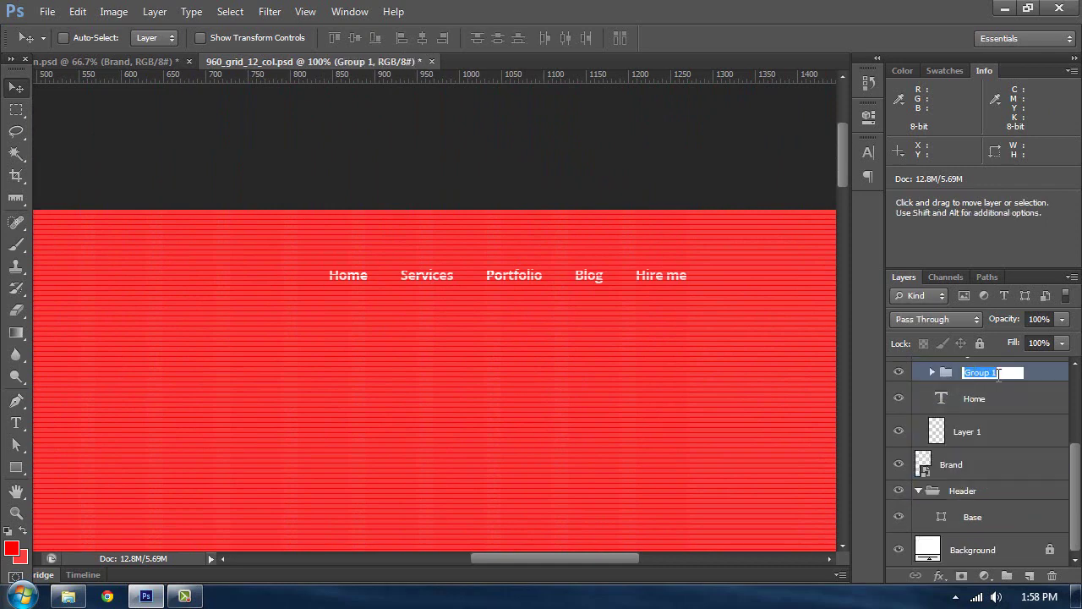
pyautogui.write('Normal')
pyautogui.press('Return')
# - Lower the Normal group's fill, trying 60%, to dim the inactive navigation items
pyautogui.click(1039, 343)
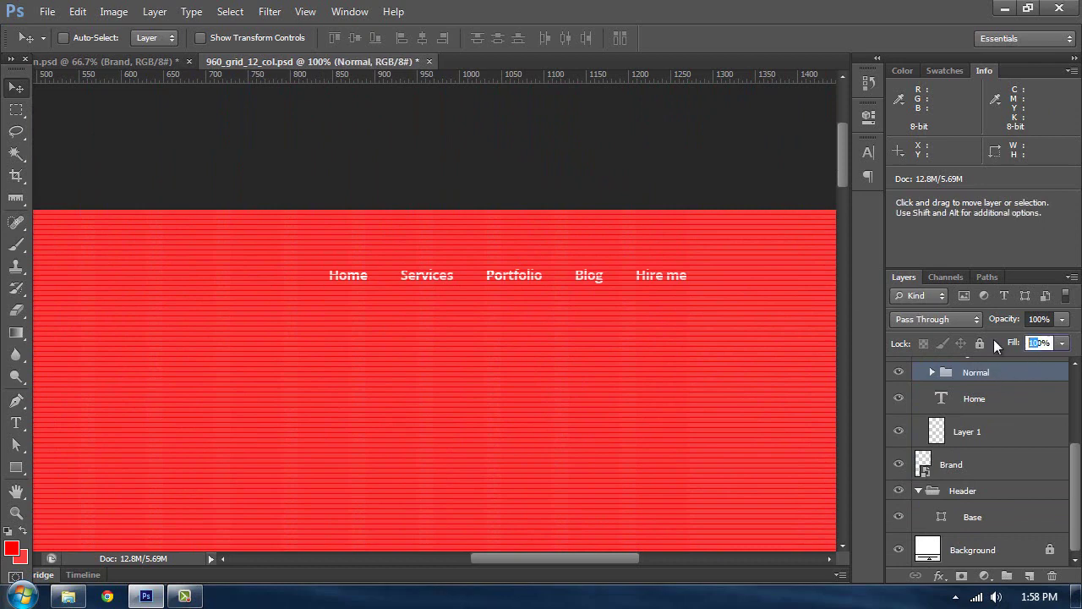
pyautogui.write('60')
pyautogui.press('Return')
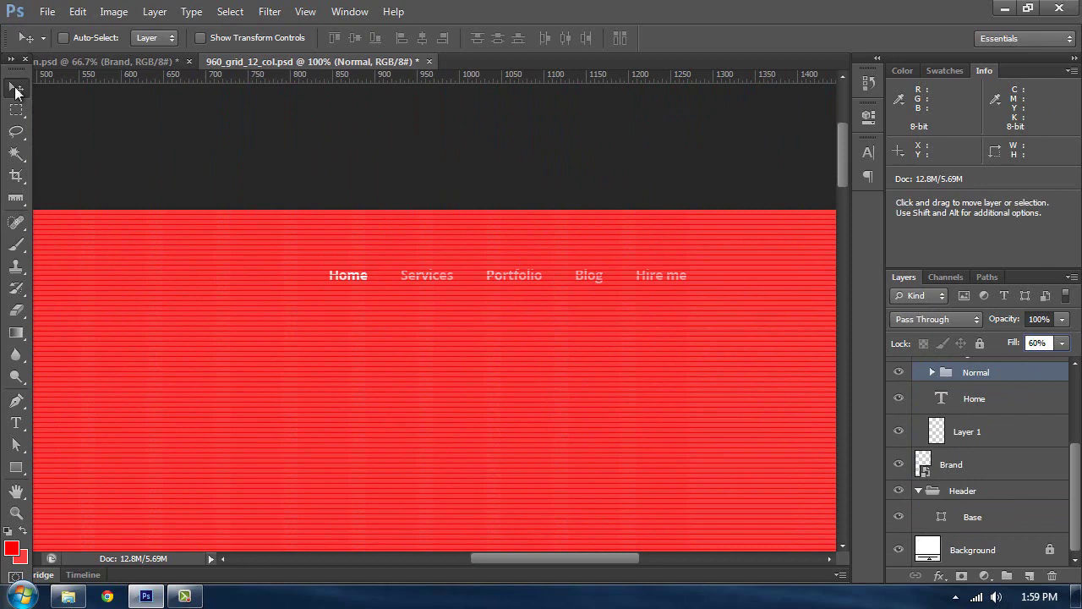
pyautogui.write('0')
pyautogui.press('Return')
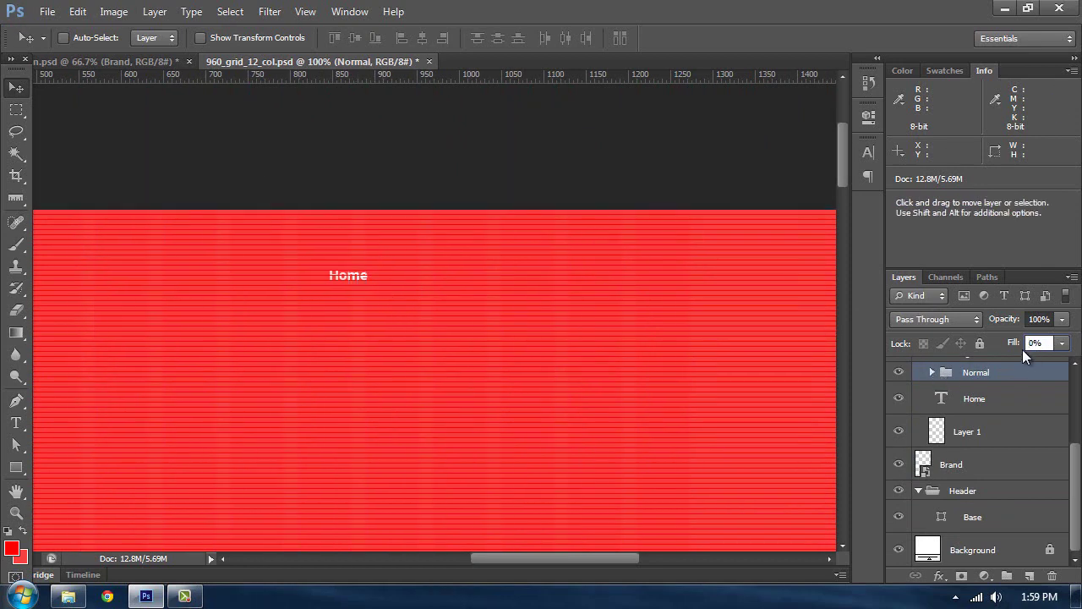
# - Put the Home text layer in its own group named "Active / Hover"
pyautogui.click(999, 408)
pyautogui.hotkey('ctrl', 'g')
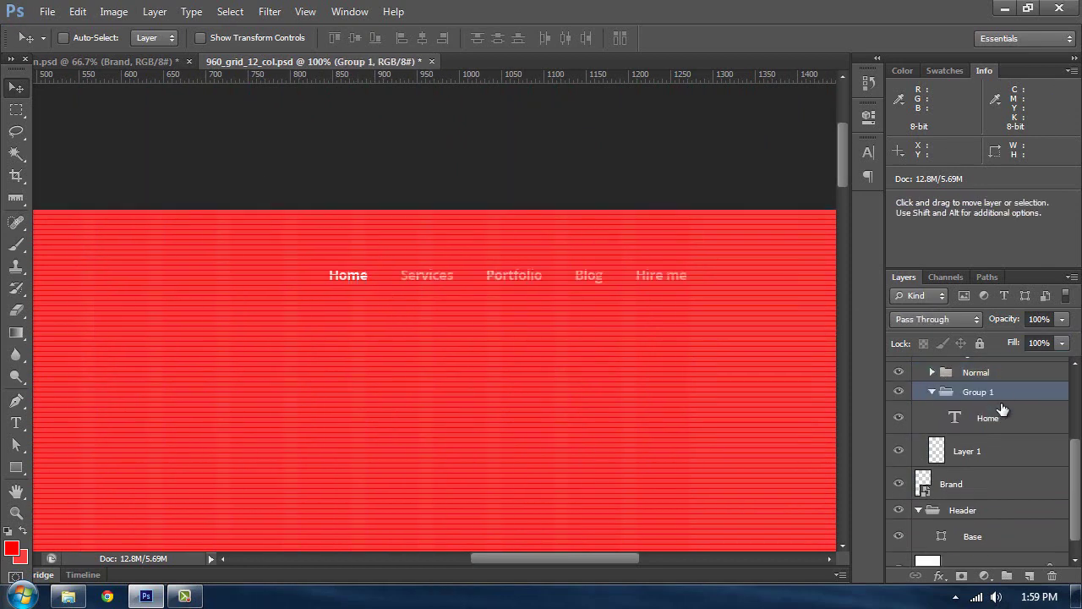
pyautogui.doubleClick(981, 392)
pyautogui.write('Active / Hover')
pyautogui.press('Return')
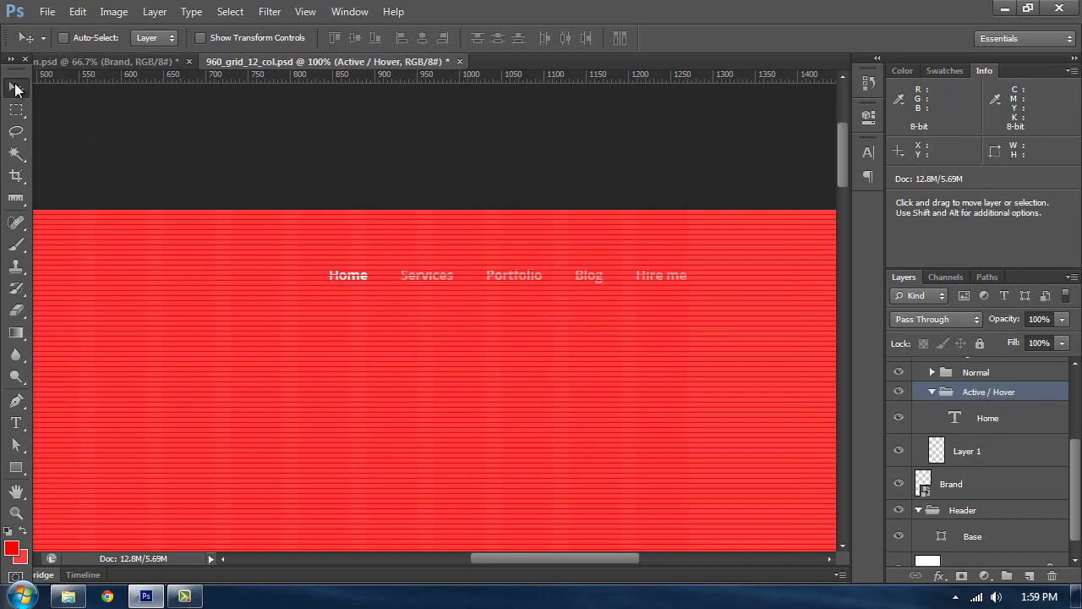
# - Hide the Baseline Grid layer to get a clear view of the navigation text
pyautogui.hotkey('ctrl', '+')
pyautogui.moveTo(191, 202); pyautogui.dragTo(297, 212)
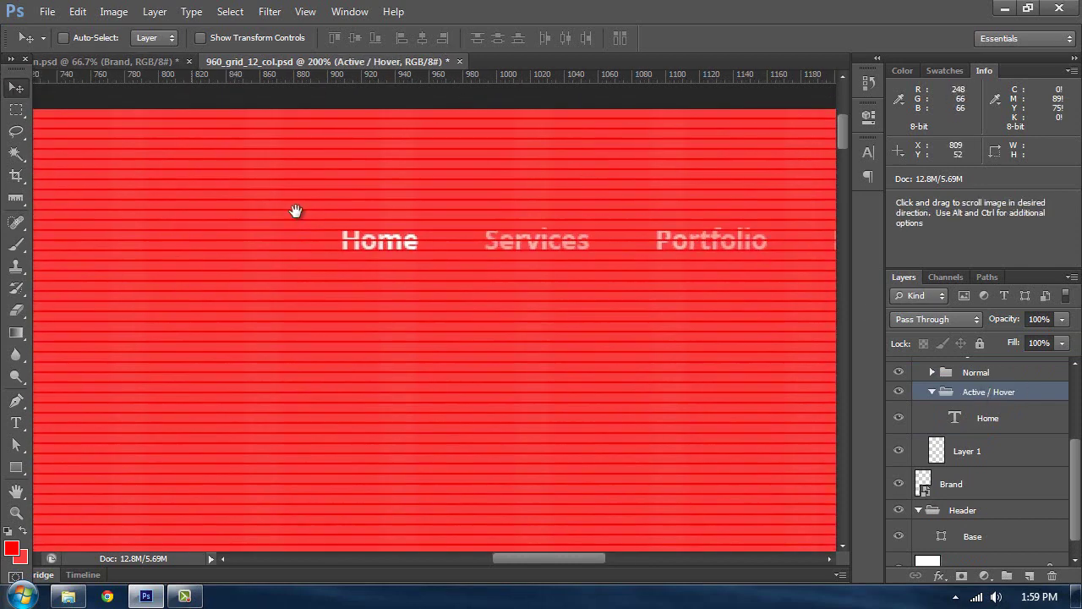
pyautogui.hotkey('ctrl', ';')
pyautogui.hotkey('ctrl', ';')
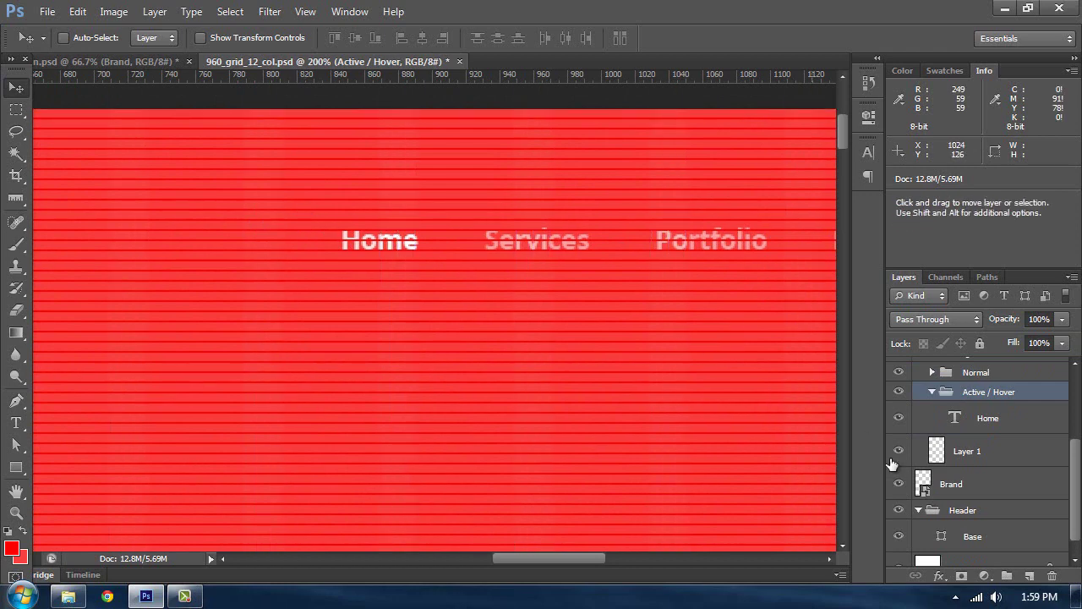
pyautogui.scroll(3, 997, 432)
pyautogui.click(899, 427)
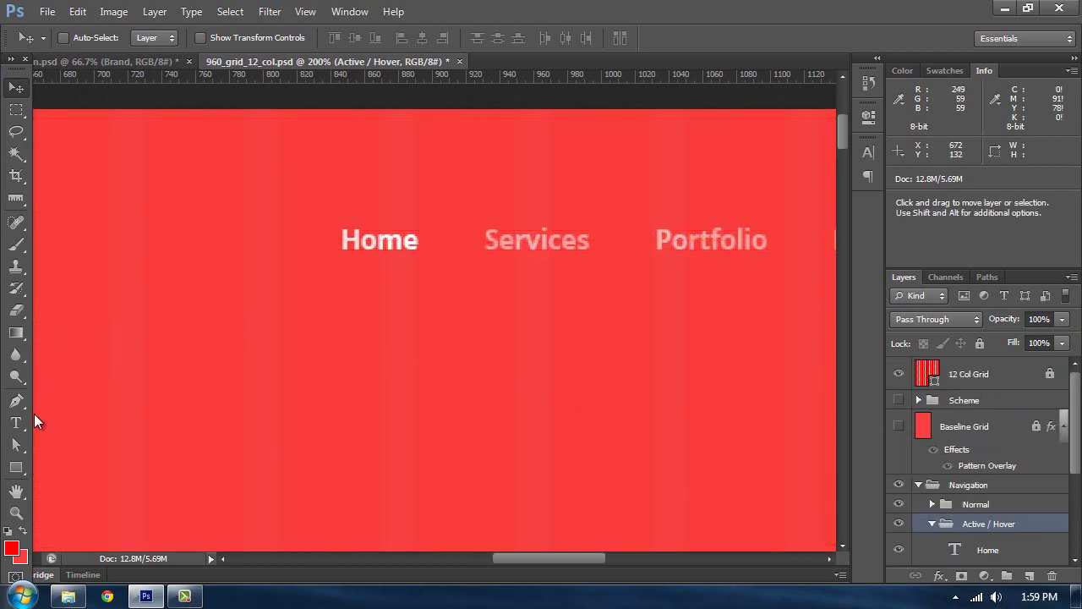
# - Draw a 1 px horizontal line across the full width of the Home text with the Line tool and colour it white
pyautogui.click(24, 466)
pyautogui.click(73, 529)
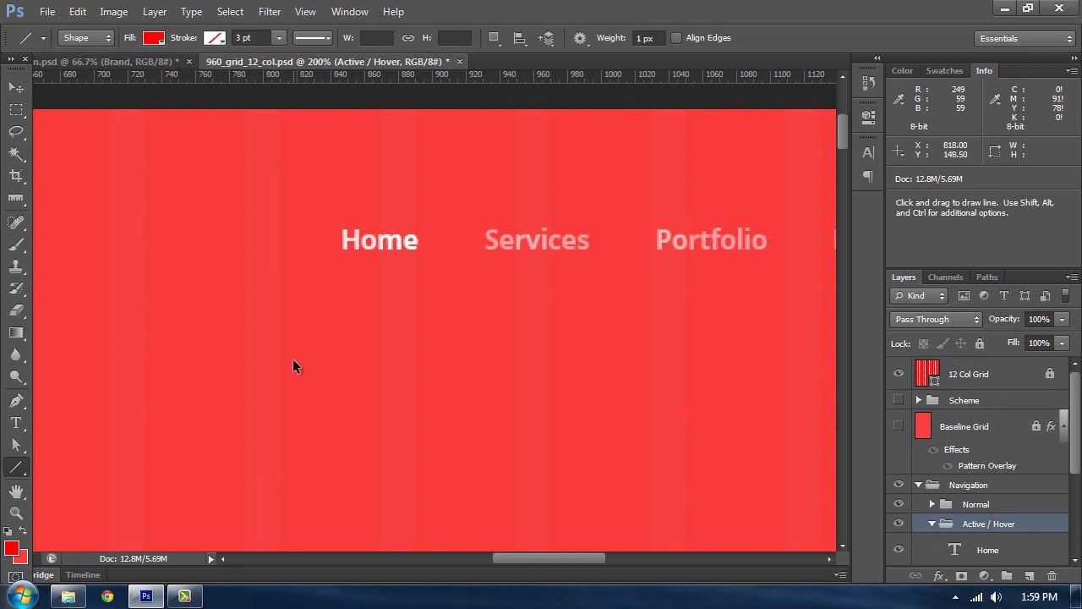
pyautogui.hotkey('ctrl', '+')
pyautogui.moveTo(302, 221); pyautogui.dragTo(414, 225)
pyautogui.doubleClick(947, 552)
pyautogui.moveTo(533, 222); pyautogui.dragTo(384, 75)
pyautogui.click(824, 181)
# - Nudge the white line 3 px down so it sits as an underline just below Home
pyautogui.click(18, 89)
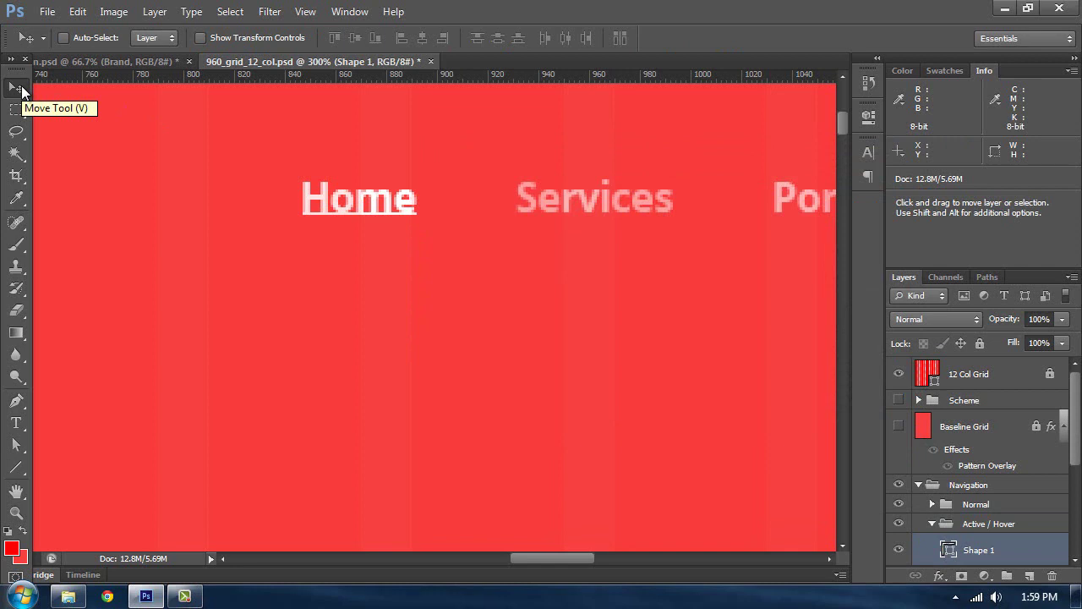
pyautogui.press('Down')
pyautogui.press('Down')
pyautogui.press('Down')
pyautogui.hotkey('ctrl', '-')
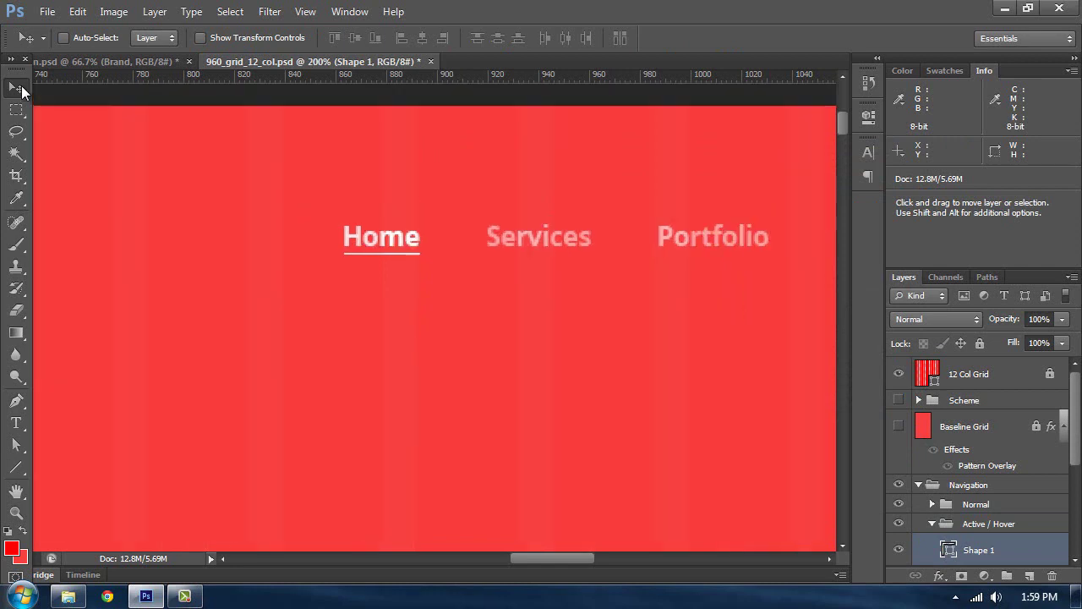
pyautogui.hotkey('ctrl', '-')
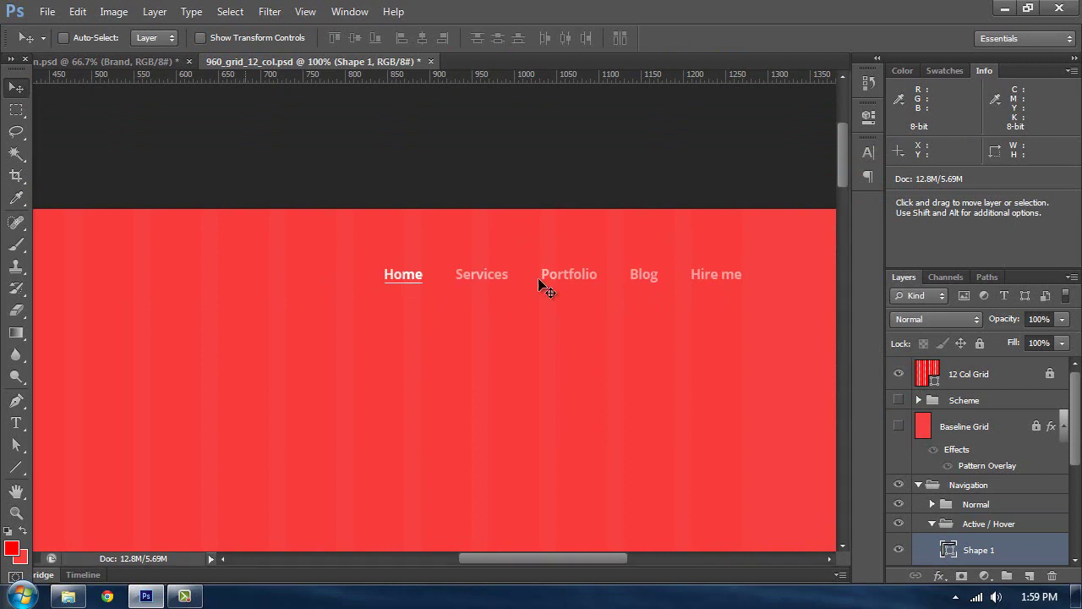
pyautogui.moveTo(547, 285); pyautogui.dragTo(695, 226)
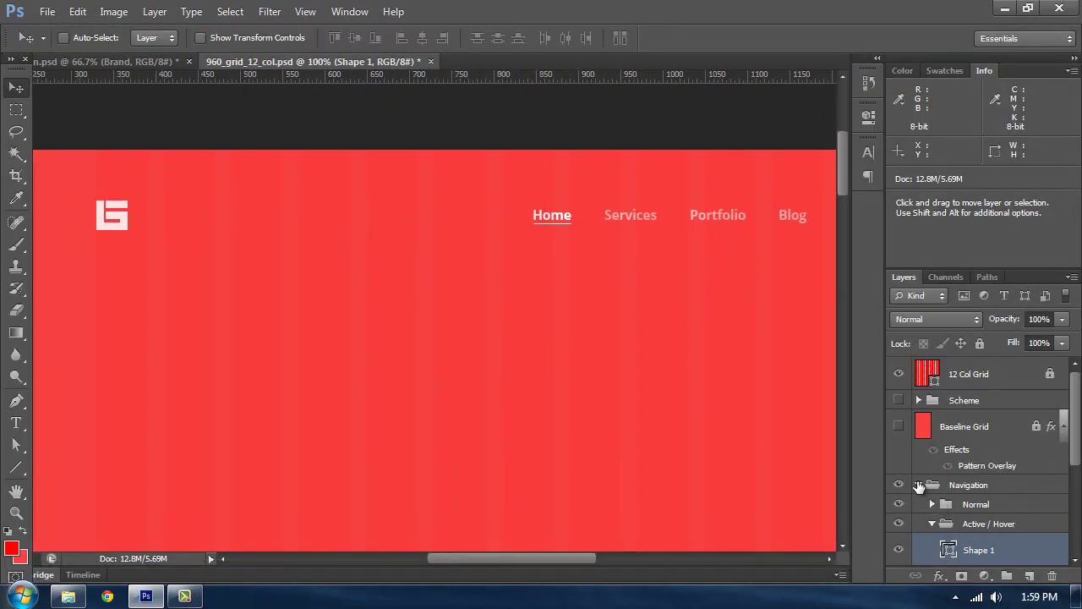
# - Collapse the Navigation group and move it together with the Brand layer into the Header group, above Base
pyautogui.click(919, 486)
pyautogui.click(964, 481)
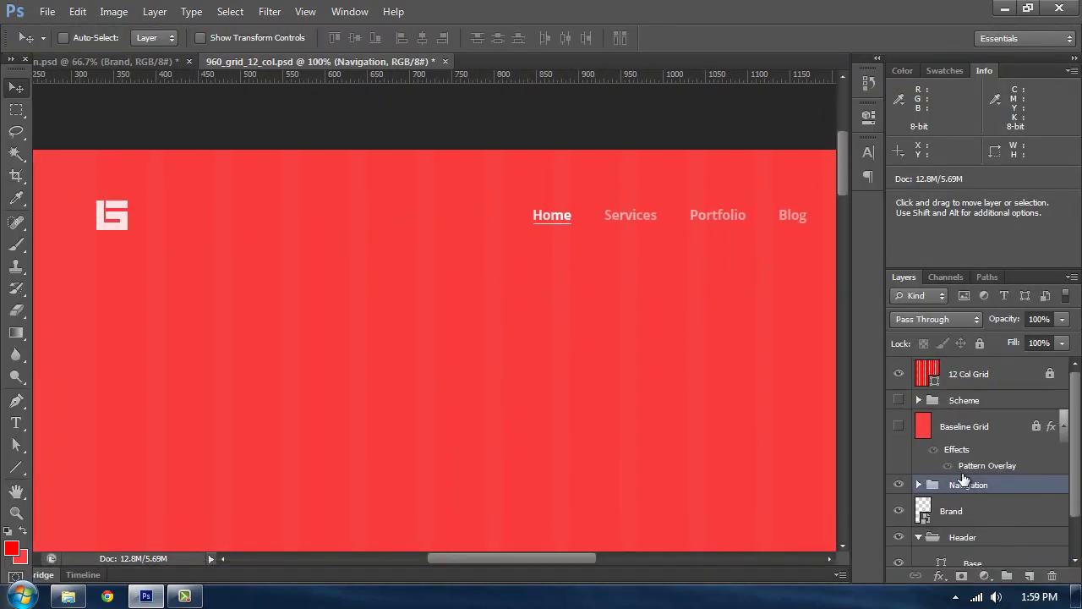
pyautogui.keyDown('shift'); pyautogui.click(977, 515); pyautogui.keyUp('shift')
pyautogui.hotkey('ctrl', 'g')
pyautogui.hotkey('ctrl', 'z')
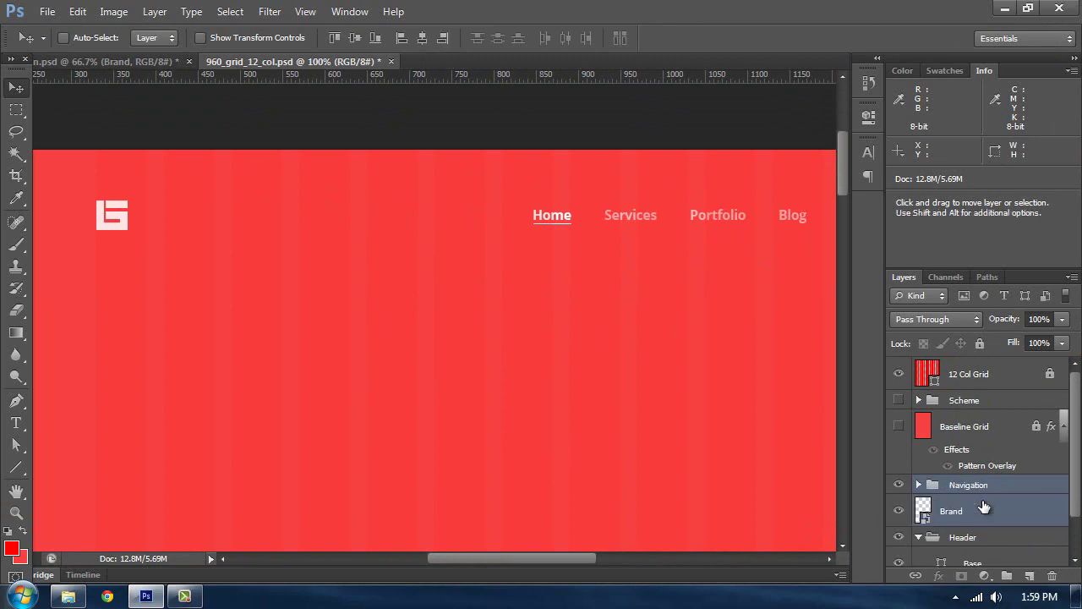
pyautogui.scroll(-1, 983, 500)
pyautogui.moveTo(964, 456); pyautogui.dragTo(1023, 516)
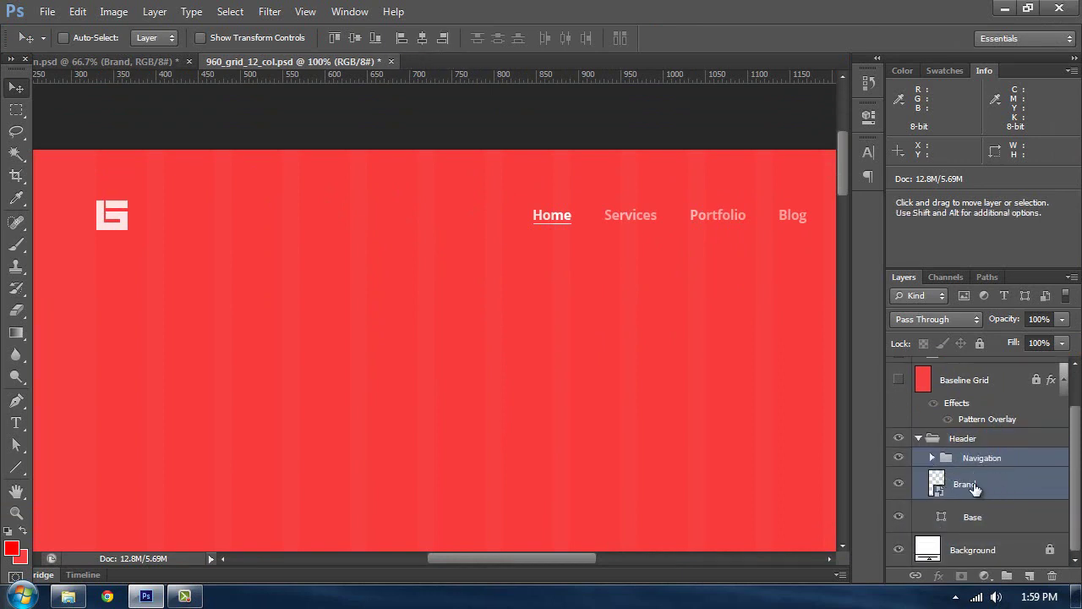
# - Show the guides and compare the header's logo and navigation spacing with the finished design document
pyautogui.moveTo(404, 326); pyautogui.dragTo(413, 283)
pyautogui.hotkey('ctrl', ';')
pyautogui.hotkey('ctrl', '-')
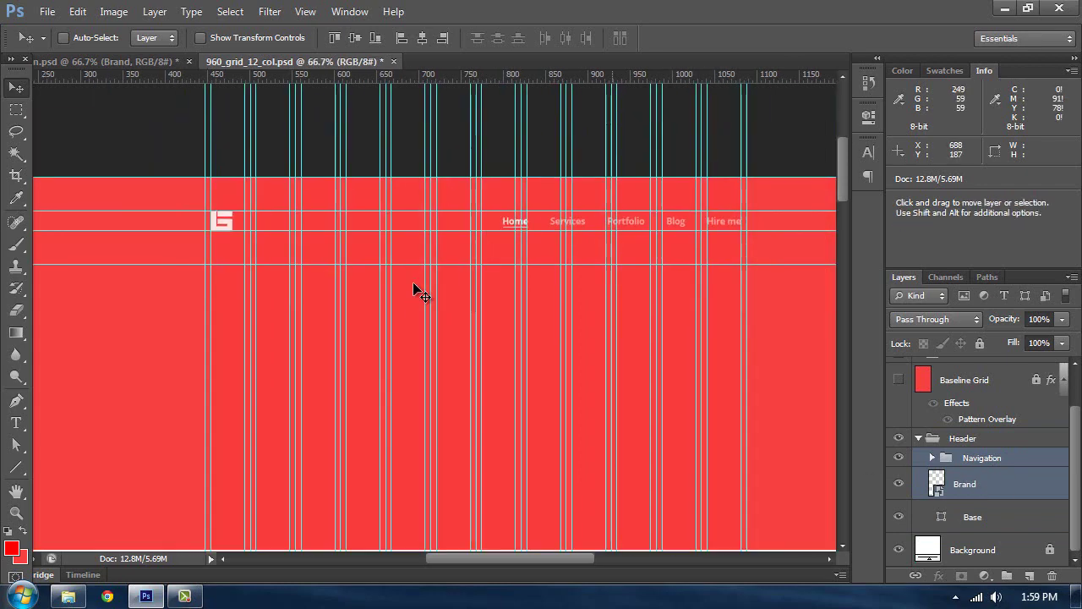
pyautogui.moveTo(314, 361); pyautogui.dragTo(309, 283)
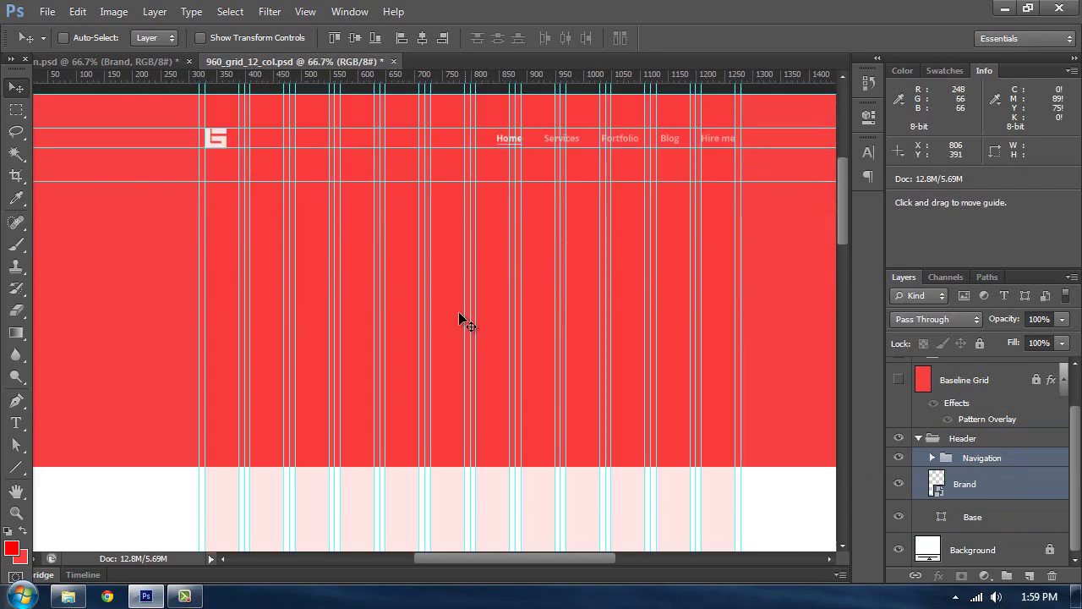
pyautogui.click(109, 59)
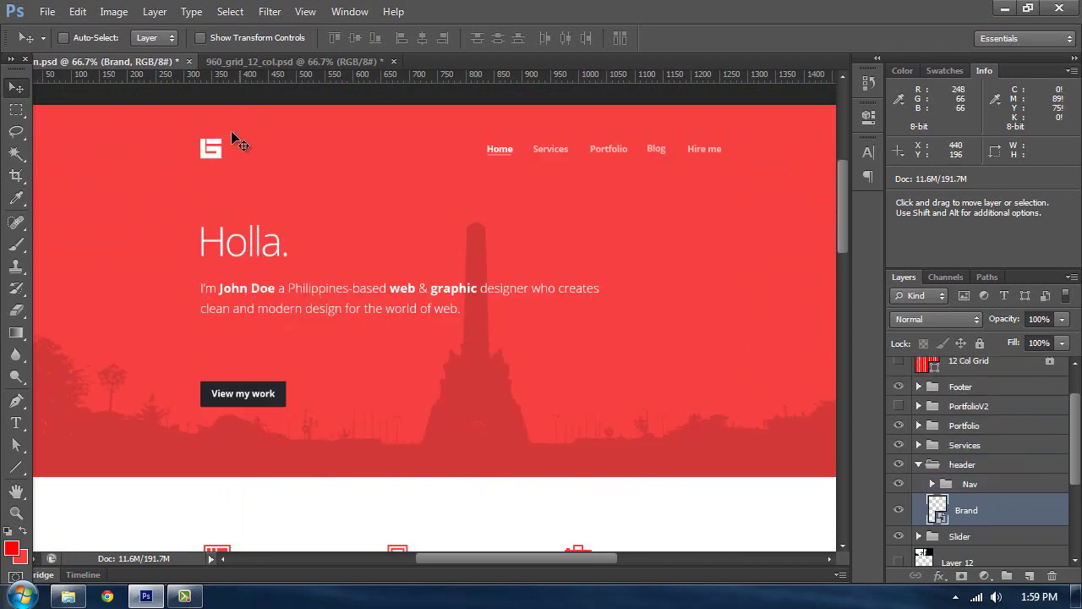
pyautogui.click(245, 61)
pyautogui.moveTo(333, 217); pyautogui.dragTo(394, 286)
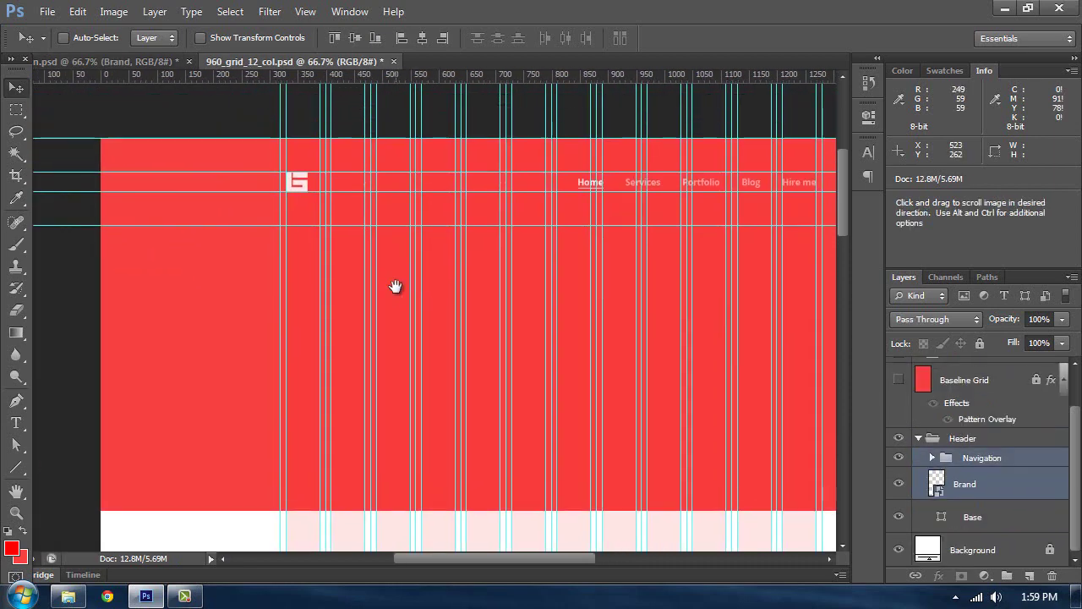
pyautogui.hotkey('ctrl', '+')
pyautogui.scroll(2, 255, 263)
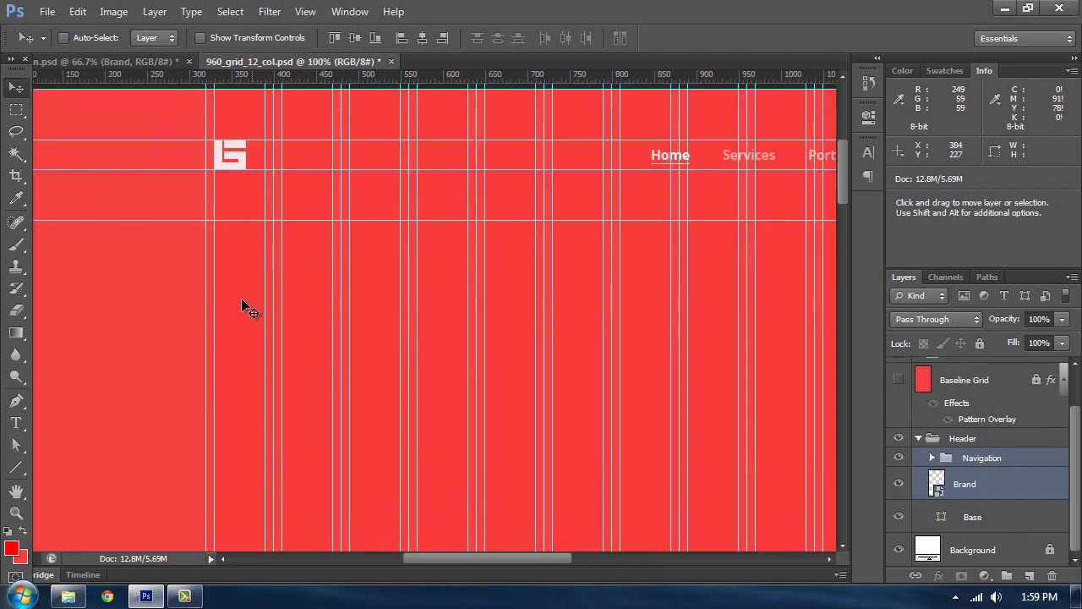
pyautogui.click(125, 61)
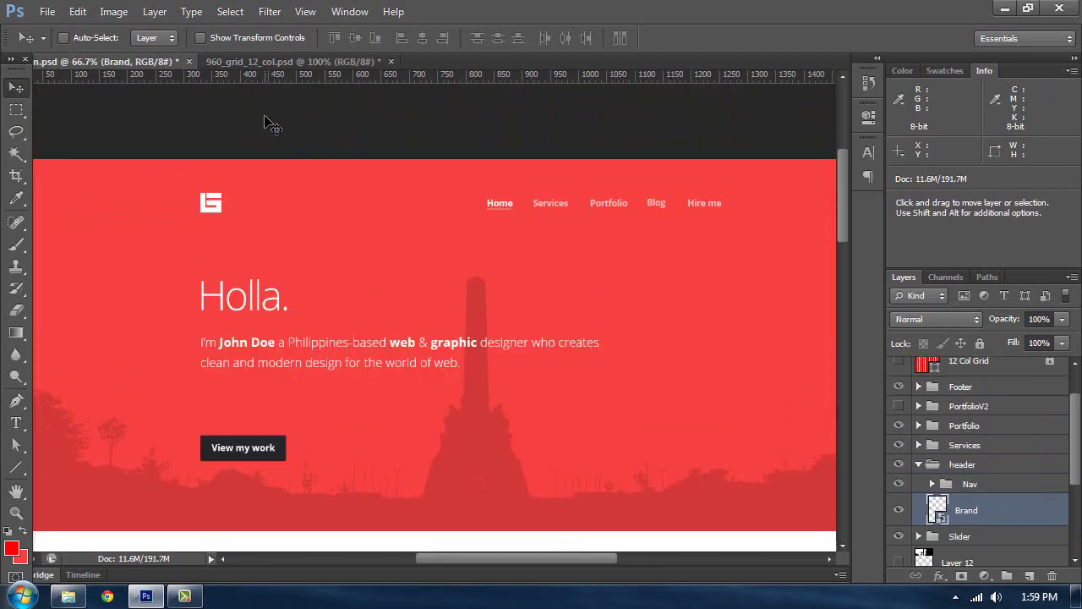
pyautogui.click(270, 62)
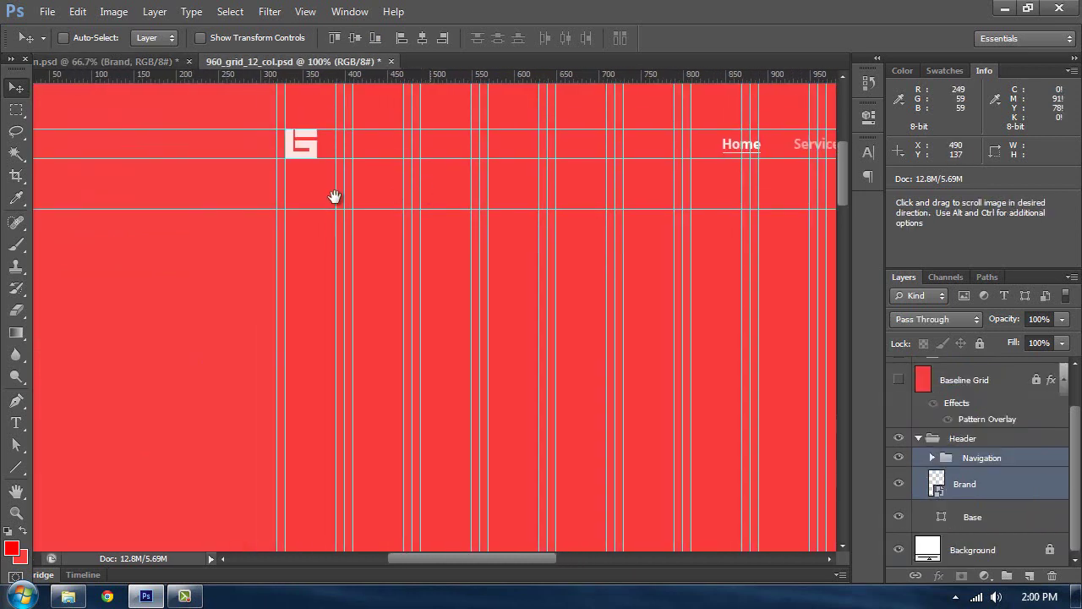
pyautogui.rightClick(17, 201)
pyautogui.click(60, 225)
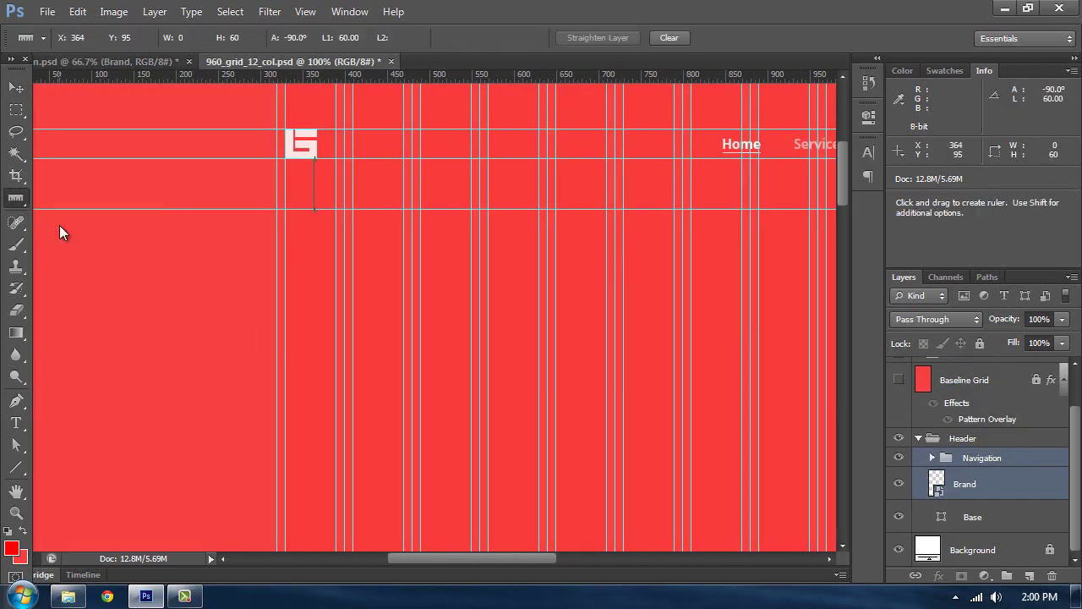
# - Add the heading text "Holla." below the logo in white Open Sans Light at 72 pt
pyautogui.press('t')
pyautogui.click(320, 272)
pyautogui.click(254, 38)
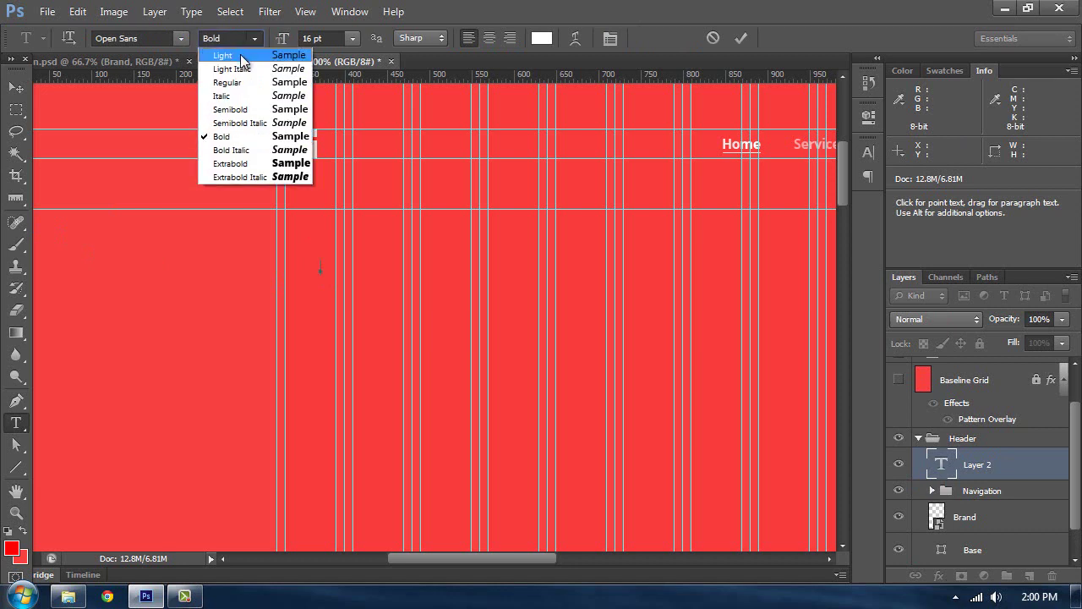
pyautogui.click(224, 51)
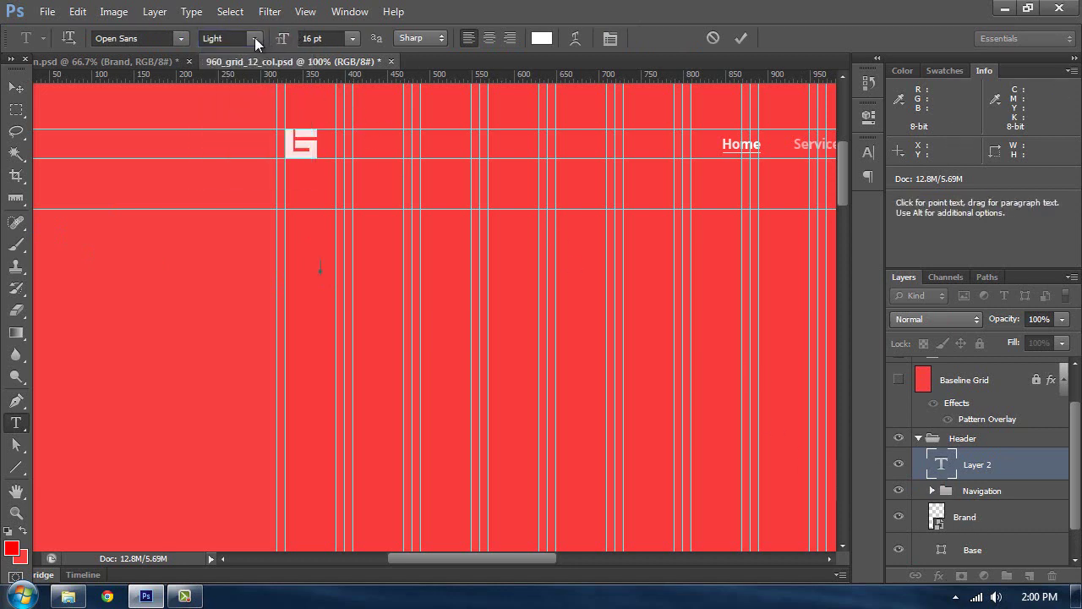
pyautogui.click(352, 39)
pyautogui.click(369, 329)
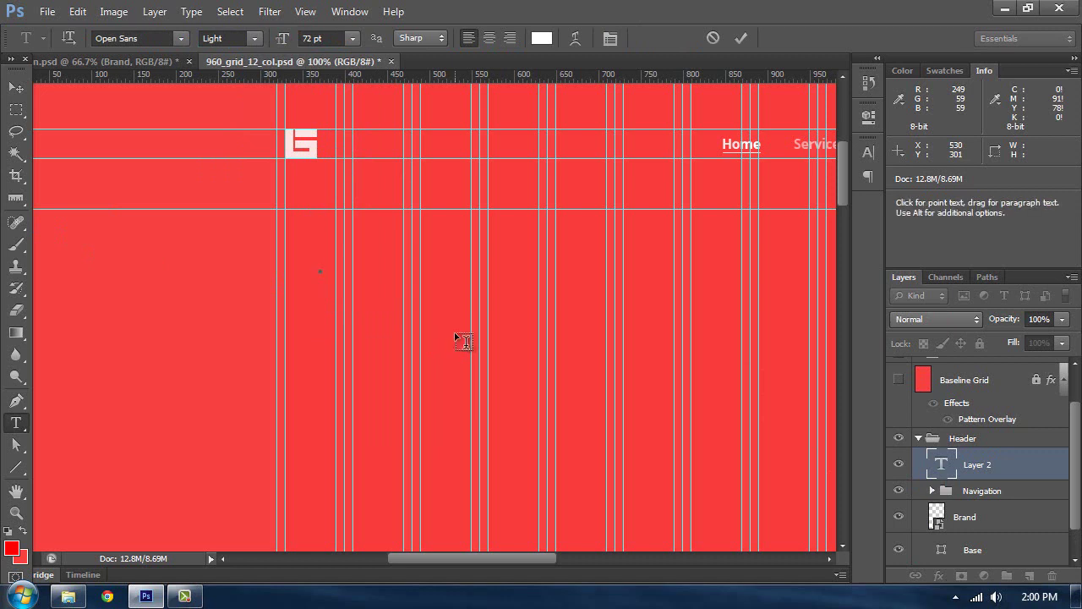
pyautogui.write('Holla')
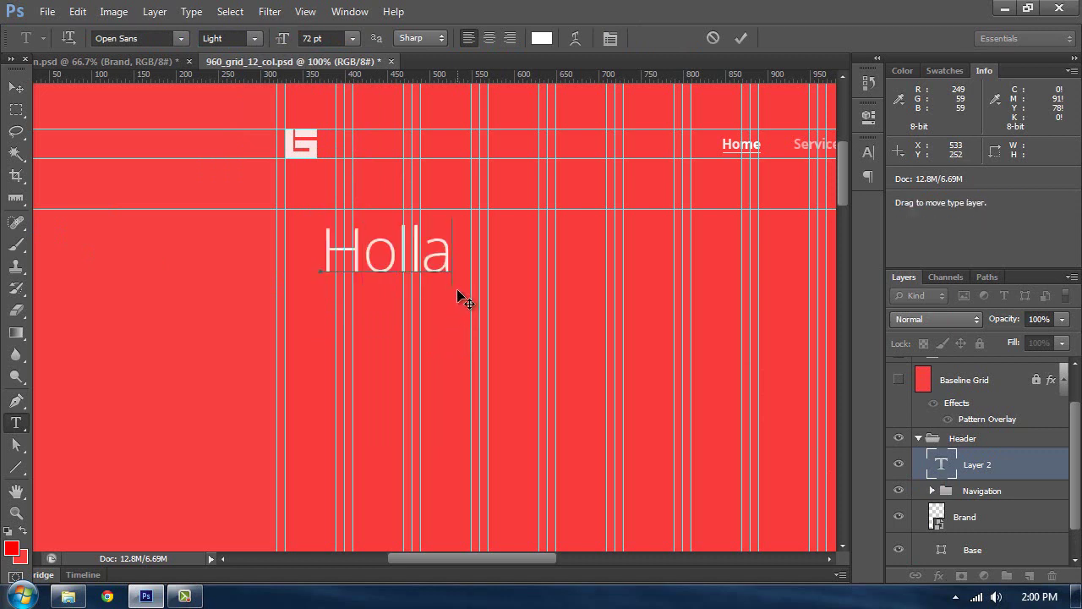
pyautogui.write('.')
pyautogui.click(11, 89)
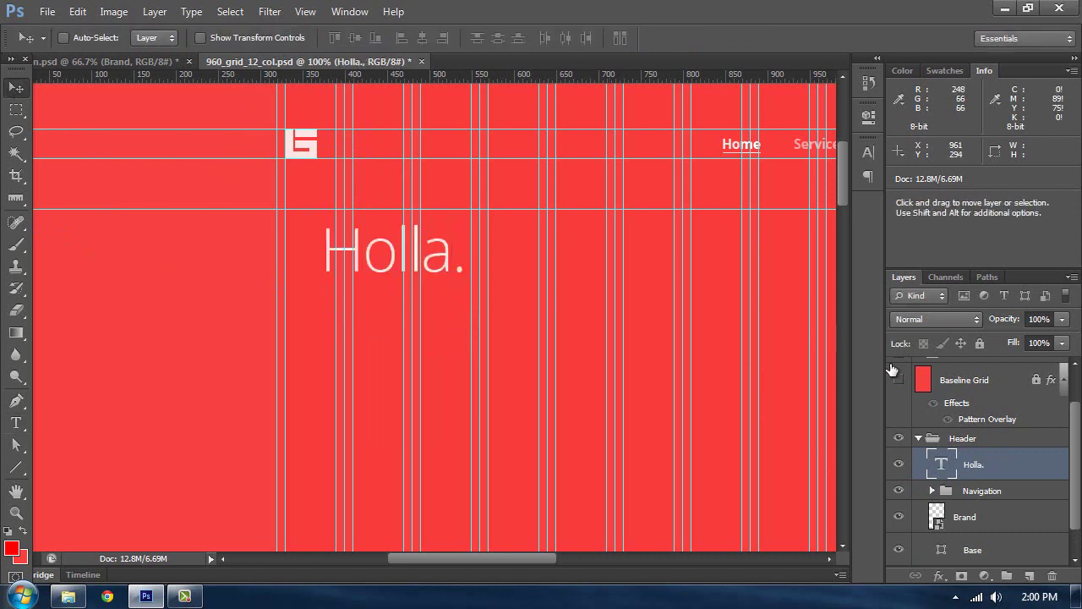
# - Show the Baseline Grid layer and open the Holla. heading for editing to check its text baseline
pyautogui.scroll(2, 903, 414)
pyautogui.click(898, 426)
pyautogui.scroll(2, 623, 350)
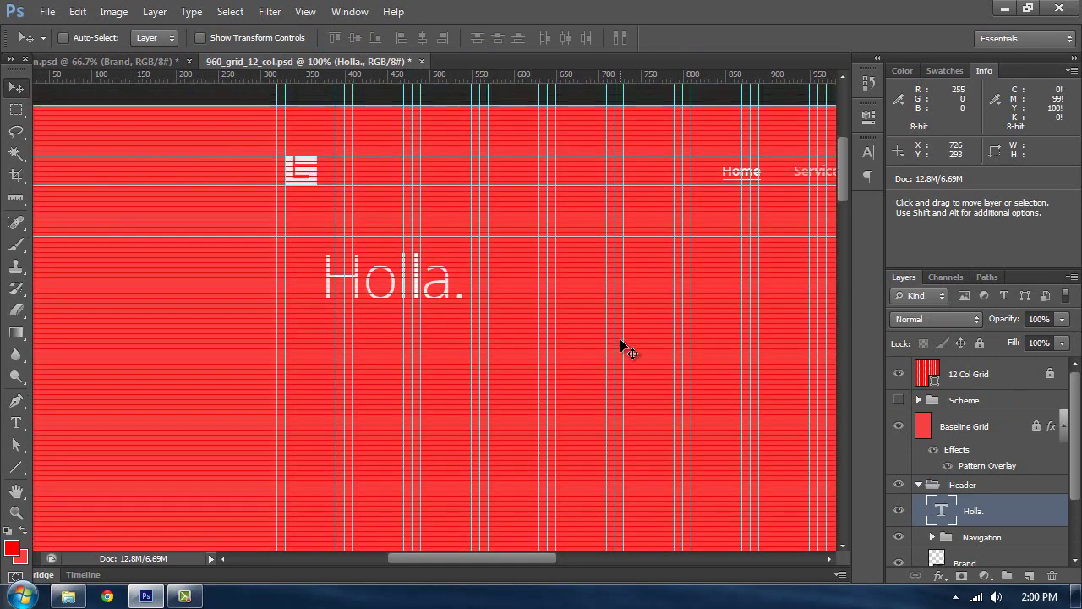
pyautogui.hotkey('ctrl', '+')
pyautogui.press('t')
pyautogui.click(437, 287)
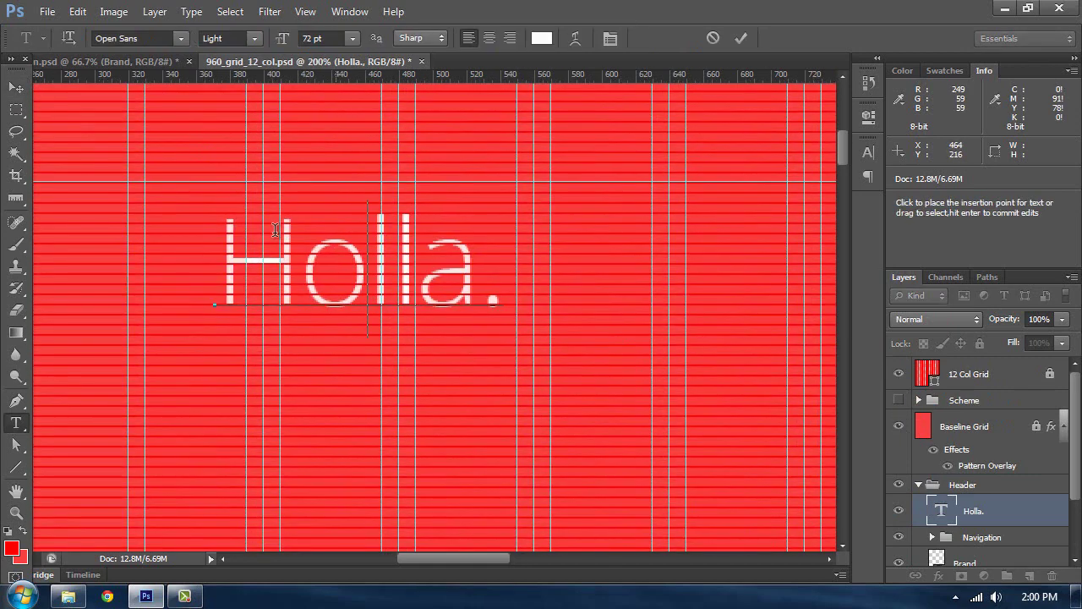
# - Move the Holla. heading to the first column's left guide under the logo and nudge its baseline onto a grid line
pyautogui.click(16, 88)
pyautogui.moveTo(203, 267); pyautogui.dragTo(123, 228)
pyautogui.press('Down')
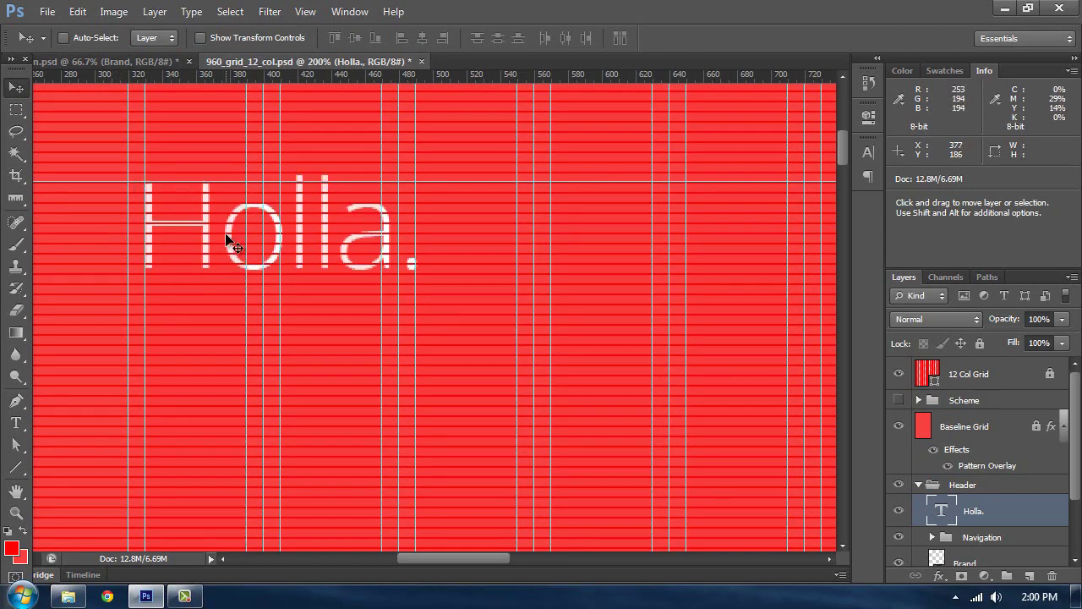
pyautogui.press('Down')
pyautogui.press('Down')
pyautogui.press('Up')
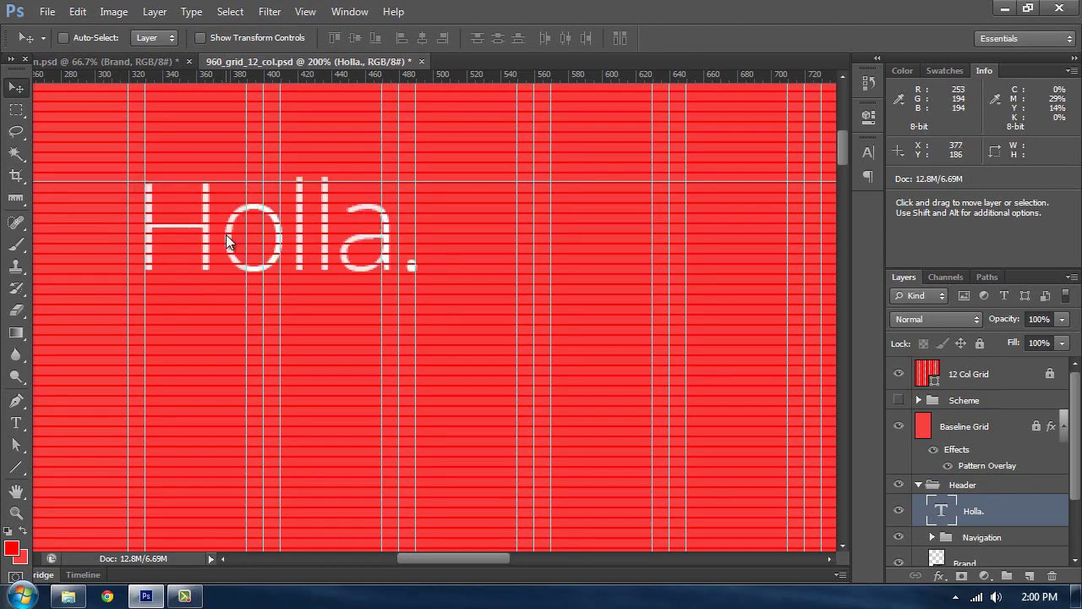
# - Measure down from the header's lower guide with the Ruler tool and add a horizontal guide about 60 px below it
pyautogui.hotkey('ctrl', '-')
pyautogui.scroll(1, 422, 321)
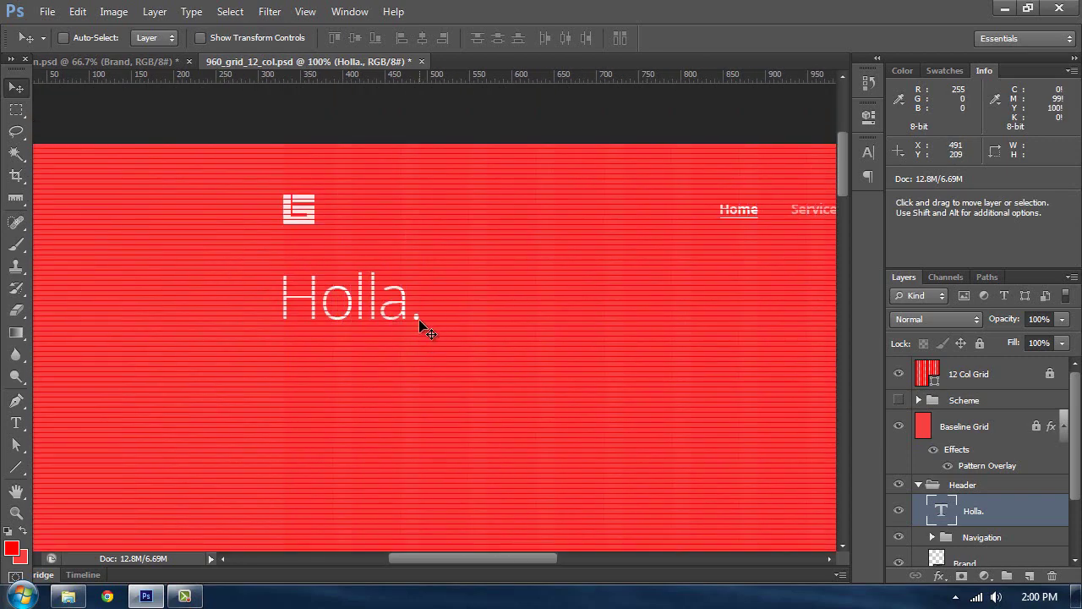
pyautogui.scroll(-1, 446, 262)
pyautogui.hotkey('ctrl', ';')
pyautogui.hotkey('ctrl', '+')
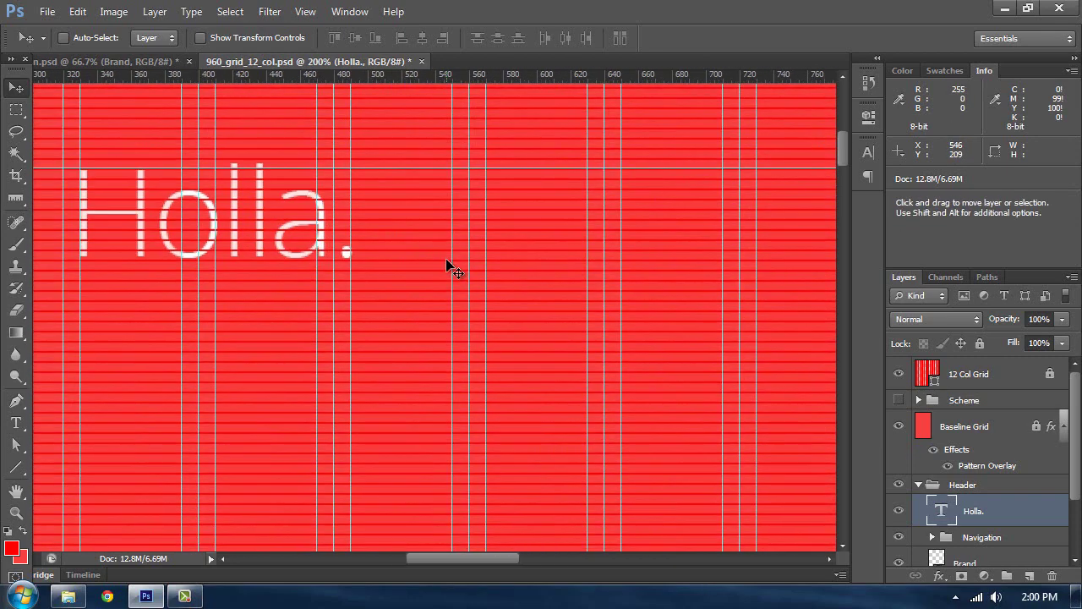
pyautogui.click(15, 198)
pyautogui.moveTo(406, 169); pyautogui.dragTo(421, 274)
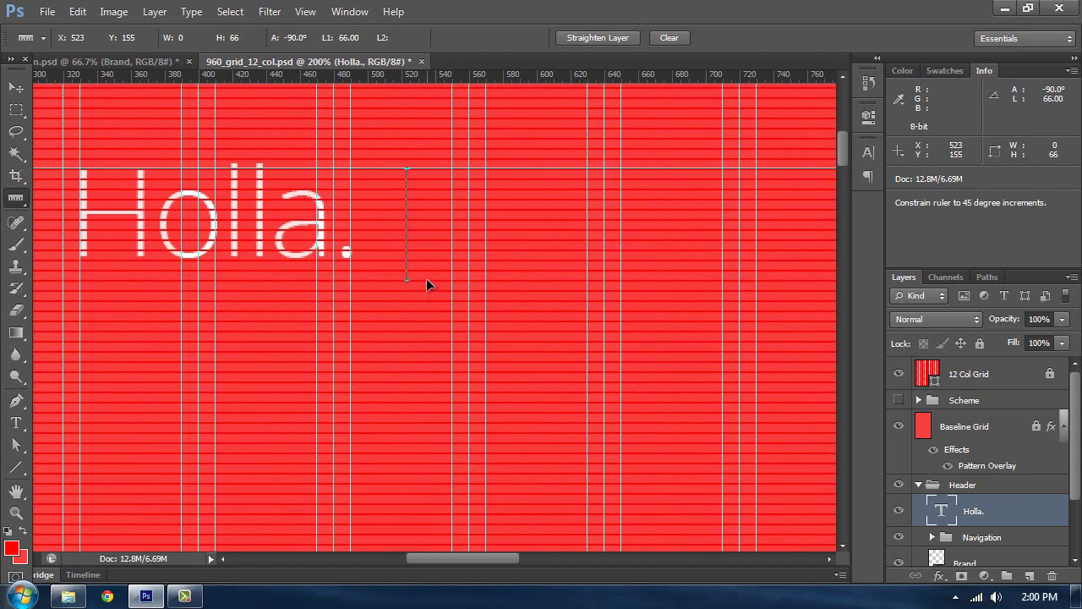
pyautogui.moveTo(425, 268); pyautogui.dragTo(425, 268)
pyautogui.moveTo(420, 76); pyautogui.dragTo(442, 269)
# - Move the Holla. heading straight down so its top meets the new guide, and nudge its baseline onto a grid line
pyautogui.press('t')
pyautogui.press('v')
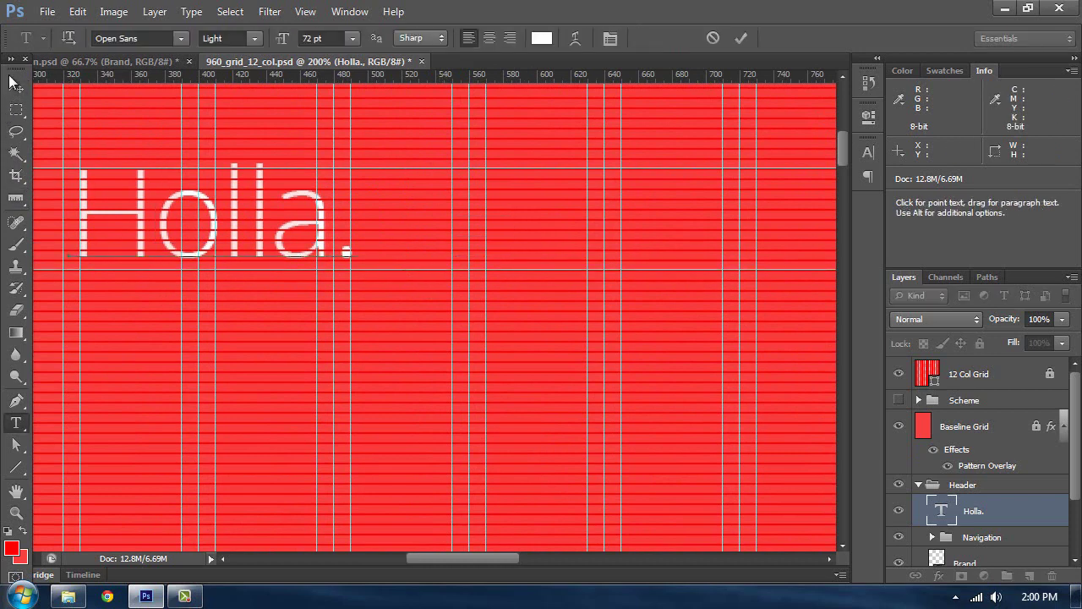
pyautogui.moveTo(144, 283); pyautogui.dragTo(156, 354)
pyautogui.hotkey('ctrl', ';')
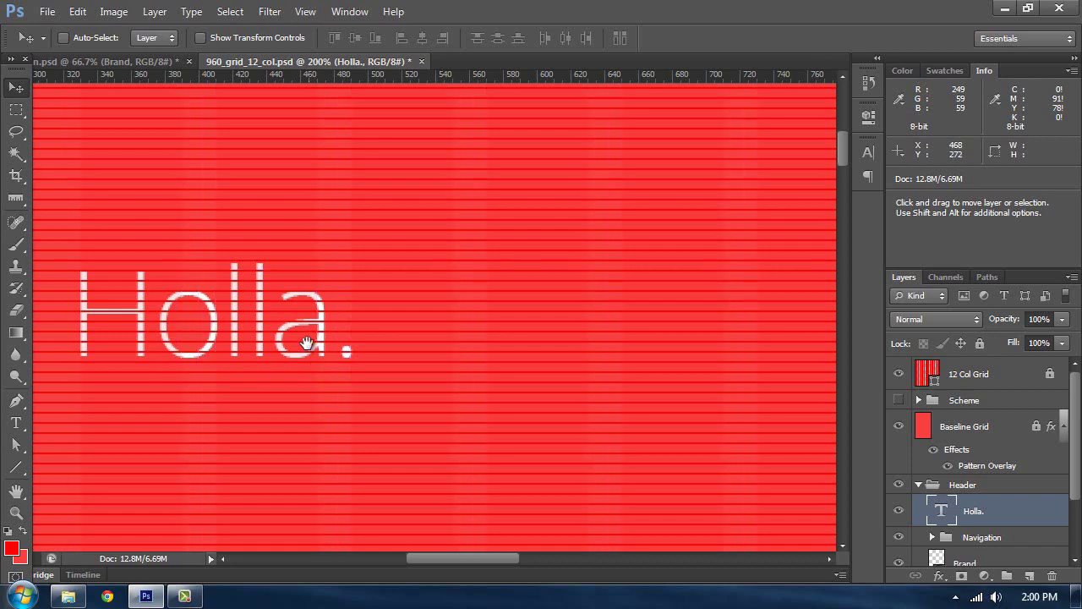
pyautogui.moveTo(305, 340); pyautogui.dragTo(349, 308)
pyautogui.press('Down')
pyautogui.press('Down')
pyautogui.press('Down')
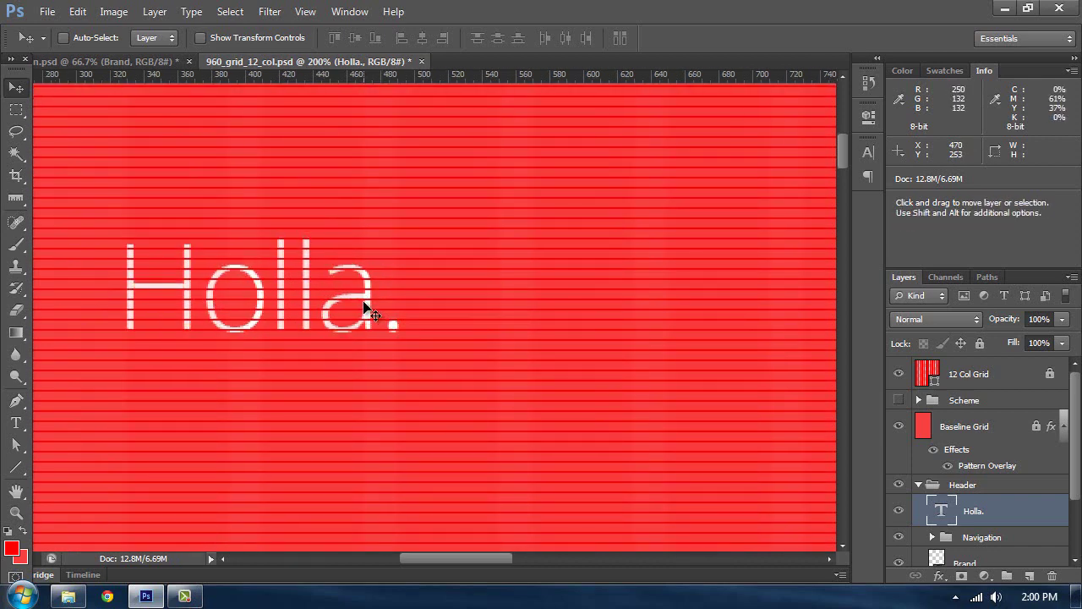
pyautogui.press('Up')
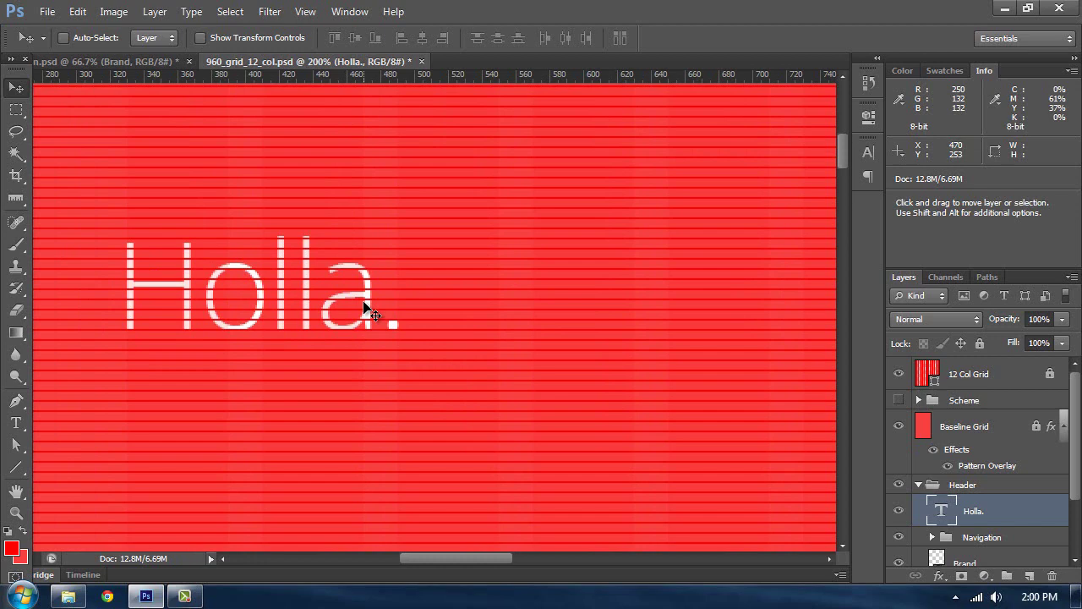
# - Check the Holla. heading against the guides, hide them, and compare the layout with the finished design document
pyautogui.hotkey('ctrl', ';')
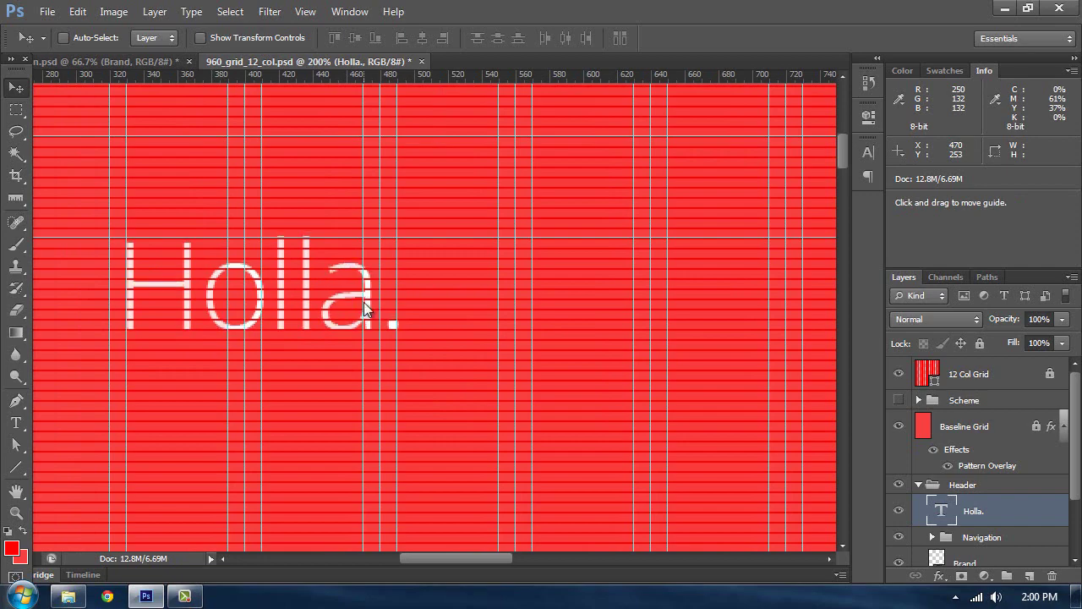
pyautogui.hotkey('ctrl', ';')
pyautogui.hotkey('ctrl', '-')
pyautogui.hotkey('ctrl', '-')
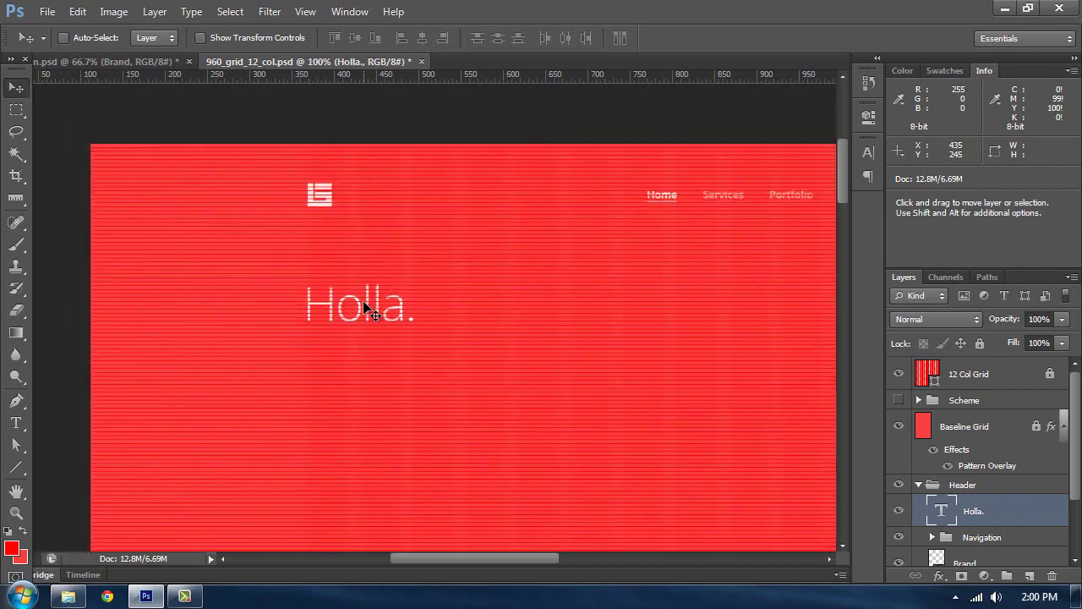
pyautogui.click(130, 65)
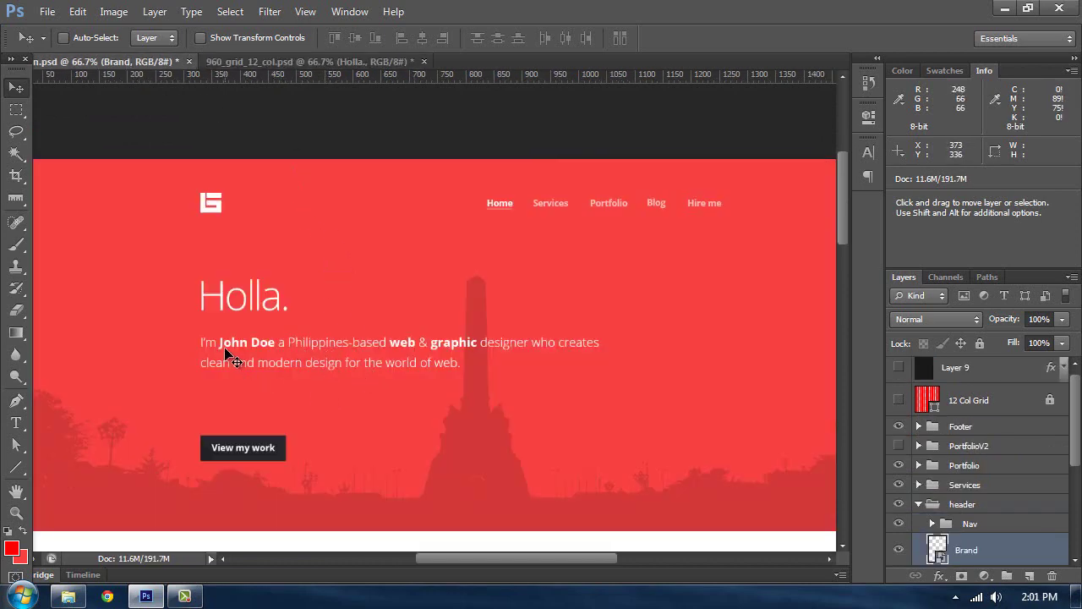
# - Copy the full intro paragraph text from the finished design document and return to the 960_grid_12_col.psd document
pyautogui.scroll(-1, 235, 359)
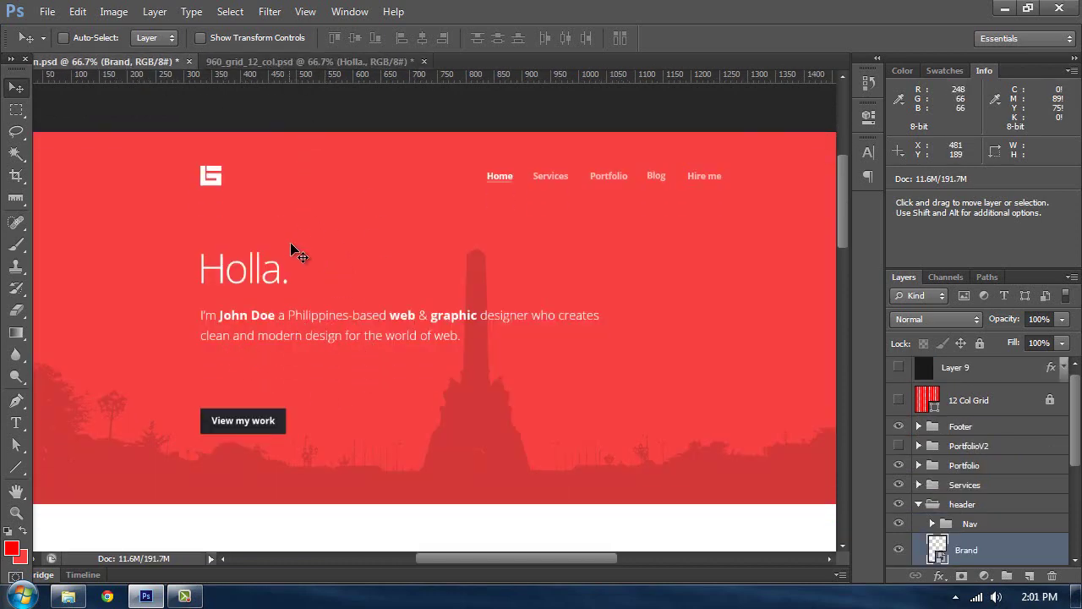
pyautogui.click(250, 63)
pyautogui.press('t')
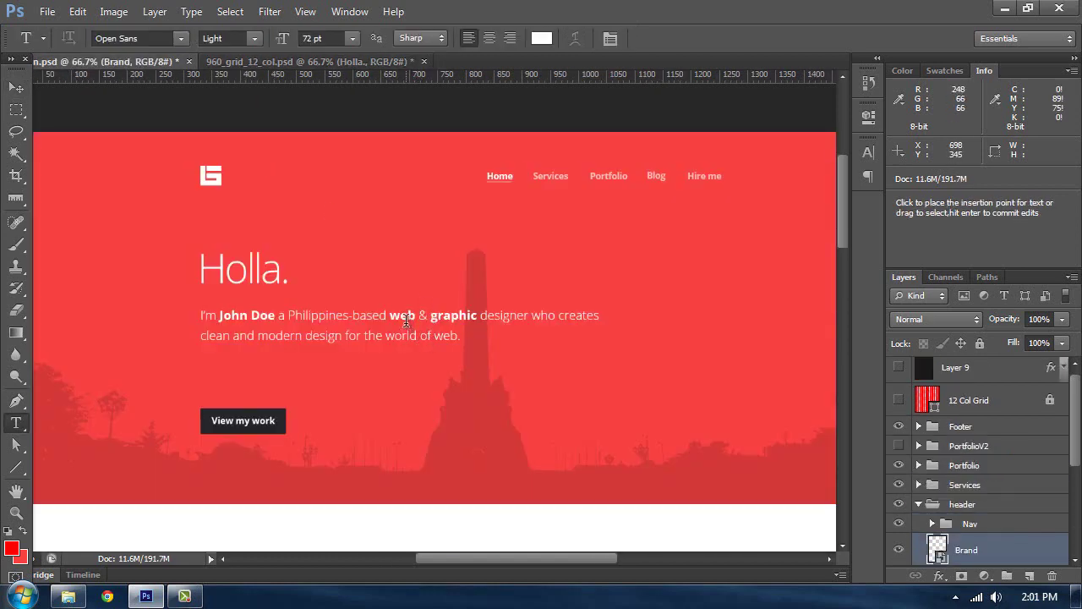
pyautogui.click(403, 315)
pyautogui.hotkey('ctrl', 'a')
pyautogui.hotkey('ctrl', 'c')
pyautogui.click(510, 64)
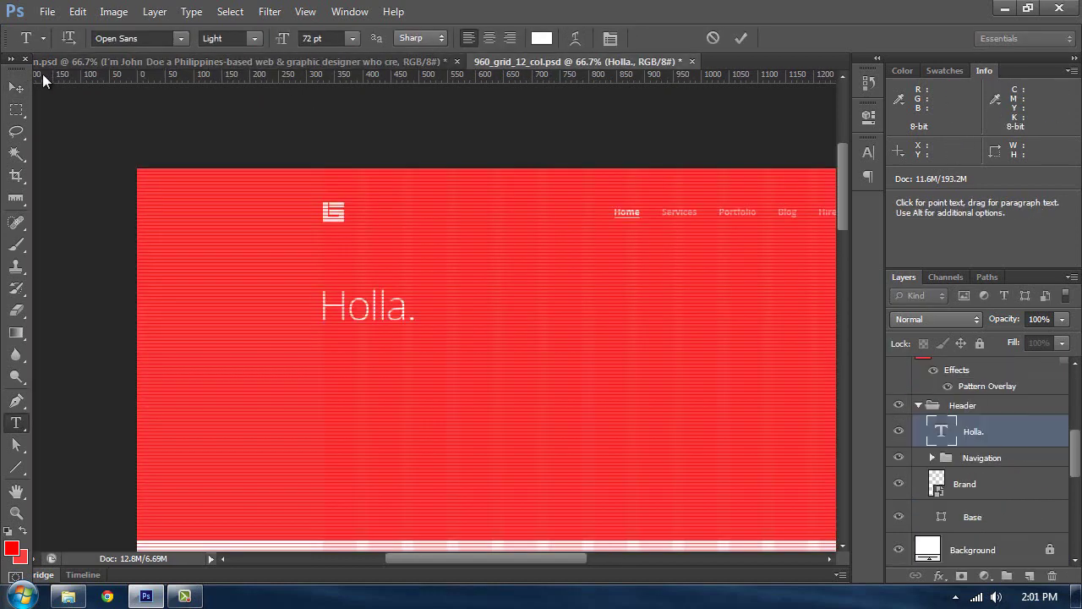
# - Draw a paragraph text box about 539 x 182 px under the Holla. heading from the first column's left guide and paste the intro text
pyautogui.press('v')
pyautogui.scroll(-2, 318, 347)
pyautogui.hotkey('ctrl', ';')
pyautogui.hotkey('ctrl', '+')
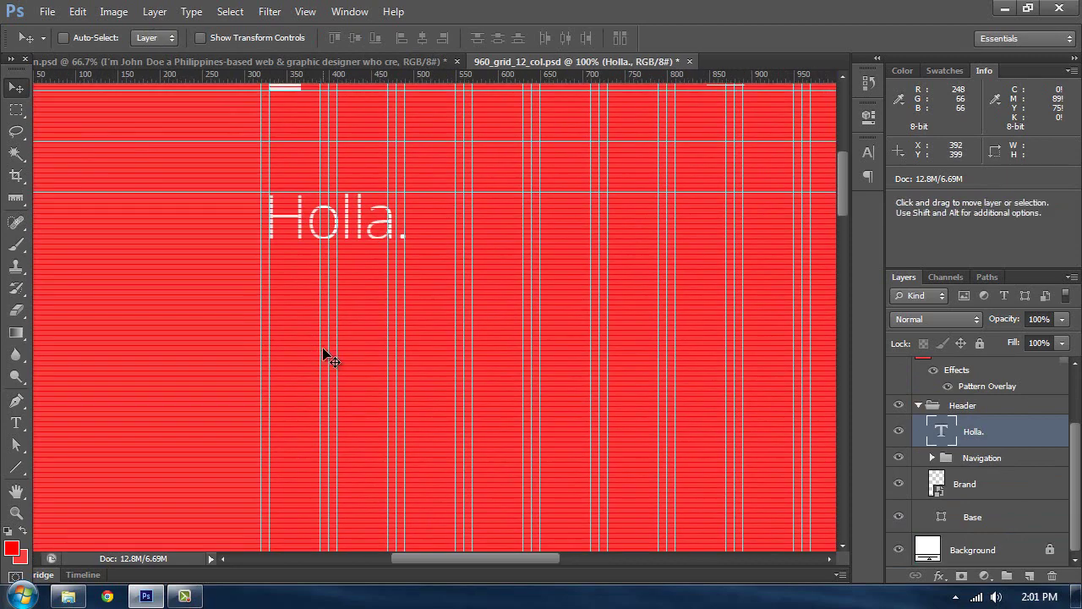
pyautogui.press('t')
pyautogui.hotkey('ctrl', '-')
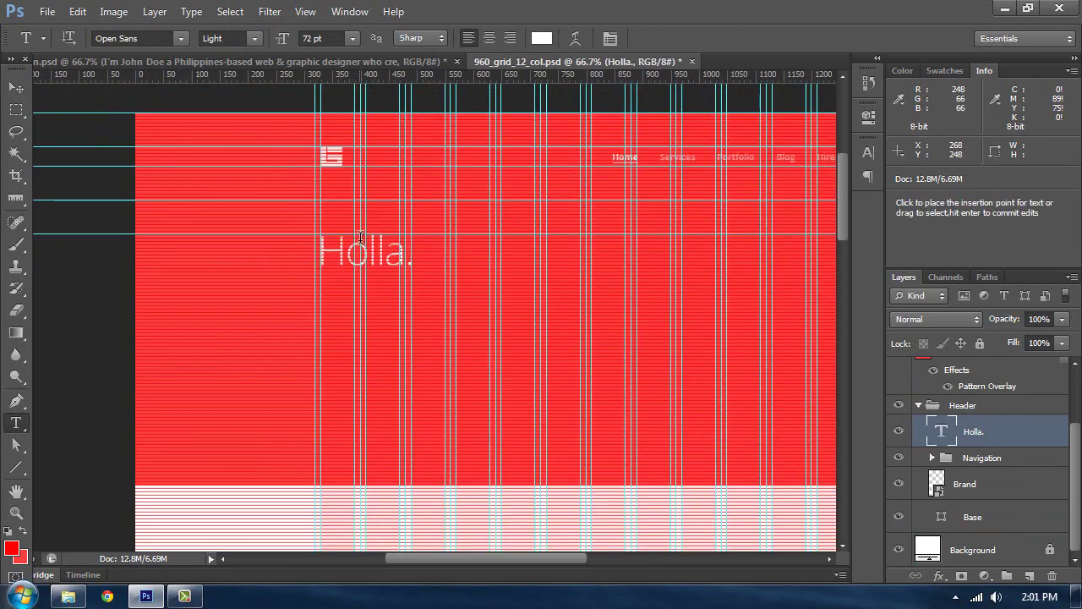
pyautogui.moveTo(318, 286); pyautogui.dragTo(583, 368)
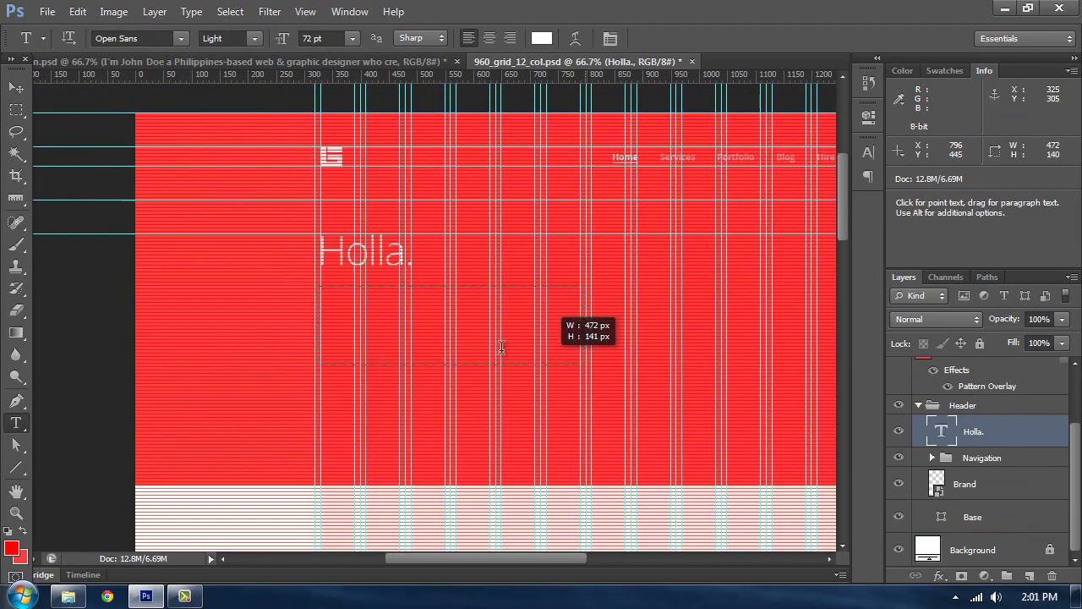
pyautogui.press('Escape')
pyautogui.moveTo(321, 286); pyautogui.dragTo(546, 389)
pyautogui.hotkey('ctrl', 'v')
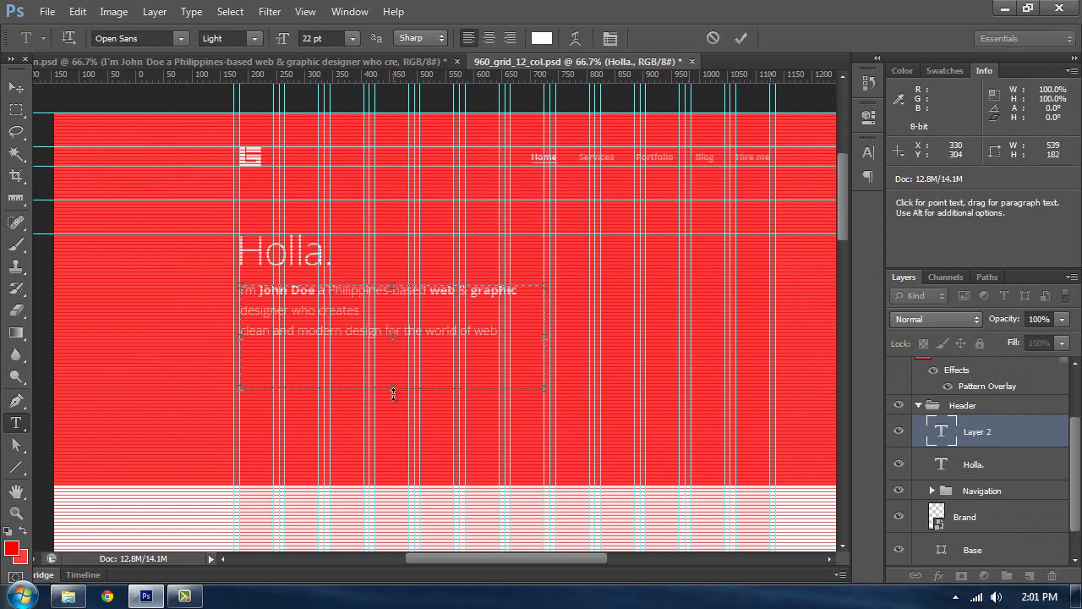
# - Widen the intro text box to about 779 x 188 px and commit the text
pyautogui.moveTo(546, 392); pyautogui.dragTo(660, 395)
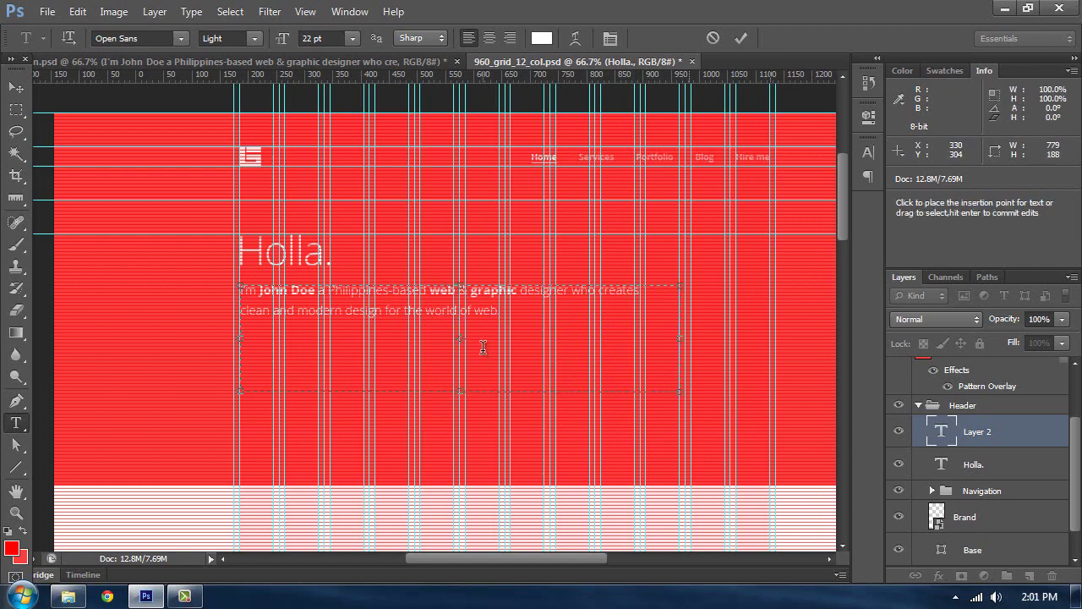
pyautogui.click(15, 87)
pyautogui.hotkey('ctrl', ';')
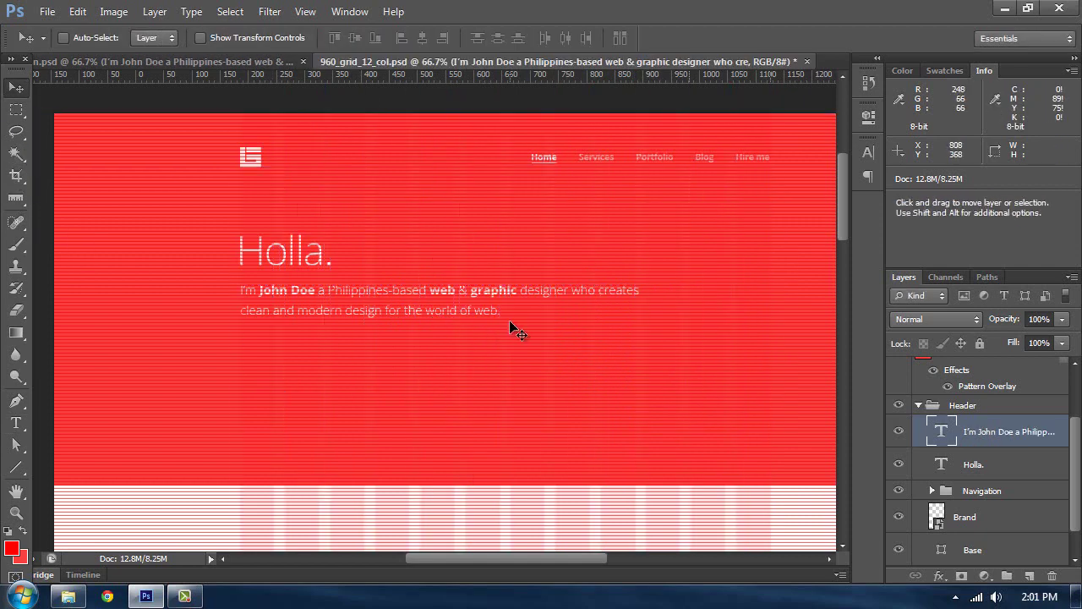
# - Move the intro paragraph straight up, then nudge it down 30 px so its text baselines sit on grid lines
pyautogui.hotkey('ctrl', ';')
pyautogui.hotkey('ctrl', '+')
pyautogui.hotkey('ctrl', '+')
pyautogui.hotkey('ctrl', '+')
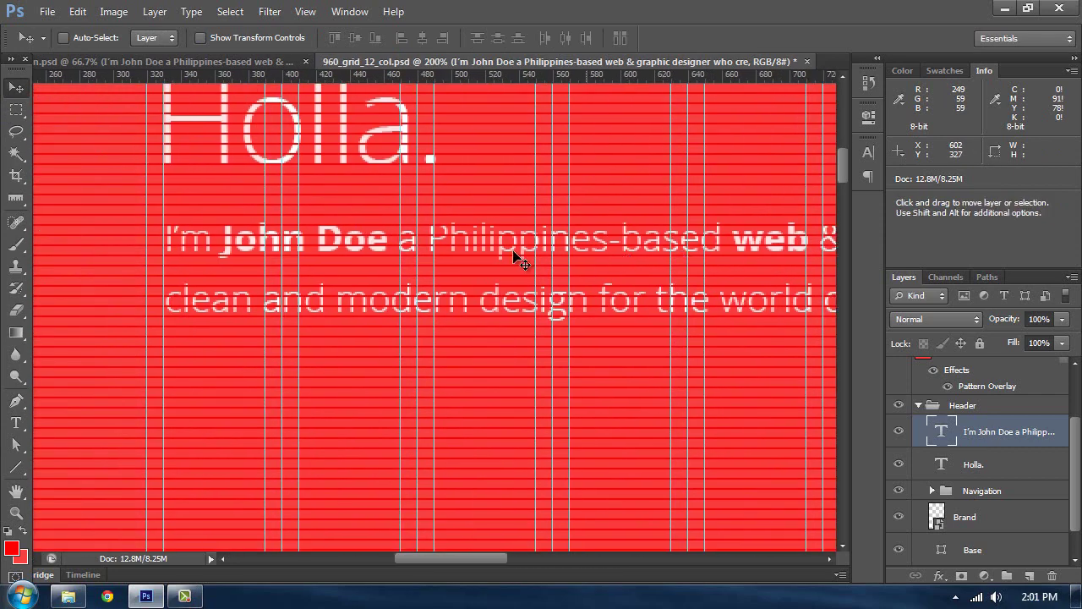
pyautogui.press('t')
pyautogui.click(388, 241)
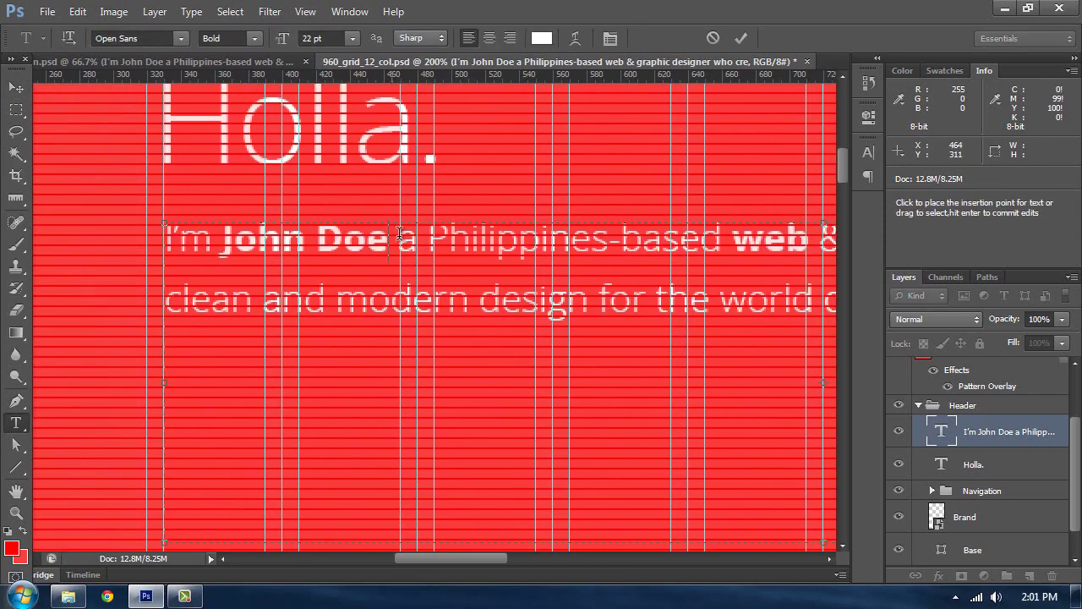
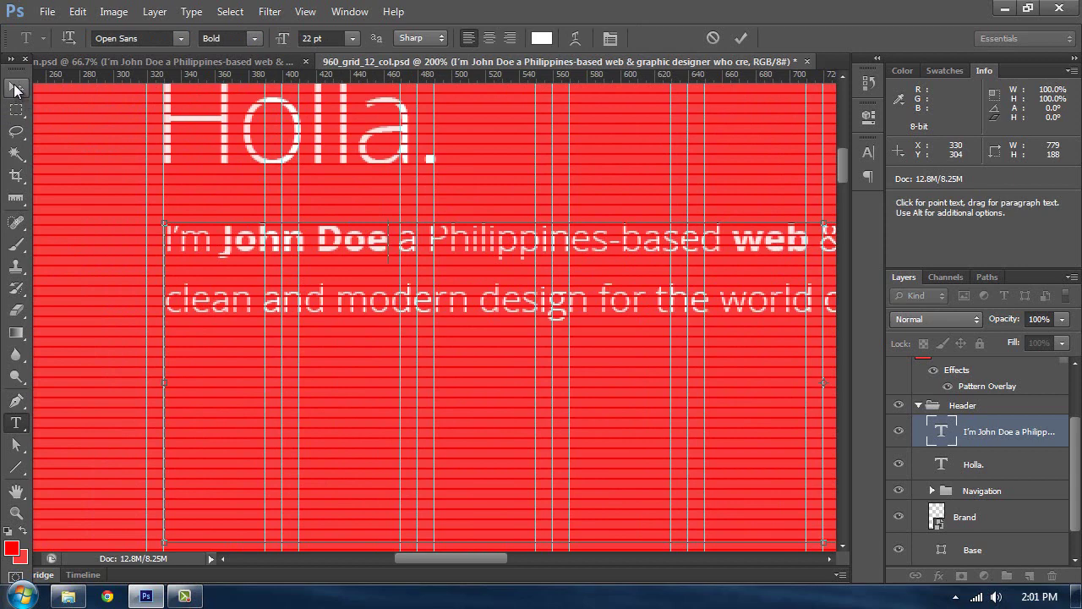
pyautogui.click(15, 88)
pyautogui.moveTo(239, 269); pyautogui.dragTo(241, 214)
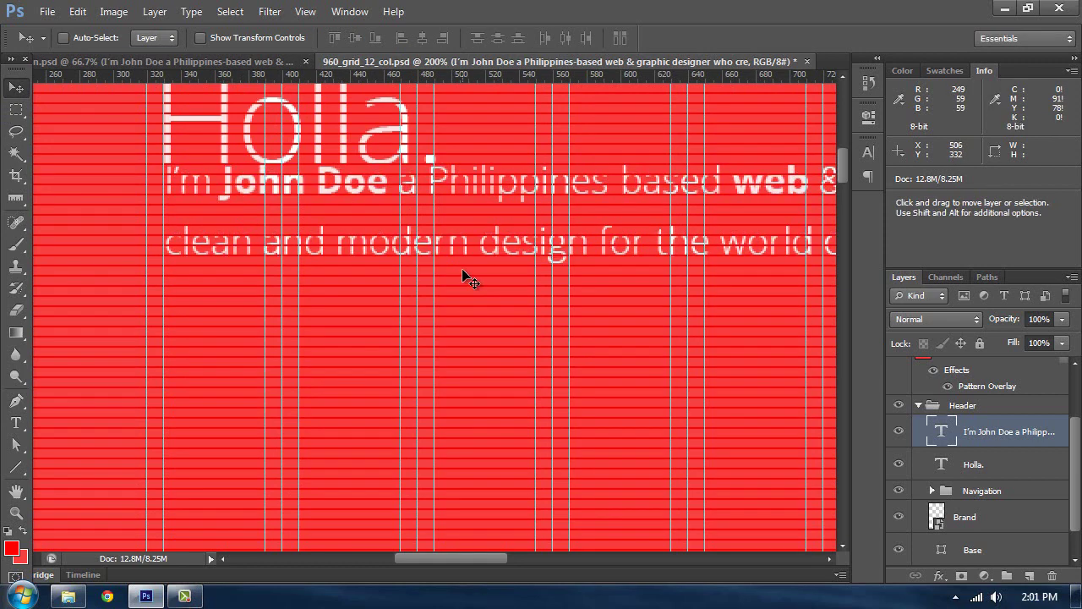
pyautogui.hotkey('shift', 'Down')
pyautogui.hotkey('shift', 'Down')
pyautogui.hotkey('shift', 'Down')
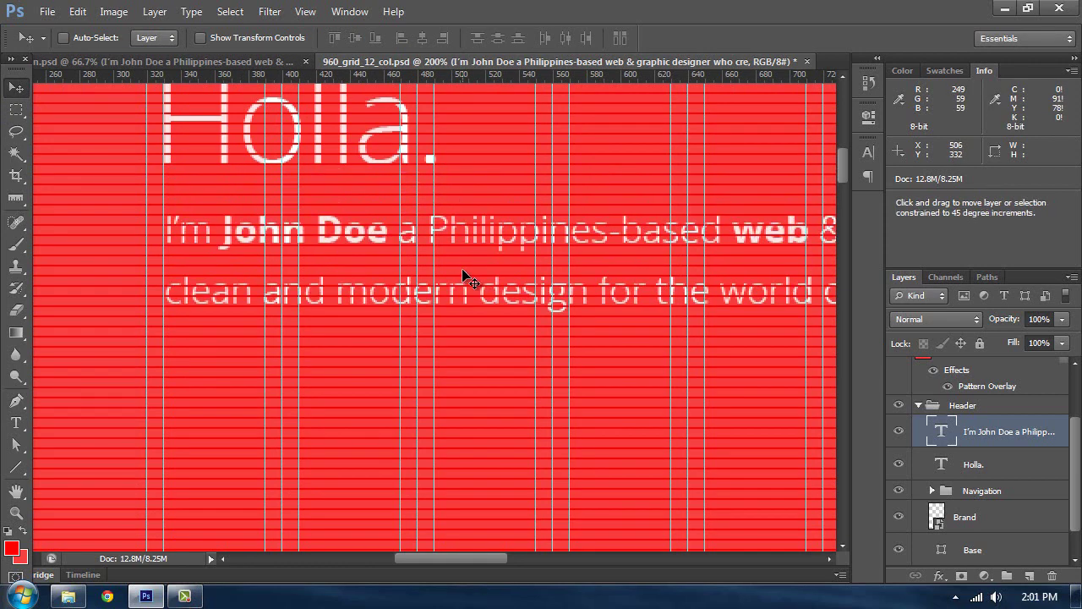
# - Try nudging the intro paragraph 30 px up, closer to the Holla. heading
pyautogui.hotkey('ctrl', '-')
pyautogui.hotkey('ctrl', '-')
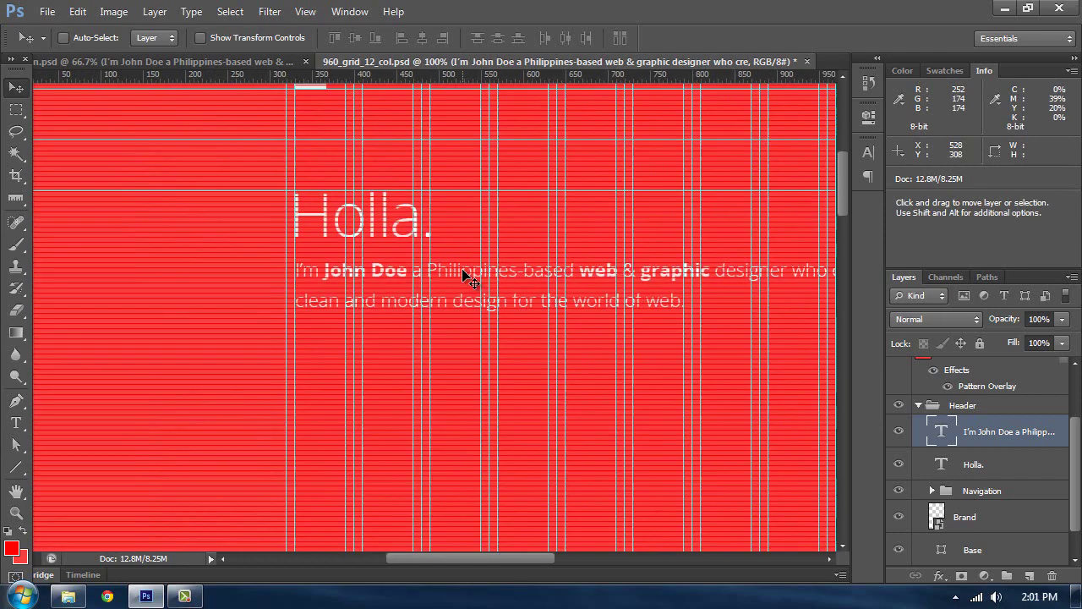
pyautogui.hotkey('ctrl', '+')
pyautogui.hotkey('ctrl', '+')
pyautogui.hotkey('ctrl', '+')
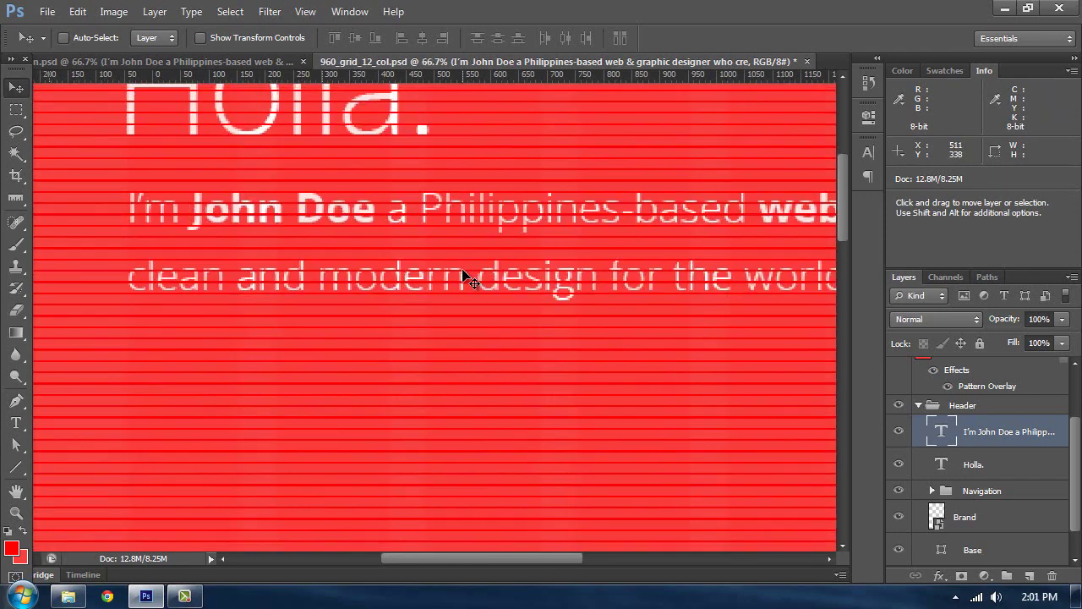
pyautogui.moveTo(232, 203); pyautogui.dragTo(424, 278)
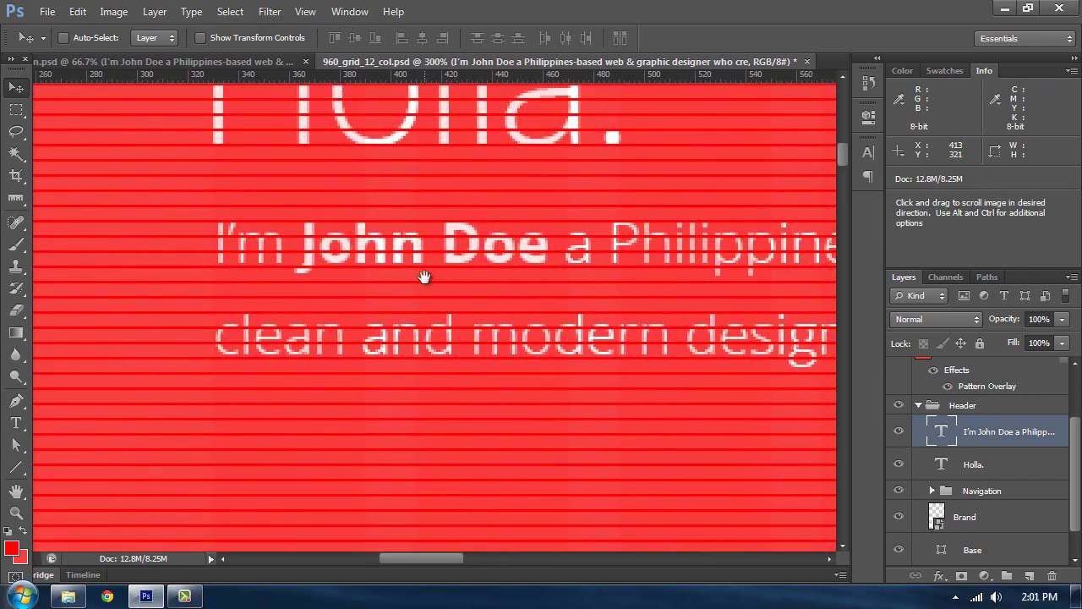
pyautogui.press('shift')
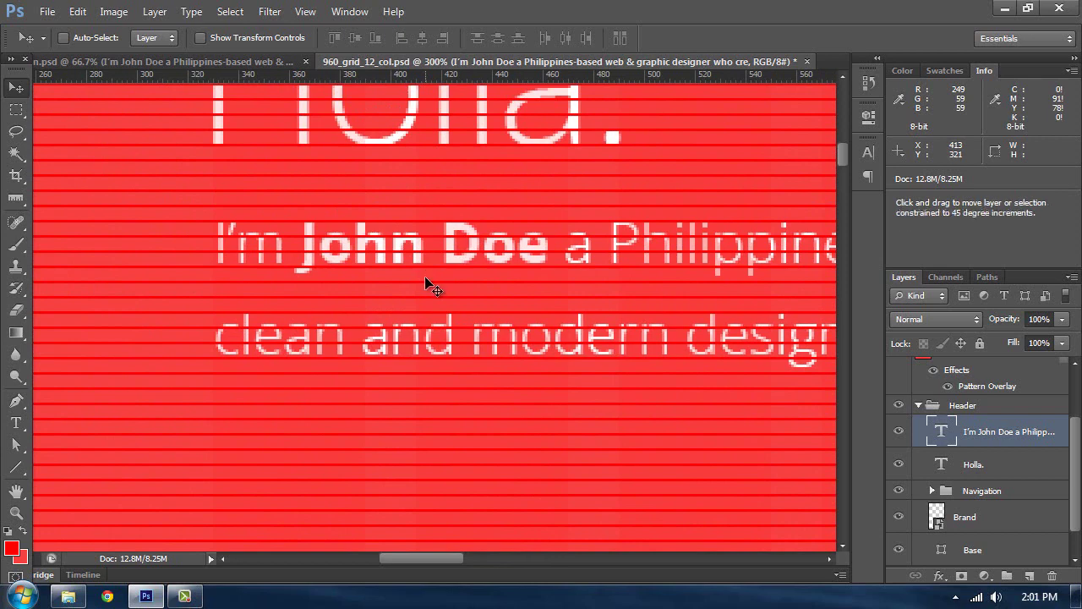
pyautogui.hotkey('shift', 'Up')
pyautogui.hotkey('shift', 'Up')
pyautogui.hotkey('shift', 'Up')
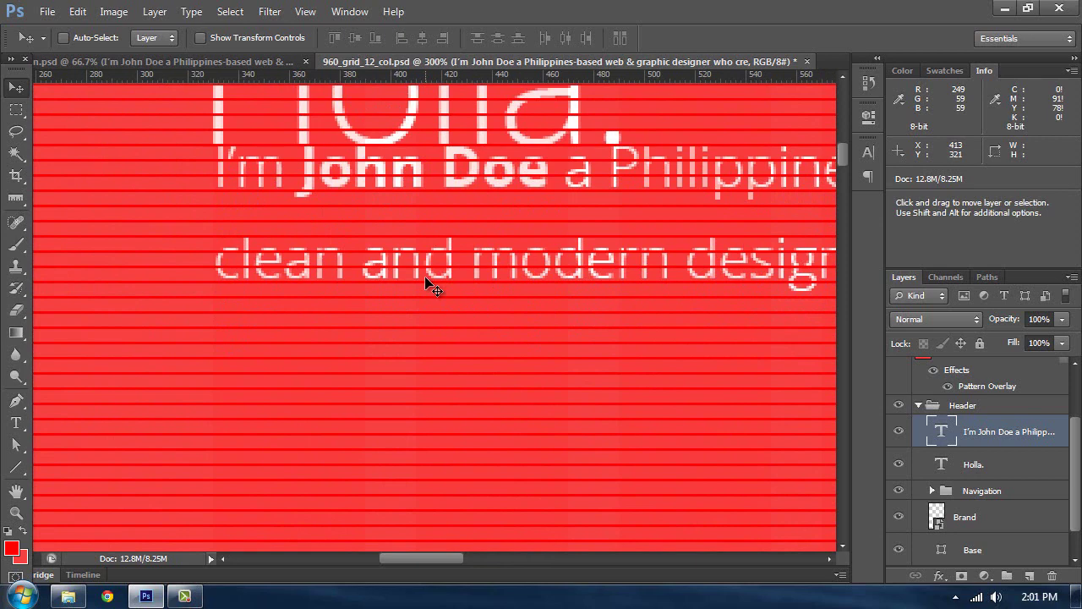
pyautogui.press('shift')
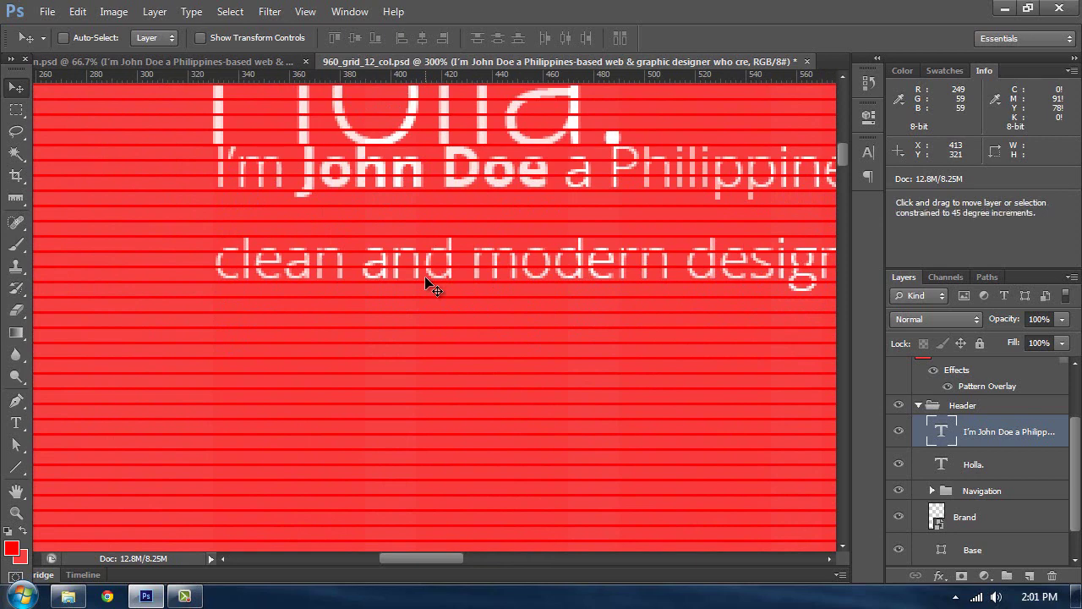
# - Show the guides and nudge the intro paragraph 1 px left onto the first column's left guide
pyautogui.hotkey('ctrl', ';')
pyautogui.press('Left')
pyautogui.press('Left')
pyautogui.press('Left')
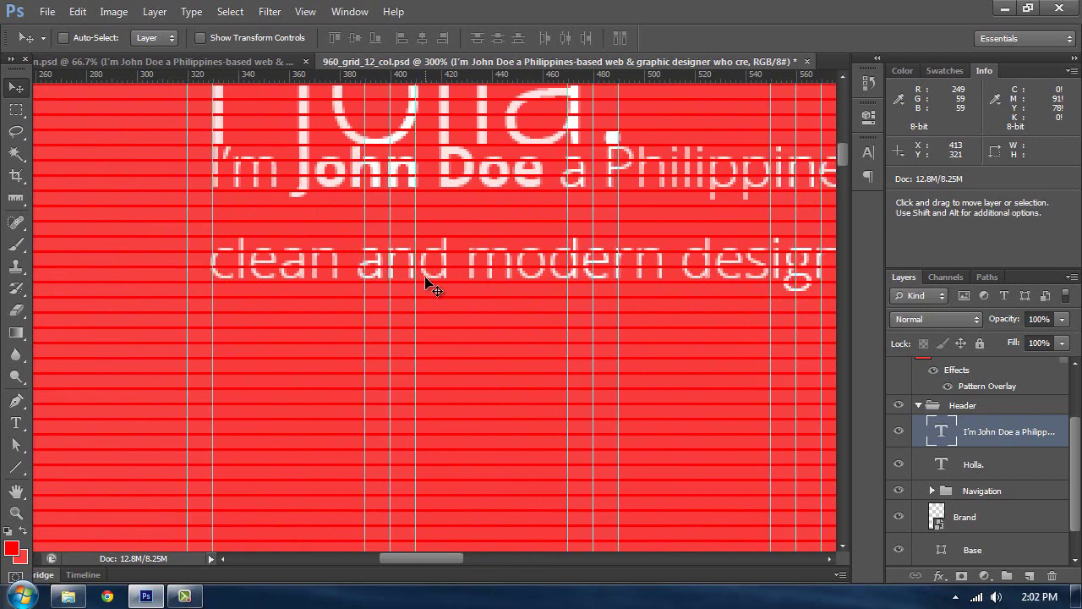
pyautogui.press('Right')
pyautogui.press('Right')
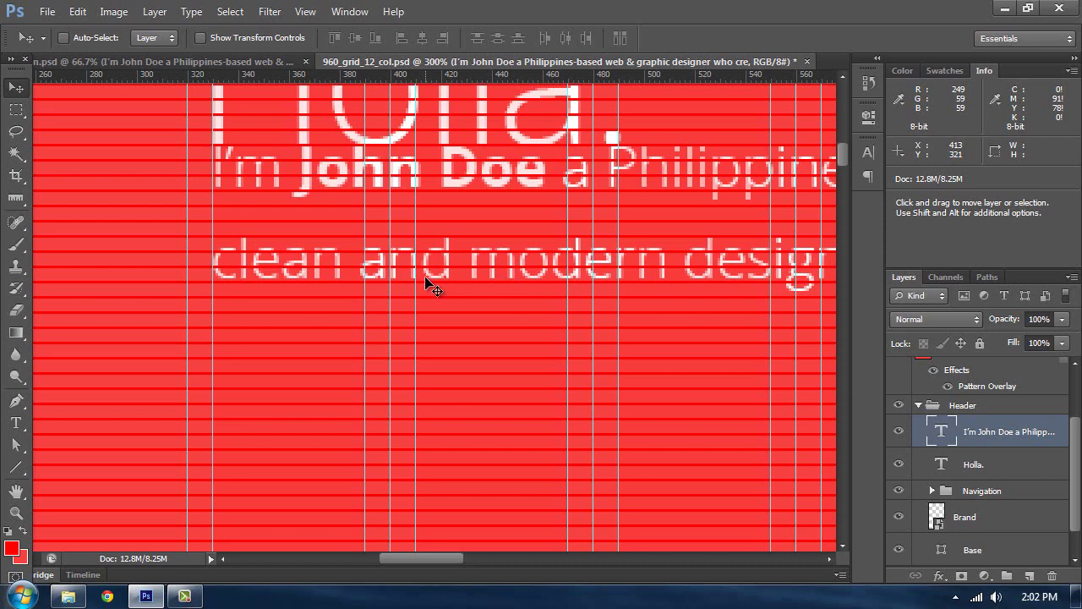
# - Check the intro text box's edge against the column guide and nudge the paragraph 30 px back down
pyautogui.press('t')
pyautogui.click(424, 279)
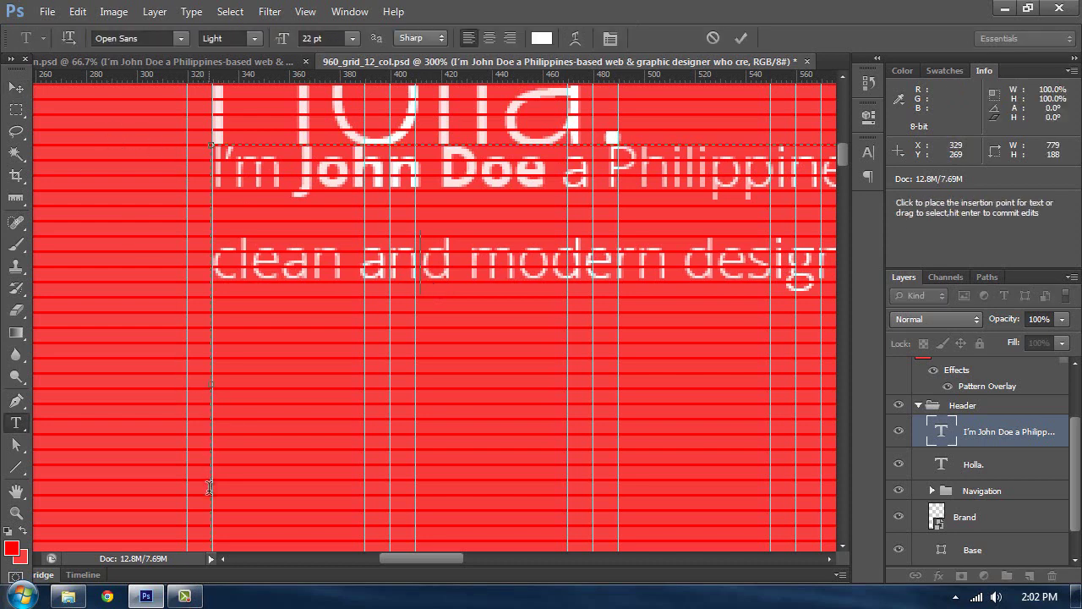
pyautogui.click(25, 93)
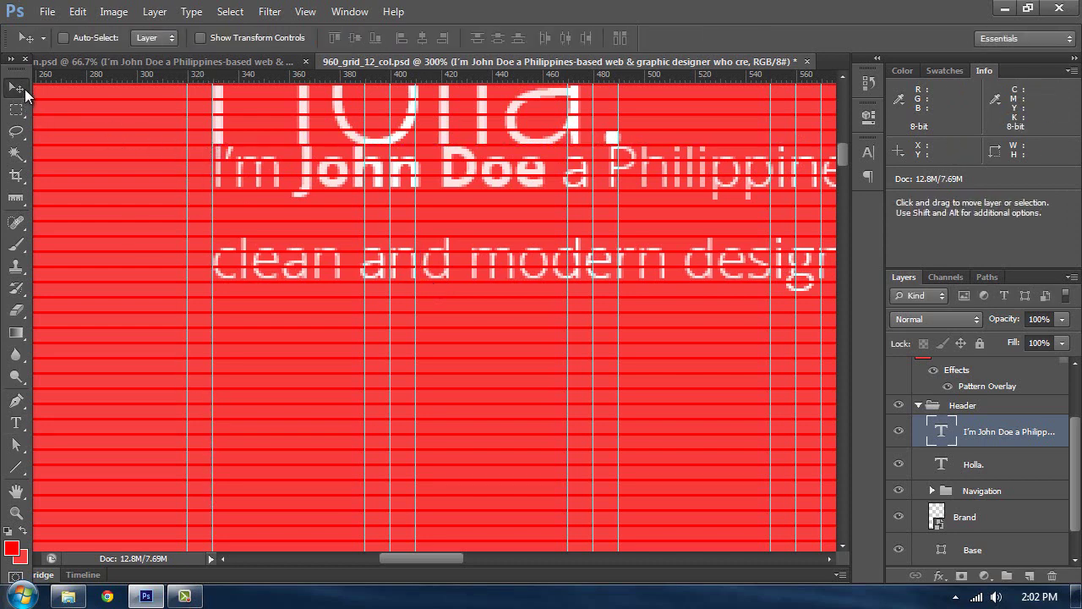
pyautogui.press('shift')
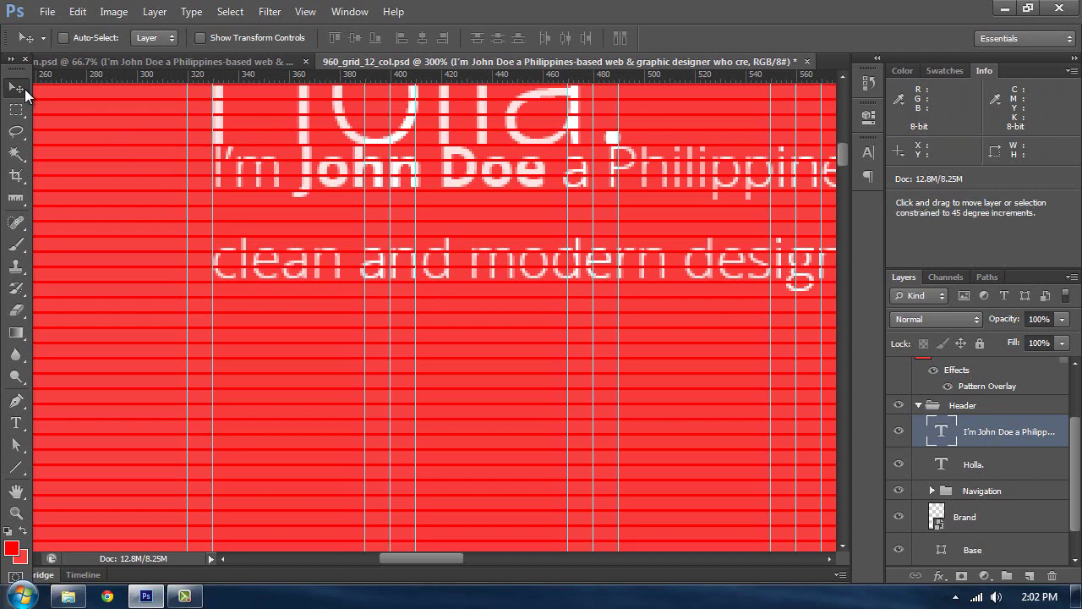
pyautogui.hotkey('shift', 'Down')
pyautogui.hotkey('shift', 'Down')
pyautogui.hotkey('shift', 'Down')
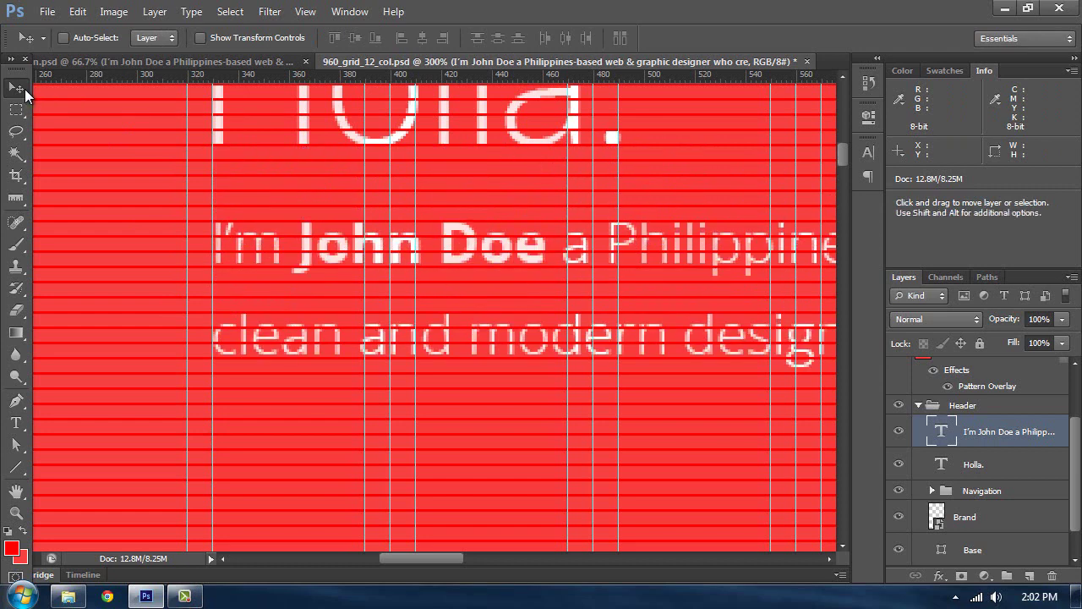
# - Inspect the intro paragraph's font size and leading in its character settings against the baseline grid
pyautogui.press('space')
pyautogui.moveTo(479, 298); pyautogui.dragTo(476, 295)
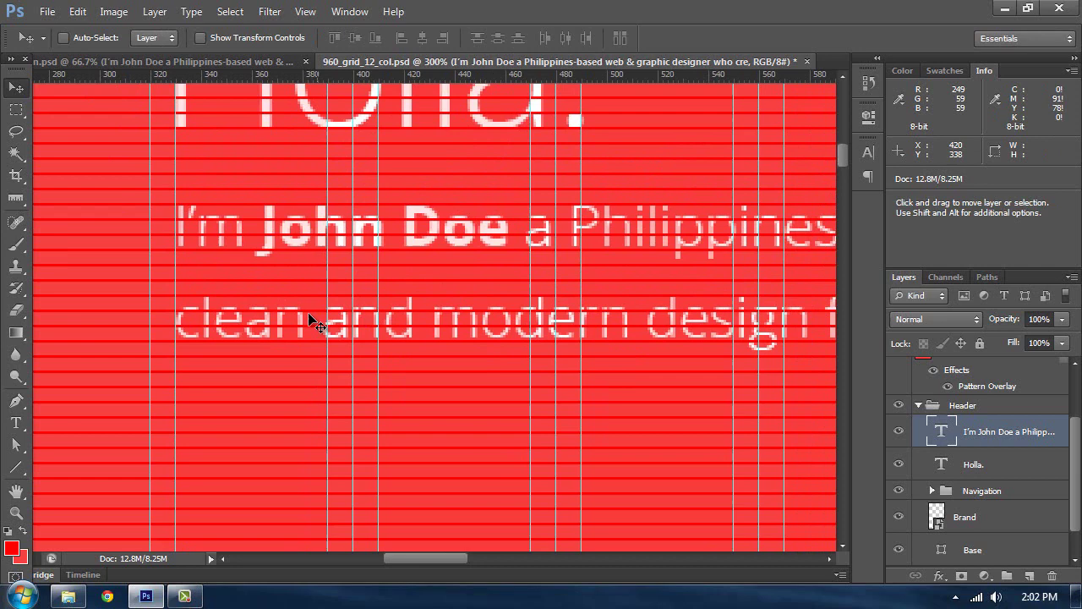
pyautogui.press('t')
pyautogui.click(401, 314)
pyautogui.hotkey('ctrl', 'a')
pyautogui.click(868, 175)
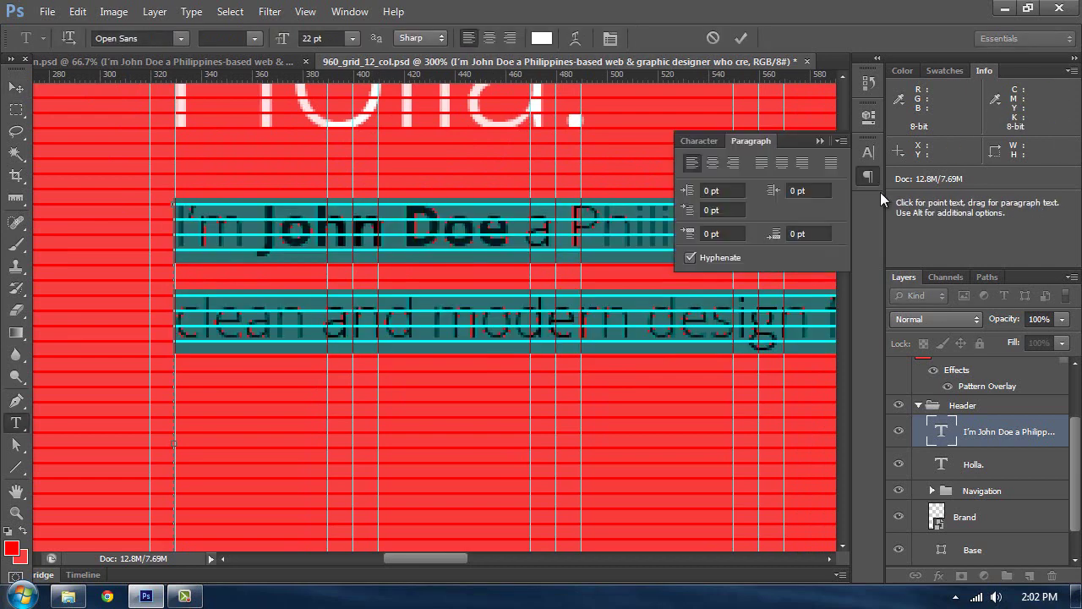
pyautogui.click(871, 151)
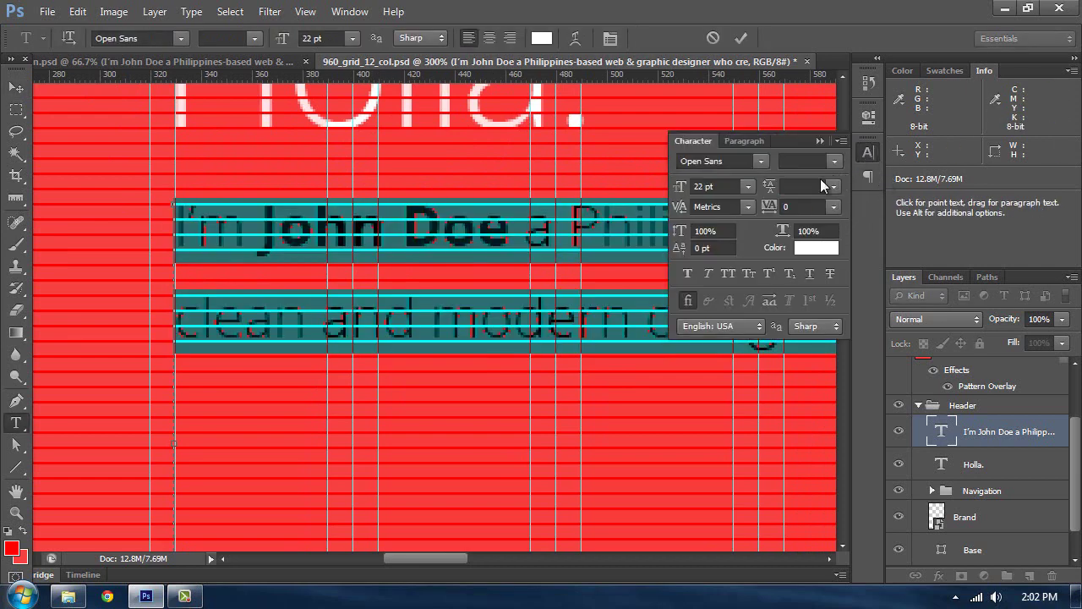
pyautogui.click(818, 142)
pyautogui.click(200, 290)
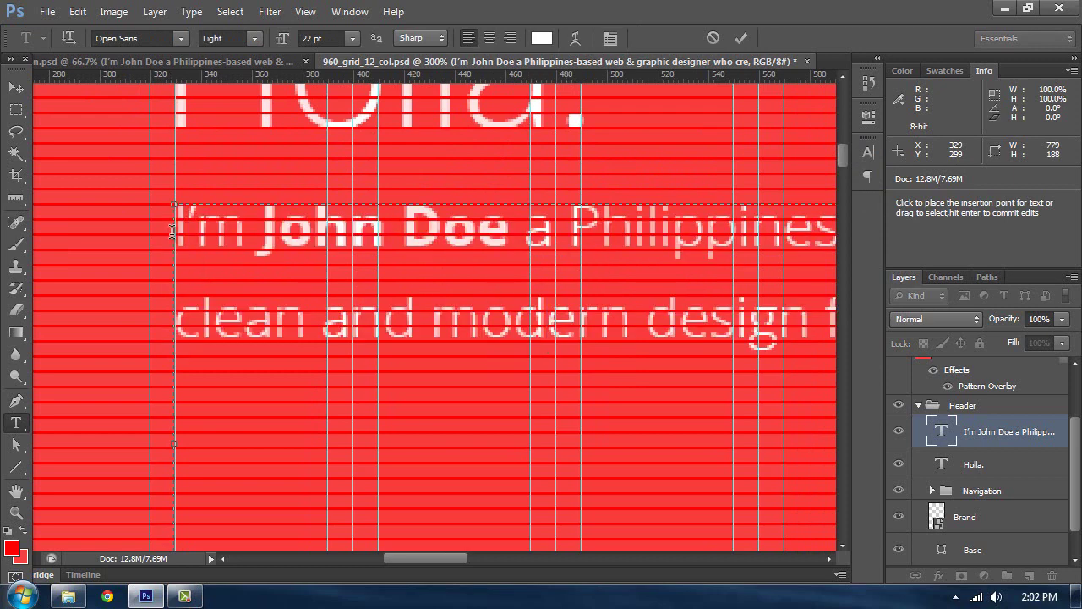
pyautogui.click(873, 152)
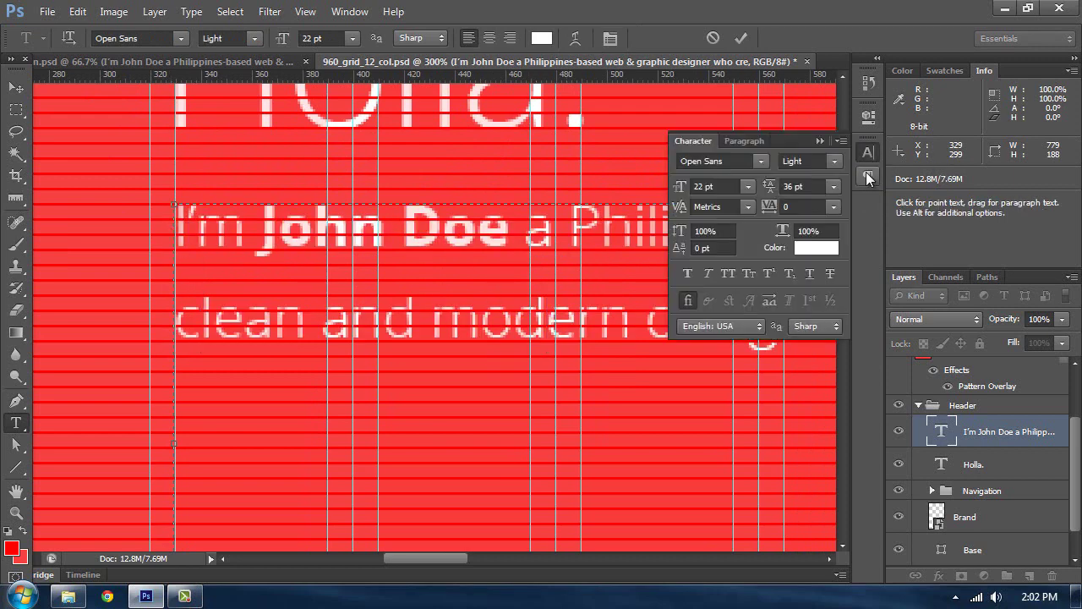
pyautogui.click(790, 188)
pyautogui.click(820, 141)
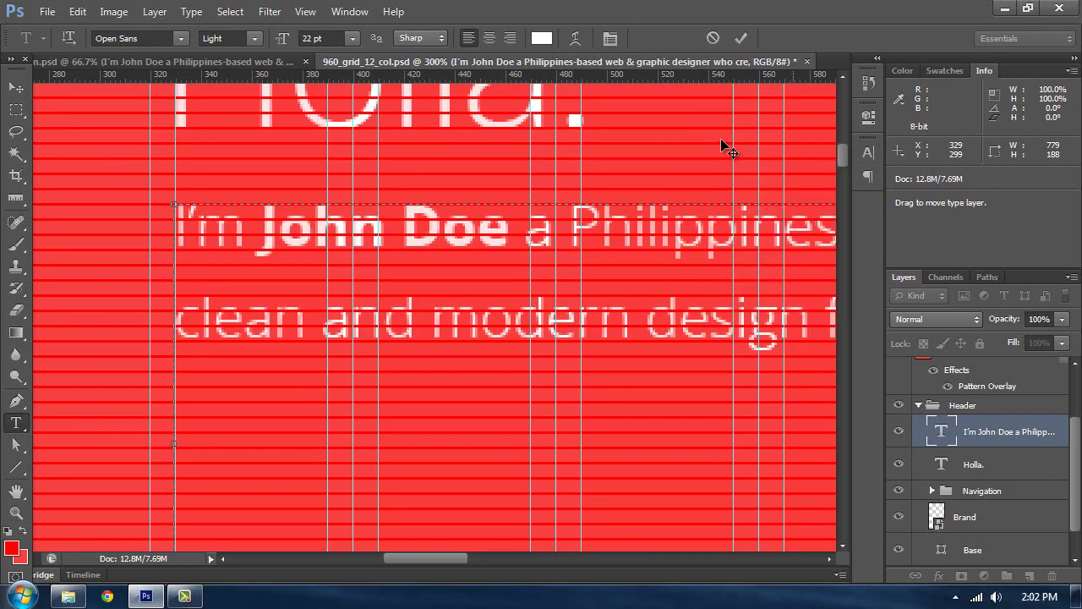
# - Hide the guides, review the header's heading and intro paragraph, and compare them with the finished design document
pyautogui.click(16, 88)
pyautogui.press('space')
pyautogui.moveTo(535, 305); pyautogui.dragTo(513, 264)
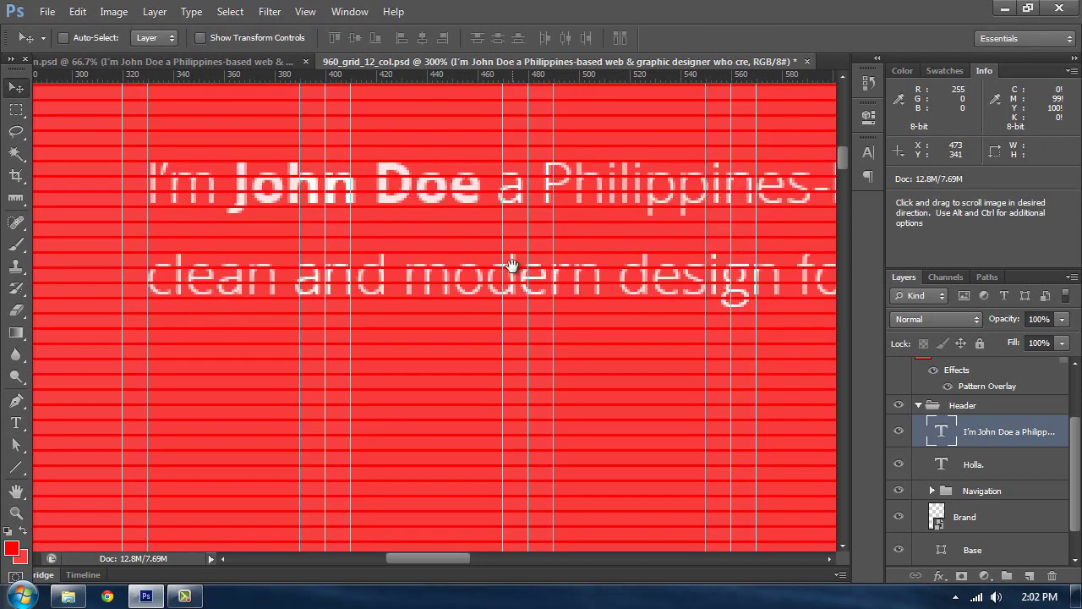
pyautogui.hotkey('ctrl', ';')
pyautogui.hotkey('ctrl', '-')
pyautogui.hotkey('ctrl', '-')
pyautogui.scroll(-1, 512, 269)
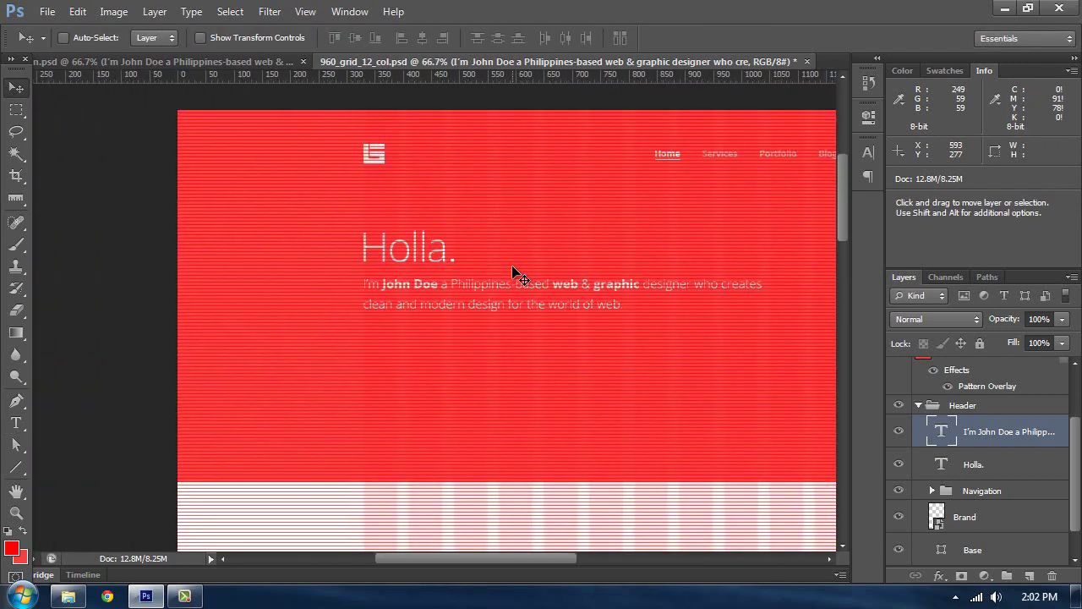
pyautogui.press('space')
pyautogui.moveTo(638, 345); pyautogui.dragTo(570, 302)
pyautogui.click(246, 61)
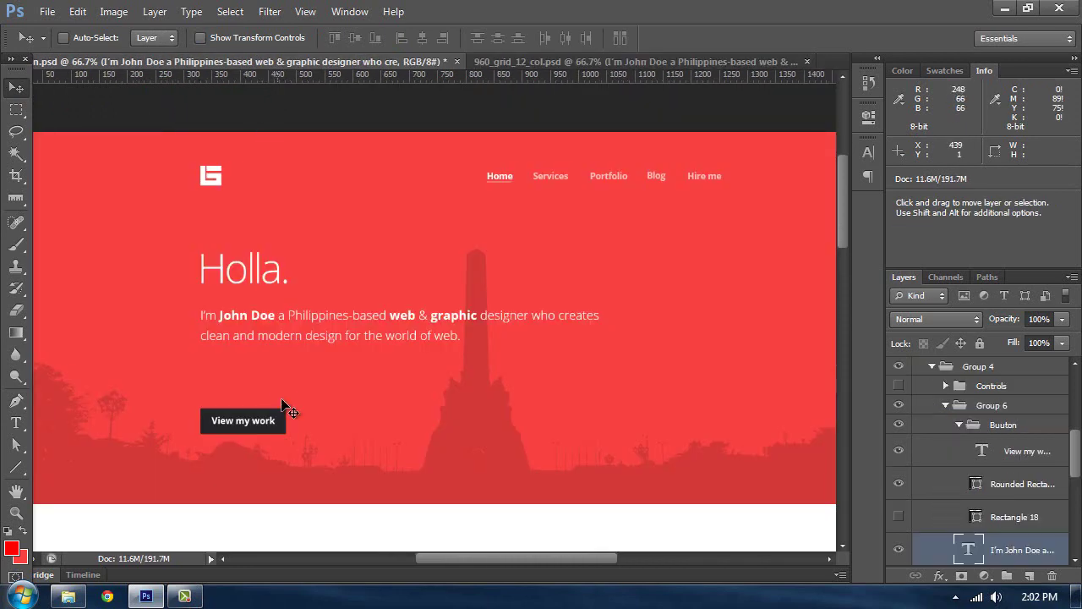
# - In the grid document, add a new layer above the intro paragraph and put it in a group named "Button"
pyautogui.click(499, 62)
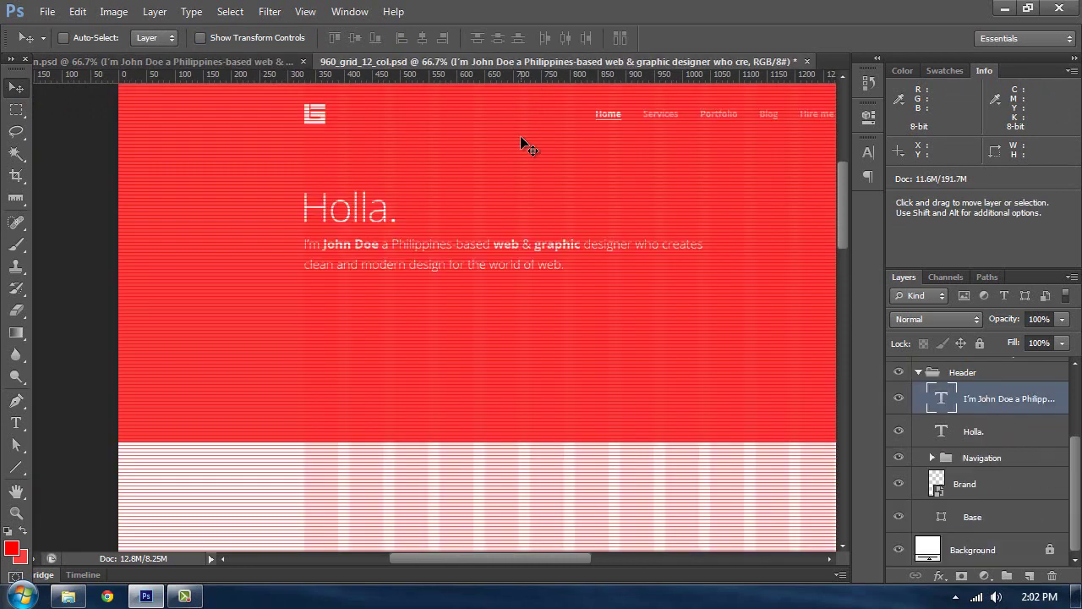
pyautogui.click(1029, 575)
pyautogui.hotkey('ctrl', 'g')
pyautogui.doubleClick(972, 391)
pyautogui.write('Button')
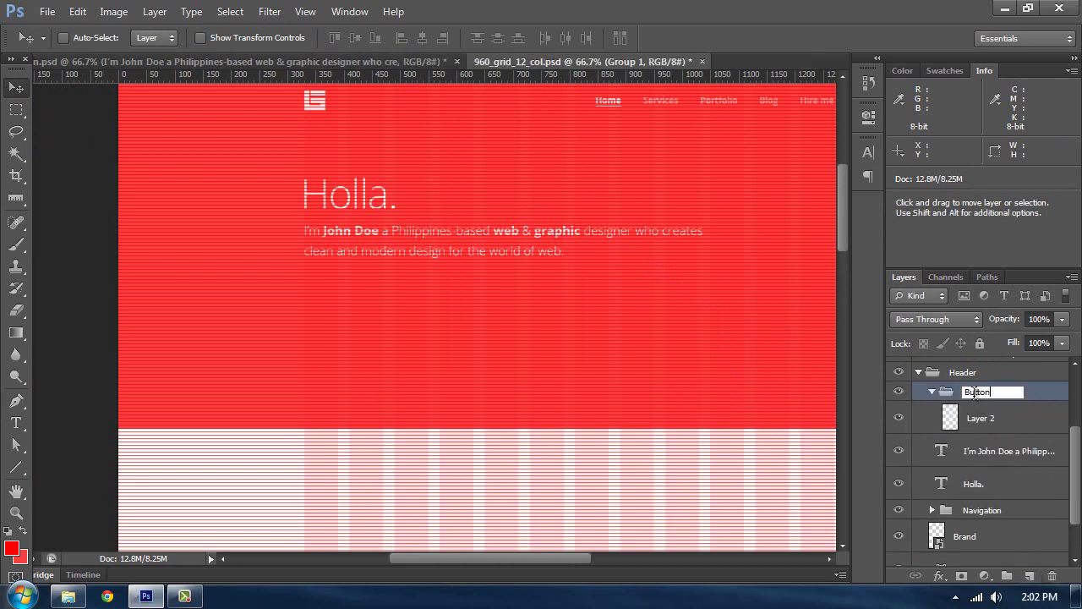
pyautogui.press('Return')
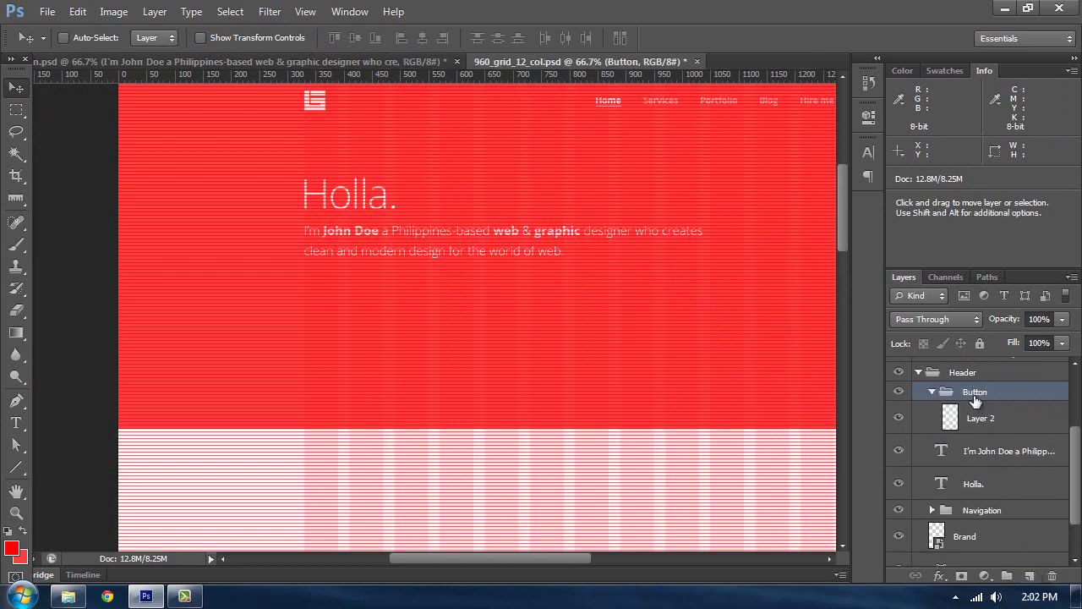
# - Start a point text below the intro paragraph using Open Sans Bold at 16 pt
pyautogui.click(1000, 419)
pyautogui.press('t')
pyautogui.click(359, 312)
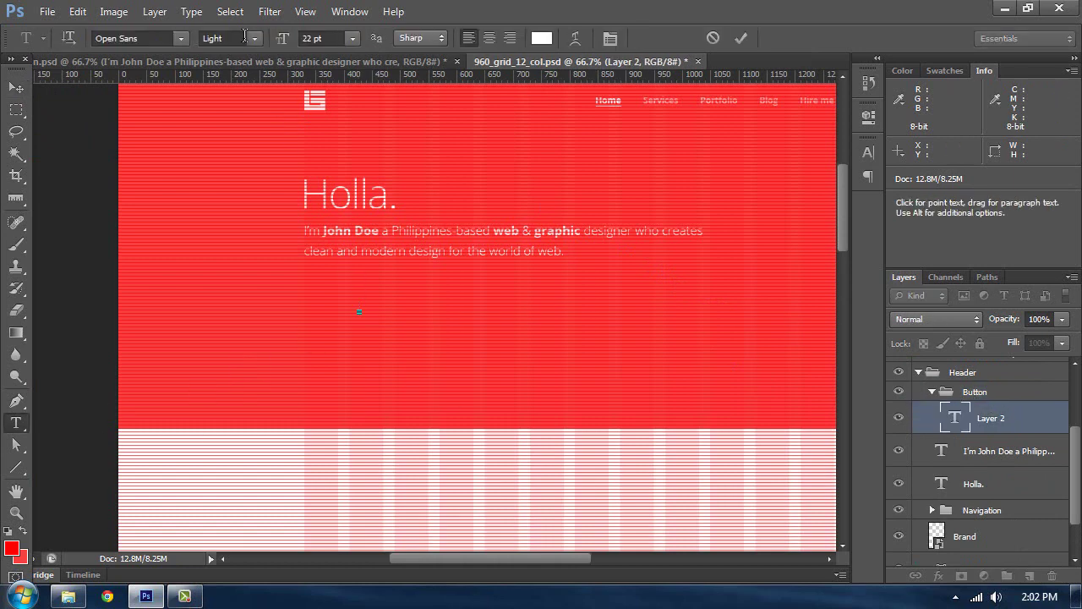
pyautogui.click(257, 42)
pyautogui.click(254, 136)
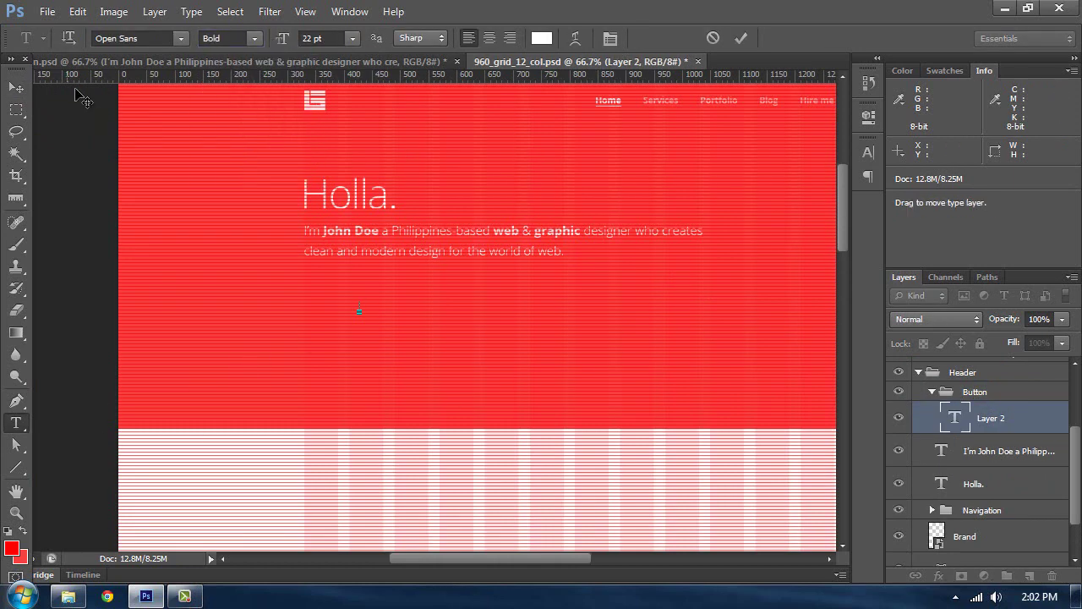
pyautogui.click(284, 39)
pyautogui.write('16')
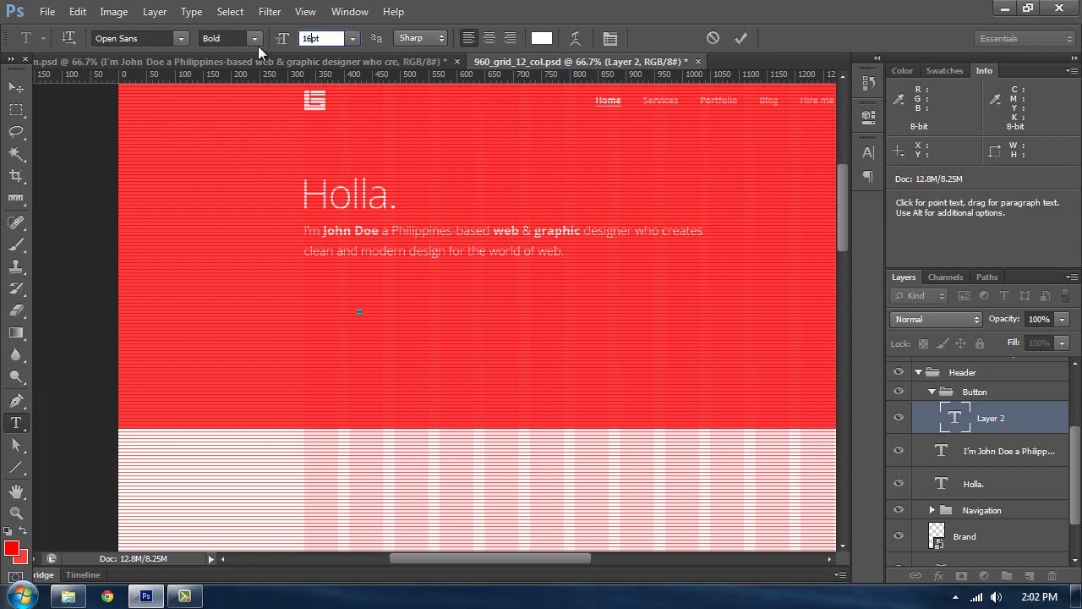
pyautogui.press('Return')
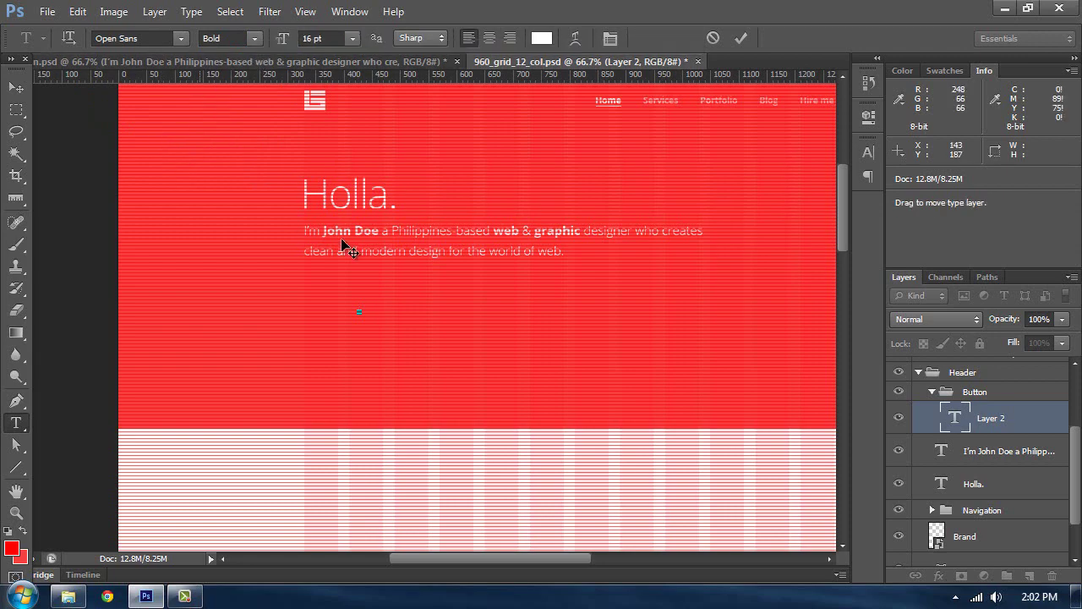
# - Write the button label "View my work", checking the wording against the finished design document
pyautogui.hotkey('ctrl', '+')
pyautogui.hotkey('ctrl', '+')
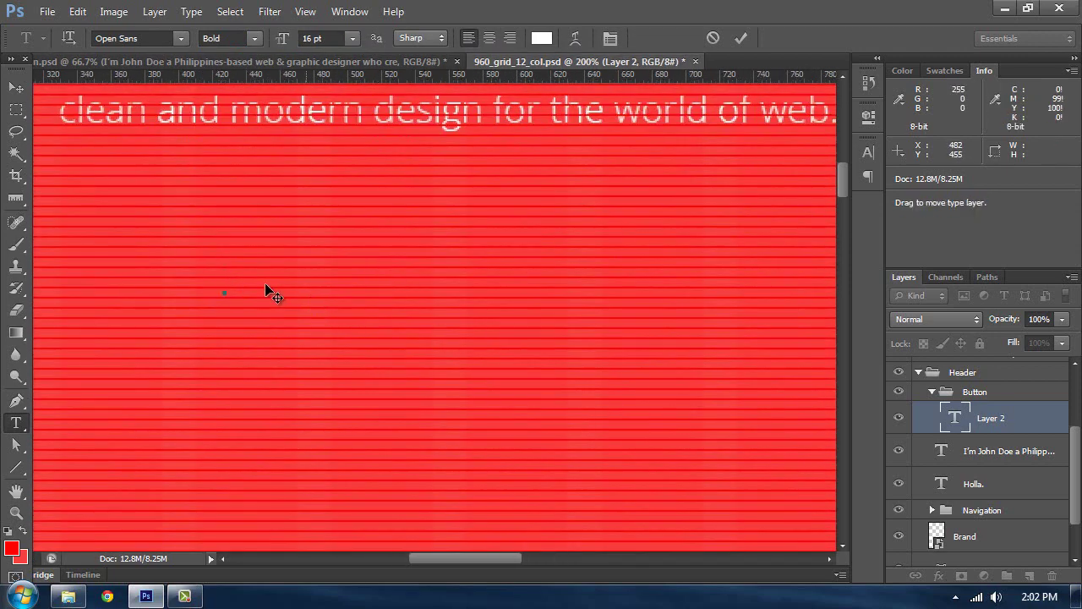
pyautogui.write('ew')
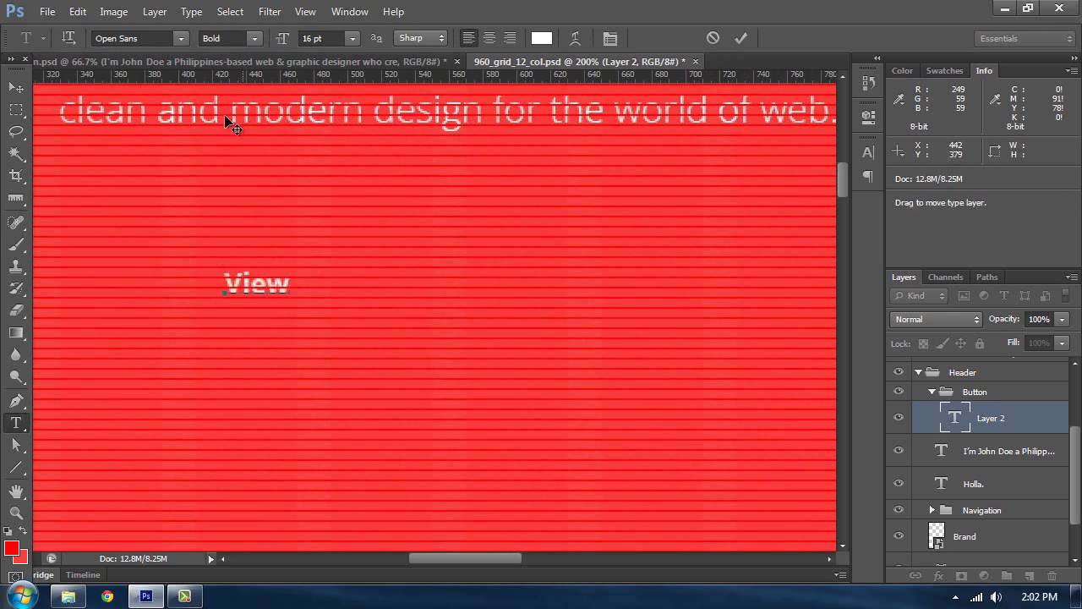
pyautogui.click(153, 59)
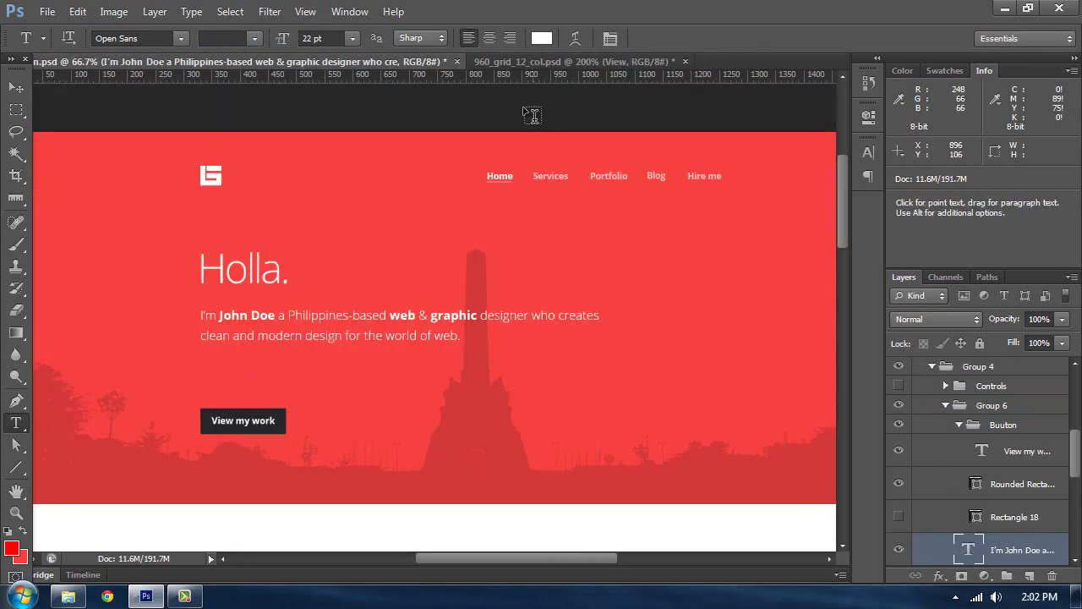
pyautogui.click(522, 62)
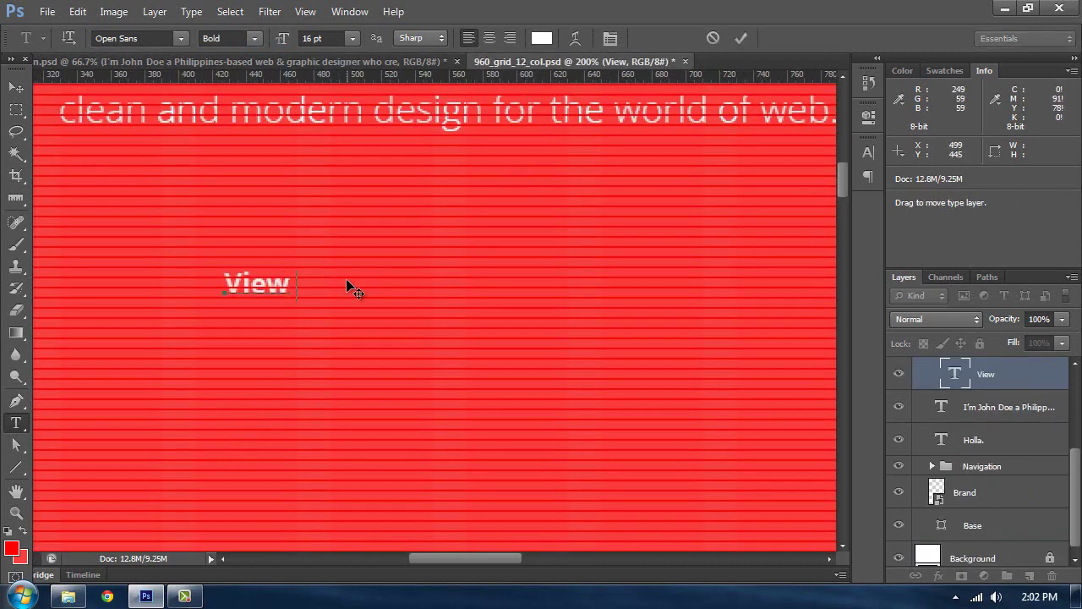
pyautogui.write('my work')
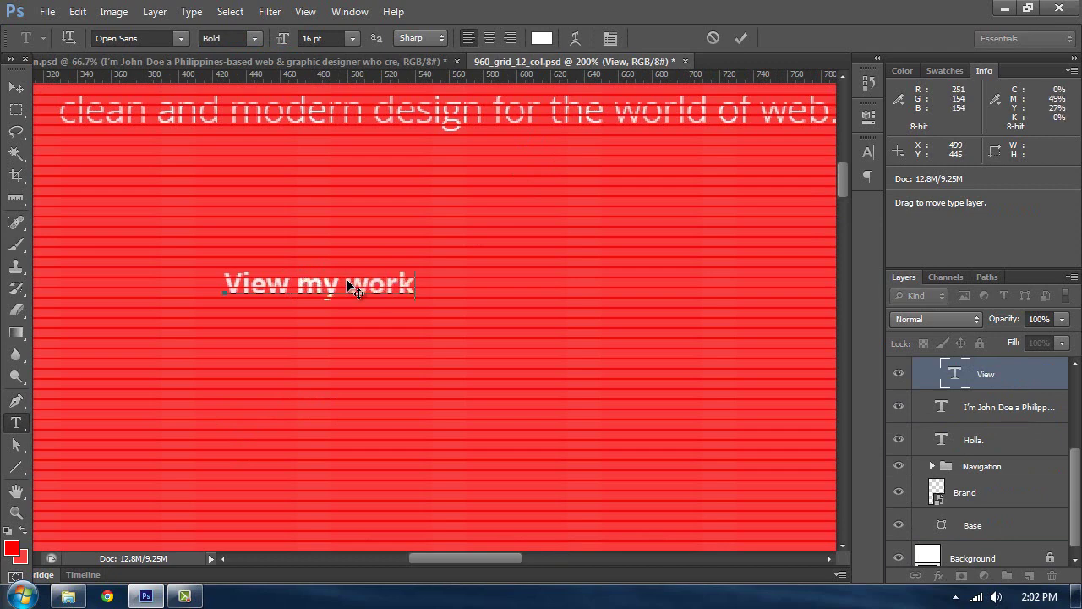
pyautogui.click(156, 65)
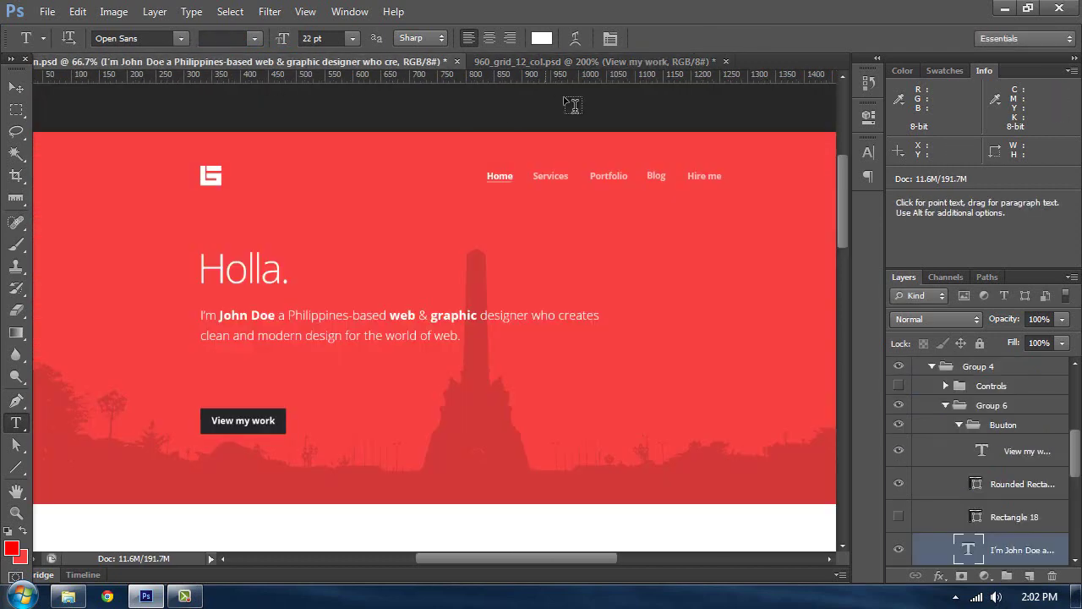
pyautogui.click(551, 63)
# - Show the guides and move the button label onto the first column's left guide
pyautogui.click(13, 91)
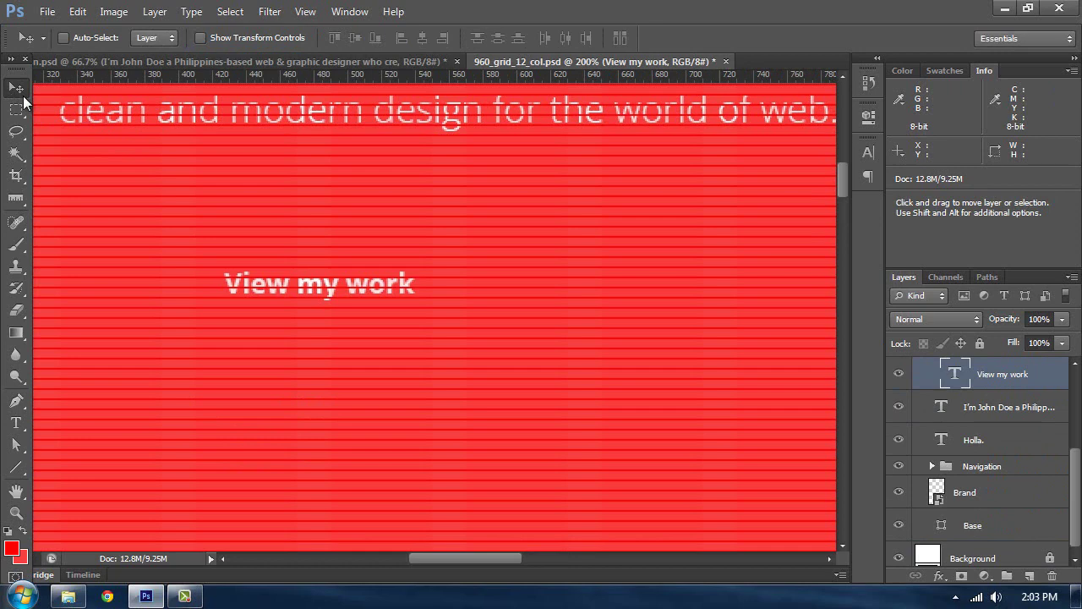
pyautogui.hotkey('ctrl', ';')
pyautogui.moveTo(239, 290)
pyautogui.mouseDown()
pyautogui.moveTo(391, 288)
pyautogui.moveTo(239, 307)
pyautogui.mouseUp()
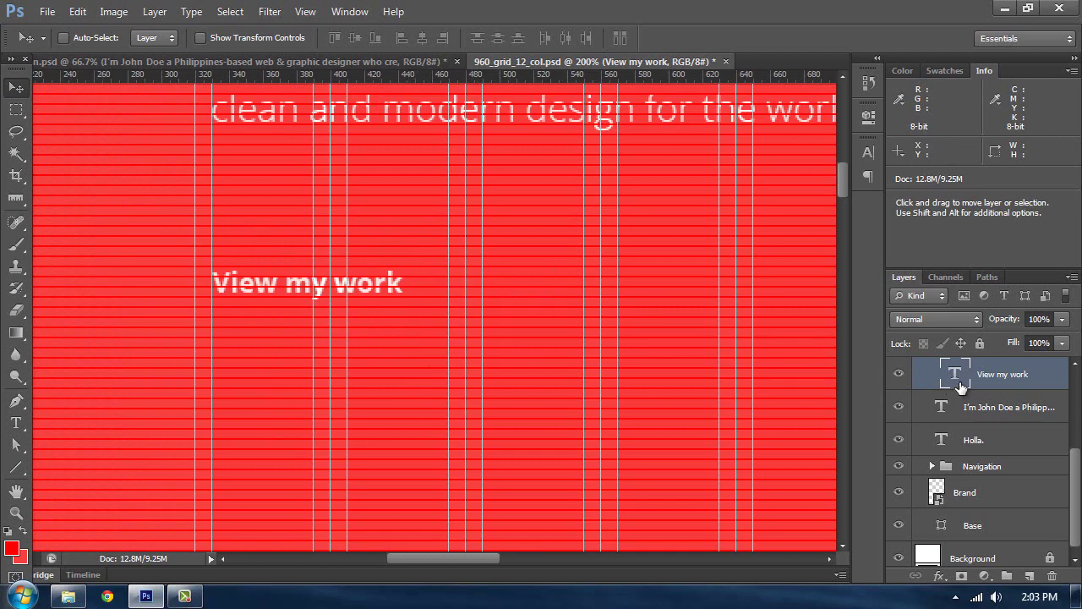
# - Measure the button label's width and height, and check the button in the finished design document
pyautogui.hotkey('ctrl', 't')
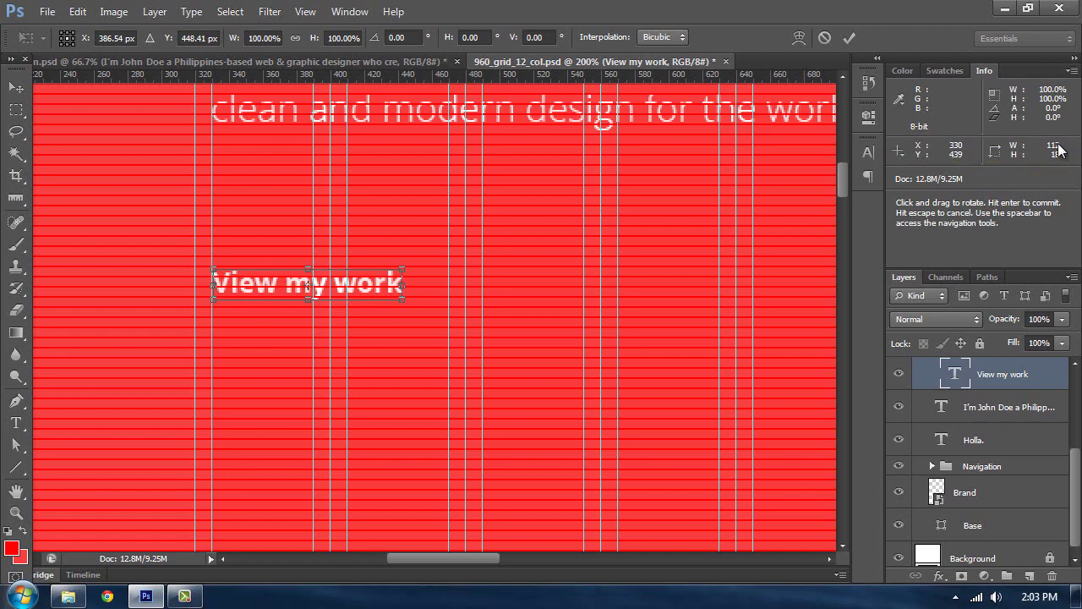
pyautogui.click(13, 98)
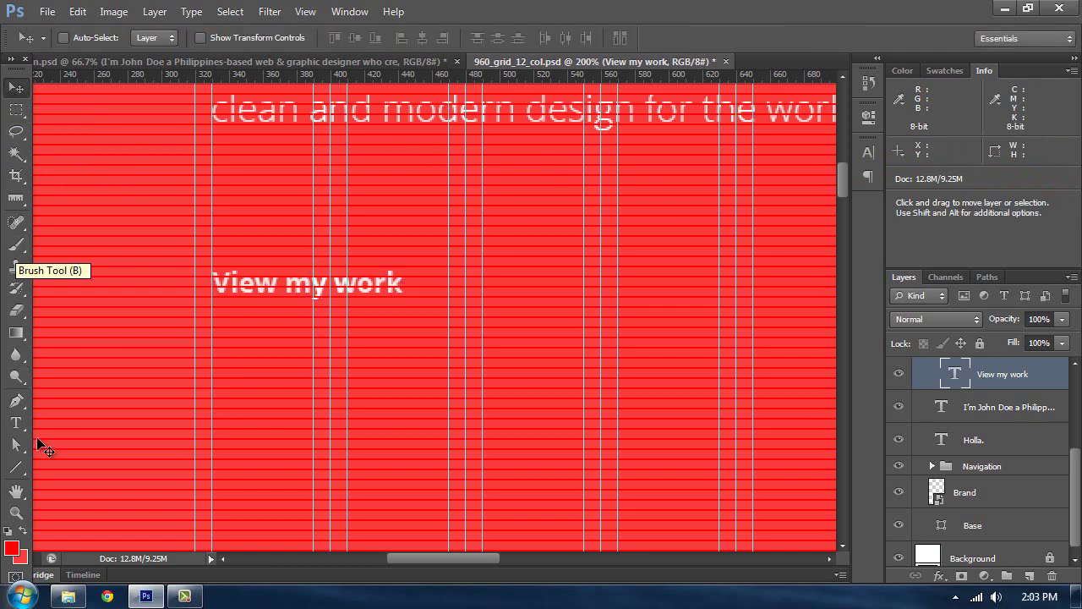
pyautogui.click(203, 63)
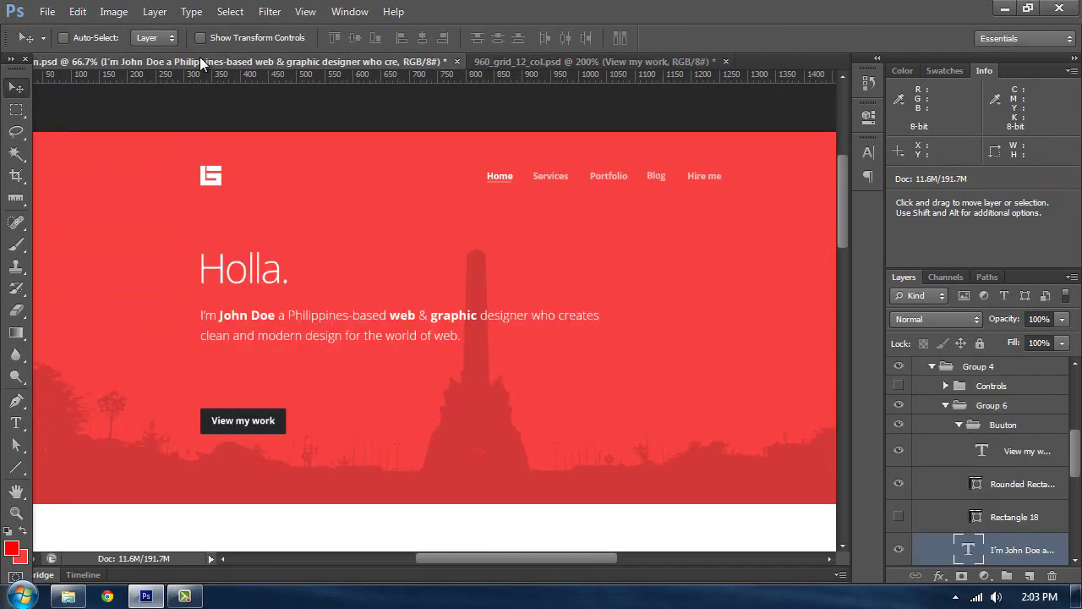
pyautogui.click(529, 62)
# - Set up the Rounded Rectangle tool with a corner radius of 2 px
pyautogui.rightClick(17, 471)
pyautogui.click(72, 477)
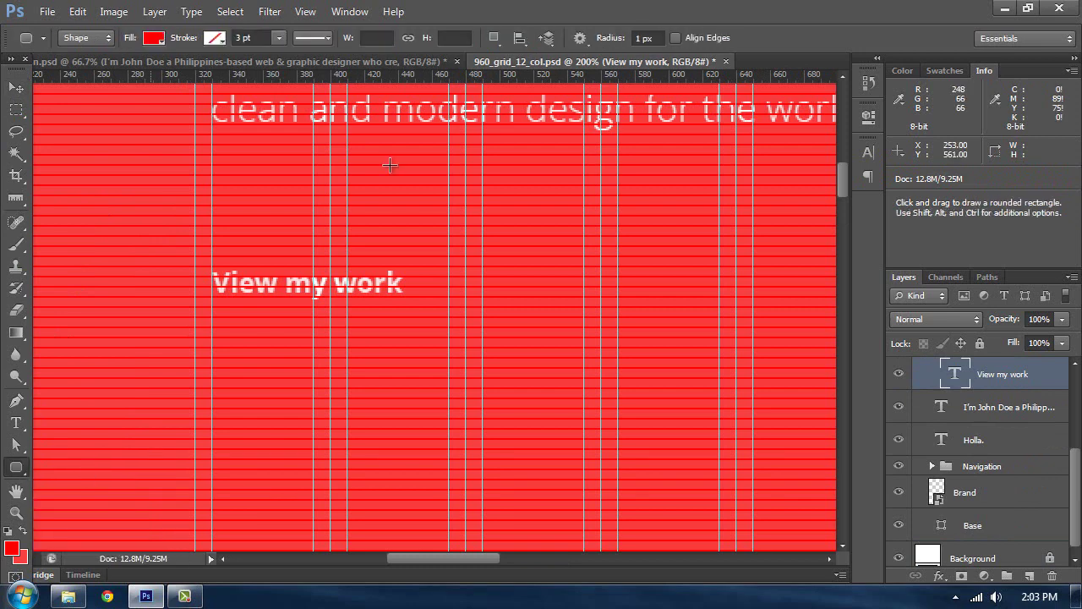
pyautogui.rightClick(16, 468)
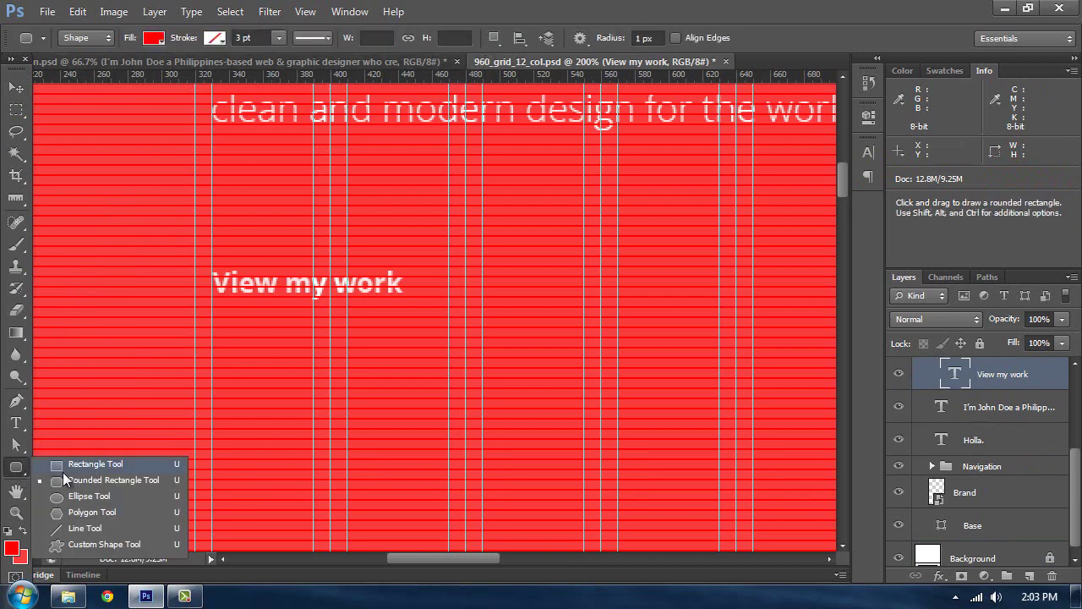
pyautogui.click(76, 477)
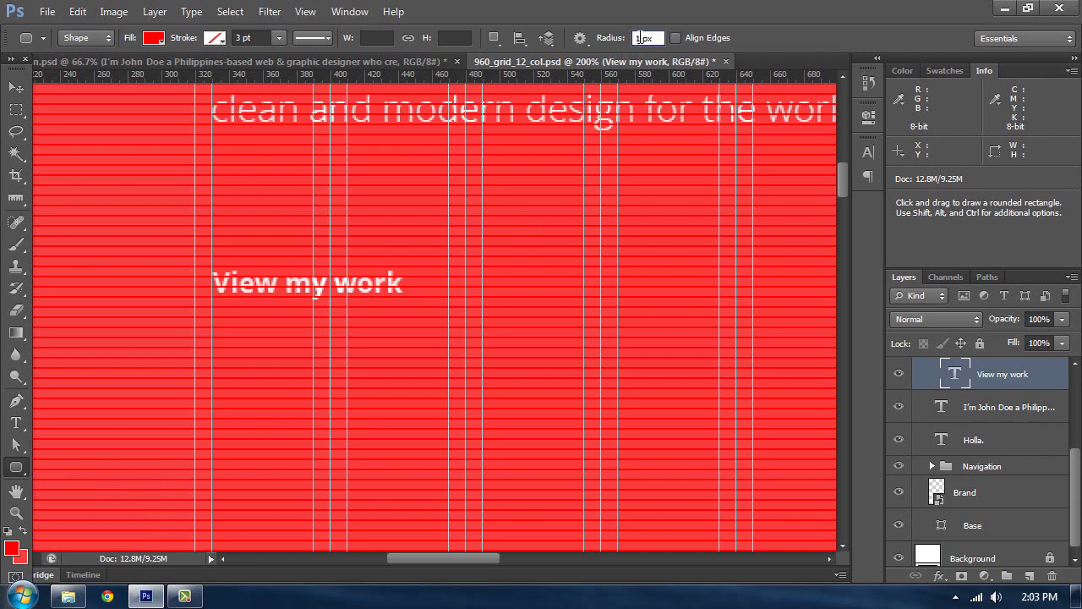
pyautogui.press('Return')
# - Copy the dark colour code from the Rectangle 1 copy swatch in the Scheme group, and collapse and hide the group
pyautogui.scroll(-3, 345, 244)
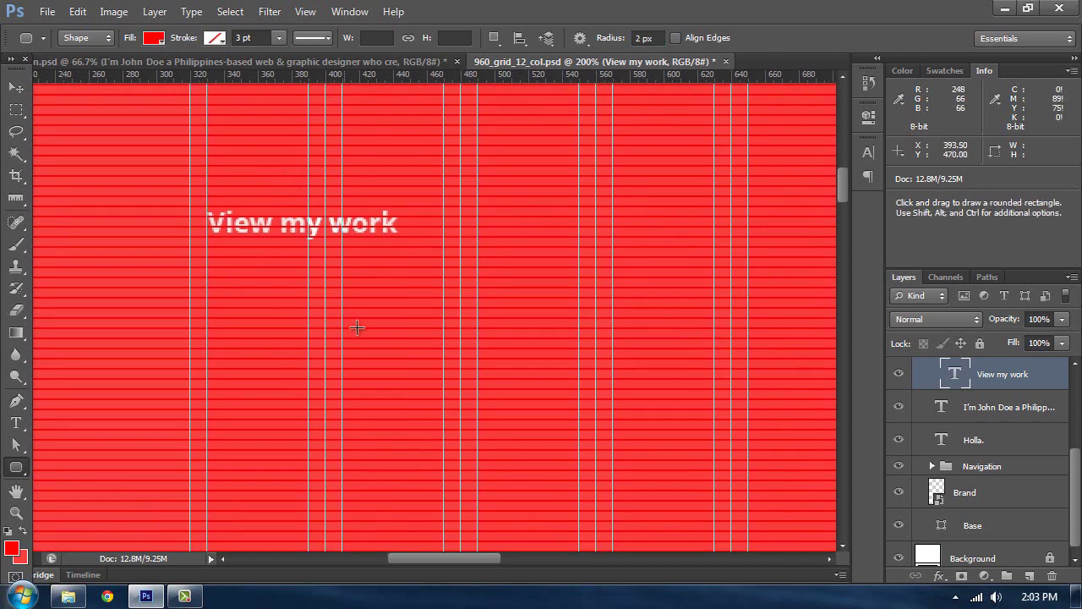
pyautogui.scroll(-3, 357, 327)
pyautogui.click(153, 37)
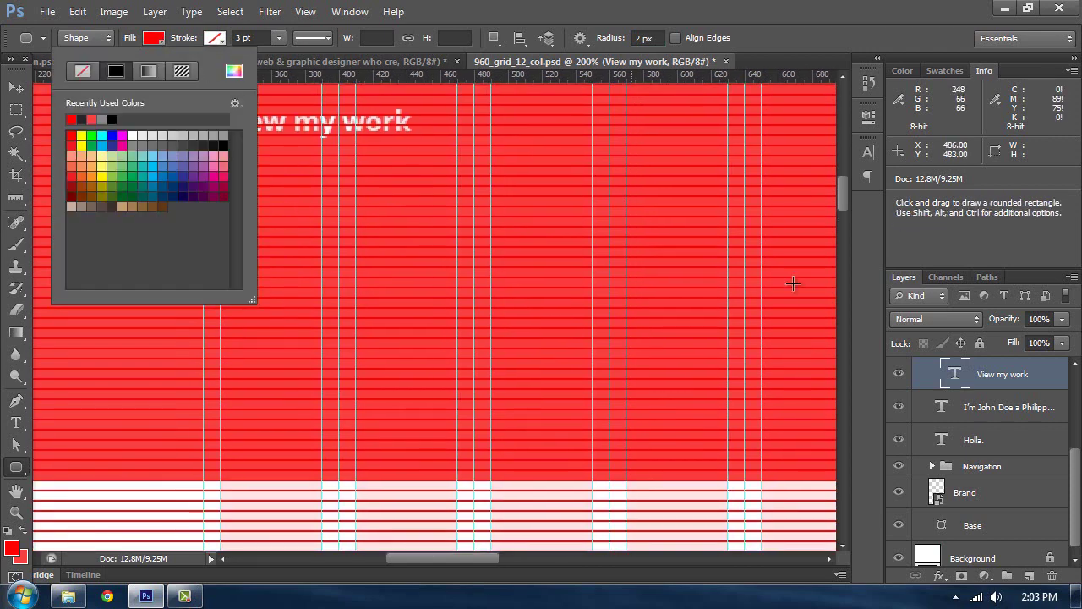
pyautogui.scroll(3, 792, 283)
pyautogui.scroll(4, 941, 417)
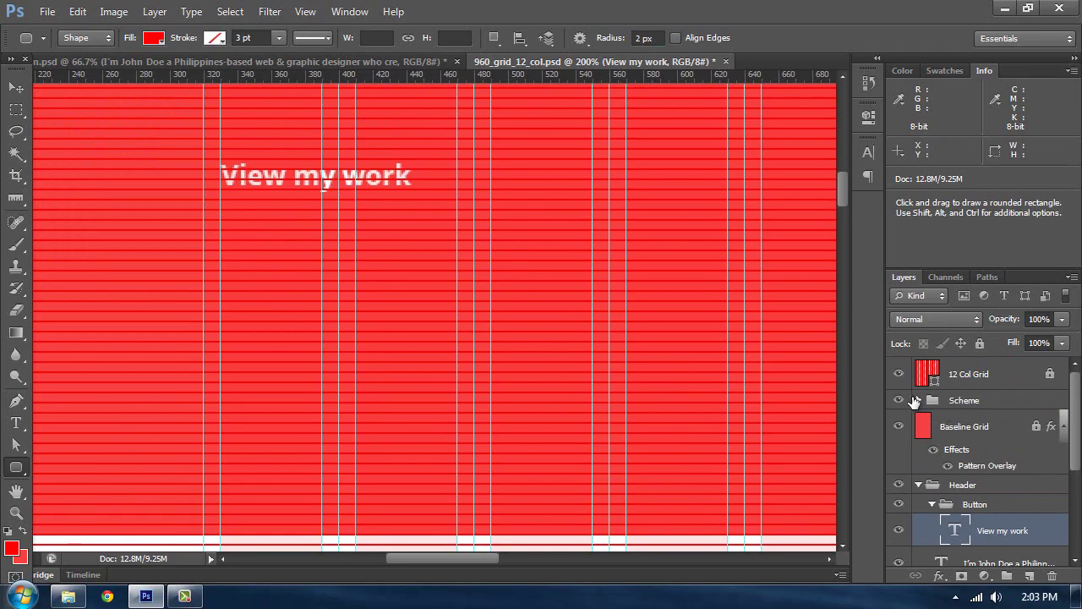
pyautogui.click(917, 402)
pyautogui.click(919, 401)
pyautogui.doubleClick(940, 457)
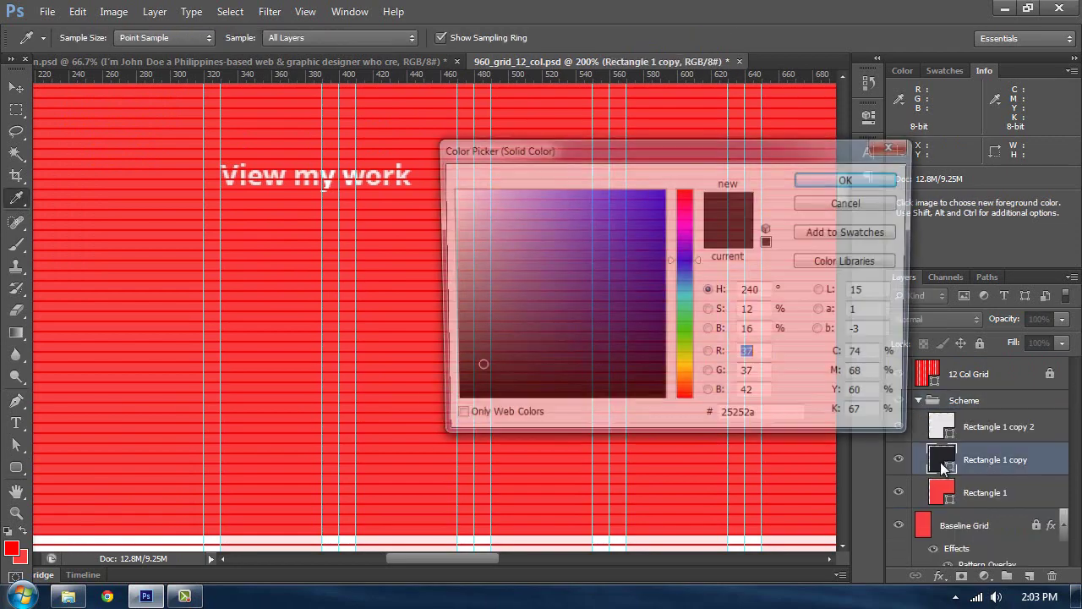
pyautogui.click(850, 179)
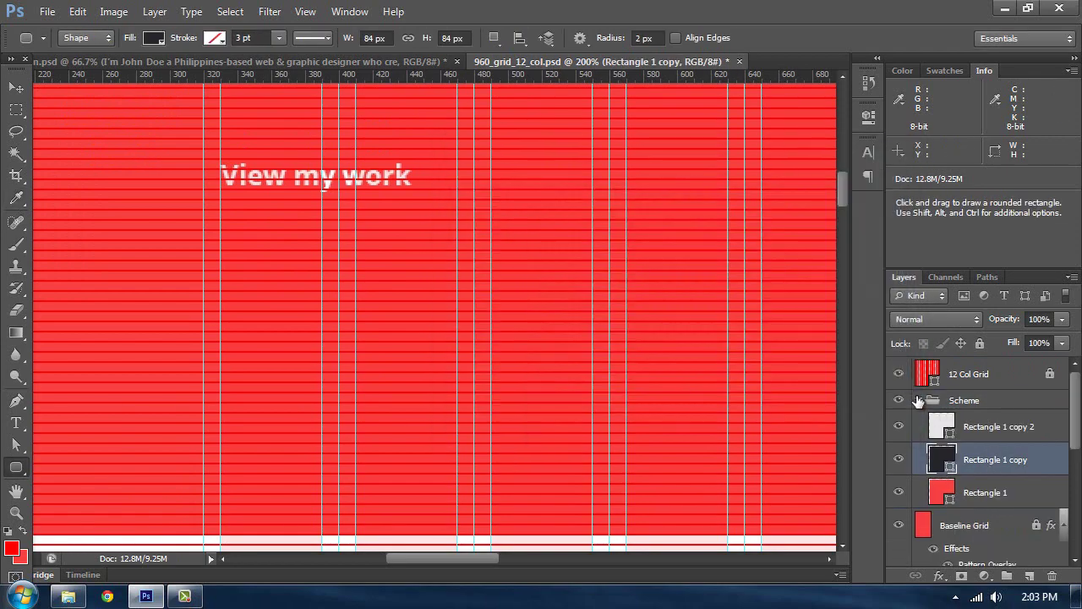
pyautogui.click(919, 400)
# - Set the rounded rectangle's fill colour to #25252a
pyautogui.click(153, 37)
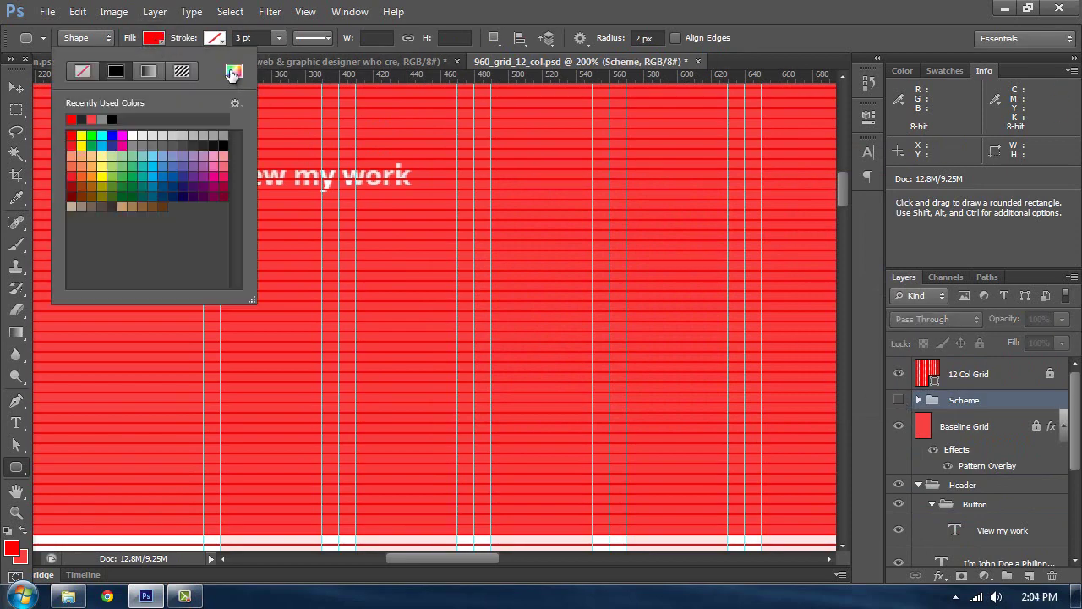
pyautogui.click(235, 71)
pyautogui.write('25252a')
pyautogui.click(850, 178)
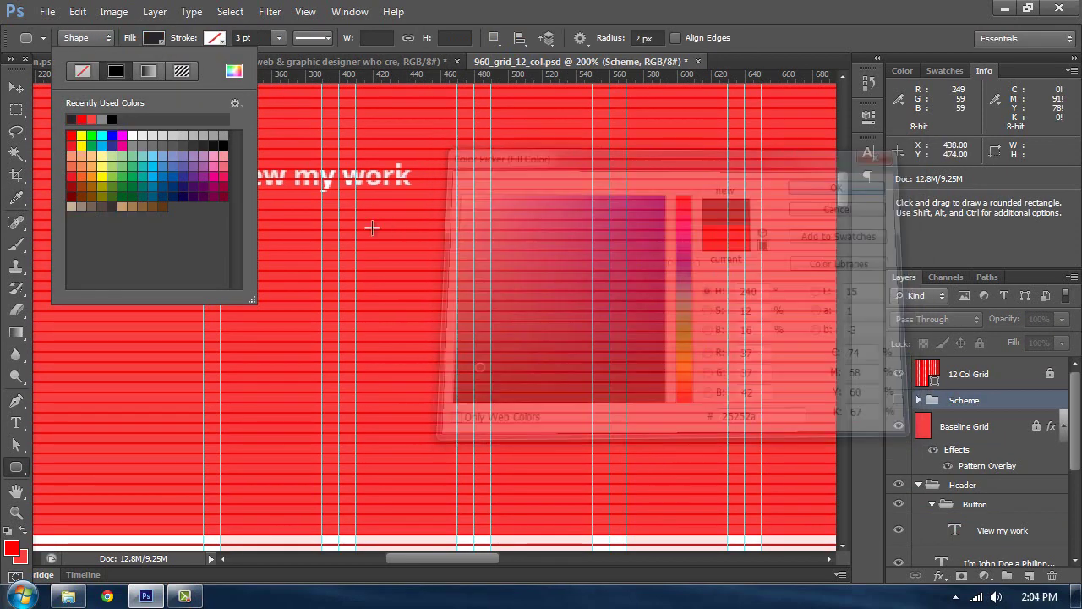
# - Create a 152 x 44 px rounded rectangle with a 2 px radius in the Button group, just above the label's layer
pyautogui.press('v')
pyautogui.press('t')
pyautogui.click(338, 179)
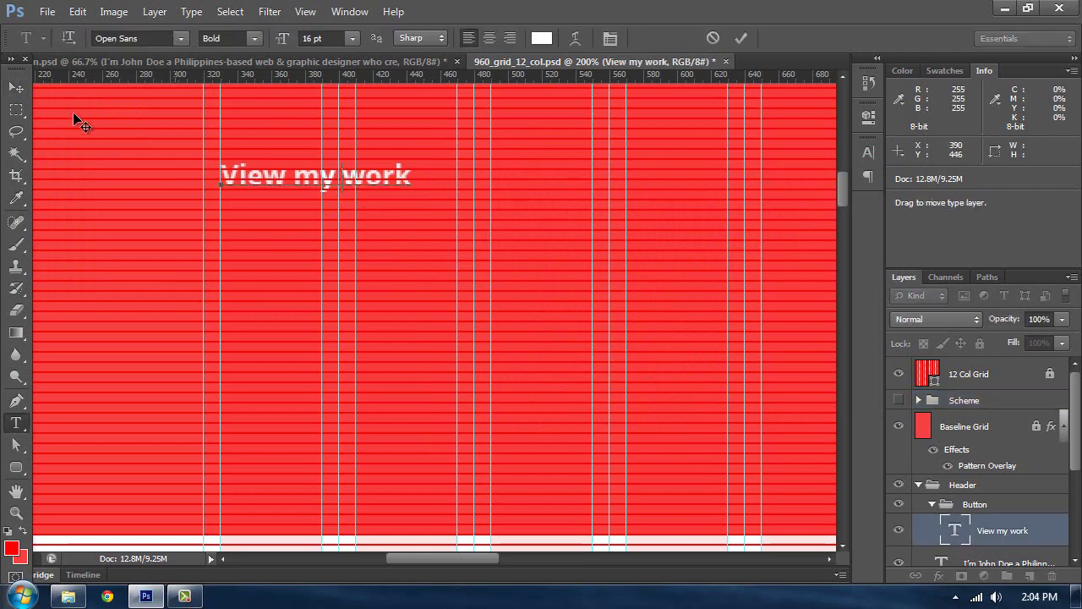
pyautogui.click(15, 87)
pyautogui.click(16, 467)
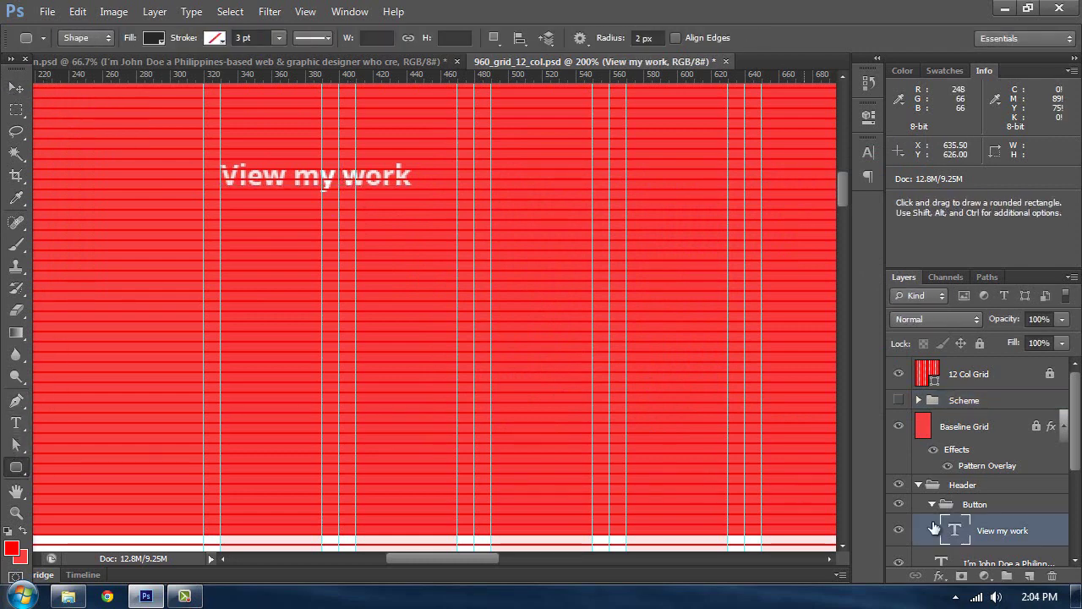
pyautogui.scroll(-2, 935, 530)
pyautogui.click(302, 280)
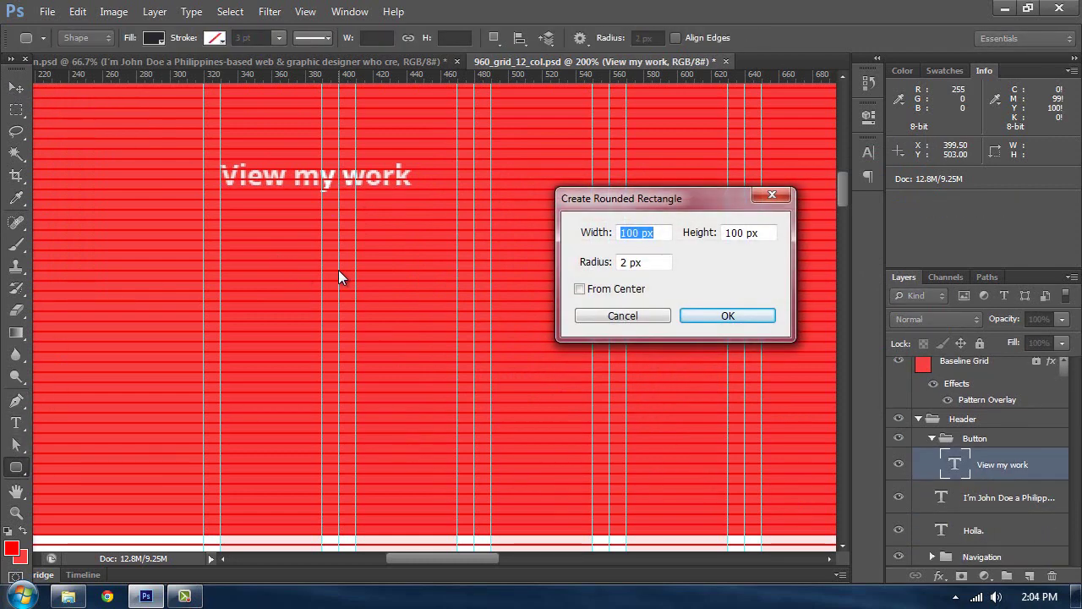
pyautogui.write('152')
pyautogui.press('Tab')
pyautogui.write('44')
pyautogui.press('Tab')
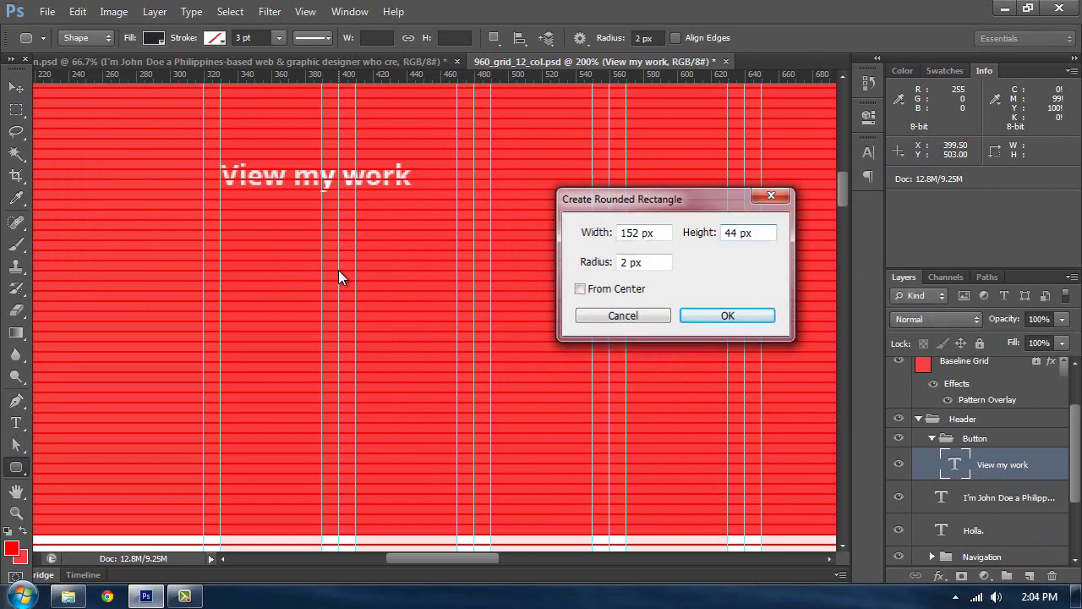
pyautogui.press('Return')
# - Move the rounded rectangle up to the "View my work" text and place its layer below the label's layer
pyautogui.click(17, 86)
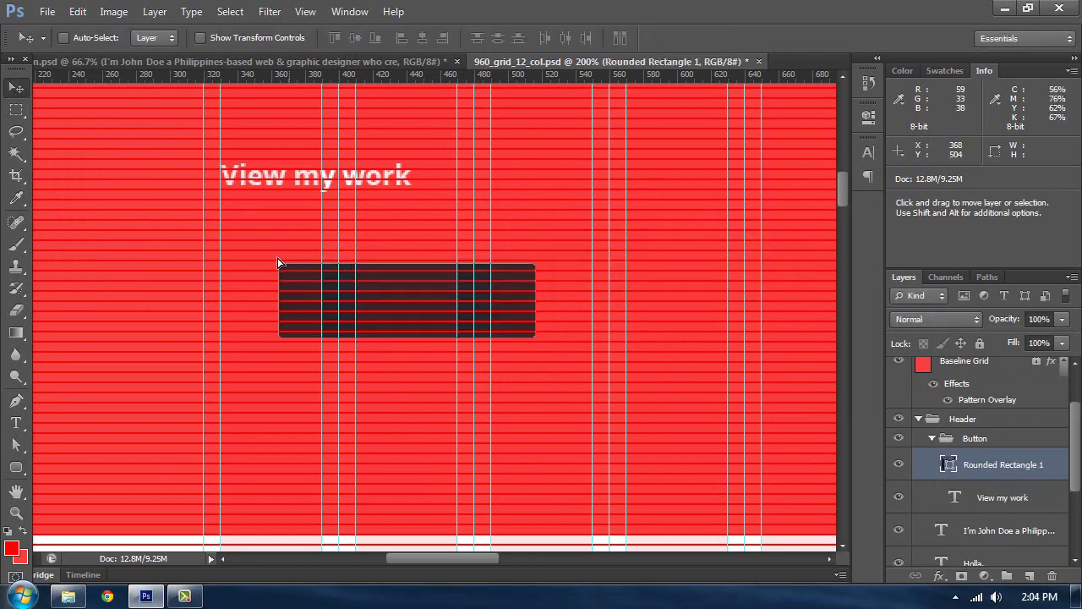
pyautogui.moveTo(280, 263); pyautogui.dragTo(229, 168)
pyautogui.moveTo(983, 470); pyautogui.dragTo(985, 512)
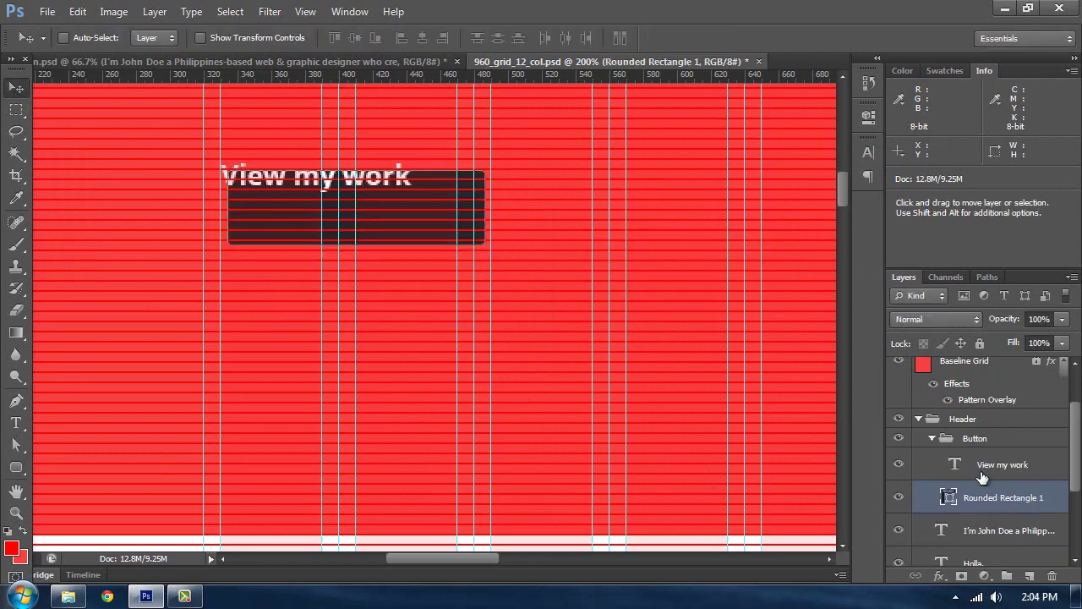
# - Centre the "View my work" label and the rounded rectangle on each other both vertically and horizontally
pyautogui.click(1002, 465)
pyautogui.keyDown('shift'); pyautogui.click(1004, 497); pyautogui.keyUp('shift')
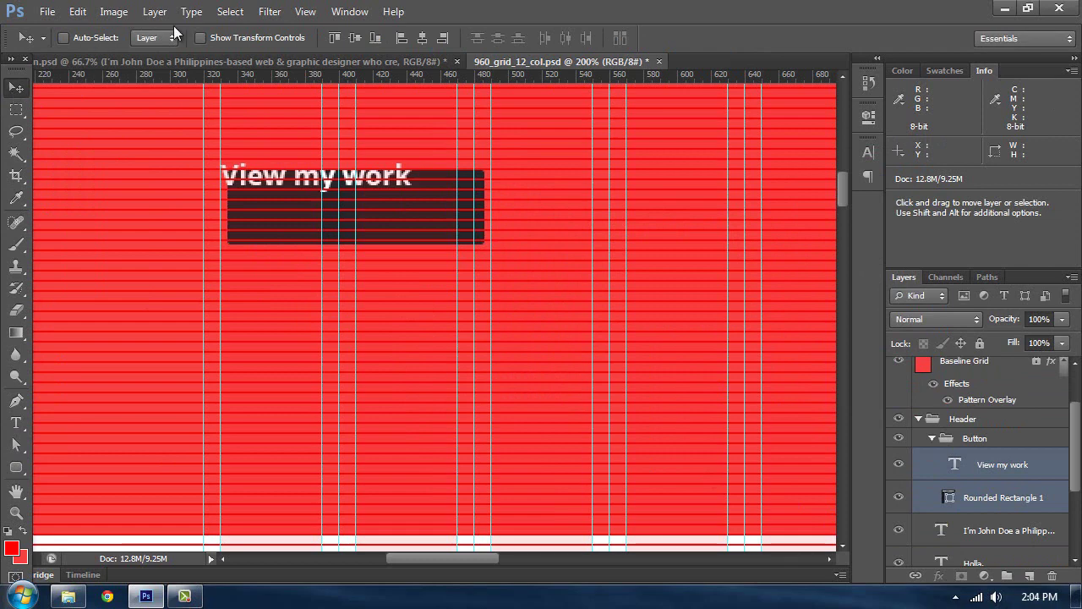
pyautogui.click(356, 38)
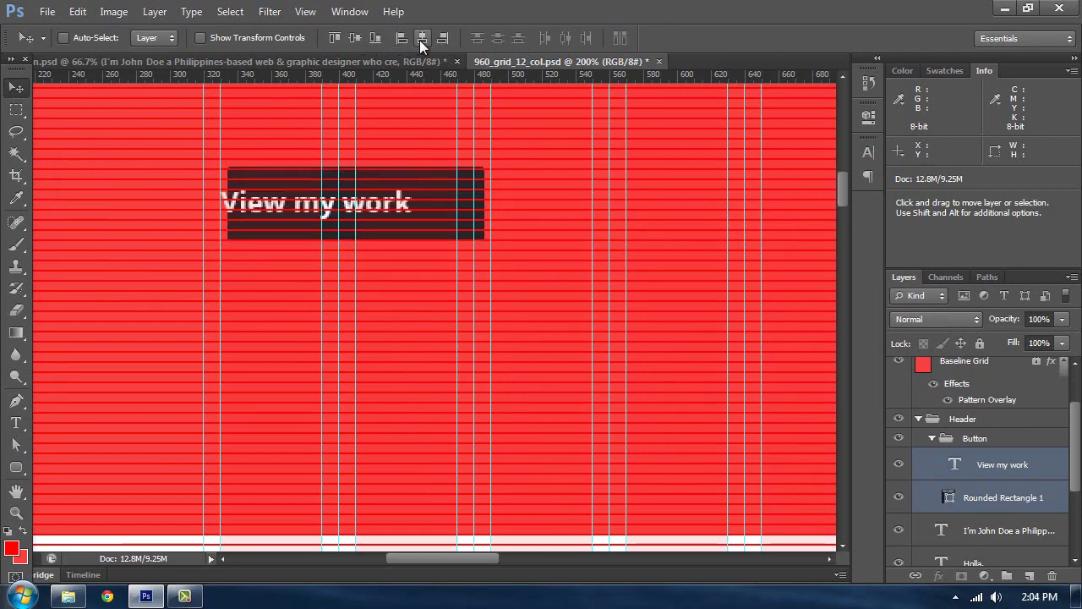
pyautogui.click(421, 38)
# - Collapse the Button group and move it up directly beneath the intro paragraph, with its left edge on the text column's guide
pyautogui.moveTo(291, 197); pyautogui.dragTo(358, 302)
pyautogui.click(941, 443)
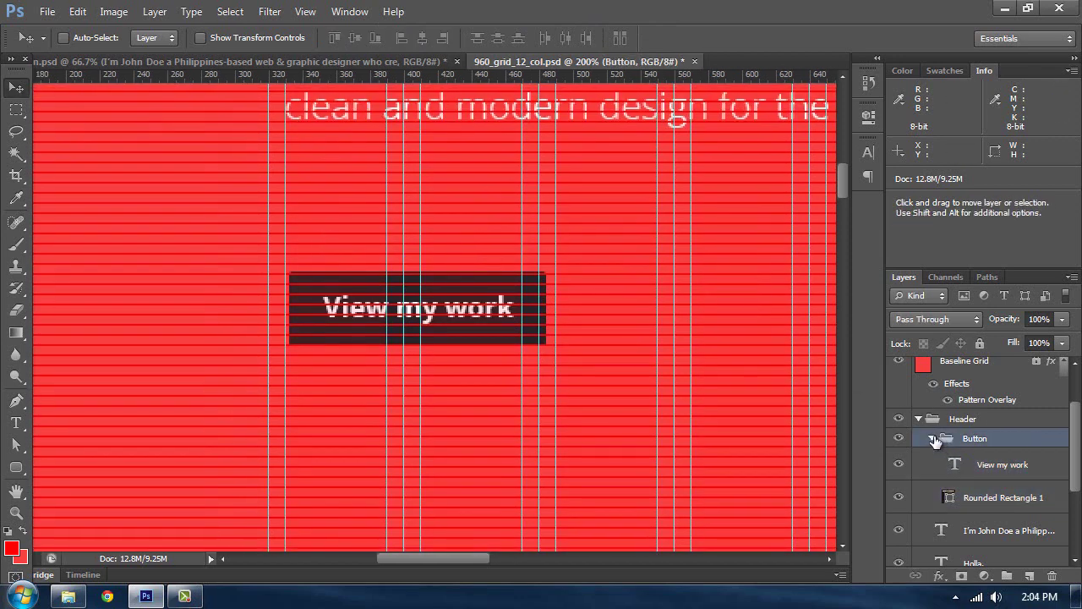
pyautogui.click(933, 438)
pyautogui.moveTo(362, 295); pyautogui.dragTo(356, 158)
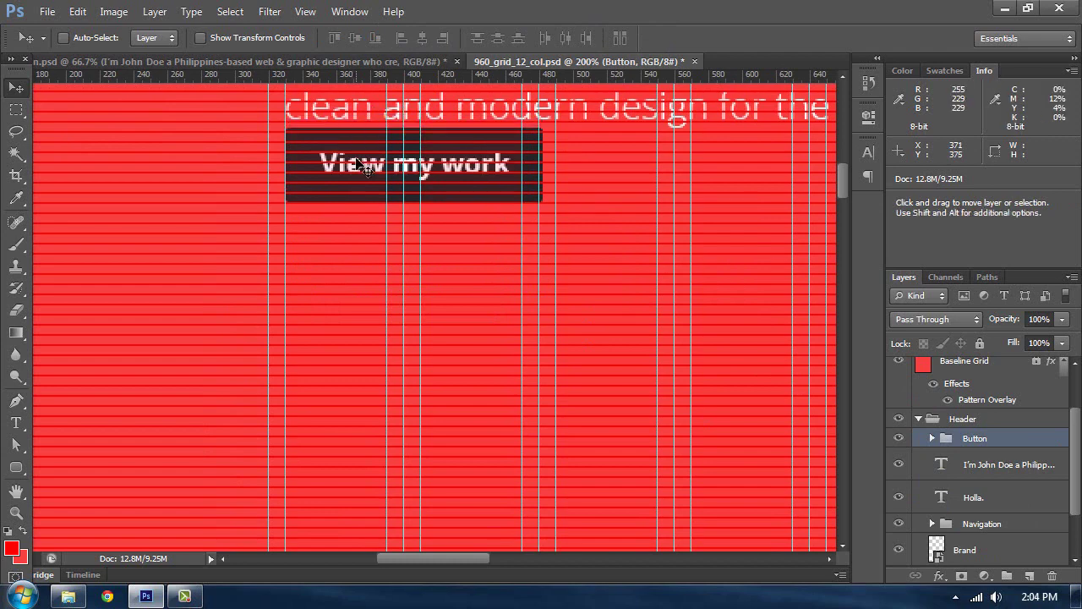
pyautogui.press('Up')
pyautogui.press('Up')
pyautogui.press('Up')
pyautogui.press('Up')
pyautogui.press('shift')
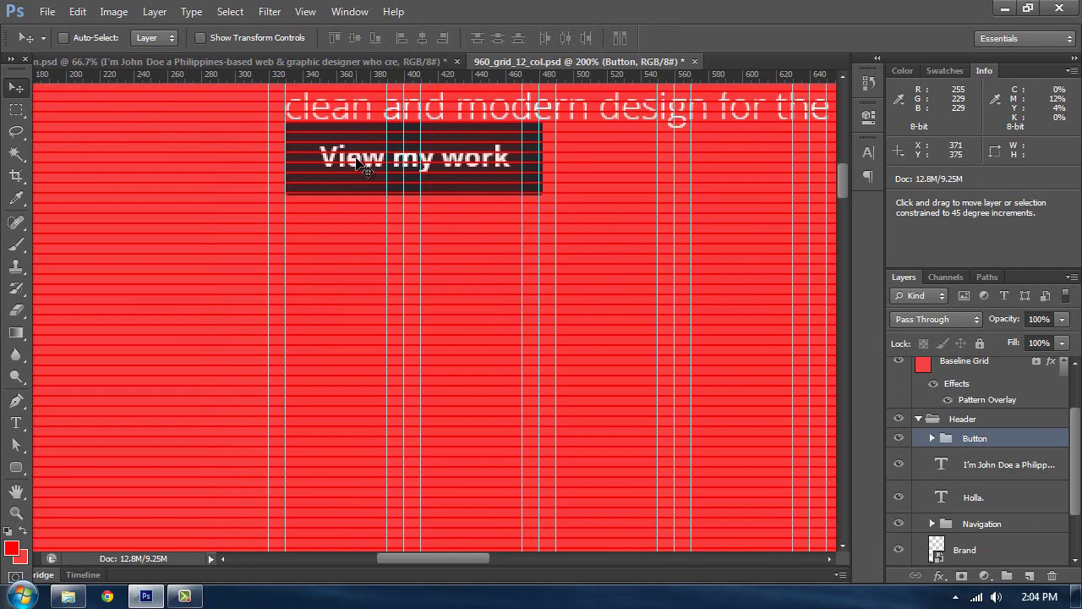
# - Nudge the Button group 60 px down from the intro paragraph
pyautogui.hotkey('shift', 'Down')
pyautogui.hotkey('shift', 'Down')
pyautogui.hotkey('shift', 'Down')
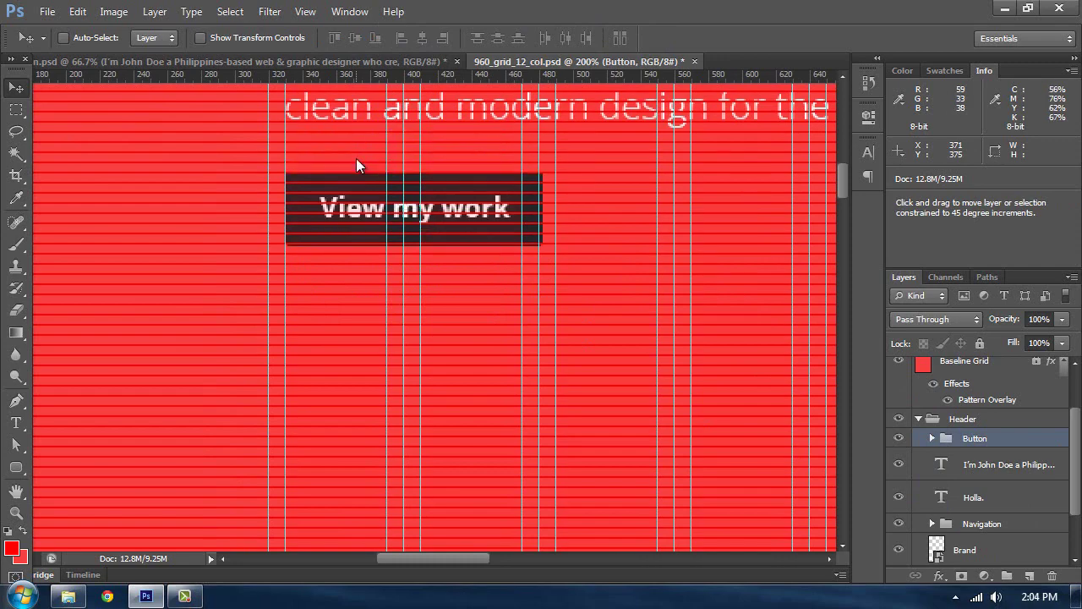
pyautogui.hotkey('shift', 'Down')
pyautogui.hotkey('shift', 'Down')
pyautogui.hotkey('shift', 'Down')
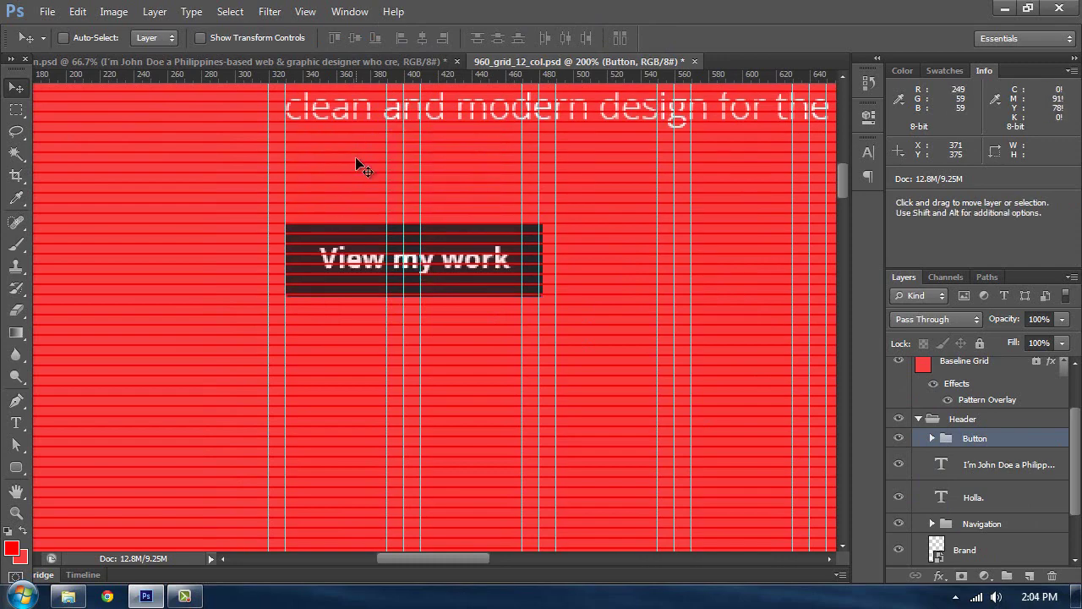
# - Compare the header's button placement with the finished reference design and display that document's guides
pyautogui.hotkey('ctrl', '-')
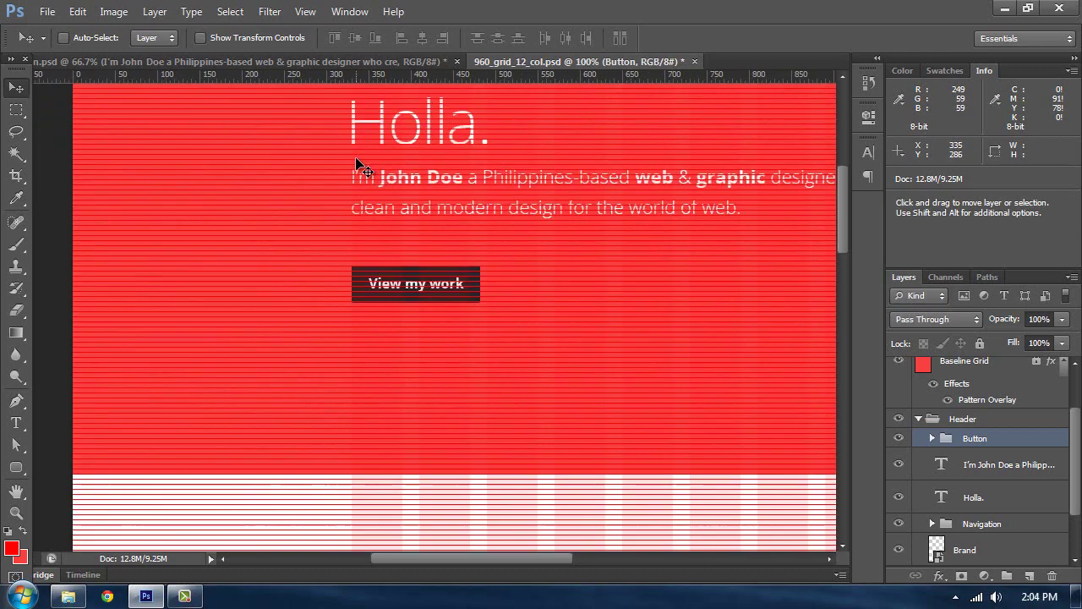
pyautogui.hotkey('ctrl', '-')
pyautogui.hotkey('ctrl', '-')
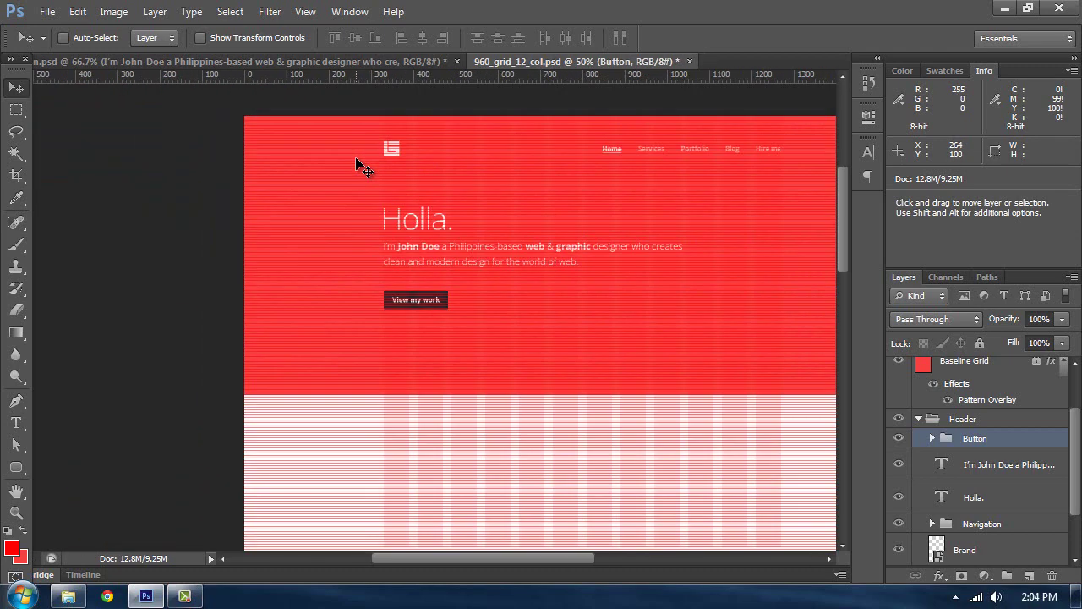
pyautogui.click(215, 62)
pyautogui.moveTo(386, 246); pyautogui.dragTo(417, 197)
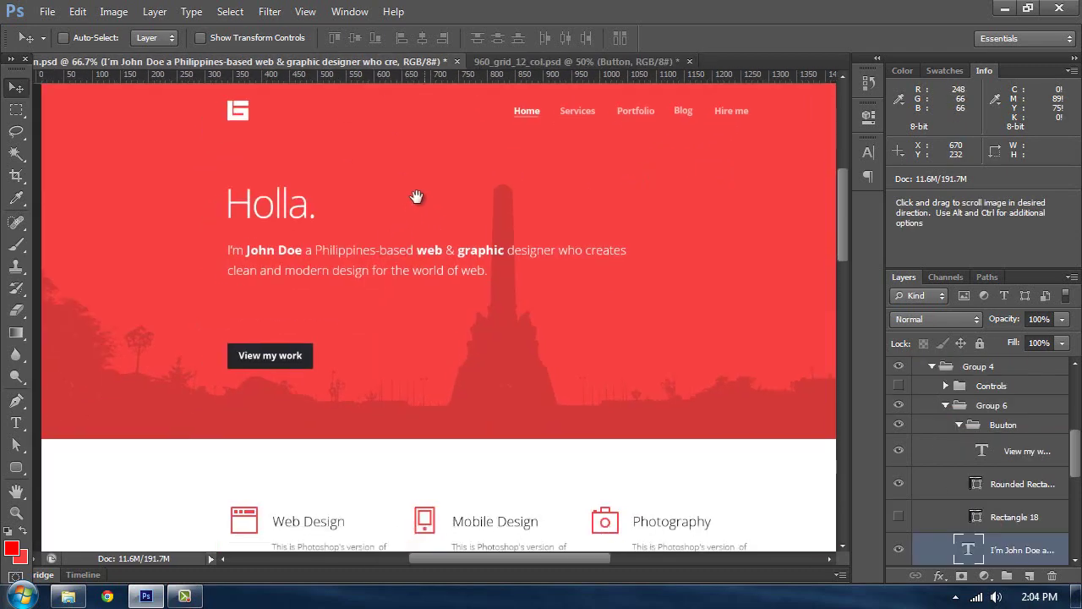
pyautogui.click(519, 61)
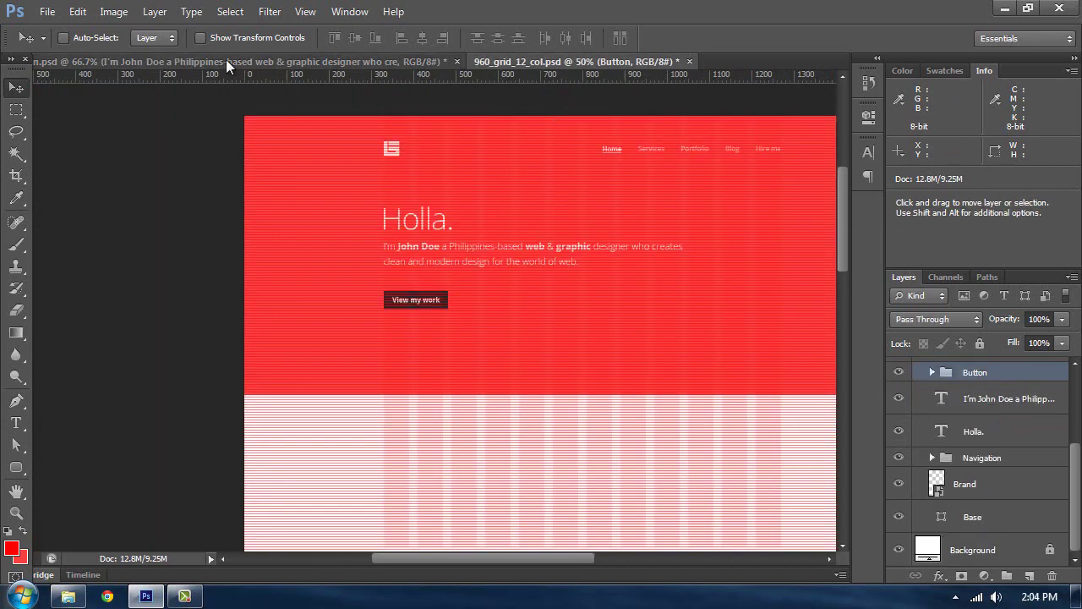
pyautogui.click(226, 64)
pyautogui.scroll(-1, 347, 279)
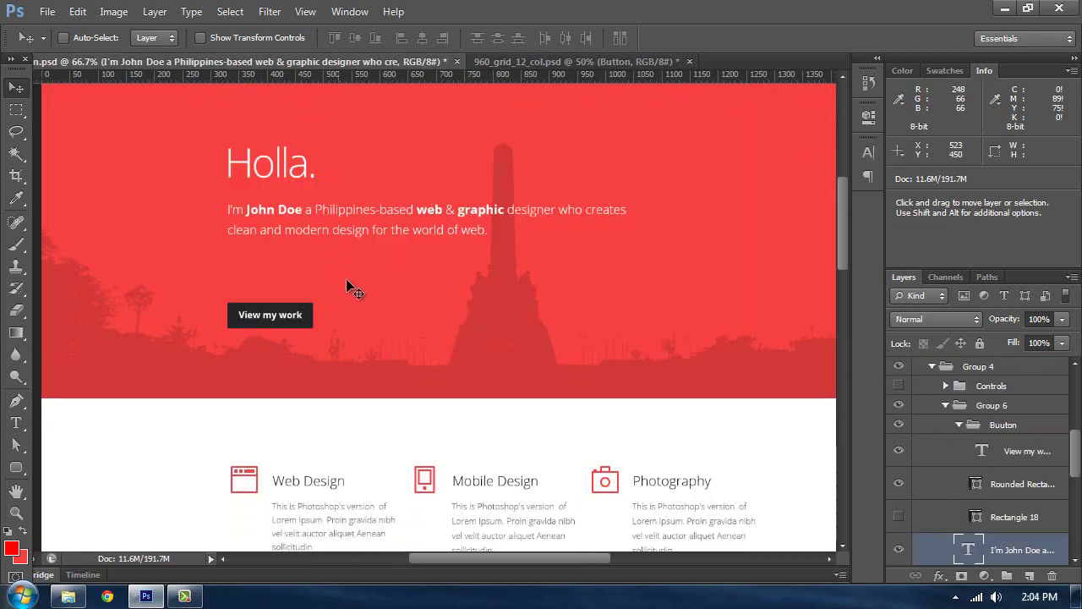
pyautogui.hotkey('ctrl', ';')
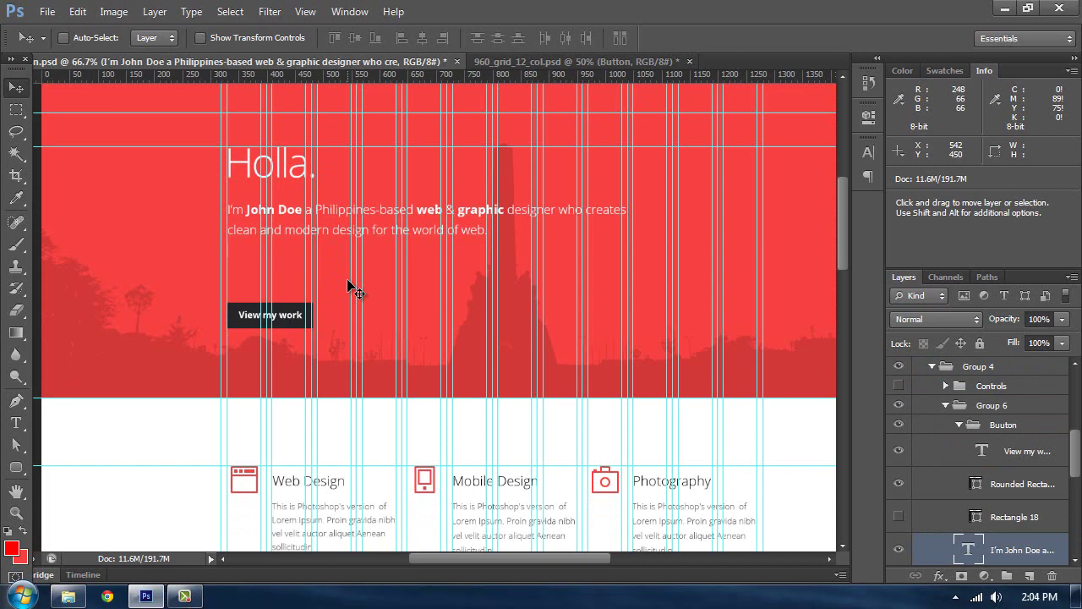
pyautogui.scroll(2, 375, 333)
pyautogui.hscroll(-2, 375, 333)
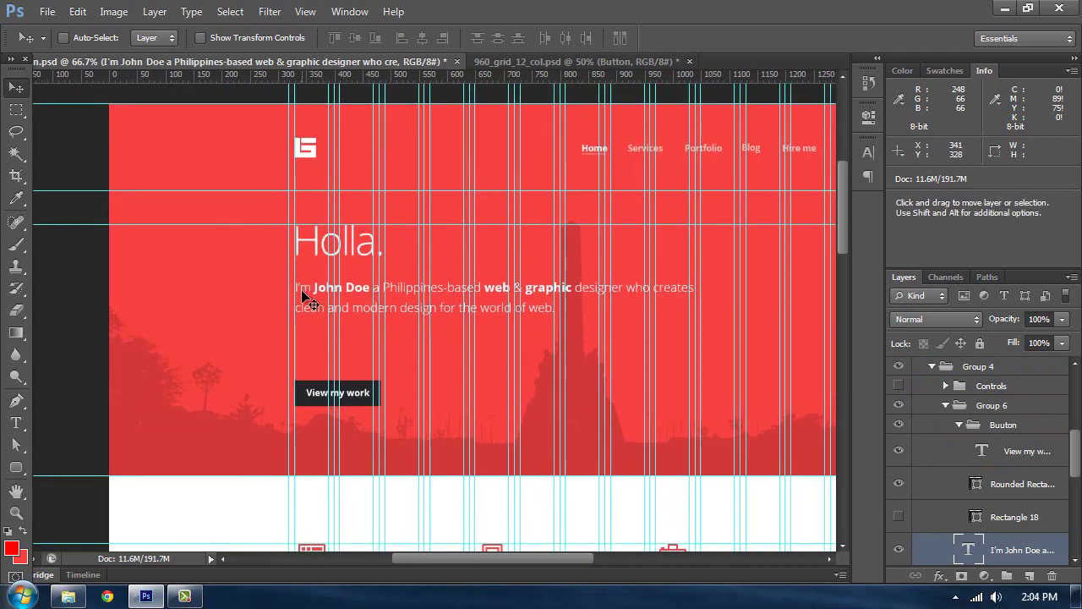
# - Try moving the reference design's intro paragraph up against the "Holla." heading, and undo the move
pyautogui.keyDown('ctrl'); pyautogui.click(327, 241); pyautogui.keyUp('ctrl')
pyautogui.press('t')
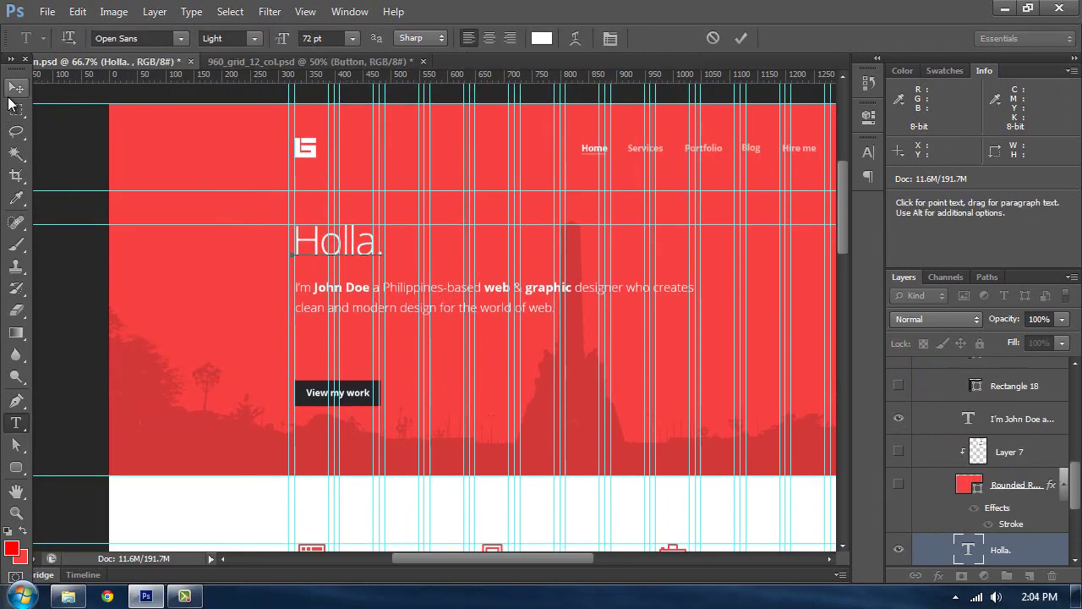
pyautogui.click(16, 87)
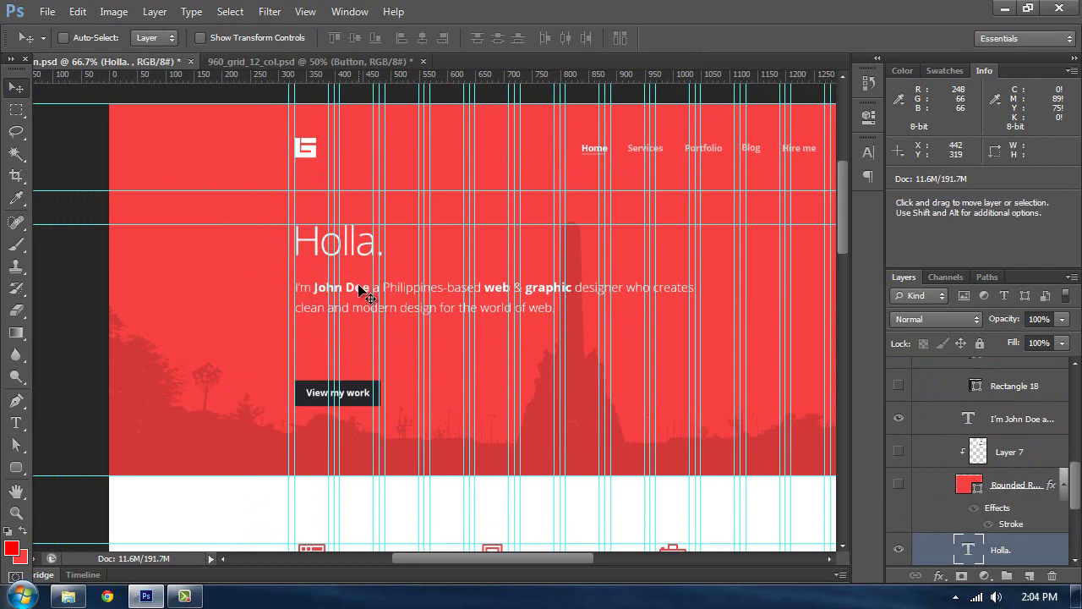
pyautogui.press('t')
pyautogui.click(359, 288)
pyautogui.click(19, 91)
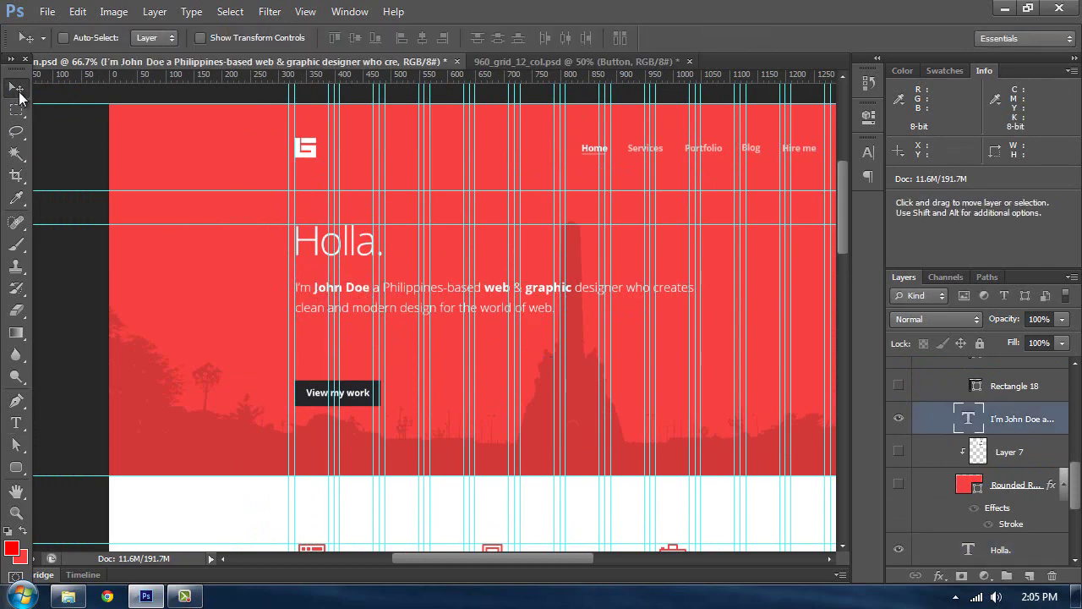
pyautogui.hotkey('shift', 'Up')
pyautogui.hotkey('shift', 'Up')
pyautogui.hotkey('shift', 'Up')
pyautogui.hotkey('shift', 'Up')
pyautogui.hotkey('shift', 'Up')
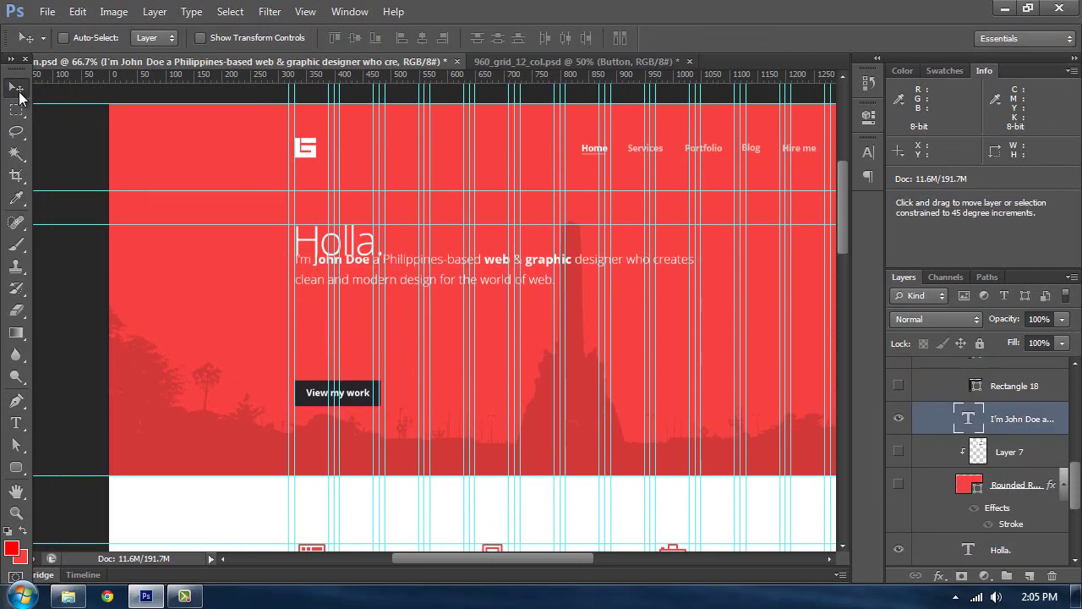
pyautogui.hotkey('ctrl', 'z')
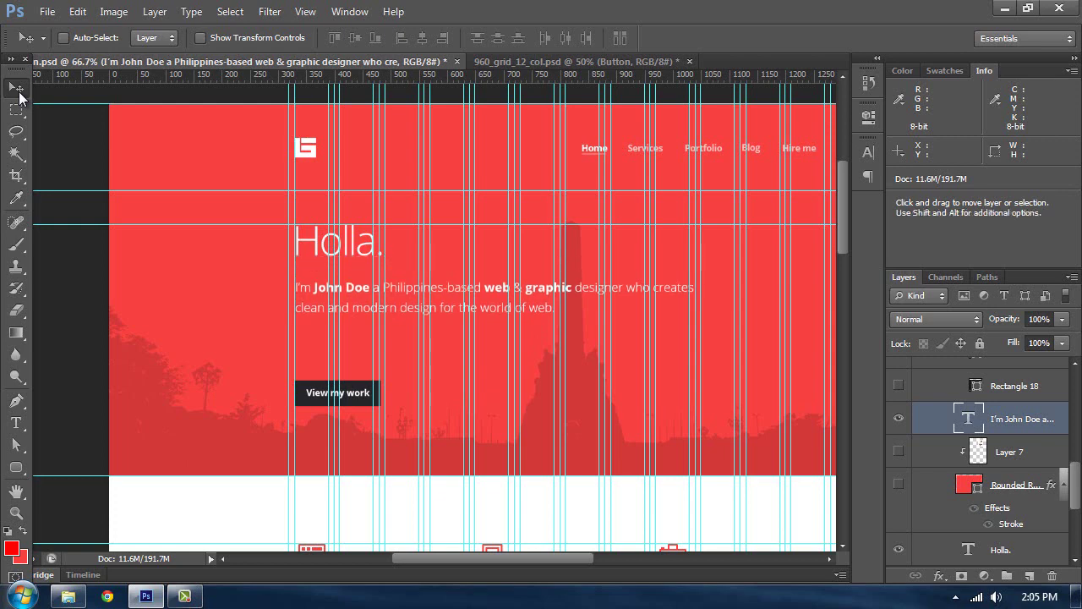
# - Examine the spacing between the intro paragraph, the button and the header's lower edge in the reference design
pyautogui.click(508, 63)
pyautogui.click(244, 64)
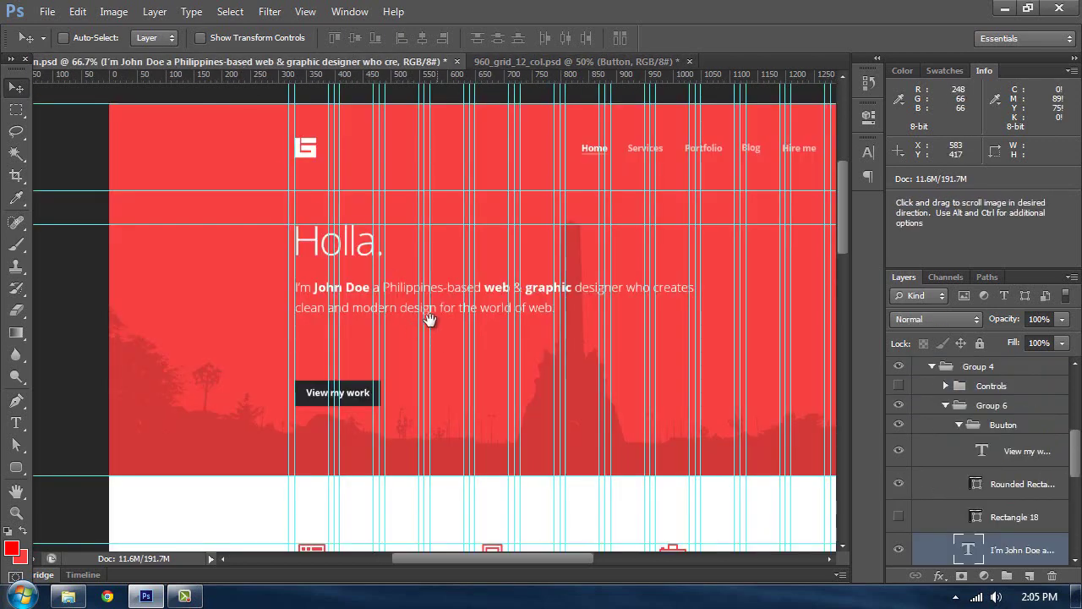
pyautogui.moveTo(430, 318); pyautogui.dragTo(416, 296)
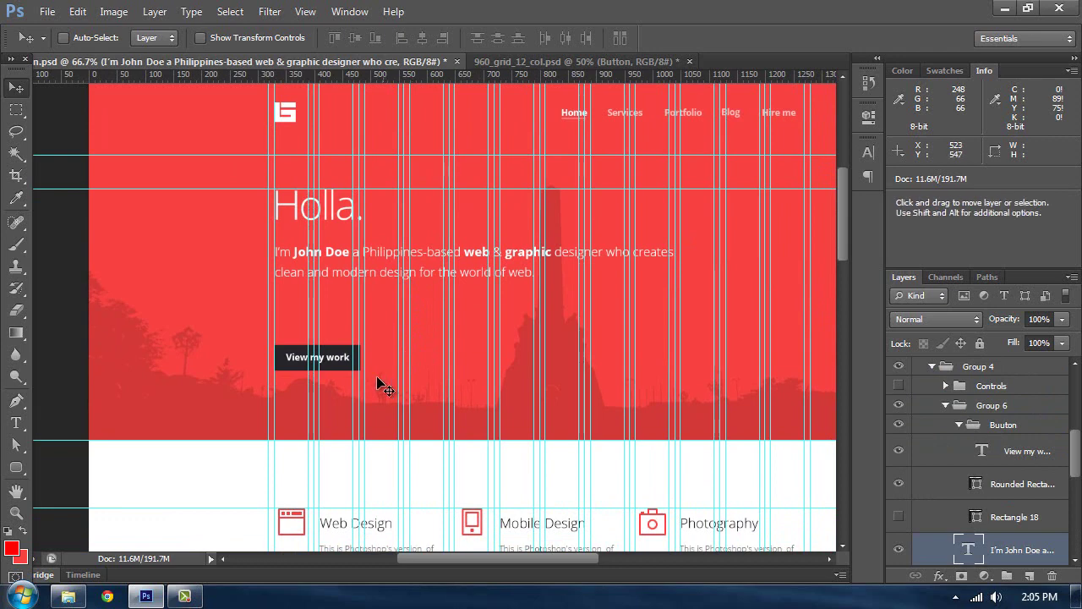
pyautogui.click(16, 198)
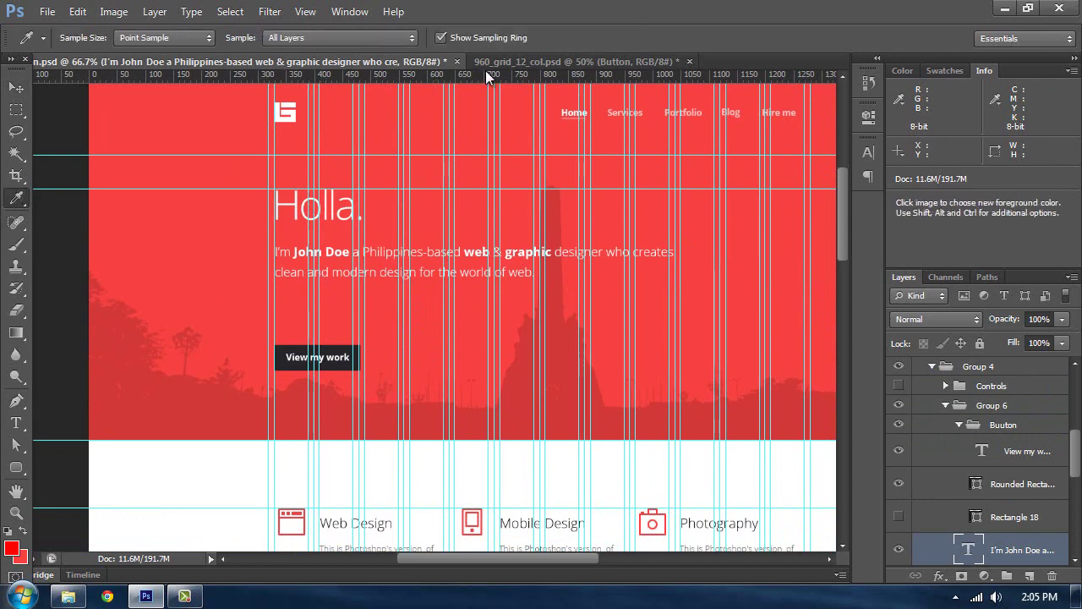
# - In 960_grid_12_col.psd, move the intro paragraph 30 px down, farther below the "Holla." heading
pyautogui.click(562, 62)
pyautogui.hotkey('ctrl', '+')
pyautogui.hotkey('ctrl', '+')
pyautogui.hotkey('ctrl', '+')
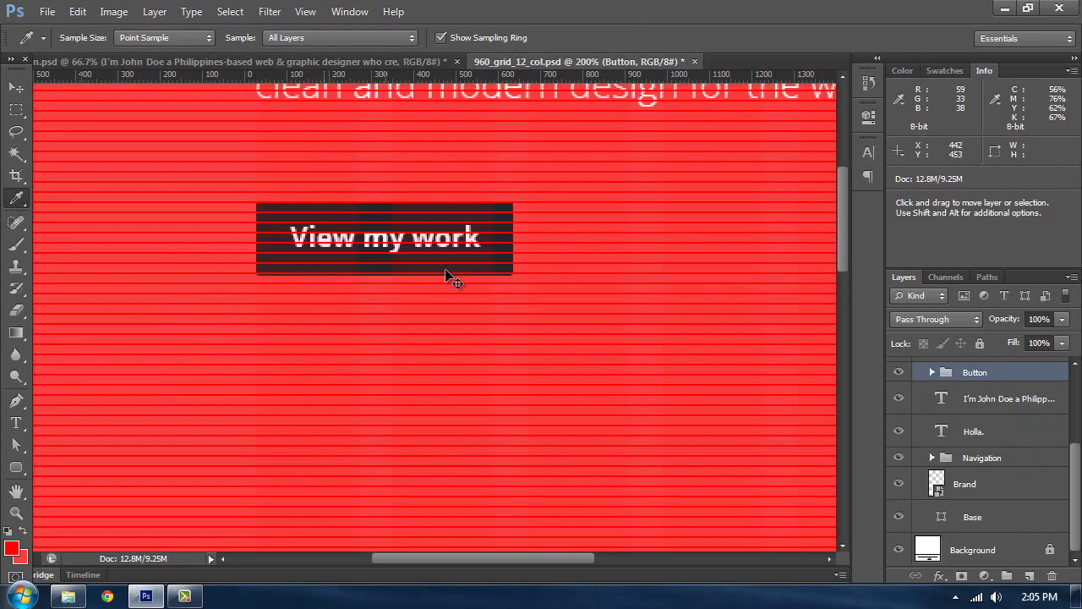
pyautogui.scroll(3, 447, 245)
pyautogui.press('t')
pyautogui.click(403, 162)
pyautogui.scroll(3, 401, 169)
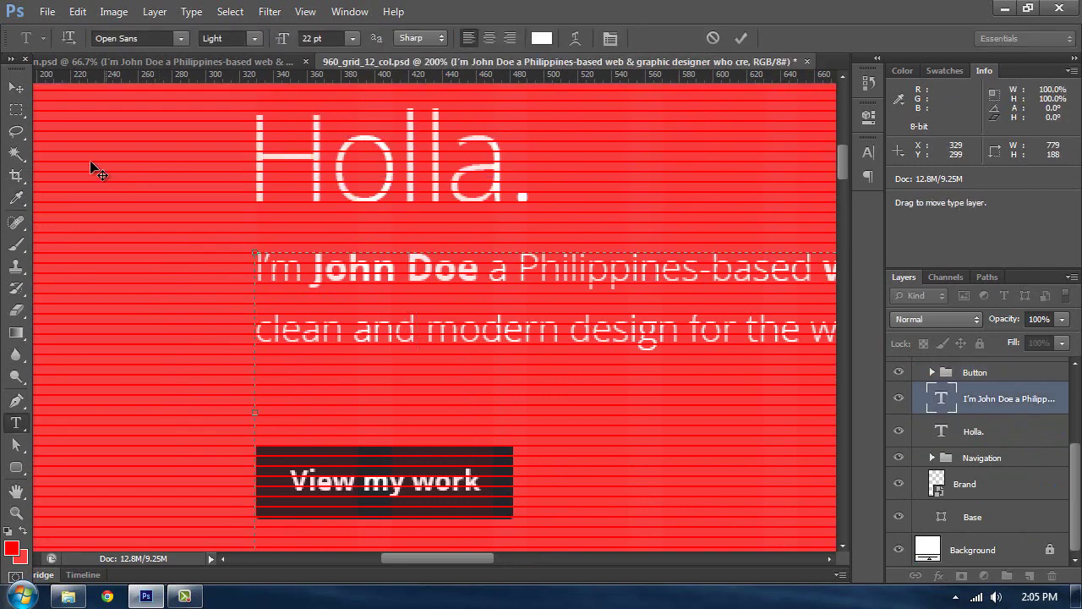
pyautogui.click(13, 89)
pyautogui.hotkey('shift', 'Up')
pyautogui.hotkey('shift', 'Up')
pyautogui.hotkey('shift', 'Up')
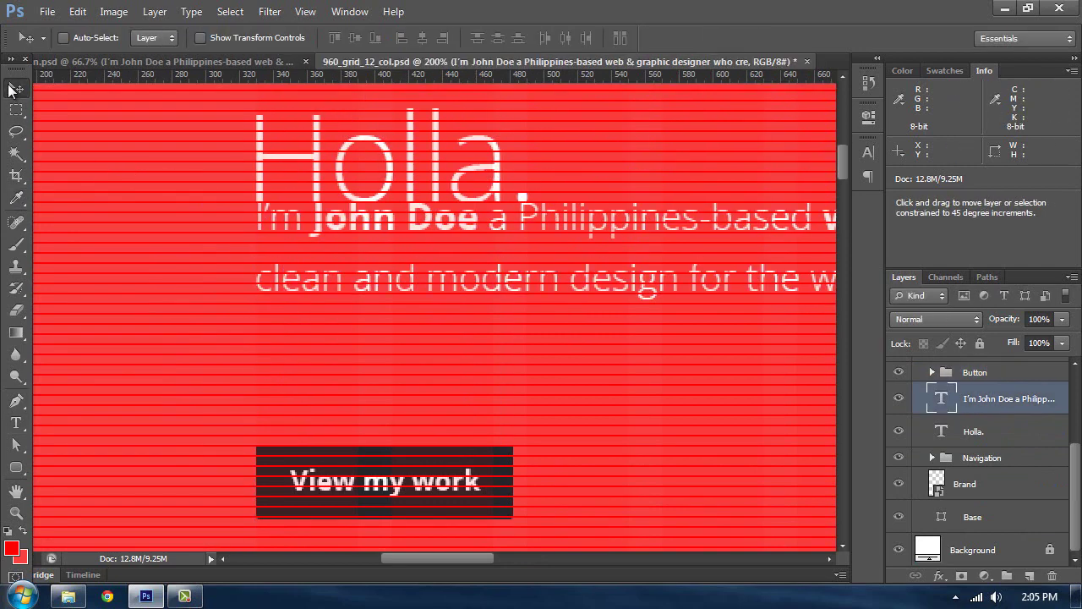
pyautogui.hotkey('shift', 'Down')
pyautogui.hotkey('shift', 'Down')
pyautogui.hotkey('shift', 'Down')
pyautogui.hotkey('shift', 'Down')
pyautogui.hotkey('shift', 'Down')
pyautogui.hotkey('shift', 'Down')
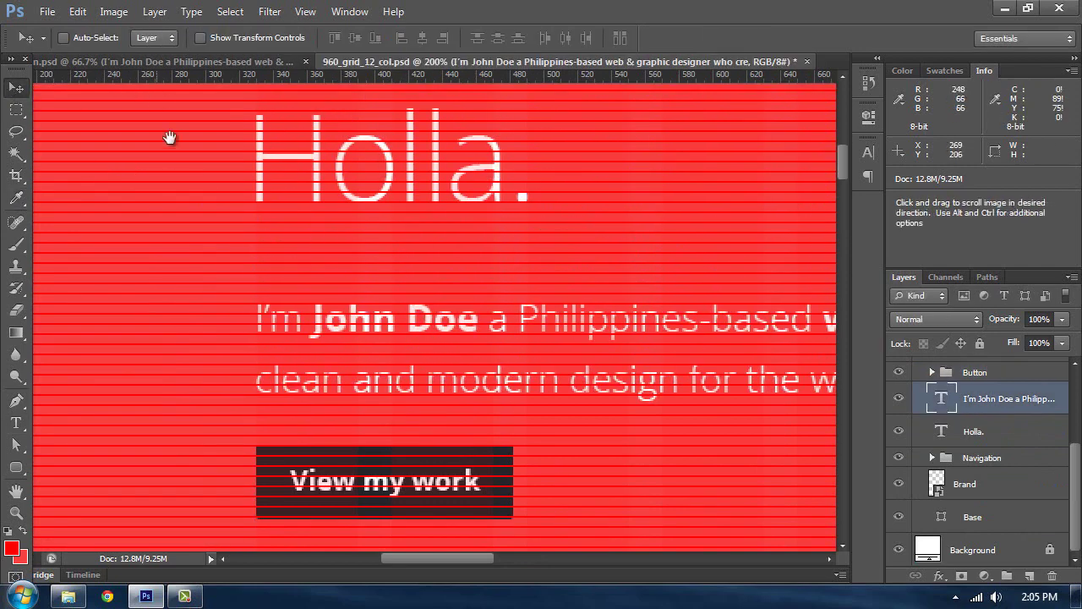
# - Measure 120 px down from the intro paragraph's last line with the Ruler tool and place a horizontal guide at that distance
pyautogui.moveTo(402, 365); pyautogui.dragTo(400, 214)
pyautogui.moveTo(504, 336); pyautogui.dragTo(541, 225)
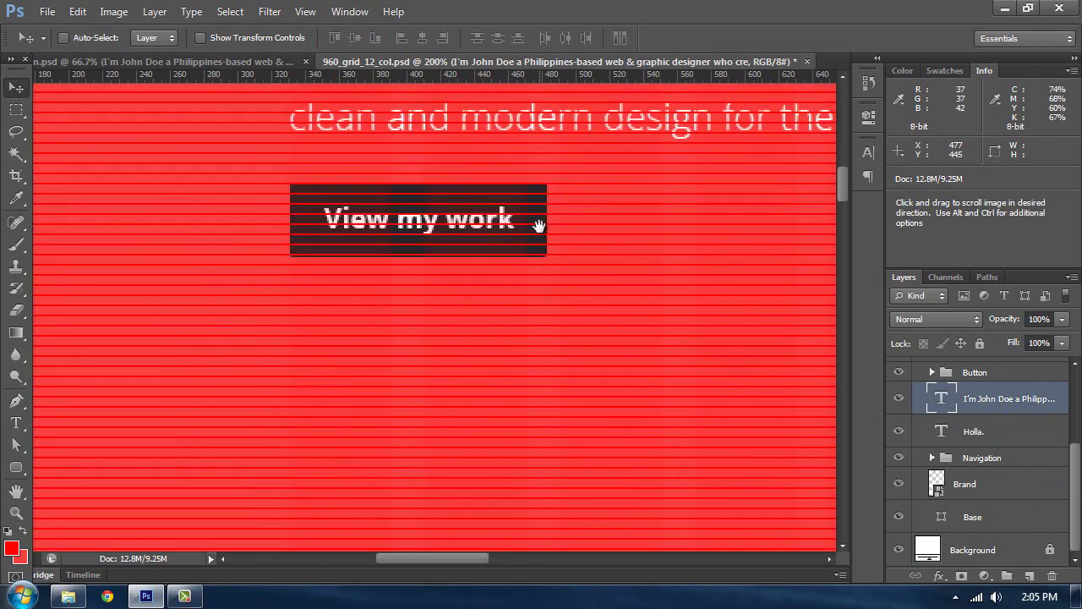
pyautogui.moveTo(20, 207); pyautogui.dragTo(66, 232)
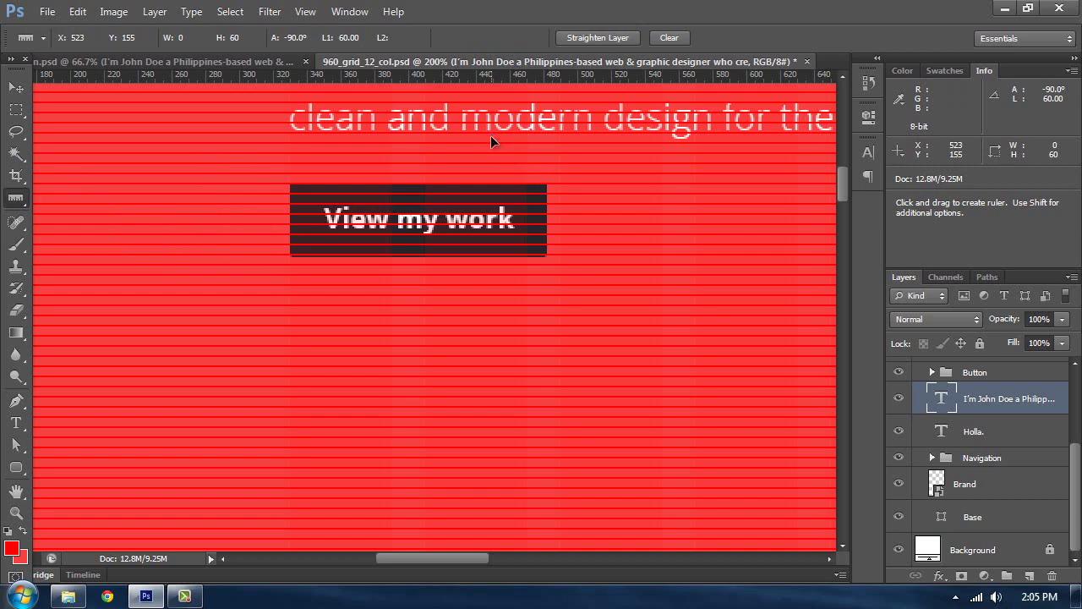
pyautogui.moveTo(491, 135); pyautogui.dragTo(491, 254)
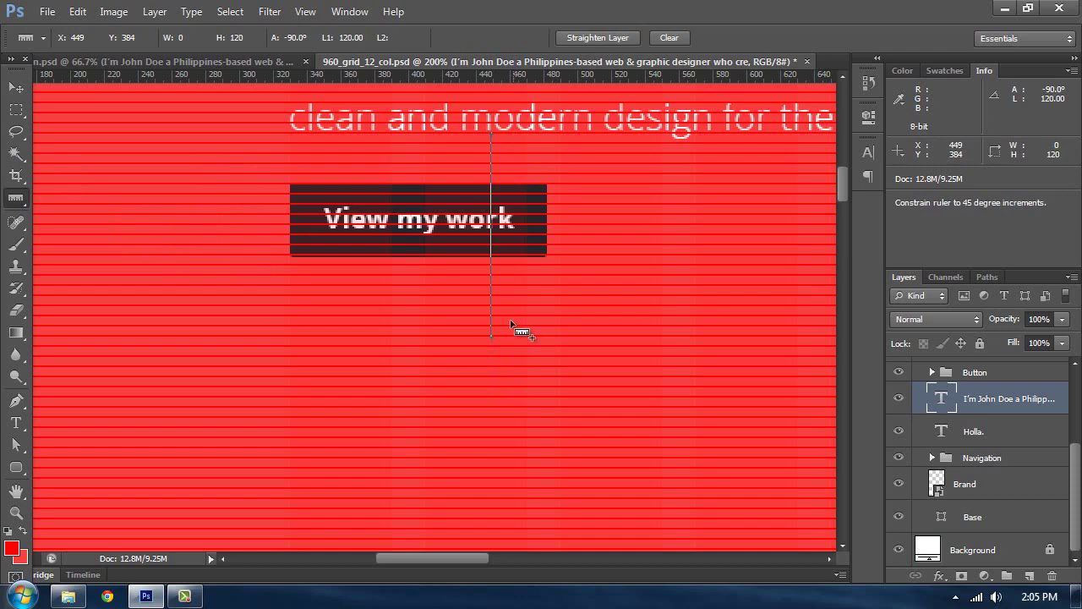
pyautogui.moveTo(518, 74); pyautogui.dragTo(536, 304)
pyautogui.moveTo(542, 336); pyautogui.dragTo(542, 336)
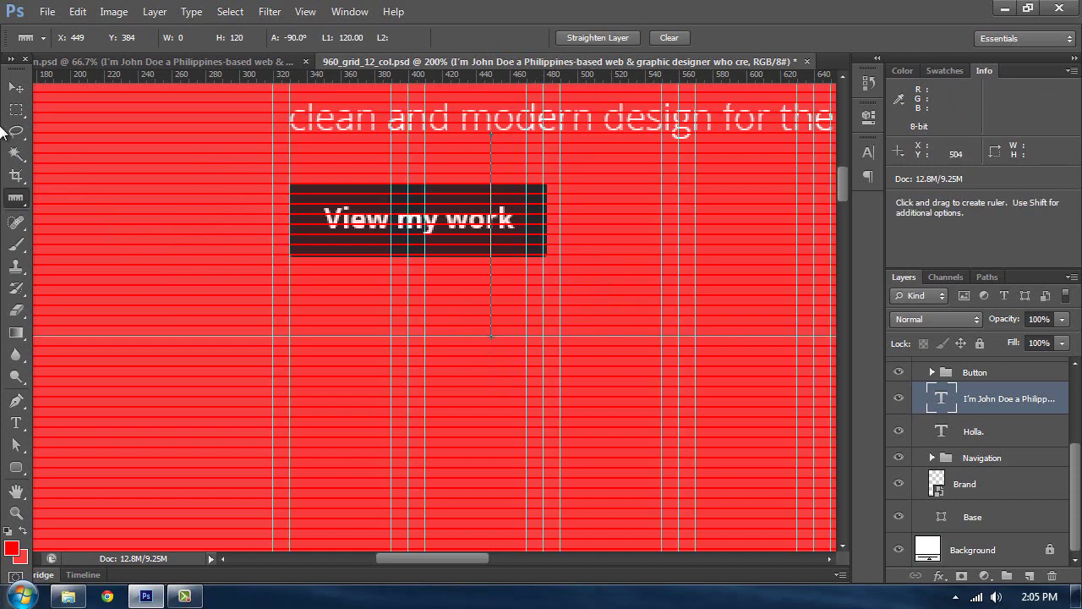
# - Move the Button group down so its top edge sits on the new horizontal guide, keeping its left edge on the column guide
pyautogui.press('v')
pyautogui.scroll(2, 969, 427)
pyautogui.click(972, 438)
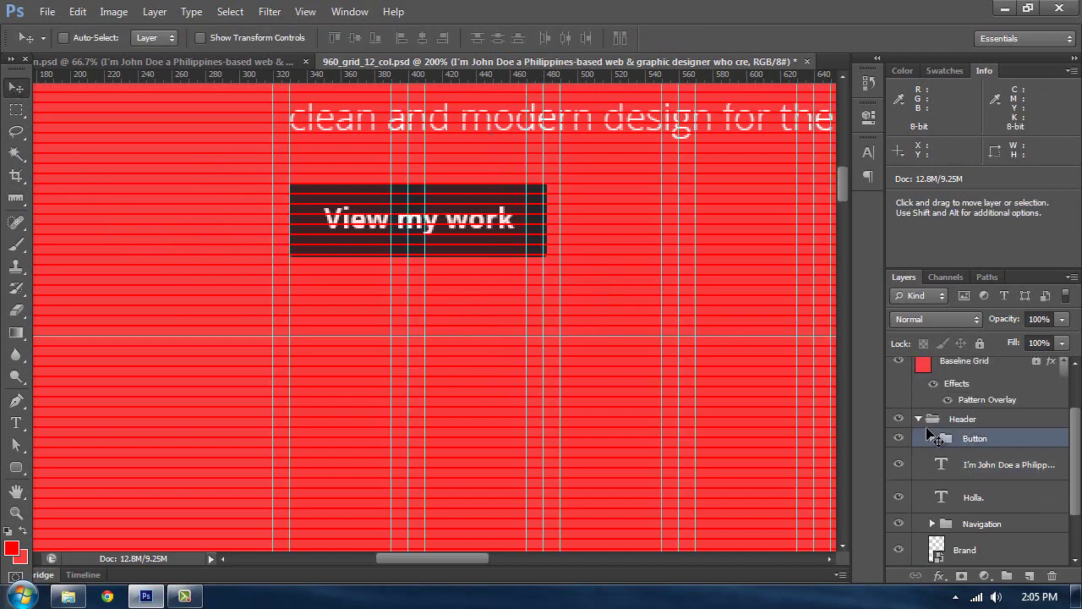
pyautogui.moveTo(343, 207); pyautogui.dragTo(343, 358)
# - Measure the vertical distance from beneath the button to the header's lower edge
pyautogui.moveTo(514, 337); pyautogui.dragTo(559, 142)
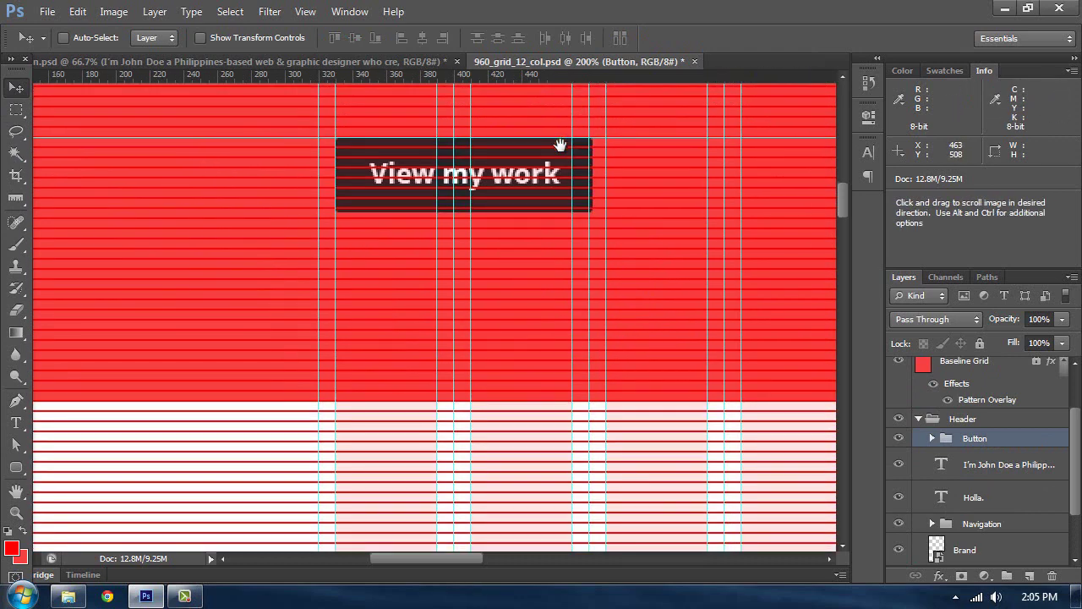
pyautogui.click(16, 197)
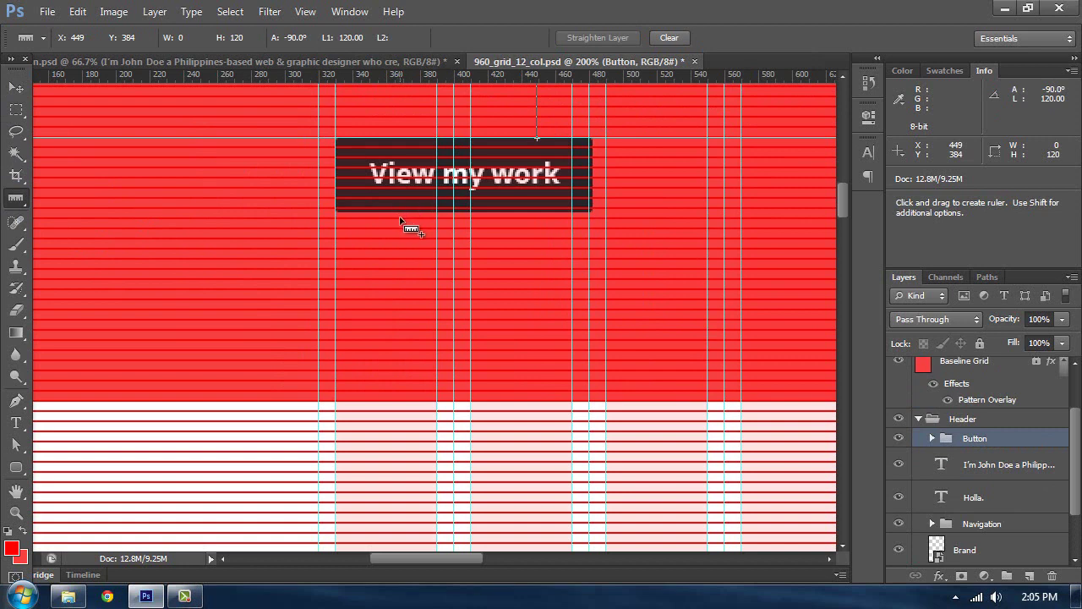
pyautogui.press('shift')
pyautogui.moveTo(401, 220); pyautogui.dragTo(401, 237)
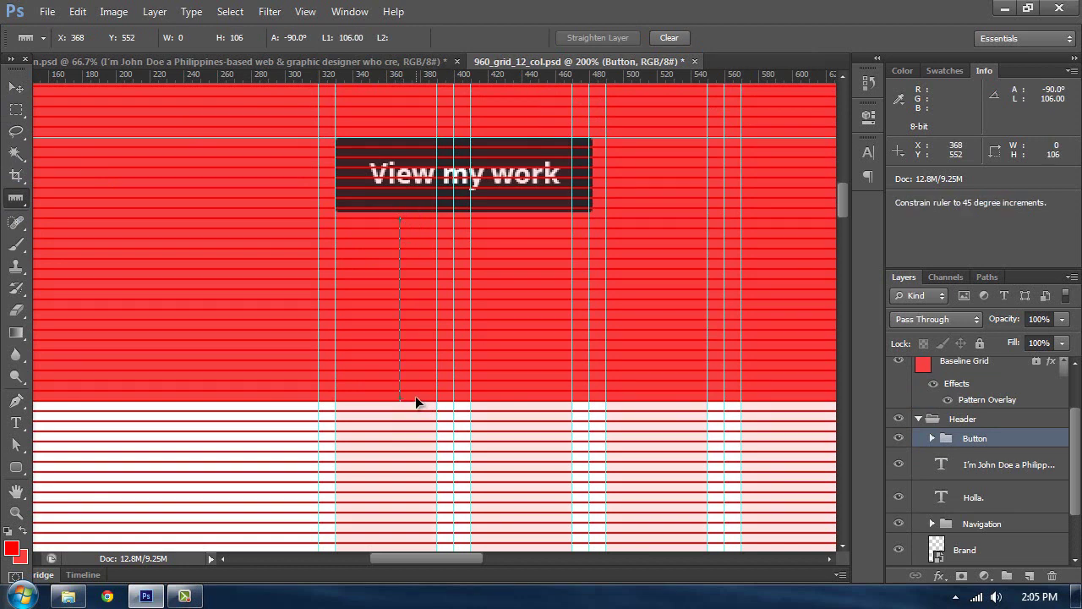
pyautogui.click(16, 87)
pyautogui.moveTo(423, 158); pyautogui.dragTo(399, 253)
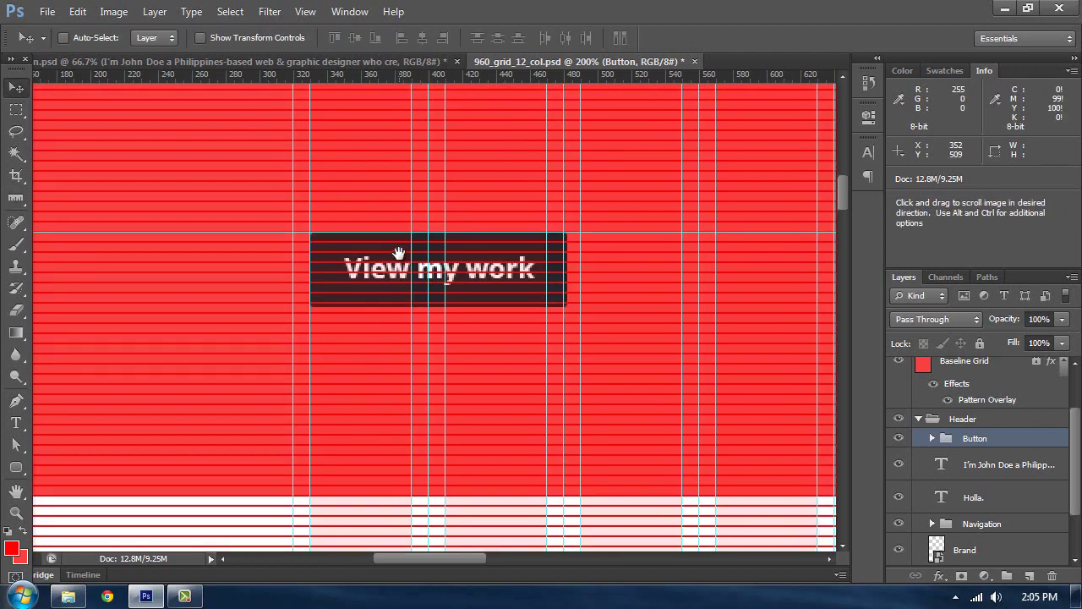
# - Measure 120 px down from beneath the button with the Ruler tool and place a horizontal guide at that distance
pyautogui.moveTo(424, 345); pyautogui.dragTo(461, 211)
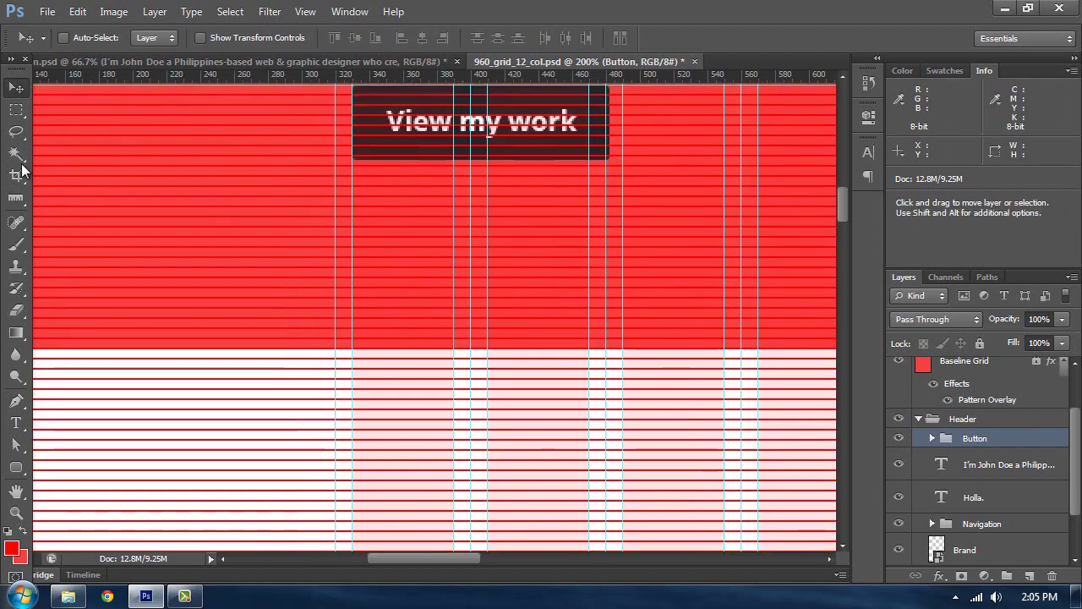
pyautogui.click(16, 197)
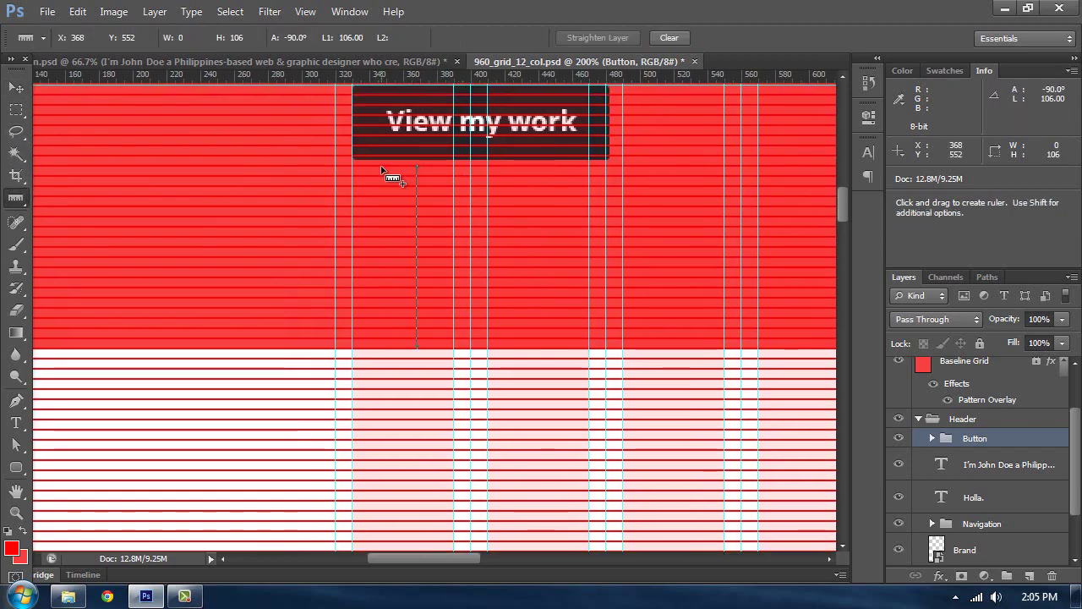
pyautogui.moveTo(376, 166); pyautogui.dragTo(376, 210)
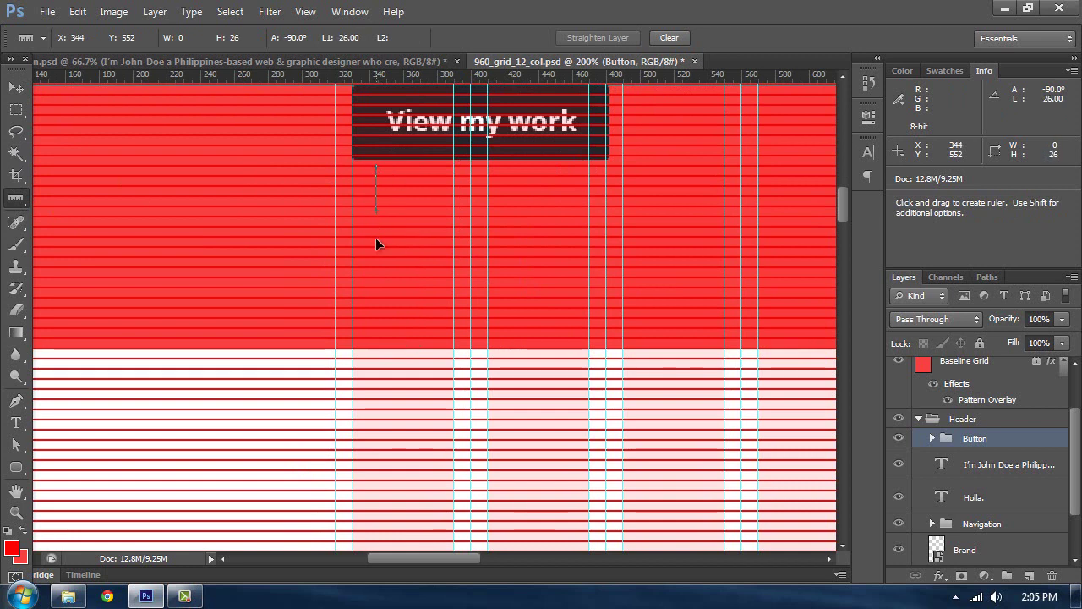
pyautogui.moveTo(397, 354); pyautogui.dragTo(400, 372)
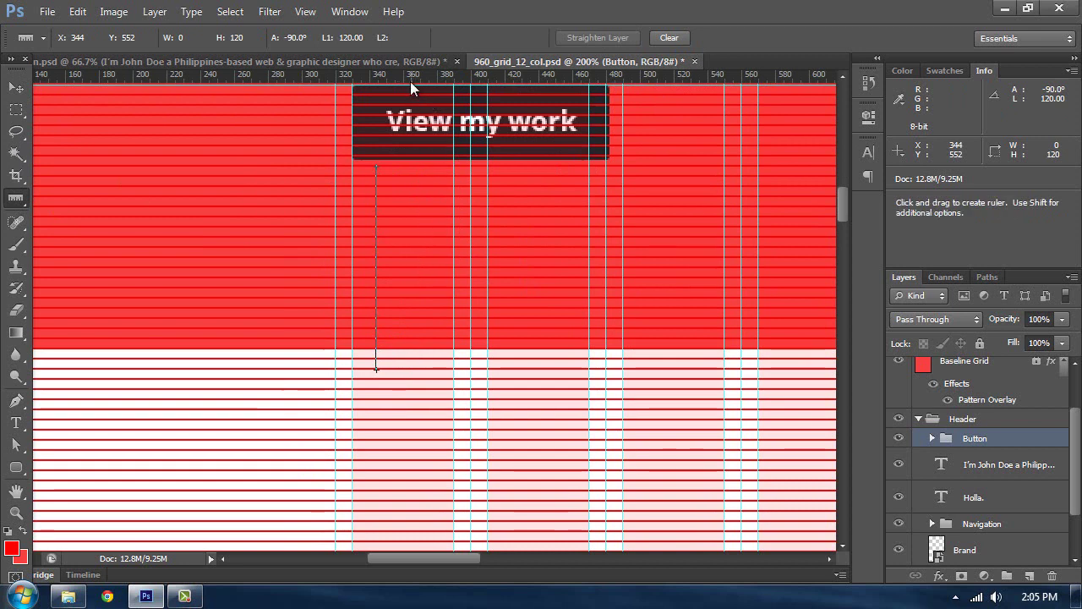
pyautogui.moveTo(410, 107); pyautogui.dragTo(449, 374)
# - Extend the header's Base shape downward with Free Transform so its lower edge meets the new horizontal guide
pyautogui.click(15, 89)
pyautogui.keyDown('ctrl'); pyautogui.click(313, 298); pyautogui.keyUp('ctrl')
pyautogui.hotkey('ctrl', 't')
pyautogui.press('Return')
pyautogui.moveTo(761, 373); pyautogui.dragTo(626, 379)
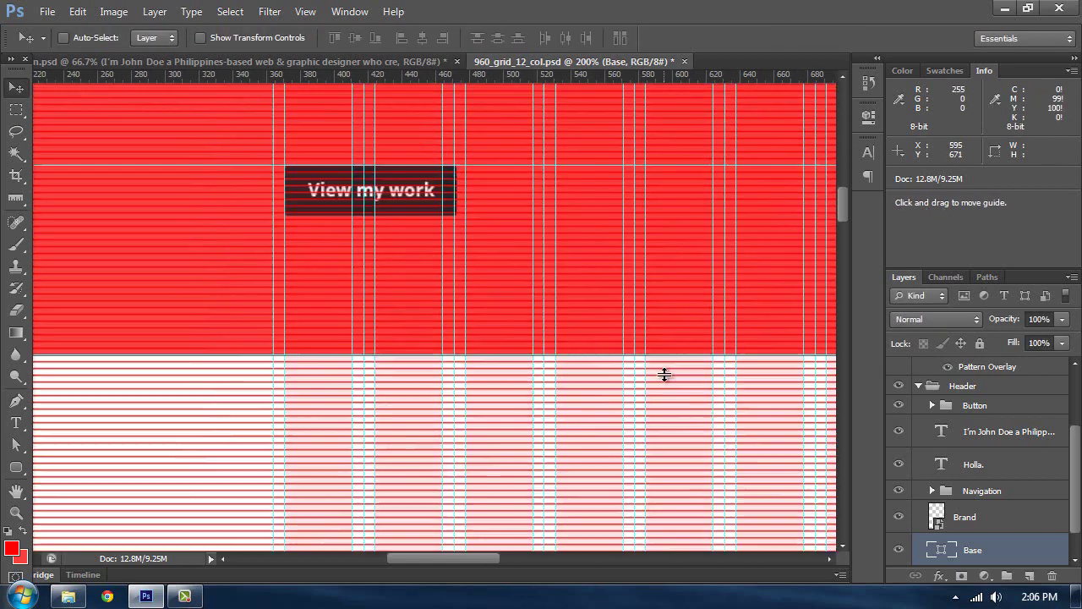
# - Hide the guides and the Baseline Grid layer to review the whole header layout
pyautogui.hotkey('ctrl', '-')
pyautogui.hotkey('ctrl', '-')
pyautogui.hotkey('ctrl', '-')
pyautogui.hotkey('ctrl', '-')
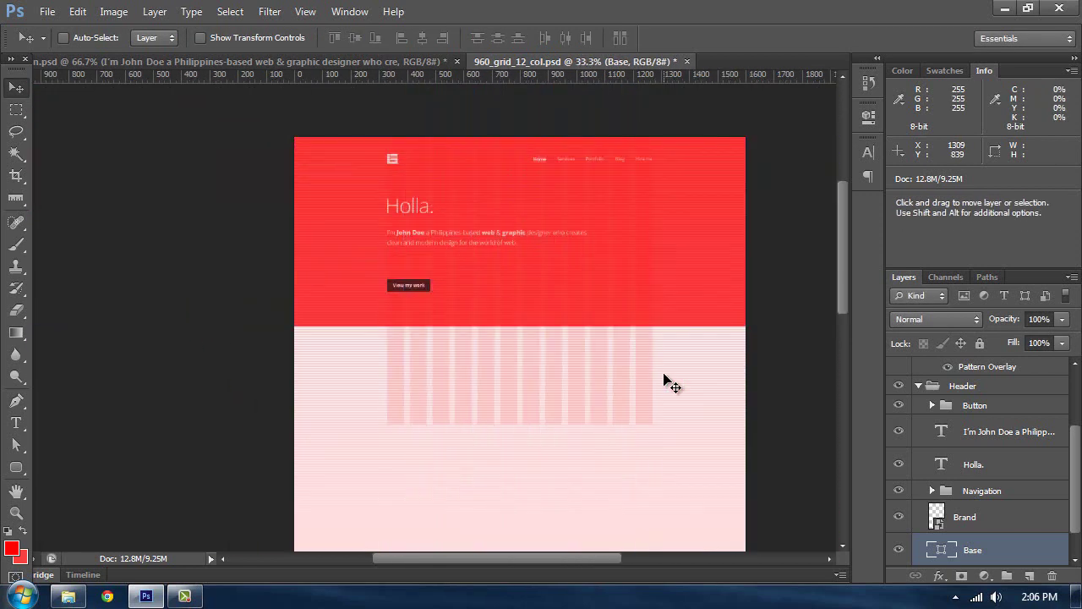
pyautogui.hotkey('ctrl', '+')
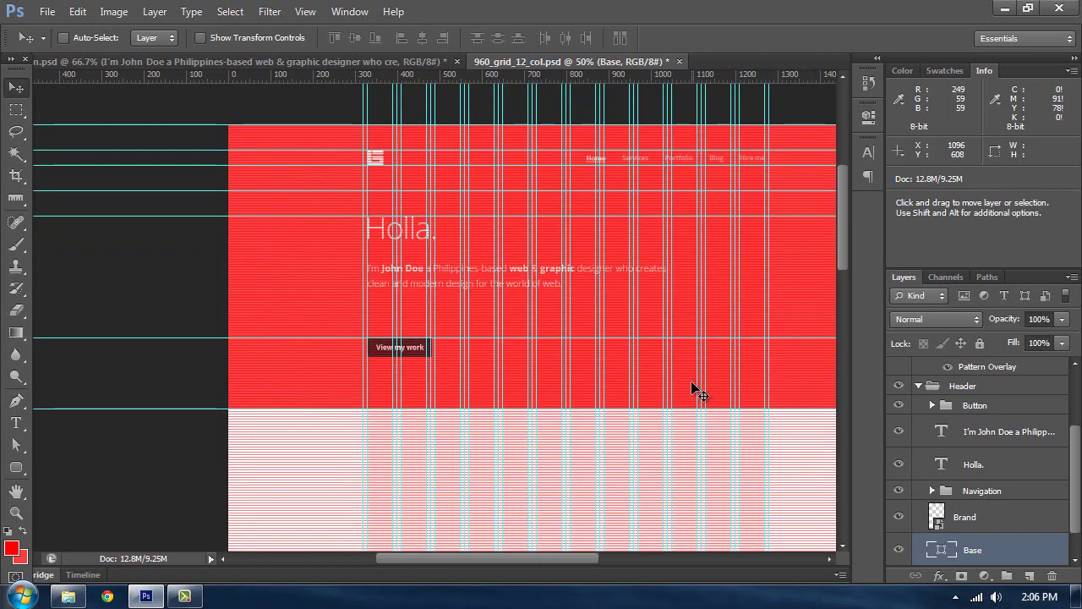
pyautogui.hotkey('ctrl', ';')
pyautogui.hotkey('ctrl', '+')
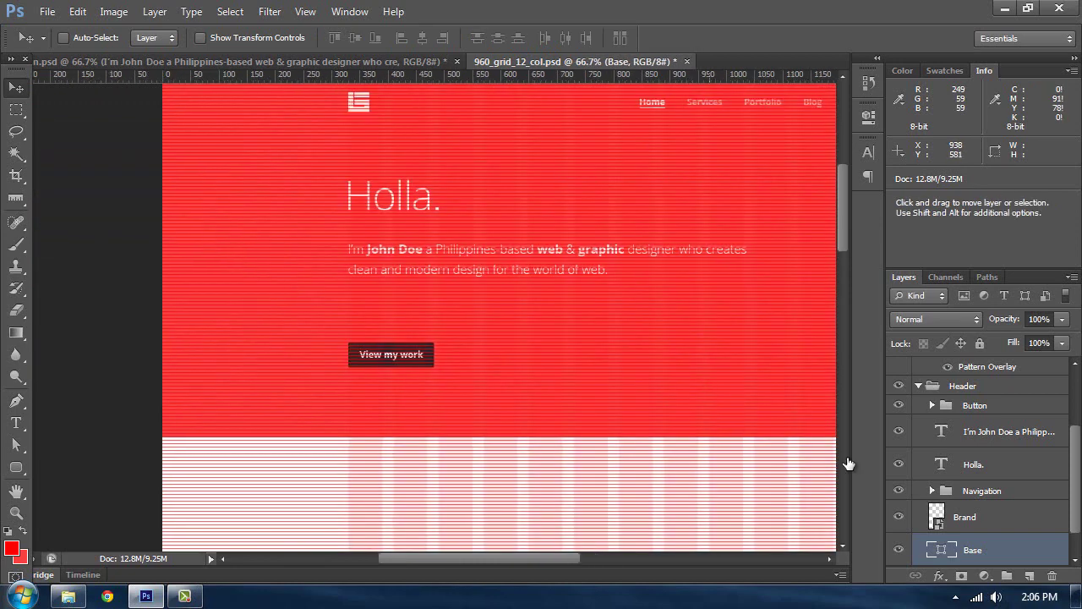
pyautogui.scroll(3, 1036, 486)
pyautogui.click(899, 426)
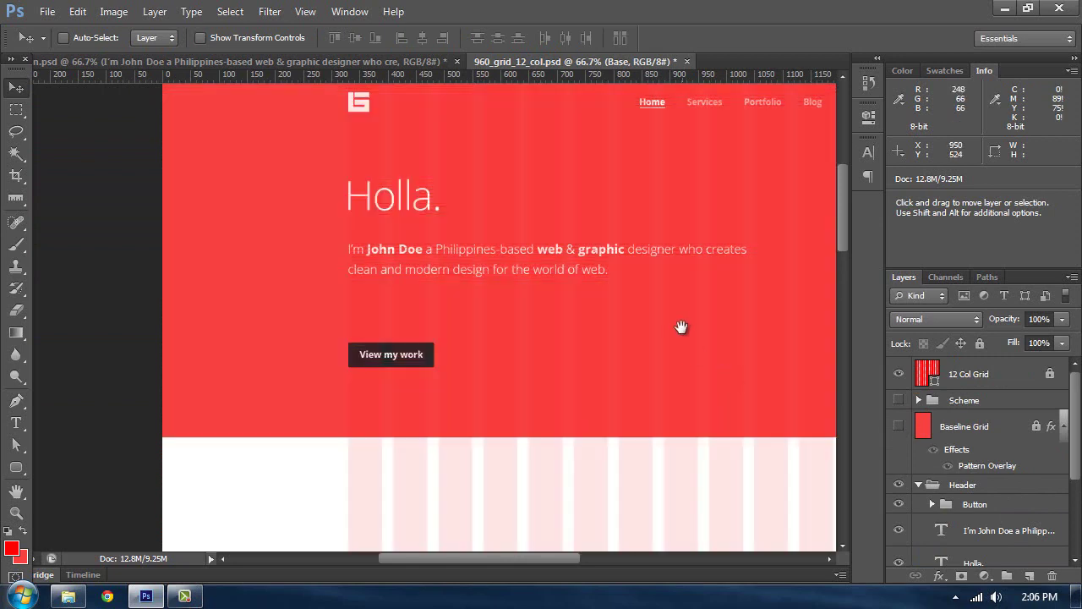
pyautogui.moveTo(626, 324); pyautogui.dragTo(468, 273)
pyautogui.scroll(2, 580, 291)
pyautogui.scroll(3, 594, 285)
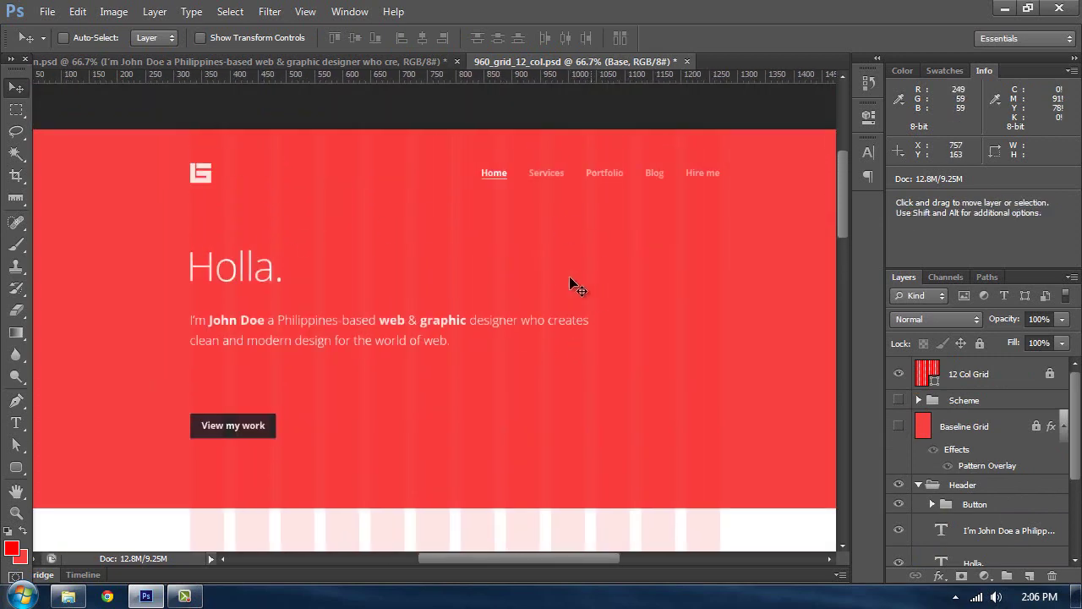
pyautogui.moveTo(467, 378); pyautogui.dragTo(470, 342)
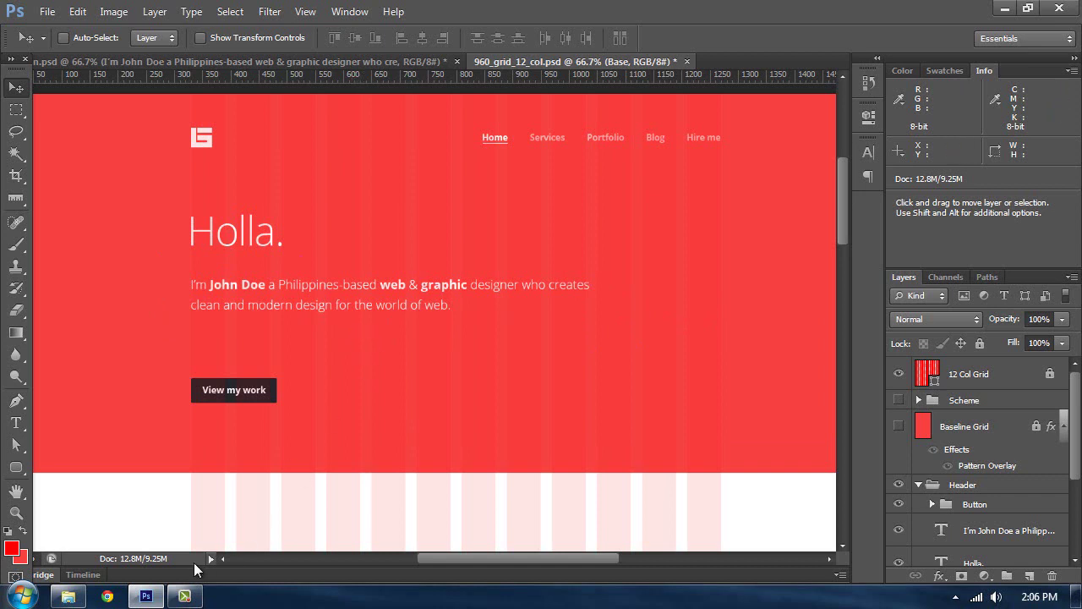
# - Switch to Windows Explorer and open the Resource folder inside the Portfolio folder on the Desktop
pyautogui.moveTo(142, 599)
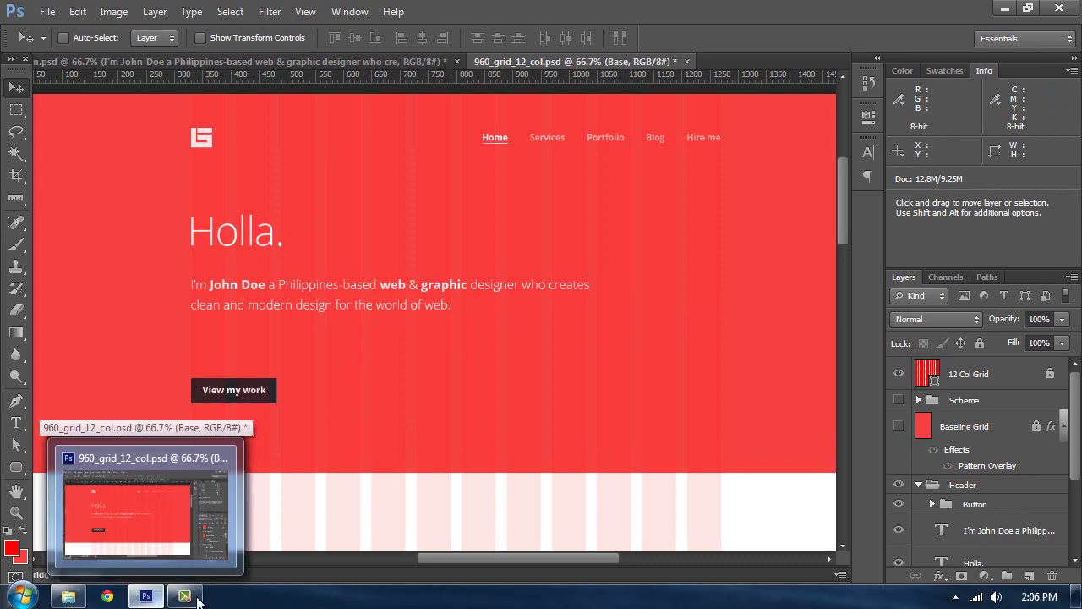
pyautogui.click(127, 516)
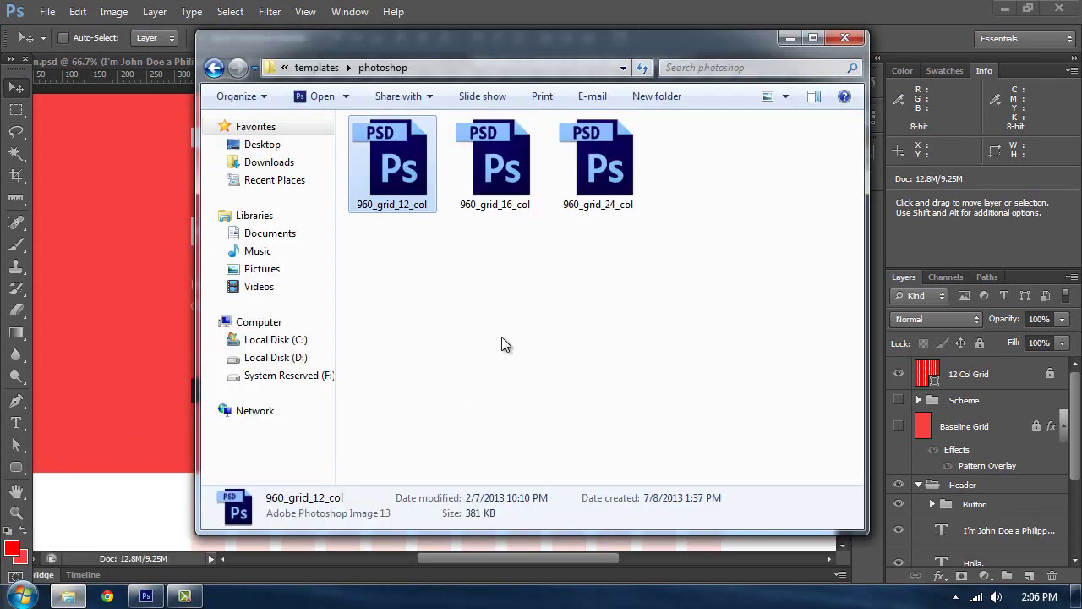
pyautogui.click(218, 68)
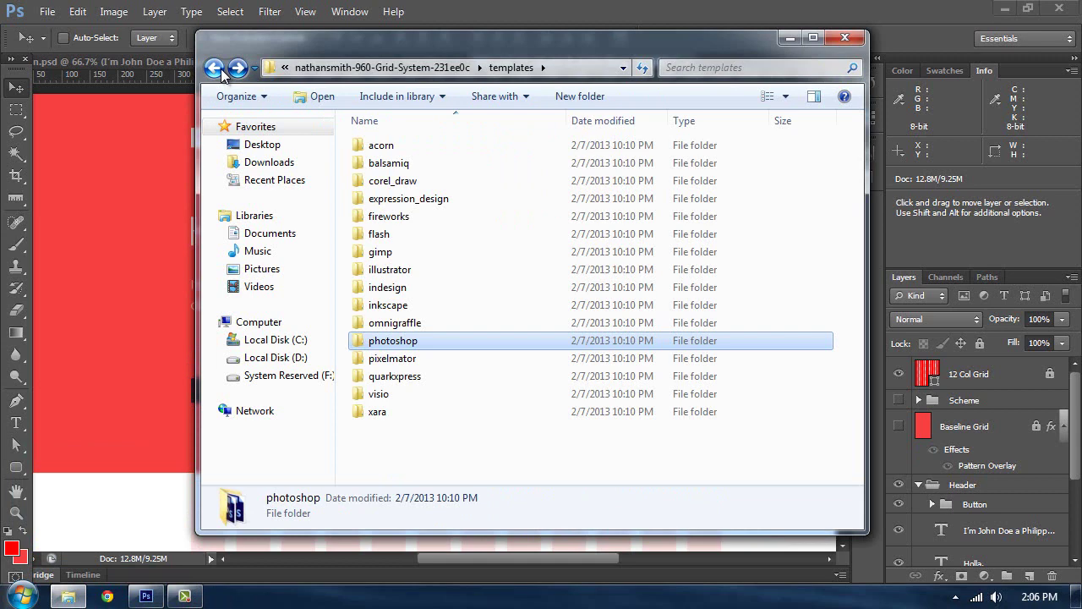
pyautogui.moveTo(350, 40); pyautogui.dragTo(469, 36)
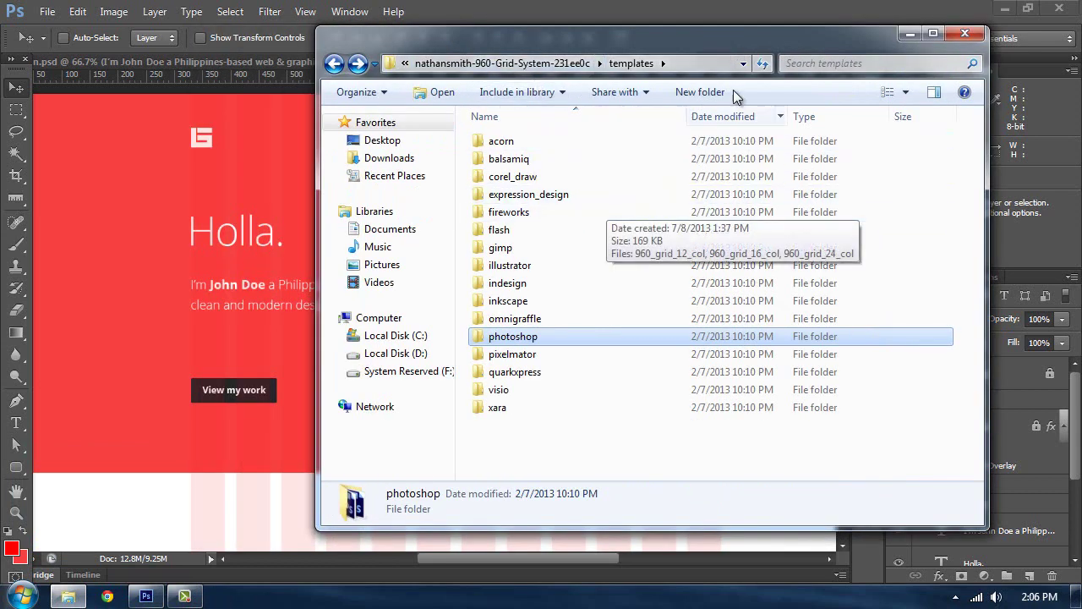
pyautogui.click(558, 355)
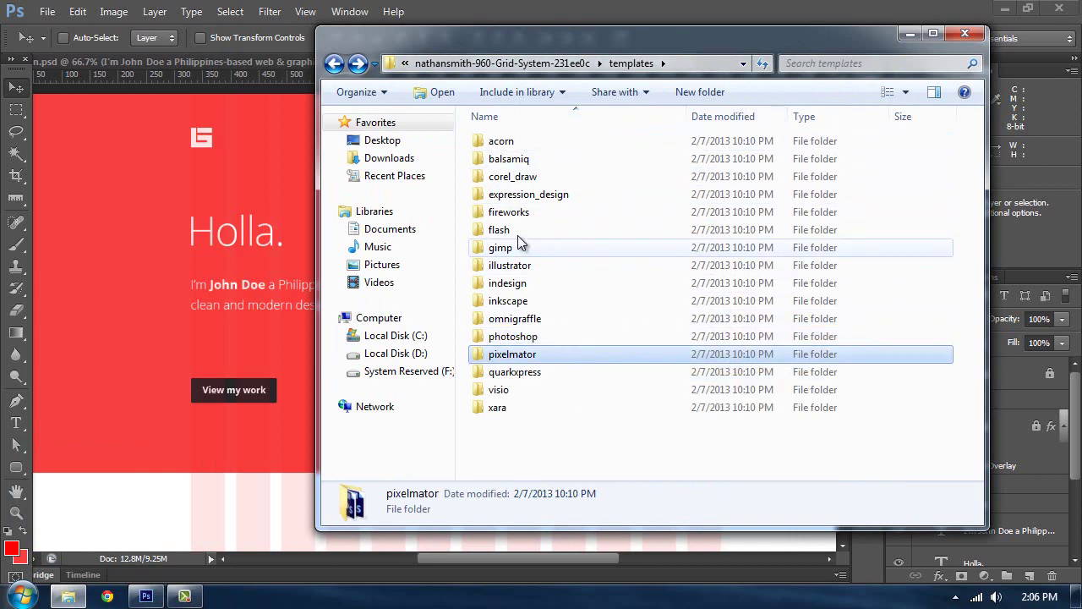
pyautogui.click(517, 231)
pyautogui.click(382, 264)
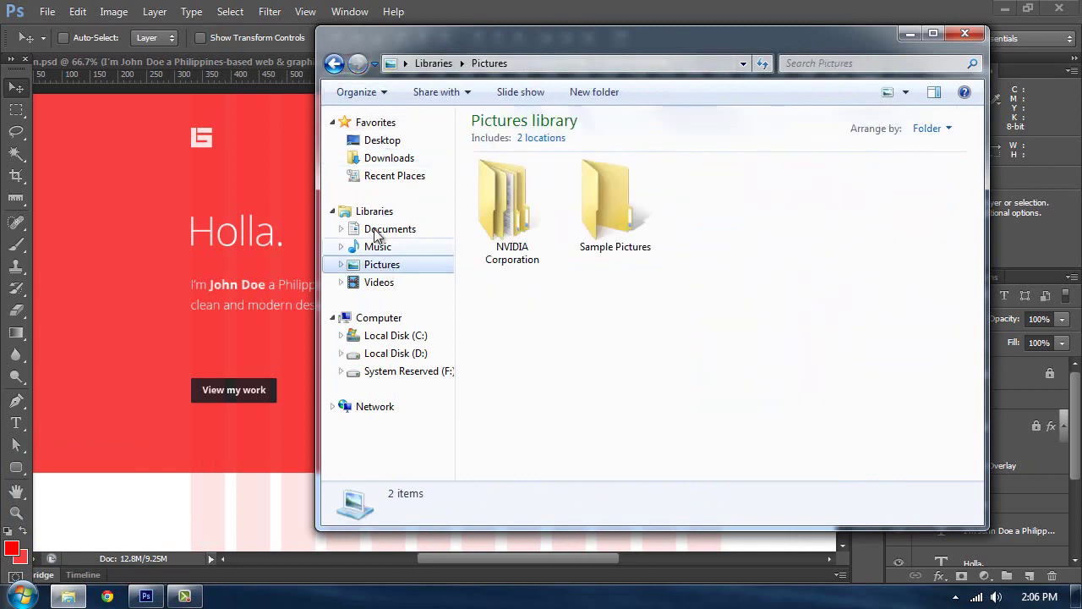
pyautogui.click(382, 141)
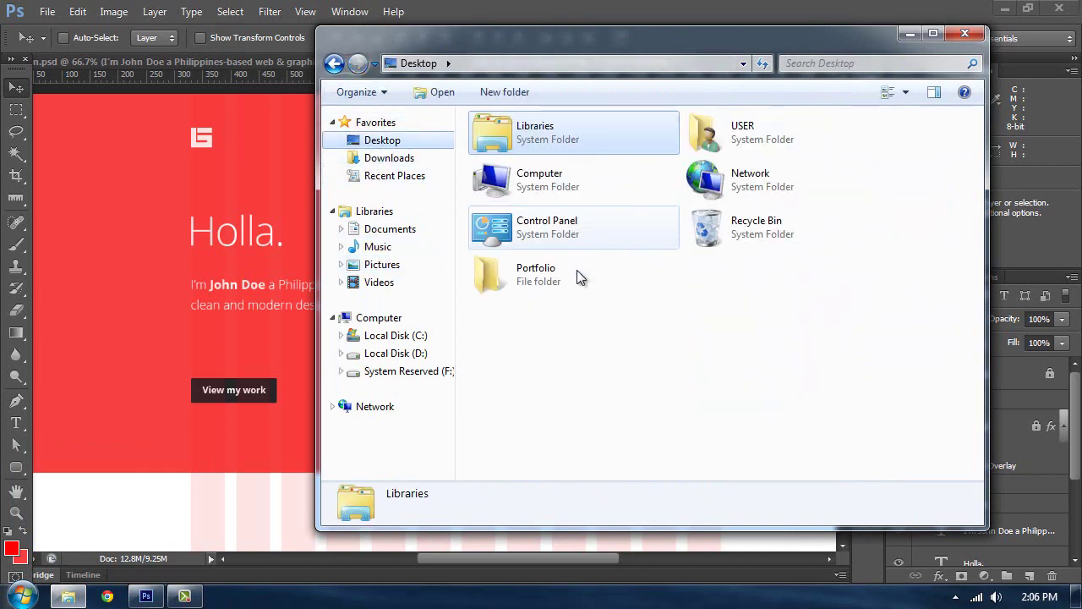
pyautogui.doubleClick(580, 276)
pyautogui.doubleClick(507, 173)
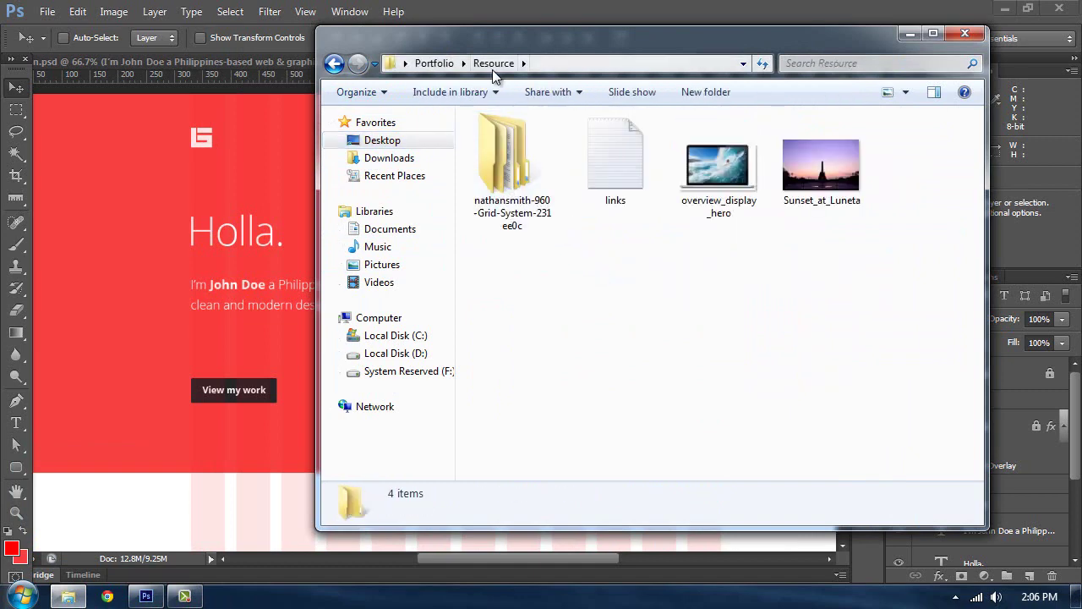
# - Open the Sunset_at_Luneta image from the Resource folder as its own document in Photoshop
pyautogui.click(821, 165)
pyautogui.moveTo(704, 41); pyautogui.dragTo(527, 147)
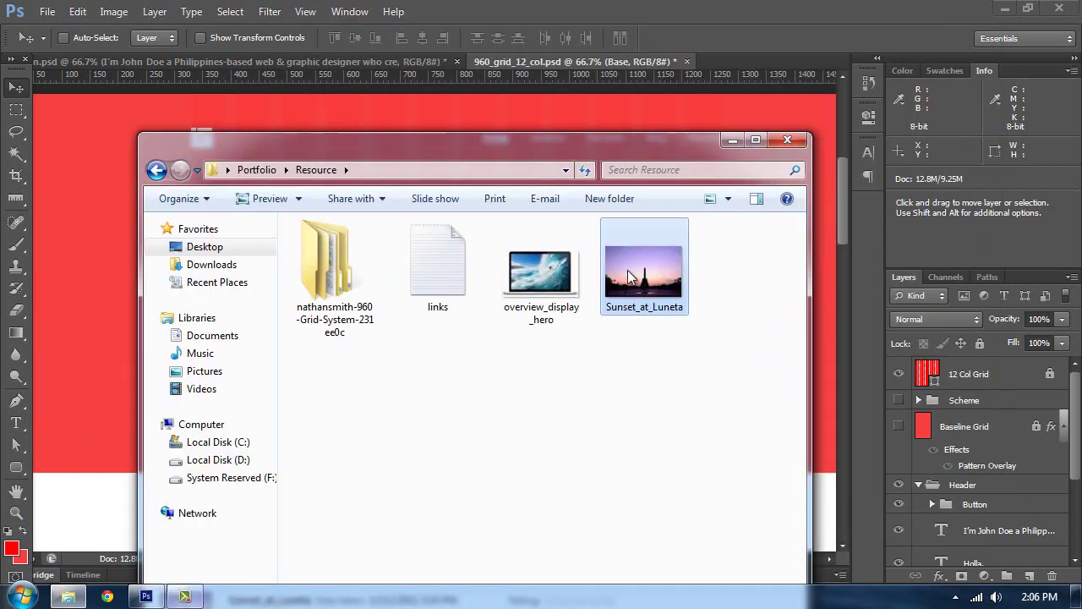
pyautogui.moveTo(630, 277); pyautogui.dragTo(738, 86)
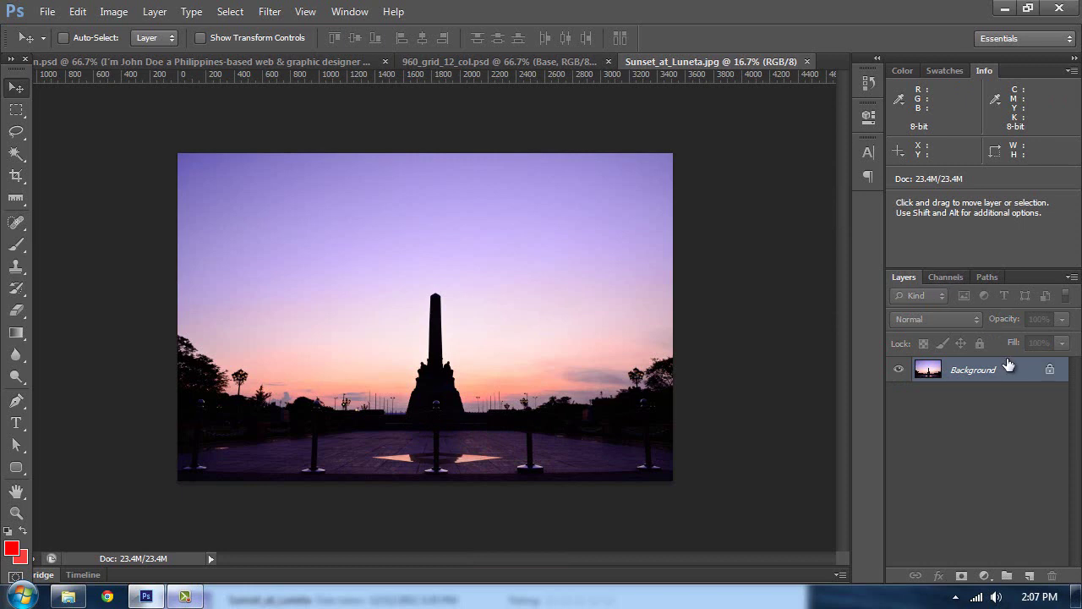
# - Duplicate the sunset photo's Background layer and isolate the Red channel of the copy
pyautogui.moveTo(1008, 368); pyautogui.dragTo(1029, 576)
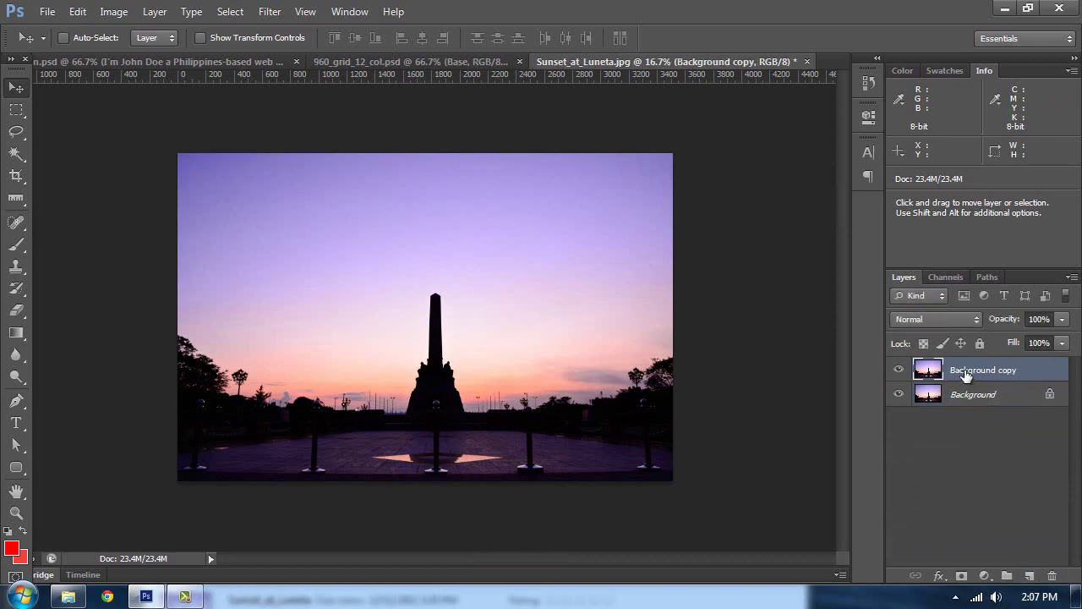
pyautogui.click(948, 279)
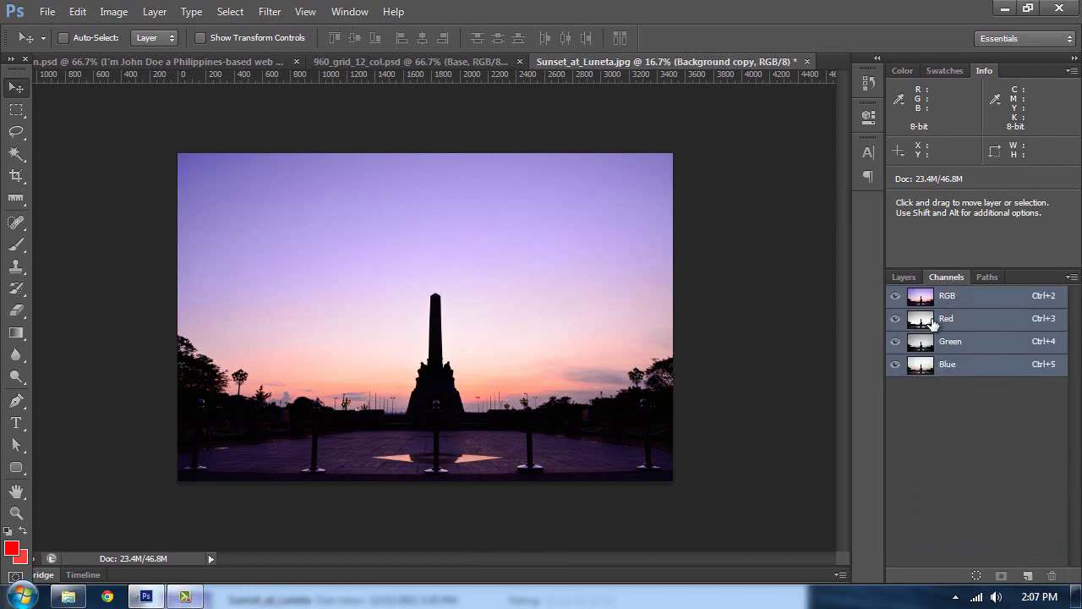
pyautogui.click(925, 321)
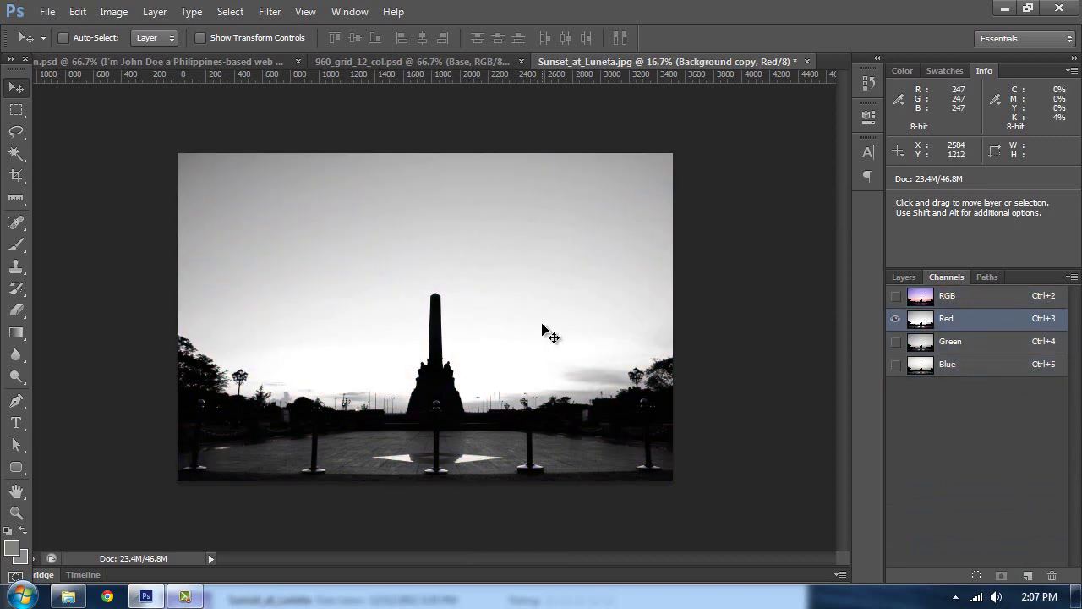
# - Apply Levels to the Red channel with the input black point at 75 and the white point at 151
pyautogui.click(113, 12)
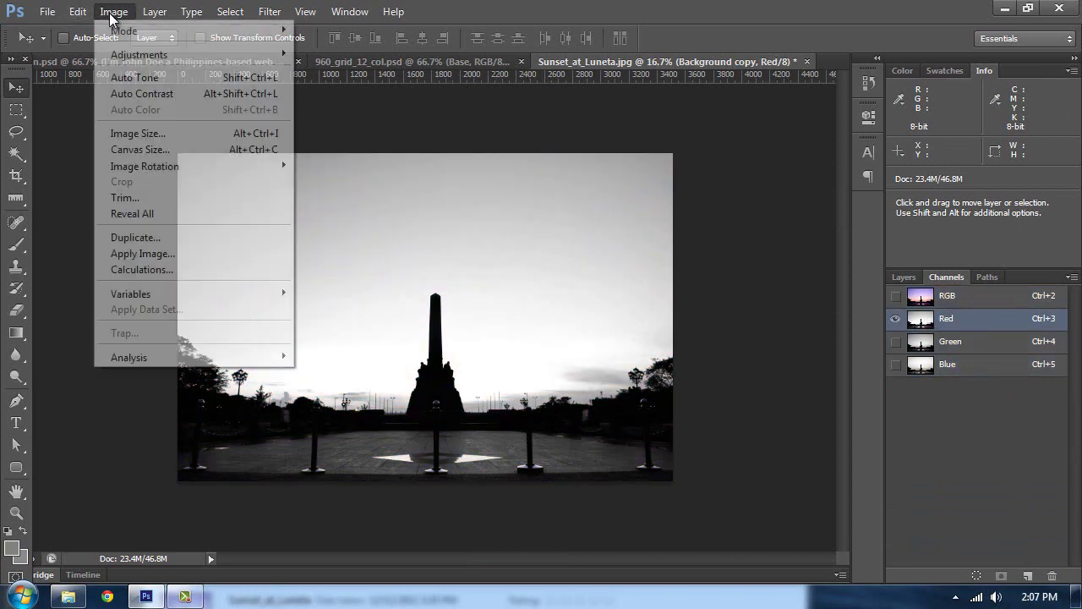
pyautogui.moveTo(144, 55)
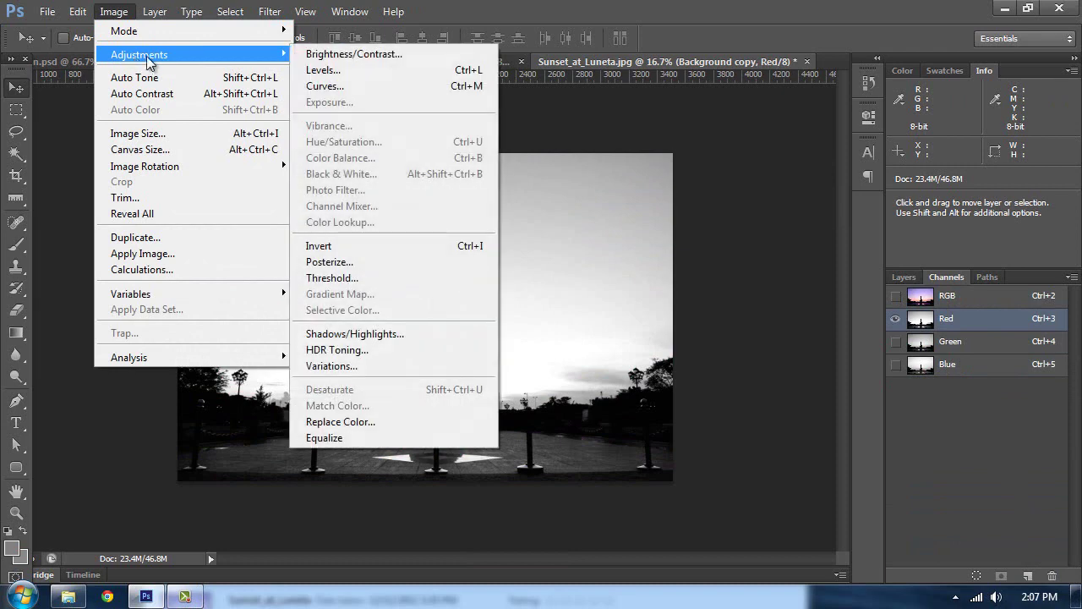
pyautogui.click(310, 71)
pyautogui.moveTo(601, 96); pyautogui.dragTo(818, 108)
pyautogui.moveTo(836, 300); pyautogui.dragTo(748, 299)
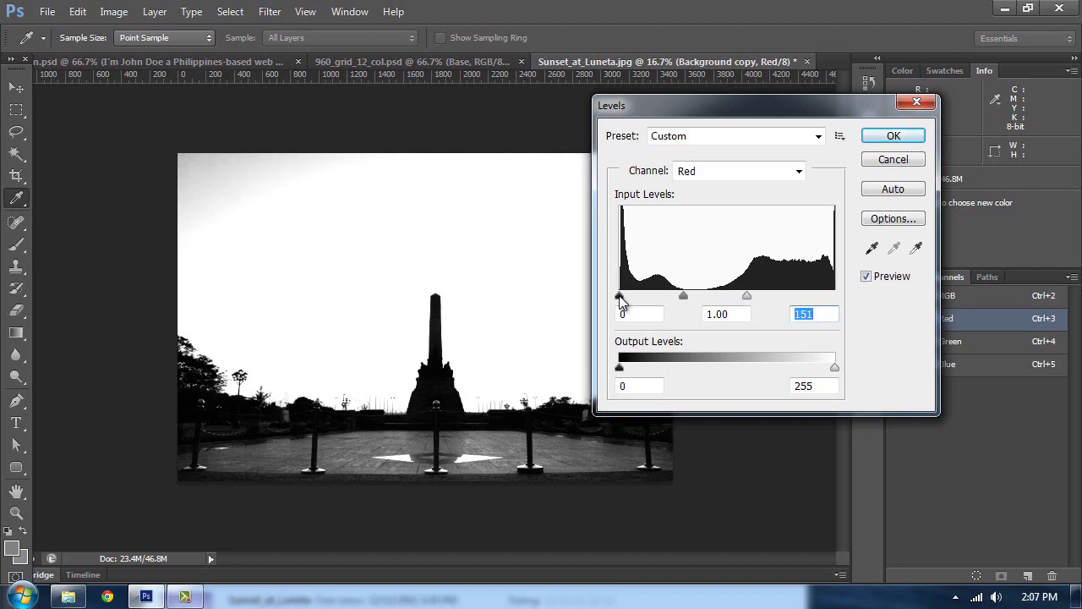
pyautogui.moveTo(621, 301); pyautogui.dragTo(685, 310)
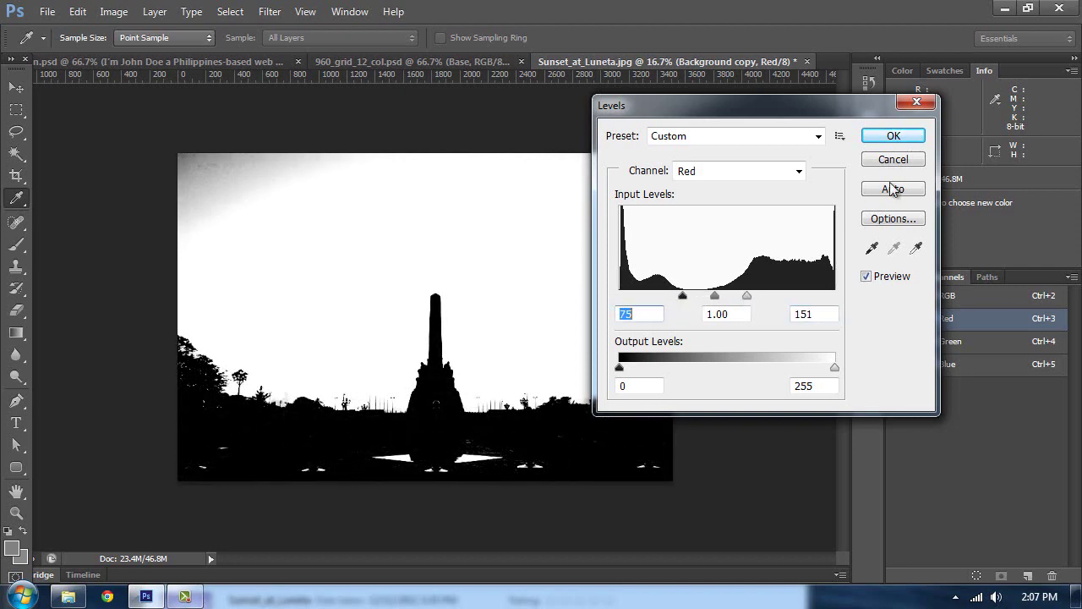
pyautogui.click(894, 137)
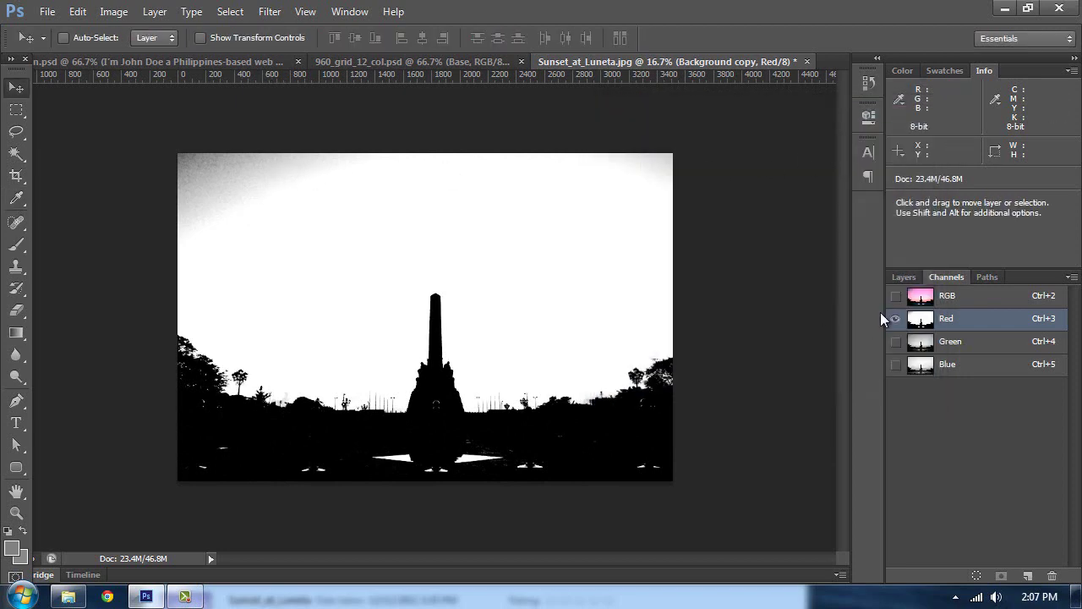
pyautogui.click(899, 280)
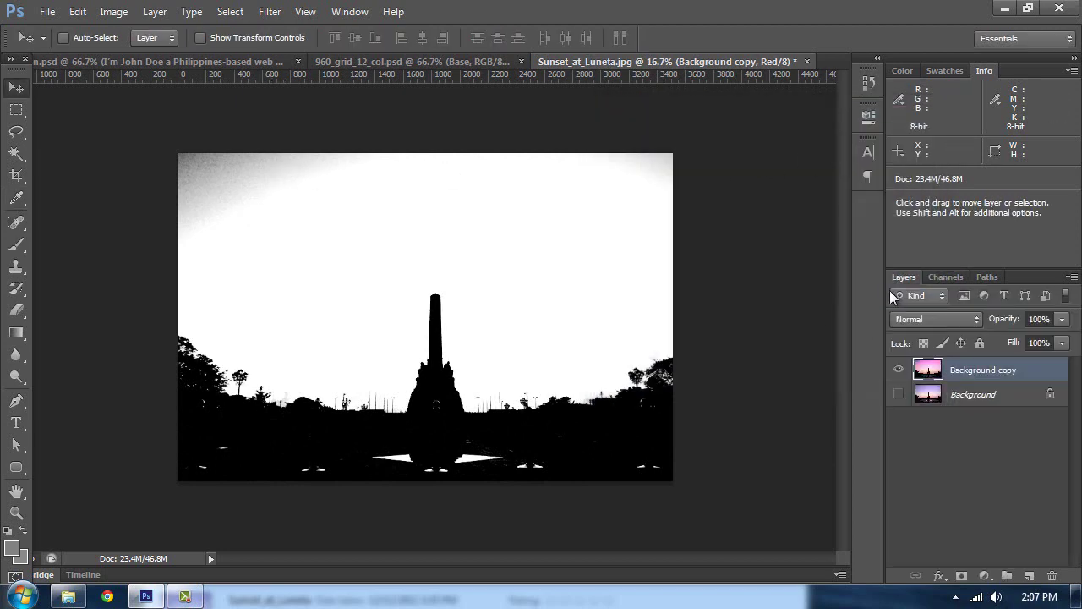
pyautogui.hotkey('ctrl', 'a')
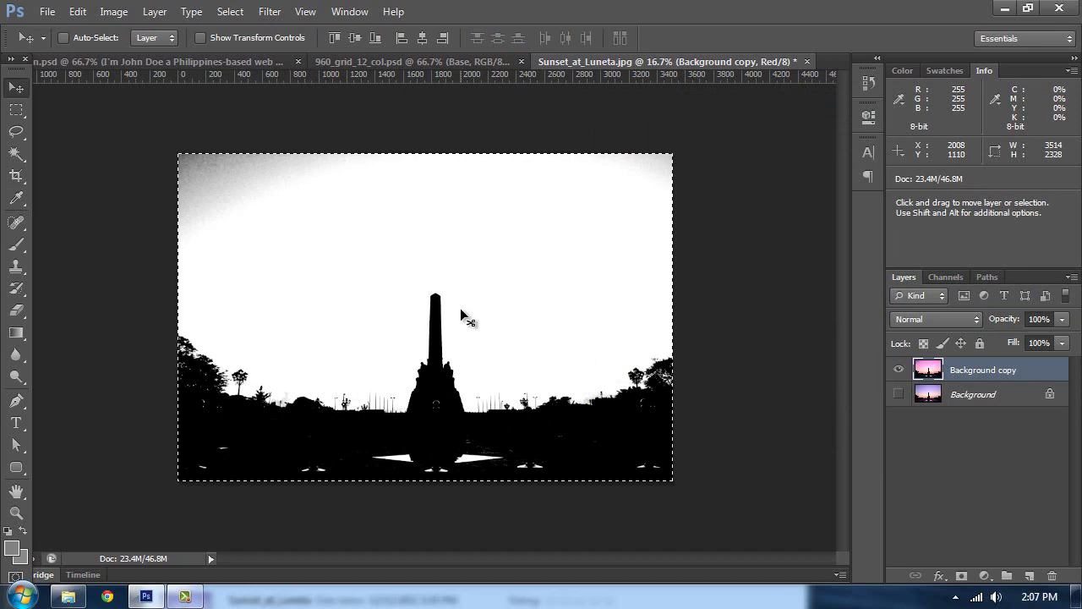
pyautogui.hotkey('ctrl', 'd')
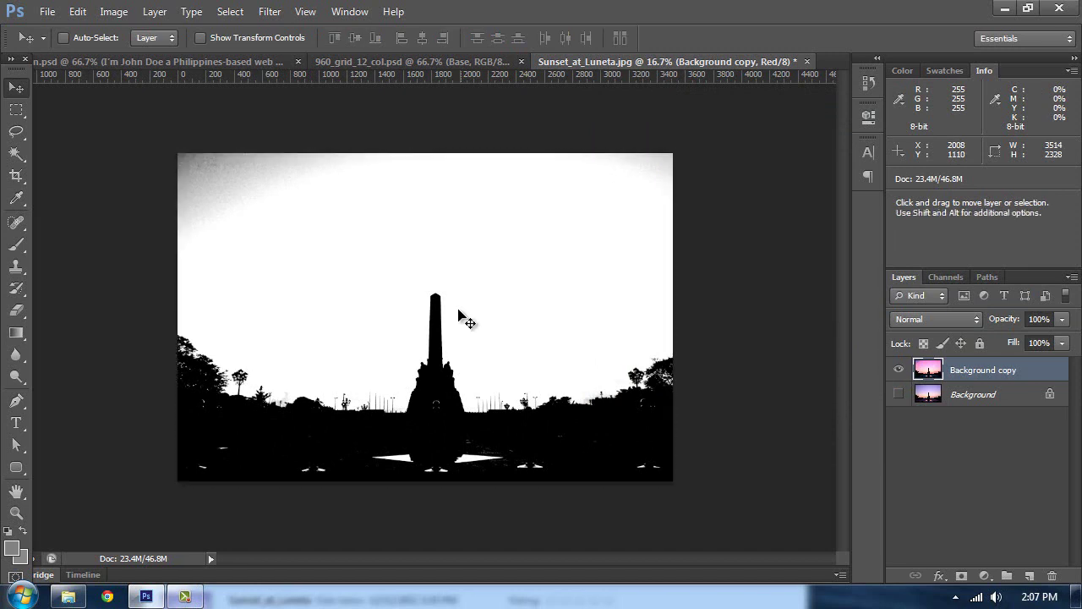
# - Switch to the finished portfolio design to examine the monument silhouette in its header background
pyautogui.click(135, 61)
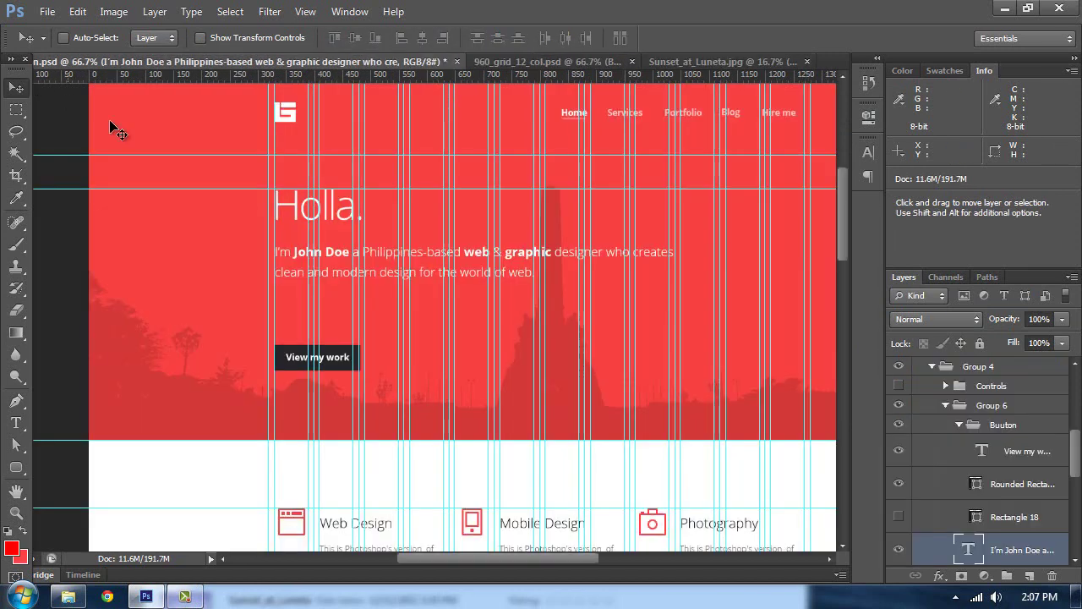
# - Paste the copied black-and-white monument photo directly above the Base layer in 960_grid_12_col.psd
pyautogui.moveTo(245, 153); pyautogui.dragTo(260, 195)
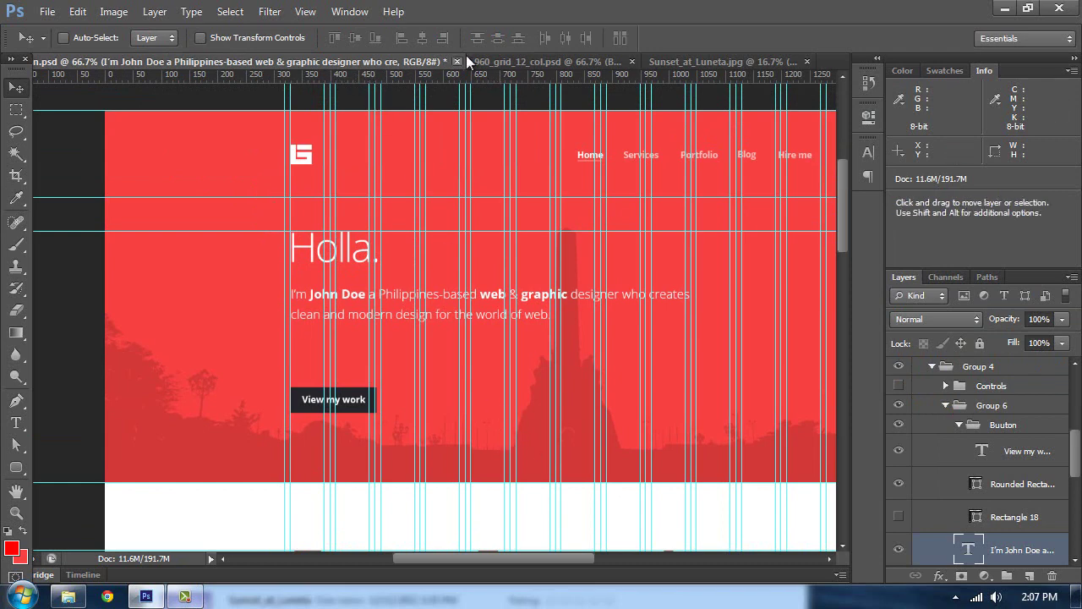
pyautogui.click(542, 61)
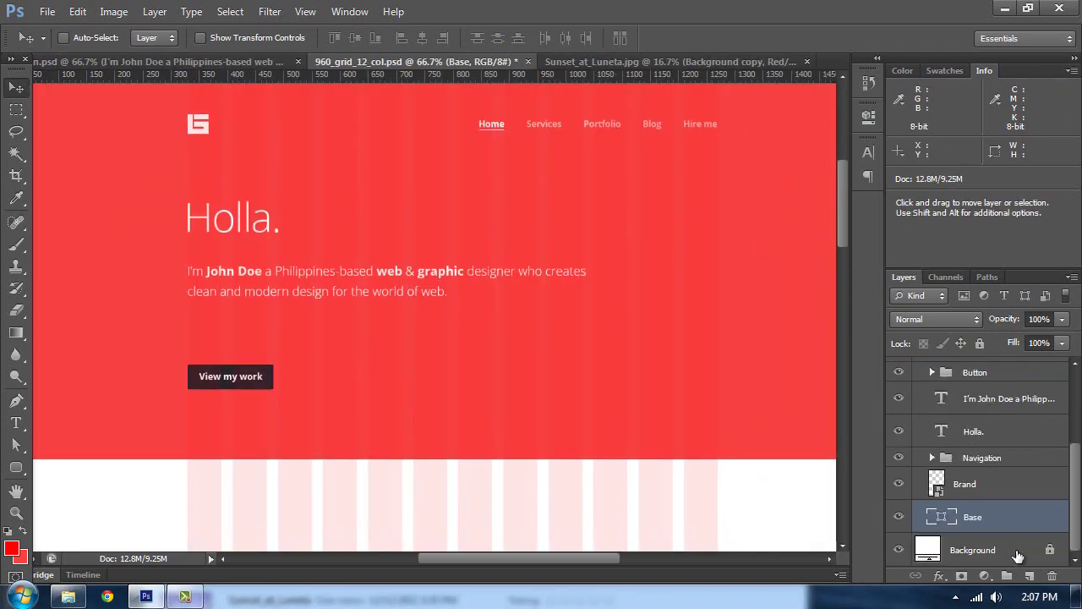
pyautogui.click(898, 518)
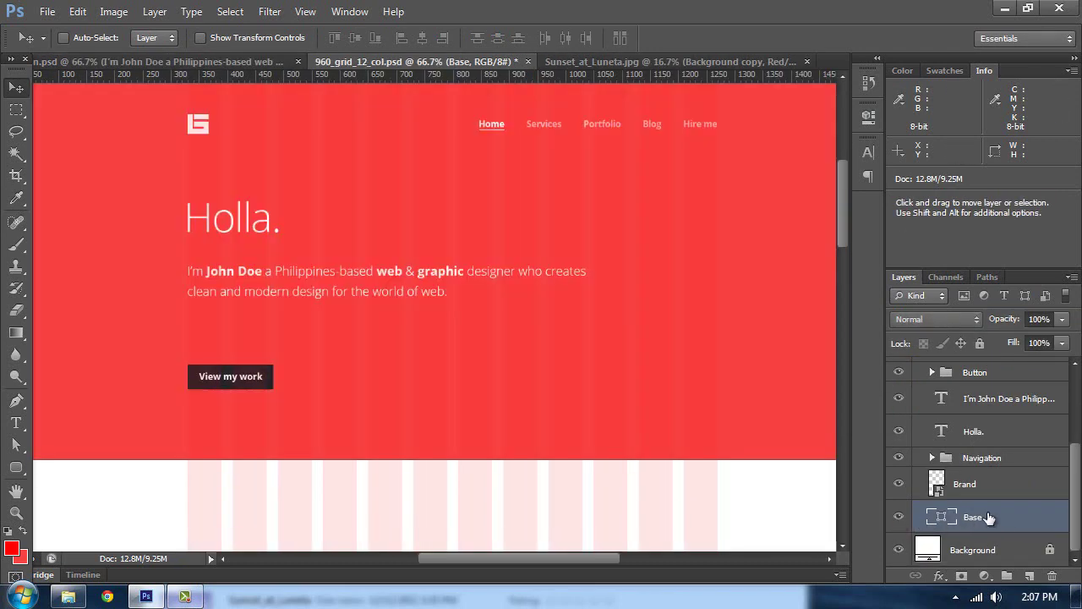
pyautogui.hotkey('ctrl', 'v')
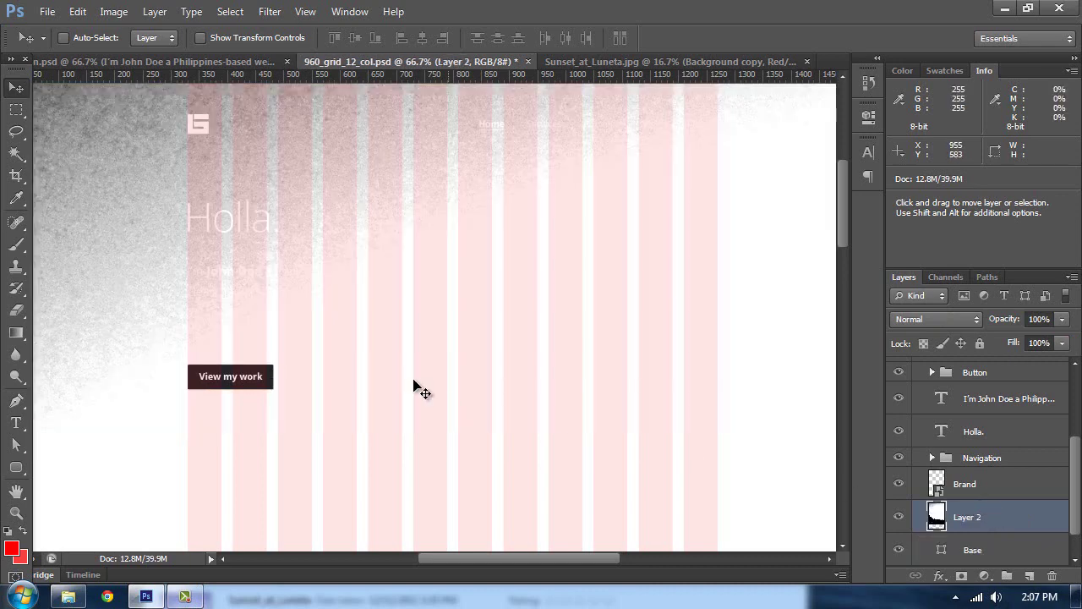
# - Scale the pasted monument photo to about 45.8% so it spans the page width and its lower edge meets the header base's bottom
pyautogui.moveTo(415, 386); pyautogui.dragTo(359, 179)
pyautogui.hotkey('ctrl', '-')
pyautogui.hotkey('ctrl', '-')
pyautogui.hotkey('ctrl', '-')
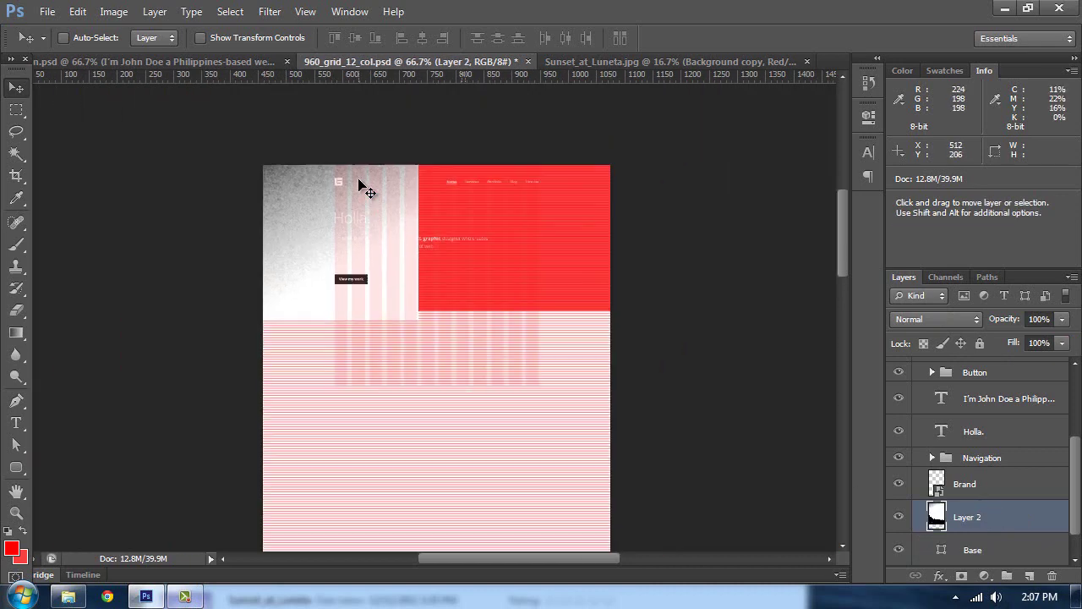
pyautogui.scroll(-1, 565, 318)
pyautogui.hotkey('ctrl', '-')
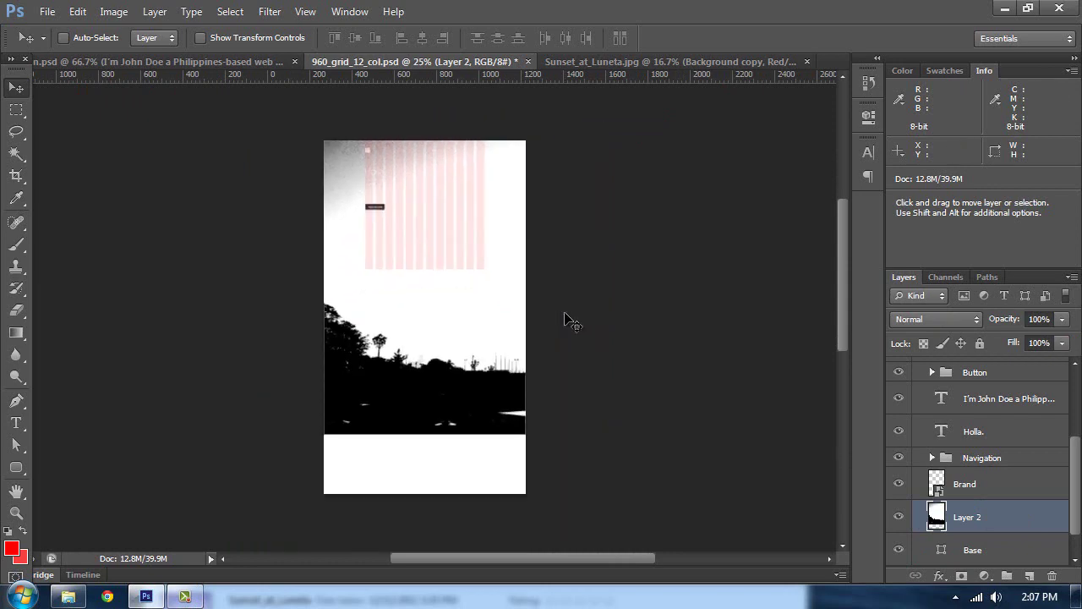
pyautogui.hotkey('ctrl', 't')
pyautogui.moveTo(708, 416); pyautogui.dragTo(530, 267)
pyautogui.moveTo(480, 264); pyautogui.dragTo(477, 225)
pyautogui.hotkey('ctrl', '+')
pyautogui.hotkey('ctrl', '+')
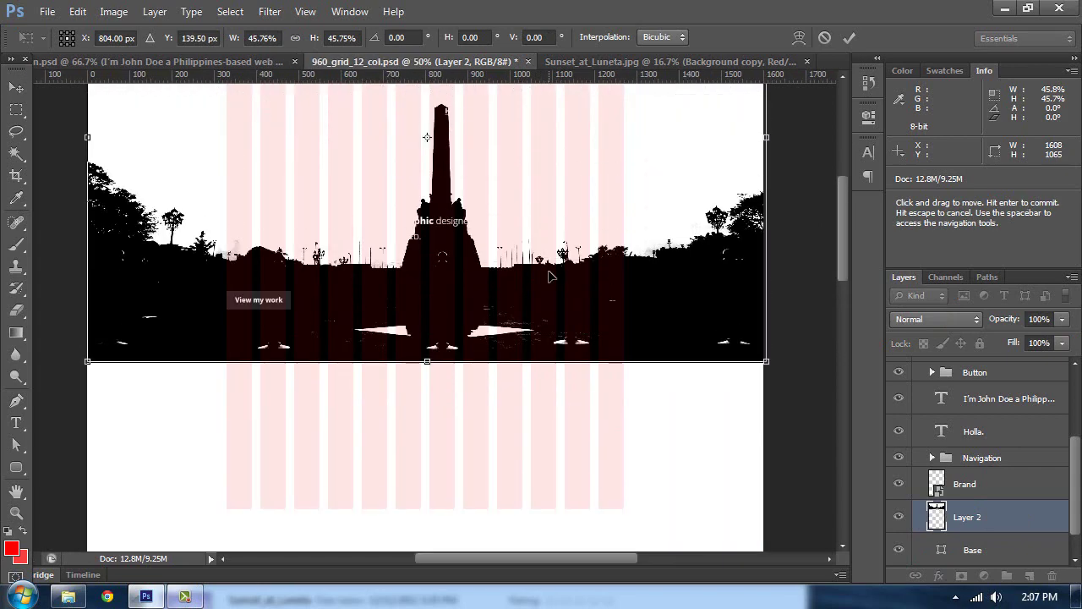
pyautogui.press('Return')
# - Move the monument photo slightly down the page and clip it to the Base layer with a clipping mask
pyautogui.scroll(6, 572, 281)
pyautogui.moveTo(673, 232); pyautogui.dragTo(674, 269)
pyautogui.scroll(-1, 1011, 545)
pyautogui.rightClick(1002, 493)
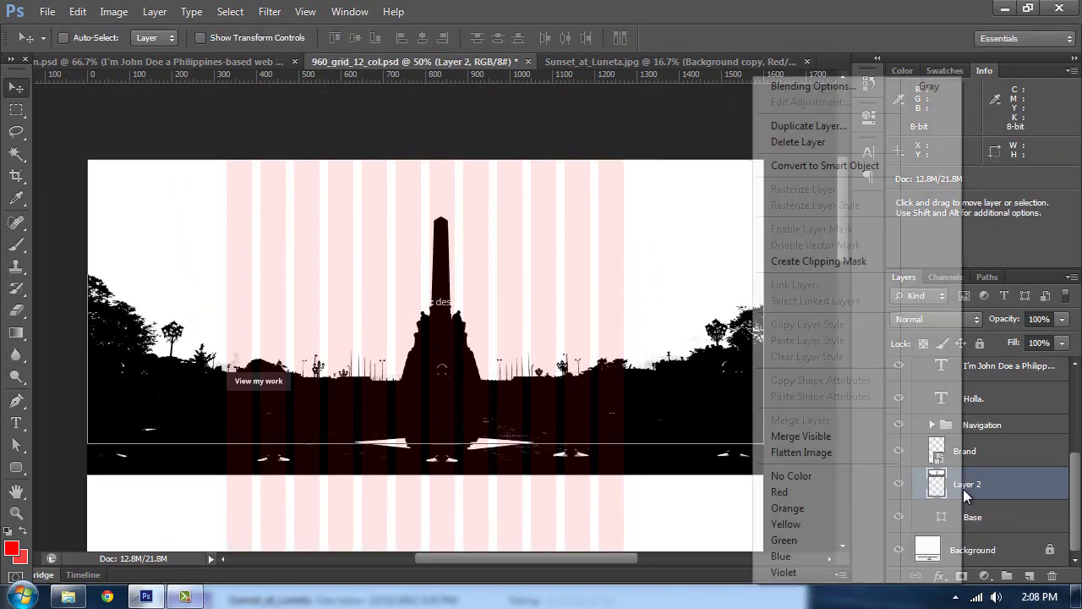
pyautogui.click(1004, 492)
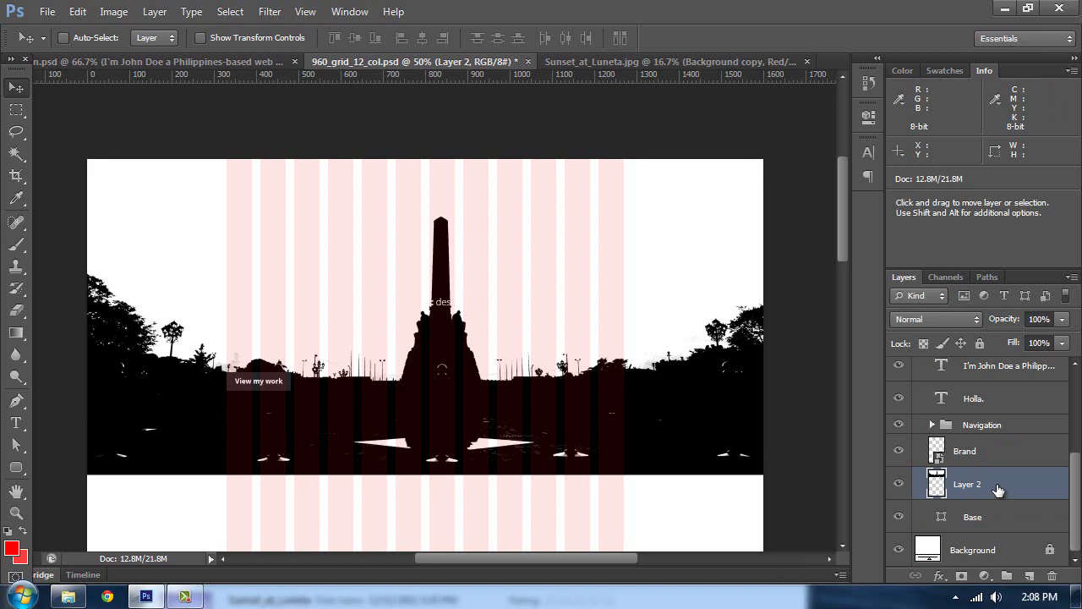
pyautogui.rightClick(998, 490)
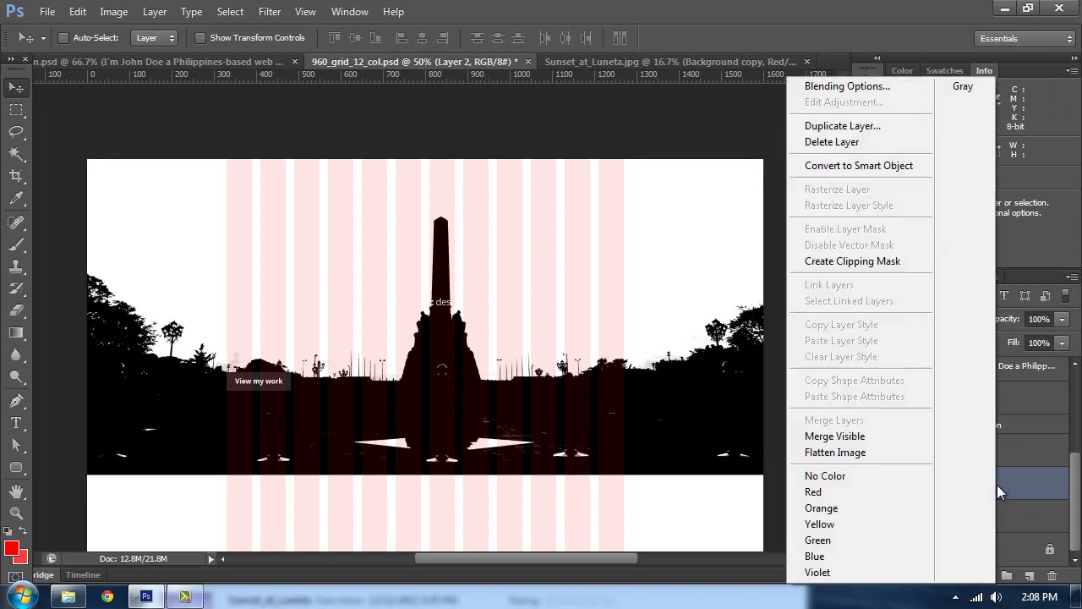
pyautogui.click(862, 266)
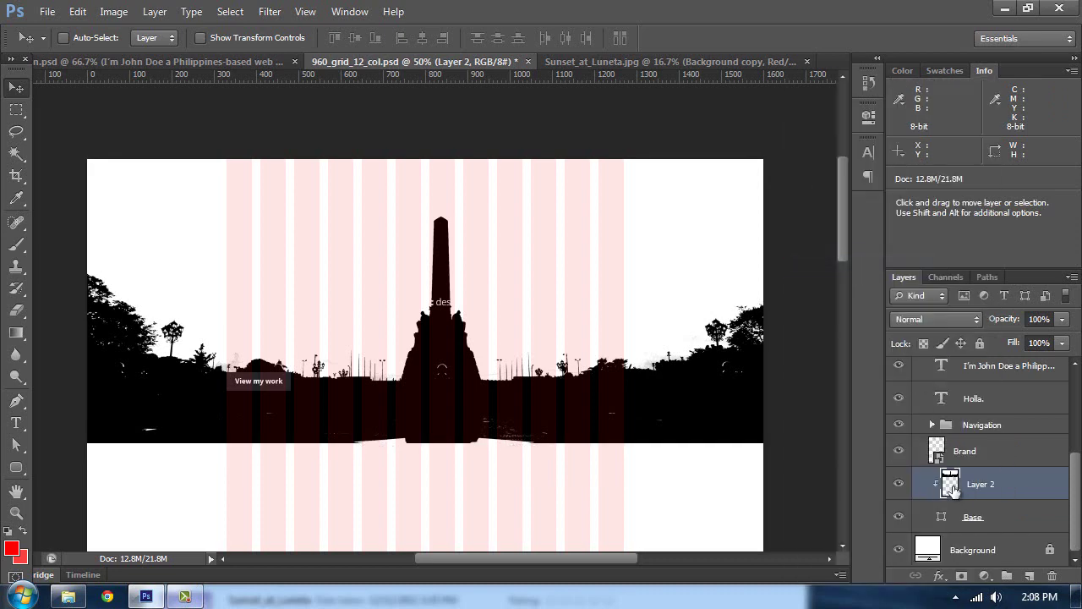
# - Shift the clipped monument photo further down inside the header so the skyline sits near its lower edge
pyautogui.moveTo(601, 311); pyautogui.dragTo(604, 257)
pyautogui.click(974, 519)
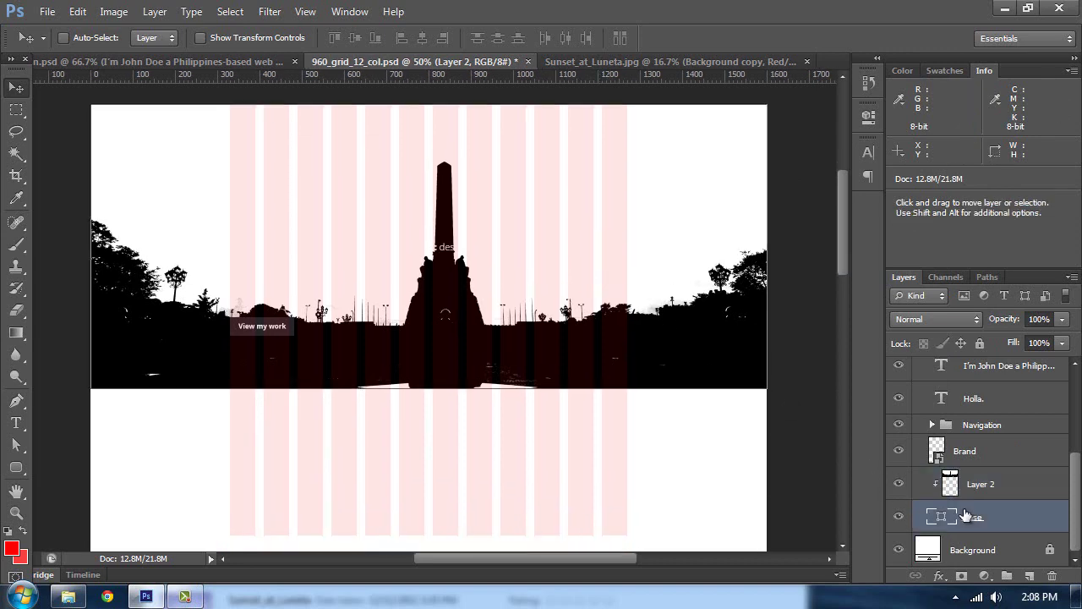
pyautogui.click(1011, 488)
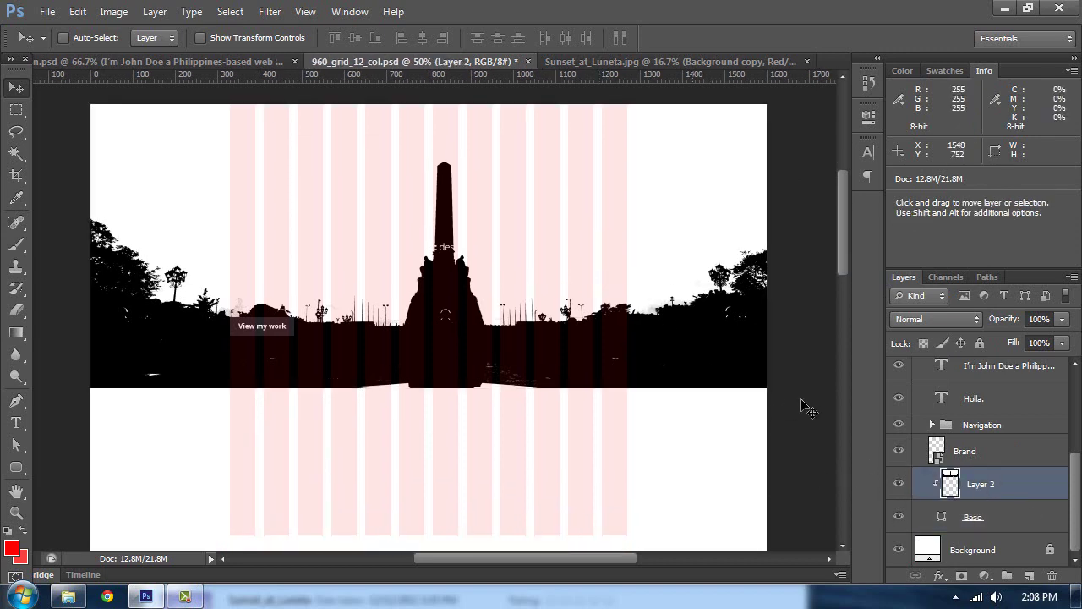
pyautogui.moveTo(393, 212); pyautogui.dragTo(464, 203)
pyautogui.moveTo(650, 273)
pyautogui.mouseDown()
pyautogui.moveTo(650, 238)
pyautogui.moveTo(650, 274)
pyautogui.mouseUp()
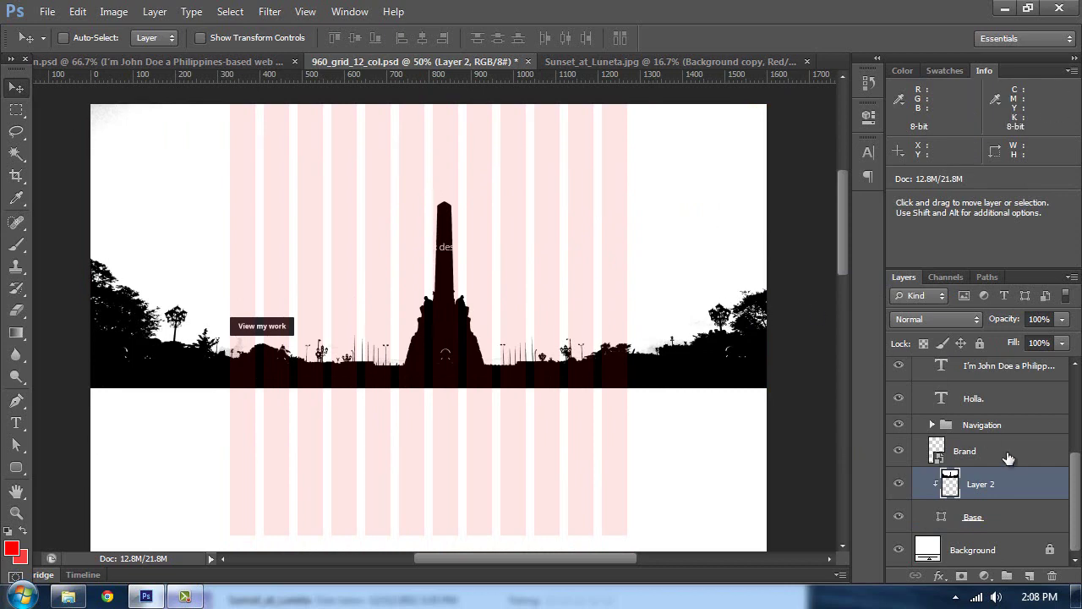
# - Set the monument photo layer's blending mode to Multiply
pyautogui.click(943, 319)
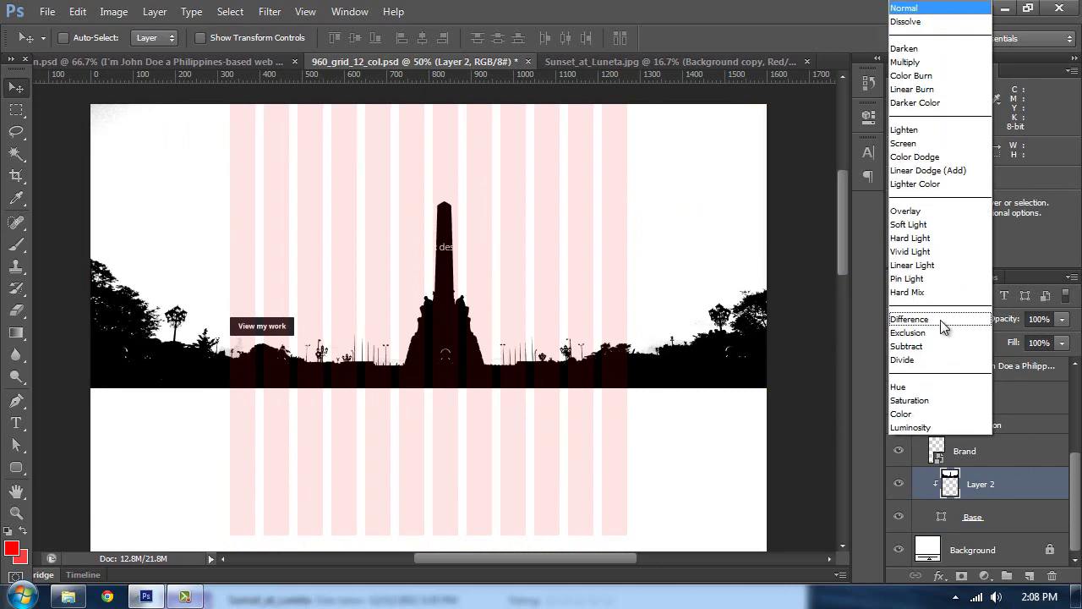
pyautogui.click(919, 62)
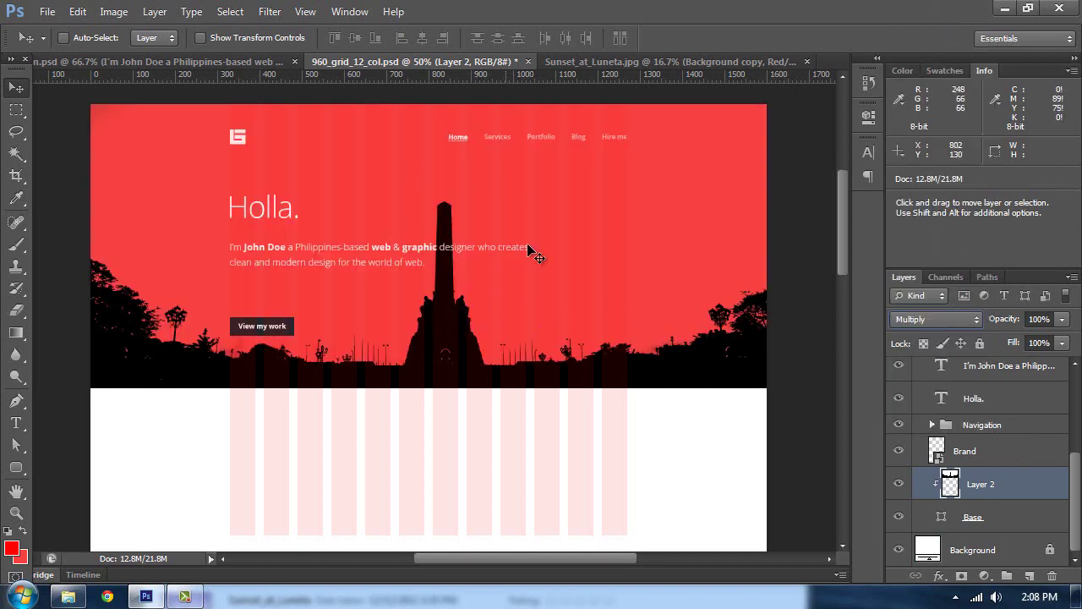
pyautogui.hotkey('ctrl', '+')
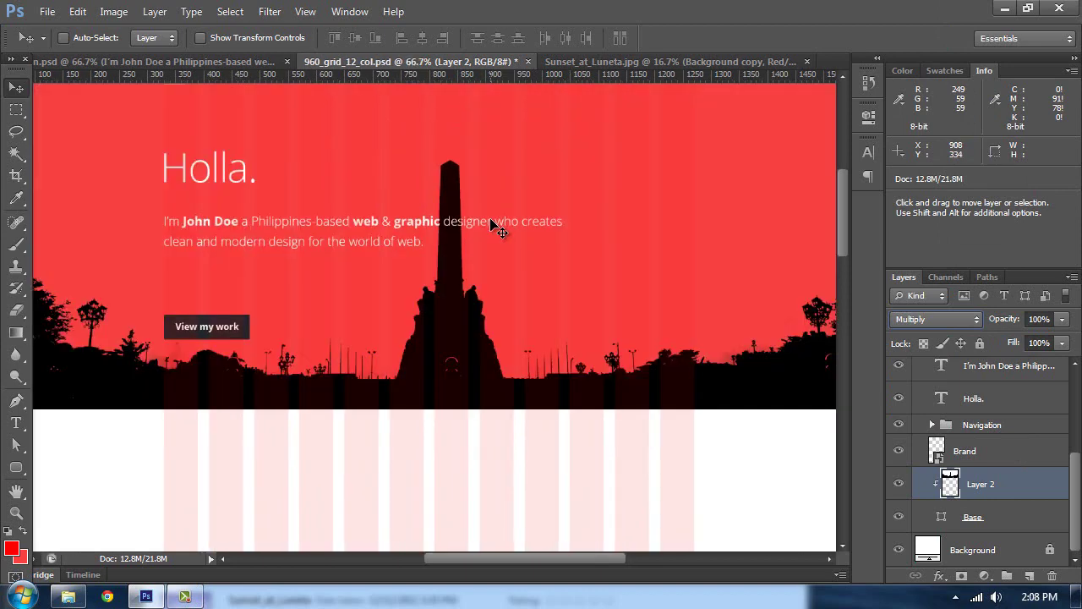
pyautogui.press('space')
pyautogui.moveTo(507, 234); pyautogui.dragTo(541, 262)
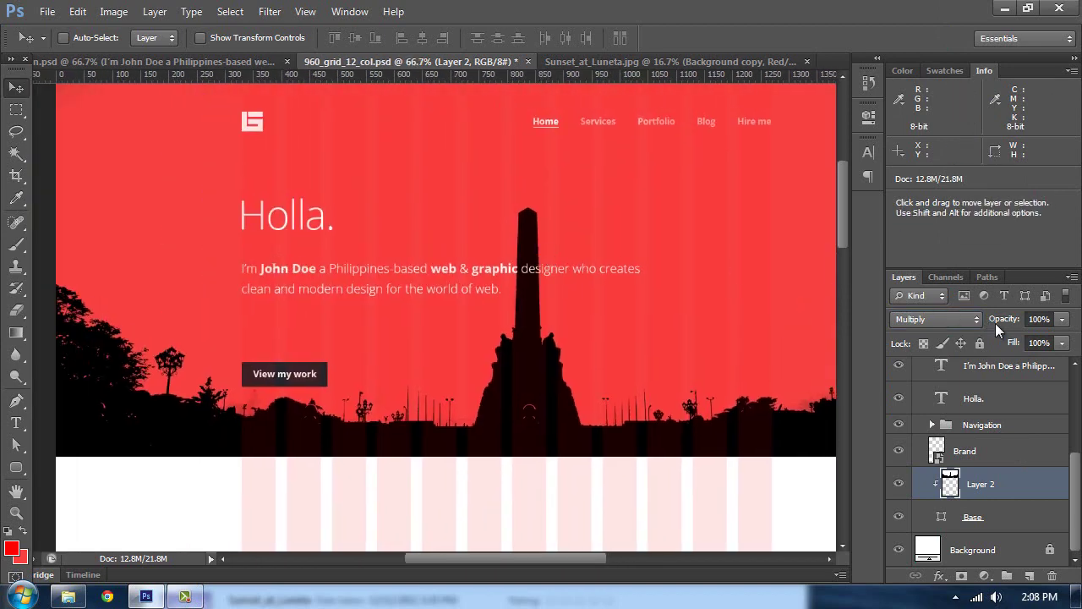
# - Try 10% and 20% fill on the monument photo layer, and settle on a fill of 15%
pyautogui.click(1034, 343)
pyautogui.write('10')
pyautogui.hotkey('shift', 'Left')
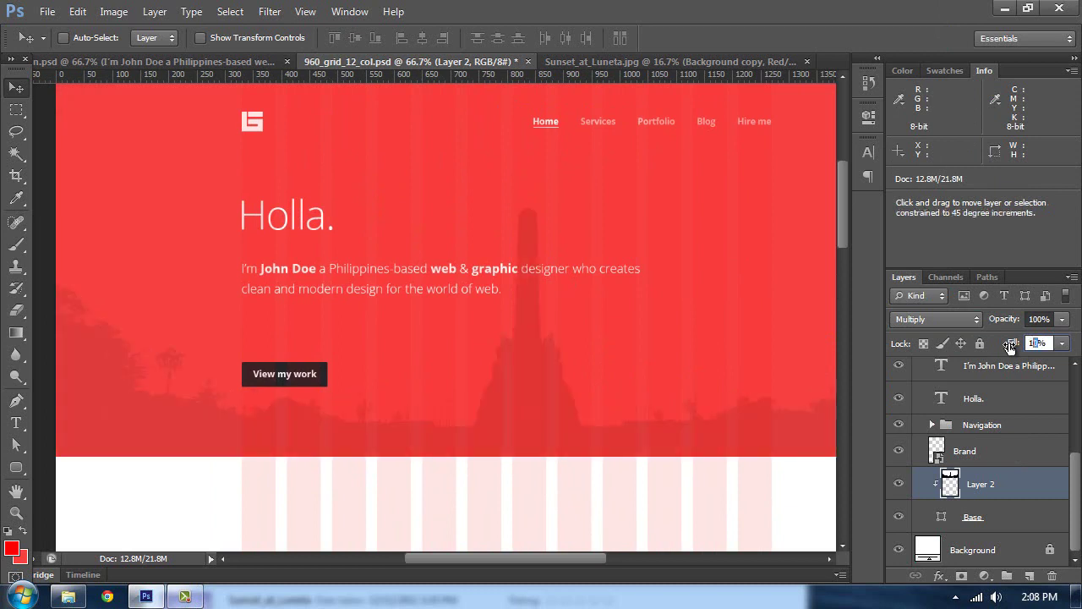
pyautogui.press('Left')
pyautogui.hotkey('shift', 'Right')
pyautogui.write('2')
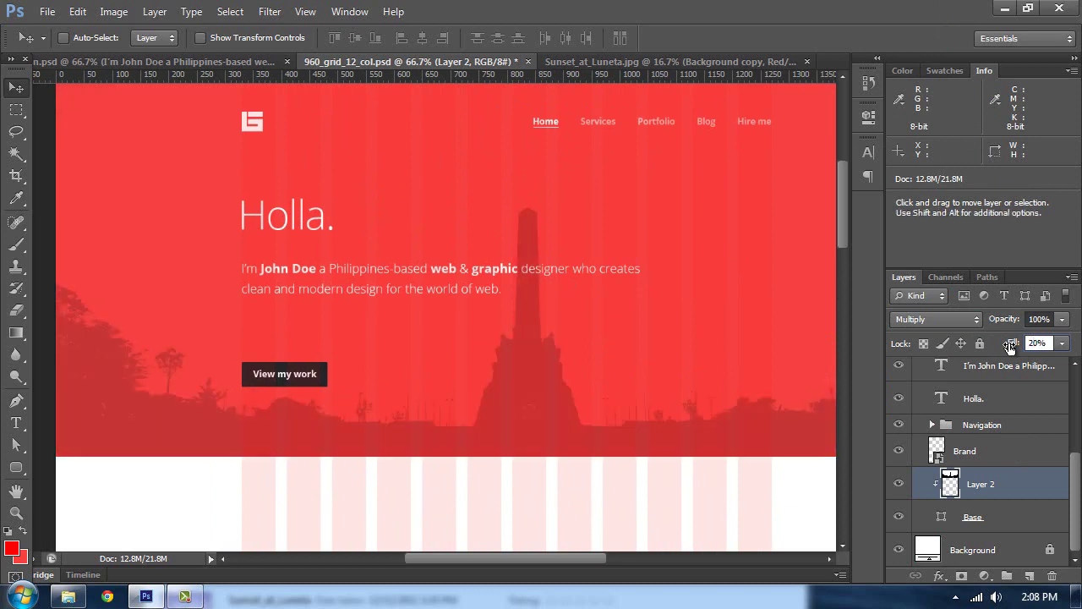
pyautogui.click(1011, 347)
pyautogui.click(1011, 346)
pyautogui.write('15')
pyautogui.press('Return')
# - Hide the 12 Col Grid layer and preview the header without the interface panels
pyautogui.scroll(4, 923, 423)
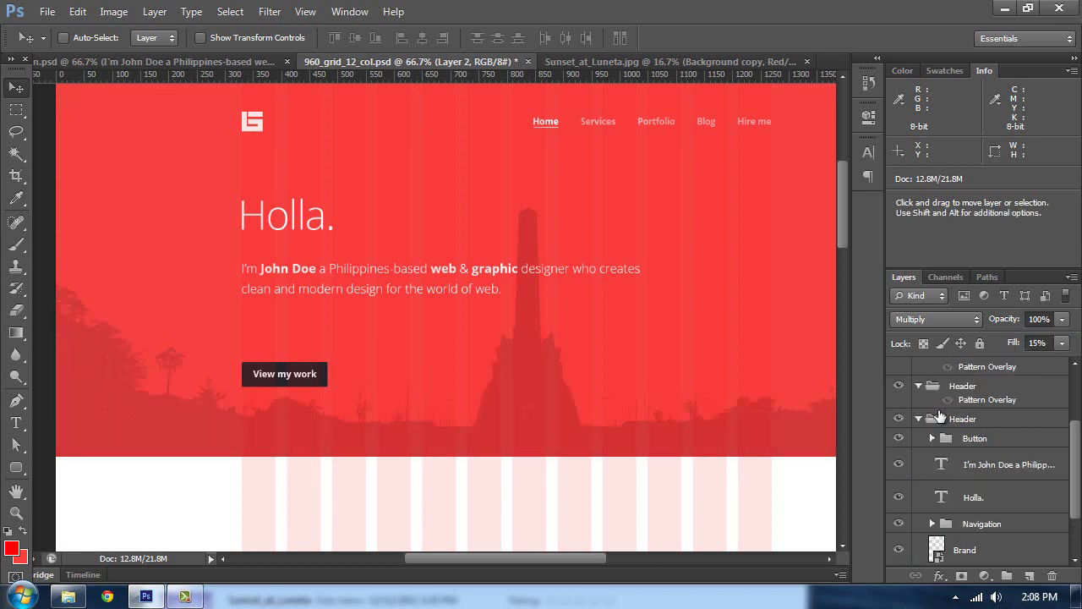
pyautogui.click(898, 375)
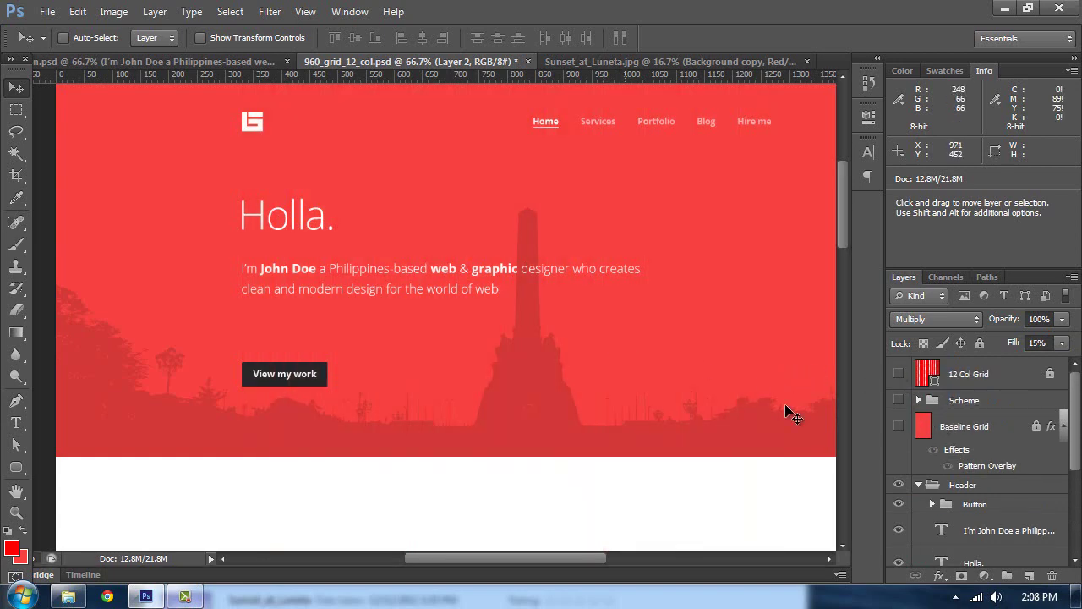
pyautogui.press('Tab')
pyautogui.press('Tab')
# - Apply a Field Blur of 5 px to the clipped monument photo layer
pyautogui.scroll(-5, 976, 523)
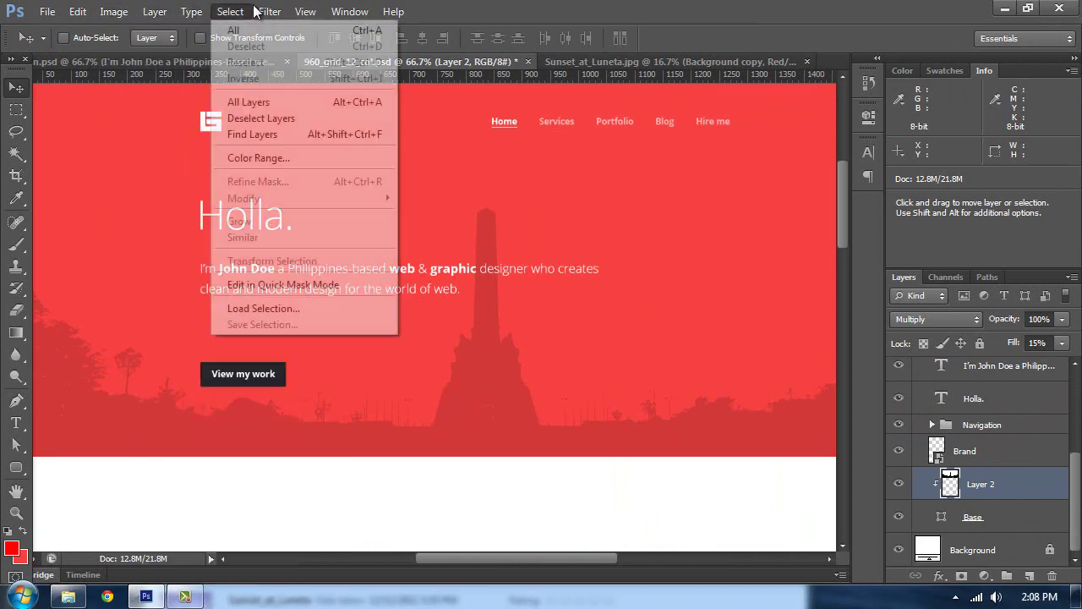
pyautogui.moveTo(269, 12)
pyautogui.moveTo(318, 183)
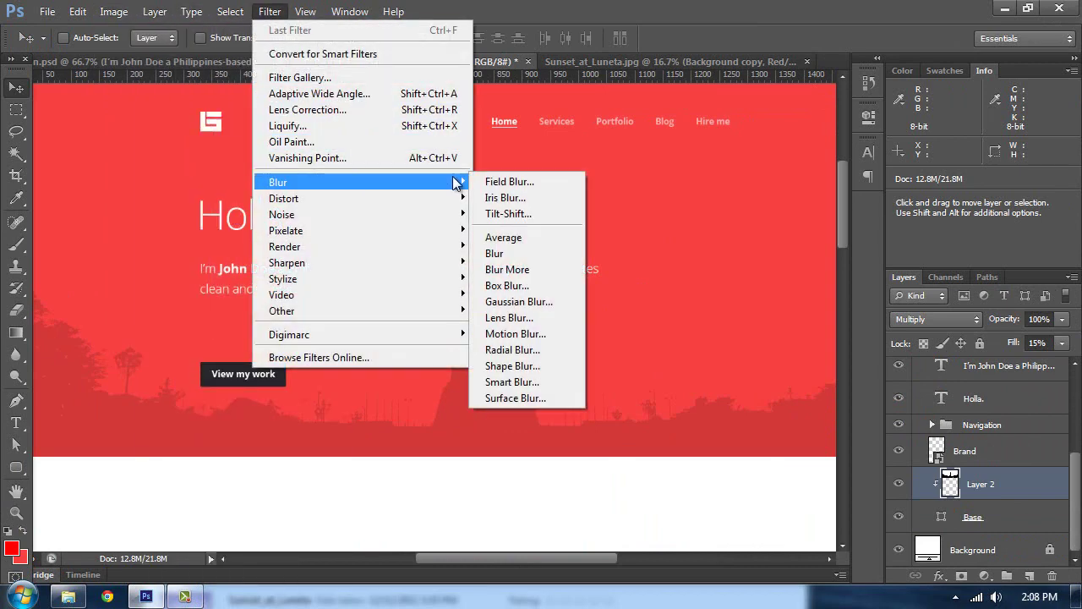
pyautogui.click(503, 182)
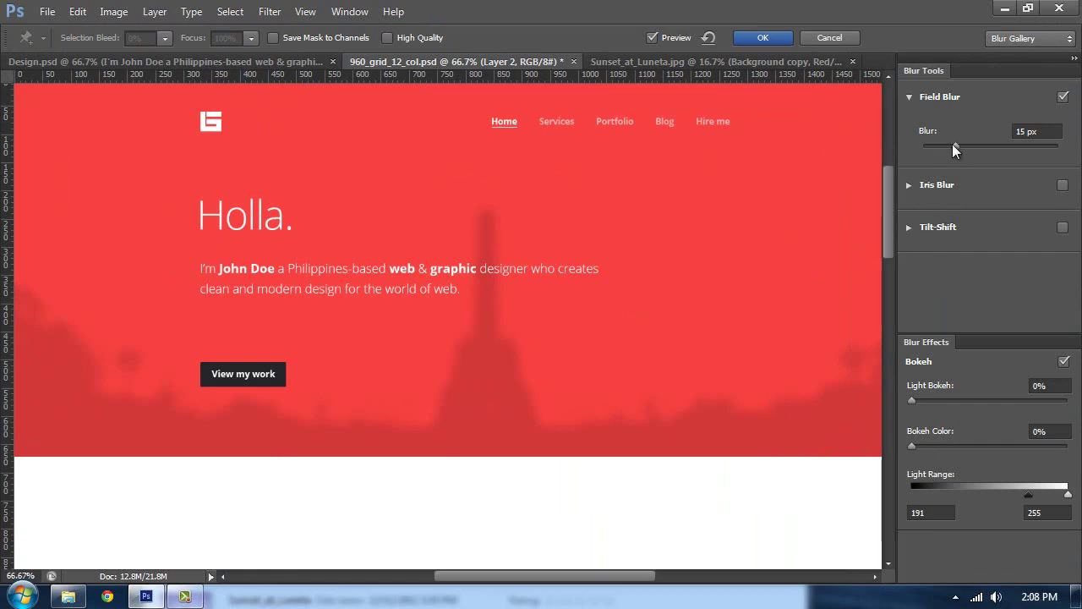
pyautogui.click(940, 145)
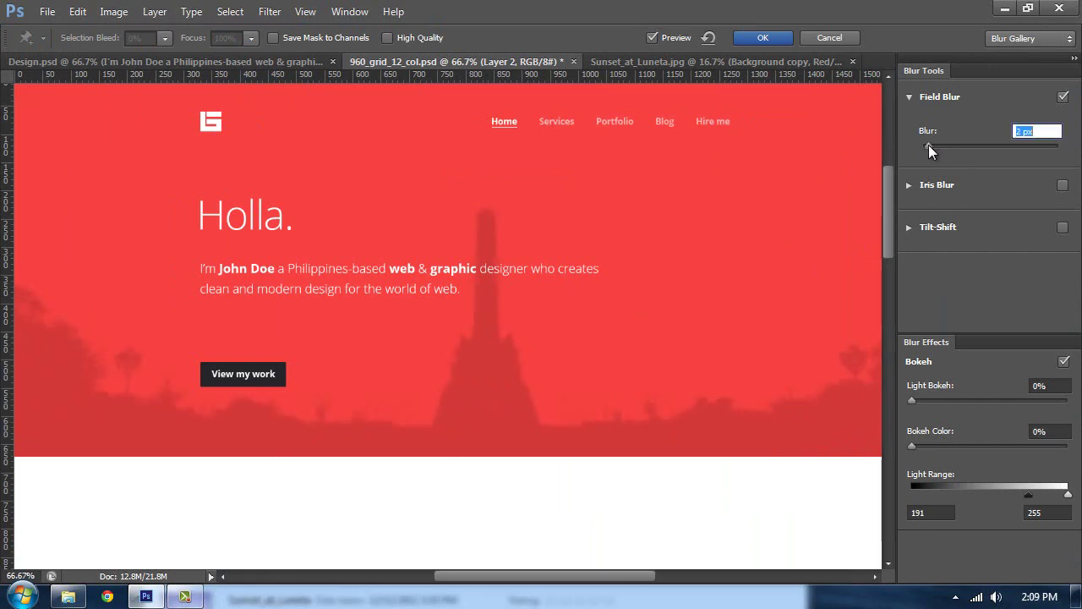
pyautogui.click(930, 146)
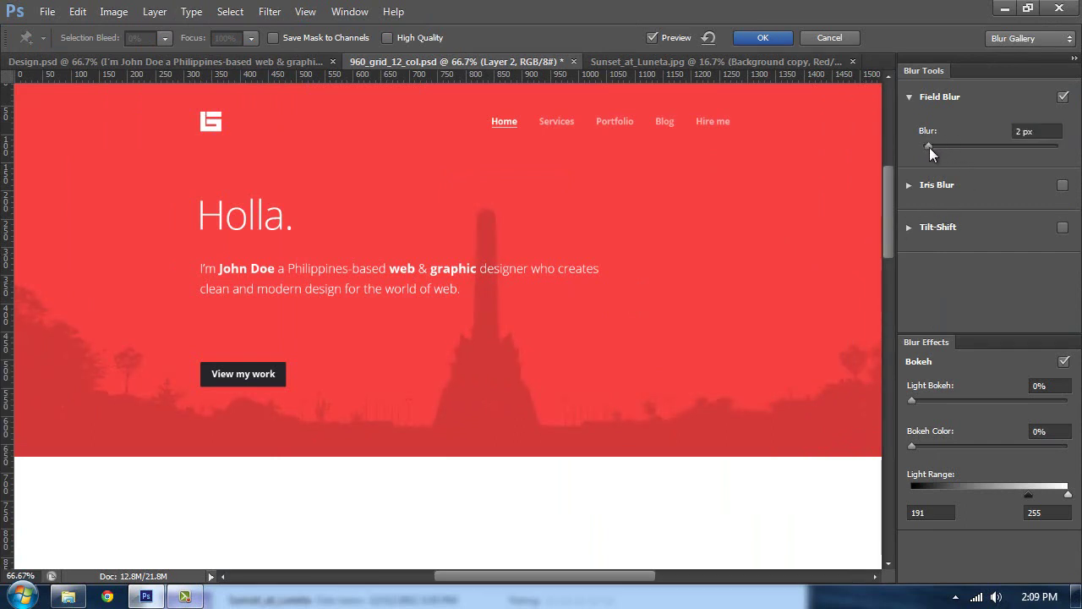
pyautogui.click(1017, 133)
pyautogui.moveTo(1022, 130); pyautogui.dragTo(969, 133)
pyautogui.write('5')
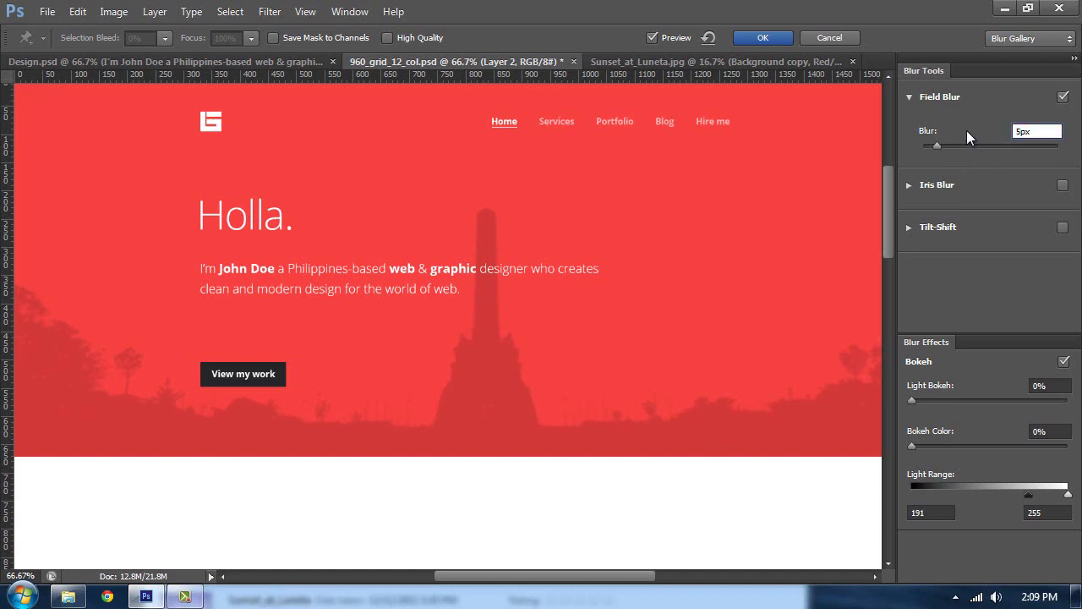
pyautogui.press('Return')
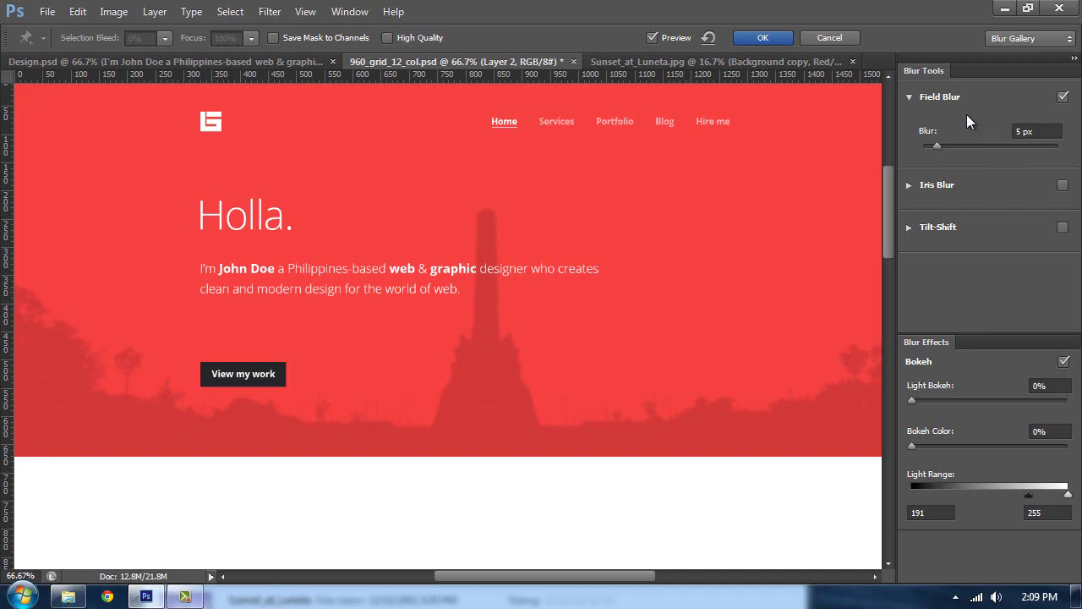
pyautogui.click(761, 39)
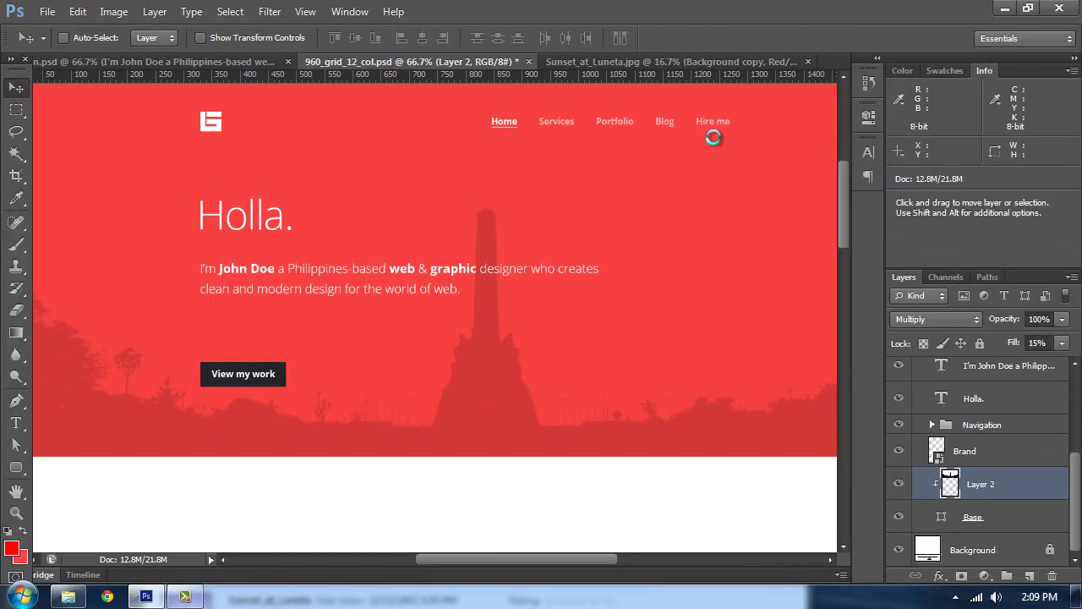
# - Preview the blurred header without the interface panels
pyautogui.press('Tab')
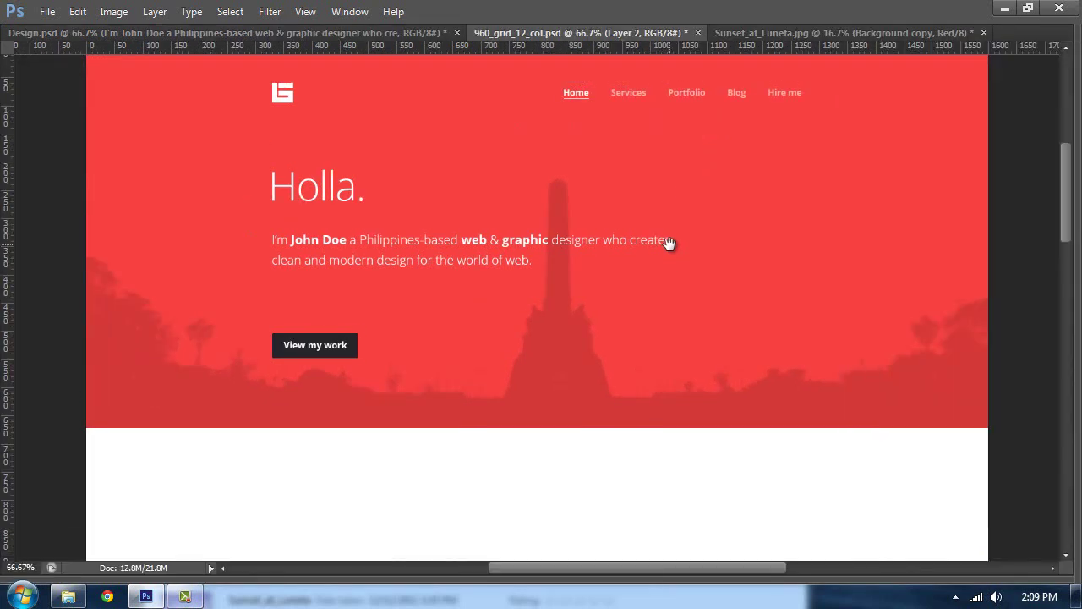
pyautogui.scroll(-2, 669, 236)
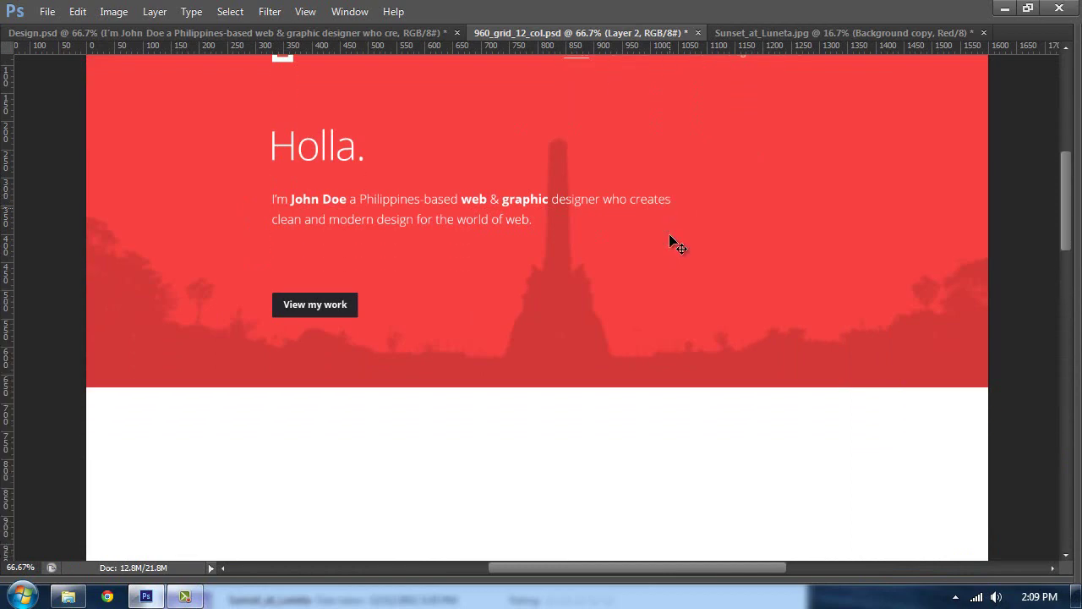
pyautogui.press('Tab')
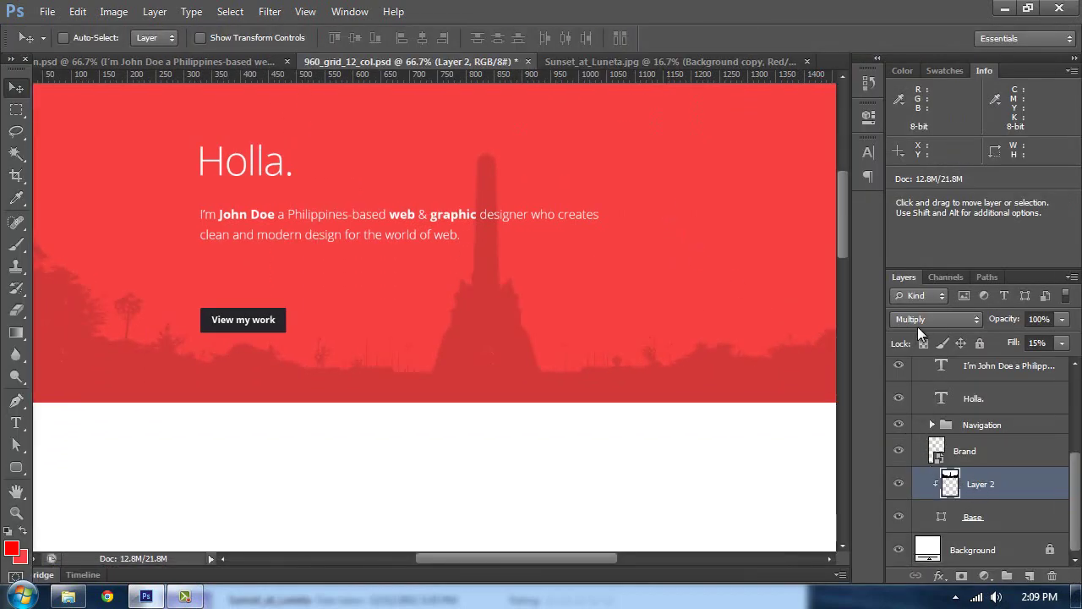
pyautogui.click(270, 12)
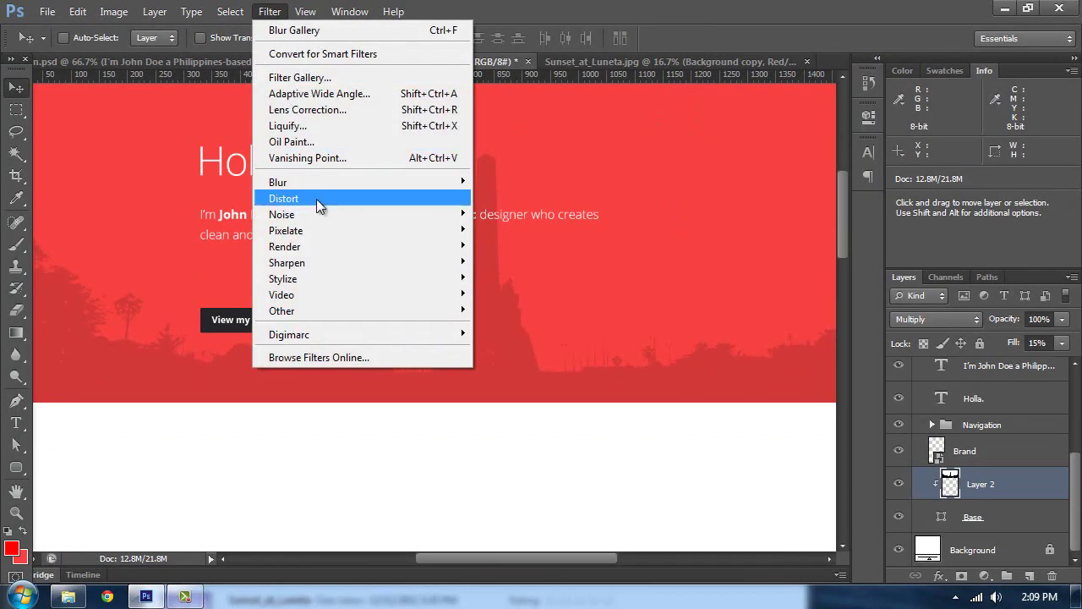
pyautogui.moveTo(318, 182)
pyautogui.click(498, 181)
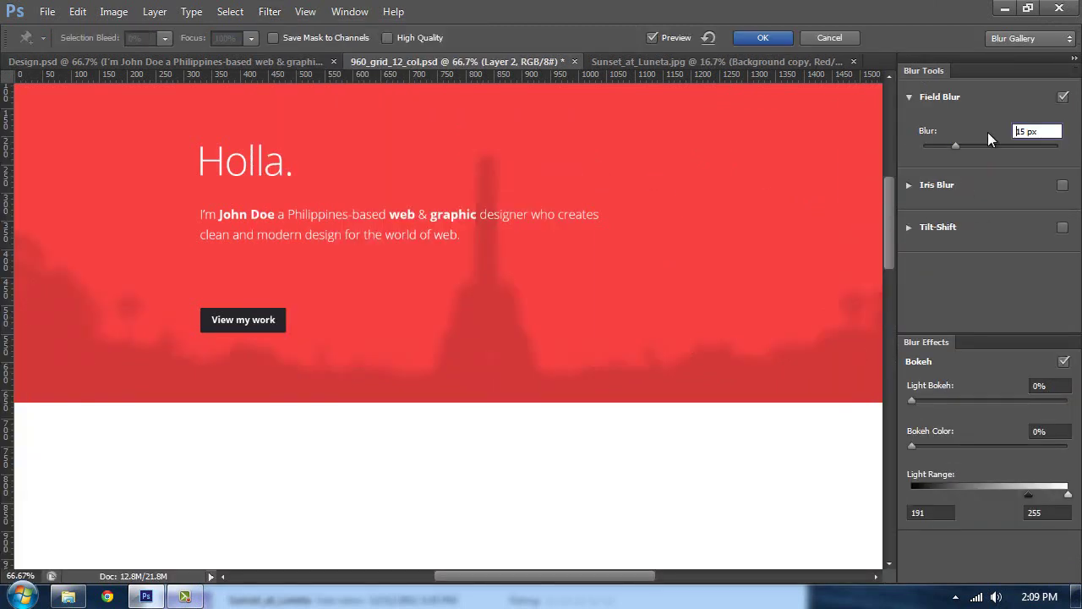
pyautogui.write('2')
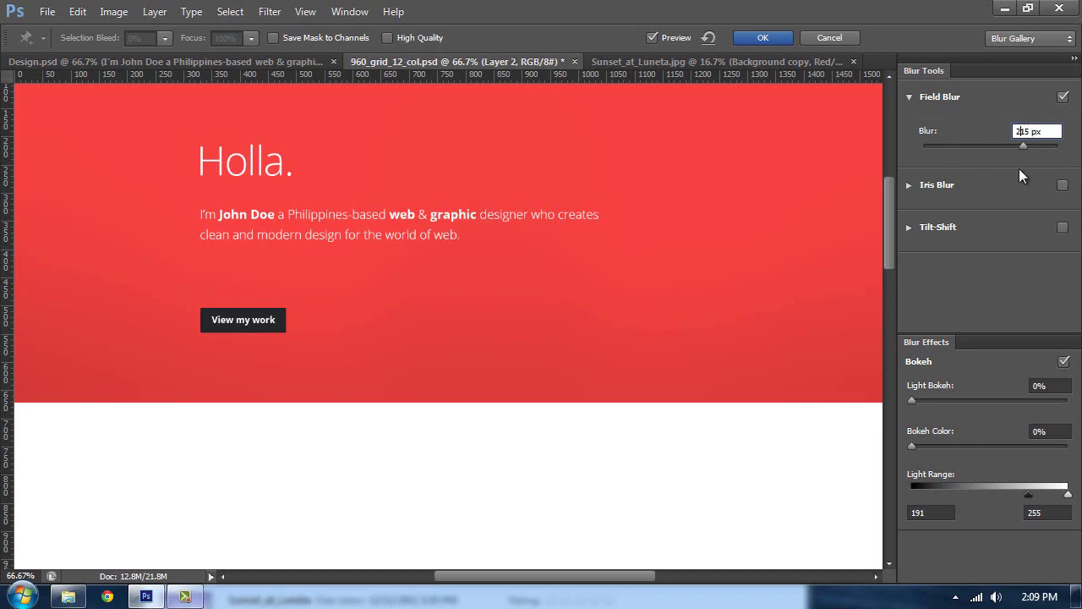
pyautogui.hotkey('shift', 'Right')
pyautogui.click(808, 38)
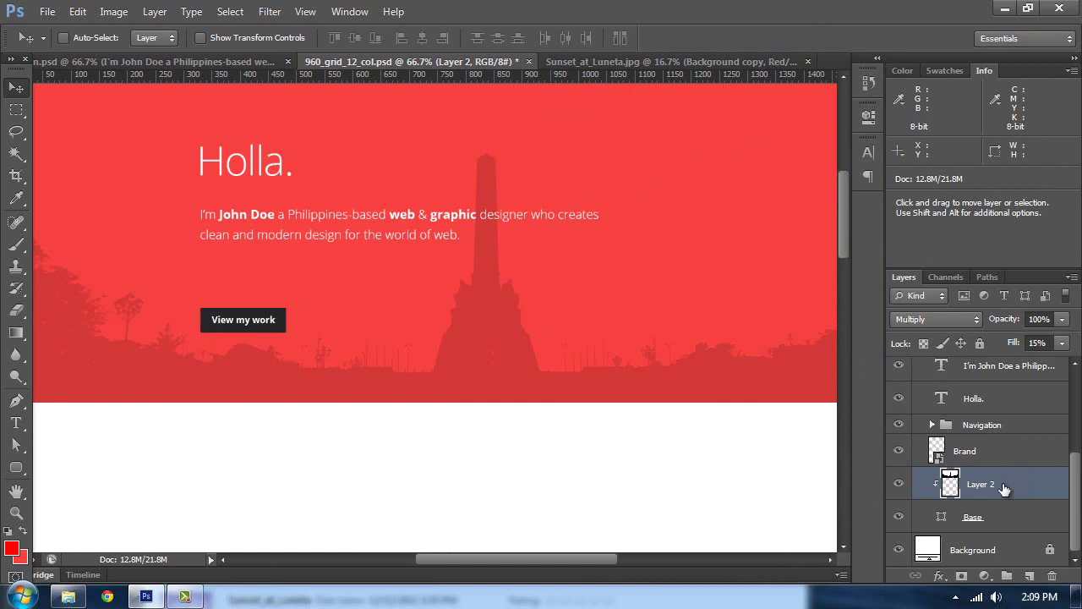
# - Apply a Field Blur of 2 px to the clipped monument photo layer and preview the header without the interface panels
pyautogui.click(270, 11)
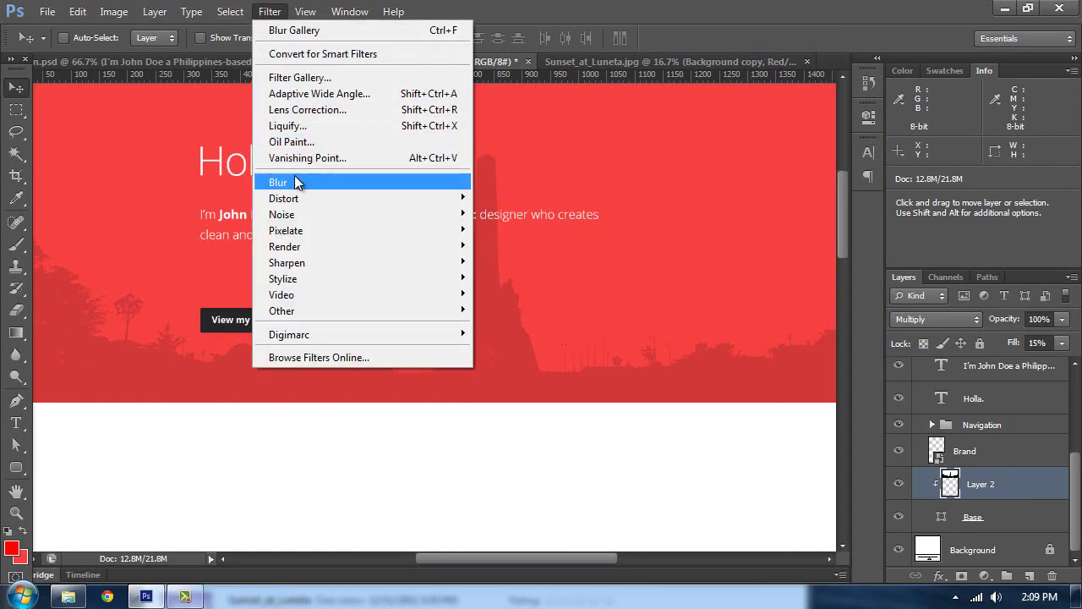
pyautogui.moveTo(295, 182)
pyautogui.click(511, 181)
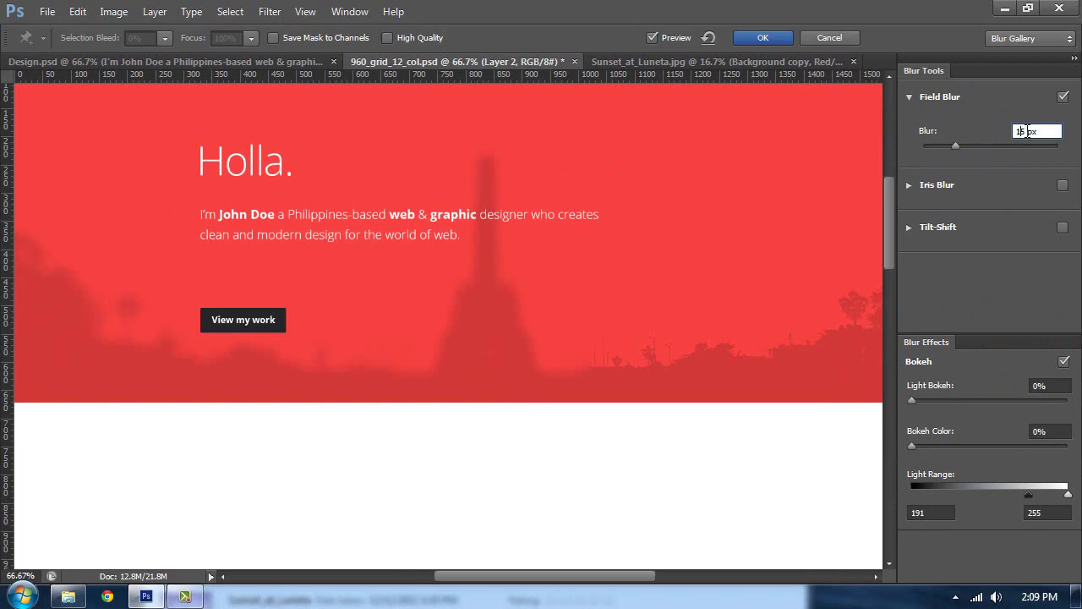
pyautogui.write('2')
pyautogui.click(761, 38)
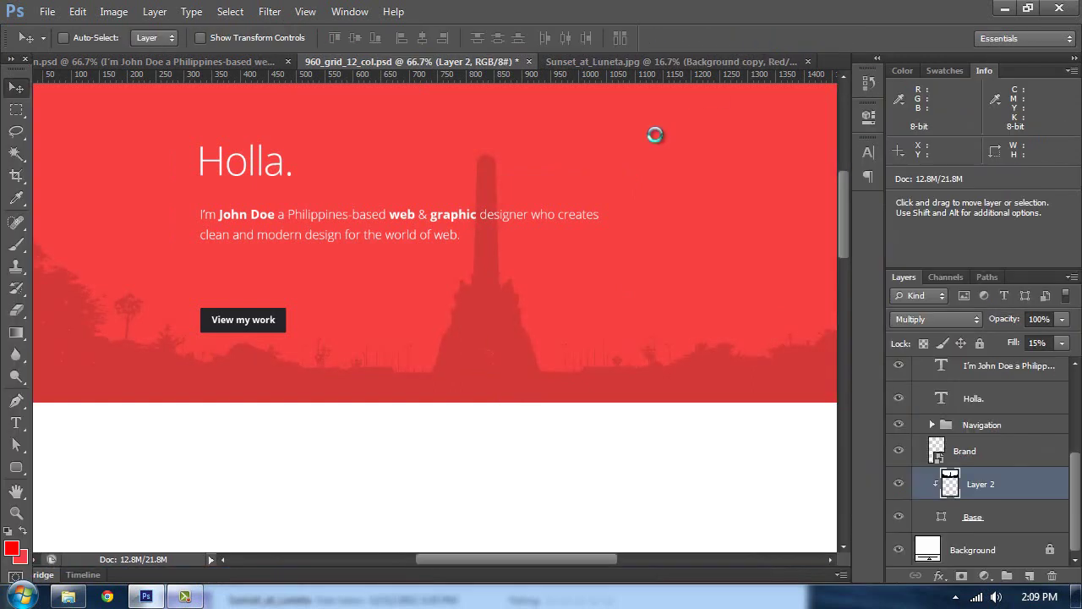
pyautogui.press('Tab')
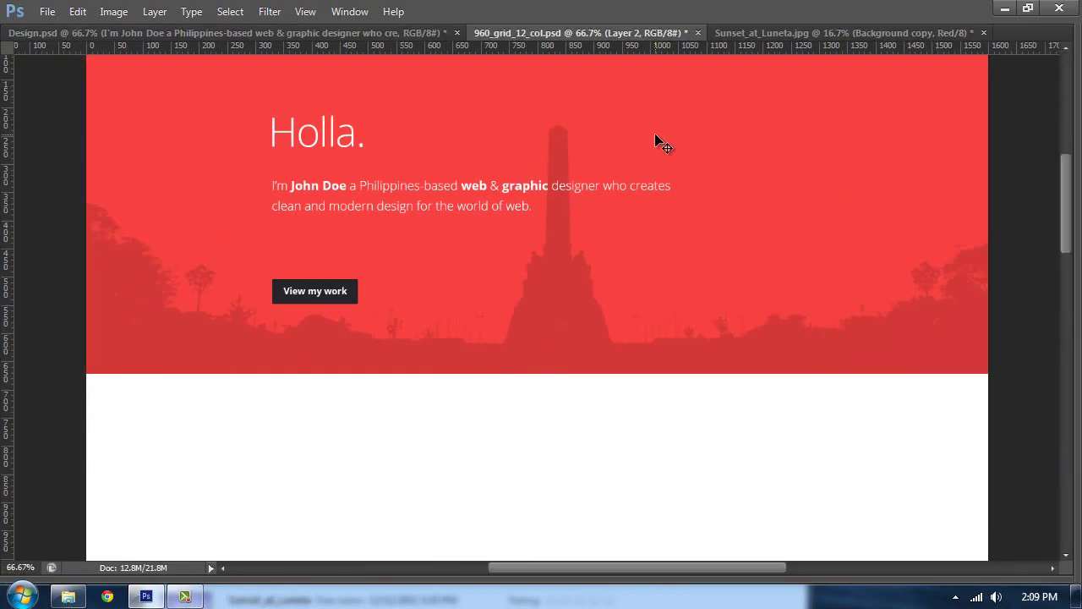
pyautogui.hotkey('ctrl', '+')
pyautogui.hotkey('ctrl', '-')
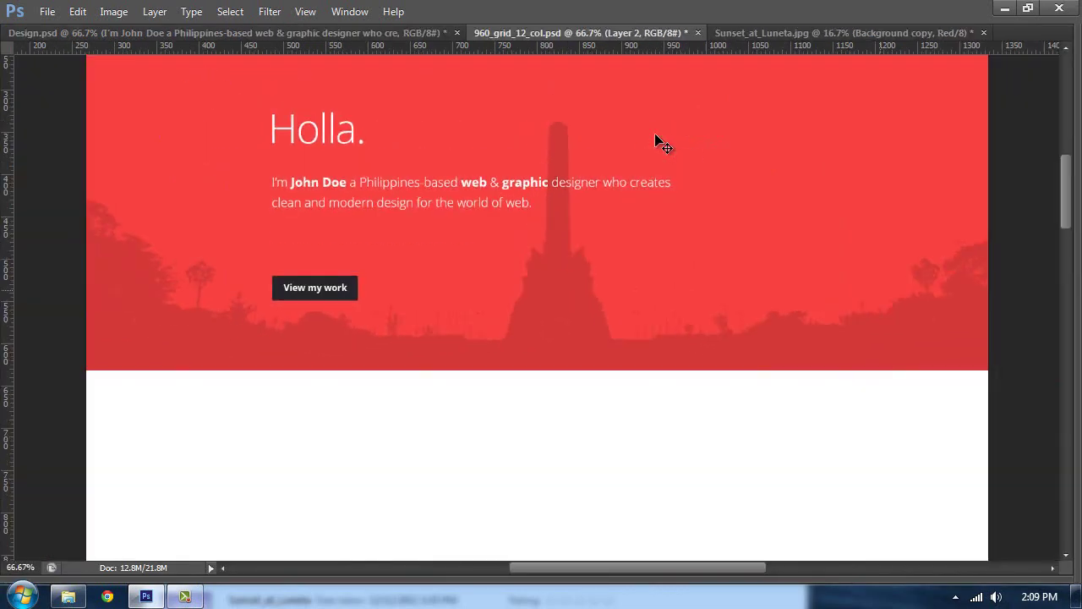
pyautogui.press('Tab')
# - Collapse the Header layer group
pyautogui.scroll(3, 657, 135)
pyautogui.scroll(5, 954, 449)
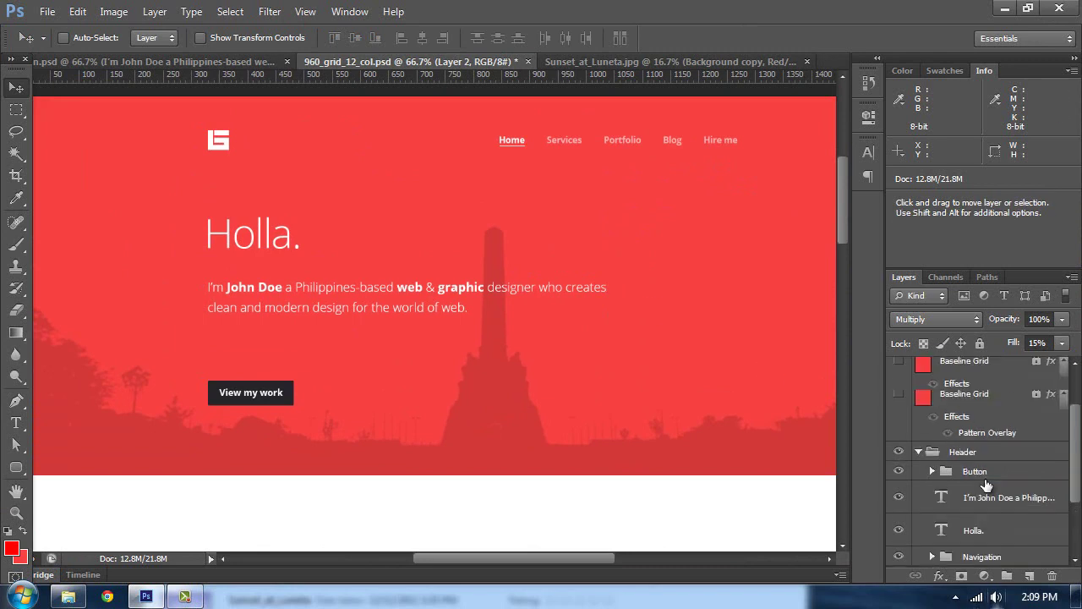
pyautogui.click(919, 484)
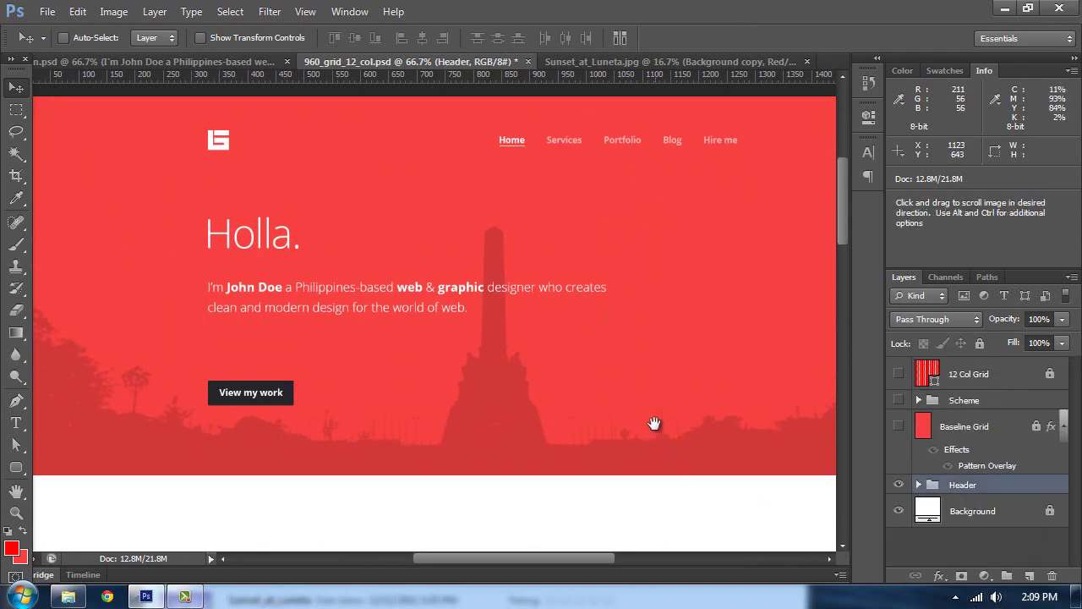
# - Add a new empty layer above the Header group and place it in a new group named Services
pyautogui.moveTo(652, 428); pyautogui.dragTo(694, 199)
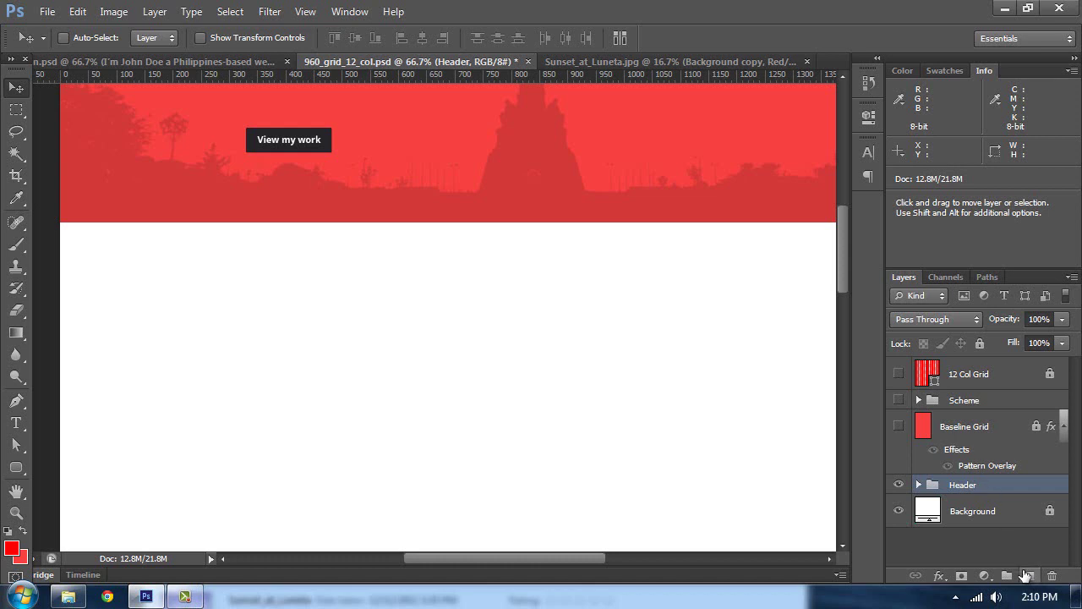
pyautogui.click(1028, 575)
pyautogui.hotkey('ctrl', 'g')
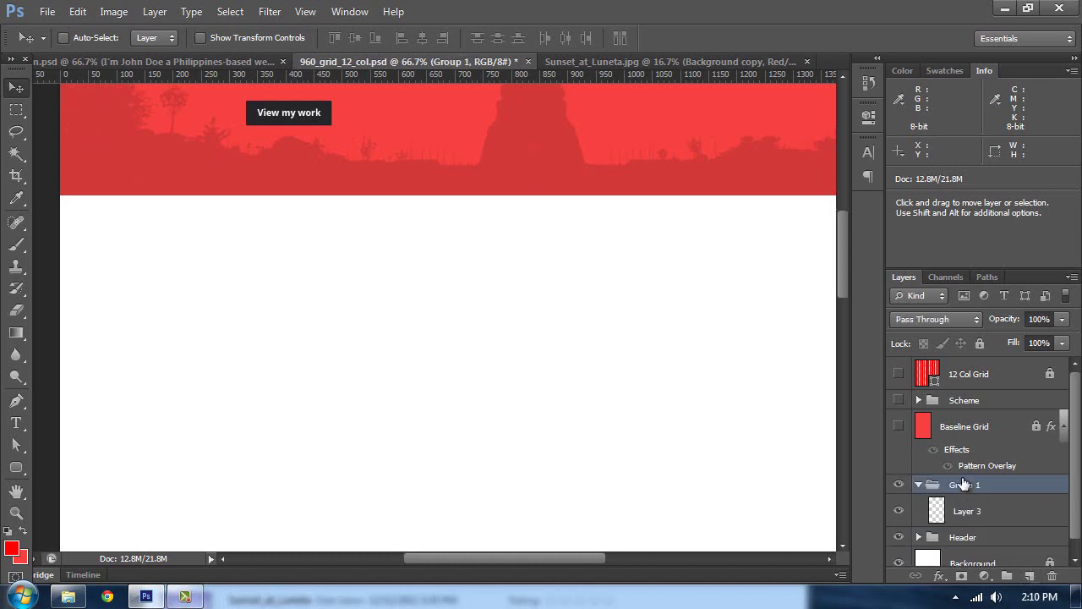
pyautogui.doubleClick(963, 483)
pyautogui.write('Services')
pyautogui.press('Return')
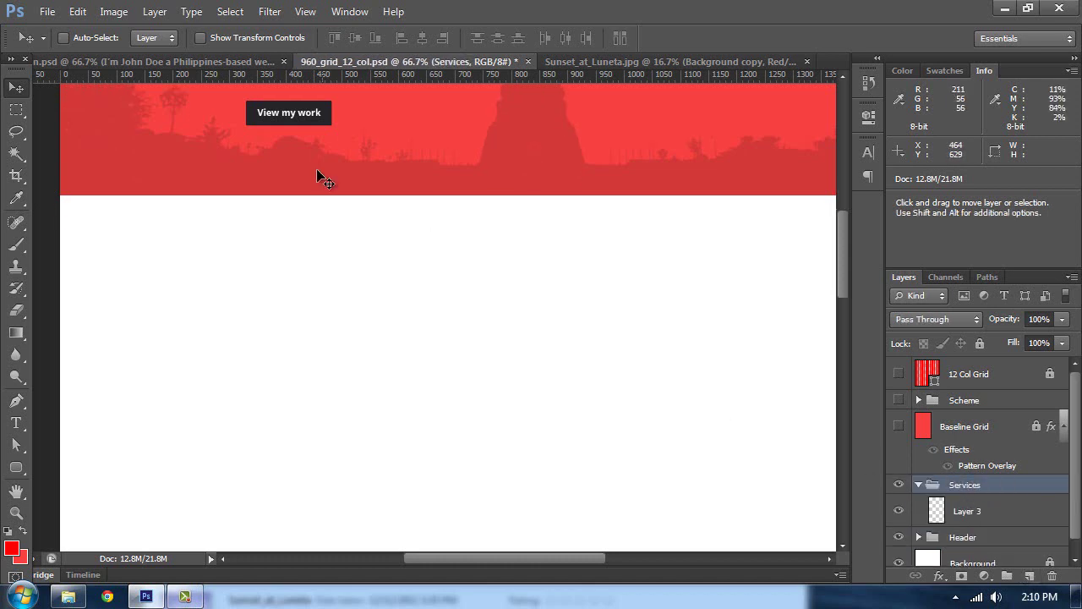
# - Compare the blank area below the header with the services section in the Design.psd reference document
pyautogui.scroll(3, 321, 176)
pyautogui.scroll(2, 263, 303)
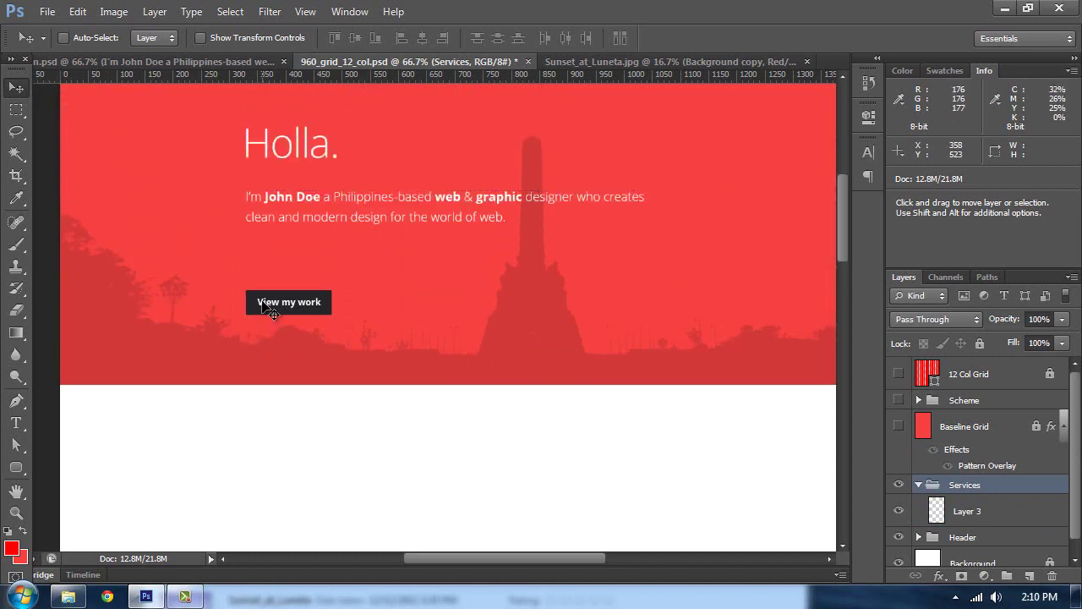
pyautogui.scroll(-2, 279, 288)
pyautogui.scroll(2, 355, 203)
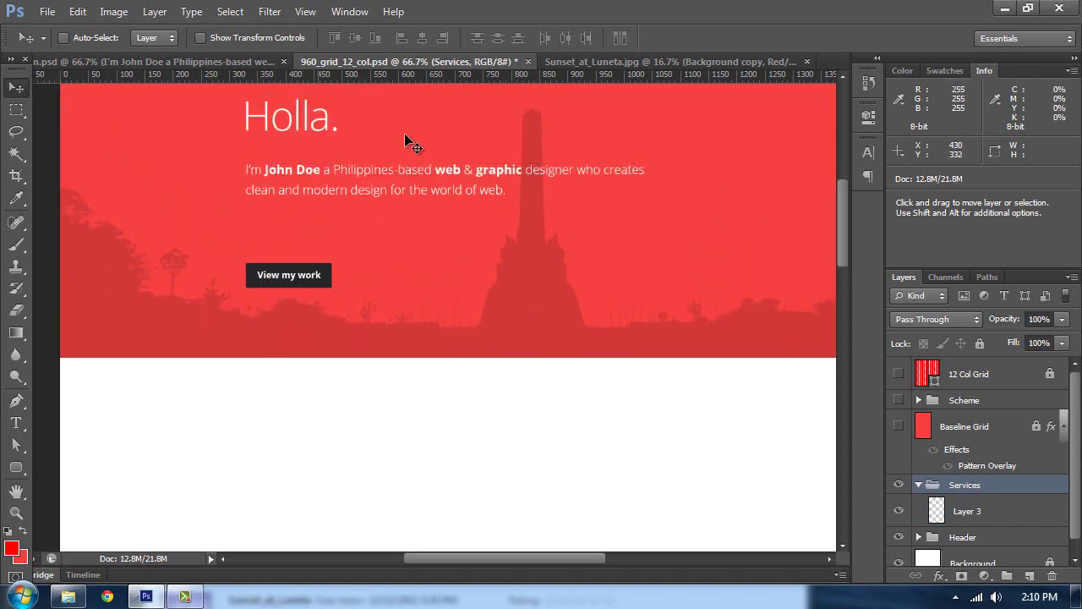
pyautogui.click(216, 63)
pyautogui.scroll(-3, 459, 321)
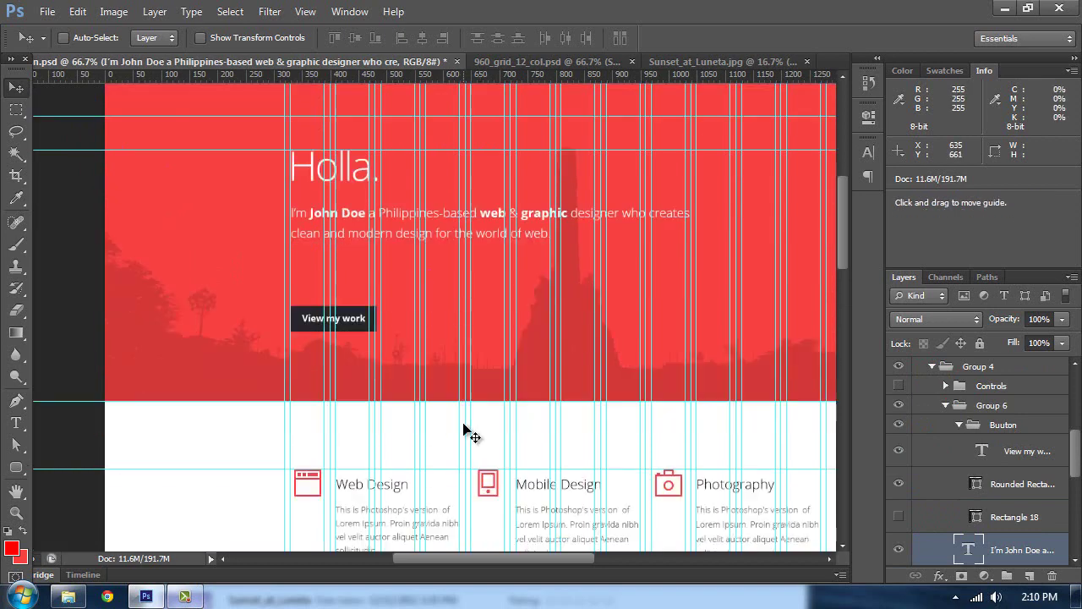
pyautogui.click(583, 62)
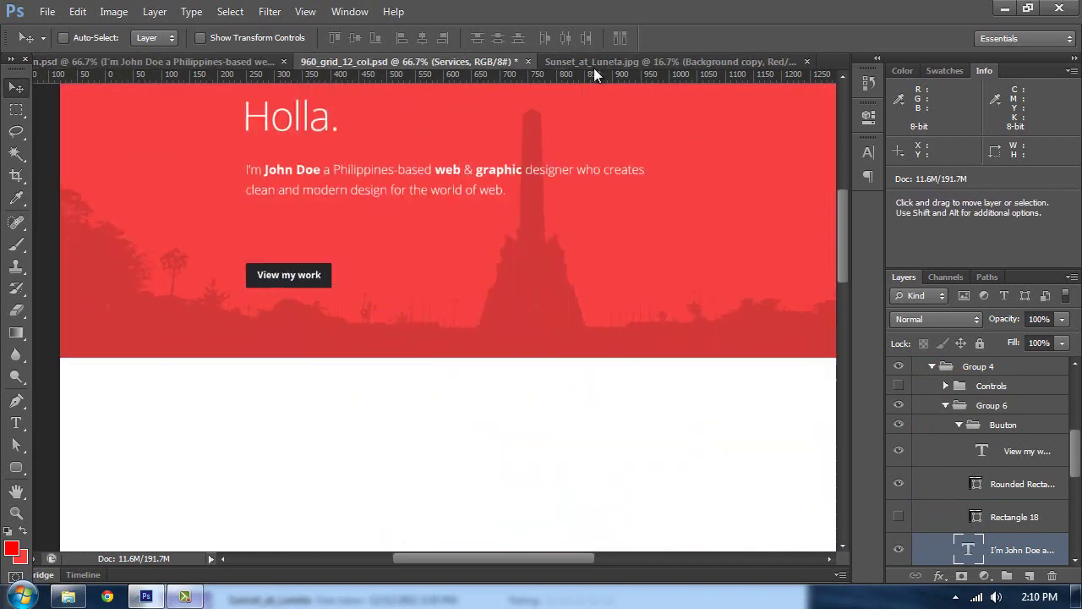
pyautogui.scroll(-2, 559, 237)
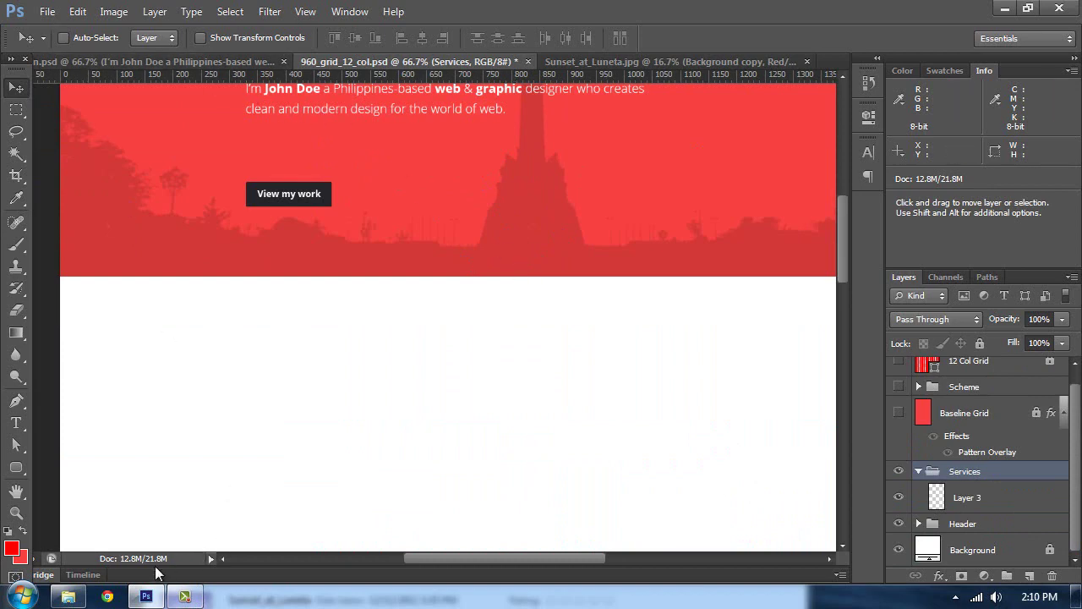
# - Switch to Windows Explorer and look through the Portfolio and Resource folders, including the 960 Grid System subfolder
pyautogui.click(73, 598)
pyautogui.click(156, 170)
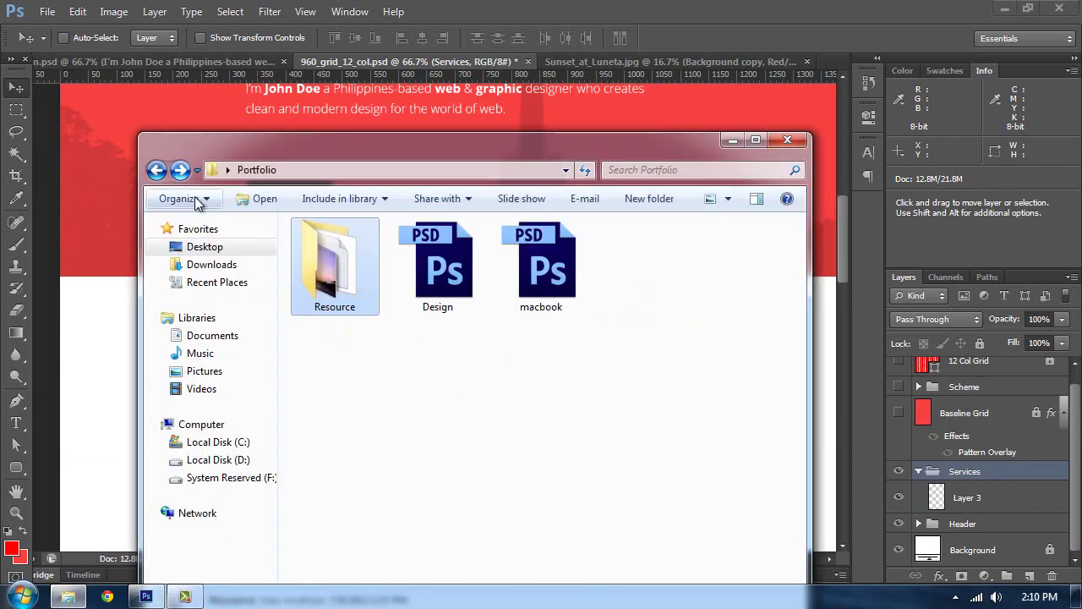
pyautogui.doubleClick(312, 276)
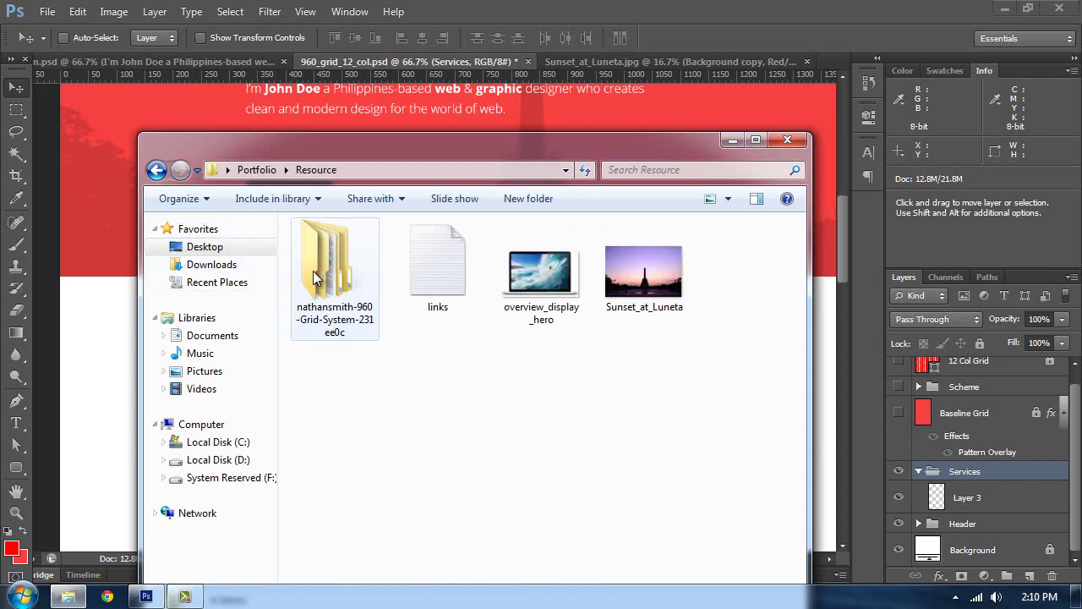
pyautogui.doubleClick(351, 291)
pyautogui.click(157, 170)
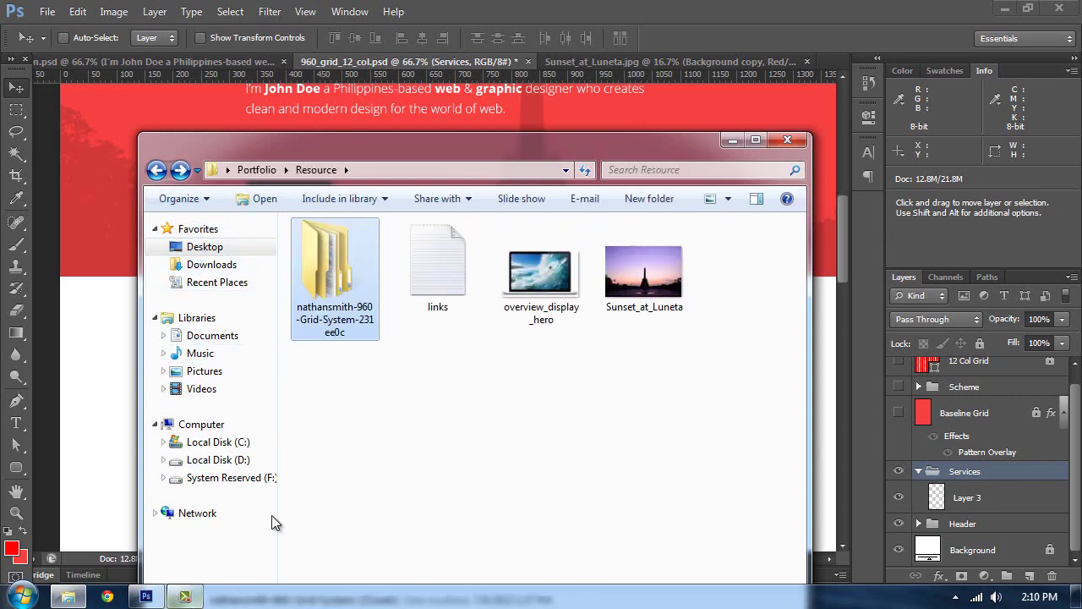
pyautogui.click(286, 591)
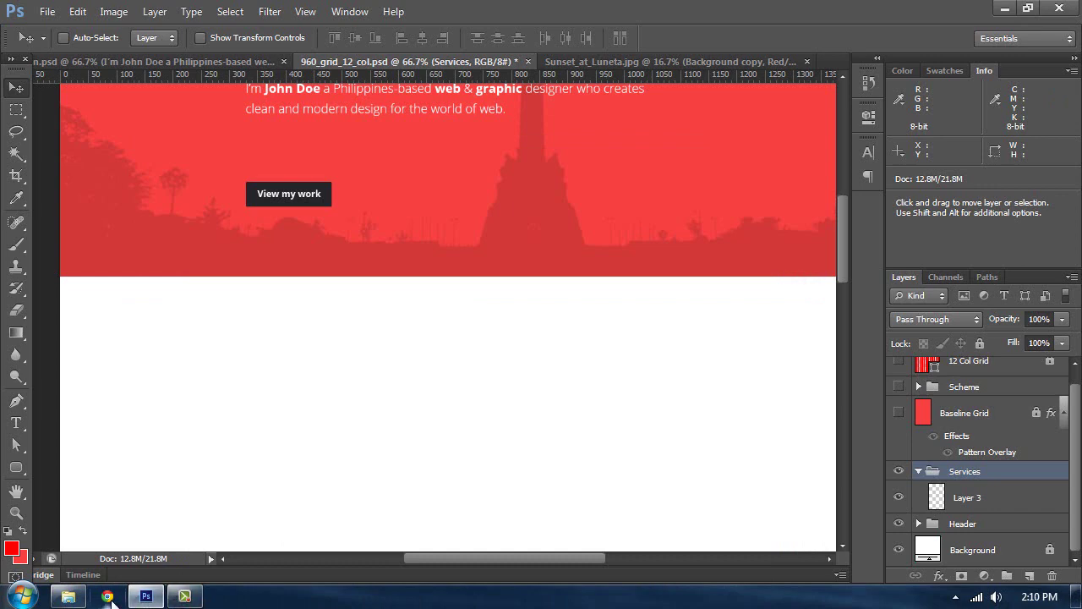
# - Switch to Chrome, reopen the recently closed window of 5 tabs, and close the extra browser window
pyautogui.click(110, 596)
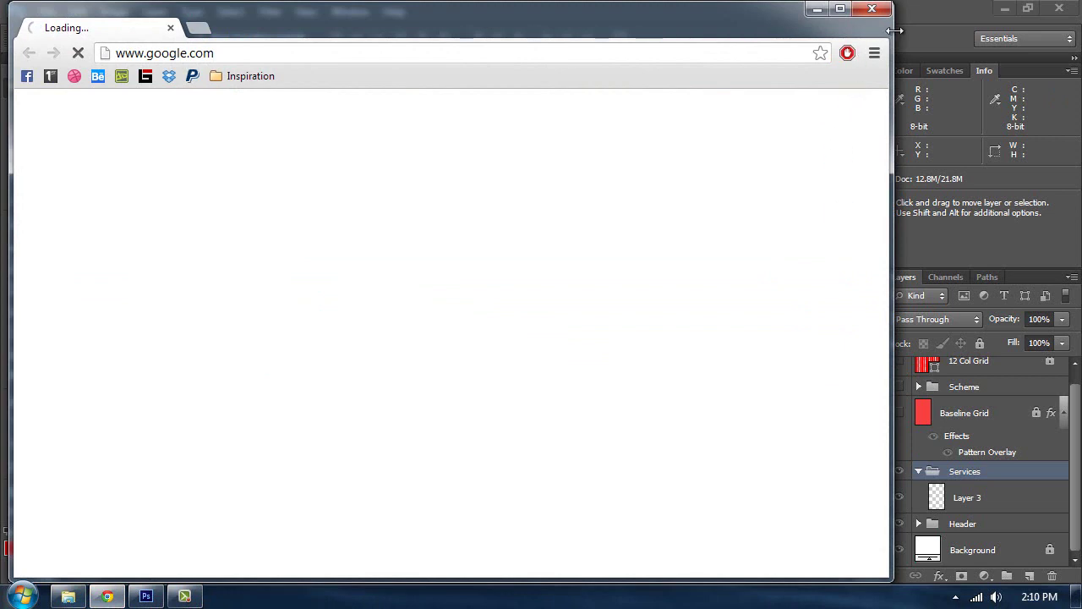
pyautogui.moveTo(894, 30); pyautogui.dragTo(1075, 34)
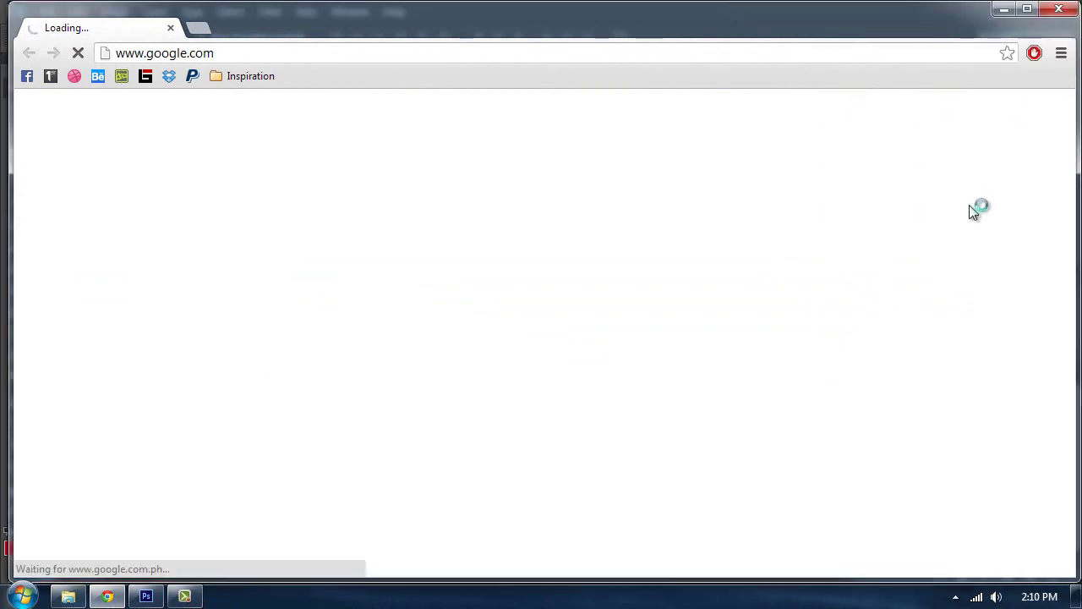
pyautogui.click(197, 27)
pyautogui.click(928, 563)
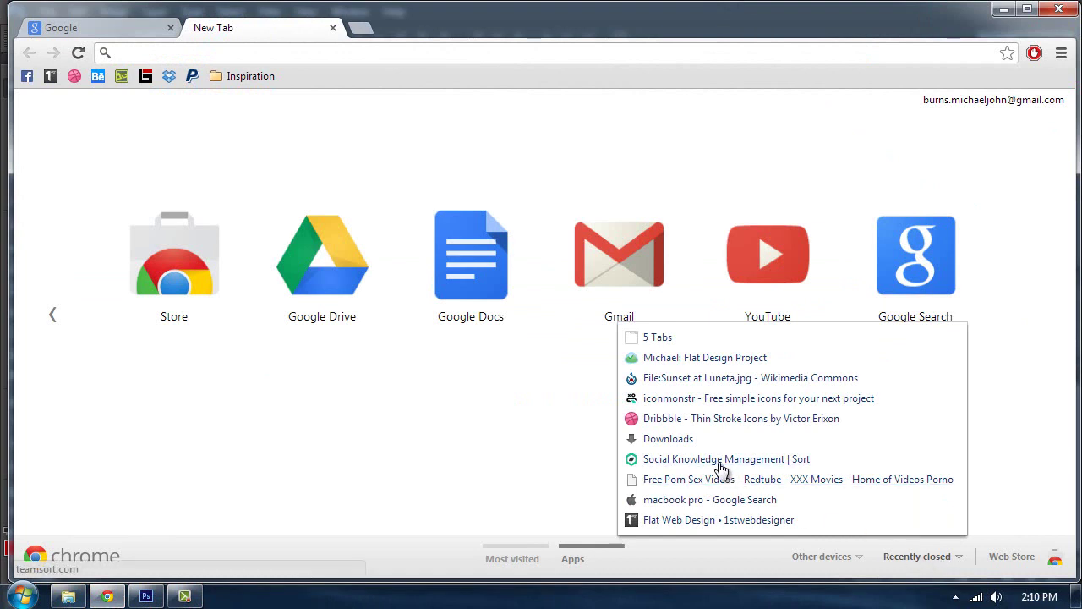
pyautogui.click(658, 337)
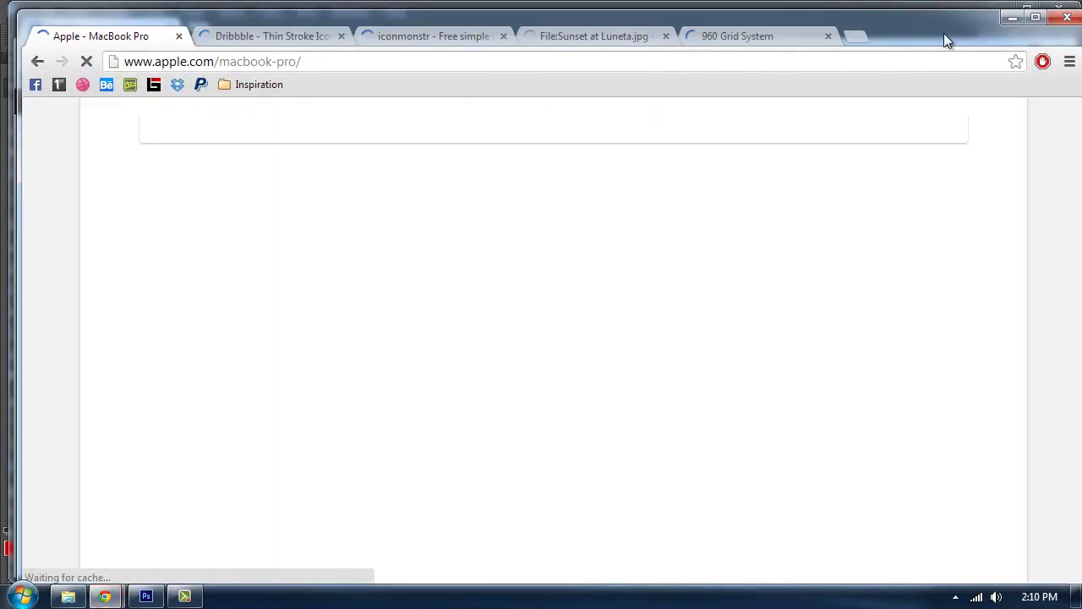
pyautogui.click(966, 6)
pyautogui.click(1057, 8)
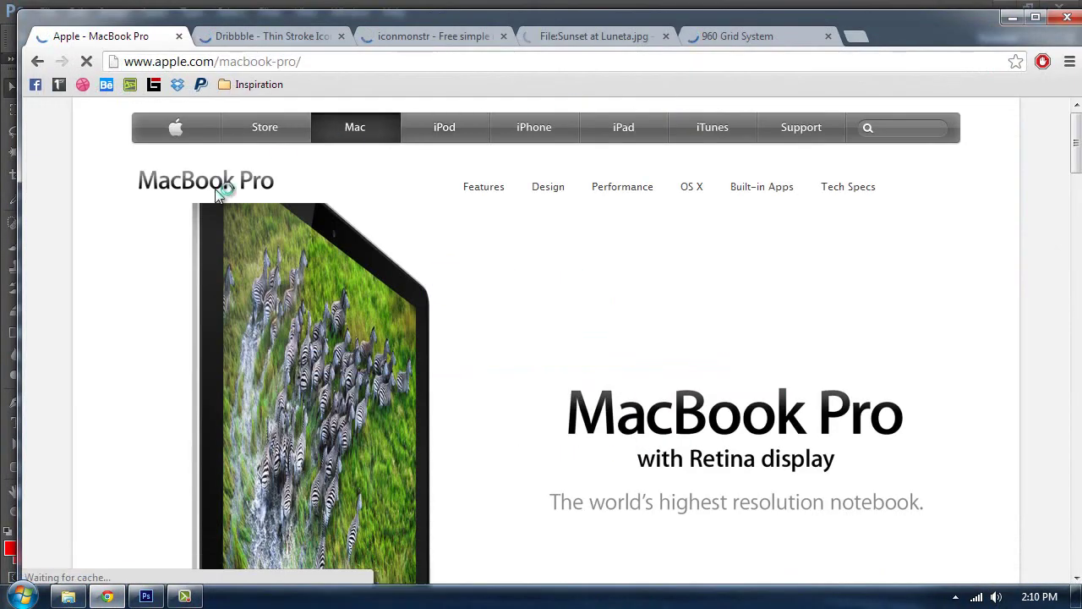
# - Examine the Thin Stroke Icons shot on Dribbble, including its icon set and the PSD attachment
pyautogui.click(279, 38)
pyautogui.click(386, 41)
pyautogui.click(313, 41)
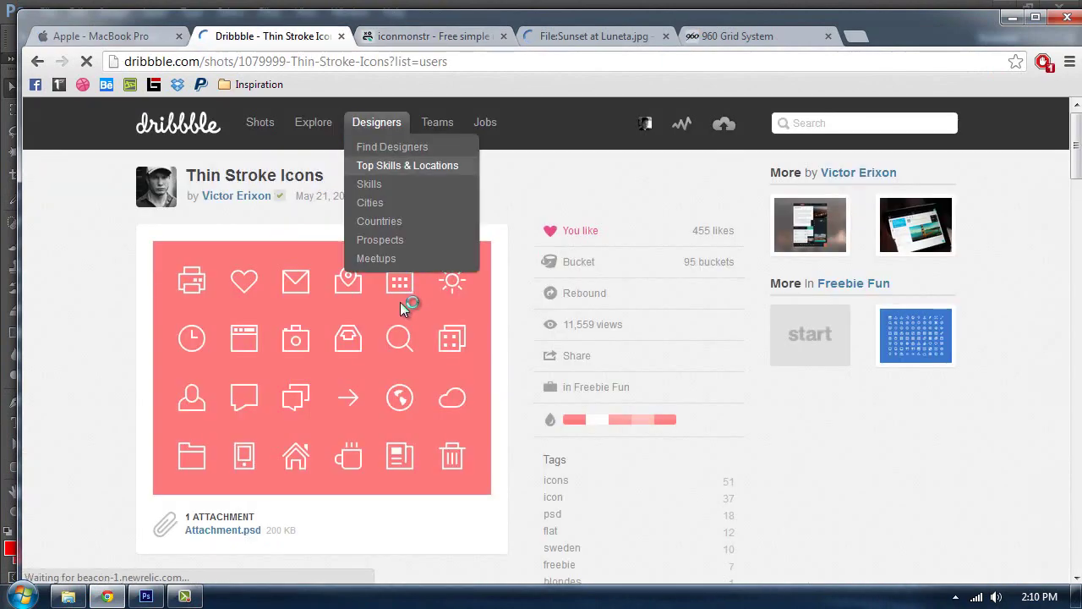
pyautogui.scroll(-1, 400, 301)
pyautogui.scroll(1, 400, 302)
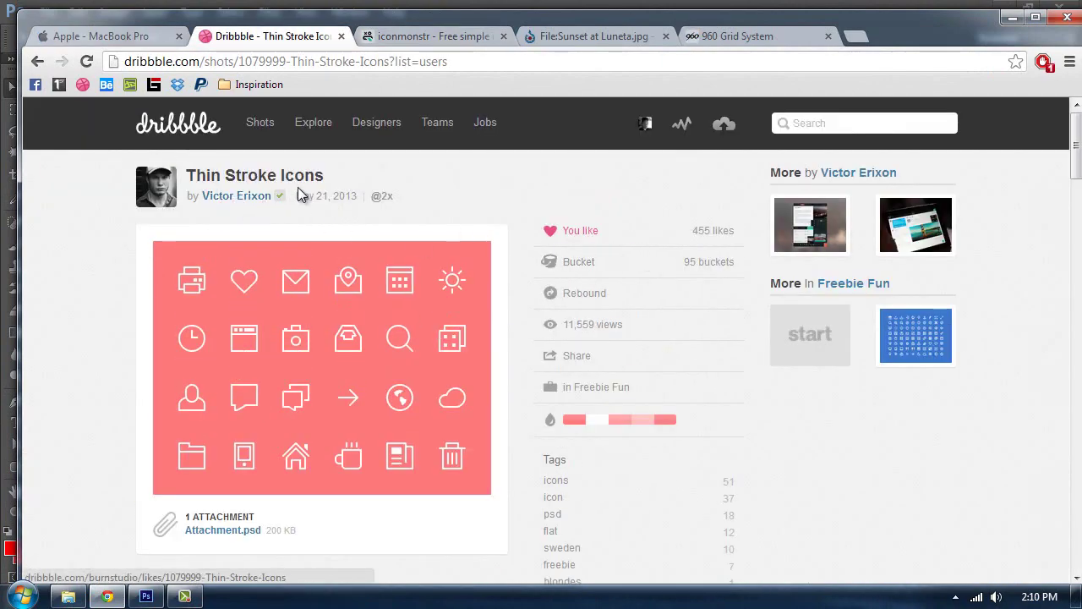
pyautogui.scroll(-2, 677, 203)
pyautogui.scroll(2, 625, 189)
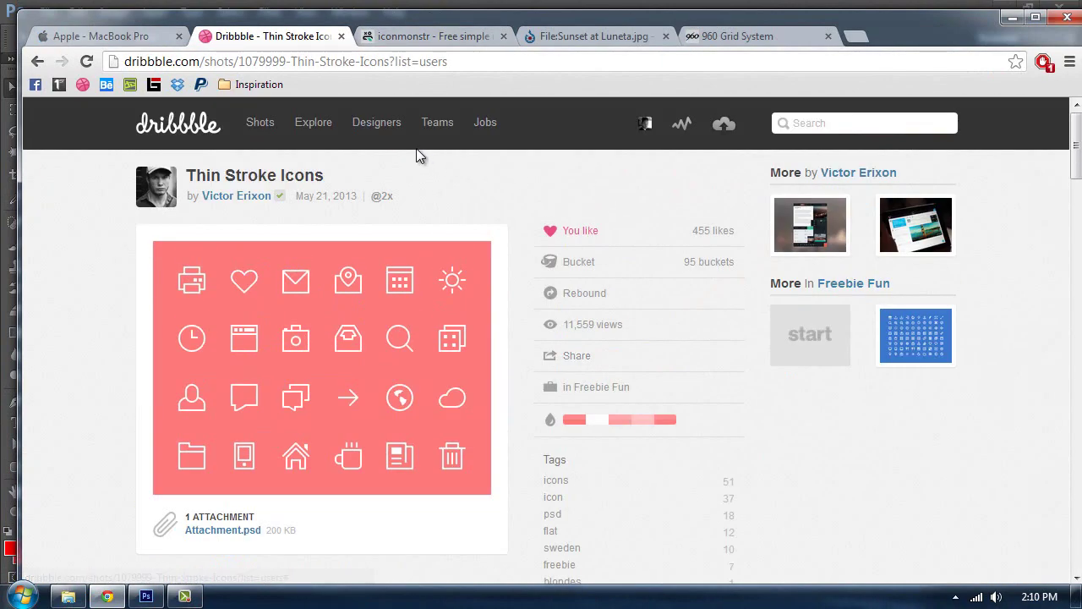
pyautogui.scroll(-3, 254, 211)
pyautogui.scroll(2, 242, 338)
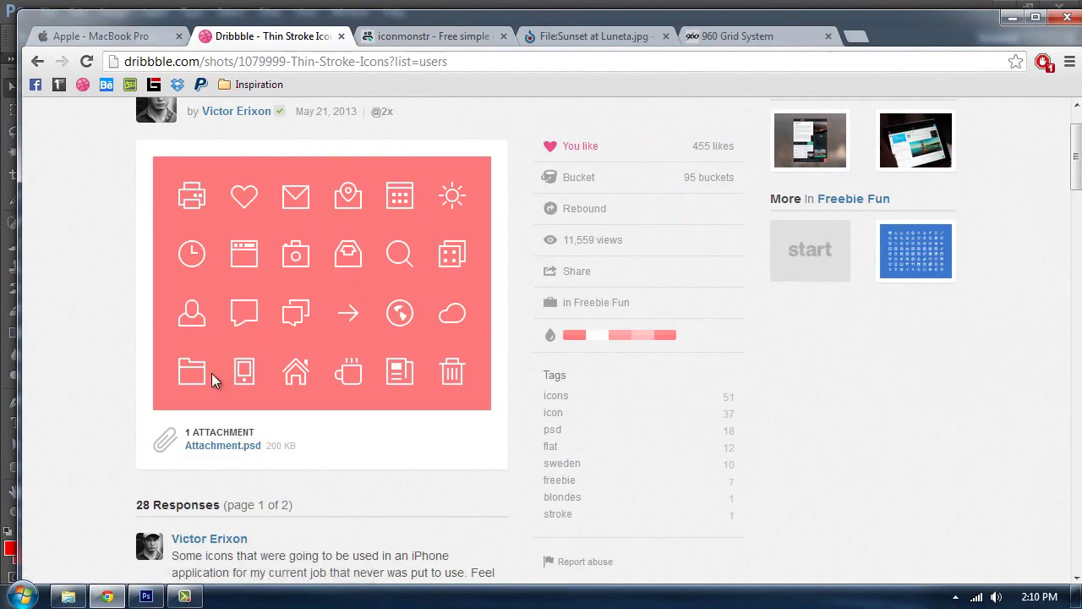
# - Download the Attachment.psd file from the Thin Stroke Icons shot
pyautogui.click(238, 458)
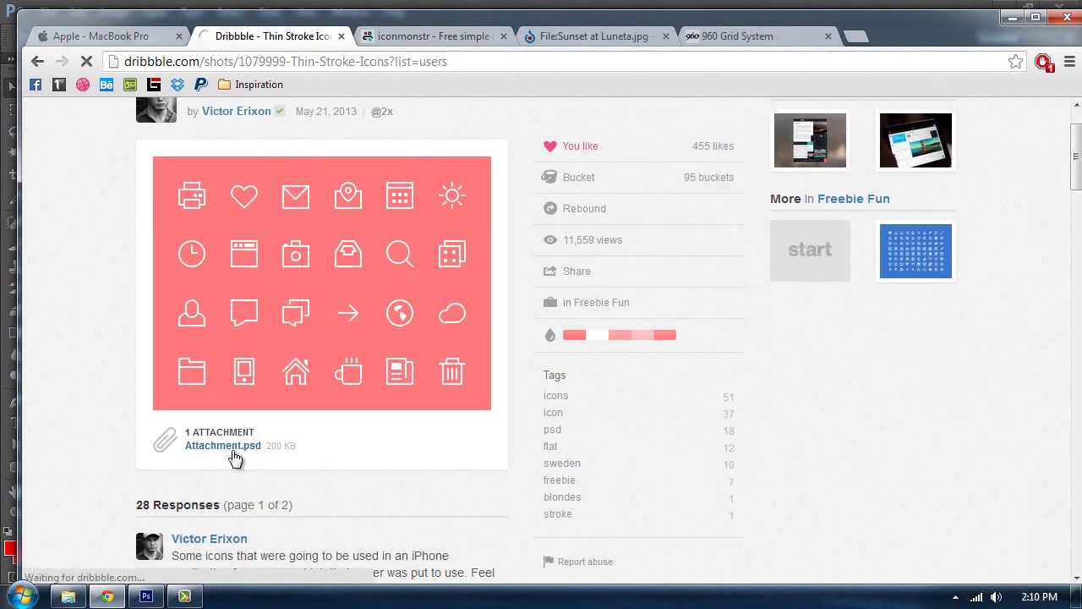
pyautogui.scroll(1, 345, 391)
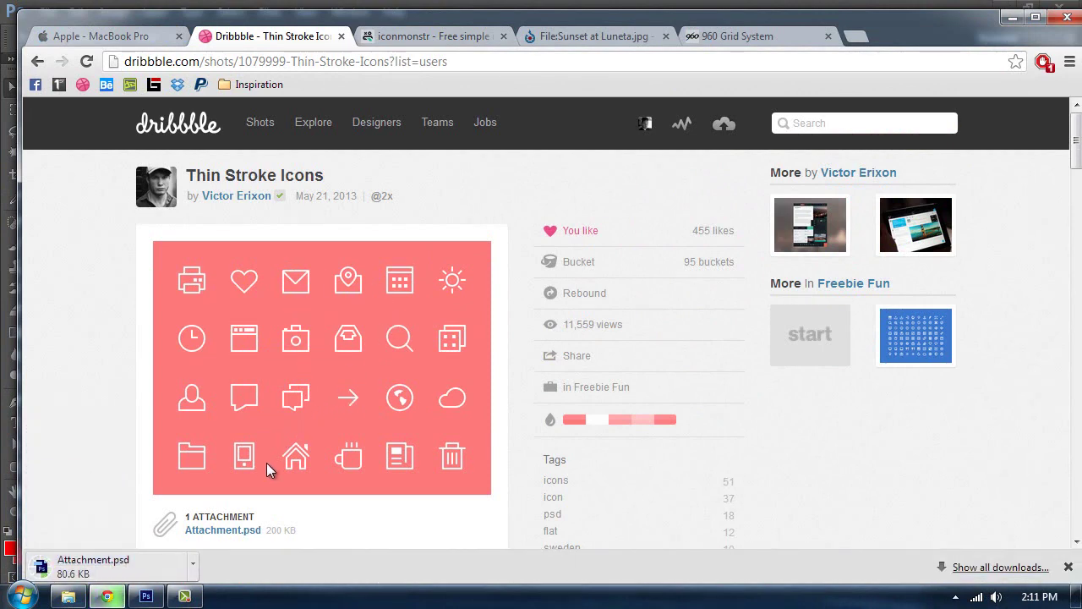
pyautogui.click(446, 36)
pyautogui.click(281, 40)
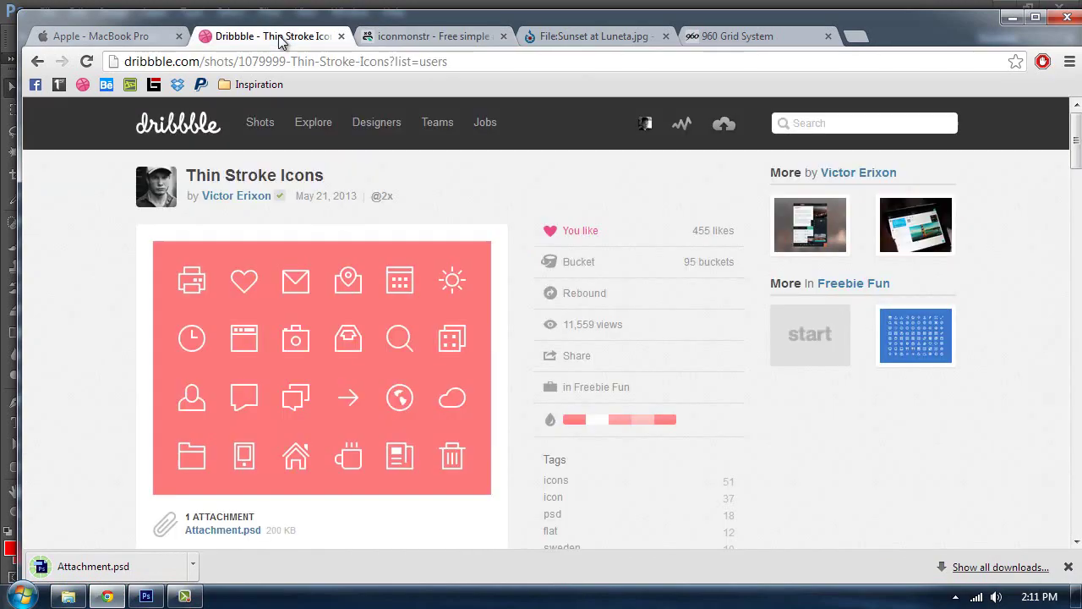
# - Locate the downloaded Attachment.psd in its folder and paste it into the Resource folder of the desktop's Portfolio folder
pyautogui.click(1012, 18)
pyautogui.click(96, 598)
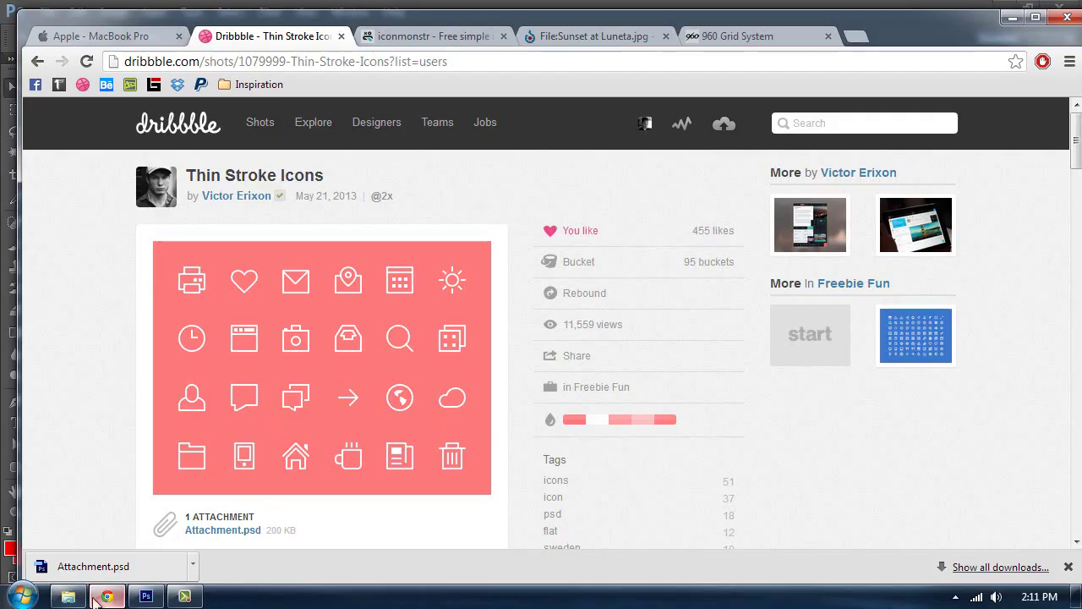
pyautogui.click(192, 566)
pyautogui.click(229, 498)
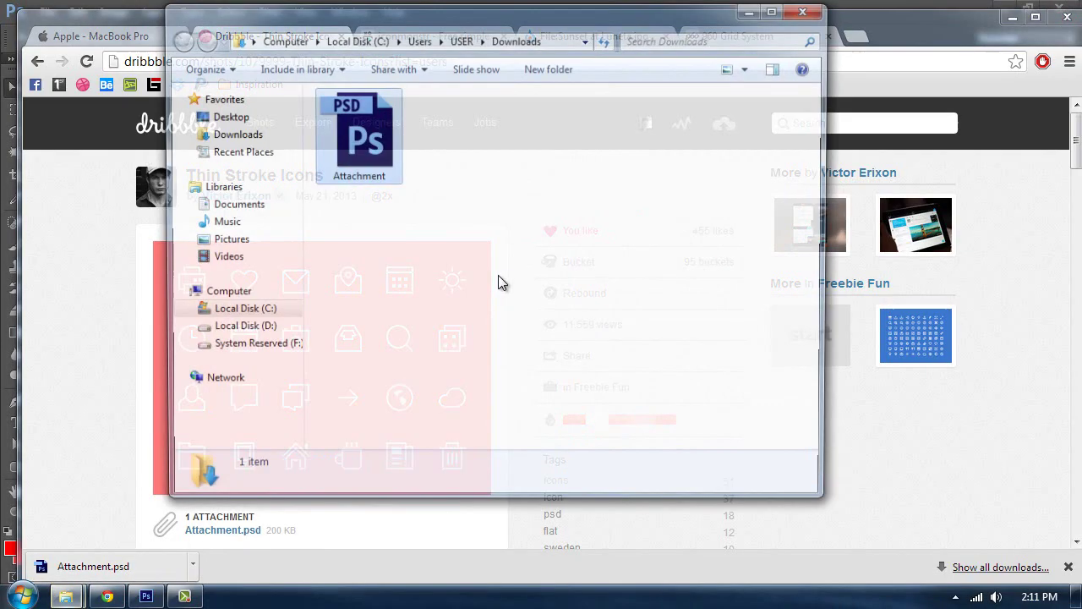
pyautogui.click(230, 115)
pyautogui.doubleClick(378, 246)
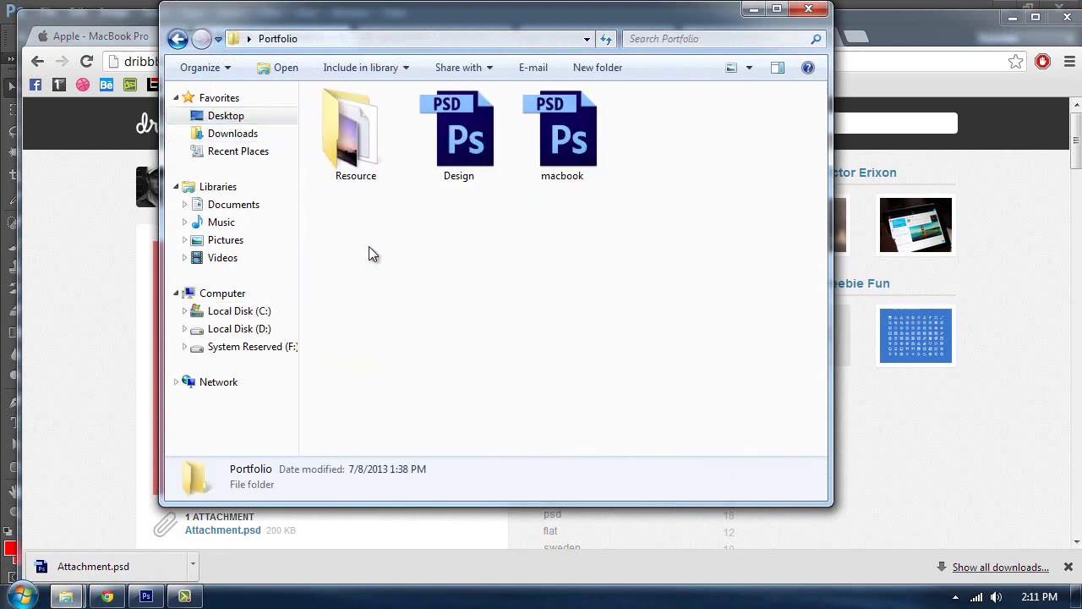
pyautogui.doubleClick(346, 149)
pyautogui.hotkey('ctrl', 'v')
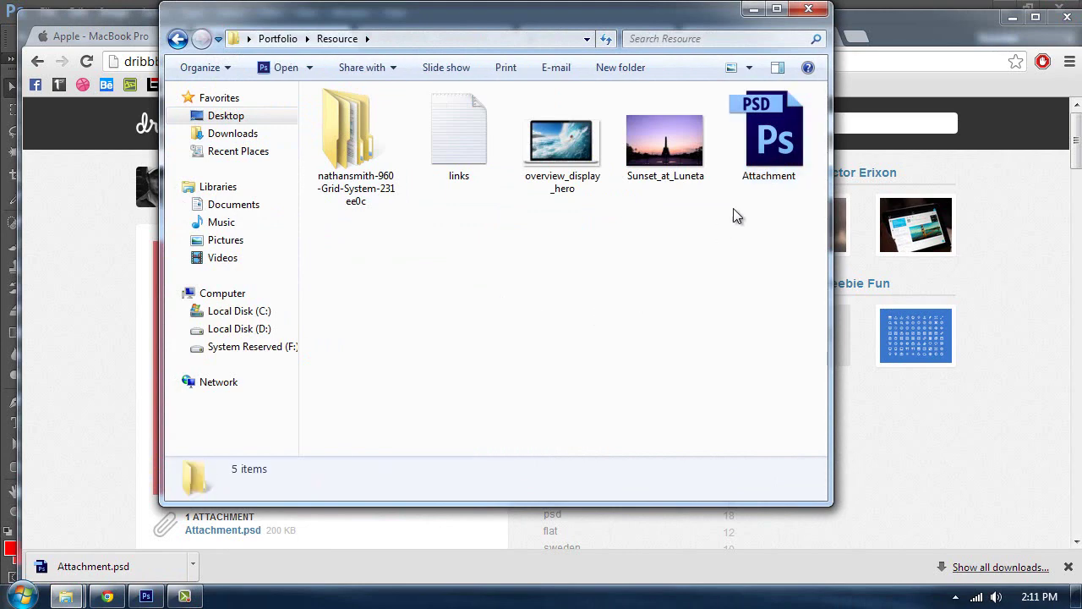
# - Open Attachment.psd from the Resource folder in Photoshop and duplicate its Browser icon layer into Design.psd
pyautogui.click(755, 152)
pyautogui.moveTo(641, 24); pyautogui.dragTo(641, 157)
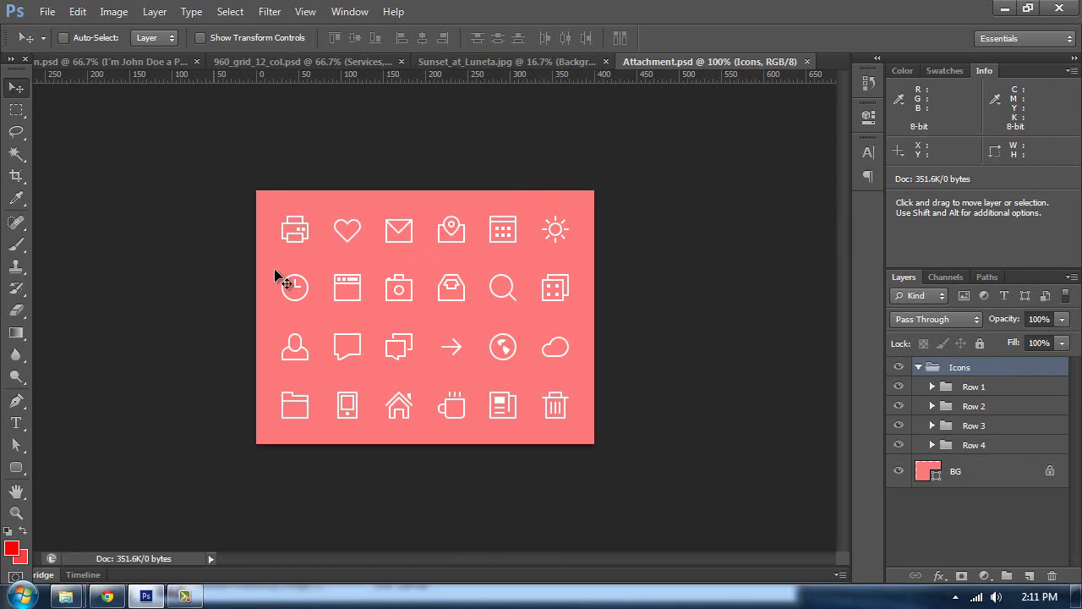
pyautogui.keyDown('ctrl'); pyautogui.click(339, 289); pyautogui.keyUp('ctrl')
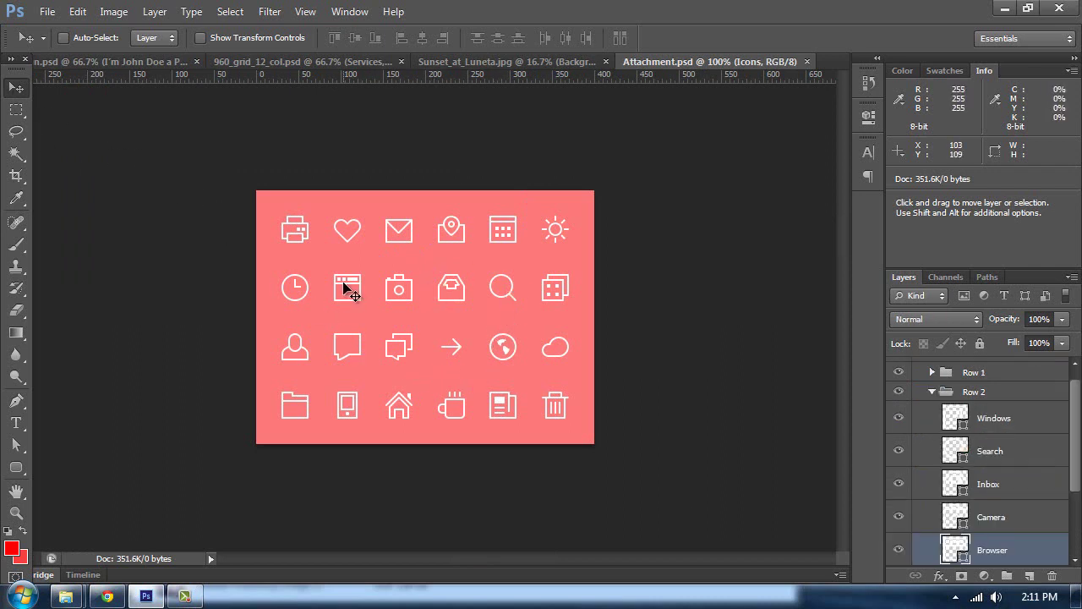
pyautogui.scroll(-1, 979, 507)
pyautogui.rightClick(993, 531)
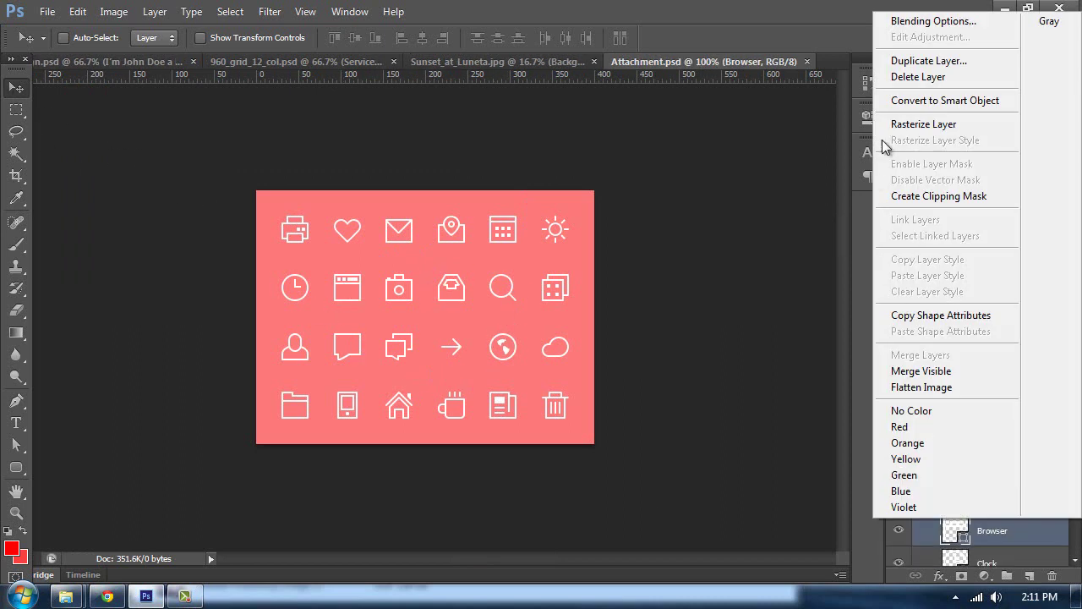
pyautogui.click(930, 70)
pyautogui.press('Escape')
pyautogui.rightClick(994, 531)
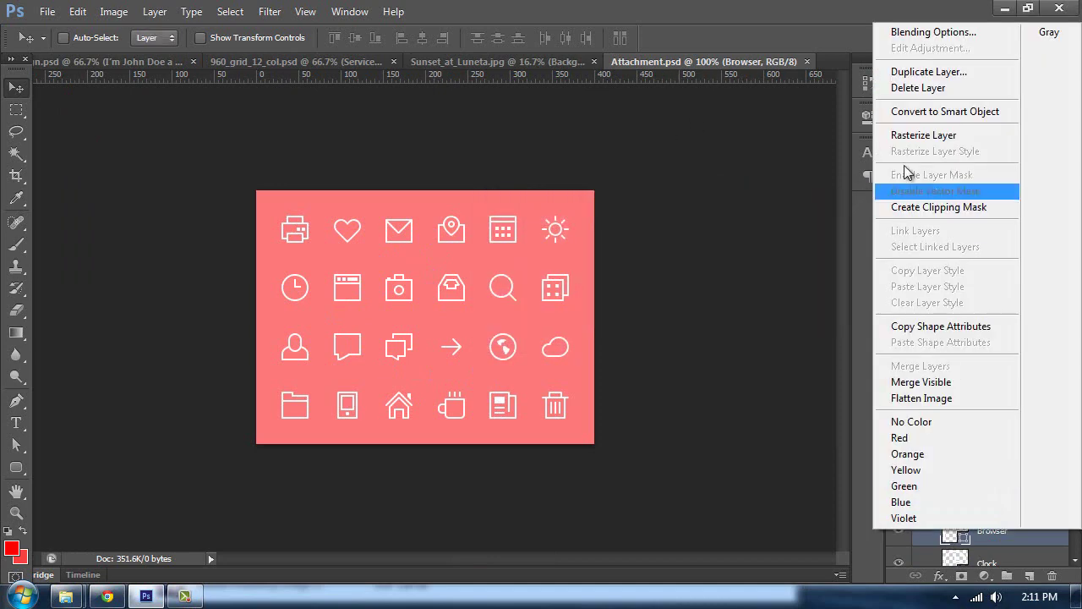
pyautogui.click(922, 72)
pyautogui.click(758, 288)
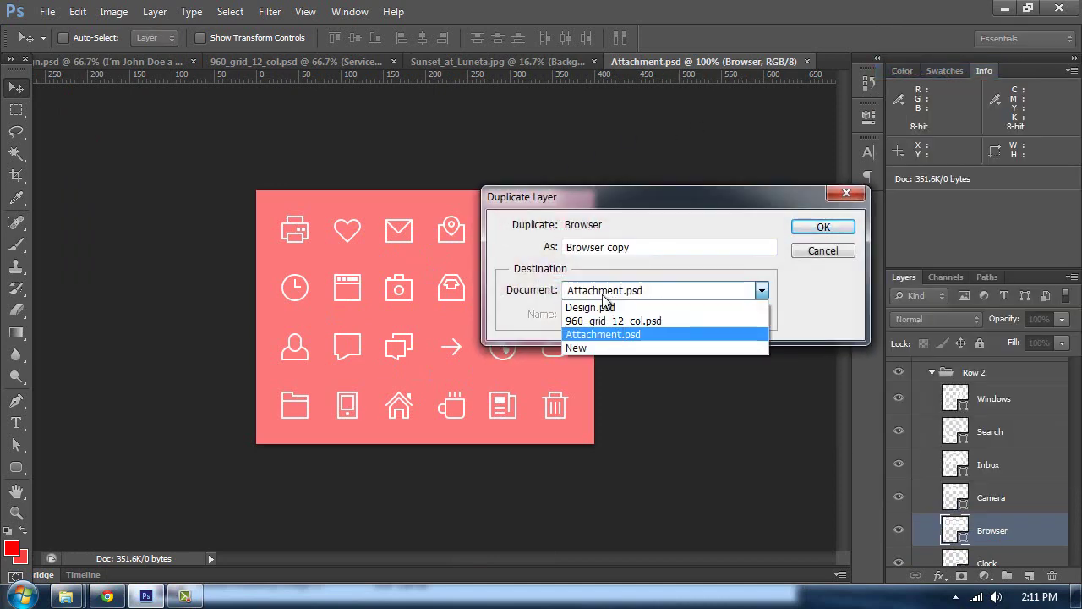
pyautogui.click(592, 302)
pyautogui.click(835, 226)
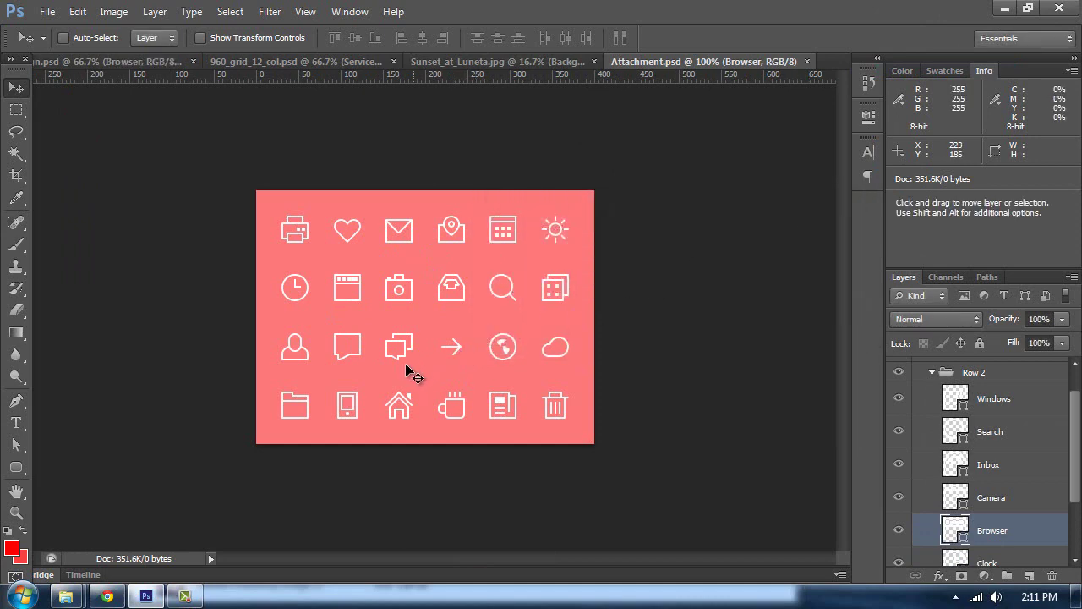
pyautogui.keyDown('ctrl'); pyautogui.click(355, 408); pyautogui.keyUp('ctrl')
pyautogui.rightClick(1015, 551)
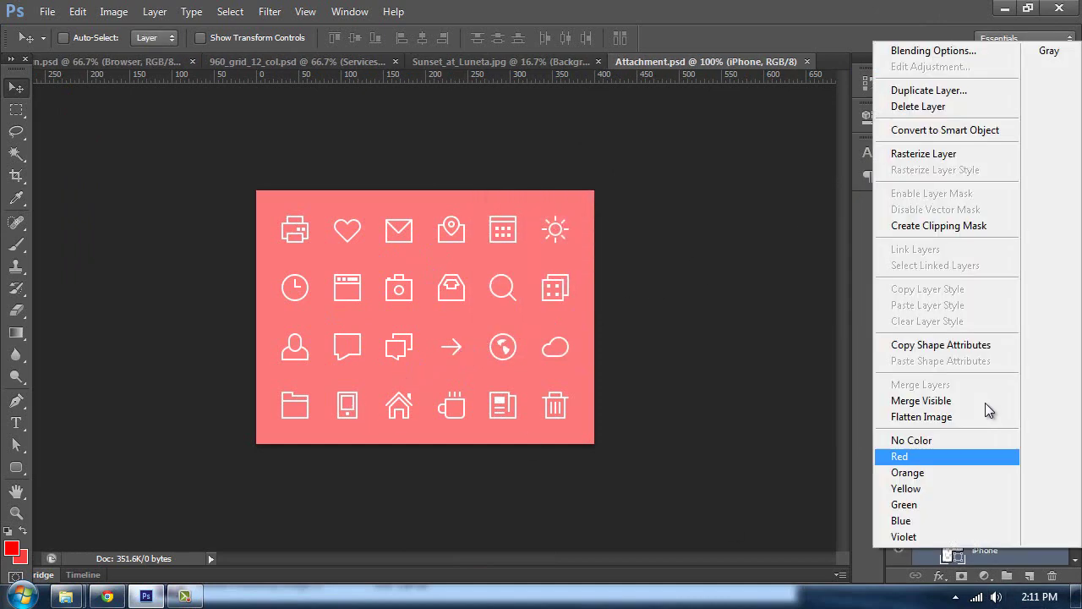
pyautogui.click(928, 89)
pyautogui.click(600, 290)
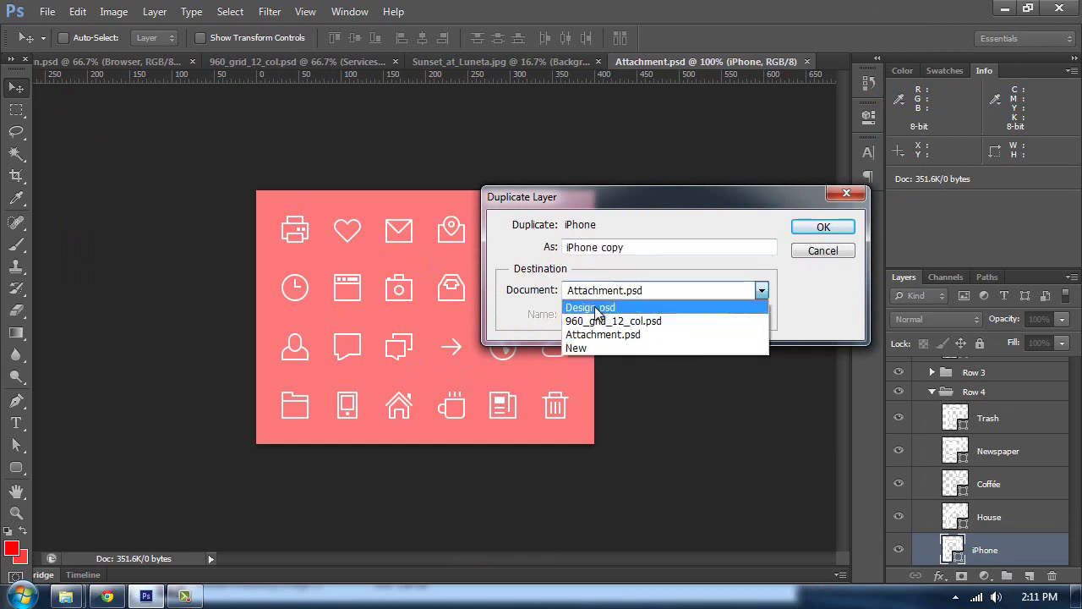
pyautogui.click(597, 308)
pyautogui.click(822, 240)
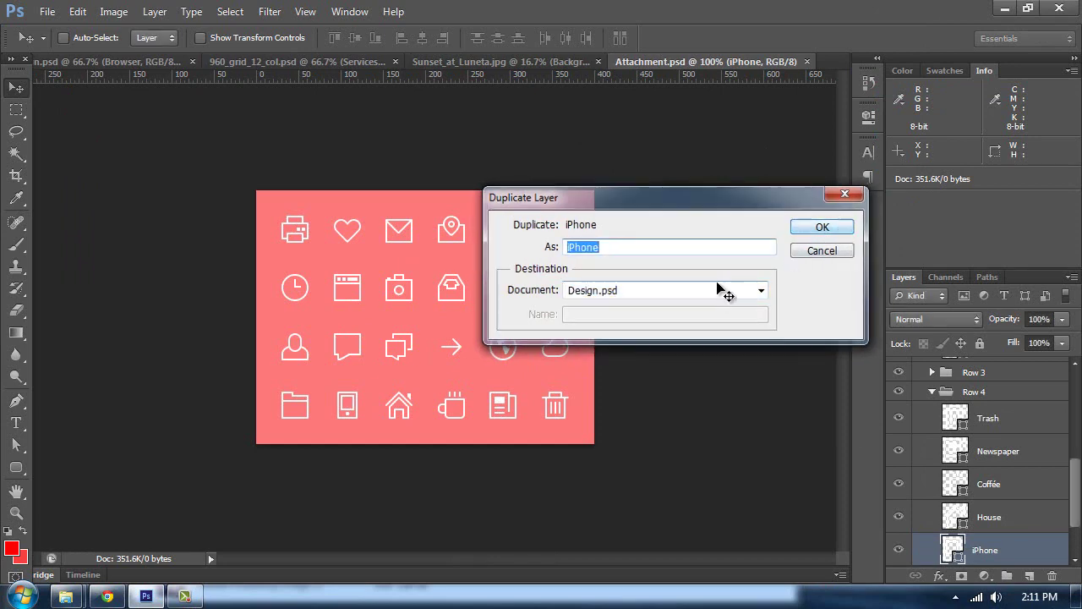
# - Duplicate the Browser icon layer from Attachment.psd into the 960_grid_12_col.psd document
pyautogui.keyDown('ctrl'); pyautogui.click(350, 286); pyautogui.keyUp('ctrl')
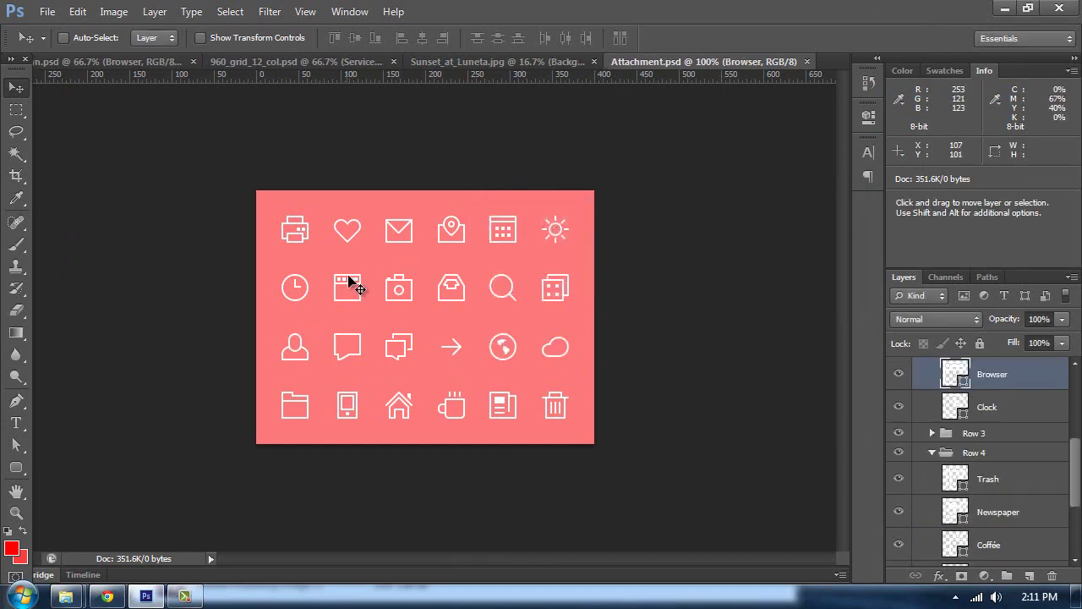
pyautogui.rightClick(981, 374)
pyautogui.click(788, 128)
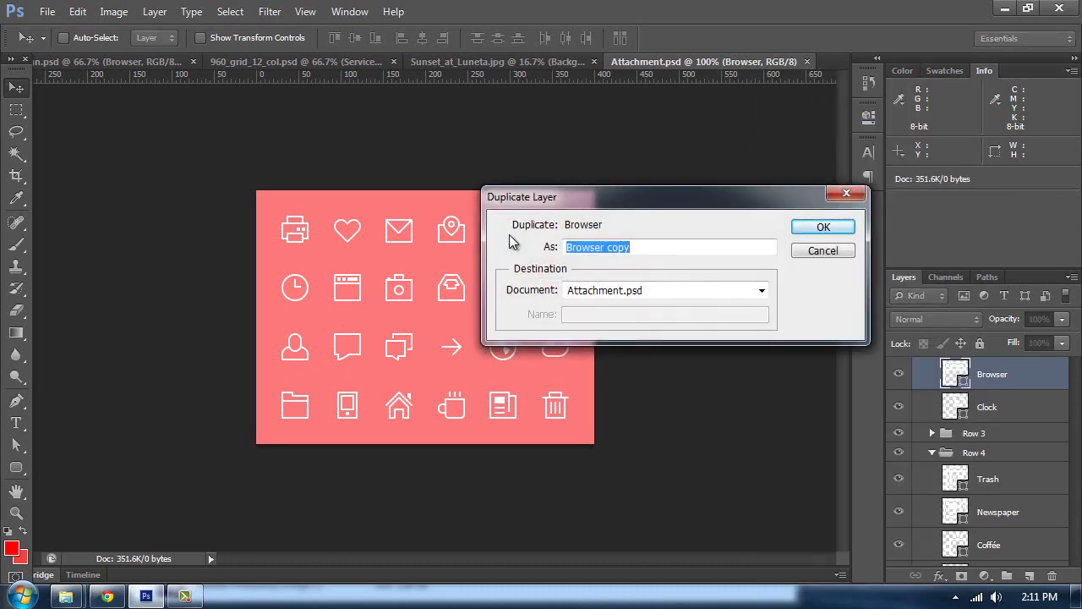
pyautogui.click(762, 290)
pyautogui.click(618, 318)
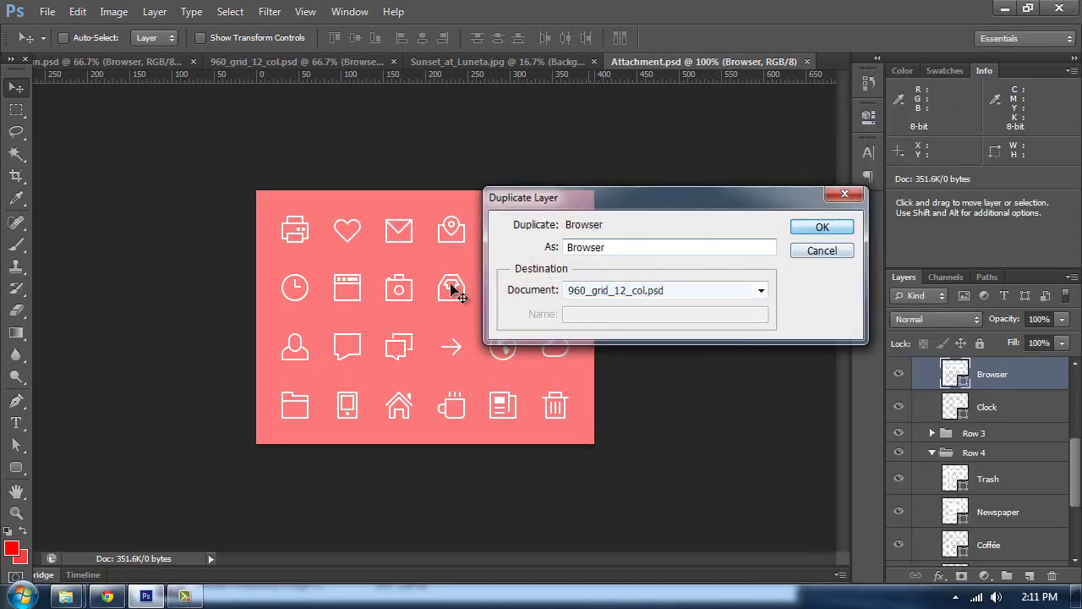
pyautogui.press('Return')
# - Duplicate the iPhone icon layer from Attachment.psd into 960_grid_12_col.psd
pyautogui.keyDown('ctrl'); pyautogui.click(350, 408); pyautogui.keyUp('ctrl')
pyautogui.rightClick(985, 549)
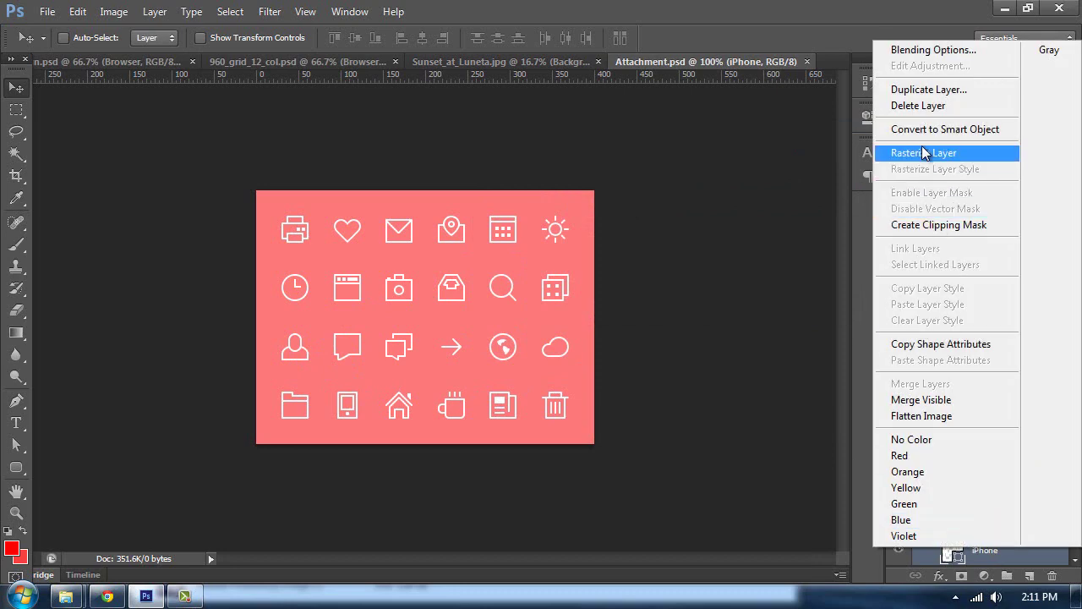
pyautogui.click(931, 89)
pyautogui.click(620, 293)
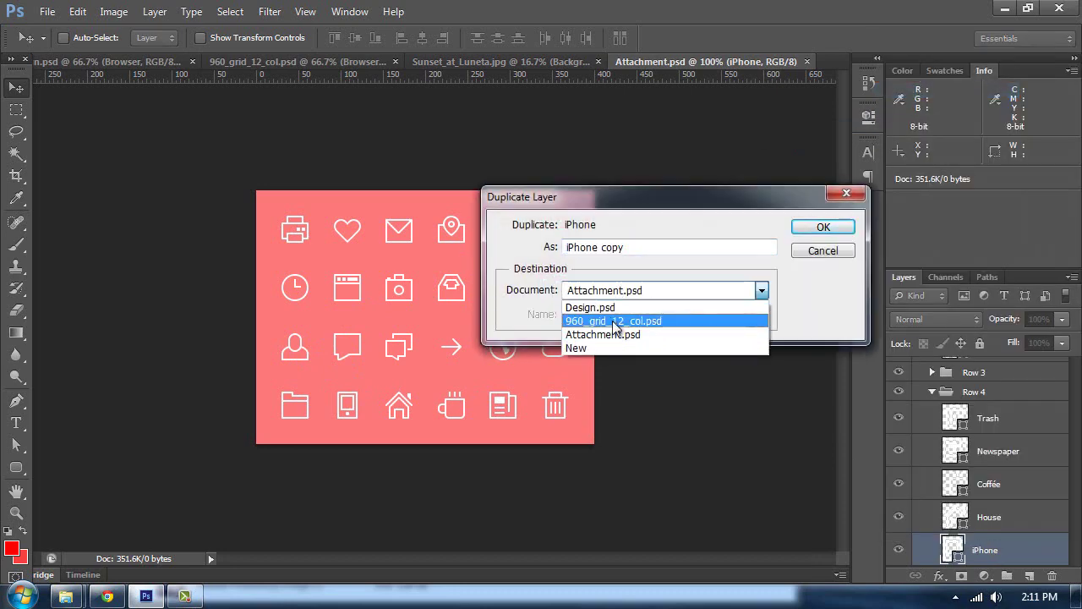
pyautogui.click(605, 319)
pyautogui.click(822, 227)
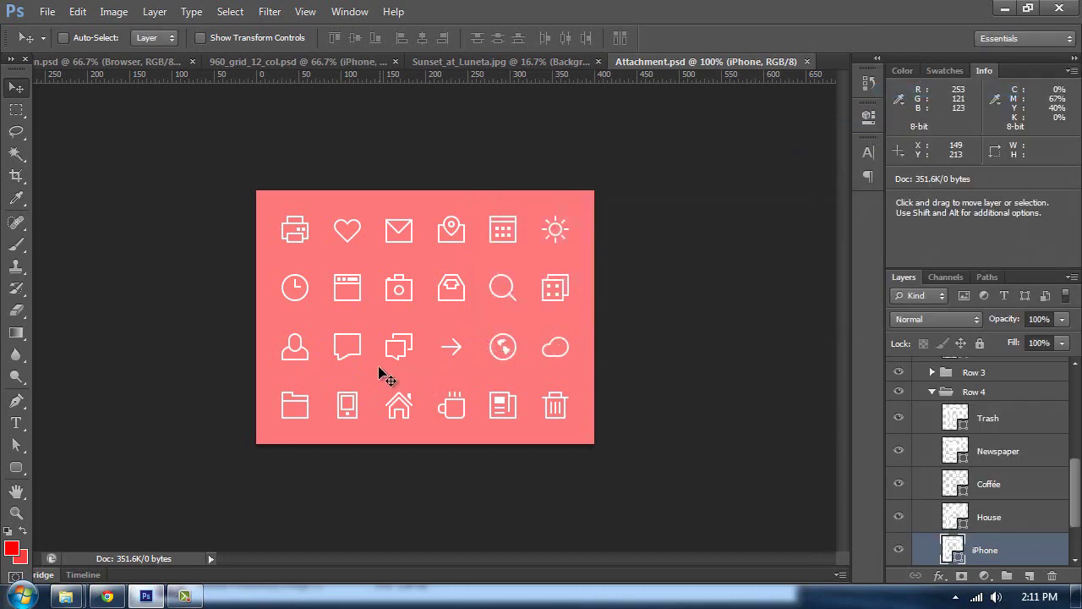
# - Duplicate the Camera icon layer from Attachment.psd into 960_grid_12_col.psd
pyautogui.keyDown('ctrl'); pyautogui.click(415, 306); pyautogui.keyUp('ctrl')
pyautogui.rightClick(1043, 377)
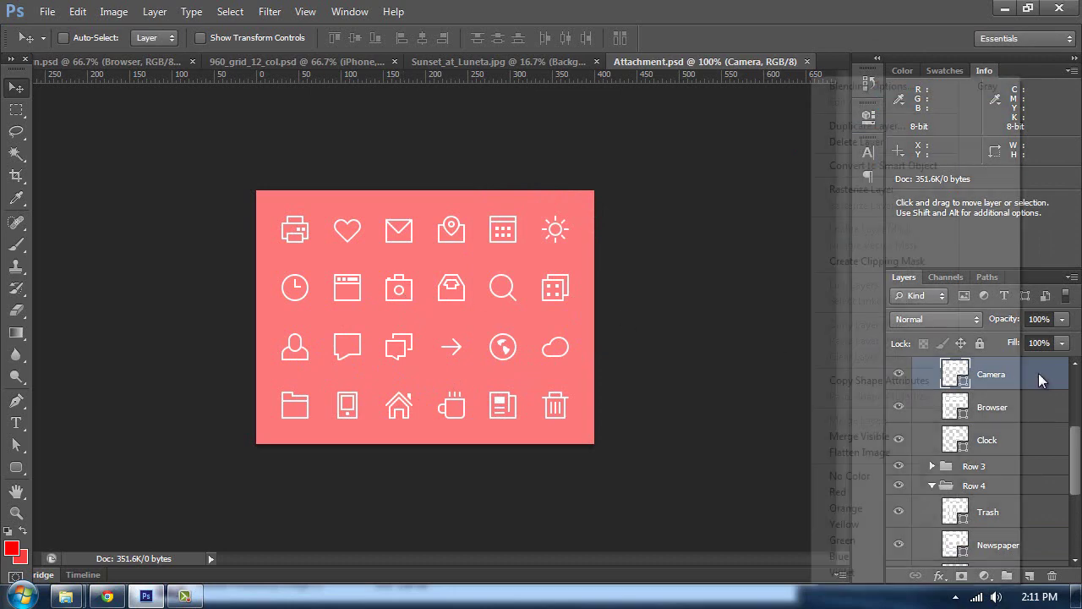
pyautogui.click(867, 125)
pyautogui.click(623, 290)
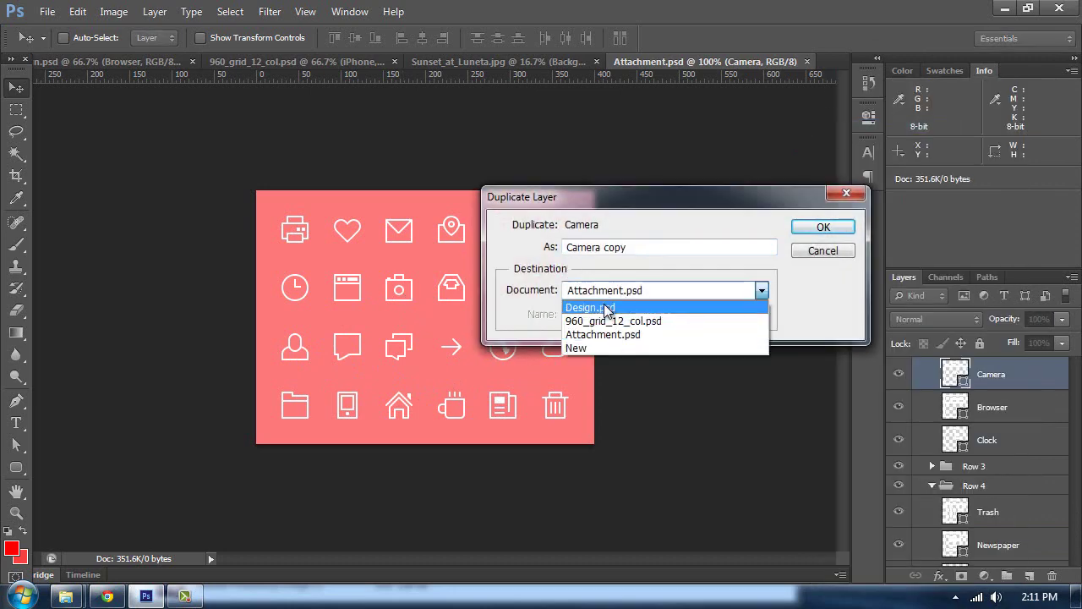
pyautogui.click(600, 321)
pyautogui.click(823, 226)
# - Close Sunset_at_Luneta.jpg without saving and return to the 960_grid_12_col.psd document
pyautogui.click(236, 63)
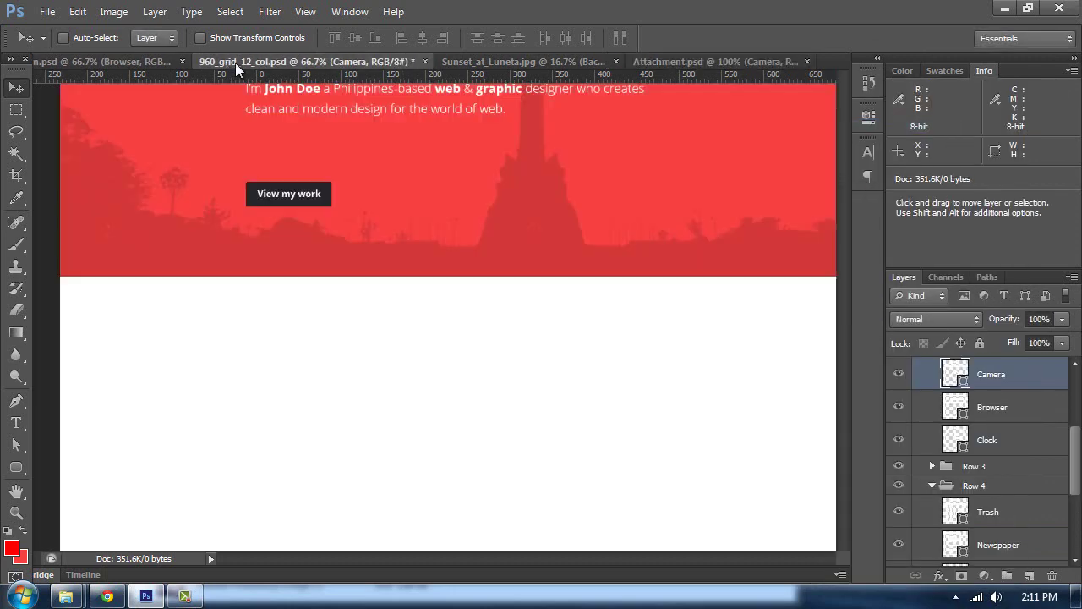
pyautogui.click(521, 63)
pyautogui.hotkey('ctrl', 'w')
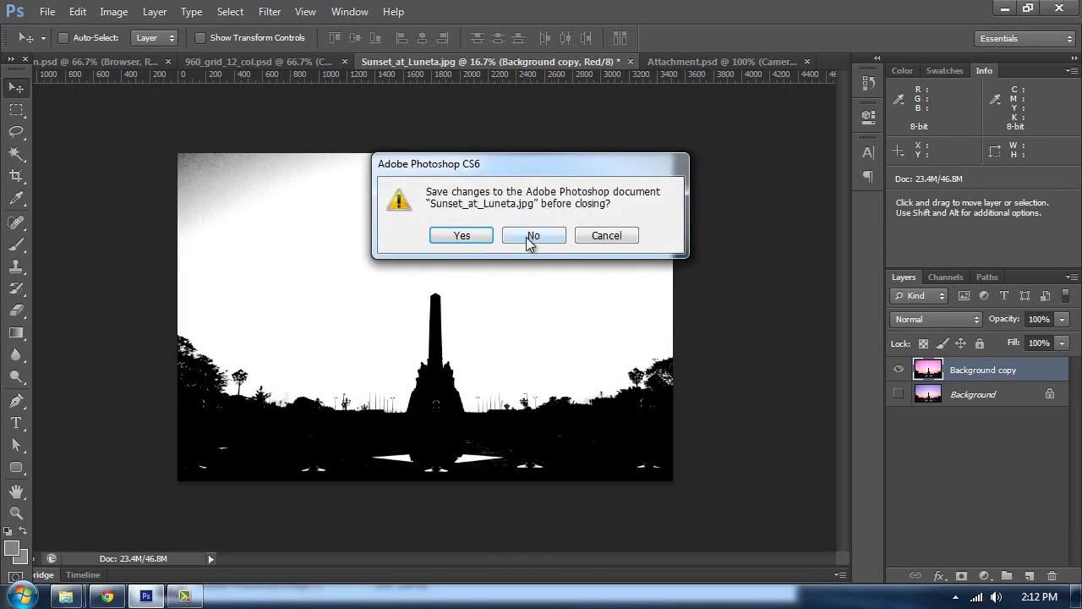
pyautogui.click(517, 235)
pyautogui.click(135, 64)
pyautogui.click(336, 64)
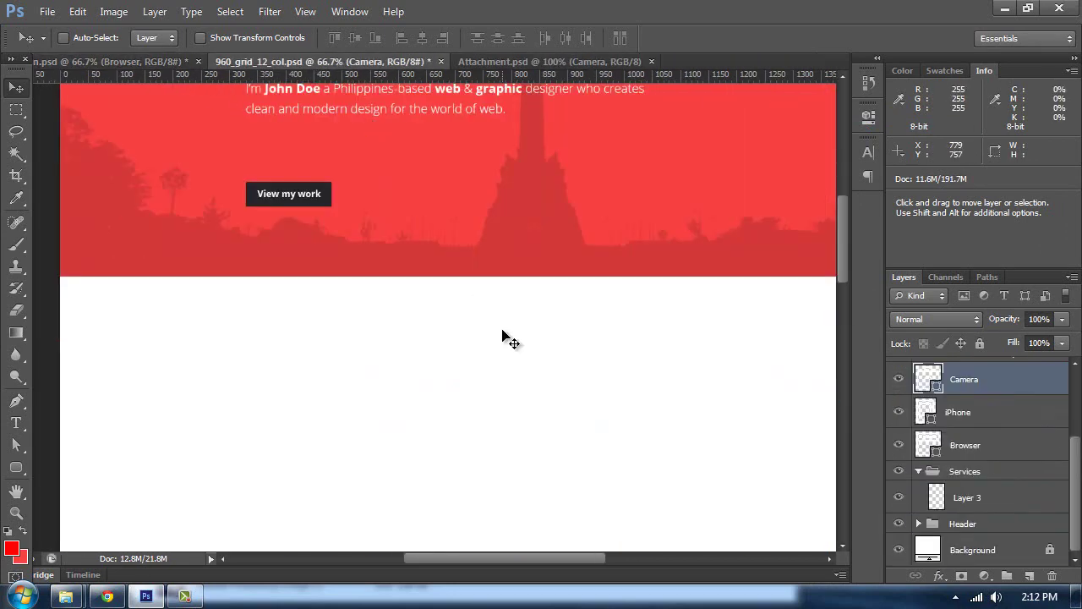
# - Move the Camera, iPhone and Browser layers together into the Services group
pyautogui.scroll(-2, 974, 525)
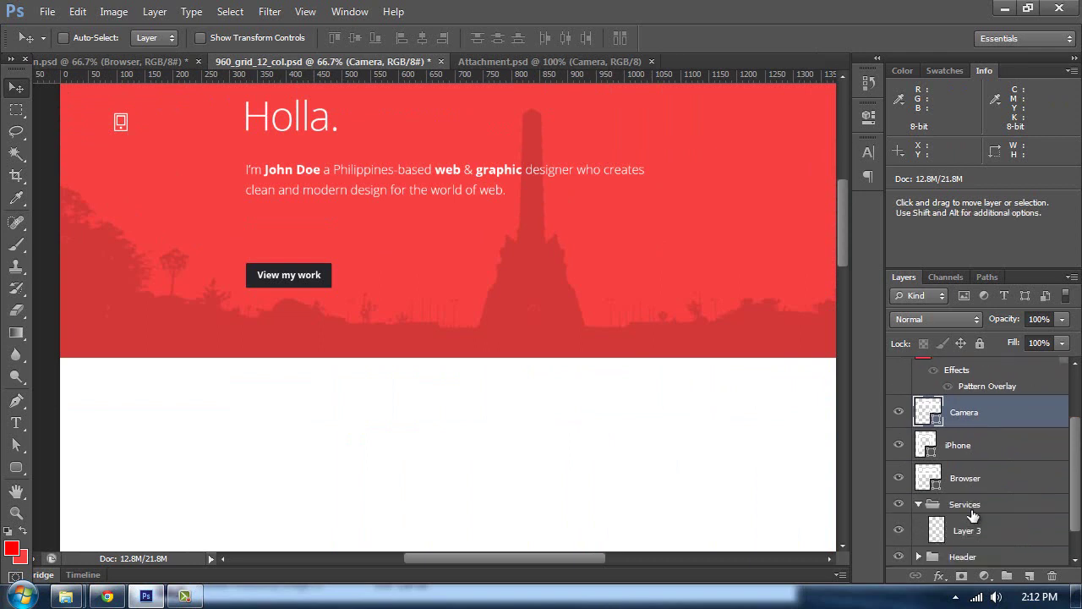
pyautogui.keyDown('shift'); pyautogui.click(999, 487); pyautogui.keyUp('shift')
pyautogui.moveTo(1000, 488); pyautogui.dragTo(972, 506)
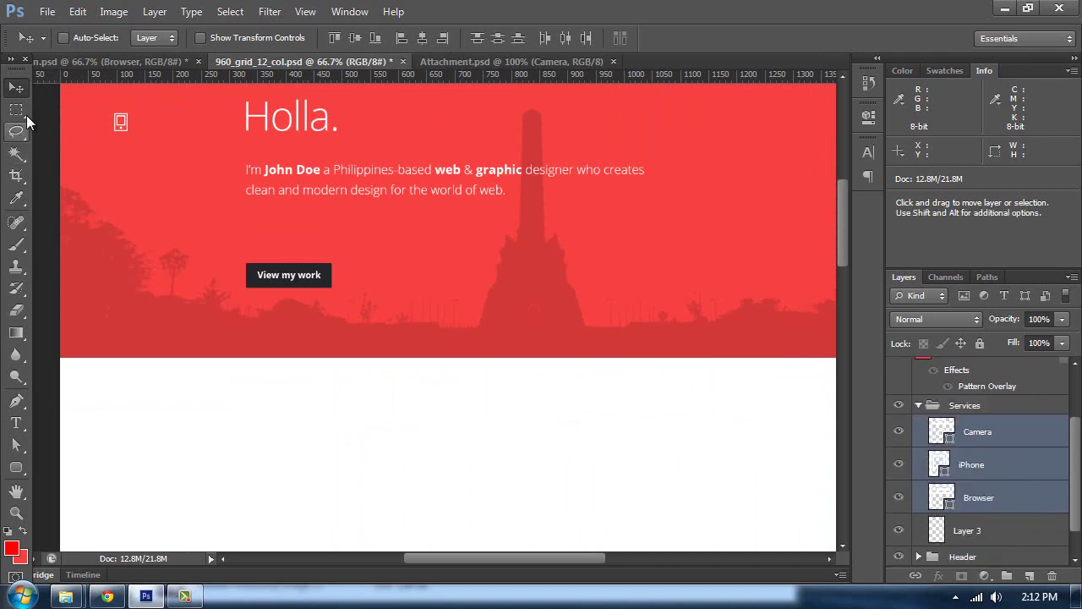
# - Recolor the Camera, iPhone and Browser icon shapes with the header's red, #f84242
pyautogui.scroll(2, 188, 151)
pyautogui.moveTo(227, 137); pyautogui.dragTo(723, 306)
pyautogui.doubleClick(942, 429)
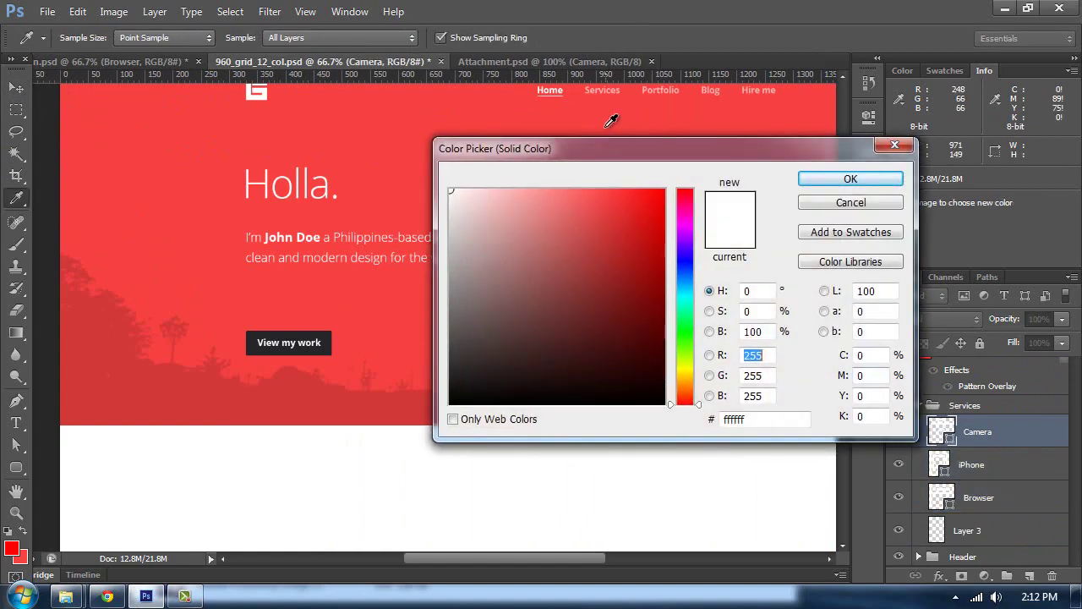
pyautogui.click(800, 177)
pyautogui.doubleClick(941, 465)
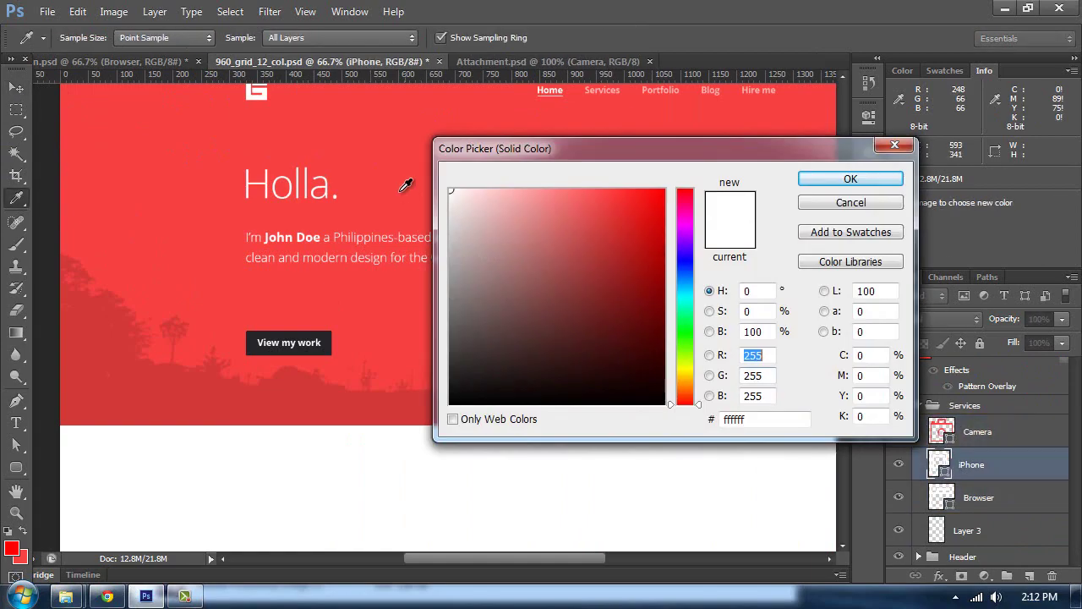
pyautogui.click(406, 185)
pyautogui.click(810, 181)
pyautogui.doubleClick(941, 496)
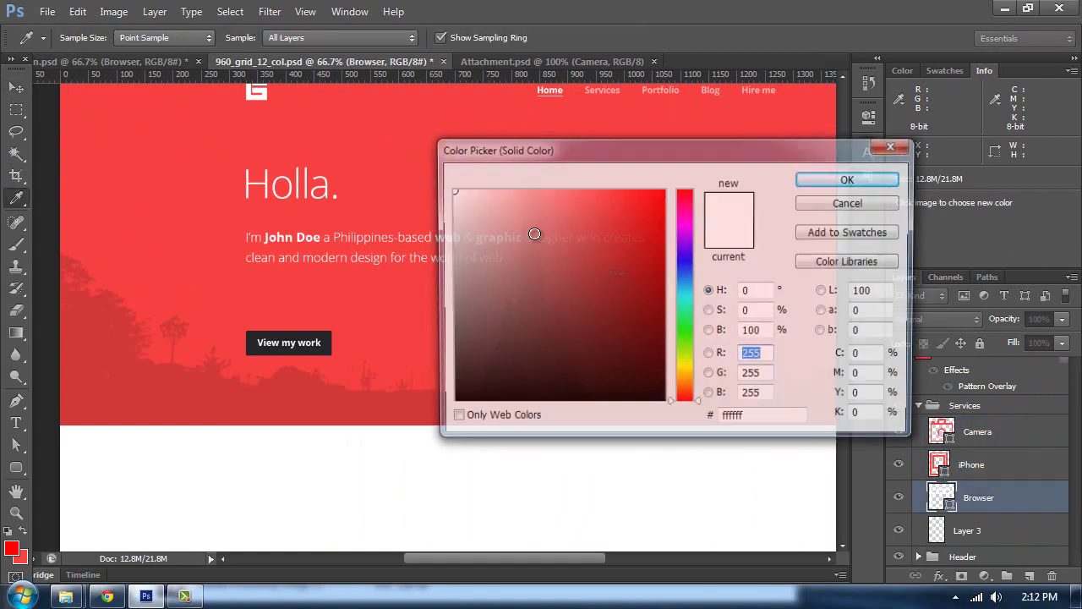
pyautogui.write('f84242')
pyautogui.click(814, 177)
# - Move the three red icons together onto the white area below the header and show the grid guides
pyautogui.keyDown('shift'); pyautogui.click(964, 430); pyautogui.keyUp('shift')
pyautogui.moveTo(514, 318); pyautogui.dragTo(527, 229)
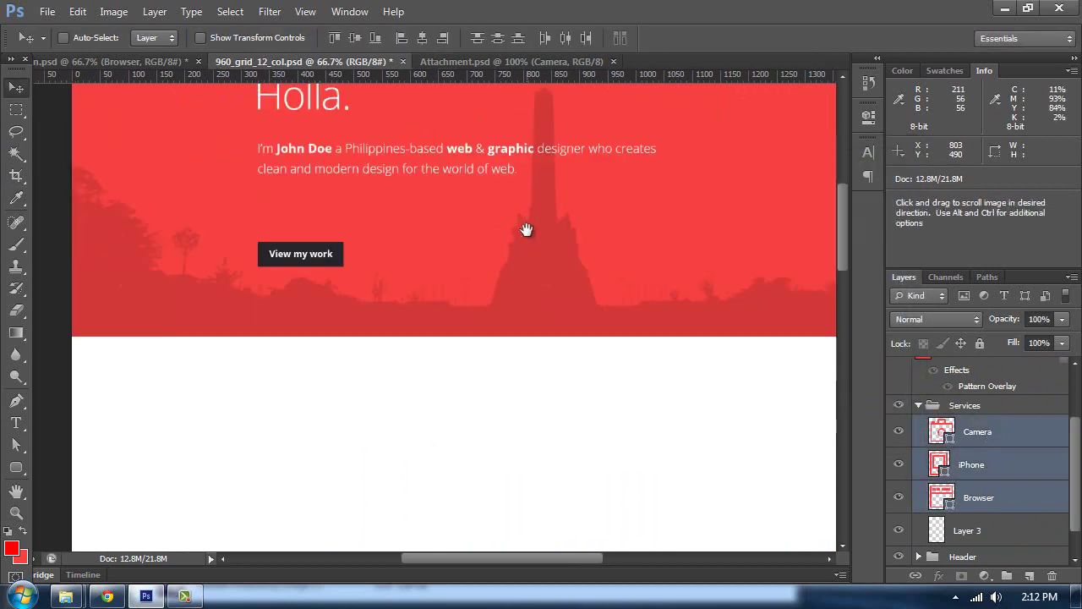
pyautogui.moveTo(653, 190); pyautogui.dragTo(354, 386)
pyautogui.moveTo(442, 361); pyautogui.dragTo(440, 312)
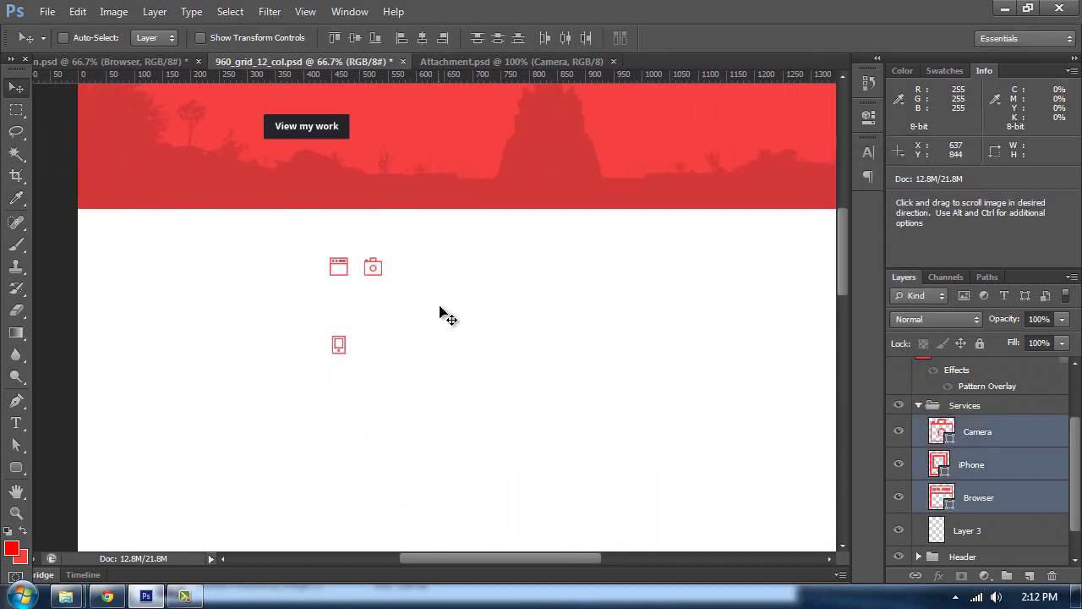
pyautogui.hotkey('ctrl', ';')
pyautogui.hotkey('ctrl', '+')
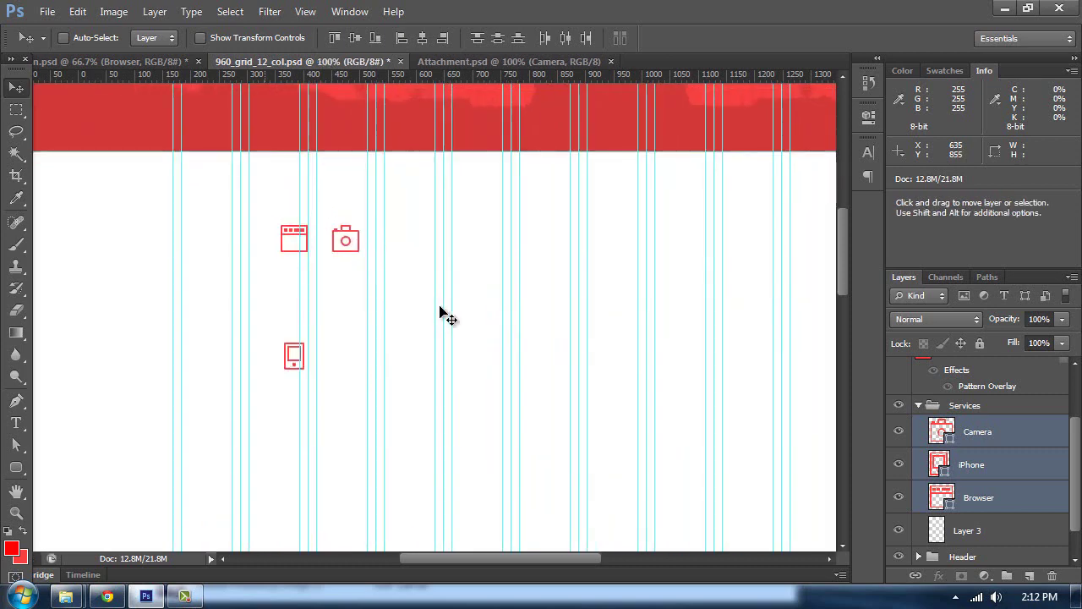
# - Move the Browser icon into the first grid column, just below the header
pyautogui.press('space')
pyautogui.moveTo(505, 268); pyautogui.dragTo(449, 267)
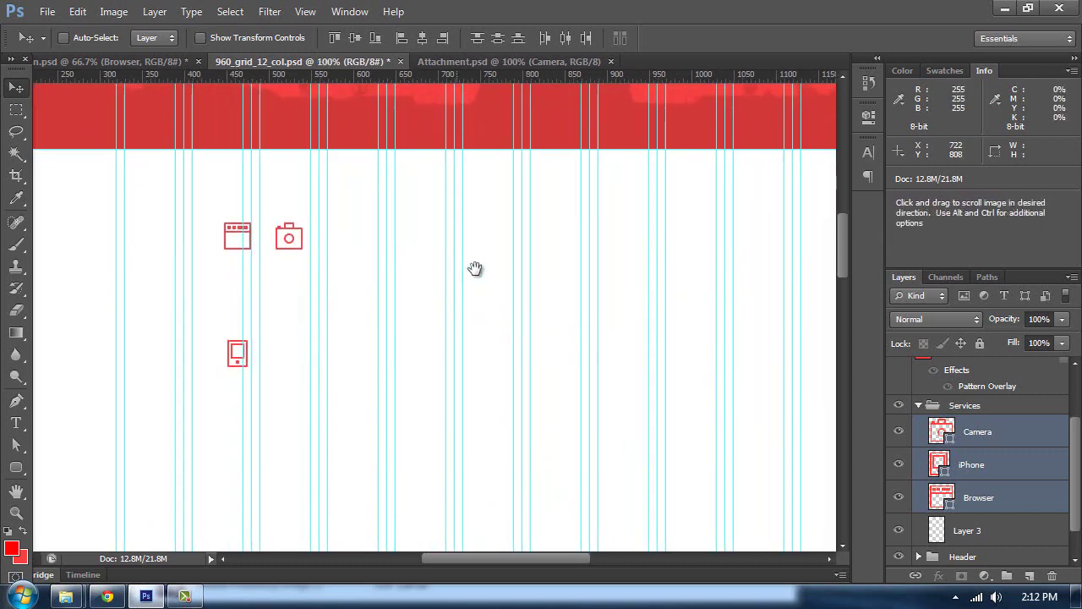
pyautogui.click(968, 464)
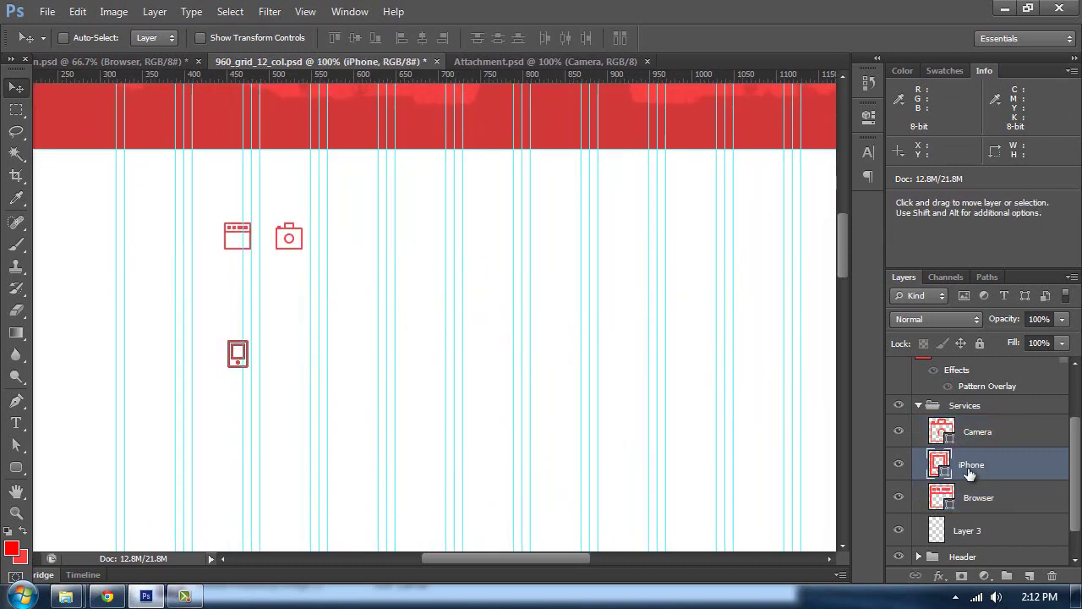
pyautogui.click(983, 495)
pyautogui.moveTo(241, 257); pyautogui.dragTo(276, 267)
pyautogui.hotkey('ctrl', 't')
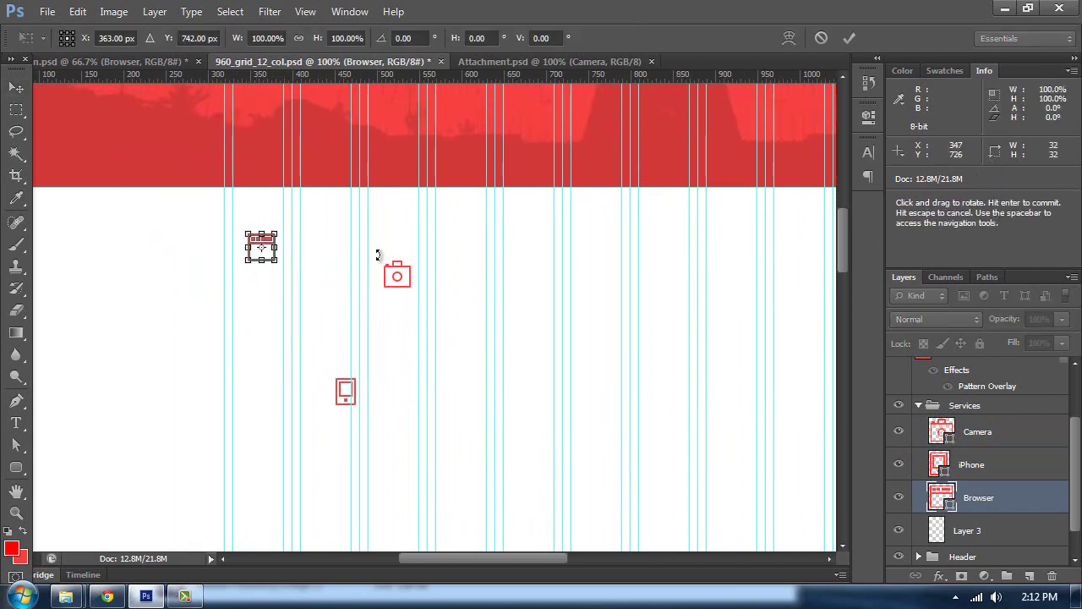
pyautogui.moveTo(284, 269)
pyautogui.mouseDown()
pyautogui.moveTo(298, 282)
pyautogui.moveTo(276, 260)
pyautogui.mouseUp()
pyautogui.press('Return')
# - Check the size of the Browser icon in Design.psd with Free Transform, and return to 960_grid_12_col.psd
pyautogui.hotkey('ctrl', 'shift', 'Tab')
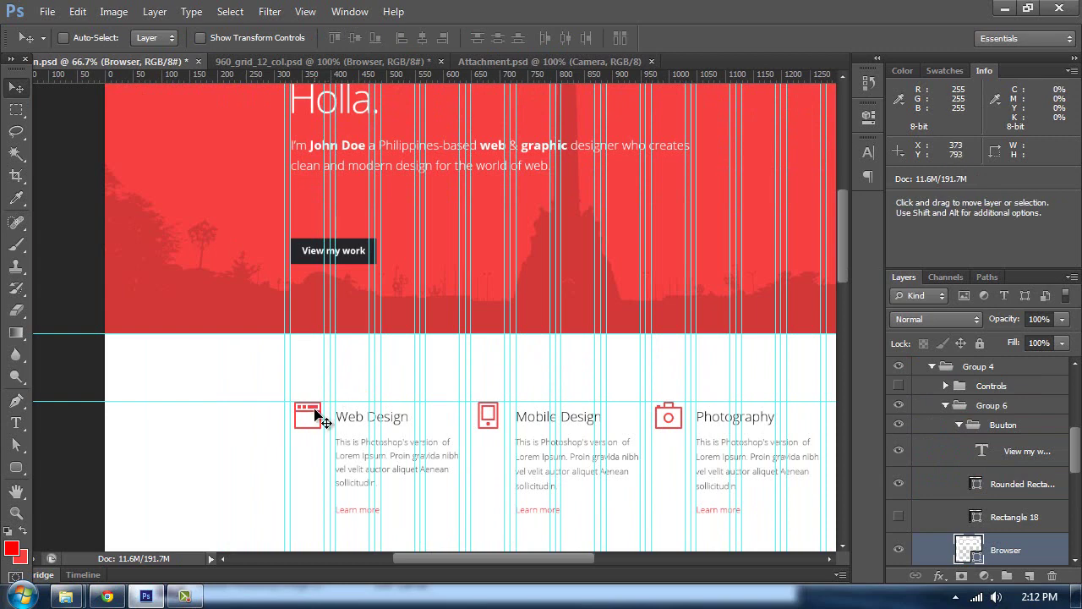
pyautogui.hotkey('ctrl', 't')
pyautogui.press('Return')
pyautogui.hotkey('ctrl', 'Tab')
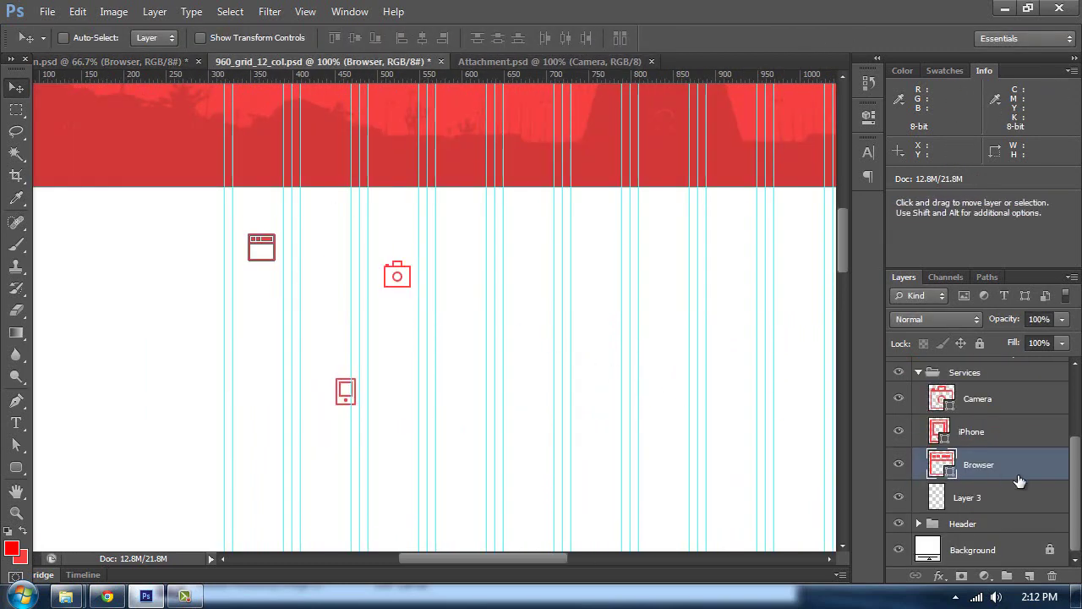
# - Scale the Browser icon up proportionally to about 150% with Free Transform, keeping it inside the first grid column
pyautogui.hotkey('ctrl', '+')
pyautogui.hotkey('ctrl', '+')
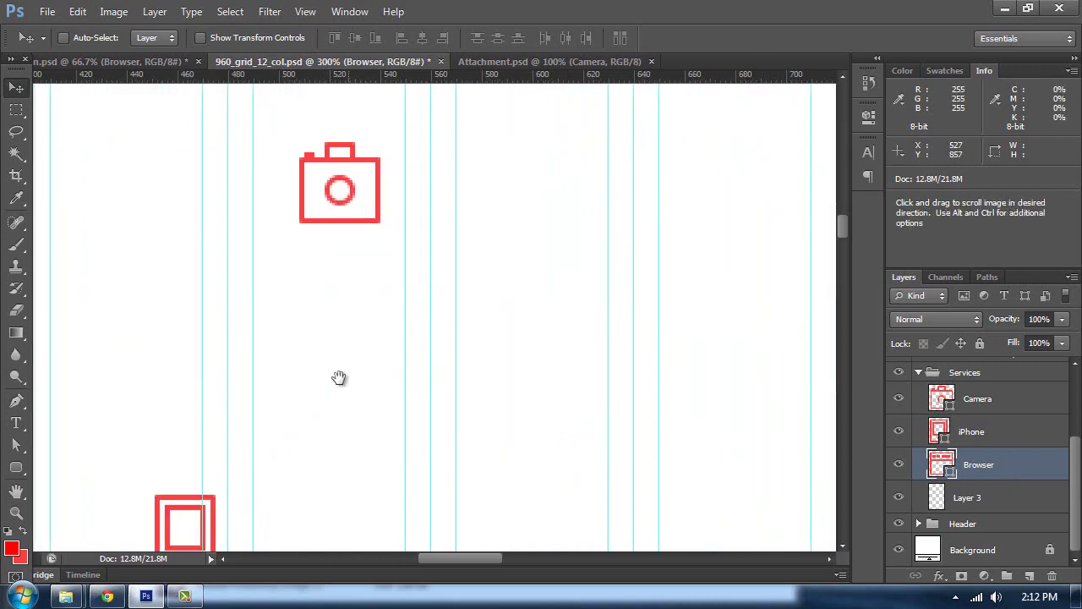
pyautogui.moveTo(21, 301); pyautogui.dragTo(352, 336)
pyautogui.hotkey('ctrl', 't')
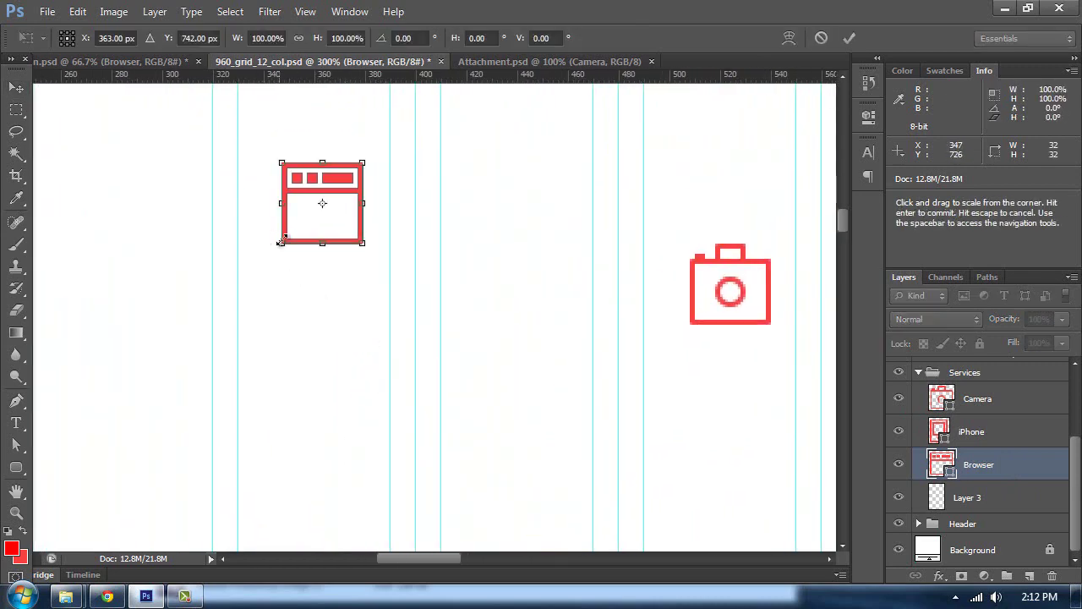
pyautogui.moveTo(282, 247); pyautogui.dragTo(251, 290)
pyautogui.press('Return')
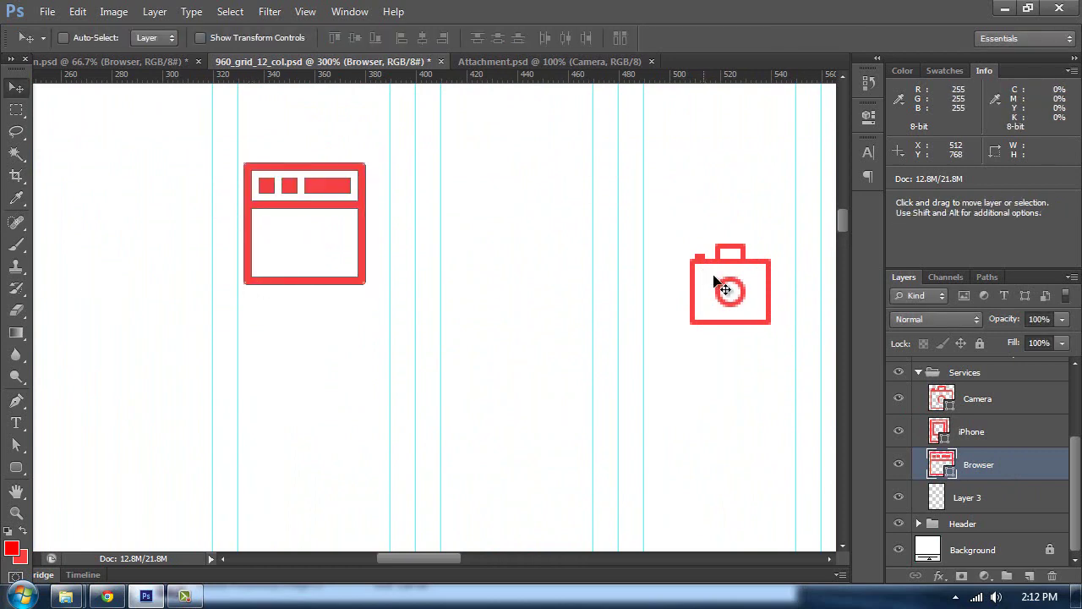
# - Scale the iPhone icon up proportionally to about 150% and move it up between the Browser and Camera icons
pyautogui.click(972, 432)
pyautogui.hotkey('ctrl', 't')
pyautogui.scroll(-3, 507, 313)
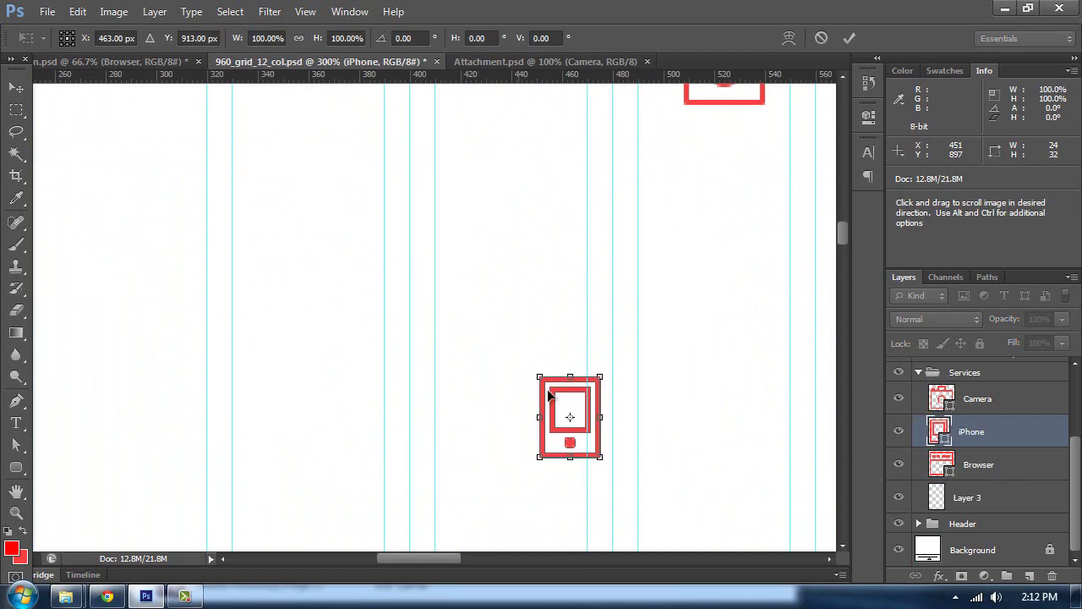
pyautogui.moveTo(541, 378); pyautogui.dragTo(489, 395)
pyautogui.press('Return')
pyautogui.press('space')
pyautogui.moveTo(482, 276); pyautogui.dragTo(465, 112)
# - Scale the Camera icon proportionally to 150%, 48 by 48 px
pyautogui.press('space')
pyautogui.moveTo(684, 264); pyautogui.dragTo(481, 384)
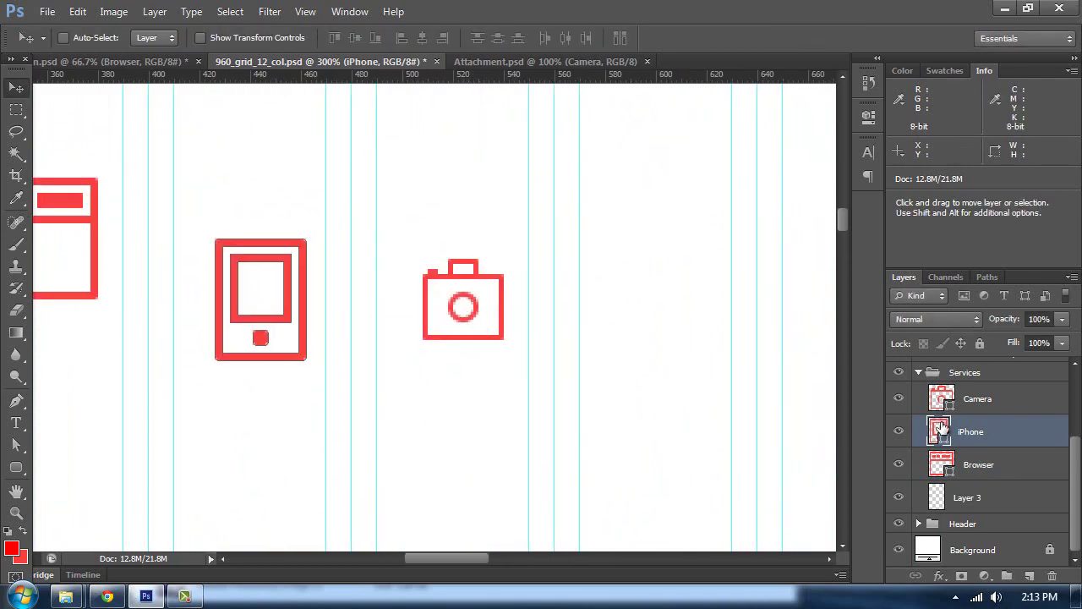
pyautogui.click(995, 399)
pyautogui.hotkey('ctrl', 't')
pyautogui.moveTo(506, 259); pyautogui.dragTo(551, 218)
pyautogui.press('Return')
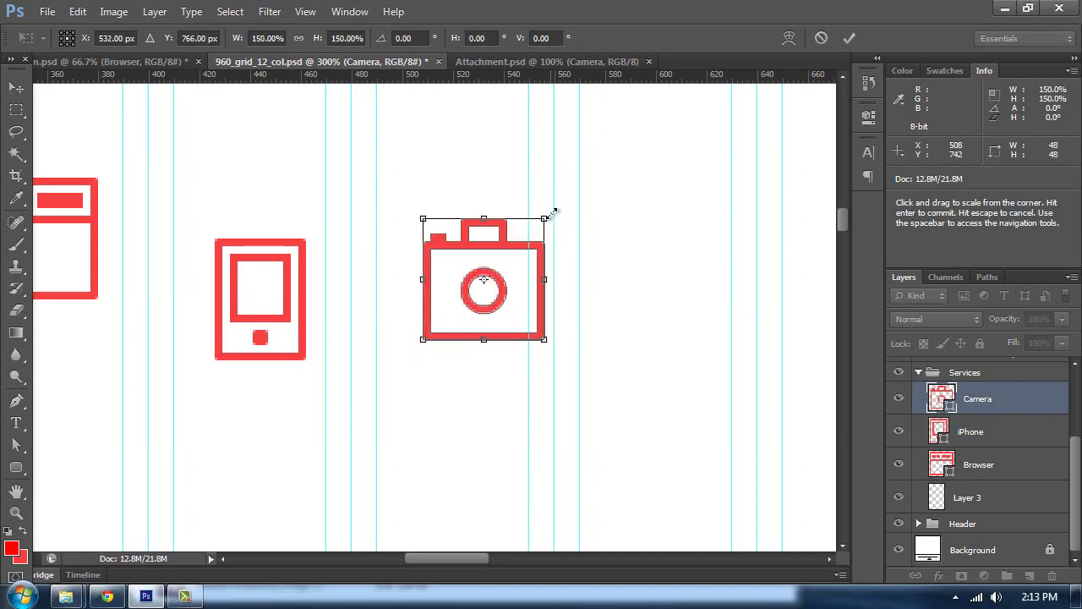
# - Align the Camera, iPhone and Browser icons with each other by their vertical centers
pyautogui.hotkey('ctrl', '-')
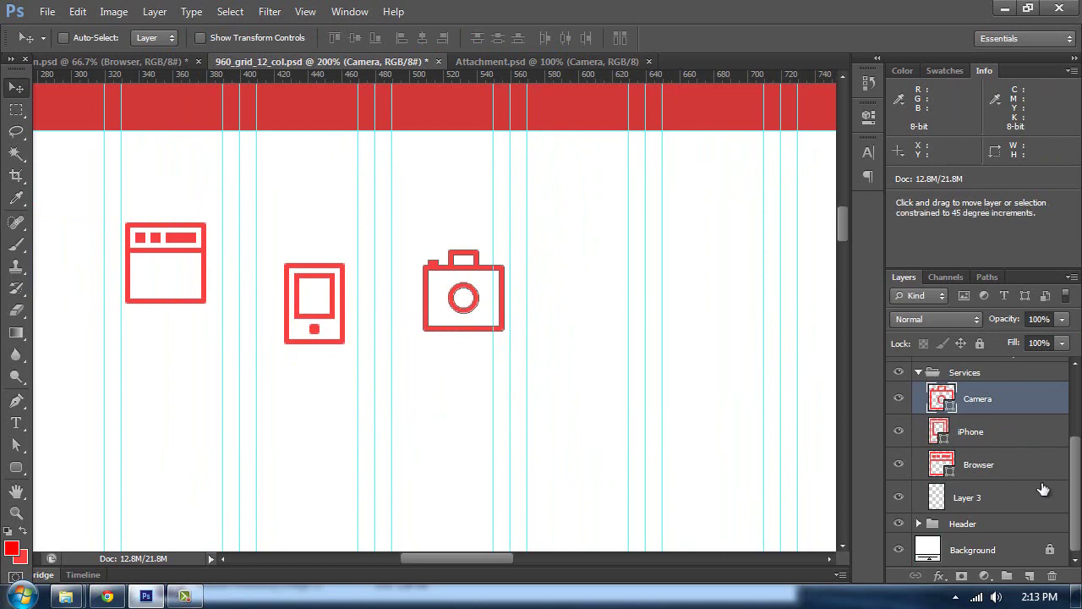
pyautogui.keyDown('shift'); pyautogui.click(1015, 465); pyautogui.keyUp('shift')
pyautogui.click(356, 37)
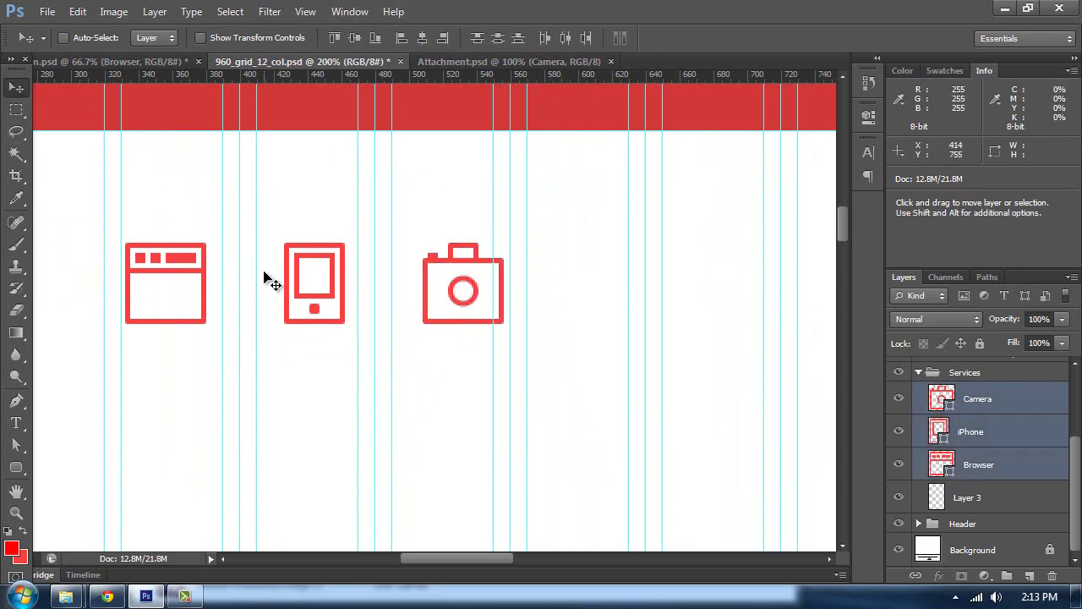
# - Move the iPhone icon horizontally into the fifth grid column, keeping it level with the Browser icon
pyautogui.hotkey('ctrl', '-')
pyautogui.press('Tab')
pyautogui.moveTo(648, 312); pyautogui.dragTo(473, 316)
pyautogui.press('Tab')
pyautogui.press('Tab')
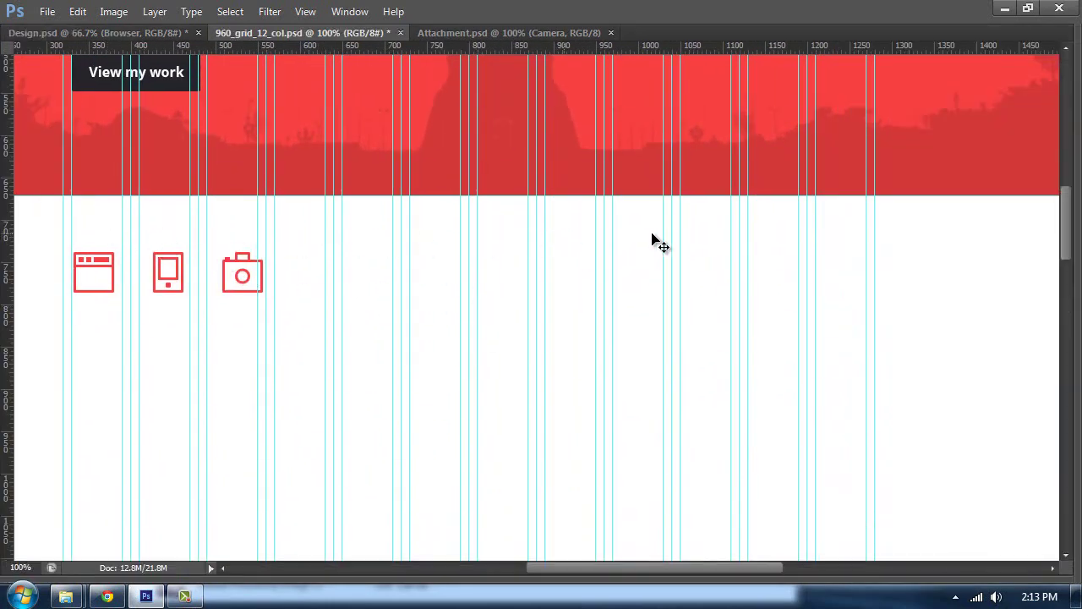
pyautogui.press('Tab')
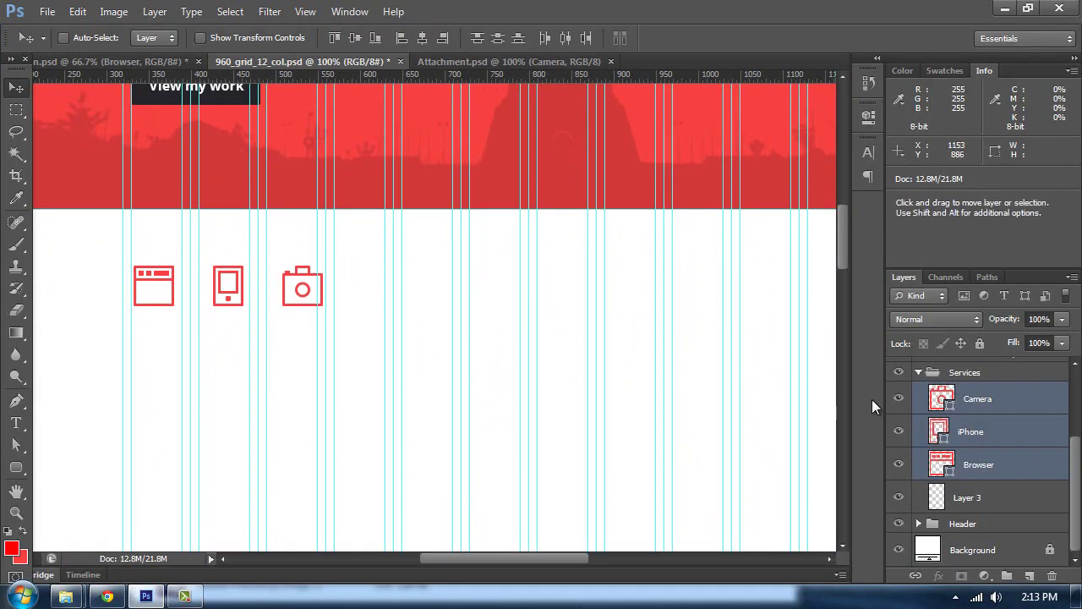
pyautogui.click(991, 463)
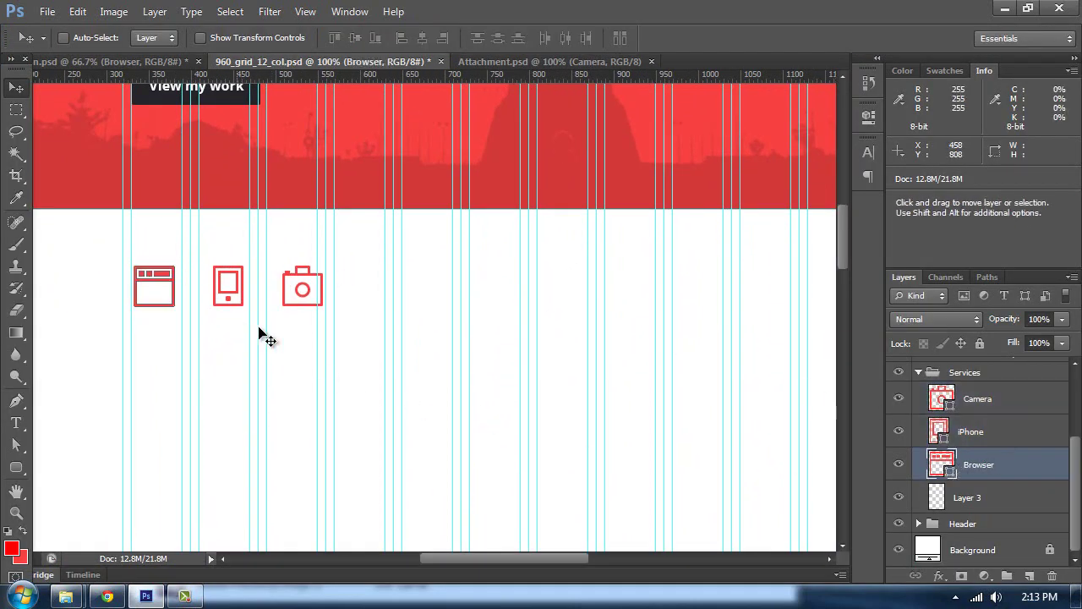
pyautogui.click(937, 432)
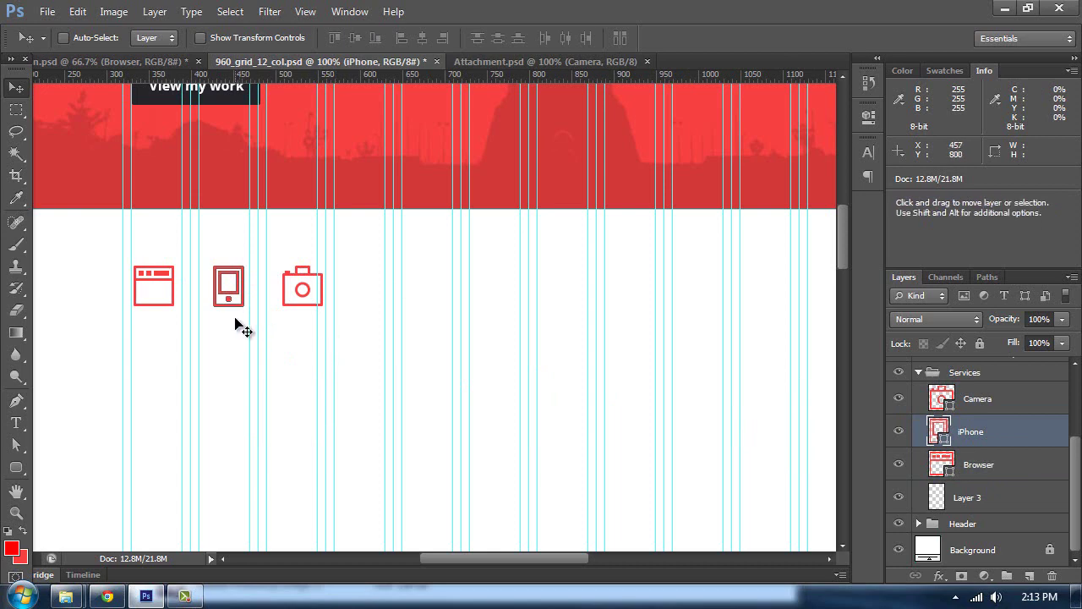
pyautogui.moveTo(236, 320); pyautogui.dragTo(433, 314)
# - Move the Camera icon horizontally into the ninth grid column, level with the other two icons
pyautogui.click(967, 401)
pyautogui.moveTo(284, 318); pyautogui.dragTo(599, 323)
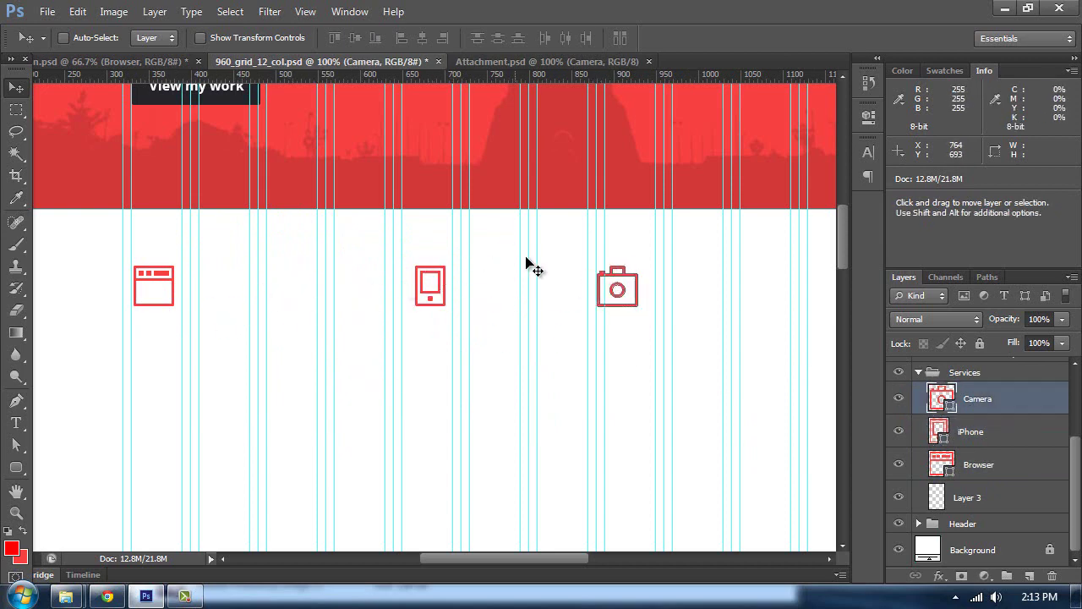
pyautogui.moveTo(630, 242); pyautogui.dragTo(468, 255)
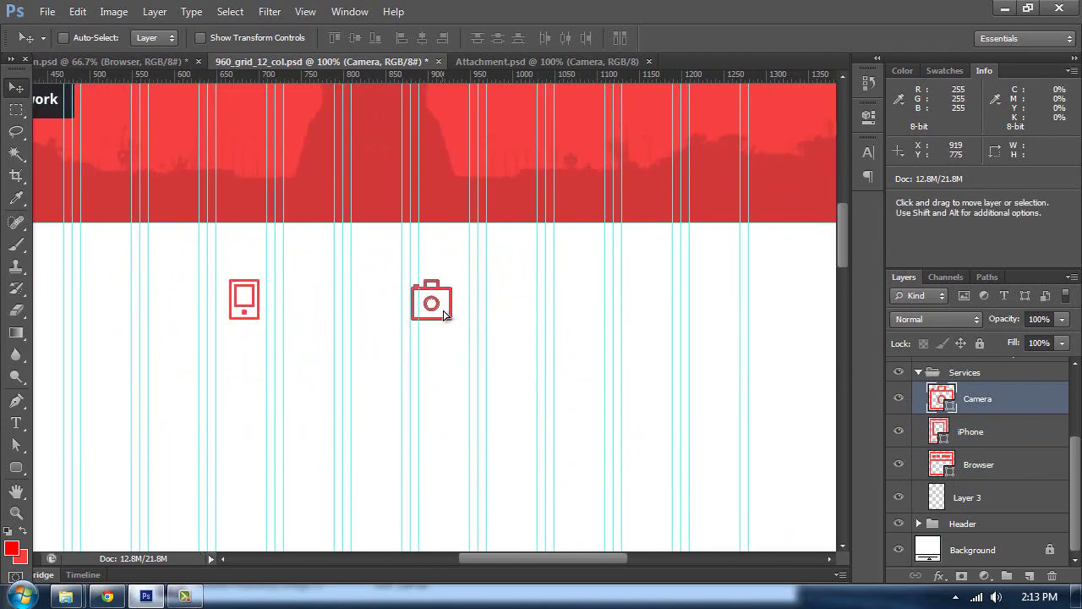
pyautogui.moveTo(446, 314); pyautogui.dragTo(531, 314)
pyautogui.moveTo(125, 301); pyautogui.dragTo(376, 267)
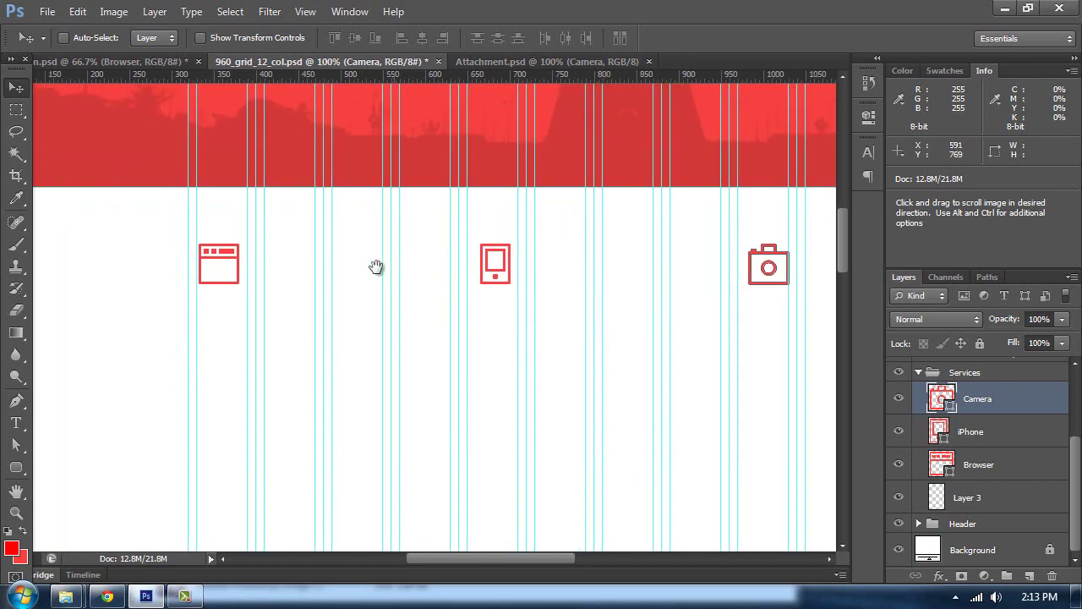
# - Compare with the services spacing in Design.psd and measure 120 px straight down from the header's lower edge with the Ruler tool
pyautogui.hotkey('ctrl', '+')
pyautogui.hotkey('ctrl', ';')
pyautogui.moveTo(398, 177); pyautogui.dragTo(418, 251)
pyautogui.hotkey('ctrl', ';')
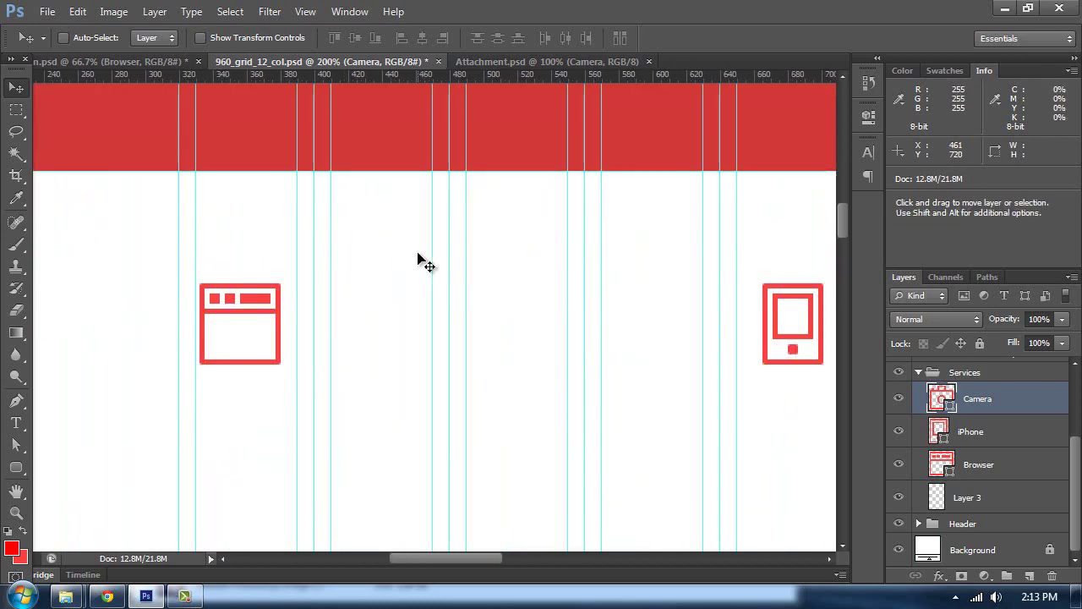
pyautogui.rightClick(16, 204)
pyautogui.click(62, 226)
pyautogui.hotkey('ctrl', ';')
pyautogui.hotkey('ctrl', ';')
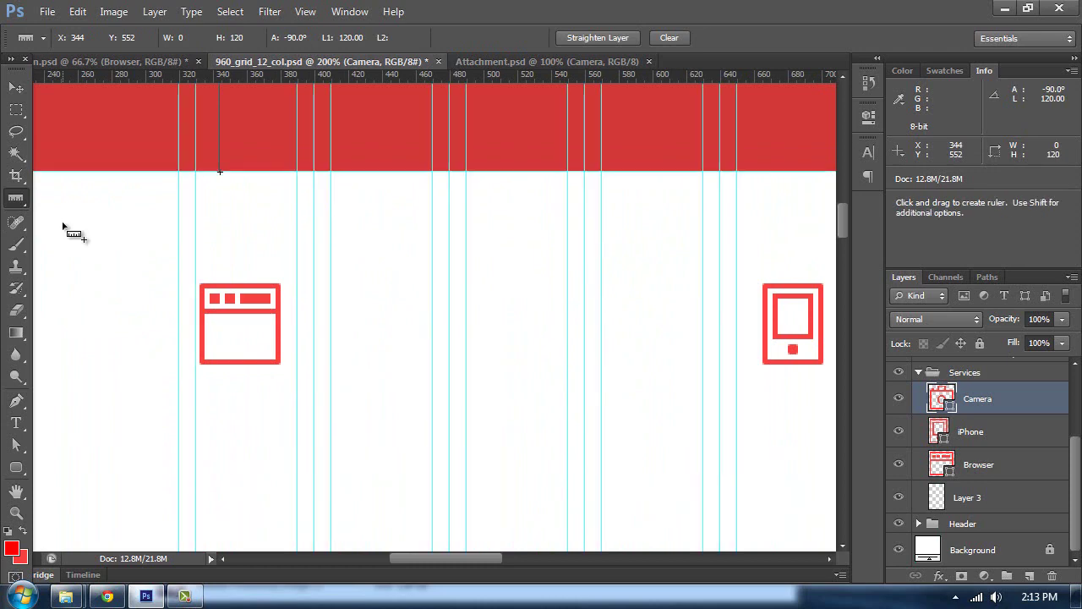
pyautogui.click(101, 60)
pyautogui.scroll(-2, 241, 119)
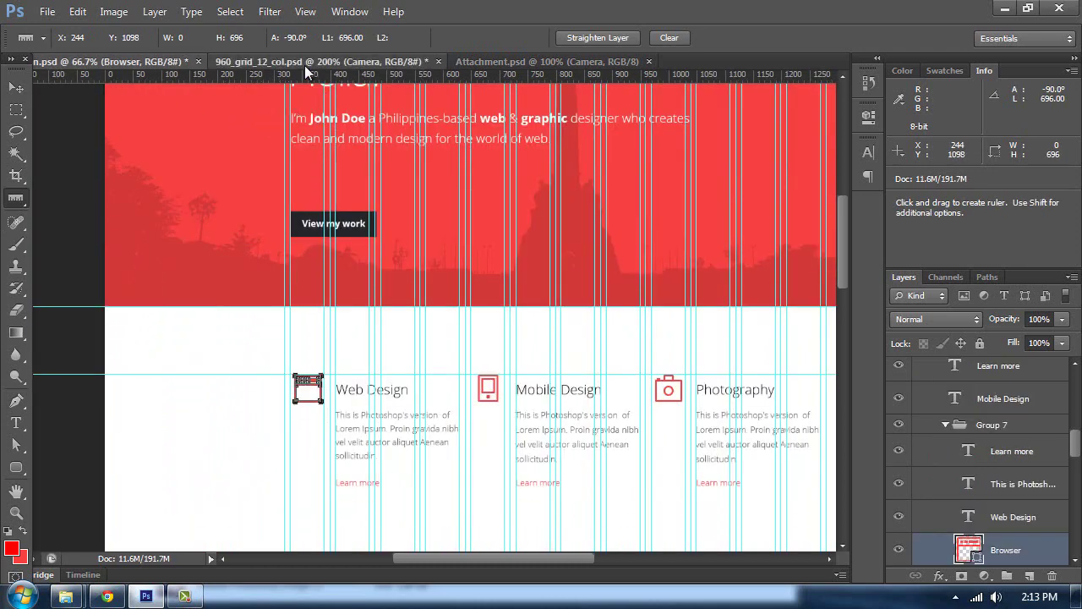
pyautogui.click(304, 63)
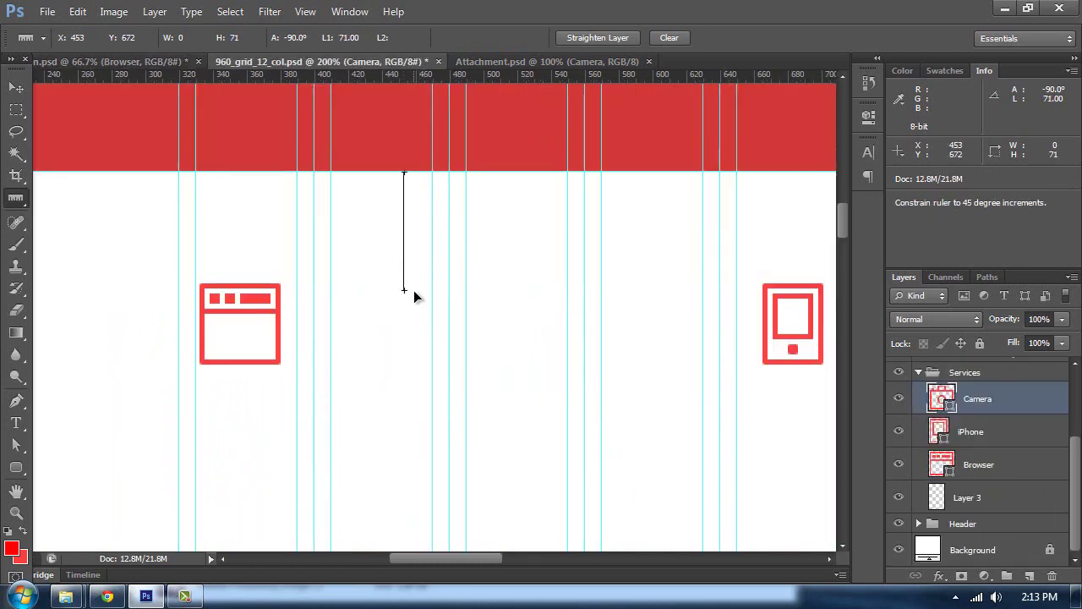
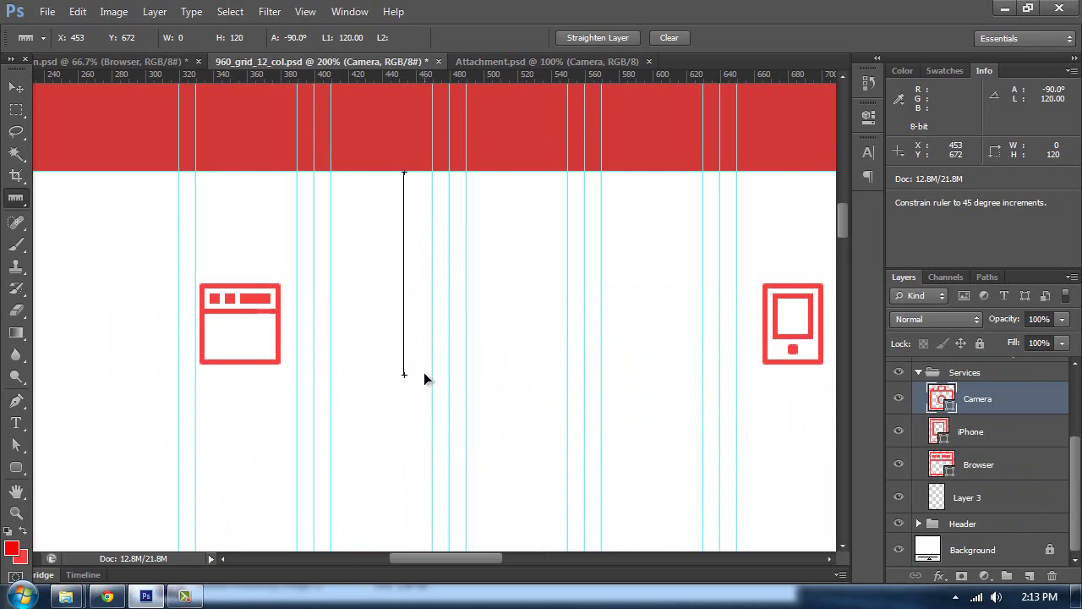
# - Place a horizontal guide 120 px below the header's lower edge
pyautogui.moveTo(435, 76); pyautogui.dragTo(445, 375)
pyautogui.scroll(1, 592, 351)
pyautogui.moveTo(536, 298); pyautogui.dragTo(503, 220)
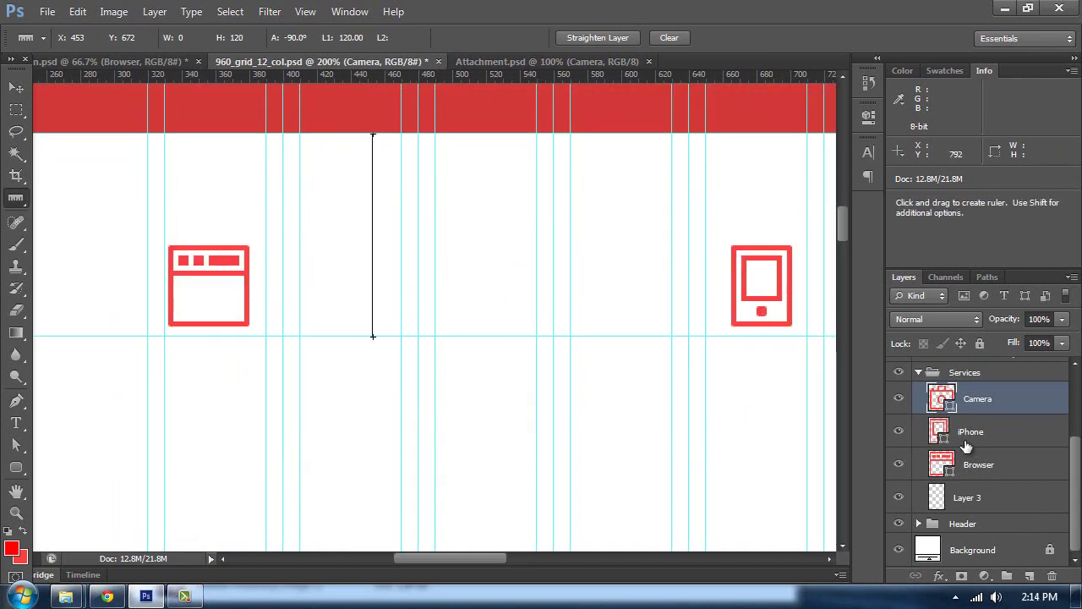
# - Move the Camera, iPhone and Browser icons down together so their top edges sit on the new horizontal guide
pyautogui.keyDown('shift'); pyautogui.click(959, 461); pyautogui.keyUp('shift')
pyautogui.click(15, 87)
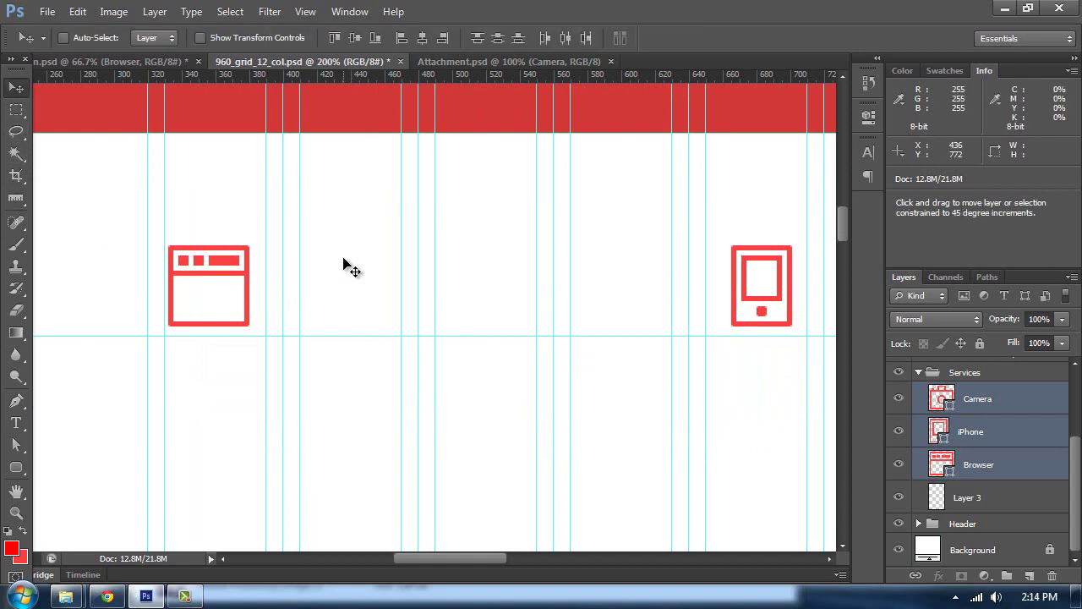
pyautogui.moveTo(353, 270); pyautogui.dragTo(361, 362)
pyautogui.moveTo(438, 345); pyautogui.dragTo(445, 265)
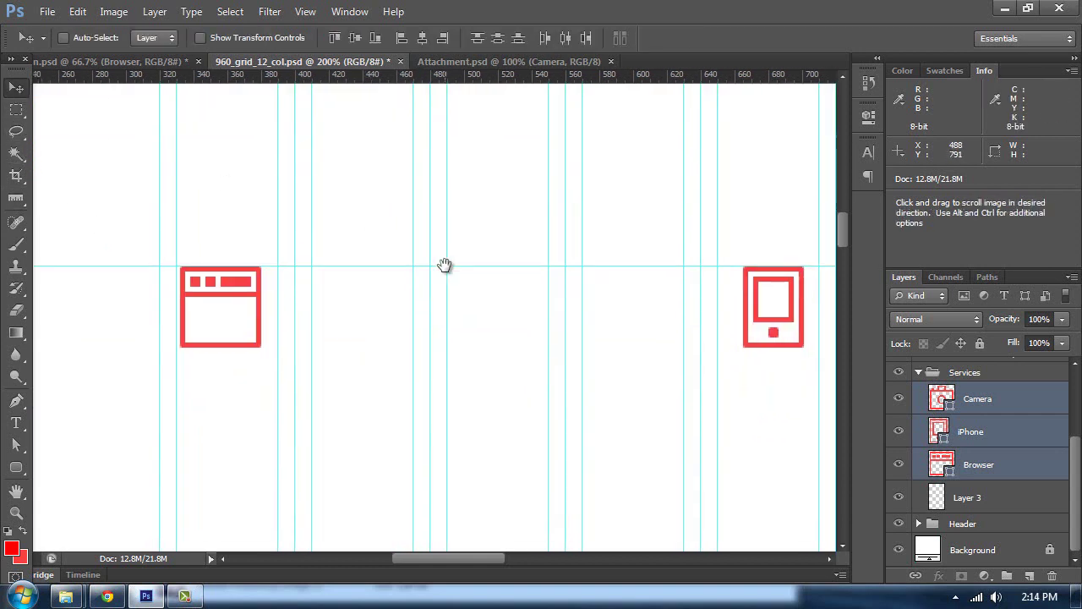
# - Center the Browser icon horizontally in the first grid column by aligning it to a 60 px wide marquee selection, and deselect
pyautogui.click(984, 462)
pyautogui.click(17, 110)
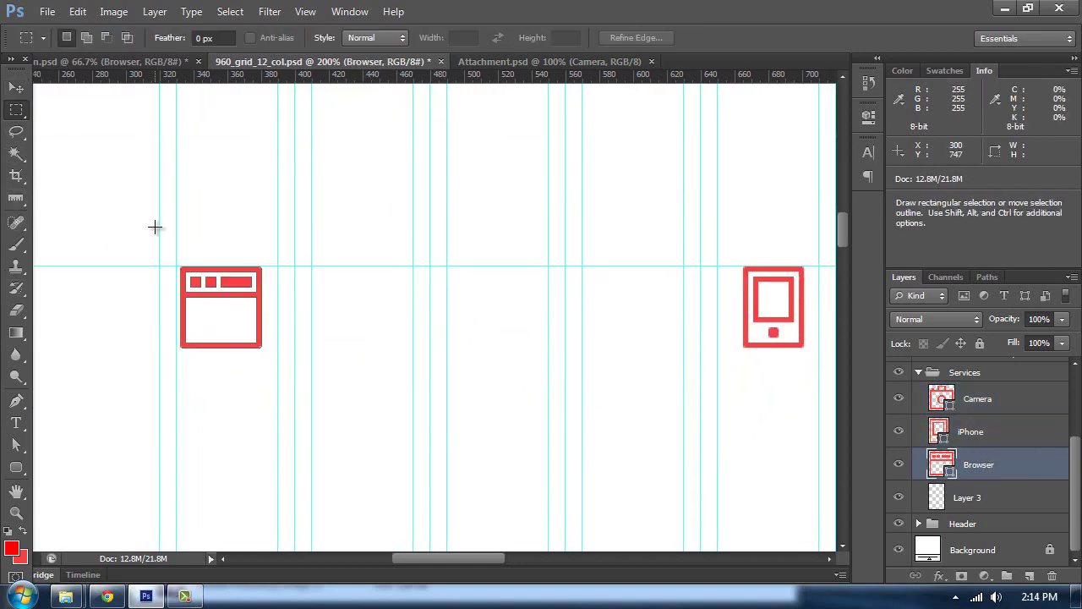
pyautogui.moveTo(173, 267); pyautogui.dragTo(277, 394)
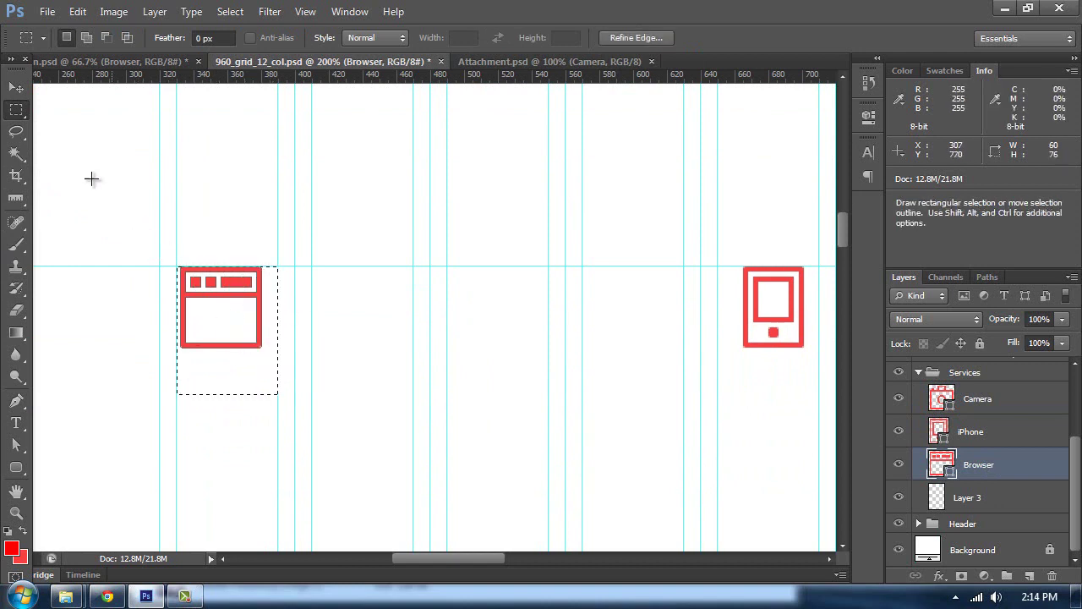
pyautogui.rightClick(11, 109)
pyautogui.click(61, 107)
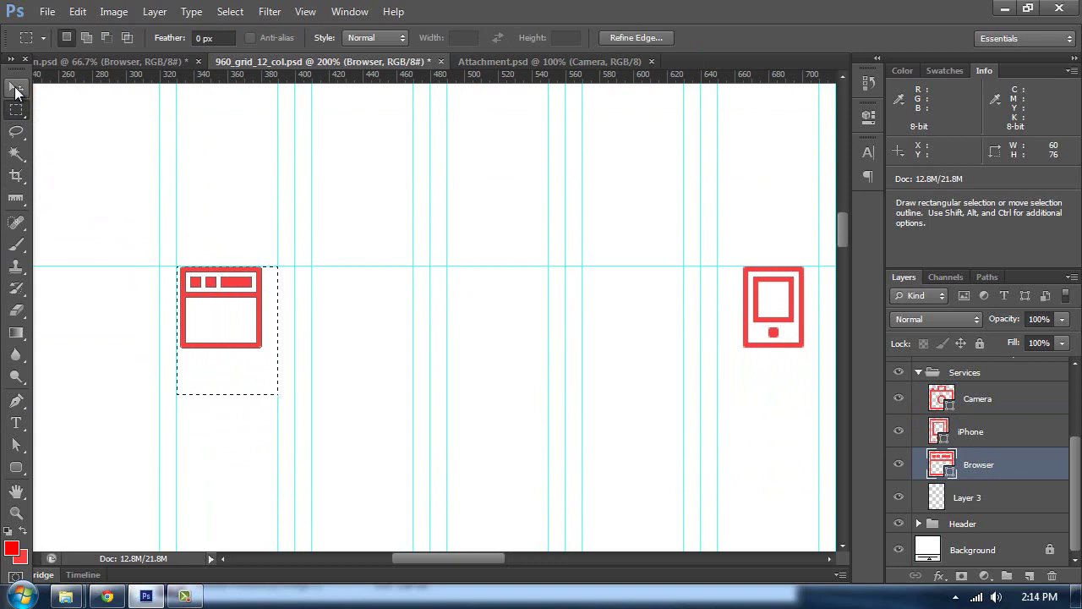
pyautogui.click(16, 88)
pyautogui.click(353, 37)
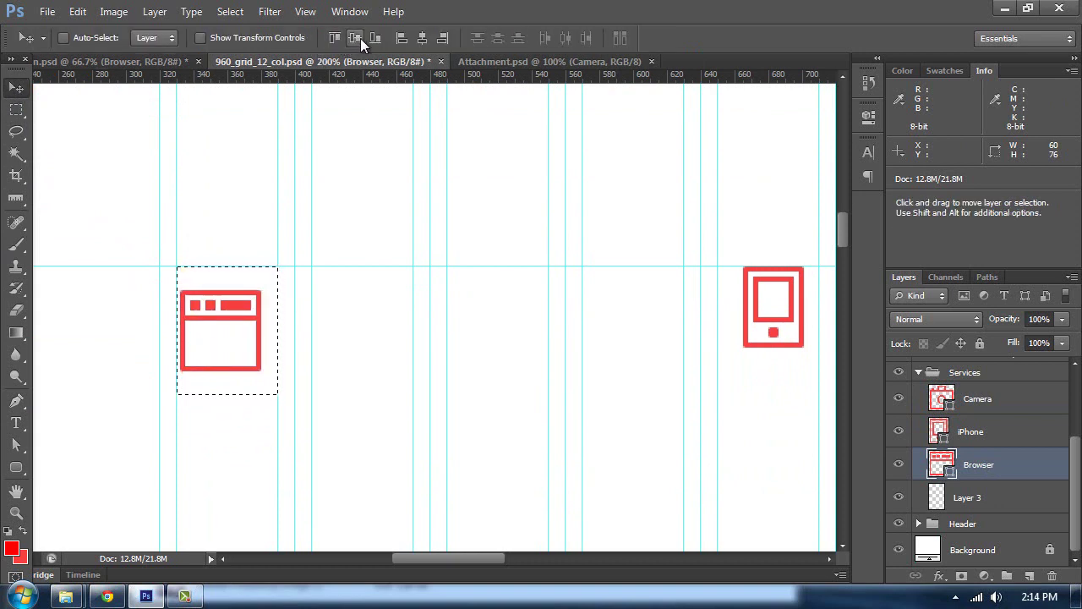
pyautogui.hotkey('ctrl', 'z')
pyautogui.click(423, 37)
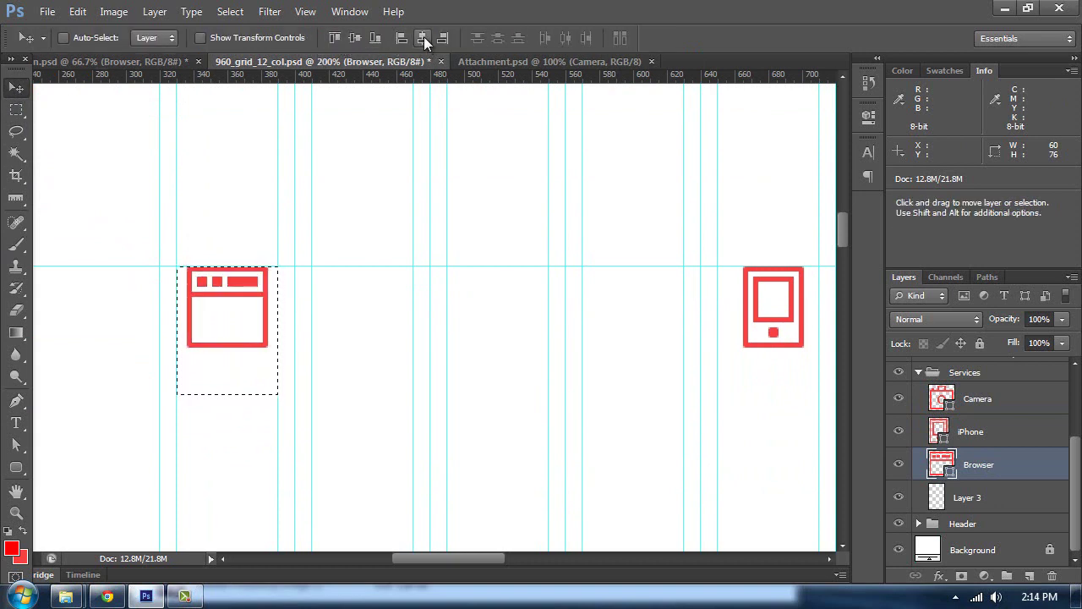
pyautogui.hotkey('ctrl', 'd')
# - Center the iPhone icon horizontally in its grid column by aligning it to a 60 px wide marquee selection
pyautogui.moveTo(560, 186); pyautogui.dragTo(315, 150)
pyautogui.click(16, 110)
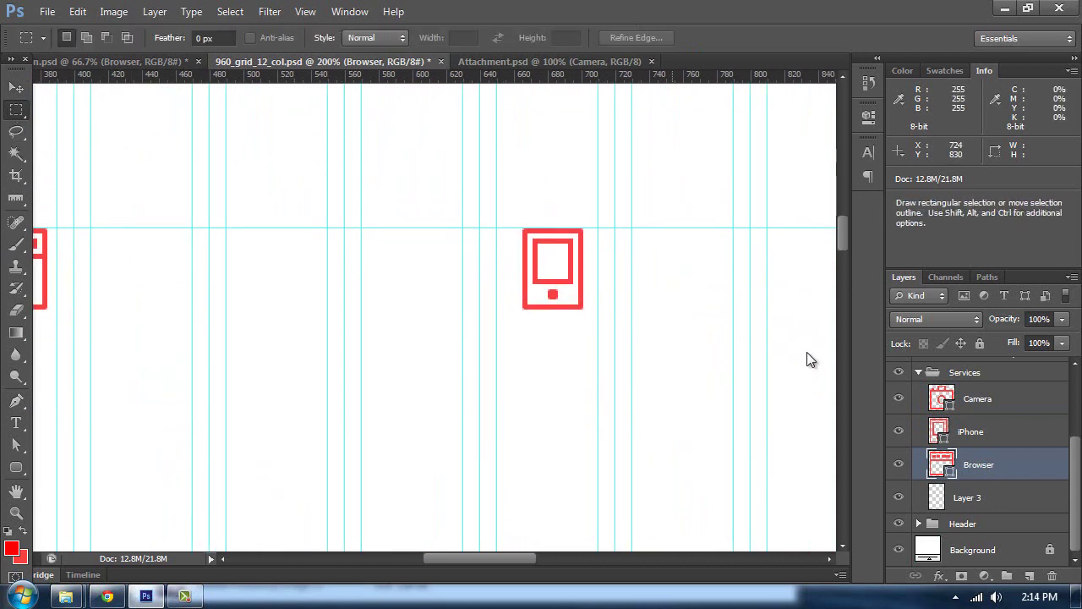
pyautogui.click(938, 413)
pyautogui.click(940, 432)
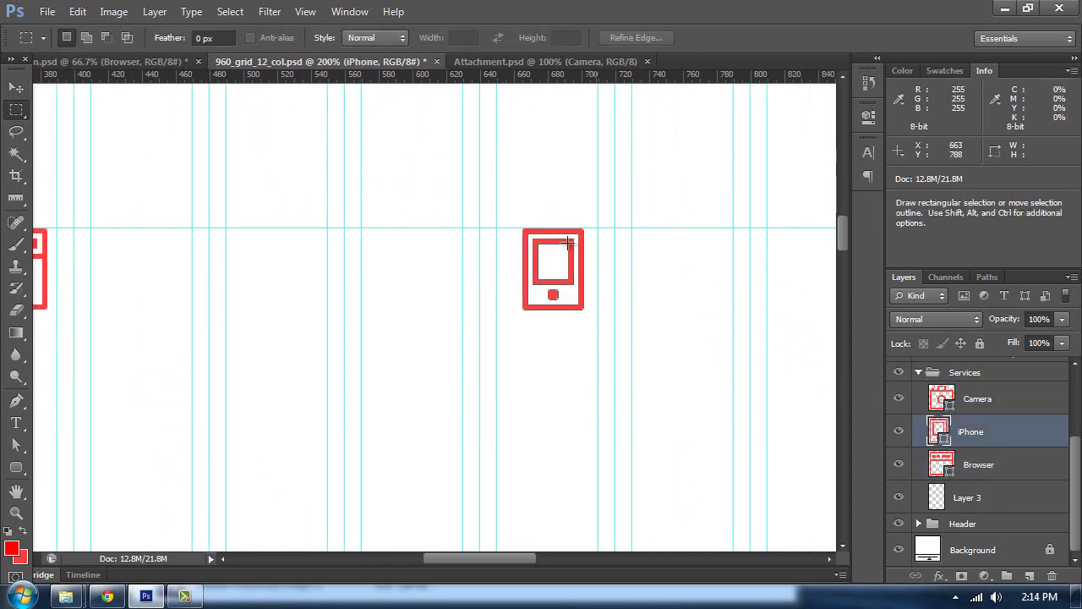
pyautogui.moveTo(498, 229); pyautogui.dragTo(598, 322)
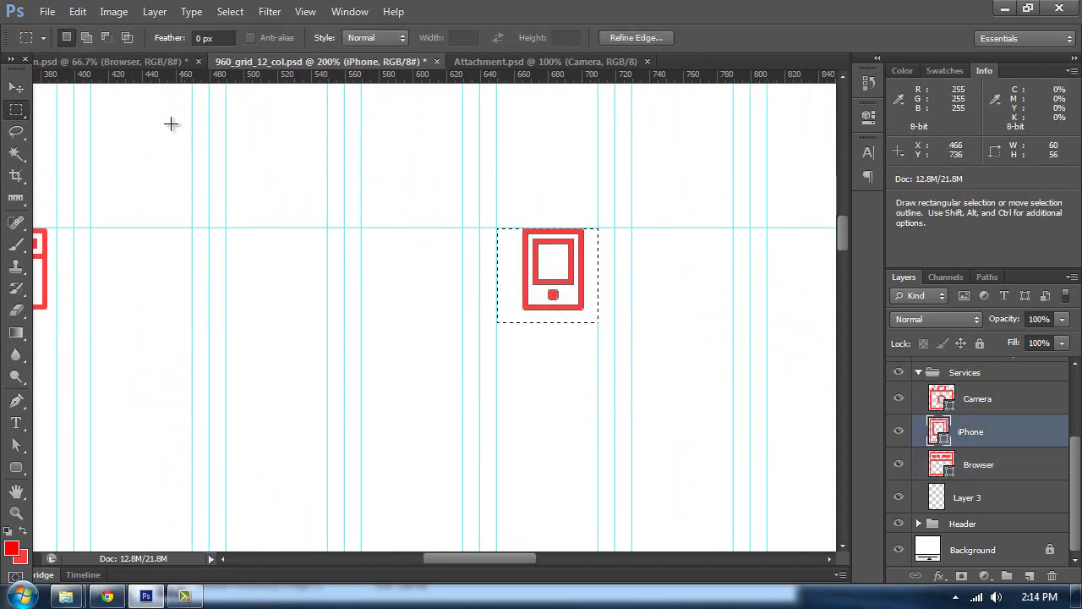
pyautogui.click(16, 88)
pyautogui.click(422, 39)
# - Center the Camera icon horizontally in its grid column by aligning it to a 60 px wide marquee selection, and deselect
pyautogui.hscroll(5, 439, 164)
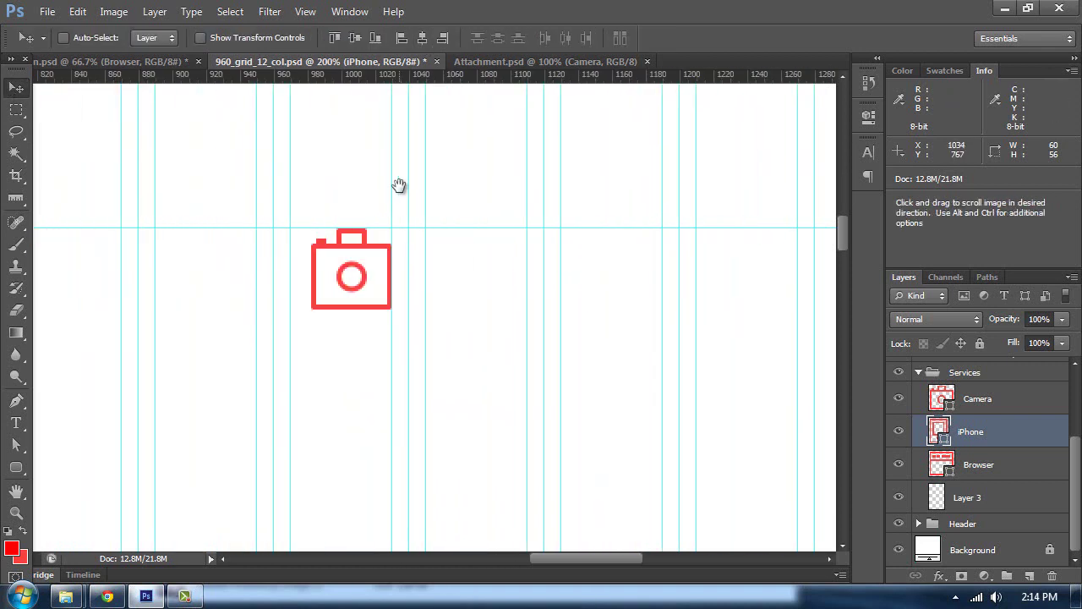
pyautogui.click(20, 110)
pyautogui.click(18, 111)
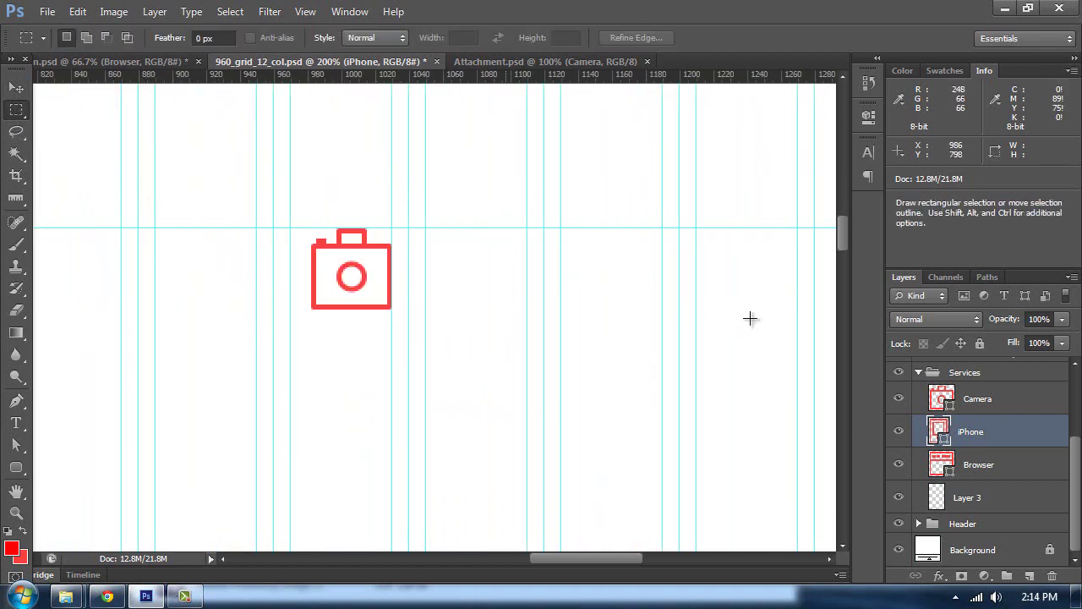
pyautogui.click(957, 391)
pyautogui.moveTo(292, 229); pyautogui.dragTo(391, 332)
pyautogui.click(16, 87)
pyautogui.click(421, 41)
pyautogui.moveTo(403, 205); pyautogui.dragTo(466, 207)
pyautogui.hotkey('ctrl', ';')
pyautogui.hotkey('ctrl', '-')
pyautogui.hotkey('ctrl', '-')
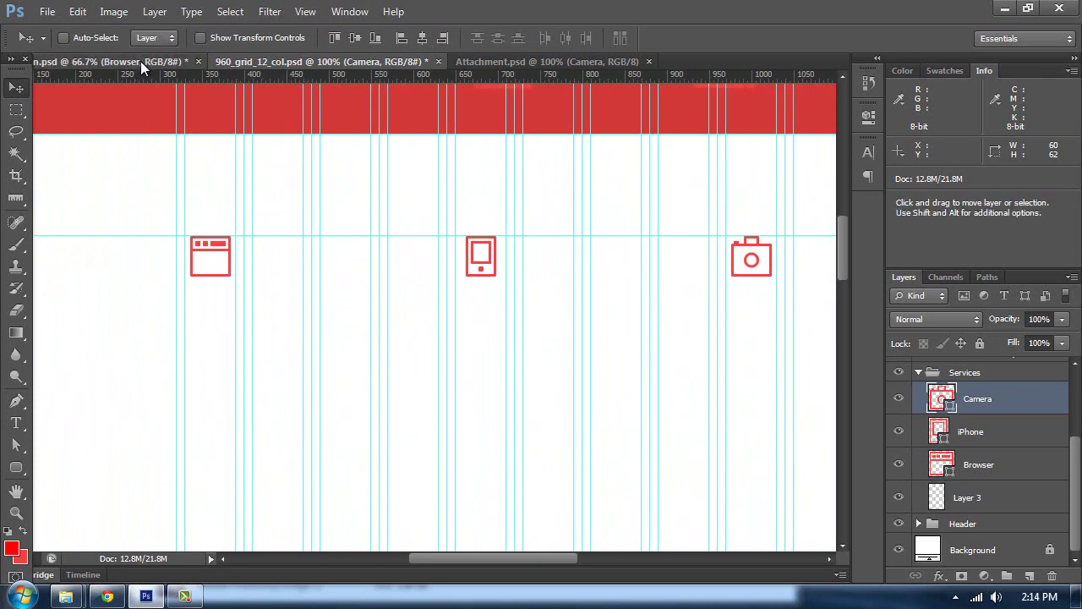
# - Check the layout of the service headings beside the icons in Design.psd, and return to 960_grid_12_col.psd
pyautogui.click(140, 61)
pyautogui.scroll(-3, 355, 203)
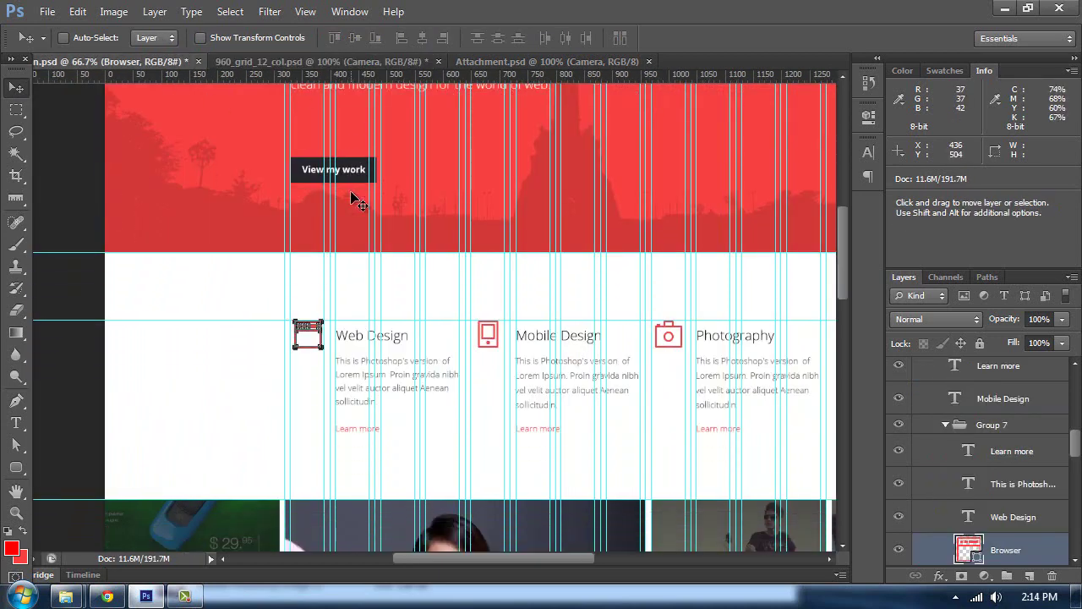
pyautogui.click(289, 63)
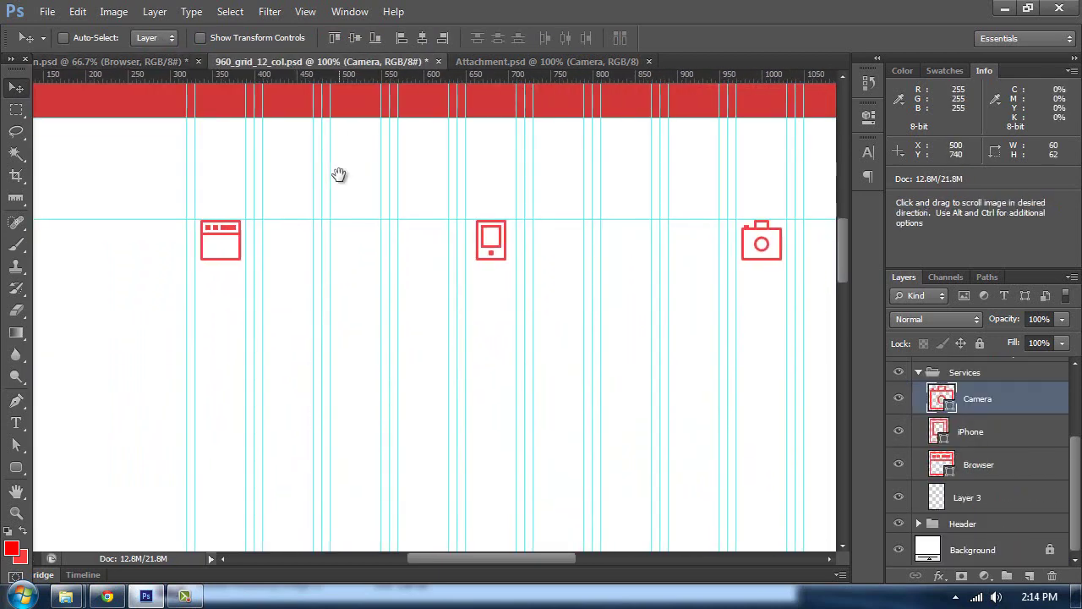
# - Add the heading text "Web Design" beside the Browser icon in Open Sans Light, 24 pt, with color #111111
pyautogui.press('t')
pyautogui.click(284, 251)
pyautogui.click(542, 38)
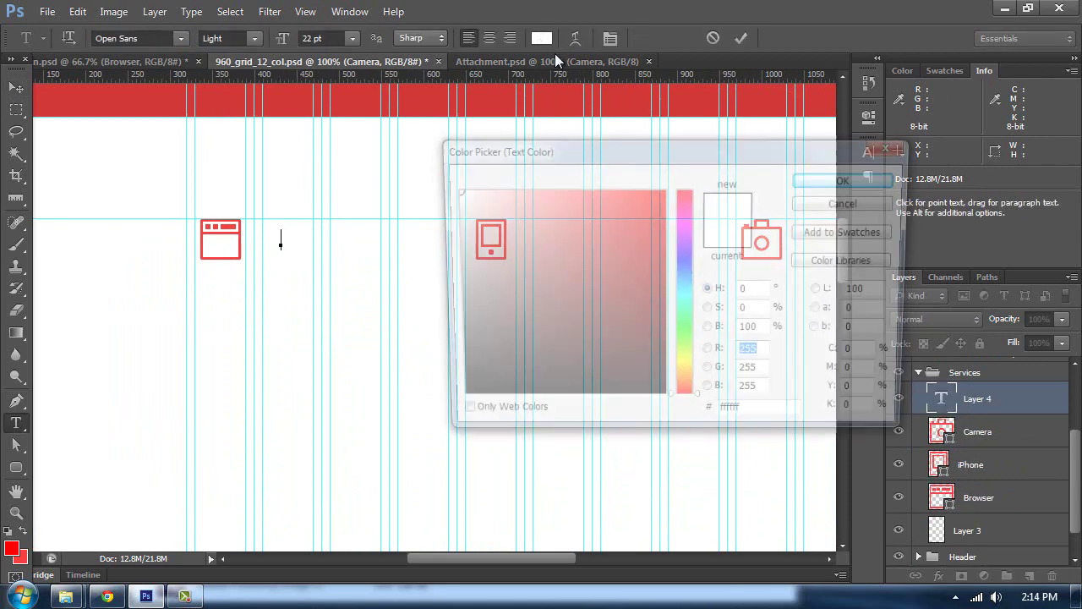
pyautogui.write('111111')
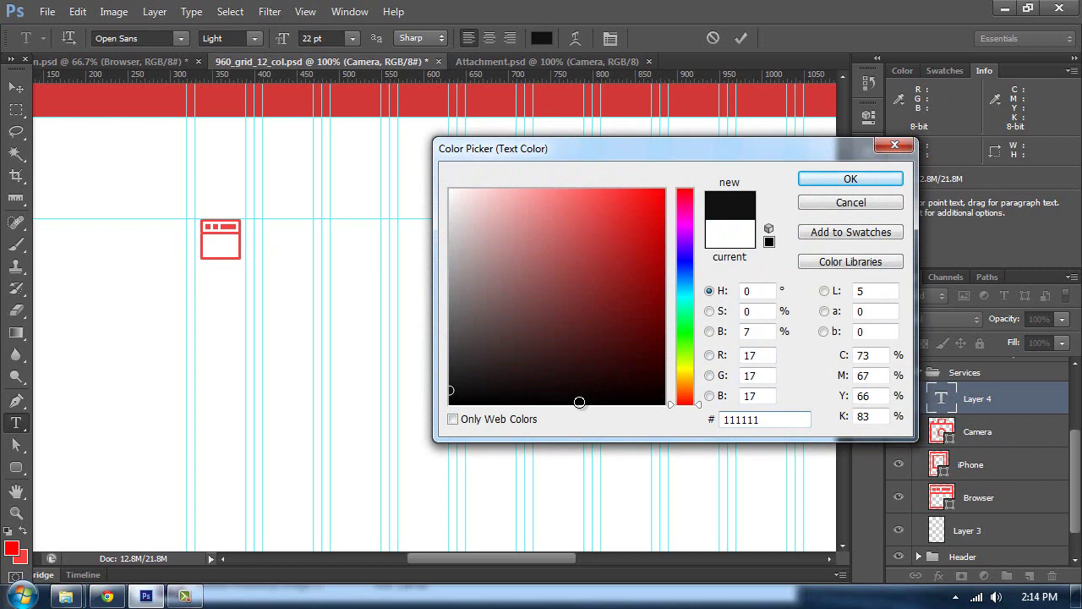
pyautogui.press('Return')
pyautogui.click(353, 39)
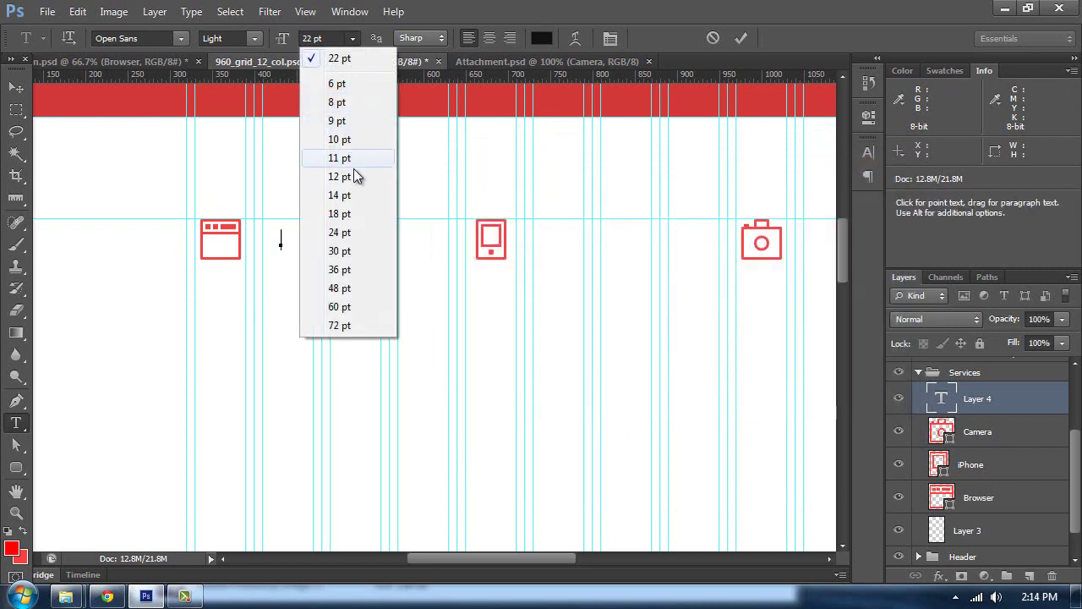
pyautogui.click(352, 233)
pyautogui.write('Web Design')
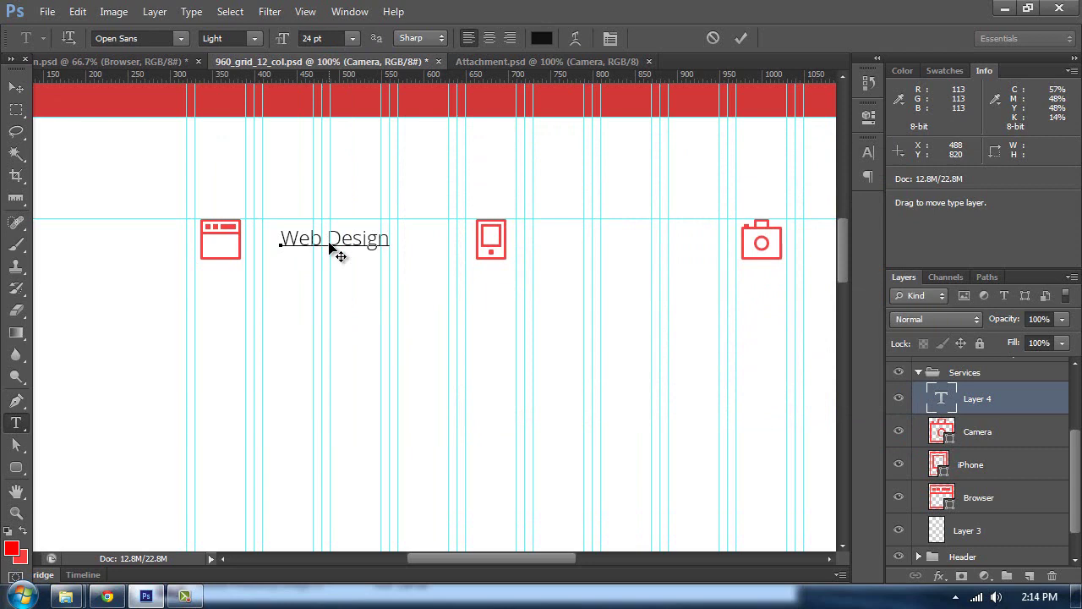
pyautogui.click(12, 93)
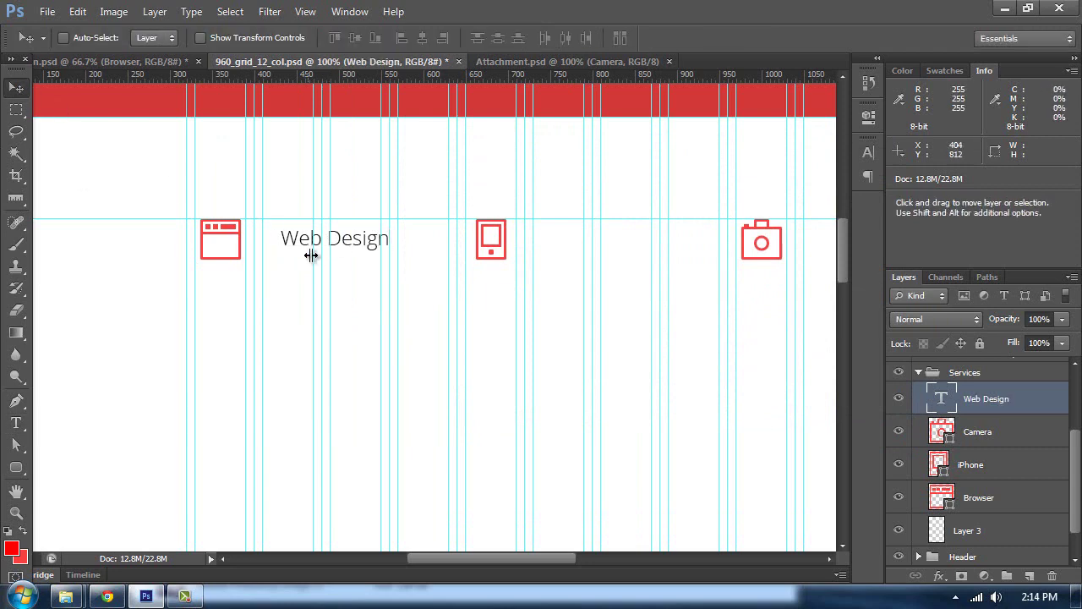
# - Move the Web Design text to start at the second grid column's edge, and show the Baseline Grid layer
pyautogui.moveTo(313, 256); pyautogui.dragTo(367, 259)
pyautogui.hotkey('ctrl', 'z')
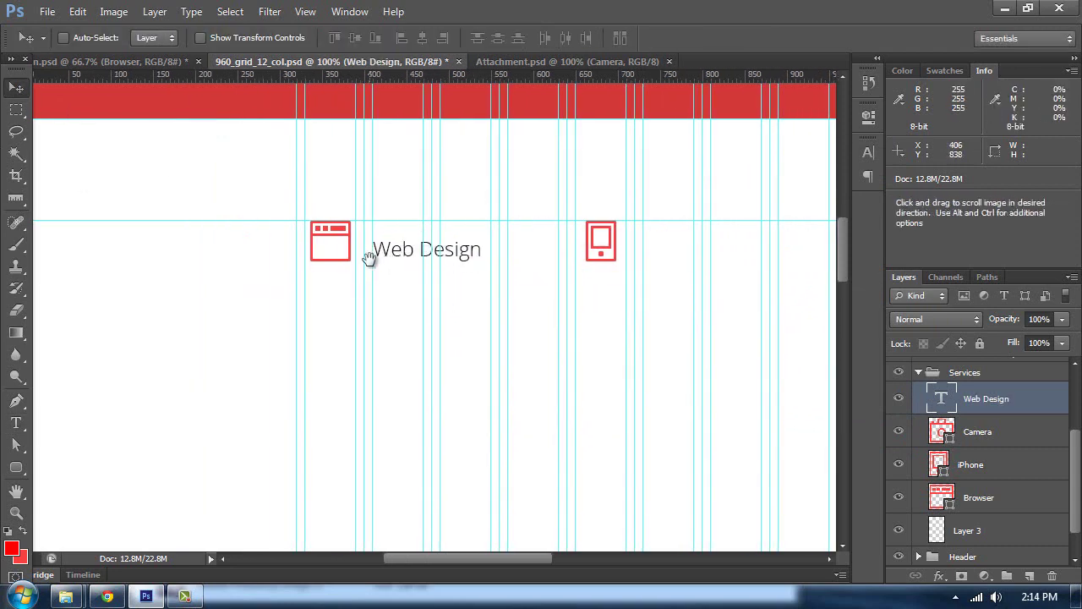
pyautogui.hotkey('ctrl', '+')
pyautogui.scroll(2, 997, 406)
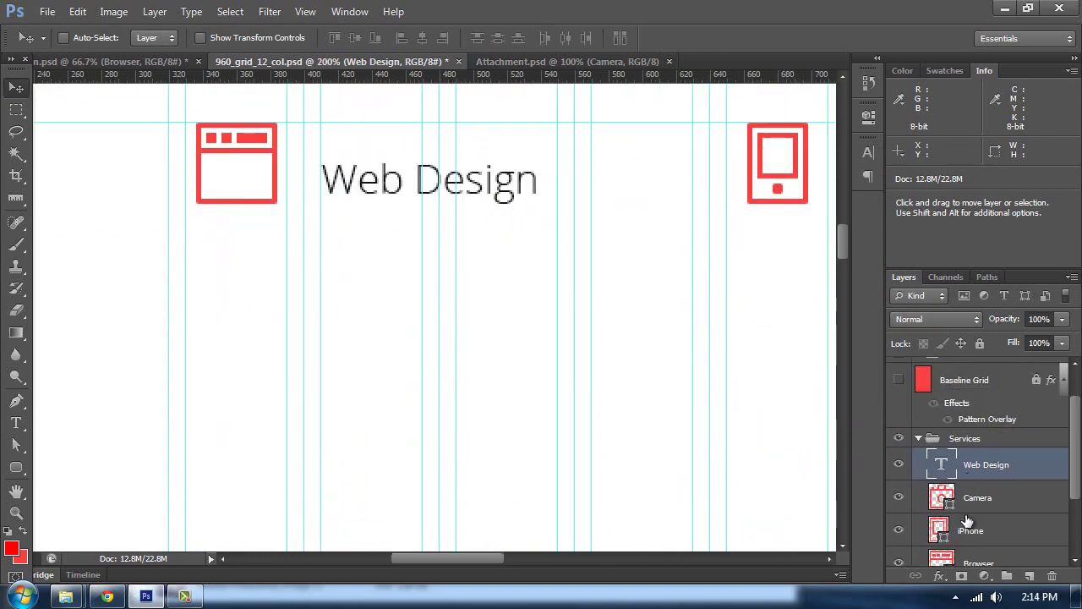
pyautogui.scroll(2, 969, 520)
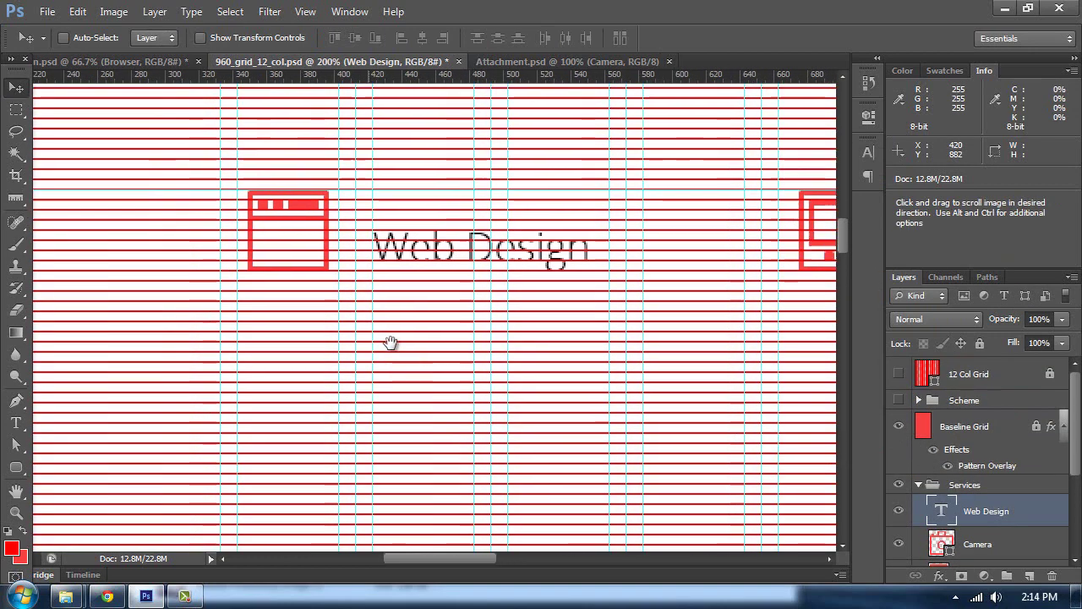
# - Move the Web Design text straight up until its top is level with the Browser icon's top edge
pyautogui.hotkey('ctrl', '+')
pyautogui.doubleClick(374, 223)
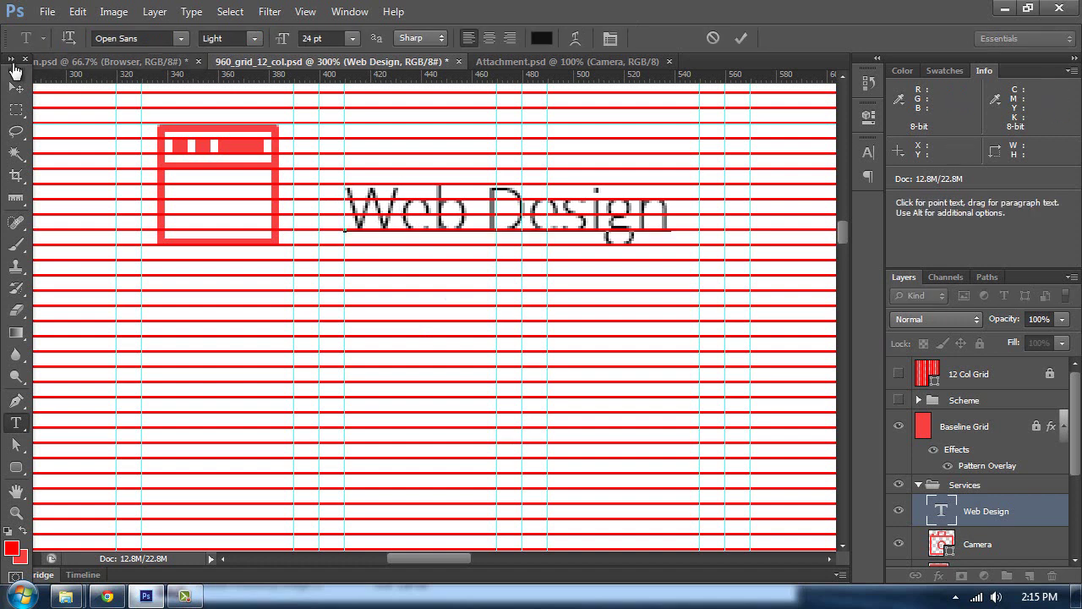
pyautogui.click(16, 87)
pyautogui.moveTo(377, 224); pyautogui.dragTo(370, 166)
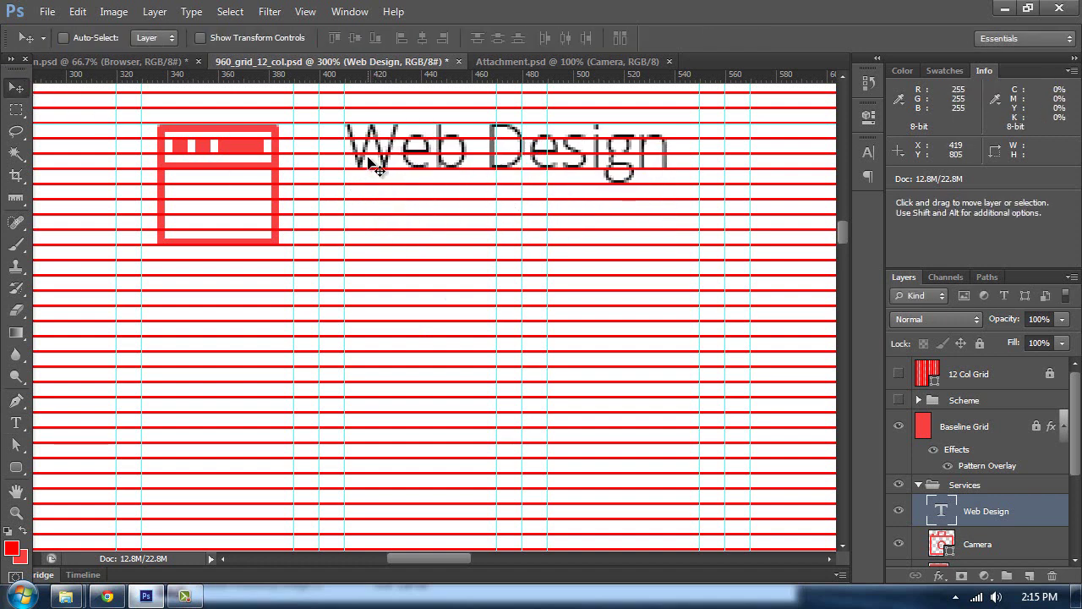
# - Nudge the Web Design text down so it rests on a baseline grid line near the Browser icon's vertical middle
pyautogui.hotkey('shift', 'Down')
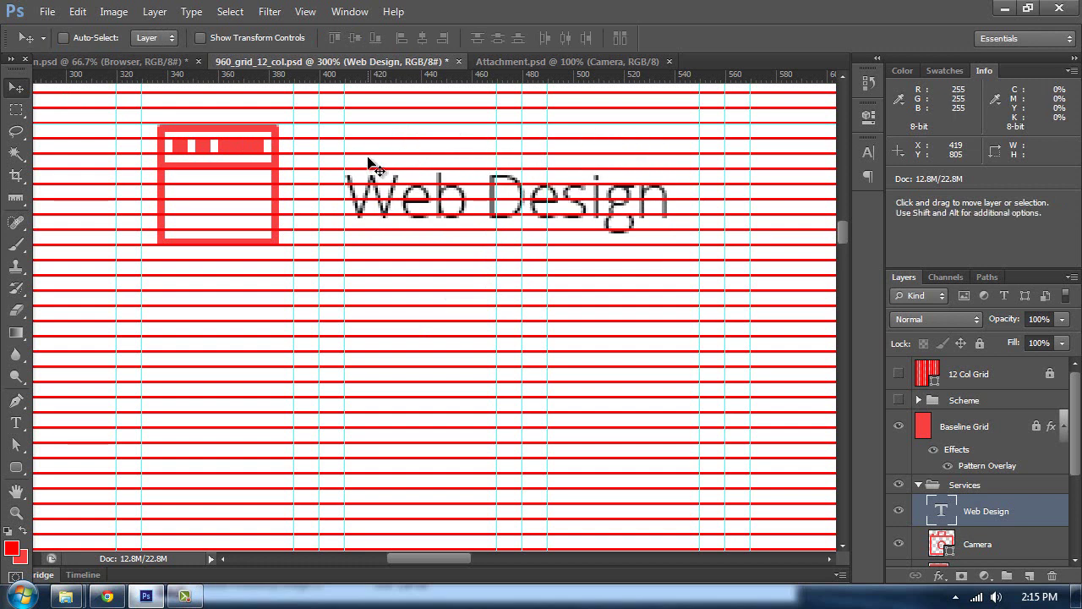
pyautogui.press('Up')
pyautogui.press('Up')
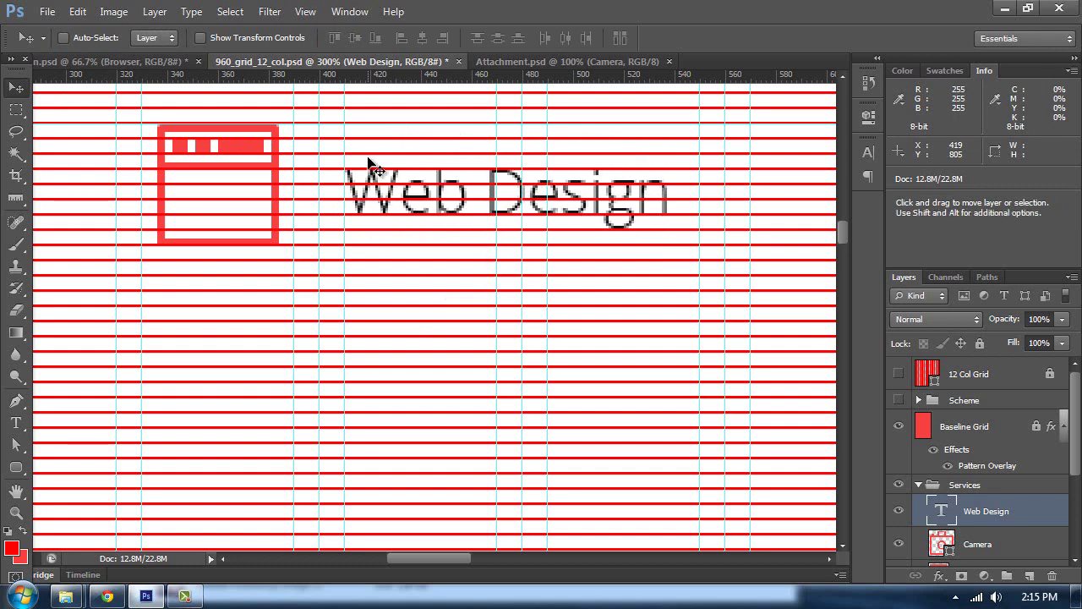
pyautogui.press('Up')
pyautogui.press('Up')
pyautogui.press('Up')
pyautogui.press('Up')
pyautogui.press('Up')
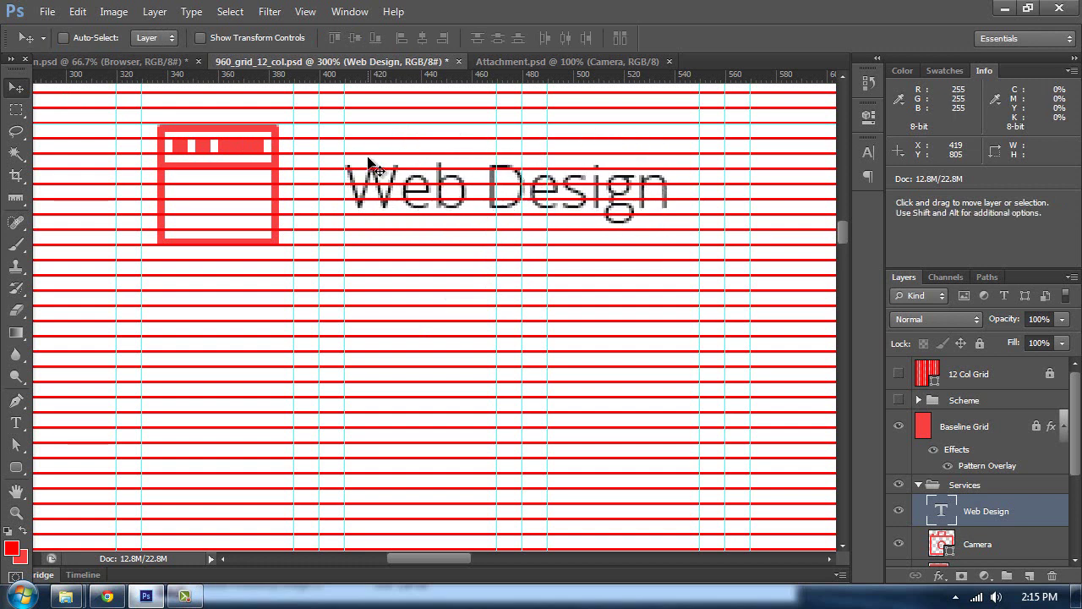
pyautogui.press('Down')
pyautogui.press('Down')
pyautogui.press('Down')
pyautogui.press('Down')
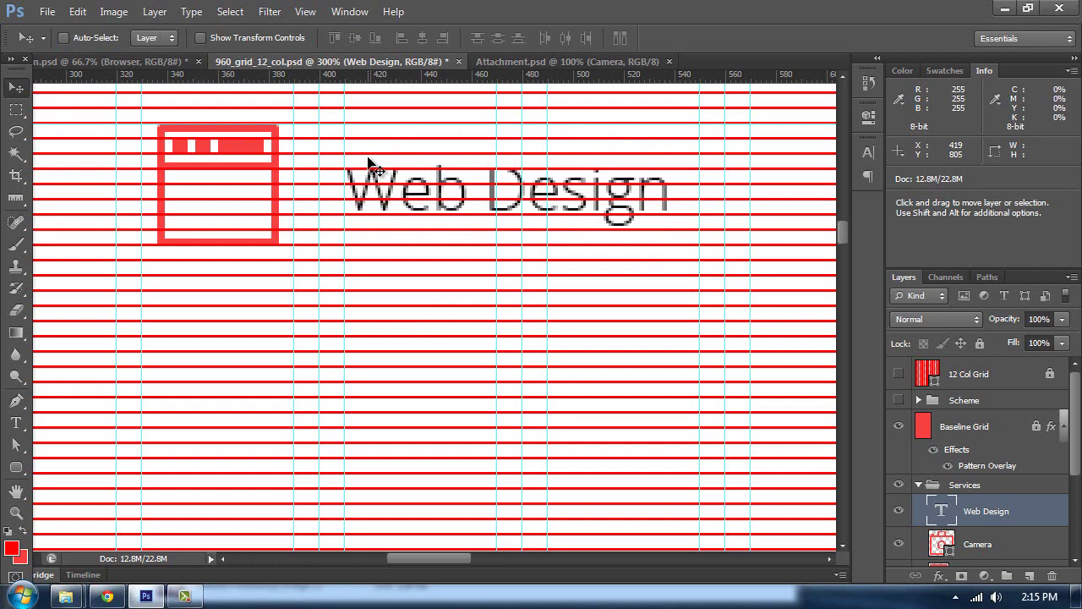
# - Duplicate the Web Design text layer and move the original directly above the Browser layer in the stack
pyautogui.hotkey('ctrl', '-')
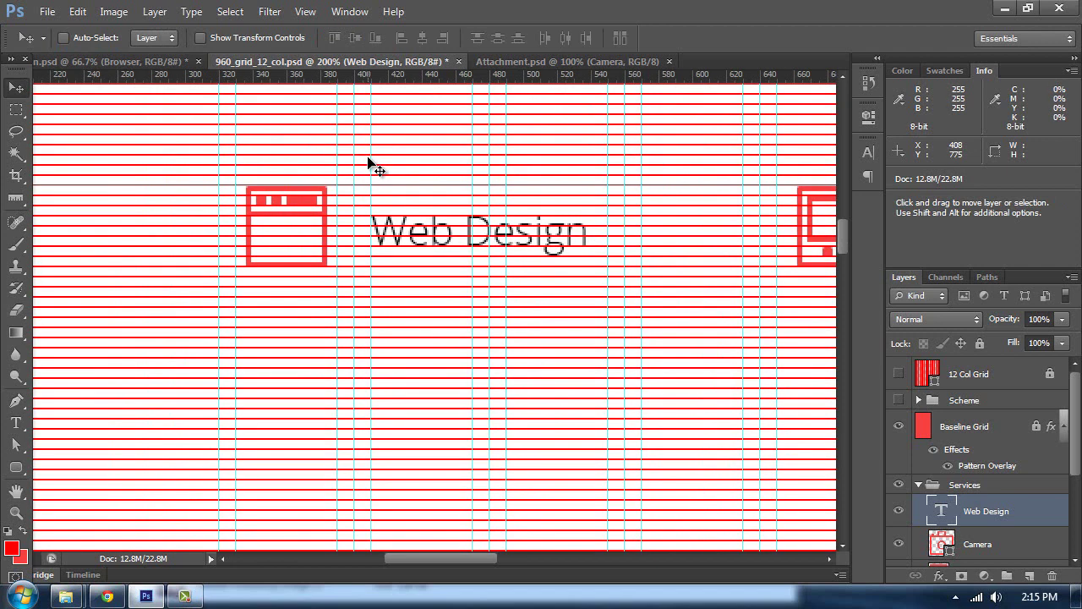
pyautogui.hotkey('ctrl', '-')
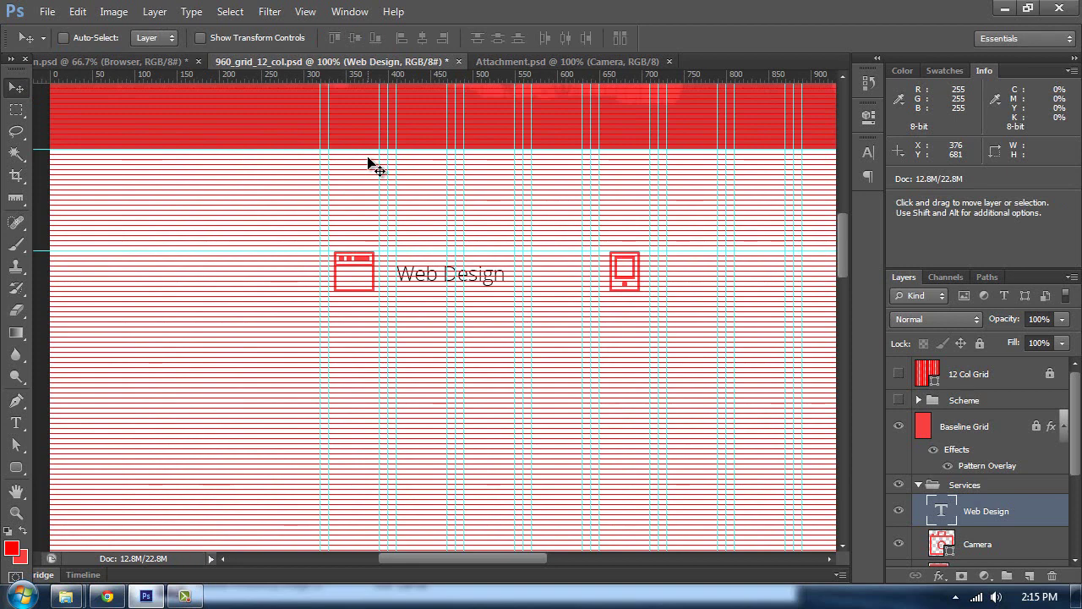
pyautogui.hotkey('ctrl', '+')
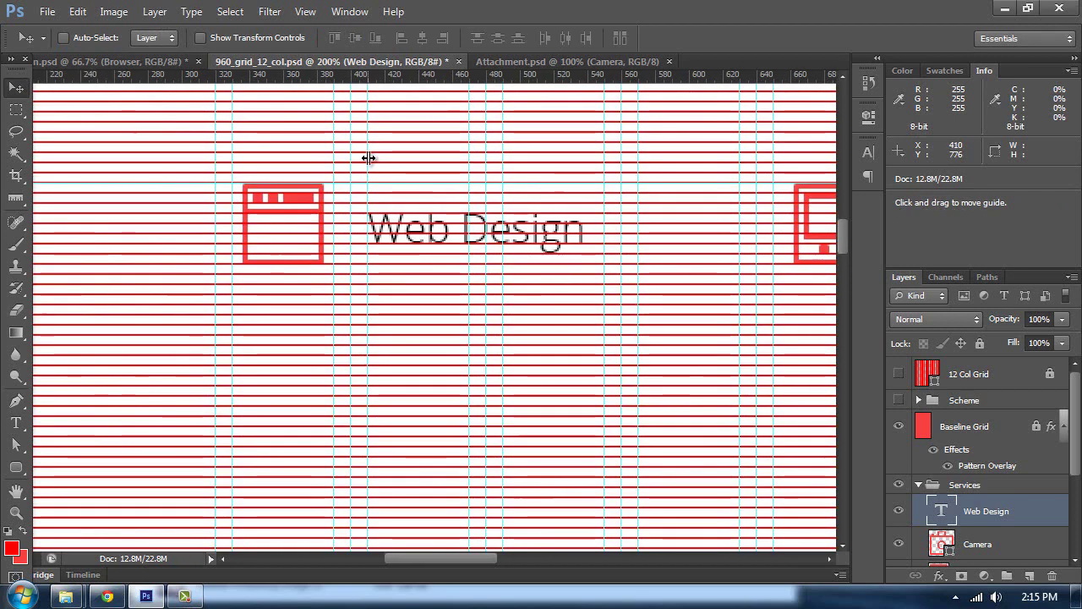
pyautogui.hotkey('ctrl', '-')
pyautogui.press('space')
pyautogui.moveTo(406, 217); pyautogui.dragTo(265, 368)
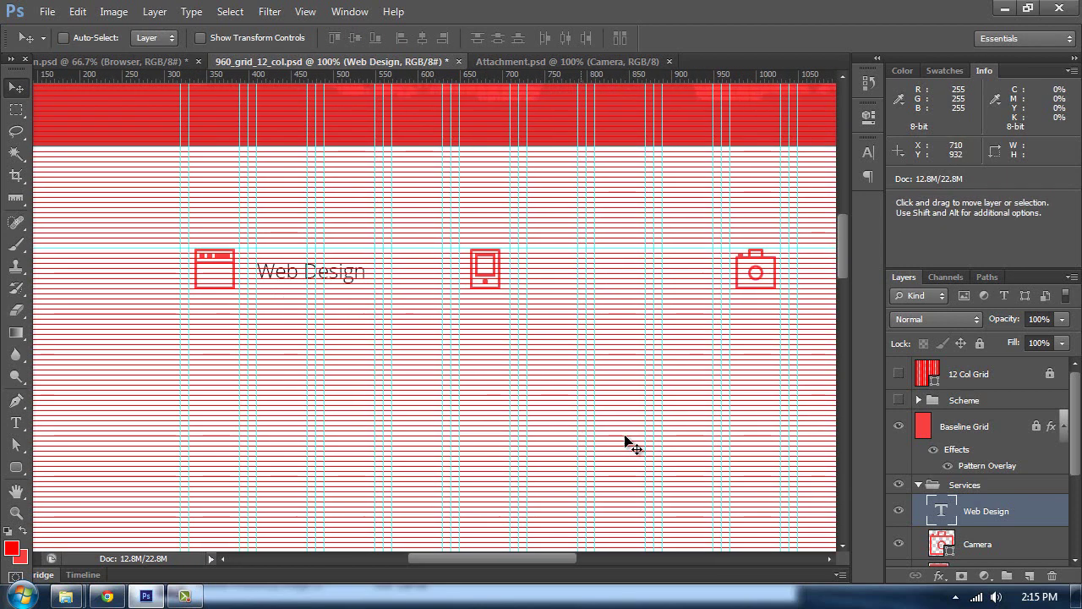
pyautogui.hotkey('ctrl', 'j')
pyautogui.scroll(2, 995, 414)
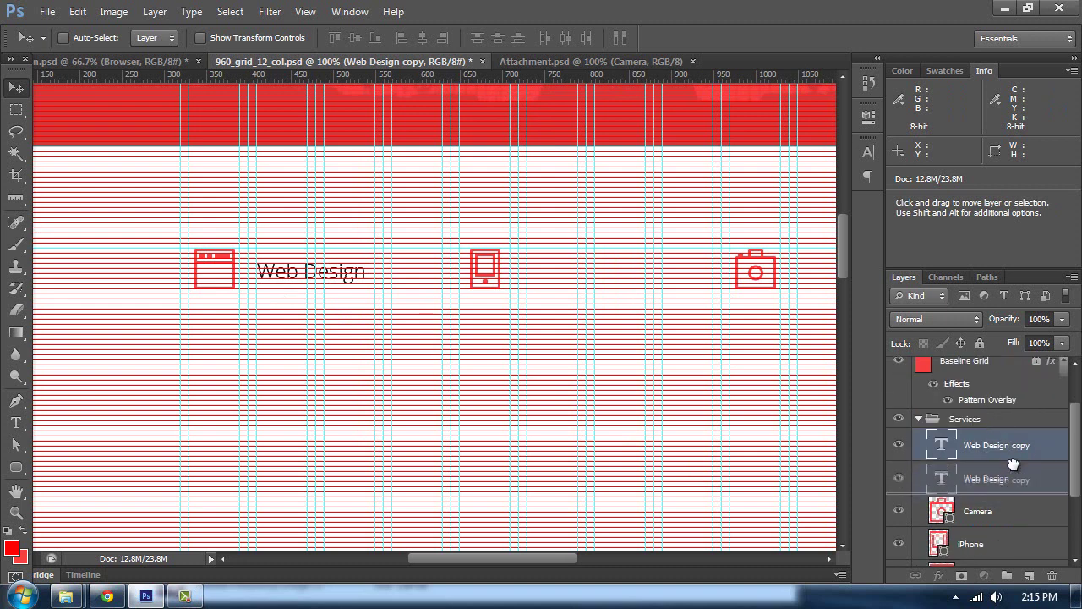
pyautogui.click(983, 473)
pyautogui.scroll(-2, 1013, 466)
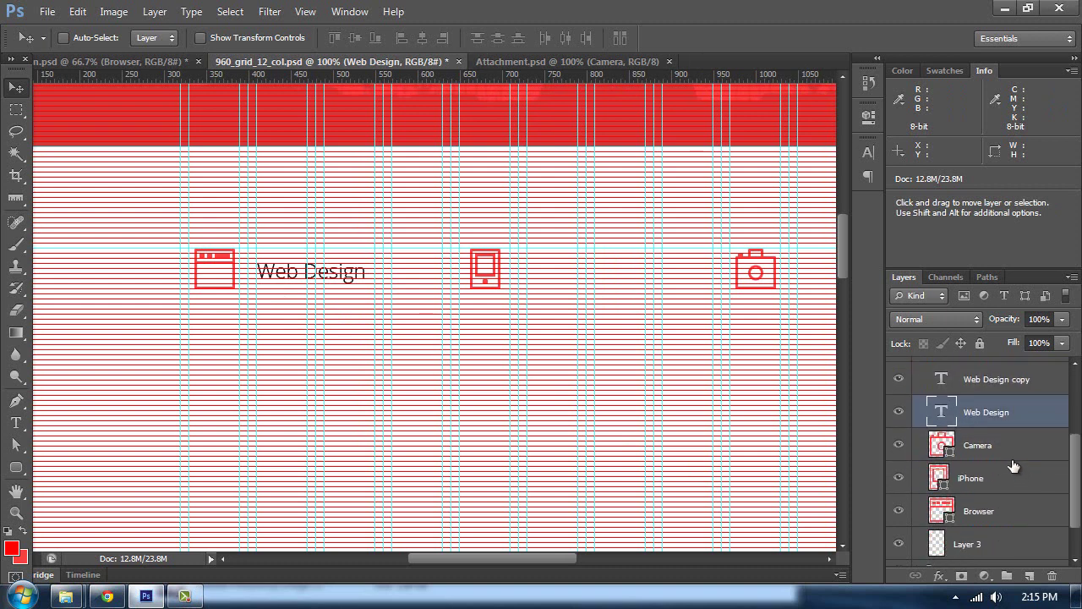
pyautogui.moveTo(985, 438); pyautogui.dragTo(987, 498)
# - Group the Web Design and Browser layers and name the group "Web"
pyautogui.keyDown('shift'); pyautogui.click(985, 511); pyautogui.keyUp('shift')
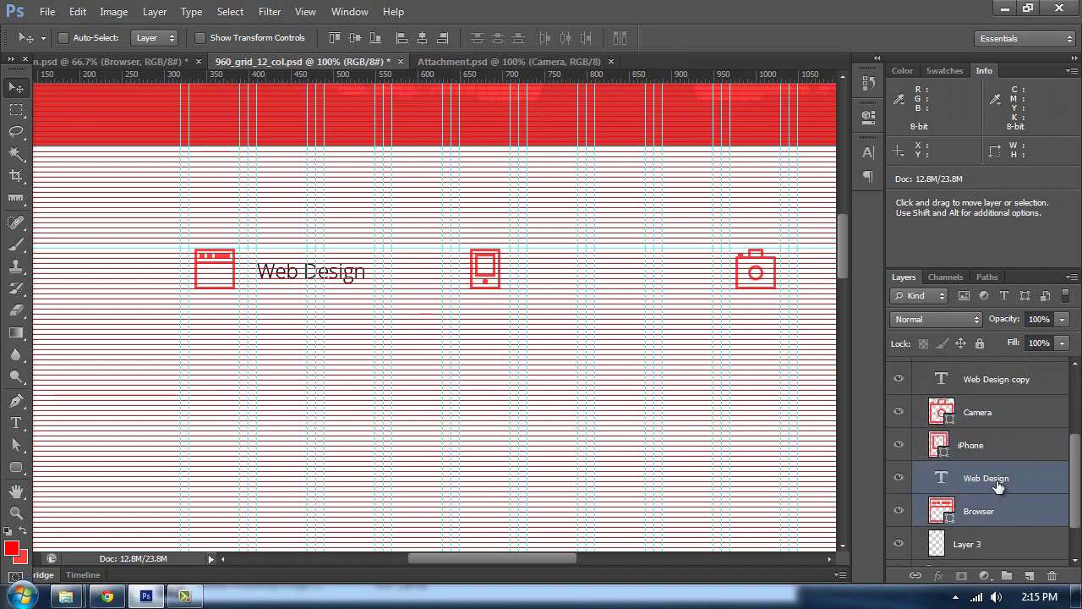
pyautogui.hotkey('ctrl', 'g')
pyautogui.doubleClick(991, 471)
pyautogui.write('Web')
pyautogui.press('Return')
# - Move the Web Design copy layer directly above the iPhone layer and group the two layers
pyautogui.scroll(2, 989, 465)
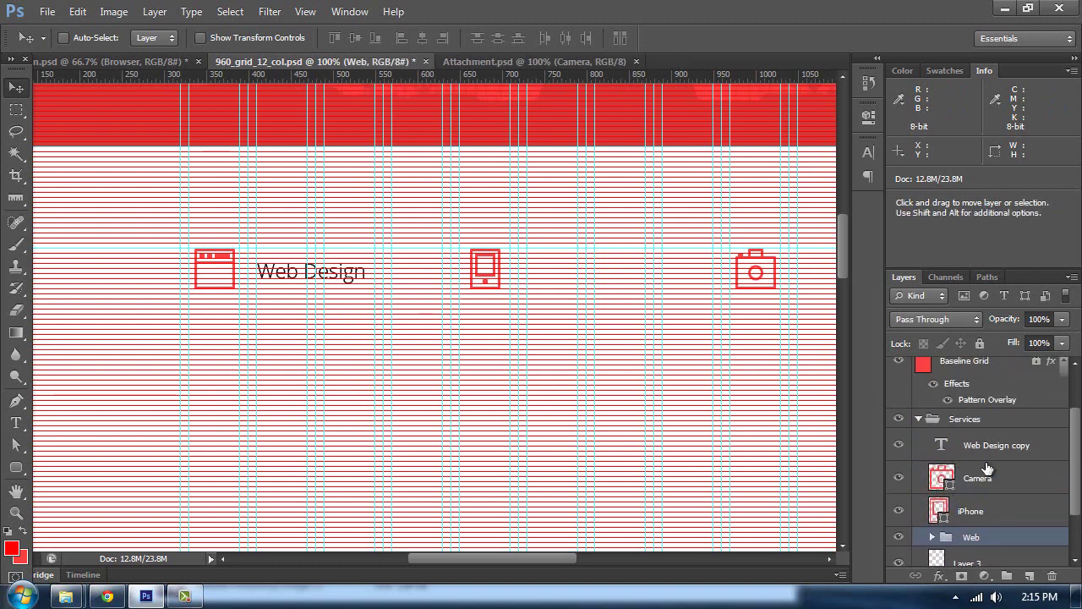
pyautogui.moveTo(1010, 448); pyautogui.dragTo(1013, 492)
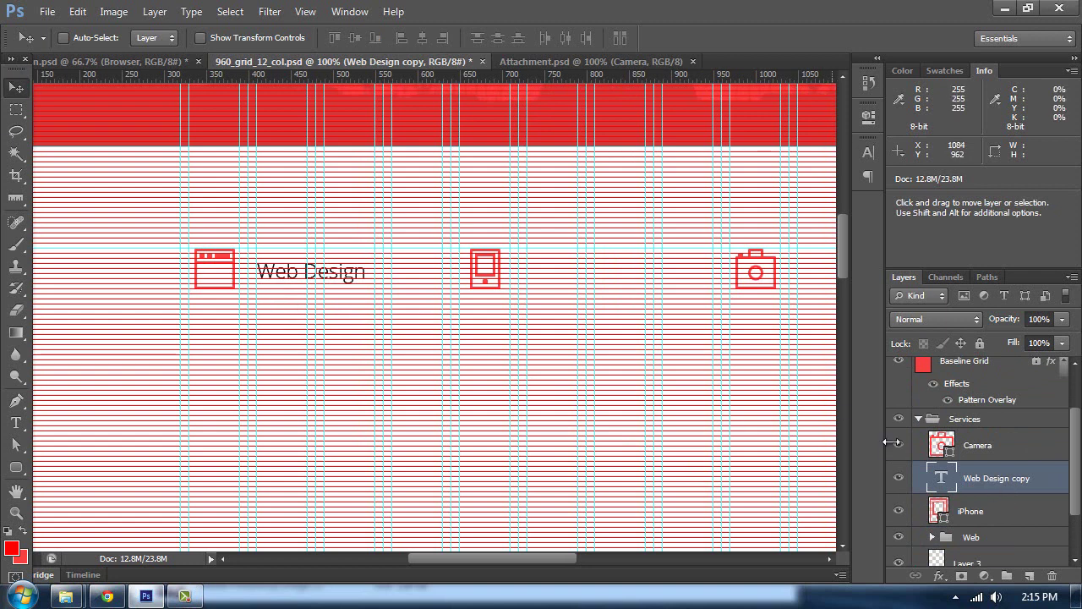
pyautogui.keyDown('shift'); pyautogui.click(989, 511); pyautogui.keyUp('shift')
pyautogui.hotkey('ctrl', 'g')
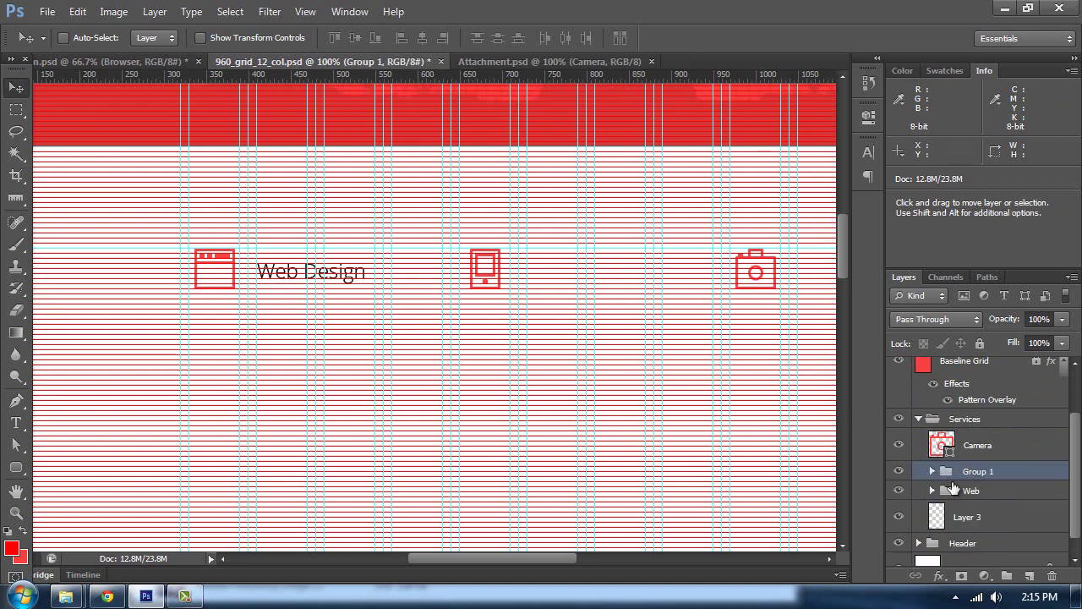
# - Place the Web Design heading copy to the right of the phone icon and change its text to "Mobile Design"
pyautogui.click(932, 471)
pyautogui.doubleClick(997, 498)
pyautogui.write('Mo')
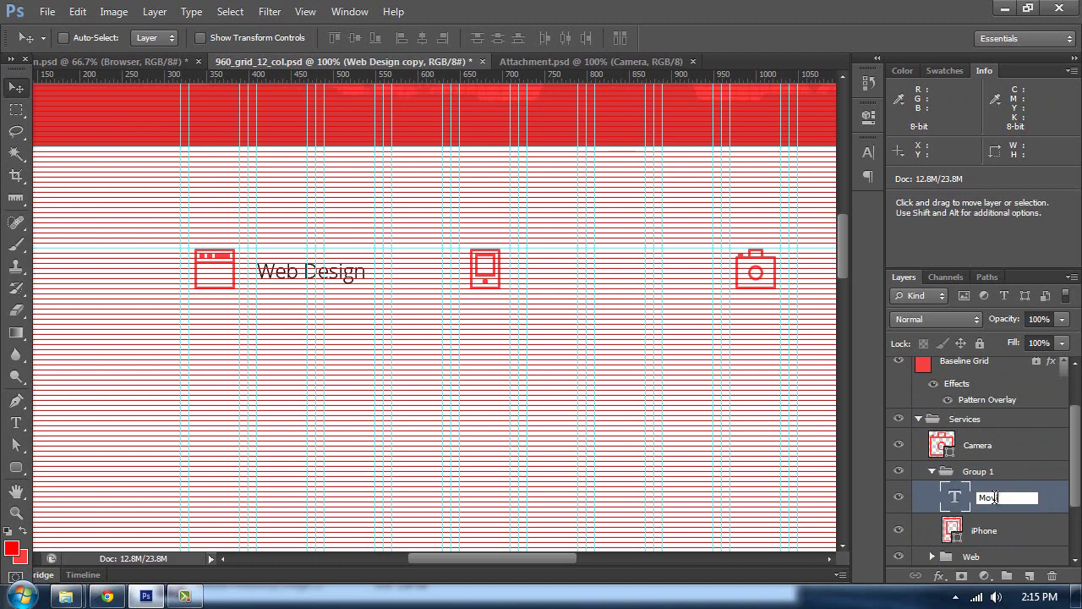
pyautogui.doubleClick(958, 497)
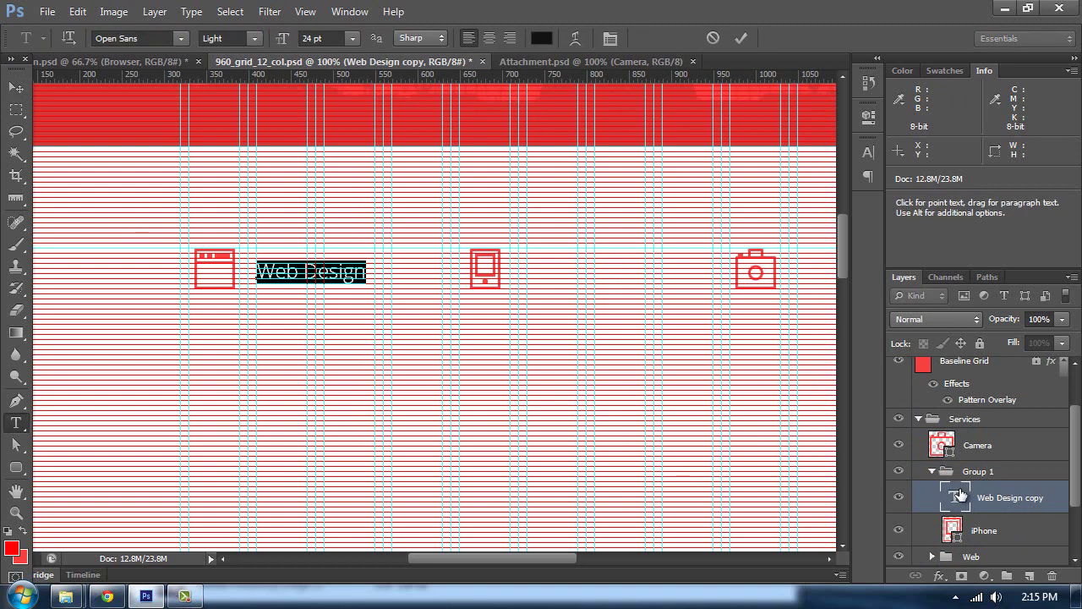
pyautogui.press('Left')
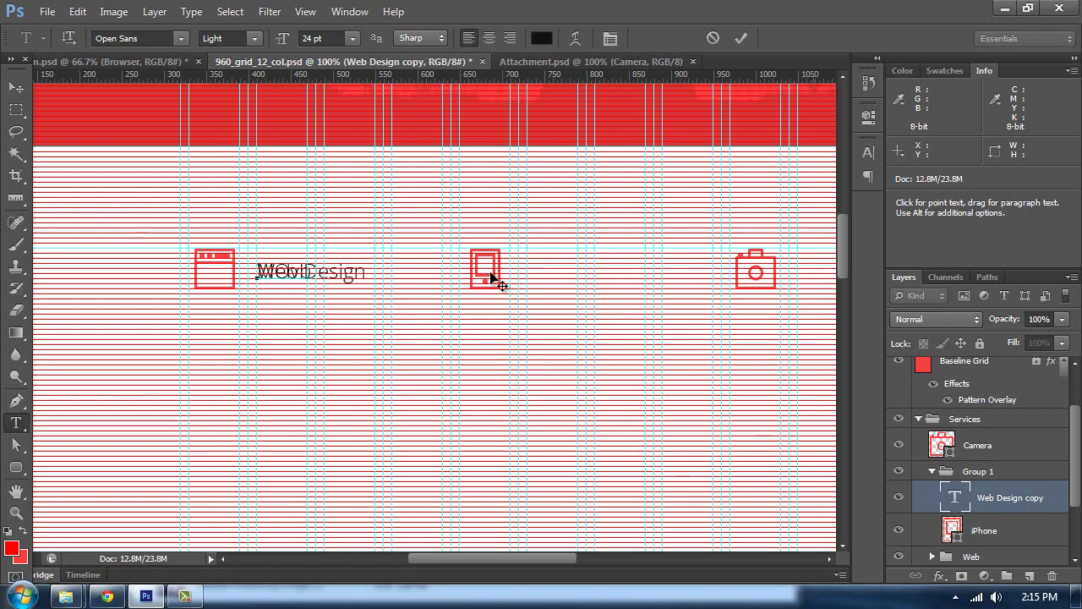
pyautogui.click(16, 87)
pyautogui.moveTo(285, 295); pyautogui.dragTo(652, 285)
pyautogui.write('t')
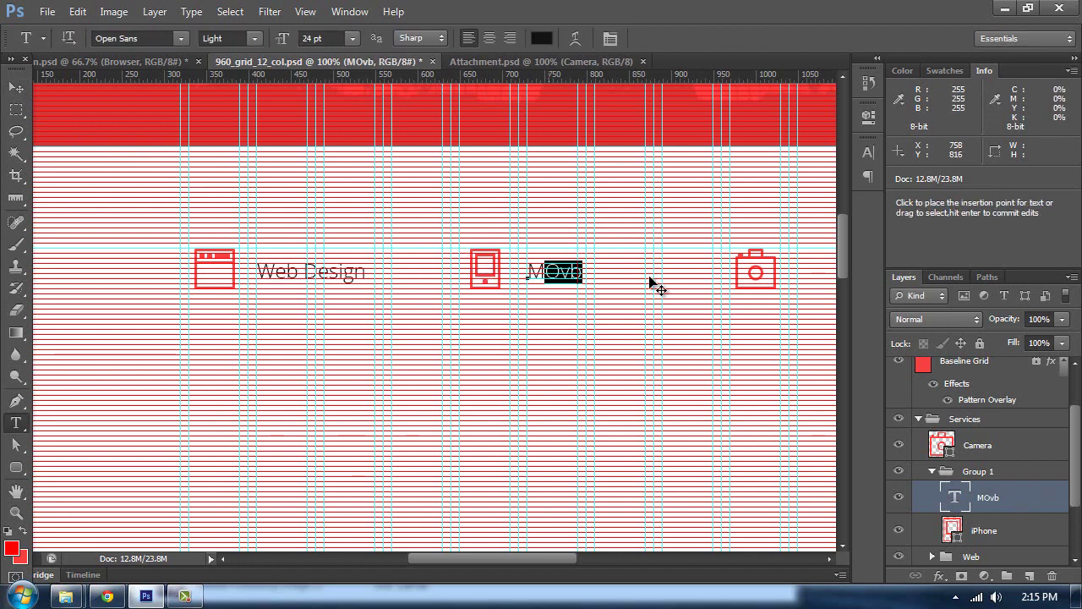
pyautogui.write('obile Des')
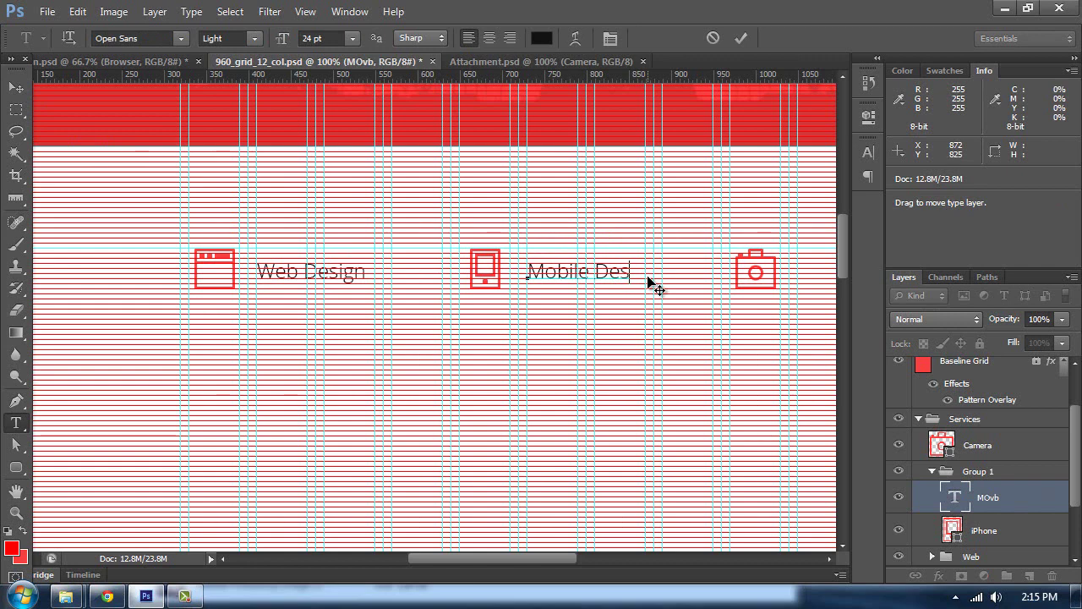
pyautogui.write('ign')
pyautogui.click(16, 87)
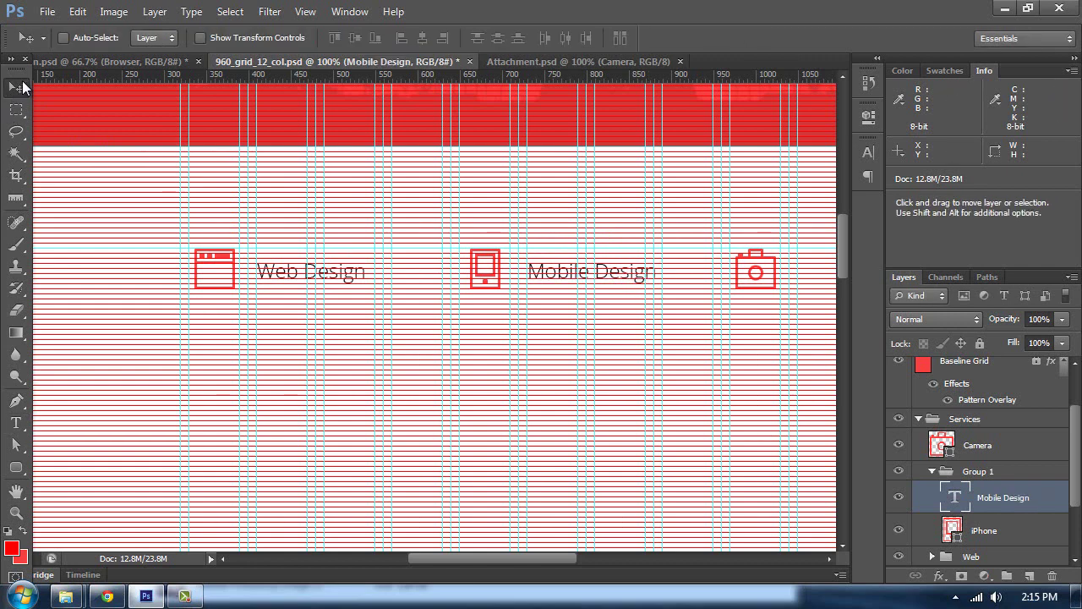
# - Duplicate the Mobile Design text layer and place the copy to the right of the camera icon
pyautogui.hotkey('ctrl', '+')
pyautogui.press('space')
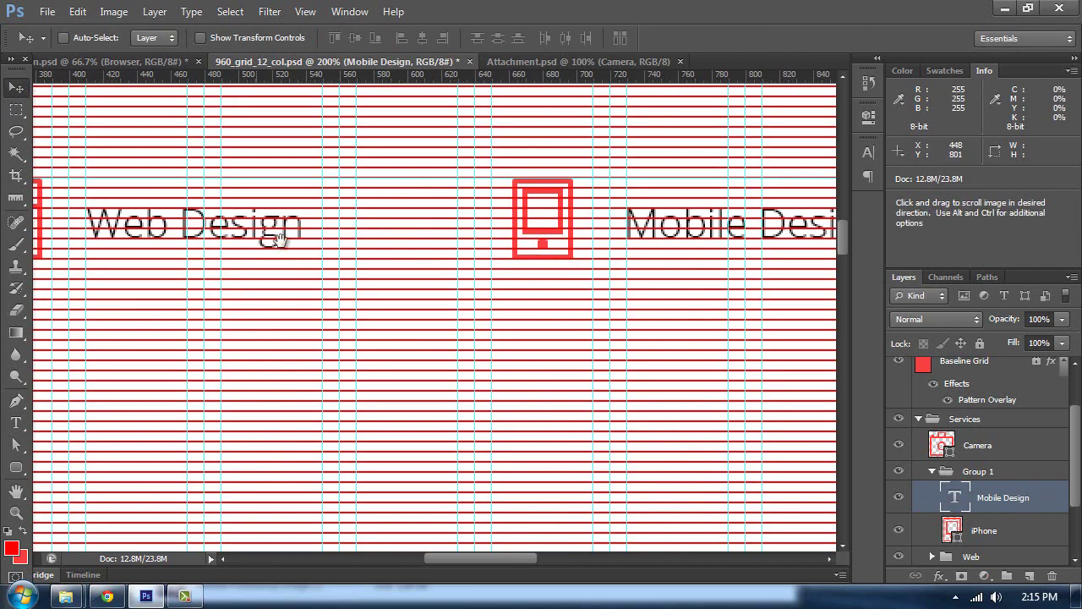
pyautogui.moveTo(592, 218); pyautogui.dragTo(430, 245)
pyautogui.hotkey('ctrl', 'j')
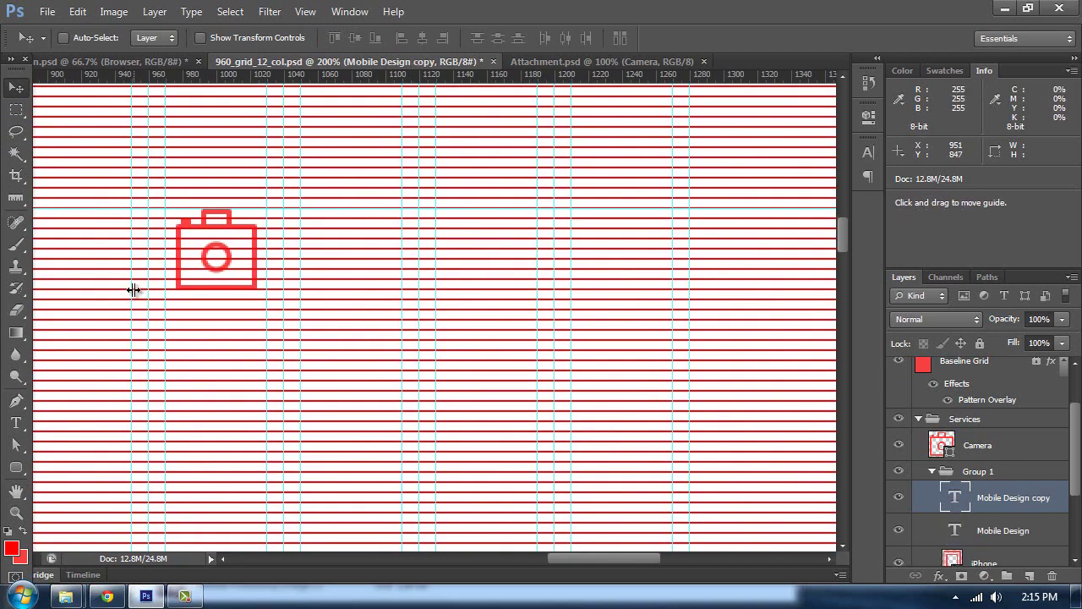
pyautogui.moveTo(109, 271); pyautogui.dragTo(507, 249)
pyautogui.moveTo(235, 279); pyautogui.dragTo(355, 284)
# - Replace the heading text beside the camera icon with "Photography"
pyautogui.press('t')
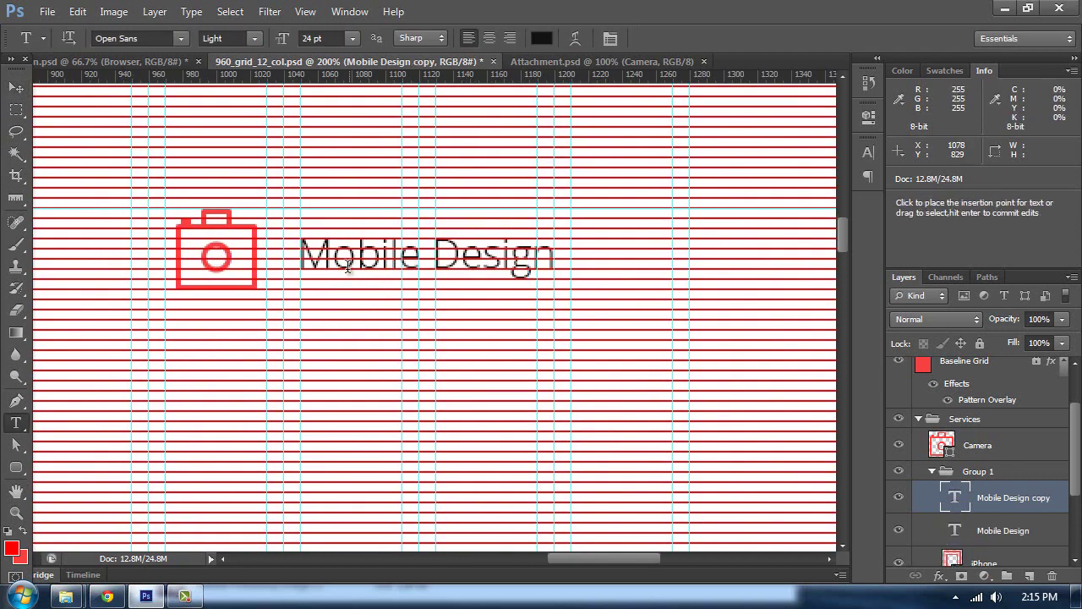
pyautogui.tripleClick(348, 257)
pyautogui.write('Photography')
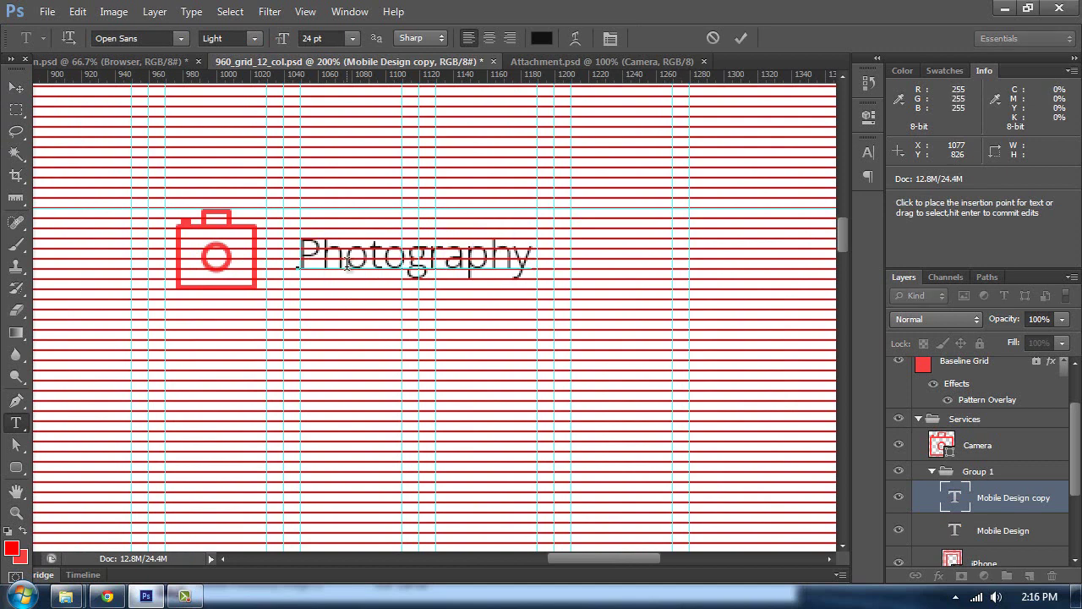
pyautogui.hotkey('ctrl', 'Return')
pyautogui.click(17, 87)
# - Hide the guides and examine the spacing of the three service icons and headings below the header
pyautogui.hotkey('ctrl', '-')
pyautogui.hotkey('ctrl', '-')
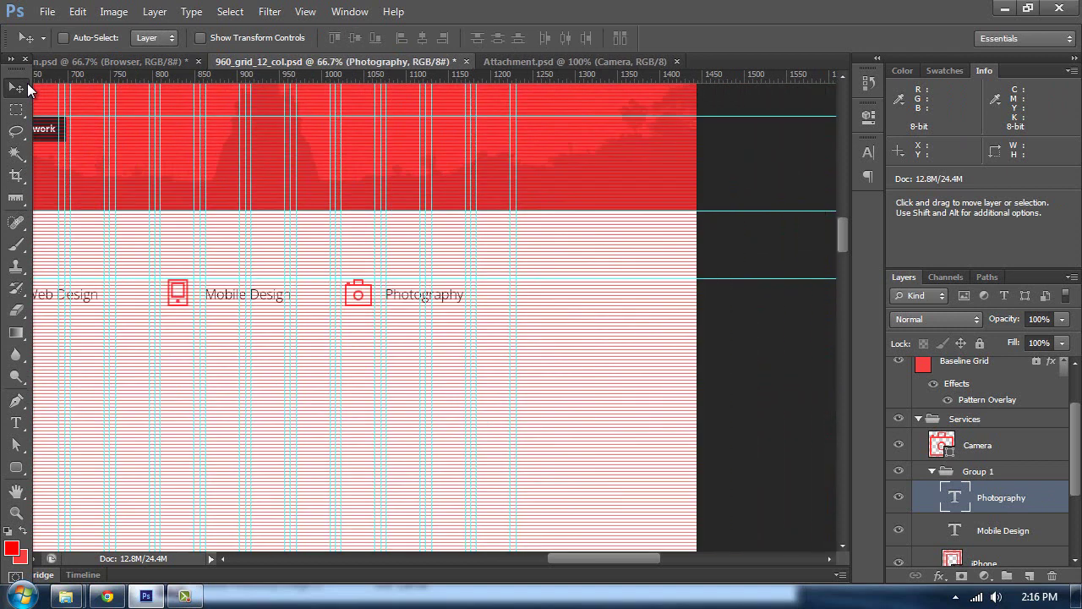
pyautogui.hotkey('ctrl', ';')
pyautogui.hotkey('ctrl', '-')
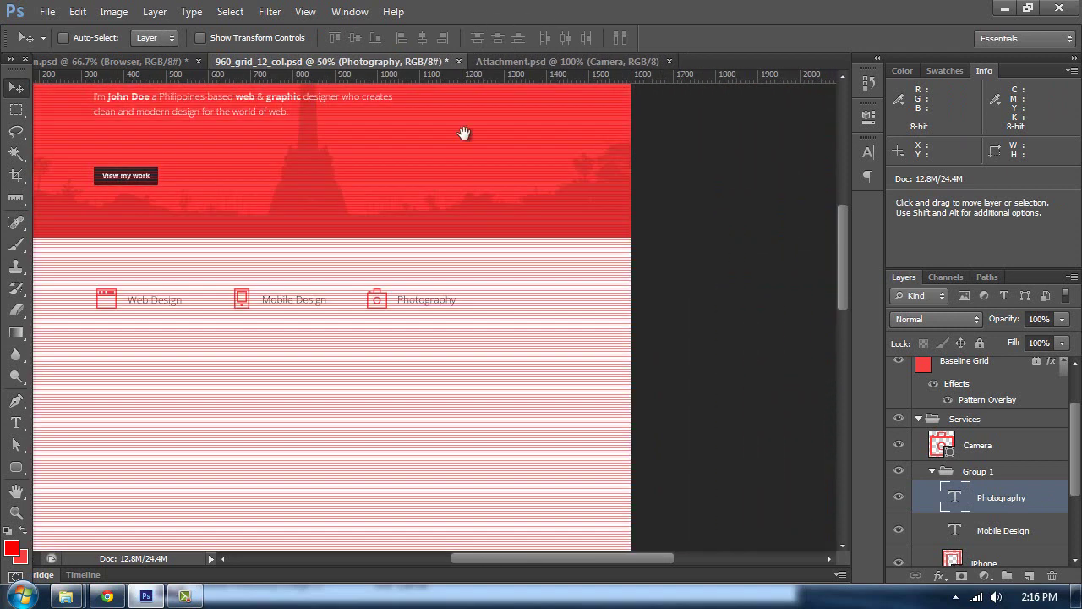
pyautogui.moveTo(372, 322); pyautogui.dragTo(624, 267)
pyautogui.hotkey('ctrl', '+')
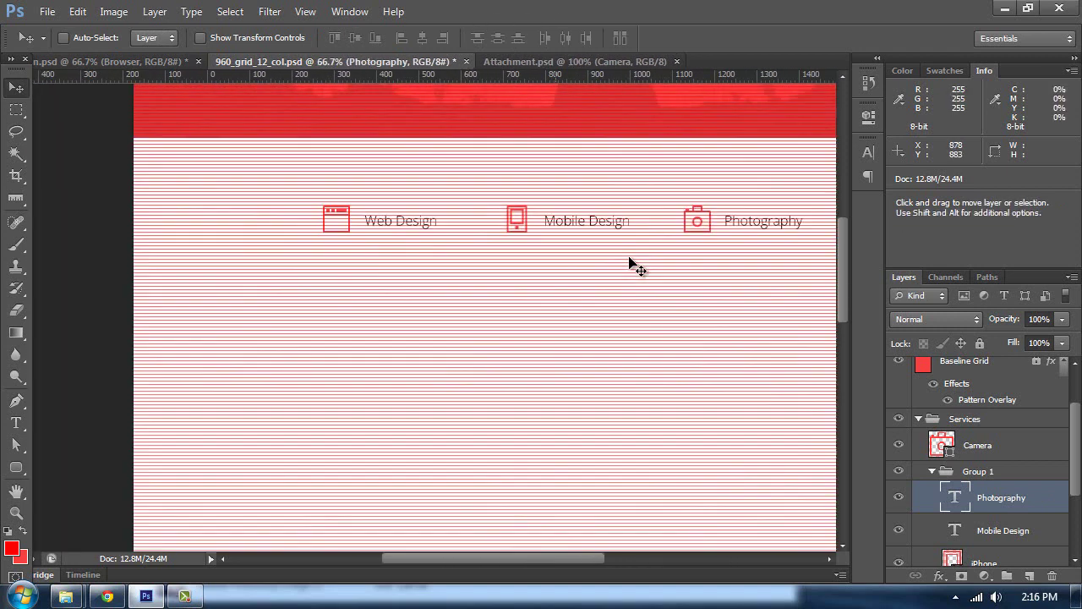
pyautogui.scroll(1, 970, 501)
# - Collapse Group 1 inside the Services group and rename it "Mobile"
pyautogui.click(932, 505)
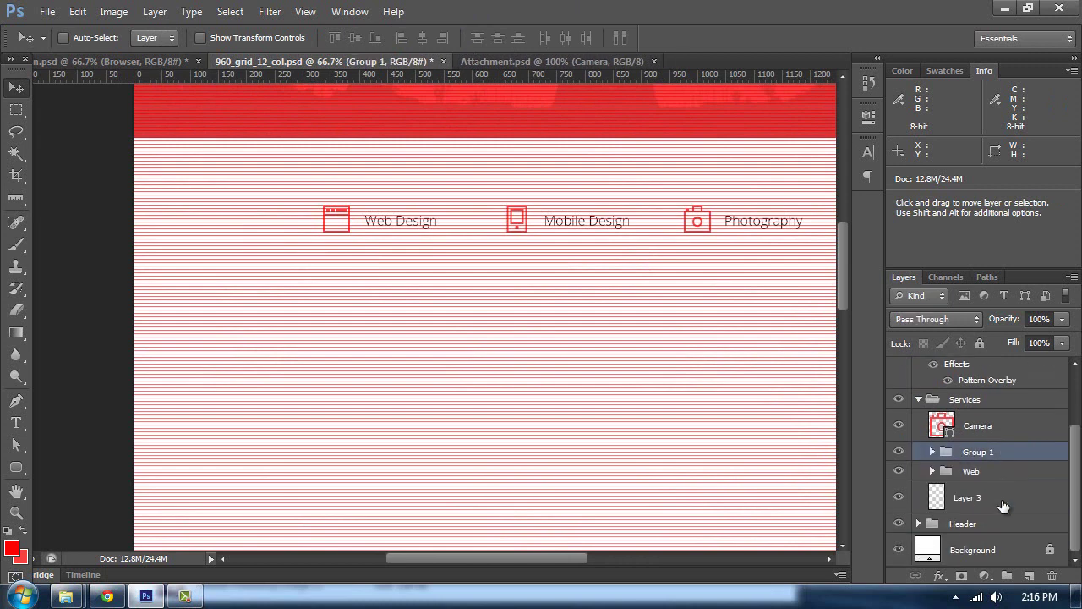
pyautogui.click(971, 446)
pyautogui.write('Mobi')
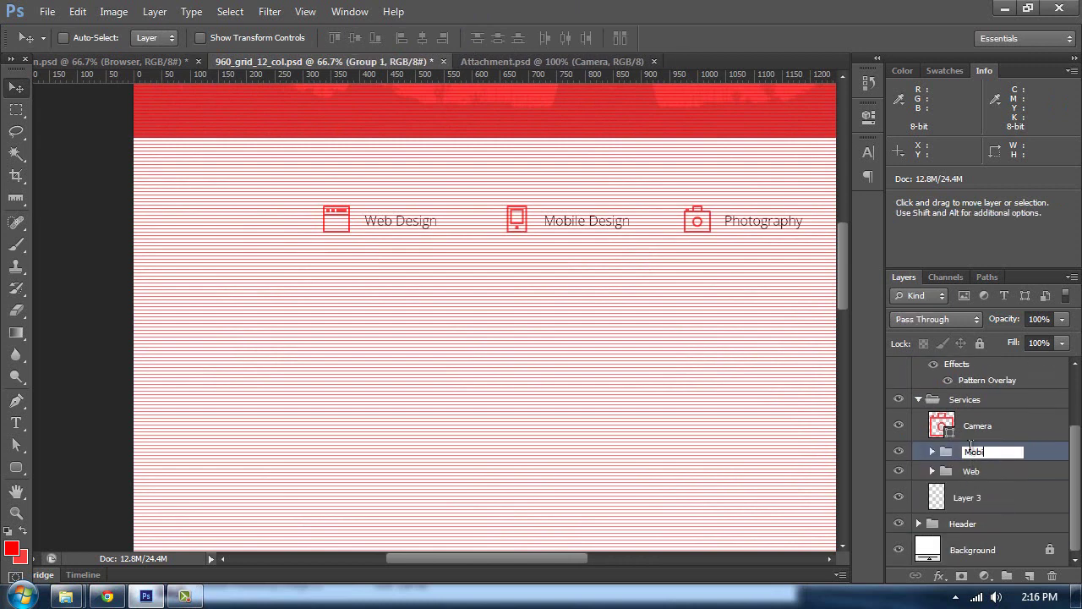
pyautogui.write('le')
pyautogui.press('Return')
# - Add an empty layer above Camera, group it with the Camera layer, and name the group "Photography"
pyautogui.click(998, 426)
pyautogui.click(1028, 576)
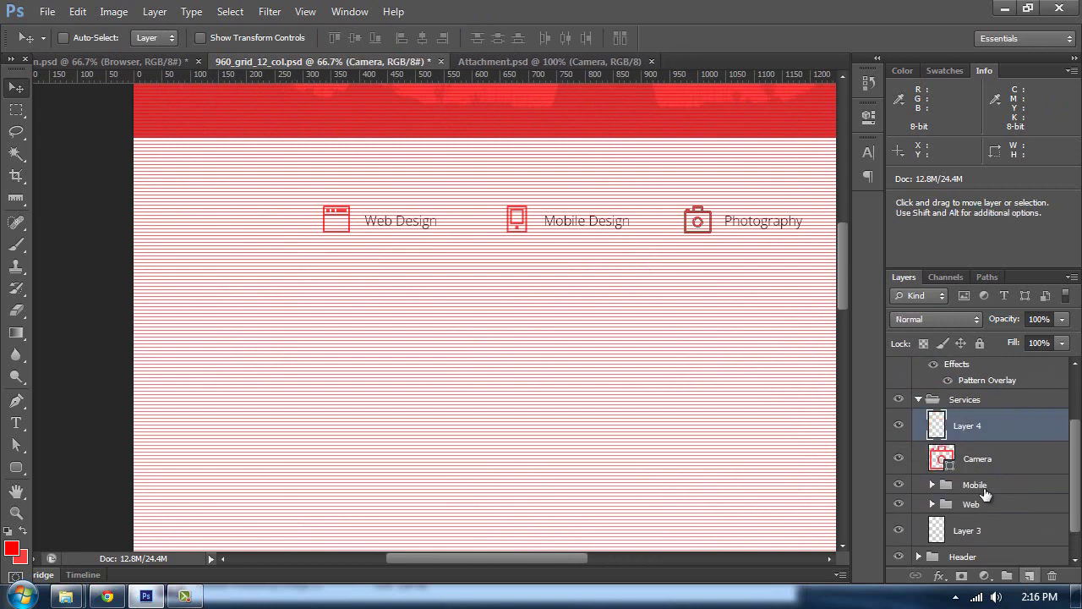
pyautogui.keyDown('shift'); pyautogui.click(975, 455); pyautogui.keyUp('shift')
pyautogui.hotkey('ctrl', 'g')
pyautogui.write('P')
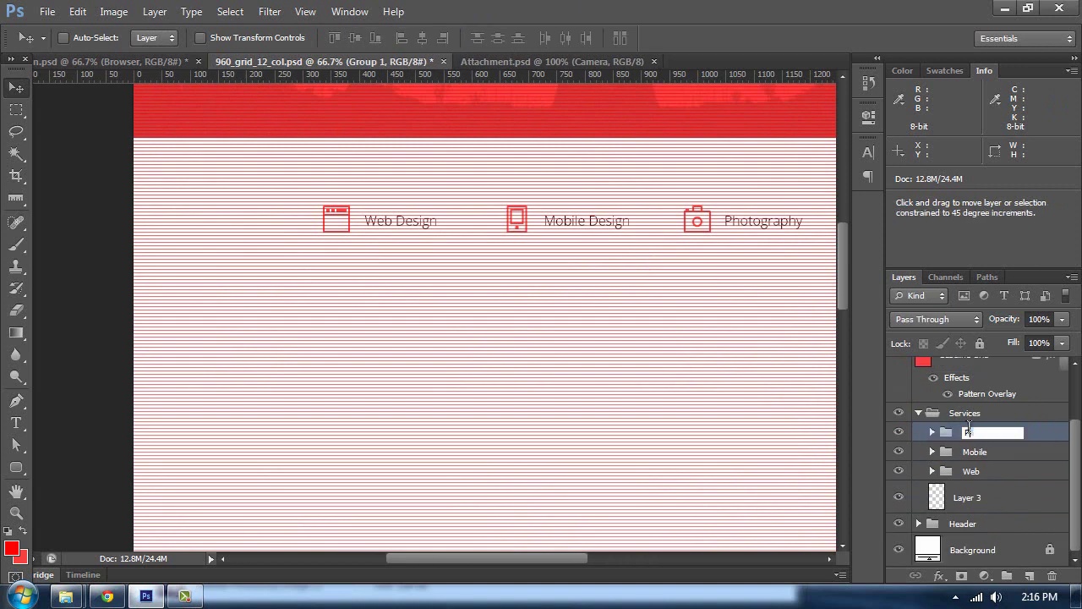
pyautogui.write('hotography')
pyautogui.press('Return')
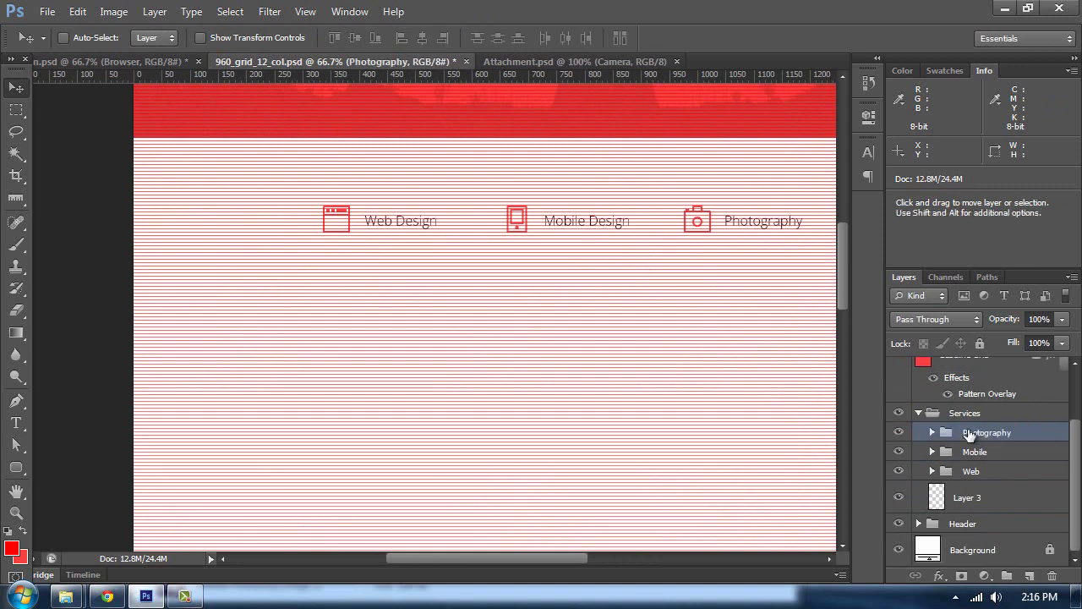
pyautogui.moveTo(264, 159); pyautogui.dragTo(243, 181)
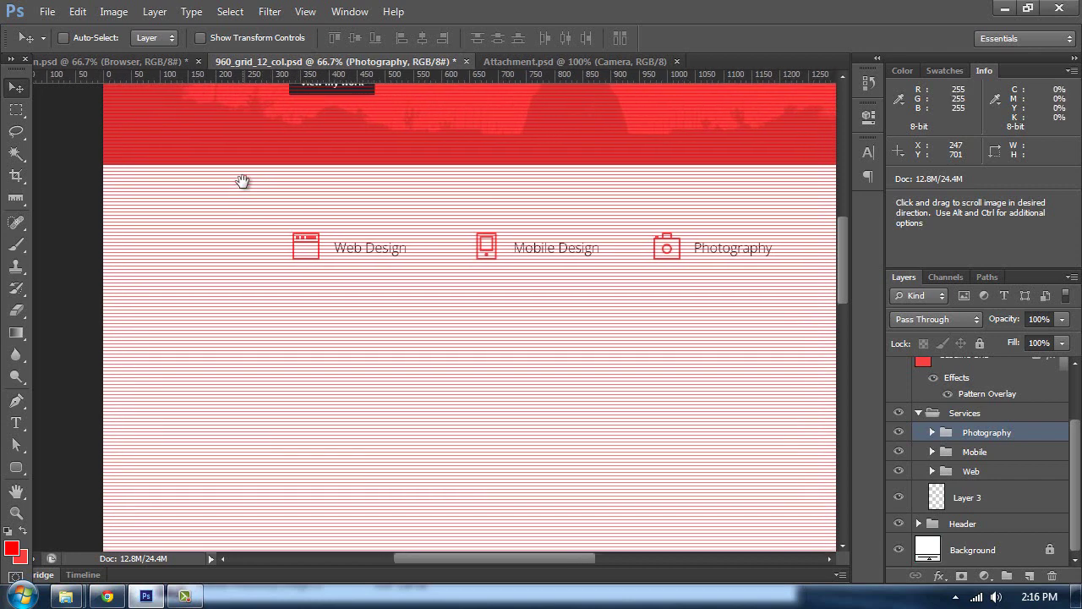
pyautogui.hotkey('ctrl', '+')
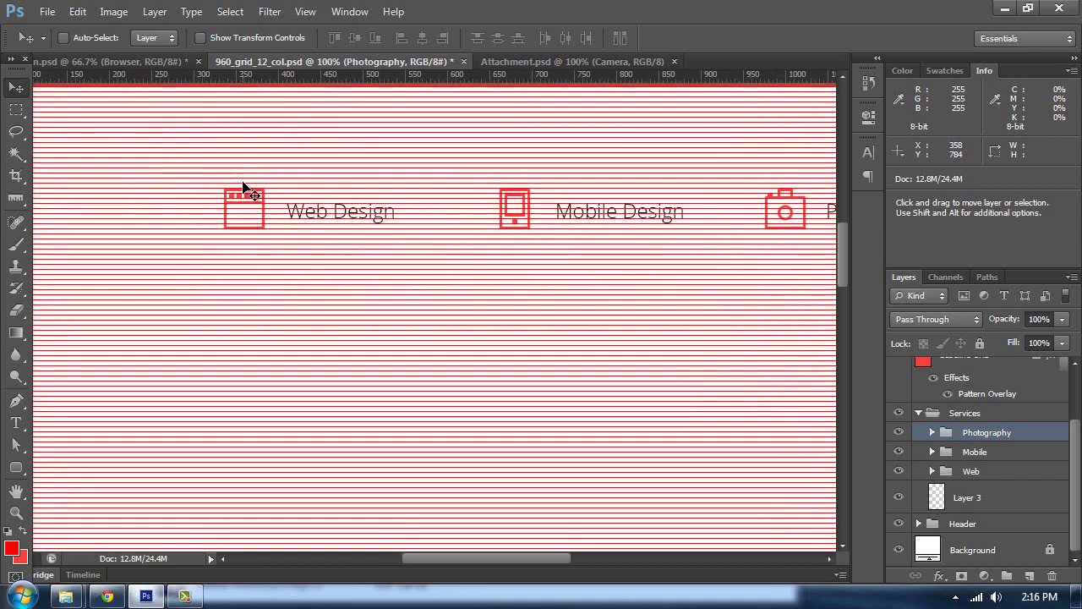
pyautogui.hotkey('ctrl', '-')
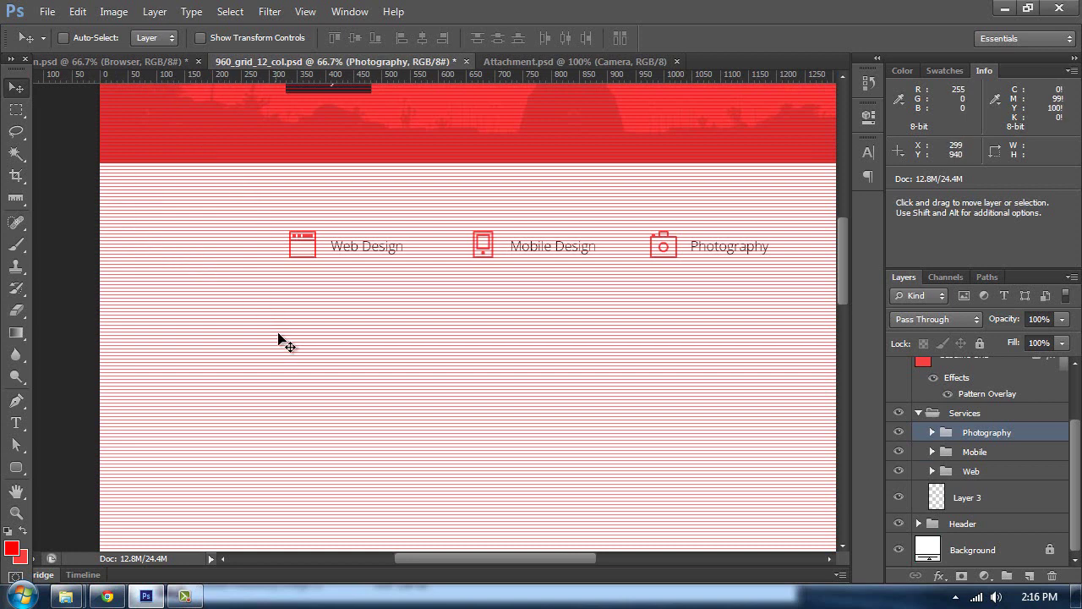
pyautogui.scroll(1, 279, 333)
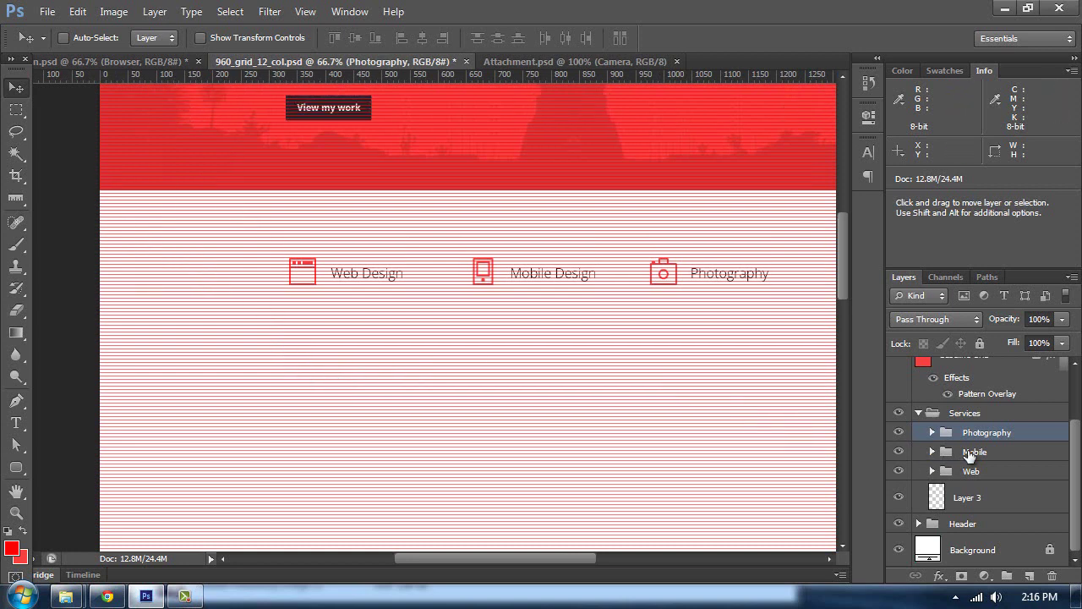
pyautogui.click(1029, 576)
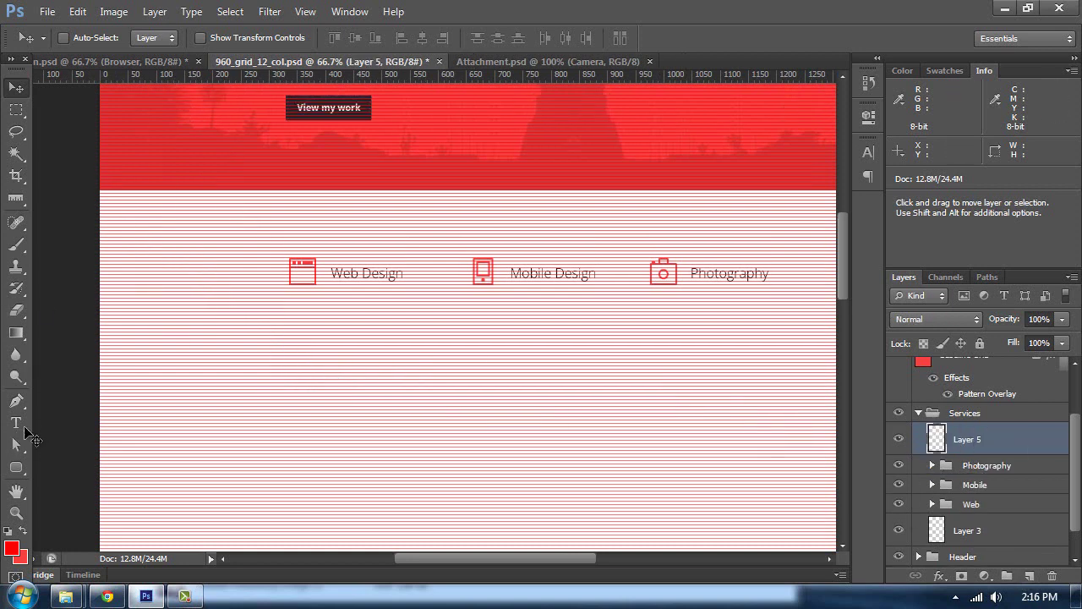
pyautogui.press('Delete')
# - Expand the Web group and add a new empty layer above the Web Design text
pyautogui.click(928, 471)
pyautogui.click(932, 471)
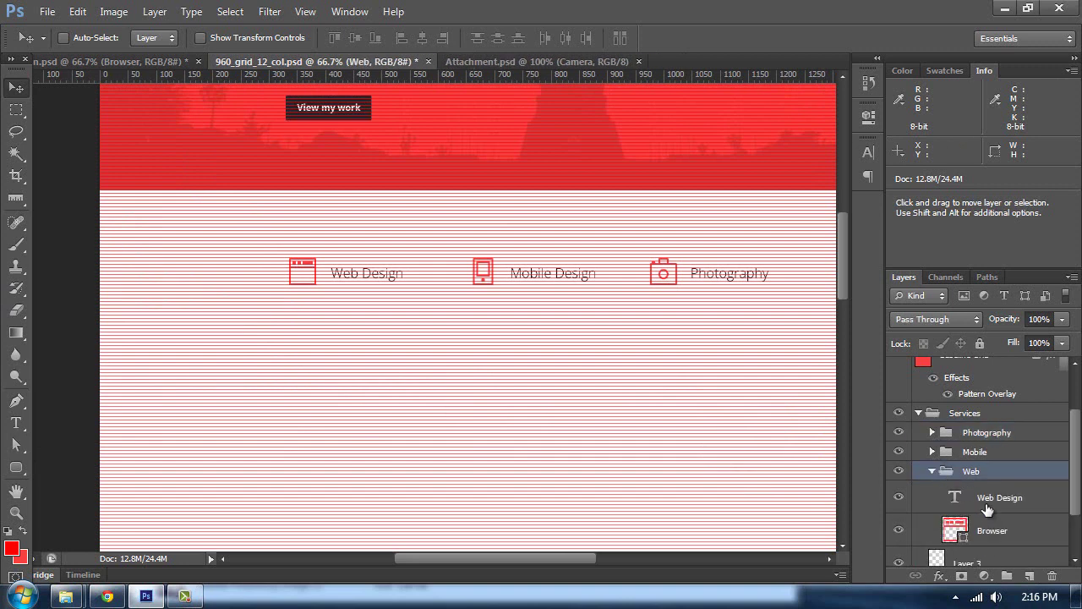
pyautogui.click(1028, 576)
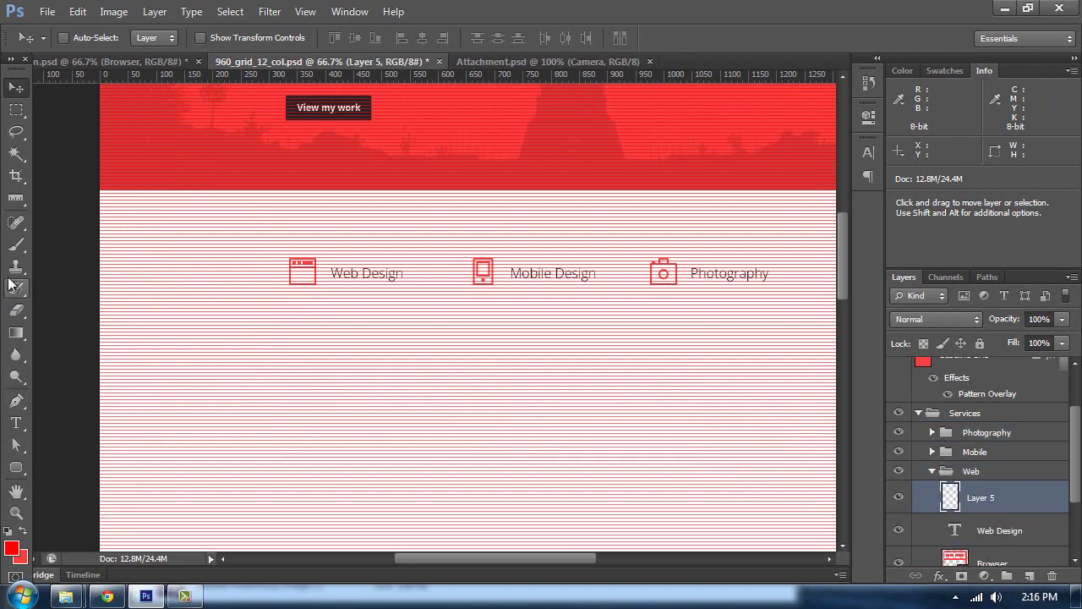
# - Set the Type tool to 15 pt and its text color to #666666
pyautogui.press('t')
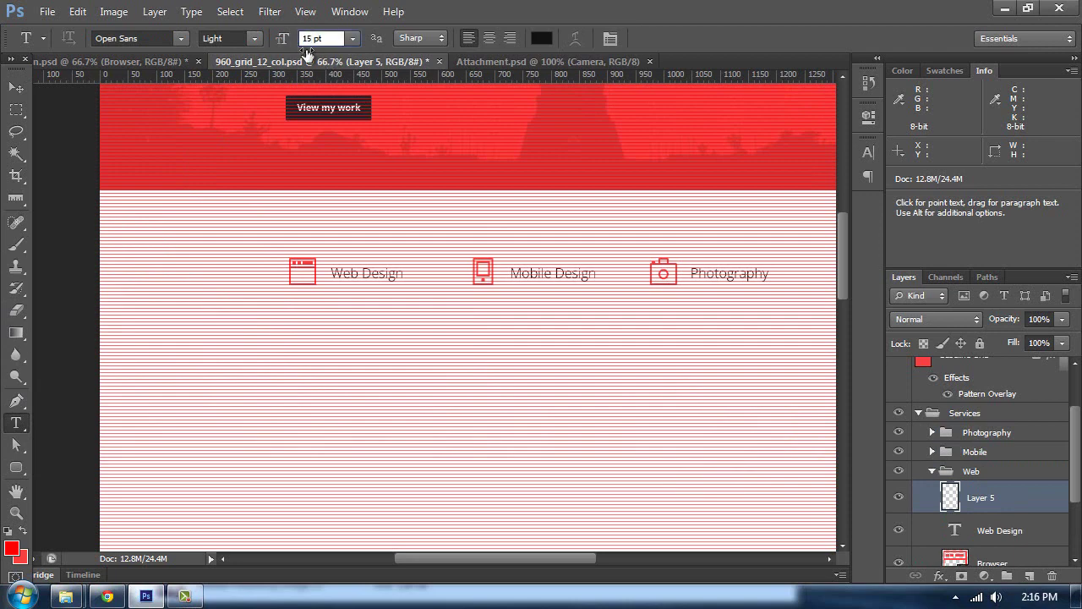
pyautogui.click(541, 38)
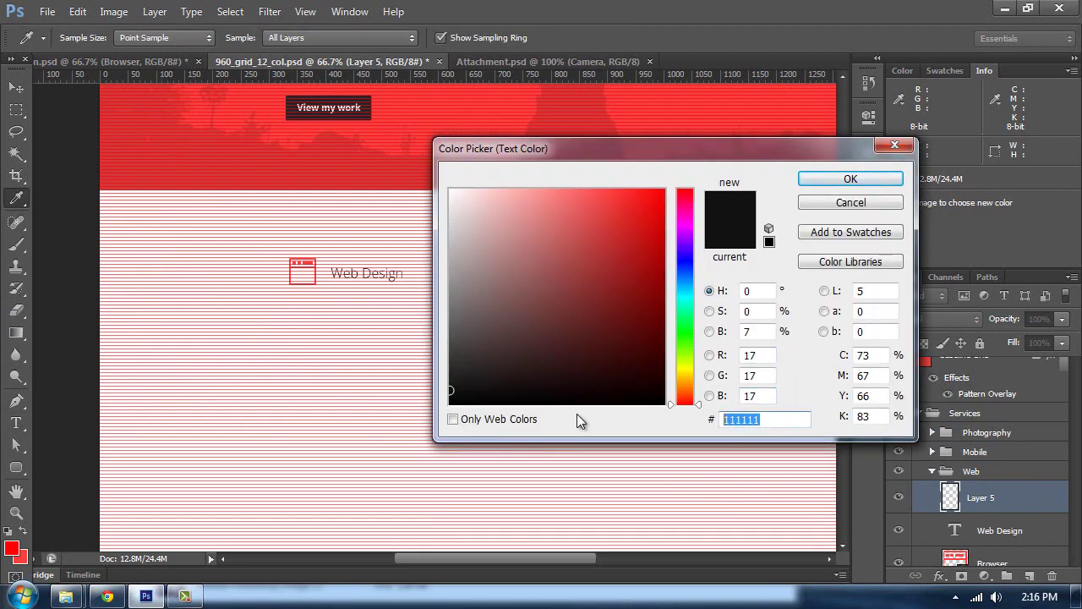
pyautogui.write('66666')
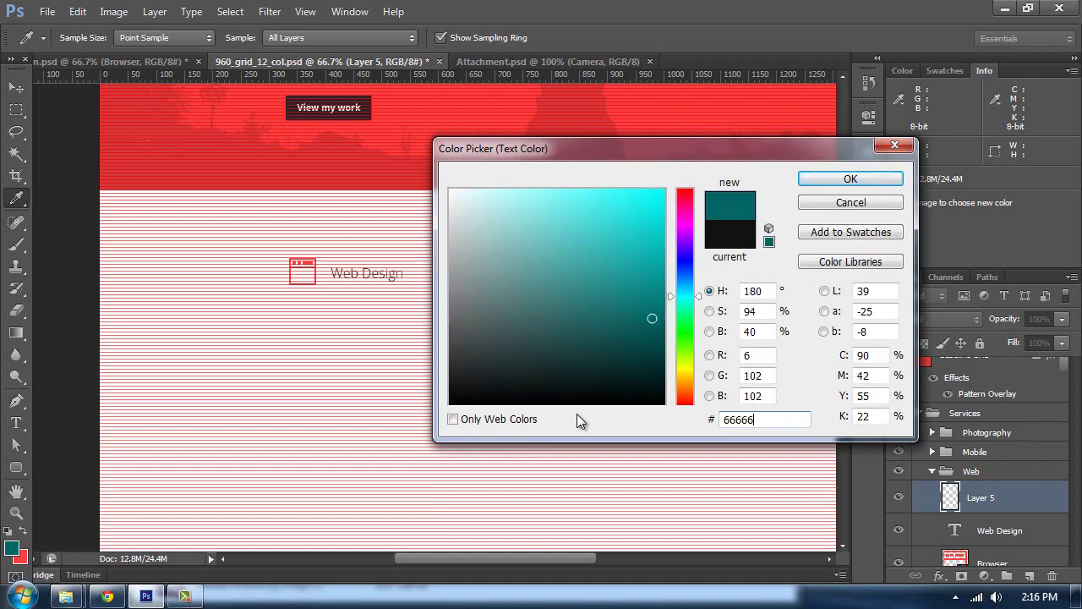
pyautogui.write('6')
pyautogui.press('Return')
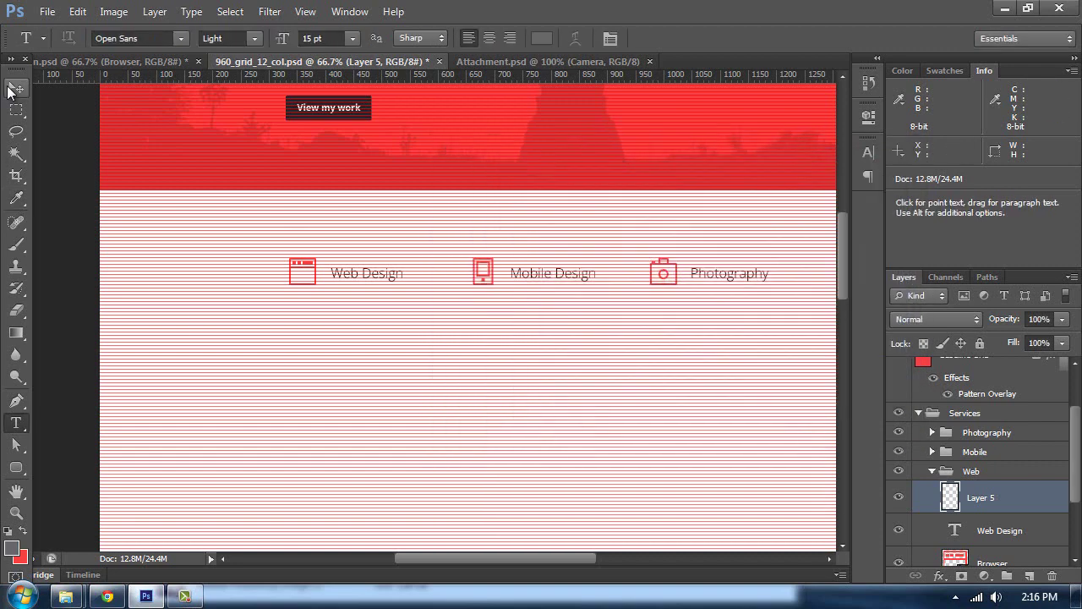
# - Show the guides and draw a paragraph text box about 220 by 183 px under the Web Design heading
pyautogui.hotkey('ctrl', ';')
pyautogui.hotkey('ctrl', '+')
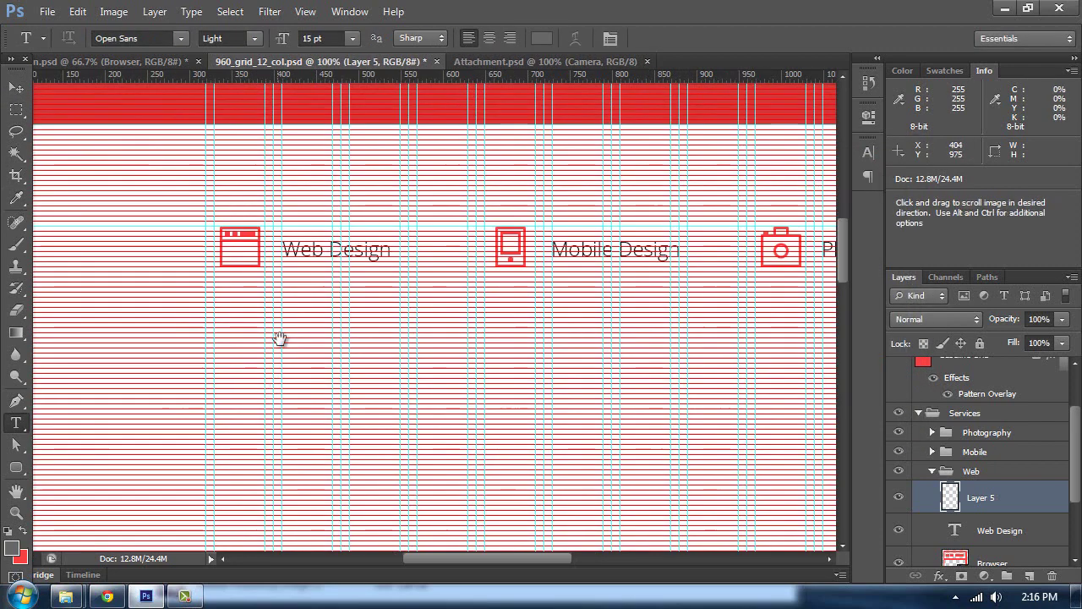
pyautogui.moveTo(279, 338); pyautogui.dragTo(285, 251)
pyautogui.moveTo(285, 200); pyautogui.dragTo(471, 354)
# - Fill the text box with Lorem Ipsum placeholder text and extend its height to about 304 px
pyautogui.click(189, 12)
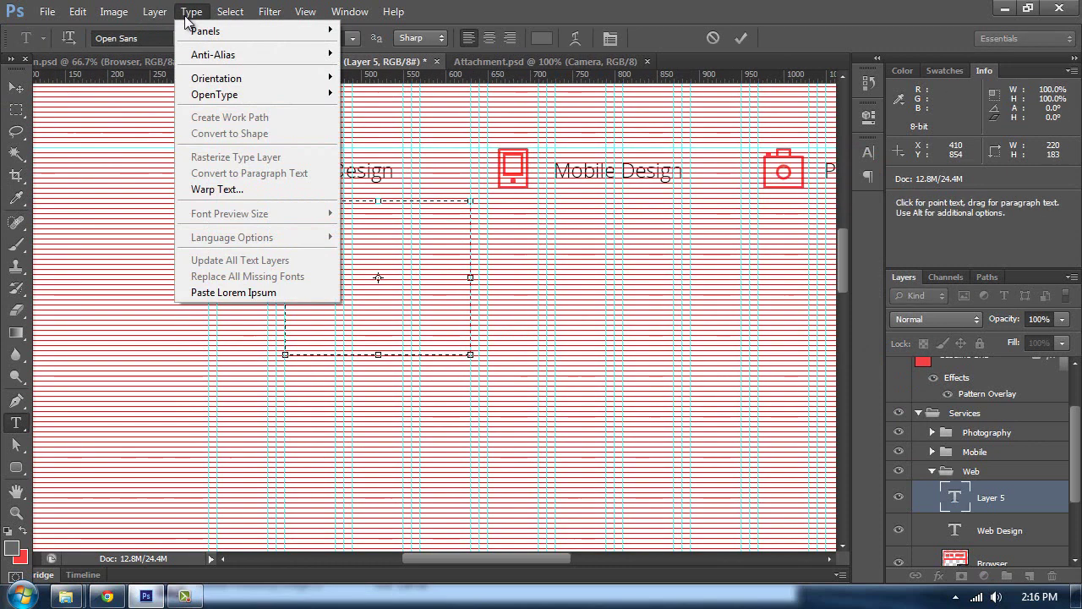
pyautogui.click(239, 293)
pyautogui.moveTo(378, 354); pyautogui.dragTo(394, 462)
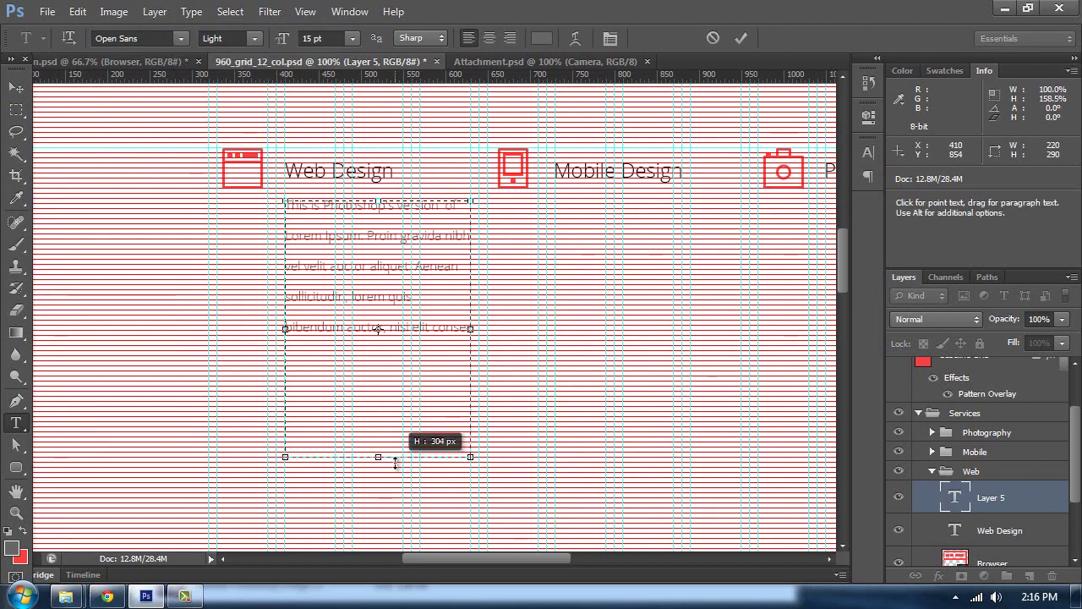
# - Compare the new paragraph with the service descriptions in the finished reference design, and return to the paragraph in 960_grid_12_col.psd
pyautogui.hotkey('ctrl', 'a')
pyautogui.click(147, 67)
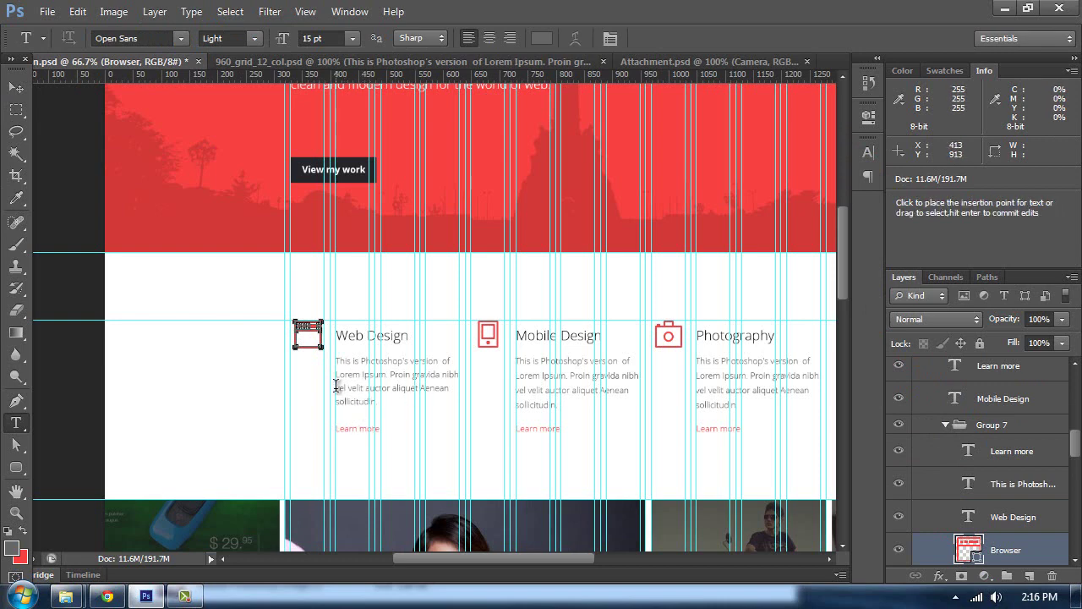
pyautogui.click(302, 59)
pyautogui.scroll(-3, 423, 338)
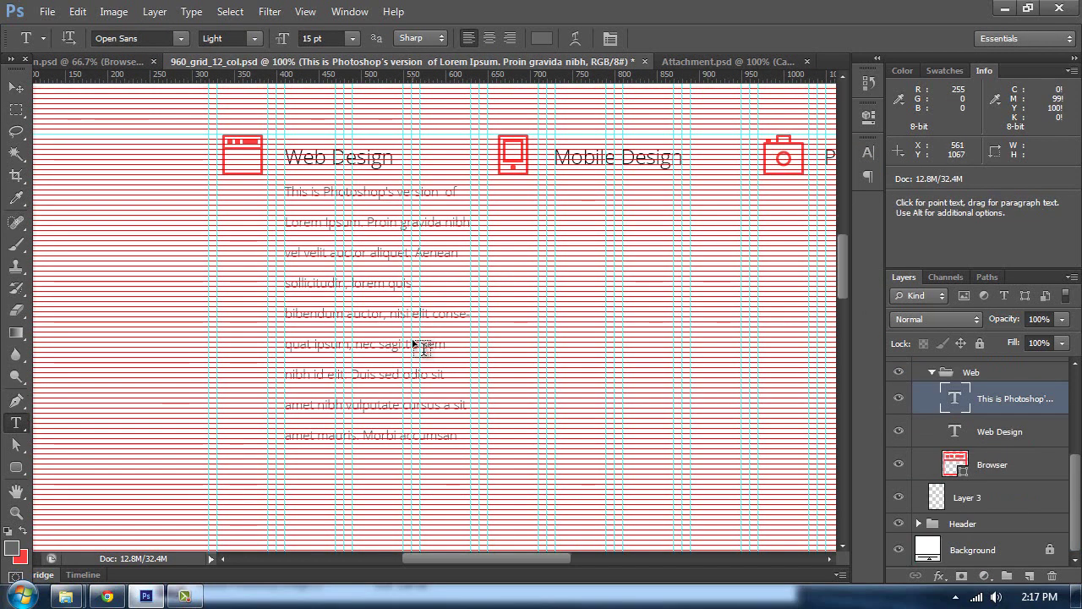
pyautogui.click(340, 208)
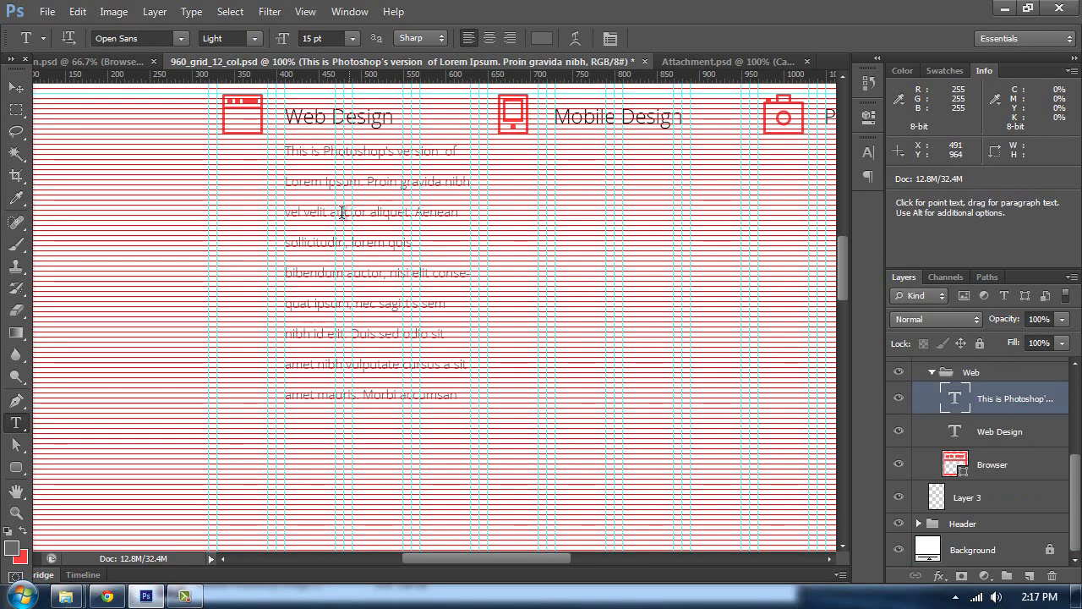
# - Set the leading of the whole paragraph under the Web Design heading to 27 pt
pyautogui.click(406, 192)
pyautogui.hotkey('ctrl', '+')
pyautogui.scroll(5, 487, 172)
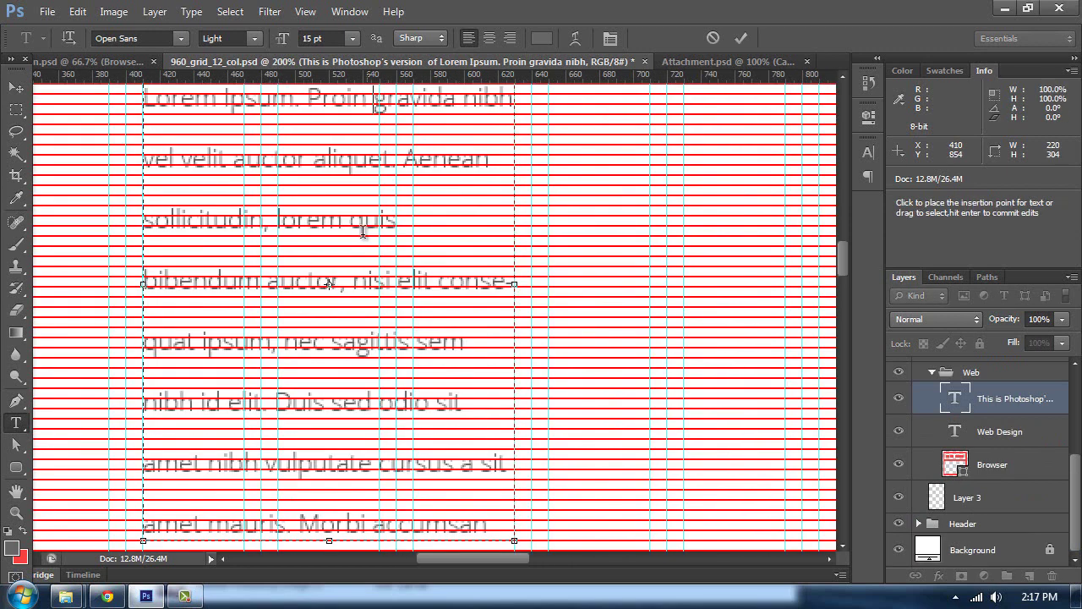
pyautogui.hotkey('ctrl', 'a')
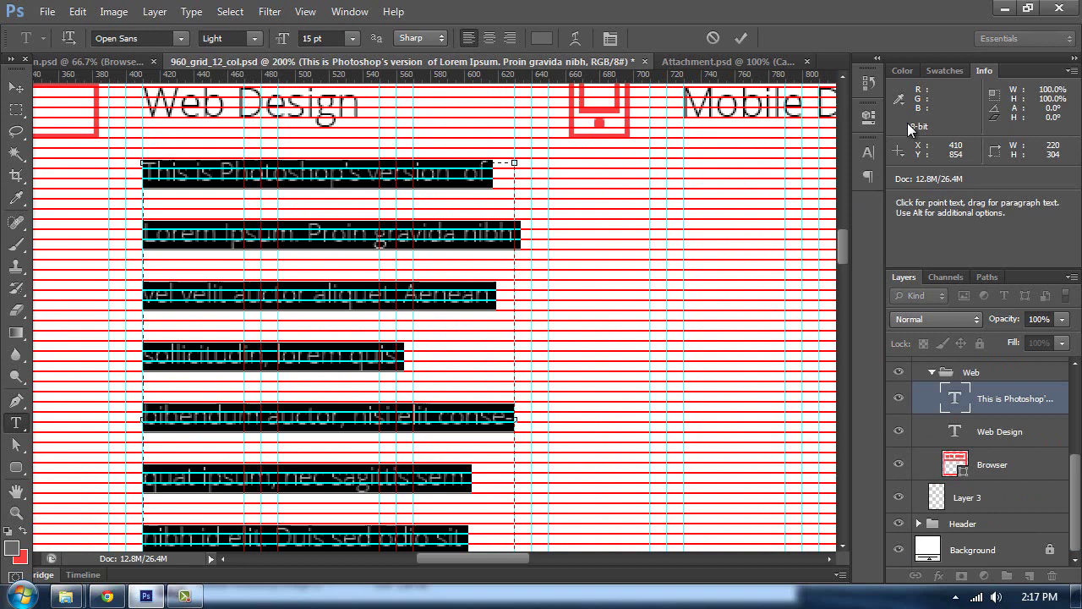
pyautogui.click(870, 152)
pyautogui.moveTo(776, 186); pyautogui.dragTo(767, 186)
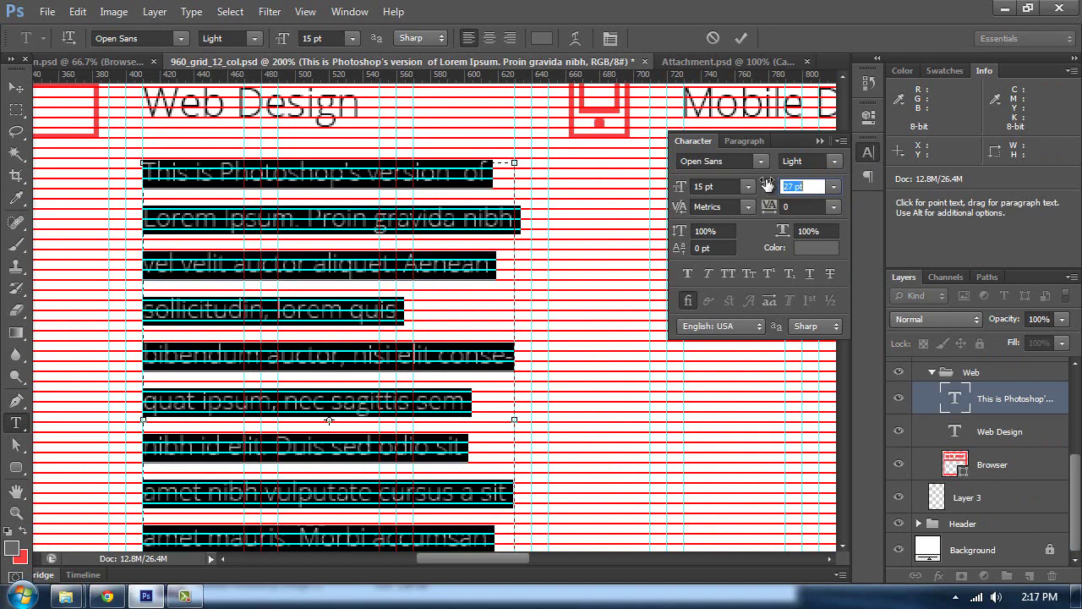
pyautogui.click(9, 91)
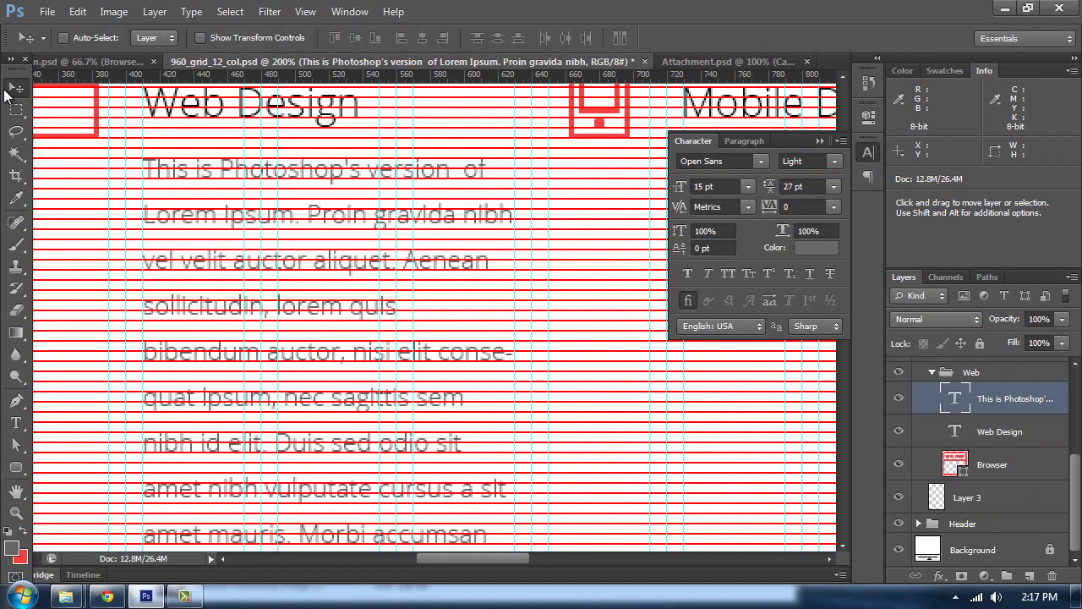
# - Set the leading of all the text in the Web Design paragraph to 24 pt to follow the baseline grid
pyautogui.hotkey('ctrl', '+')
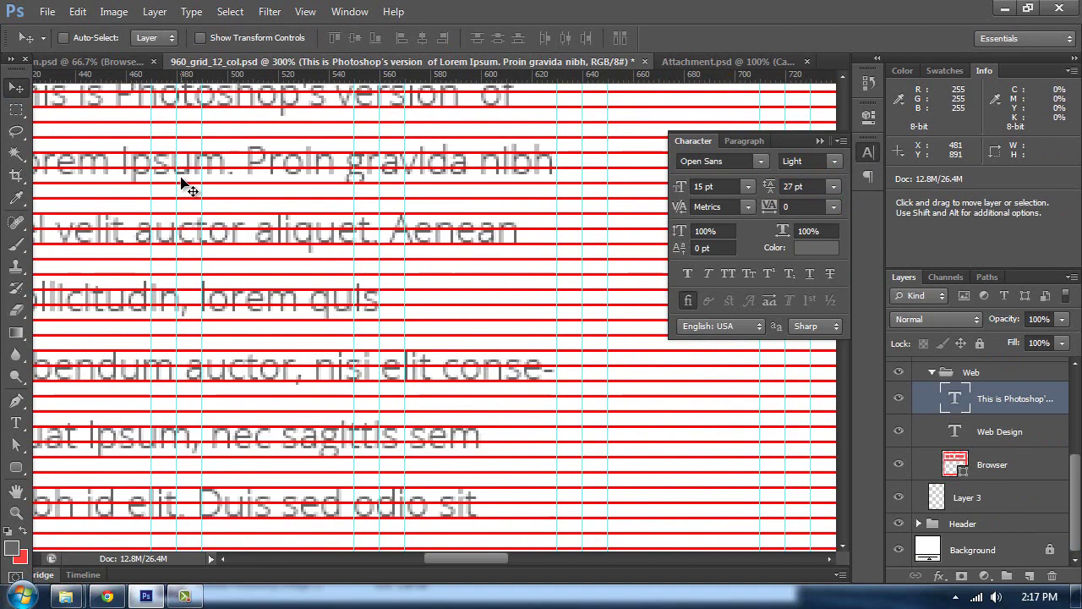
pyautogui.moveTo(325, 423); pyautogui.dragTo(484, 488)
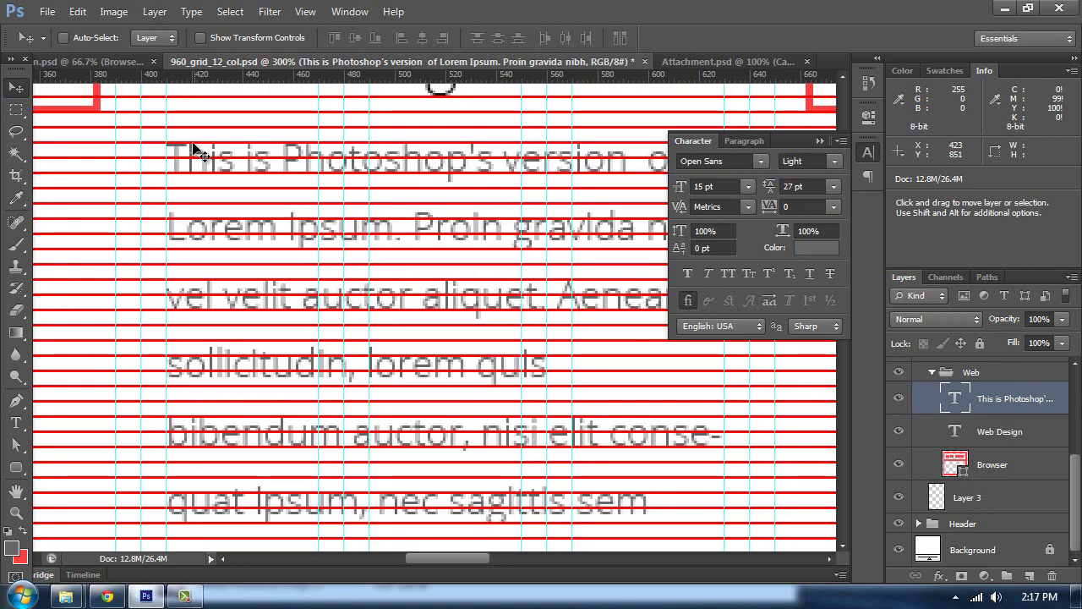
pyautogui.press('t')
pyautogui.click(230, 169)
pyautogui.click(234, 162)
pyautogui.hotkey('ctrl', 'a')
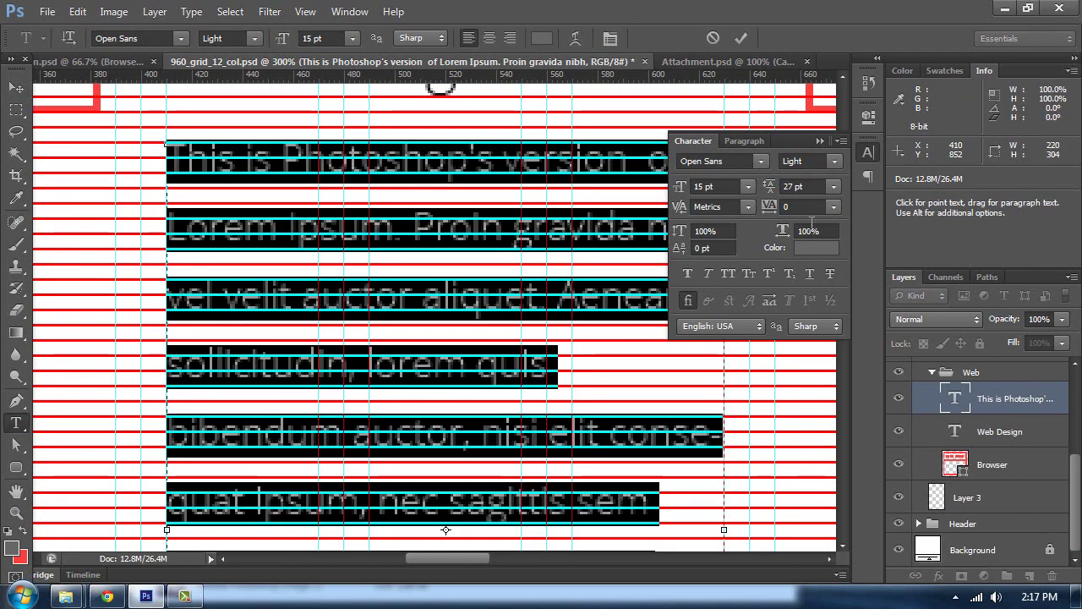
pyautogui.moveTo(770, 187); pyautogui.dragTo(767, 189)
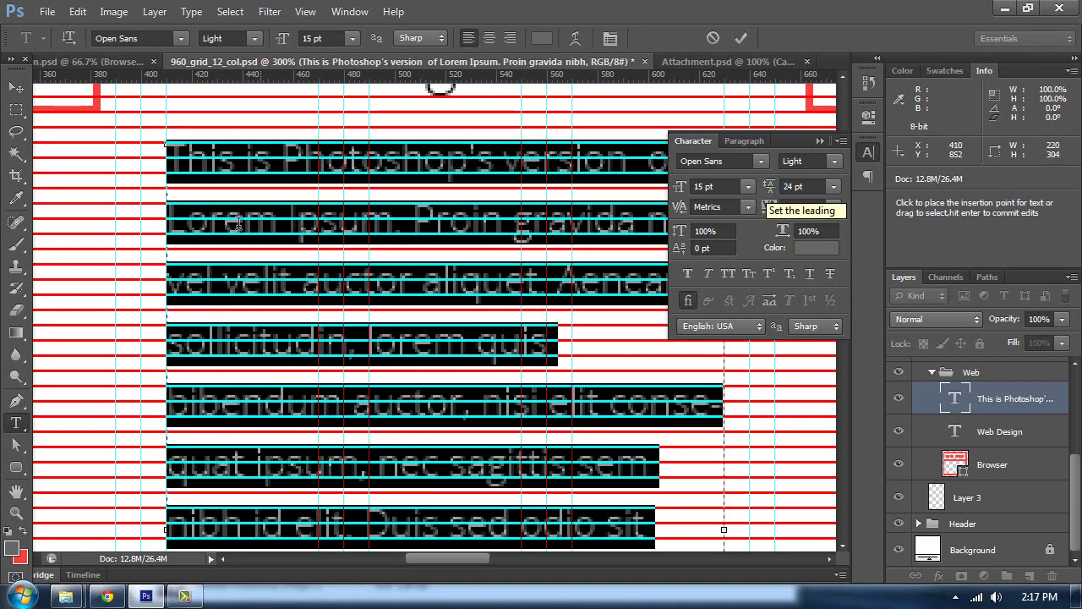
pyautogui.click(243, 221)
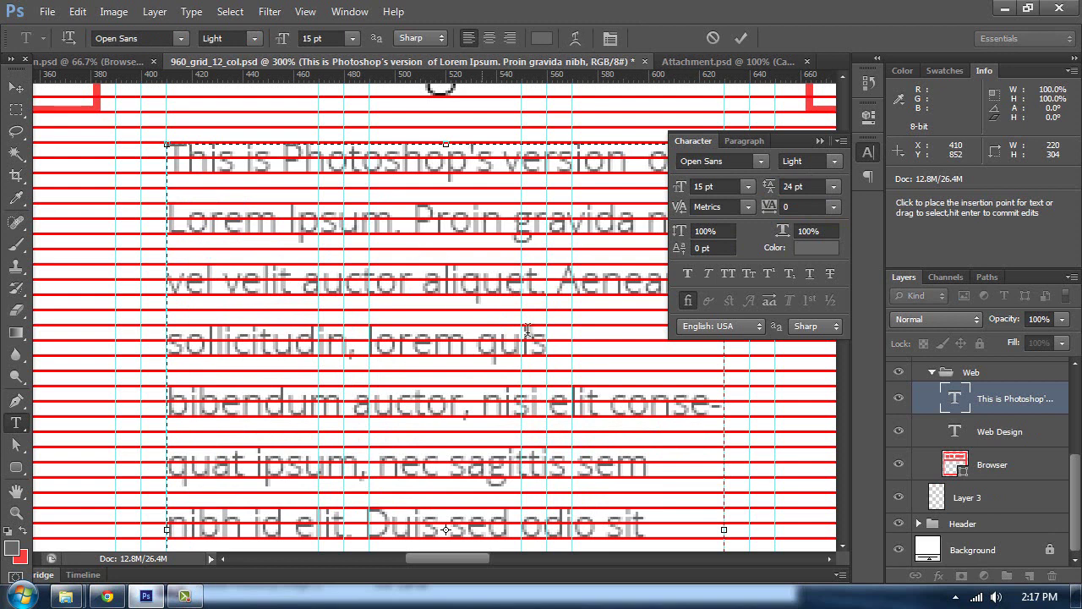
pyautogui.click(825, 139)
# - Delete the period after "aliquet" in the third line of the paragraph
pyautogui.scroll(-2, 391, 309)
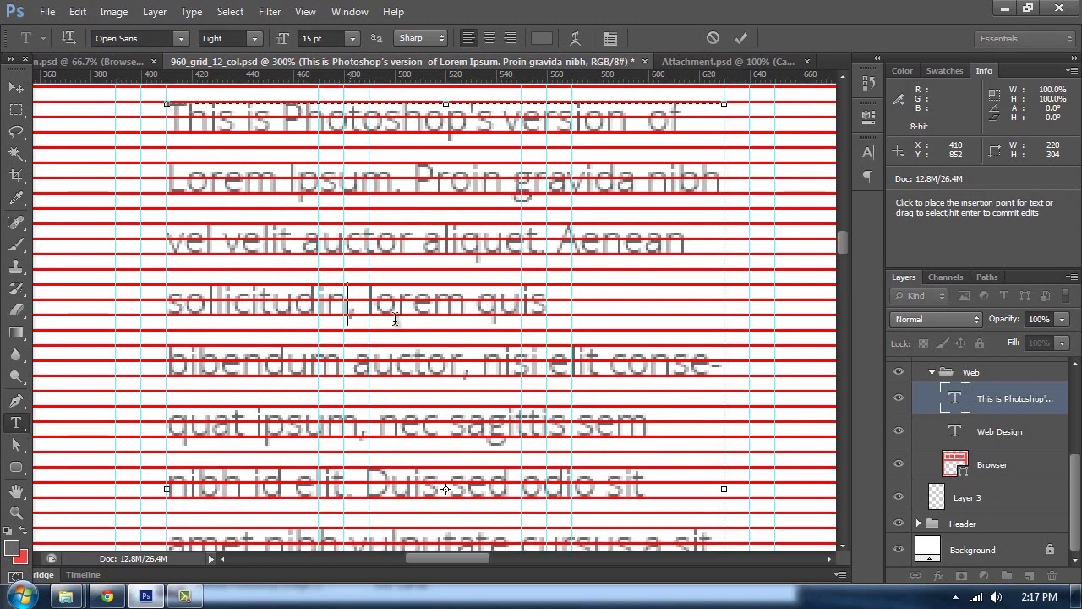
pyautogui.keyDown('shift'); pyautogui.click(415, 325); pyautogui.keyUp('shift')
pyautogui.click(557, 243)
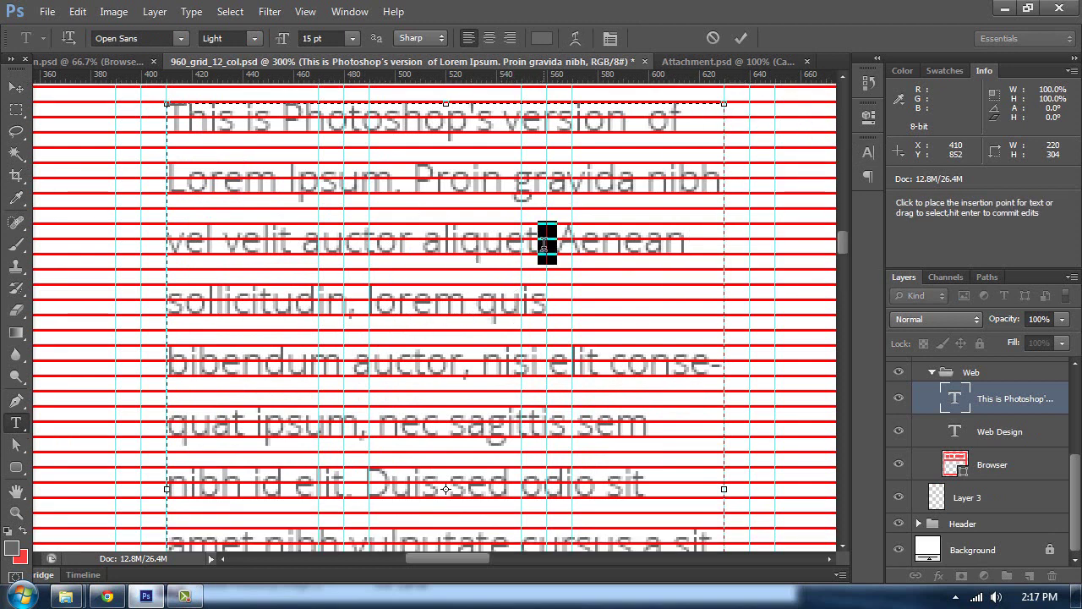
pyautogui.press('BackSpace')
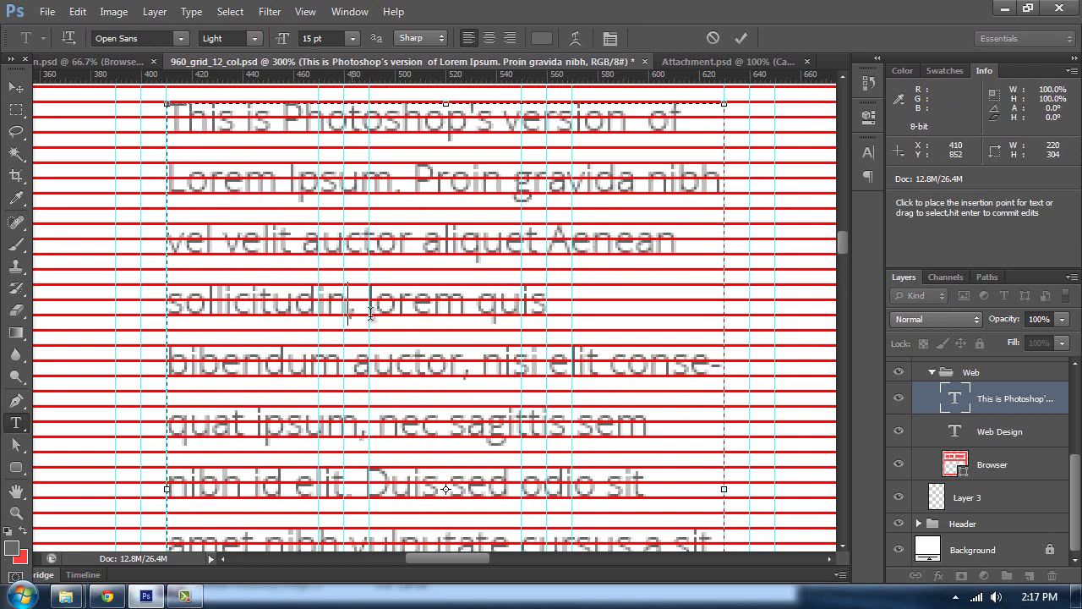
# - Shorten the paragraph to four lines by deleting everything after "sollicitudin", ending it with a period, and commit the text
pyautogui.keyDown('shift'); pyautogui.click(380, 317); pyautogui.keyUp('shift')
pyautogui.click(331, 315)
pyautogui.write(',')
pyautogui.moveTo(360, 310); pyautogui.dragTo(600, 561)
pyautogui.press('BackSpace')
pyautogui.scroll(2, 561, 276)
pyautogui.moveTo(363, 182); pyautogui.dragTo(695, 558)
pyautogui.press('BackSpace')
pyautogui.moveTo(358, 169); pyautogui.dragTo(618, 529)
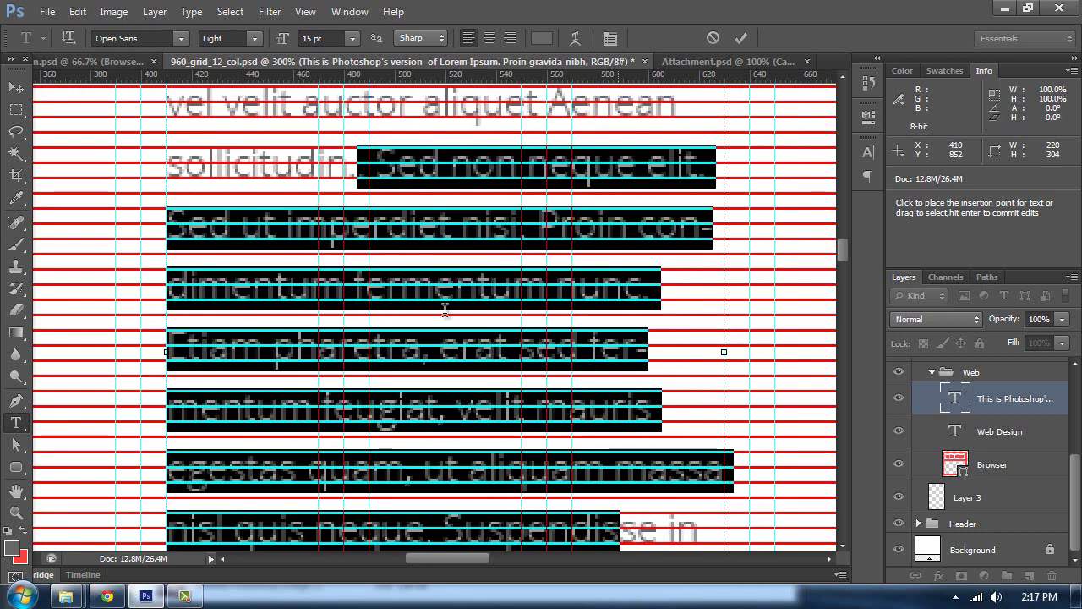
pyautogui.press('BackSpace')
pyautogui.moveTo(359, 172); pyautogui.dragTo(638, 173)
pyautogui.press('BackSpace')
pyautogui.scroll(4, 541, 253)
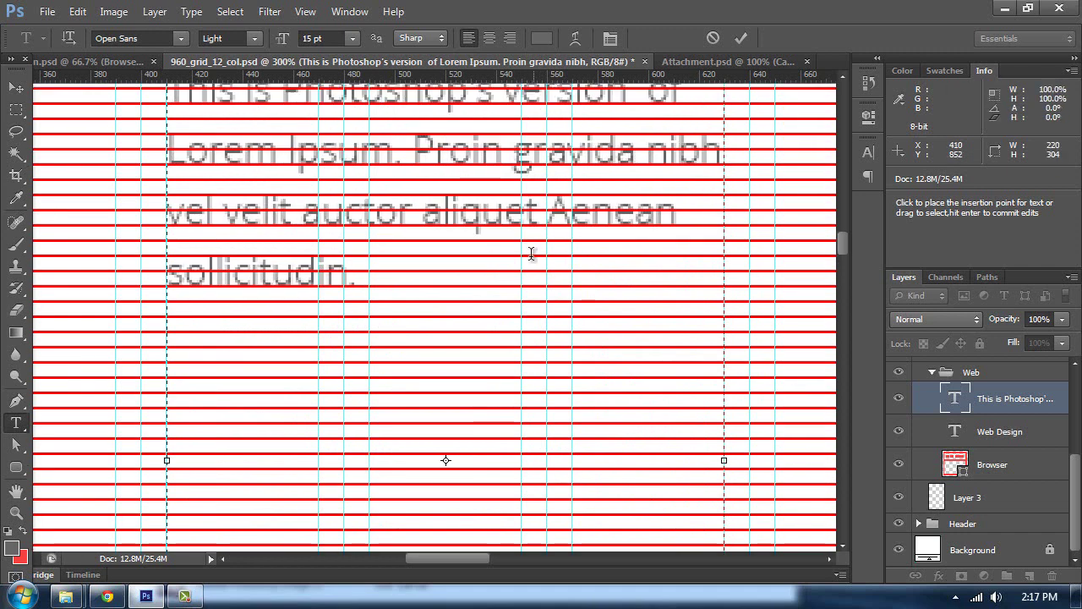
pyautogui.click(19, 89)
pyautogui.click(19, 90)
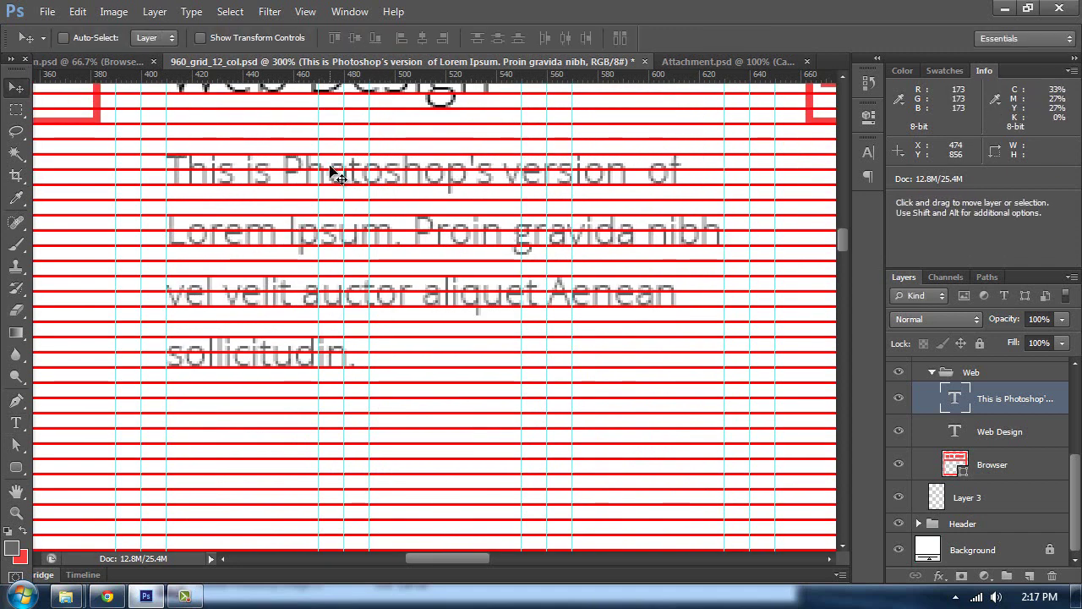
# - Move the shortened paragraph slightly further down from the Web Design heading
pyautogui.scroll(2, 248, 237)
pyautogui.hscroll(-3, 302, 211)
pyautogui.moveTo(329, 229); pyautogui.dragTo(324, 198)
pyautogui.hotkey('shift', 'Down')
pyautogui.hotkey('shift', 'Down')
pyautogui.hotkey('shift', 'Down')
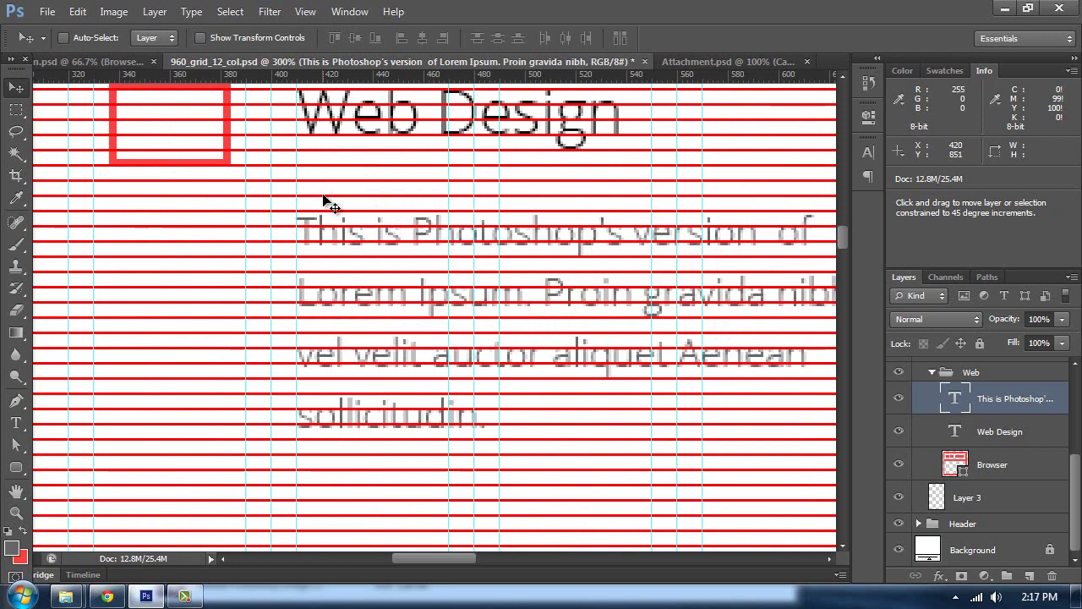
pyautogui.press('space')
pyautogui.moveTo(433, 341); pyautogui.dragTo(403, 289)
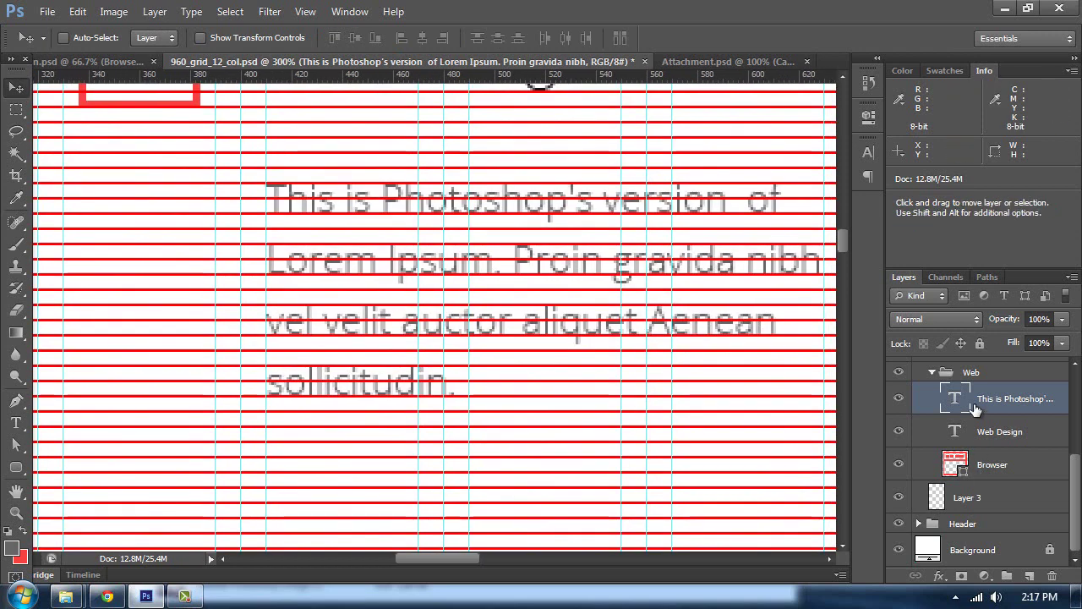
# - Duplicate the paragraph layer, place the copy directly below the original, and replace its text with "Read More"
pyautogui.hotkey('ctrl', 'j')
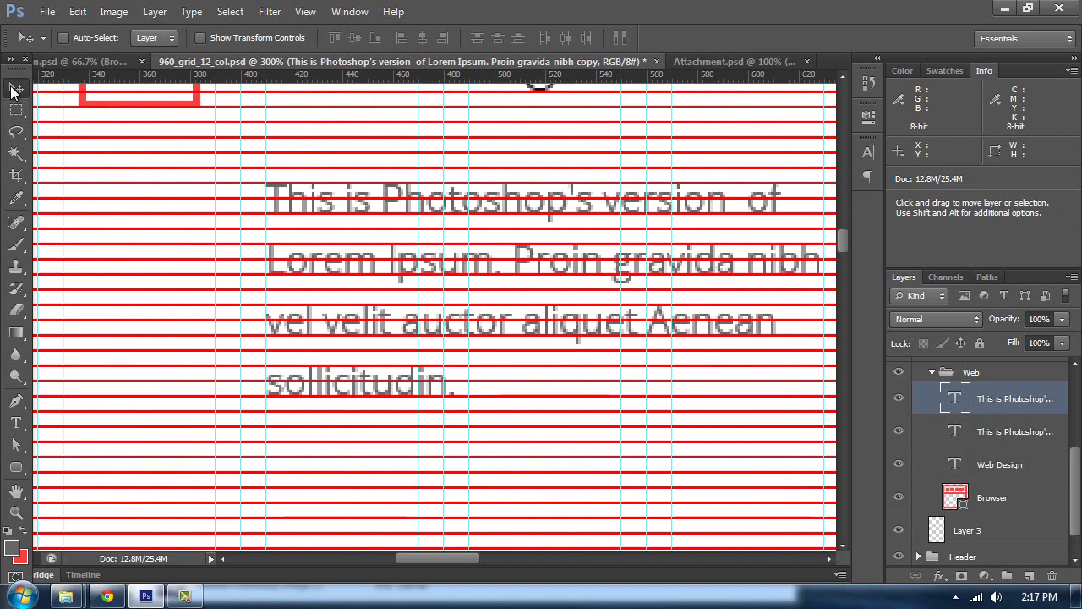
pyautogui.press('space')
pyautogui.moveTo(321, 238); pyautogui.dragTo(306, 429)
pyautogui.press('t')
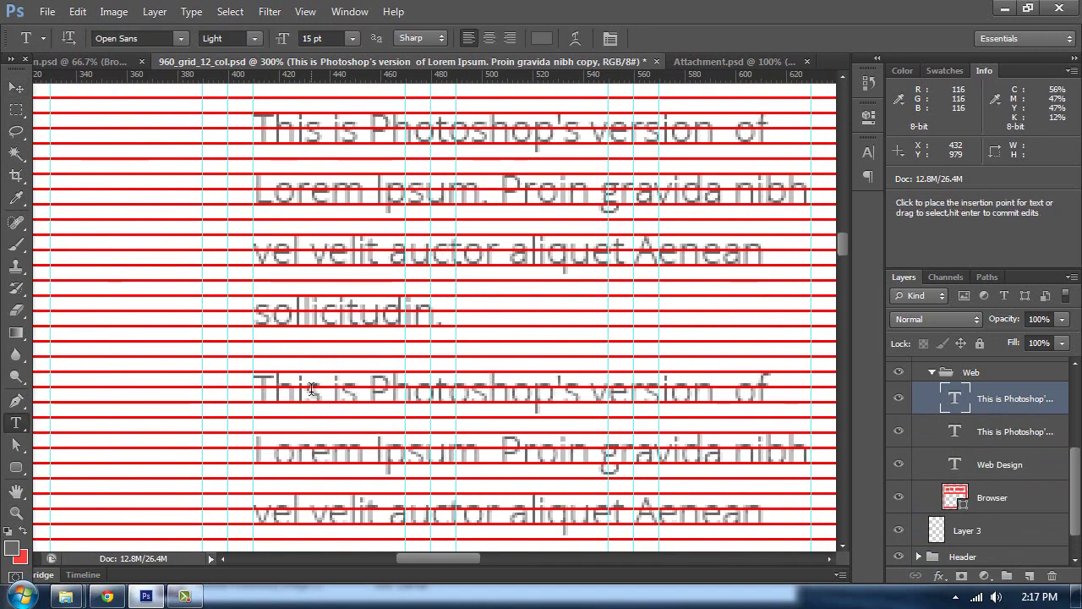
pyautogui.click(413, 390)
pyautogui.hotkey('ctrl', 'a')
pyautogui.write('Read More')
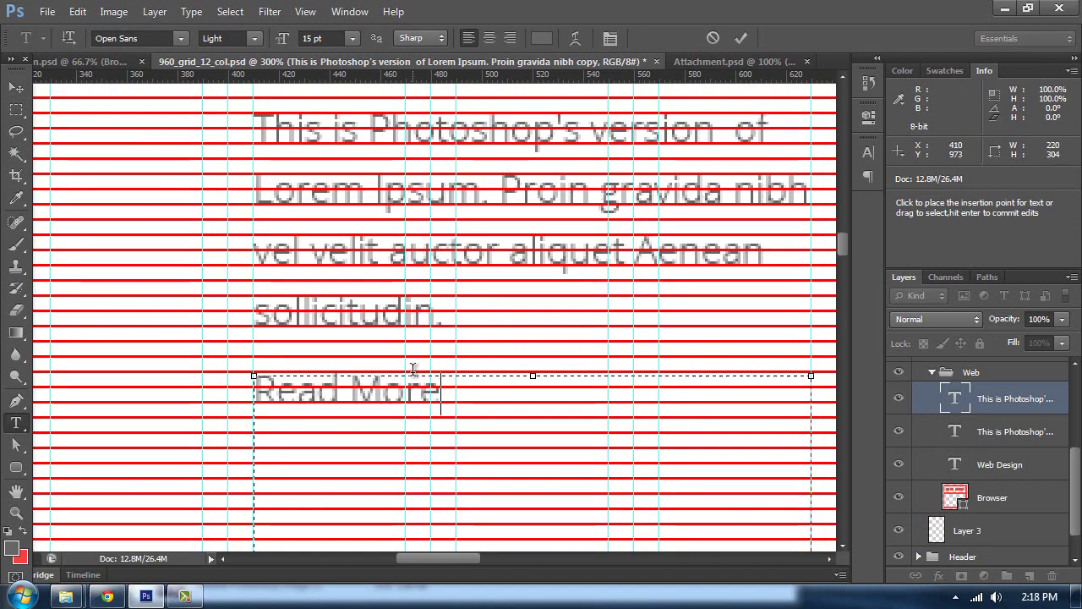
# - Color the Read More text with the red #f84242 used for the service icons
pyautogui.hotkey('ctrl', 'a')
pyautogui.click(542, 38)
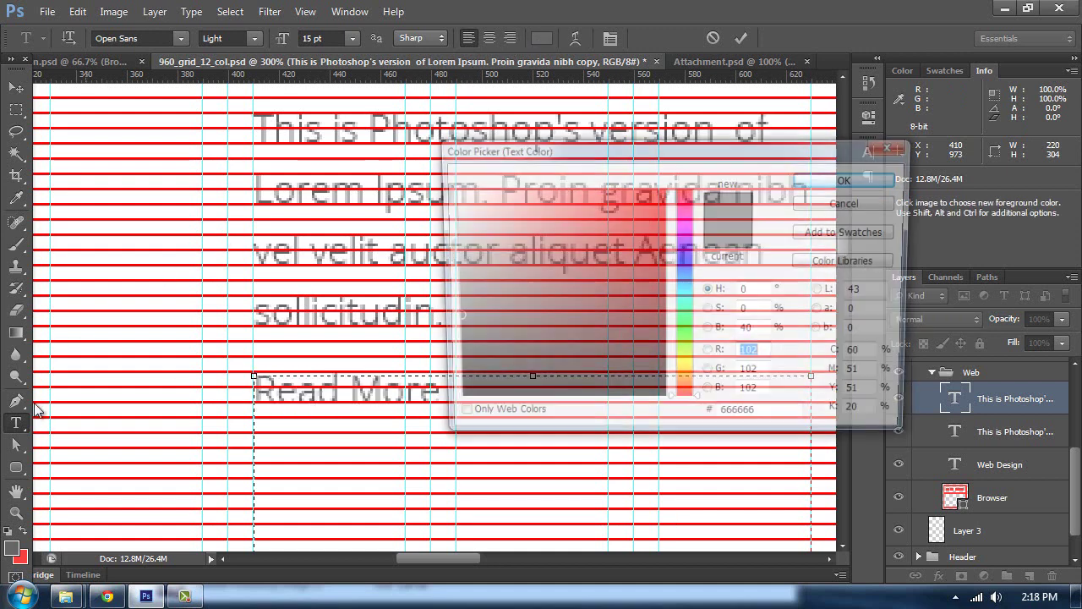
pyautogui.click(33, 555)
pyautogui.click(850, 179)
pyautogui.scroll(3, 592, 309)
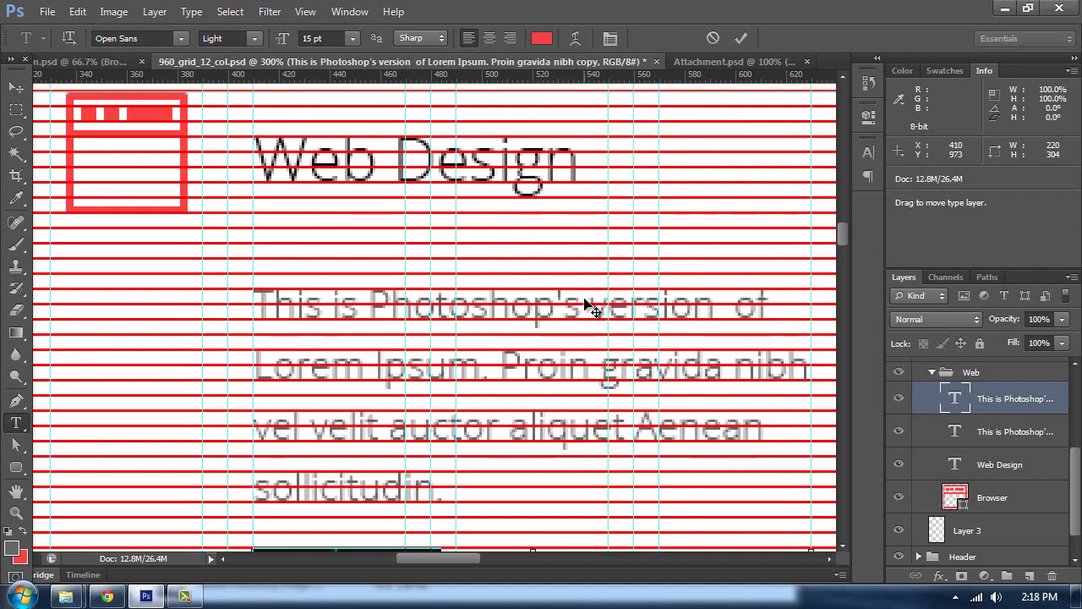
pyautogui.scroll(3, 592, 309)
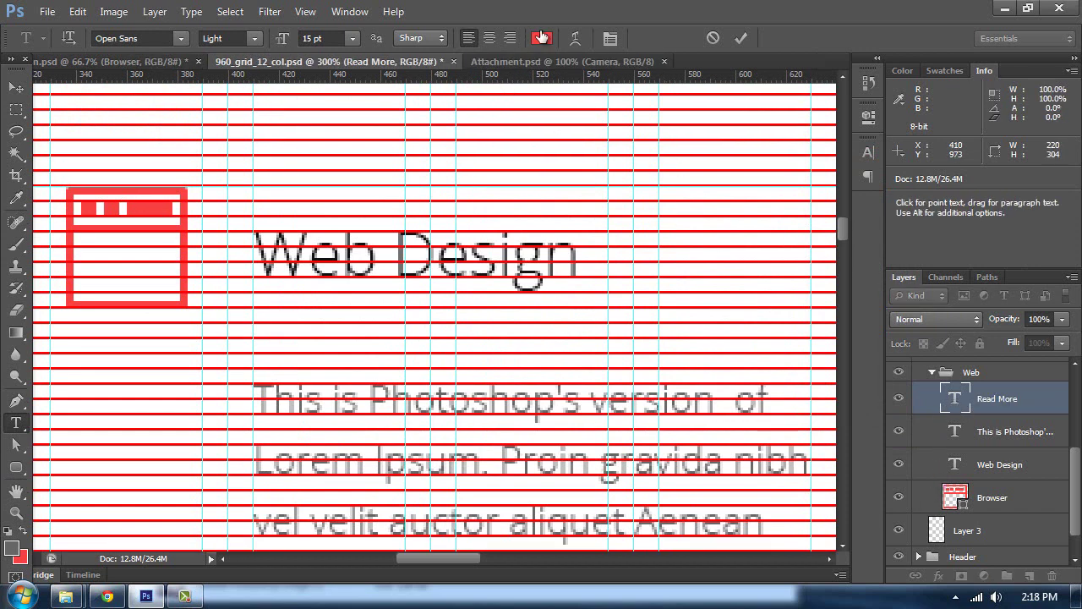
pyautogui.click(541, 38)
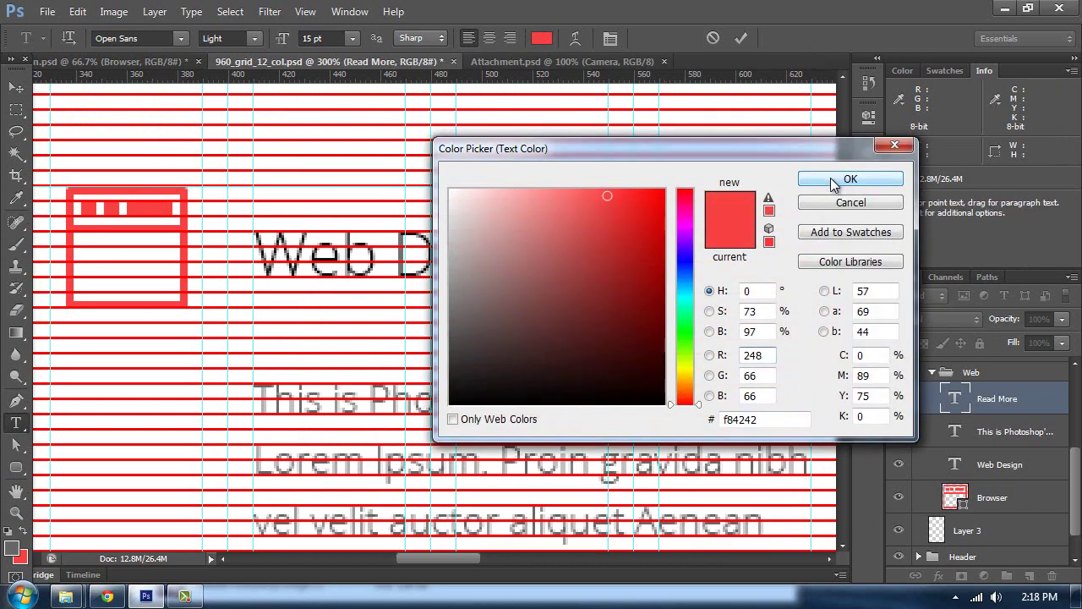
pyautogui.click(899, 181)
pyautogui.click(15, 88)
pyautogui.moveTo(446, 121); pyautogui.dragTo(440, 119)
# - Shrink the height of the Read More text box to about 16 px so it encloses only its single line
pyautogui.moveTo(402, 533); pyautogui.dragTo(443, 208)
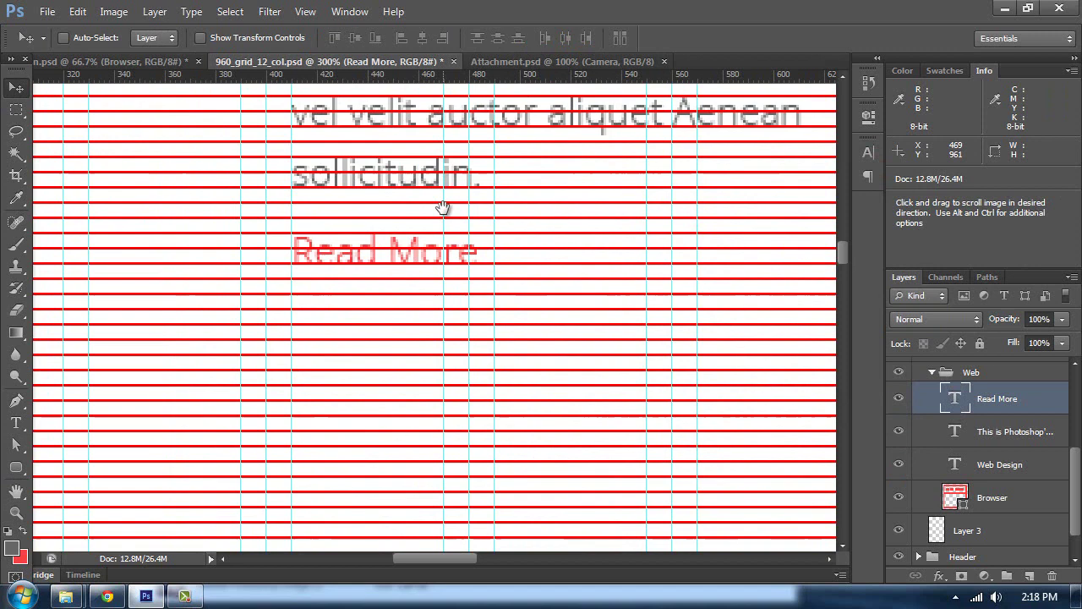
pyautogui.press('t')
pyautogui.click(448, 257)
pyautogui.hotkey('ctrl', '-')
pyautogui.hotkey('ctrl', '-')
pyautogui.hotkey('ctrl', '-')
pyautogui.hotkey('ctrl', '-')
pyautogui.hotkey('ctrl', '-')
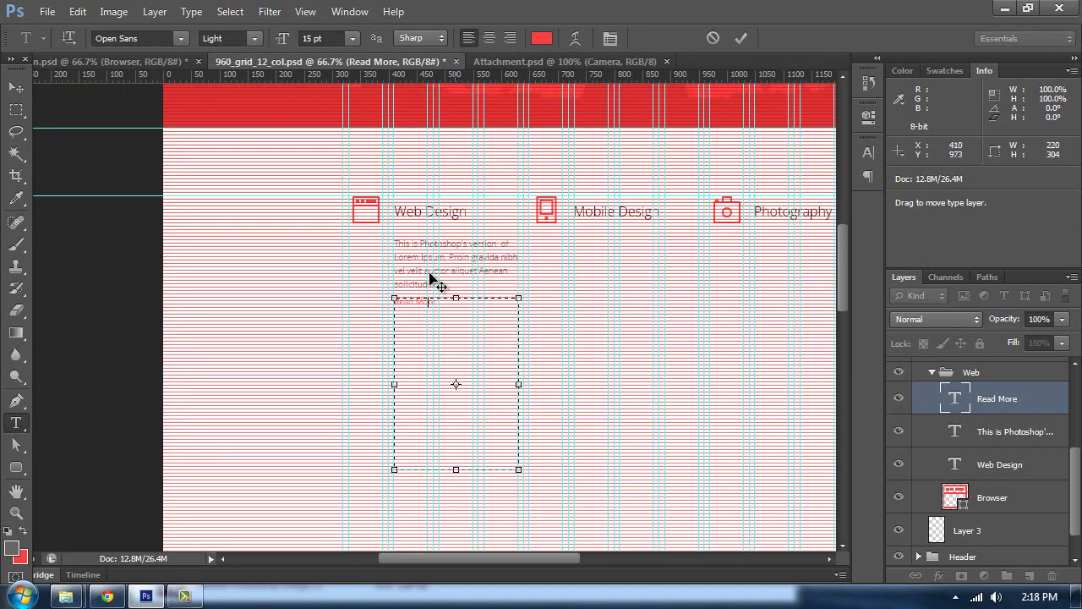
pyautogui.moveTo(461, 471); pyautogui.dragTo(475, 311)
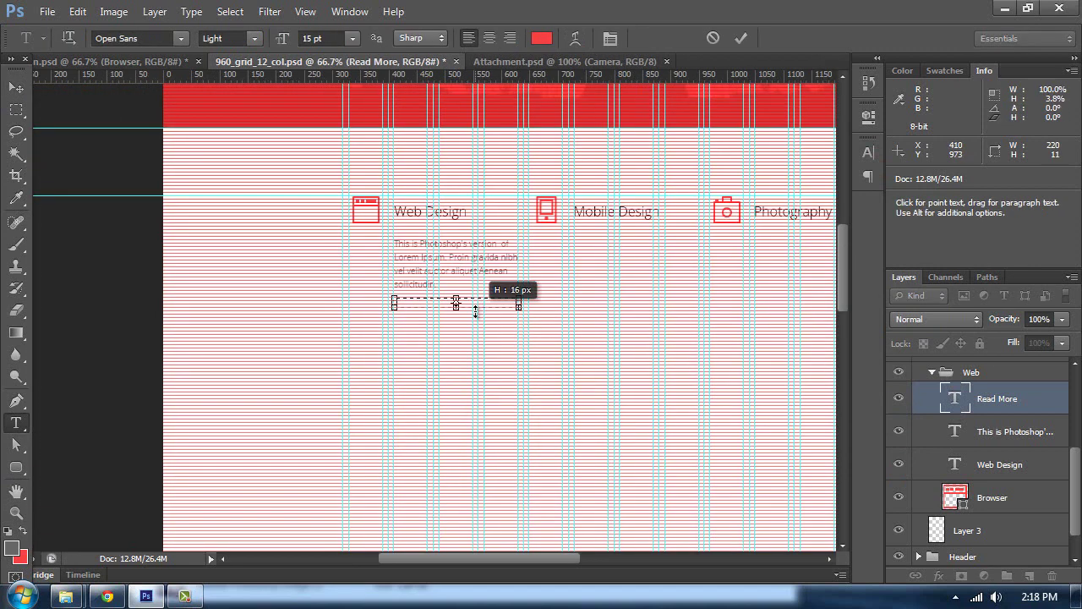
pyautogui.click(15, 89)
# - Nudge the Read More line down in large increments to leave a wide gap beneath the paragraph's last line
pyautogui.hotkey('ctrl', '+')
pyautogui.hotkey('ctrl', '+')
pyautogui.hotkey('ctrl', '+')
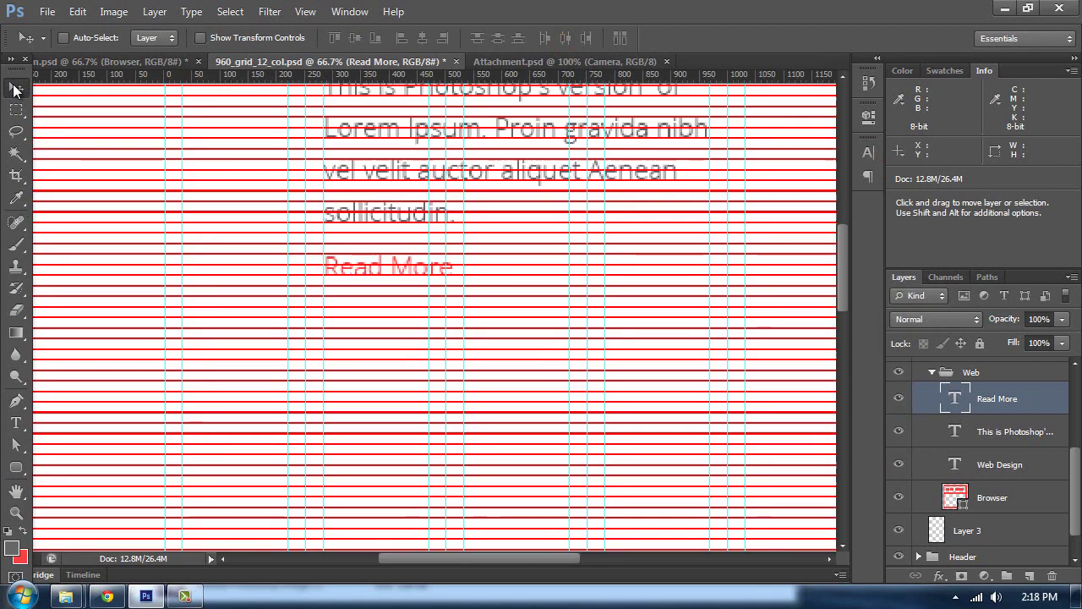
pyautogui.hotkey('shift', 'Up')
pyautogui.hotkey('shift', 'Up')
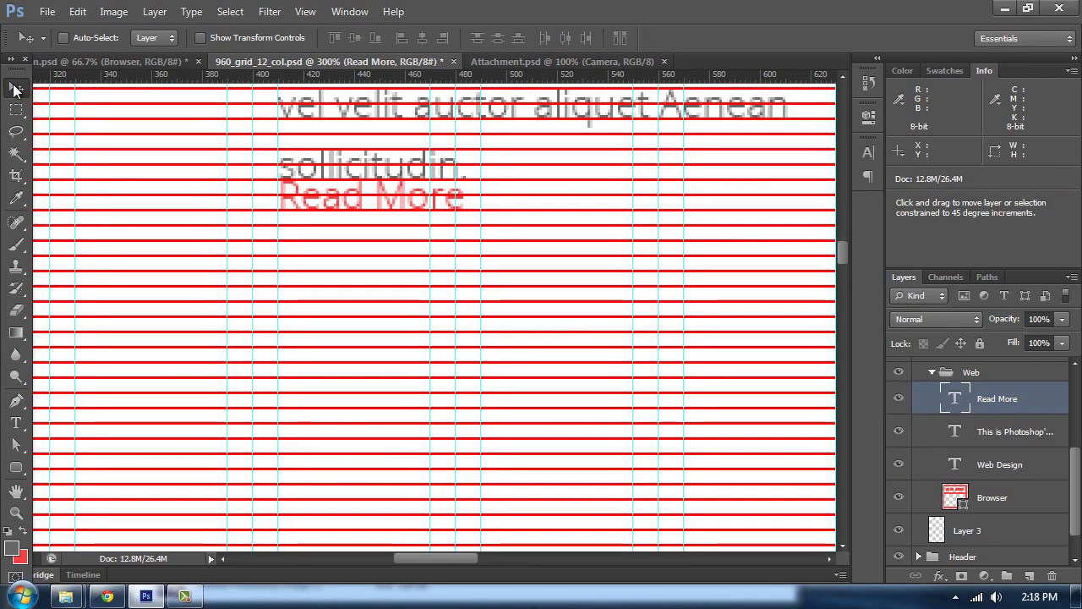
pyautogui.hotkey('shift', 'Down')
pyautogui.hotkey('shift', 'Down')
pyautogui.hotkey('shift', 'Down')
pyautogui.hotkey('shift', 'Down')
pyautogui.hotkey('shift', 'Down')
pyautogui.hotkey('shift', 'Down')
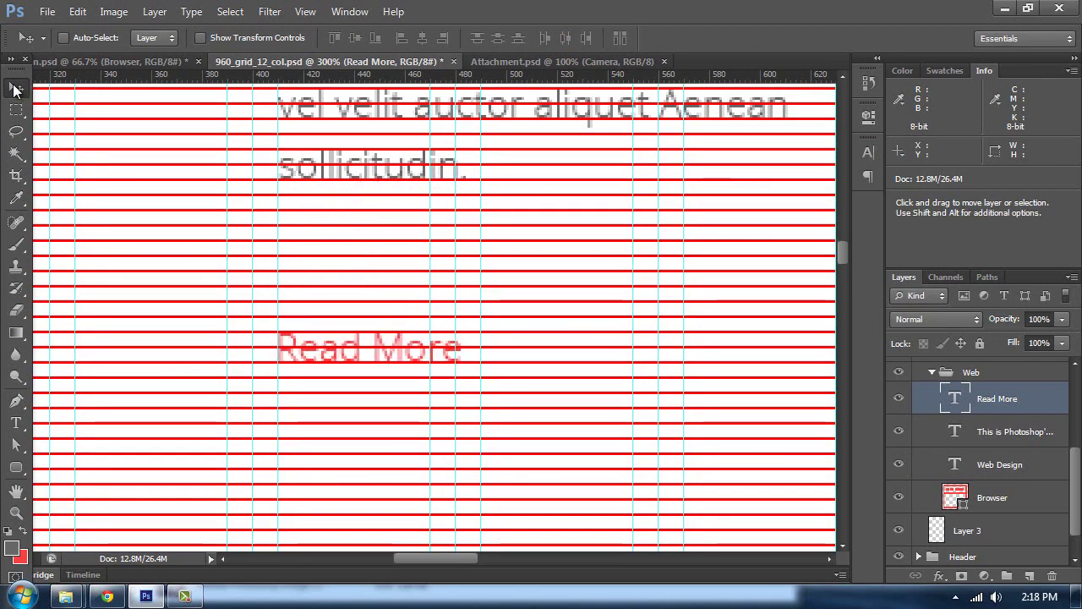
pyautogui.hotkey('ctrl', '-')
pyautogui.hotkey('ctrl', '-')
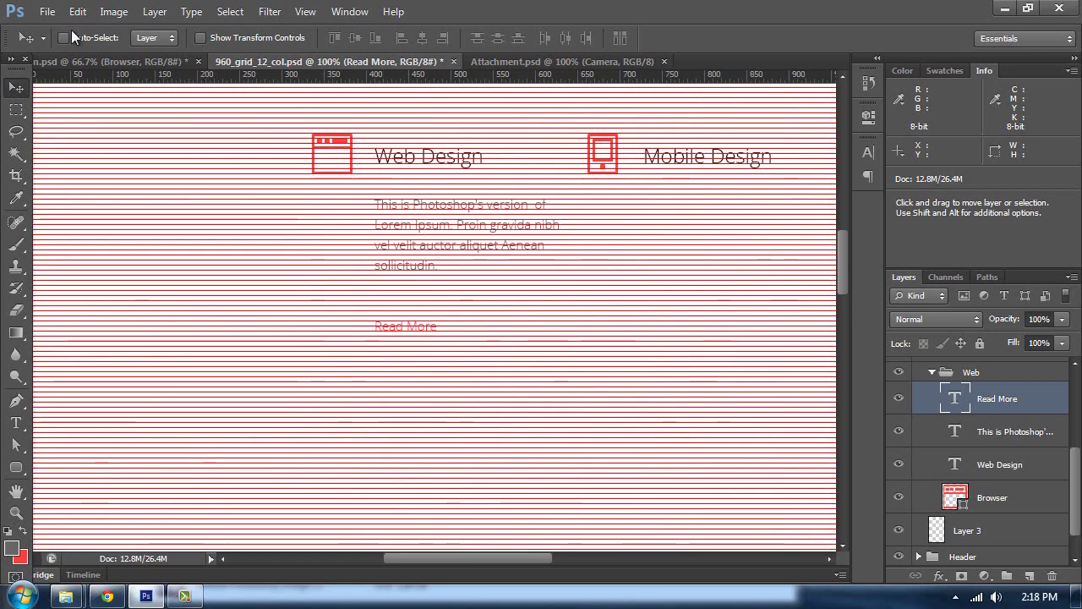
# - Check the Learn more link spacing in the reference design, and nudge Read More up closer to the paragraph in 960_grid_12_col.psd
pyautogui.click(176, 61)
pyautogui.scroll(-2, 261, 229)
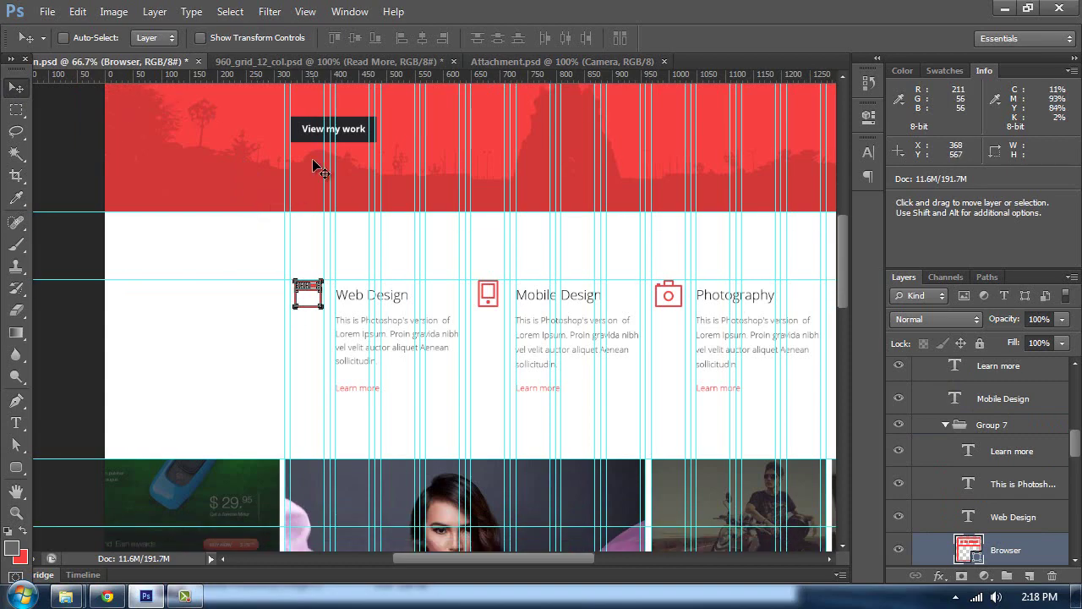
pyautogui.click(332, 61)
pyautogui.hotkey('ctrl', '+')
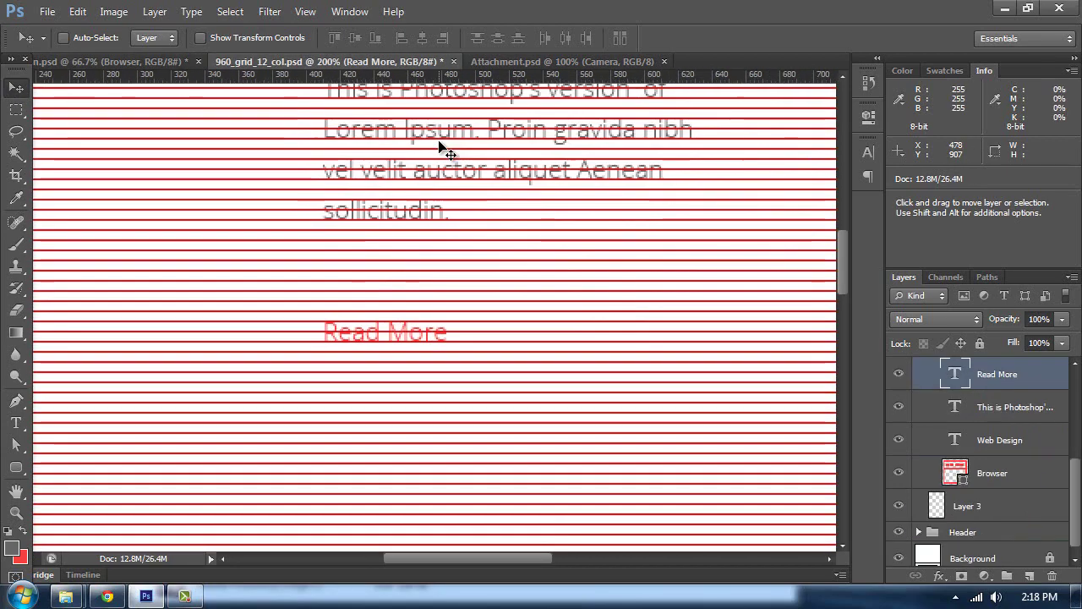
pyautogui.hotkey('shift', 'Up')
pyautogui.hotkey('shift', 'Up')
pyautogui.hotkey('shift', 'Up')
pyautogui.hotkey('ctrl', '-')
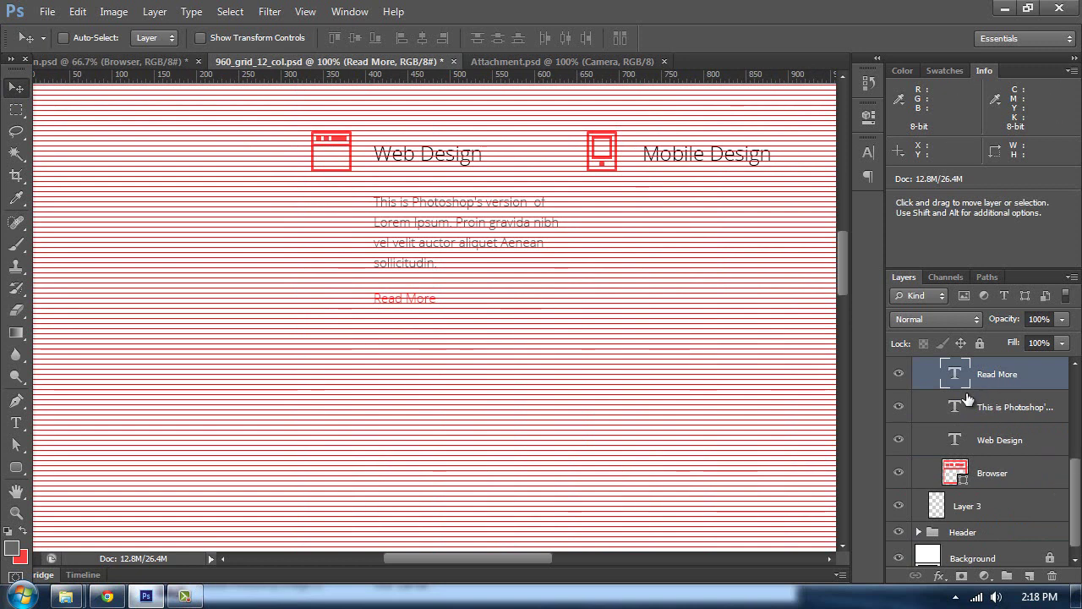
pyautogui.scroll(3, 955, 472)
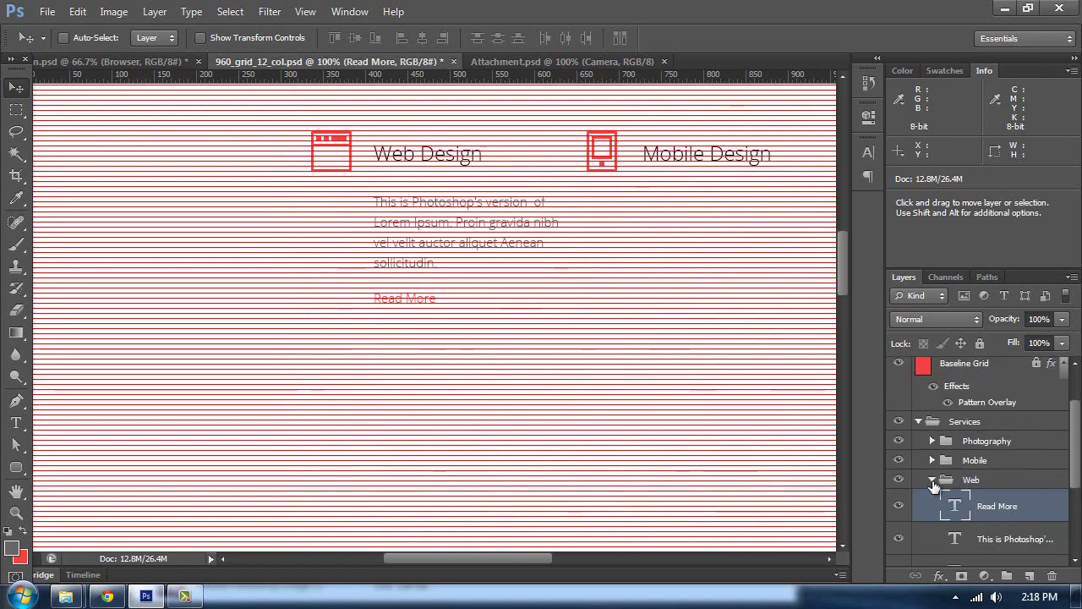
# - Collapse the Web layer group and hide the Baseline Grid layer to check the text without the lines
pyautogui.click(932, 479)
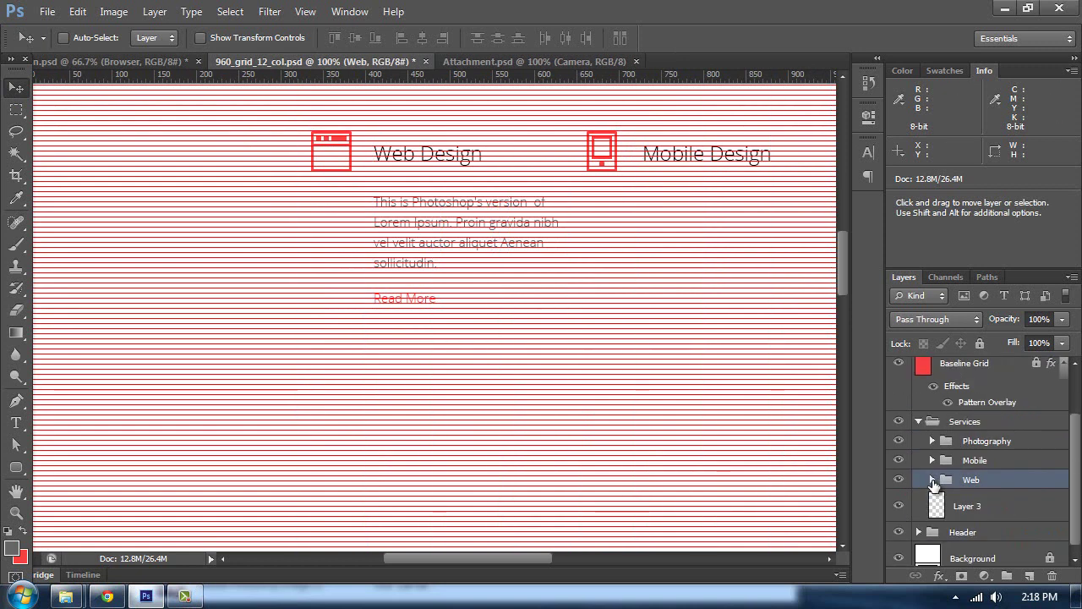
pyautogui.scroll(2, 909, 434)
pyautogui.click(900, 427)
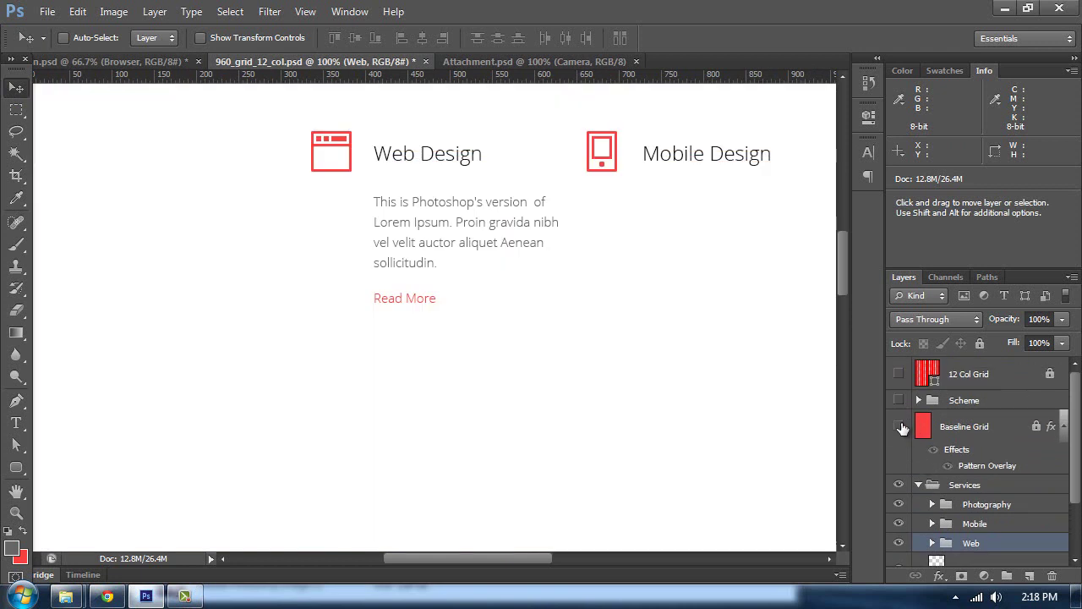
pyautogui.hotkey('ctrl', '-')
pyautogui.hotkey('ctrl', '+')
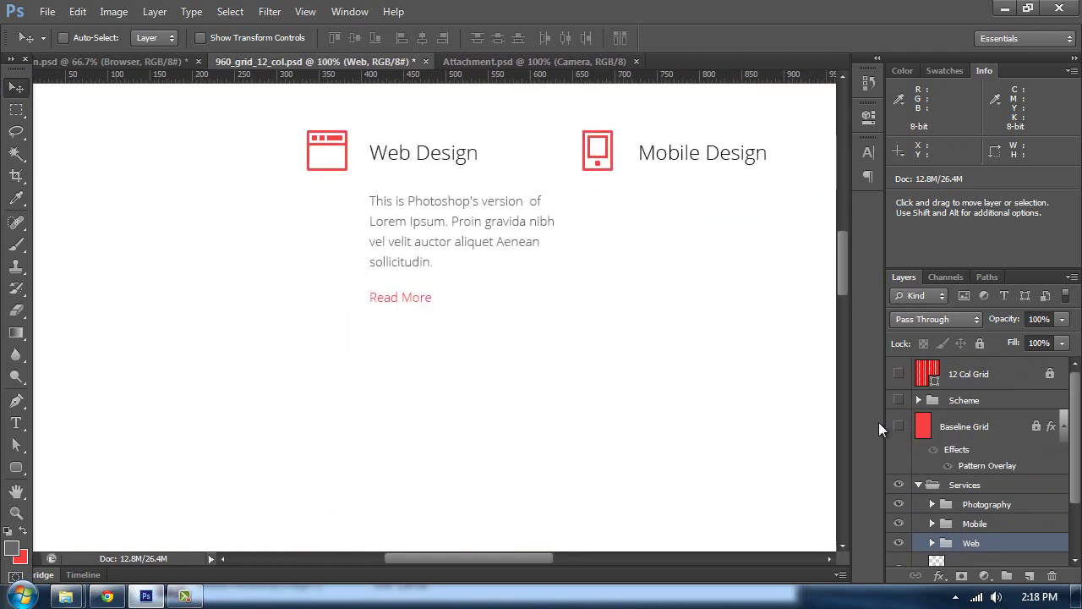
pyautogui.hotkey('ctrl', '-')
pyautogui.hotkey('ctrl', '+')
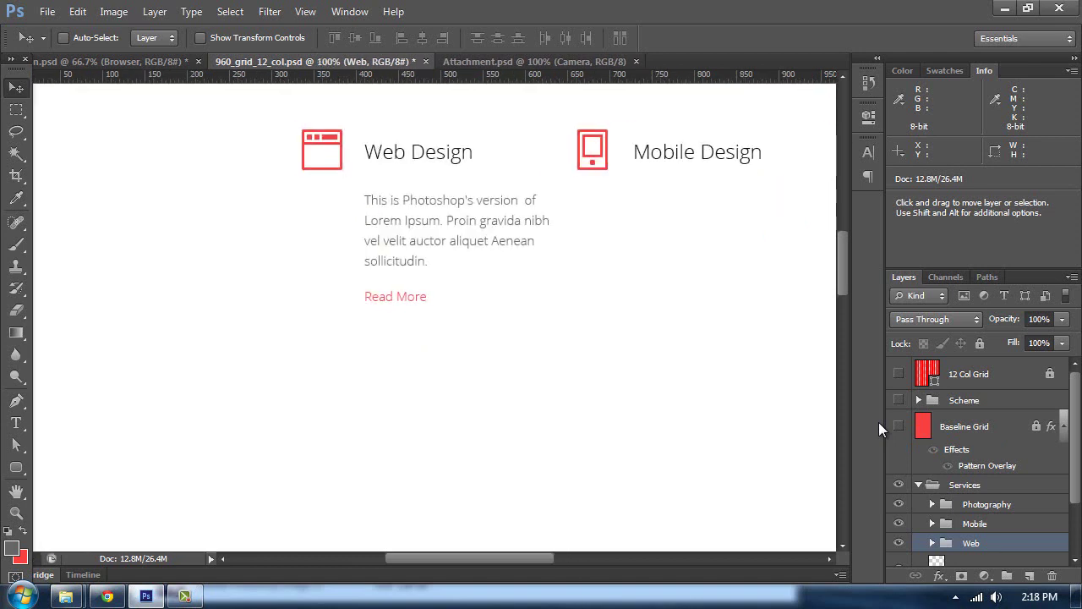
# - Try the Open Sans Regular weight on the whole description paragraph under the Web Design heading
pyautogui.hscroll(2, 483, 293)
pyautogui.press('t')
pyautogui.click(417, 237)
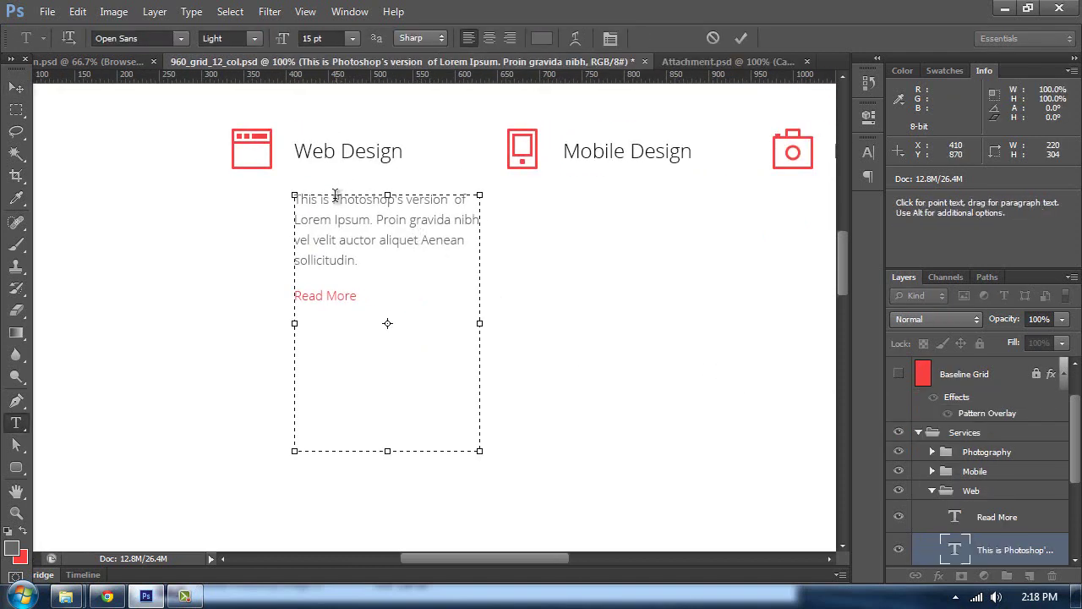
pyautogui.hotkey('ctrl', 'a')
pyautogui.click(256, 38)
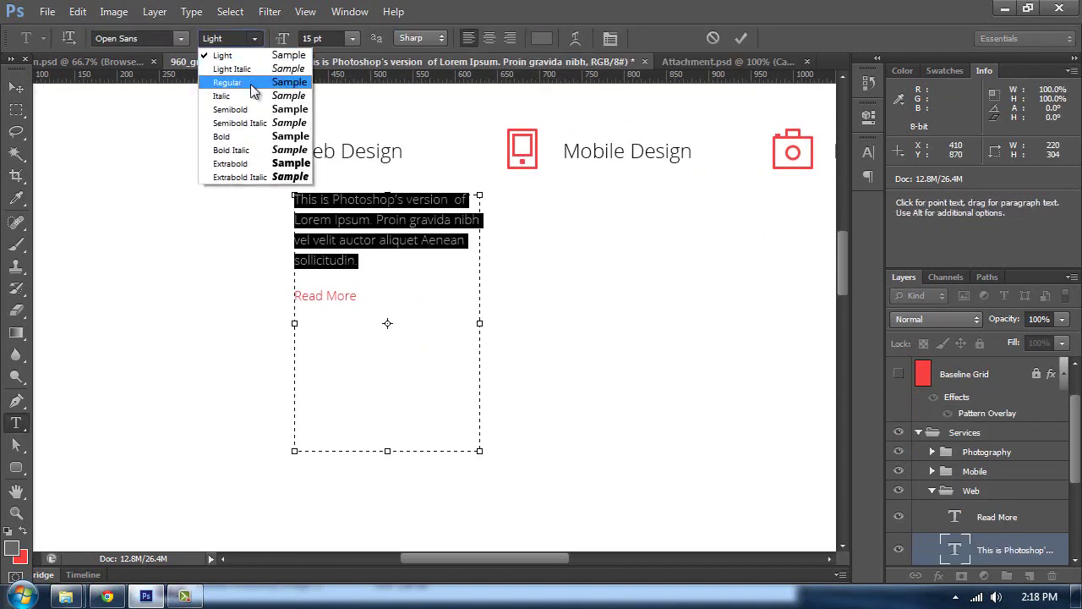
pyautogui.click(250, 86)
pyautogui.hotkey('ctrl', 'Return')
pyautogui.press('v')
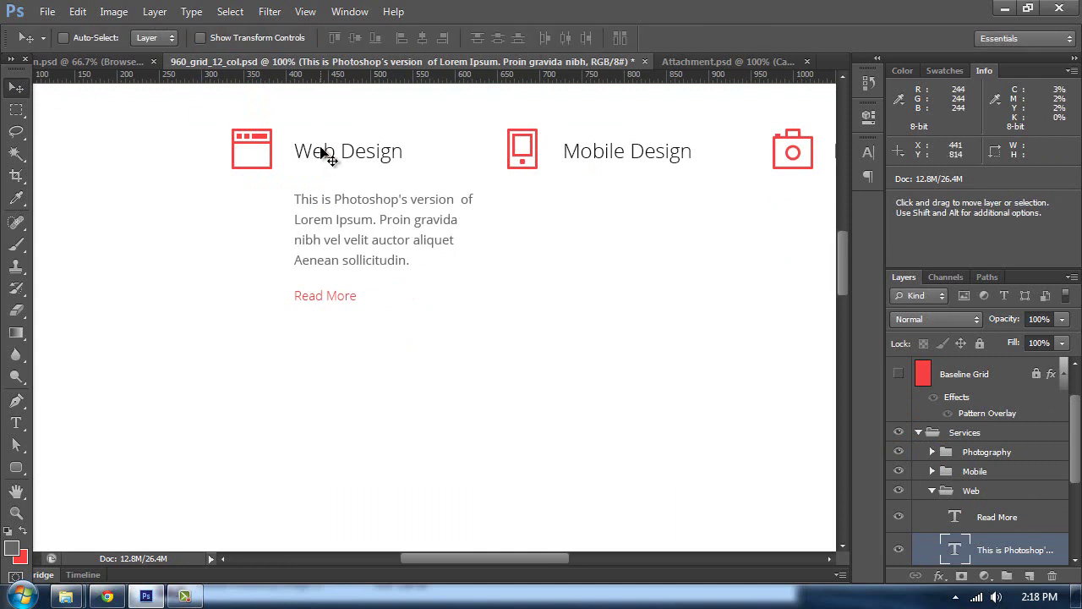
# - Duplicate the Read More and description paragraph layers of the Web group together
pyautogui.scroll(-2, 990, 511)
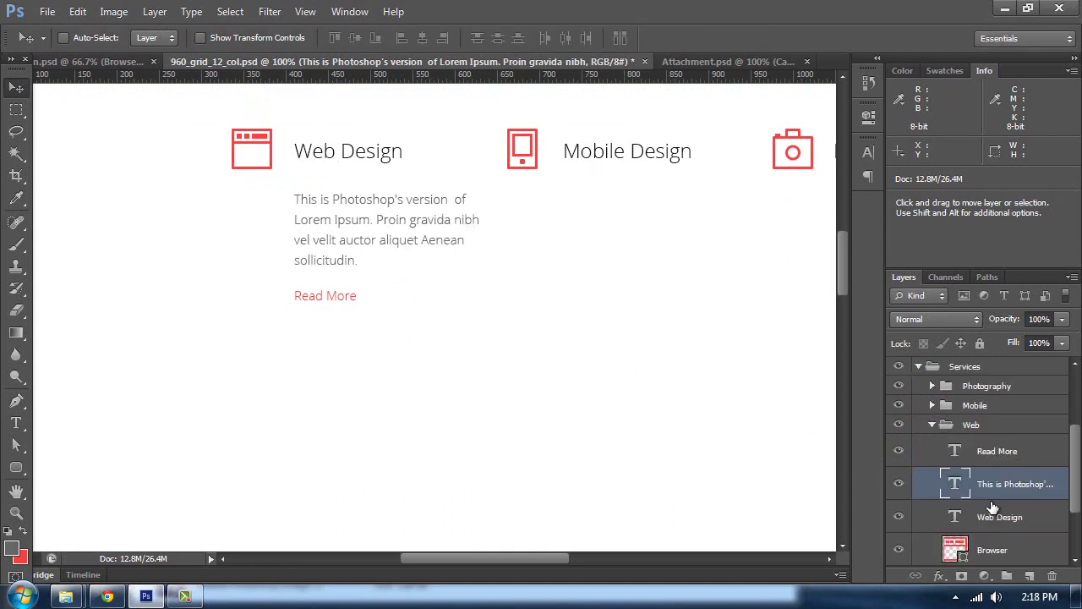
pyautogui.click(996, 461)
pyautogui.keyDown('shift'); pyautogui.click(1004, 488); pyautogui.keyUp('shift')
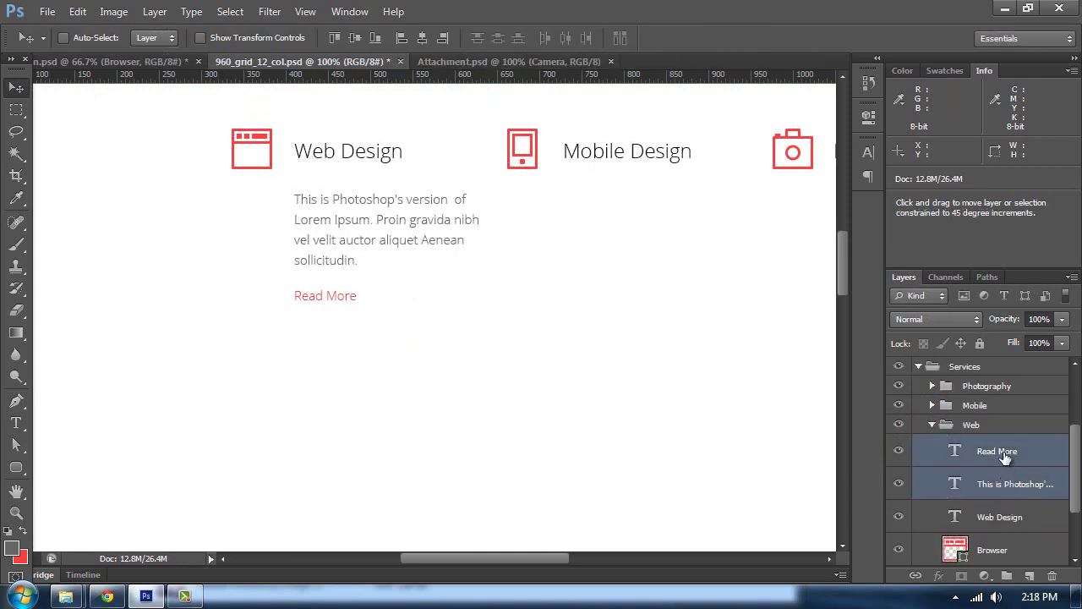
pyautogui.hotkey('ctrl', 'j')
# - Expand the Mobile group and move the duplicated Read More and paragraph layers into it
pyautogui.click(929, 406)
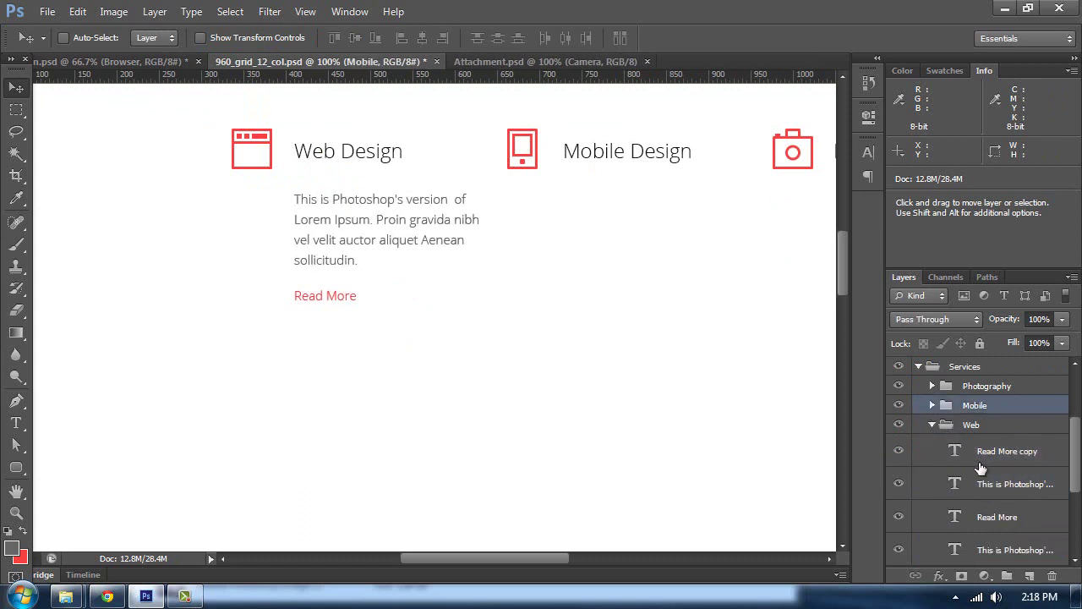
pyautogui.click(932, 406)
pyautogui.scroll(-2, 1004, 488)
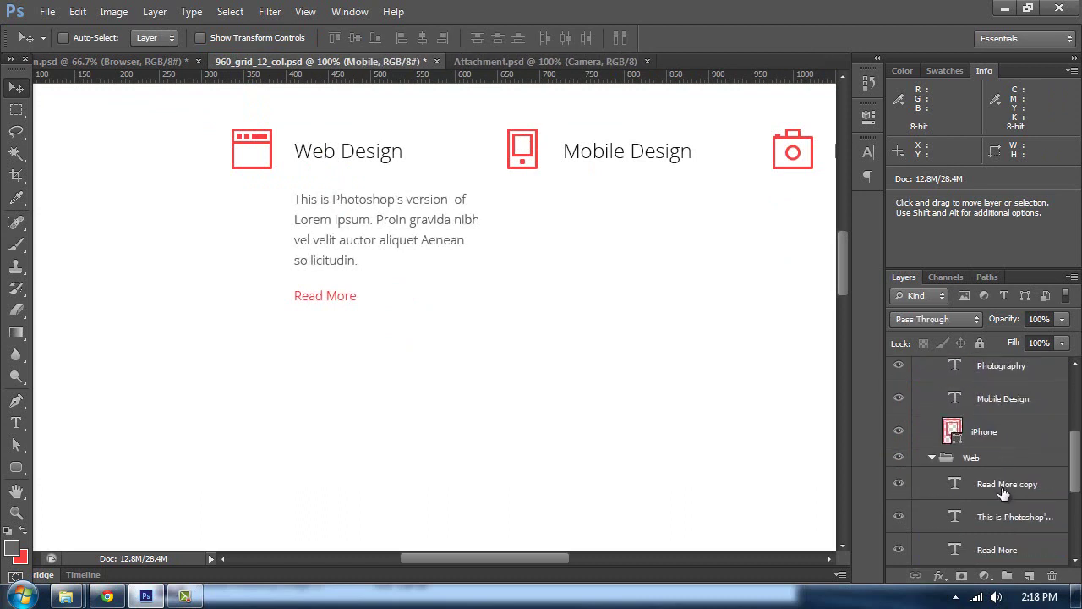
pyautogui.click(1004, 494)
pyautogui.keyDown('shift'); pyautogui.click(1006, 517); pyautogui.keyUp('shift')
pyautogui.moveTo(1007, 517); pyautogui.dragTo(1000, 381)
pyautogui.press('shift')
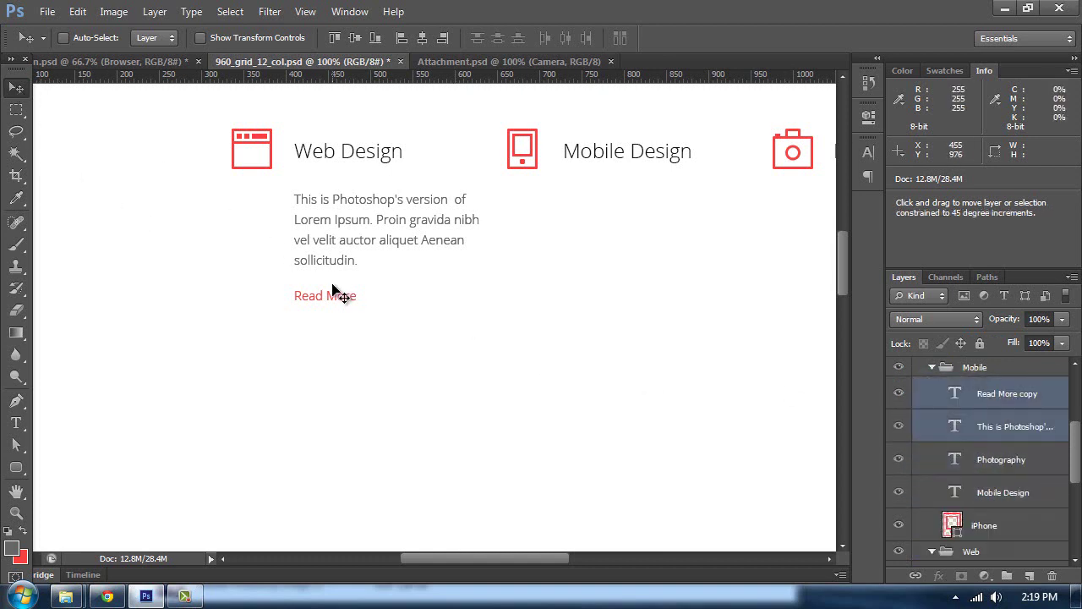
# - Show the guides and move the copied paragraph and Read More across, left-aligned beneath the Mobile Design heading
pyautogui.moveTo(330, 229); pyautogui.dragTo(556, 222)
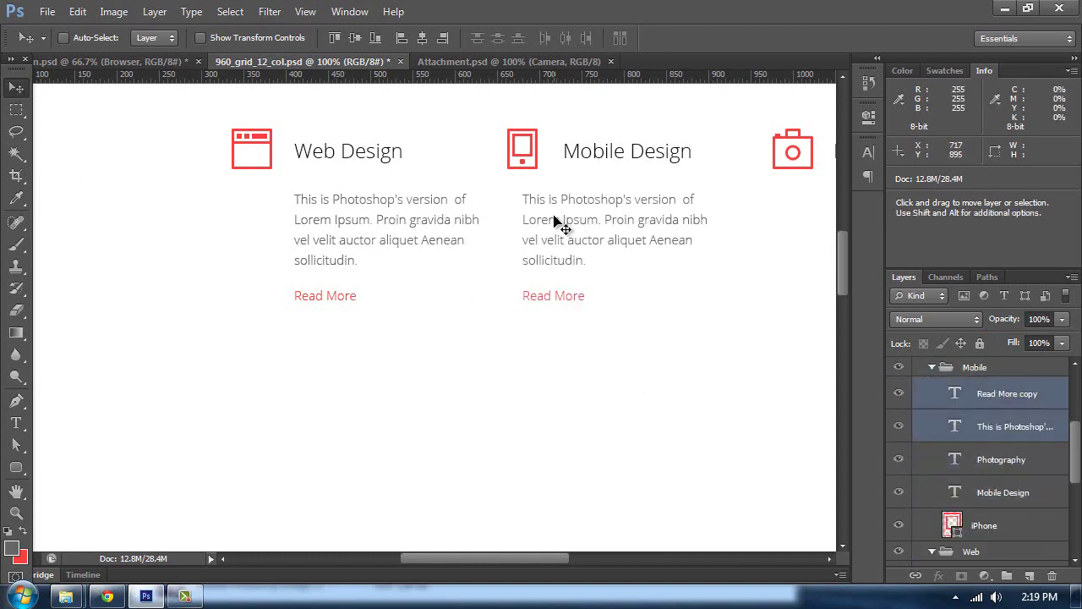
pyautogui.hotkey('ctrl', ';')
pyautogui.hotkey('shift', 'Right')
pyautogui.hotkey('shift', 'Right')
pyautogui.hotkey('shift', 'Right')
pyautogui.hotkey('shift', 'Right')
pyautogui.hotkey('shift', 'Right')
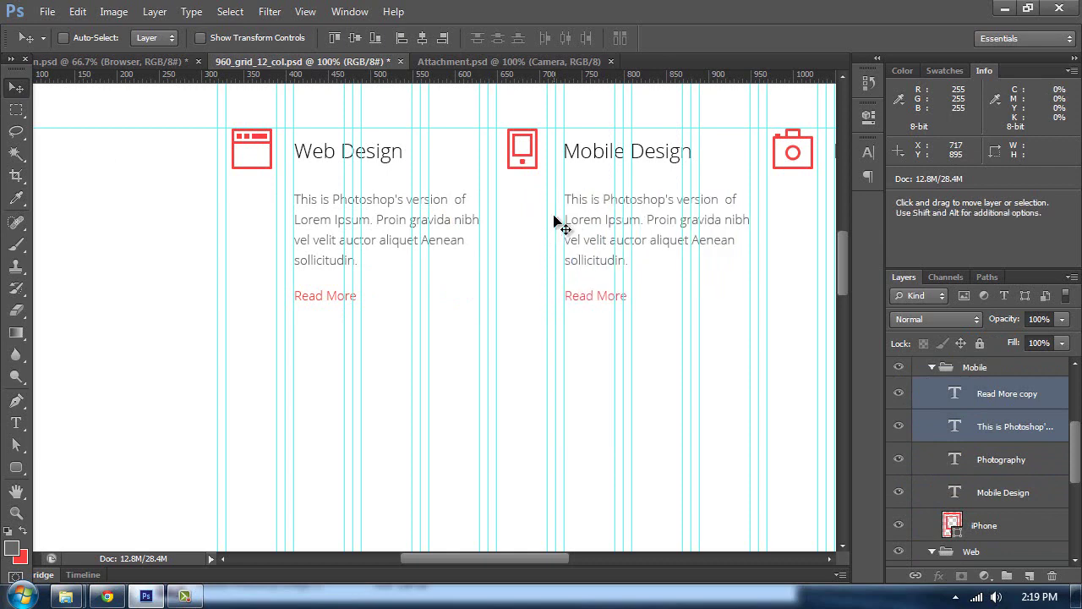
# - Duplicate the Mobile paragraph and Read More into the Photography group and place the copies beneath the Photography heading
pyautogui.moveTo(572, 215); pyautogui.dragTo(326, 238)
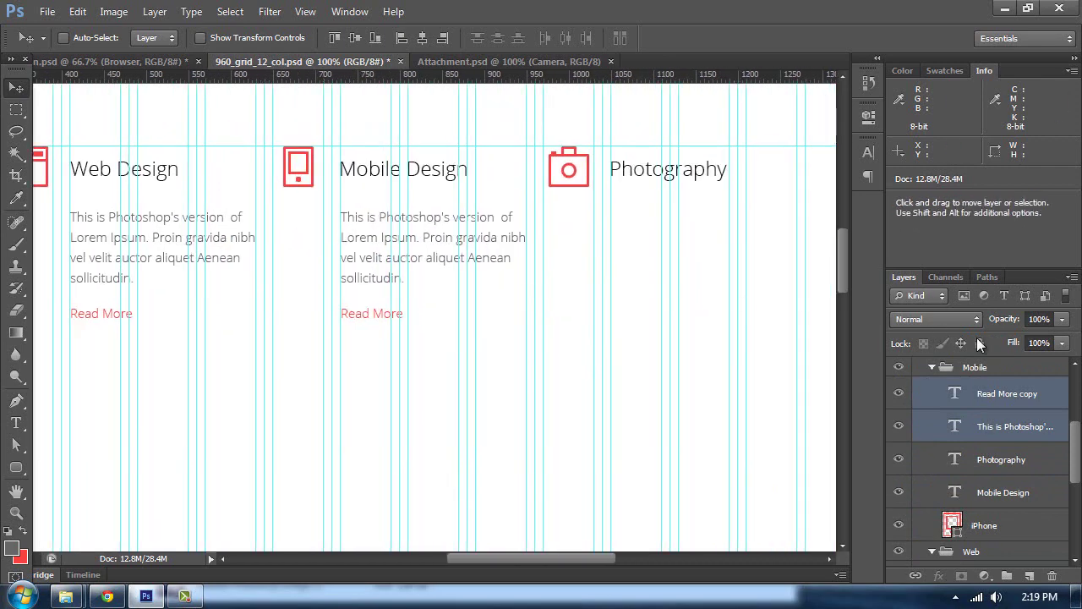
pyautogui.scroll(2, 1014, 411)
pyautogui.hotkey('ctrl', 'j')
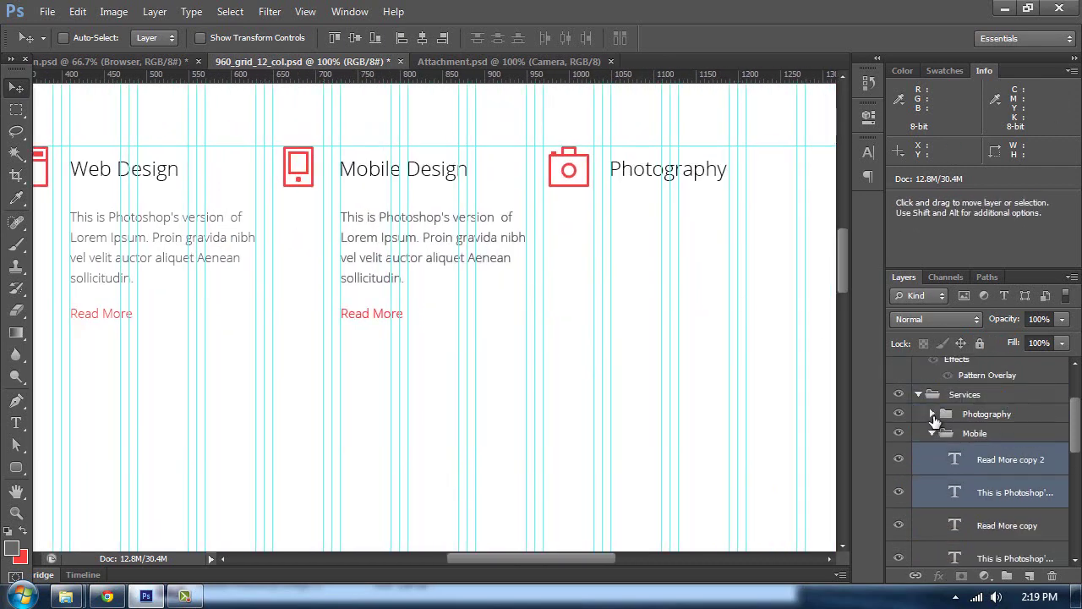
pyautogui.click(932, 413)
pyautogui.moveTo(994, 461); pyautogui.dragTo(1002, 409)
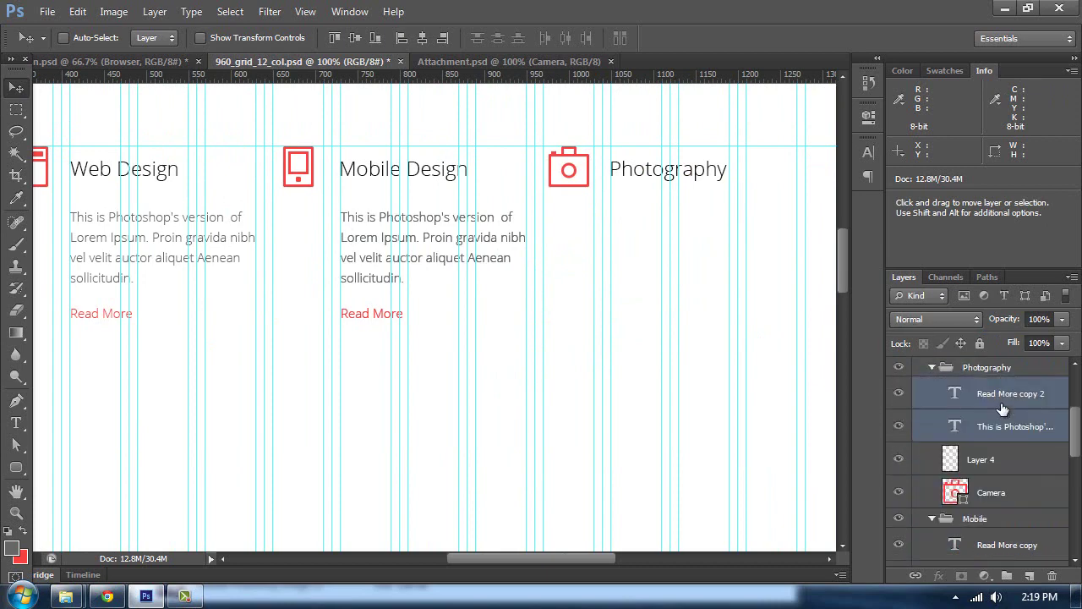
pyautogui.moveTo(428, 240); pyautogui.dragTo(702, 232)
# - Move the Photography heading layer from the Mobile group into the Photography group, and review the three columns without guides
pyautogui.press('t')
pyautogui.click(694, 179)
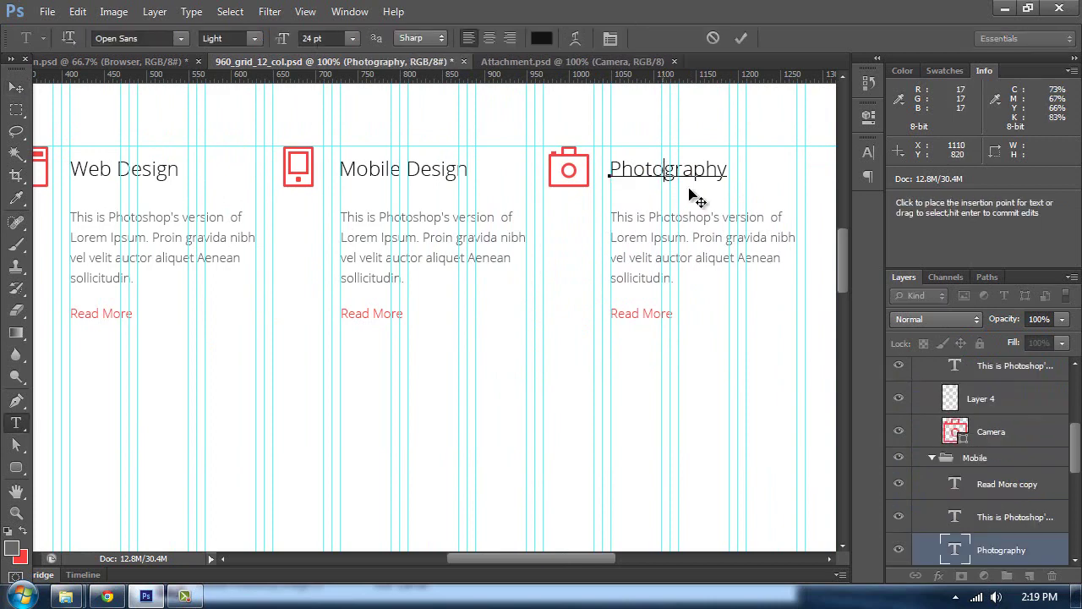
pyautogui.moveTo(971, 542); pyautogui.dragTo(981, 465)
pyautogui.click(16, 87)
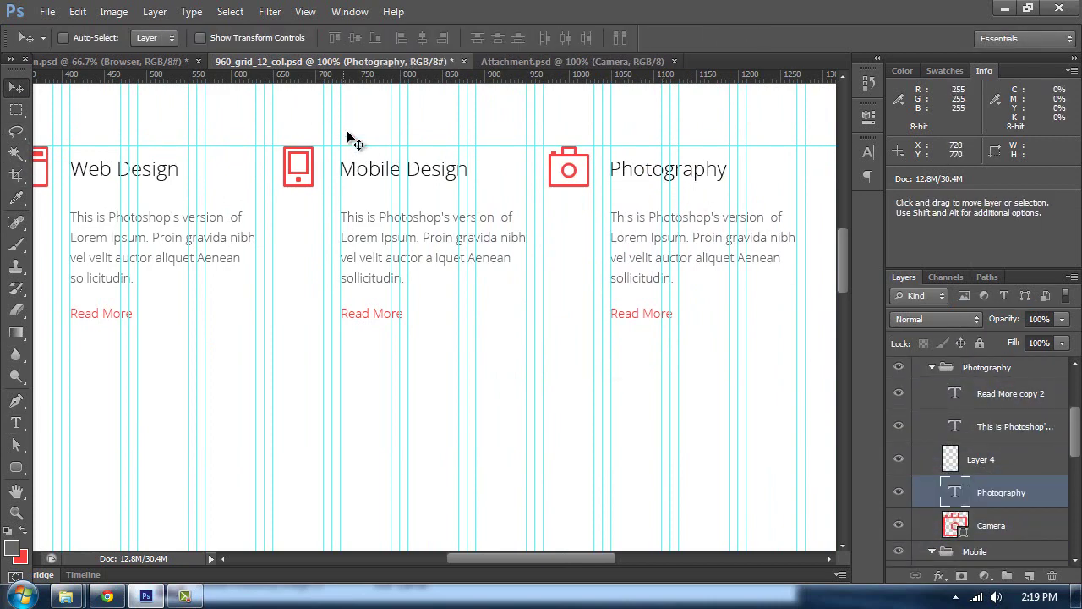
pyautogui.hotkey('ctrl', ';')
pyautogui.press('Tab')
pyautogui.moveTo(413, 268); pyautogui.dragTo(642, 375)
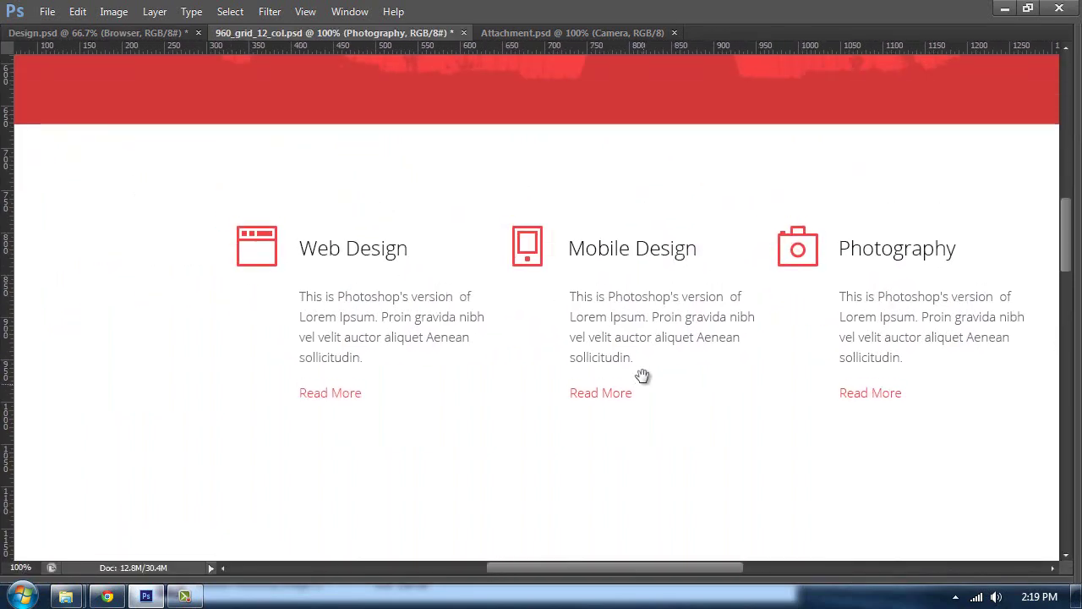
pyautogui.press('Tab')
pyautogui.moveTo(499, 327); pyautogui.dragTo(502, 220)
# - Activate the Ruler tool, collapse the Services group and show the Baseline Grid layer
pyautogui.click(16, 197)
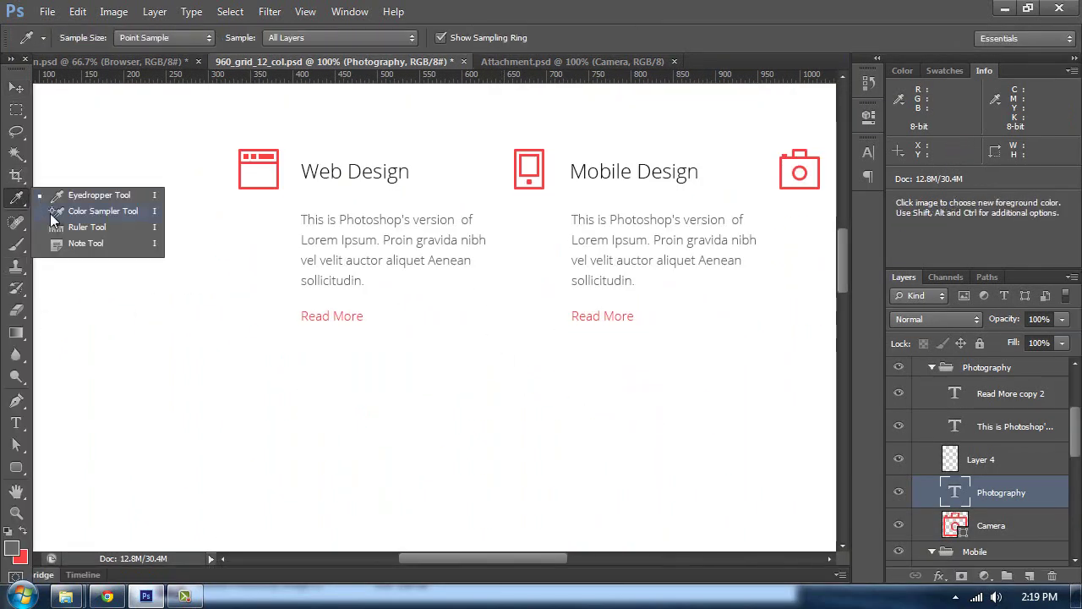
pyautogui.click(67, 231)
pyautogui.scroll(3, 955, 435)
pyautogui.click(919, 484)
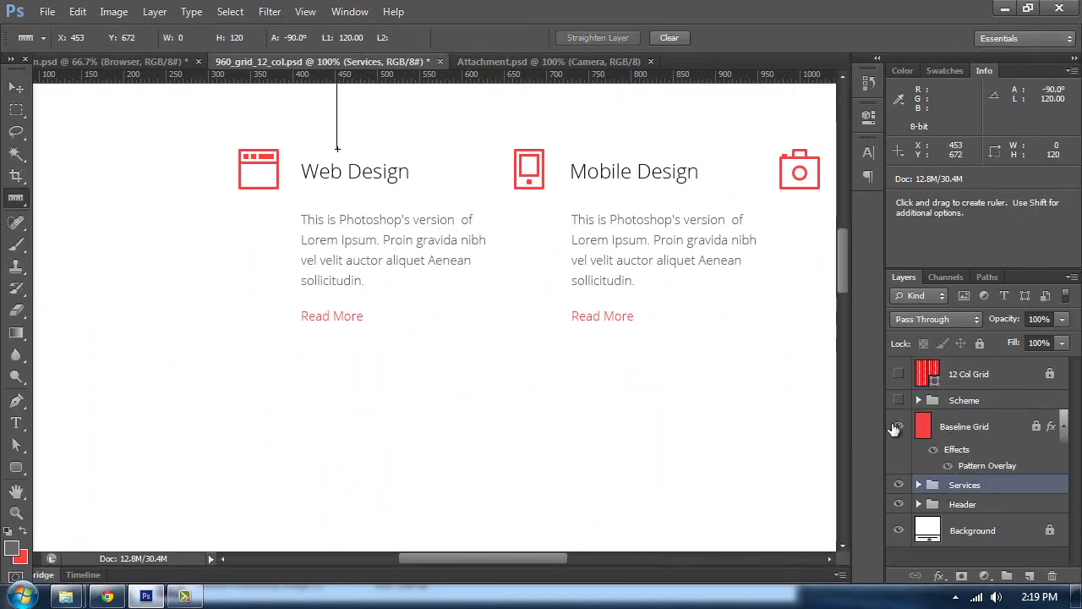
pyautogui.click(898, 426)
# - Measure 120 px down from the baseline of the first Read More and place a horizontal guide there
pyautogui.moveTo(278, 398); pyautogui.dragTo(389, 398)
pyautogui.hotkey('ctrl', '+')
pyautogui.hotkey('ctrl', '+')
pyautogui.hotkey('ctrl', '+')
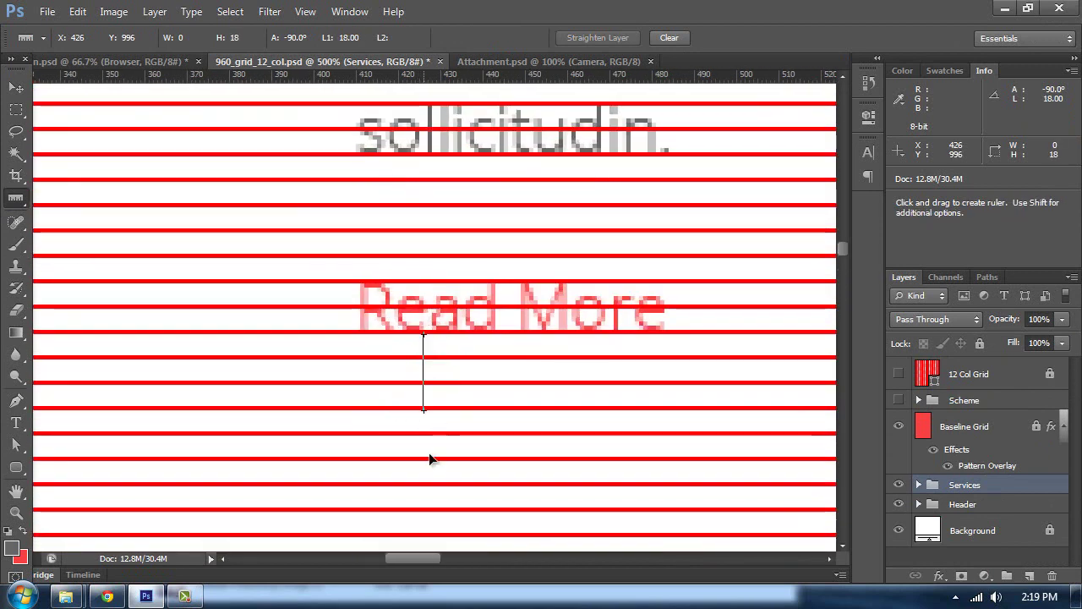
pyautogui.moveTo(429, 545); pyautogui.dragTo(457, 437)
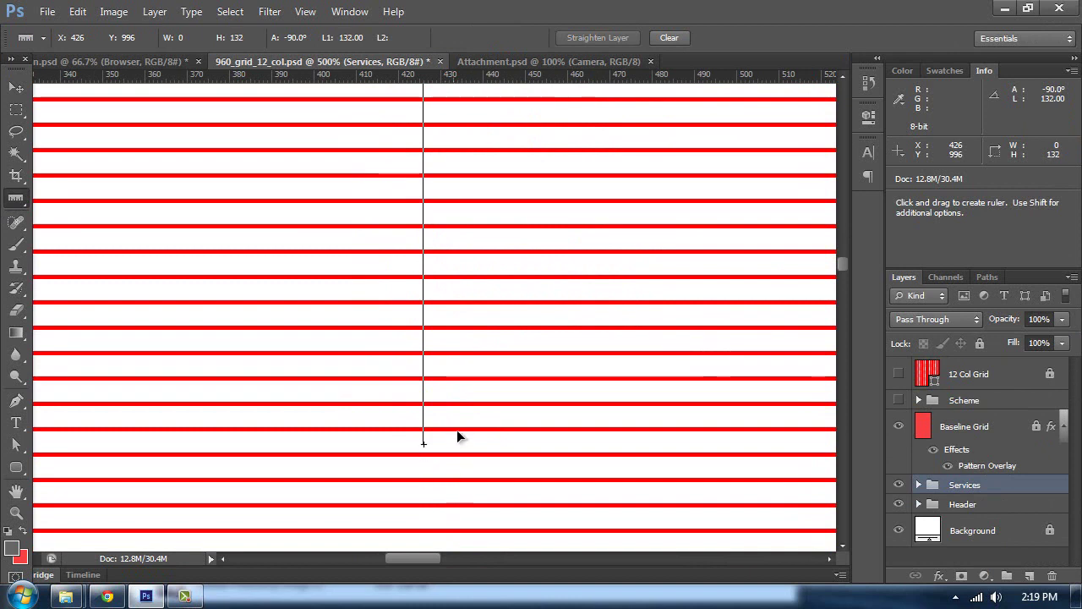
pyautogui.moveTo(464, 380); pyautogui.dragTo(470, 411)
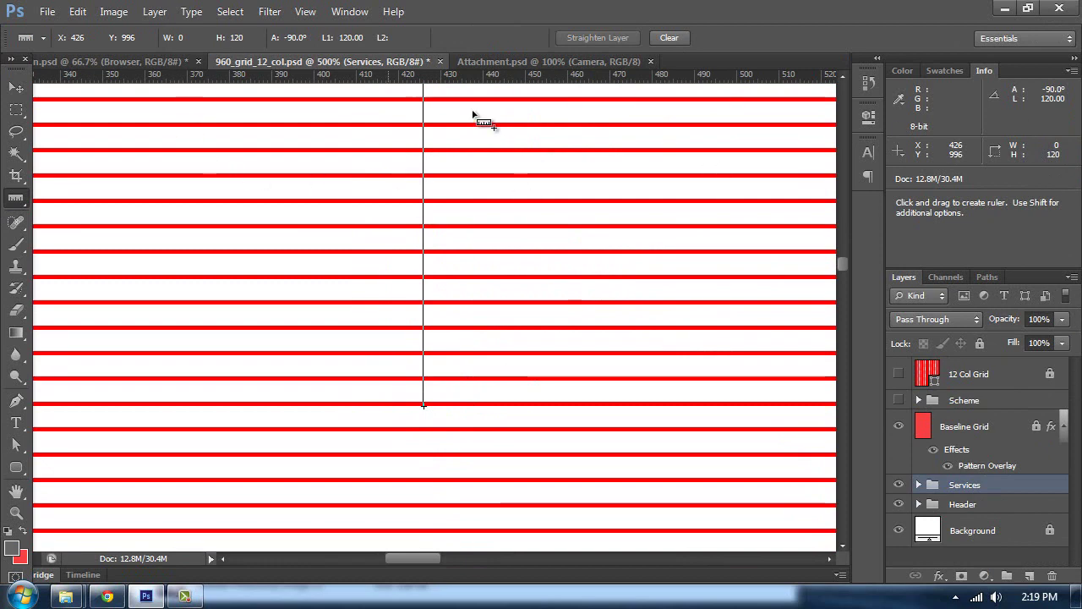
pyautogui.moveTo(455, 76); pyautogui.dragTo(497, 414)
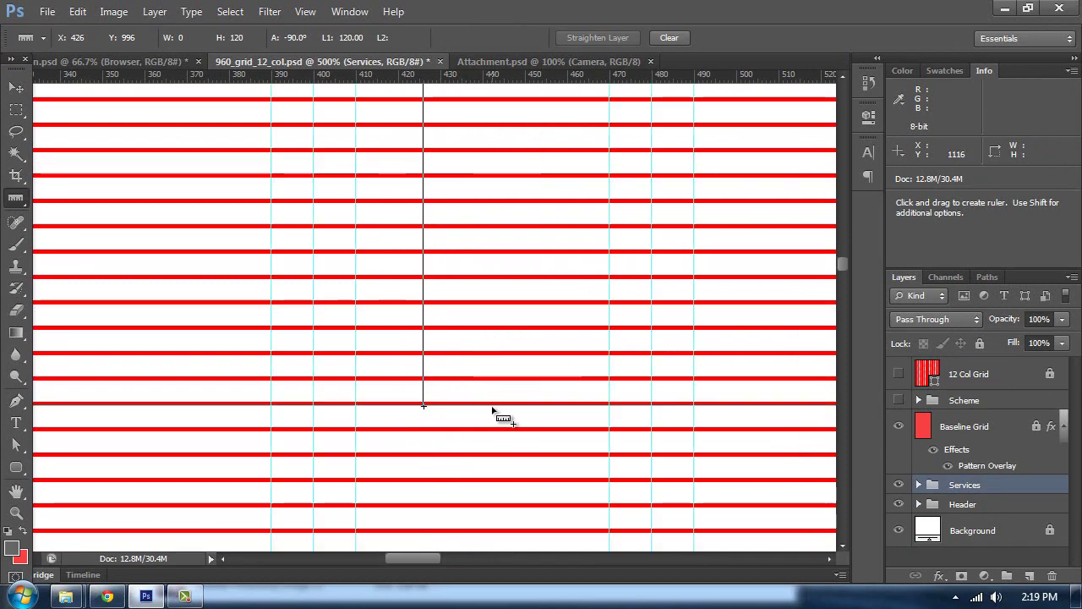
# - Add a new empty layer above the Services group, group it, and name the group Portfolio
pyautogui.hotkey('ctrl', '-')
pyautogui.hotkey('ctrl', '-')
pyautogui.hotkey('ctrl', '-')
pyautogui.hotkey('ctrl', '-')
pyautogui.hotkey('ctrl', '-')
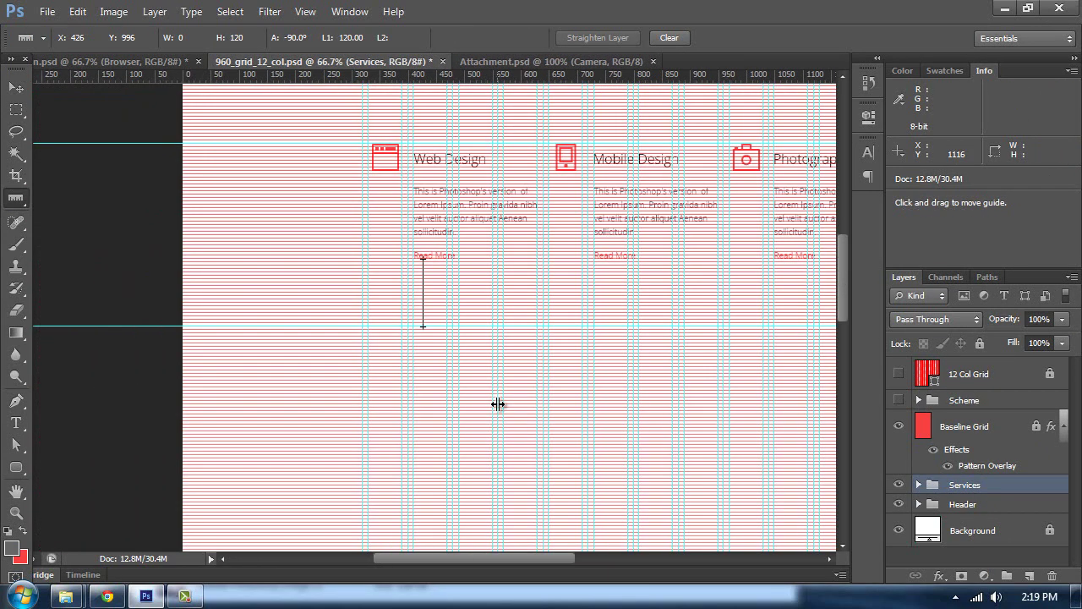
pyautogui.scroll(2, 483, 402)
pyautogui.moveTo(572, 286); pyautogui.dragTo(462, 270)
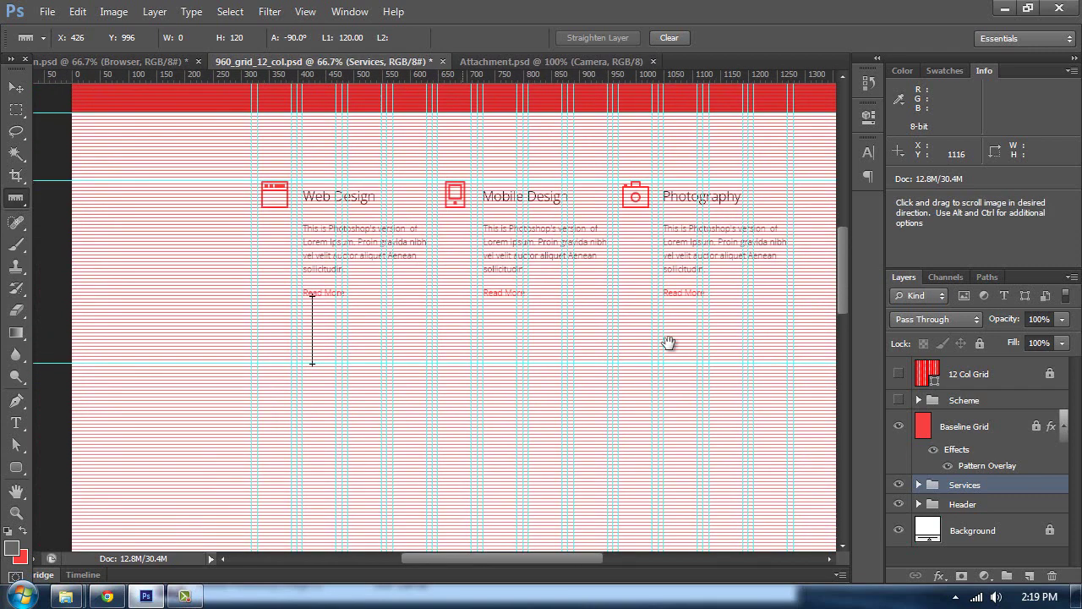
pyautogui.click(1029, 576)
pyautogui.hotkey('ctrl', 'g')
pyautogui.doubleClick(958, 485)
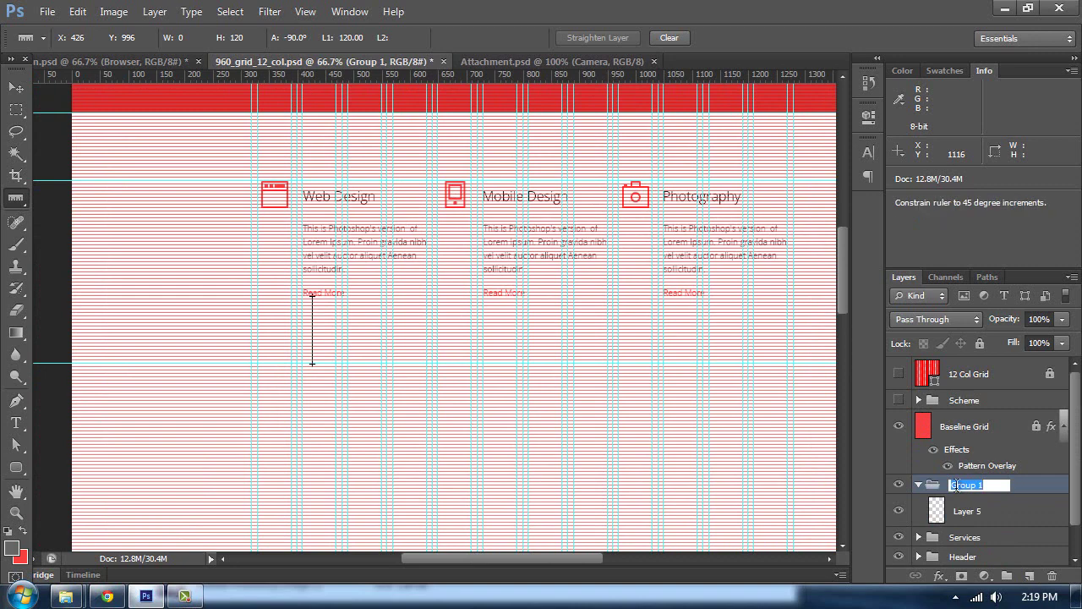
pyautogui.write('Portfolio')
pyautogui.press('Return')
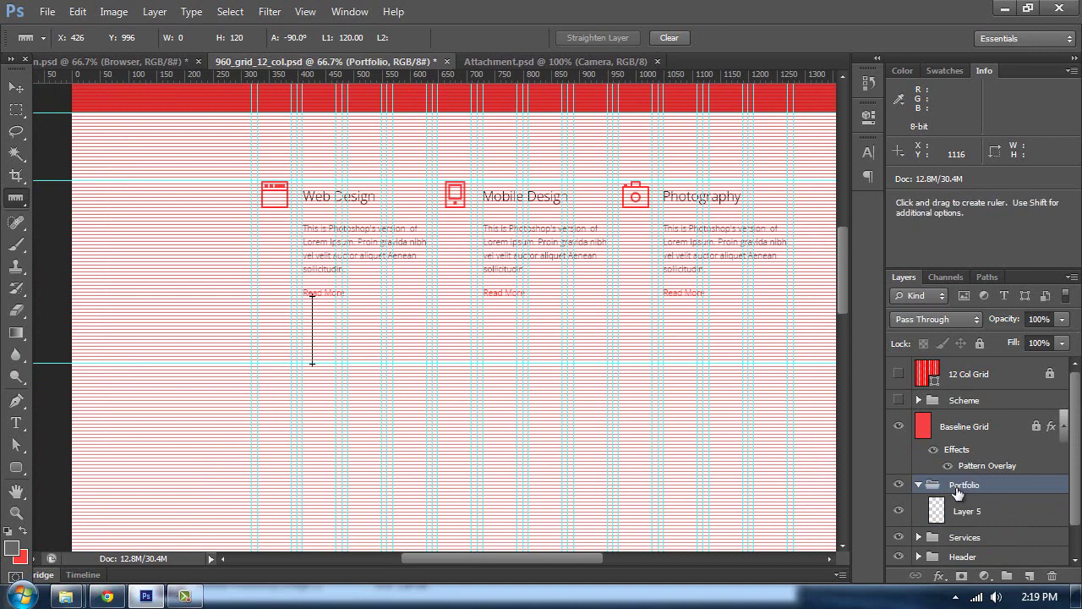
# - Hide the Baseline Grid layer and leave the guides displayed over the area below the services
pyautogui.moveTo(596, 393); pyautogui.dragTo(584, 309)
pyautogui.hotkey('ctrl', ';')
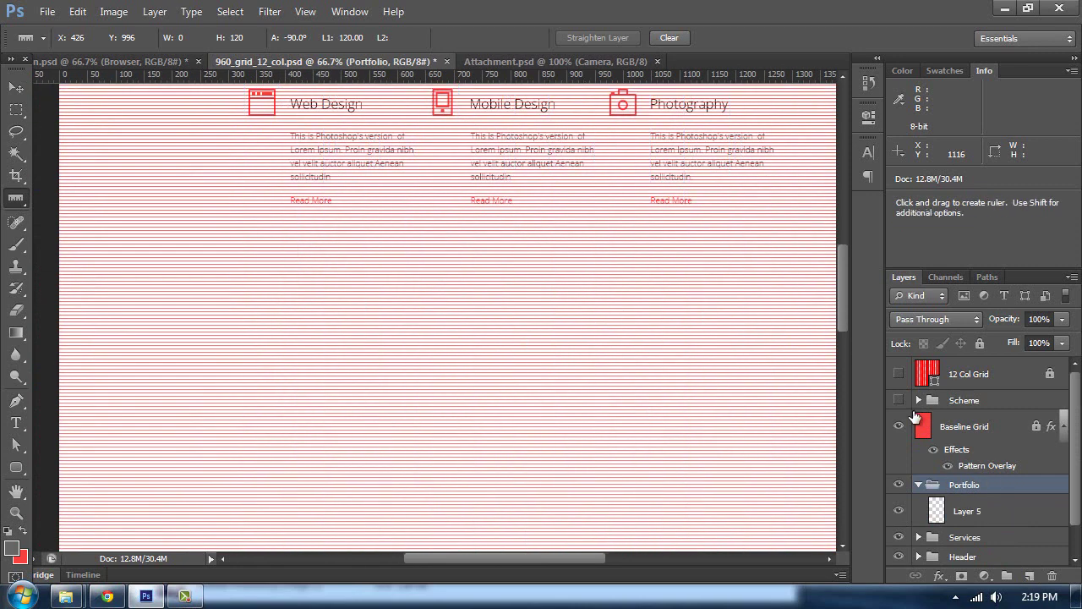
pyautogui.scroll(3, 480, 359)
pyautogui.scroll(-2, 480, 358)
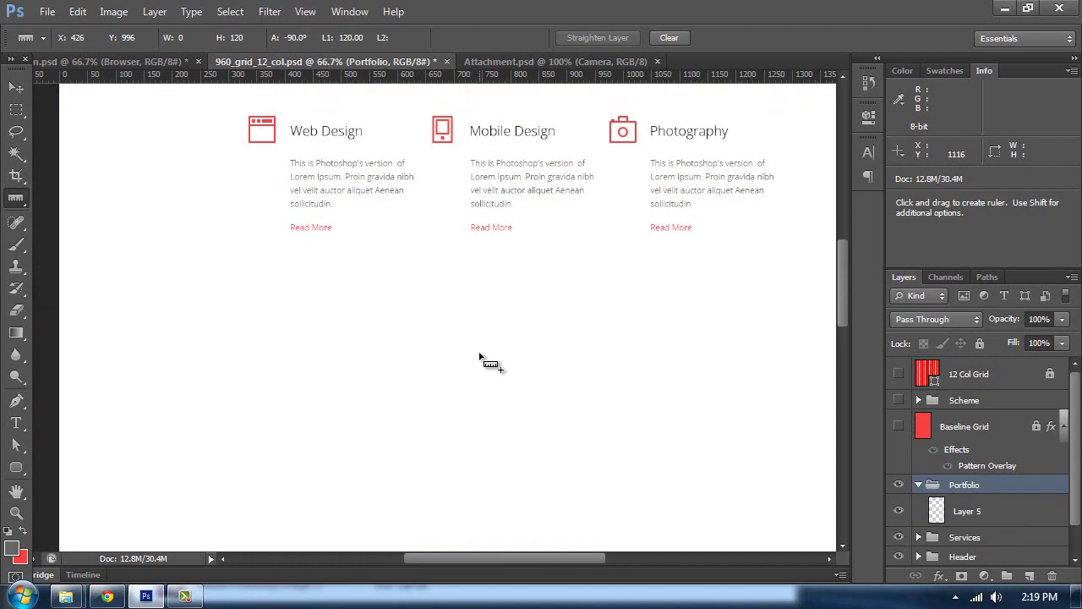
pyautogui.hotkey('ctrl', 'h')
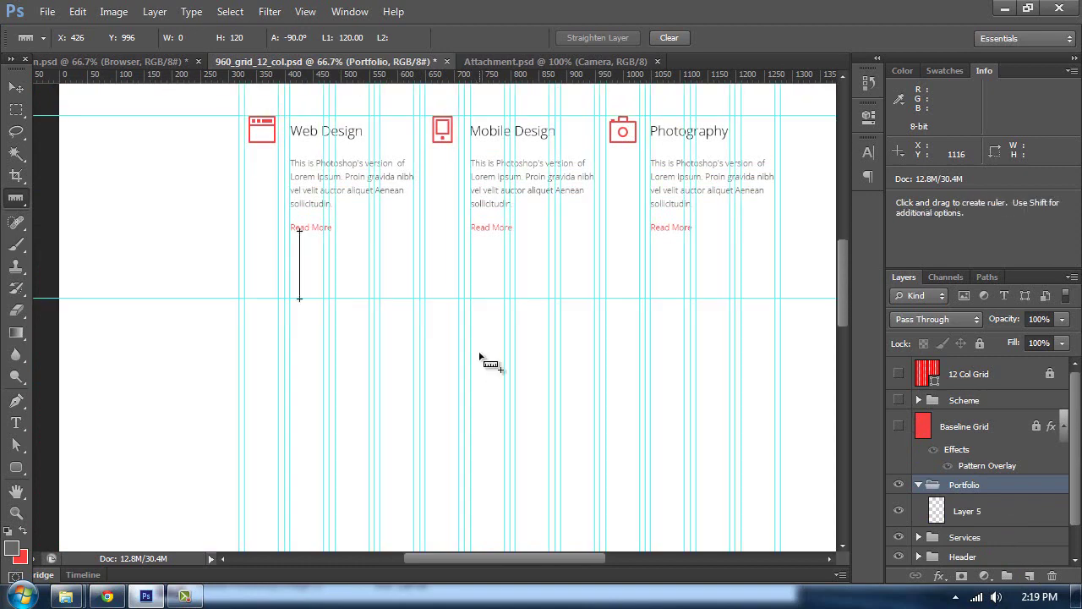
# - Show the Scheme group, sample its light grey #e5e5e5 swatch as the background color, and hide the group again
pyautogui.click(898, 402)
pyautogui.scroll(10, 201, 249)
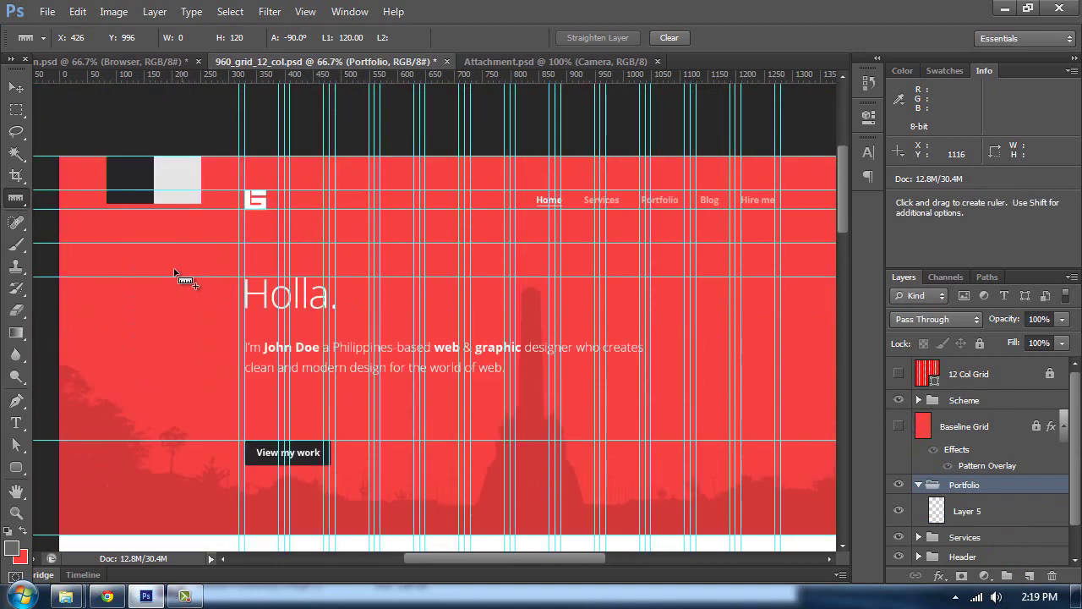
pyautogui.click(22, 560)
pyautogui.click(197, 168)
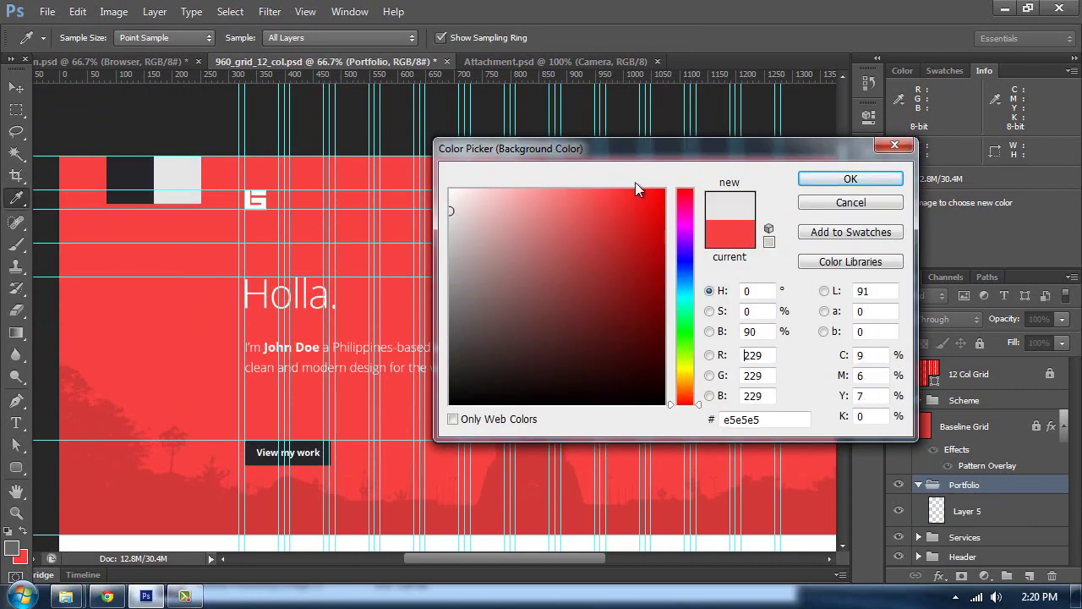
pyautogui.click(818, 181)
pyautogui.click(899, 401)
# - Draw a 1600 × 696 px rectangle shape on the empty layer in the Portfolio group
pyautogui.press('space')
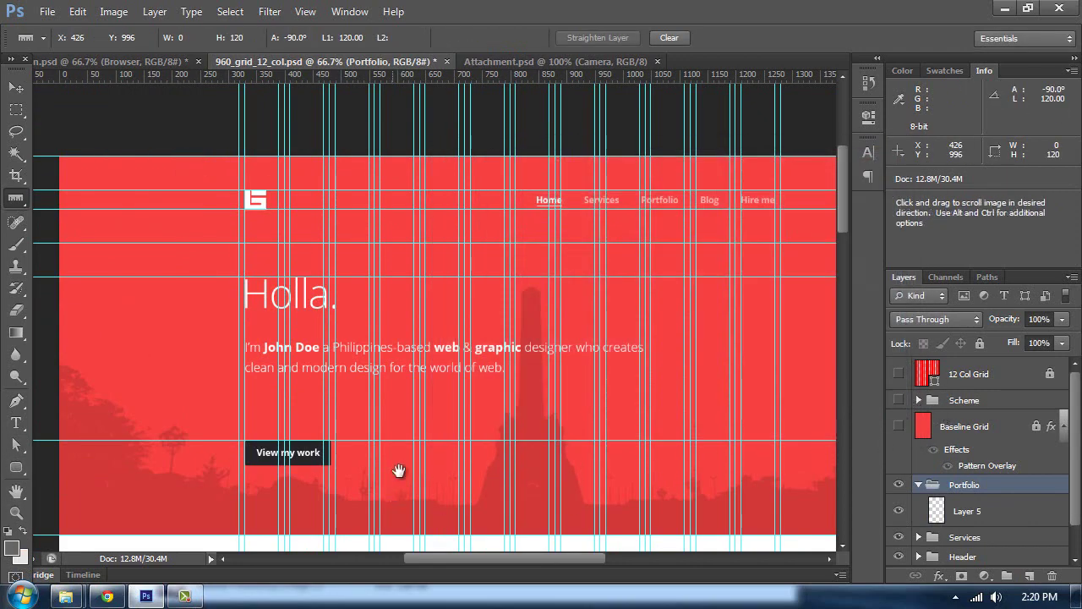
pyautogui.moveTo(398, 471); pyautogui.dragTo(448, 473)
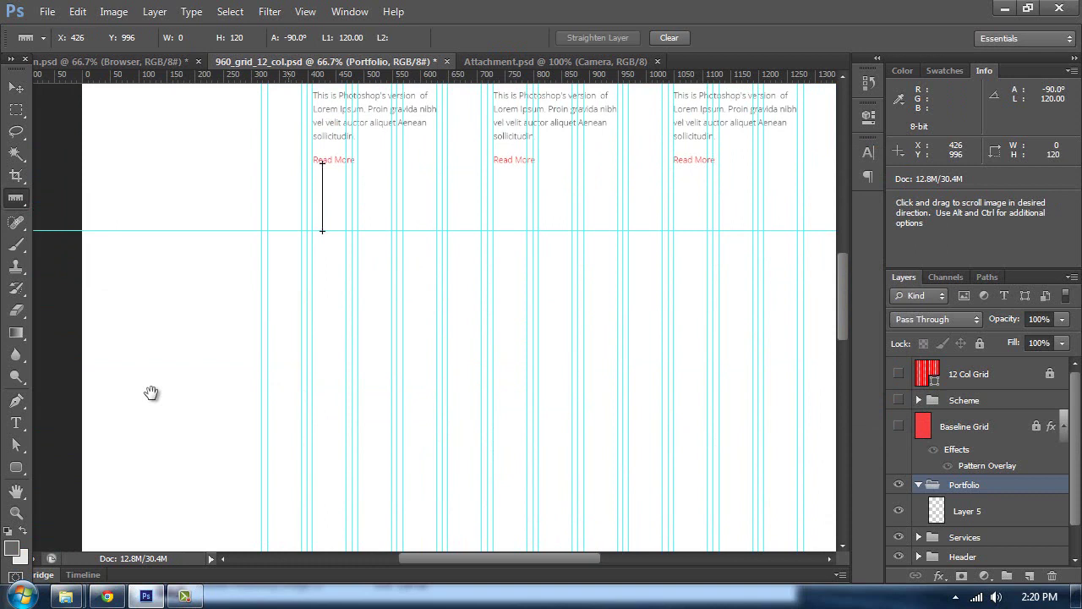
pyautogui.click(16, 467)
pyautogui.click(67, 468)
pyautogui.click(944, 505)
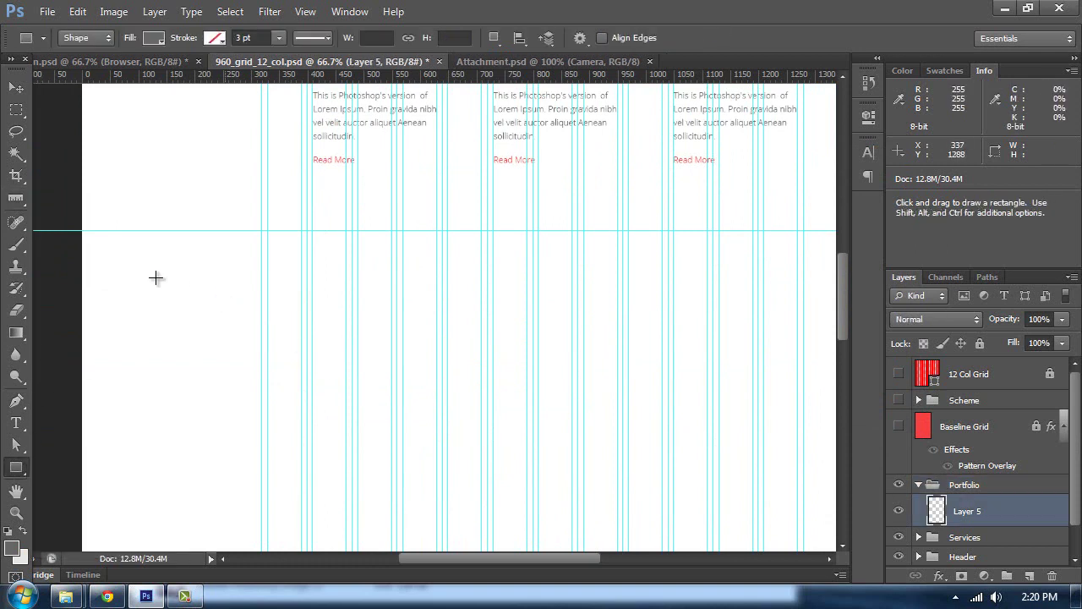
pyautogui.moveTo(78, 229); pyautogui.dragTo(809, 513)
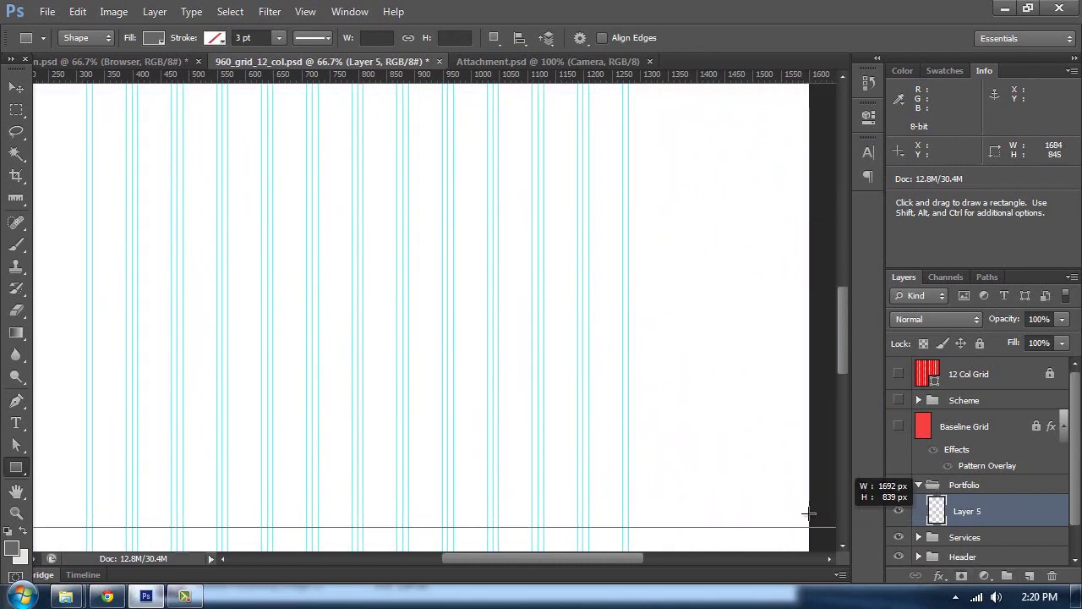
pyautogui.press('Escape')
pyautogui.click(215, 262)
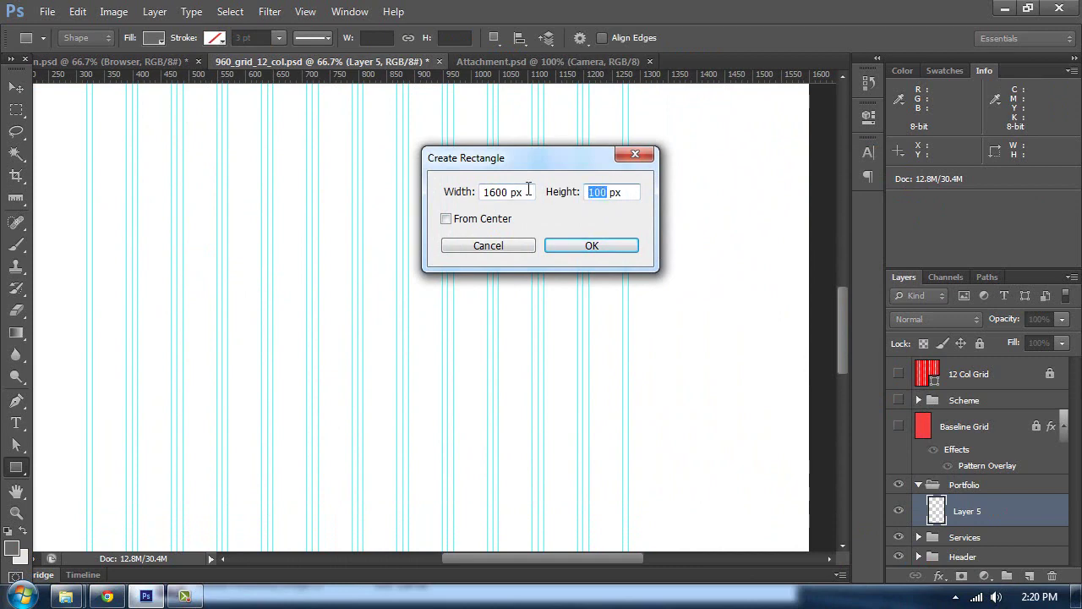
pyautogui.write('696')
pyautogui.press('Return')
# - Move the rectangle flush with the canvas's left edge, with its top edge on the guide below the services
pyautogui.click(16, 87)
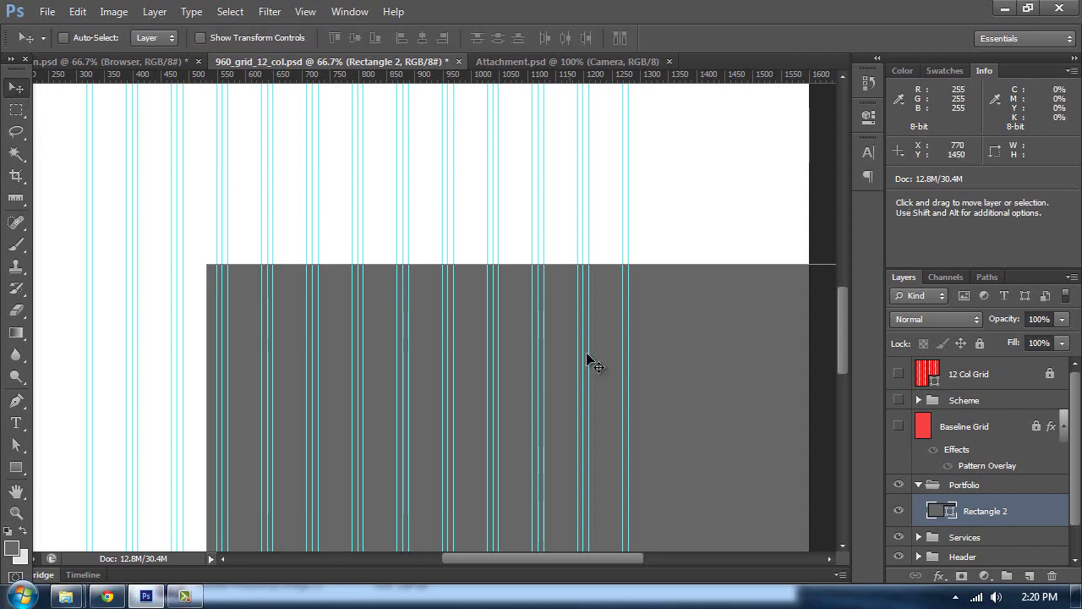
pyautogui.moveTo(693, 354); pyautogui.dragTo(455, 240)
pyautogui.moveTo(454, 320); pyautogui.dragTo(625, 450)
pyautogui.hotkey('ctrl', 'a')
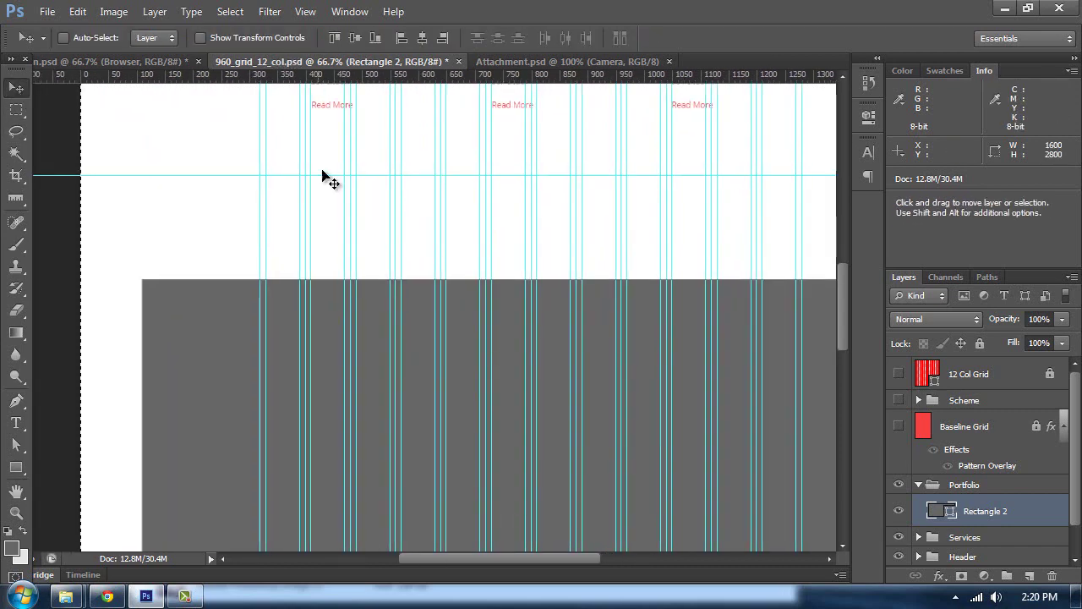
pyautogui.moveTo(199, 297); pyautogui.dragTo(116, 225)
# - Make the light grey the foreground color, recolor the rectangle to #e5e5e5, and hide the guides to check the section
pyautogui.press('x')
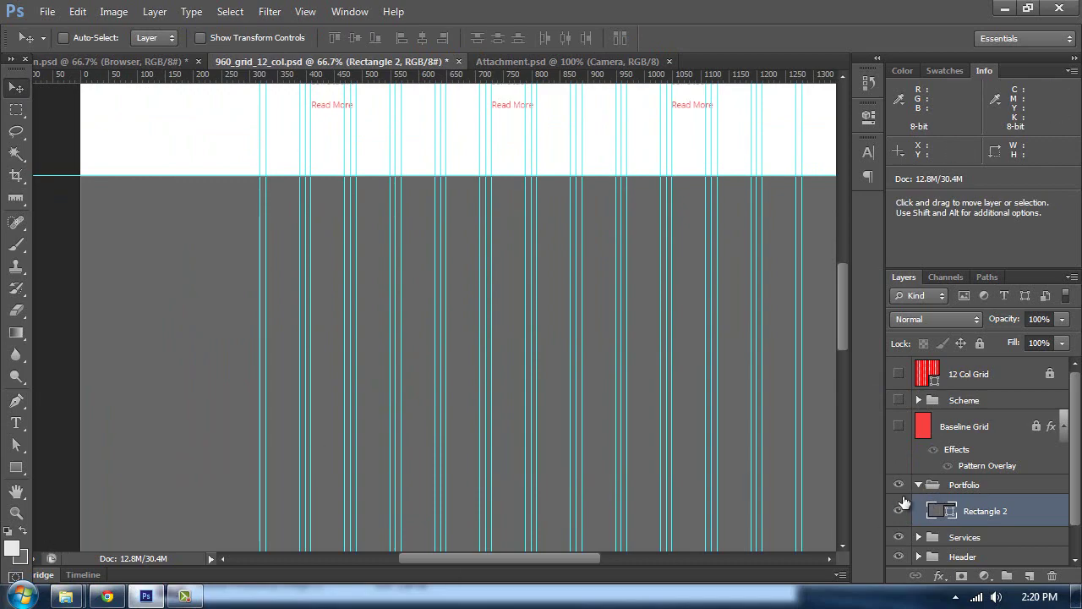
pyautogui.doubleClick(933, 504)
pyautogui.press('Escape')
pyautogui.doubleClick(945, 510)
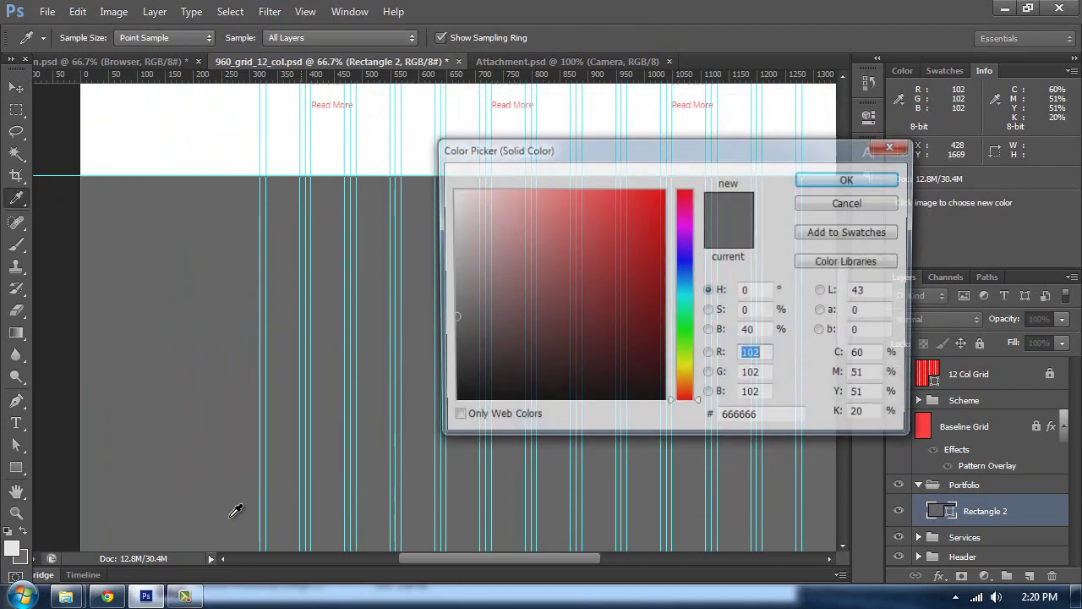
pyautogui.click(7, 554)
pyautogui.click(809, 178)
pyautogui.hotkey('ctrl', ';')
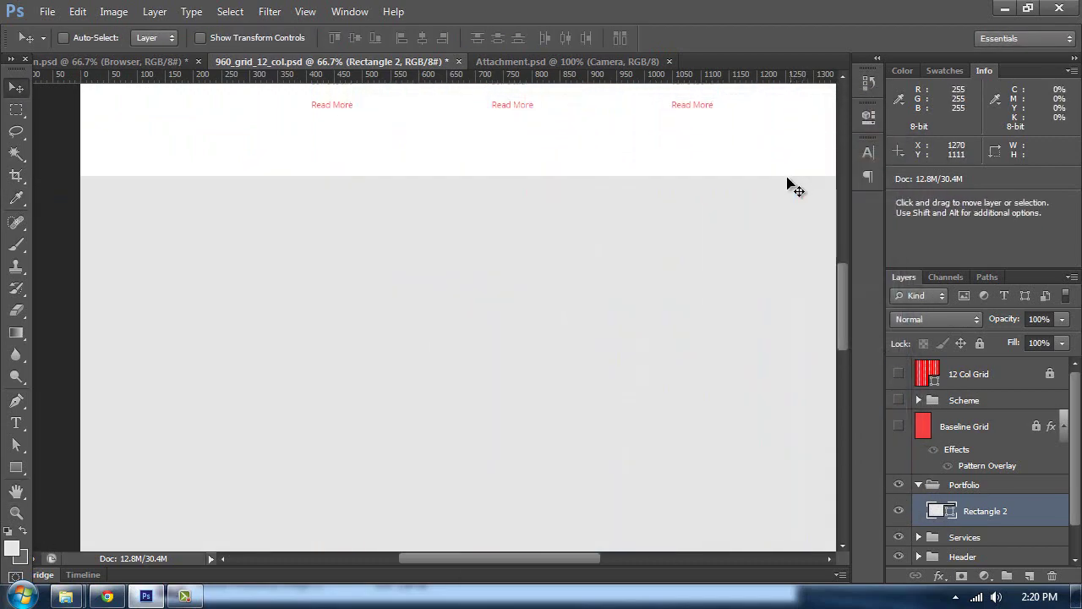
pyautogui.press('Tab')
pyautogui.moveTo(650, 268); pyautogui.dragTo(627, 365)
pyautogui.press('Tab')
pyautogui.moveTo(557, 320); pyautogui.dragTo(548, 237)
# - Switch to the Design.psd document, hide its guides and collapse the Services group
pyautogui.click(148, 61)
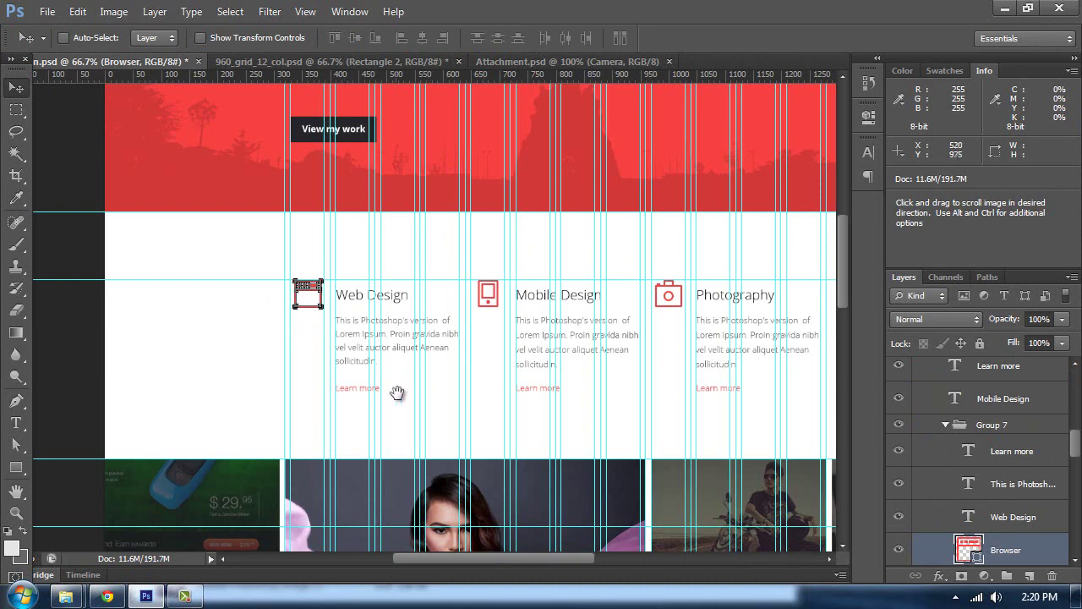
pyautogui.hotkey('ctrl', 'h')
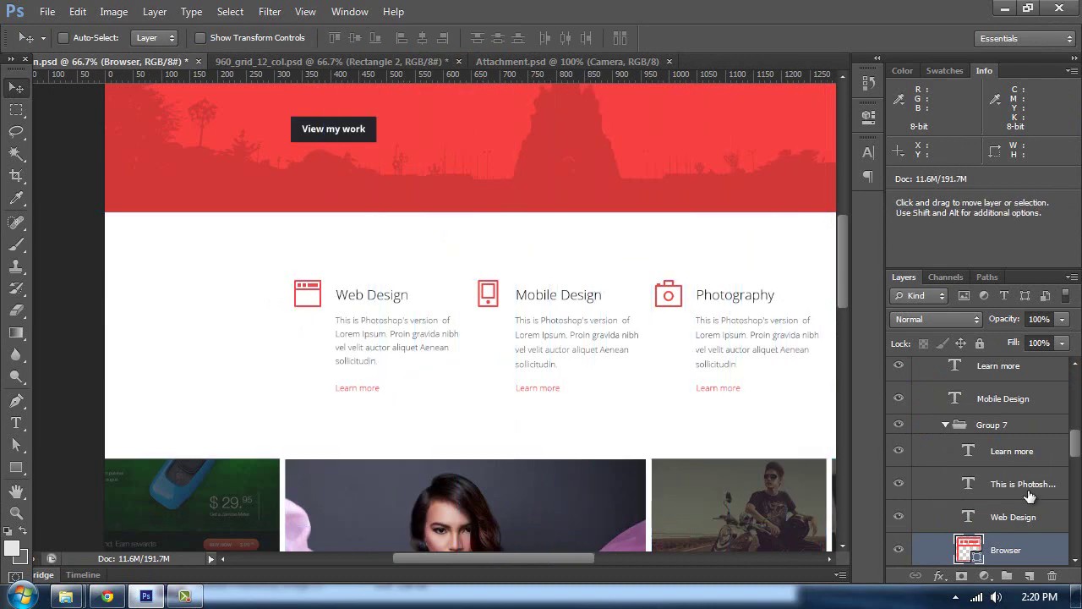
pyautogui.click(956, 429)
pyautogui.scroll(5, 972, 474)
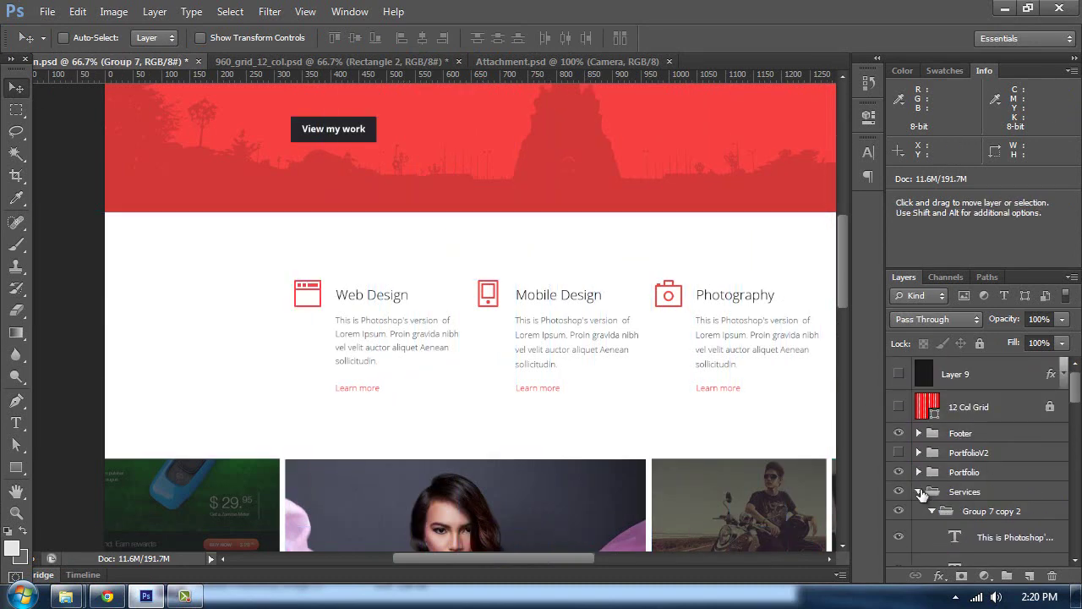
pyautogui.click(919, 492)
# - Hide the Portfolio group and show the PortfolioV2 group, bringing the project section into view
pyautogui.click(898, 472)
pyautogui.click(899, 452)
pyautogui.moveTo(626, 314); pyautogui.dragTo(564, 101)
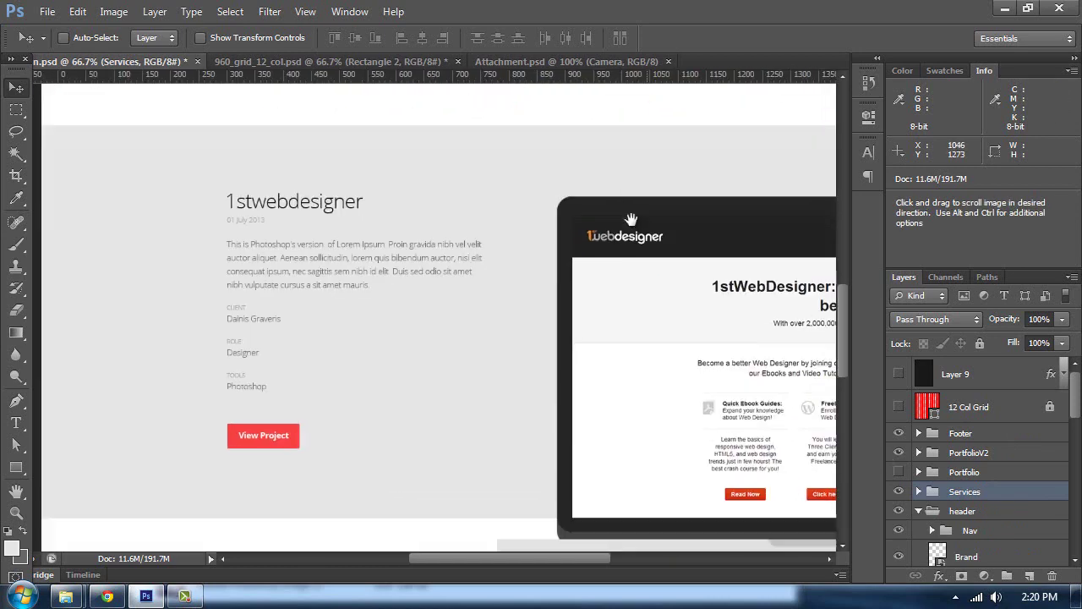
pyautogui.moveTo(631, 220)
pyautogui.mouseDown()
pyautogui.moveTo(561, 131)
pyautogui.moveTo(576, 159)
pyautogui.moveTo(639, 203)
pyautogui.mouseUp()
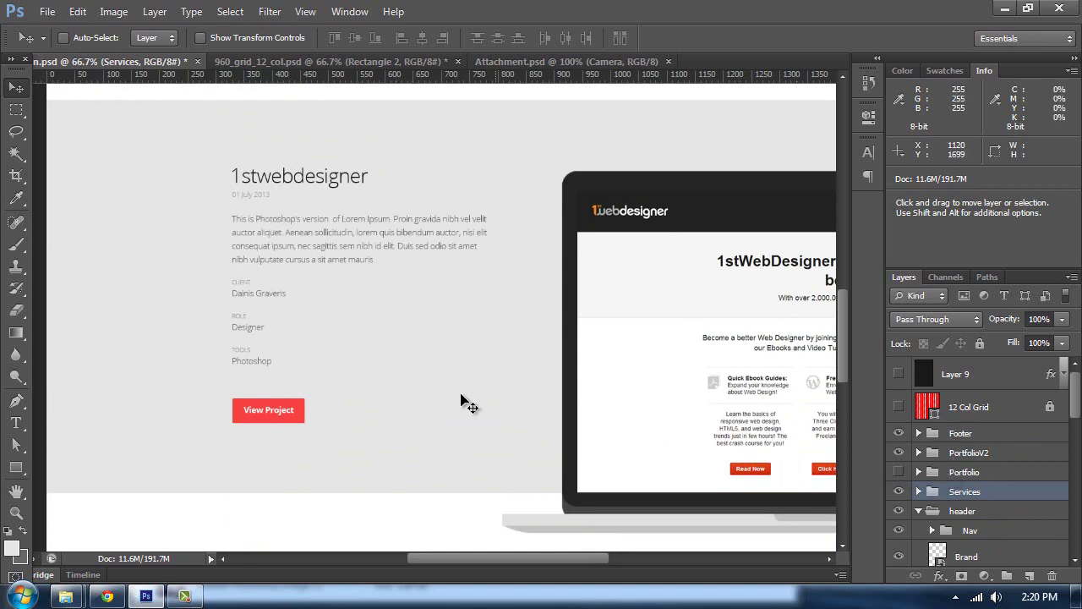
# - Locate the Text group holding the 1stwebdesigner heading, collapse it, and toggle its visibility to check its contents
pyautogui.press('t')
pyautogui.click(298, 176)
pyautogui.scroll(2, 970, 462)
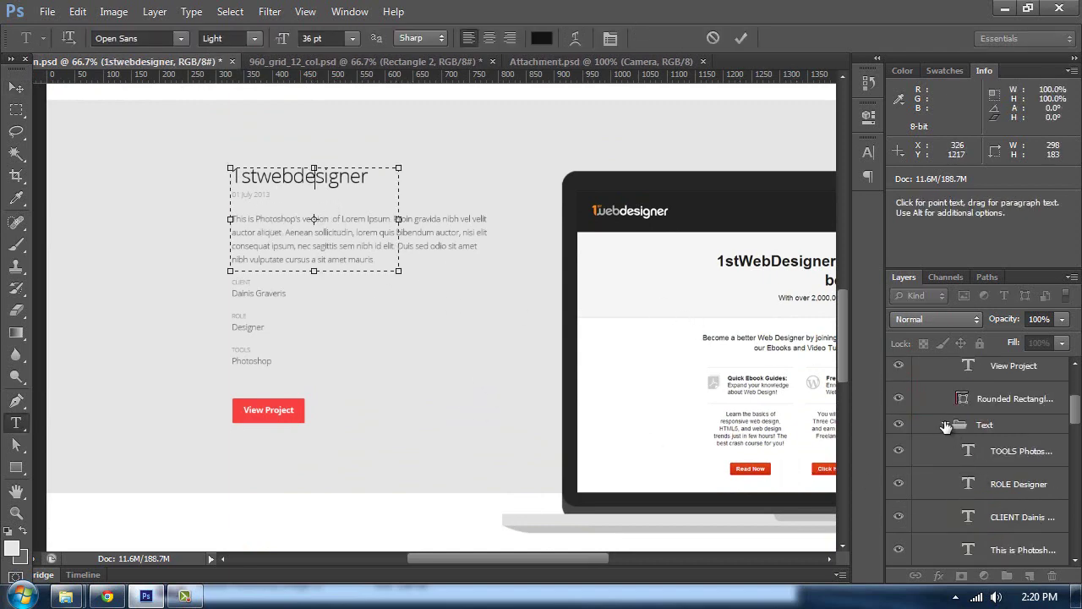
pyautogui.click(945, 426)
pyautogui.scroll(-1, 1016, 459)
pyautogui.click(899, 523)
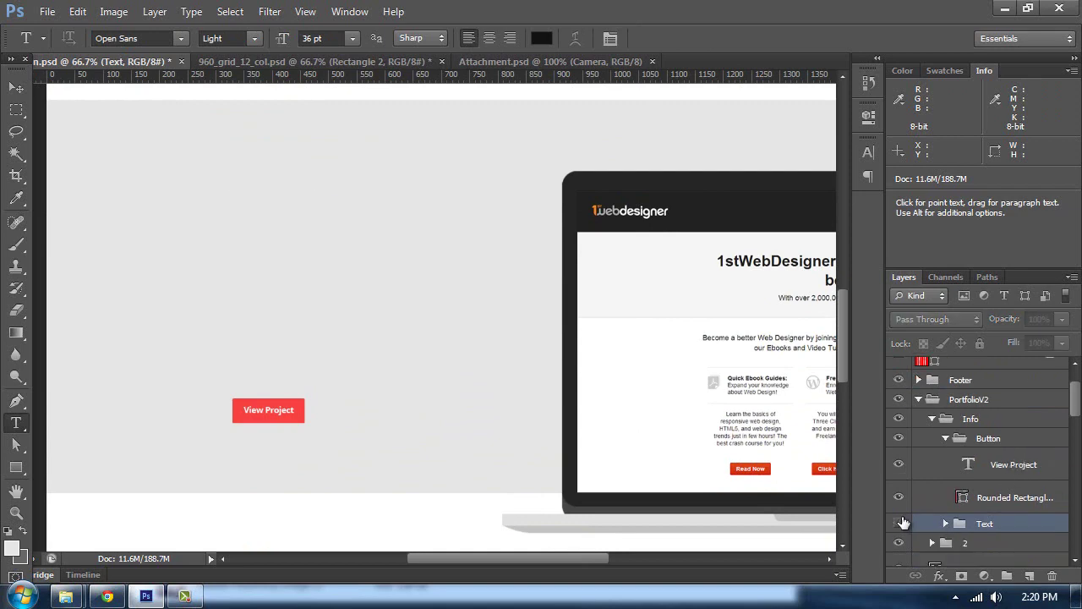
pyautogui.click(898, 523)
# - Duplicate the Text group into the 960_grid_12_col.psd document
pyautogui.rightClick(985, 524)
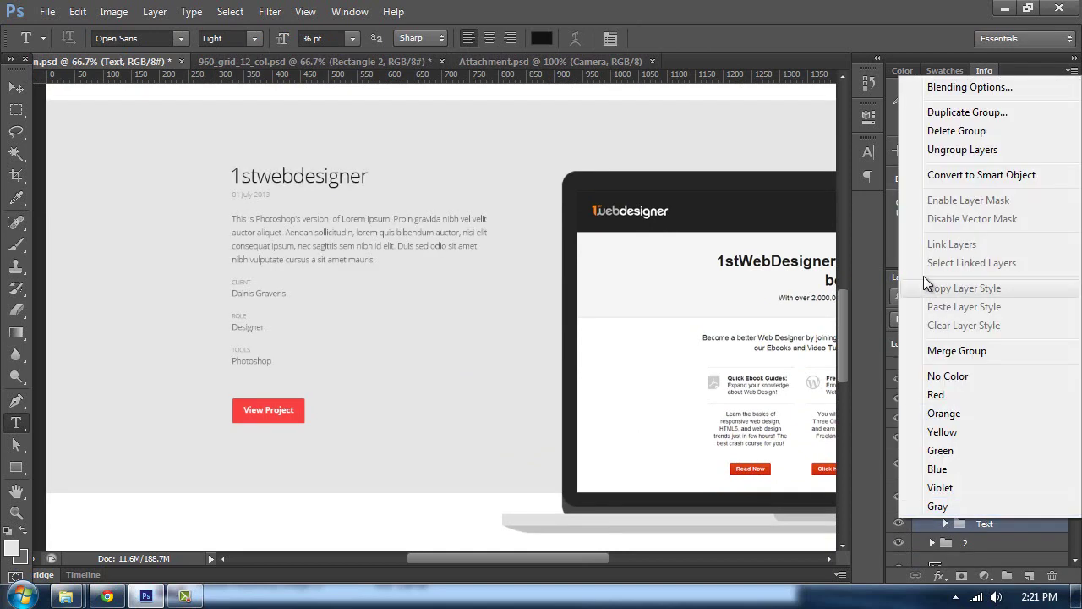
pyautogui.click(976, 111)
pyautogui.click(639, 289)
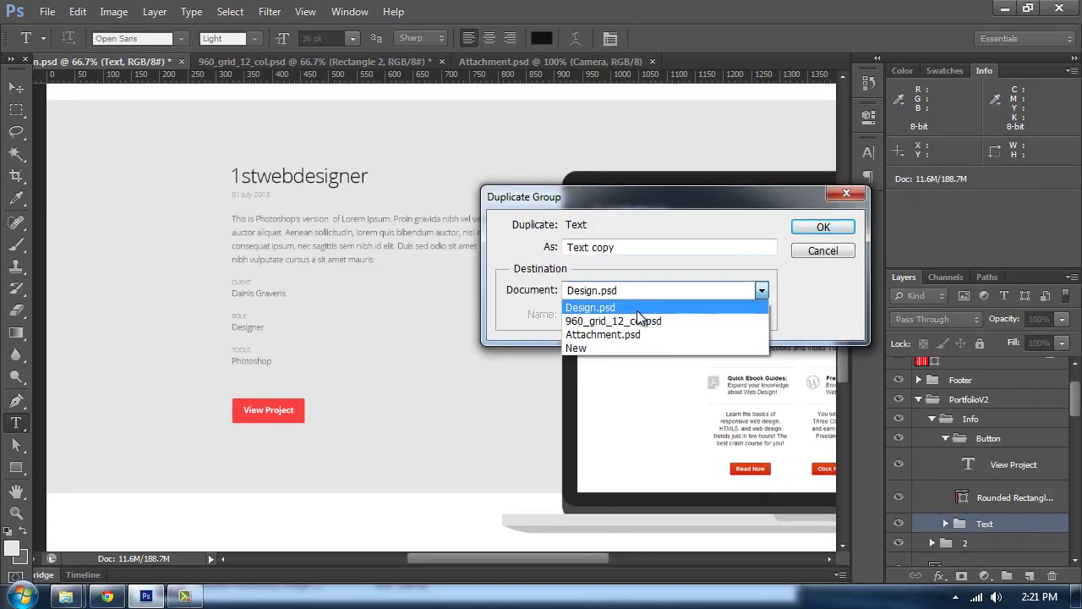
pyautogui.click(648, 315)
pyautogui.click(824, 229)
# - Return to the 960_grid_12_col.psd document and show the guides and the Baseline Grid layer
pyautogui.click(267, 59)
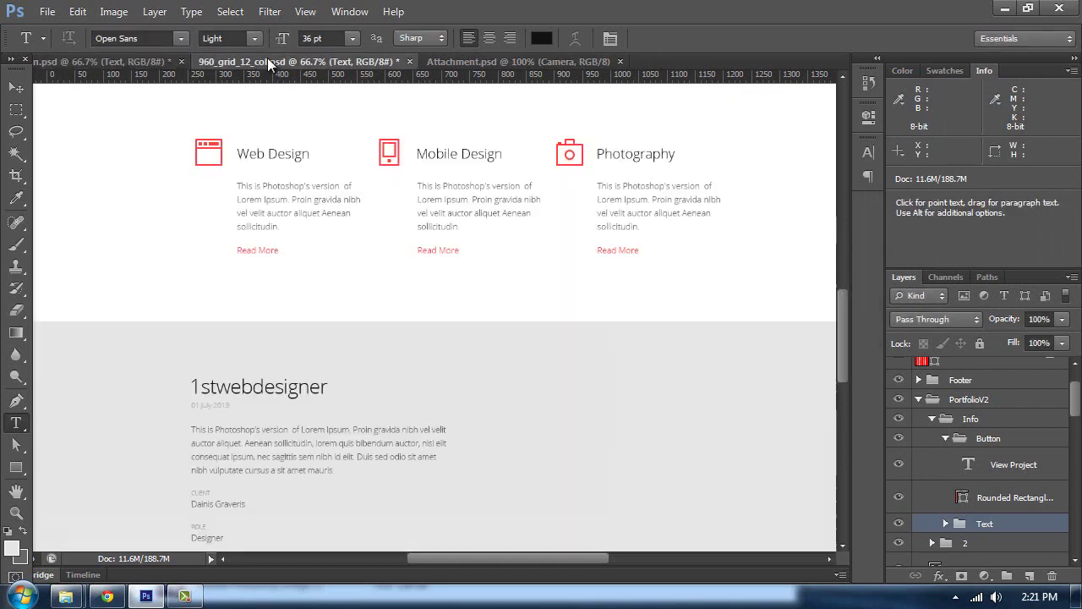
pyautogui.scroll(-2, 433, 149)
pyautogui.hotkey('ctrl', ';')
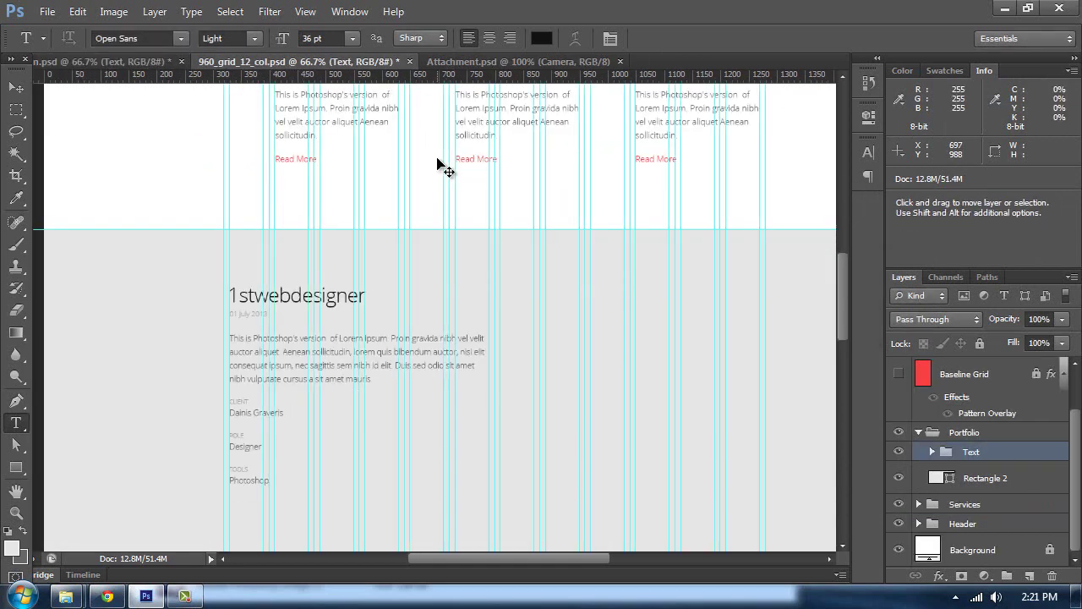
pyautogui.hotkey('ctrl', '1')
pyautogui.click(898, 374)
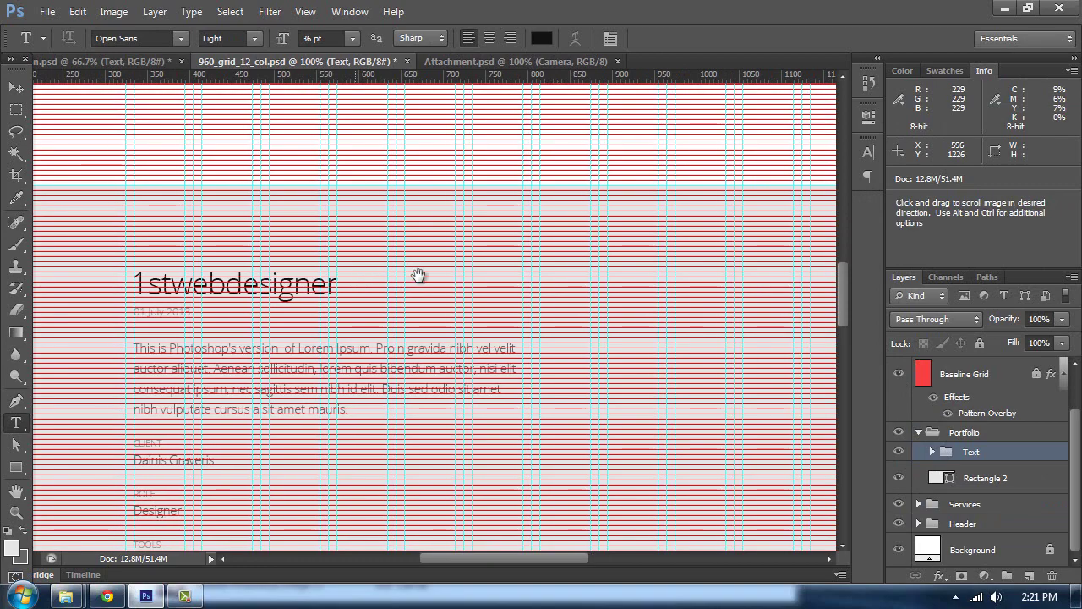
# - Move the Text group up to the grey section's top edge, then nudge it 60 px down
pyautogui.hscroll(-2, 254, 237)
pyautogui.click(17, 88)
pyautogui.hotkey('ctrl', '+')
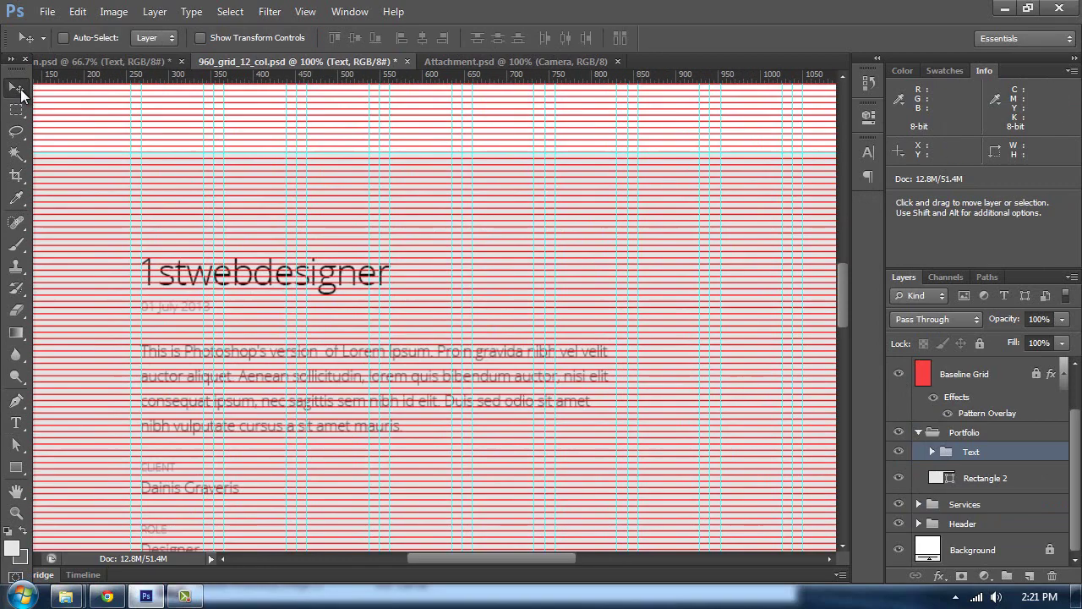
pyautogui.scroll(-2, 198, 149)
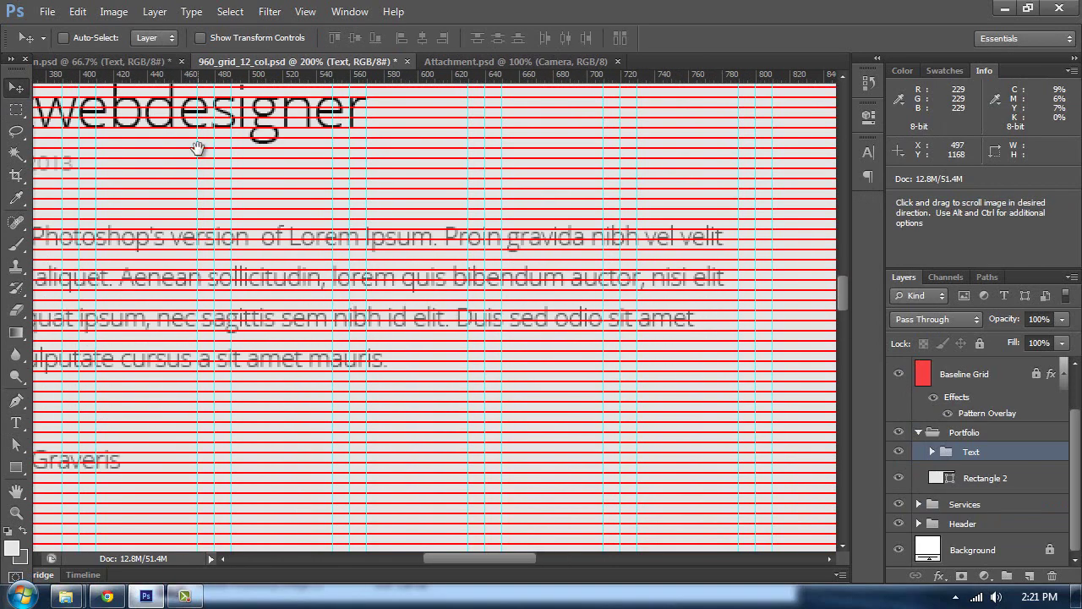
pyautogui.moveTo(198, 150); pyautogui.dragTo(500, 285)
pyautogui.scroll(-2, 506, 289)
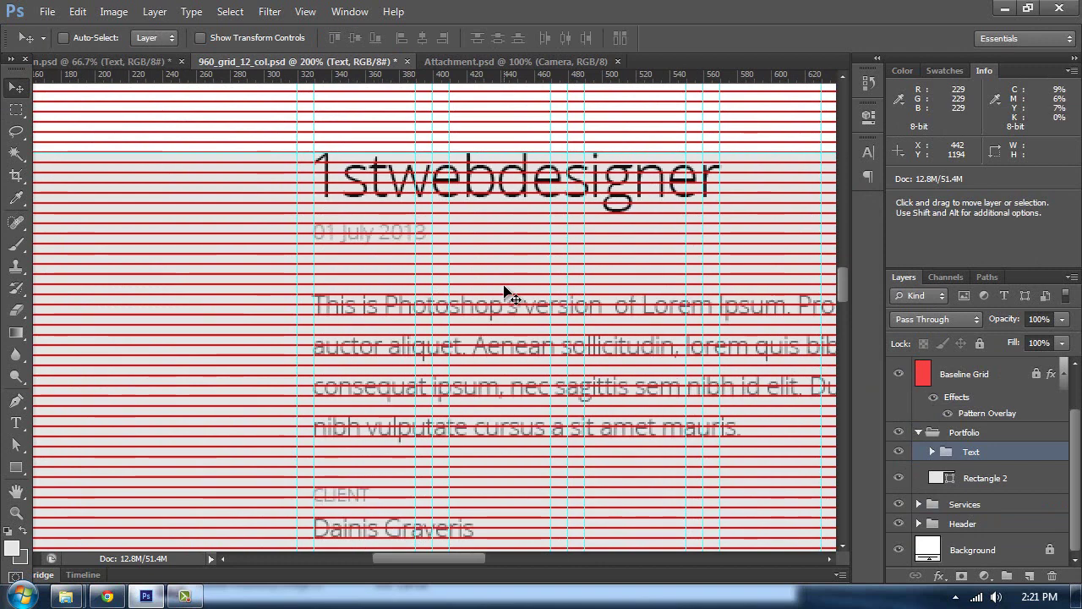
pyautogui.hotkey('shift', 'Down')
pyautogui.hotkey('shift', 'Down')
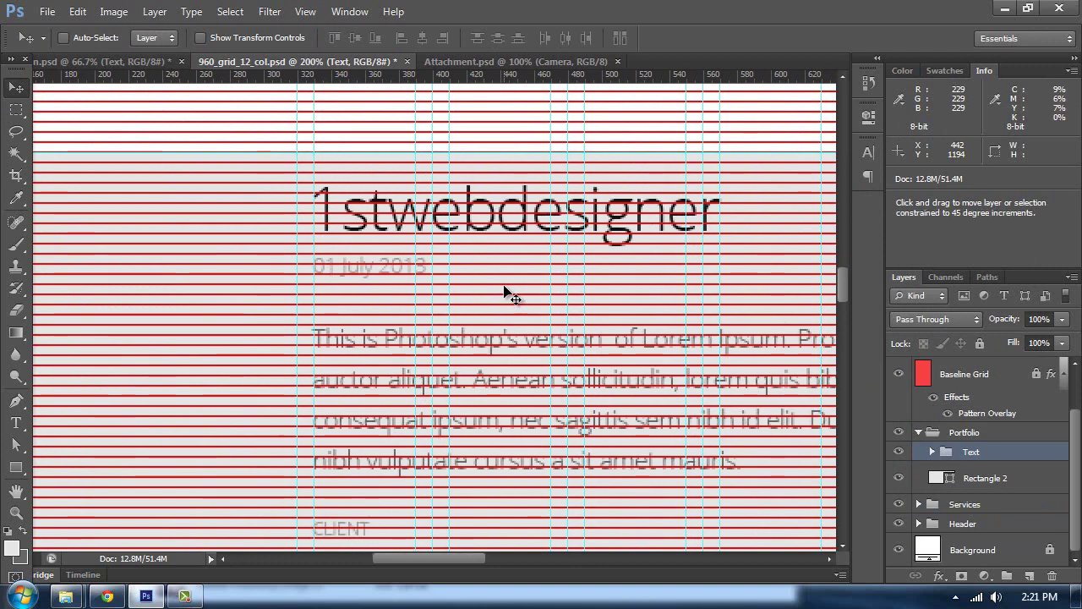
pyautogui.hotkey('shift', 'Down')
pyautogui.hotkey('shift', 'Down')
pyautogui.hotkey('shift', 'Down')
pyautogui.hotkey('shift', 'Down')
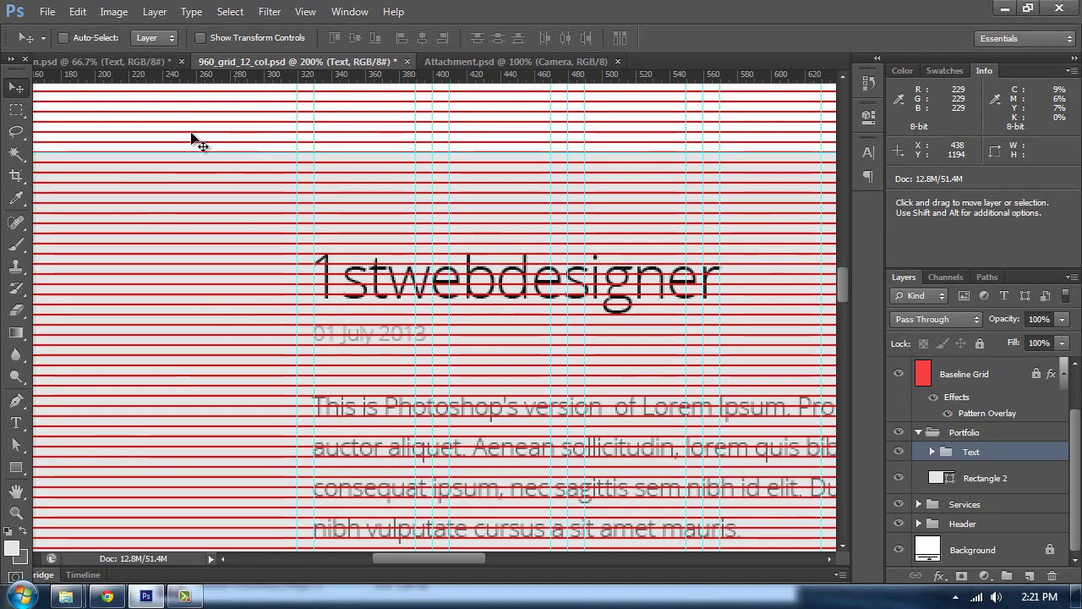
# - Measure 120 px down from the grey section's top edge and place a horizontal guide there
pyautogui.rightClick(16, 198)
pyautogui.click(89, 227)
pyautogui.moveTo(519, 217); pyautogui.dragTo(297, 198)
pyautogui.moveTo(556, 135); pyautogui.dragTo(556, 168)
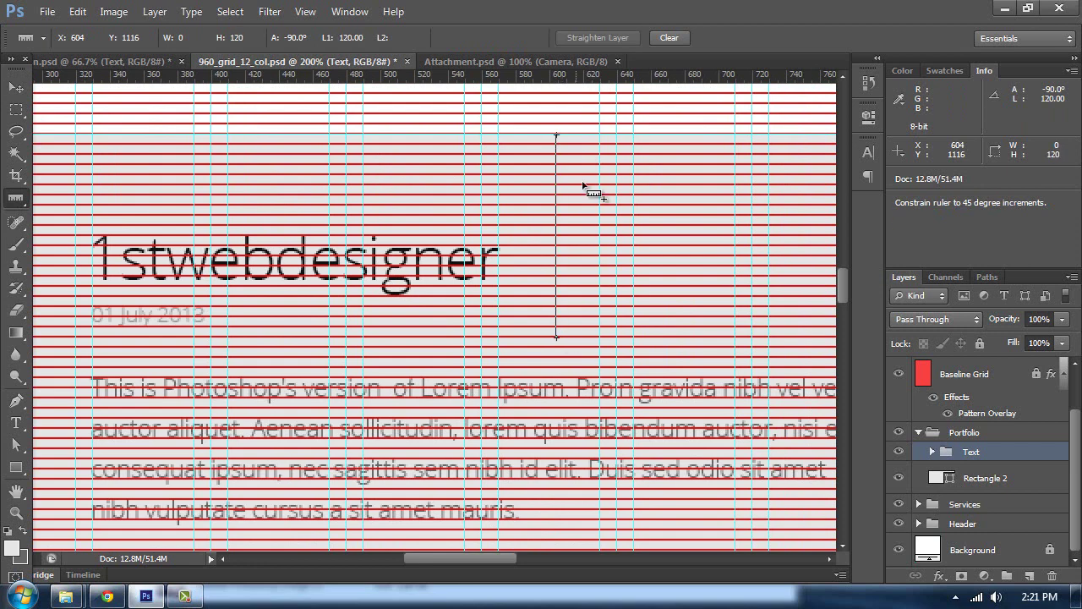
pyautogui.moveTo(561, 76); pyautogui.dragTo(590, 338)
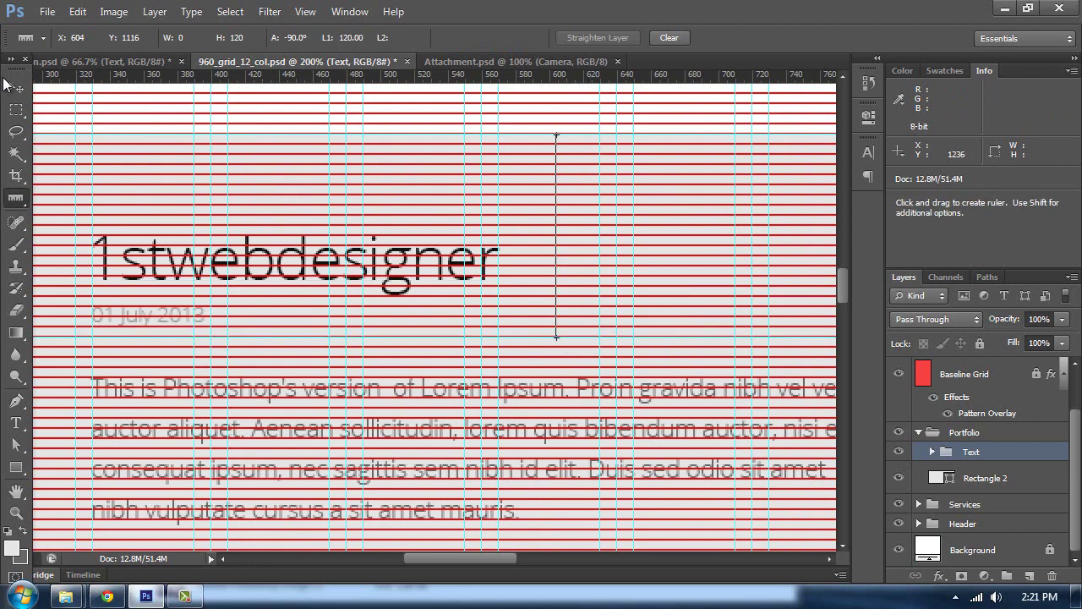
# - Move the Text group down so the top of the 1stwebdesigner heading sits on the new guide
pyautogui.click(16, 88)
pyautogui.moveTo(279, 269); pyautogui.dragTo(294, 370)
pyautogui.press('Up')
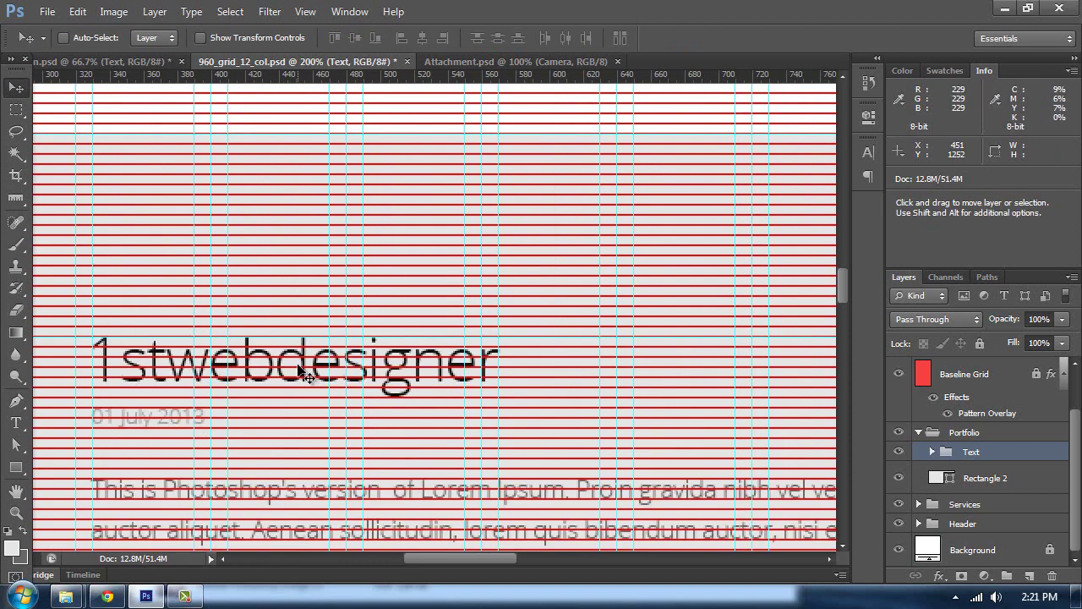
# - Hide the guides over the Portfolio section's text
pyautogui.hotkey('ctrl', '-')
pyautogui.press('space')
pyautogui.moveTo(503, 372); pyautogui.dragTo(494, 269)
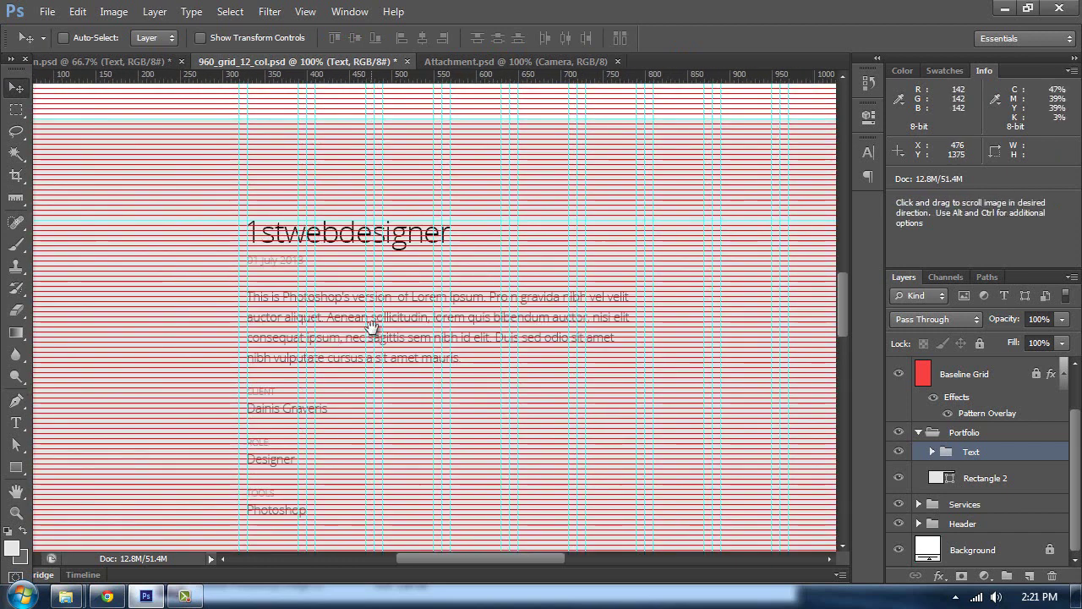
pyautogui.moveTo(373, 326); pyautogui.dragTo(442, 297)
pyautogui.hotkey('ctrl', ';')
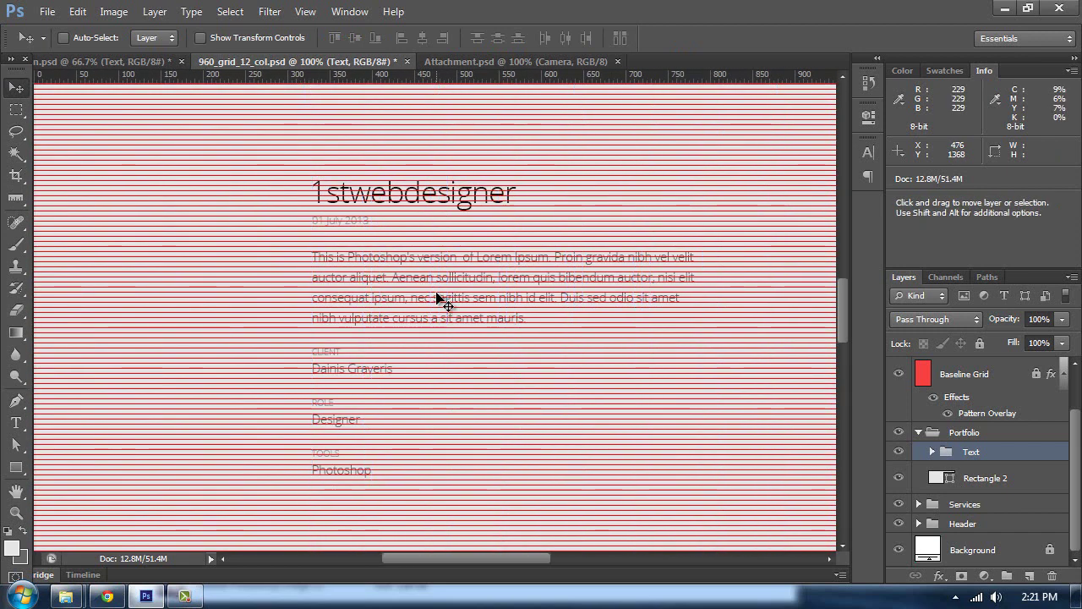
# - Check the font size and text colour of the 1stwebdesigner heading
pyautogui.press('t')
pyautogui.click(430, 212)
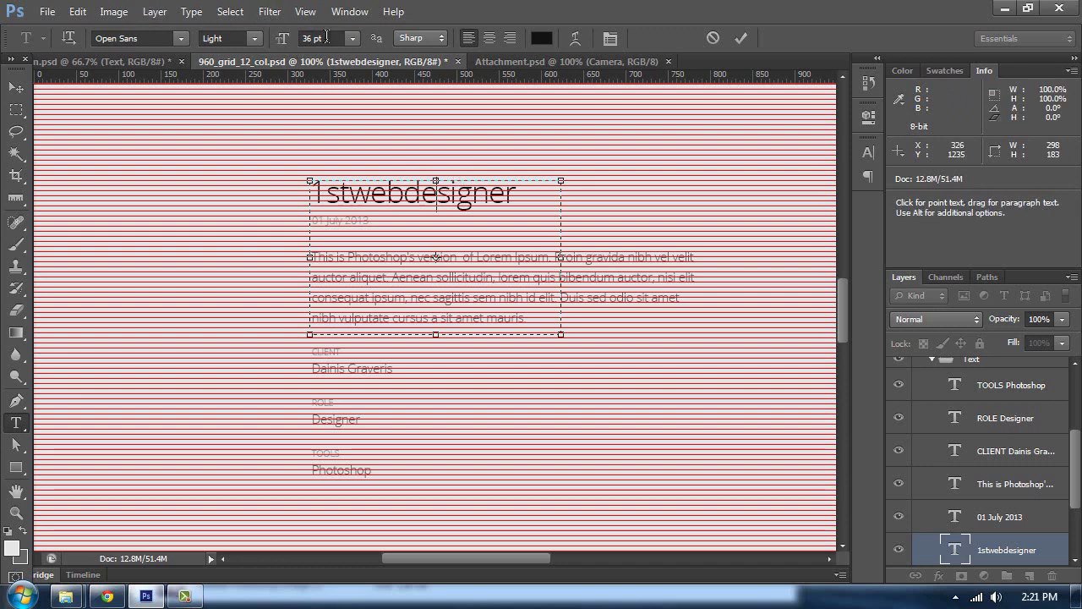
pyautogui.click(546, 38)
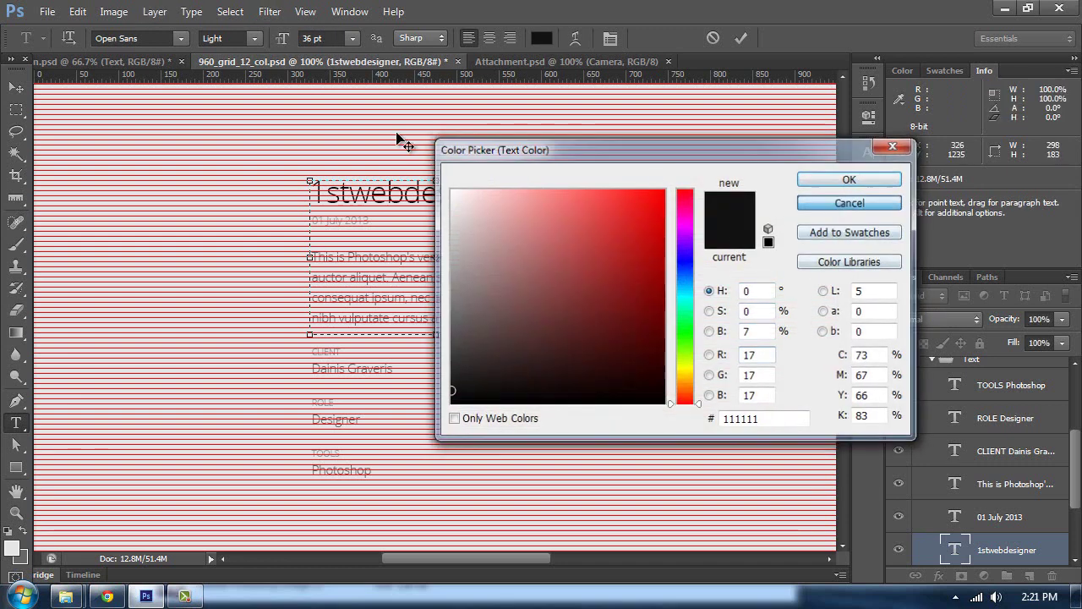
pyautogui.press('Return')
pyautogui.click(16, 87)
# - Check the font size and text colour of the date line under the heading
pyautogui.scroll(2, 271, 275)
pyautogui.hotkey('ctrl', '+')
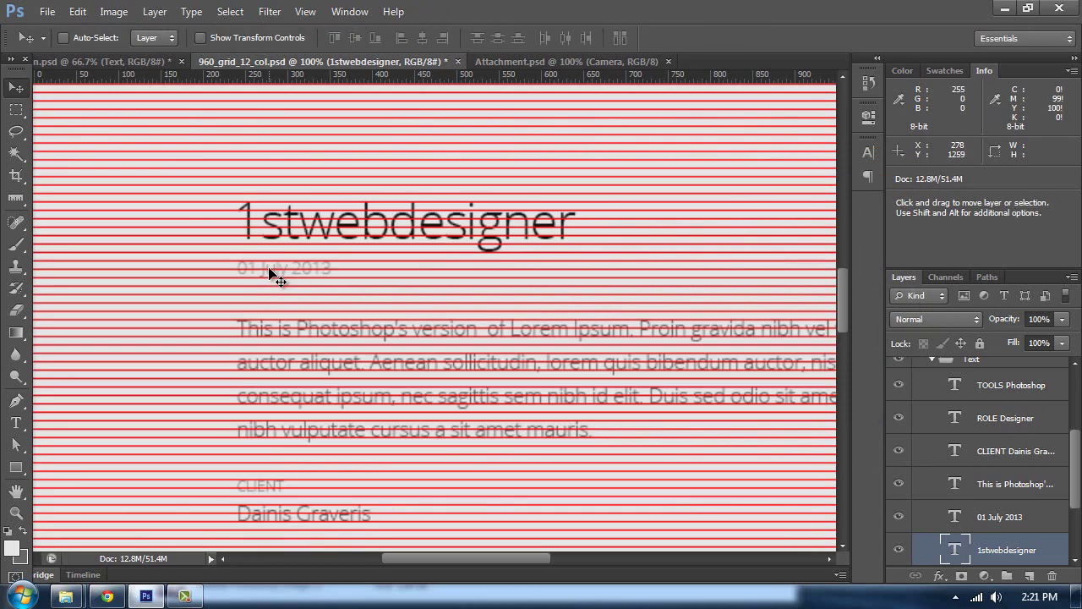
pyautogui.press('t')
pyautogui.click(290, 258)
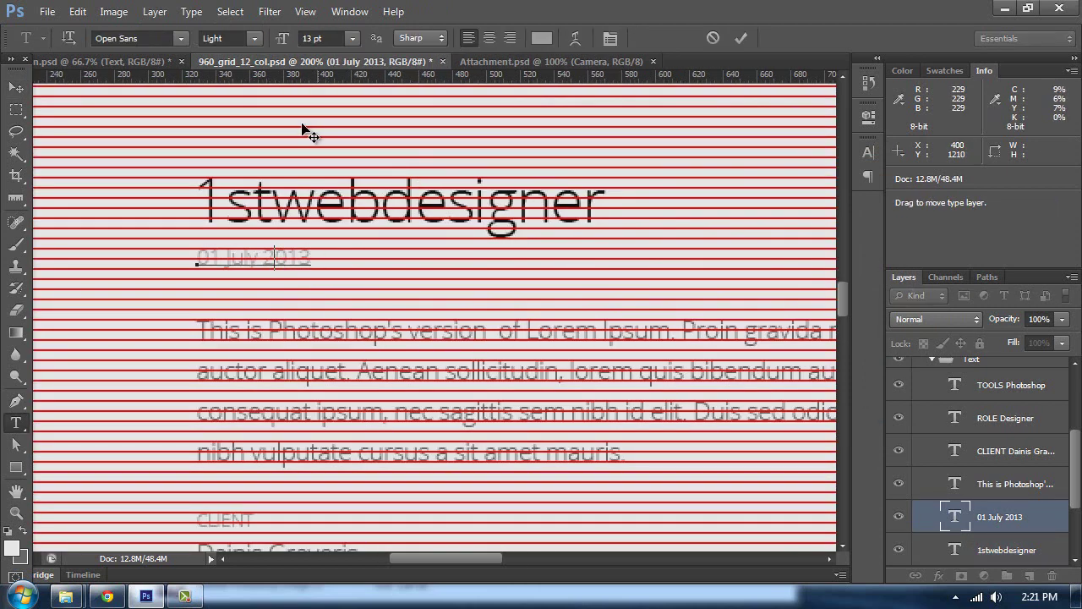
pyautogui.hotkey('ctrl', 'a')
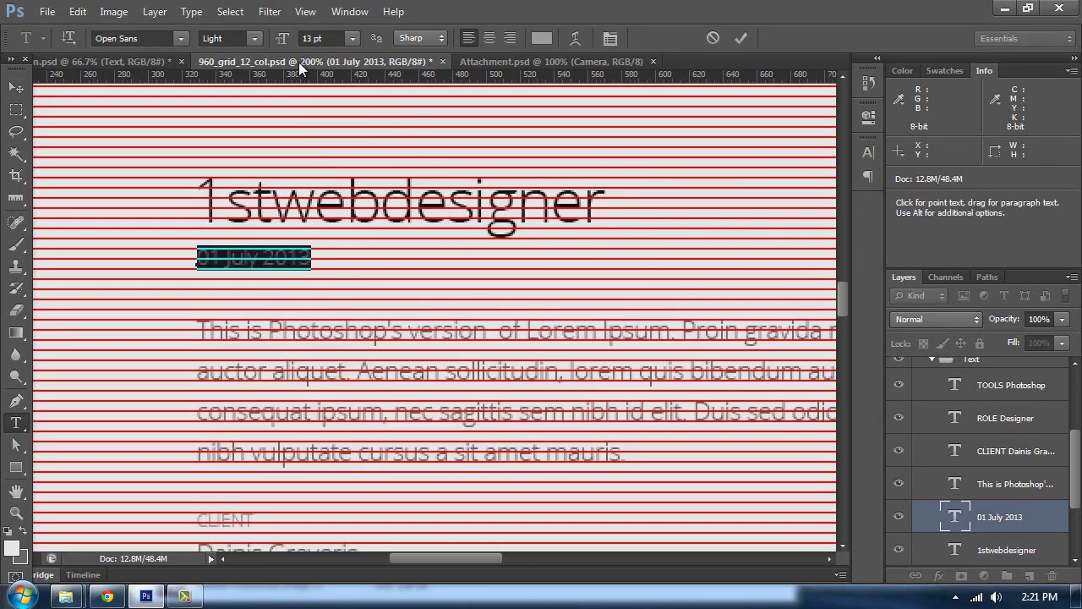
pyautogui.click(542, 39)
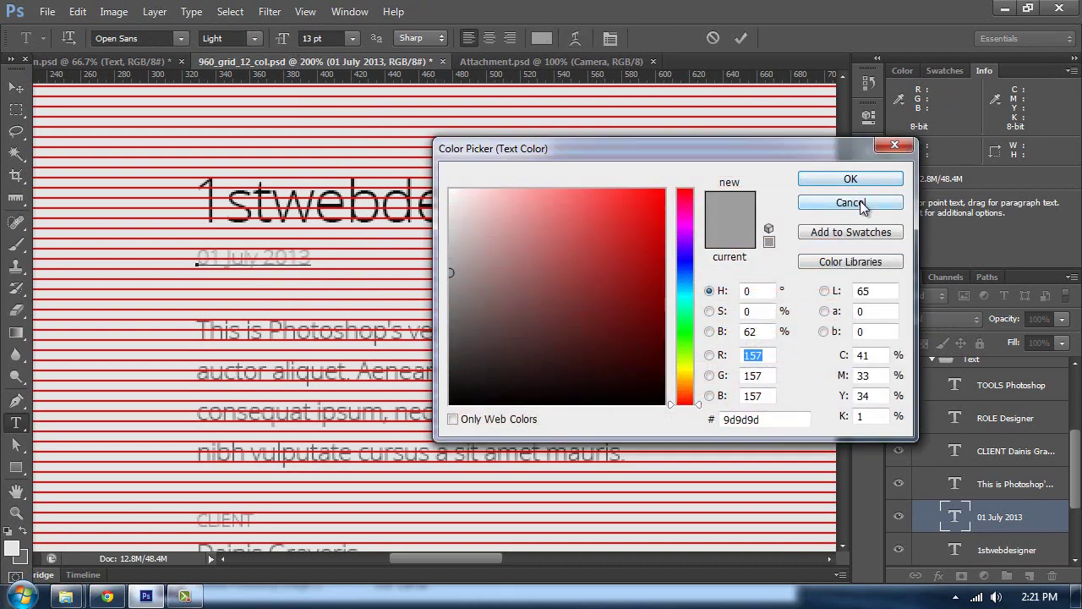
pyautogui.click(860, 203)
pyautogui.click(19, 89)
# - Check the font size and text colour of the description paragraph
pyautogui.press('t')
pyautogui.click(355, 330)
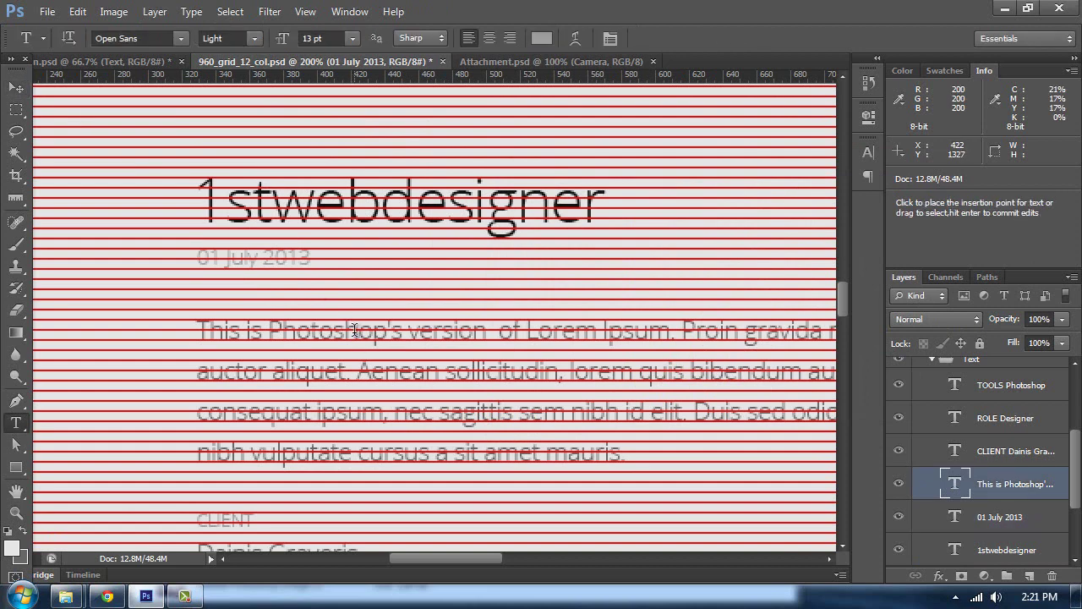
pyautogui.click(541, 39)
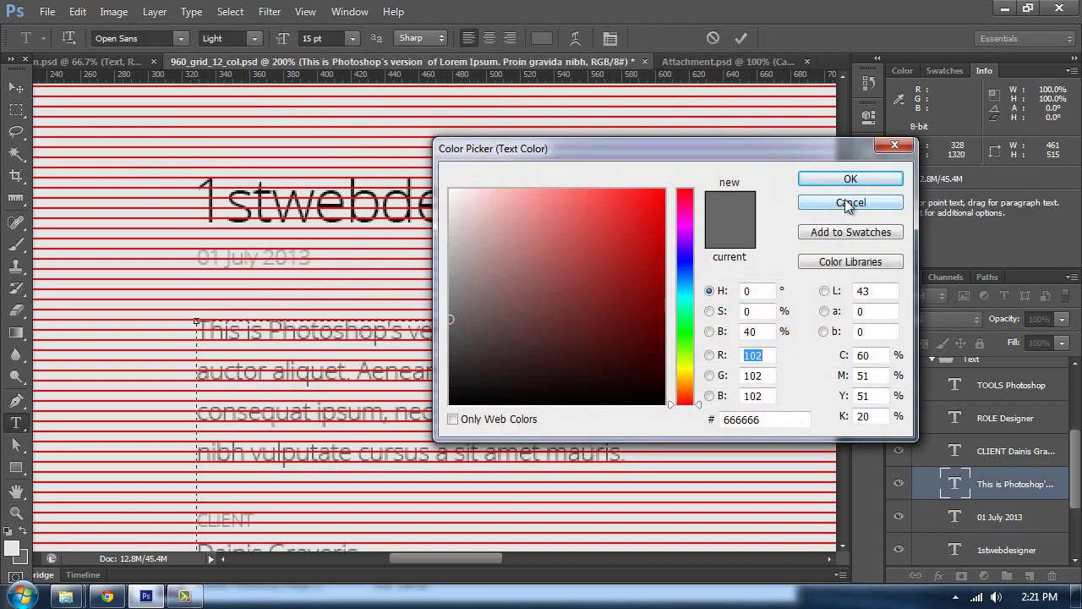
pyautogui.click(846, 202)
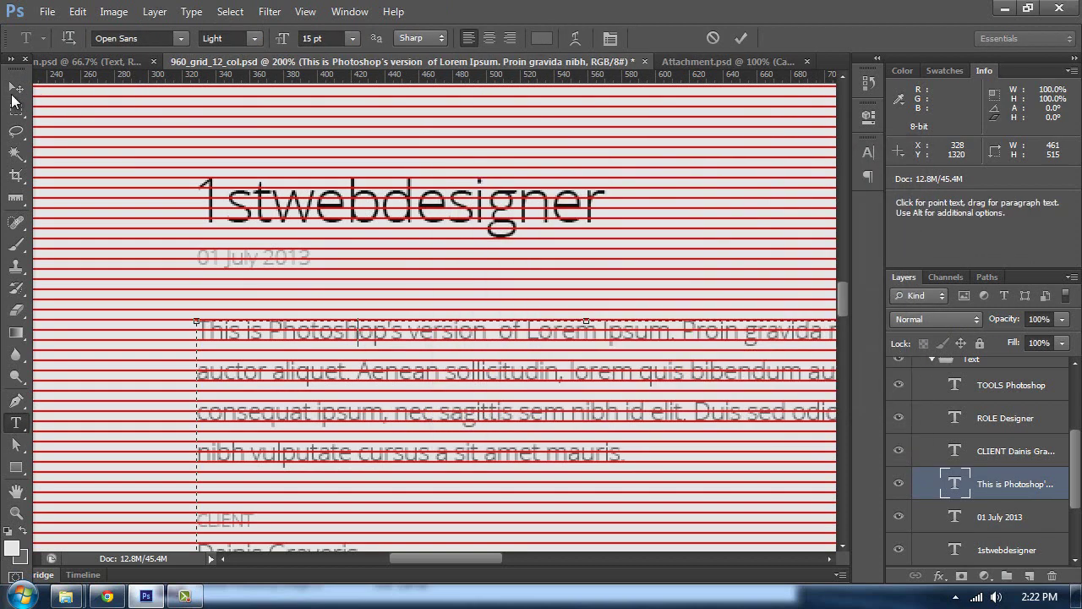
pyautogui.click(16, 92)
# - Try moving the description paragraph up 30 px towards the date line and move it back down by the same amount
pyautogui.moveTo(455, 319); pyautogui.dragTo(465, 240)
pyautogui.press('t')
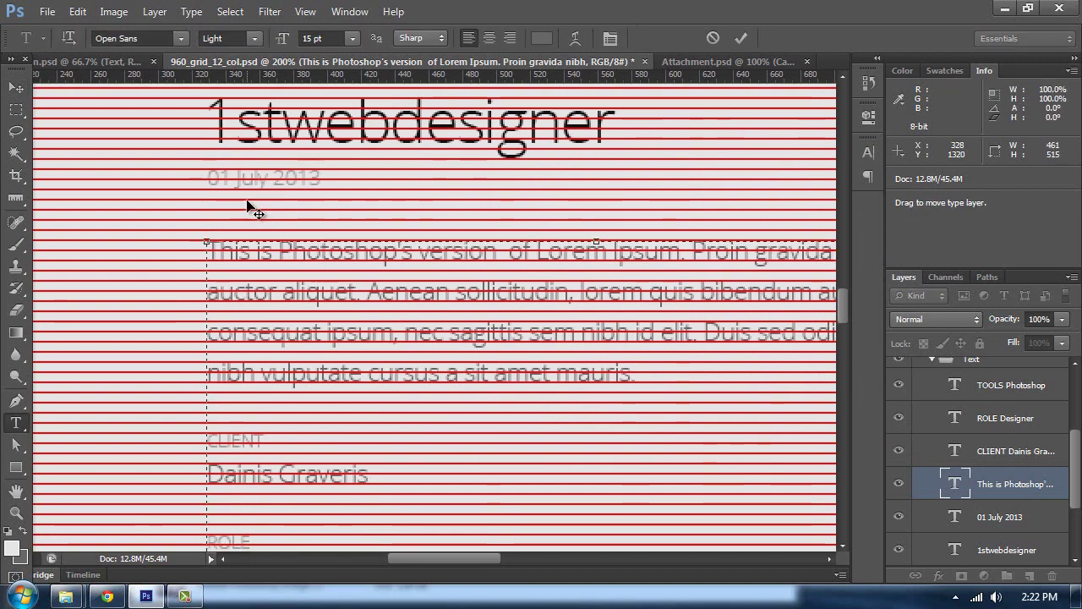
pyautogui.click(14, 89)
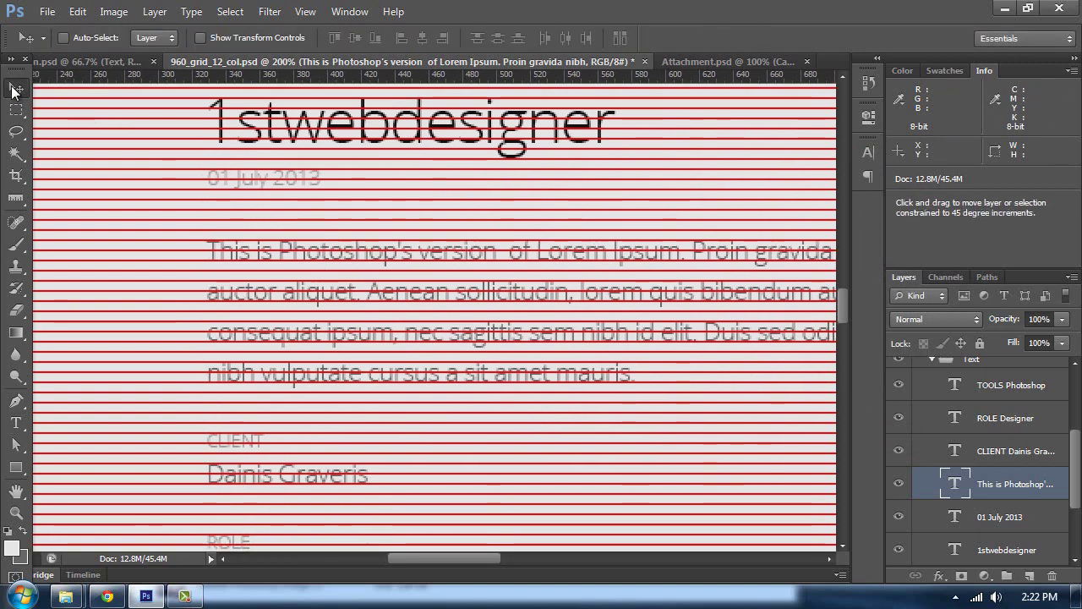
pyautogui.hotkey('shift', 'Up')
pyautogui.hotkey('shift', 'Up')
pyautogui.hotkey('shift', 'Up')
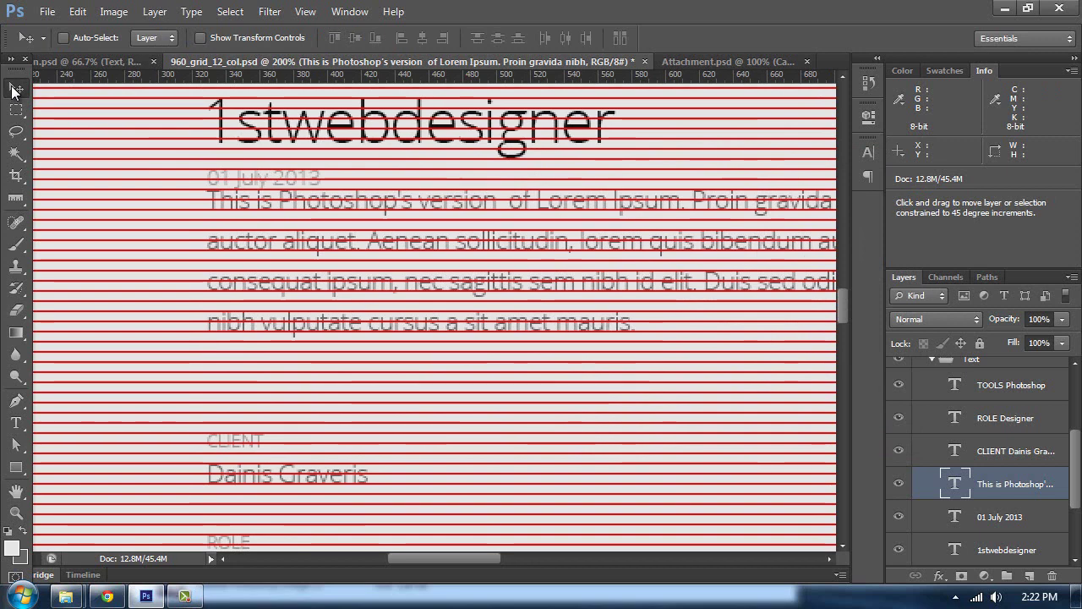
pyautogui.hotkey('shift', 'Down')
pyautogui.hotkey('shift', 'Down')
pyautogui.hotkey('shift', 'Down')
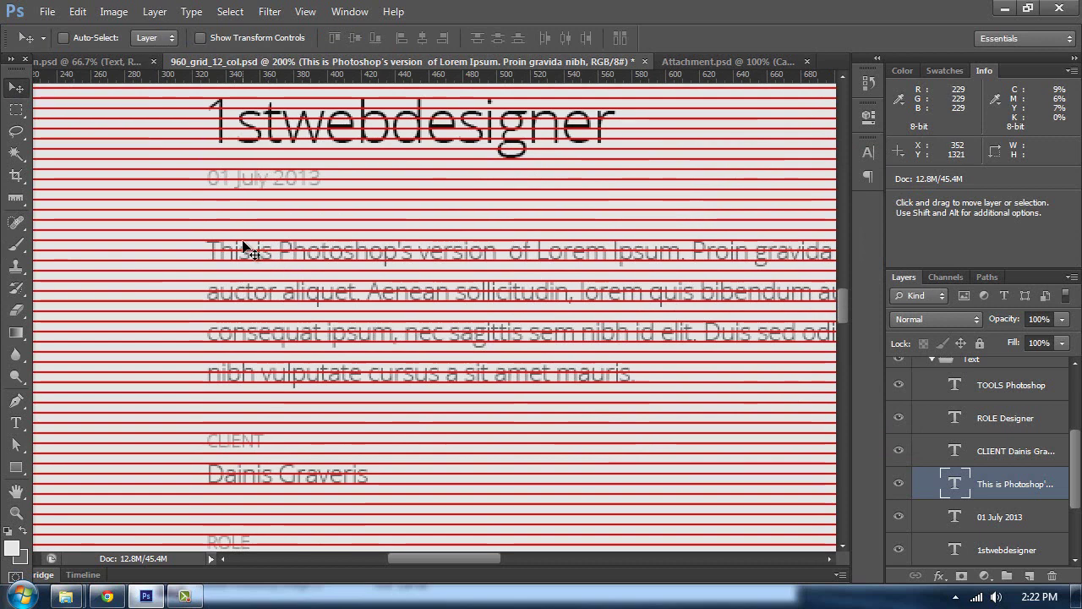
# - Check the font size and text colour of the CLIENT label below the description paragraph
pyautogui.press('space')
pyautogui.moveTo(293, 330); pyautogui.dragTo(299, 263)
pyautogui.moveTo(269, 365); pyautogui.dragTo(282, 217)
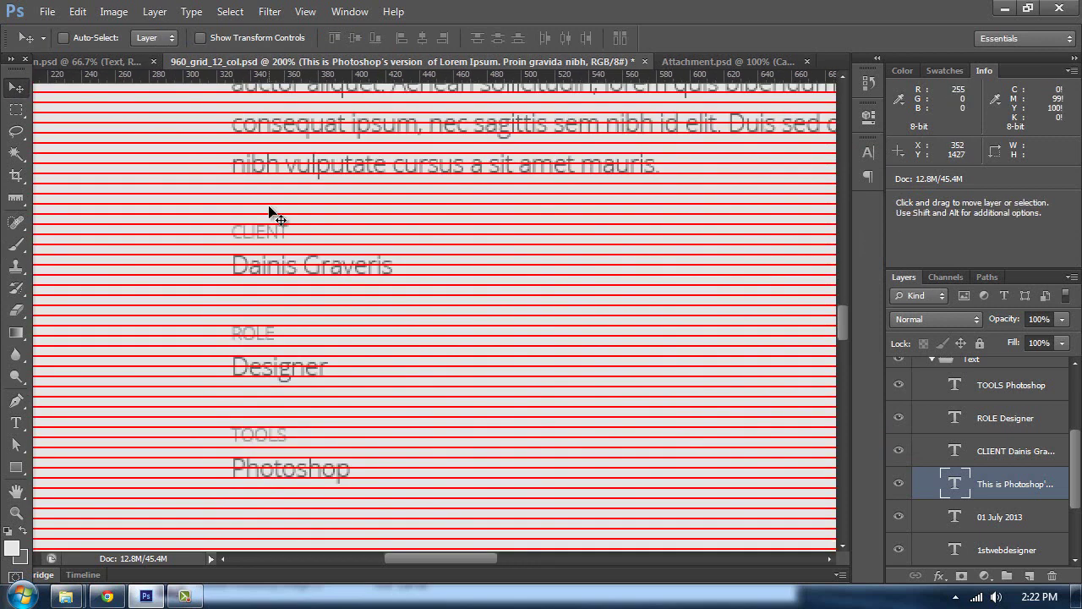
pyautogui.press('space')
pyautogui.moveTo(290, 348); pyautogui.dragTo(290, 271)
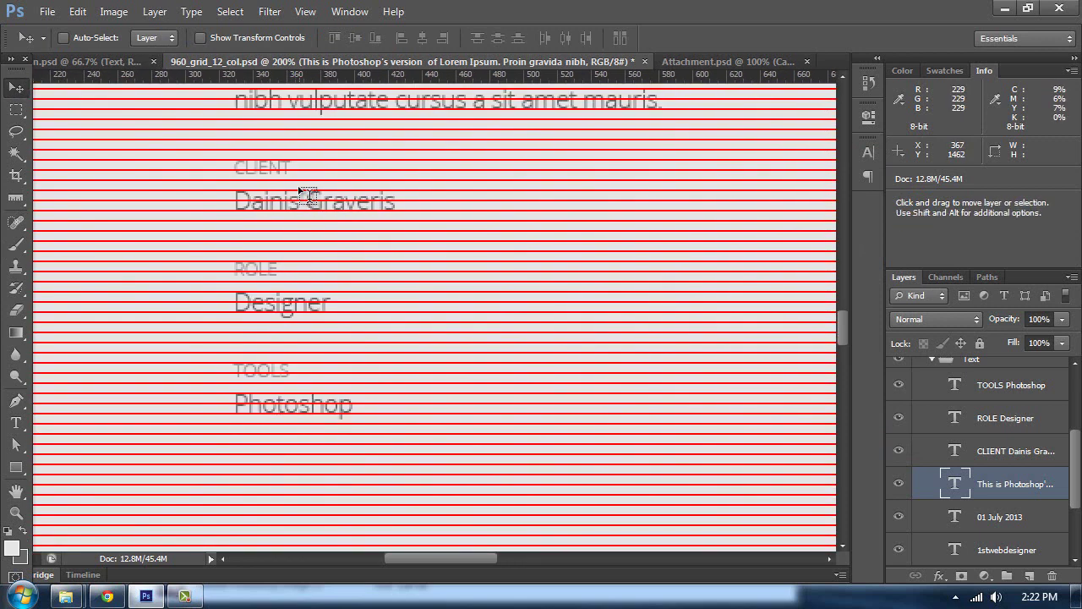
pyautogui.press('t')
pyautogui.click(266, 158)
pyautogui.moveTo(314, 175); pyautogui.dragTo(149, 100)
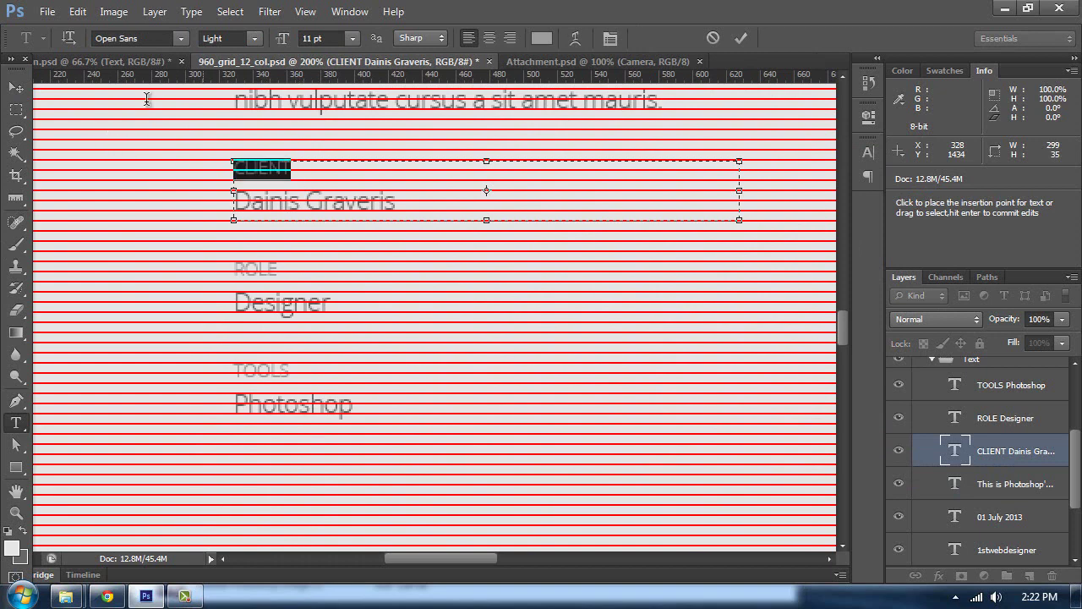
pyautogui.click(279, 42)
pyautogui.click(541, 38)
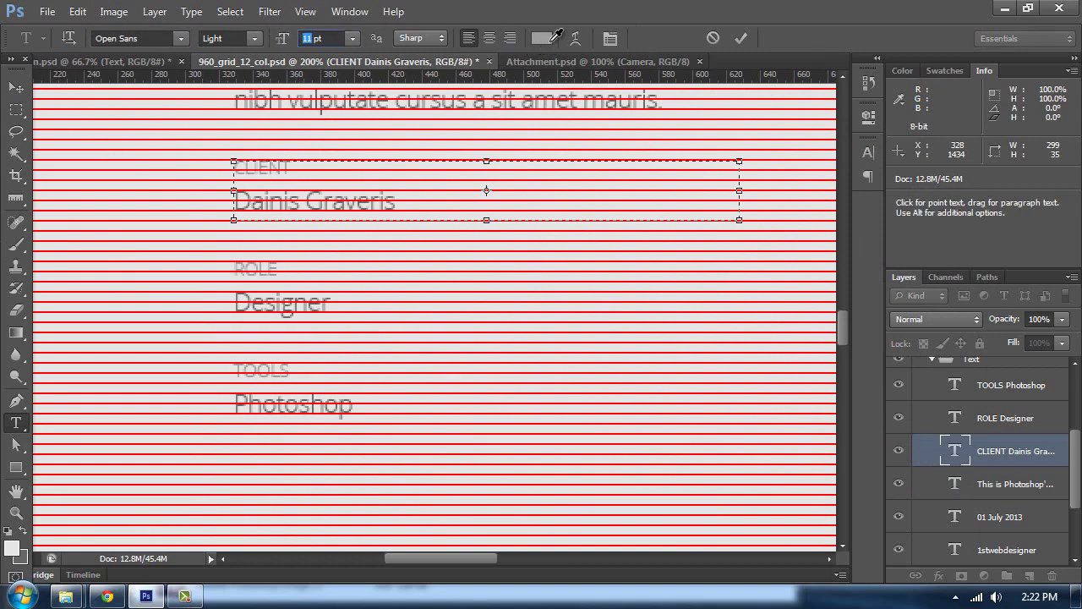
pyautogui.click(828, 209)
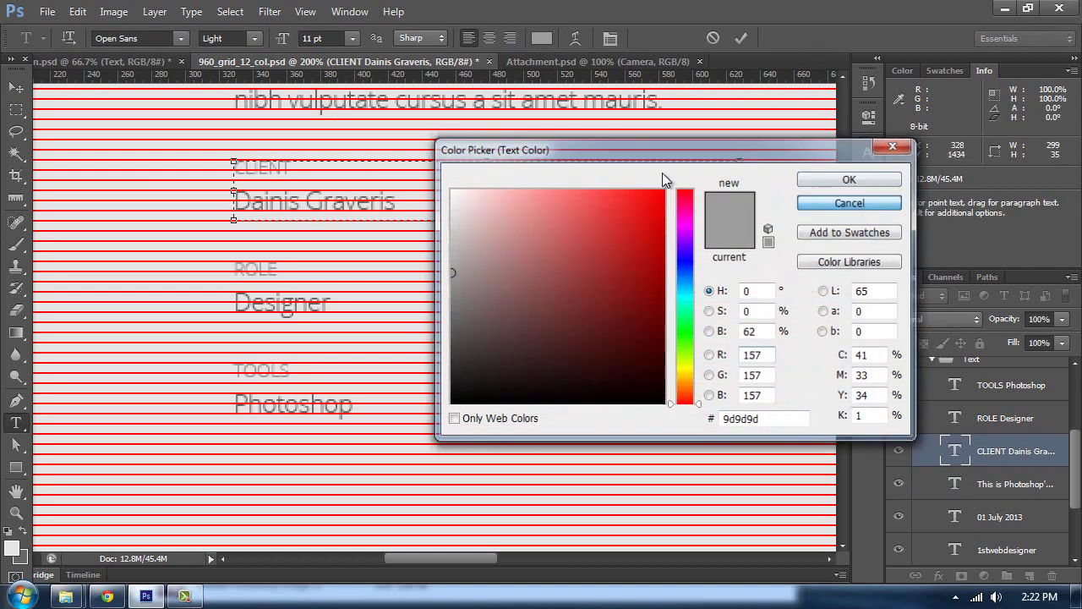
pyautogui.click(16, 87)
# - Check the font size and text colour of the client name under the CLIENT label
pyautogui.press('t')
pyautogui.click(353, 203)
pyautogui.moveTo(414, 201); pyautogui.dragTo(212, 205)
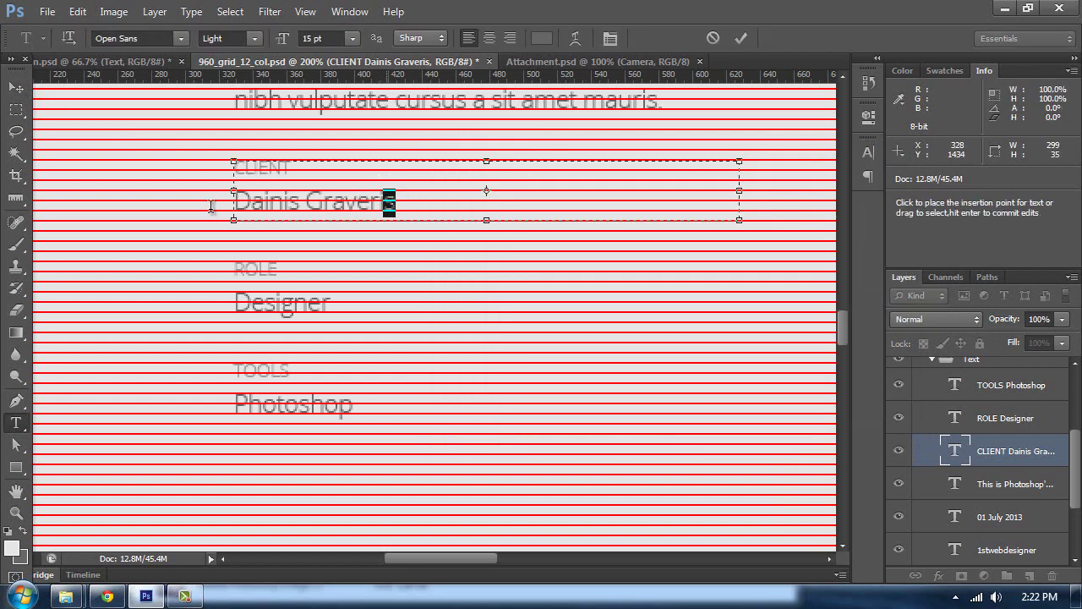
pyautogui.click(541, 38)
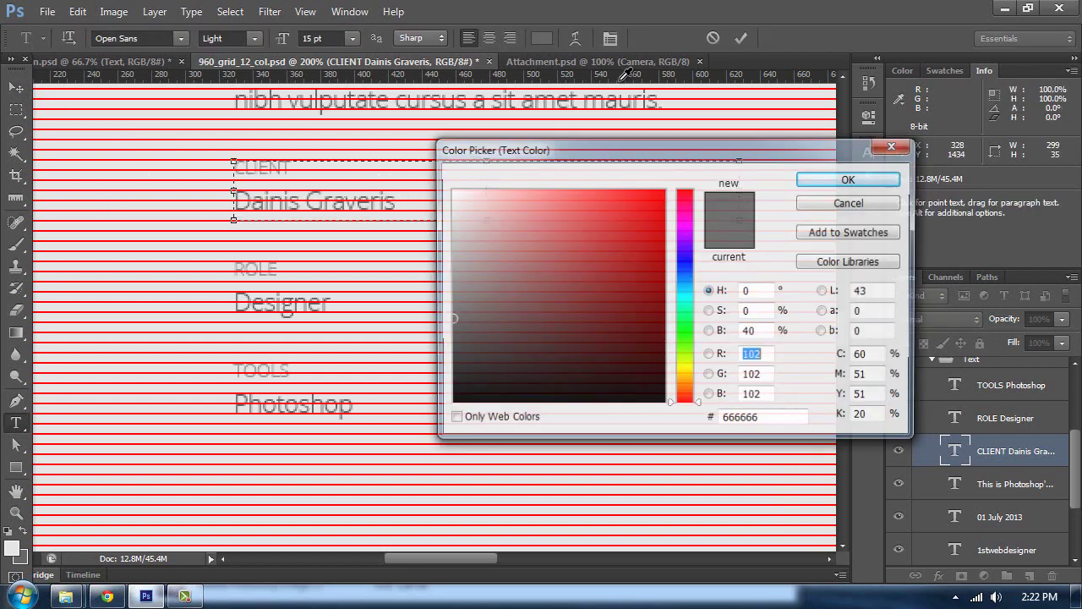
pyautogui.click(817, 208)
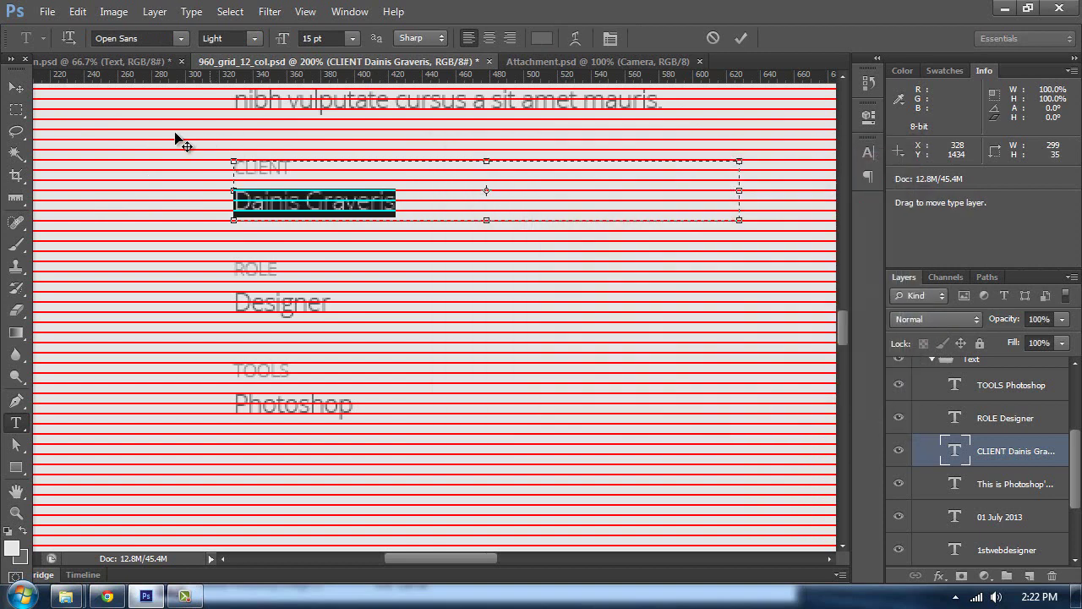
pyautogui.click(15, 88)
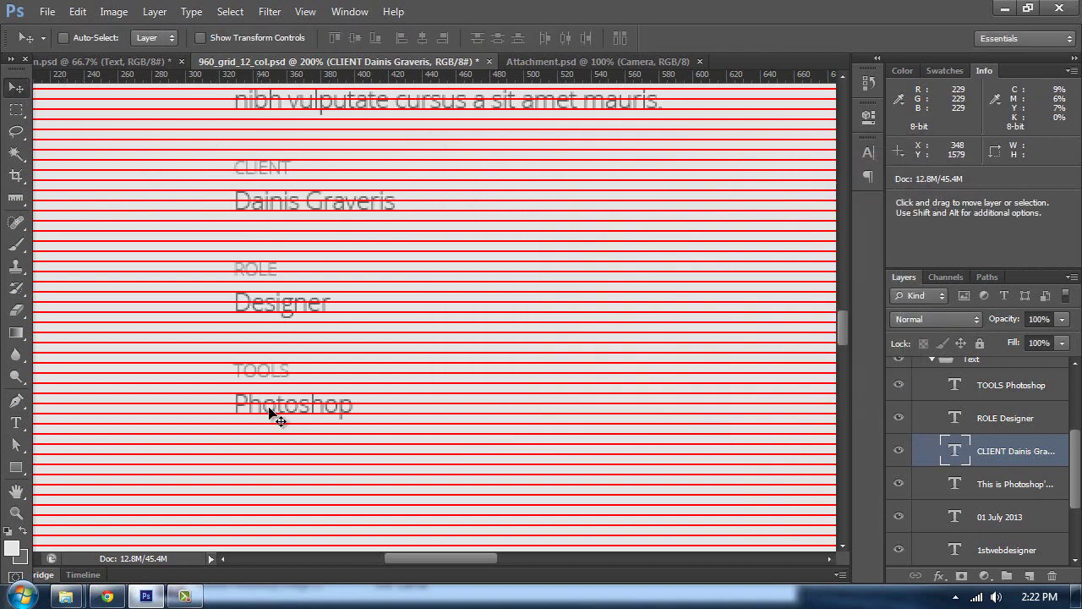
# - Collapse the Text group, add a new layer above it in the Portfolio group, and hide the Baseline Grid layer
pyautogui.hotkey('ctrl', '-')
pyautogui.hotkey('ctrl', '-')
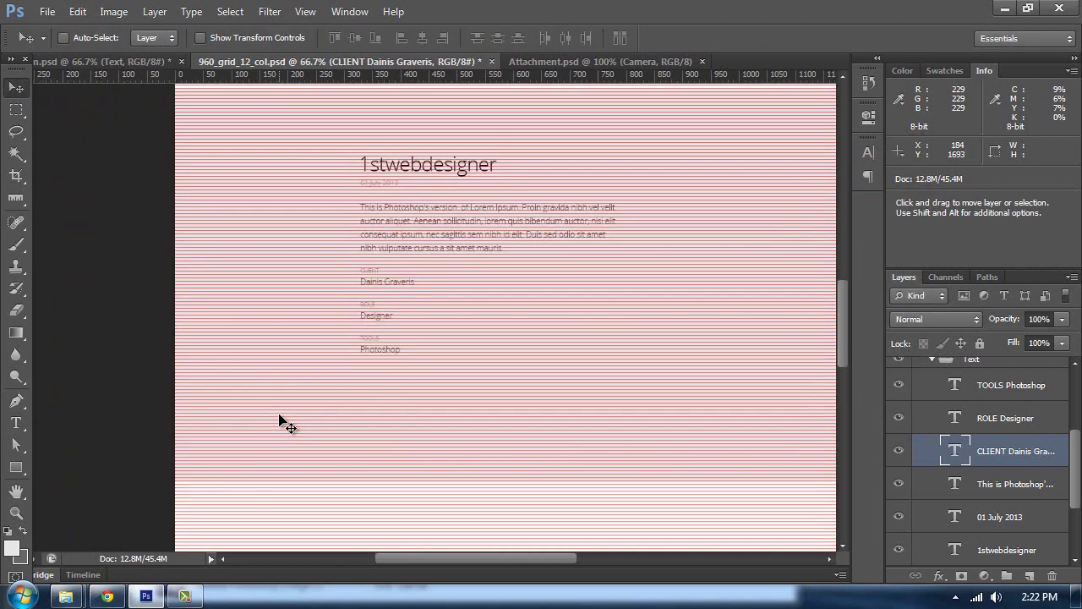
pyautogui.scroll(3, 981, 473)
pyautogui.click(932, 457)
pyautogui.click(994, 461)
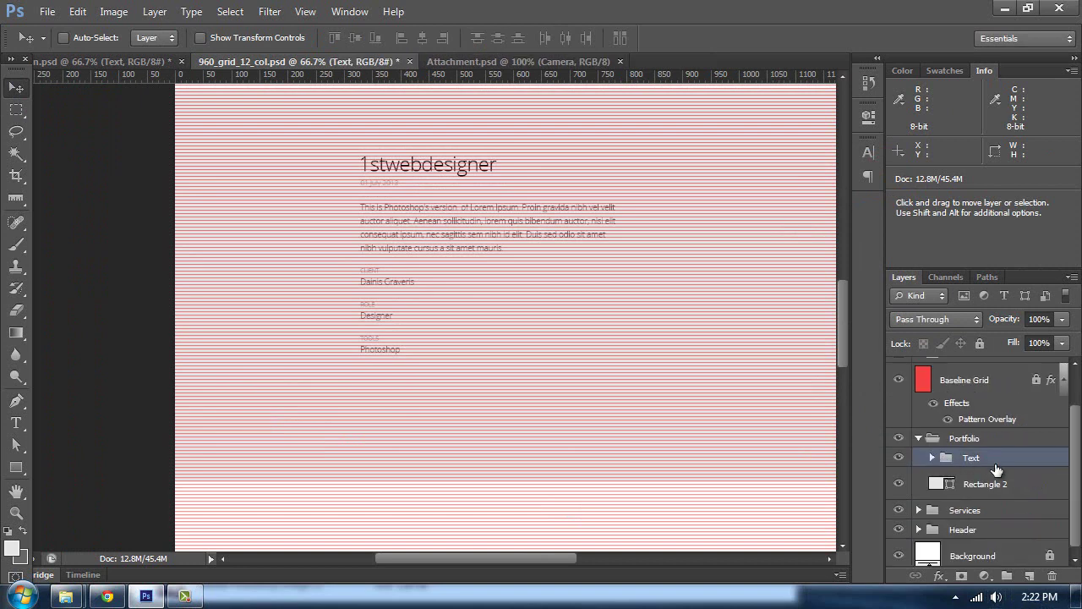
pyautogui.click(1030, 576)
pyautogui.scroll(-2, 534, 415)
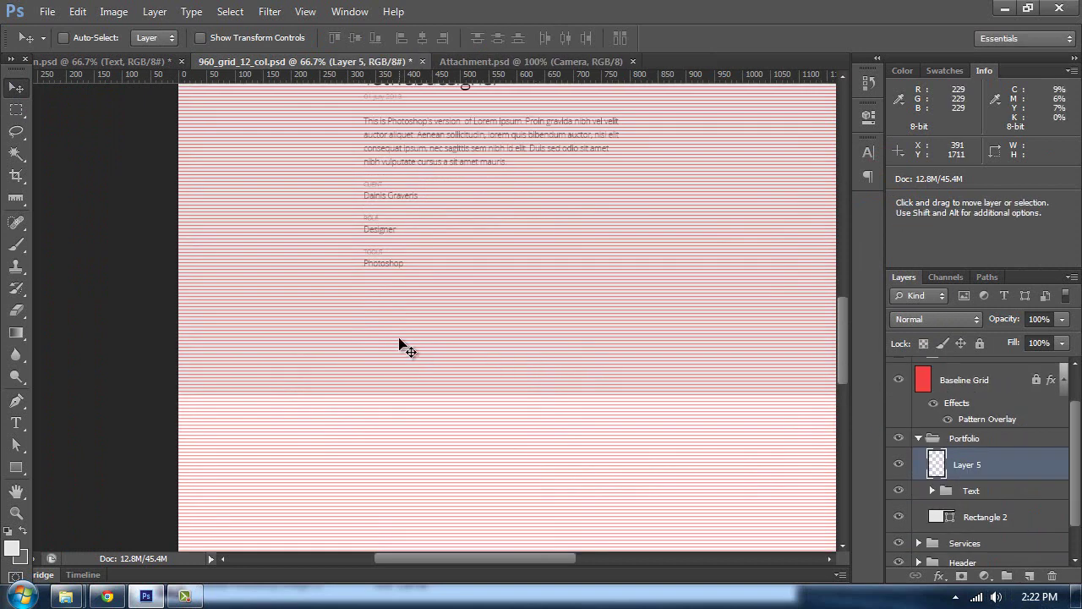
pyautogui.click(899, 379)
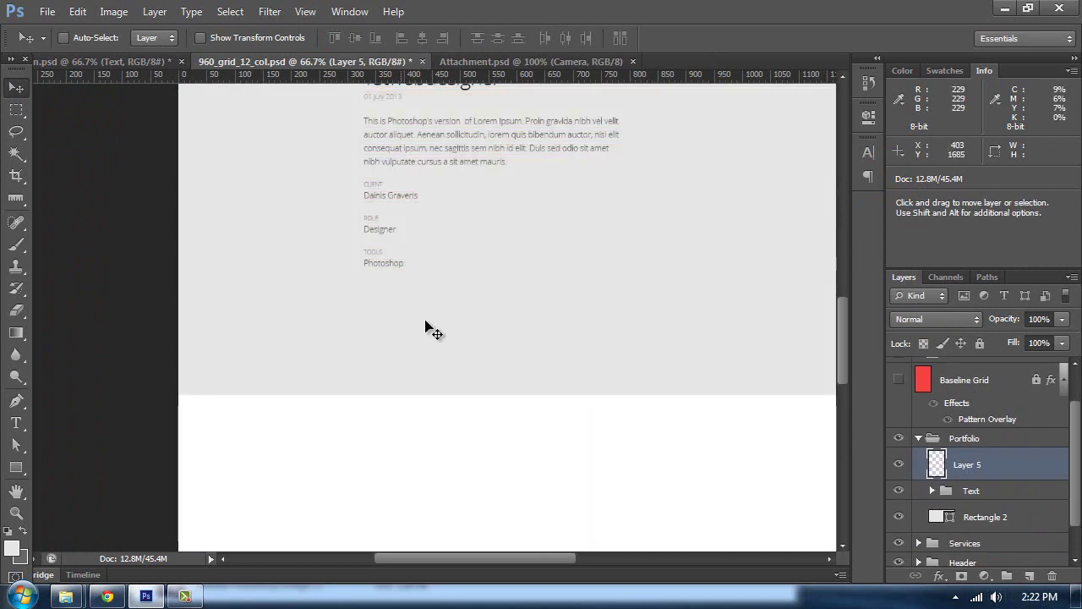
# - Look at the View Project button in the finished reference document and return to 960_grid_12_col.psd
pyautogui.scroll(1, 425, 327)
pyautogui.click(92, 61)
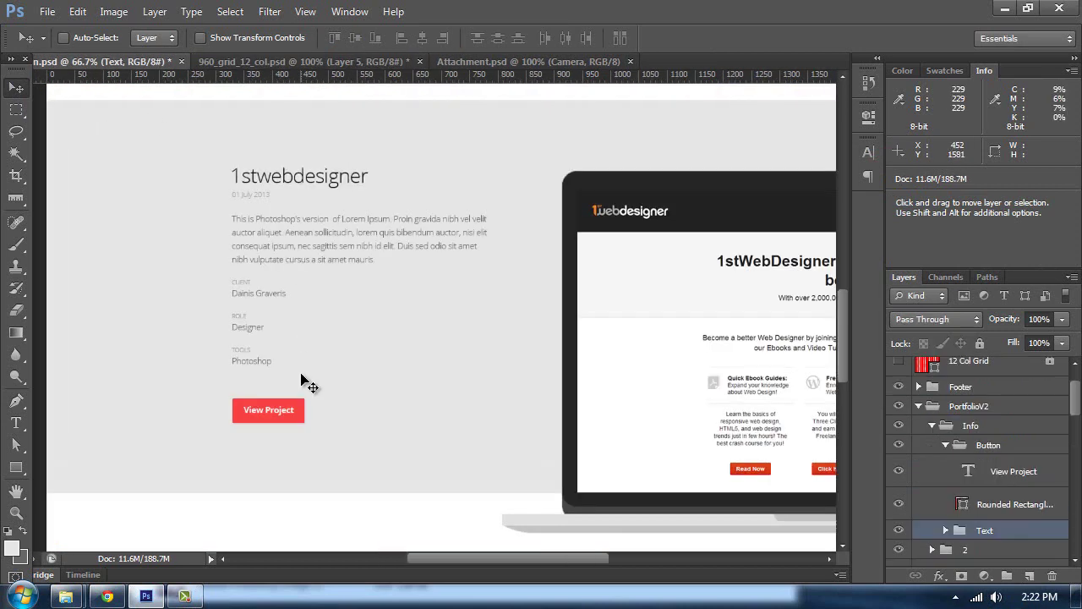
pyautogui.click(284, 64)
pyautogui.scroll(-1, 474, 347)
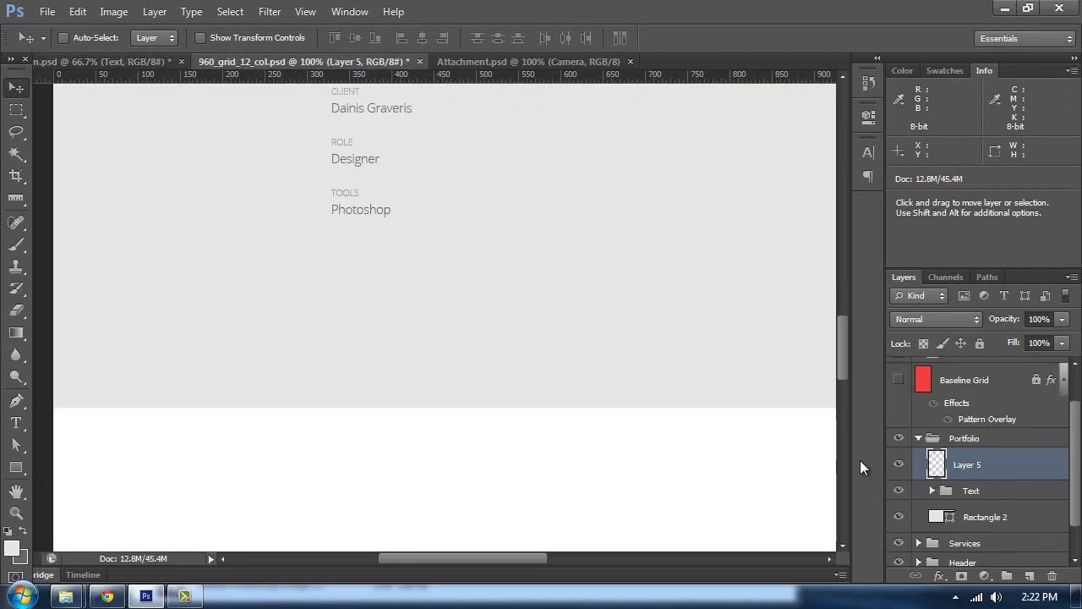
# - Group the new empty layer and name the group Button
pyautogui.hotkey('ctrl', 'g')
pyautogui.doubleClick(977, 457)
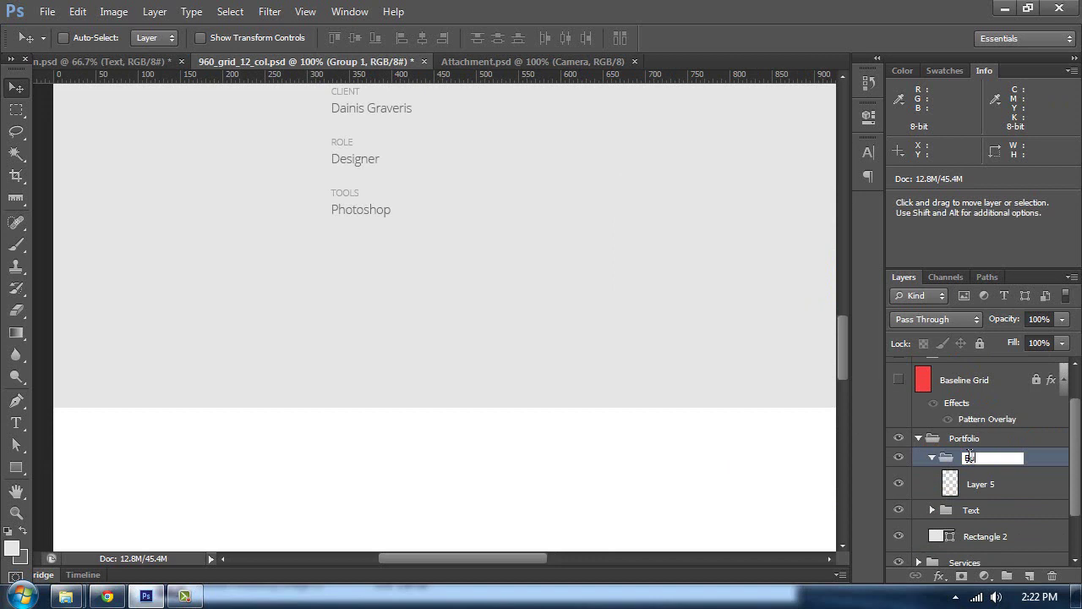
pyautogui.write('Button')
pyautogui.press('Return')
# - Add the text "View Project" in the Button group below the TOOLS entry and set its style to Bold
pyautogui.click(1040, 491)
pyautogui.press('t')
pyautogui.click(345, 311)
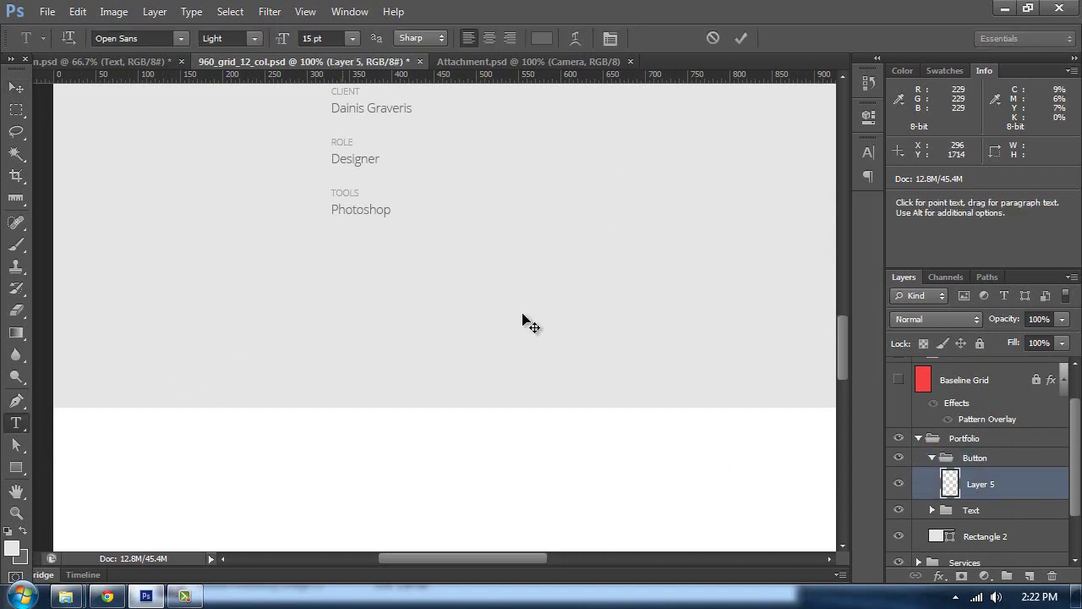
pyautogui.write('View Proje')
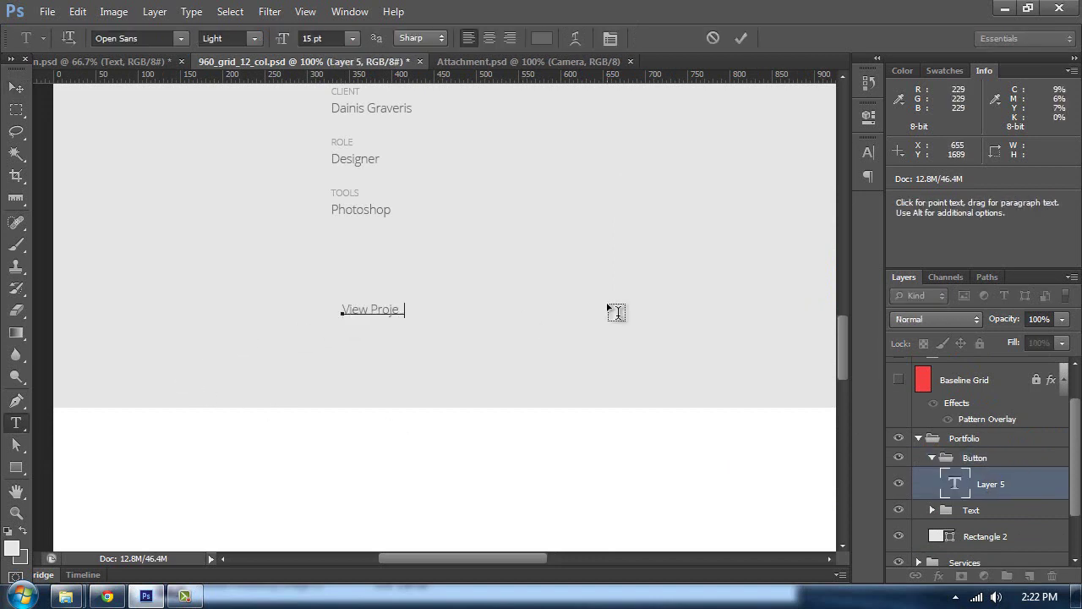
pyautogui.write('ct')
pyautogui.hotkey('ctrl', 'a')
pyautogui.click(253, 39)
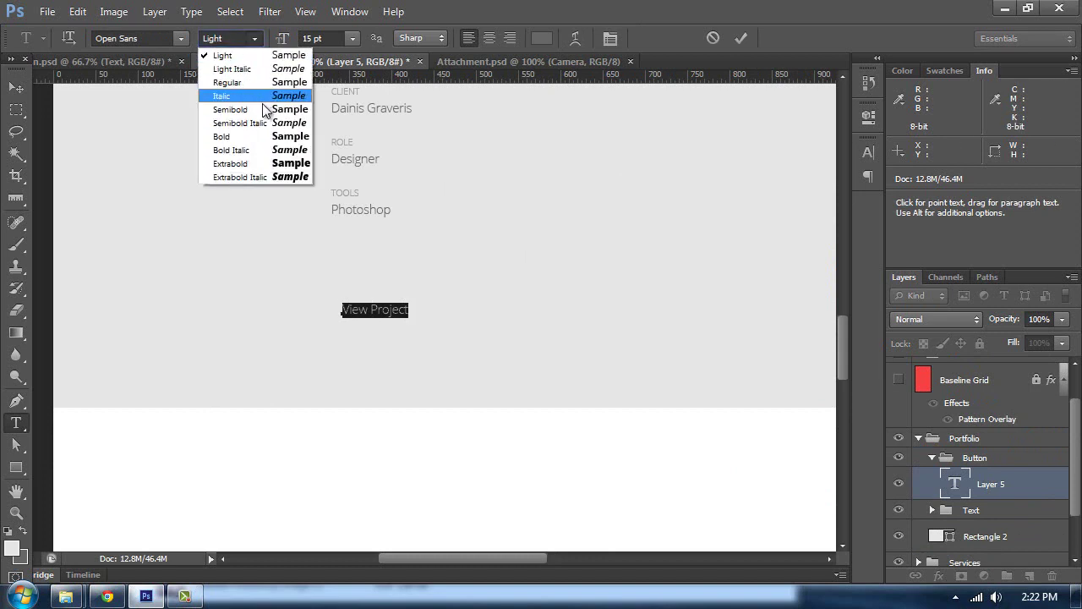
pyautogui.click(233, 136)
pyautogui.click(17, 88)
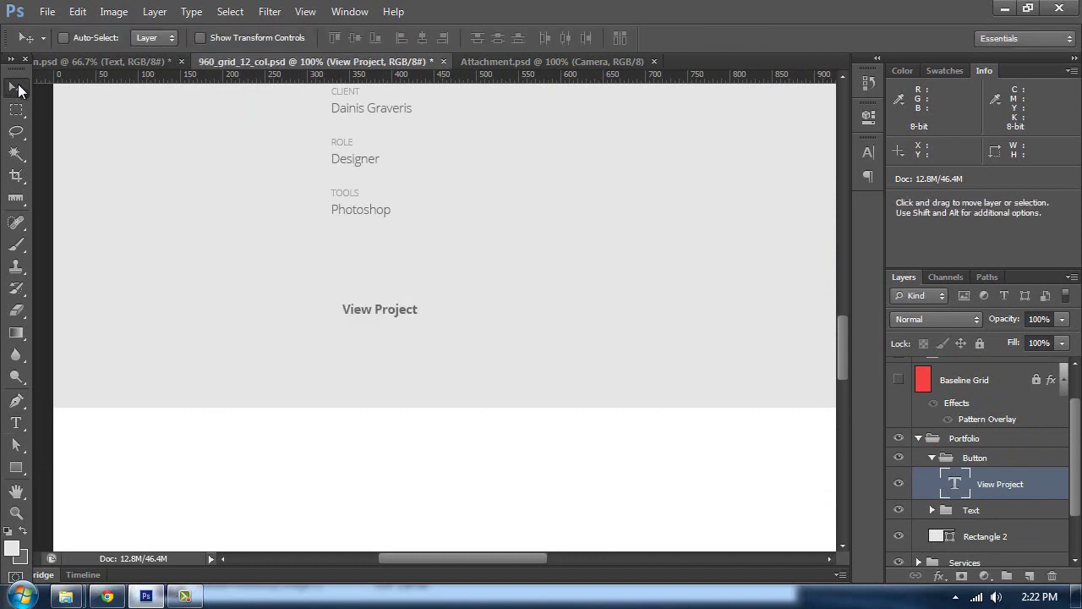
# - Change the "View Project" text colour to white
pyautogui.doubleClick(380, 307)
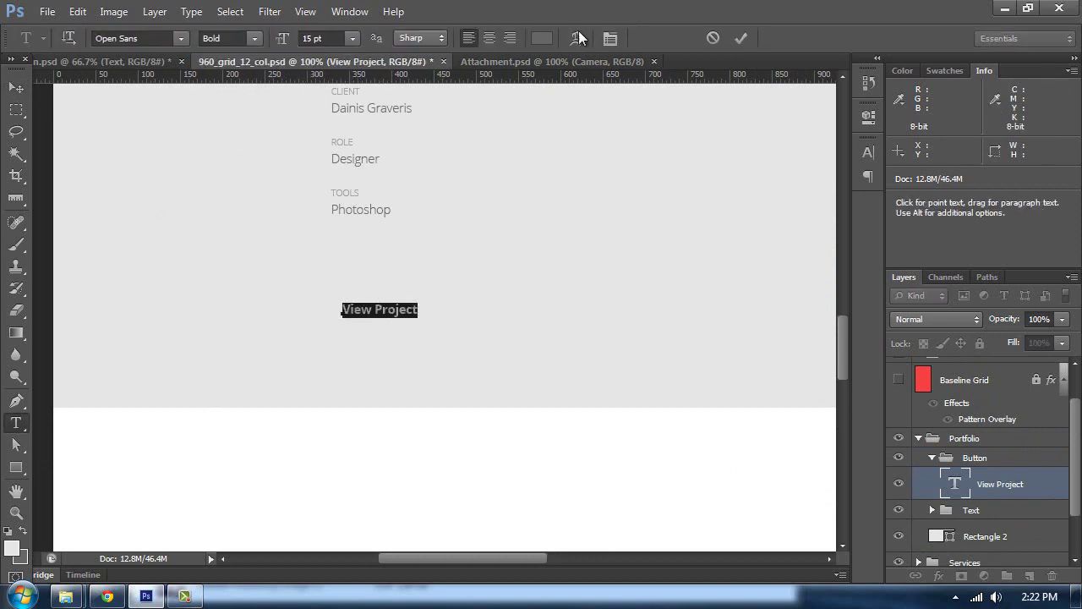
pyautogui.click(541, 38)
pyautogui.click(851, 179)
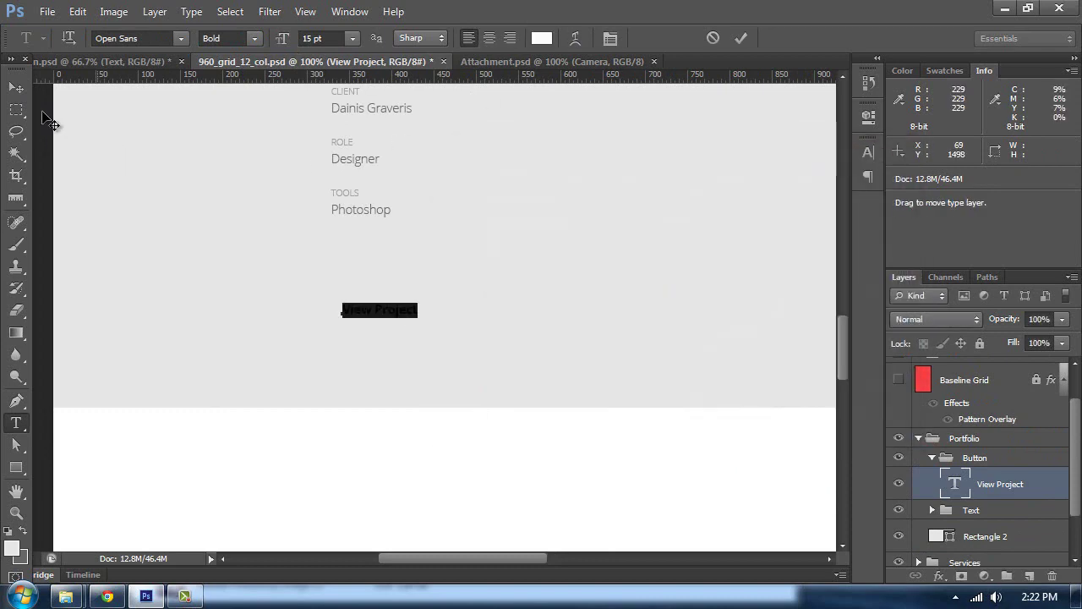
pyautogui.click(17, 88)
# - Create a 128 × 44 px rounded rectangle with a 2 px radius at the View Project text
pyautogui.hotkey('ctrl', 't')
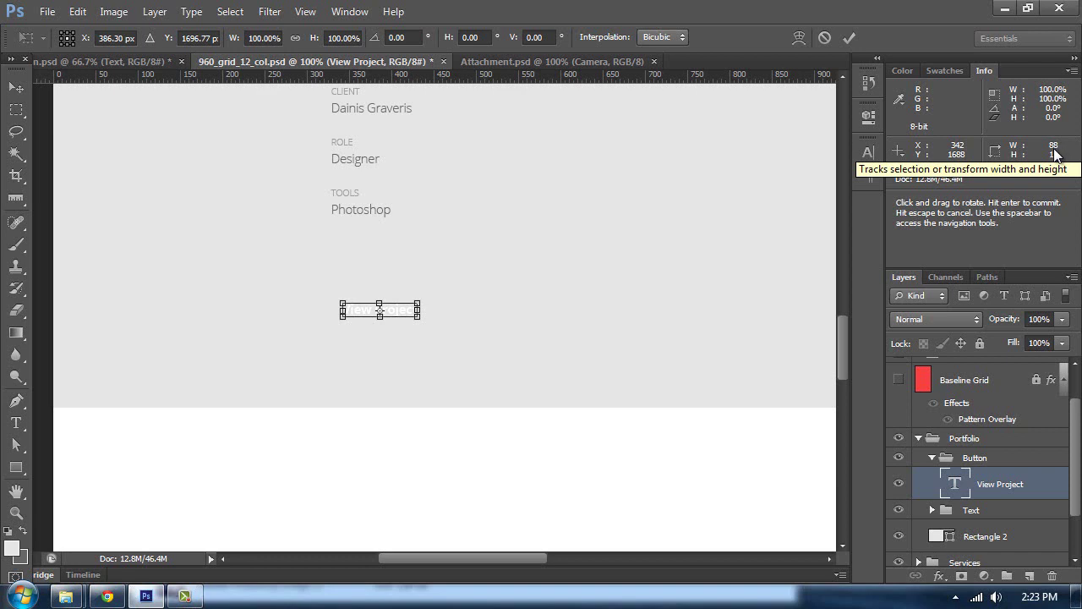
pyautogui.rightClick(24, 470)
pyautogui.click(94, 478)
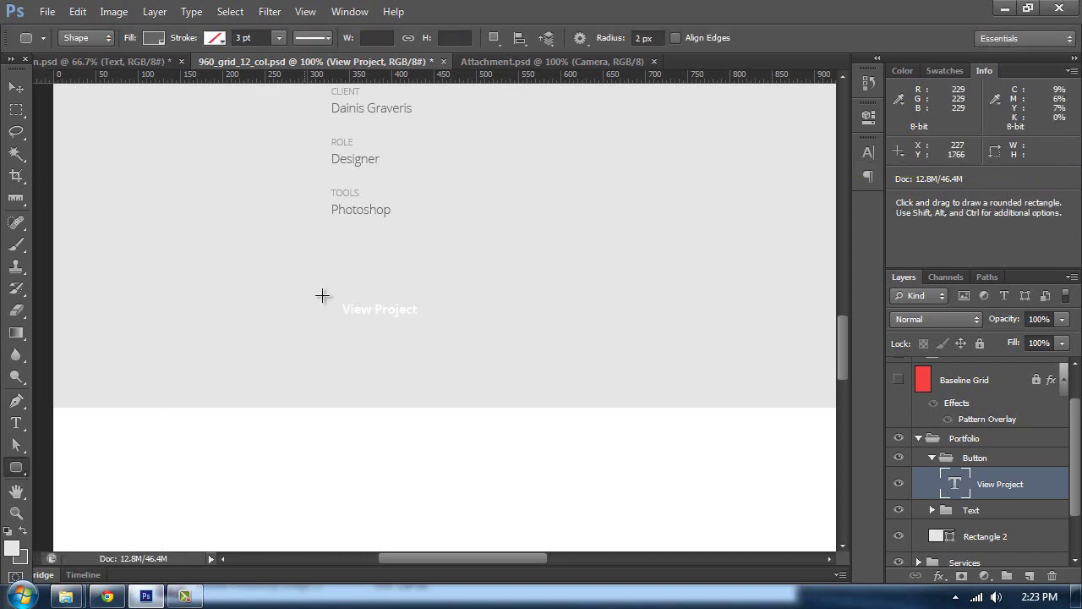
pyautogui.click(365, 284)
pyautogui.write('128')
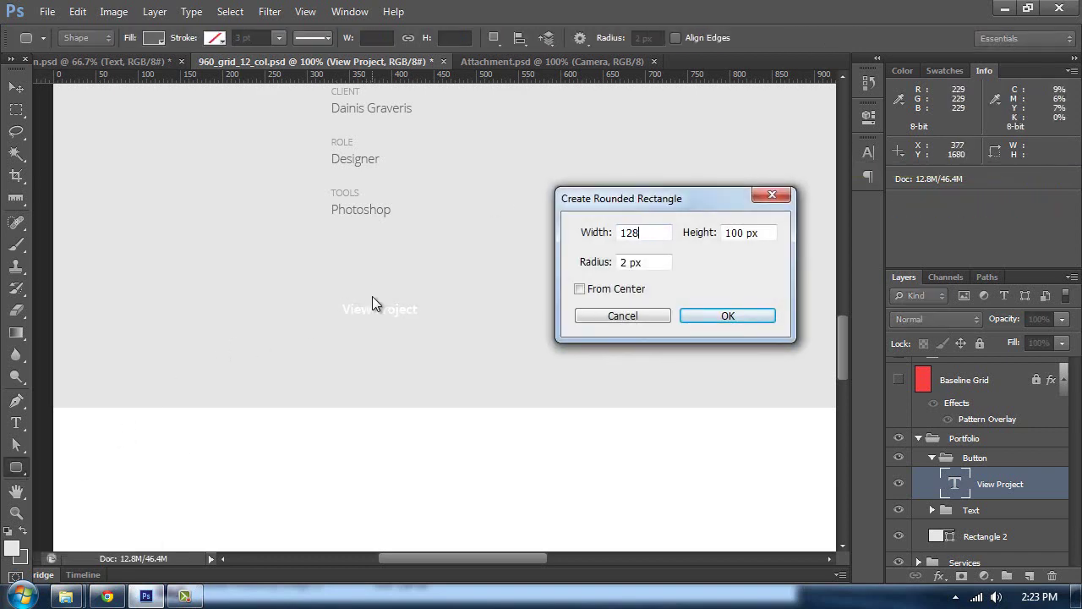
pyautogui.press('Tab')
pyautogui.write('44')
pyautogui.press('Return')
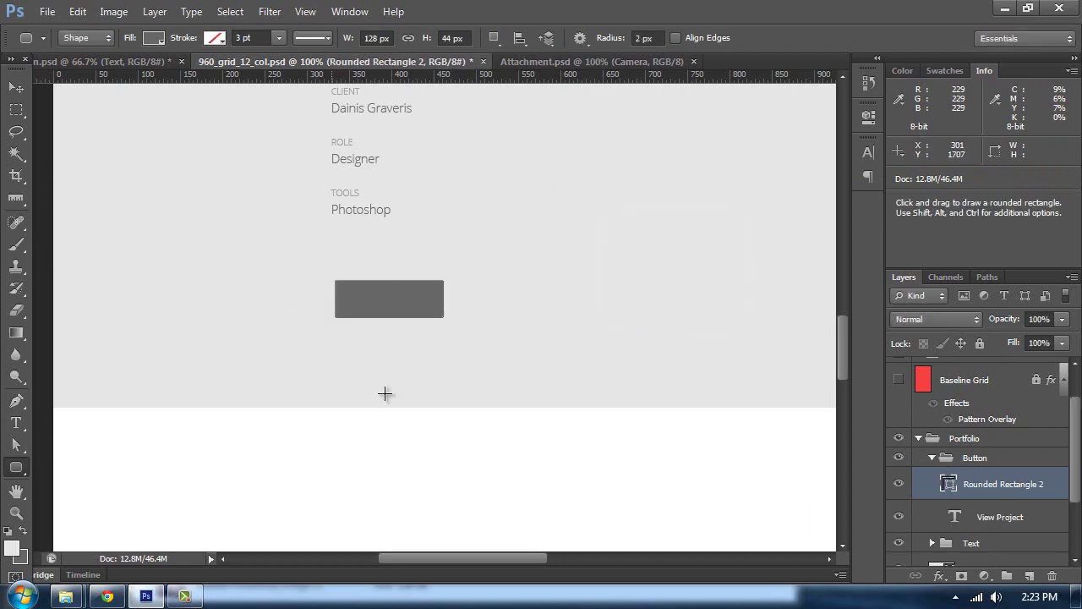
# - Fill the rounded rectangle with the header's red, #f84242, sampled from the design
pyautogui.press('i')
pyautogui.moveTo(347, 160); pyautogui.dragTo(338, 541)
pyautogui.moveTo(255, 144); pyautogui.dragTo(256, 494)
pyautogui.scroll(4, 258, 237)
pyautogui.click(311, 127)
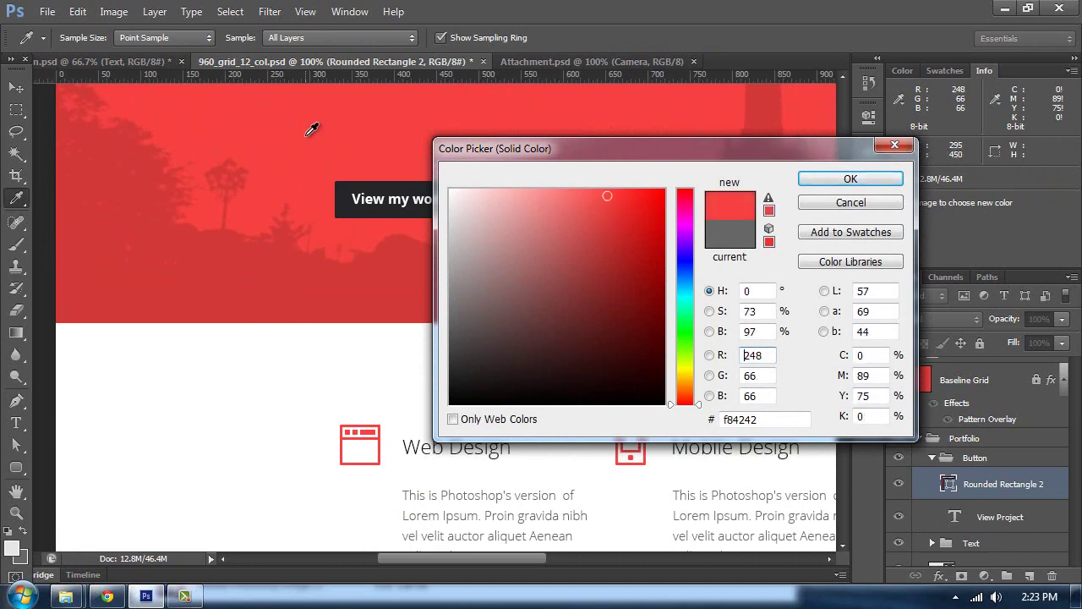
pyautogui.click(850, 178)
# - Place the View Project text layer above the rounded rectangle and align both layers by their vertical and horizontal centres
pyautogui.moveTo(841, 238); pyautogui.dragTo(836, 385)
pyautogui.click(15, 87)
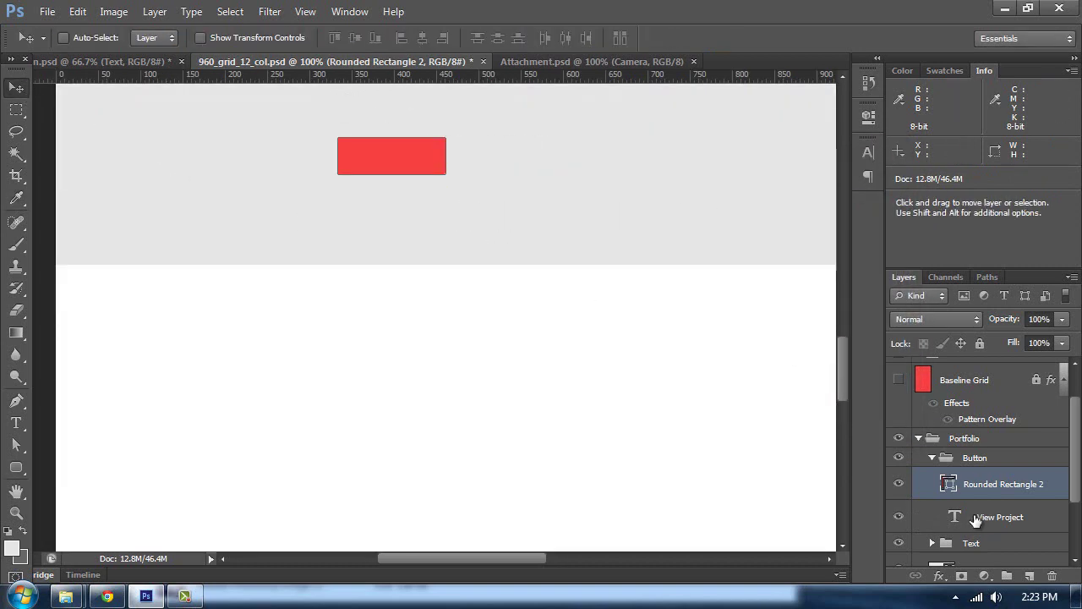
pyautogui.moveTo(973, 517); pyautogui.dragTo(972, 479)
pyautogui.keyDown('shift'); pyautogui.click(930, 515); pyautogui.keyUp('shift')
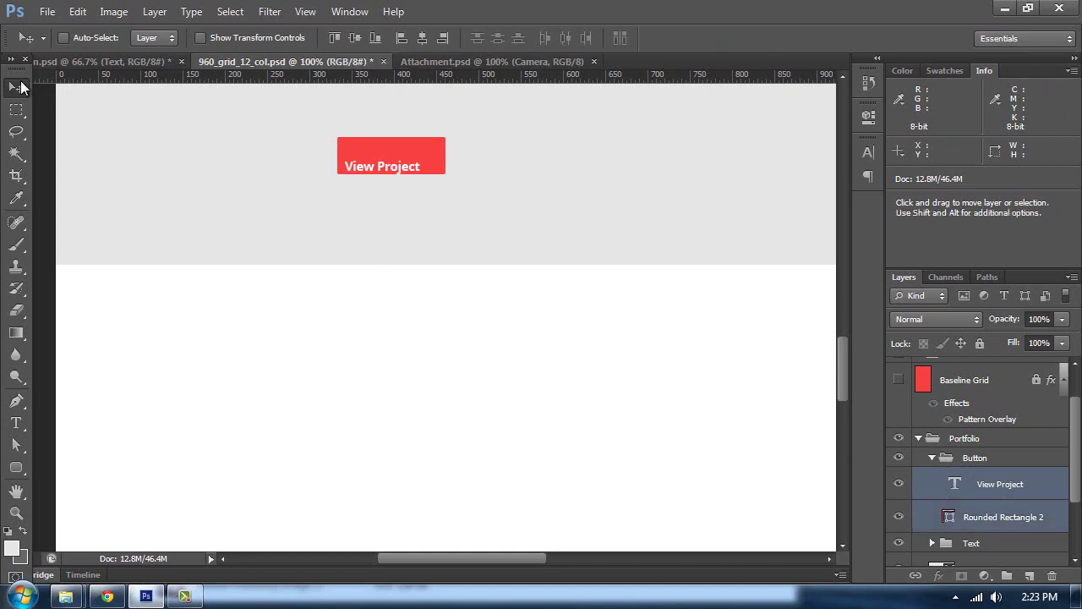
pyautogui.click(355, 38)
pyautogui.click(422, 37)
# - Collapse the Button group, show the guides, and move the button below the Photoshop text with its left edge on the column guide
pyautogui.moveTo(431, 249); pyautogui.dragTo(441, 353)
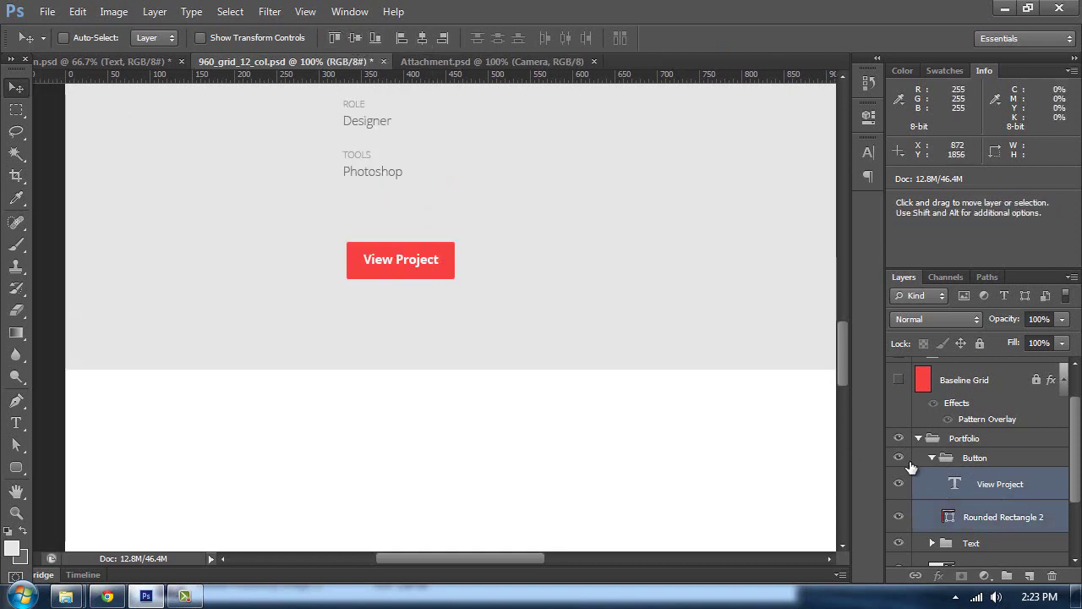
pyautogui.click(931, 458)
pyautogui.moveTo(380, 260); pyautogui.dragTo(377, 206)
pyautogui.hotkey('ctrl', ';')
pyautogui.hotkey('ctrl', '+')
pyautogui.scroll(3, 625, 268)
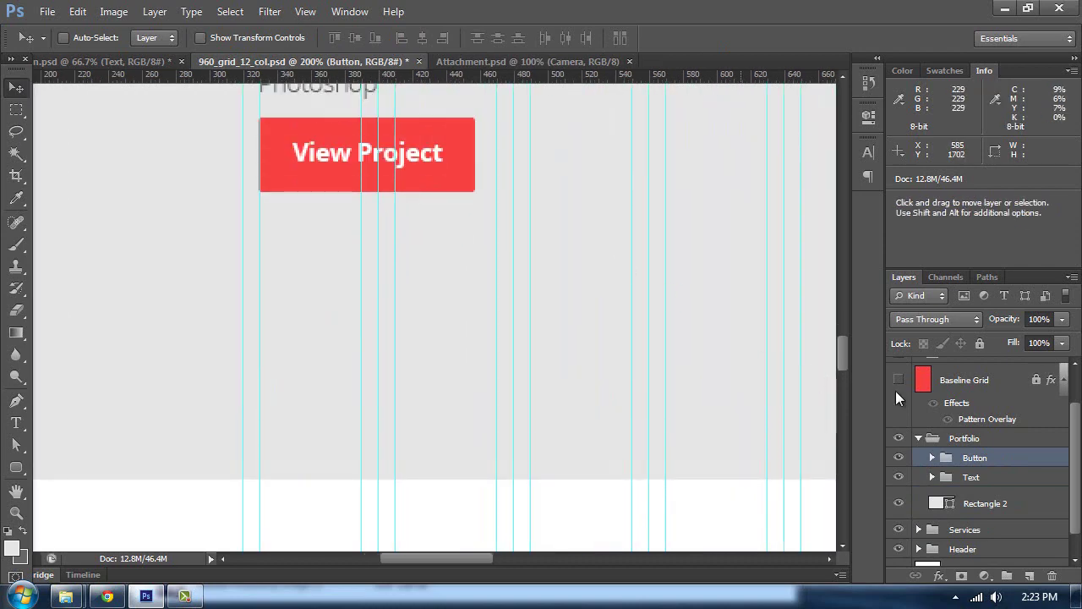
# - Show the Baseline Grid layer and nudge the Button group vertically onto a baseline, leaving a gap below the Photoshop text
pyautogui.click(898, 380)
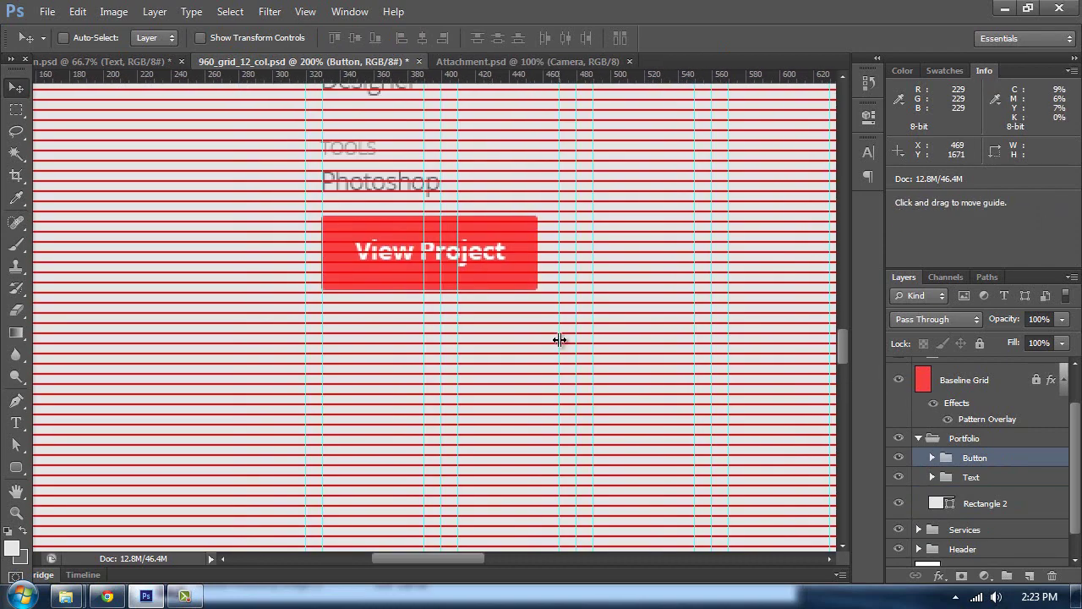
pyautogui.hotkey('ctrl', '+')
pyautogui.hotkey('shift', 'Up')
pyautogui.press('Up')
pyautogui.press('Up')
pyautogui.press('Up')
pyautogui.press('Up')
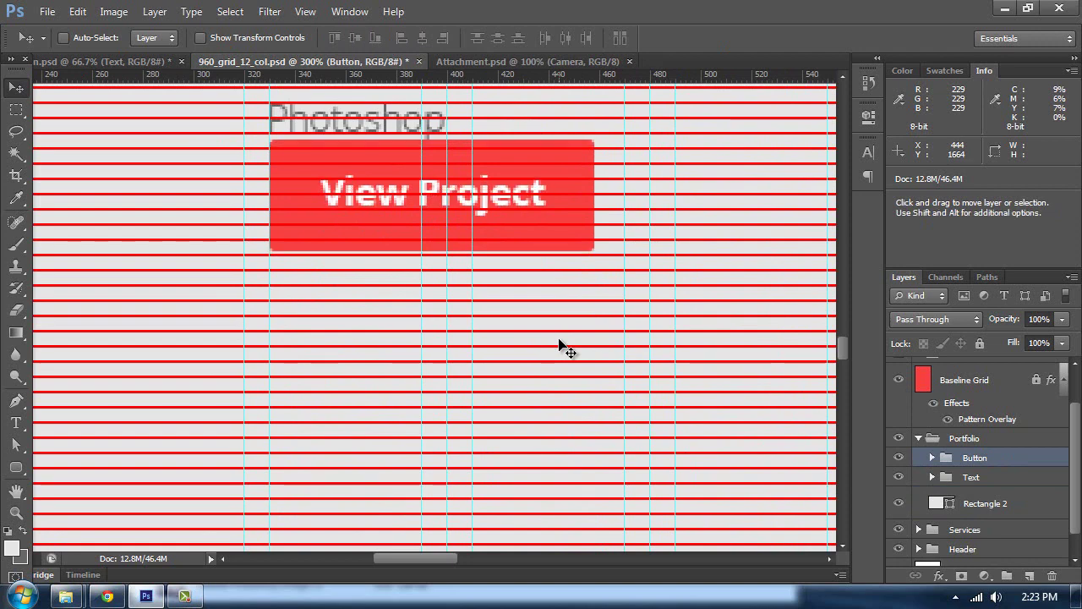
pyautogui.hotkey('shift', 'Down')
pyautogui.hotkey('shift', 'Down')
pyautogui.hotkey('shift', 'Down')
pyautogui.hotkey('shift', 'Down')
pyautogui.hotkey('shift', 'Down')
pyautogui.hotkey('shift', 'Down')
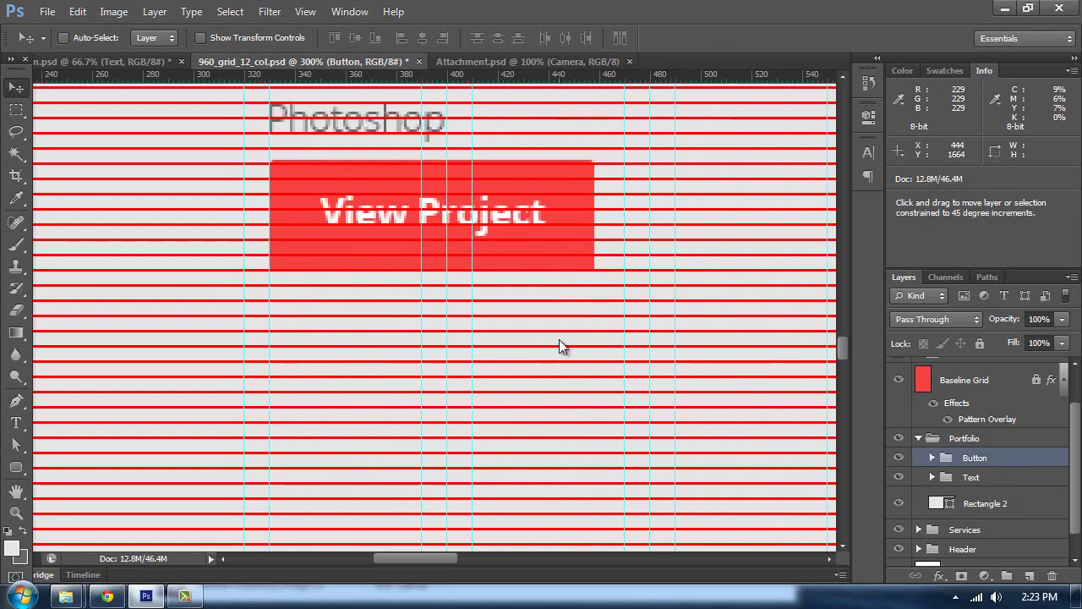
pyautogui.hotkey('ctrl', '-')
pyautogui.hotkey('ctrl', '-')
pyautogui.hotkey('ctrl', '-')
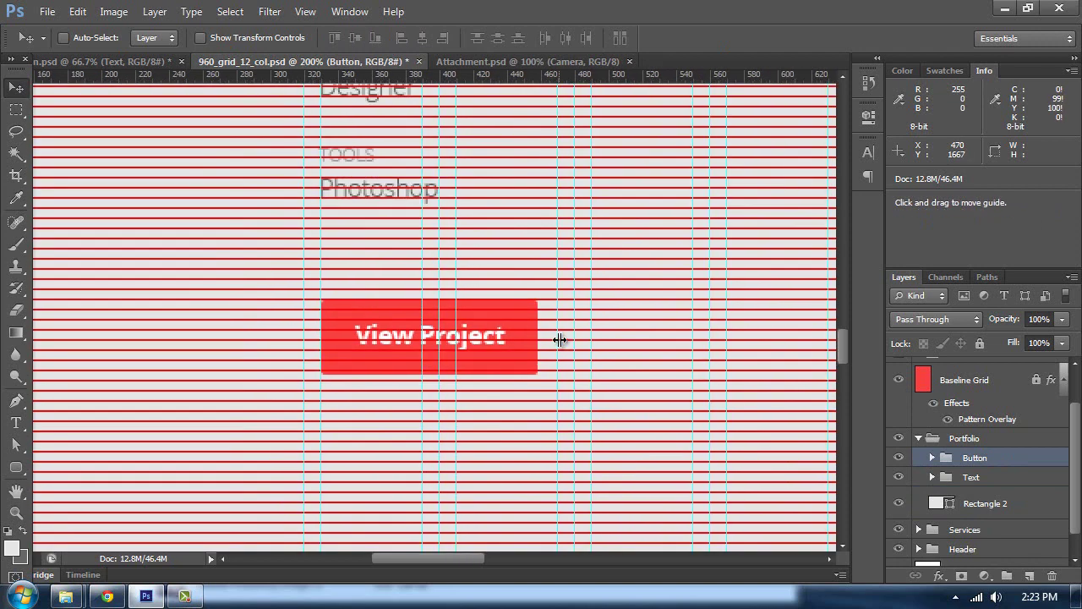
# - Measure the distance from the baseline just below the View Project button to the bottom edge of the grey background
pyautogui.scroll(-2, 524, 345)
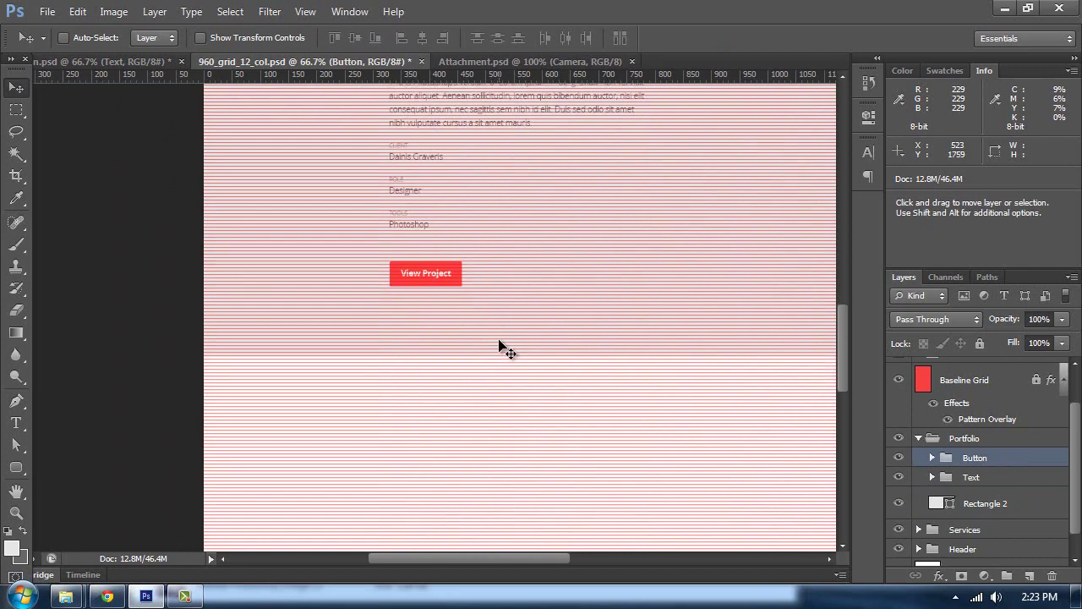
pyautogui.scroll(-2, 499, 345)
pyautogui.hotkey('ctrl', '+')
pyautogui.hotkey('ctrl', '+')
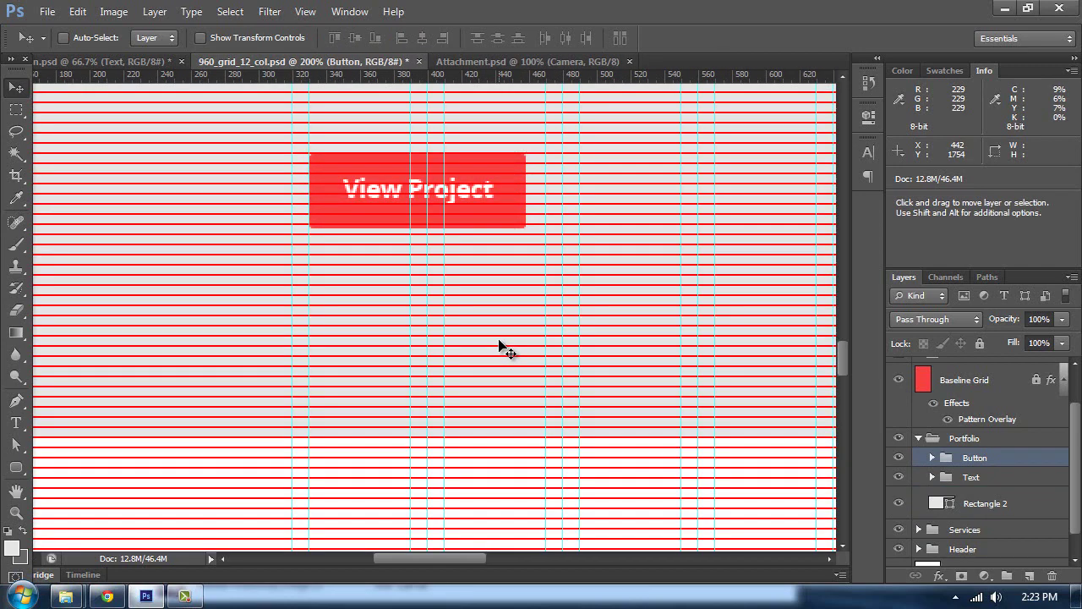
pyautogui.click(16, 198)
pyautogui.click(57, 227)
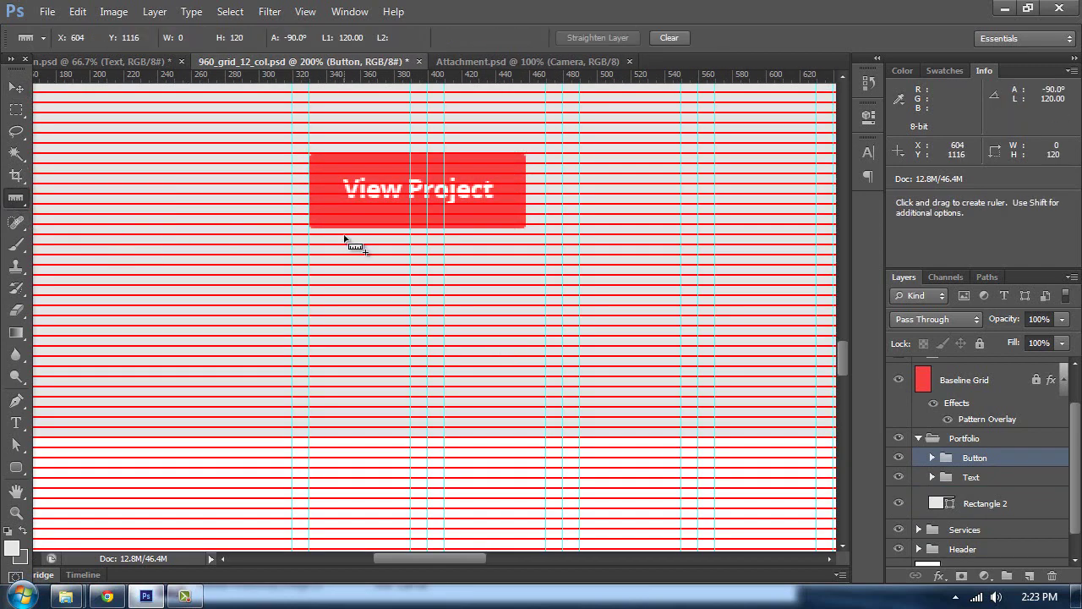
pyautogui.moveTo(345, 234); pyautogui.dragTo(345, 246)
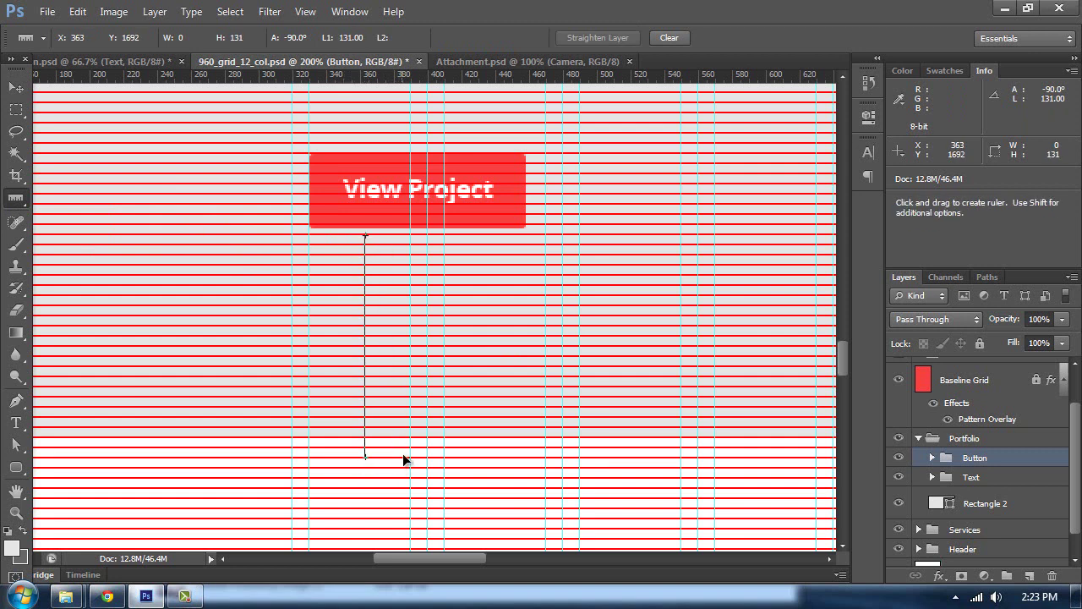
pyautogui.moveTo(402, 453); pyautogui.dragTo(403, 436)
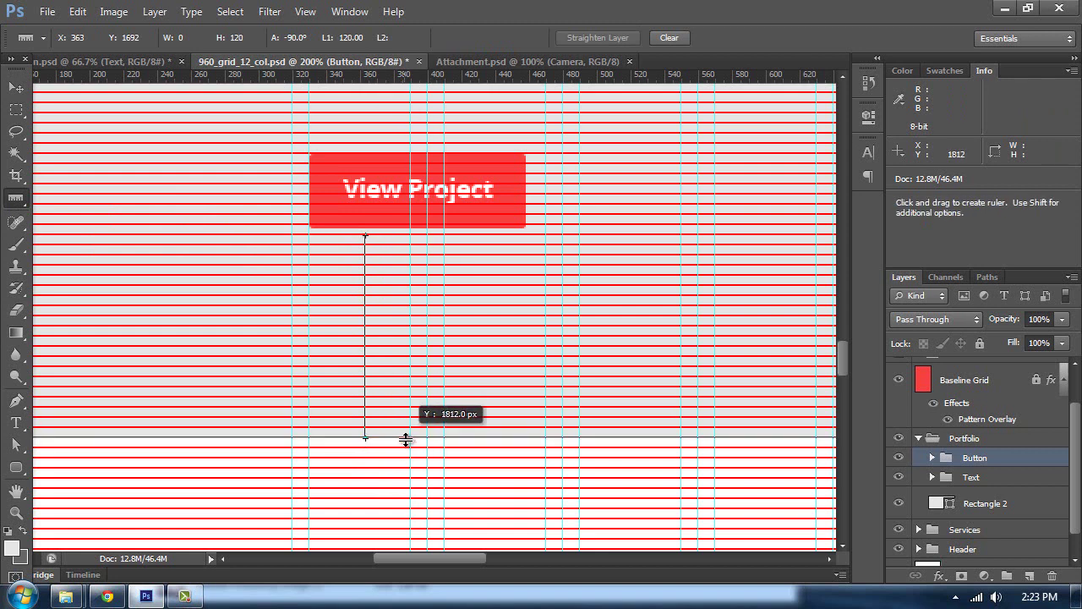
# - Check the size of the grey Portfolio background rectangle with Free Transform
pyautogui.click(16, 88)
pyautogui.click(285, 379)
pyautogui.hotkey('ctrl', 't')
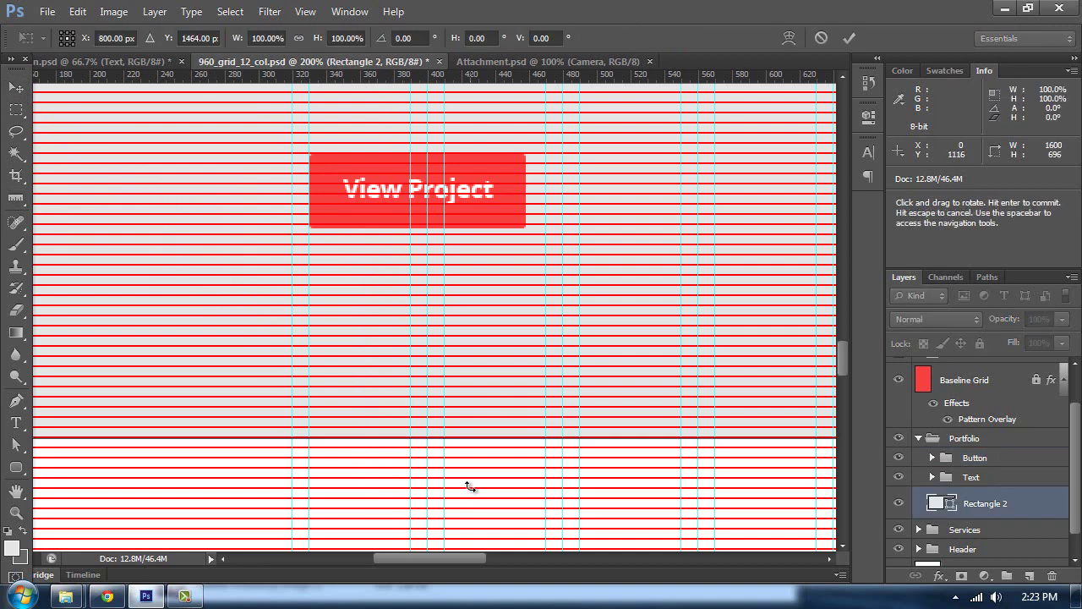
pyautogui.press('Return')
# - Select the Button group and hide the Baseline Grid layer
pyautogui.hotkey('ctrl', '-')
pyautogui.hotkey('ctrl', '-')
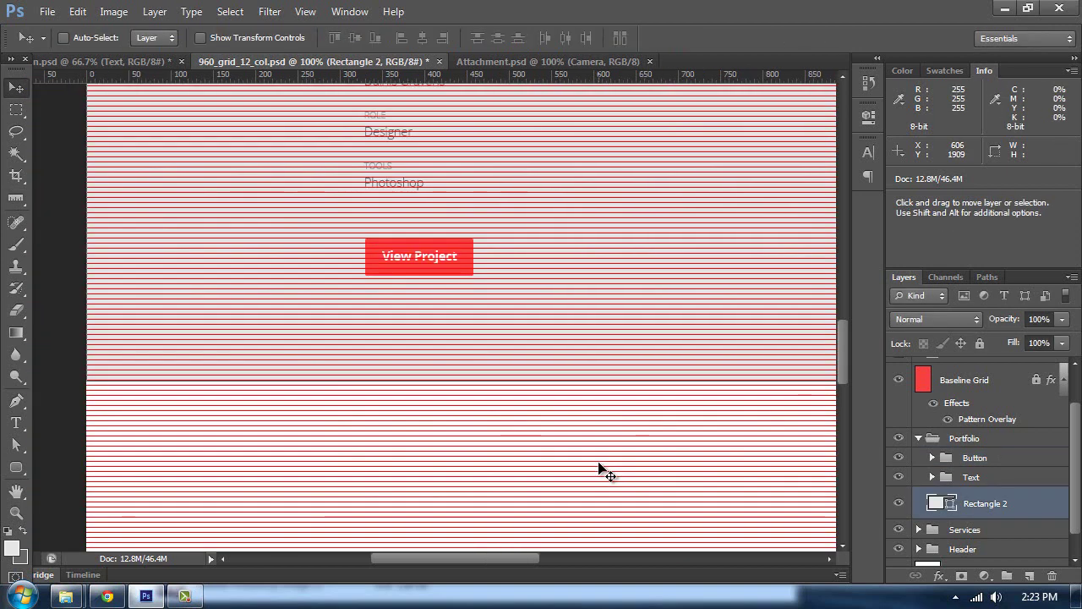
pyautogui.hotkey('ctrl', '-')
pyautogui.scroll(1, 1011, 490)
pyautogui.click(975, 502)
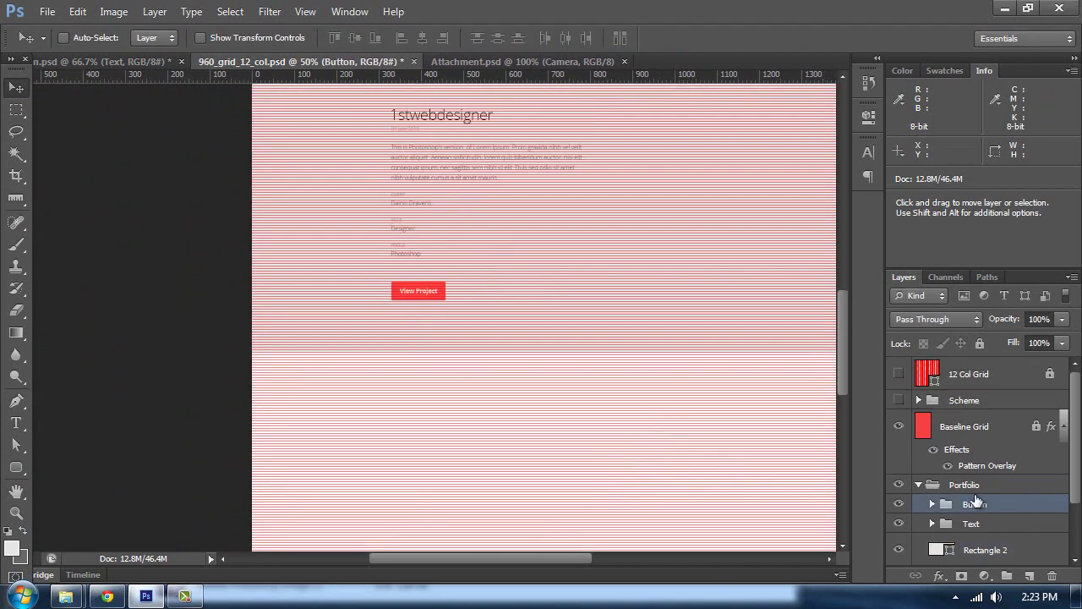
pyautogui.scroll(3, 524, 365)
pyautogui.hscroll(5, 524, 365)
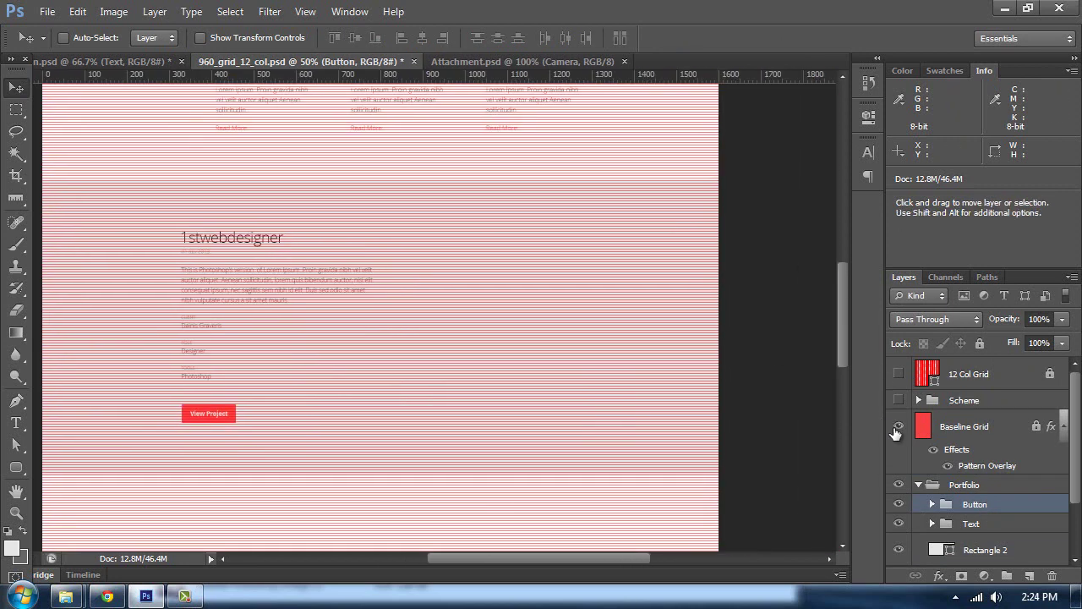
pyautogui.click(899, 427)
pyautogui.scroll(-2, 467, 272)
pyautogui.hotkey('ctrl', '-')
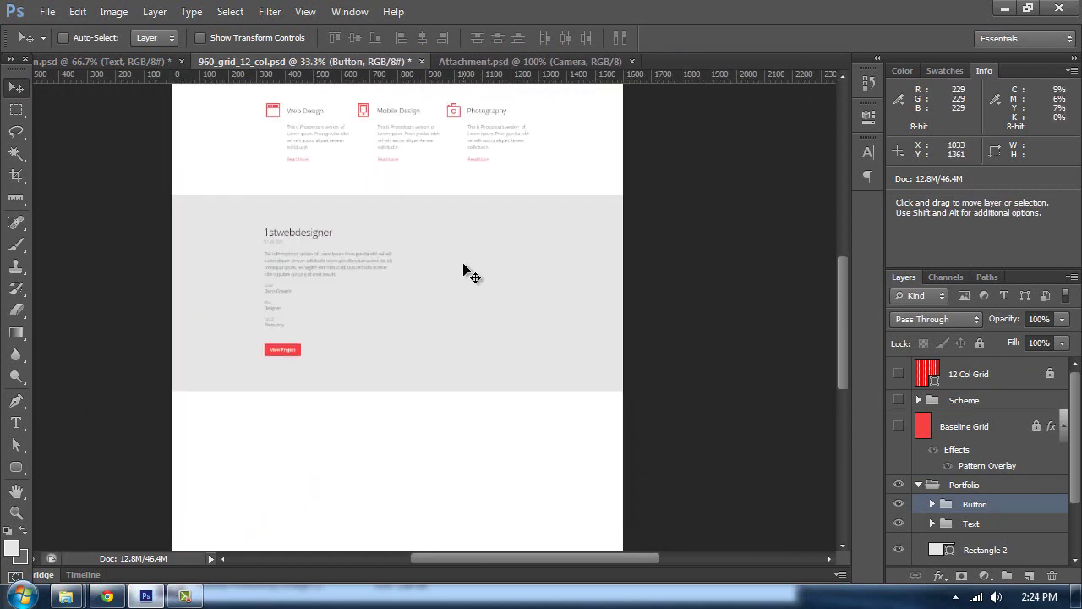
pyautogui.hotkey('ctrl', '+')
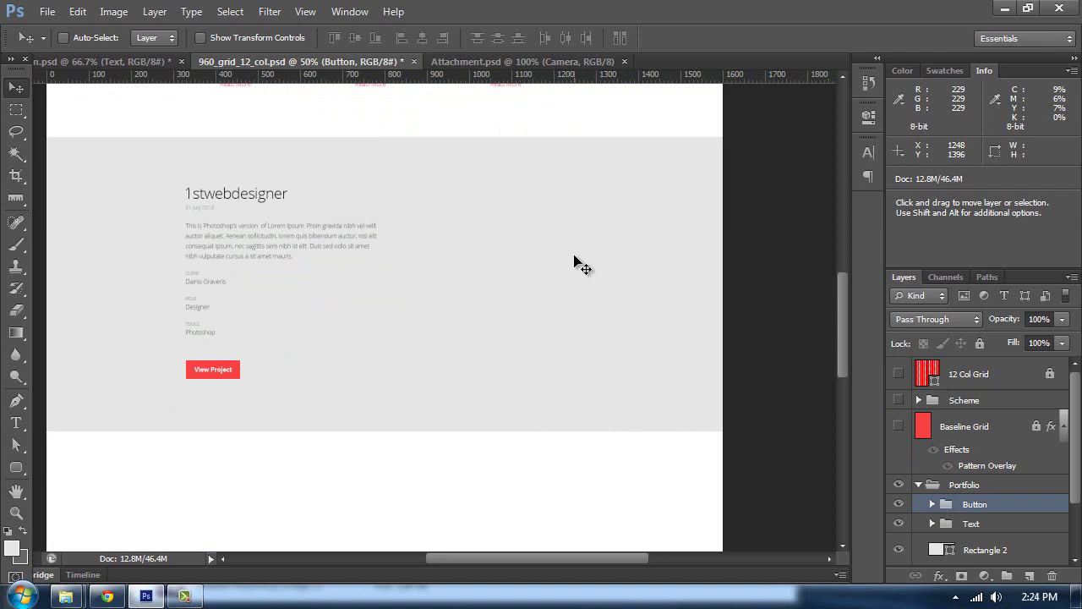
# - Open the overview_display_hero image from the Resource folder as a separate document, view it, and close it
pyautogui.click(49, 11)
pyautogui.click(66, 596)
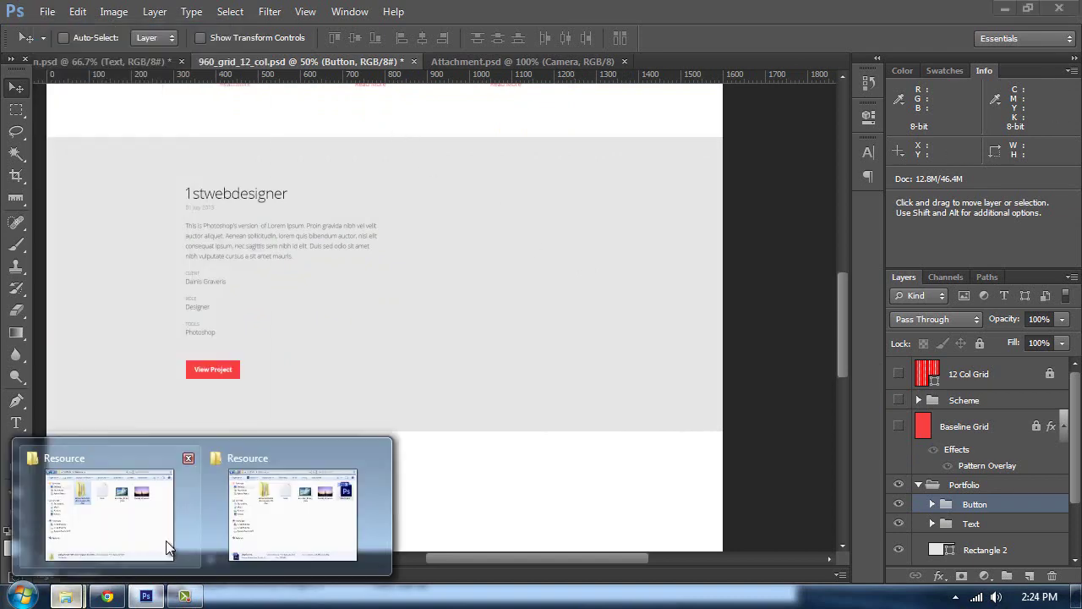
pyautogui.click(255, 506)
pyautogui.click(791, 110)
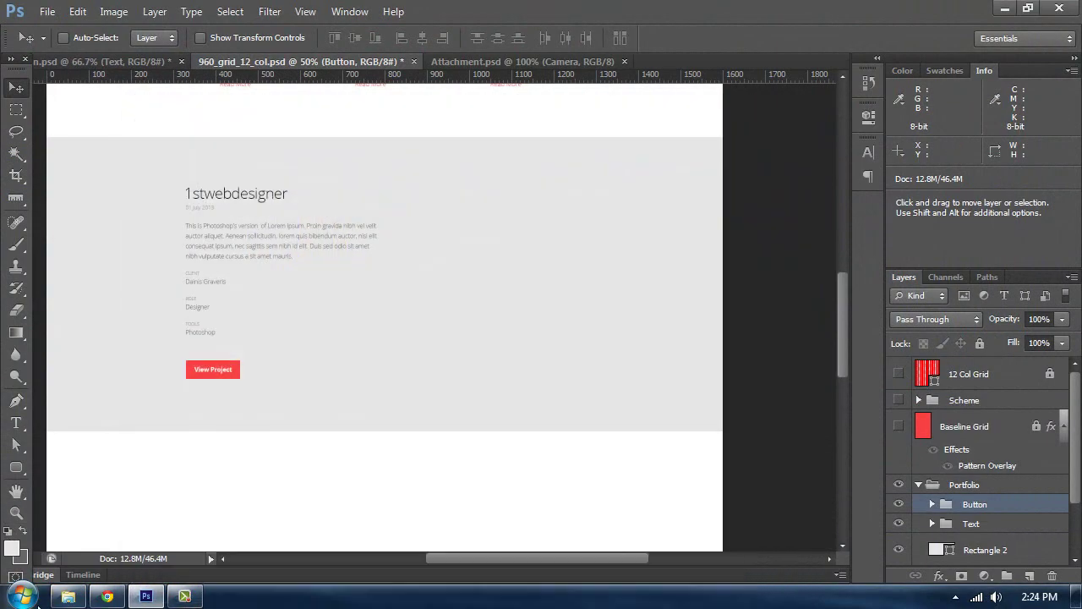
pyautogui.click(67, 596)
pyautogui.click(550, 309)
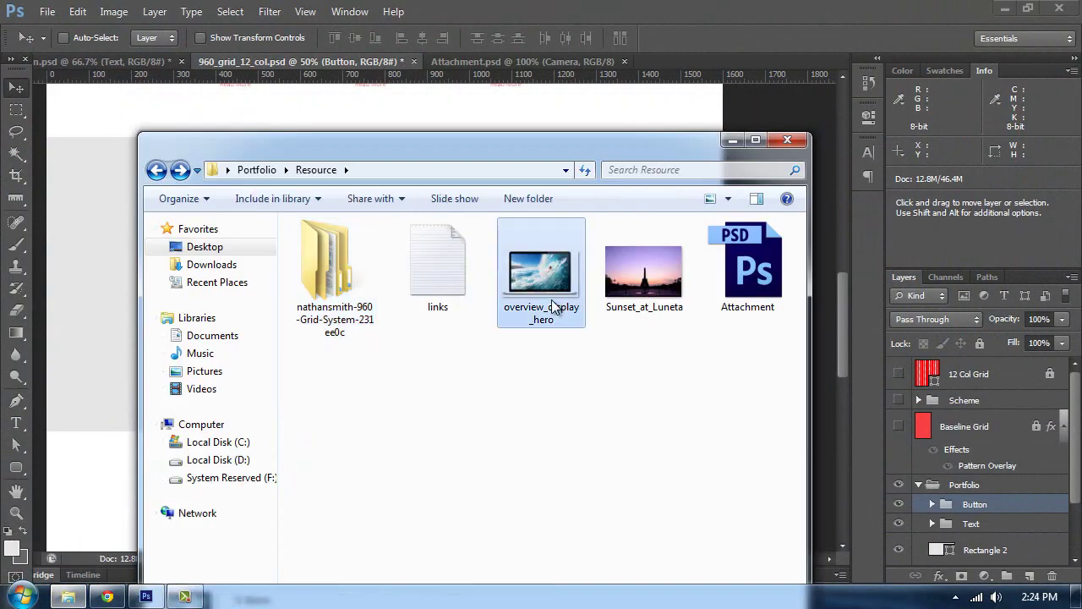
pyautogui.moveTo(562, 272); pyautogui.dragTo(669, 63)
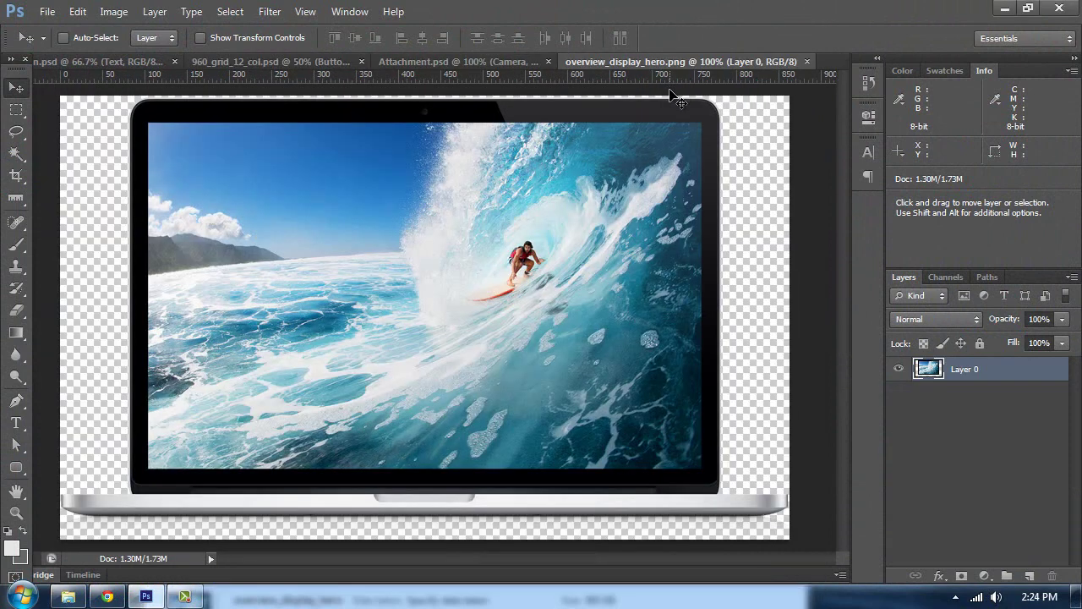
pyautogui.hotkey('ctrl', 'w')
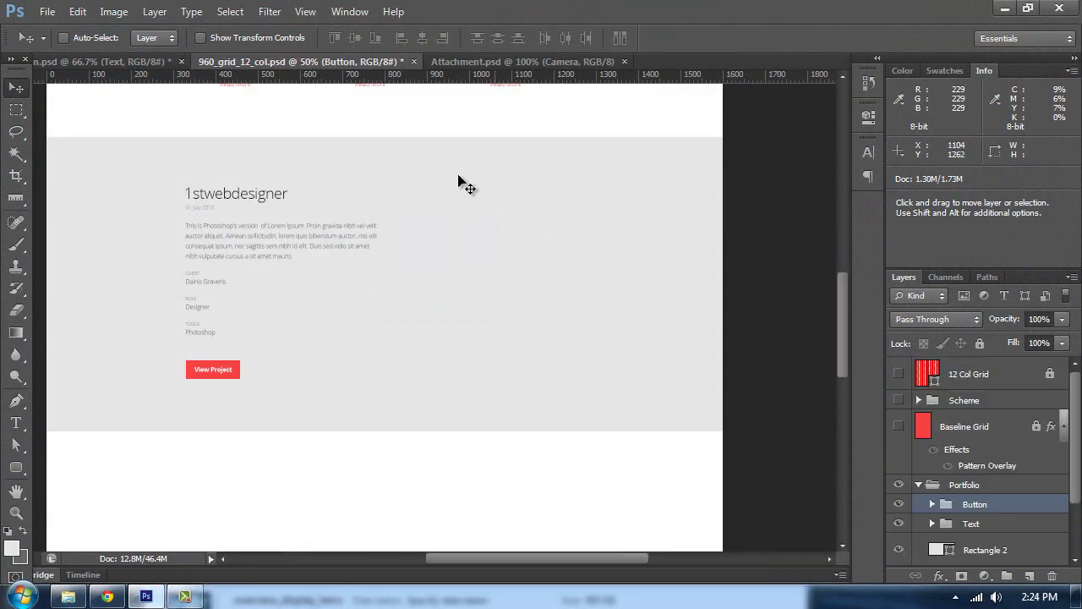
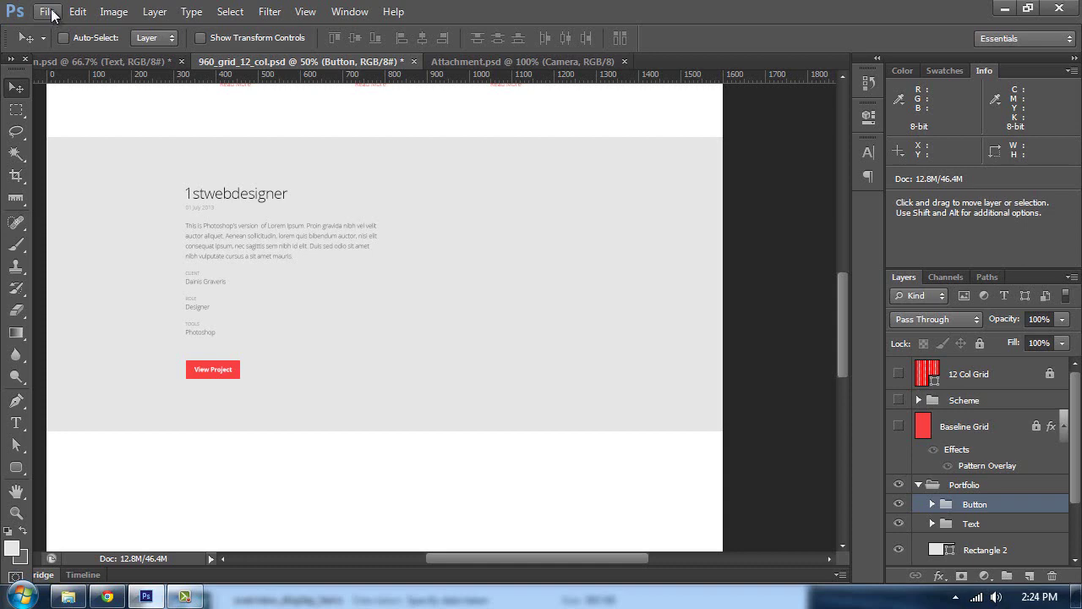
# - Open the macbook PSD file from the Portfolio folder as a separate document
pyautogui.click(47, 11)
pyautogui.click(76, 42)
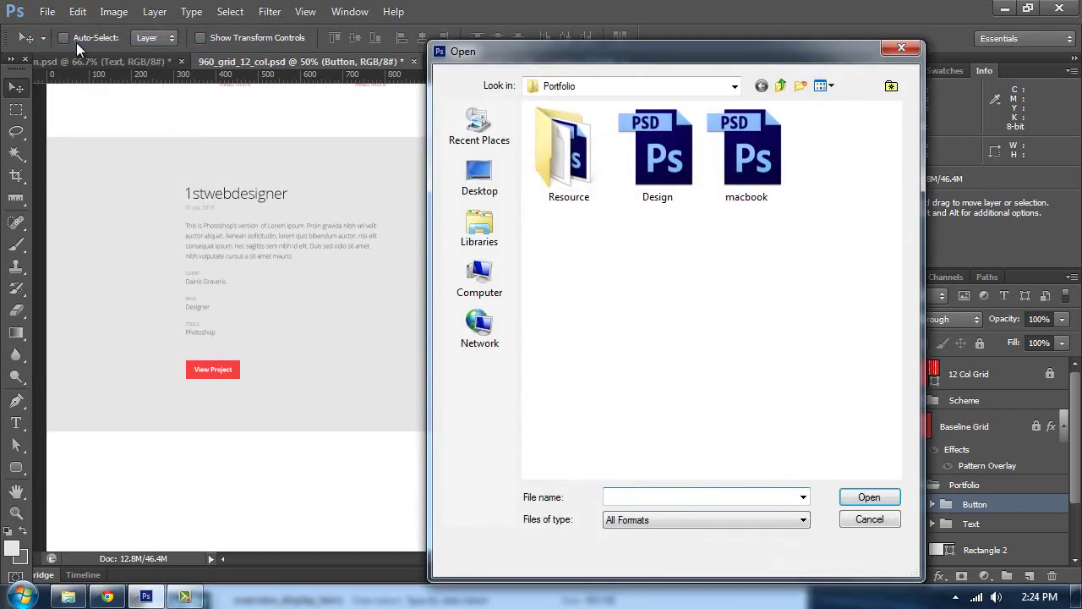
pyautogui.click(626, 157)
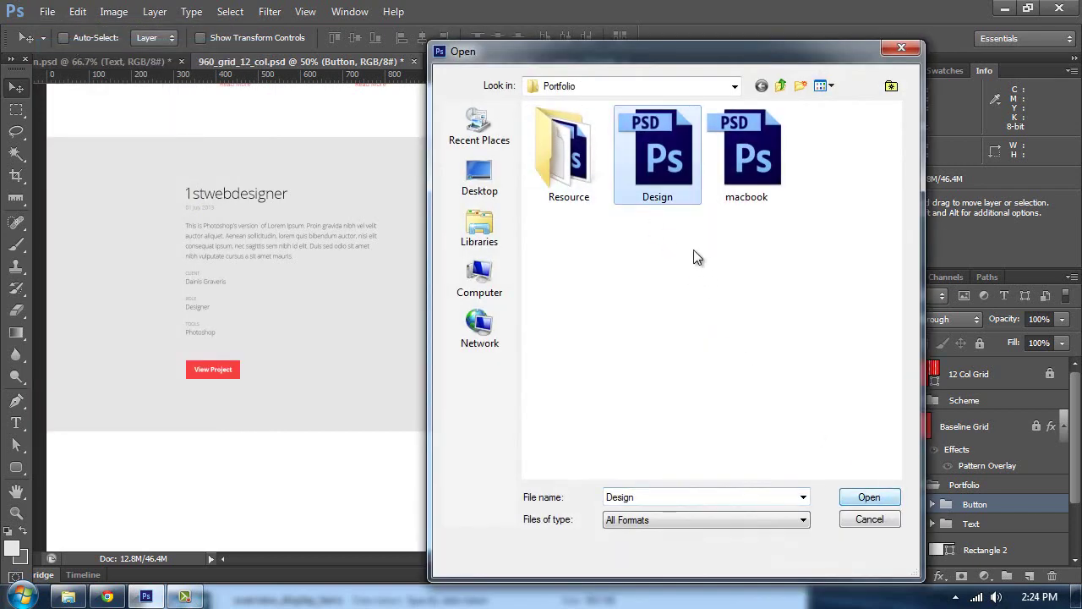
pyautogui.click(746, 152)
pyautogui.click(670, 180)
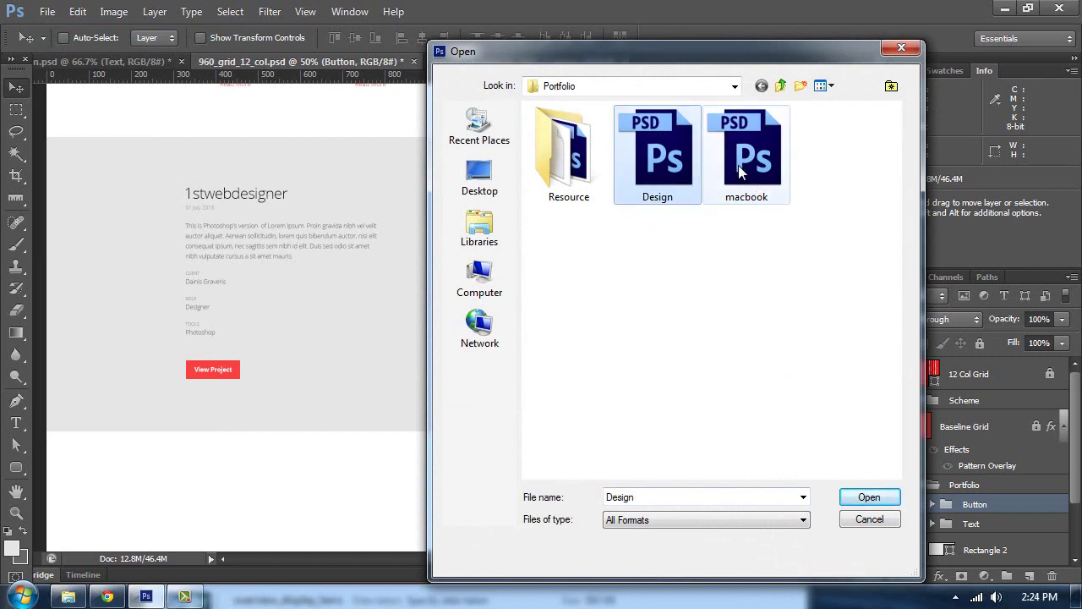
pyautogui.click(740, 166)
pyautogui.click(674, 166)
pyautogui.click(749, 169)
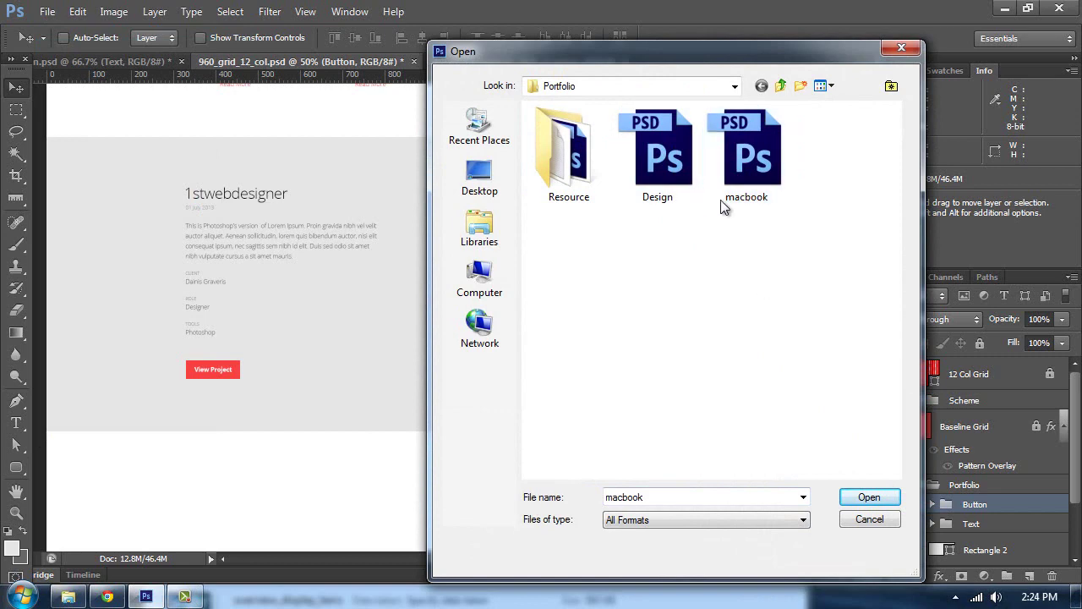
pyautogui.click(870, 496)
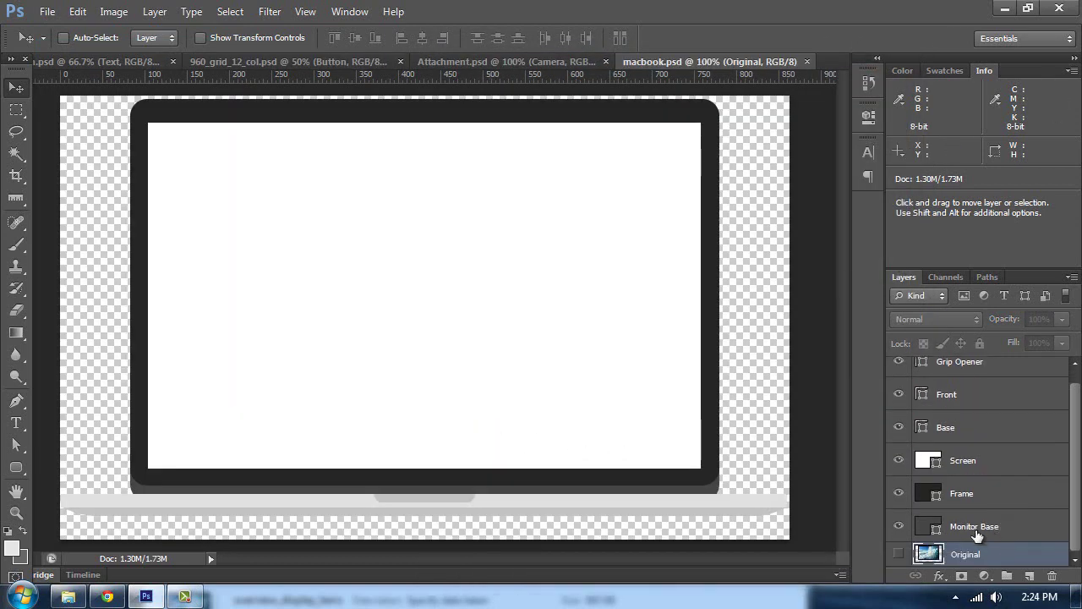
# - Hide all the MacBook shape layers from Monitor Base up to Grip Opener and show the Original photo layer
pyautogui.moveTo(899, 526); pyautogui.dragTo(910, 416)
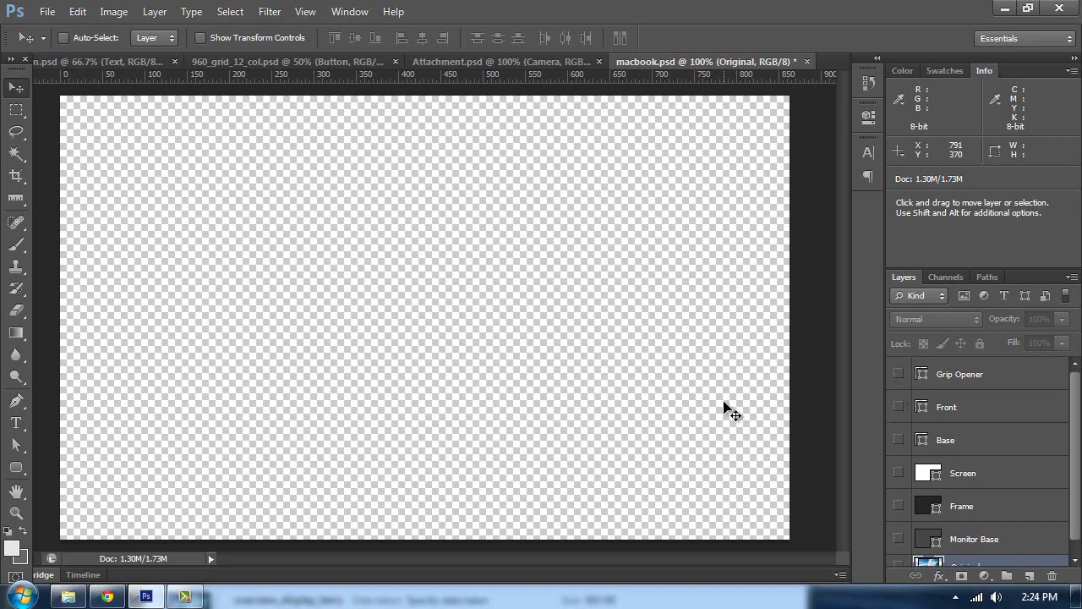
pyautogui.scroll(-1, 899, 559)
pyautogui.click(899, 554)
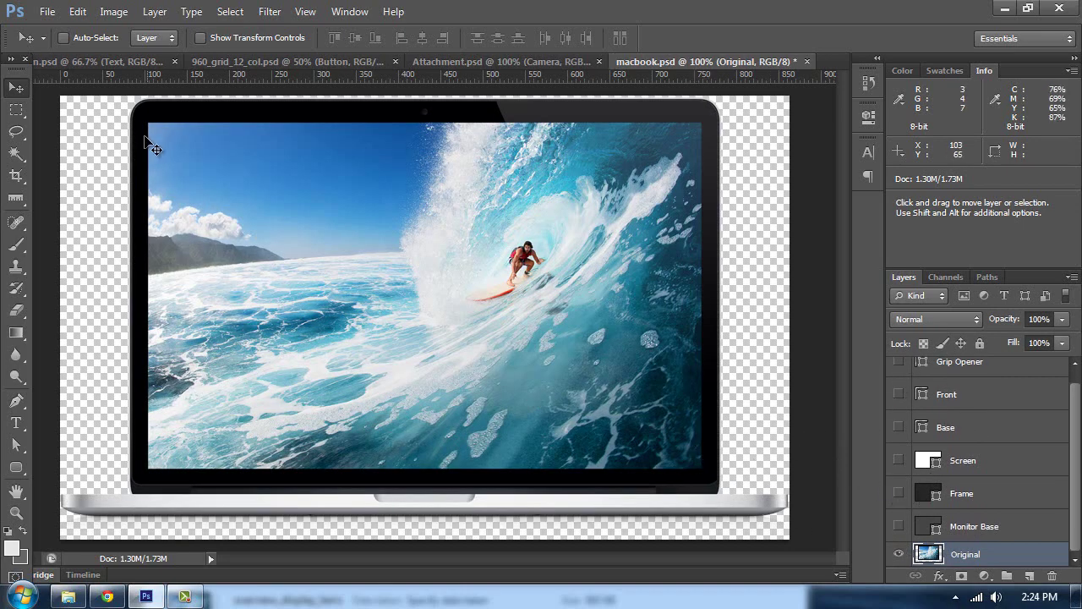
# - Compare the Monitor Base shape with the original MacBook by toggling its visibility, leaving it visible, and display the guides
pyautogui.click(898, 526)
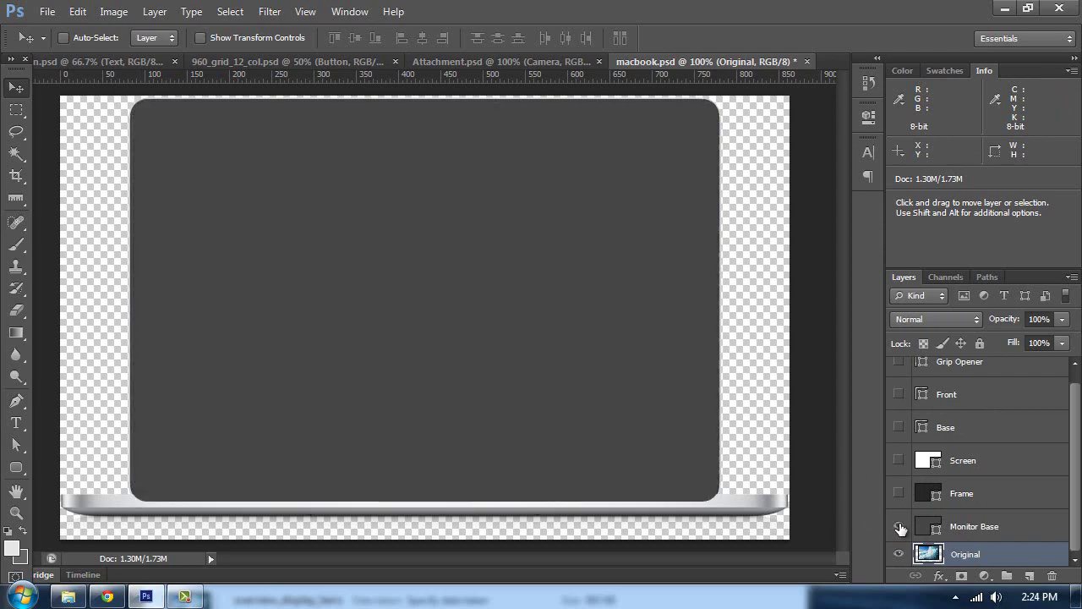
pyautogui.click(899, 526)
pyautogui.click(899, 526)
pyautogui.hotkey('ctrl', ';')
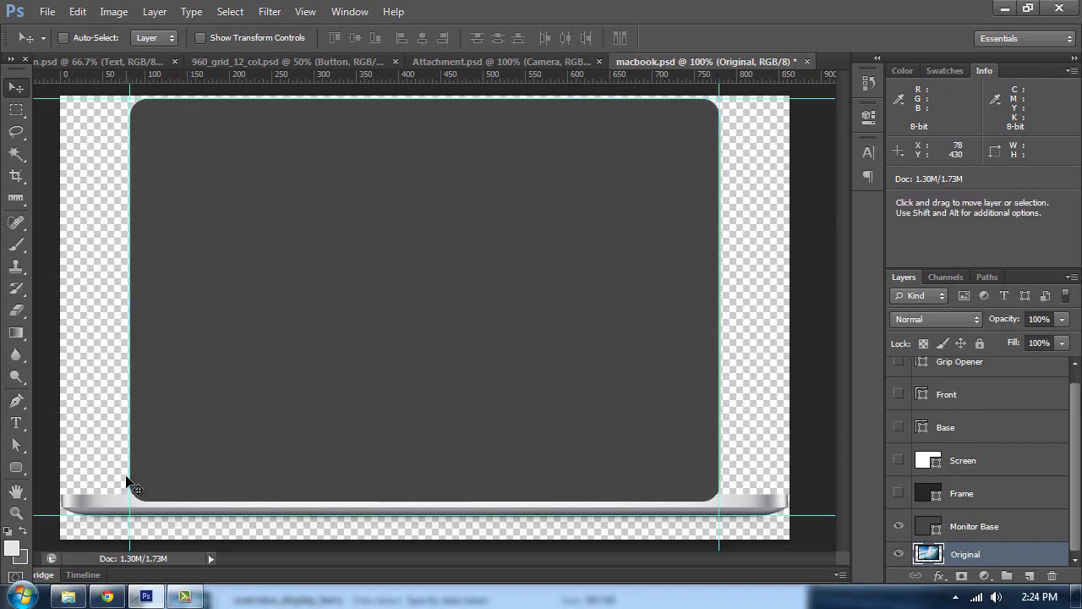
pyautogui.click(898, 528)
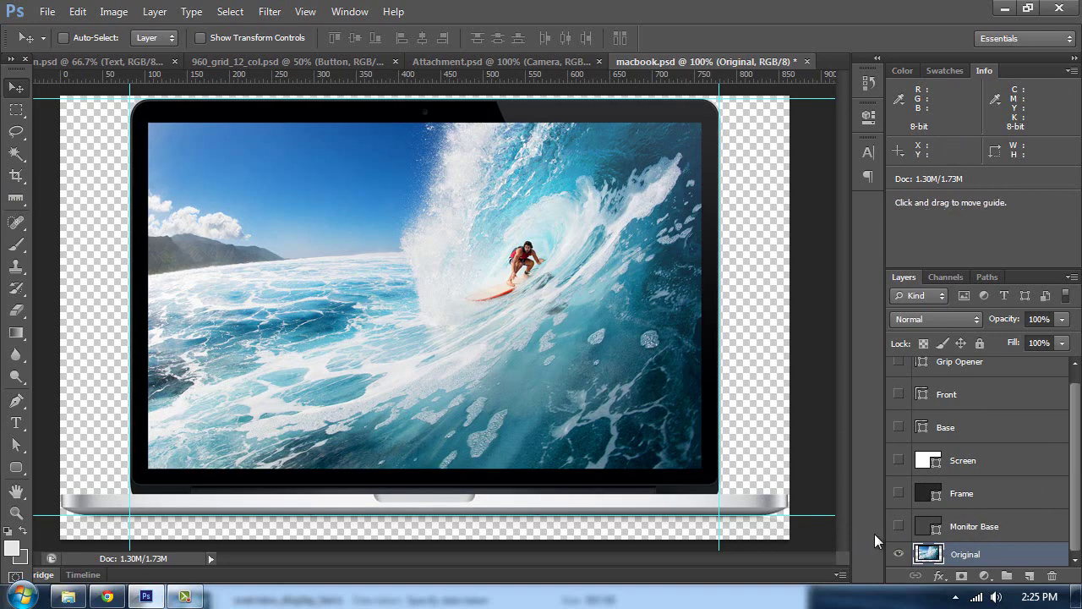
pyautogui.click(898, 526)
# - Activate the Rounded Rectangle tool and set its corner radius to 20 px
pyautogui.click(20, 470)
pyautogui.click(93, 476)
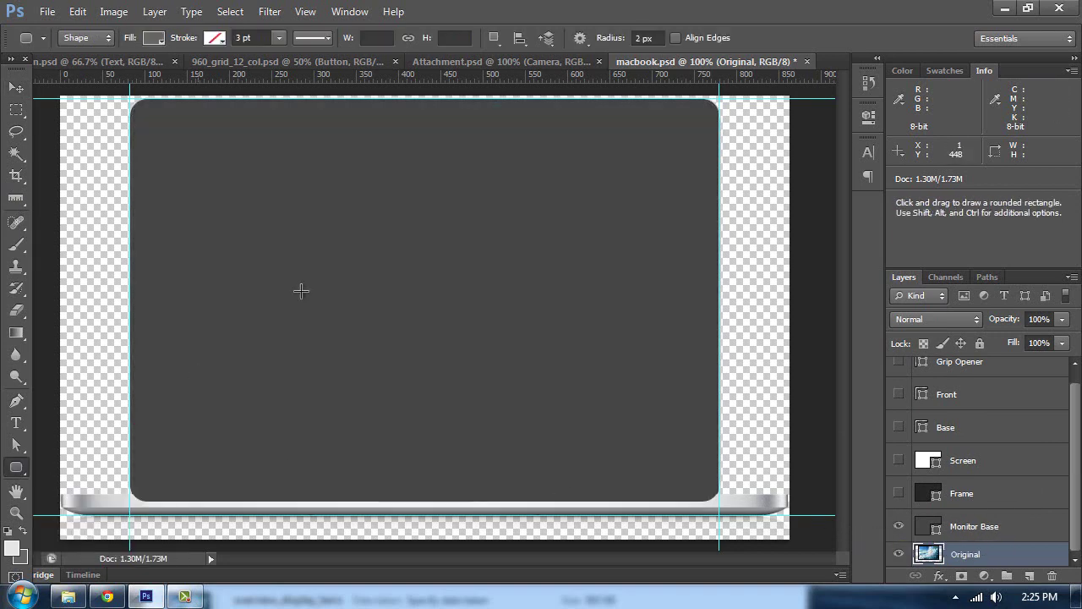
pyautogui.click(604, 42)
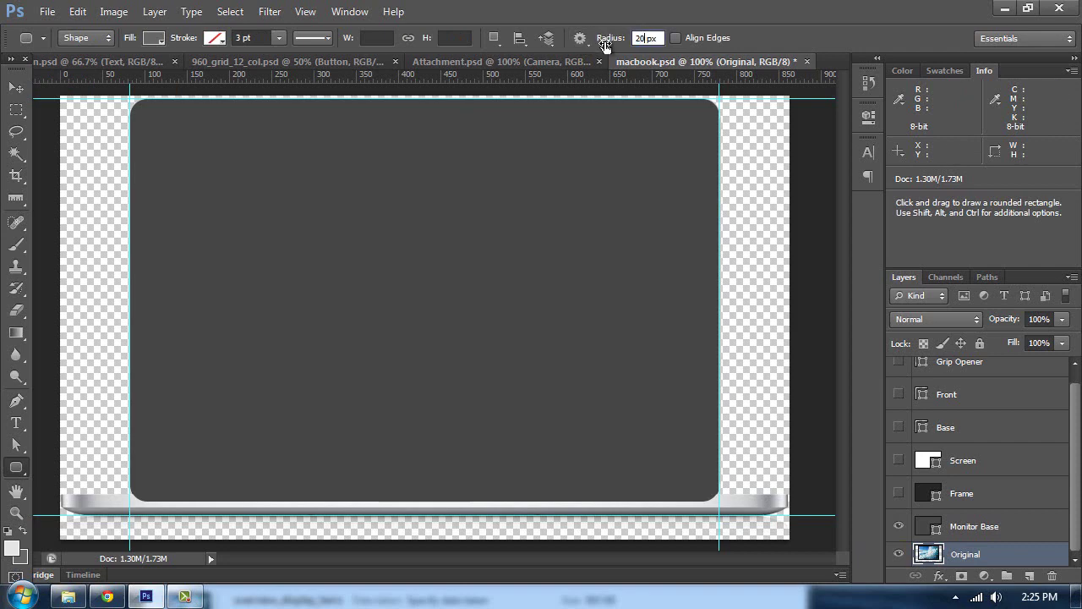
# - Hide the Monitor Base layer and draw a 697 × 476 px rounded rectangle with a 20 px radius over the laptop lid
pyautogui.click(898, 526)
pyautogui.click(898, 526)
pyautogui.click(897, 526)
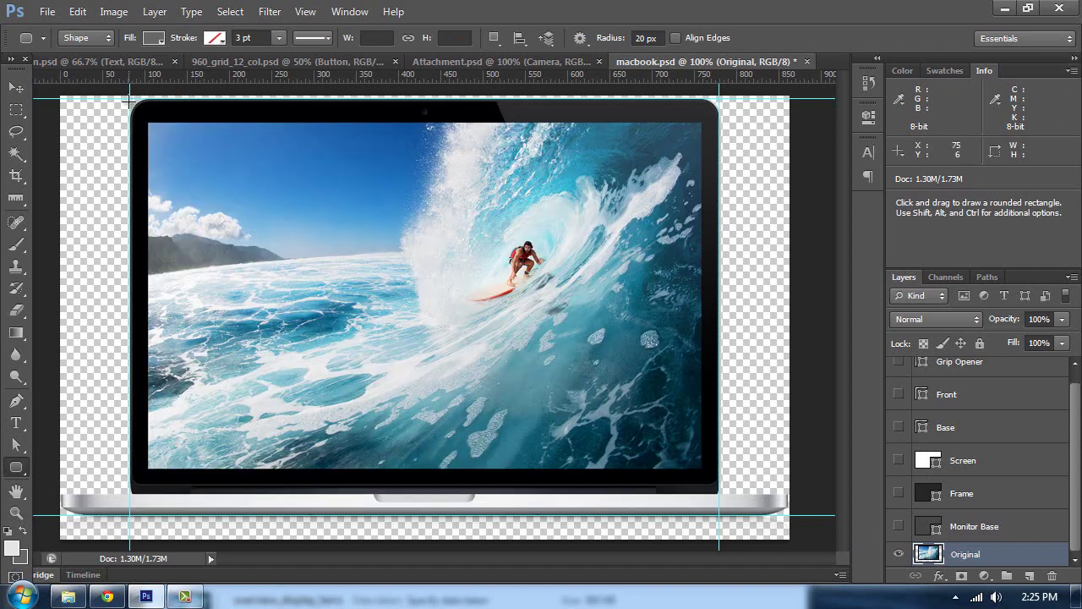
pyautogui.press('shift')
pyautogui.moveTo(129, 99); pyautogui.dragTo(717, 502)
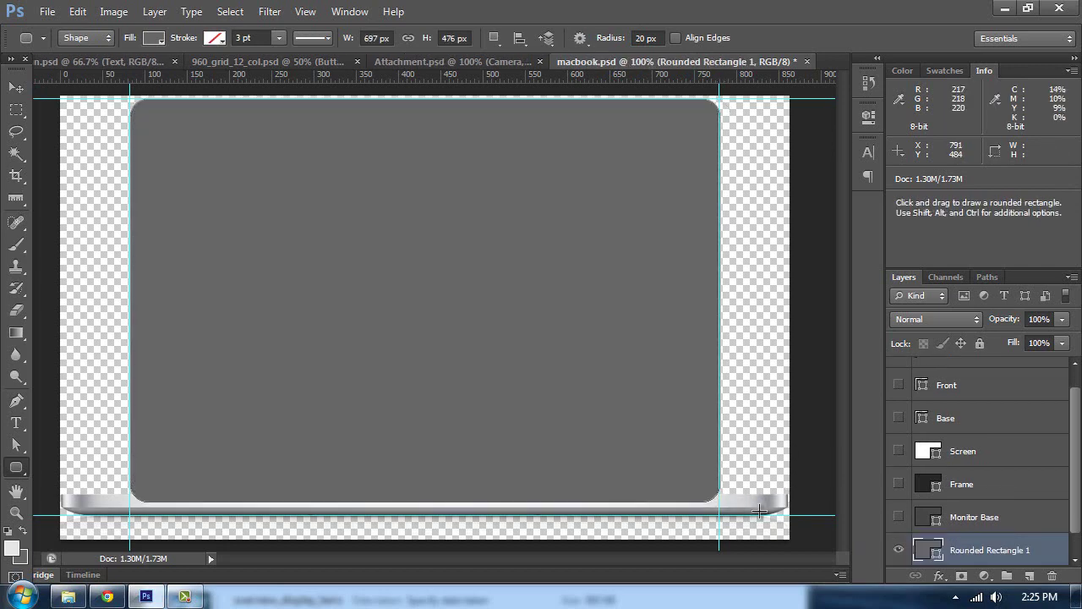
# - Compare the new rounded rectangle with the Monitor Base shape by toggling their visibility, leaving both hidden
pyautogui.click(899, 527)
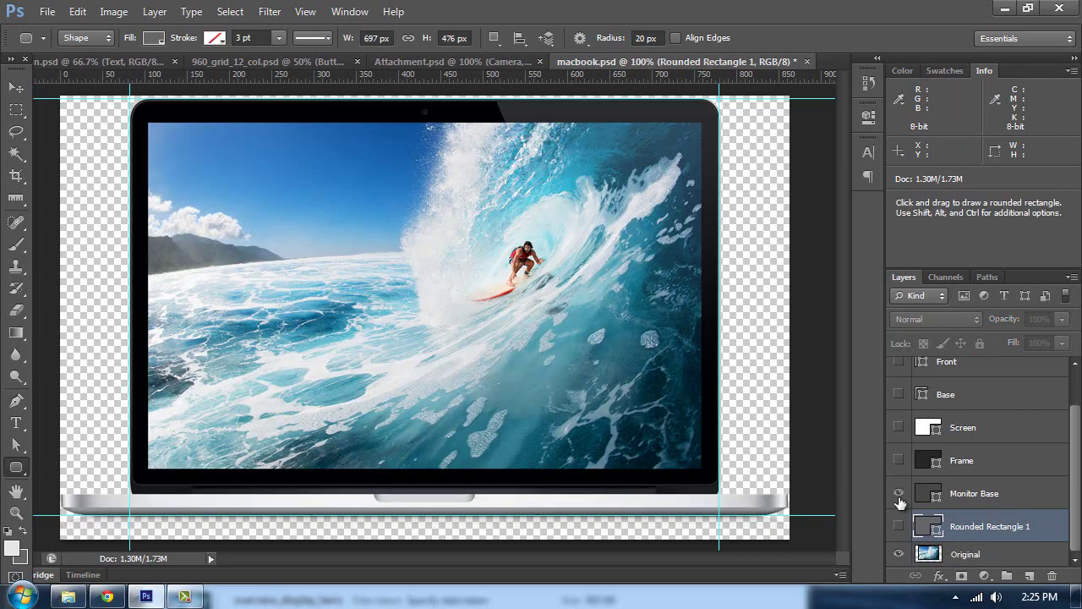
pyautogui.click(899, 495)
pyautogui.click(898, 494)
pyautogui.click(898, 527)
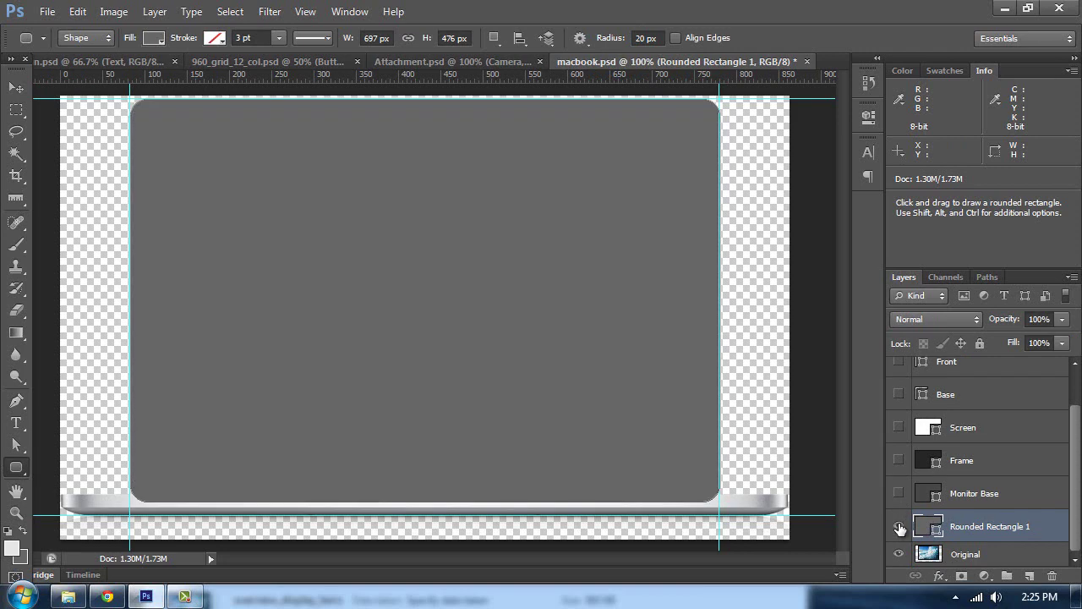
pyautogui.click(898, 527)
pyautogui.click(899, 526)
pyautogui.click(899, 527)
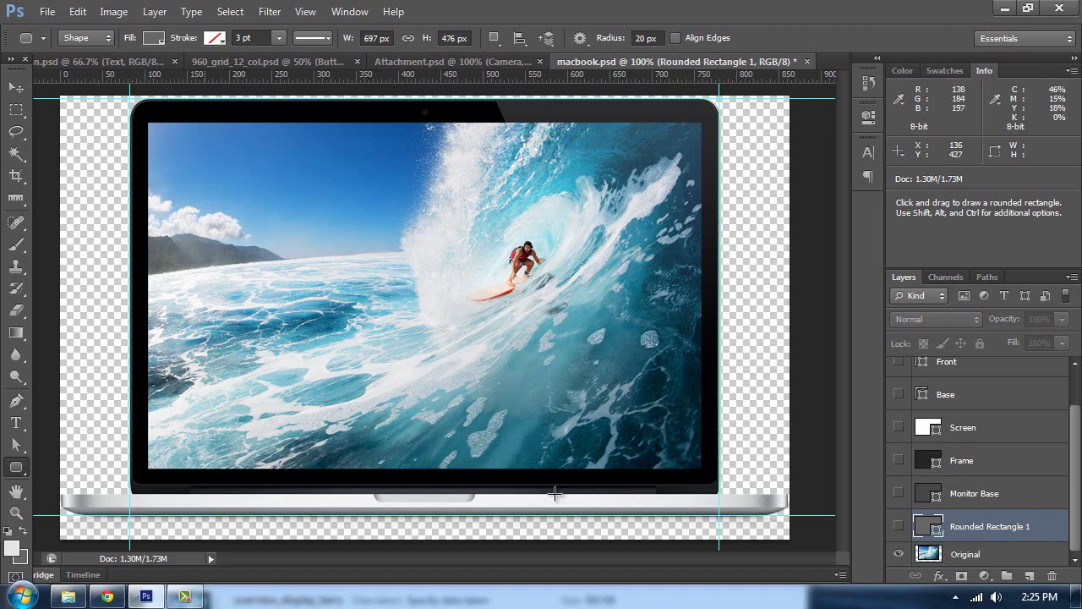
# - Draw a second rounded rectangle of 697 × 456 px over the lid's black frame and hide it
pyautogui.moveTo(132, 100); pyautogui.dragTo(724, 483)
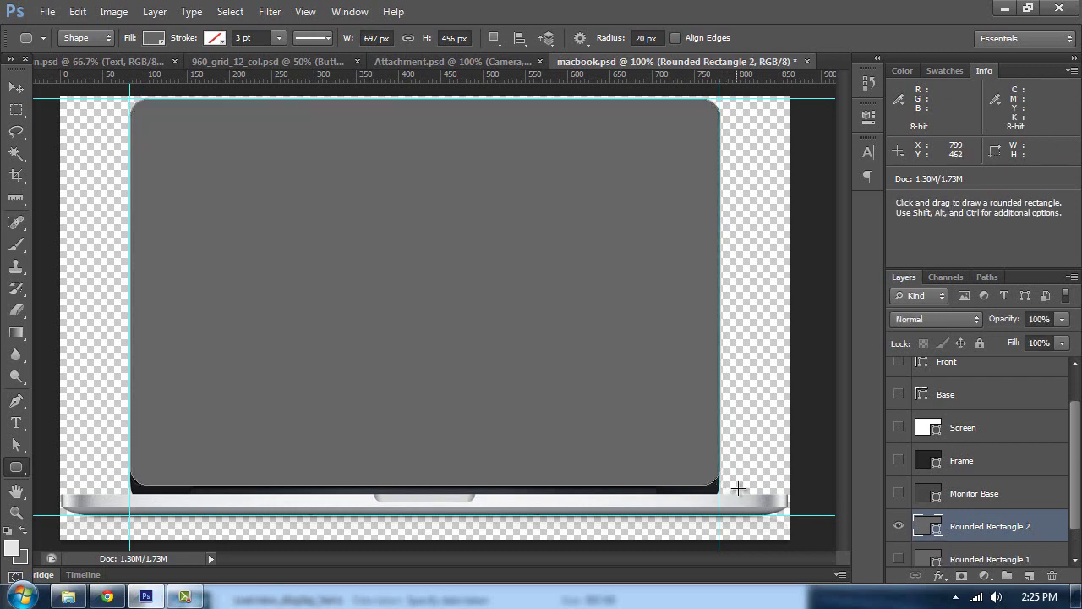
pyautogui.click(898, 528)
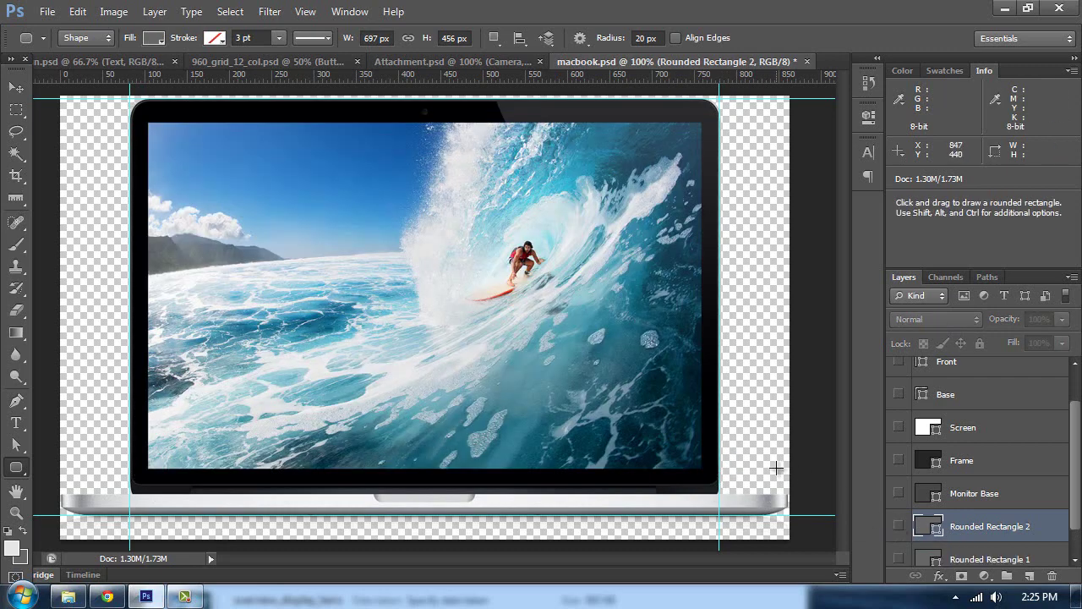
# - Delete both newly drawn rounded rectangle layers
pyautogui.moveTo(905, 527); pyautogui.dragTo(1051, 575)
pyautogui.hotkey('ctrl', 'z')
pyautogui.keyDown('shift'); pyautogui.click(986, 493); pyautogui.keyUp('shift')
# - Show the Monitor Base and Frame layers and compare the two stacked shapes
pyautogui.click(898, 528)
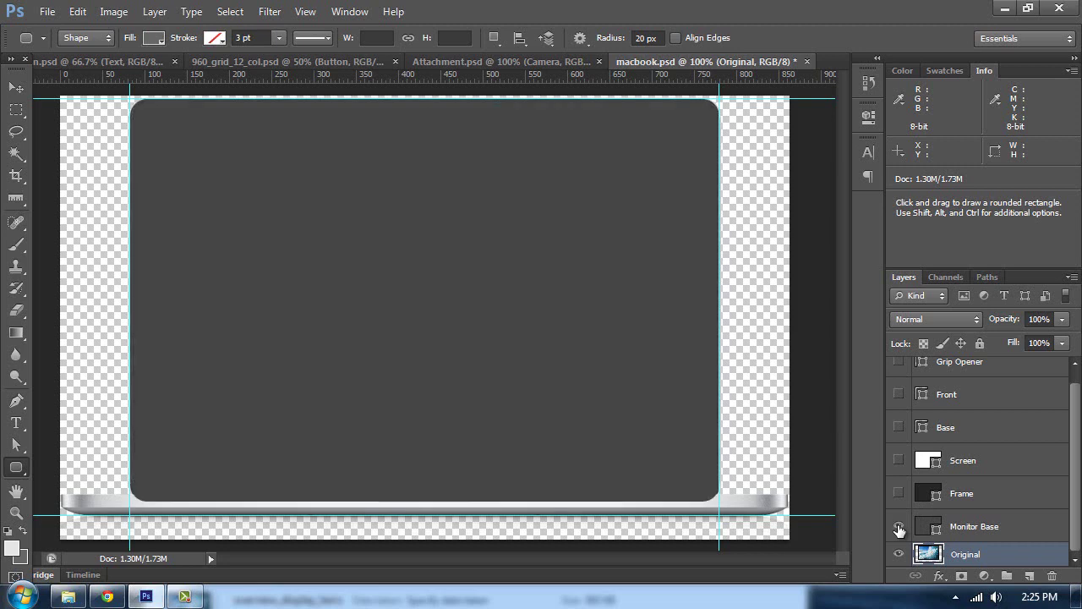
pyautogui.click(898, 493)
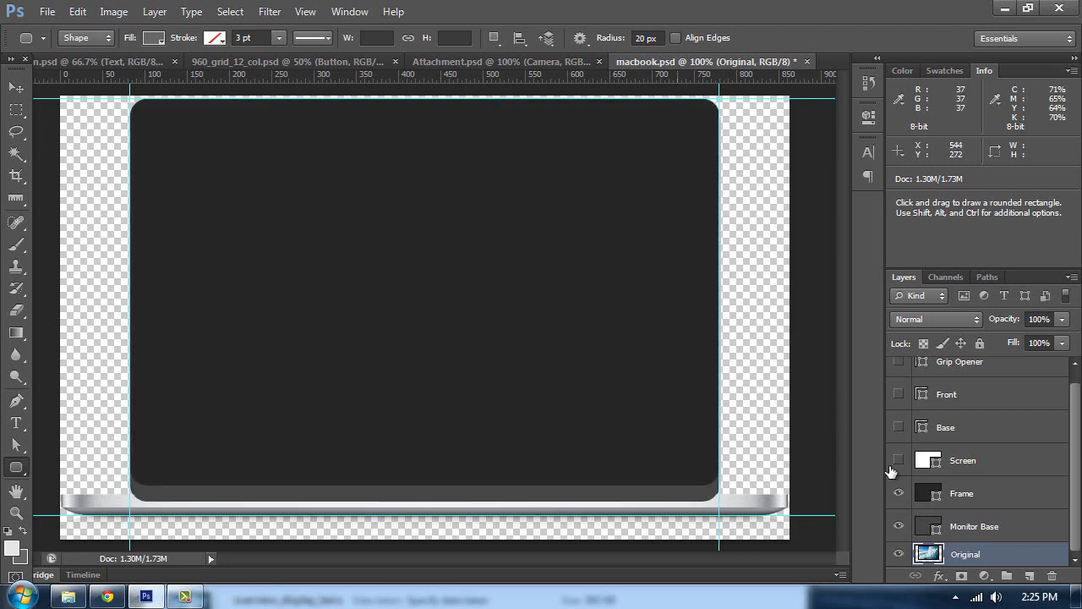
pyautogui.click(899, 493)
pyautogui.click(899, 493)
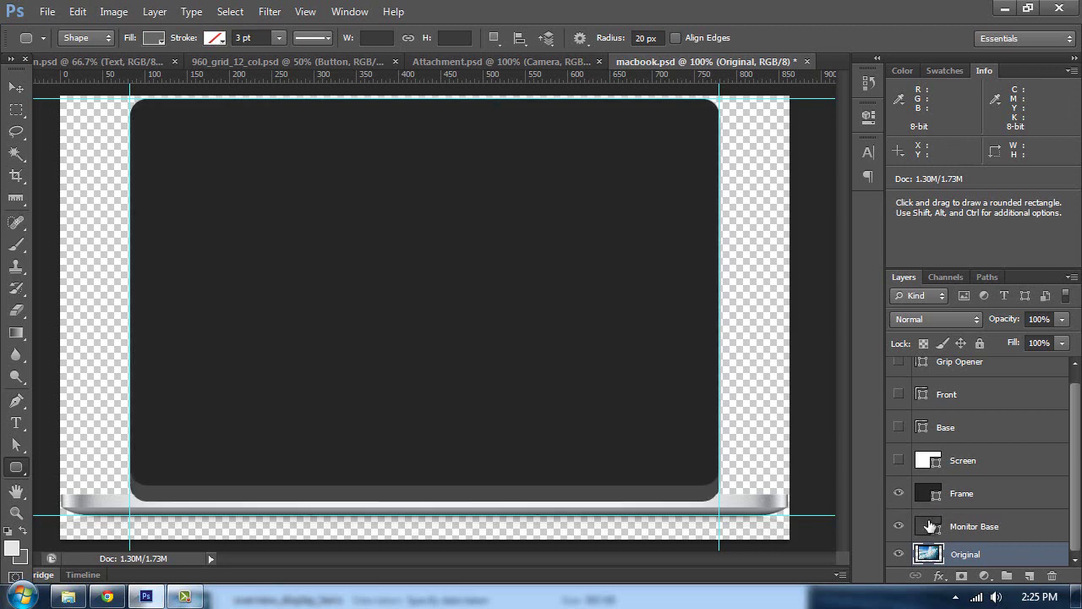
# - Try a lighter grey (555555) as the Monitor Base fill, and set it to 464646 using the swatches
pyautogui.click(930, 526)
pyautogui.click(944, 72)
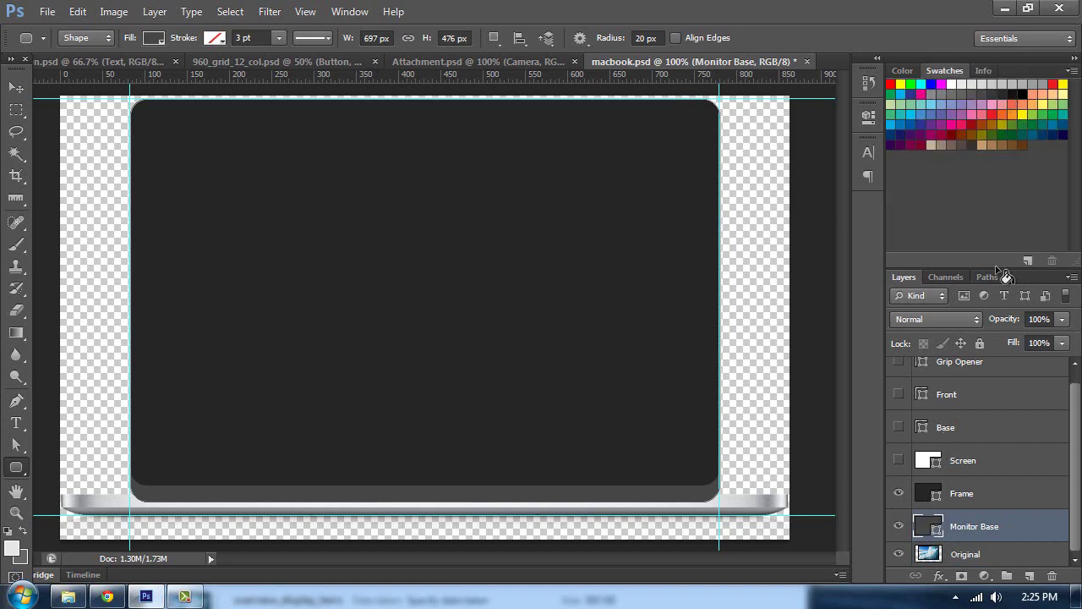
pyautogui.click(16, 87)
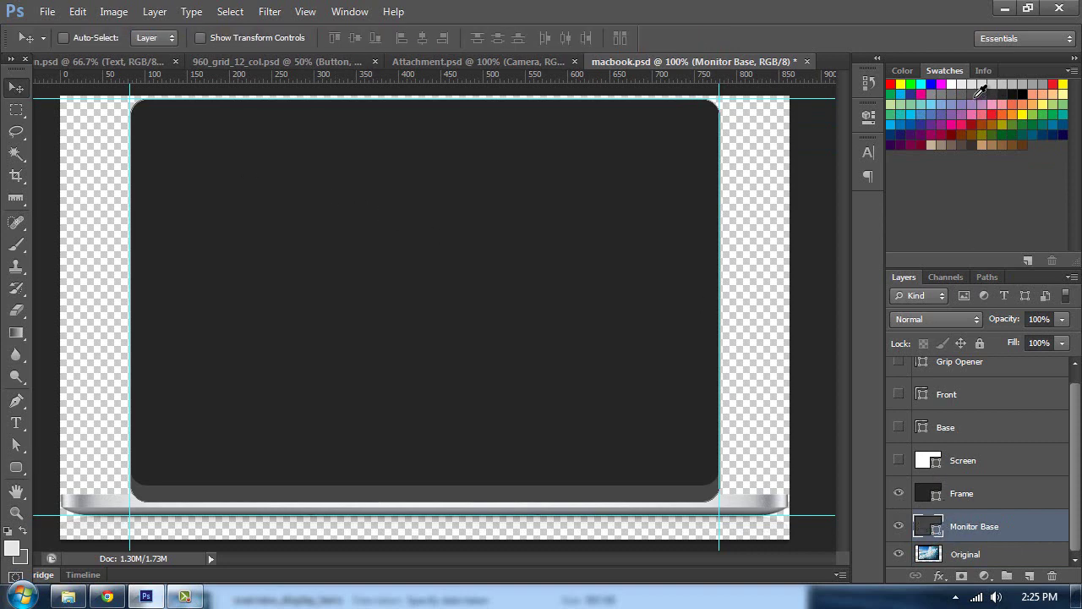
pyautogui.doubleClick(927, 528)
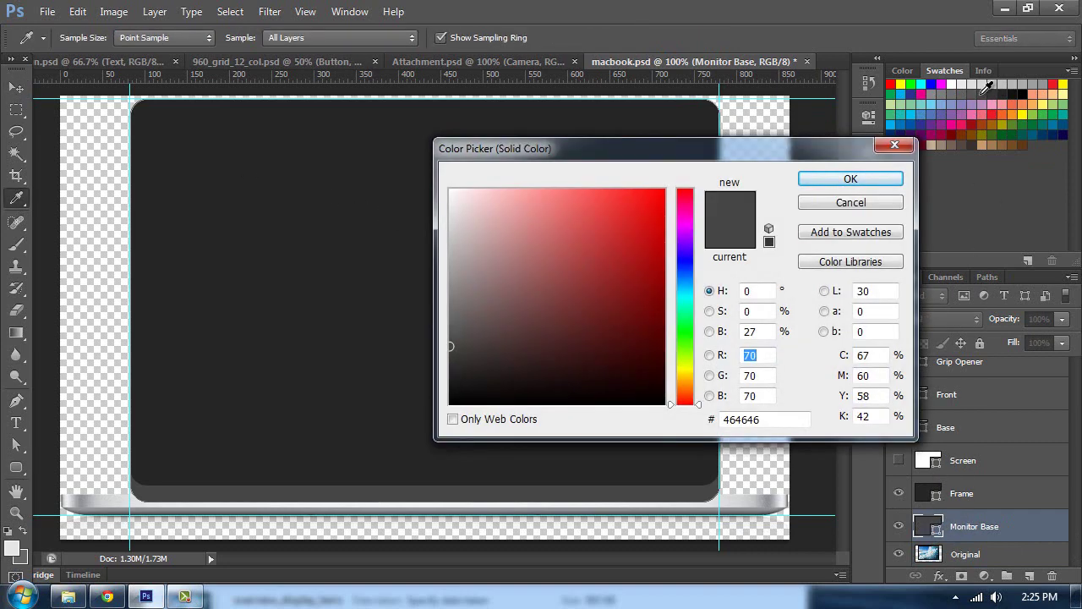
pyautogui.click(980, 87)
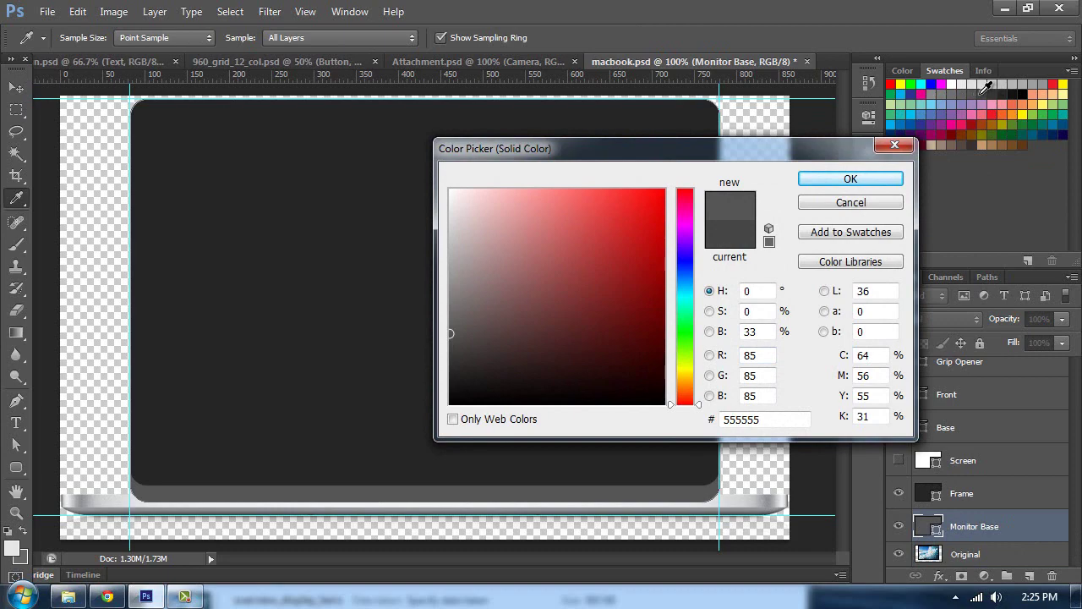
pyautogui.click(987, 87)
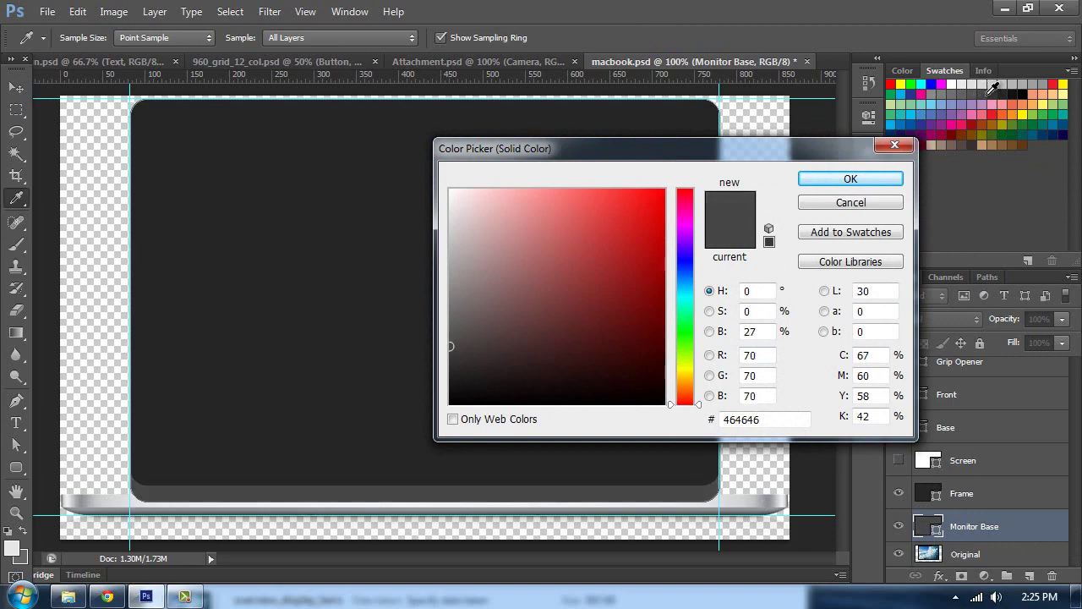
pyautogui.click(896, 178)
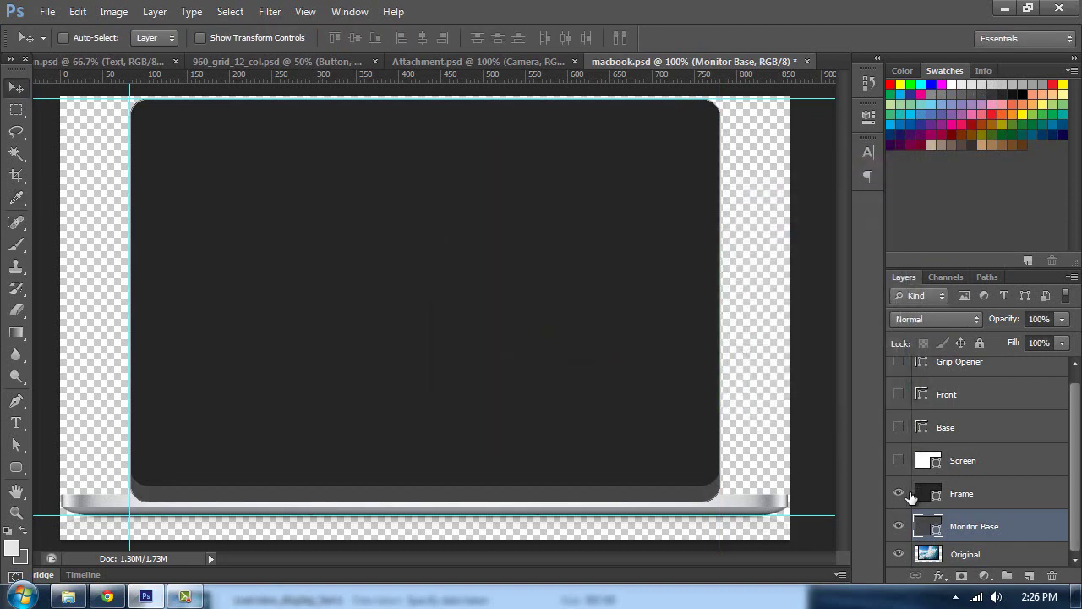
# - Check the Frame layer's fill colour and close the colour picker without changing it
pyautogui.click(930, 495)
pyautogui.doubleClick(921, 496)
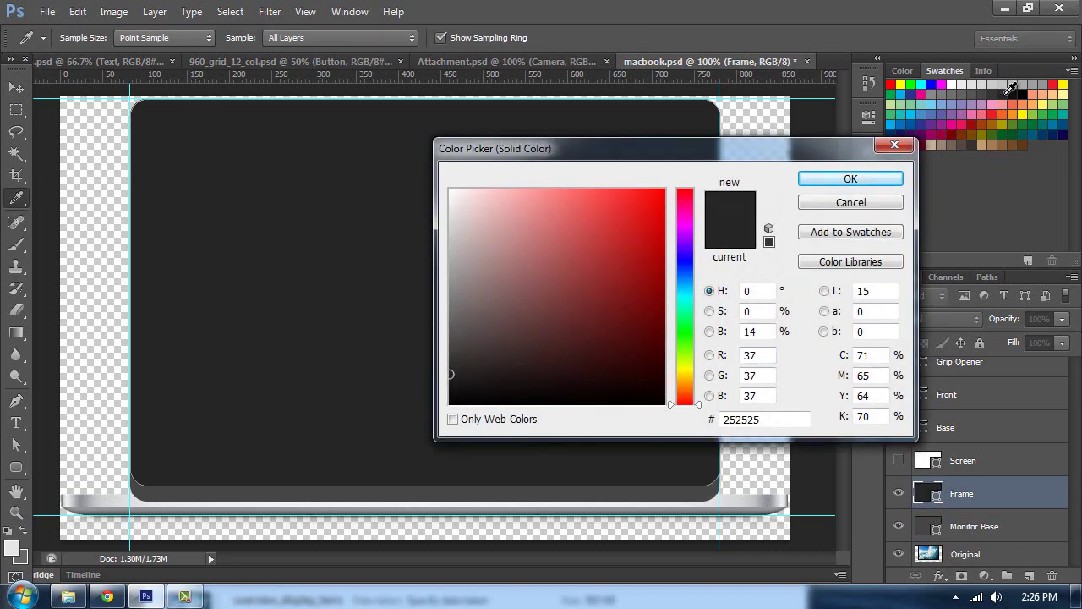
pyautogui.click(884, 208)
# - Hide the Frame and Monitor Base layers and show the Screen layer over the original laptop
pyautogui.click(898, 494)
pyautogui.click(899, 526)
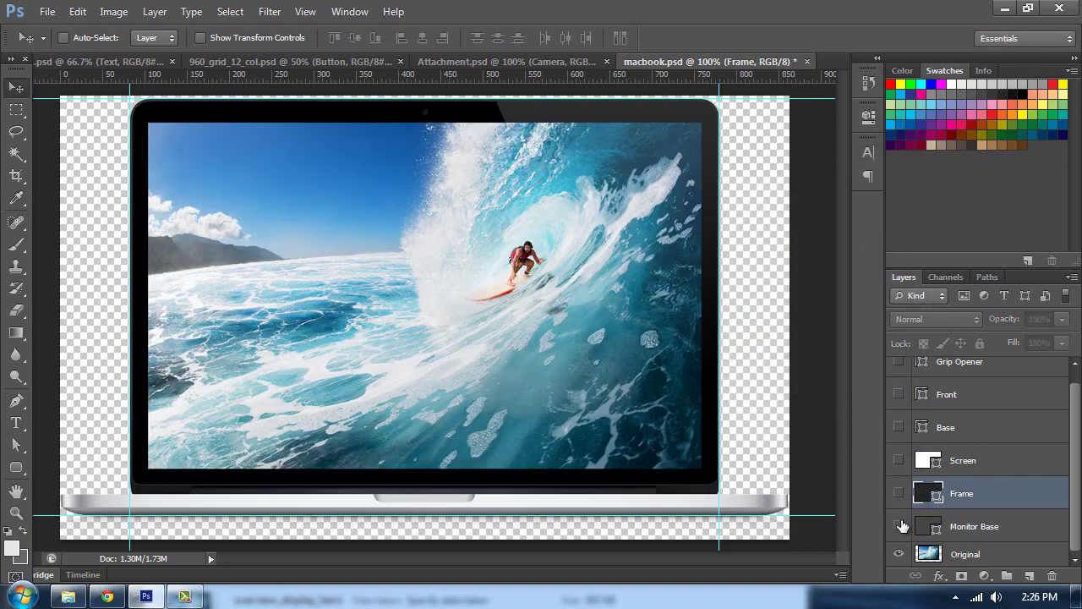
pyautogui.click(899, 460)
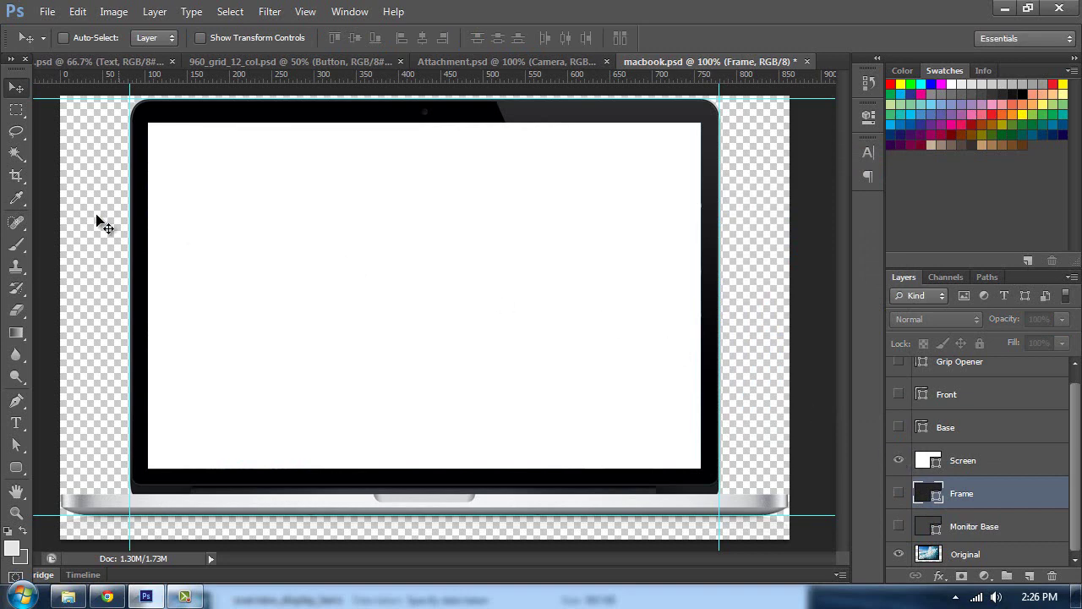
# - Choose the Rectangle Tool and hide the Screen layer to reveal the original display picture
pyautogui.click(15, 467)
pyautogui.click(49, 465)
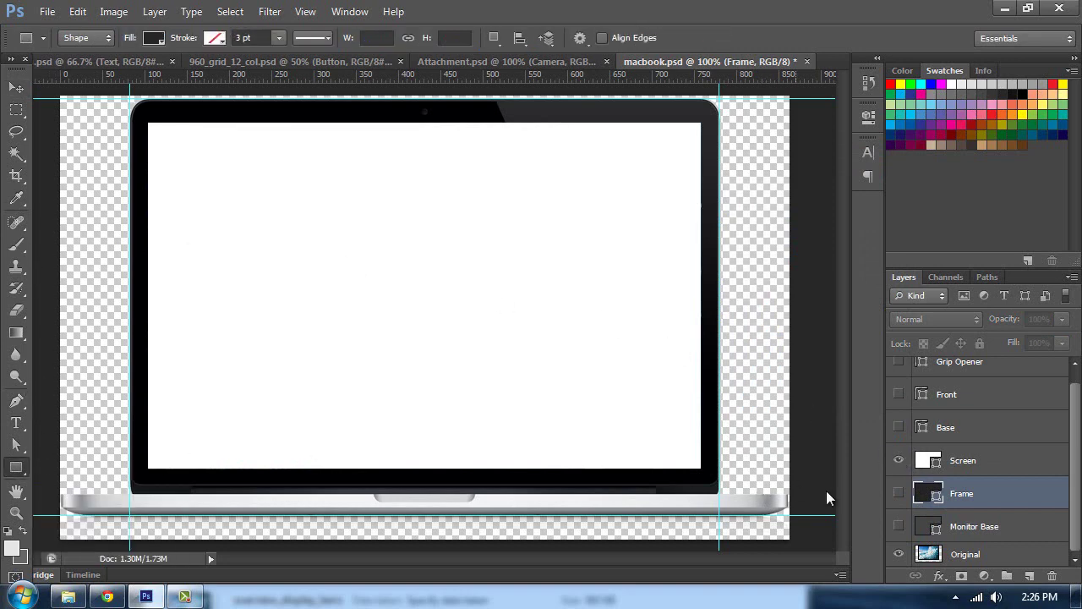
pyautogui.click(899, 460)
pyautogui.click(898, 493)
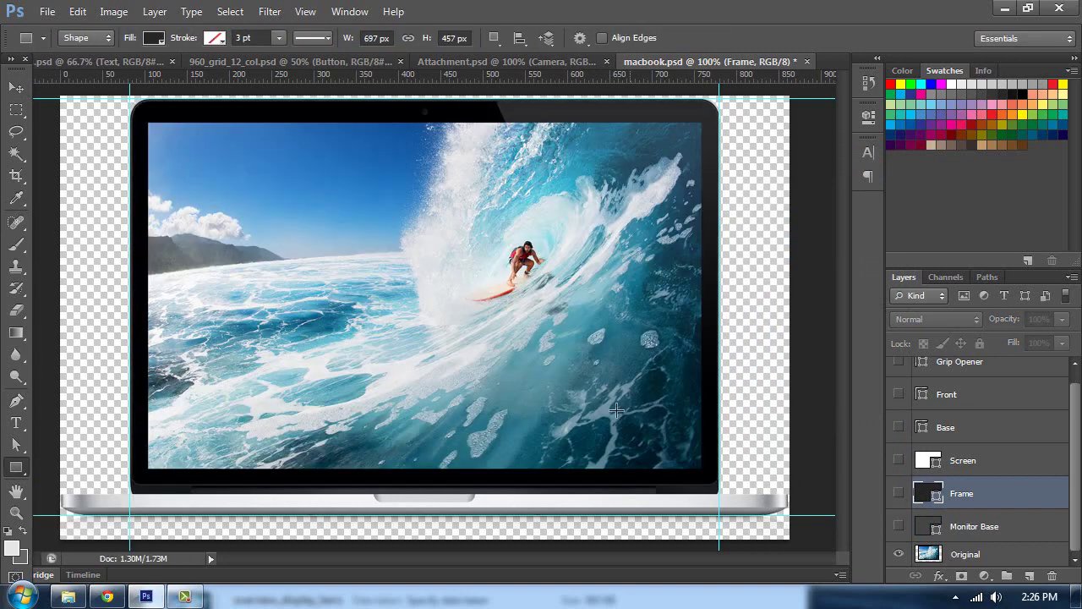
# - Show the Base layer and examine its curved lower-left corner against the original laptop at 200%
pyautogui.scroll(1, 966, 453)
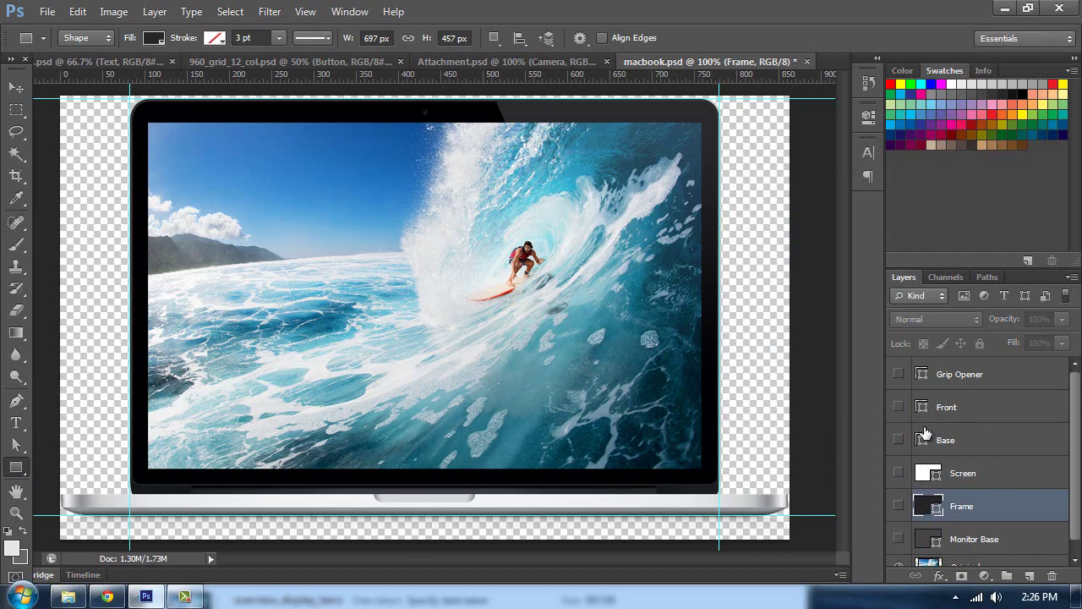
pyautogui.click(899, 440)
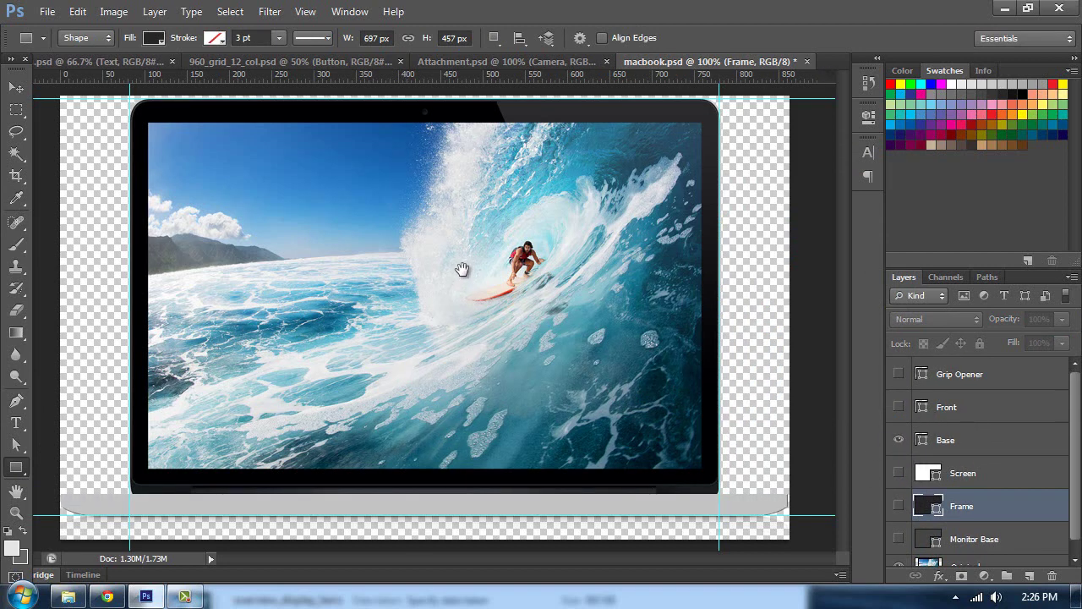
pyautogui.hotkey('ctrl', '+')
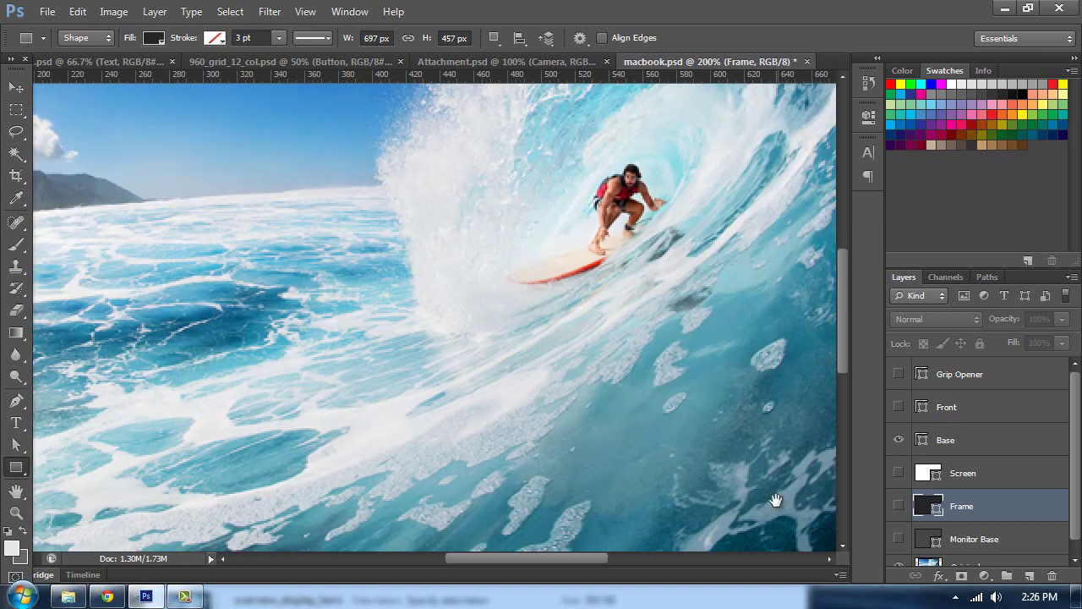
pyautogui.moveTo(493, 495); pyautogui.dragTo(716, 274)
pyautogui.moveTo(273, 267); pyautogui.dragTo(543, 242)
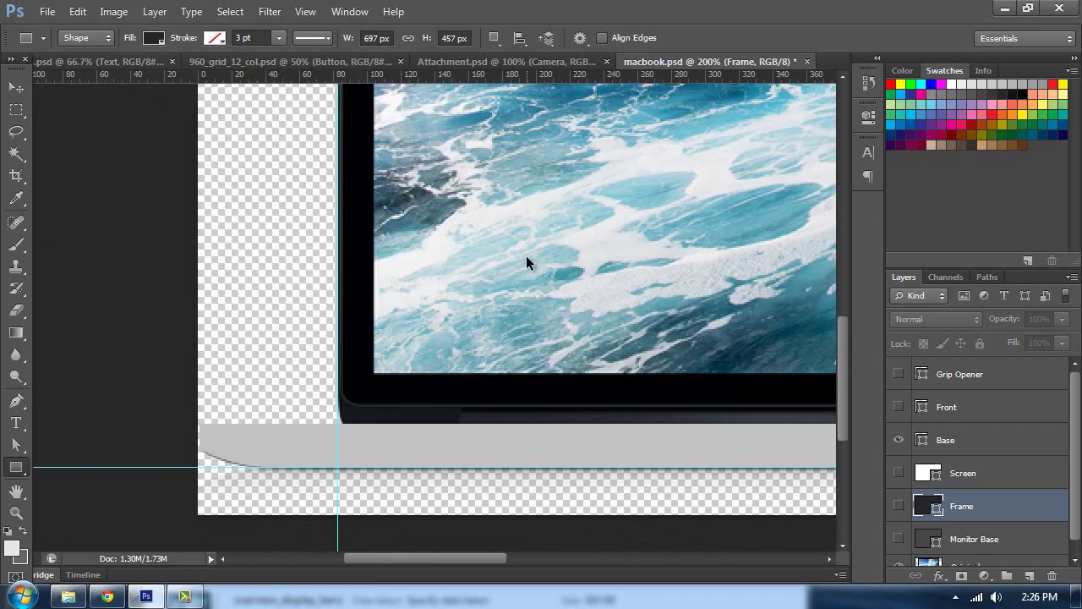
pyautogui.hotkey('ctrl', '-')
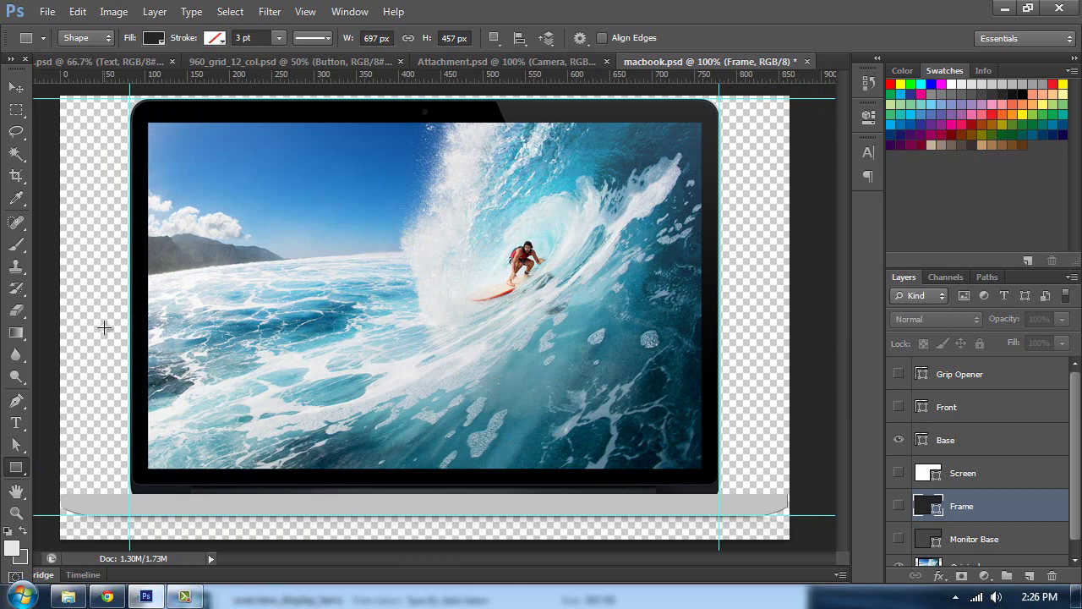
# - Set up the Rounded Rectangle Tool with a 2 px radius and hide the Base layer
pyautogui.moveTo(16, 467); pyautogui.dragTo(60, 484)
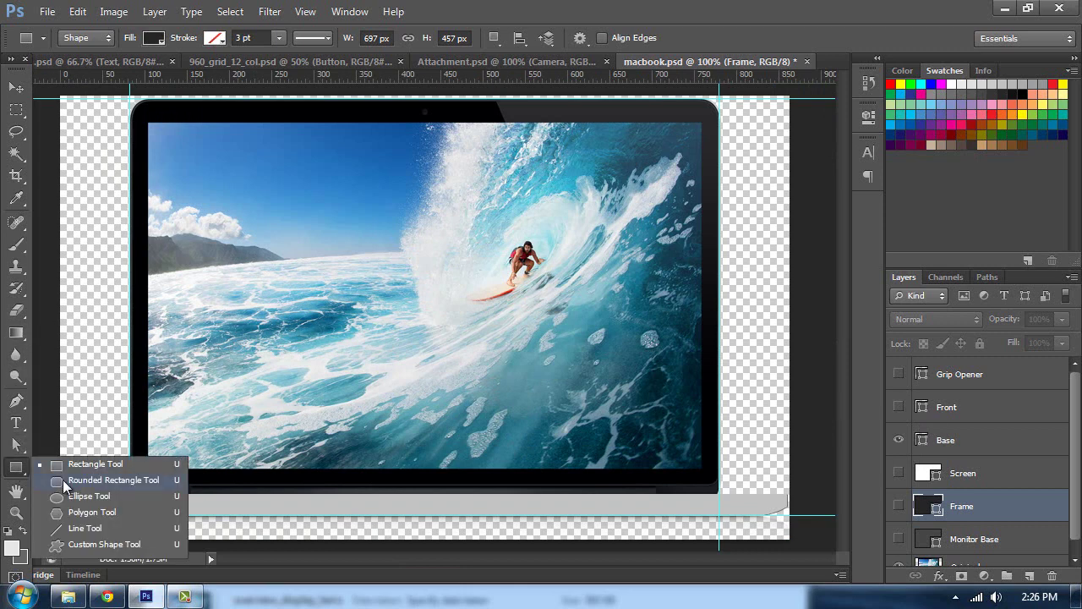
pyautogui.click(64, 479)
pyautogui.click(618, 40)
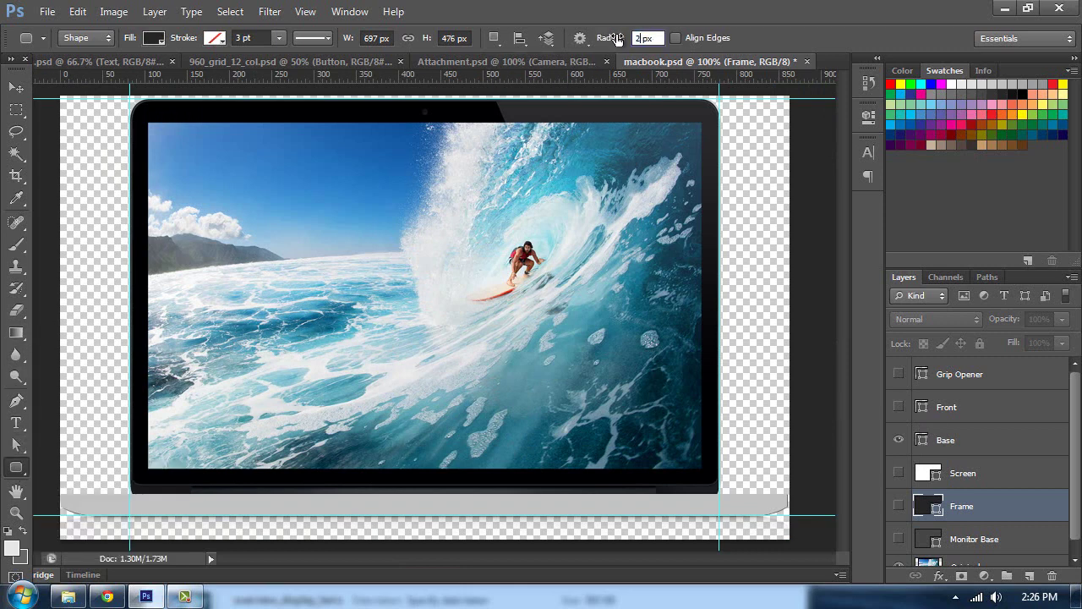
pyautogui.write('2')
pyautogui.press('Return')
pyautogui.click(899, 440)
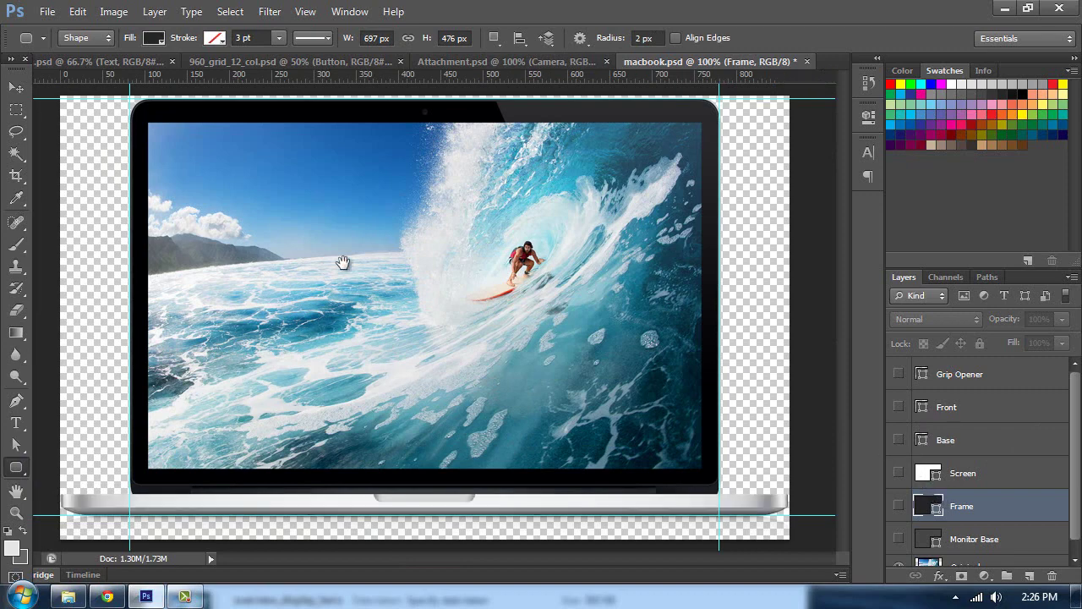
# - Try to draw a rounded rectangle about 569 × 11 px along the laptop's base, and undo it
pyautogui.hotkey('ctrl', '+')
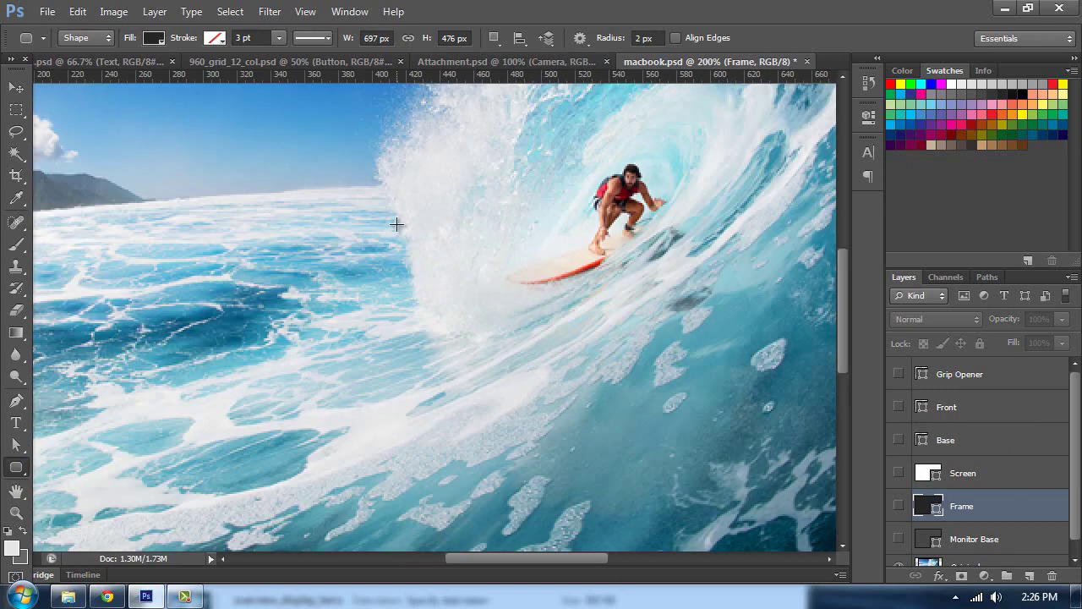
pyautogui.moveTo(421, 212); pyautogui.dragTo(669, 205)
pyautogui.moveTo(466, 205); pyautogui.dragTo(682, 200)
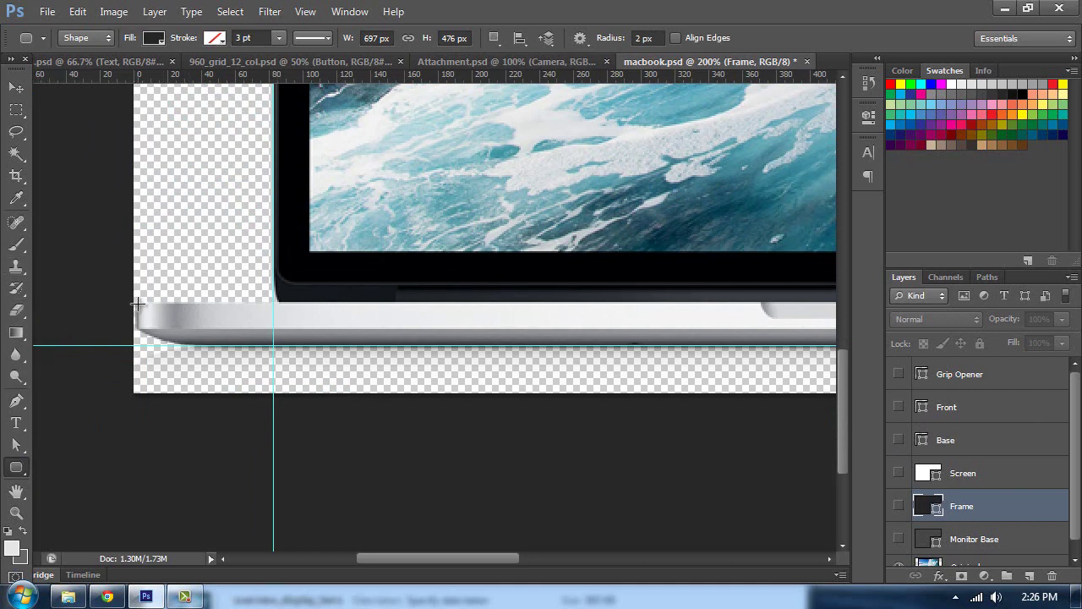
pyautogui.moveTo(133, 303); pyautogui.dragTo(851, 321)
pyautogui.hotkey('ctrl', 'z')
pyautogui.hotkey('ctrl', 'z')
# - Examine the left end of the laptop's base at 500% and show the Base layer over it
pyautogui.moveTo(78, 301); pyautogui.dragTo(530, 302)
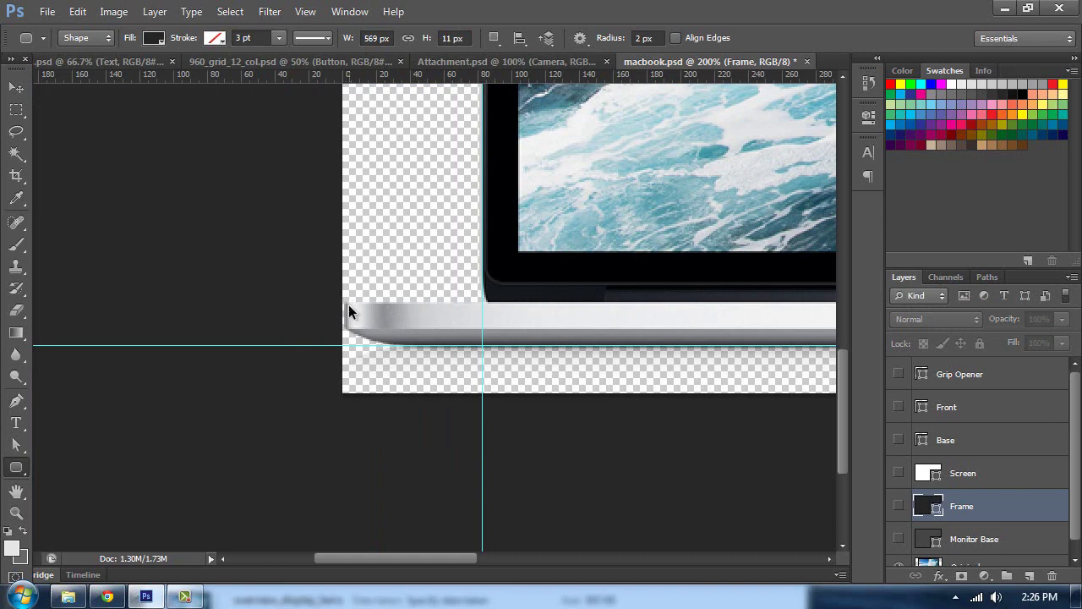
pyautogui.hotkey('ctrl', '+')
pyautogui.hotkey('ctrl', '+')
pyautogui.hotkey('ctrl', '+')
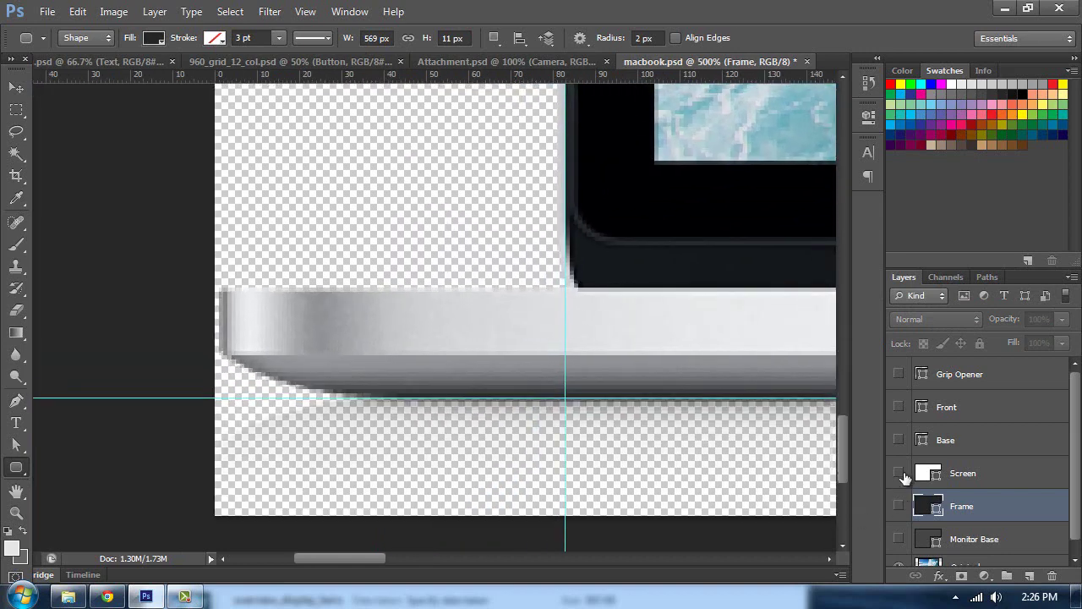
pyautogui.click(899, 440)
# - Reorder the open documents so Attachment.psd follows macbook.psd, and return to macbook.psd
pyautogui.moveTo(536, 67); pyautogui.dragTo(691, 60)
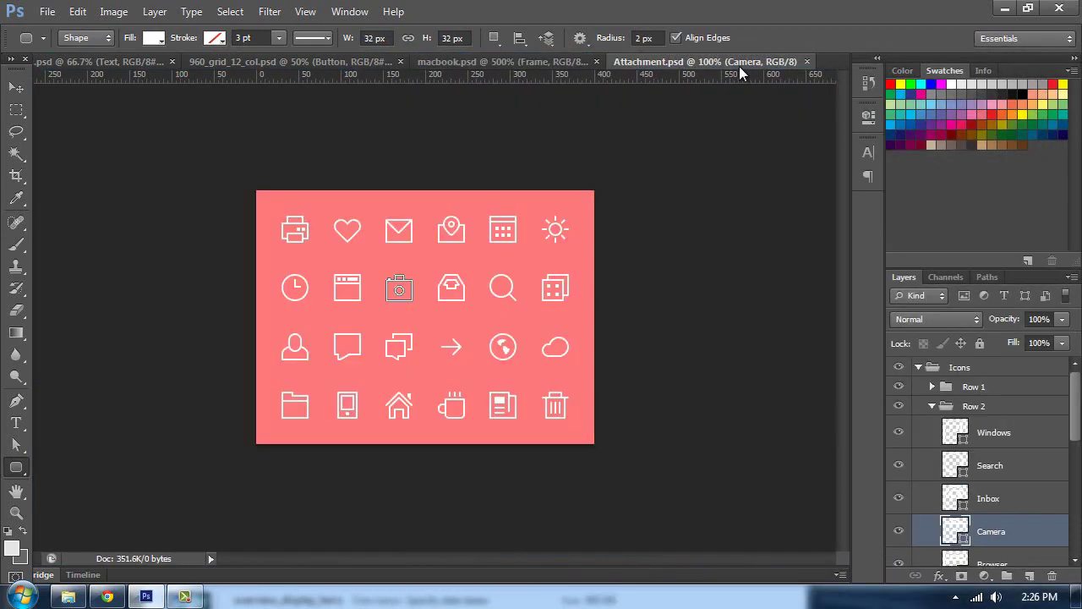
pyautogui.click(549, 63)
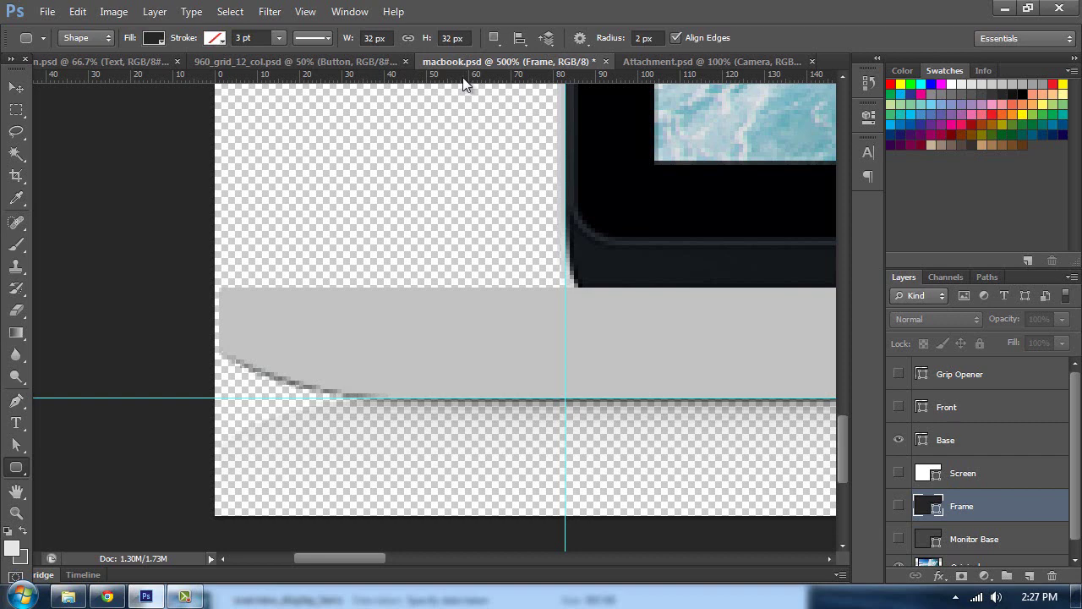
# - Hide the Base layer and place guides along the top edge and left edge of the laptop's base
pyautogui.moveTo(464, 82); pyautogui.dragTo(476, 288)
pyautogui.click(898, 440)
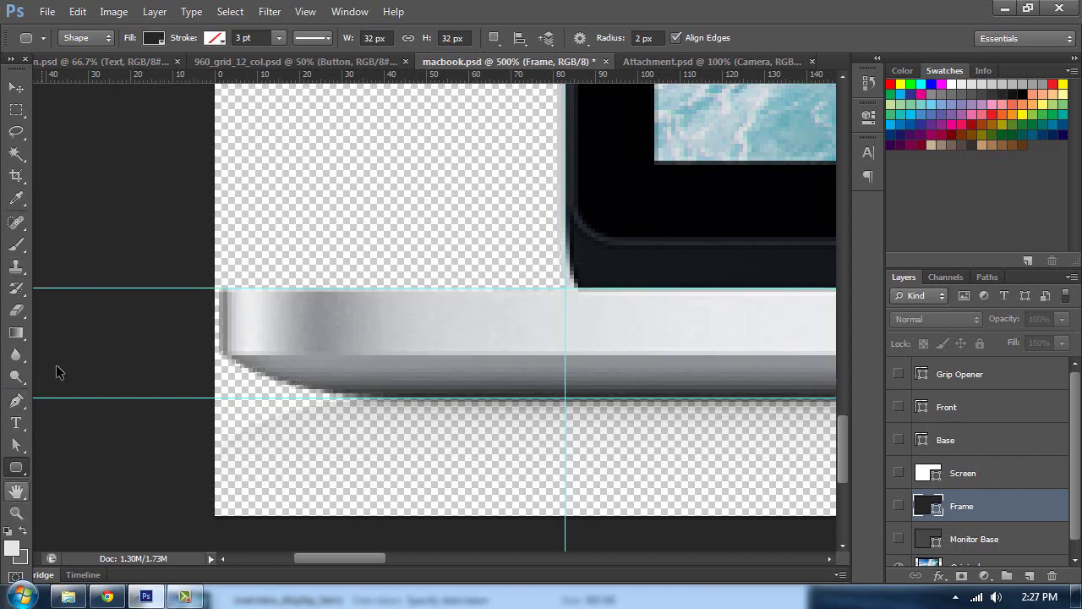
pyautogui.moveTo(15, 69); pyautogui.dragTo(1, 102)
pyautogui.moveTo(44, 205); pyautogui.dragTo(252, 251)
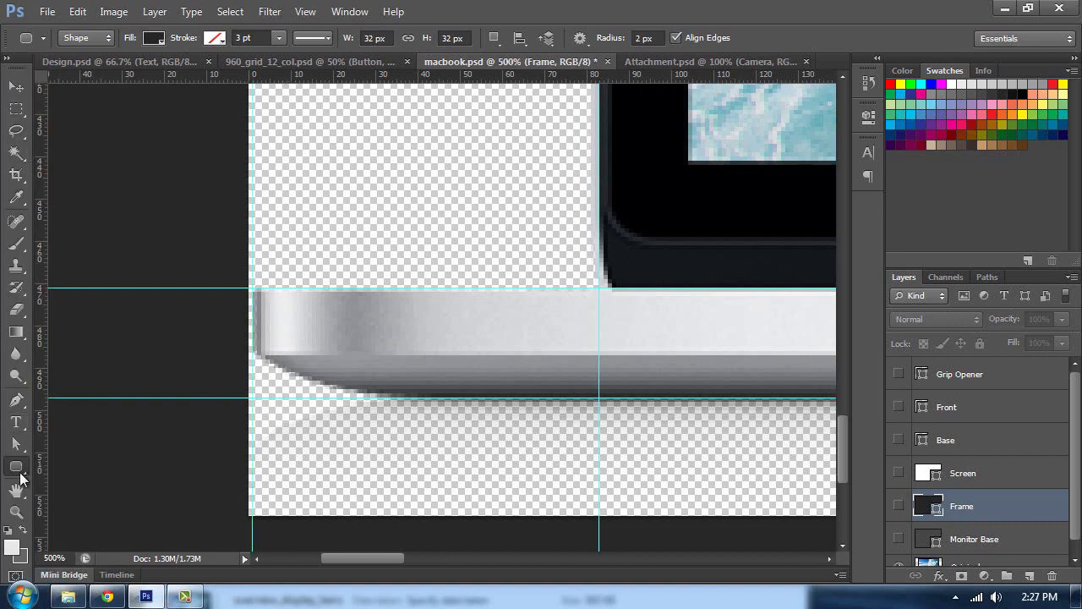
# - Draw a rounded rectangle about 860 × 27 px over the full width of the laptop's base between the guides
pyautogui.moveTo(253, 288); pyautogui.dragTo(700, 391)
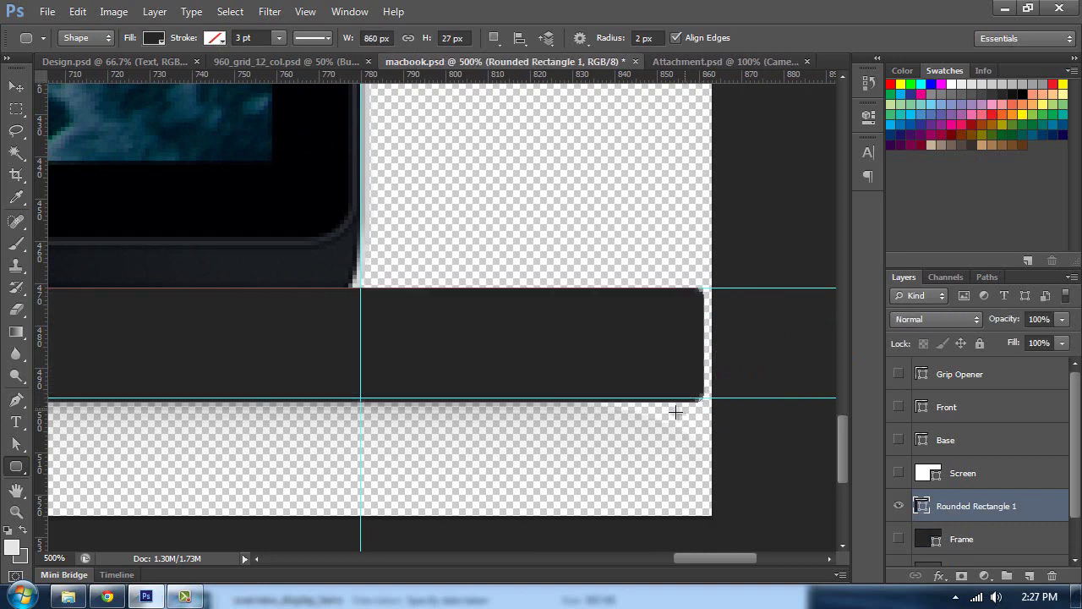
pyautogui.moveTo(483, 382); pyautogui.dragTo(442, 360)
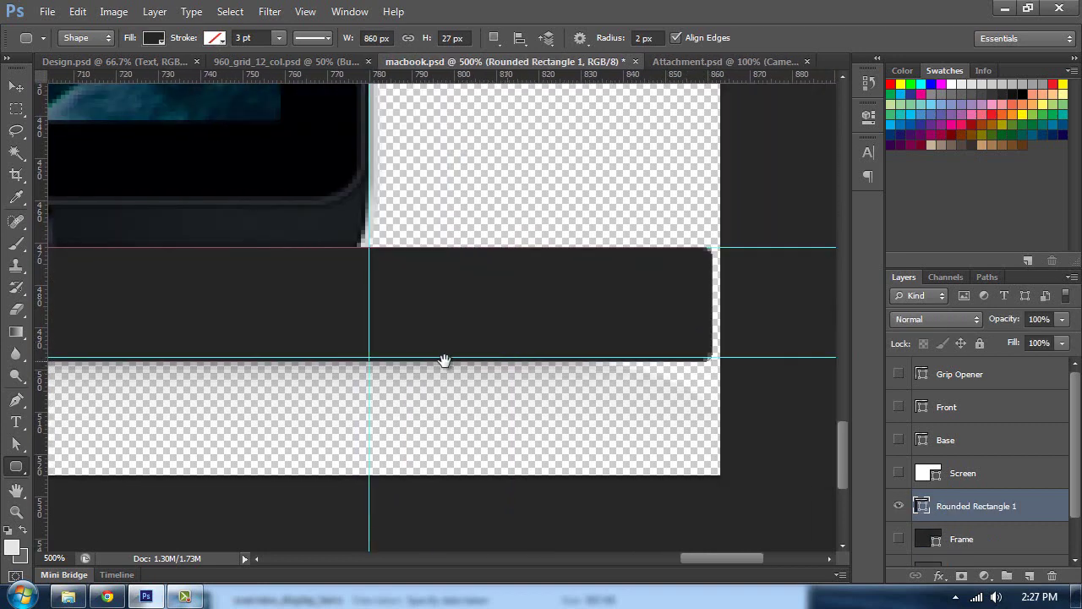
# - Toggle the new rounded rectangle's visibility to compare it with the right end of the original laptop base
pyautogui.click(899, 504)
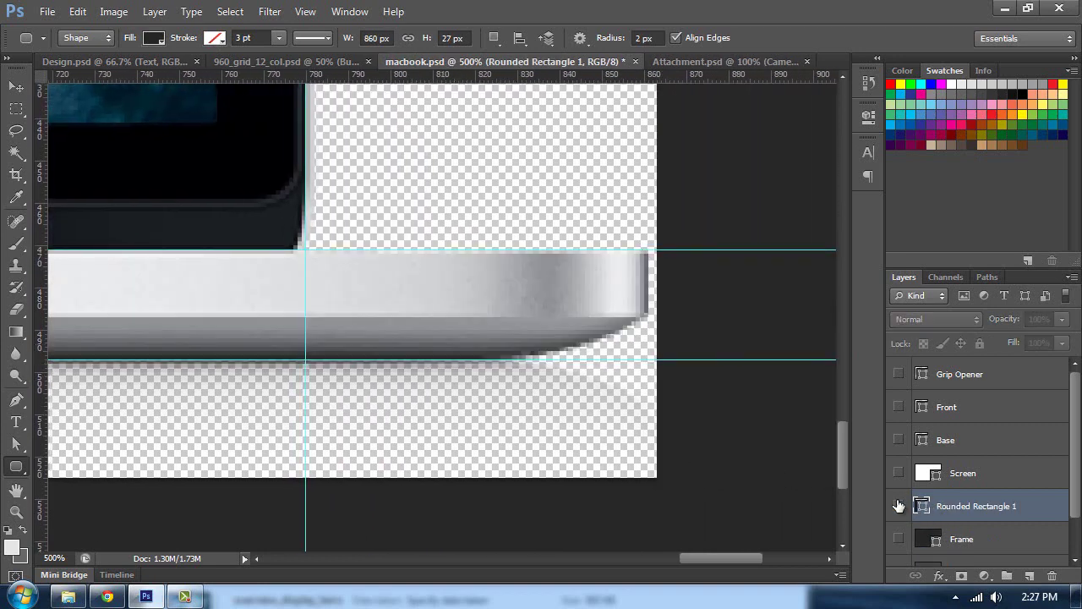
pyautogui.click(899, 505)
pyautogui.click(899, 505)
pyautogui.click(898, 505)
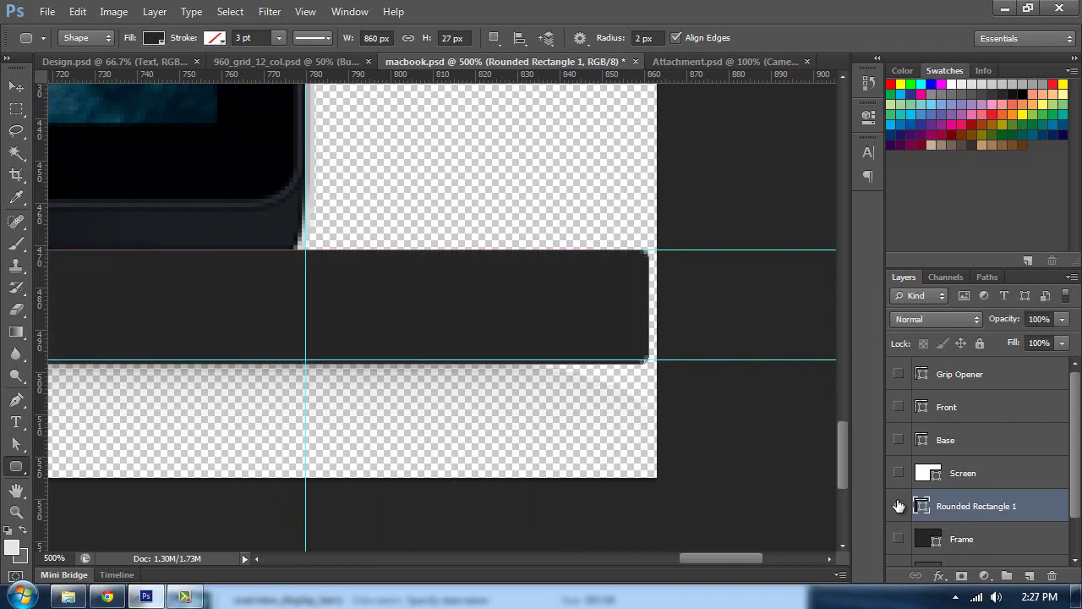
pyautogui.click(899, 504)
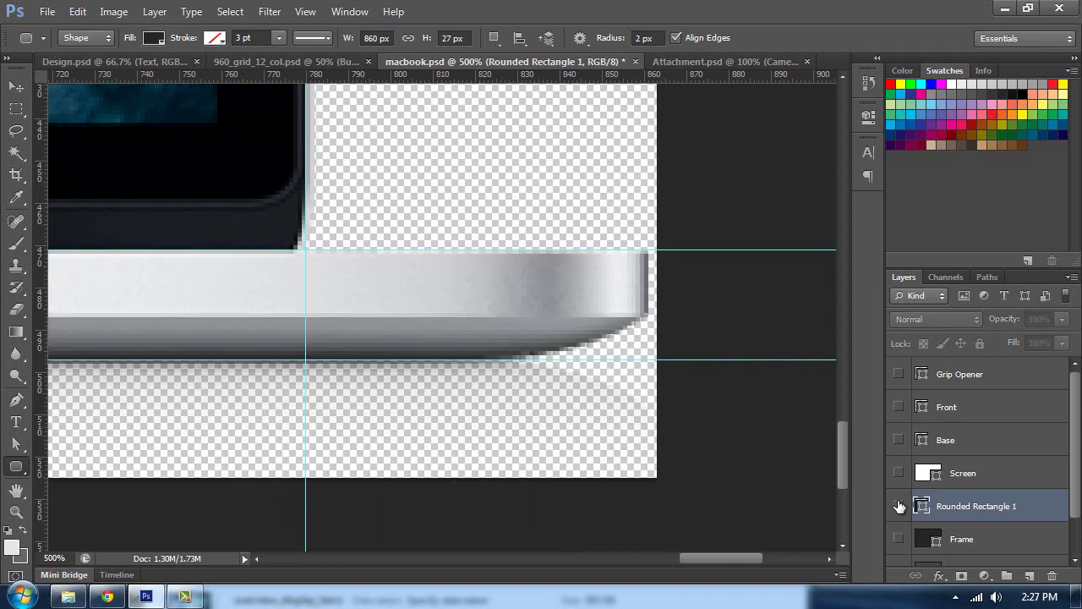
pyautogui.click(899, 505)
pyautogui.click(899, 505)
pyautogui.click(899, 505)
pyautogui.click(899, 505)
pyautogui.hotkey('ctrl', '-')
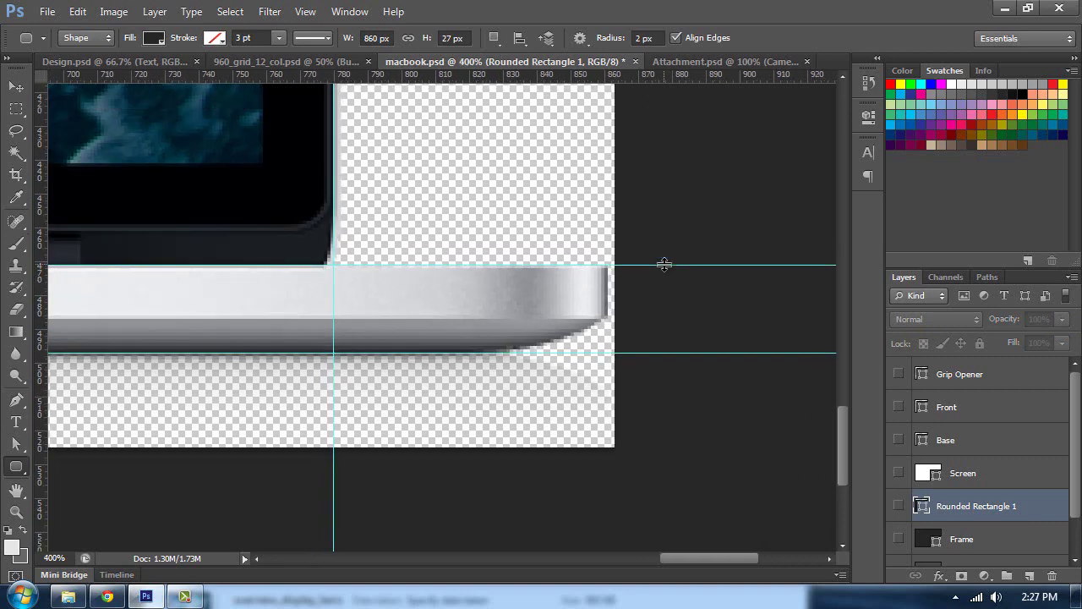
pyautogui.hotkey('ctrl', '-')
pyautogui.hotkey('ctrl', '+')
pyautogui.hotkey('ctrl', '+')
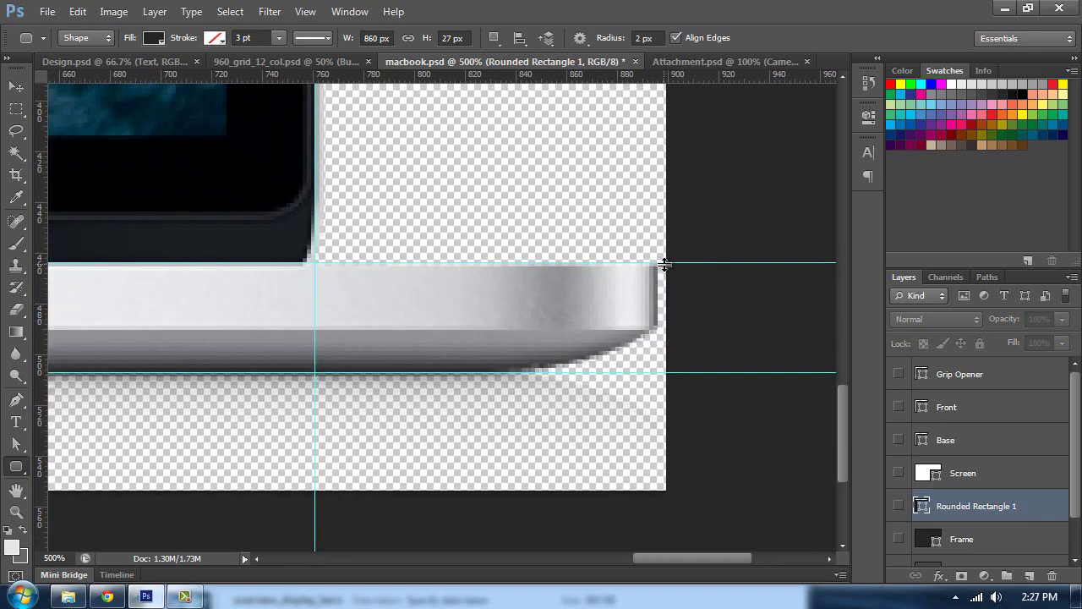
# - Show the rounded rectangle and shorten it from below to 16 px high, covering only the base's light front strip
pyautogui.click(899, 505)
pyautogui.hotkey('ctrl', 't')
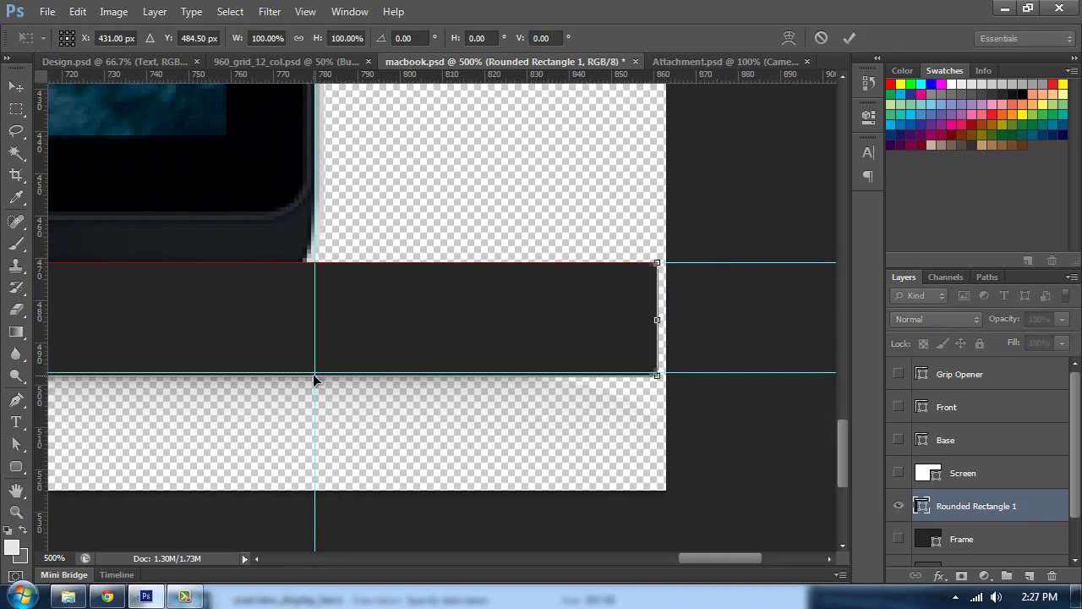
pyautogui.moveTo(314, 373); pyautogui.dragTo(318, 331)
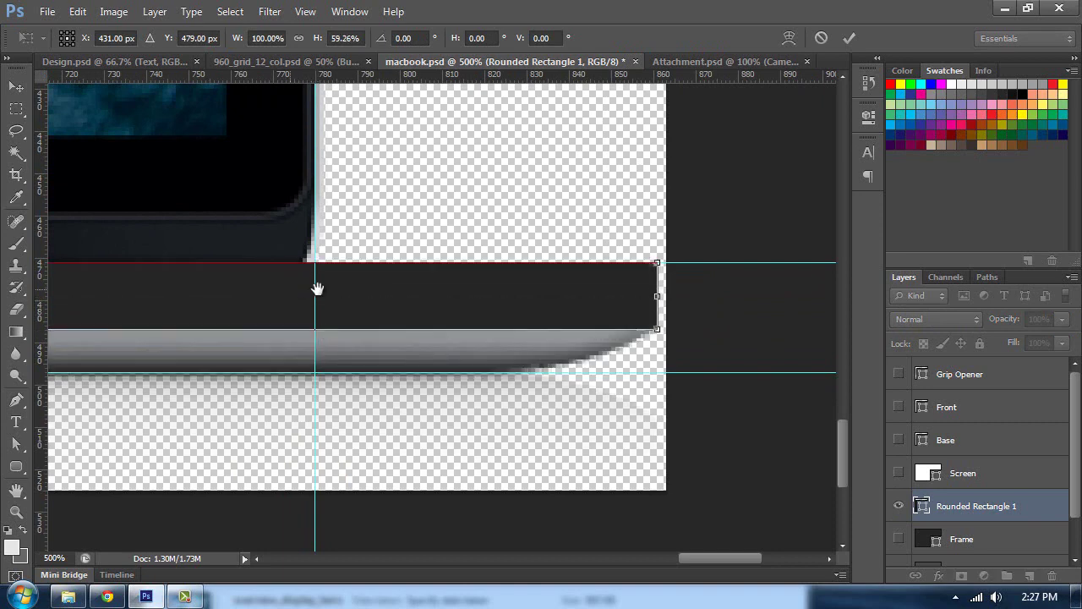
pyautogui.moveTo(318, 289); pyautogui.dragTo(361, 289)
pyautogui.press('Return')
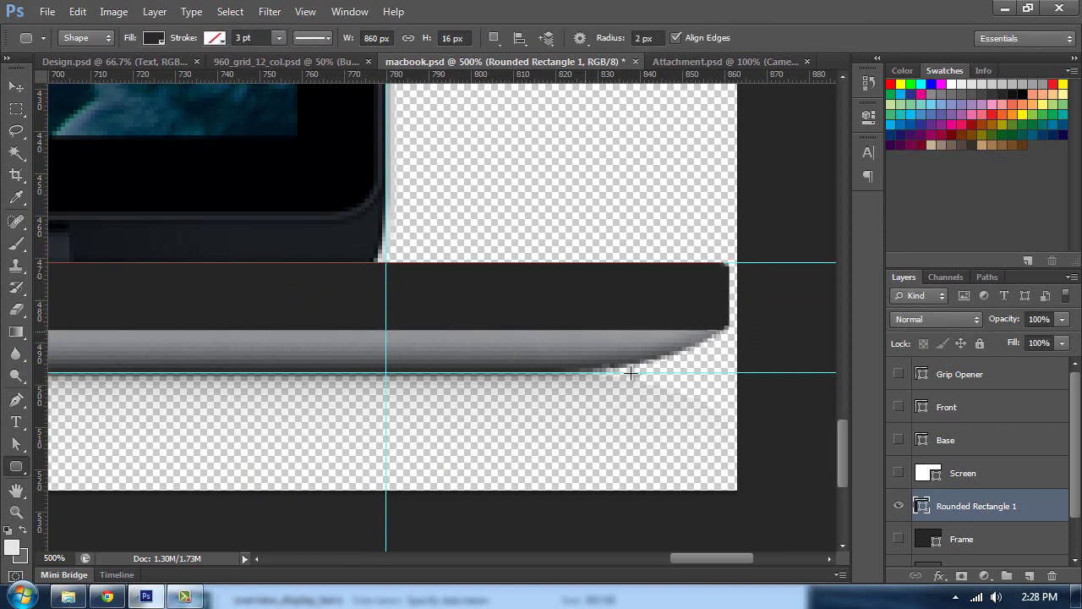
# - Compare the rectangle with the Front layer, duplicate the rectangle's layer and select the original beneath the copy
pyautogui.click(899, 407)
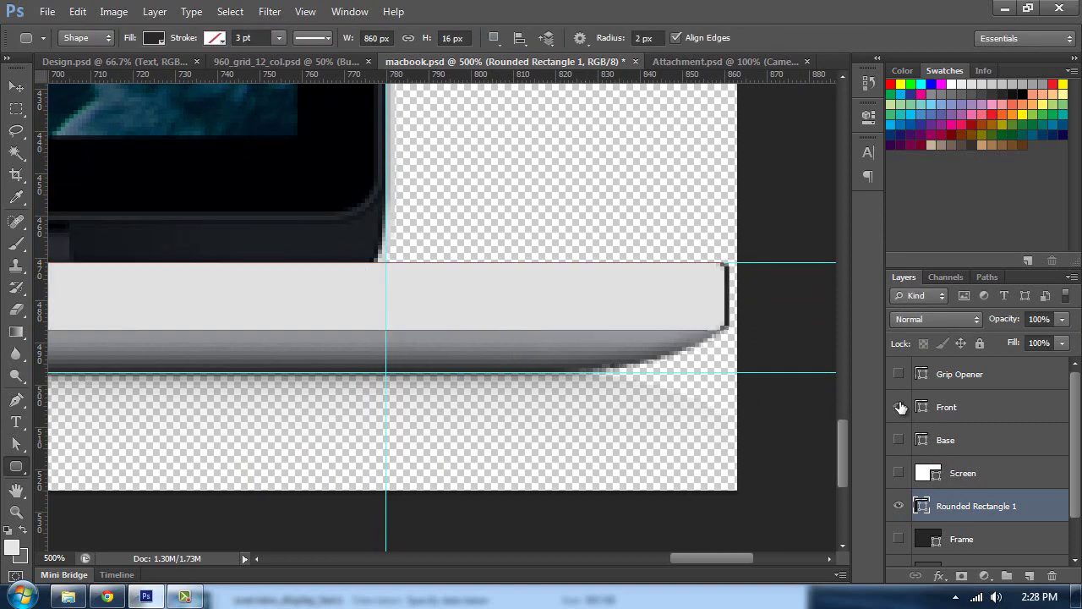
pyautogui.click(899, 407)
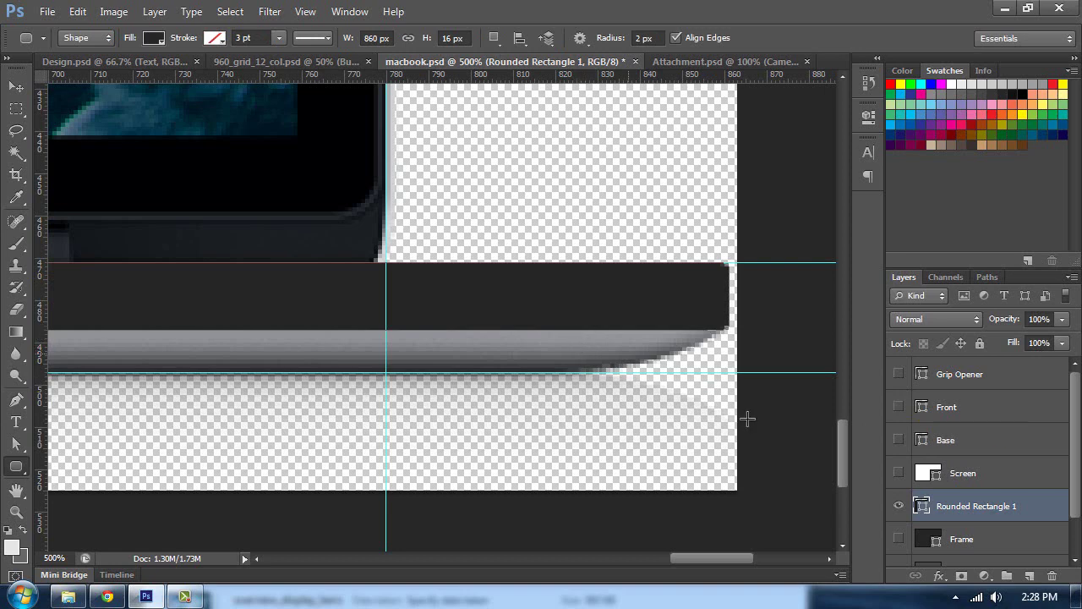
pyautogui.hotkey('ctrl', 'j')
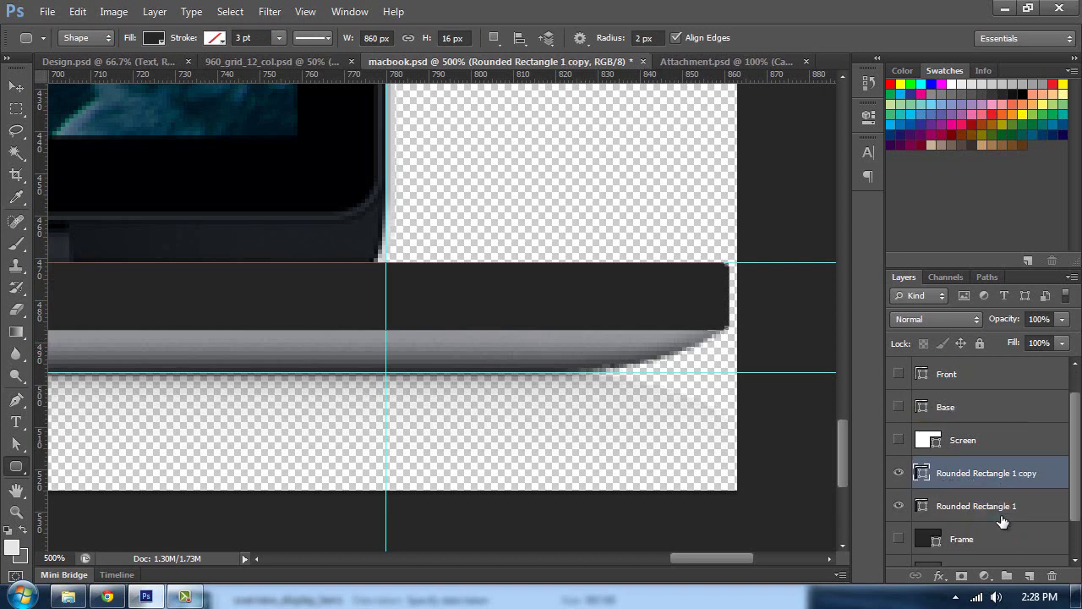
pyautogui.click(966, 478)
# - Add an anchor point with the Pen tool on the rectangle's bottom edge, near its right end
pyautogui.press('p')
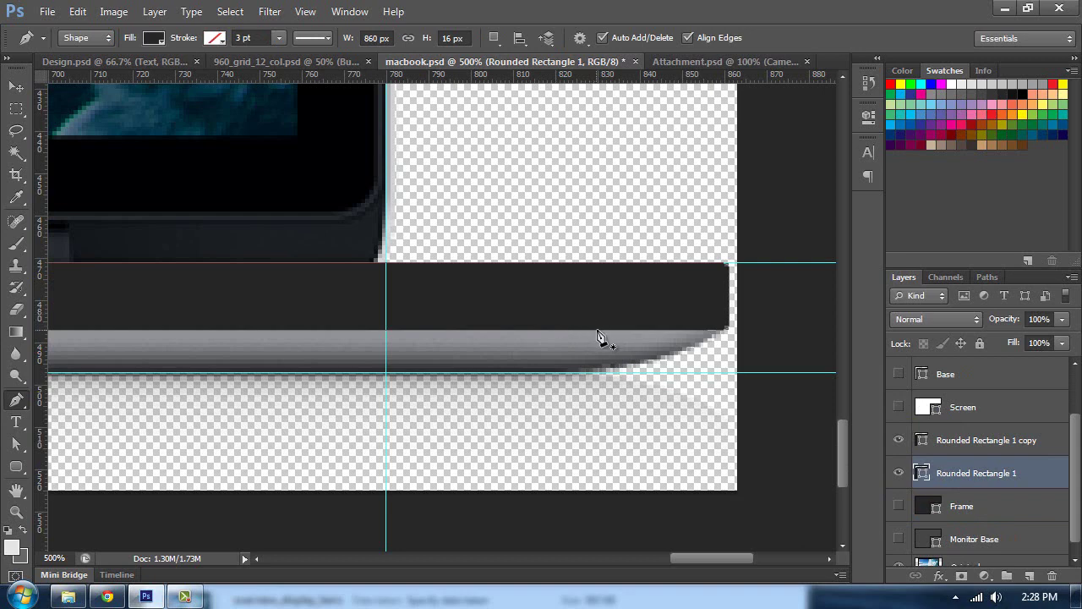
pyautogui.press('a')
pyautogui.click(24, 443)
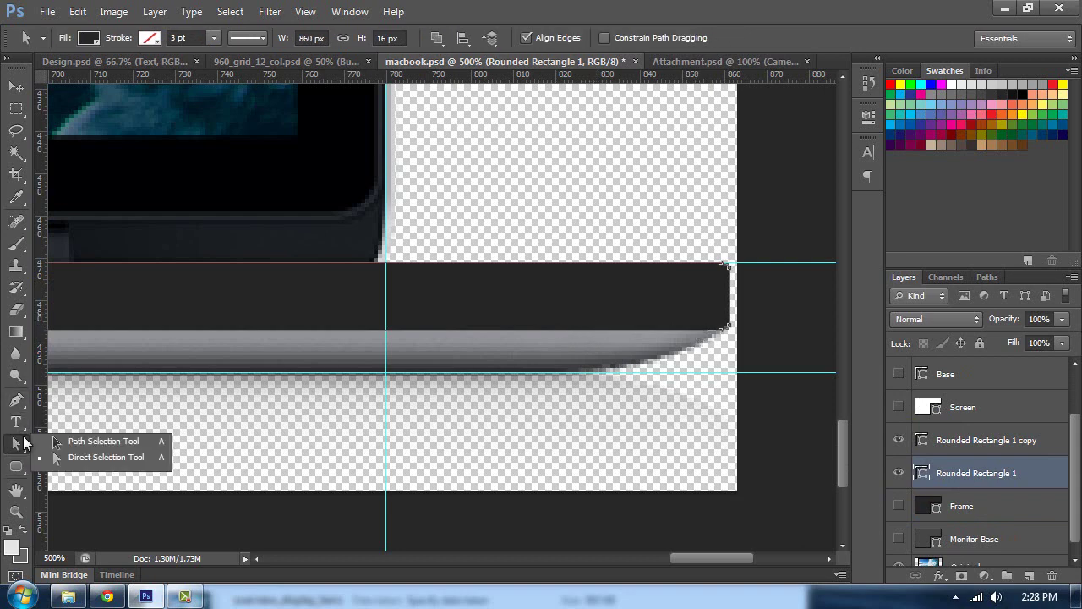
pyautogui.click(85, 457)
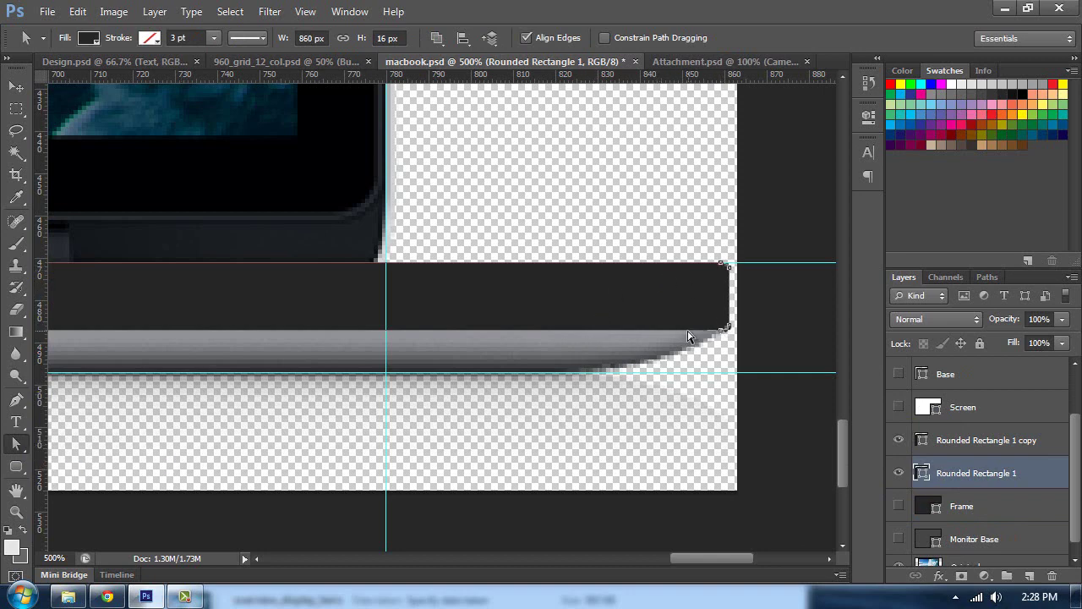
pyautogui.press('p')
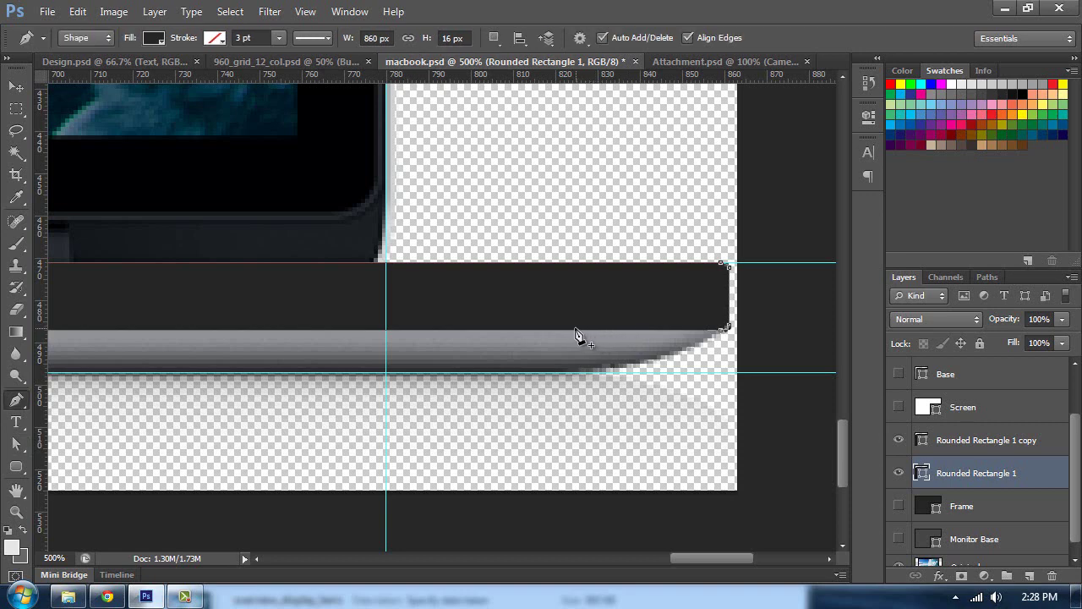
pyautogui.click(575, 331)
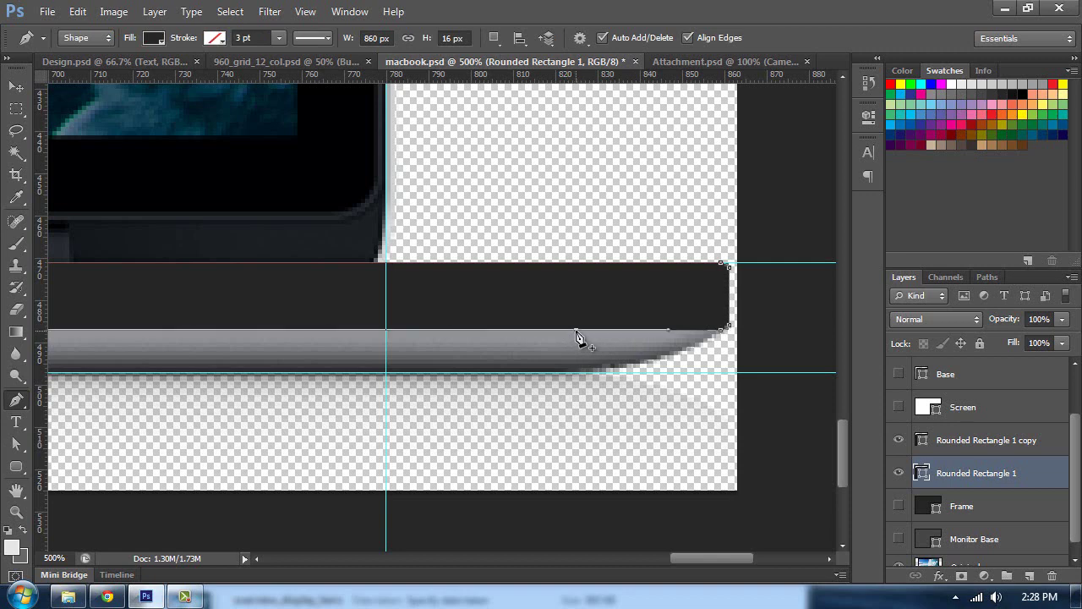
# - Move the new anchor point down to the lower guide with Direct Selection so the edge follows the base's right curve
pyautogui.press('a')
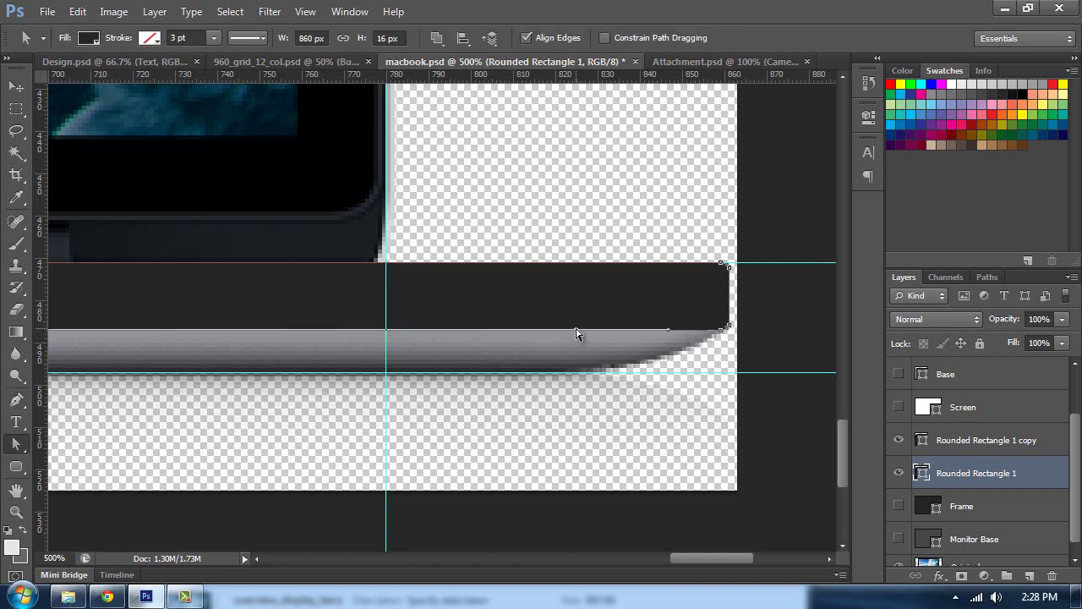
pyautogui.moveTo(24, 450); pyautogui.dragTo(68, 454)
pyautogui.click(578, 335)
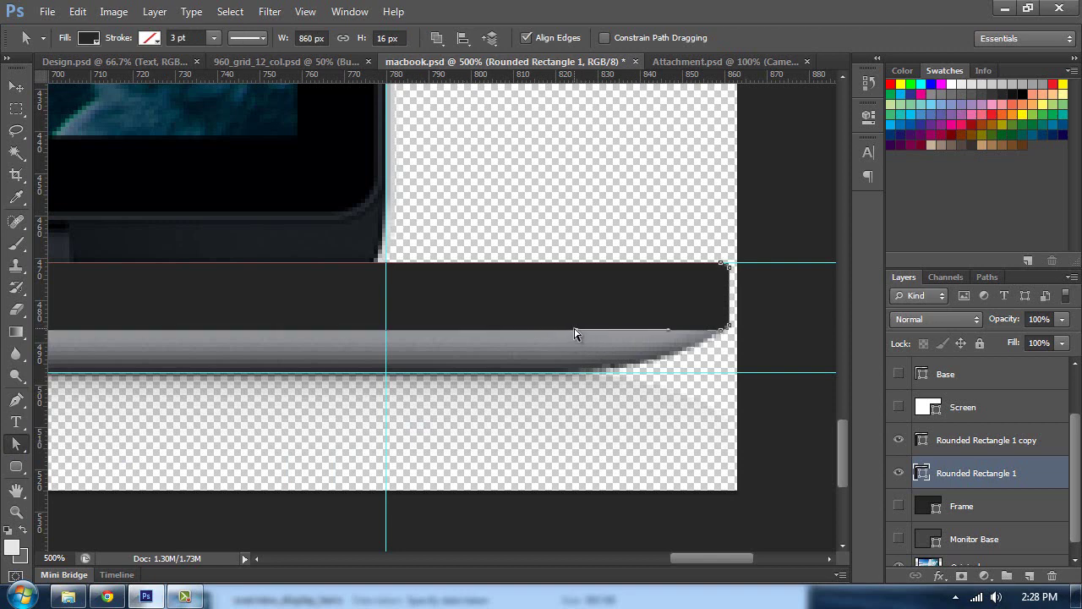
pyautogui.moveTo(574, 333); pyautogui.dragTo(558, 372)
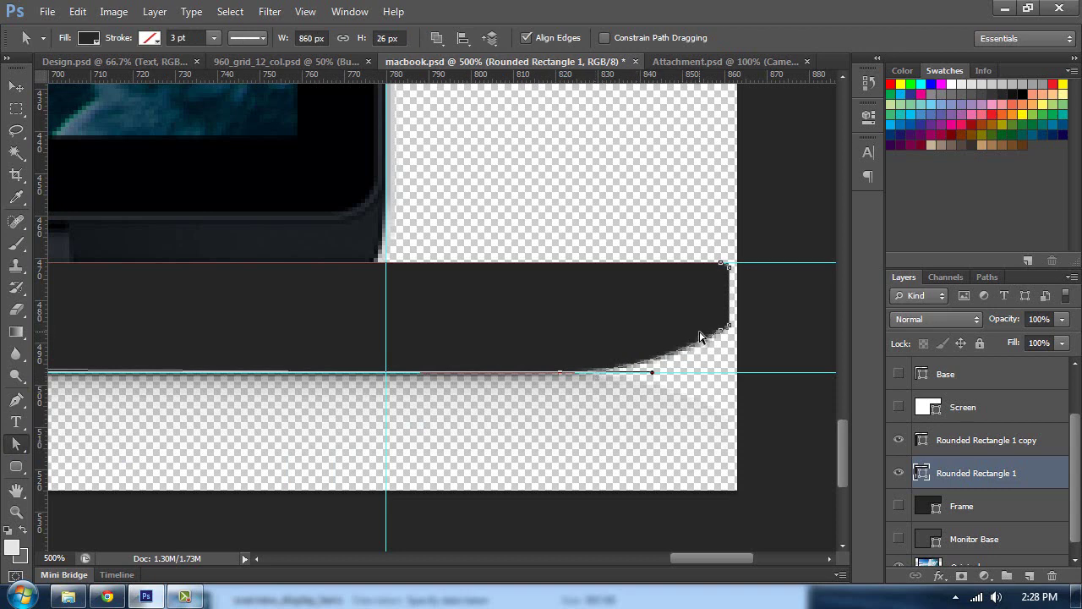
# - Add an anchor point on the bottom edge near the left end and move it down to the lower guide
pyautogui.moveTo(287, 321); pyautogui.dragTo(693, 337)
pyautogui.moveTo(257, 336); pyautogui.dragTo(497, 335)
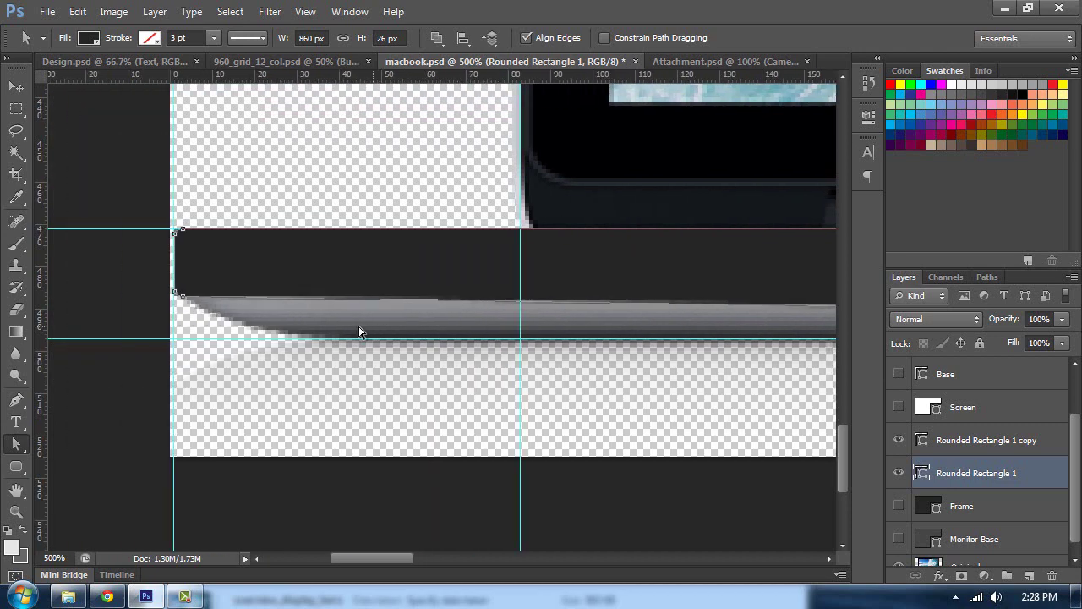
pyautogui.press('p')
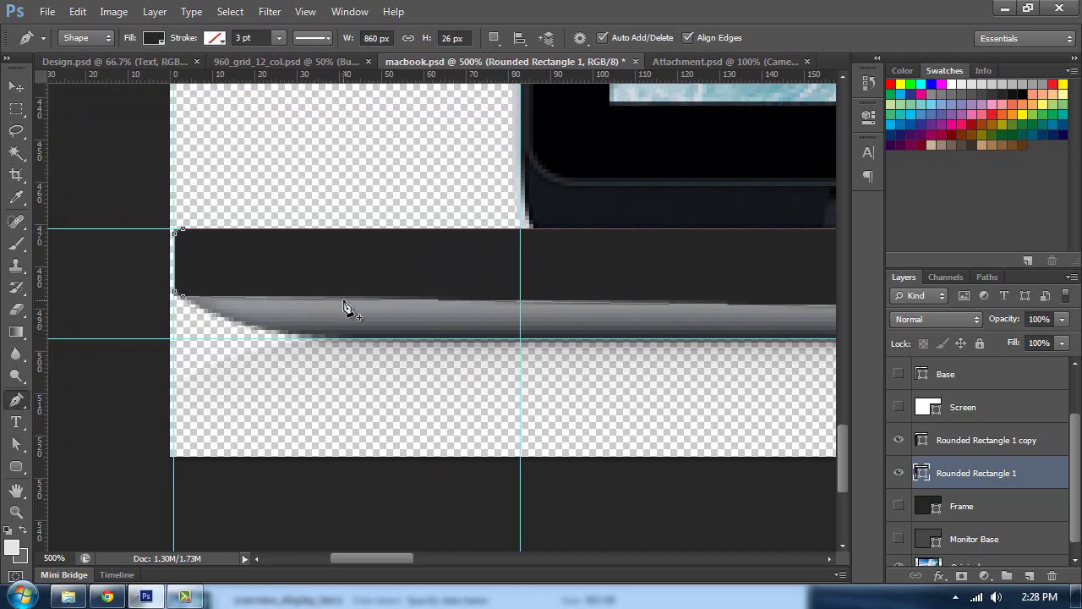
pyautogui.press('a')
pyautogui.moveTo(345, 306); pyautogui.dragTo(346, 338)
pyautogui.click(430, 344)
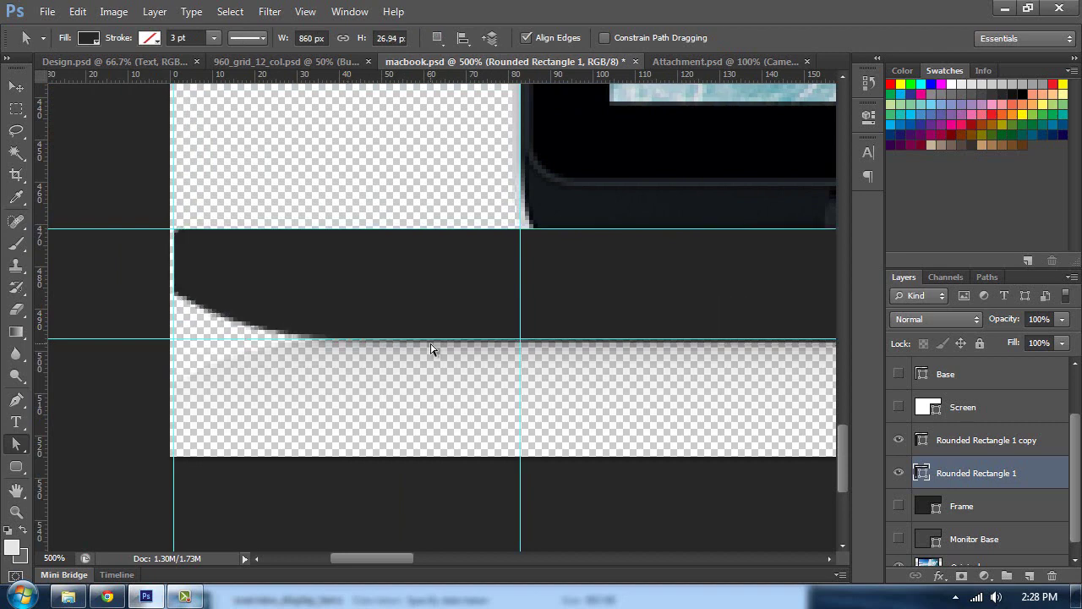
# - Hide both rounded rectangle layers and show the finished Base layer over the original laptop
pyautogui.scroll(-3, 430, 347)
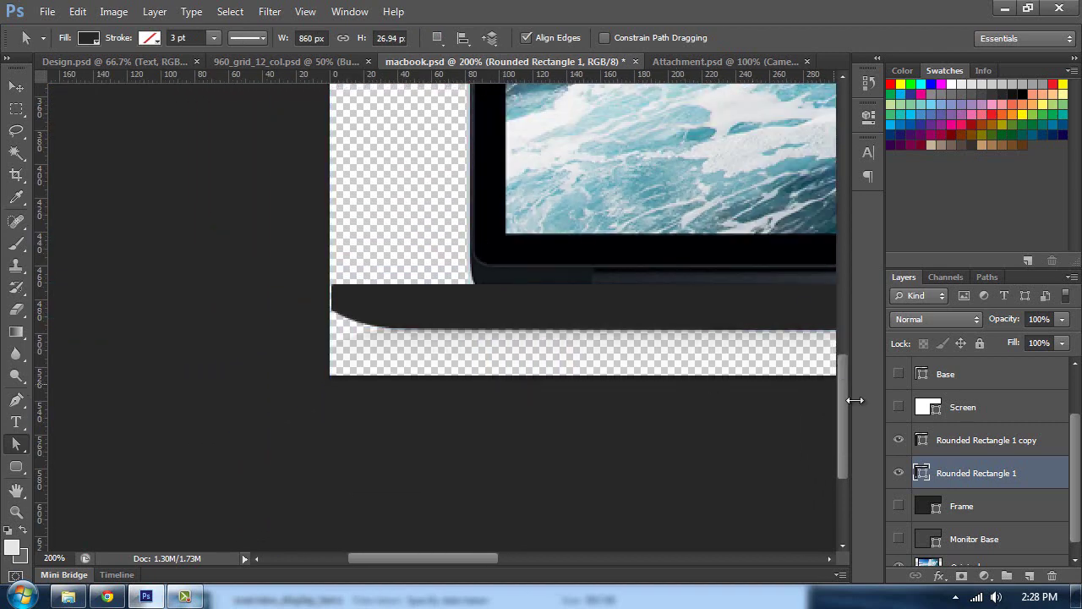
pyautogui.scroll(2, 1015, 456)
pyautogui.scroll(-2, 1002, 495)
pyautogui.click(901, 472)
pyautogui.click(900, 441)
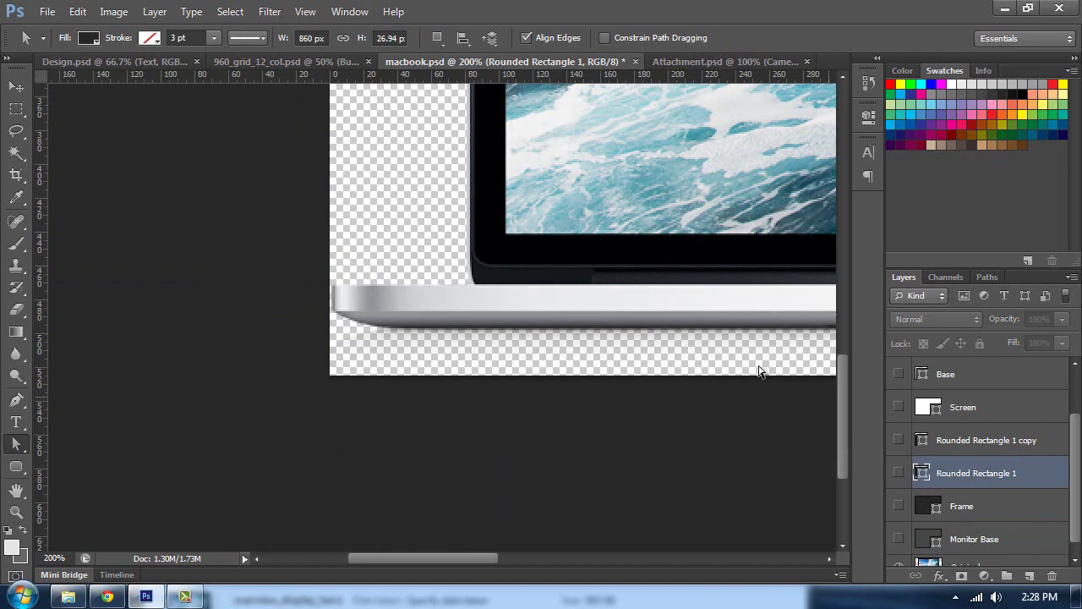
pyautogui.moveTo(647, 326); pyautogui.dragTo(440, 394)
pyautogui.scroll(2, 949, 463)
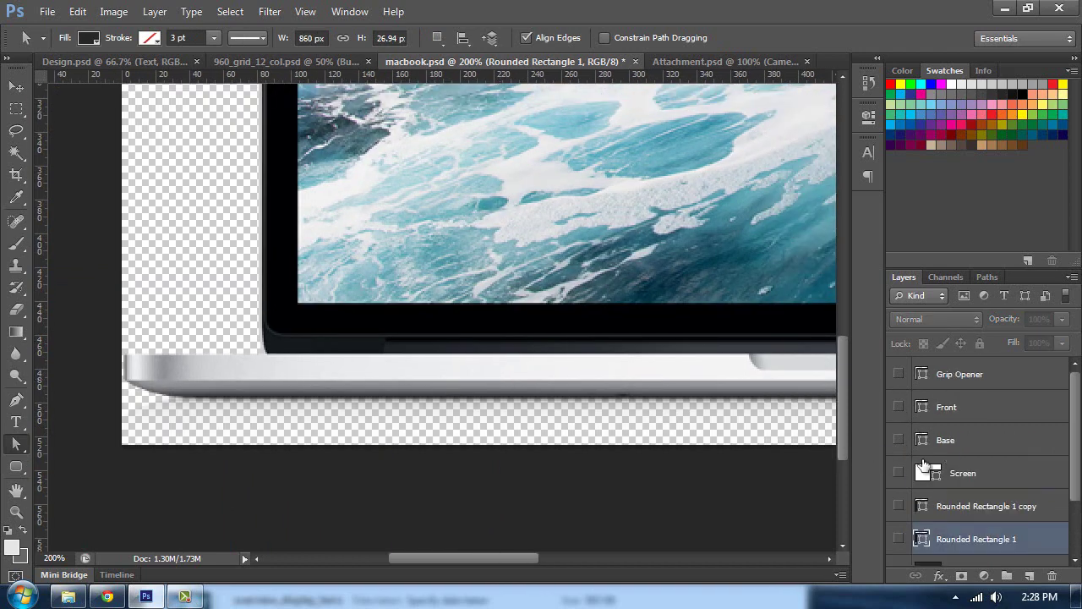
pyautogui.click(900, 441)
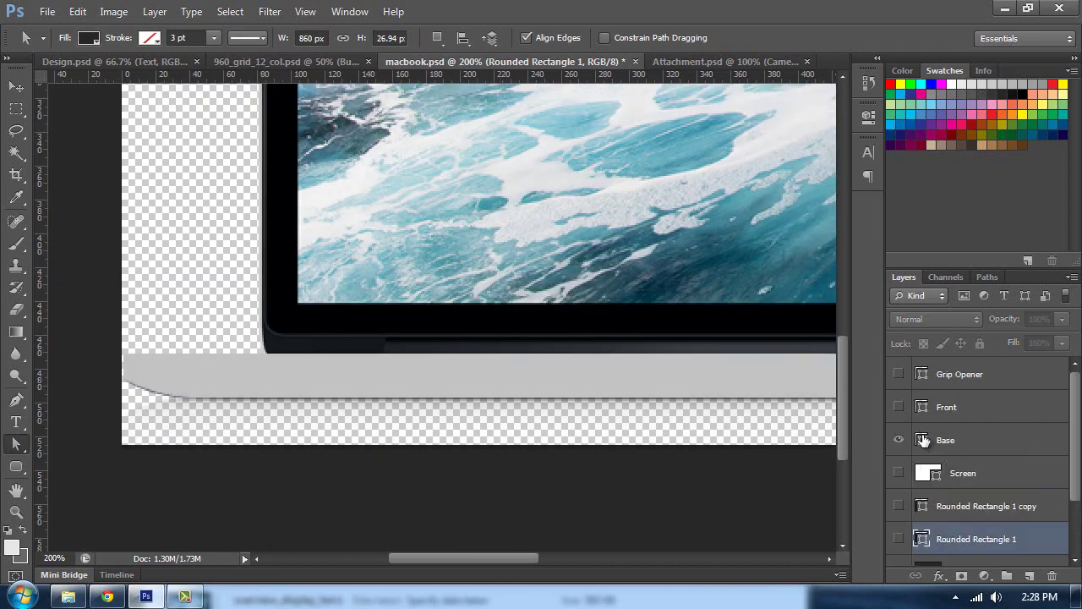
# - Try the lighter greys d7d7d7 and cccccc for the Base layer's fill, and return it to c2c2c2
pyautogui.doubleClick(923, 440)
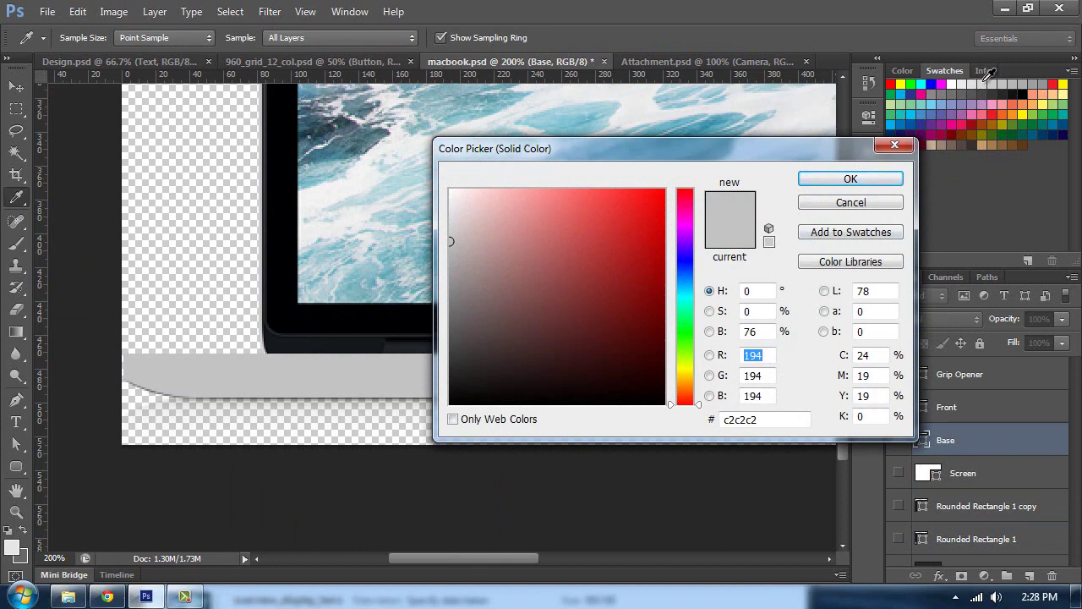
pyautogui.click(450, 224)
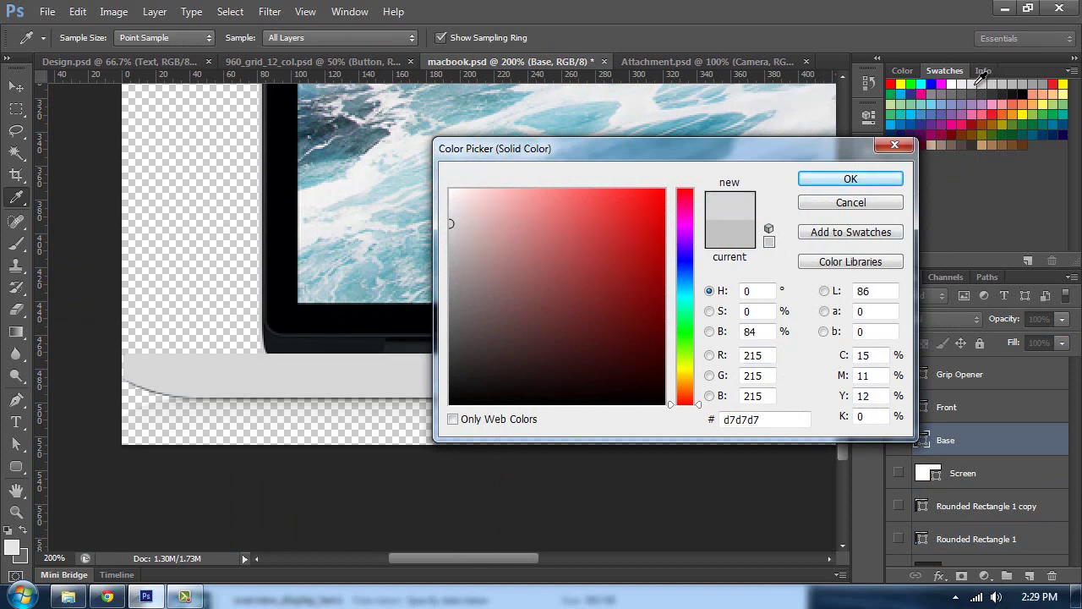
pyautogui.click(989, 83)
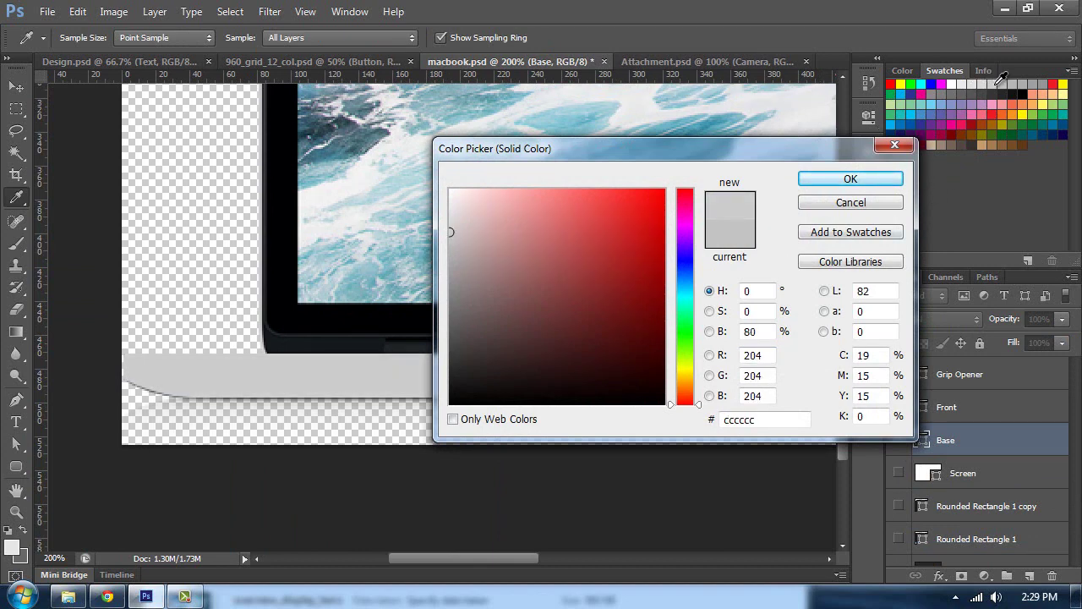
pyautogui.click(1003, 84)
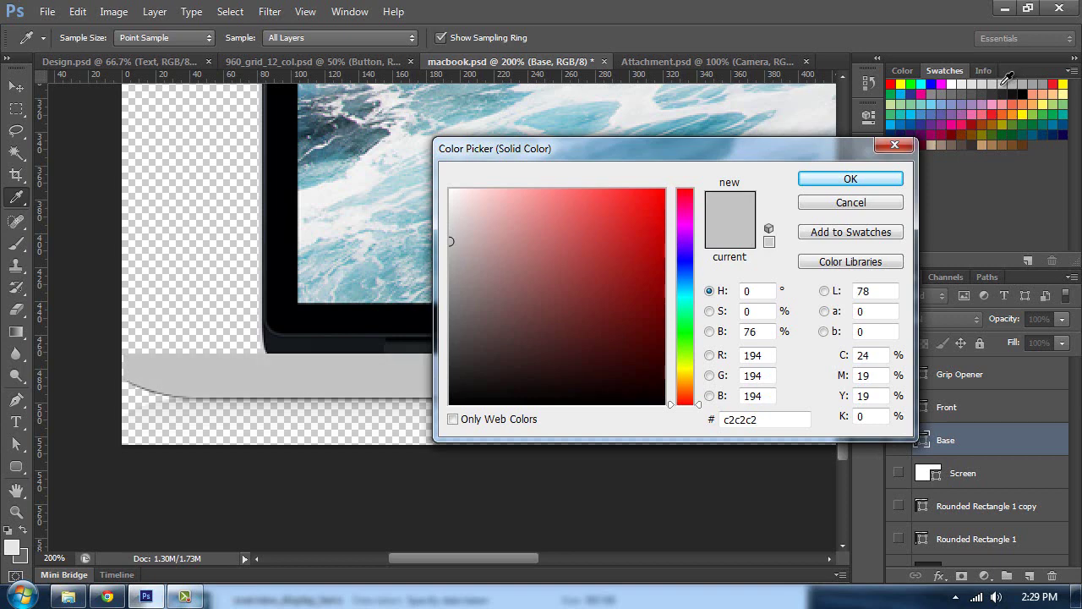
pyautogui.click(888, 187)
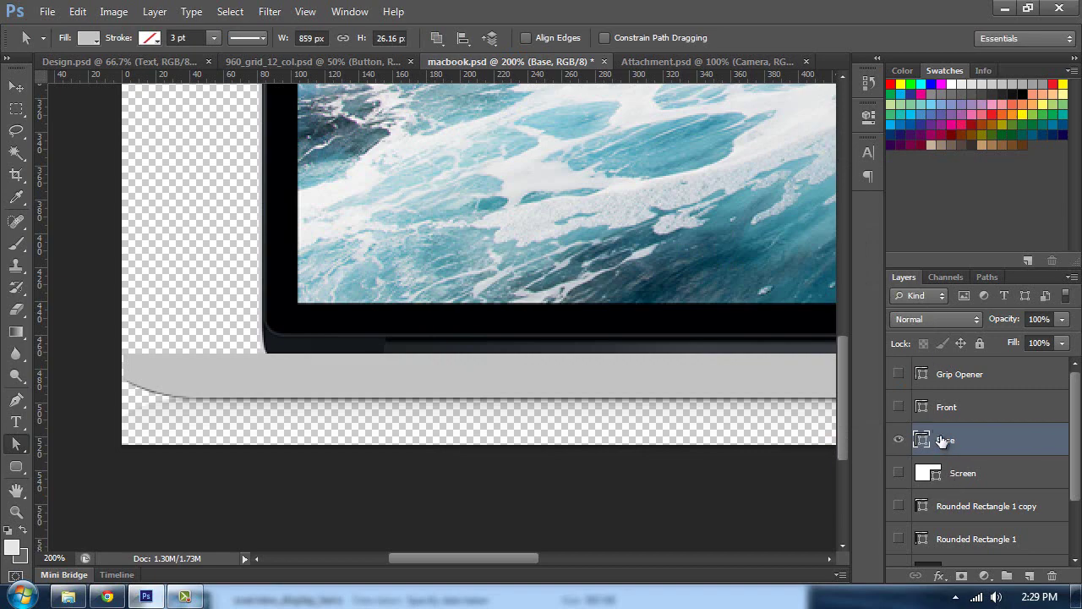
# - Show the Front layer and check its fill colour without changing it
pyautogui.click(898, 407)
pyautogui.doubleClick(921, 409)
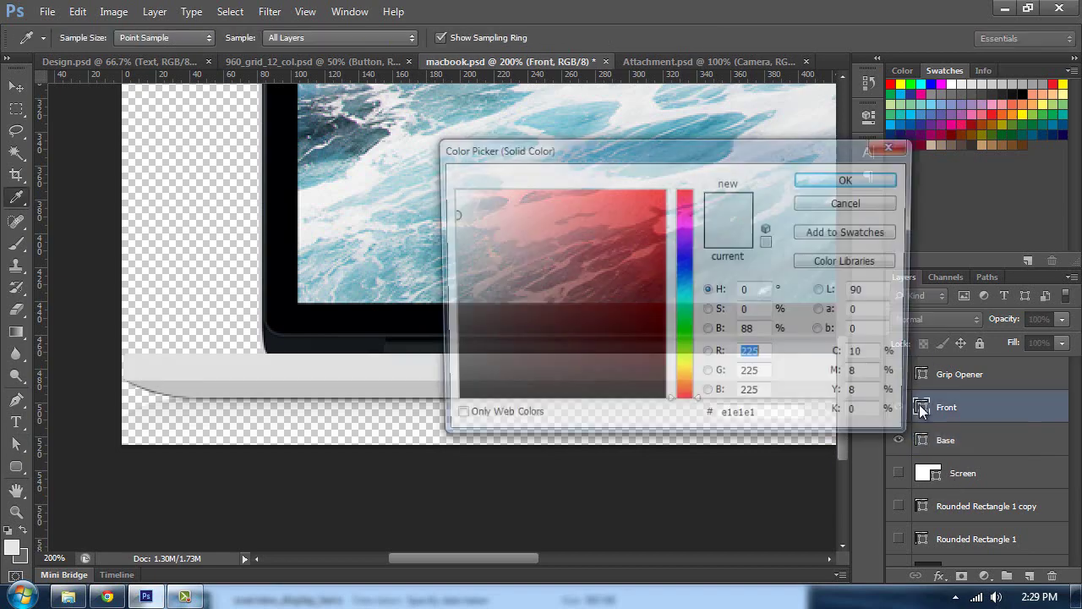
pyautogui.press('Escape')
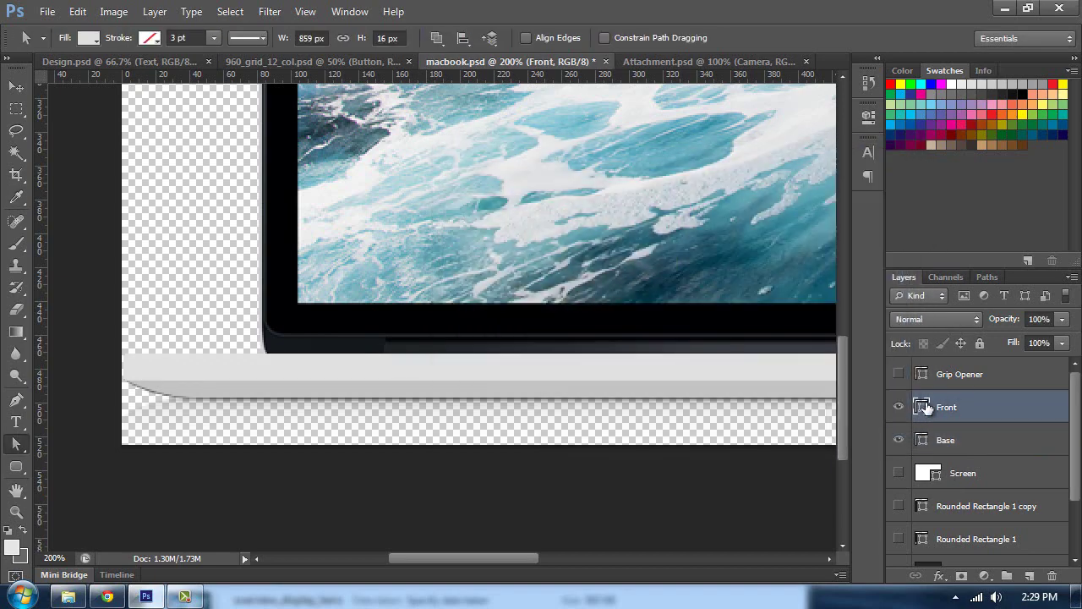
pyautogui.doubleClick(922, 408)
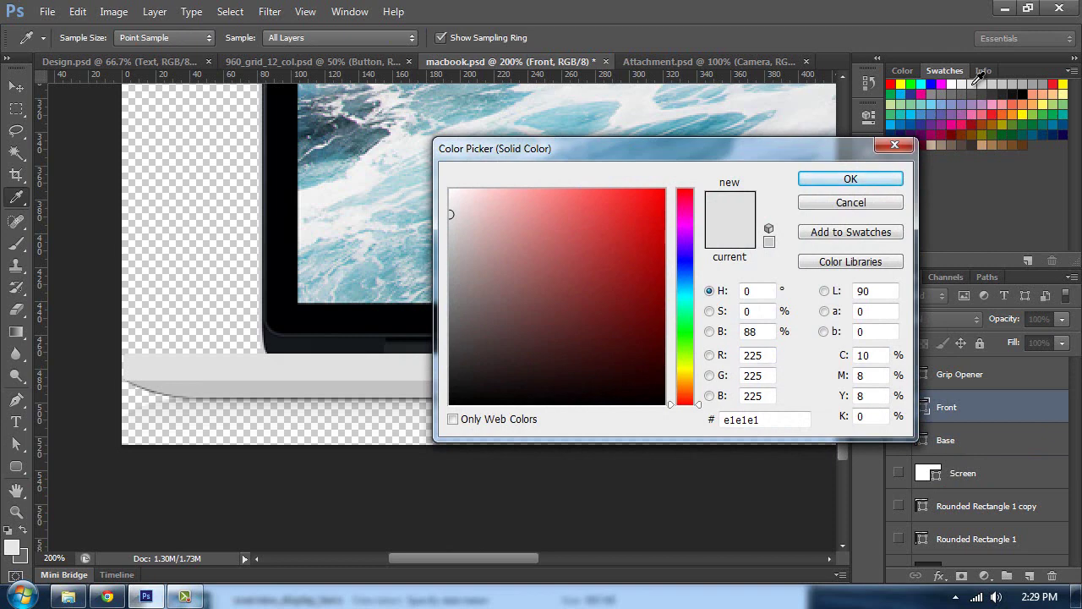
pyautogui.click(863, 202)
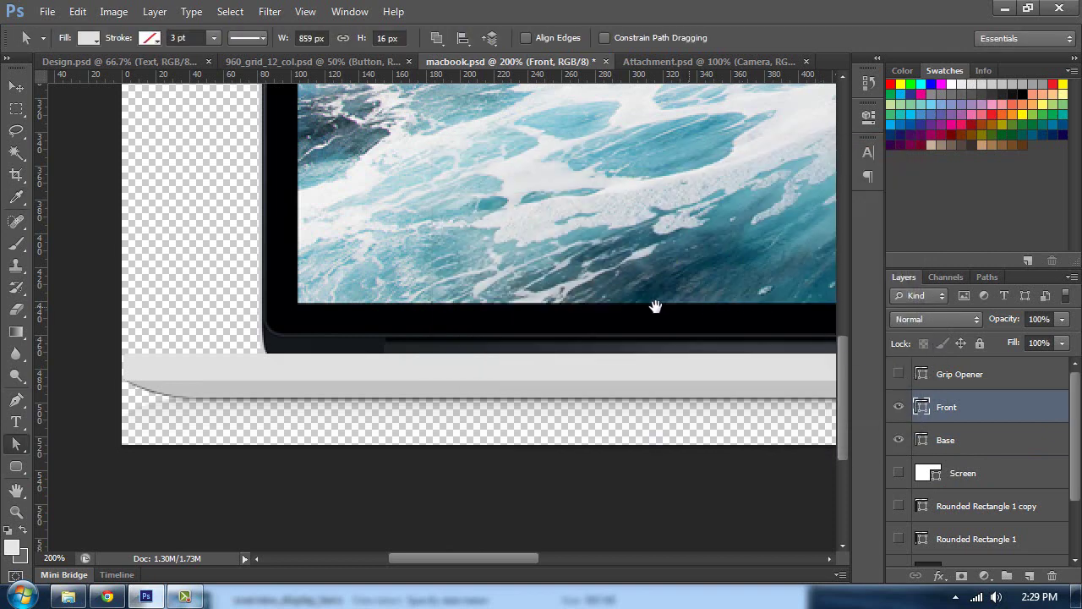
# - Show the Grip Opener layer and check its fill colour against the base, keeping it as is
pyautogui.moveTo(655, 306); pyautogui.dragTo(487, 299)
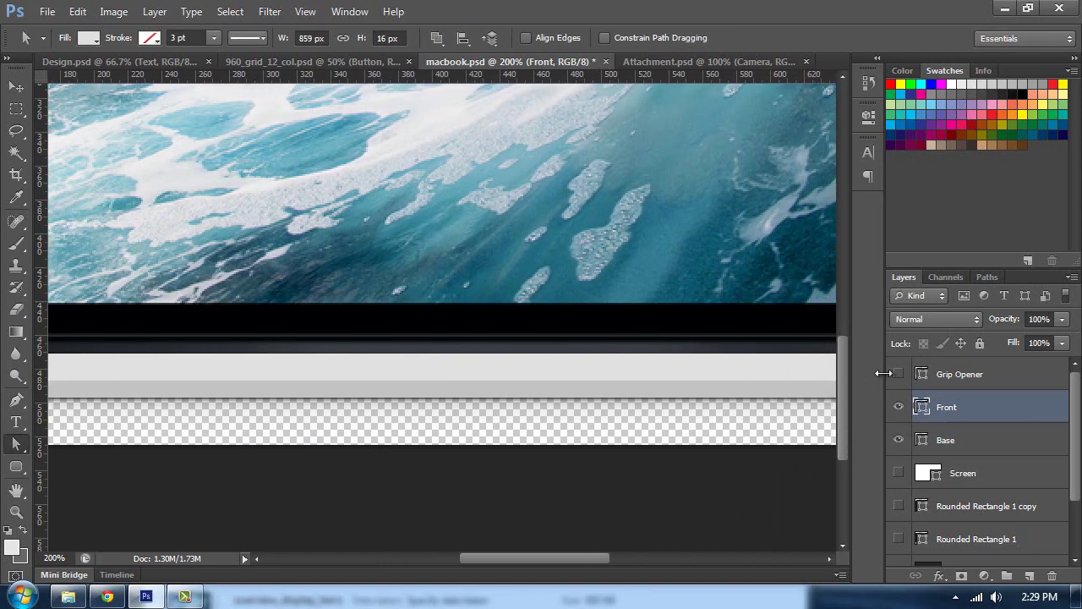
pyautogui.click(898, 373)
pyautogui.doubleClick(926, 375)
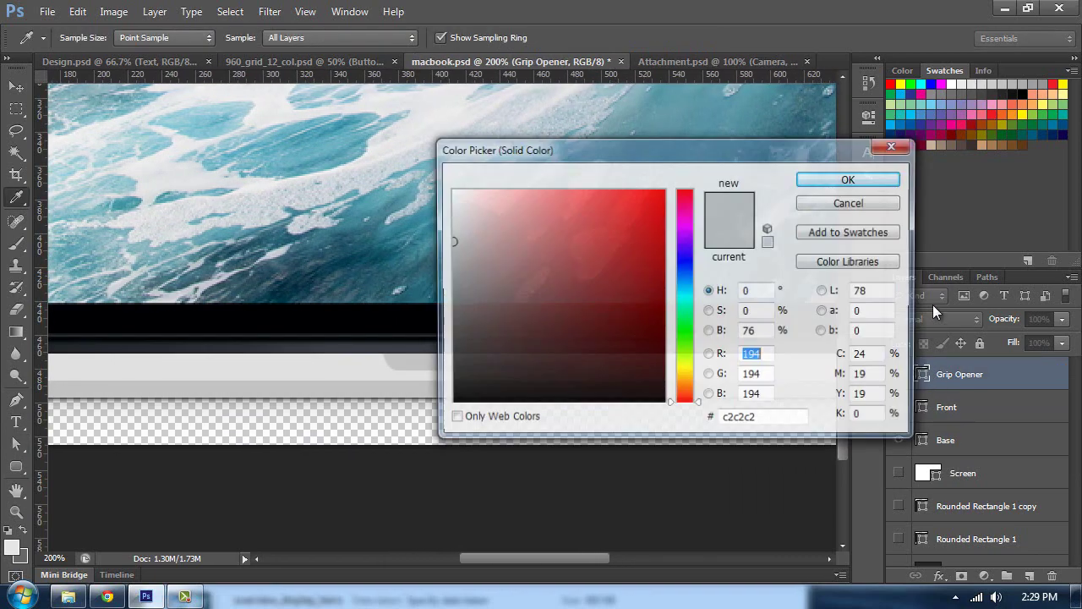
pyautogui.moveTo(824, 150); pyautogui.dragTo(979, 250)
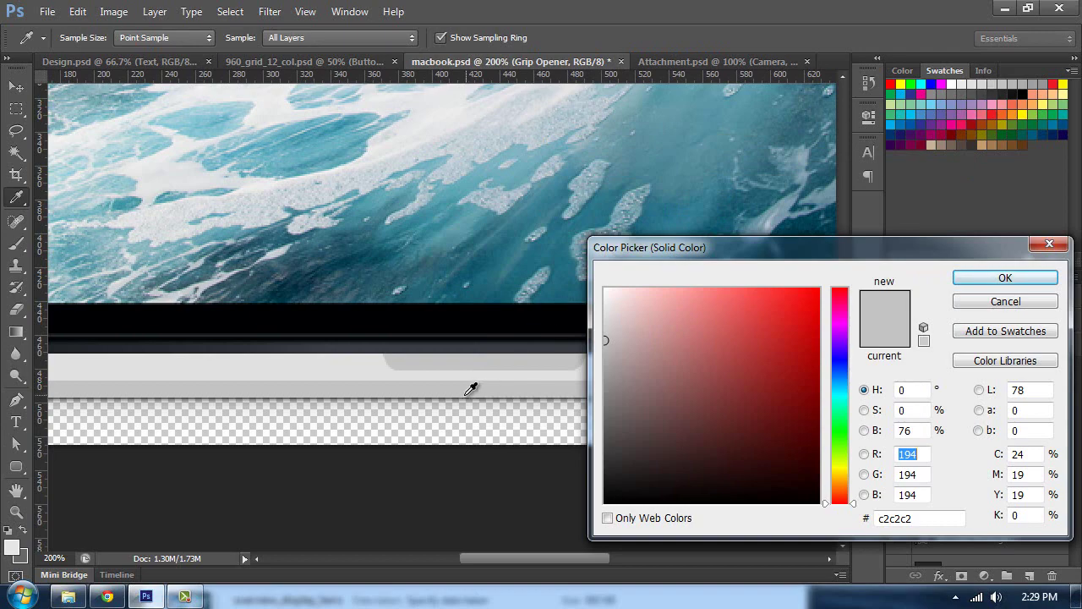
pyautogui.click(1019, 282)
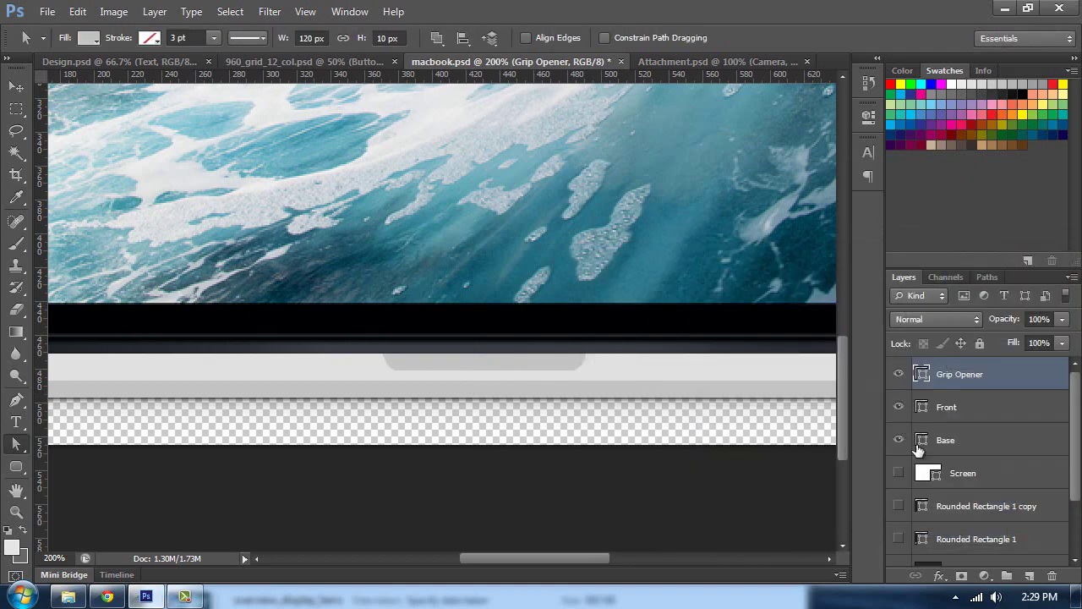
# - Show the Screen layer and both rounded rectangle layers, and hide the Original laptop picture
pyautogui.moveTo(903, 474); pyautogui.dragTo(901, 534)
pyautogui.scroll(-3, 974, 517)
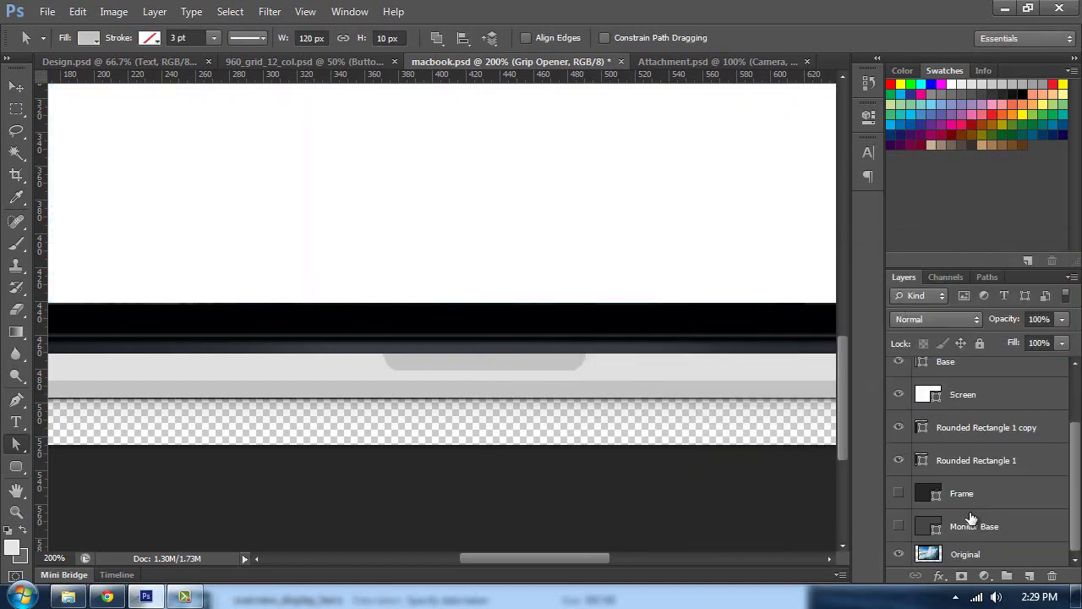
pyautogui.hotkey('ctrl', '-')
pyautogui.hotkey('ctrl', '-')
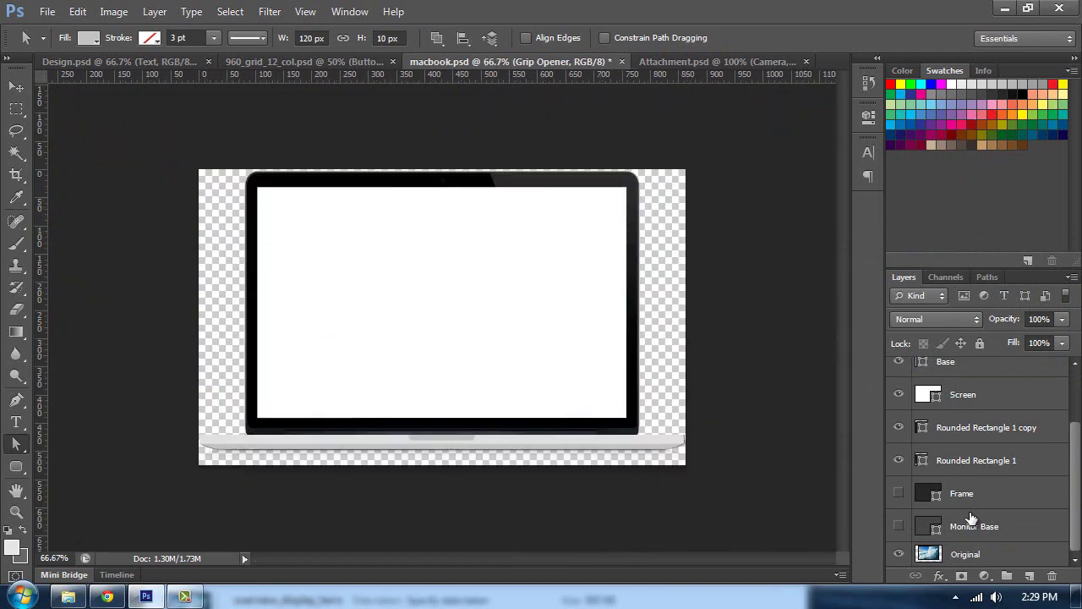
pyautogui.hotkey('ctrl', '+')
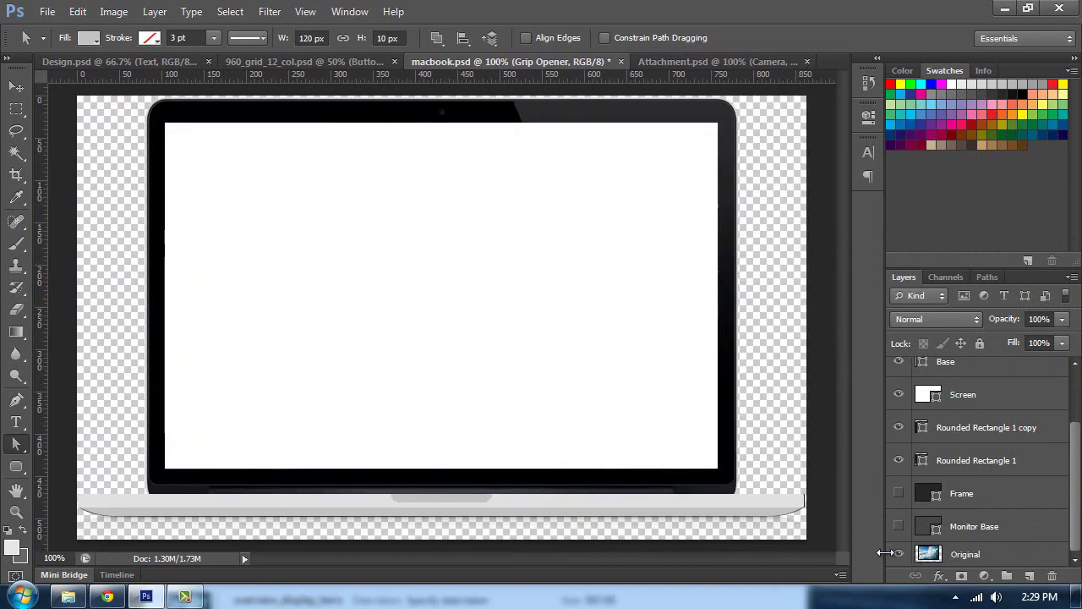
pyautogui.click(899, 555)
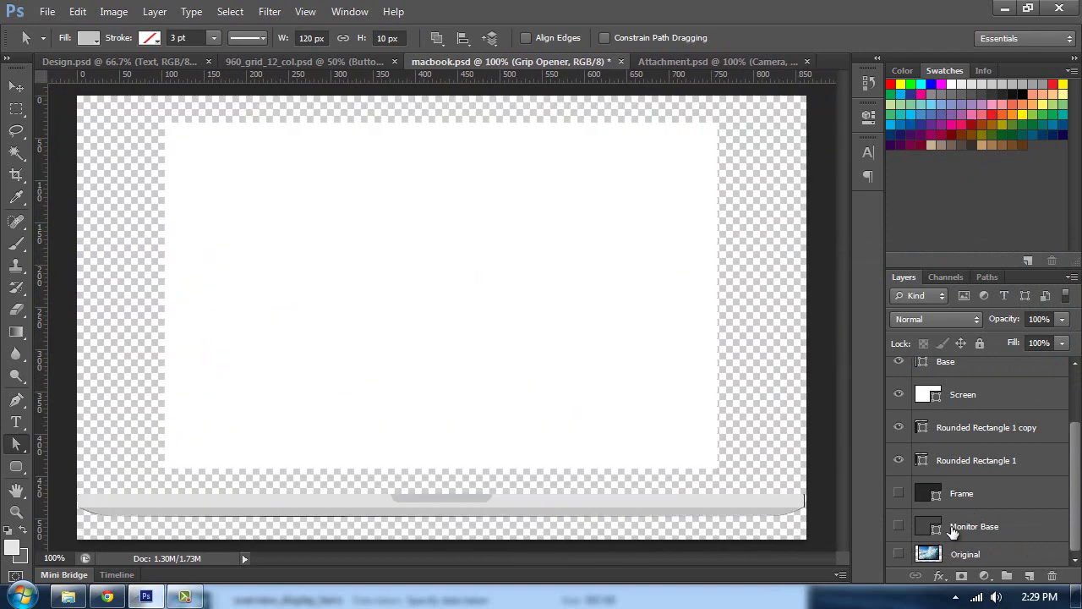
# - Delete the Rounded Rectangle 1 and Rounded Rectangle 1 copy layers, and show the Frame and Monitor Base layers
pyautogui.moveTo(899, 497); pyautogui.dragTo(902, 528)
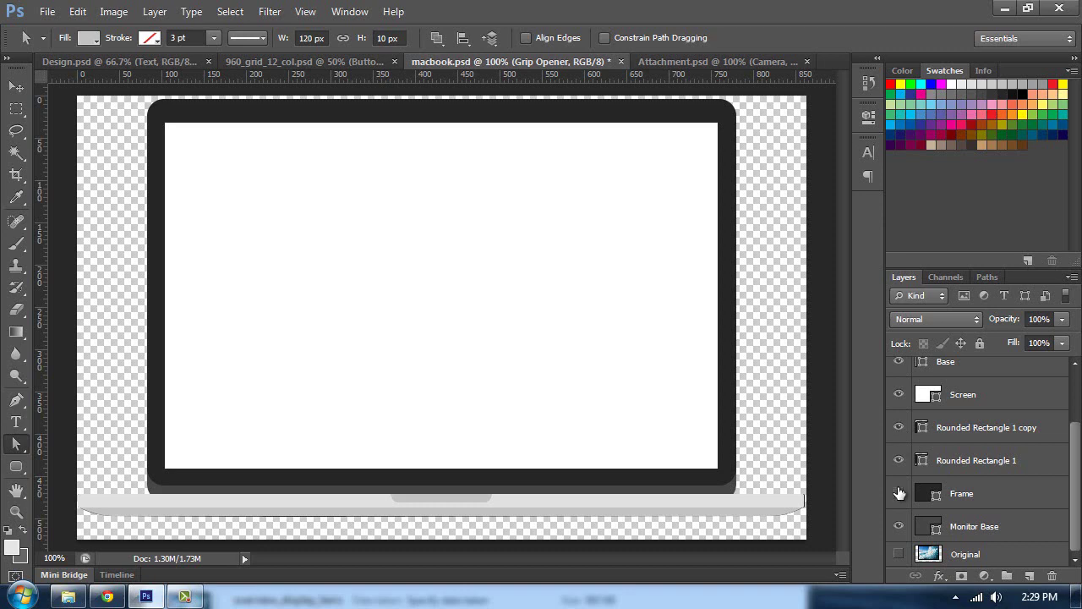
pyautogui.moveTo(899, 493); pyautogui.dragTo(899, 532)
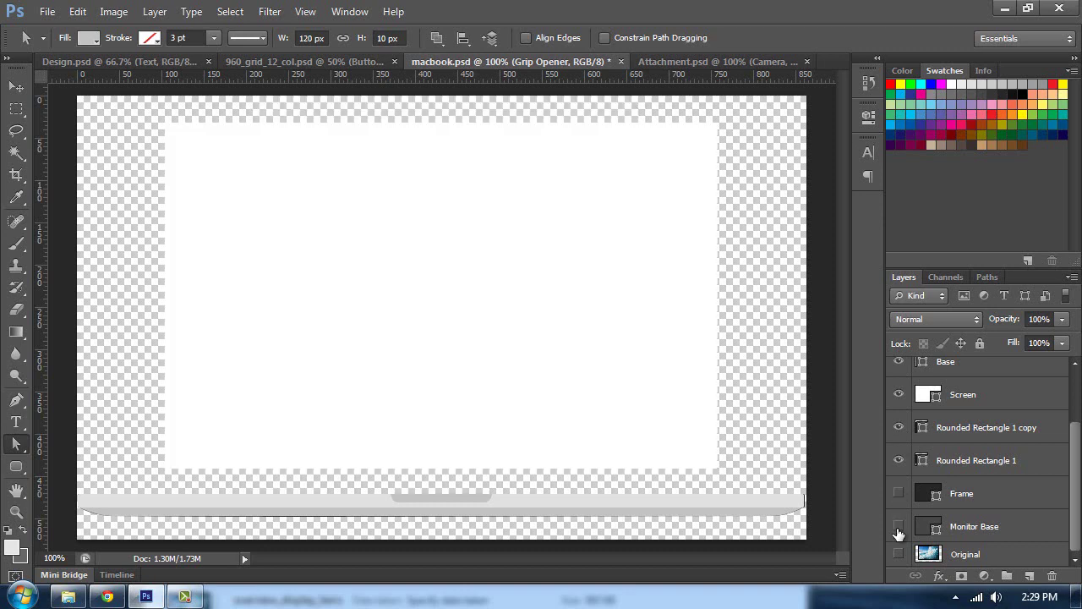
pyautogui.click(900, 463)
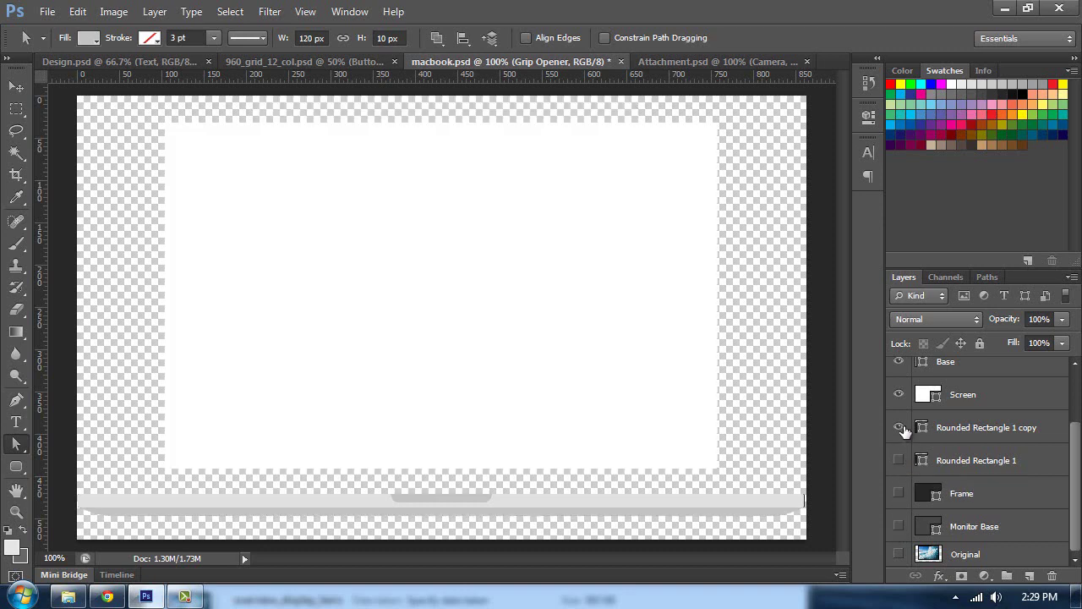
pyautogui.click(964, 428)
pyautogui.keyDown('shift'); pyautogui.click(990, 460); pyautogui.keyUp('shift')
pyautogui.moveTo(990, 459); pyautogui.dragTo(1052, 575)
pyautogui.click(899, 493)
pyautogui.click(900, 527)
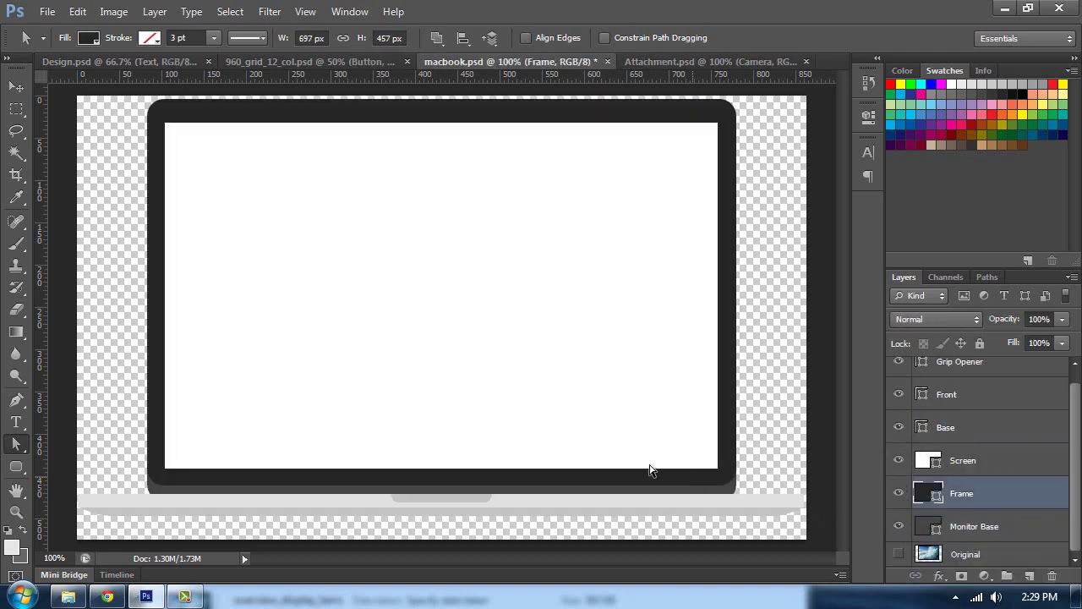
# - Convert all the laptop shape layers, from Monitor Base up to Grip Opener, into a single smart object
pyautogui.click(971, 525)
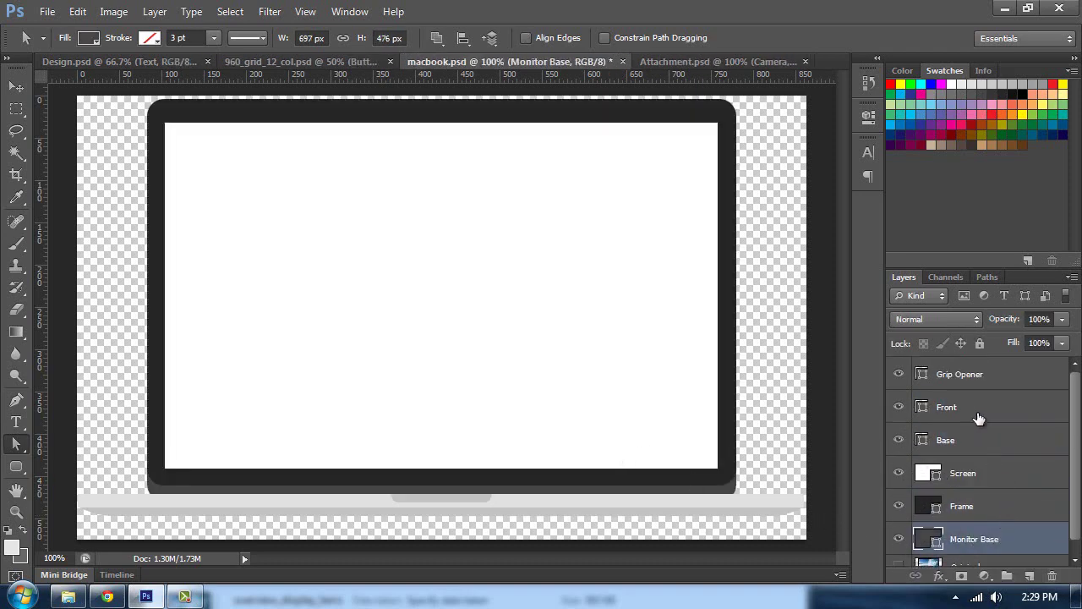
pyautogui.keyDown('shift'); pyautogui.click(1015, 399); pyautogui.keyUp('shift')
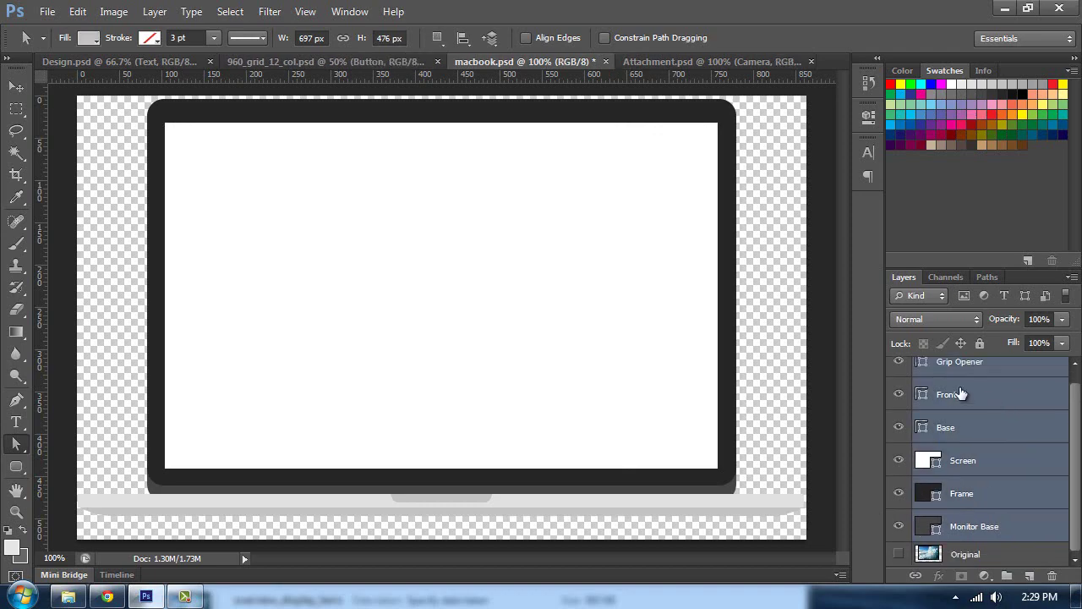
pyautogui.rightClick(960, 394)
pyautogui.press('Escape')
pyautogui.scroll(1, 1011, 435)
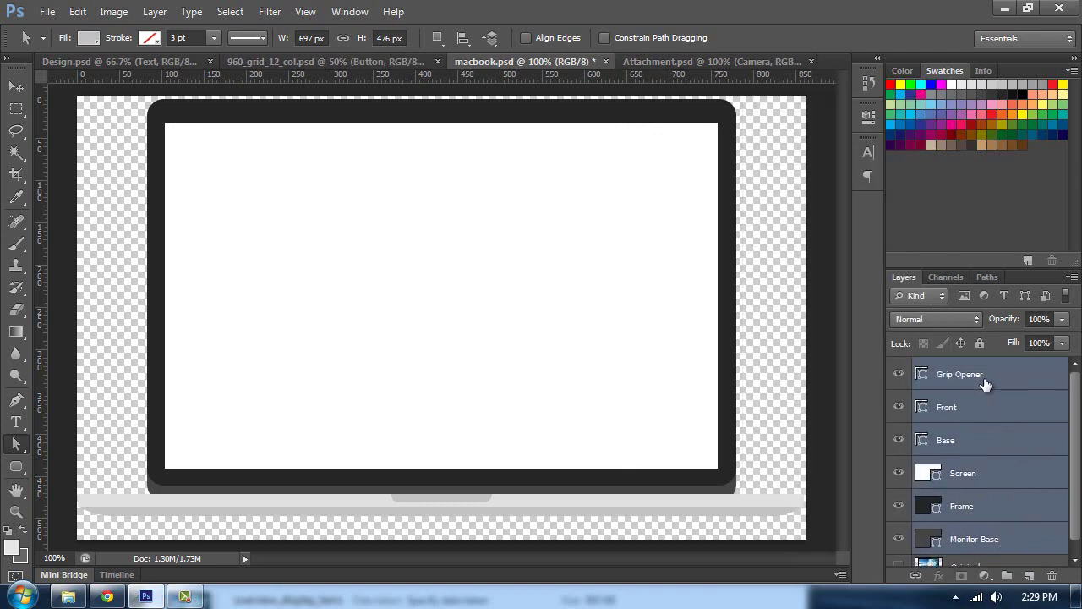
pyautogui.rightClick(983, 381)
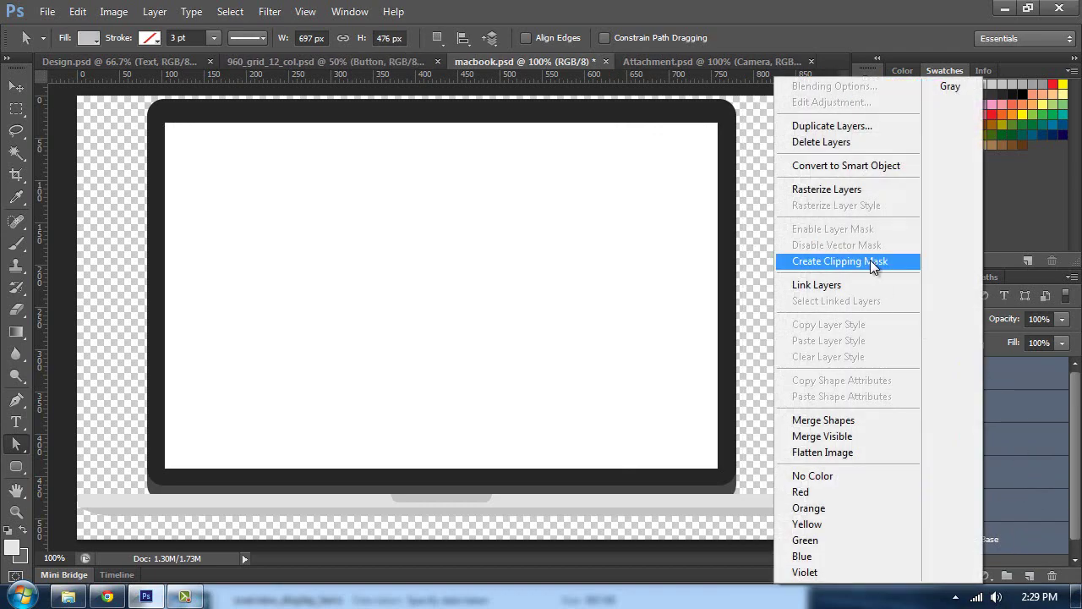
pyautogui.click(830, 166)
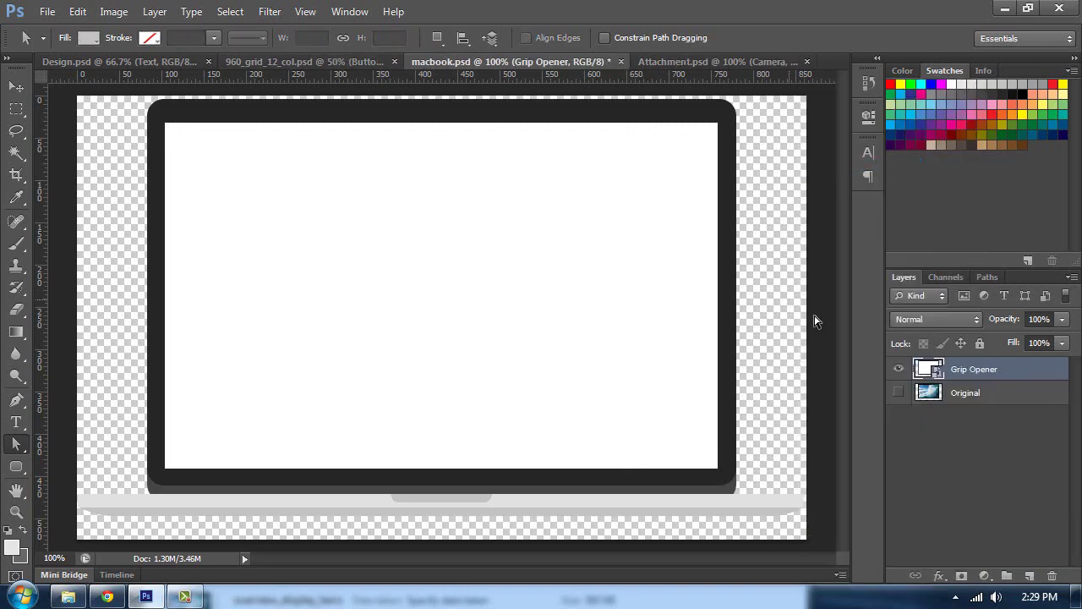
# - Duplicate the laptop smart object into the 960_grid_12_col.psd document
pyautogui.rightClick(1000, 385)
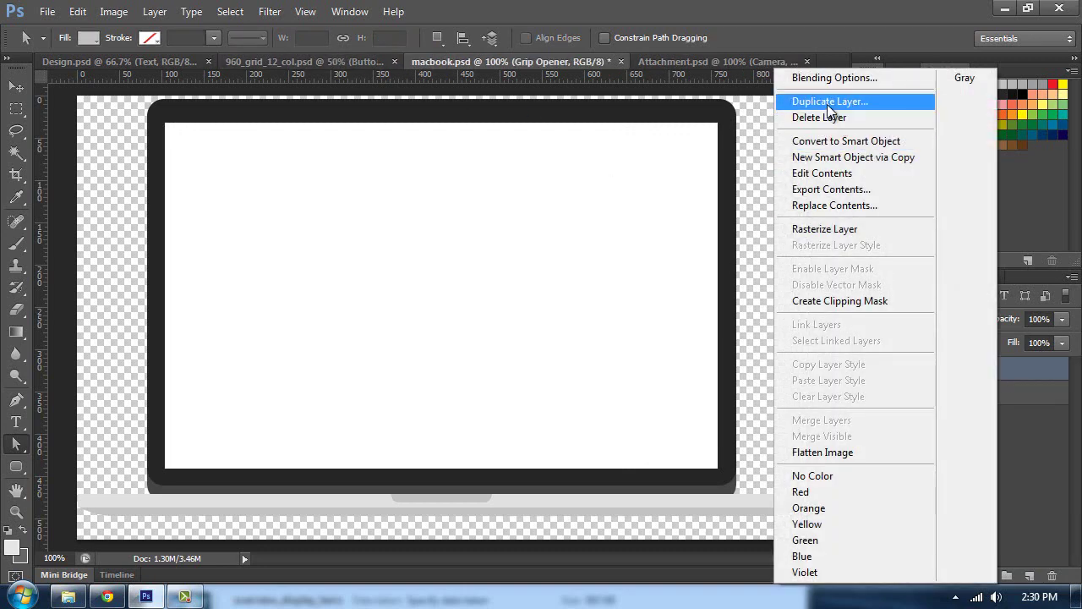
pyautogui.click(831, 102)
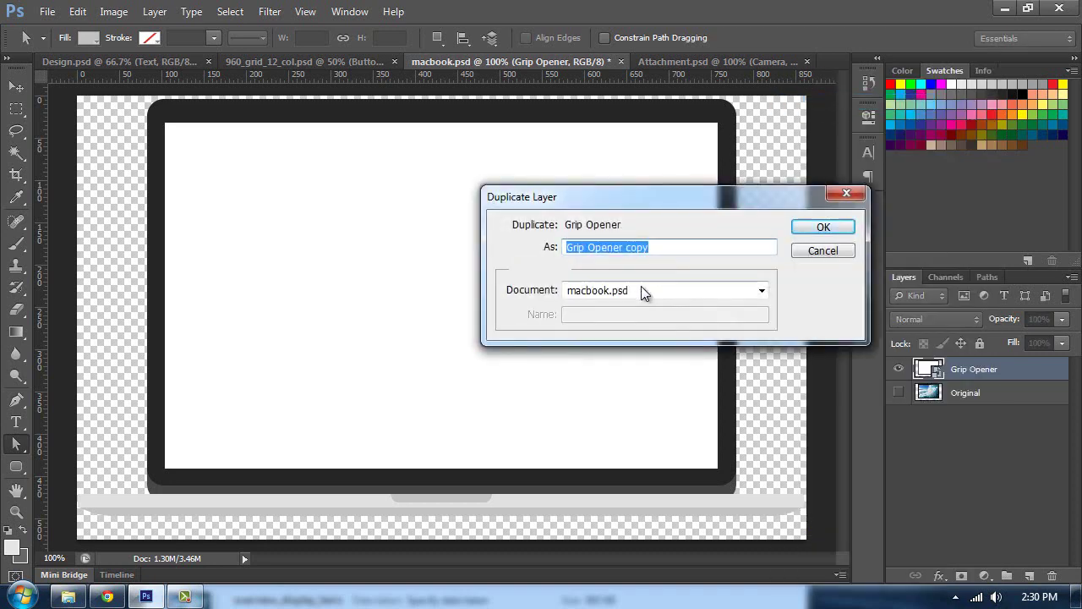
pyautogui.click(592, 290)
pyautogui.click(647, 322)
pyautogui.click(823, 227)
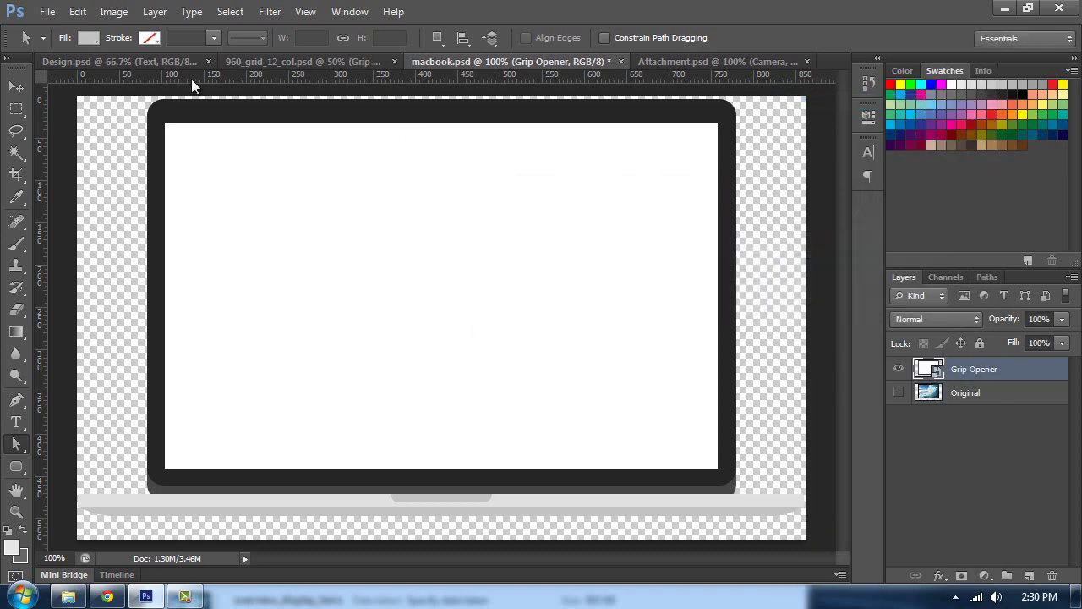
# - Switch to 960_grid_12_col.psd, move the laptop down to the right side of the grey portfolio section, and show the guides
pyautogui.click(149, 62)
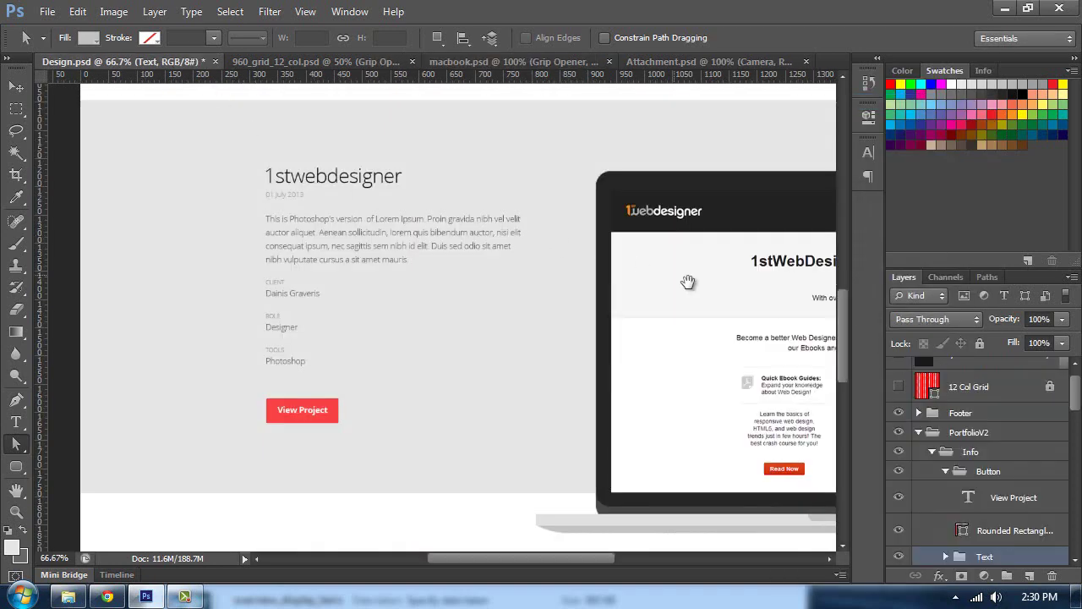
pyautogui.click(342, 62)
pyautogui.scroll(3, 609, 369)
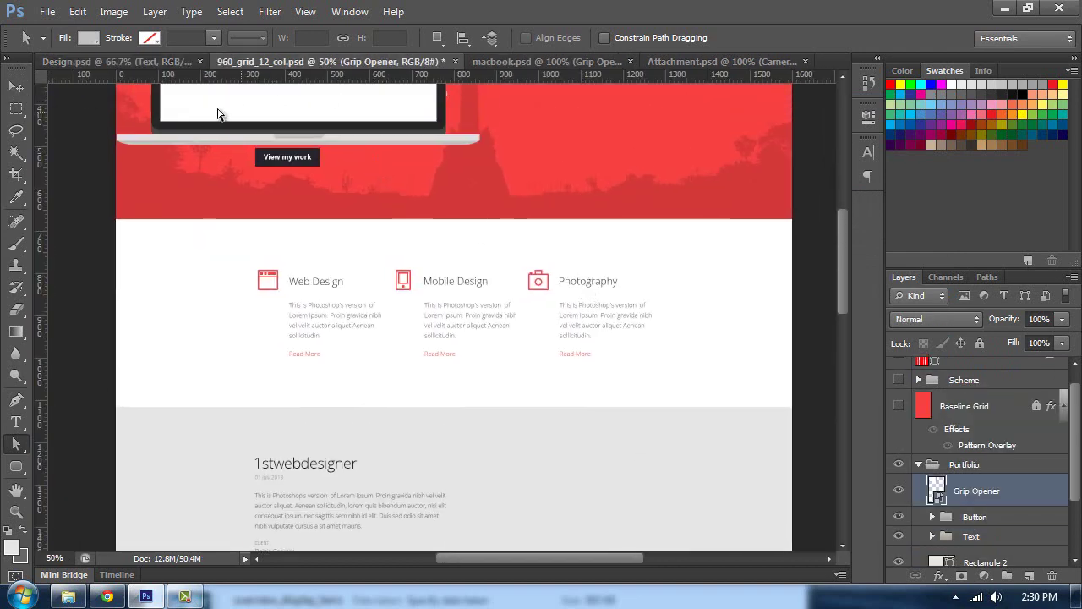
pyautogui.click(16, 87)
pyautogui.moveTo(237, 120); pyautogui.dragTo(474, 265)
pyautogui.hotkey('ctrl', ';')
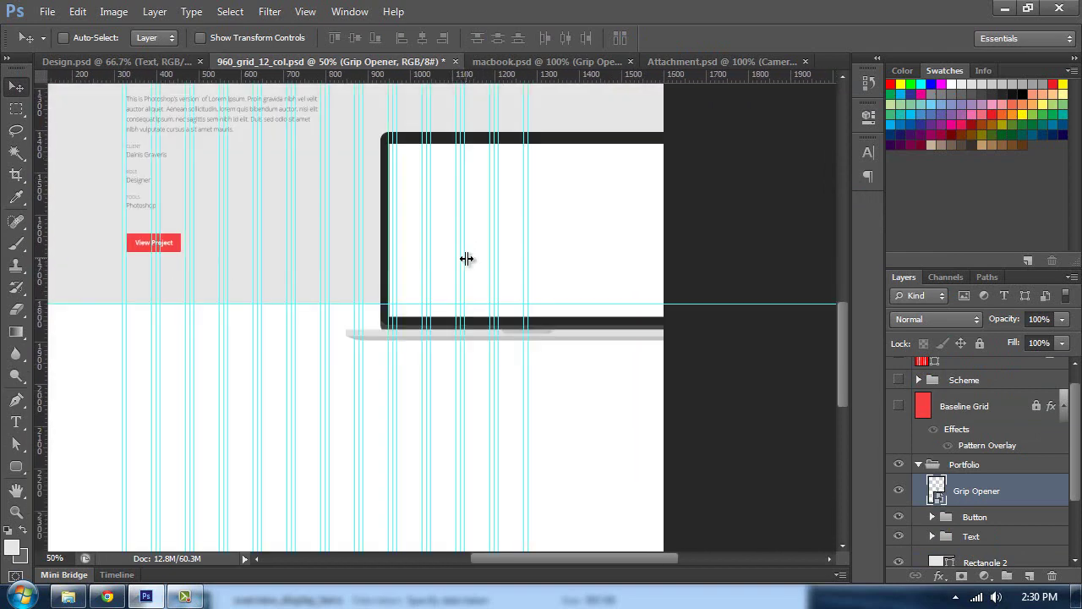
# - Move the laptop left and slightly up, bringing its frame close to the column guides beside the portfolio text
pyautogui.scroll(1, 467, 258)
pyautogui.moveTo(387, 242); pyautogui.dragTo(496, 338)
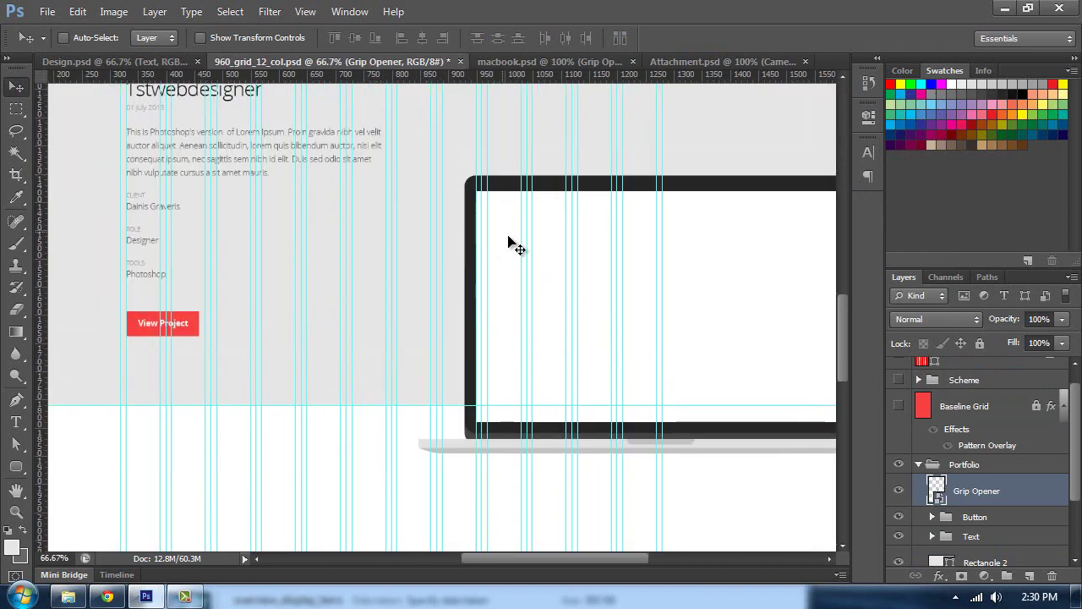
pyautogui.moveTo(508, 210); pyautogui.dragTo(478, 194)
pyautogui.moveTo(386, 230); pyautogui.dragTo(383, 141)
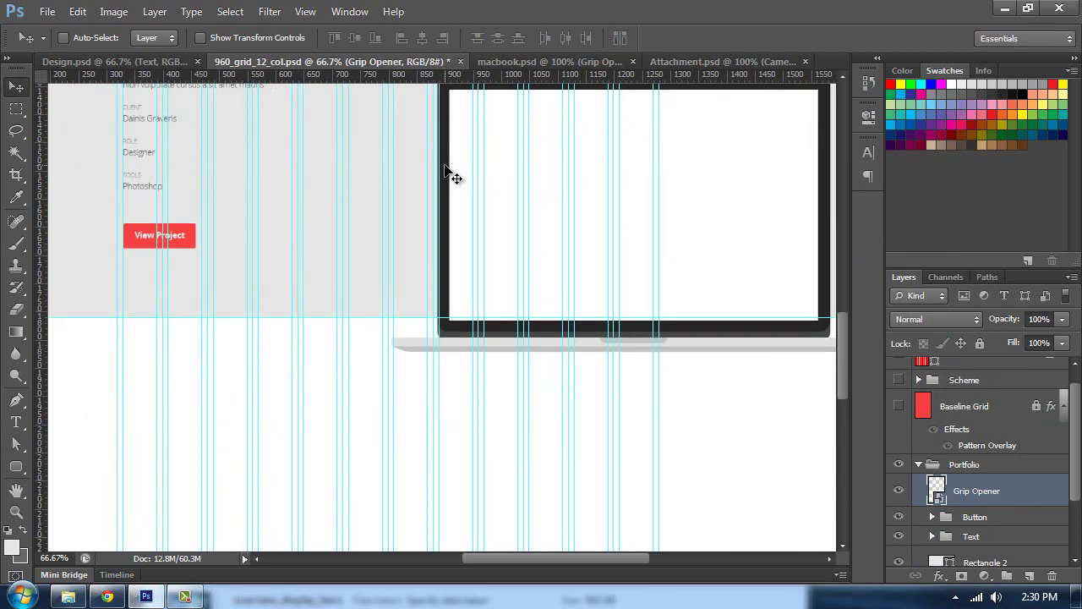
# - Nudge the laptop left and up until its white screen's left and bottom edges sit on the guides
pyautogui.hotkey('ctrl', '+')
pyautogui.hotkey('shift', 'Left')
pyautogui.hotkey('shift', 'Left')
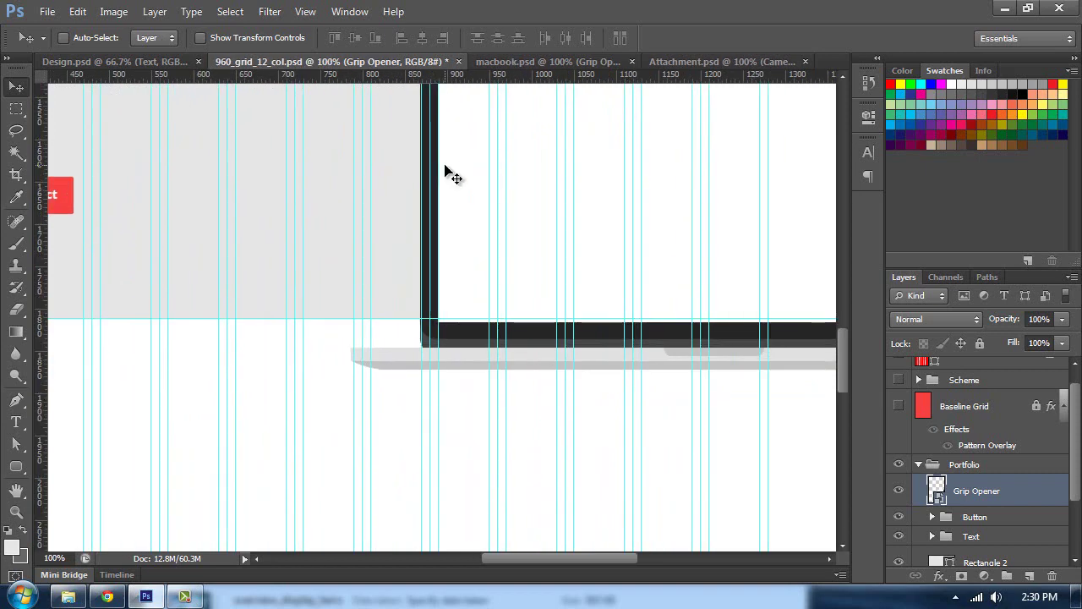
pyautogui.press('Left')
pyautogui.press('Right')
pyautogui.press('Right')
pyautogui.press('Up')
pyautogui.press('Up')
pyautogui.press('Up')
pyautogui.press('Up')
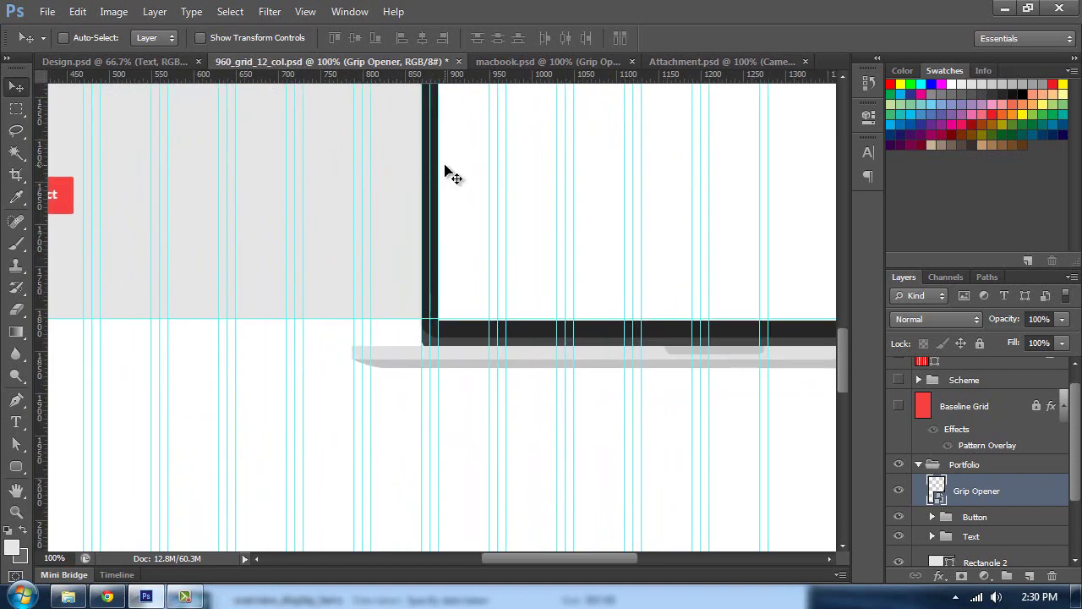
pyautogui.hotkey('ctrl', '+')
pyautogui.hotkey('ctrl', '+')
pyautogui.hotkey('ctrl', '+')
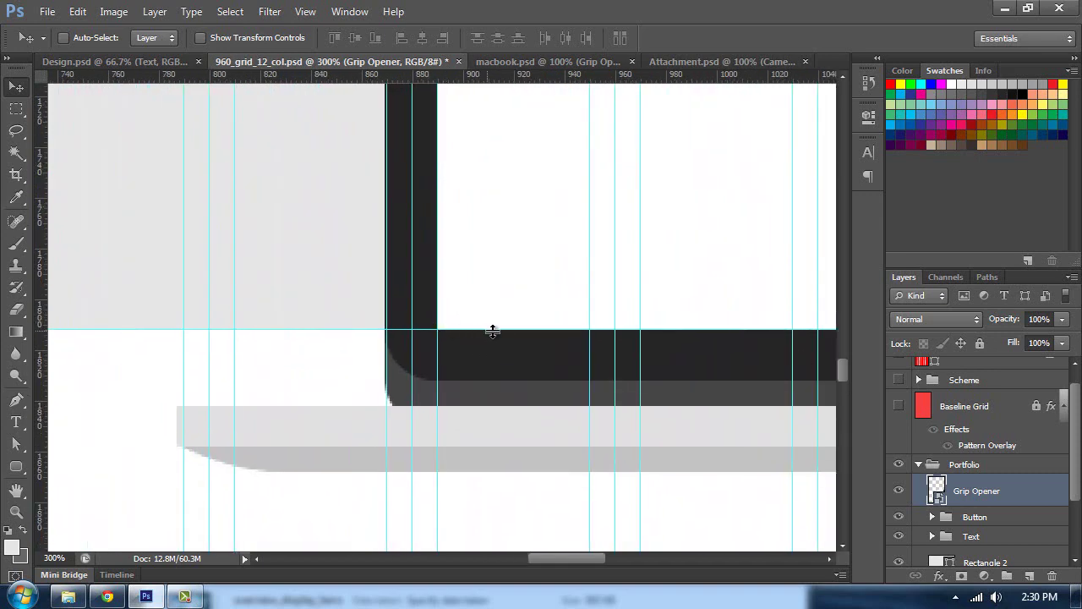
pyautogui.hotkey('ctrl', '-')
pyautogui.hotkey('ctrl', '-')
pyautogui.hotkey('ctrl', '-')
pyautogui.hotkey('ctrl', '-')
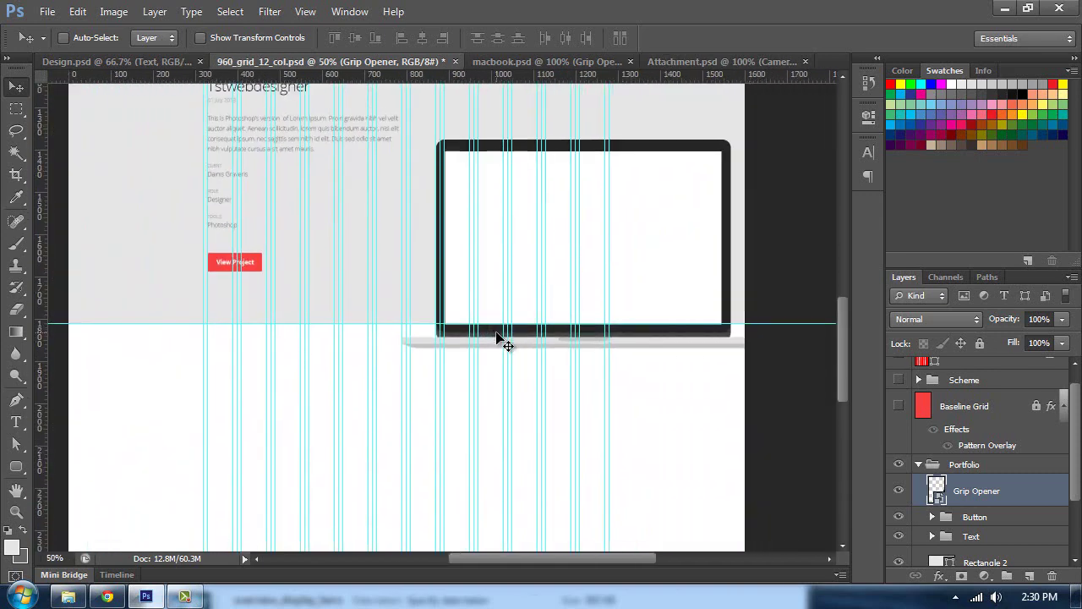
pyautogui.hotkey('ctrl', 't')
pyautogui.moveTo(761, 254); pyautogui.dragTo(620, 256)
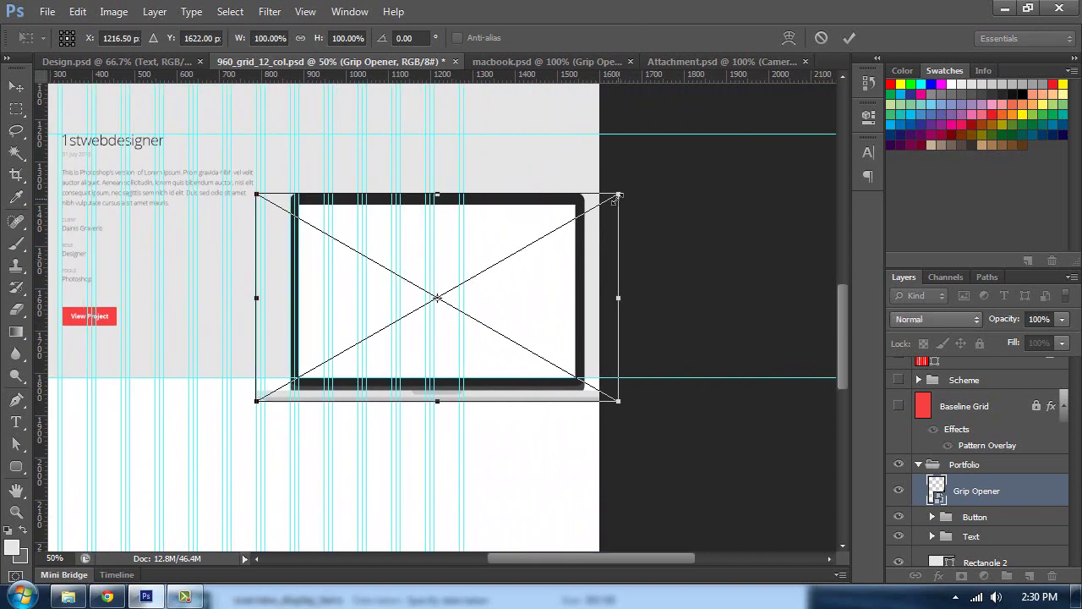
pyautogui.press('Escape')
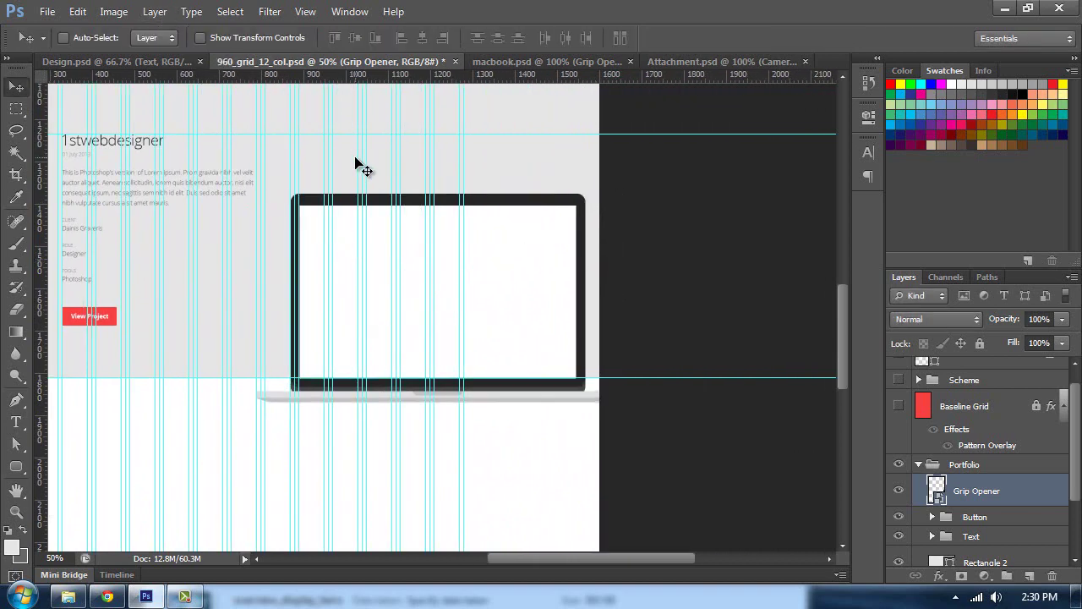
# - Scale the laptop smart object to 130% in width and height
pyautogui.hotkey('ctrl', 't')
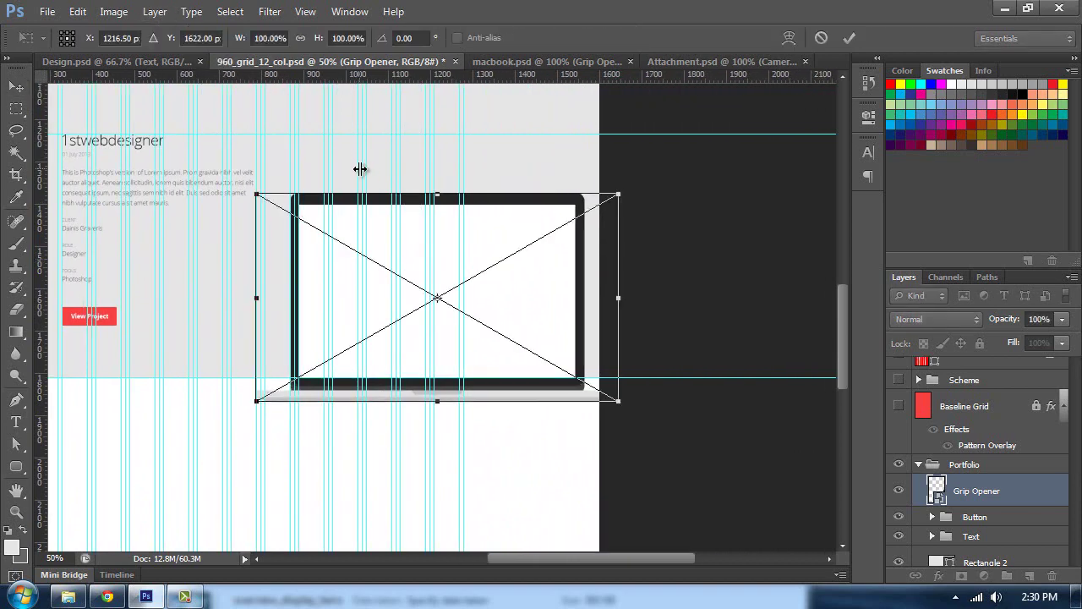
pyautogui.click(262, 37)
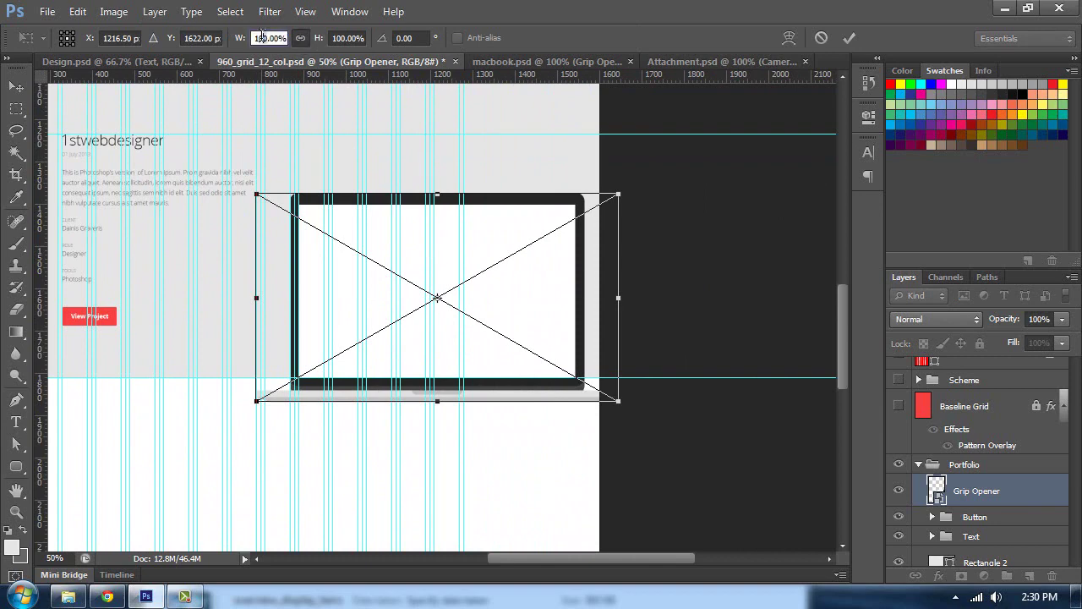
pyautogui.write('130')
pyautogui.press('Return')
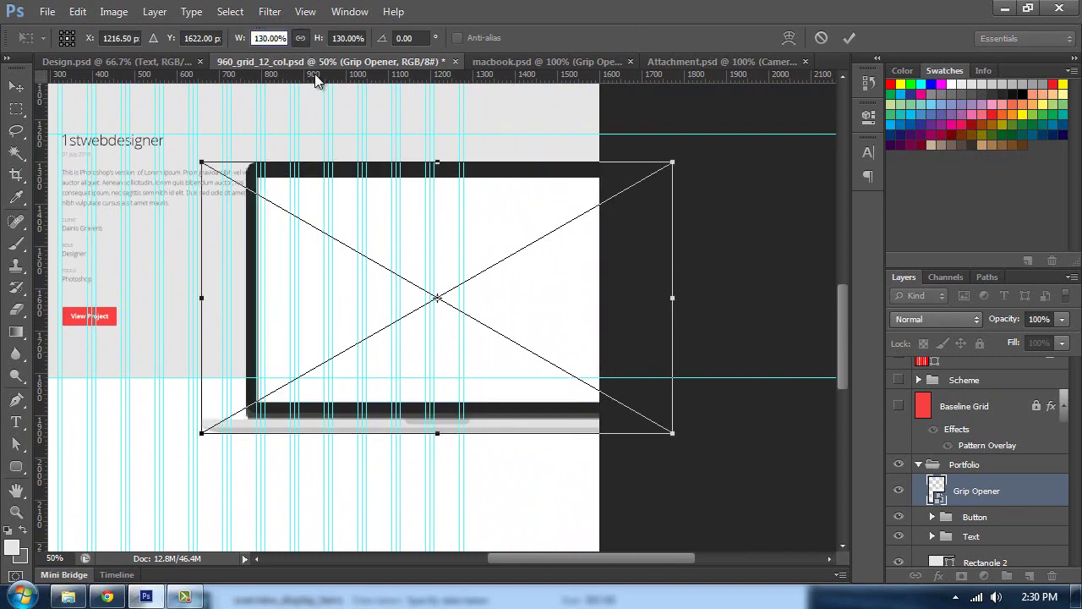
pyautogui.press('Return')
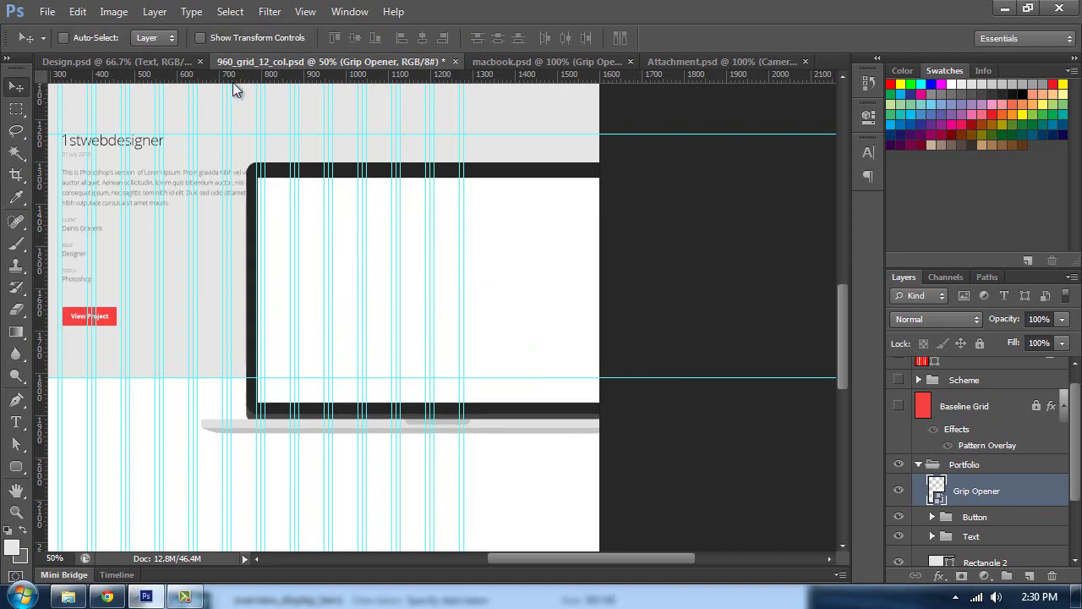
# - Move the enlarged laptop right until its frame clears the portfolio description text
pyautogui.hotkey('ctrl', '+')
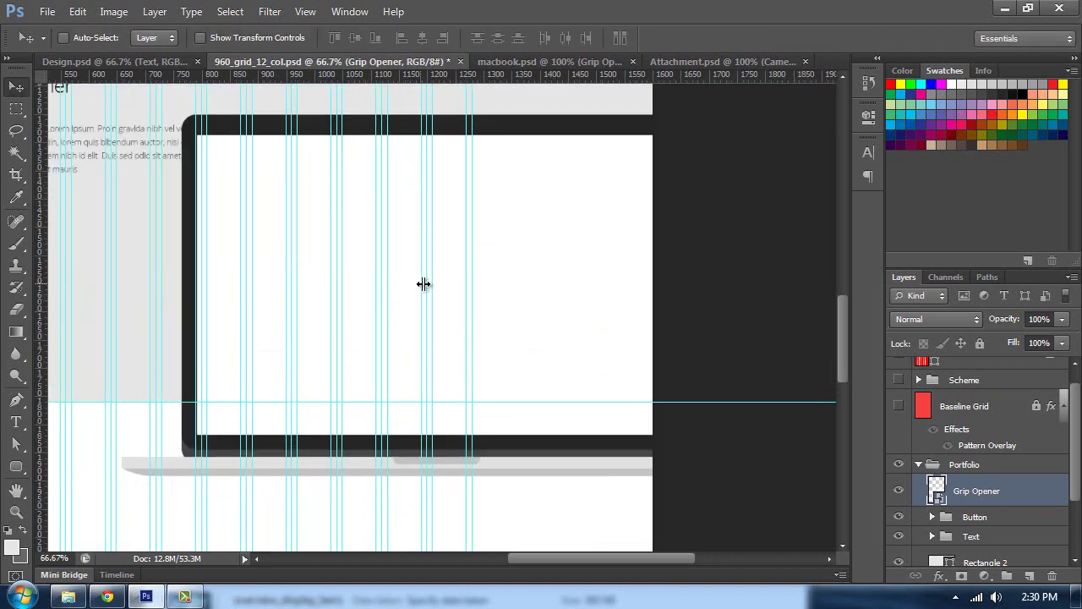
pyautogui.moveTo(575, 309); pyautogui.dragTo(612, 310)
pyautogui.moveTo(309, 246); pyautogui.dragTo(441, 256)
pyautogui.moveTo(372, 181); pyautogui.dragTo(455, 197)
pyautogui.hotkey('ctrl', 'z')
pyautogui.hotkey('shift', 'Right')
pyautogui.hotkey('shift', 'Right')
pyautogui.hotkey('shift', 'Right')
pyautogui.hotkey('shift', 'Right')
pyautogui.hotkey('shift', 'Right')
pyautogui.hotkey('shift', 'Right')
pyautogui.hotkey('shift', 'Right')
pyautogui.hotkey('shift', 'Right')
pyautogui.hotkey('shift', 'Right')
pyautogui.hotkey('shift', 'Right')
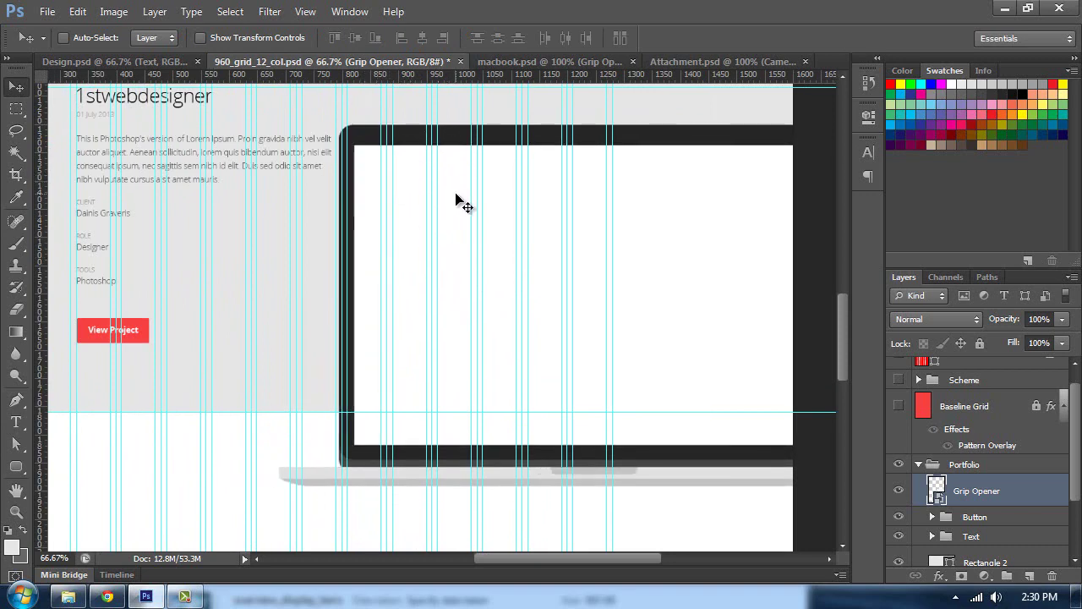
pyautogui.hotkey('shift', 'Right')
pyautogui.hotkey('shift', 'Right')
pyautogui.hotkey('shift', 'Right')
pyautogui.hotkey('shift', 'Right')
pyautogui.hotkey('shift', 'Right')
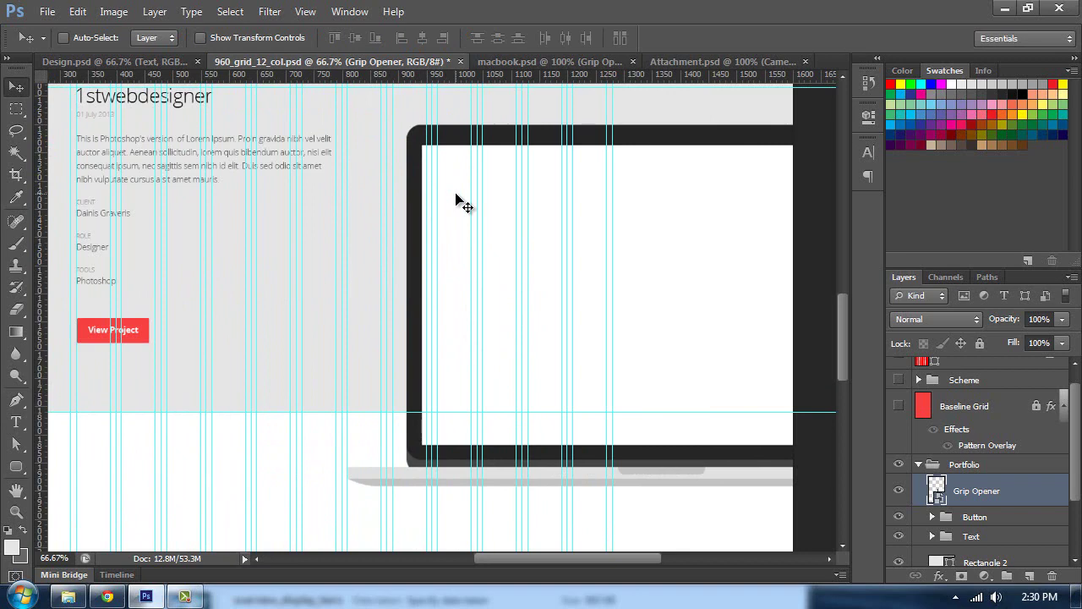
# - Nudge the laptop left until the outer left edge of its dark frame sits on the column guide
pyautogui.hotkey('ctrl', '+')
pyautogui.scroll(-3, 534, 210)
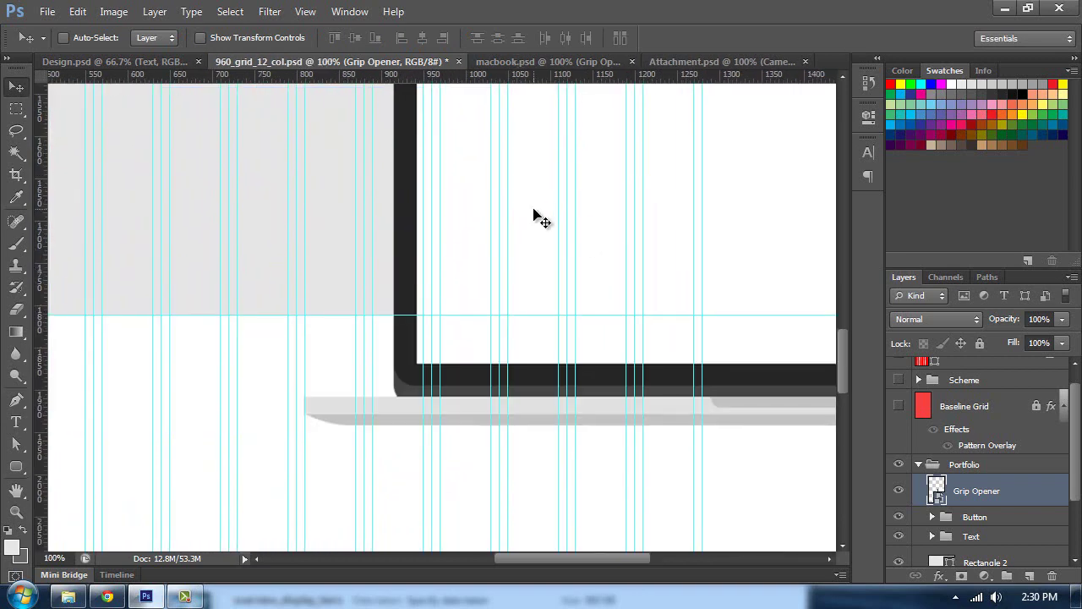
pyautogui.press('Left')
pyautogui.press('Left')
pyautogui.press('Left')
pyautogui.press('Left')
pyautogui.press('Left')
pyautogui.press('Left')
pyautogui.press('Left')
pyautogui.press('Left')
pyautogui.press('Left')
pyautogui.press('Left')
pyautogui.press('Left')
pyautogui.press('Left')
pyautogui.press('Left')
pyautogui.press('Left')
pyautogui.press('Left')
pyautogui.press('Left')
pyautogui.press('Left')
pyautogui.press('Left')
pyautogui.press('Left')
pyautogui.press('Left')
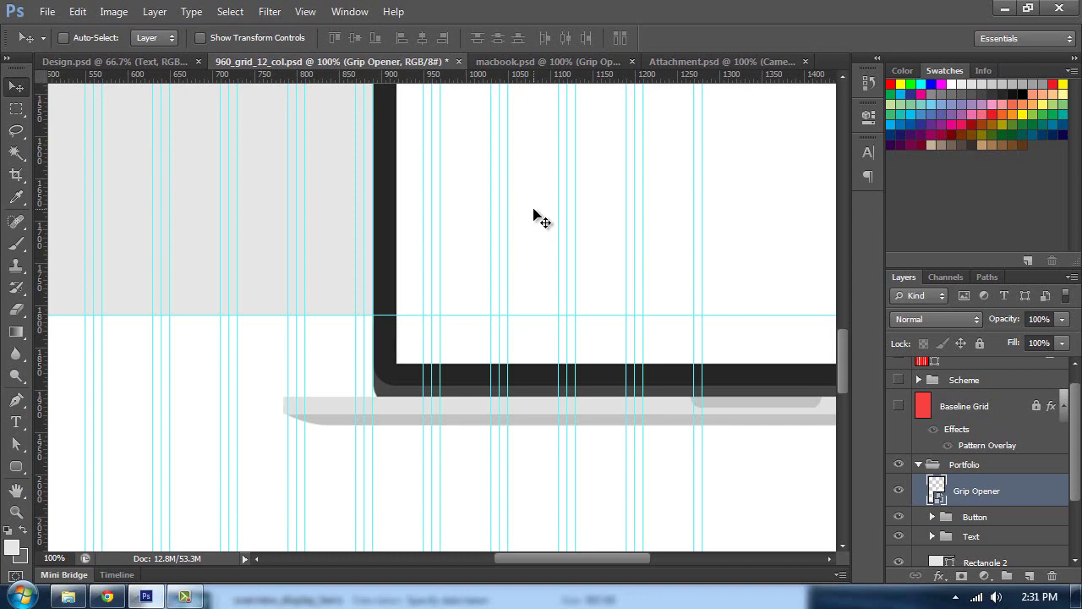
pyautogui.press('Left')
pyautogui.press('Left')
# - Move the laptop up until its white screen's bottom edge sits on the lower horizontal guide
pyautogui.hotkey('shift', 'Up')
pyautogui.hotkey('shift', 'Up')
pyautogui.hotkey('shift', 'Up')
pyautogui.hotkey('shift', 'Up')
pyautogui.hotkey('shift', 'Up')
pyautogui.hotkey('shift', 'Up')
pyautogui.hotkey('shift', 'Up')
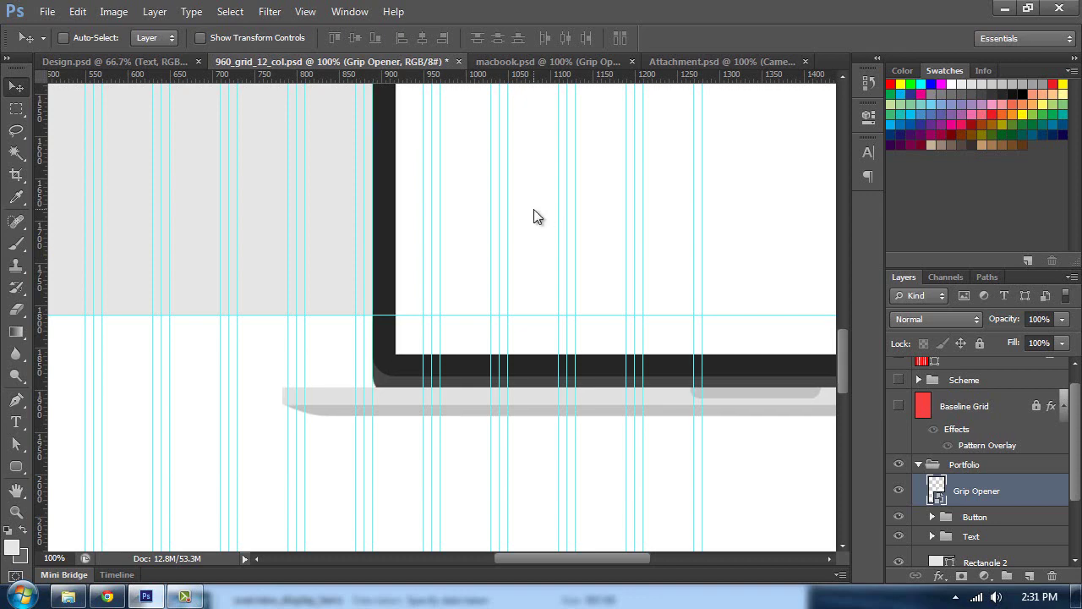
pyautogui.hotkey('shift', 'Down')
pyautogui.press('Down')
pyautogui.press('Down')
pyautogui.press('Down')
pyautogui.press('Down')
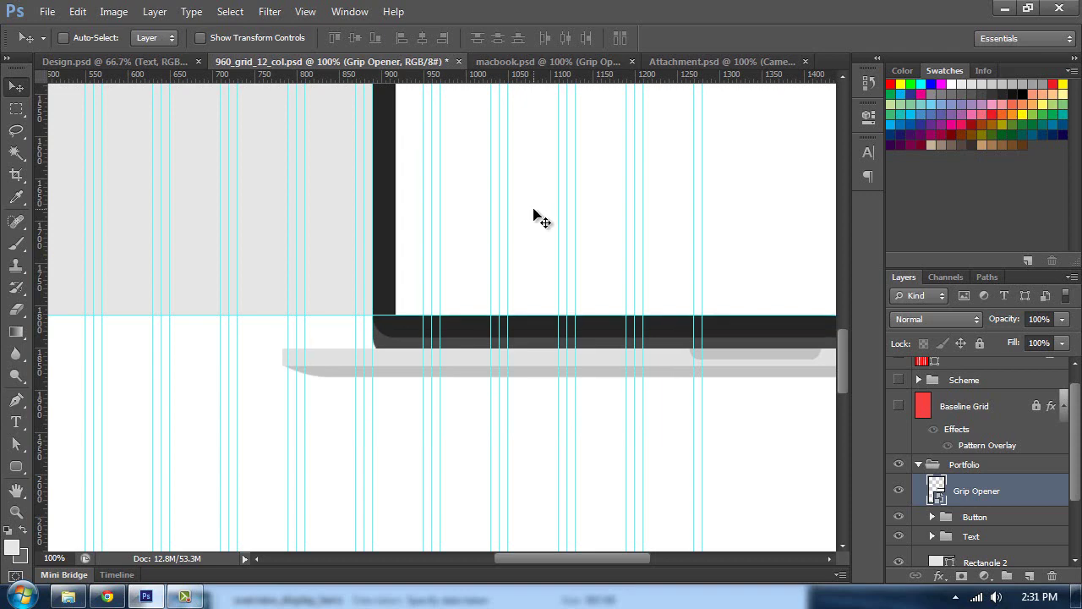
# - Enlarge the laptop slightly from its top-right corner to about 131.4% so its top edge meets the upper horizontal guide
pyautogui.hotkey('ctrl', '-')
pyautogui.hotkey('ctrl', '-')
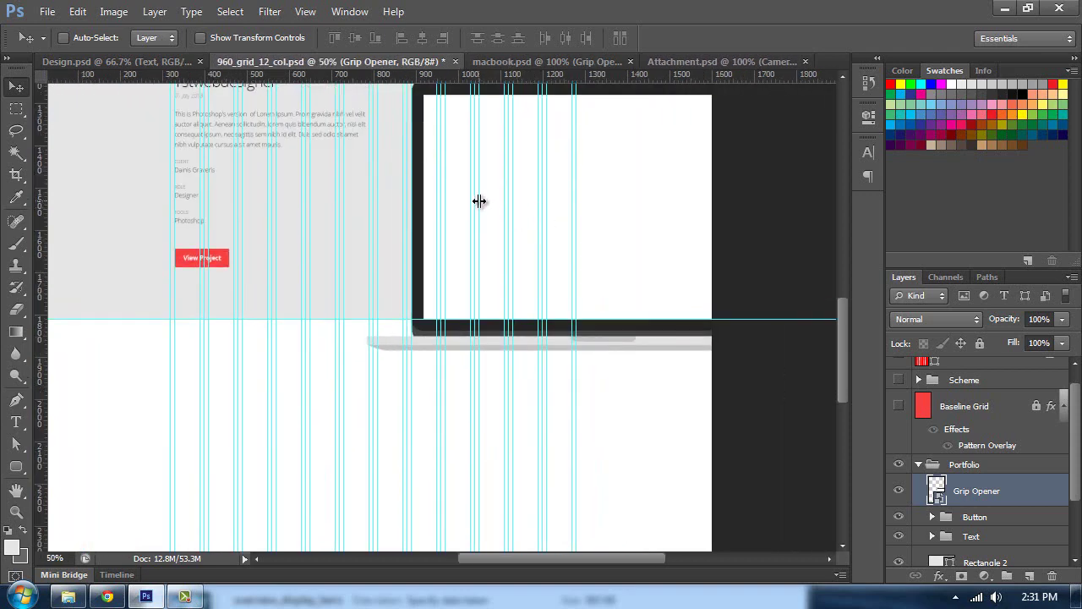
pyautogui.scroll(2, 511, 256)
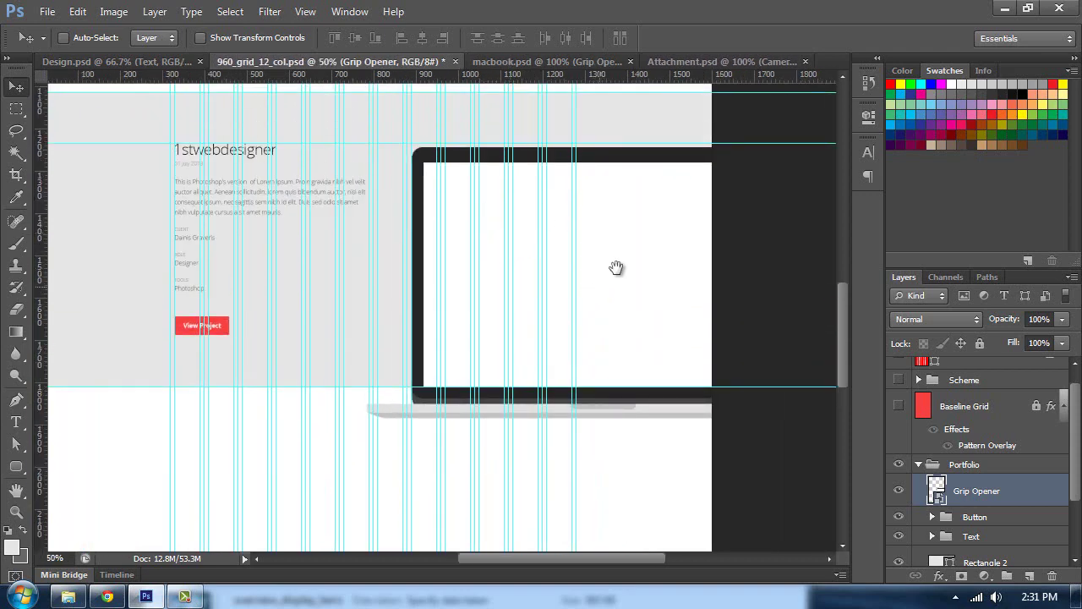
pyautogui.moveTo(616, 268); pyautogui.dragTo(512, 256)
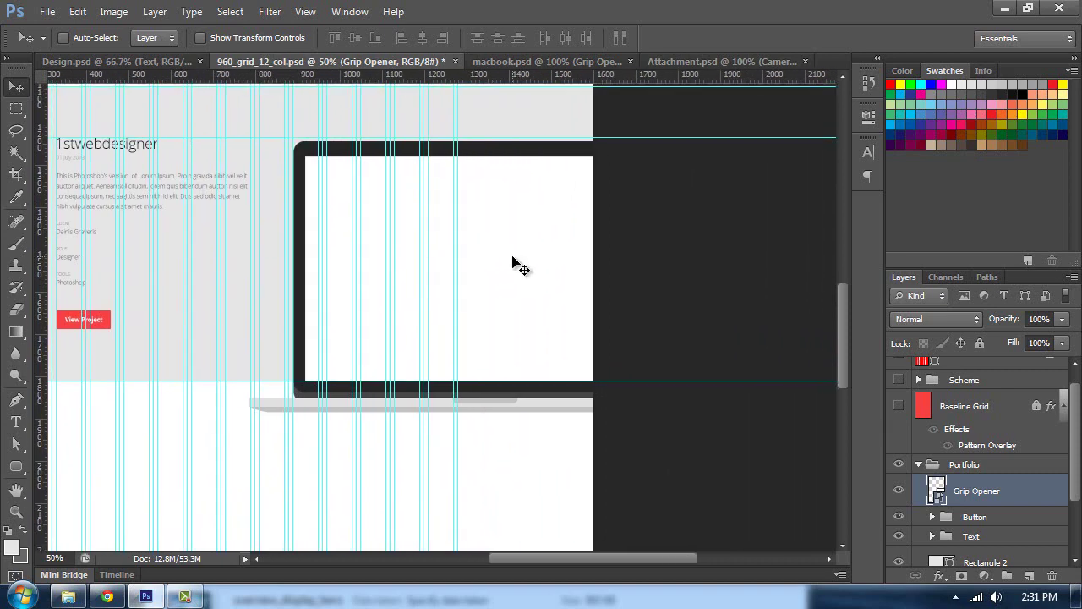
pyautogui.hscroll(3, 490, 251)
pyautogui.scroll(1, 490, 251)
pyautogui.hotkey('ctrl', 't')
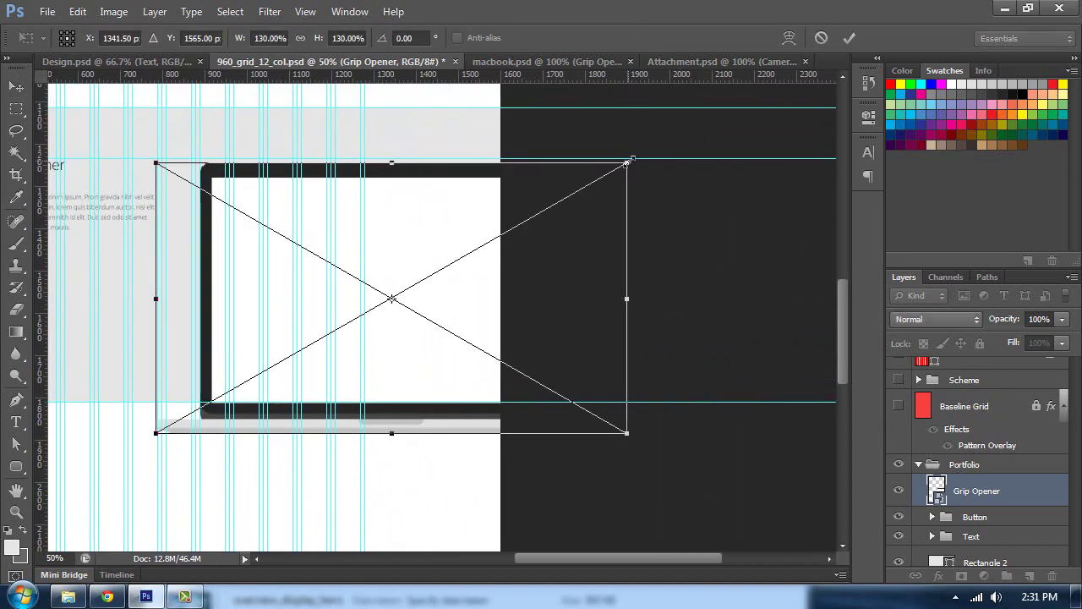
pyautogui.moveTo(627, 161); pyautogui.dragTo(634, 159)
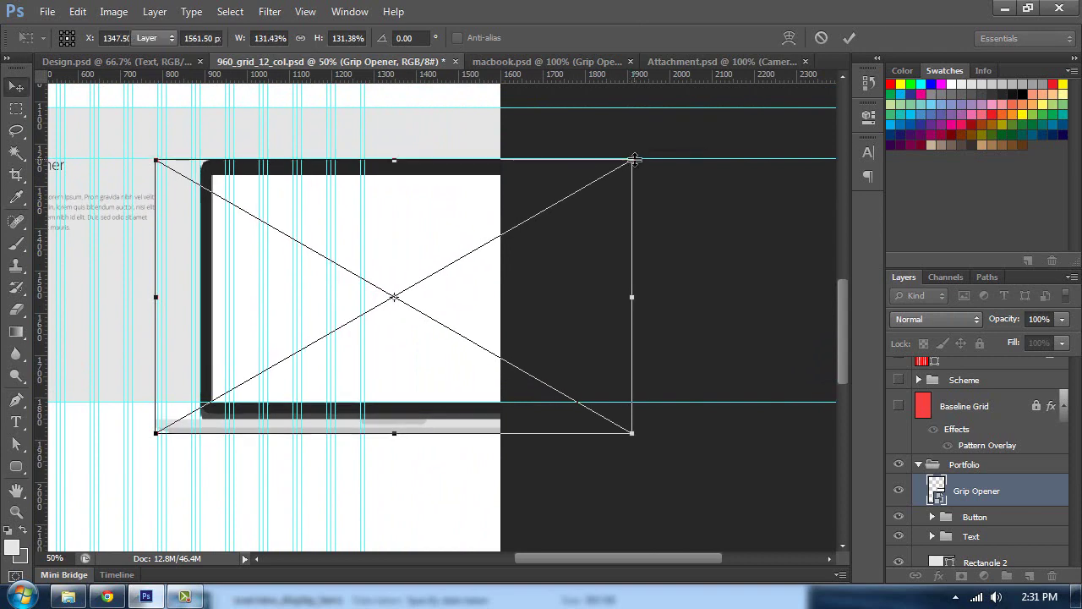
pyautogui.press('Return')
pyautogui.hotkey('ctrl', '+')
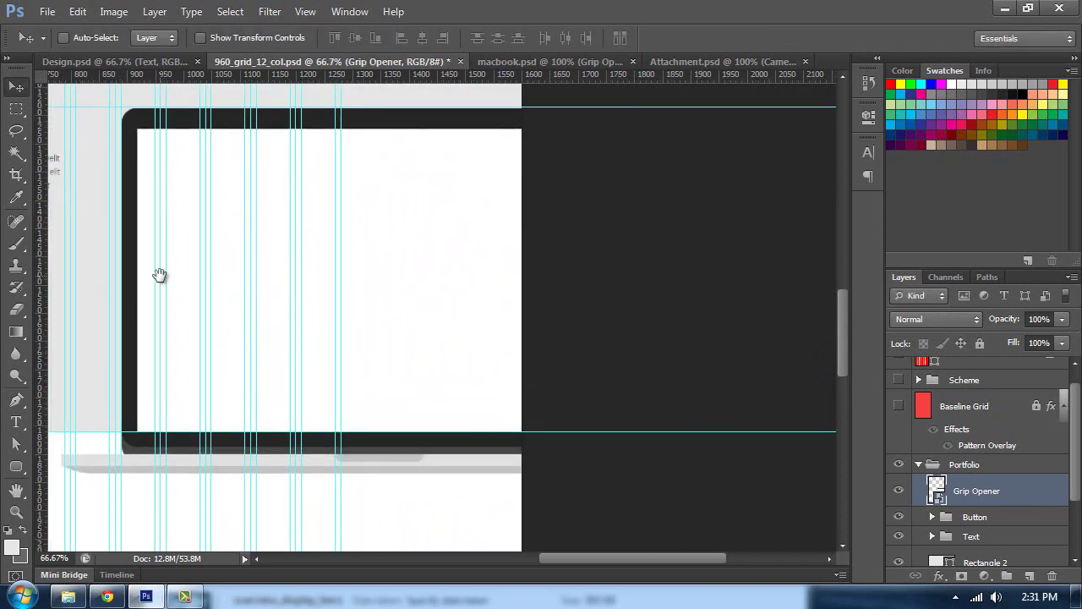
pyautogui.moveTo(160, 275); pyautogui.dragTo(314, 263)
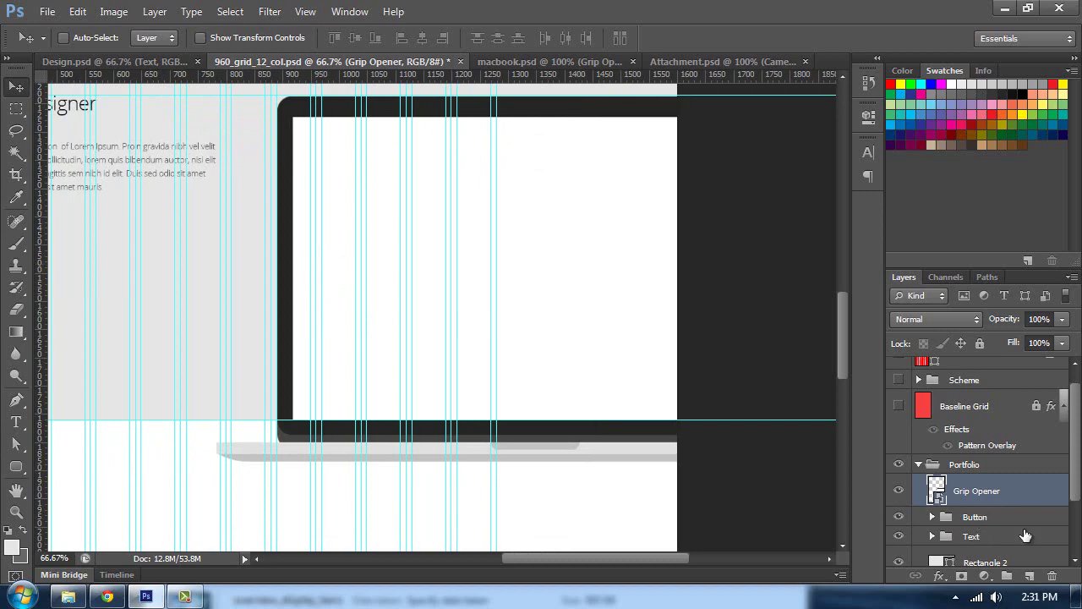
# - Switch to Design.psd and delete the layer mask from Layer 25, the website screenshot on the laptop
pyautogui.click(121, 61)
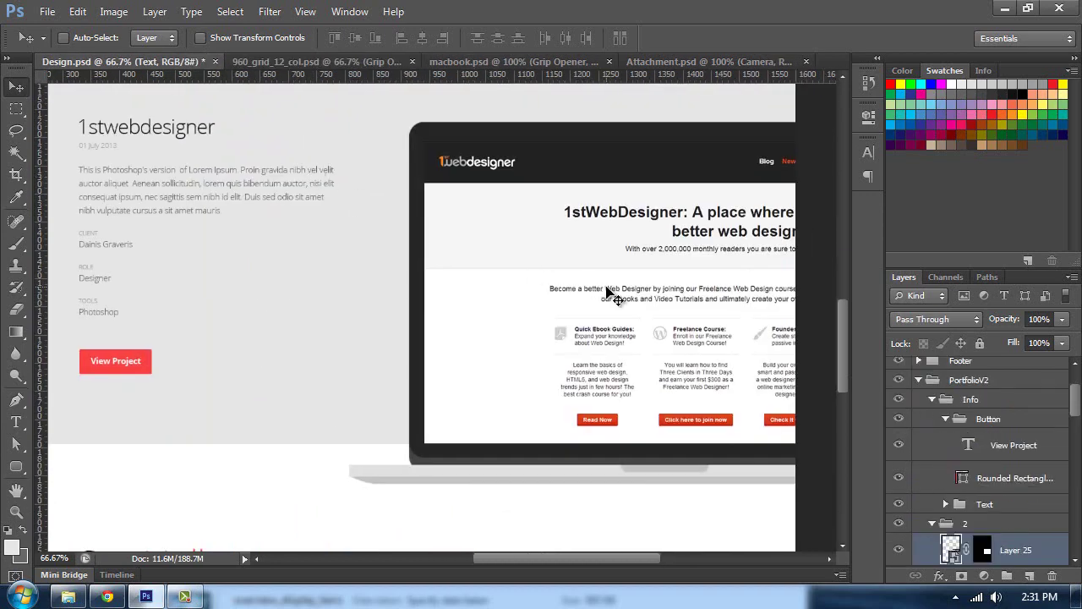
pyautogui.scroll(-2, 939, 503)
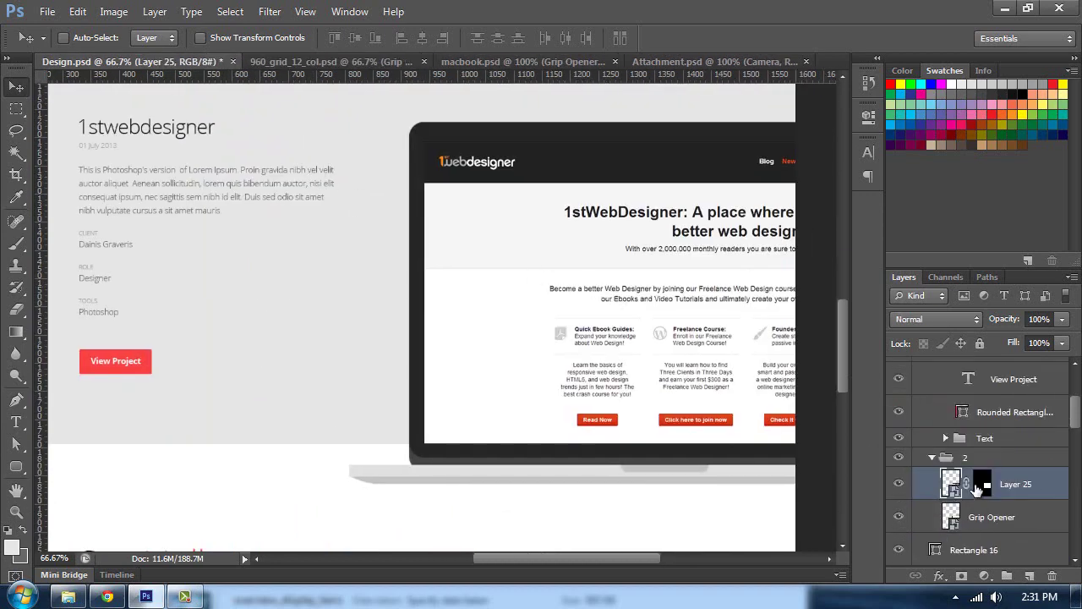
pyautogui.rightClick(977, 489)
pyautogui.click(943, 339)
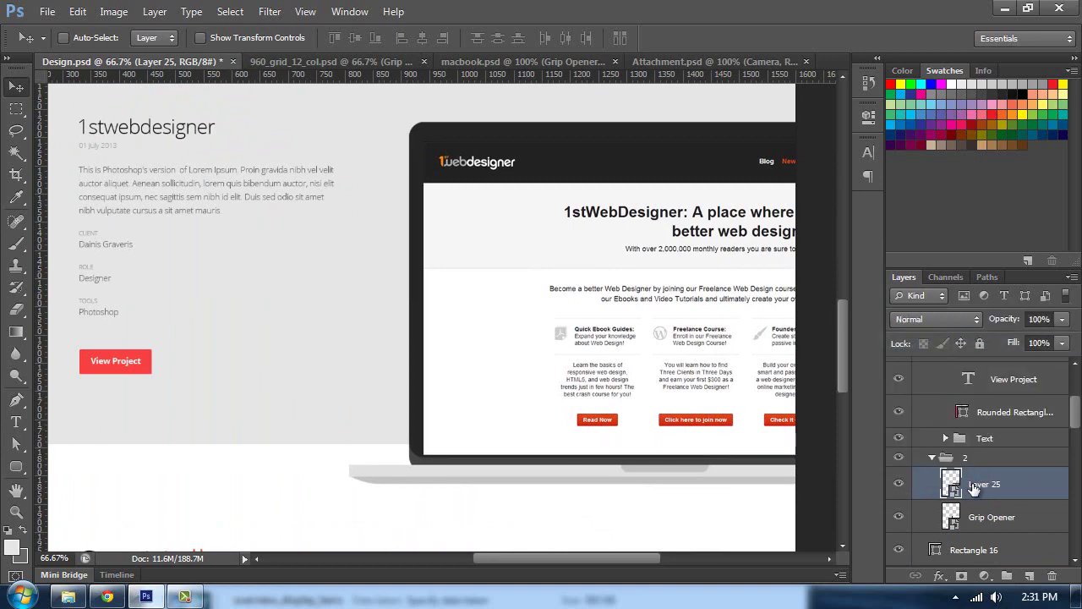
# - Duplicate Layer 25 into the 960_grid_12_col.psd document
pyautogui.rightClick(972, 489)
pyautogui.click(799, 102)
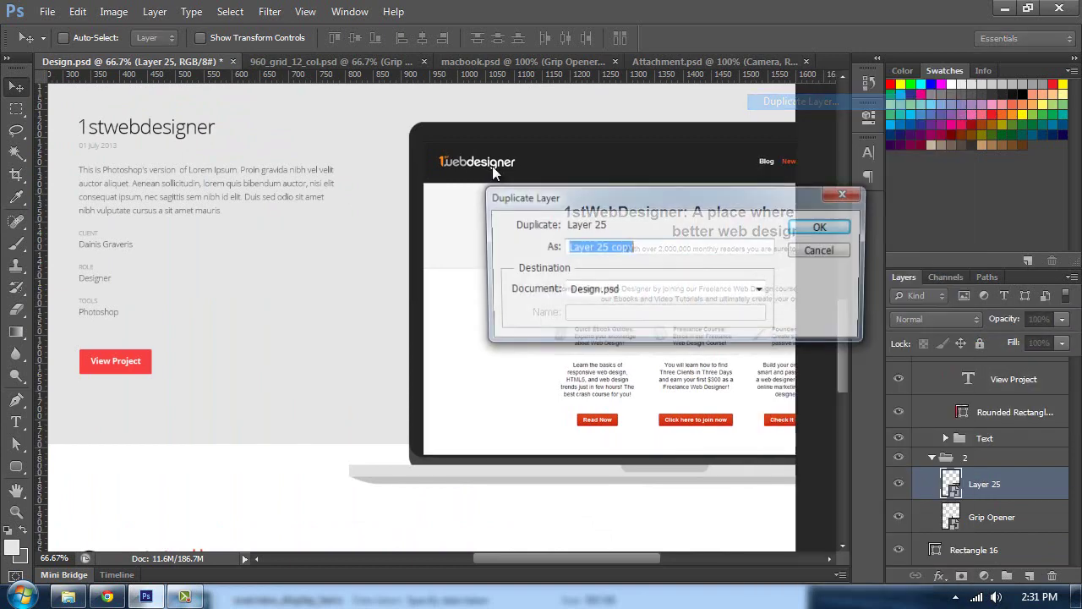
pyautogui.click(622, 288)
pyautogui.click(625, 320)
pyautogui.click(823, 227)
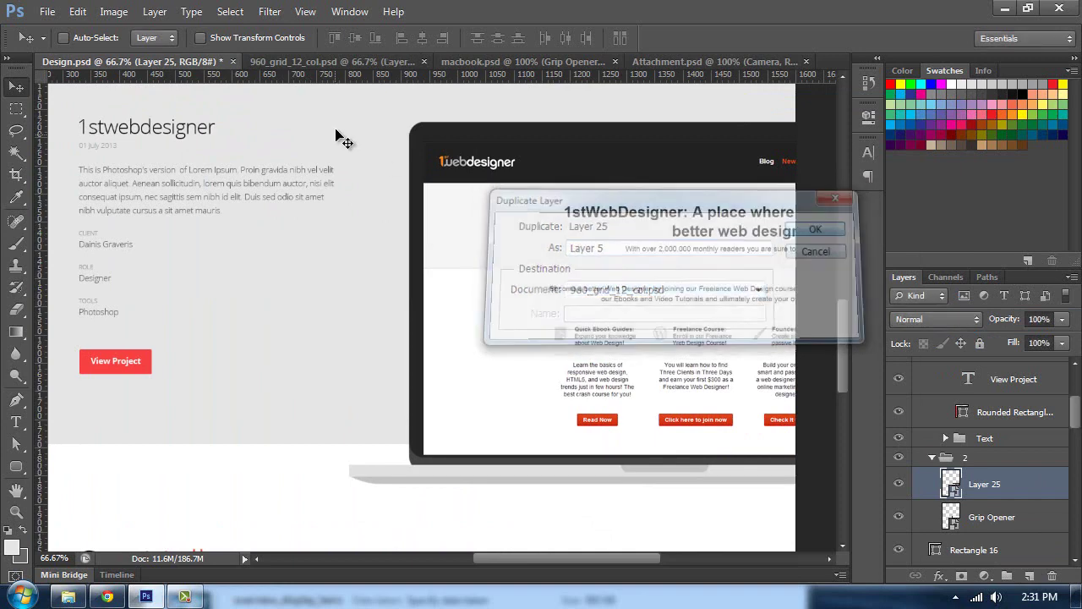
# - Switch to 960_grid_12_col.psd and move the website screenshot left, close to the upper-left corner of the laptop's white screen
pyautogui.click(330, 61)
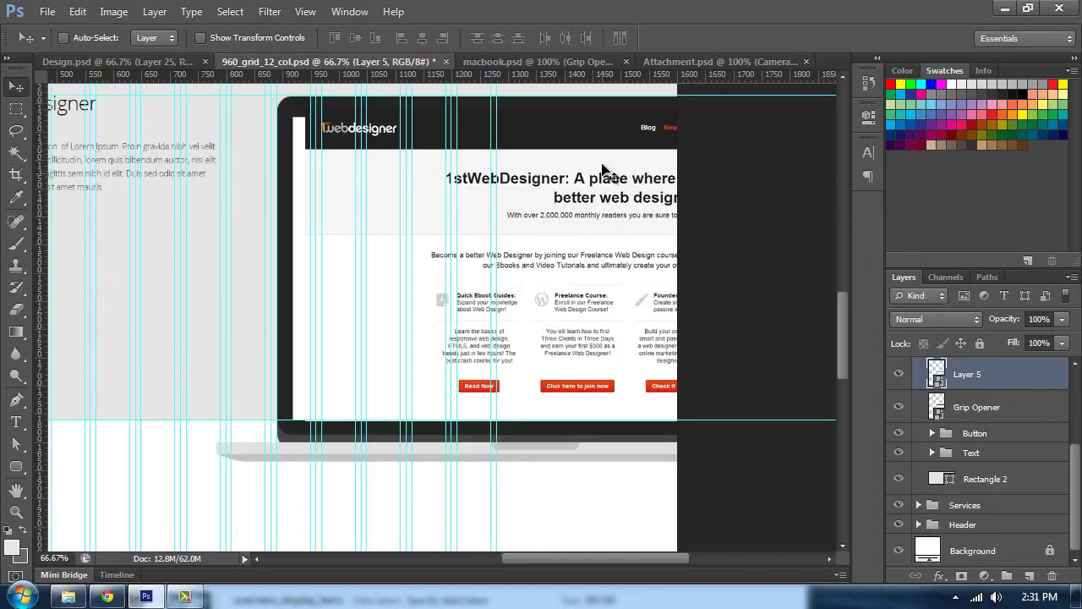
pyautogui.moveTo(602, 168); pyautogui.dragTo(580, 142)
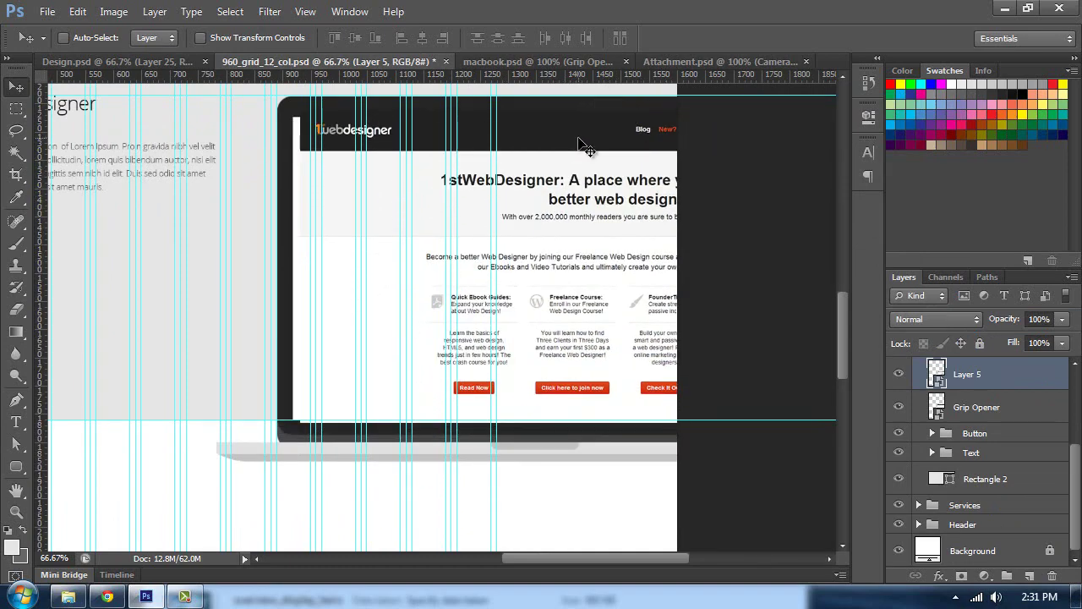
pyautogui.hotkey('ctrl', '+')
pyautogui.moveTo(306, 161); pyautogui.dragTo(387, 319)
pyautogui.moveTo(308, 184)
pyautogui.mouseDown()
pyautogui.moveTo(307, 200)
pyautogui.moveTo(301, 184)
pyautogui.mouseUp()
# - Nudge the website screenshot down and left until its upper-left corner covers the corner of the laptop's white screen
pyautogui.press('Down')
pyautogui.press('Down')
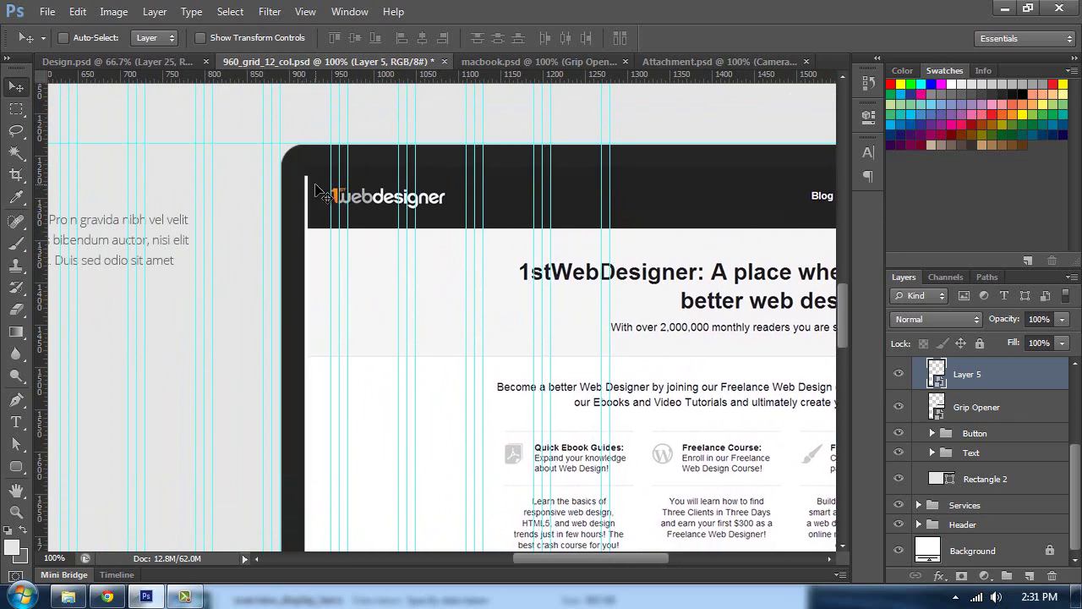
pyautogui.press('Down')
pyautogui.press('Down')
pyautogui.press('Down')
pyautogui.press('Down')
pyautogui.press('Down')
pyautogui.press('Down')
pyautogui.press('Down')
pyautogui.press('Down')
pyautogui.press('Down')
pyautogui.press('Down')
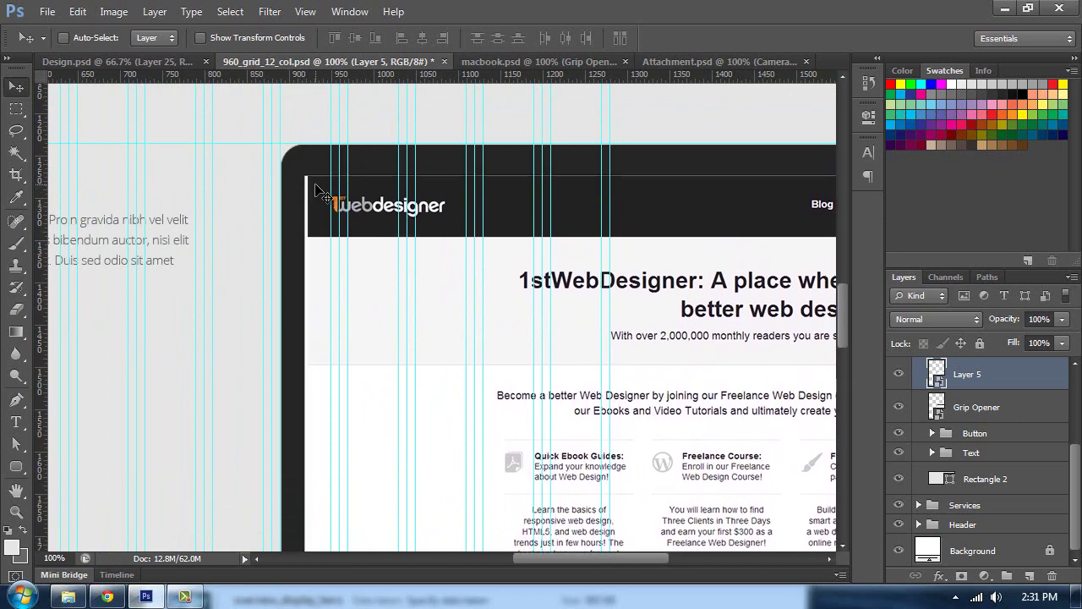
pyautogui.press('Up')
pyautogui.press('Left')
pyautogui.press('Left')
pyautogui.press('Left')
pyautogui.press('Left')
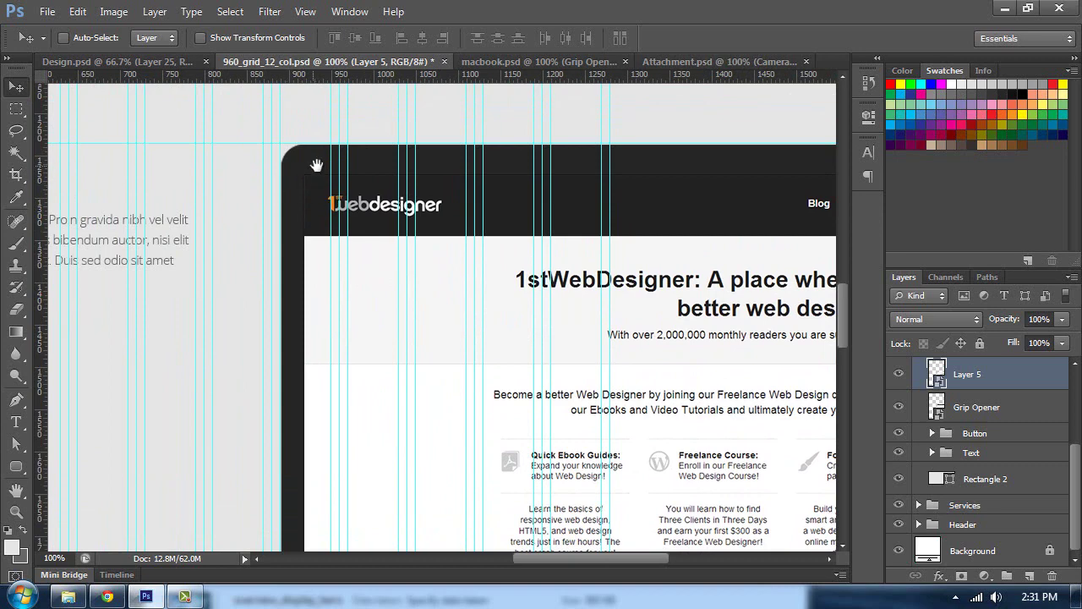
pyautogui.press('Left')
pyautogui.press('Up')
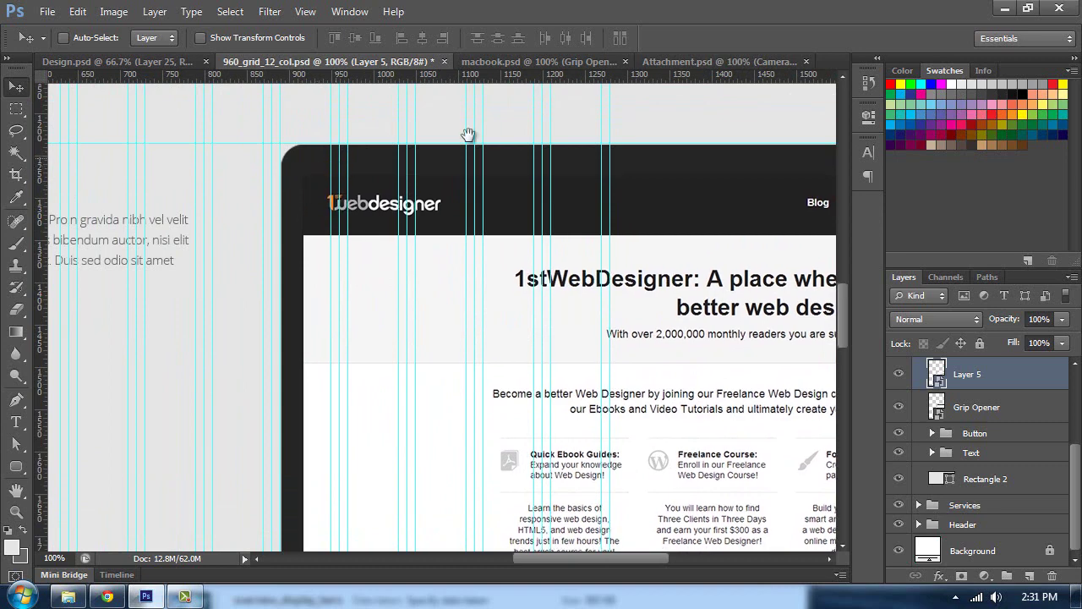
# - Try to mask the website screenshot using a rectangular selection of the area below the lower horizontal guide
pyautogui.moveTo(485, 424); pyautogui.dragTo(467, 86)
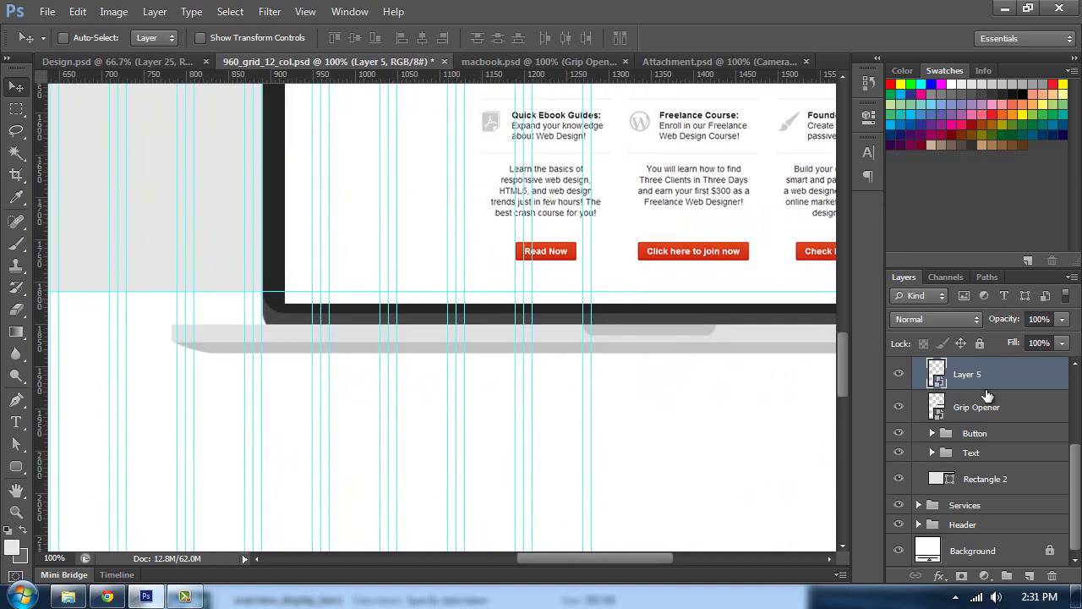
pyautogui.click(15, 109)
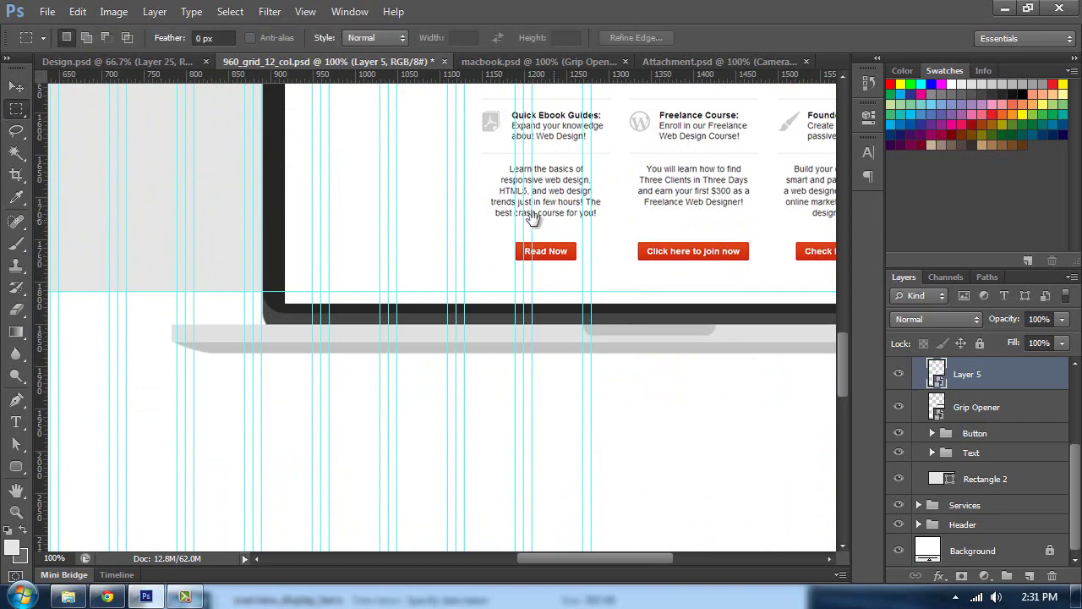
pyautogui.moveTo(233, 330); pyautogui.dragTo(99, 326)
pyautogui.moveTo(146, 289); pyautogui.dragTo(795, 382)
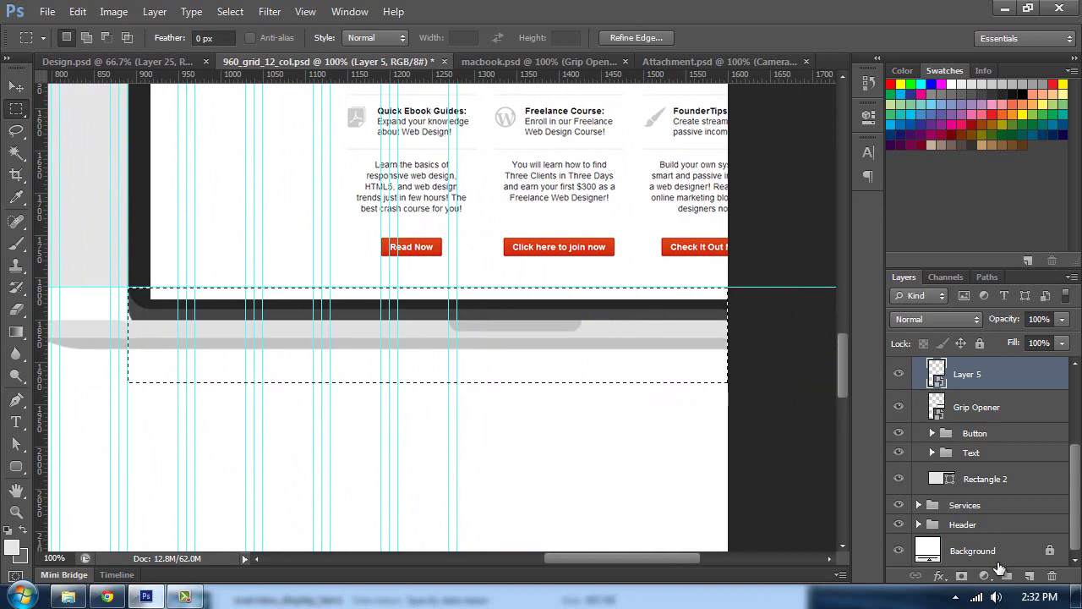
pyautogui.click(961, 576)
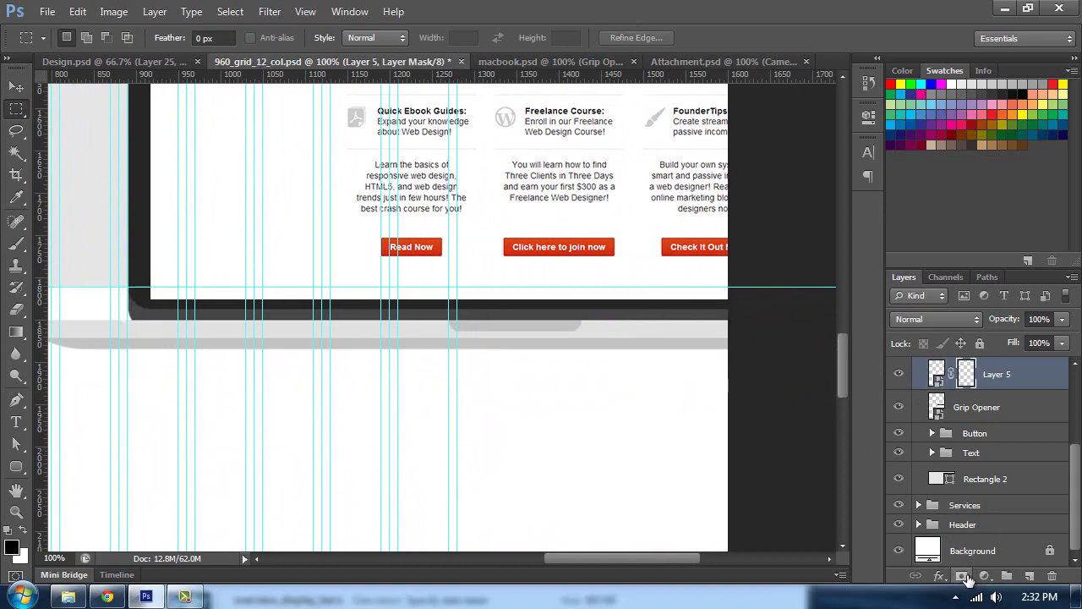
pyautogui.hotkey('ctrl', 'z')
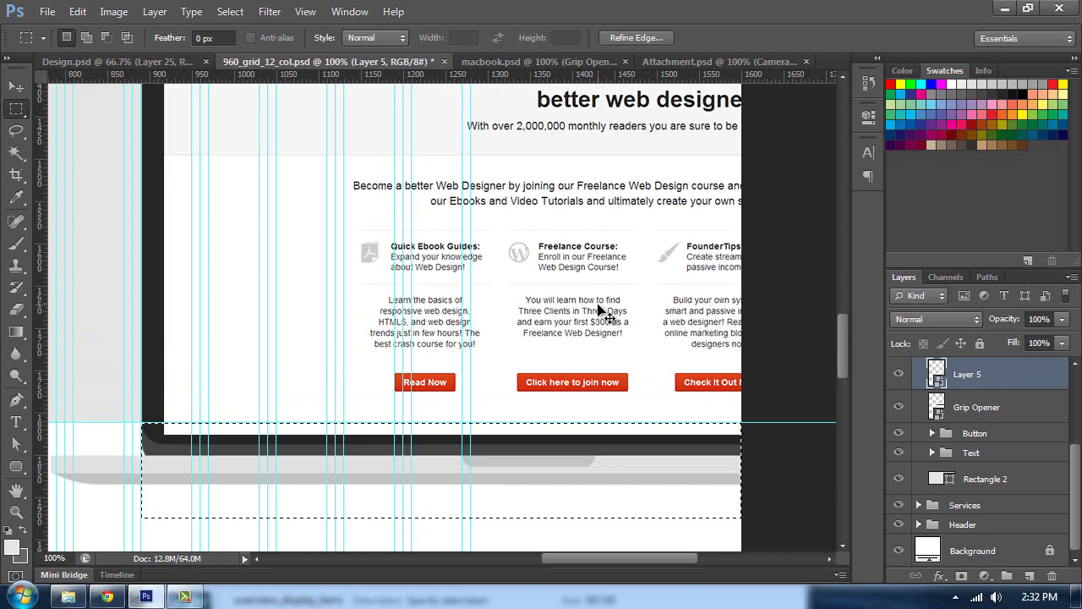
pyautogui.hotkey('ctrl', 'd')
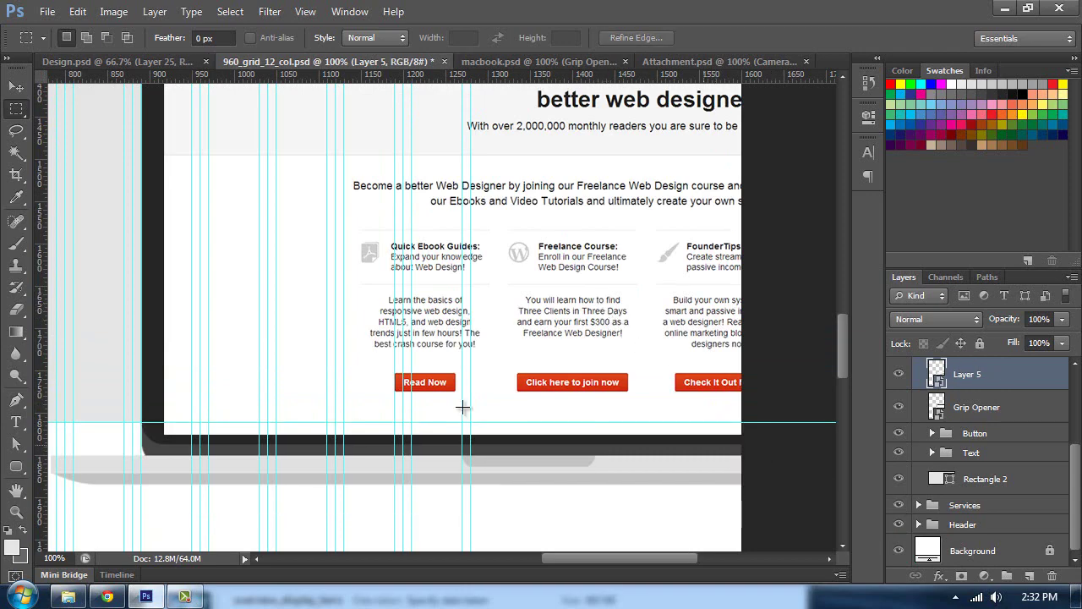
# - Select the strip below the lower horizontal guide across the laptop's base and hide that part of the website screenshot with a layer mask
pyautogui.moveTo(142, 423); pyautogui.dragTo(763, 504)
pyautogui.click(939, 575)
pyautogui.hotkey('ctrl', 'z')
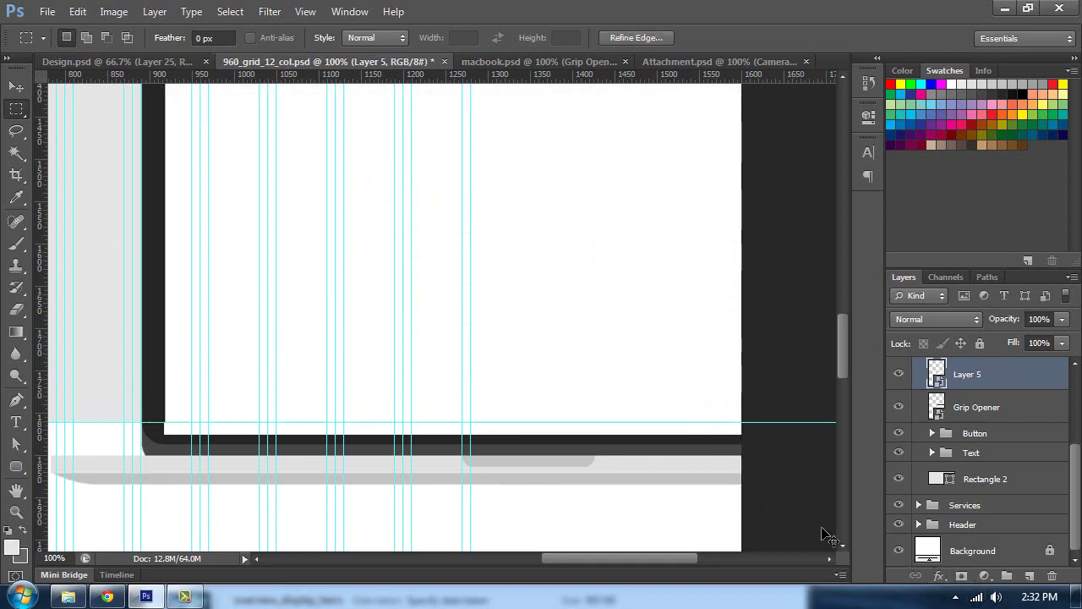
pyautogui.click(899, 378)
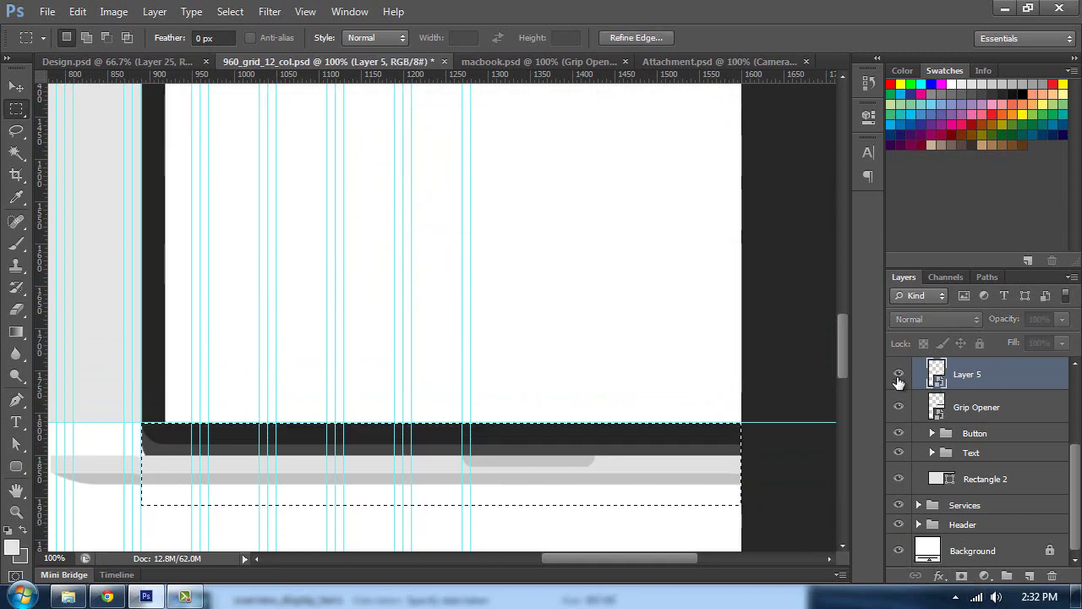
pyautogui.click(898, 377)
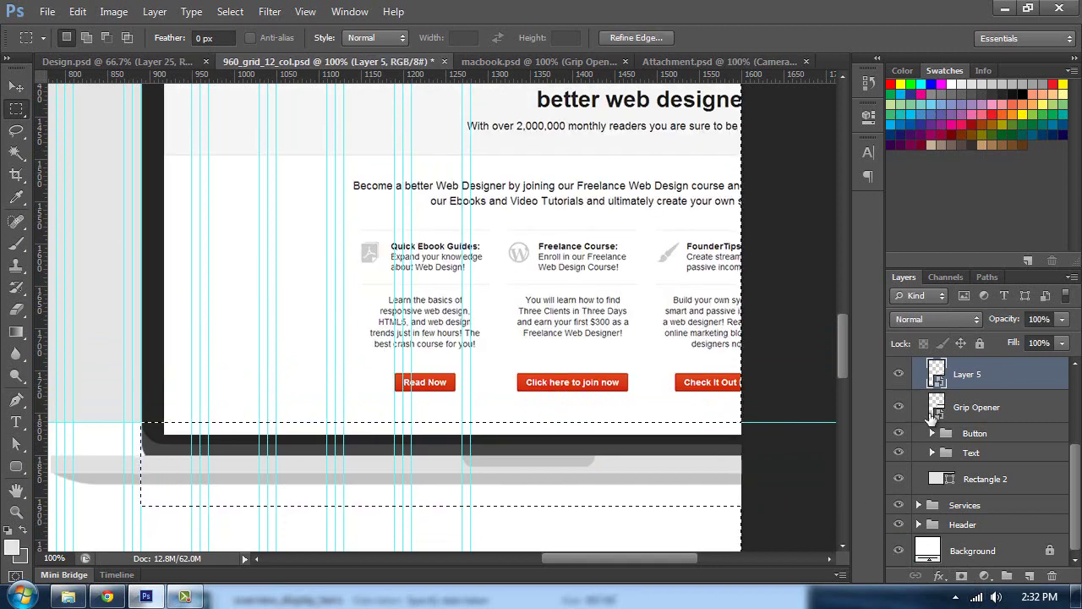
pyautogui.click(963, 576)
# - Examine the masked website screenshot on the laptop together with the surrounding portfolio section
pyautogui.hotkey('ctrl', '-')
pyautogui.hotkey('ctrl', '-')
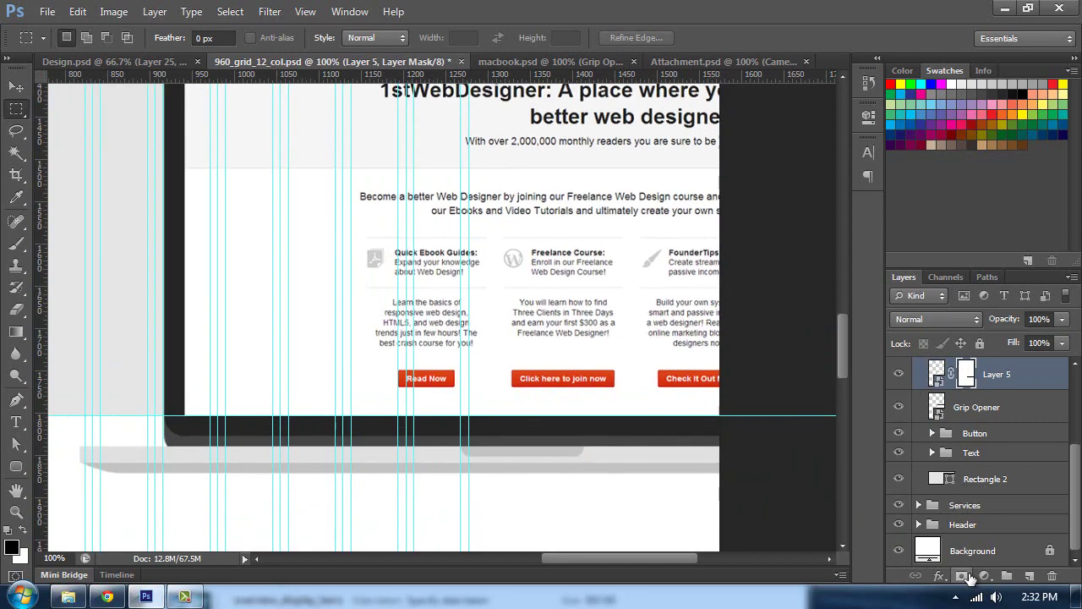
pyautogui.hotkey('ctrl', '-')
pyautogui.hotkey('ctrl', '+')
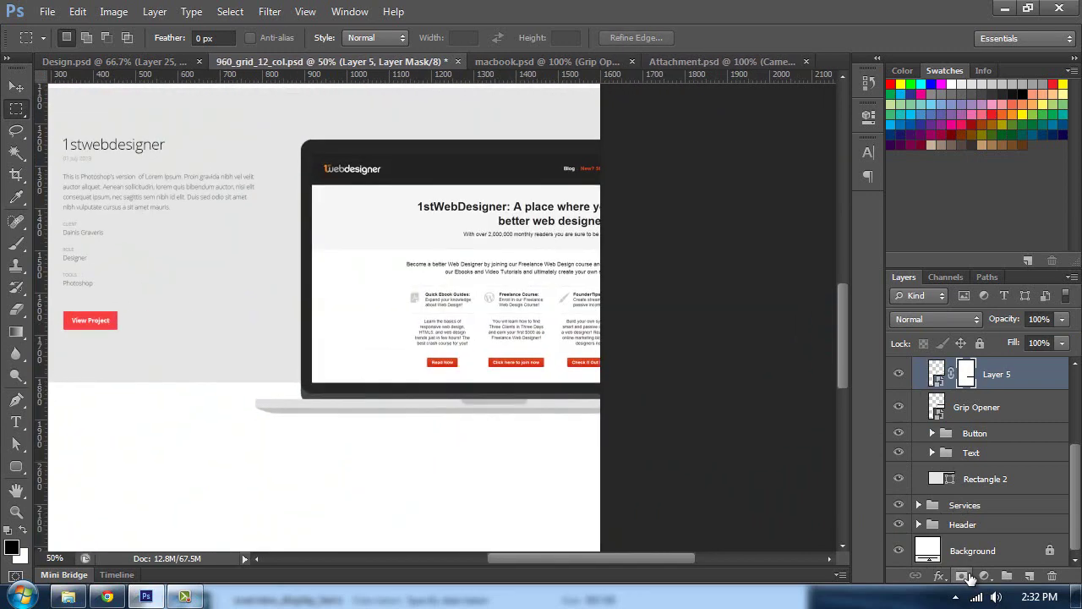
pyautogui.hotkey('ctrl', '+')
pyautogui.press('Tab')
pyautogui.scroll(-1, 642, 435)
pyautogui.scroll(4, 634, 423)
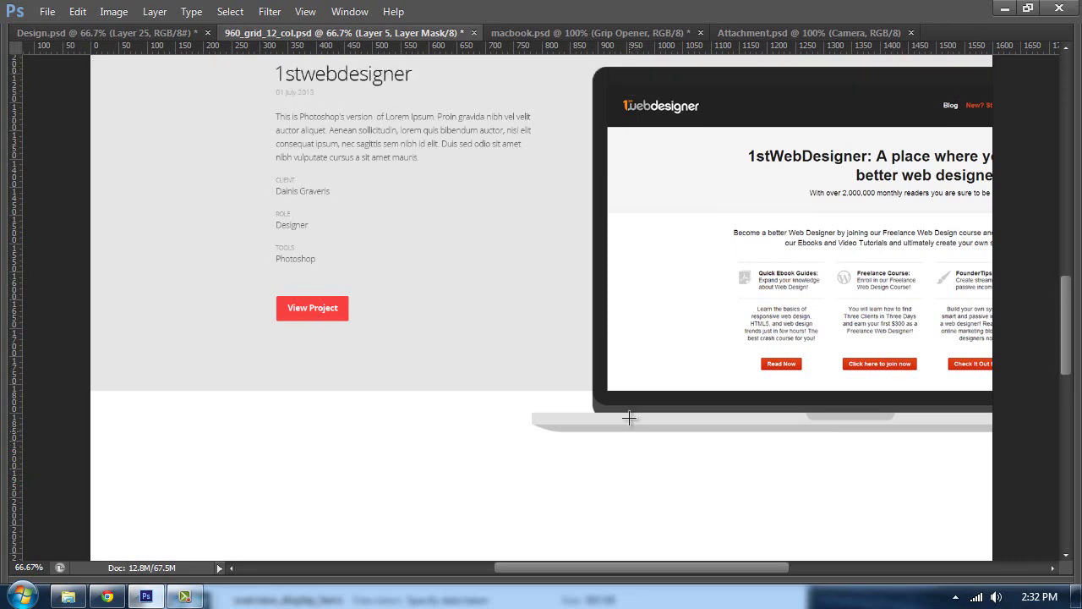
pyautogui.press('Tab')
pyautogui.moveTo(518, 290); pyautogui.dragTo(356, 312)
# - Switch to macbook.psd and save the document
pyautogui.click(526, 66)
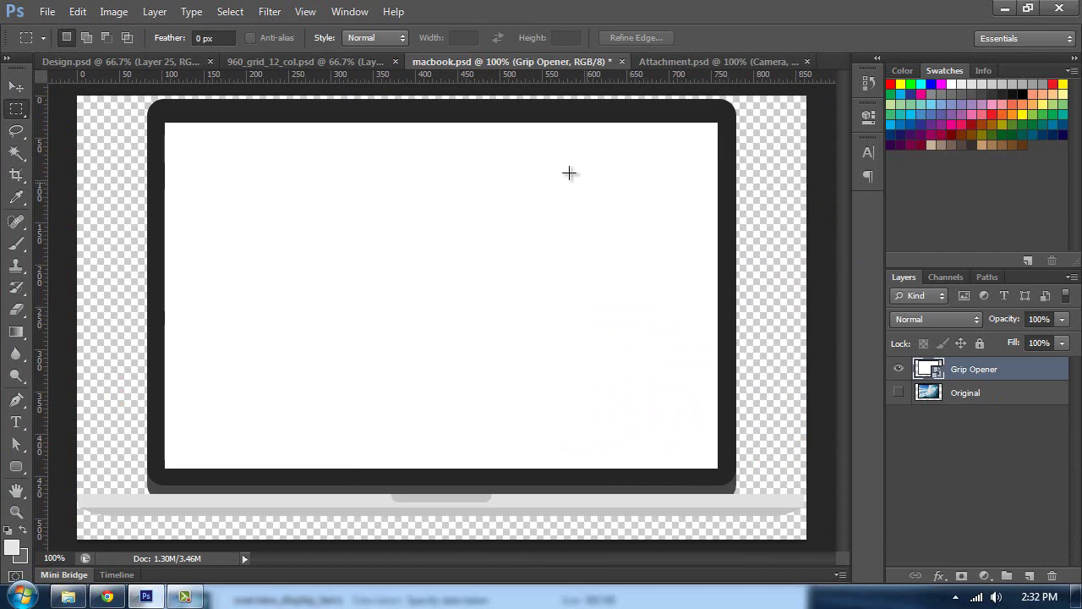
pyautogui.hotkey('ctrl', 's')
# - Switch to Design.psd, collapse and hide the PortfolioV2 group, and show the Portfolio group instead
pyautogui.click(166, 61)
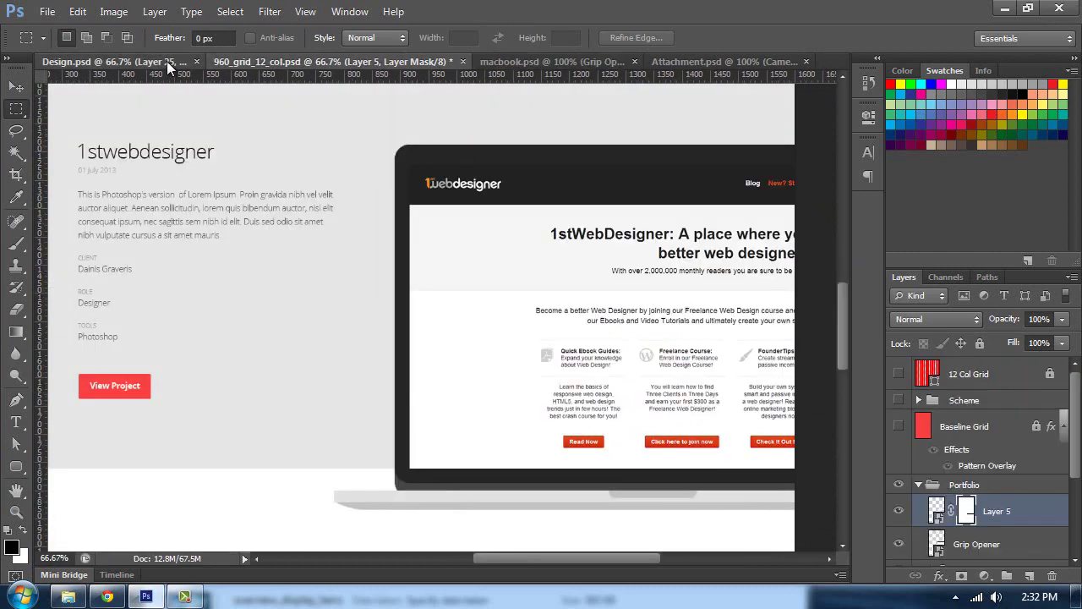
pyautogui.scroll(3, 285, 198)
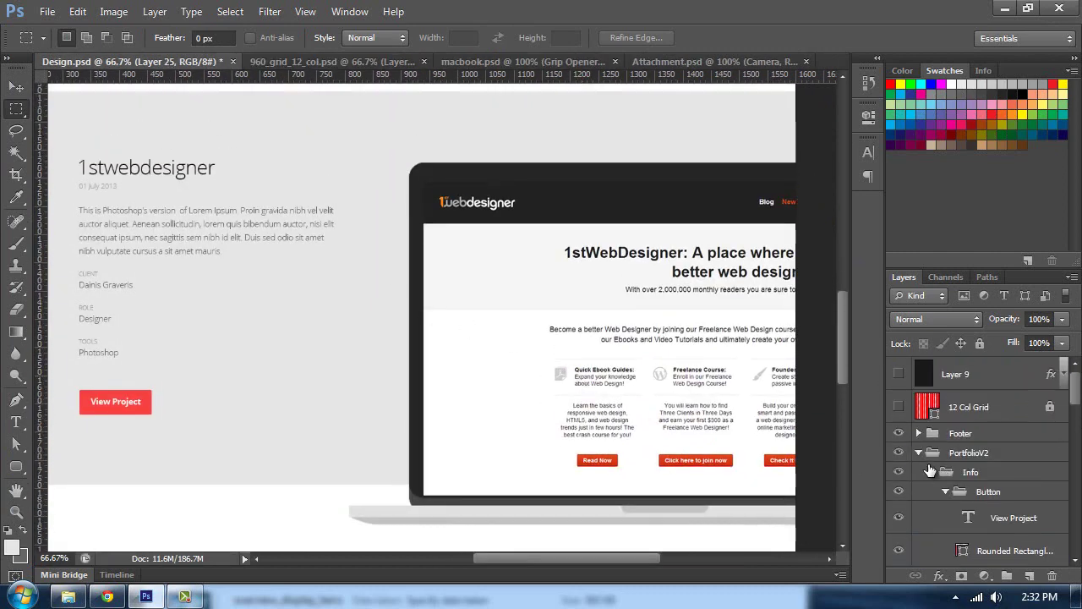
pyautogui.click(918, 454)
pyautogui.moveTo(465, 293); pyautogui.dragTo(667, 250)
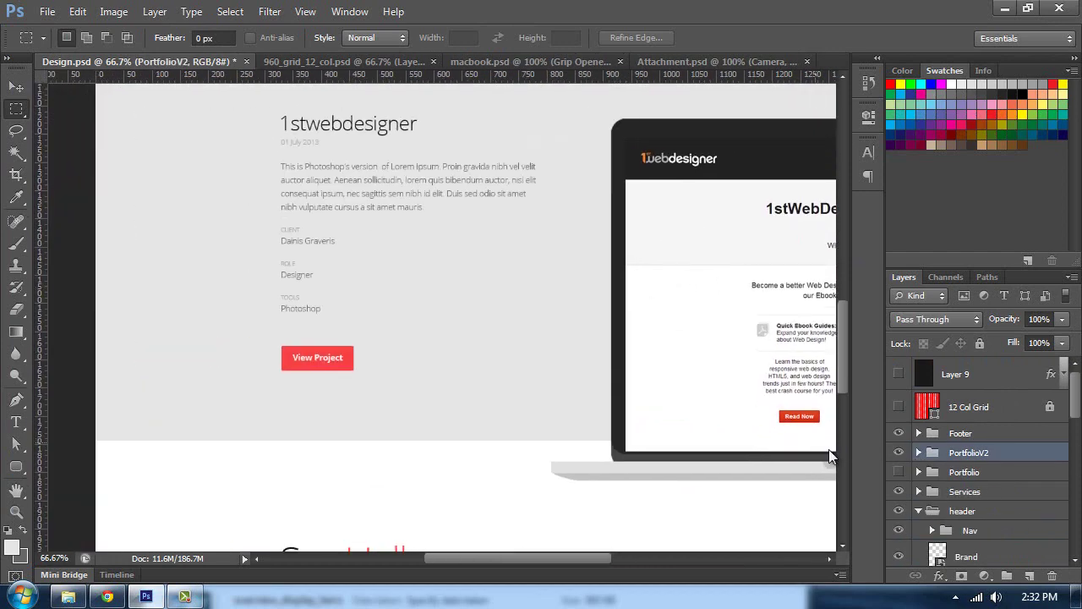
pyautogui.click(899, 454)
pyautogui.click(899, 472)
# - Examine the tiled portfolio layout with the guides shown and hidden
pyautogui.moveTo(525, 275); pyautogui.dragTo(410, 334)
pyautogui.scroll(3, 512, 257)
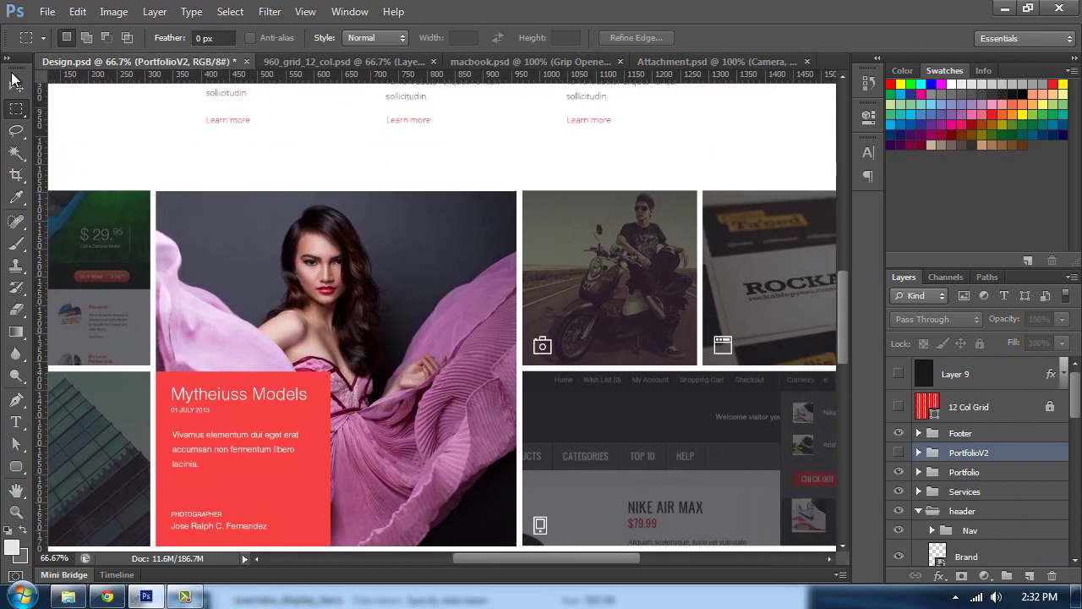
pyautogui.click(13, 82)
pyautogui.scroll(-3, 330, 235)
pyautogui.hscroll(4, 422, 210)
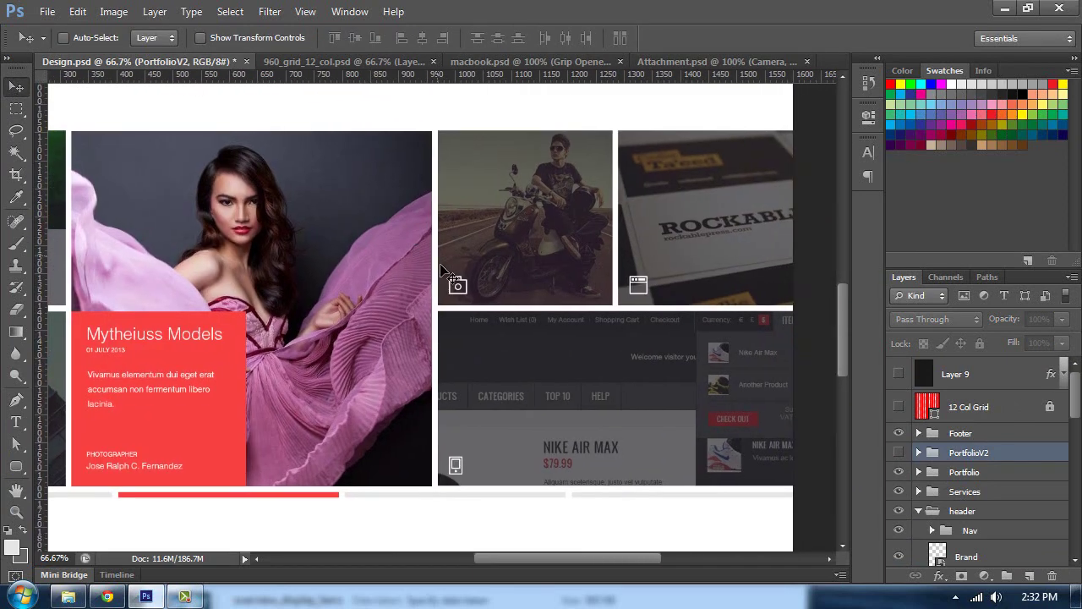
pyautogui.hotkey('ctrl', ';')
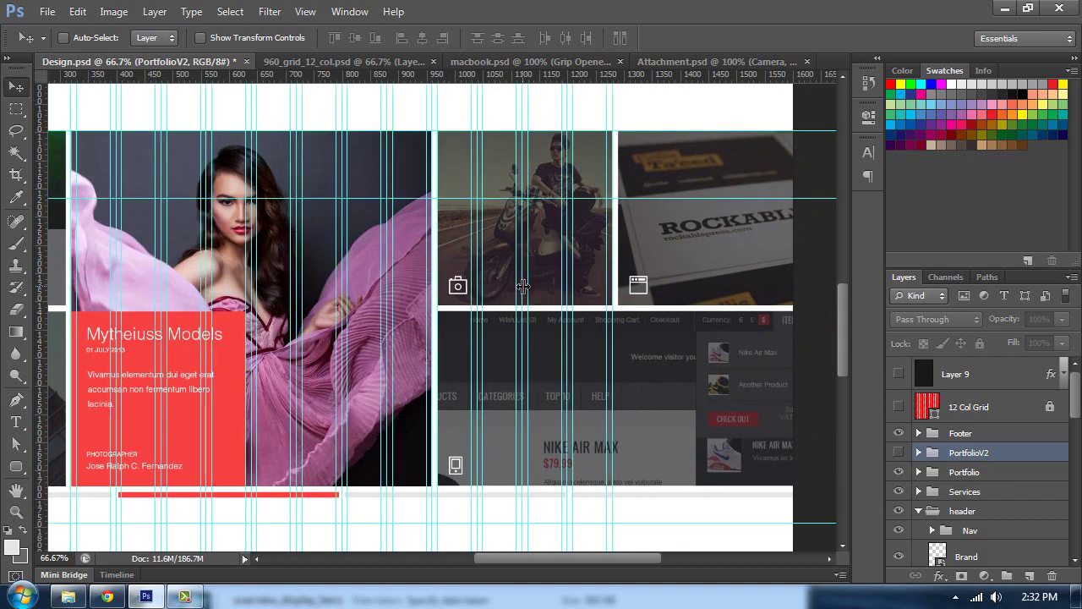
pyautogui.hotkey('ctrl', ';')
pyautogui.scroll(2, 529, 284)
# - Measure the width and height of Rectangle 10, the base shape of the motorcycle photo tile
pyautogui.keyDown('ctrl'); pyautogui.click(540, 275); pyautogui.keyUp('ctrl')
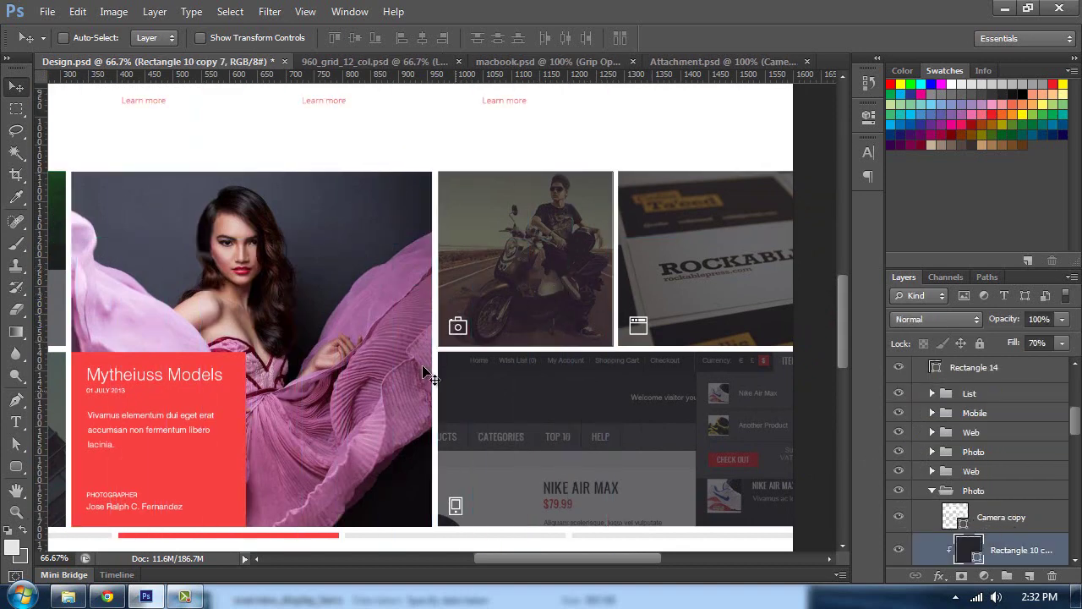
pyautogui.hotkey('ctrl', '+')
pyautogui.moveTo(572, 321); pyautogui.dragTo(504, 331)
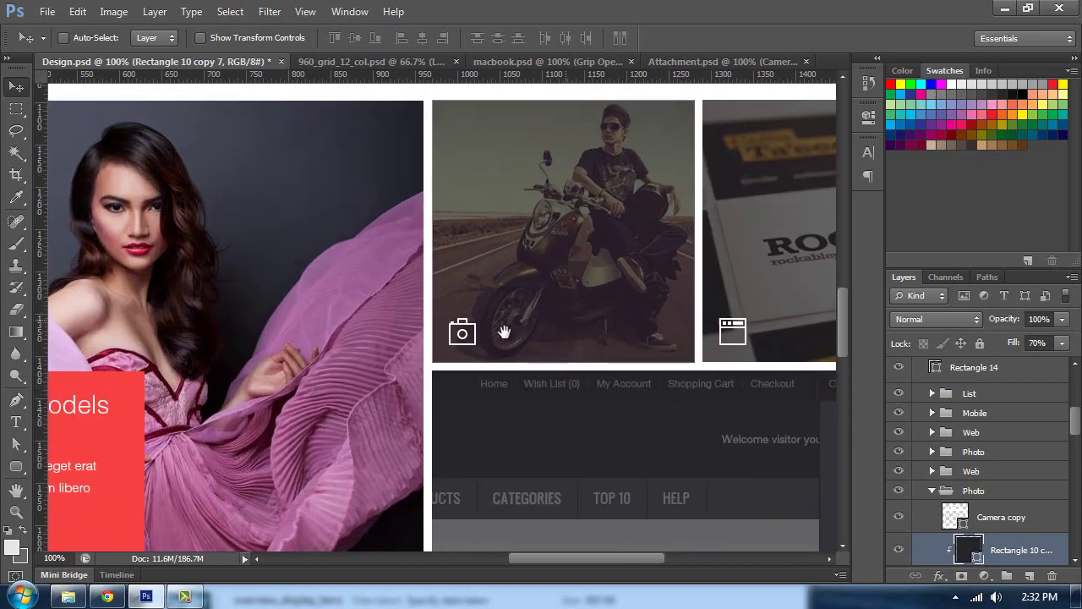
pyautogui.scroll(-2, 977, 516)
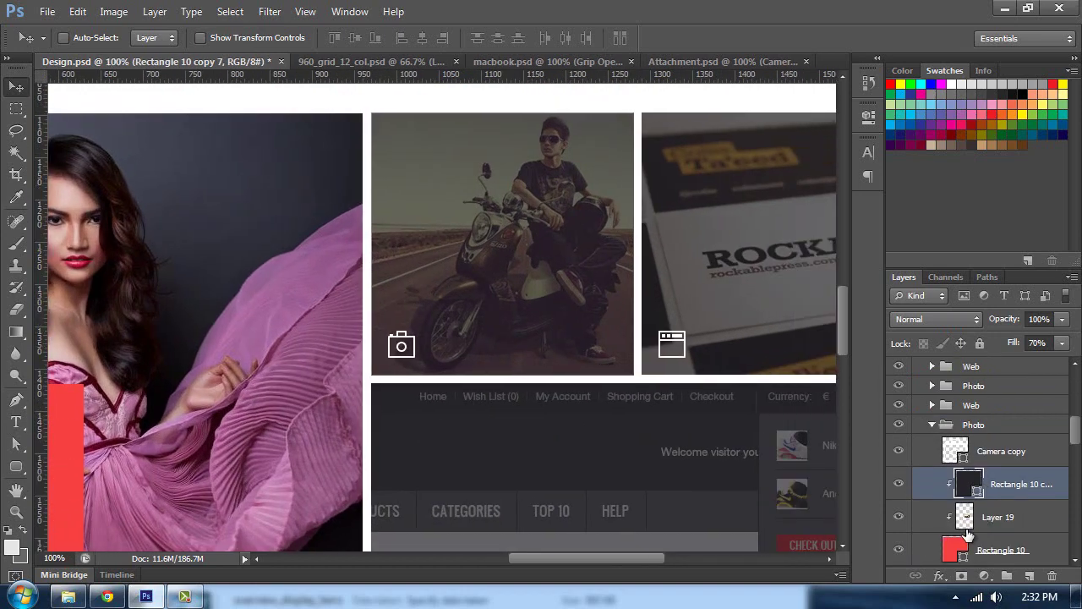
pyautogui.scroll(-1, 968, 535)
pyautogui.click(964, 517)
pyautogui.hotkey('ctrl', 't')
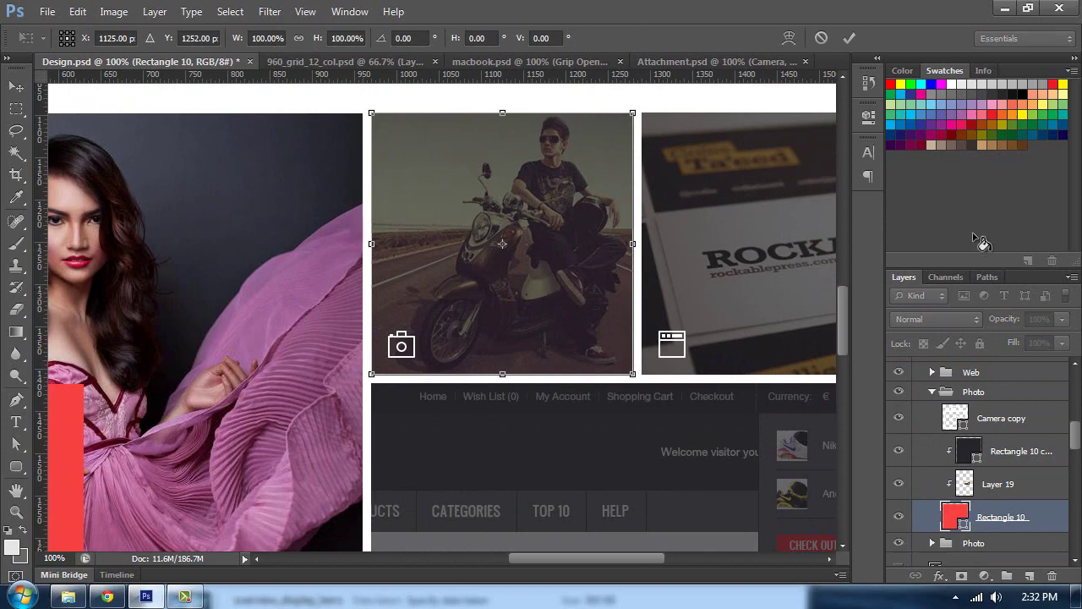
pyautogui.click(985, 70)
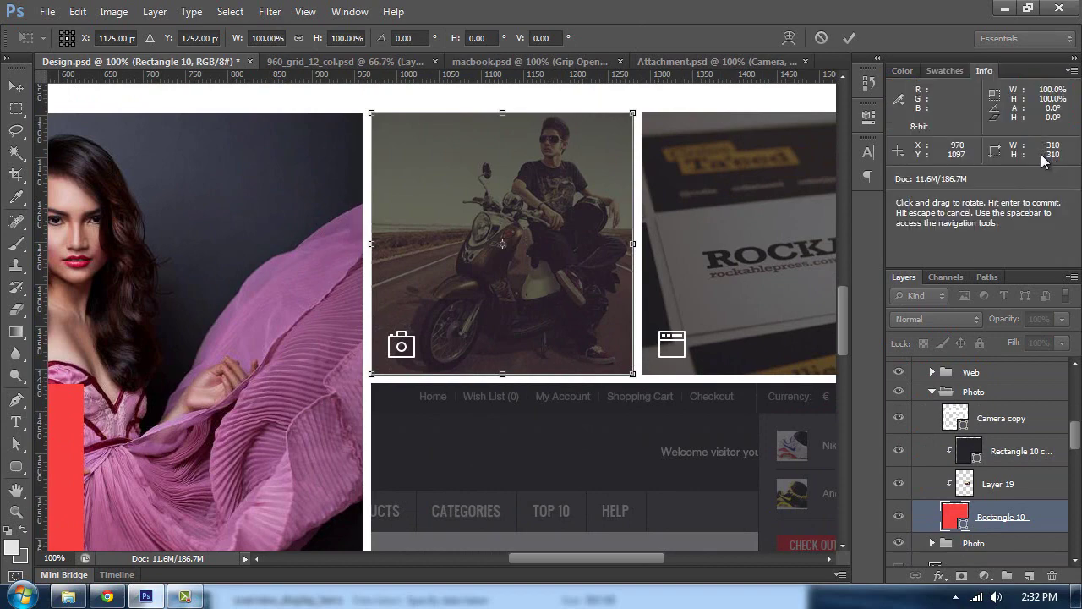
pyautogui.press('Escape')
# - Examine the gaps between the portfolio tiles against the column guides across the full width of the layout
pyautogui.hotkey('ctrl', '-')
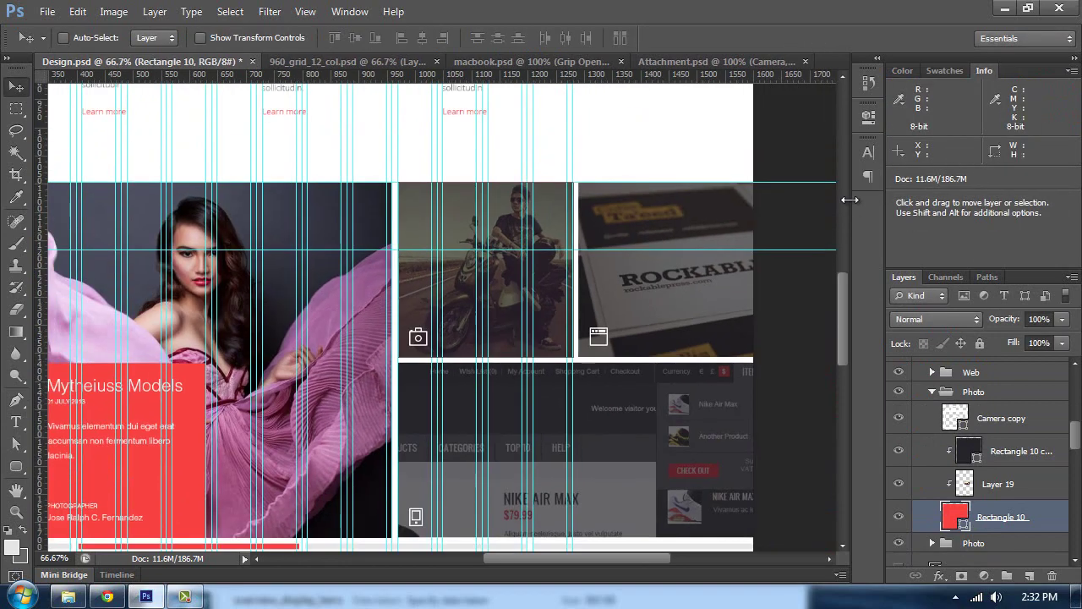
pyautogui.hotkey('ctrl', '-')
pyautogui.hotkey('ctrl', '+')
pyautogui.hotkey('ctrl', '+')
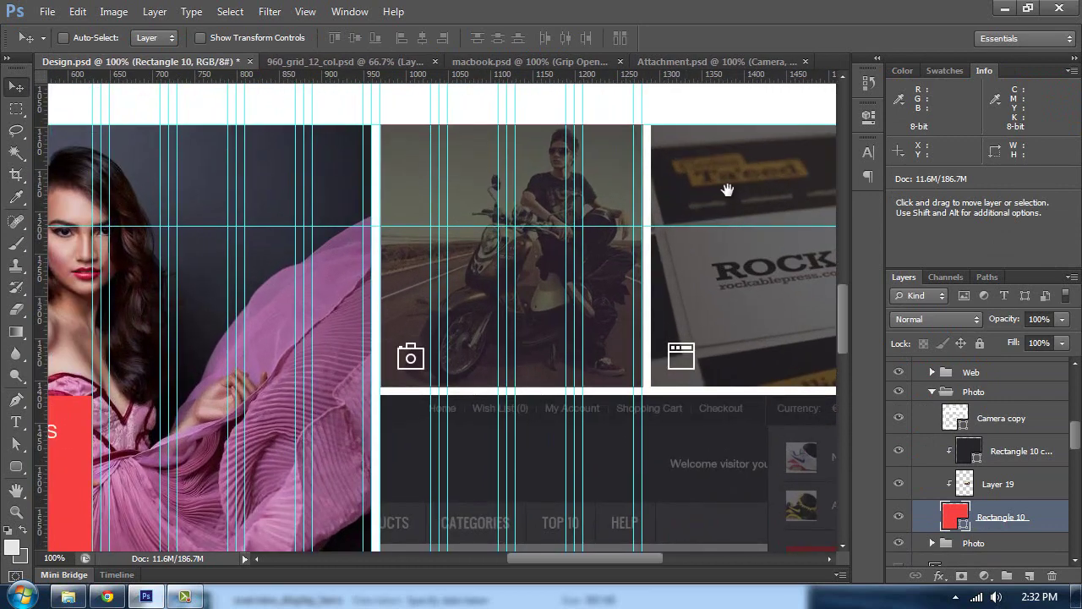
pyautogui.moveTo(425, 176); pyautogui.dragTo(989, 211)
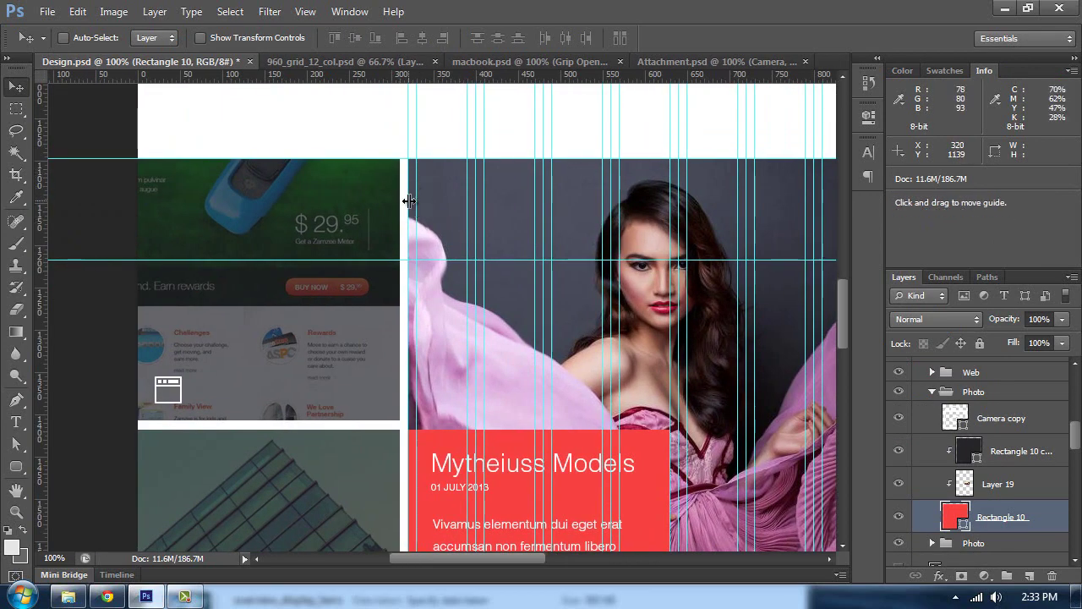
pyautogui.hscroll(10, 406, 196)
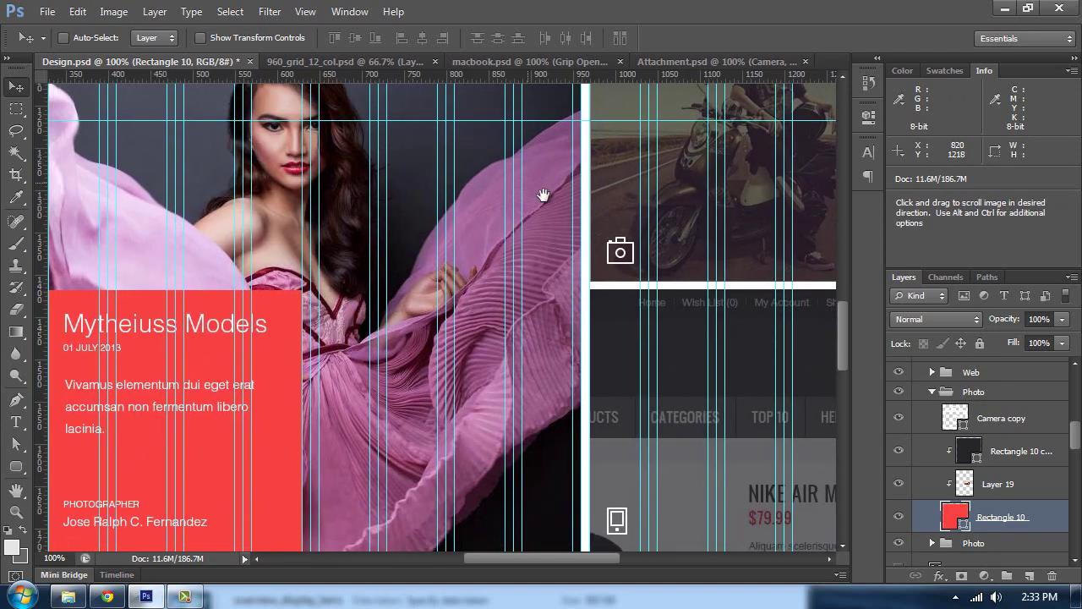
pyautogui.moveTo(544, 195); pyautogui.dragTo(284, 271)
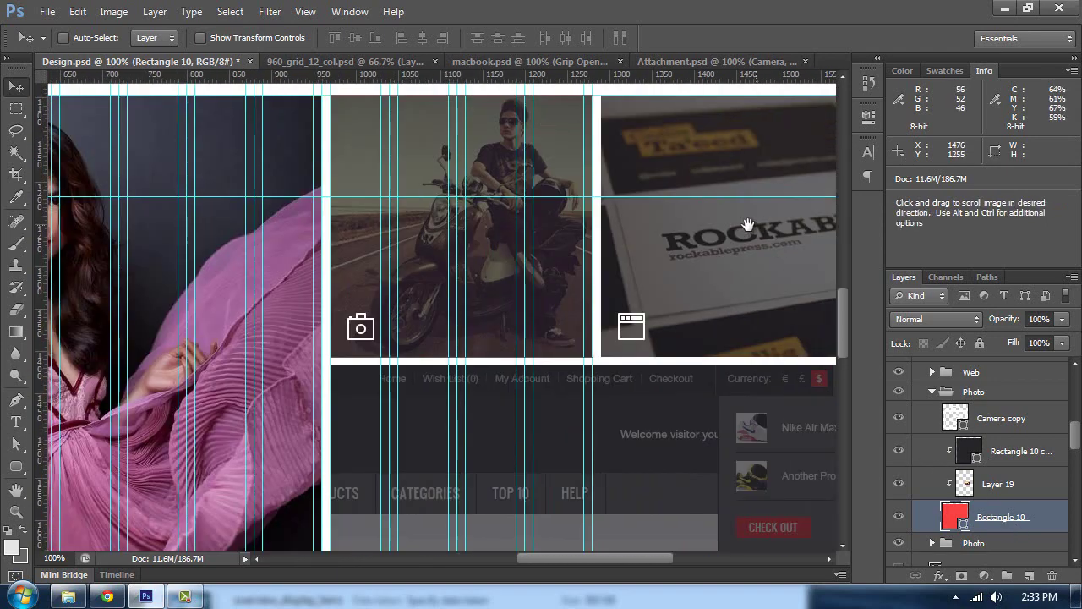
pyautogui.moveTo(724, 170); pyautogui.dragTo(621, 194)
pyautogui.moveTo(599, 301); pyautogui.dragTo(626, 179)
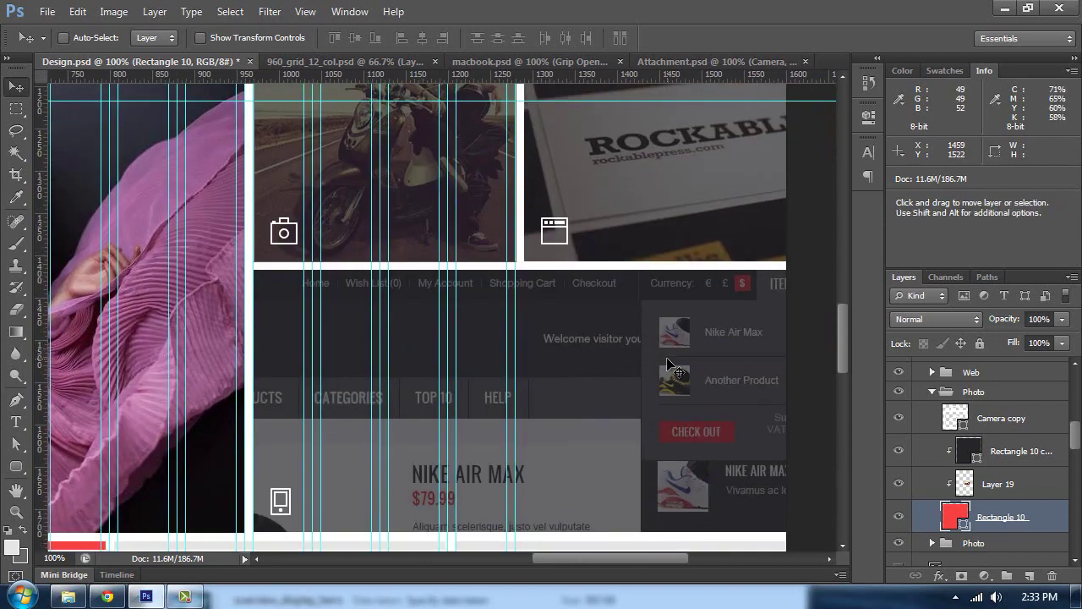
# - Measure the overlay and the base shape, Rectangle 10 copy, of the wide shoe-shop website tile
pyautogui.hotkey('ctrl', 'j')
pyautogui.hotkey('ctrl', 't')
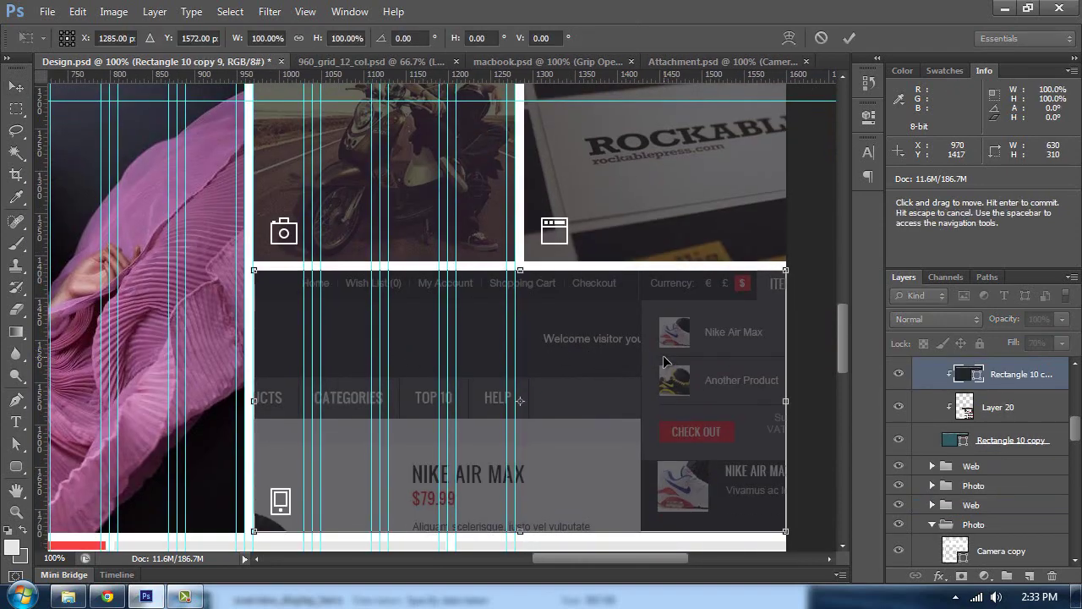
pyautogui.press('Return')
pyautogui.scroll(3, 570, 160)
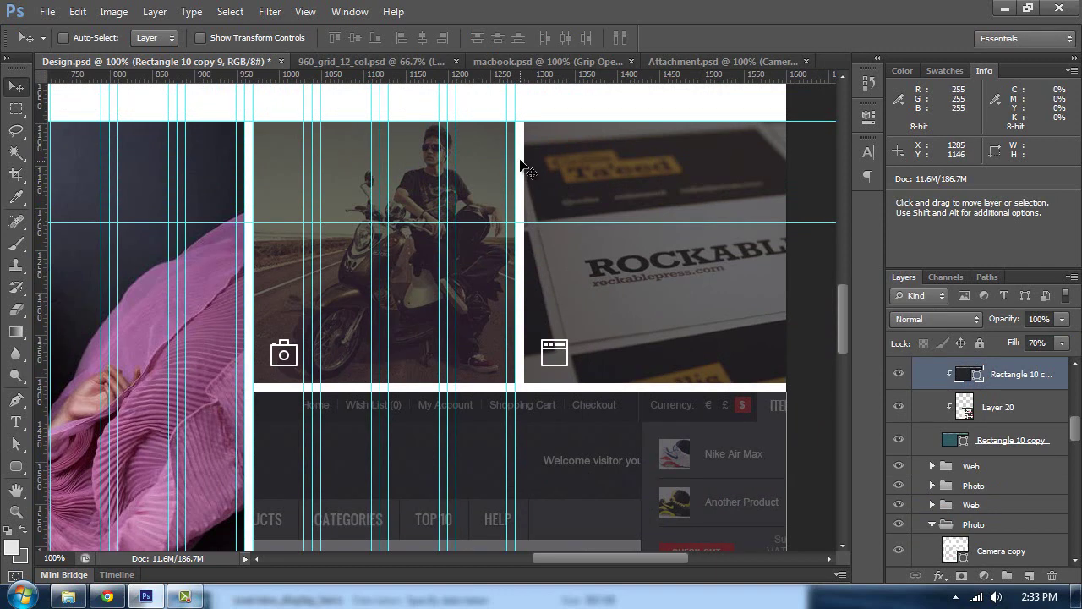
pyautogui.scroll(-1, 541, 186)
pyautogui.scroll(-2, 998, 439)
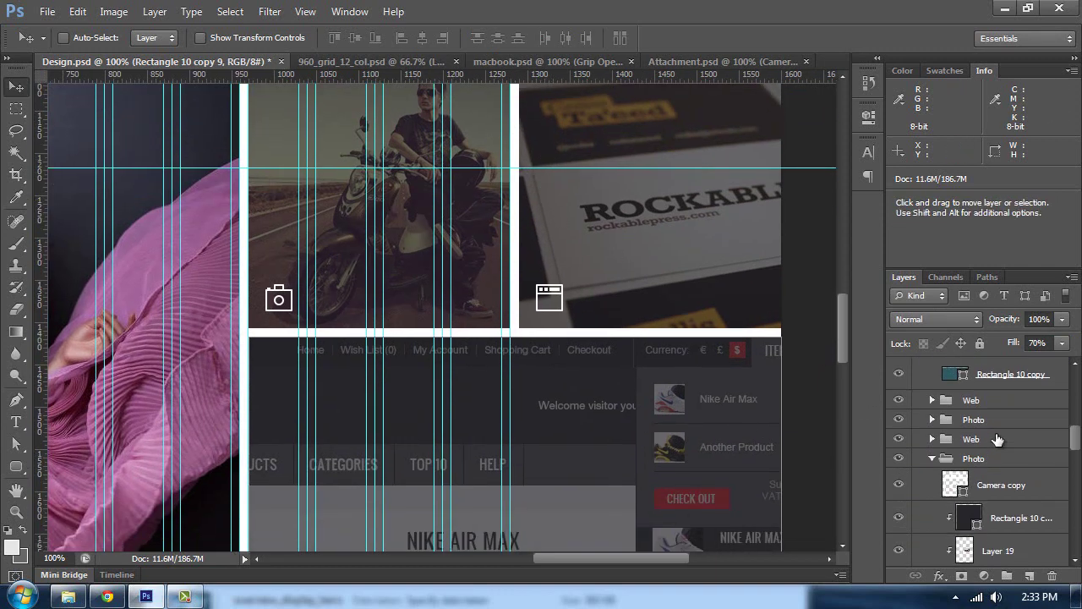
pyautogui.click(1004, 378)
pyautogui.hotkey('ctrl', 't')
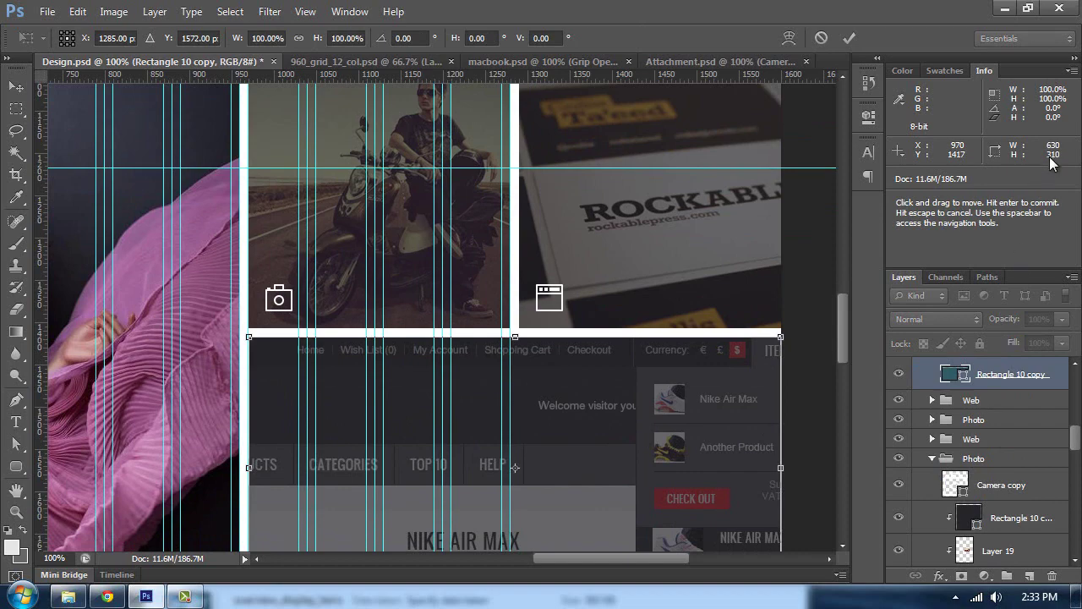
pyautogui.press('Return')
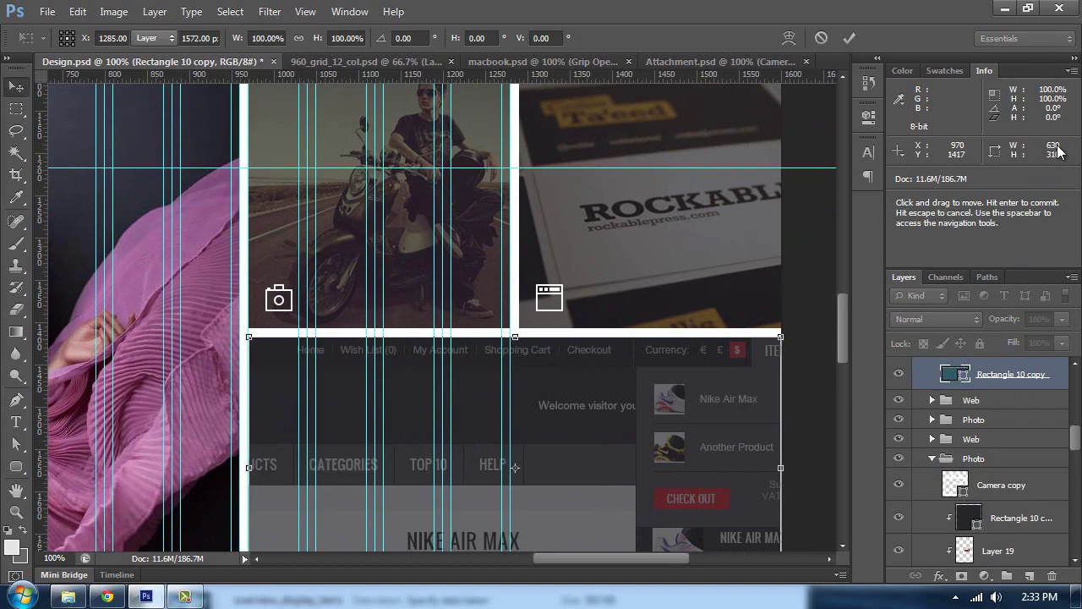
# - Measure Rectangle 9, the base shape of the large central photo, and hide the guides
pyautogui.hotkey('ctrl', '-')
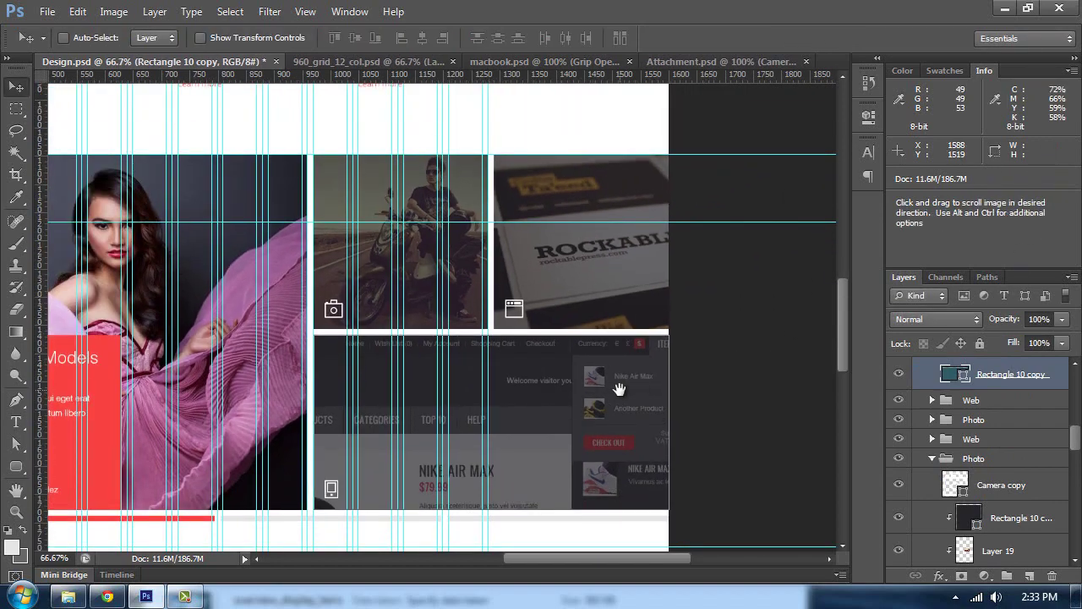
pyautogui.moveTo(362, 349); pyautogui.dragTo(544, 327)
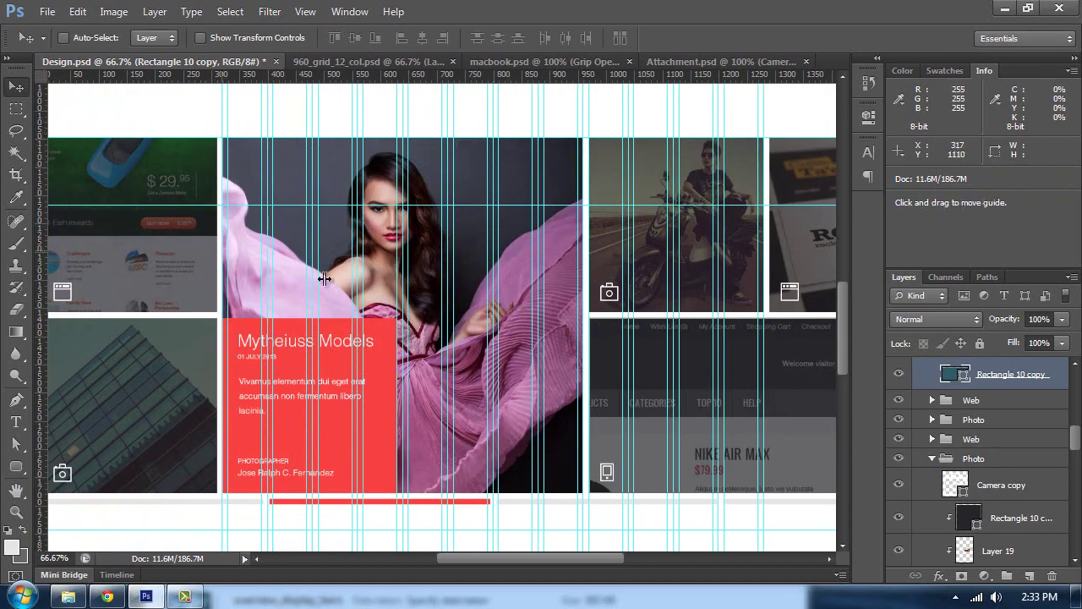
pyautogui.keyDown('ctrl'); pyautogui.click(497, 316); pyautogui.keyUp('ctrl')
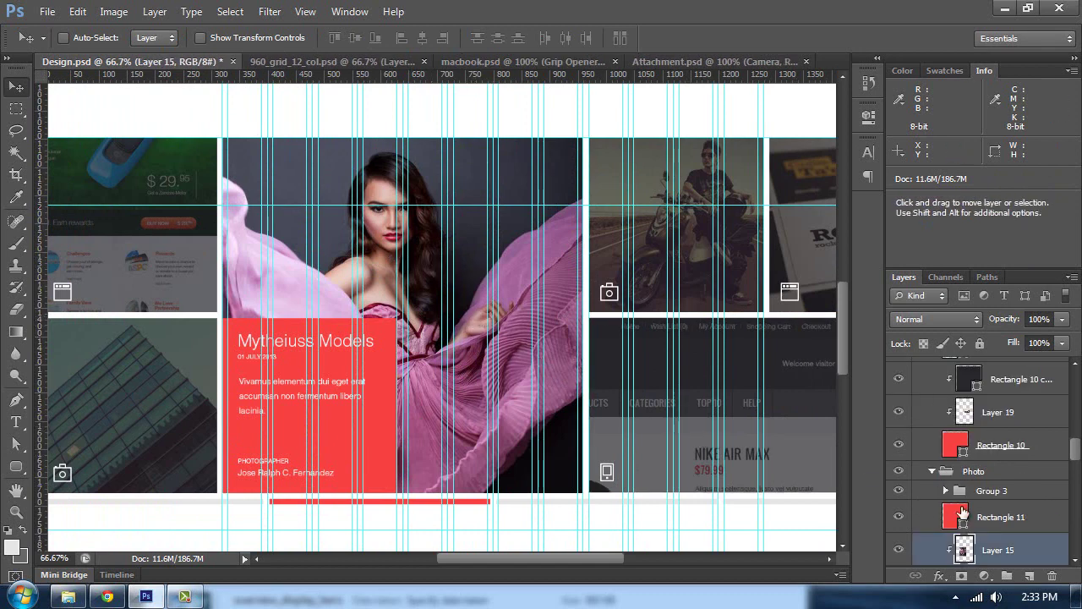
pyautogui.hotkey('alt', '[')
pyautogui.hotkey('ctrl', 't')
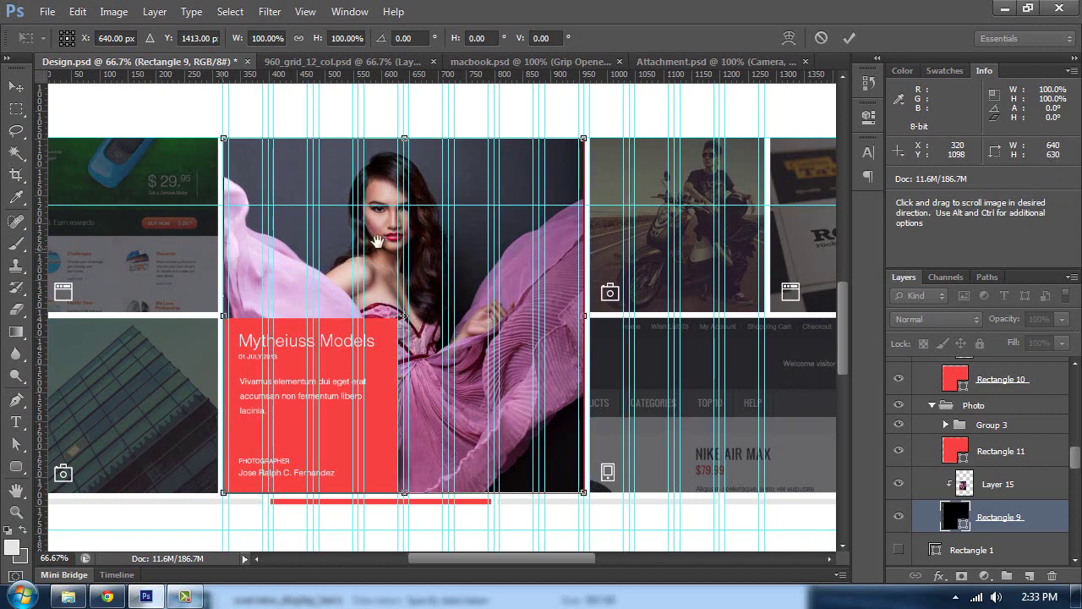
pyautogui.moveTo(233, 250); pyautogui.dragTo(406, 242)
pyautogui.click(16, 87)
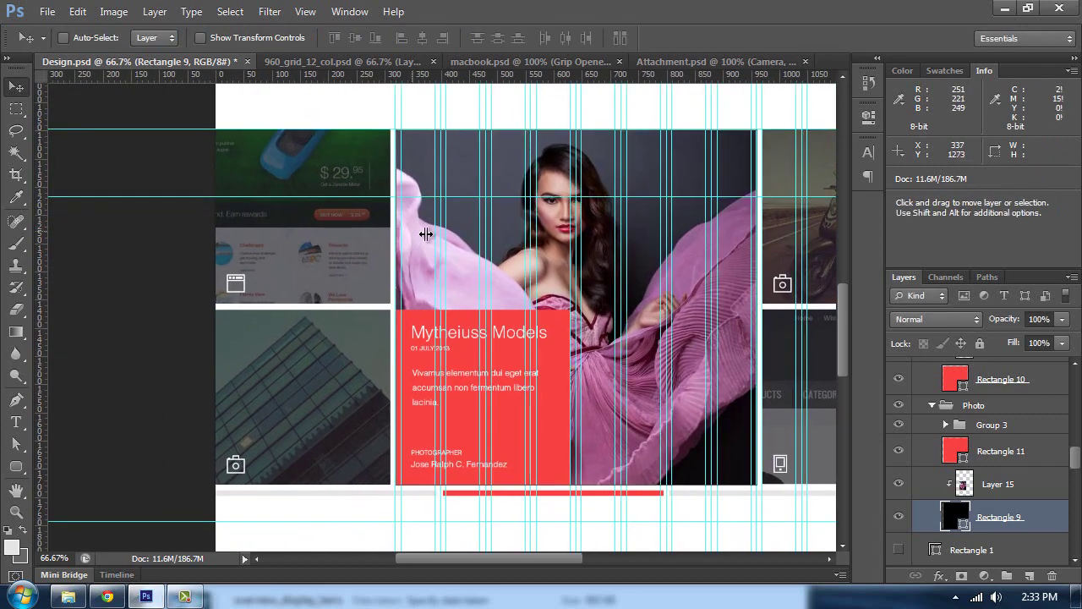
pyautogui.hotkey('ctrl', ';')
pyautogui.moveTo(559, 256); pyautogui.dragTo(402, 258)
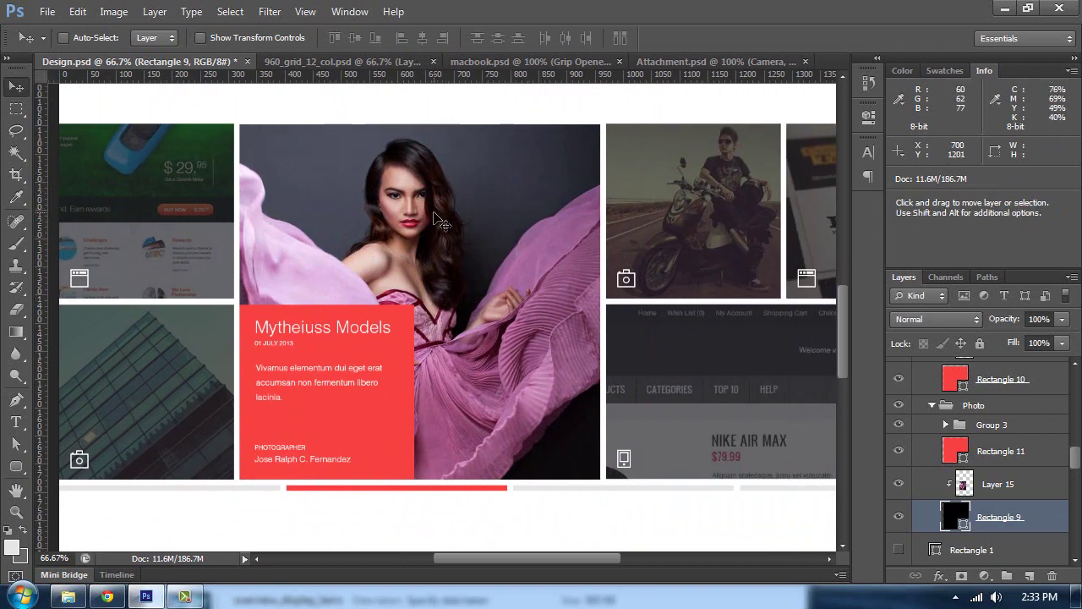
# - Check the font and size of the Mytheiuss Models title in the red caption box, accepting the font substitution
pyautogui.moveTo(301, 206); pyautogui.dragTo(372, 163)
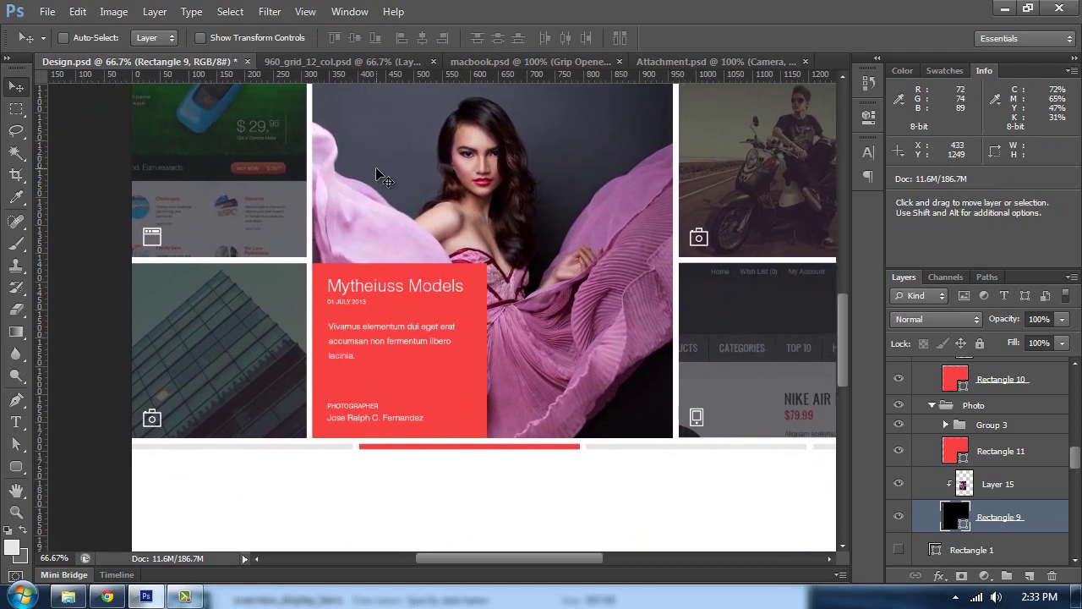
pyautogui.hotkey('ctrl', '+')
pyautogui.press('t')
pyautogui.click(389, 273)
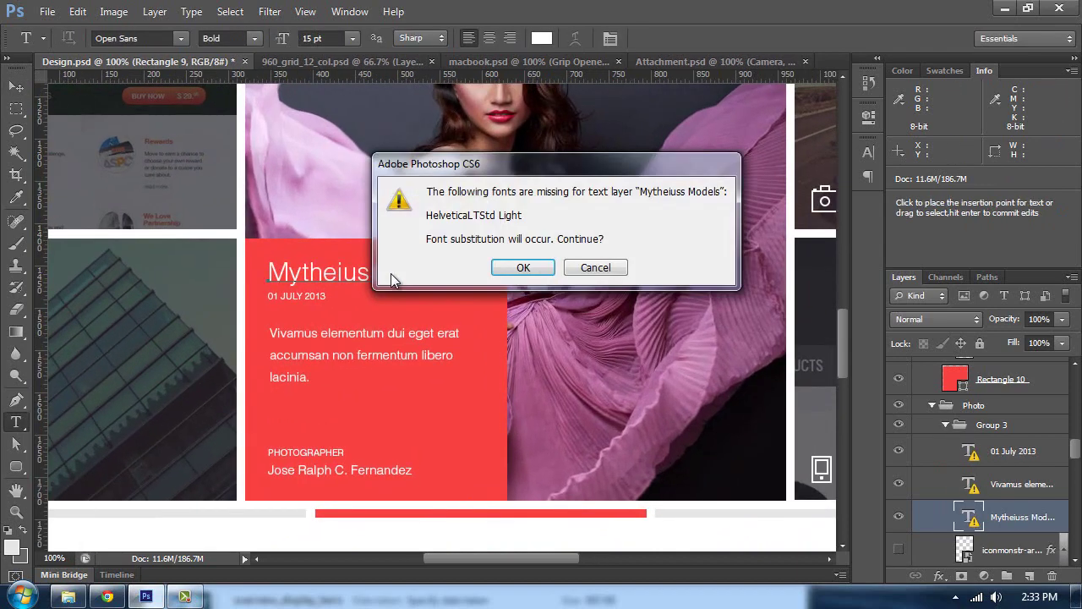
pyautogui.click(546, 269)
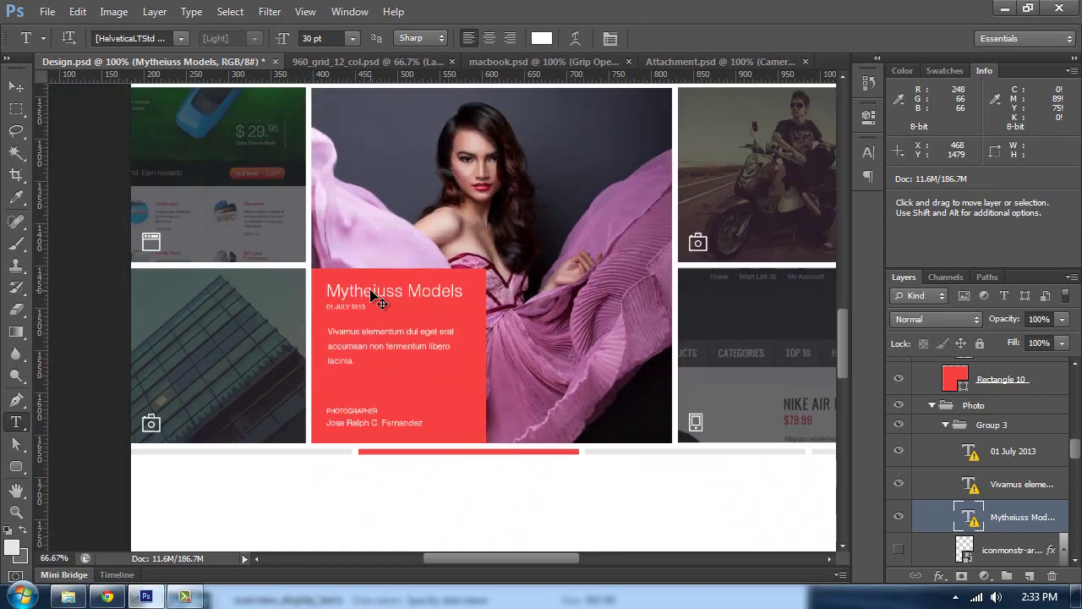
pyautogui.hotkey('ctrl', '-')
pyautogui.hotkey('ctrl', '-')
pyautogui.hotkey('ctrl', '+')
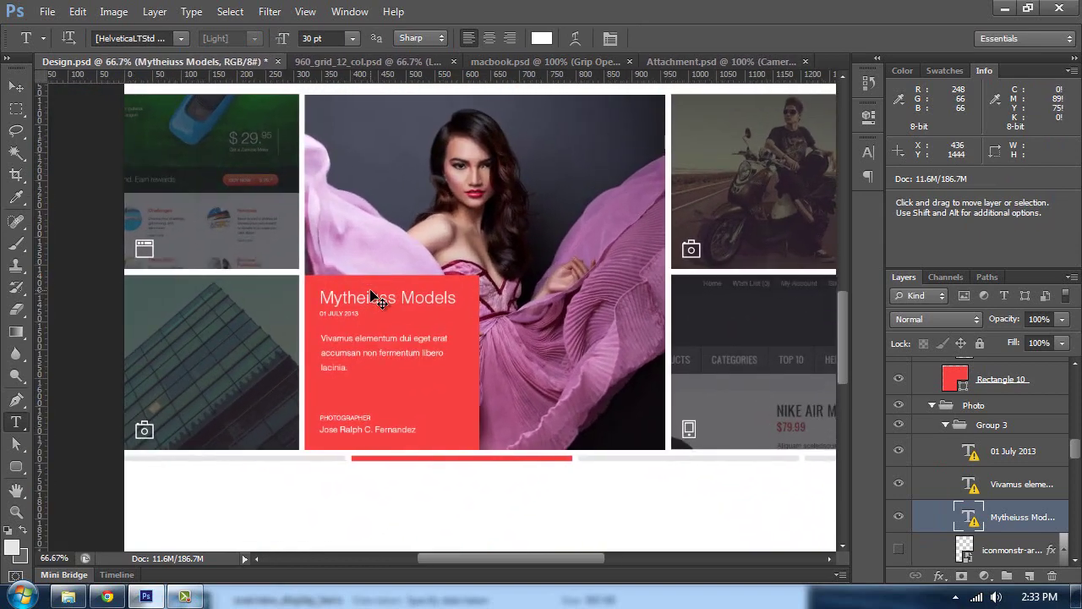
pyautogui.hotkey('ctrl', '+')
pyautogui.hotkey('ctrl', '-')
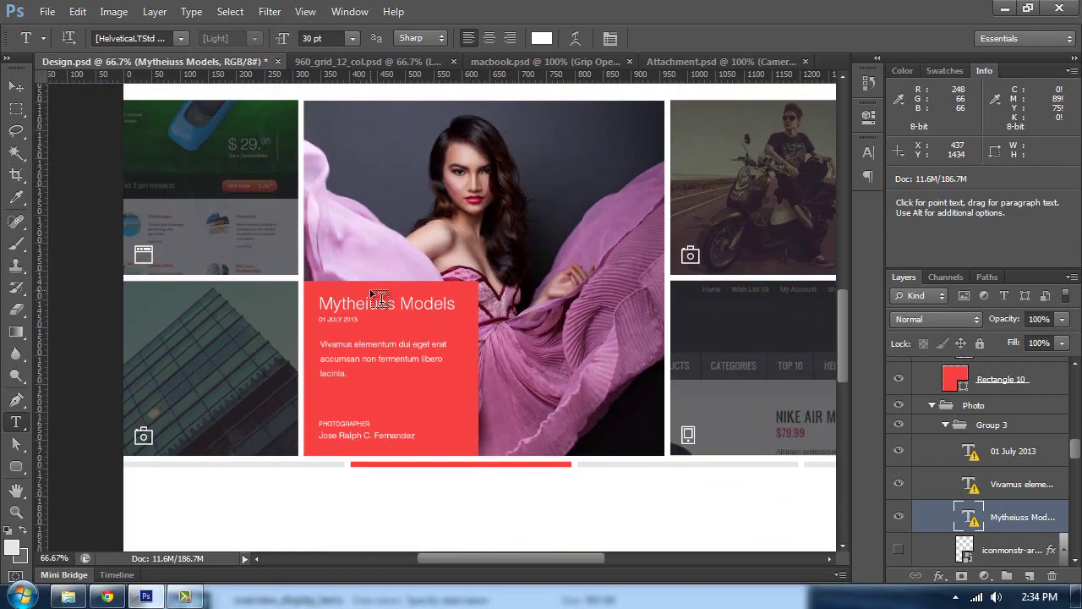
pyautogui.click(12, 87)
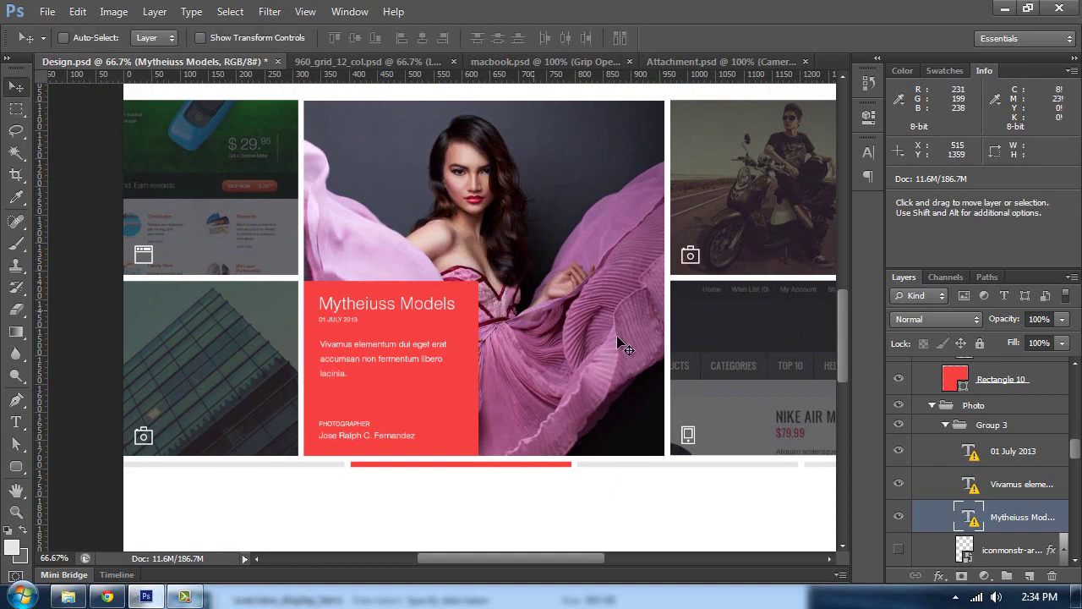
# - Measure the width and height of Browser copy, the browser icon on the green website tile
pyautogui.press('Tab')
pyautogui.press('Tab')
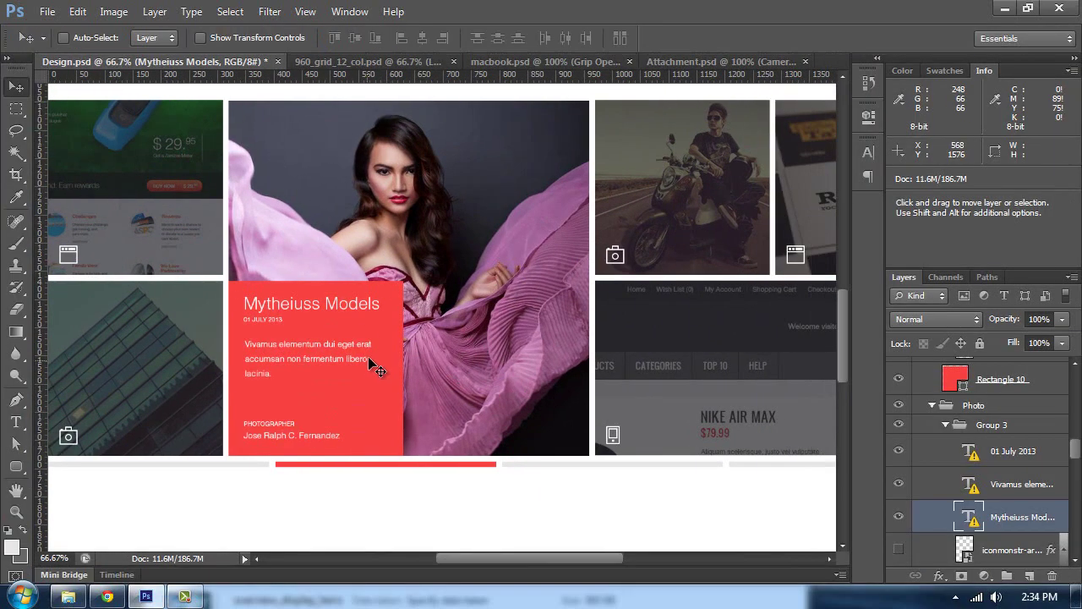
pyautogui.scroll(2, 363, 334)
pyautogui.press('space')
pyautogui.hscroll(-2, 311, 273)
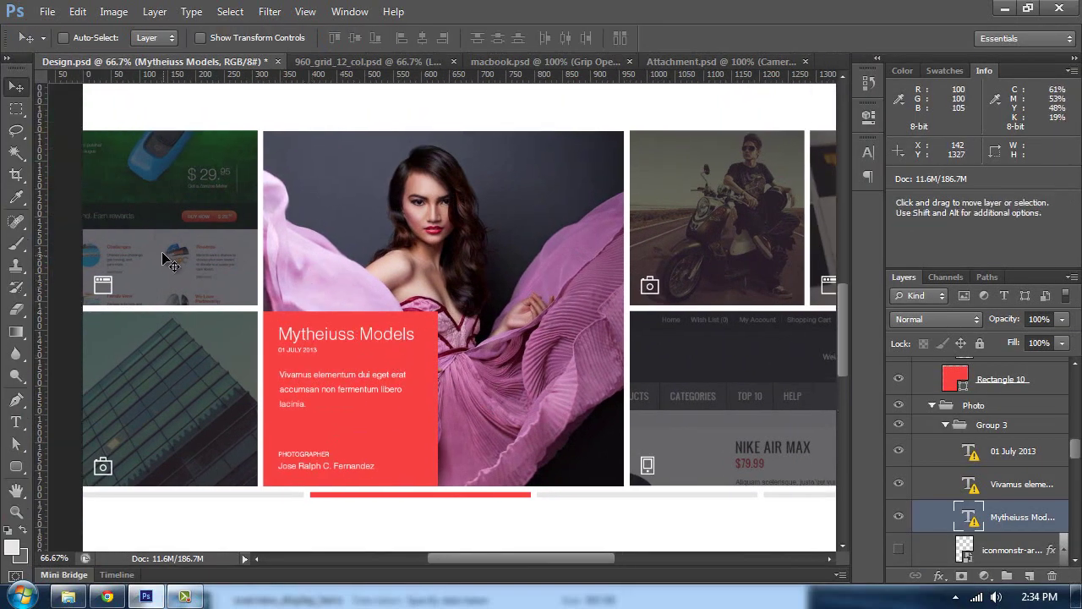
pyautogui.scroll(2, 168, 254)
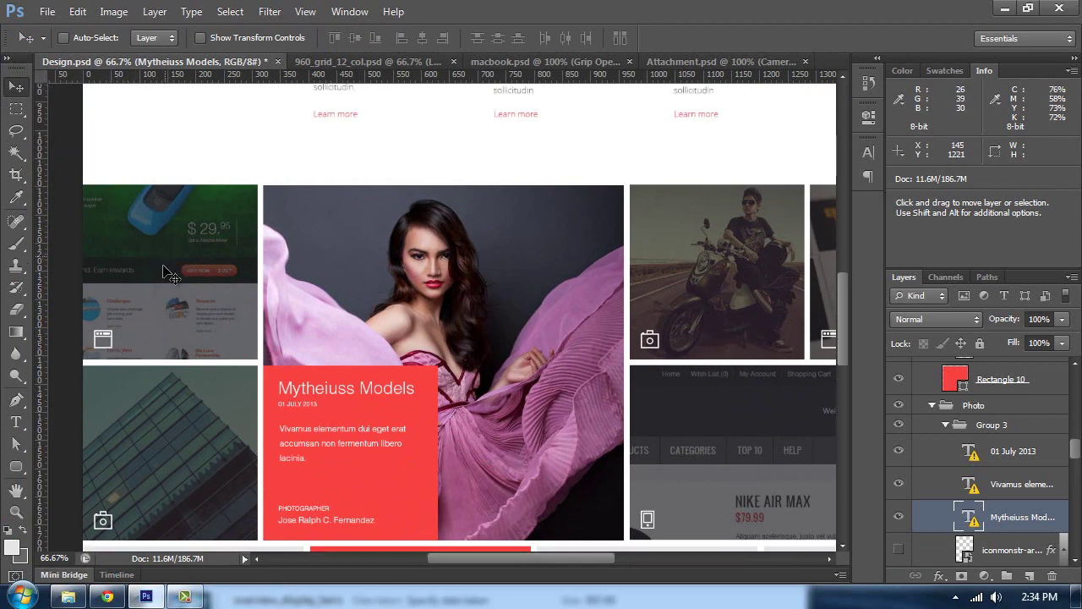
pyautogui.keyDown('ctrl'); pyautogui.click(112, 343); pyautogui.keyUp('ctrl')
pyautogui.hotkey('ctrl', 't')
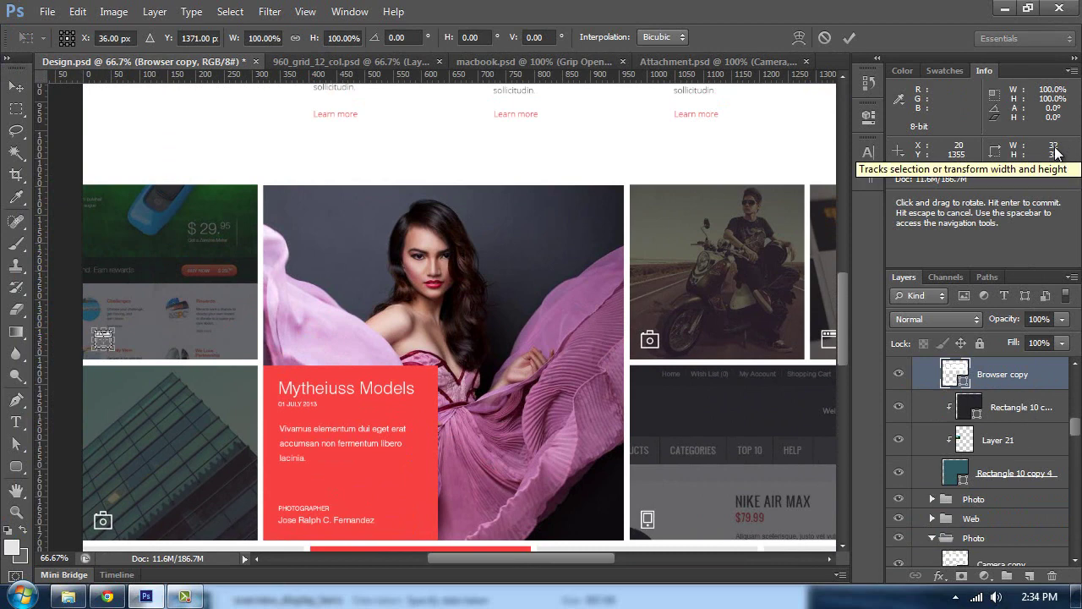
pyautogui.press('Return')
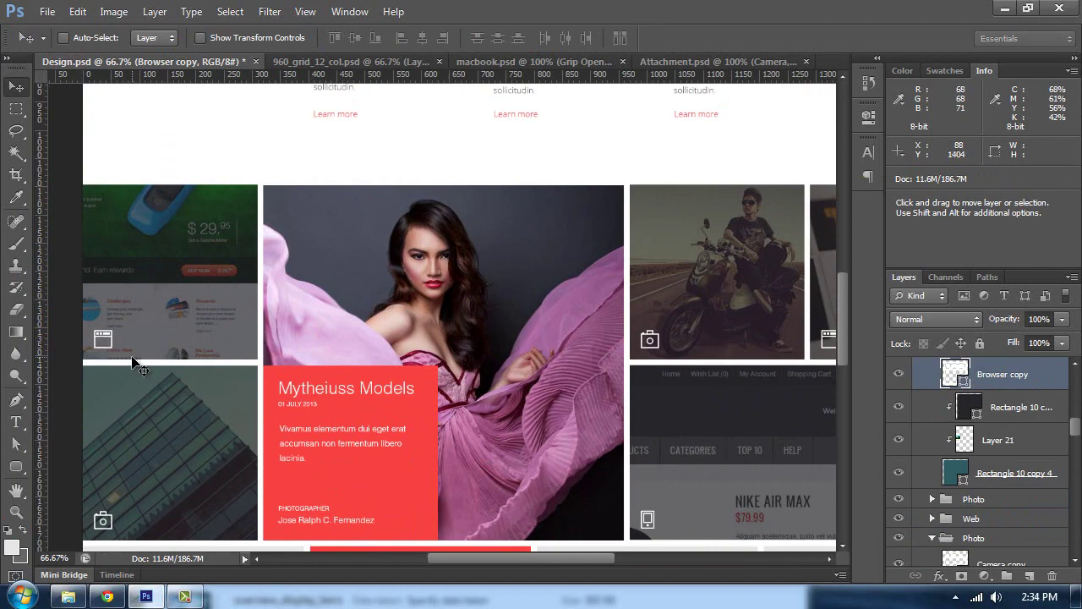
pyautogui.moveTo(106, 311); pyautogui.dragTo(316, 216)
pyautogui.hotkey('ctrl', '+')
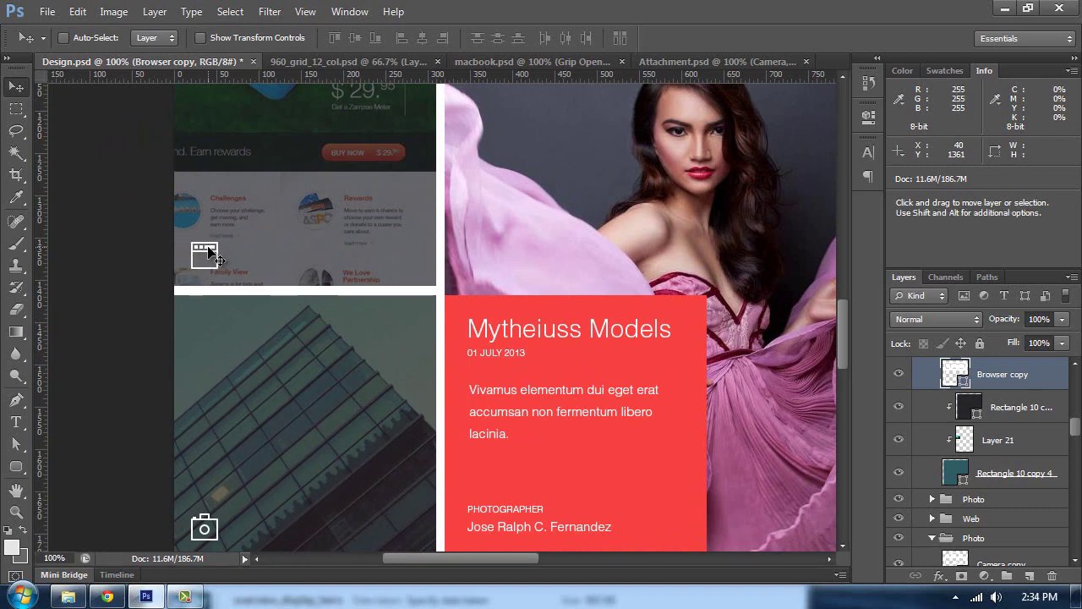
# - Check the current foreground color's value beside the grey bars beneath the portfolio tiles
pyautogui.press('Tab')
pyautogui.hotkey('ctrl', '-')
pyautogui.press('Tab')
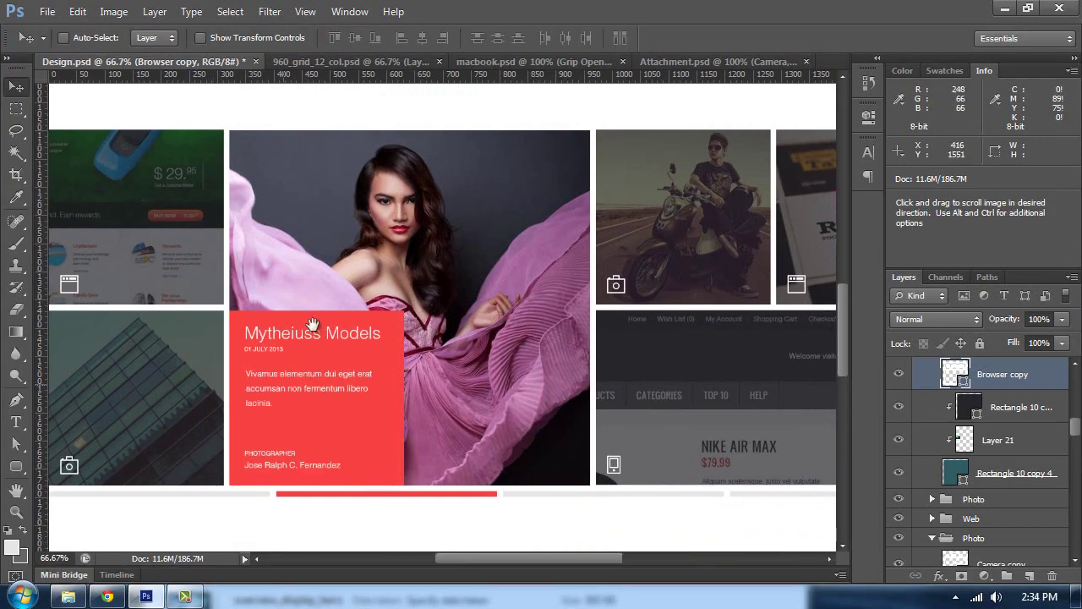
pyautogui.moveTo(339, 376); pyautogui.dragTo(410, 260)
pyautogui.hotkey('ctrl', '+')
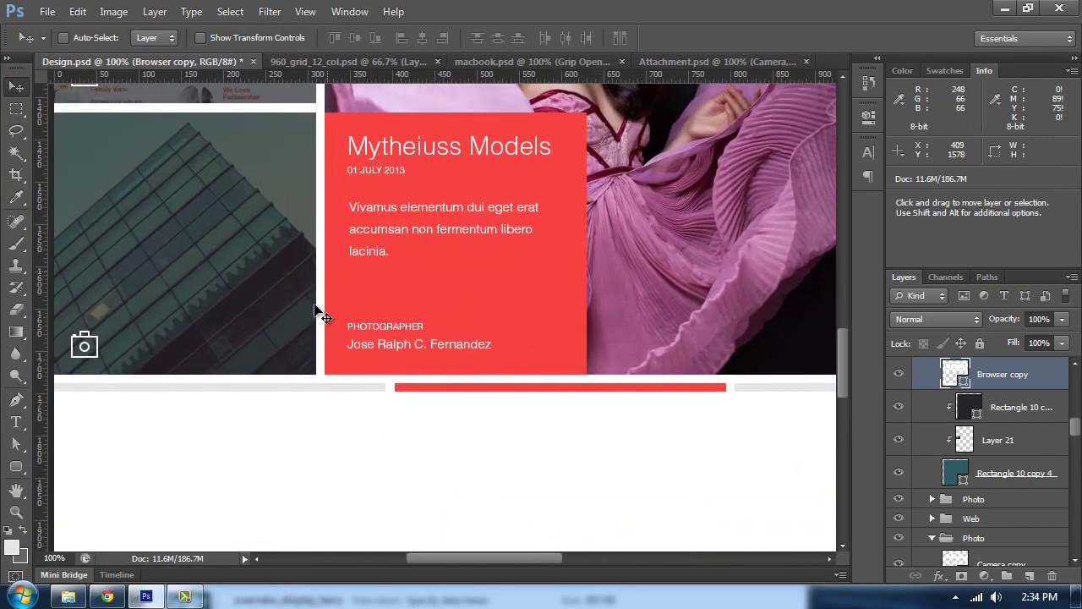
pyautogui.moveTo(377, 421); pyautogui.dragTo(459, 316)
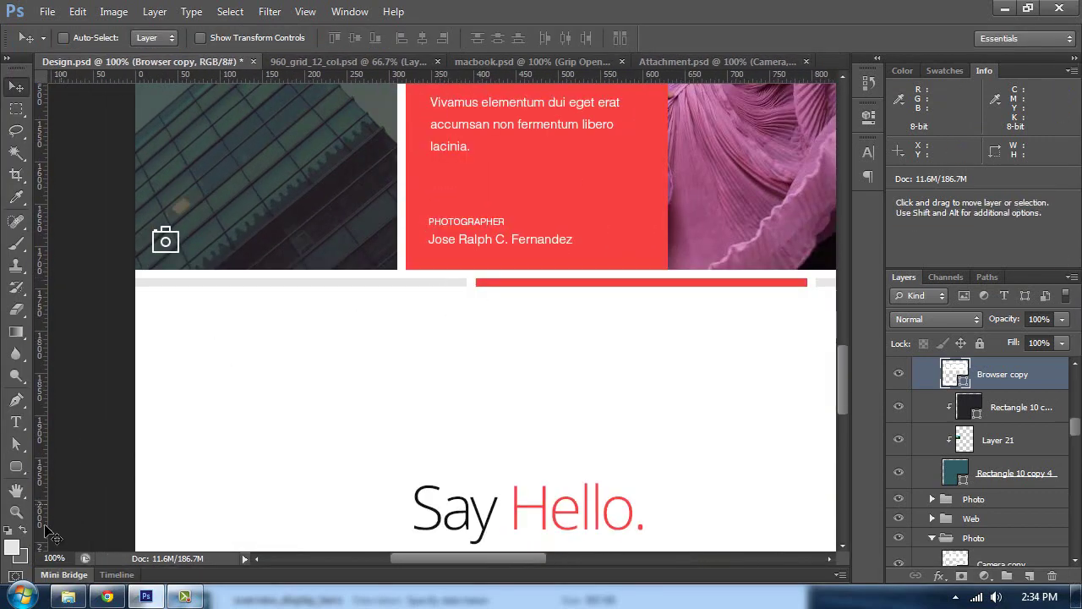
pyautogui.click(12, 547)
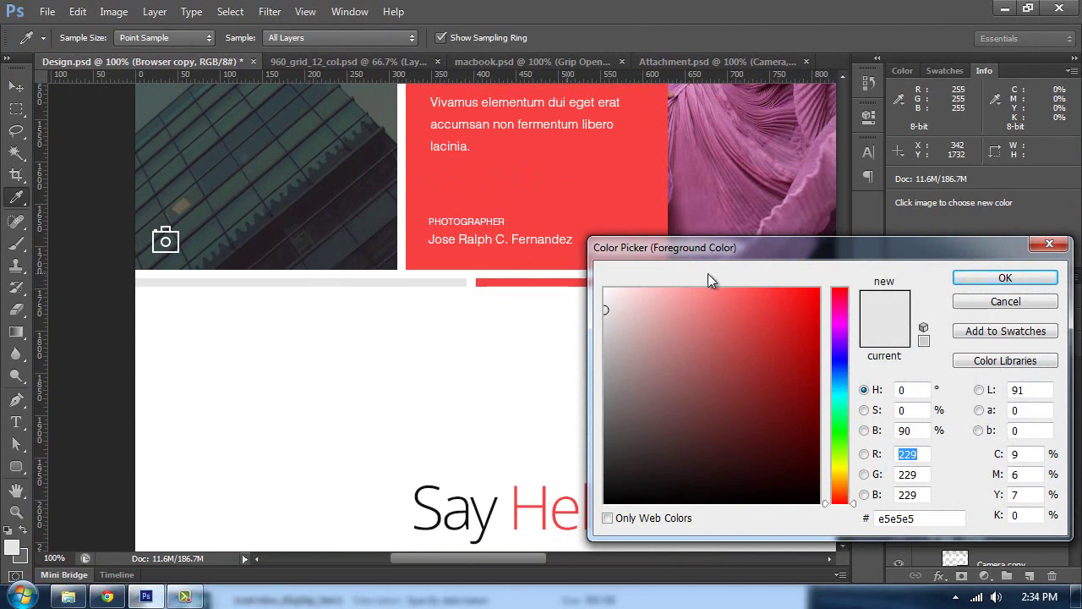
pyautogui.click(1006, 278)
pyautogui.press('v')
# - Examine the widths and spacing of the red and grey navigation bars beneath the portfolio tiles across the full layout
pyautogui.hscroll(5, 464, 270)
pyautogui.press('space')
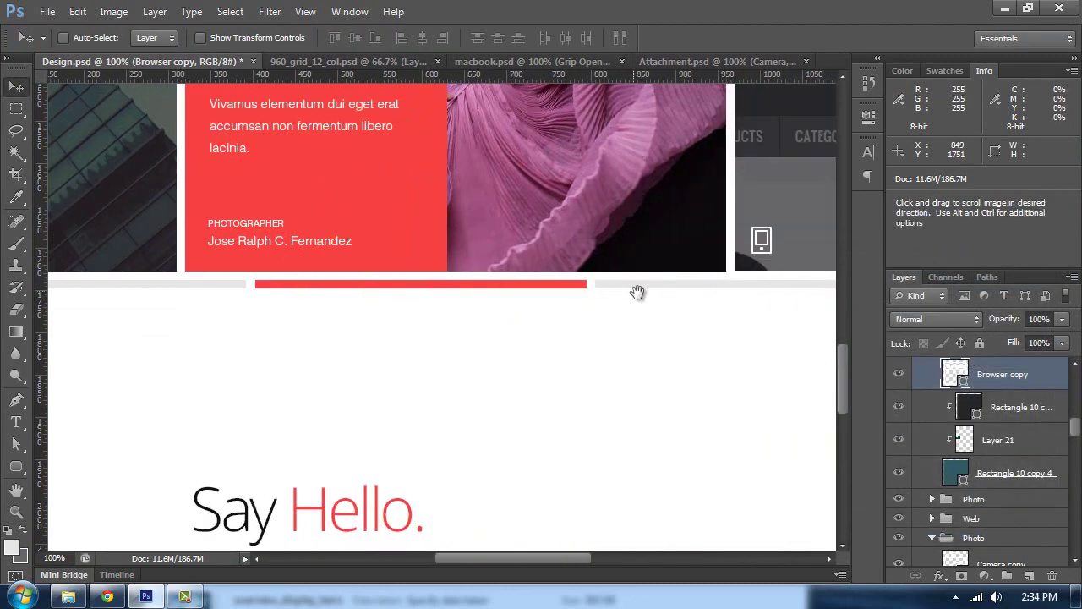
pyautogui.moveTo(662, 288); pyautogui.dragTo(731, 268)
pyautogui.moveTo(266, 278); pyautogui.dragTo(387, 280)
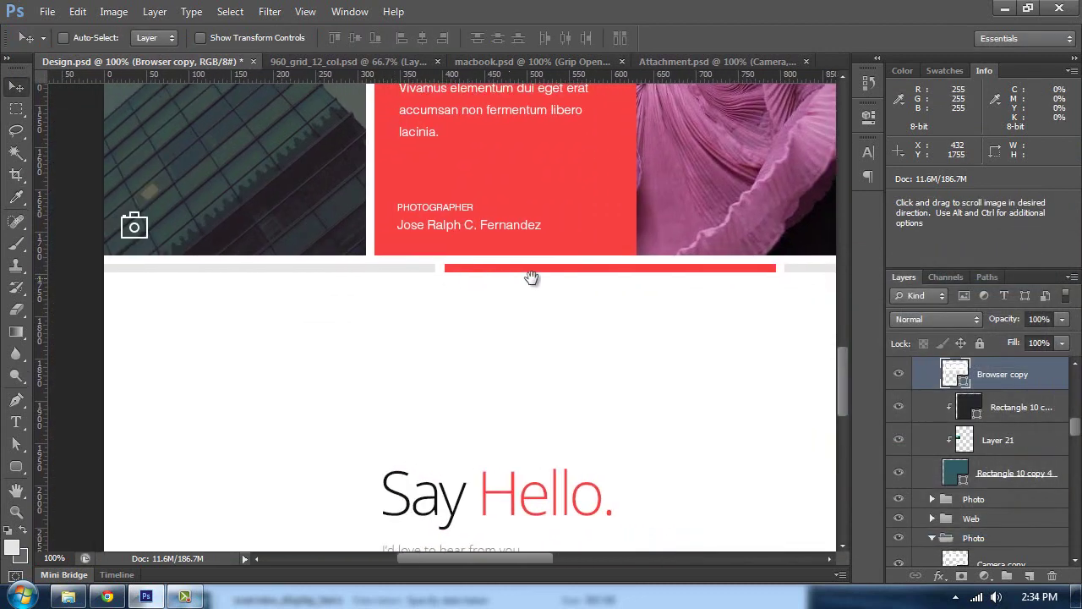
pyautogui.moveTo(535, 279); pyautogui.dragTo(330, 275)
pyautogui.press('space')
pyautogui.moveTo(505, 286); pyautogui.dragTo(358, 297)
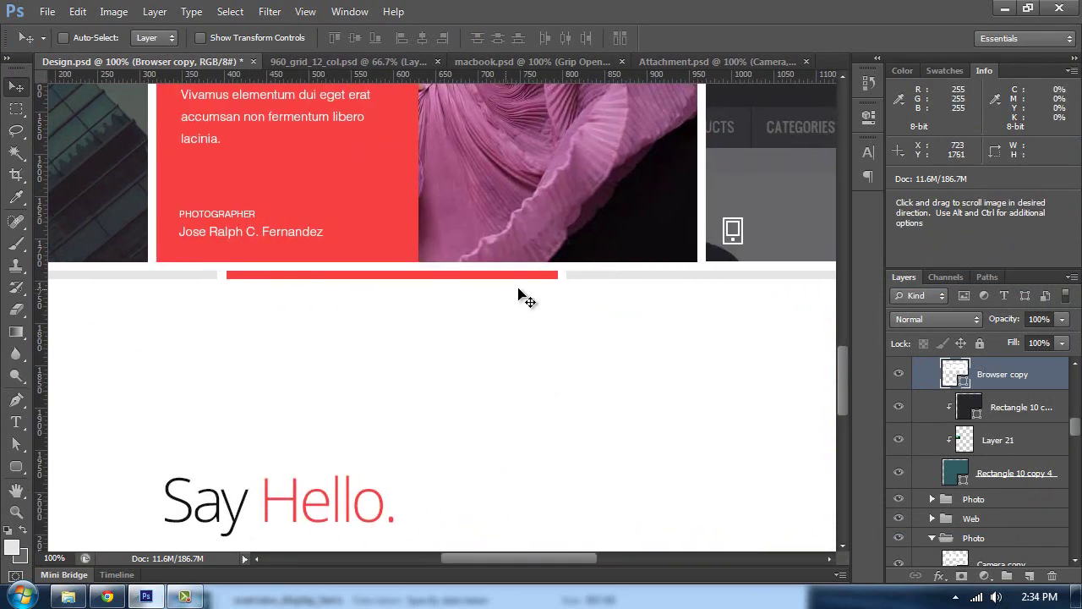
pyautogui.press('space')
pyautogui.moveTo(600, 283); pyautogui.dragTo(341, 287)
pyautogui.moveTo(452, 282); pyautogui.dragTo(676, 282)
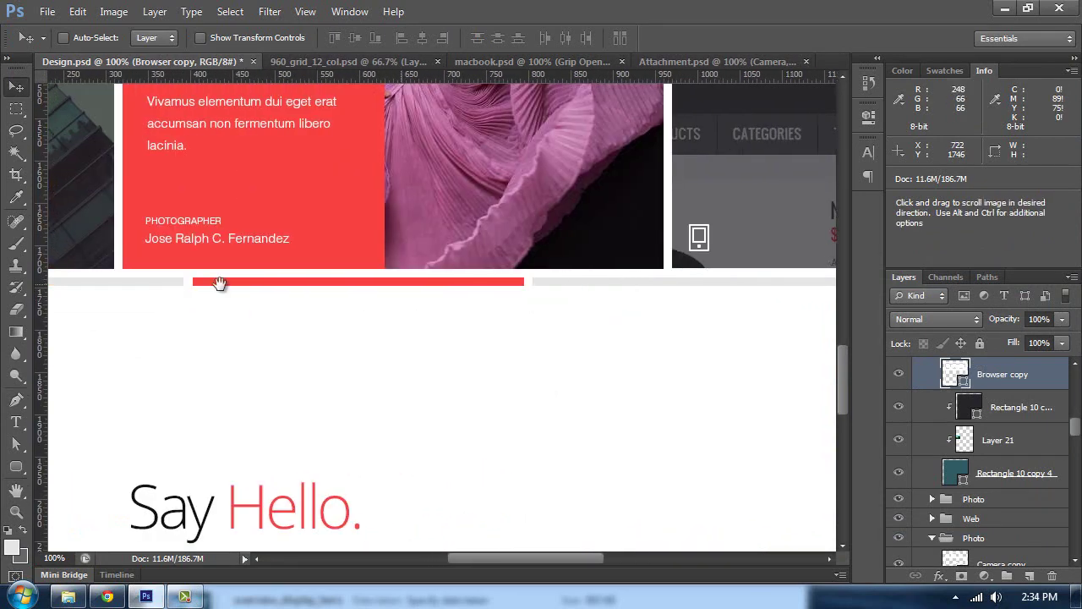
pyautogui.moveTo(505, 295); pyautogui.dragTo(236, 315)
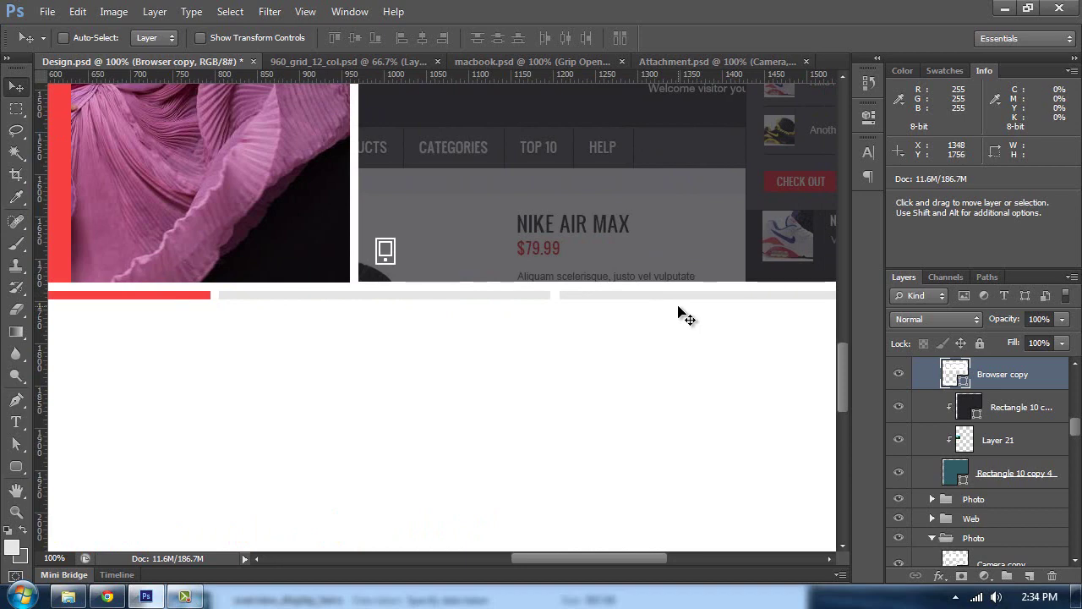
pyautogui.hotkey('ctrl', '-')
pyautogui.hotkey('ctrl', '-')
pyautogui.press('space')
pyautogui.moveTo(181, 348); pyautogui.dragTo(310, 346)
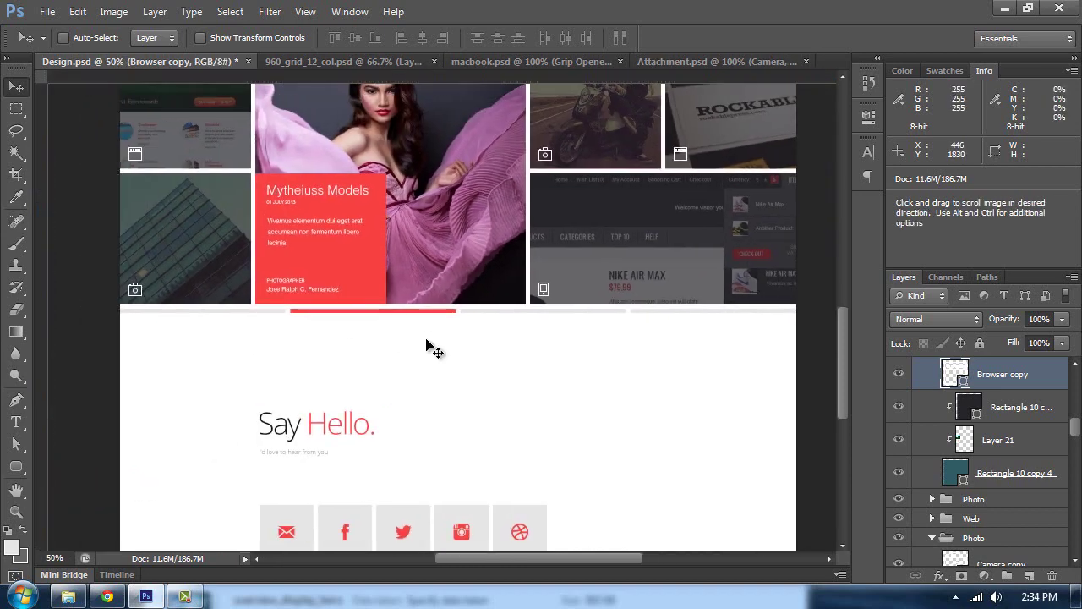
pyautogui.hotkey('ctrl', 'r')
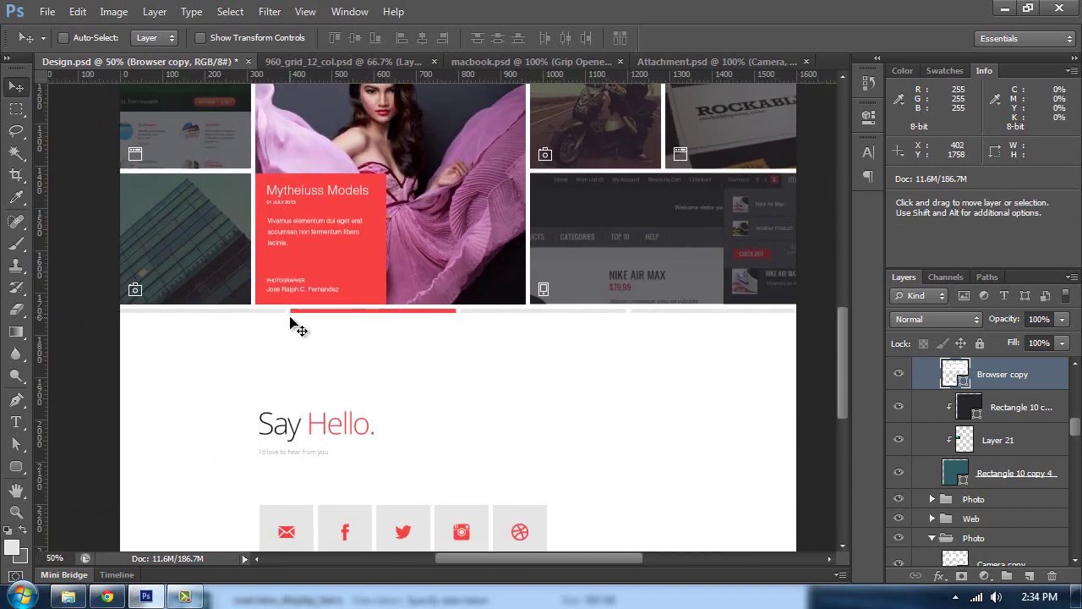
# - Compare the empty area below the MacBook section in 960_grid_12_col.psd with the Say Hello contact section in Design.psd
pyautogui.click(316, 64)
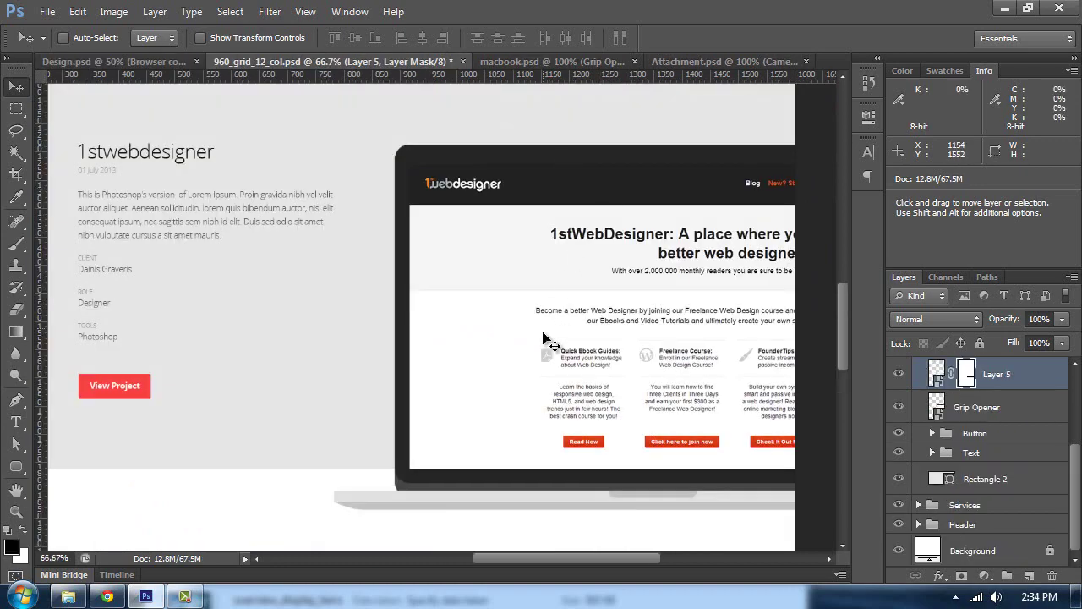
pyautogui.scroll(-2, 501, 341)
pyautogui.hotkey('ctrl', '-')
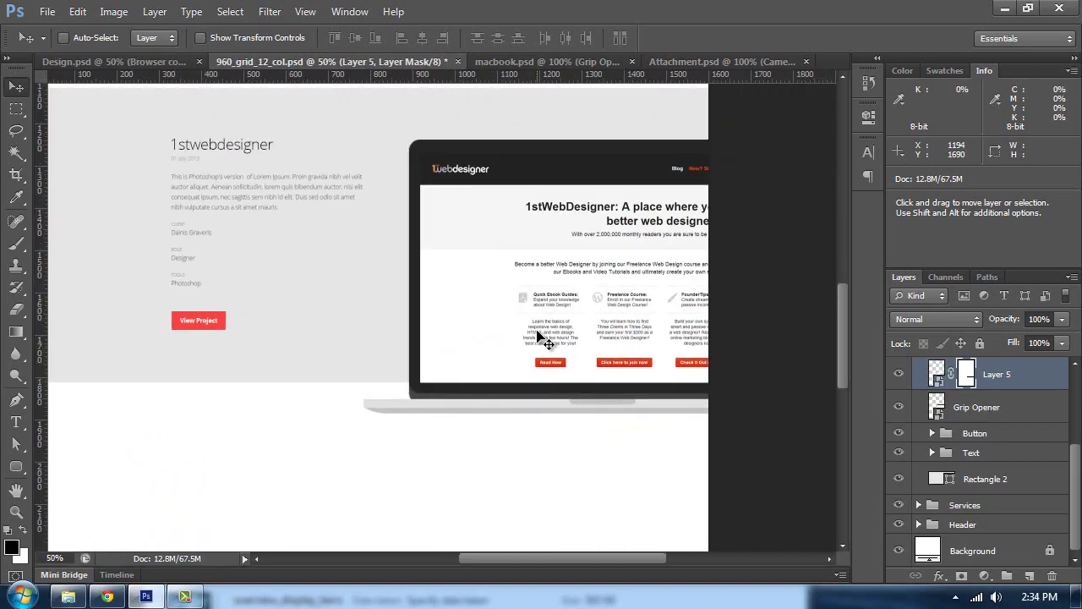
pyautogui.press('Tab')
pyautogui.moveTo(476, 218); pyautogui.dragTo(478, 186)
pyautogui.press('Tab')
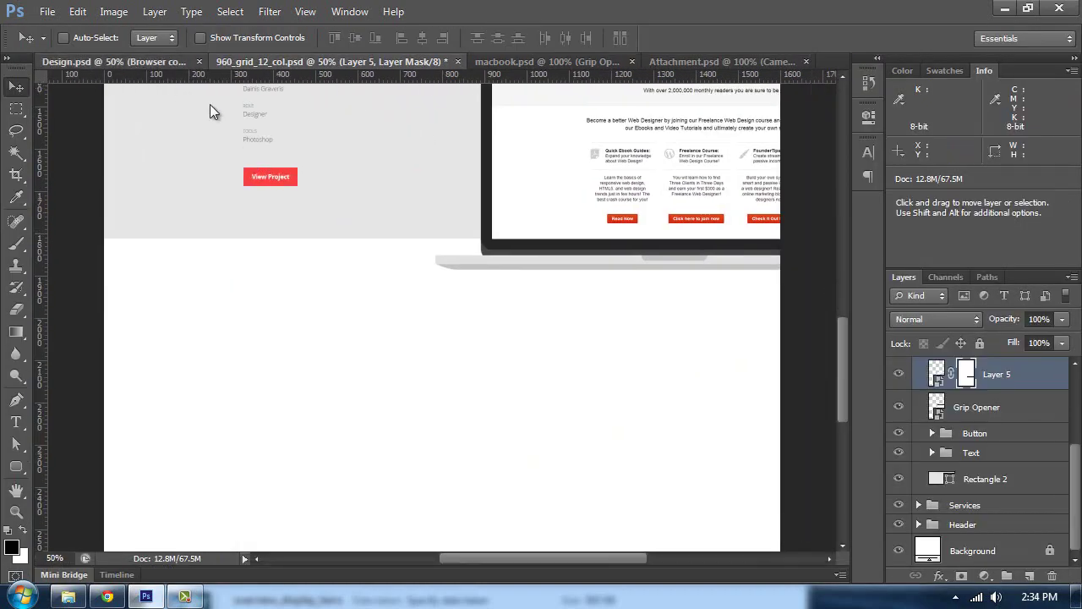
pyautogui.click(180, 62)
pyautogui.scroll(-4, 357, 382)
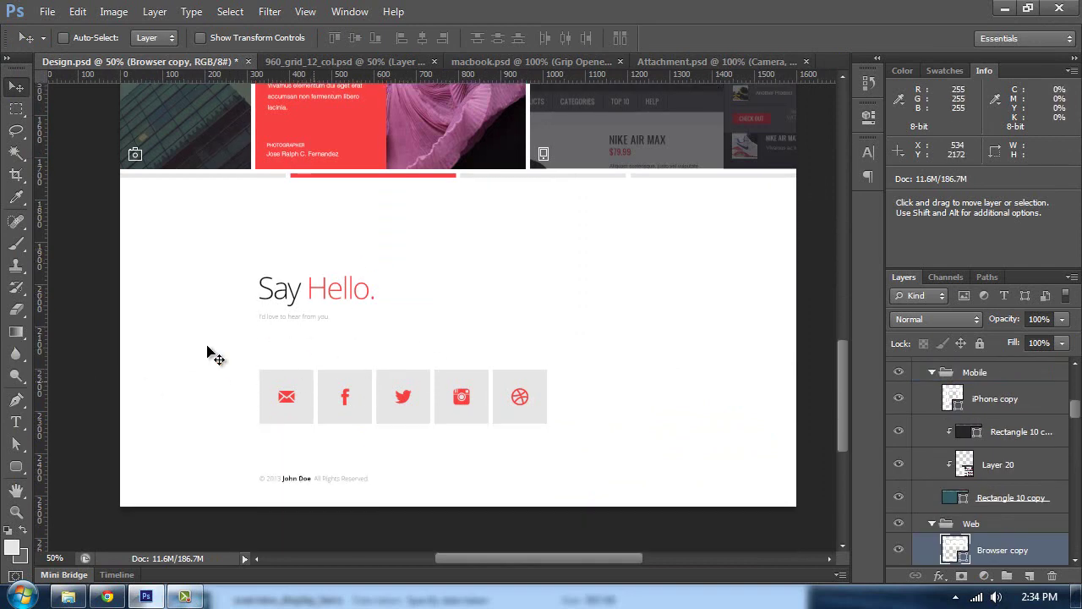
pyautogui.hotkey('ctrl', '+')
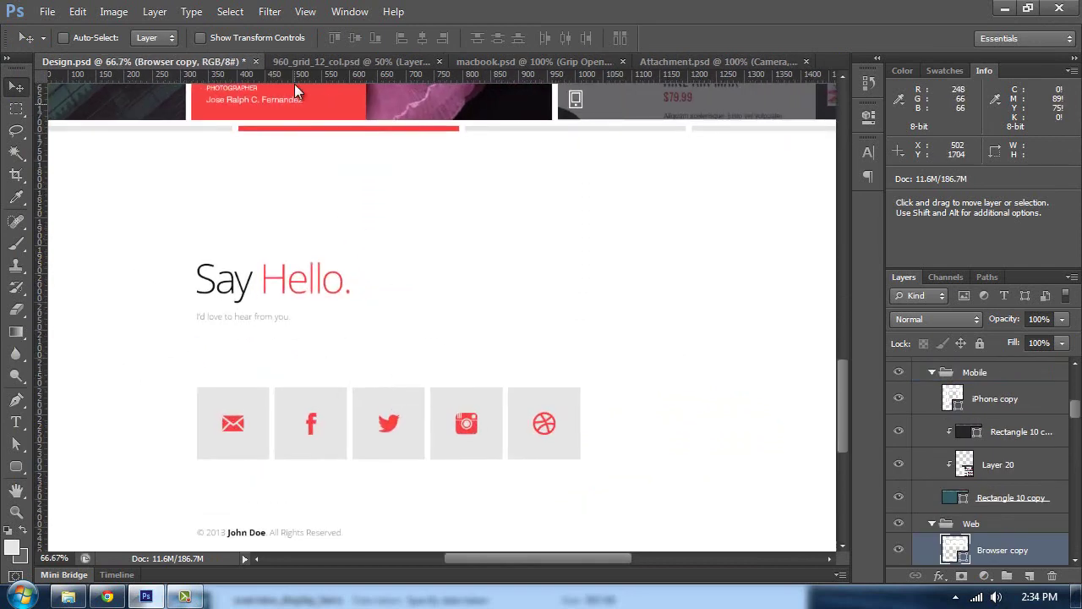
pyautogui.scroll(2, 457, 229)
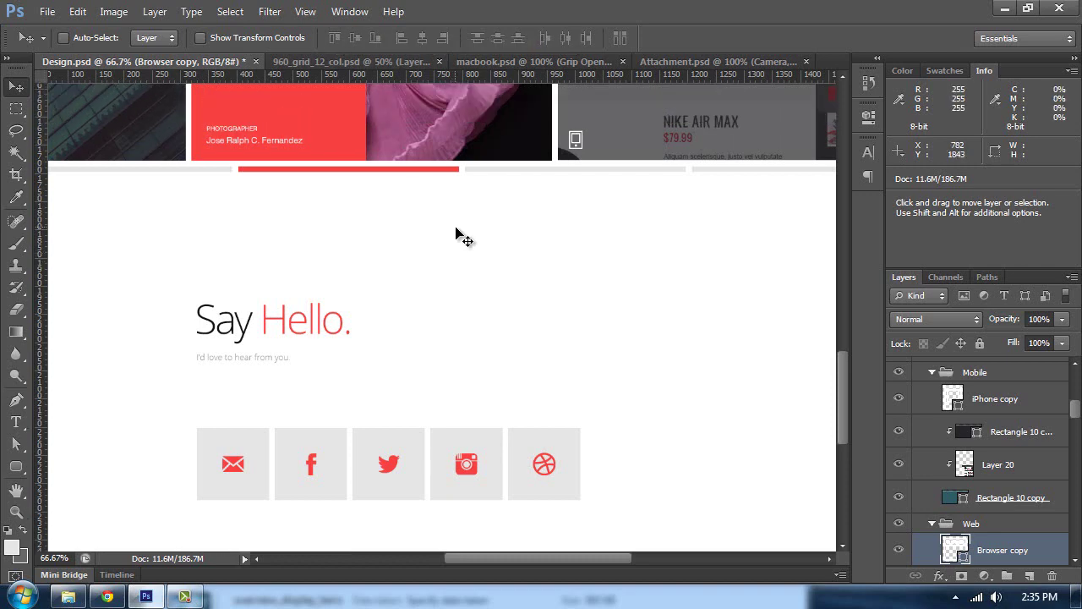
pyautogui.scroll(3, 455, 233)
# - Switch to 960_grid_12_col.psd and show the guides and the Baseline Grid layer around the area below the MacBook
pyautogui.click(351, 62)
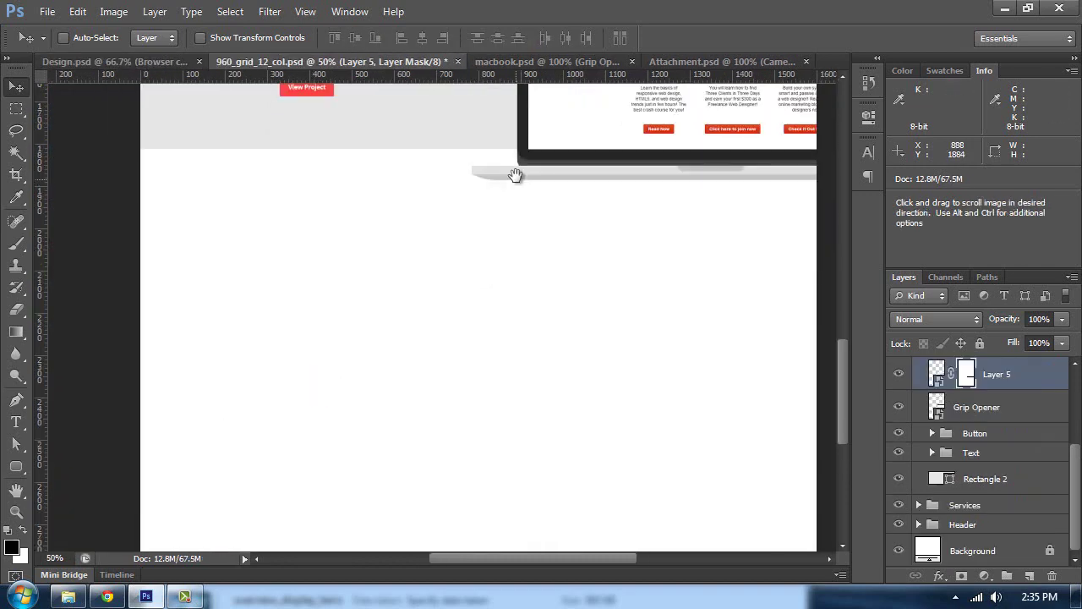
pyautogui.scroll(-1, 521, 184)
pyautogui.moveTo(696, 167); pyautogui.dragTo(560, 263)
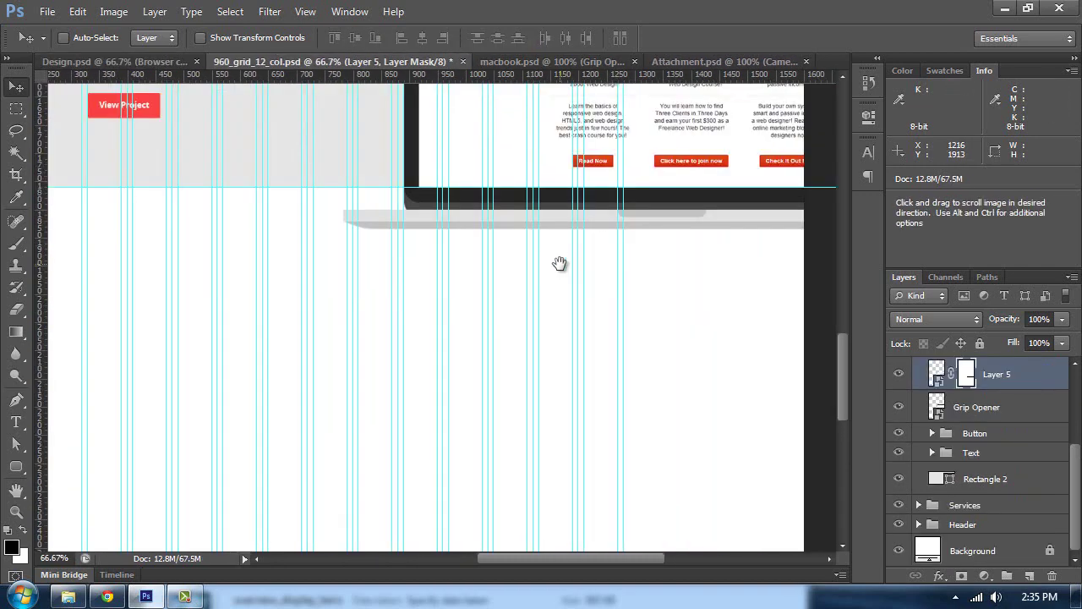
pyautogui.hotkey('ctrl', '+')
pyautogui.scroll(1, 562, 270)
pyautogui.scroll(3, 960, 452)
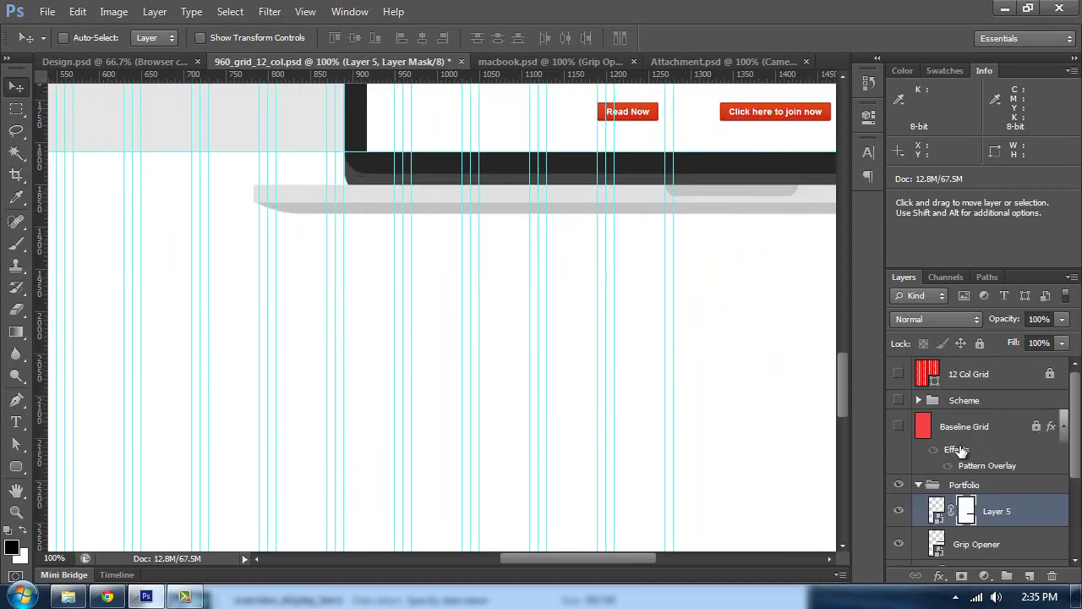
pyautogui.click(899, 426)
pyautogui.scroll(4, 509, 331)
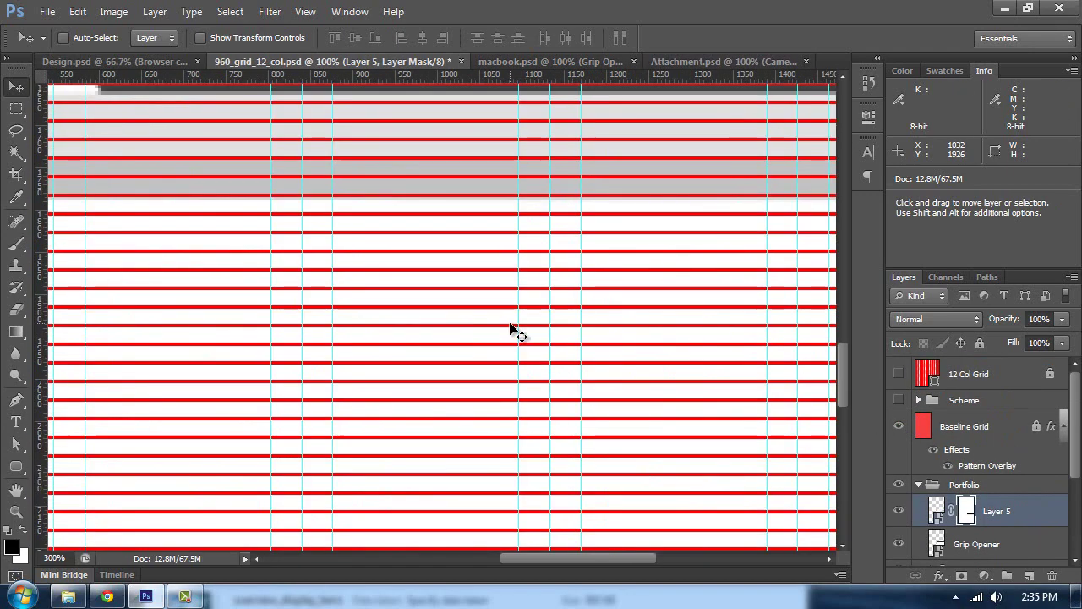
# - Mark off 120 px straight down from the MacBook's base with the Ruler tool and place a horizontal guide at its lower end
pyautogui.moveTo(306, 264); pyautogui.dragTo(512, 263)
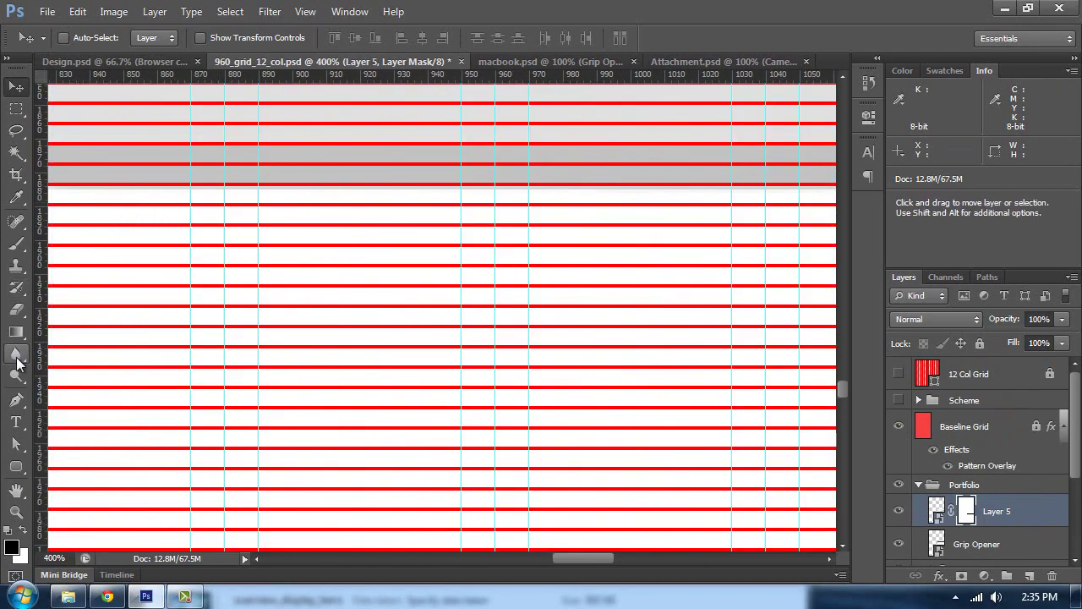
pyautogui.moveTo(28, 194); pyautogui.dragTo(56, 223)
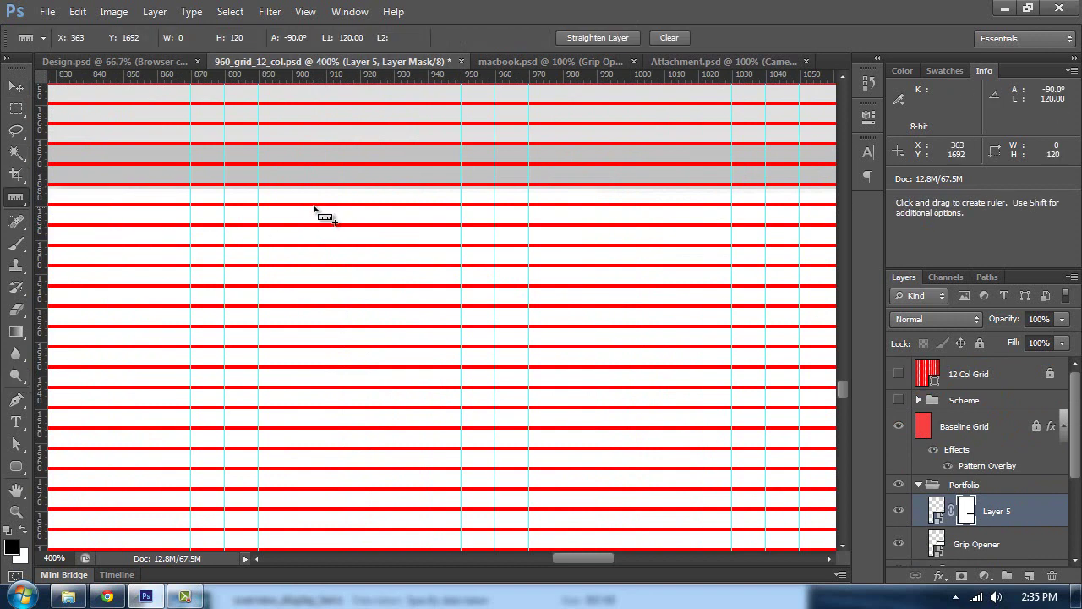
pyautogui.moveTo(323, 185); pyautogui.dragTo(326, 209)
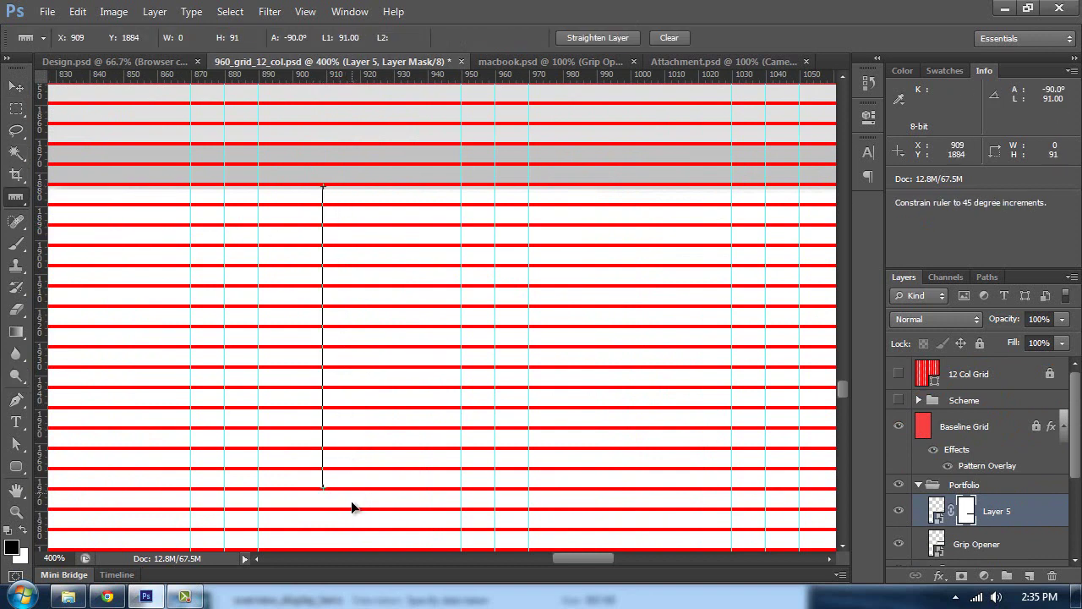
pyautogui.moveTo(355, 526); pyautogui.dragTo(358, 500)
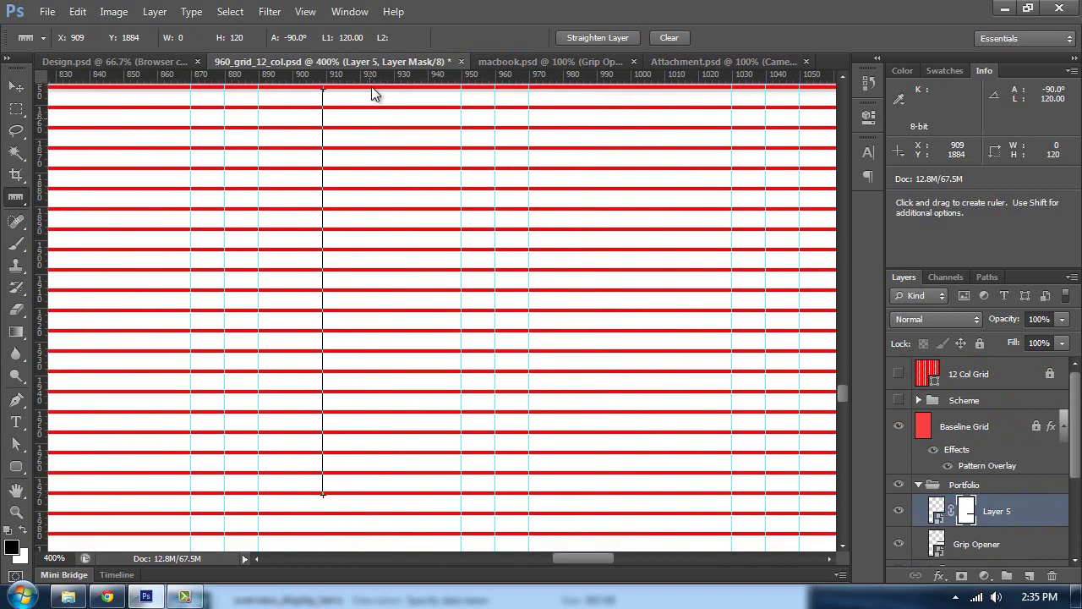
pyautogui.moveTo(373, 76); pyautogui.dragTo(385, 494)
pyautogui.moveTo(357, 471); pyautogui.dragTo(495, 234)
# - Collapse the Portfolio group and create a group named Contact above it, containing one new empty layer
pyautogui.hotkey('ctrl', '-')
pyautogui.hotkey('ctrl', '-')
pyautogui.hotkey('ctrl', '-')
pyautogui.hotkey('ctrl', '-')
pyautogui.hotkey('ctrl', '-')
pyautogui.hotkey('ctrl', '-')
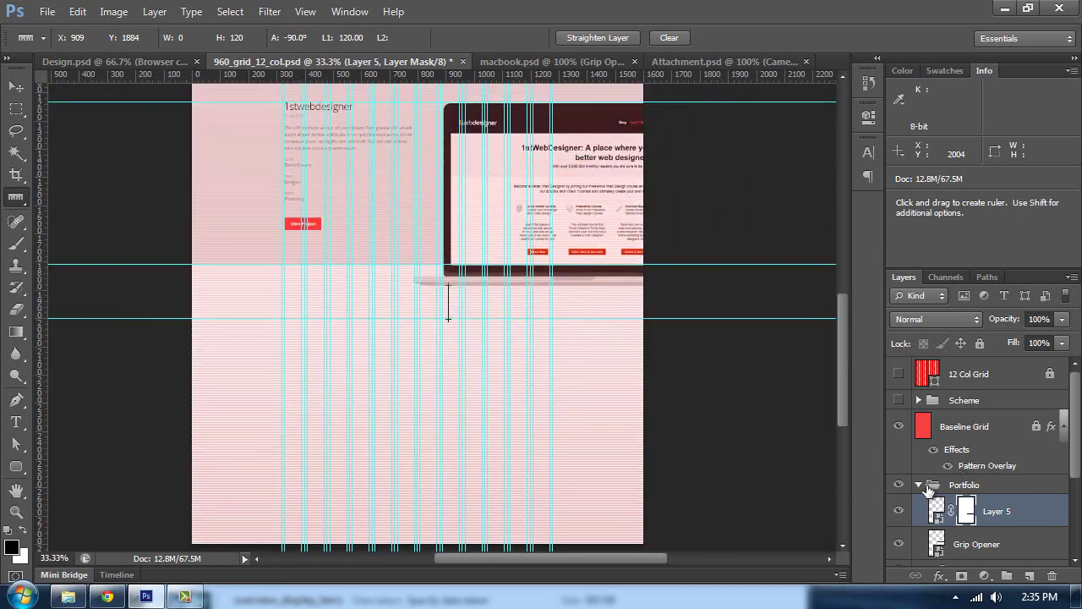
pyautogui.click(919, 484)
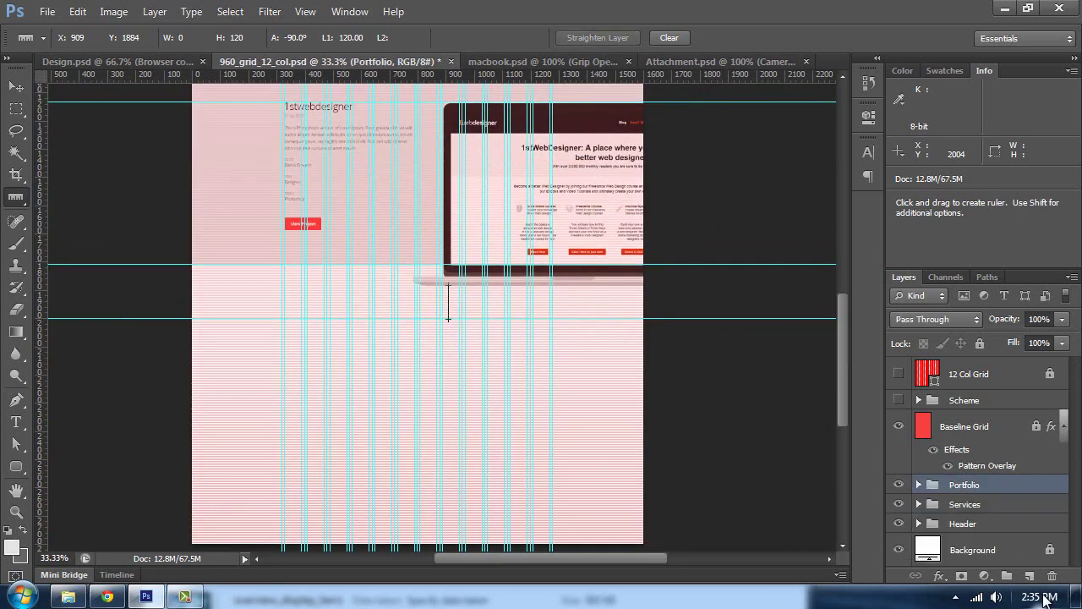
pyautogui.click(1033, 576)
pyautogui.hotkey('ctrl', 'g')
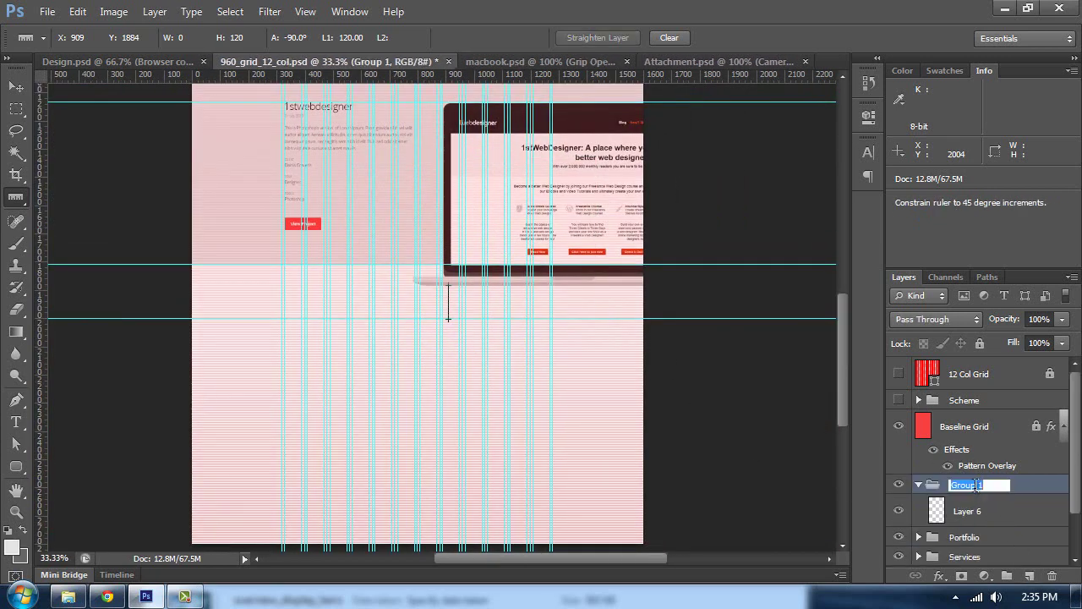
pyautogui.write('Contact')
pyautogui.press('Return')
pyautogui.click(972, 511)
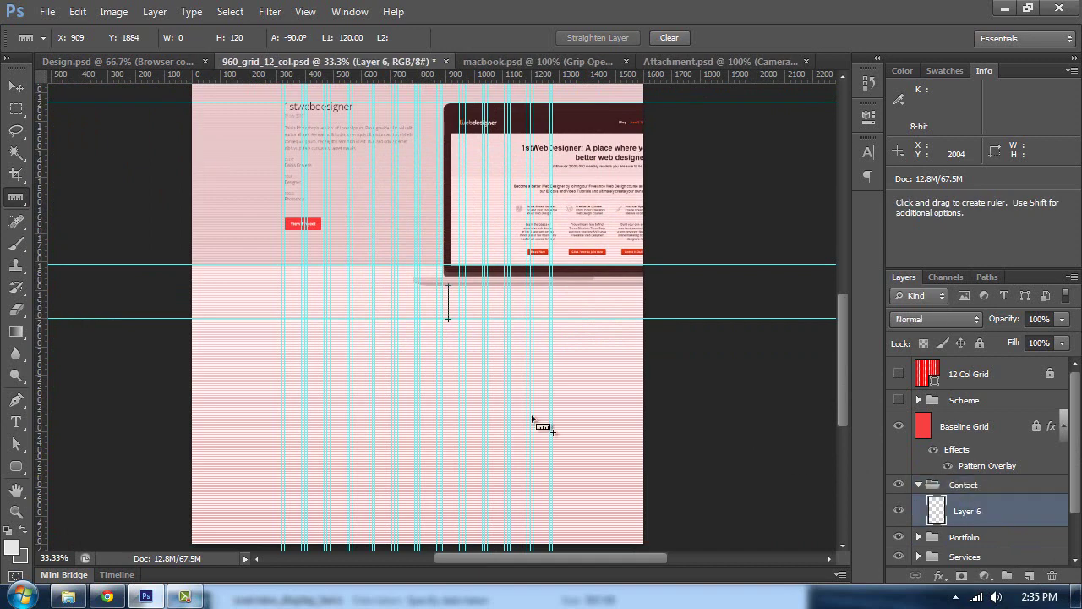
# - Load the Type tool with the Holla. heading's settings, Open Sans Light 72 pt, and reselect the empty layer in the Contact group
pyautogui.click(18, 465)
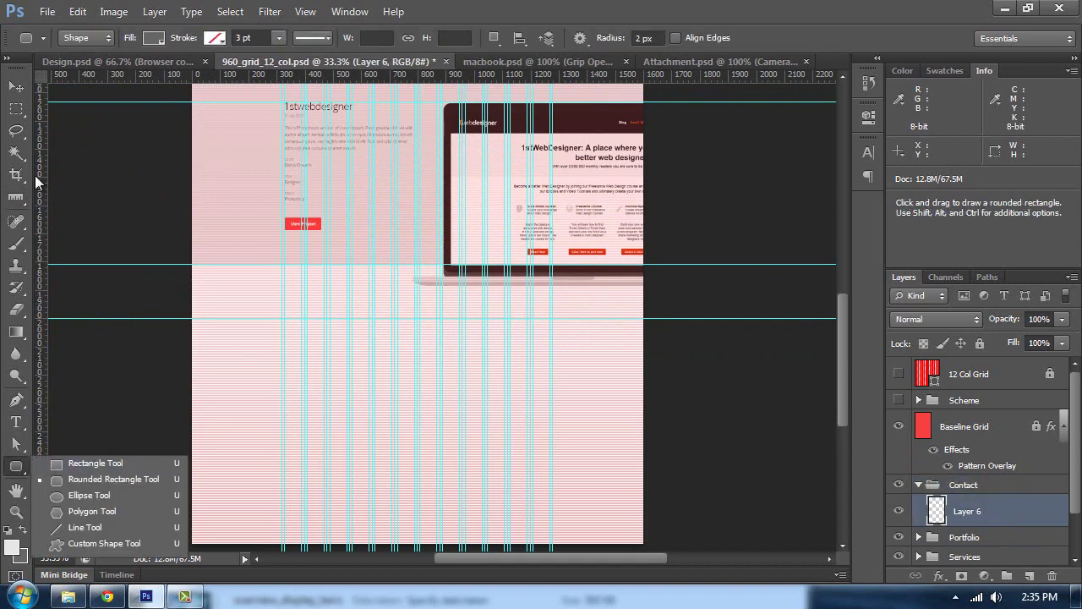
pyautogui.press('v')
pyautogui.moveTo(282, 208); pyautogui.dragTo(354, 191)
pyautogui.hotkey('ctrl', '+')
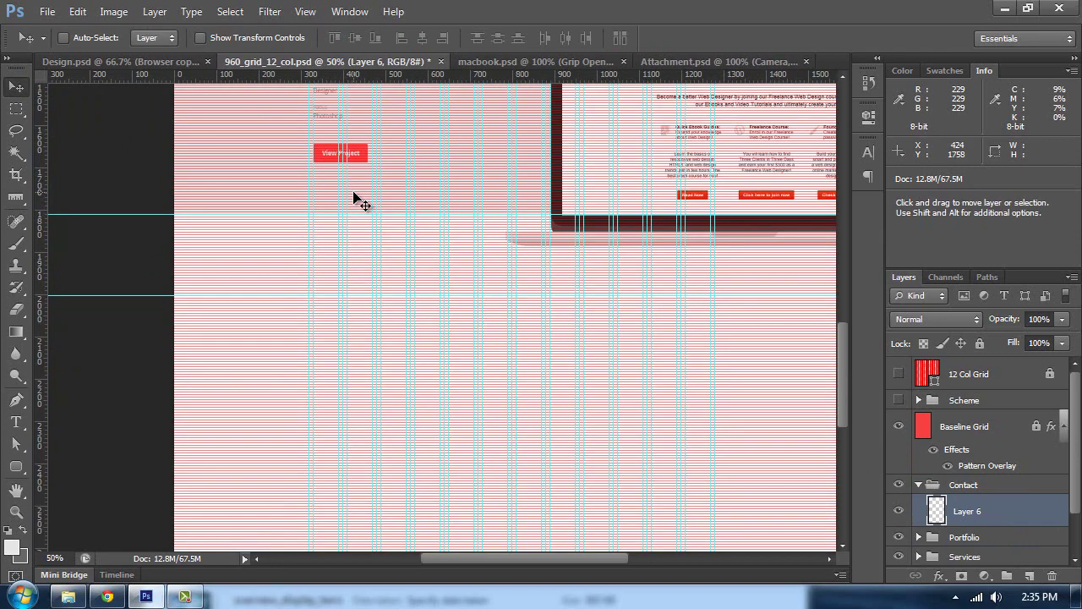
pyautogui.press('t')
pyautogui.scroll(10, 380, 262)
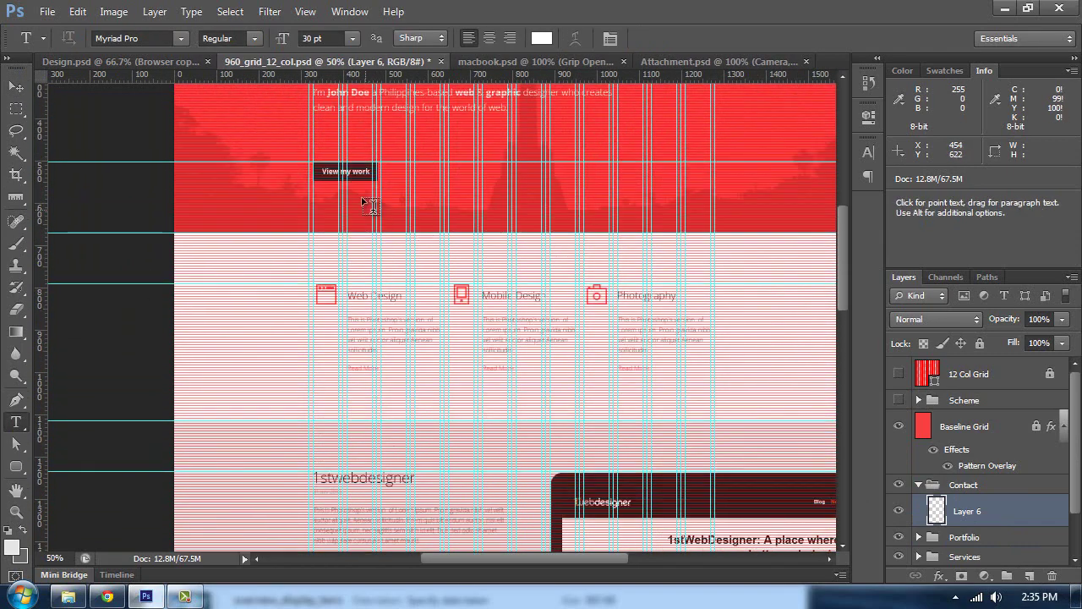
pyautogui.scroll(2, 370, 205)
pyautogui.click(353, 112)
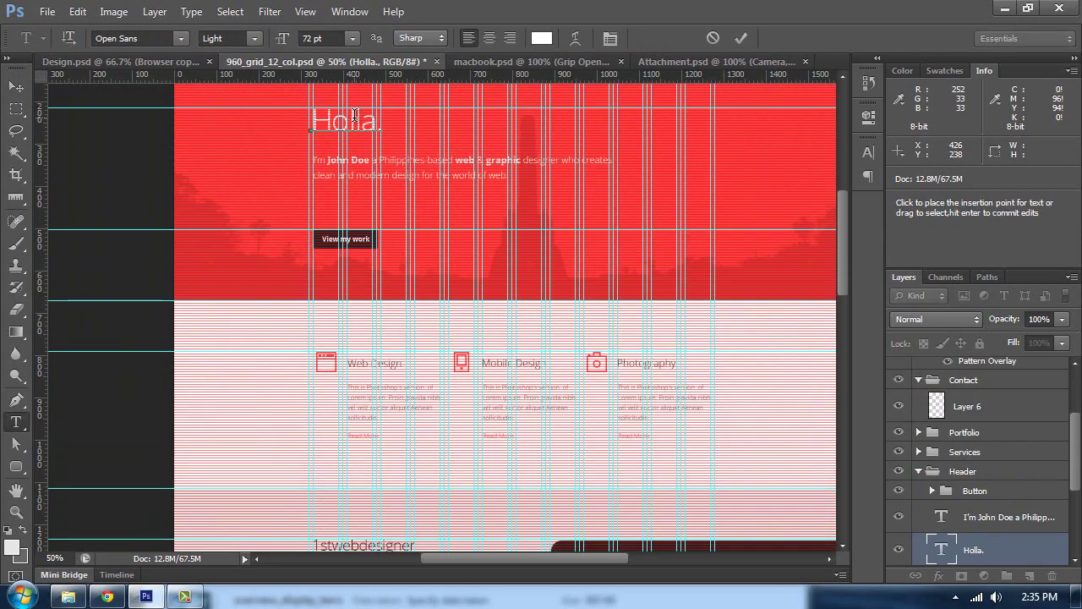
pyautogui.hotkey('ctrl', 'Return')
pyautogui.moveTo(841, 292); pyautogui.dragTo(846, 416)
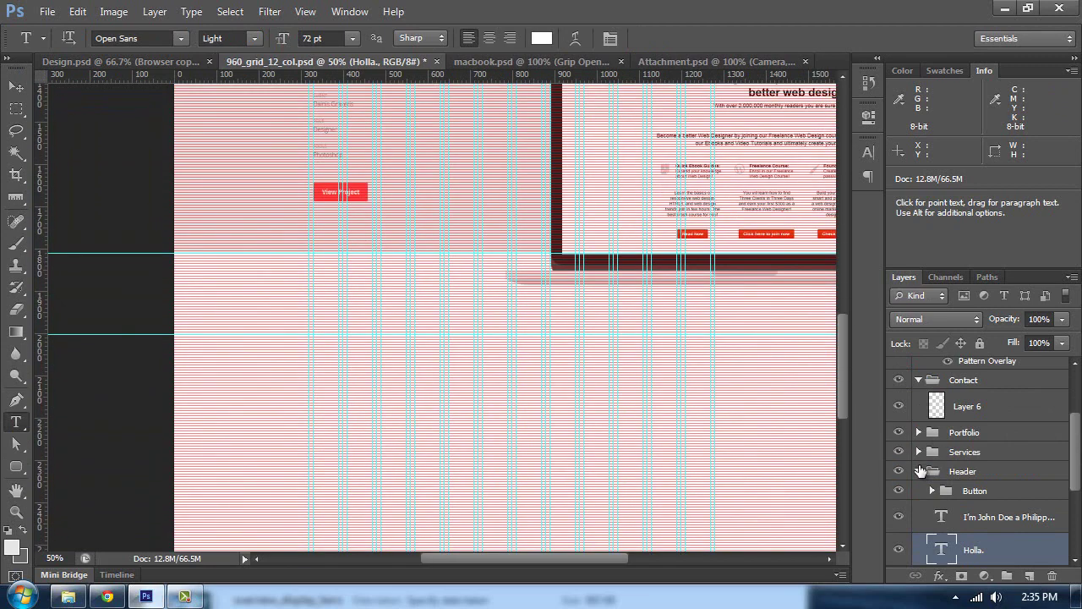
pyautogui.click(919, 470)
pyautogui.click(963, 464)
# - Add the heading text "Say Hello" below the new horizontal guide and color it #111111
pyautogui.moveTo(417, 337); pyautogui.dragTo(473, 287)
pyautogui.hotkey('ctrl', '+')
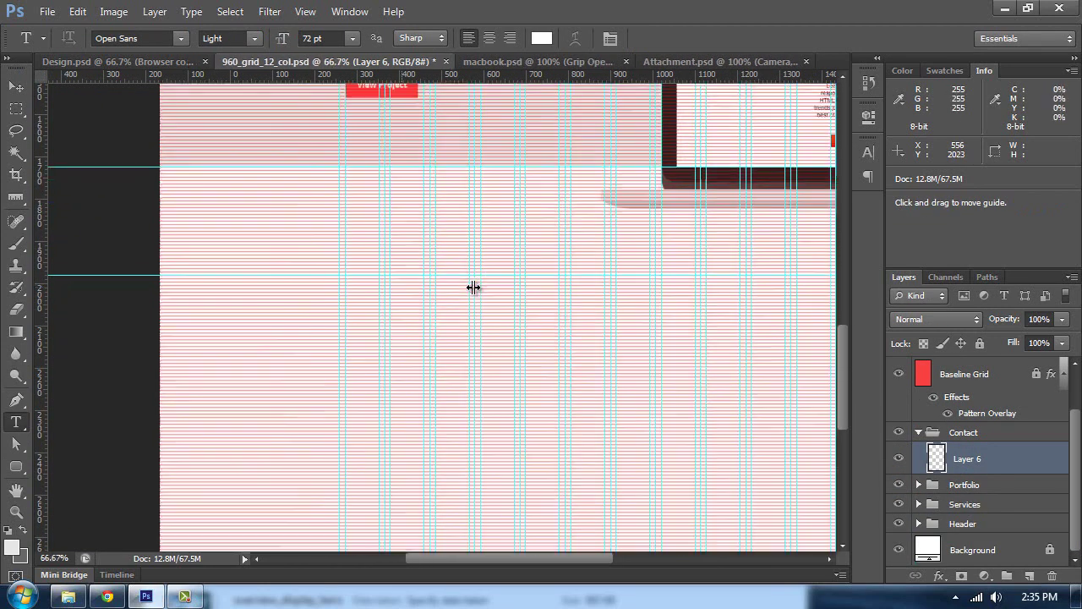
pyautogui.click(363, 325)
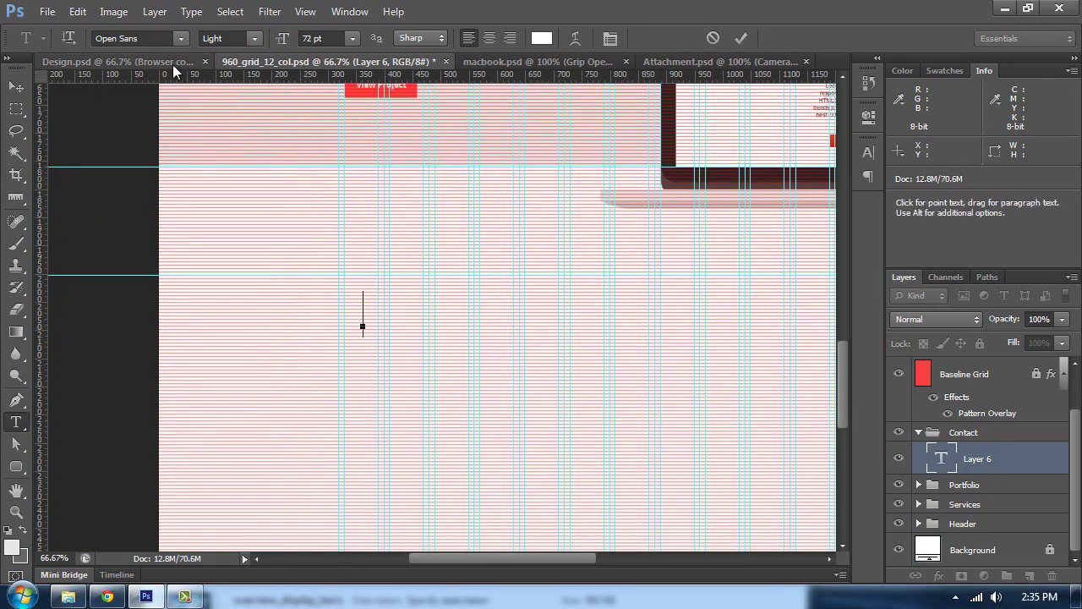
pyautogui.write('L H')
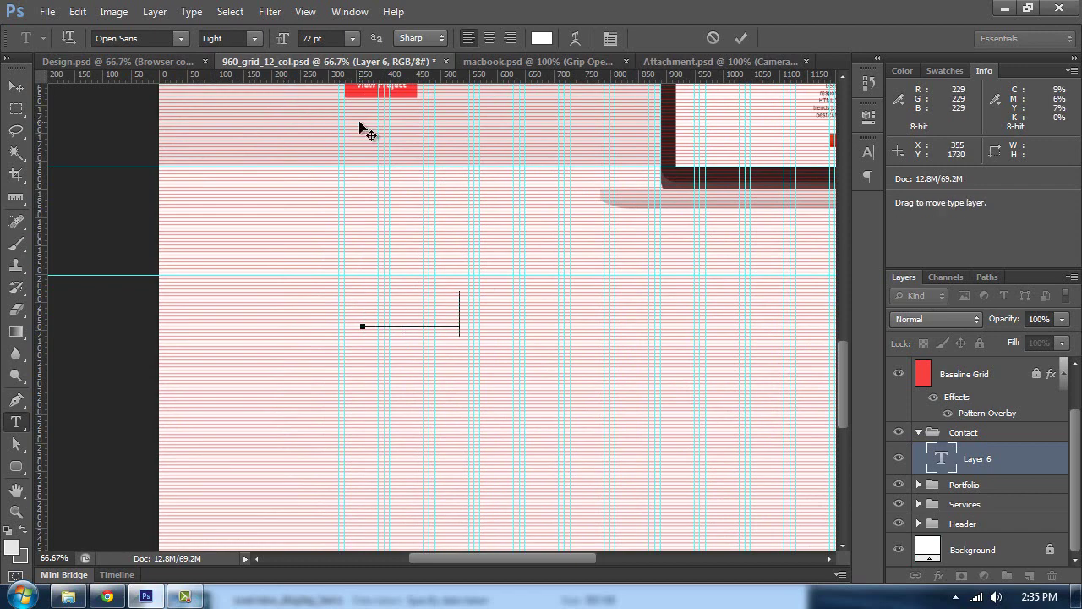
pyautogui.hotkey('ctrl', 'a')
pyautogui.click(542, 38)
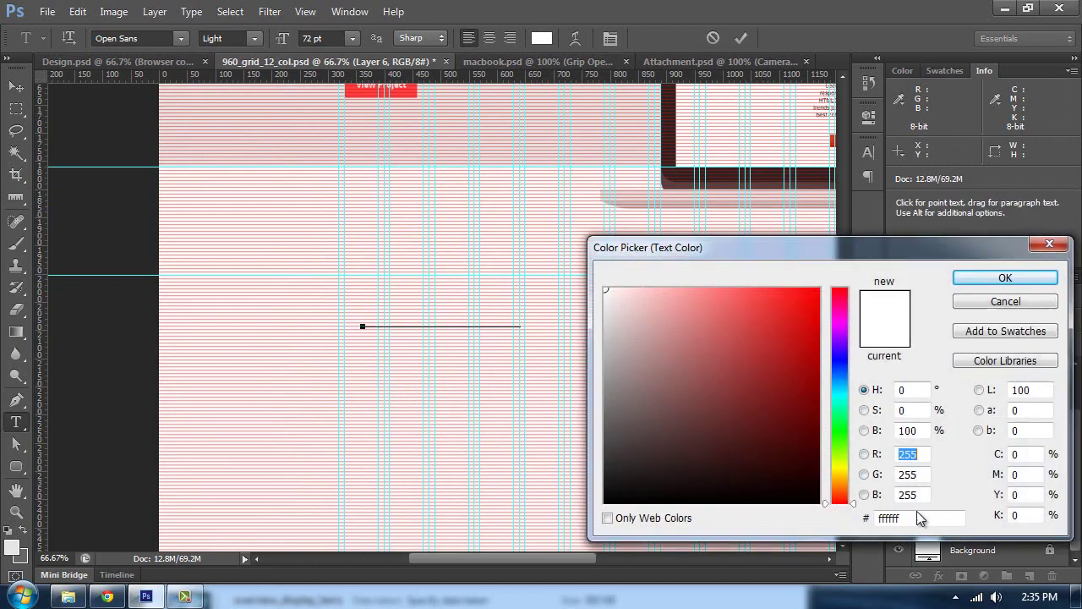
pyautogui.write('1111')
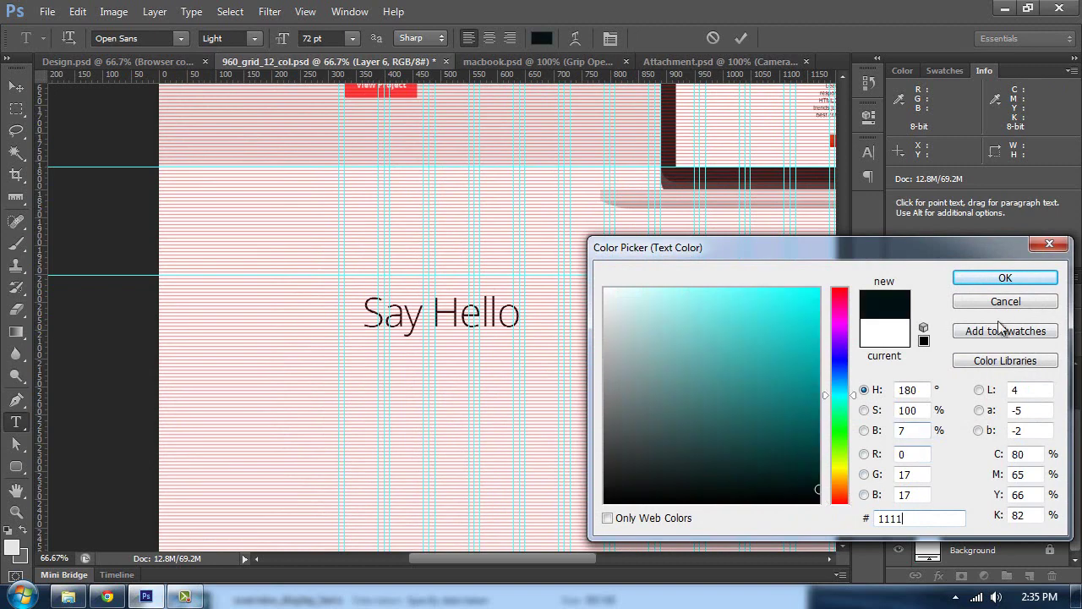
pyautogui.write('11')
pyautogui.click(1003, 279)
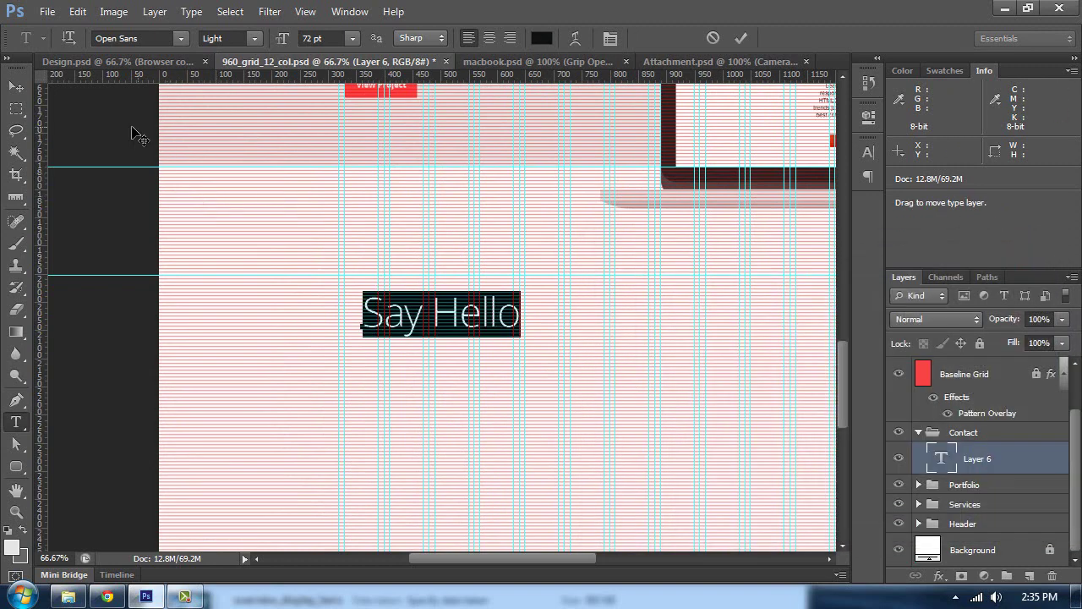
# - Move the Say Hello heading so its capitals start at the new horizontal guide and its first letter meets the first column's edge
pyautogui.click(15, 87)
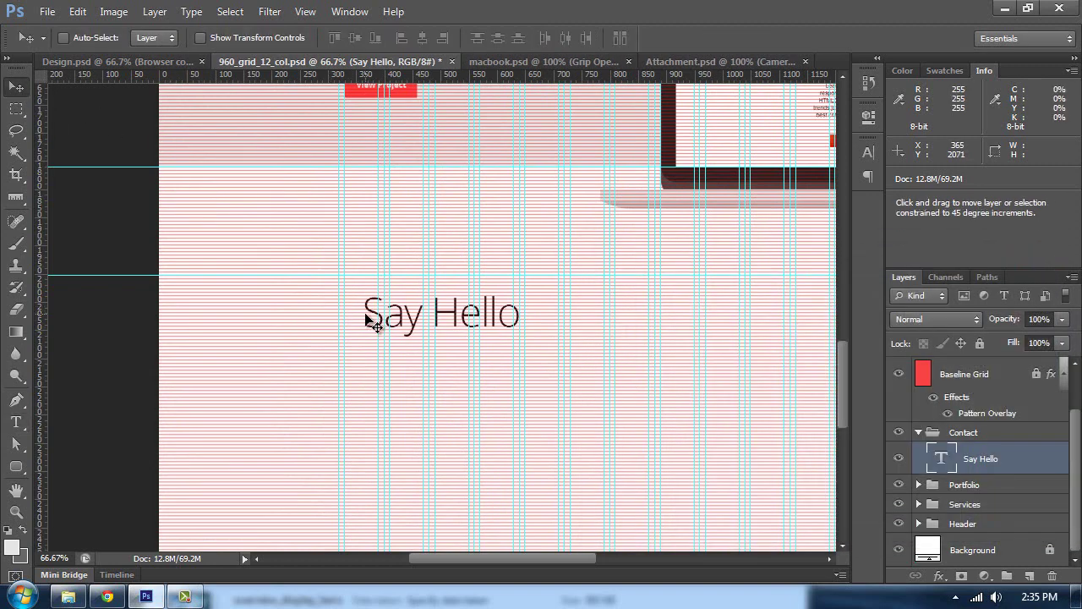
pyautogui.hotkey('ctrl', '+')
pyautogui.hotkey('ctrl', '+')
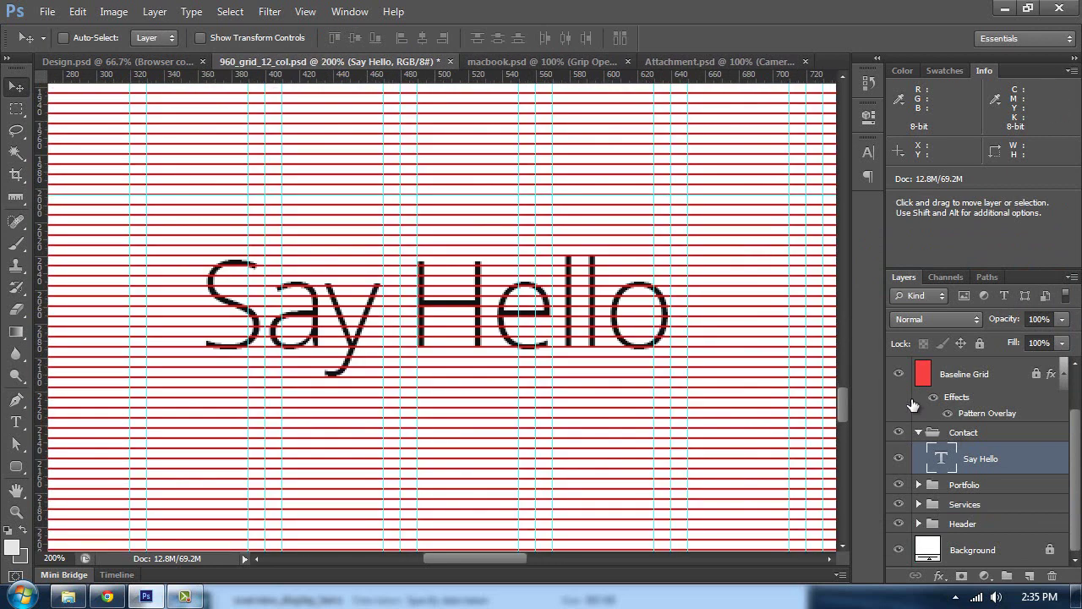
pyautogui.scroll(2, 981, 401)
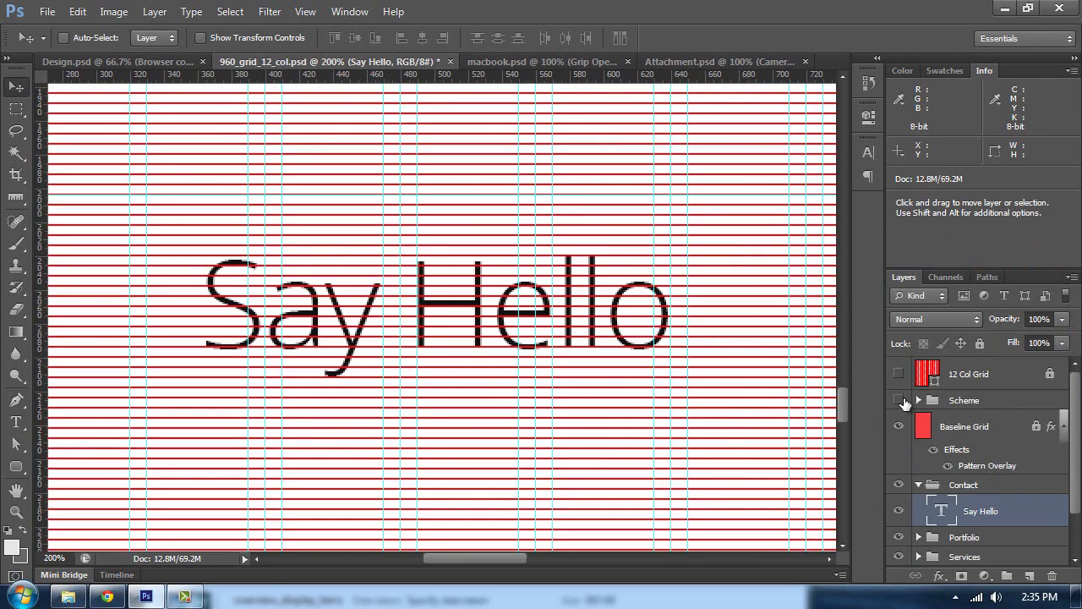
pyautogui.moveTo(234, 335); pyautogui.dragTo(178, 269)
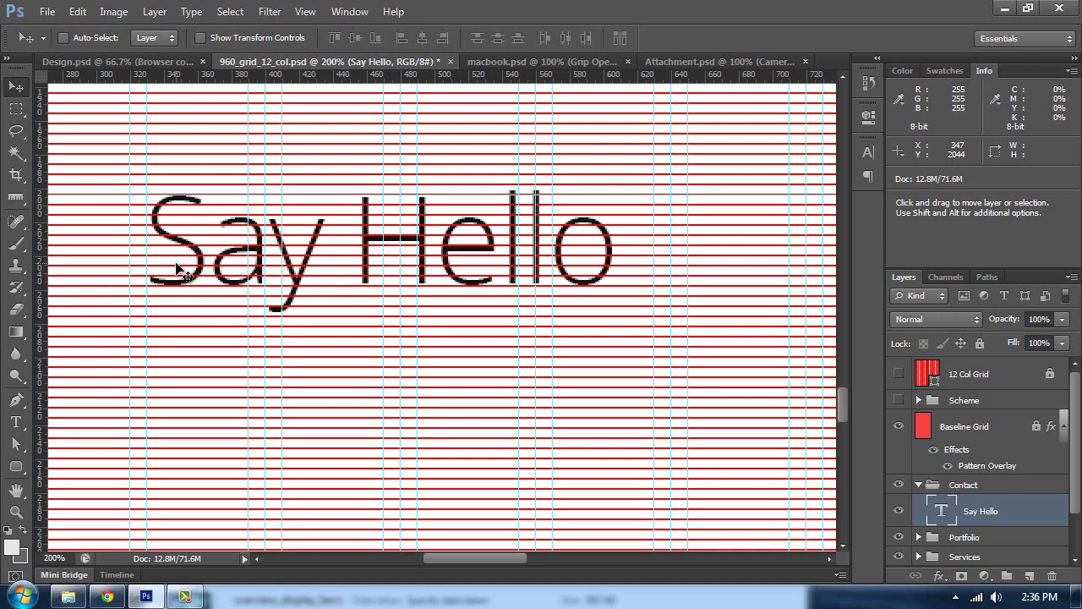
# - Recolor the word Hello in the heading to the red #fa3232
pyautogui.hotkey('ctrl', '-')
pyautogui.hotkey('ctrl', '-')
pyautogui.hotkey('ctrl', '-')
pyautogui.hotkey('ctrl', '-')
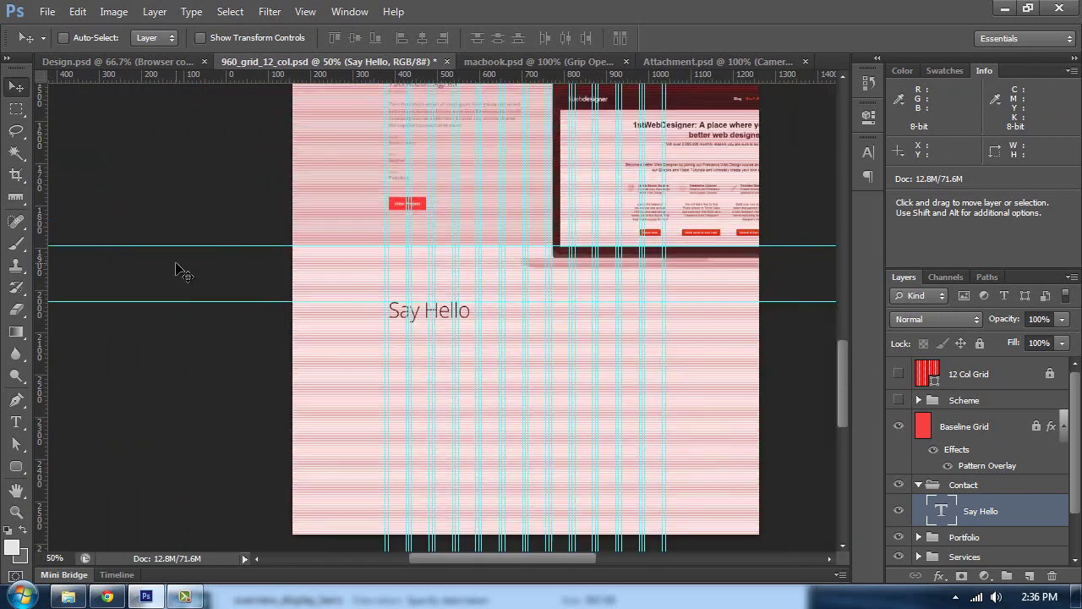
pyautogui.scroll(1, 483, 380)
pyautogui.press('t')
pyautogui.doubleClick(431, 347)
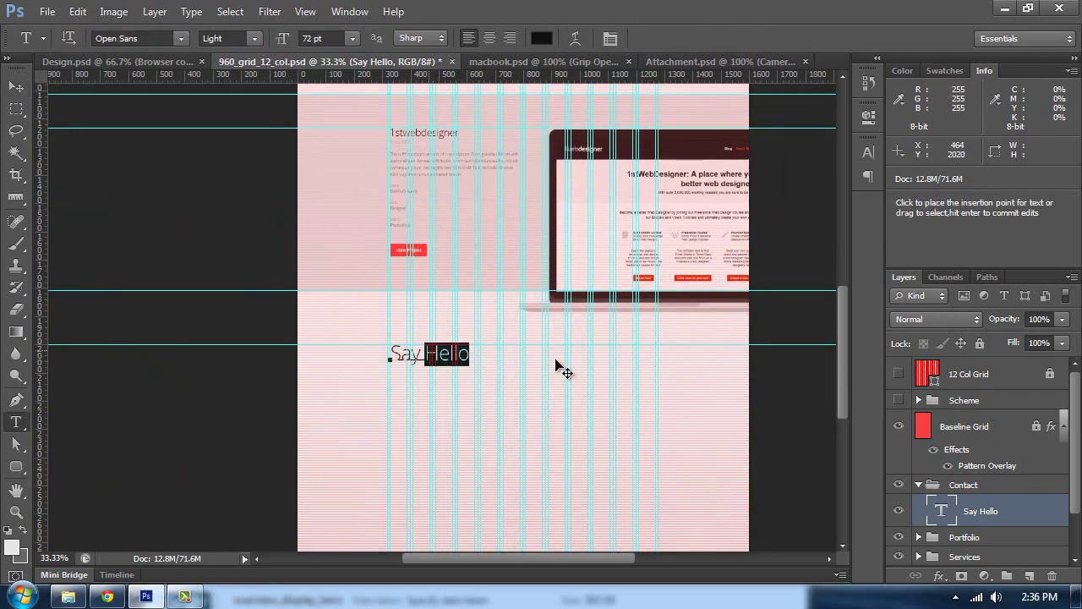
pyautogui.scroll(6, 521, 323)
pyautogui.click(541, 38)
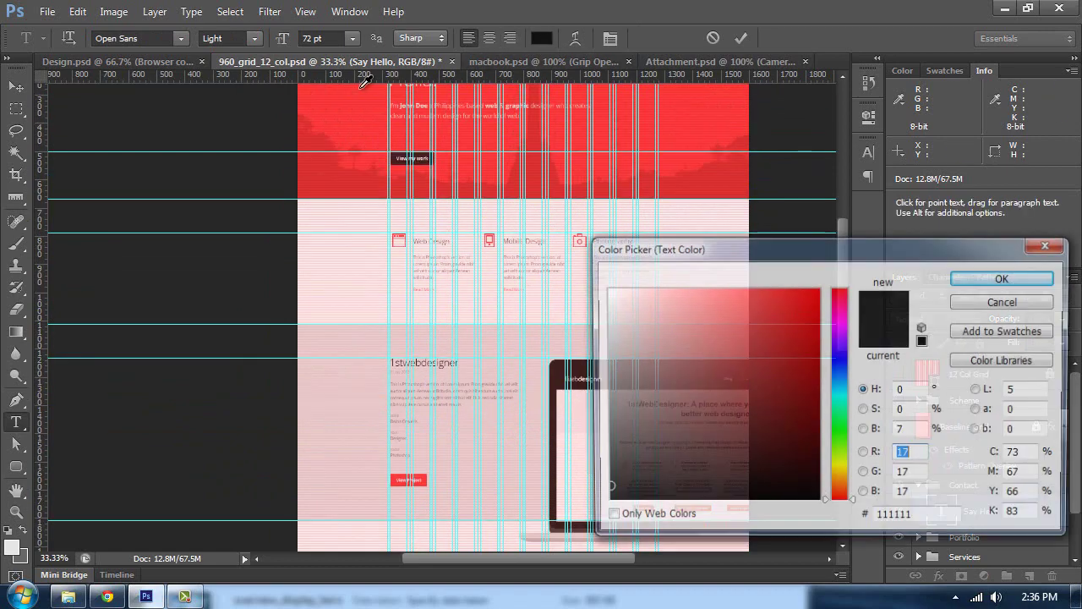
pyautogui.click(776, 293)
pyautogui.click(969, 282)
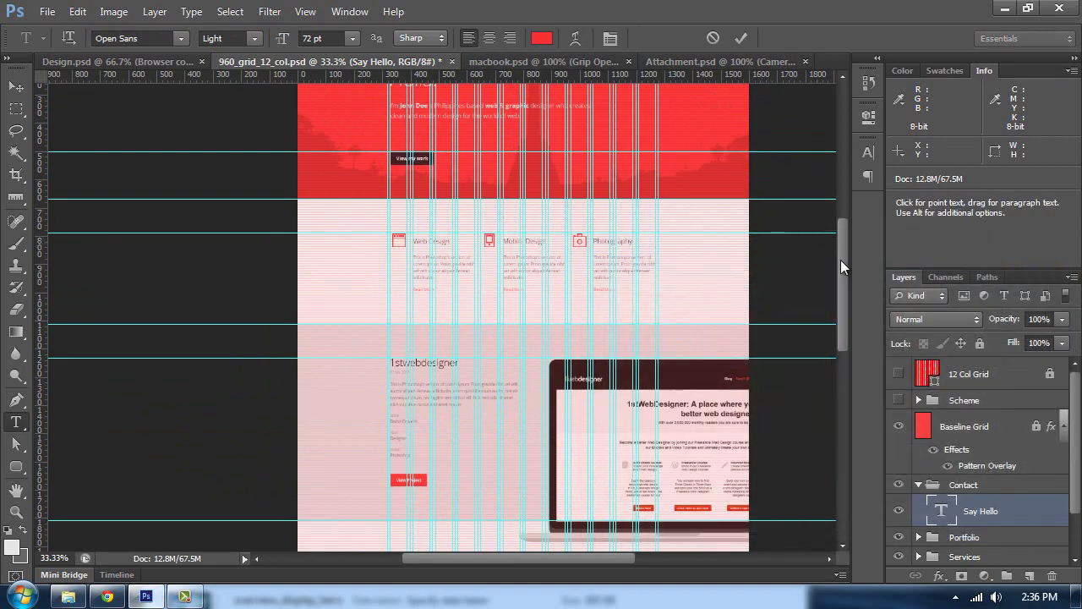
pyautogui.moveTo(841, 262); pyautogui.dragTo(844, 320)
pyautogui.click(14, 88)
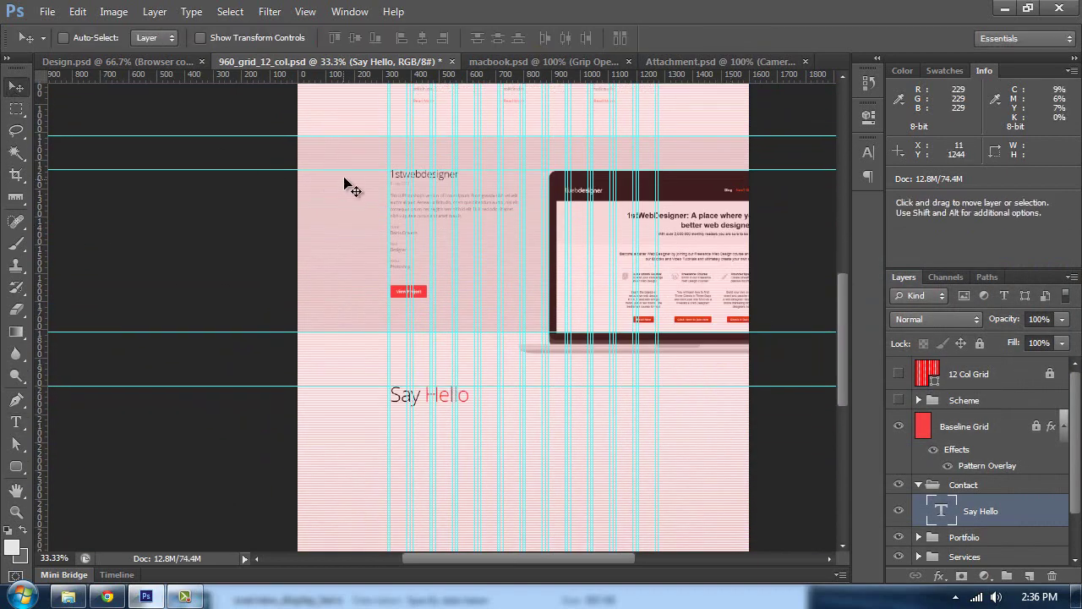
# - Check the contact heading in Design.psd, return to 960_grid_12_col.psd and add a period after Hello
pyautogui.click(174, 65)
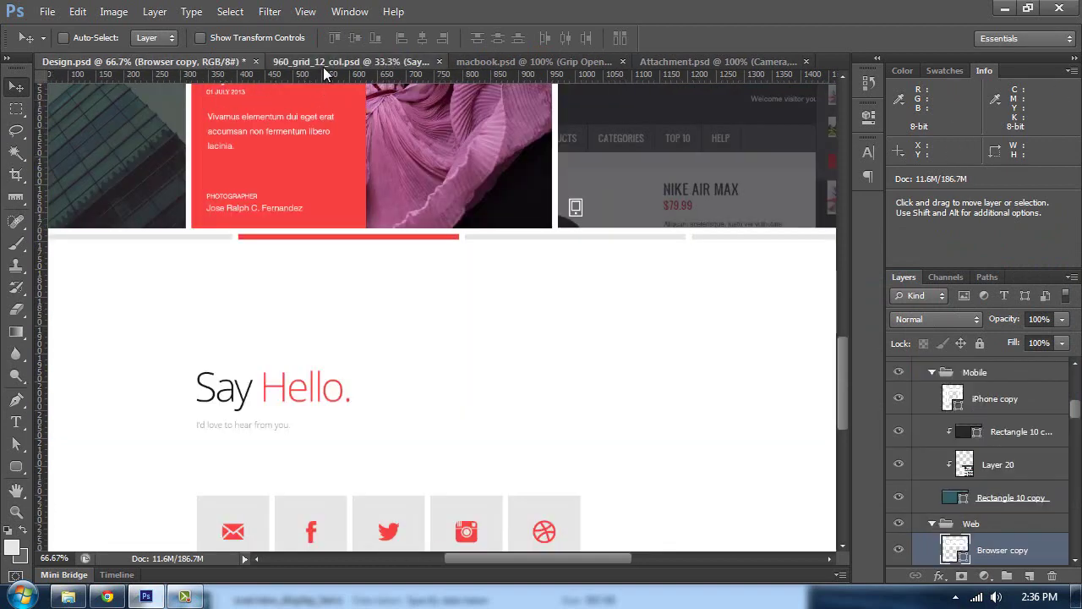
pyautogui.click(323, 64)
pyautogui.press('t')
pyautogui.click(470, 397)
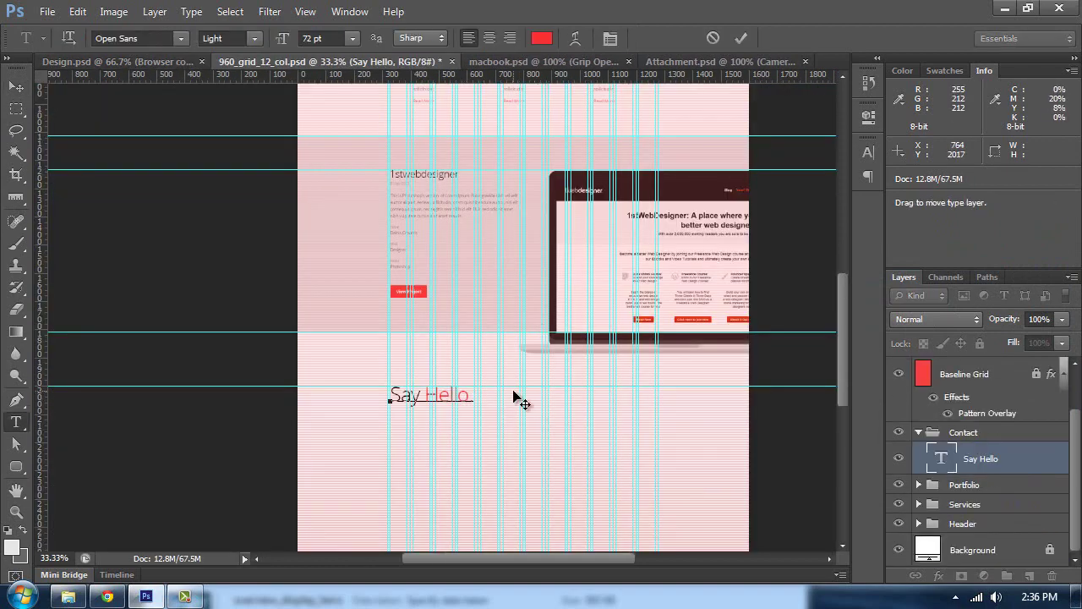
pyautogui.write('.')
pyautogui.click(16, 87)
pyautogui.scroll(-2, 314, 262)
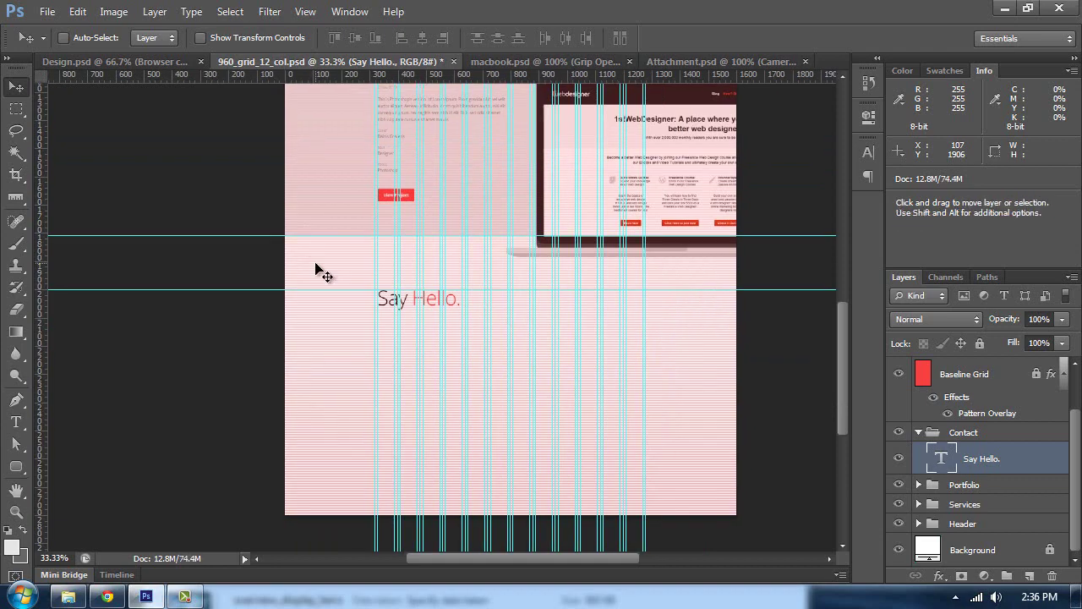
# - Add the 15 pt subtitle "I'd love to hear from you" on a new layer below the Say Hello heading, colored #666666
pyautogui.hotkey('ctrl', '+')
pyautogui.hotkey('ctrl', '+')
pyautogui.hotkey('ctrl', 'h')
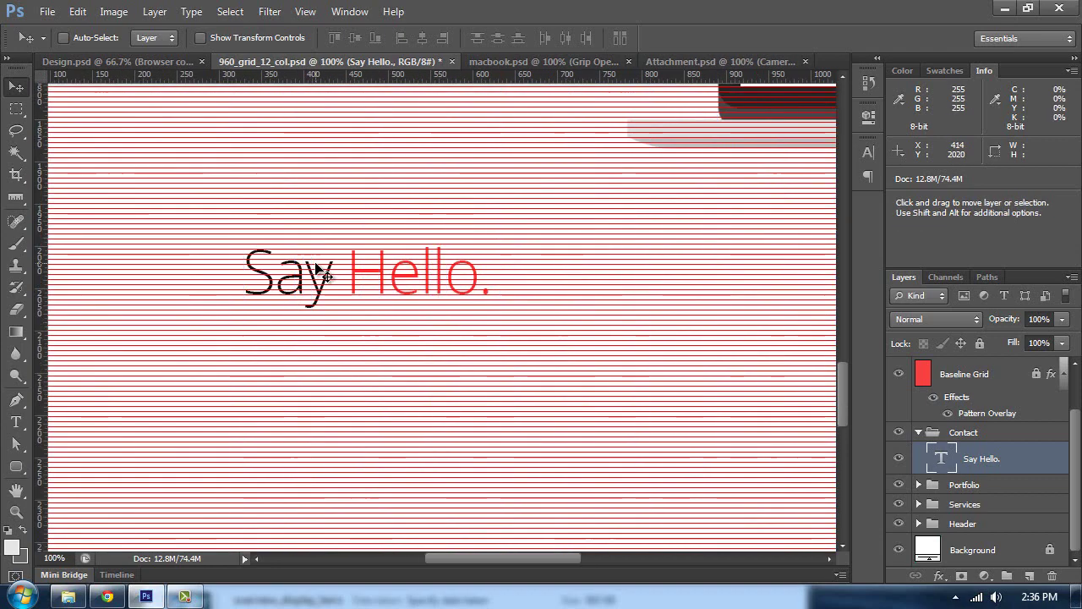
pyautogui.click(1030, 575)
pyautogui.press('t')
pyautogui.click(318, 364)
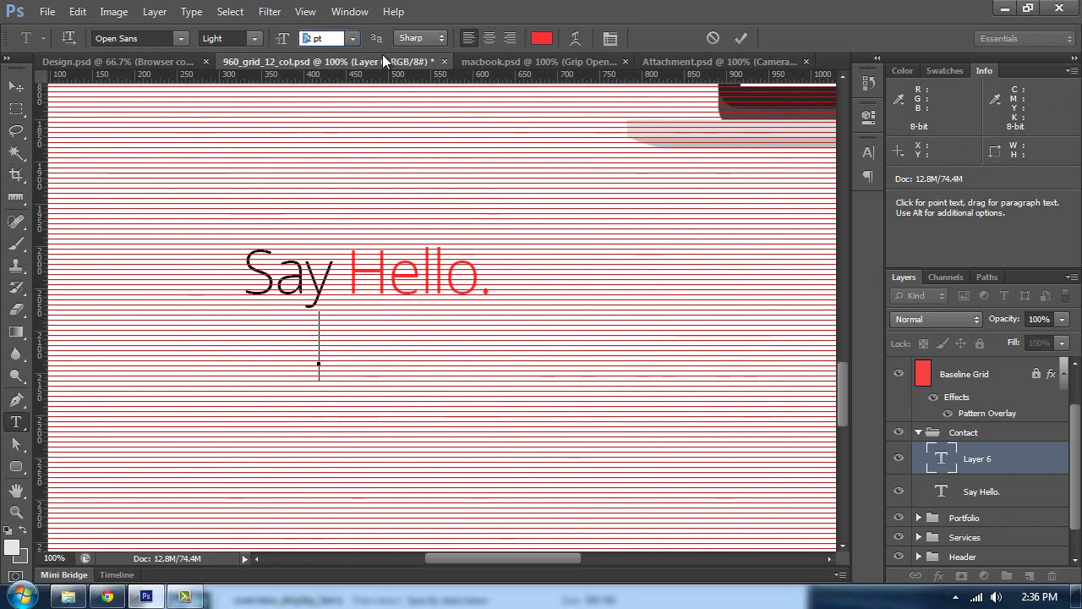
pyautogui.click(541, 38)
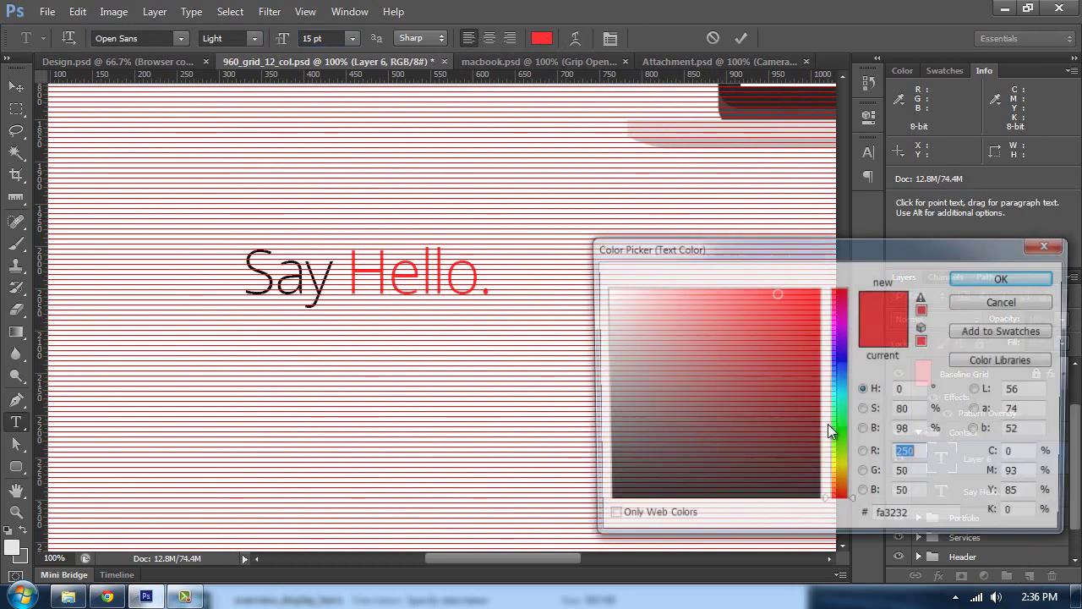
pyautogui.write('666666')
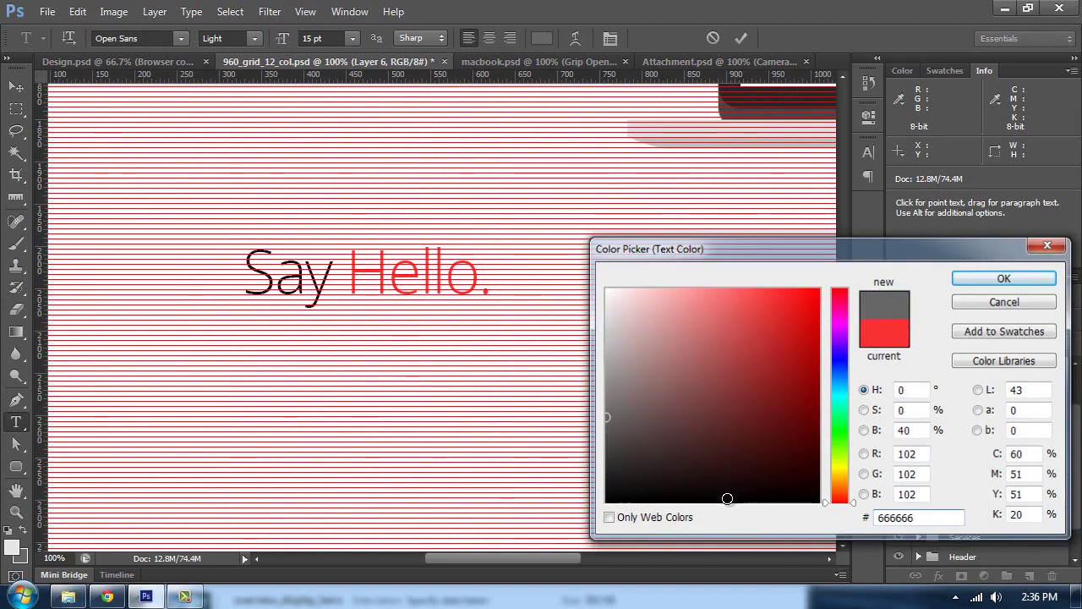
pyautogui.press('Return')
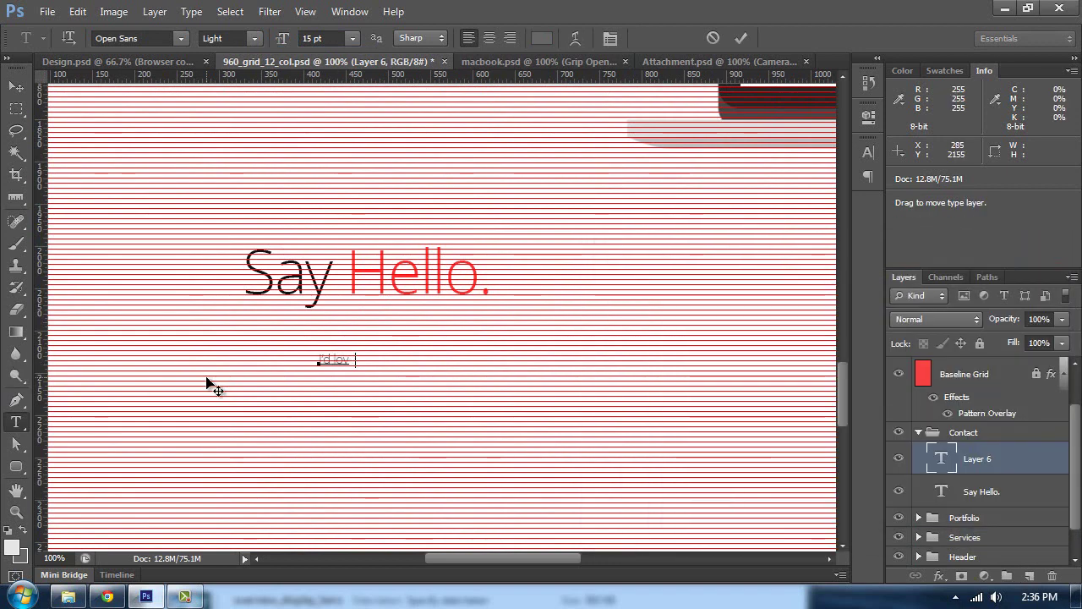
pyautogui.write('ar from you')
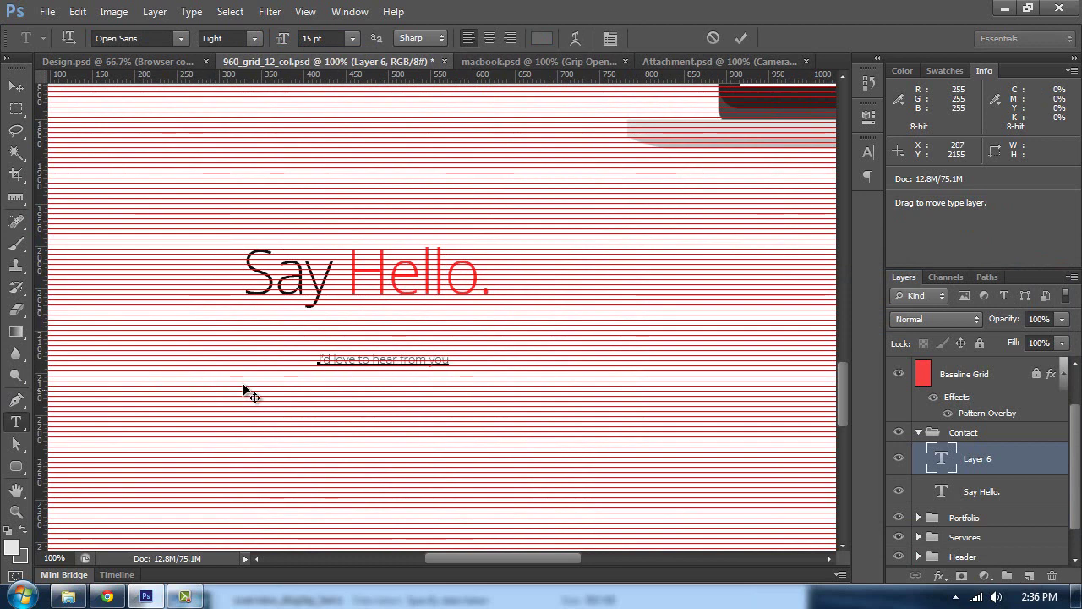
pyautogui.click(16, 84)
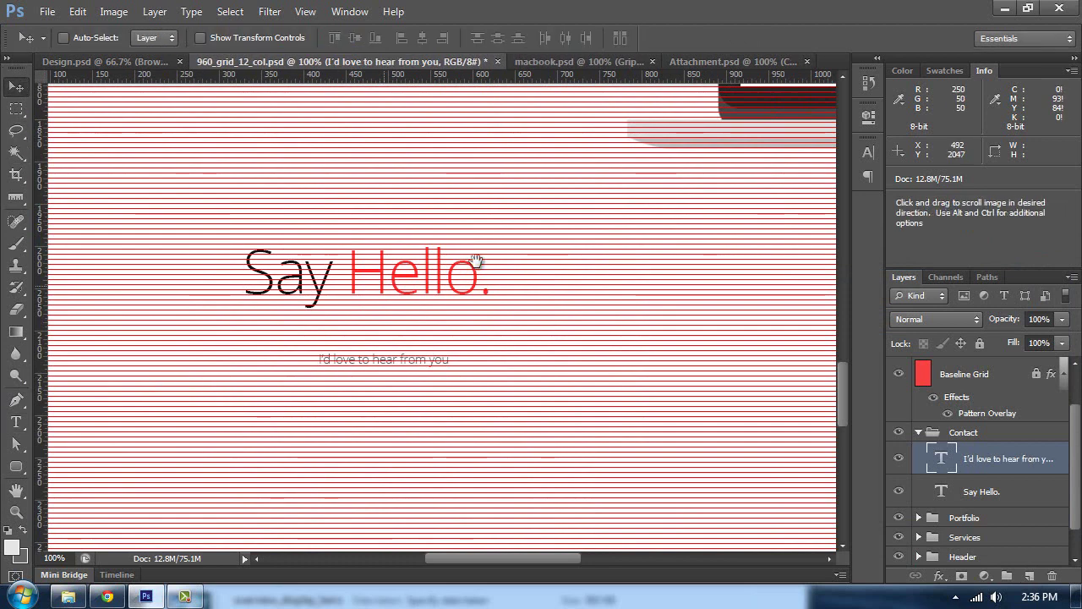
# - Extend the subtitle to read "Project in Mind? I'd love to hear from you."
pyautogui.moveTo(405, 287); pyautogui.dragTo(545, 247)
pyautogui.hotkey('ctrl', '+')
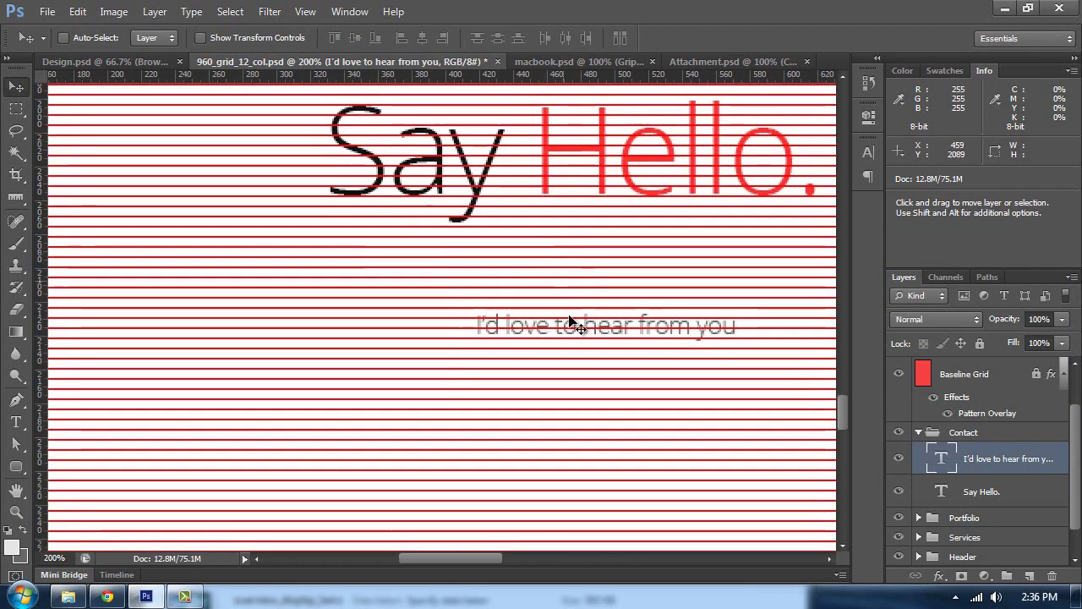
pyautogui.moveTo(561, 372); pyautogui.dragTo(441, 362)
pyautogui.press('t')
pyautogui.click(379, 306)
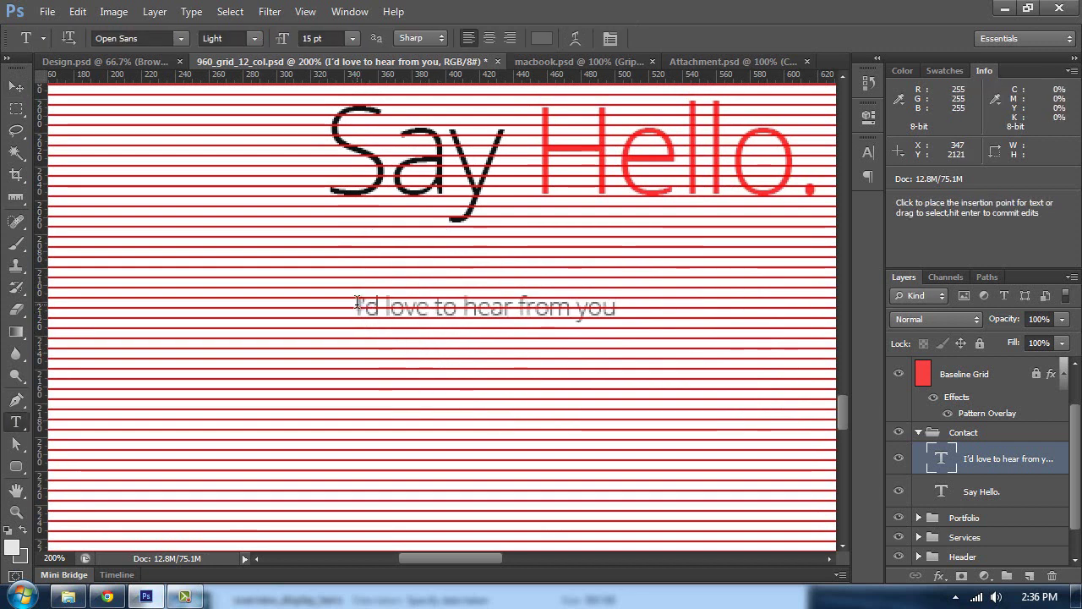
pyautogui.write('Project')
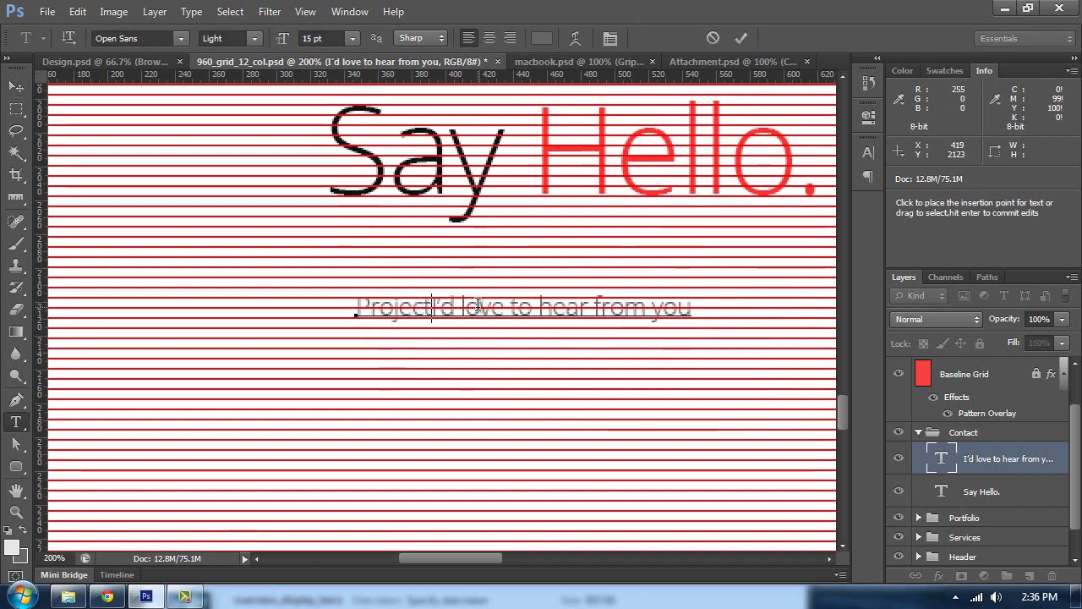
pyautogui.press('BackSpace')
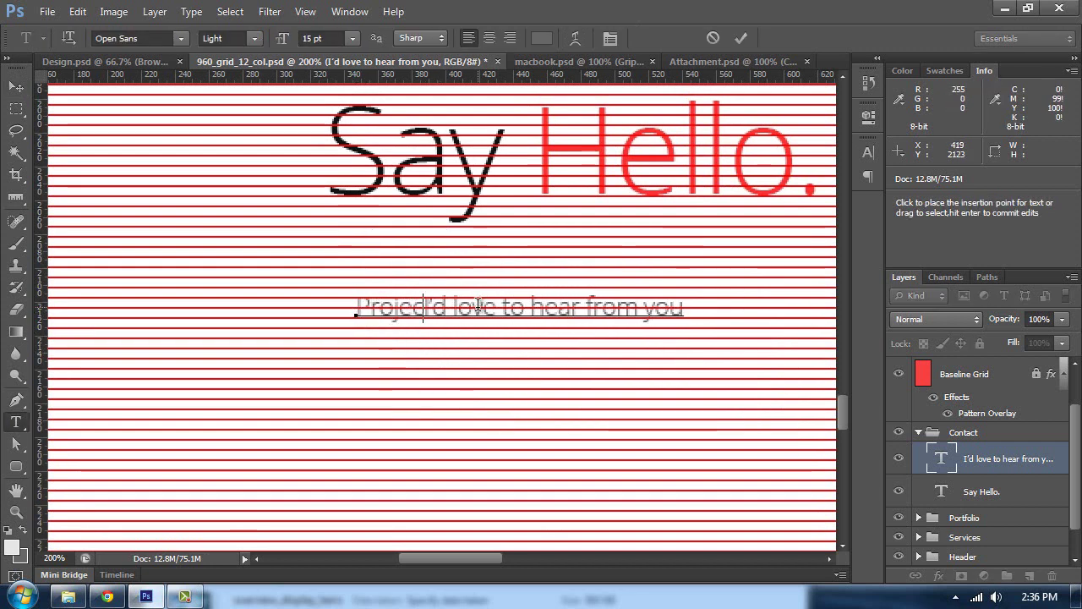
pyautogui.write('t in Mind')
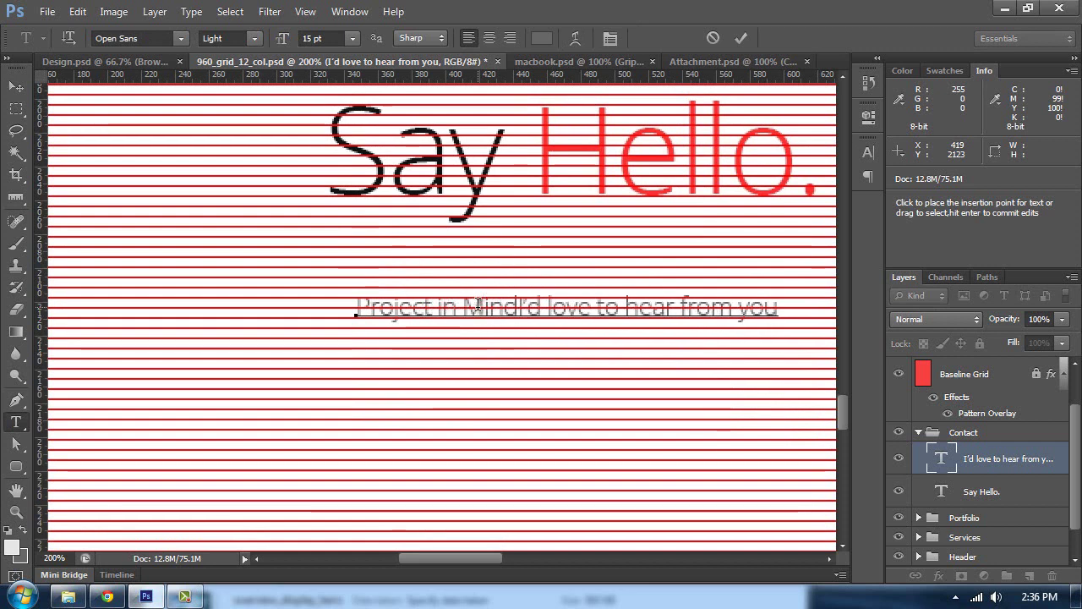
pyautogui.write('?')
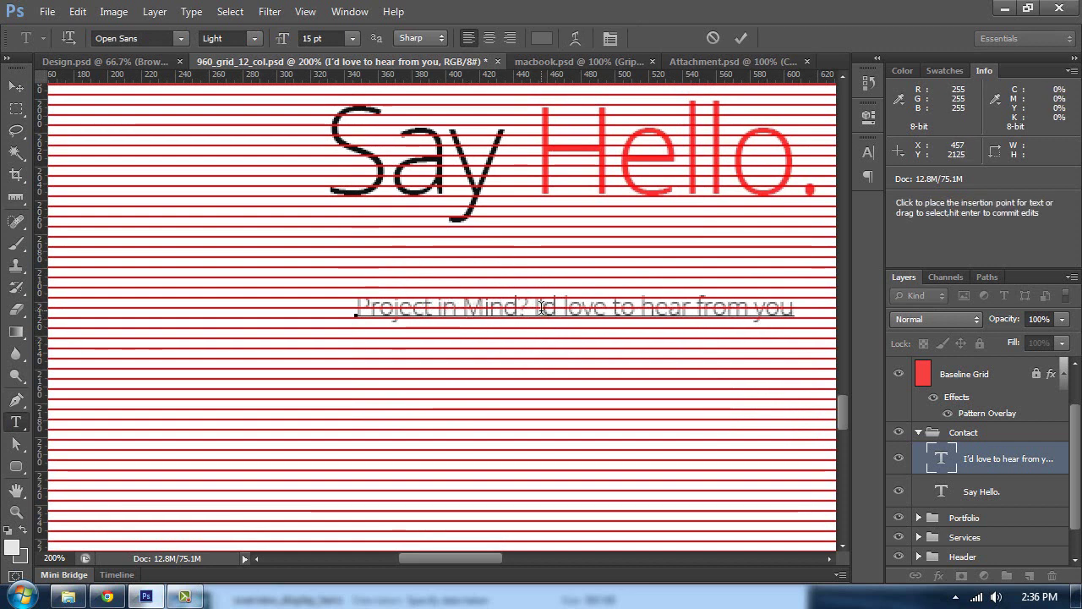
pyautogui.moveTo(534, 305); pyautogui.dragTo(641, 304)
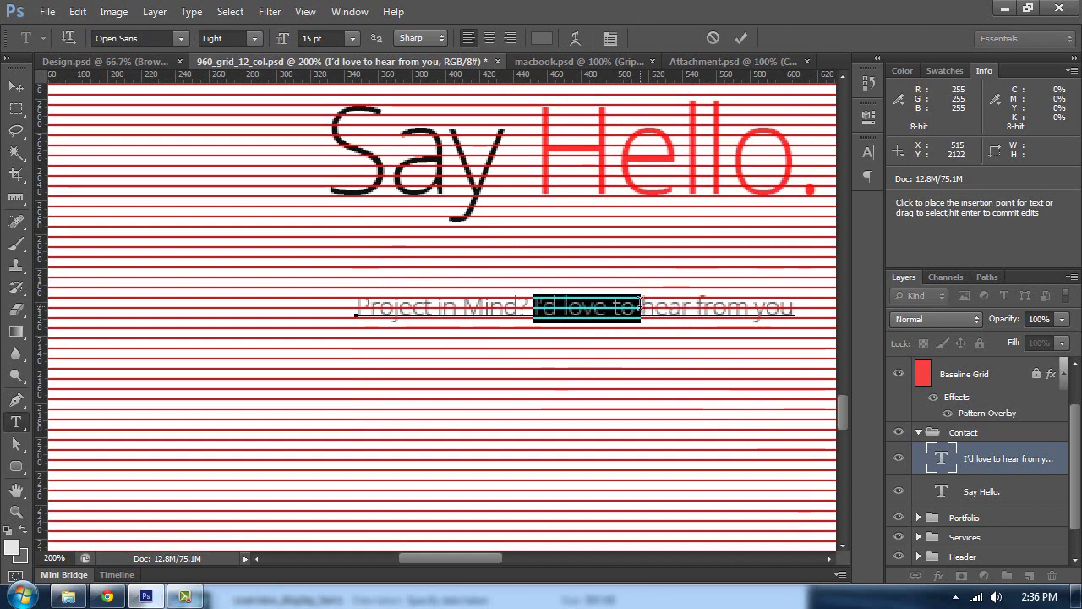
pyautogui.click(801, 311)
pyautogui.write('.')
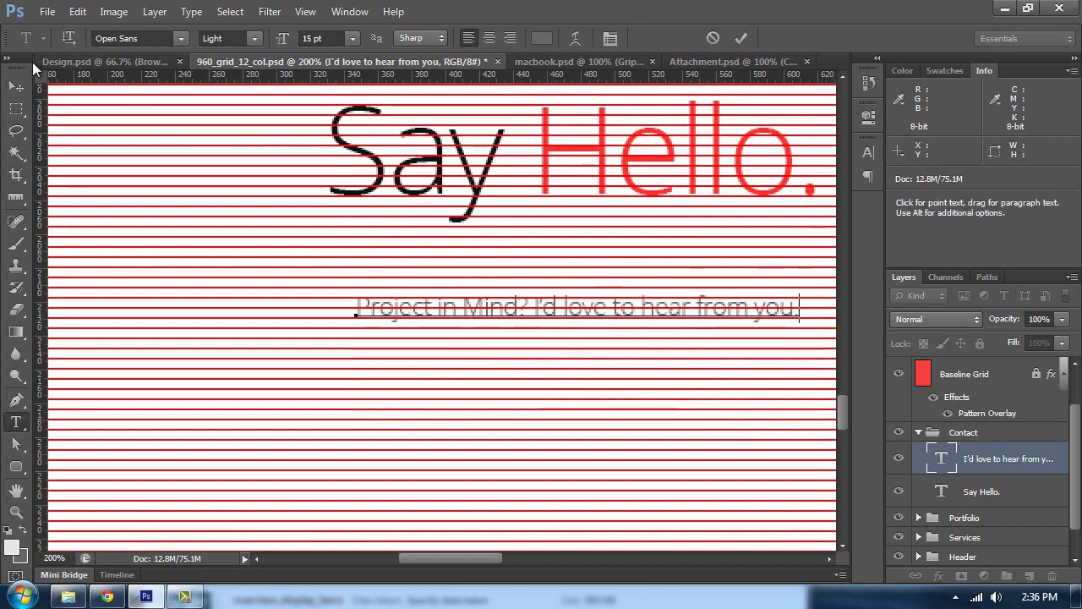
pyautogui.hotkey('ctrl', 'Return')
# - Move the subtitle up below the Say Hello heading, with its first letter meeting the first column's edge
pyautogui.press('v')
pyautogui.moveTo(386, 313); pyautogui.dragTo(357, 216)
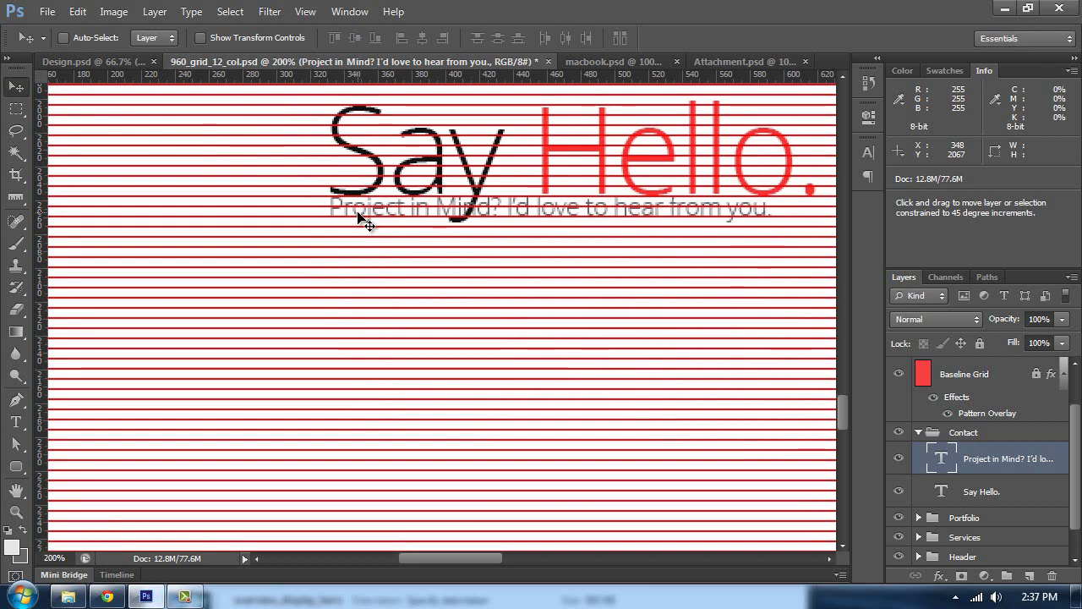
pyautogui.hotkey('ctrl', ';')
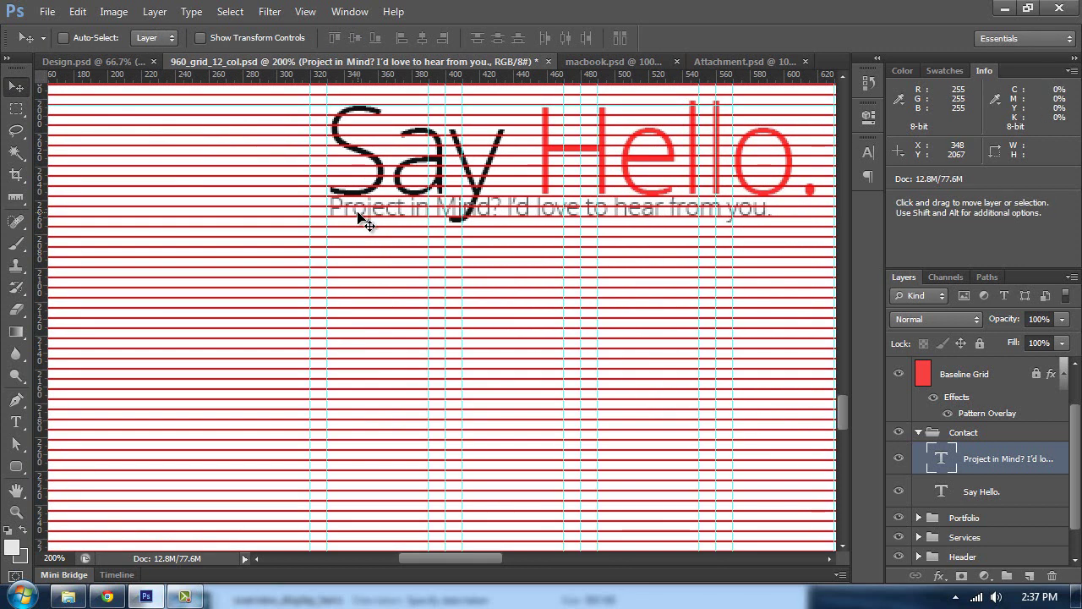
pyautogui.press('Left')
pyautogui.hotkey('shift', 'Down')
pyautogui.hotkey('shift', 'Down')
pyautogui.hotkey('shift', 'Down')
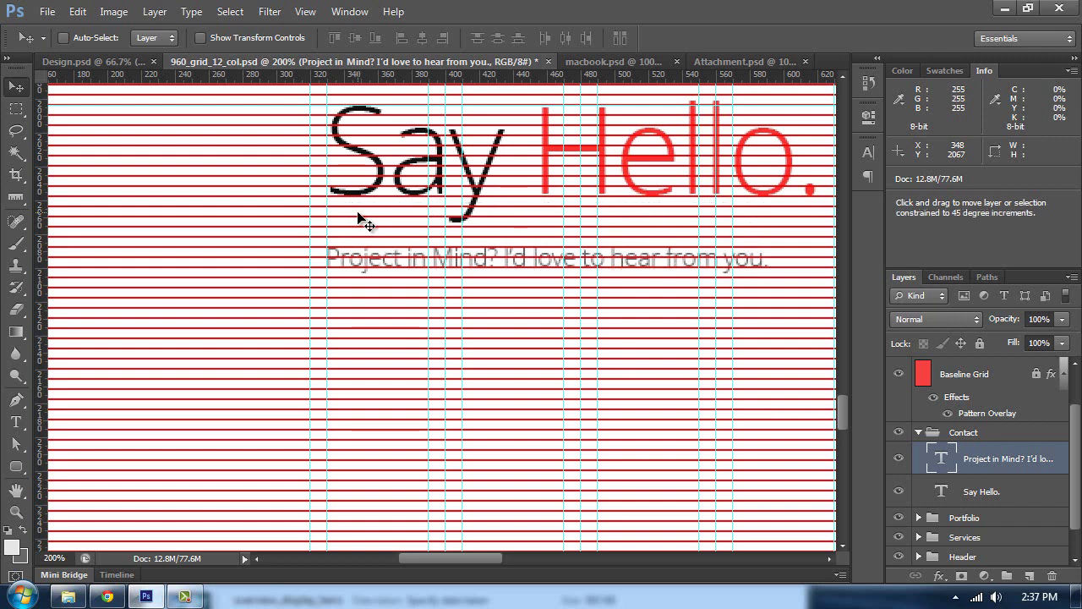
# - Measure 120 px down from the subtitle's baseline and place a horizontal guide at that point
pyautogui.hotkey('ctrl', '-')
pyautogui.hotkey('ctrl', '-')
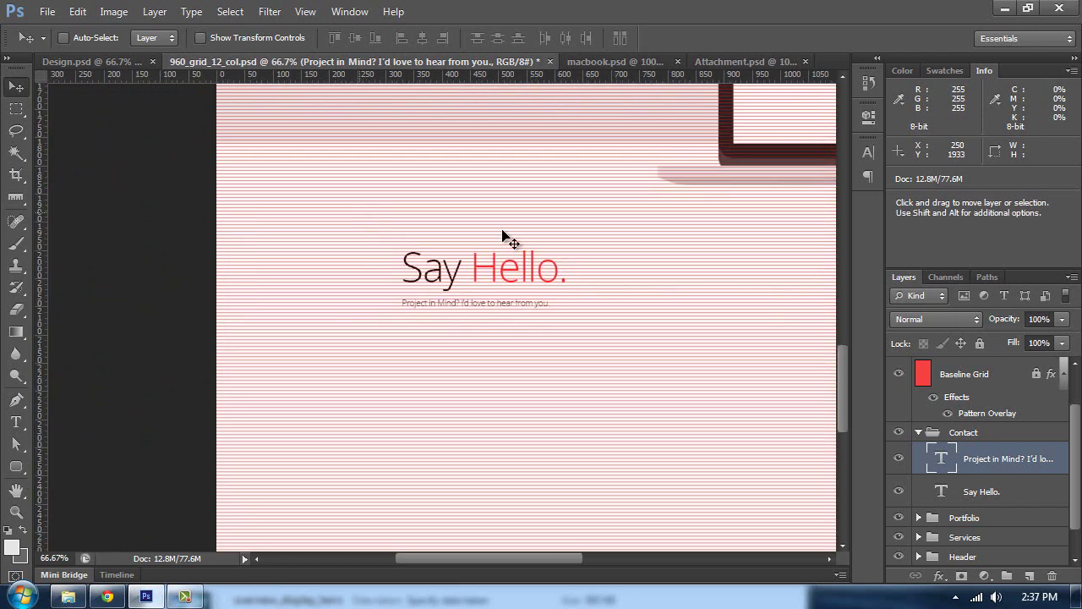
pyautogui.moveTo(571, 372); pyautogui.dragTo(459, 303)
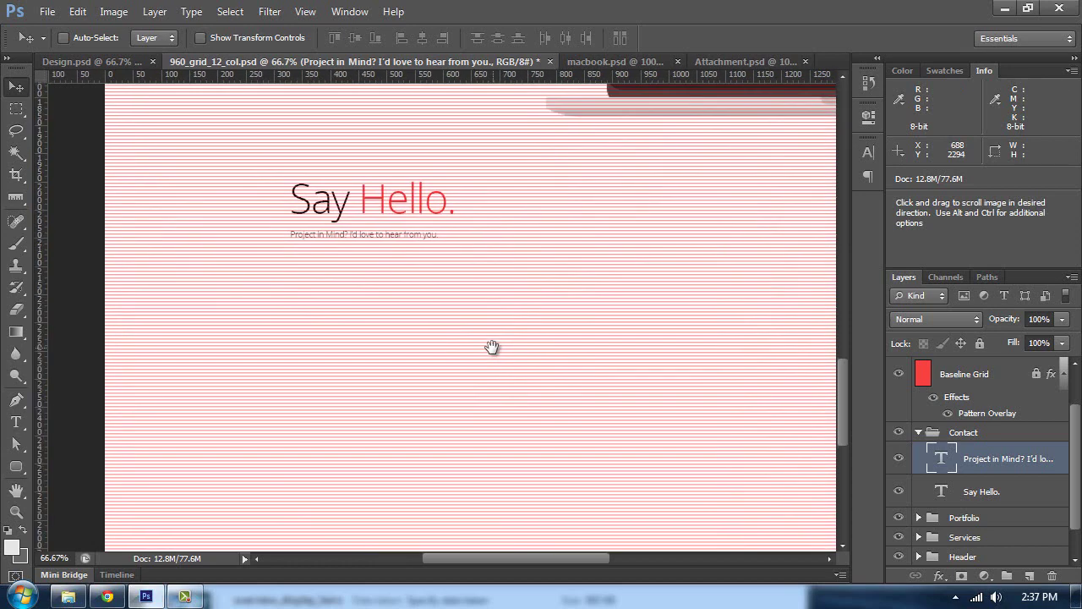
pyautogui.click(962, 489)
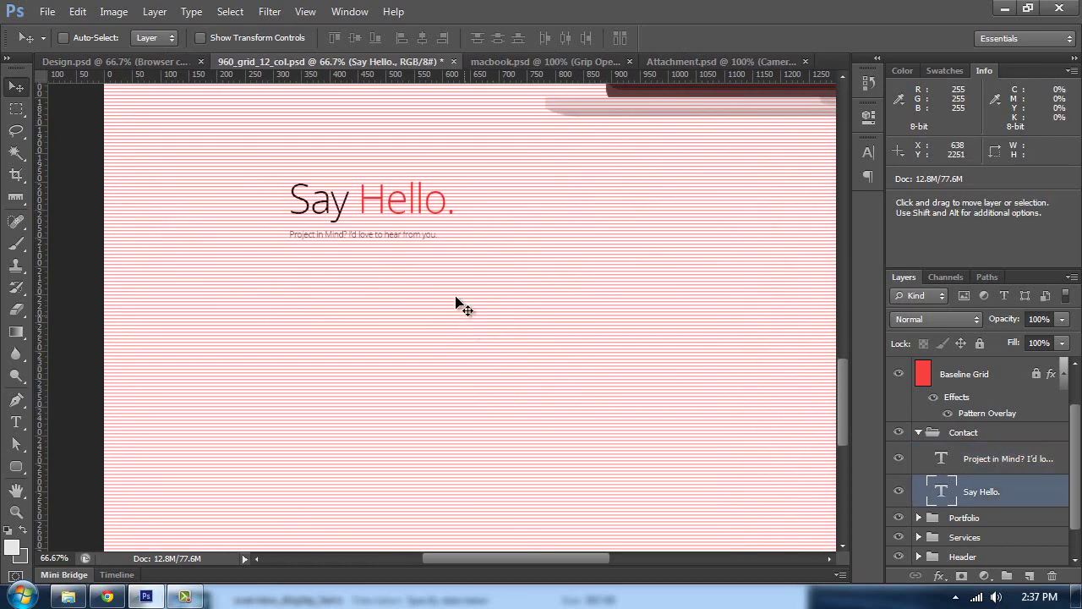
pyautogui.scroll(3, 519, 401)
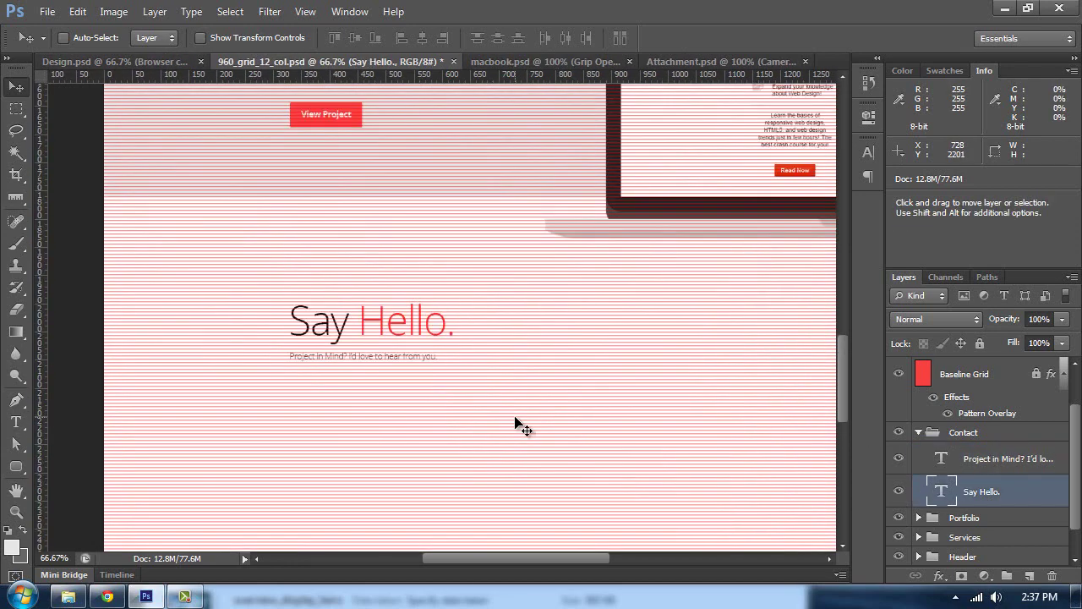
pyautogui.hotkey('ctrl', '+')
pyautogui.hotkey('ctrl', '+')
pyautogui.moveTo(170, 442); pyautogui.dragTo(302, 284)
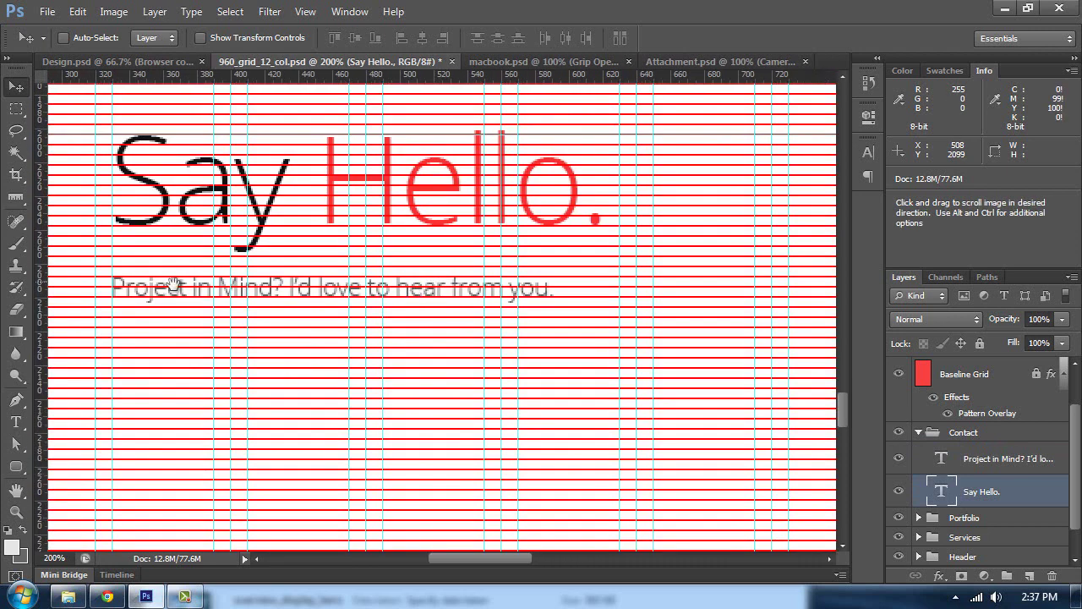
pyautogui.moveTo(14, 228); pyautogui.dragTo(68, 229)
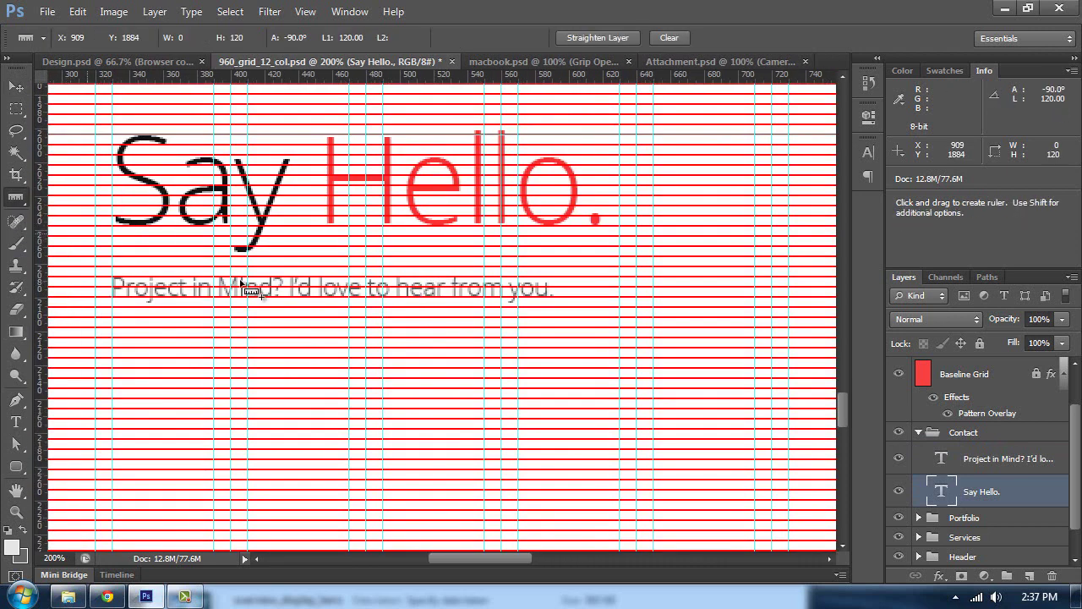
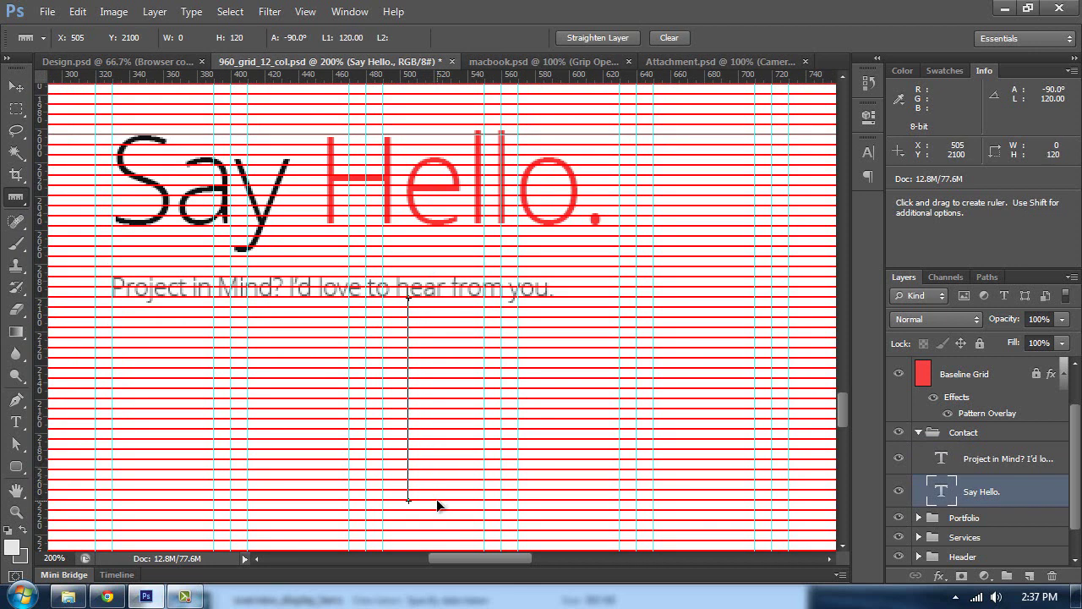
pyautogui.moveTo(415, 74); pyautogui.dragTo(439, 474)
# - Check the social icon row below the contact heading in Design.psd and return to 960_grid_12_col.psd
pyautogui.click(149, 67)
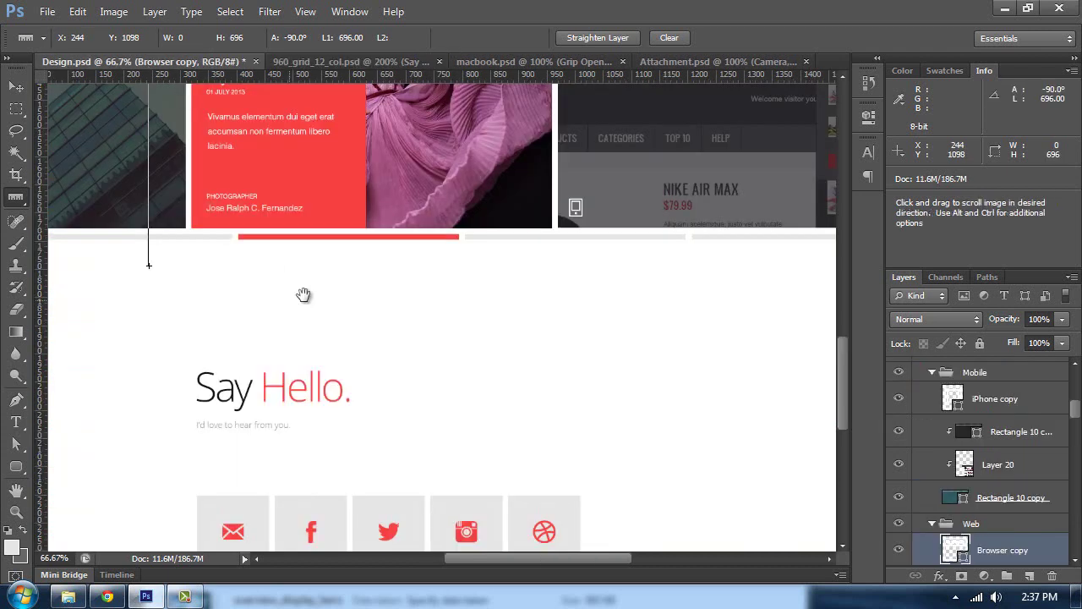
pyautogui.moveTo(304, 295); pyautogui.dragTo(357, 118)
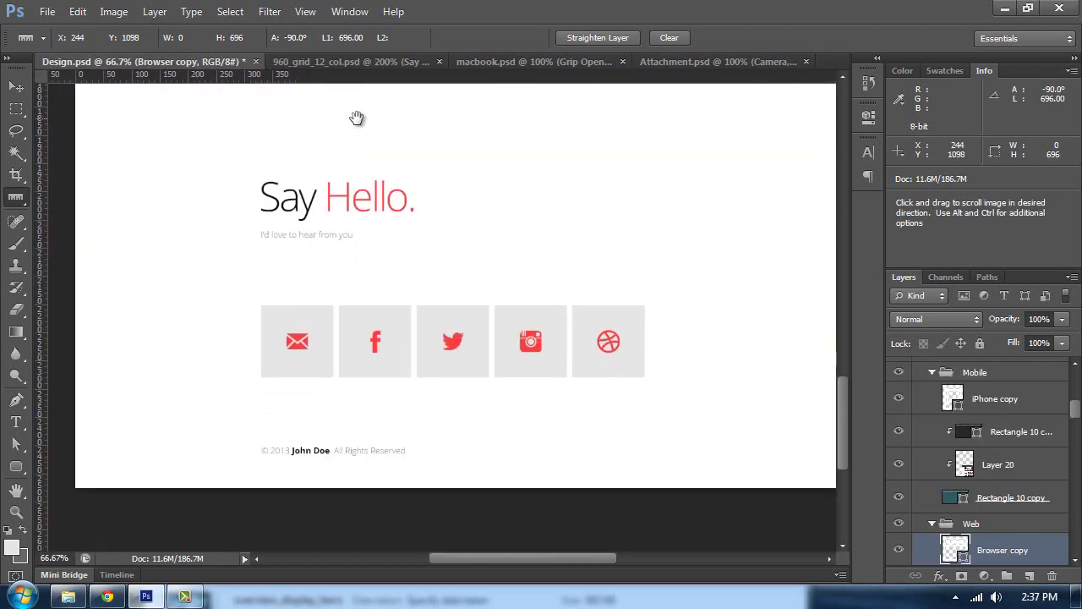
pyautogui.click(380, 62)
pyautogui.scroll(-4, 389, 203)
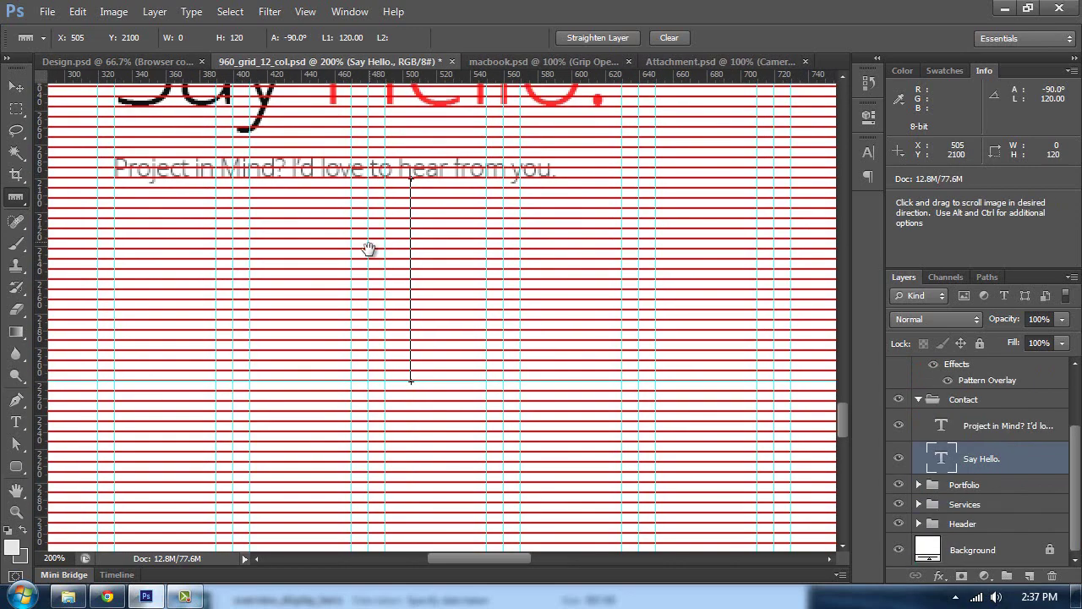
pyautogui.moveTo(370, 249); pyautogui.dragTo(420, 126)
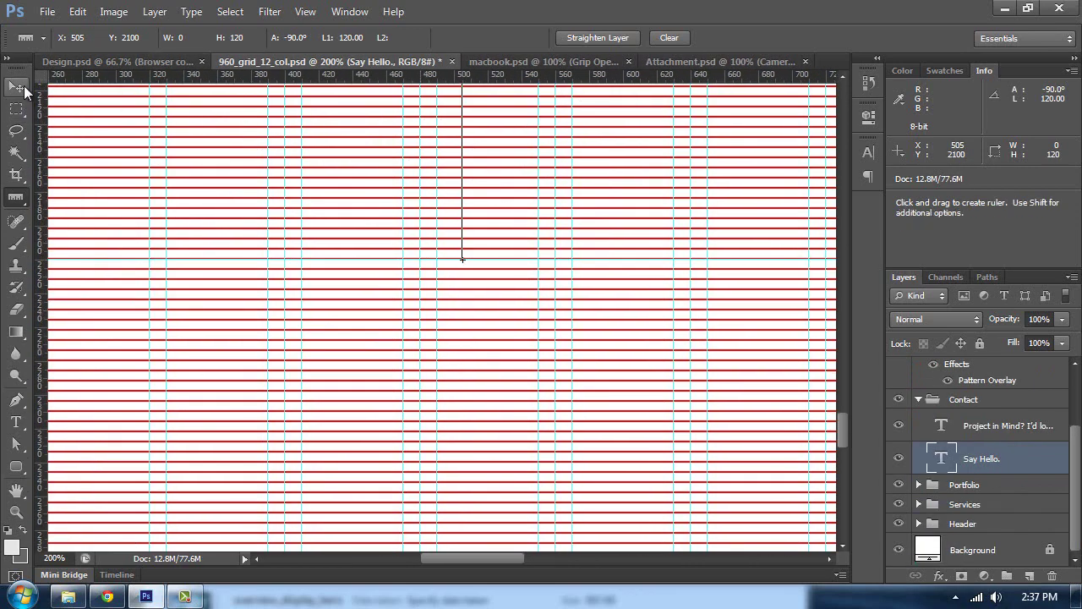
# - Add a new layer above the subtitle in the Contact group and put it in a subgroup named "Scoail Icons"
pyautogui.click(19, 88)
pyautogui.click(953, 422)
pyautogui.click(1030, 576)
pyautogui.hotkey('ctrl', 'g')
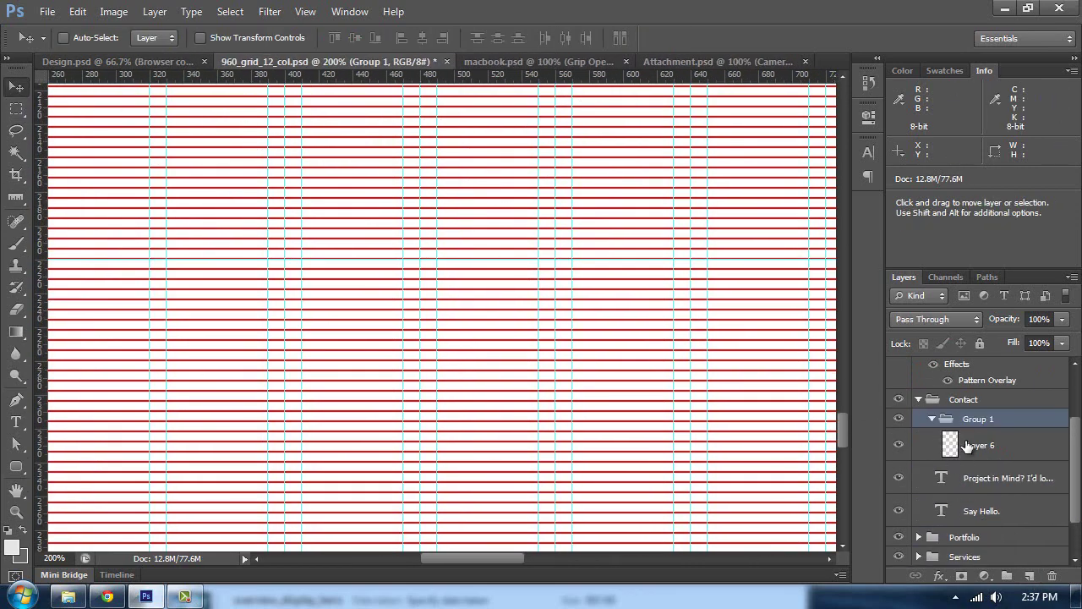
pyautogui.click(970, 434)
pyautogui.doubleClick(969, 420)
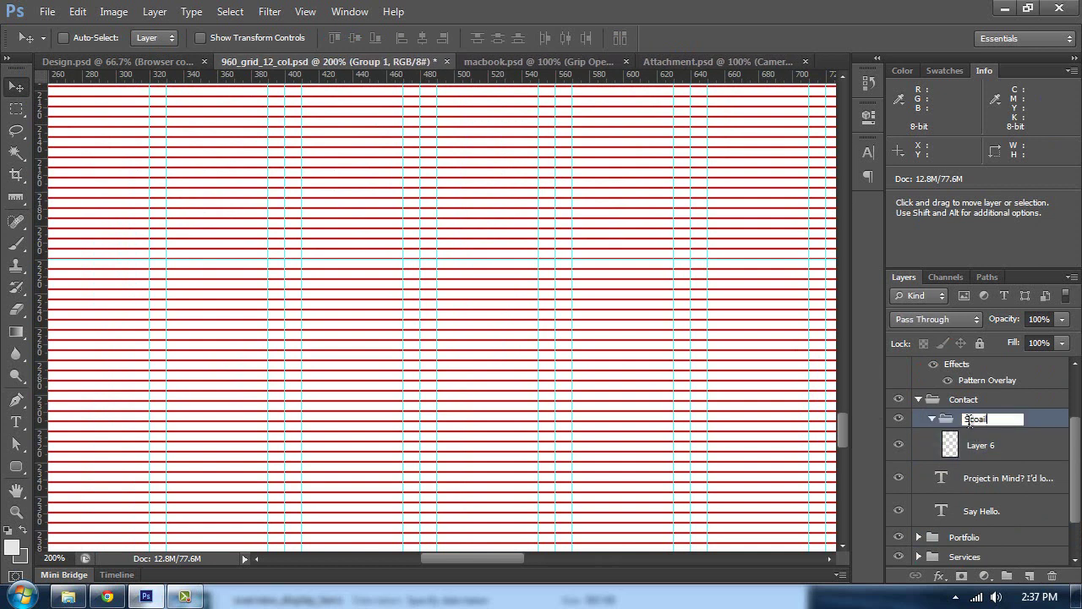
pyautogui.write('Scoail Icons')
pyautogui.press('Return')
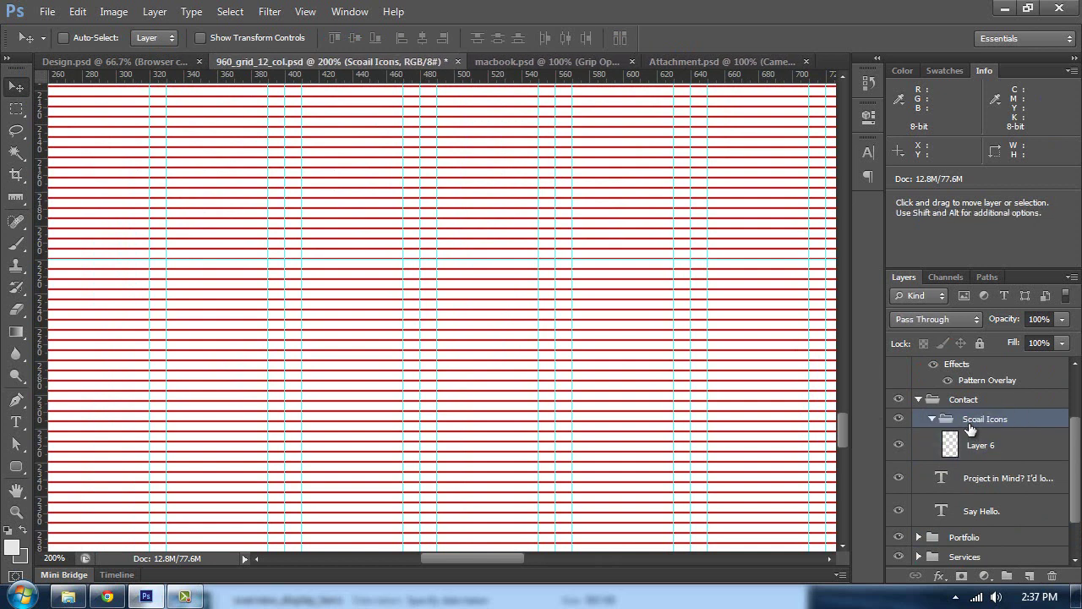
# - Draw a 120 px square on Layer 6, its top at the horizontal guide and its side at the first column's edge
pyautogui.click(975, 446)
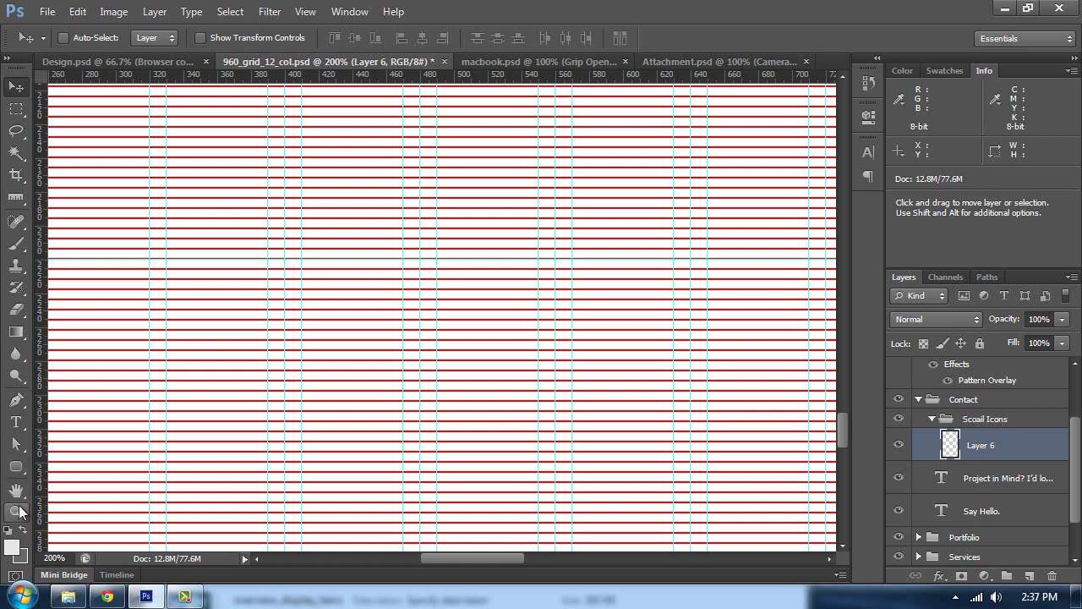
pyautogui.rightClick(16, 470)
pyautogui.click(63, 463)
pyautogui.moveTo(173, 320); pyautogui.dragTo(235, 427)
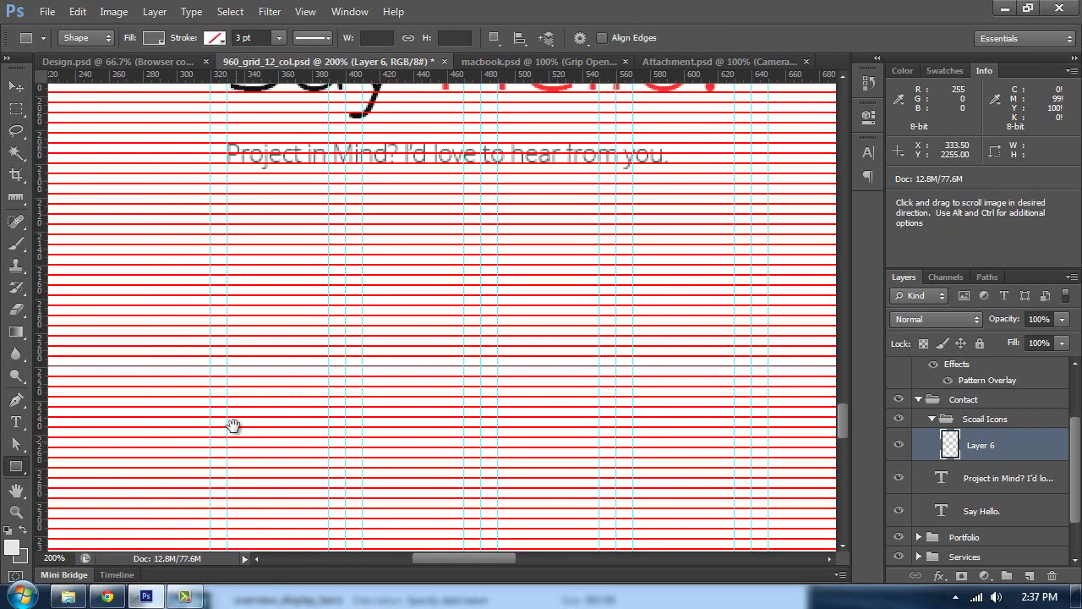
pyautogui.scroll(1, 372, 339)
pyautogui.scroll(-2, 220, 355)
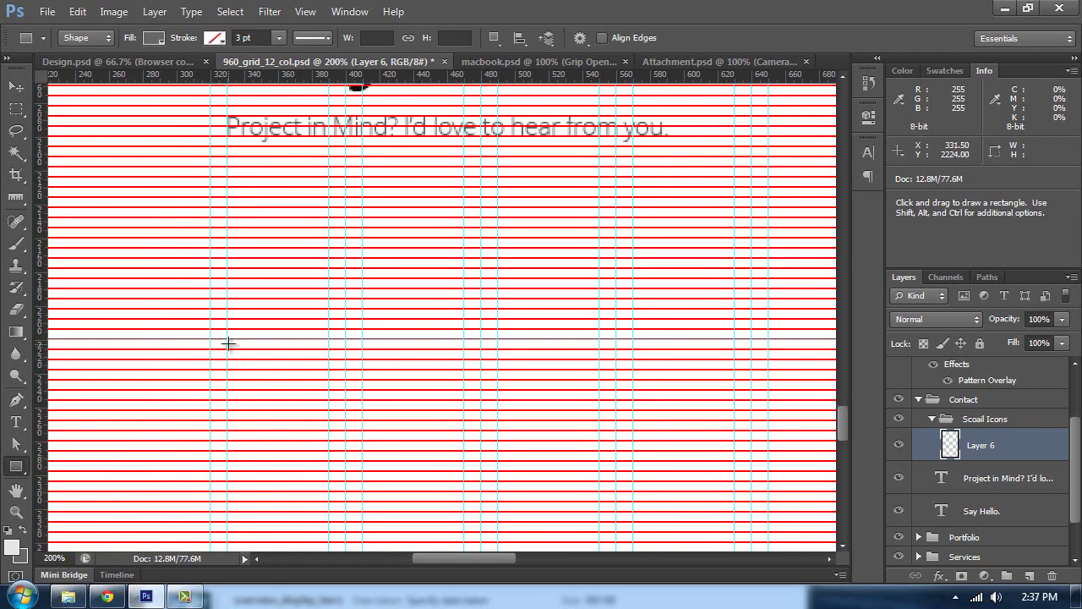
pyautogui.moveTo(228, 344); pyautogui.dragTo(466, 542)
pyautogui.moveTo(454, 454); pyautogui.dragTo(454, 322)
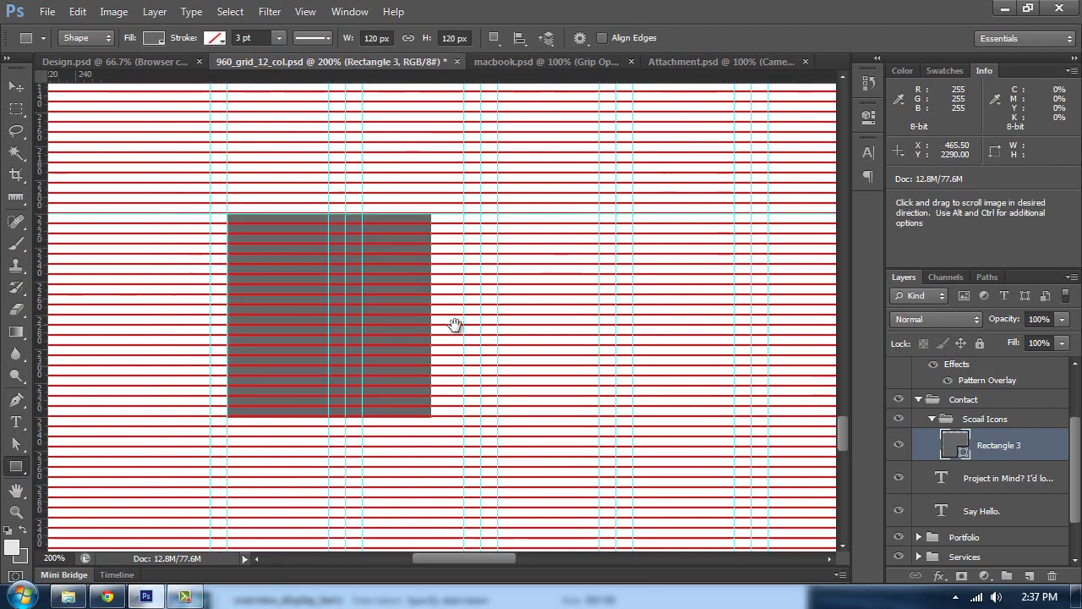
# - Set the square's fill colour to e5e5e5
pyautogui.doubleClick(949, 445)
pyautogui.click(13, 550)
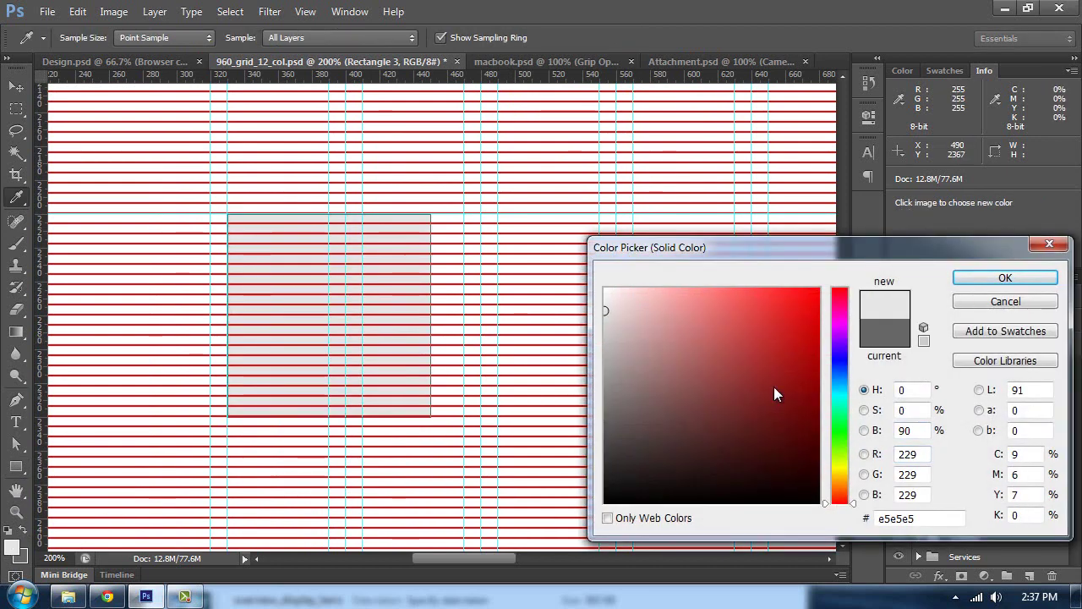
pyautogui.click(982, 276)
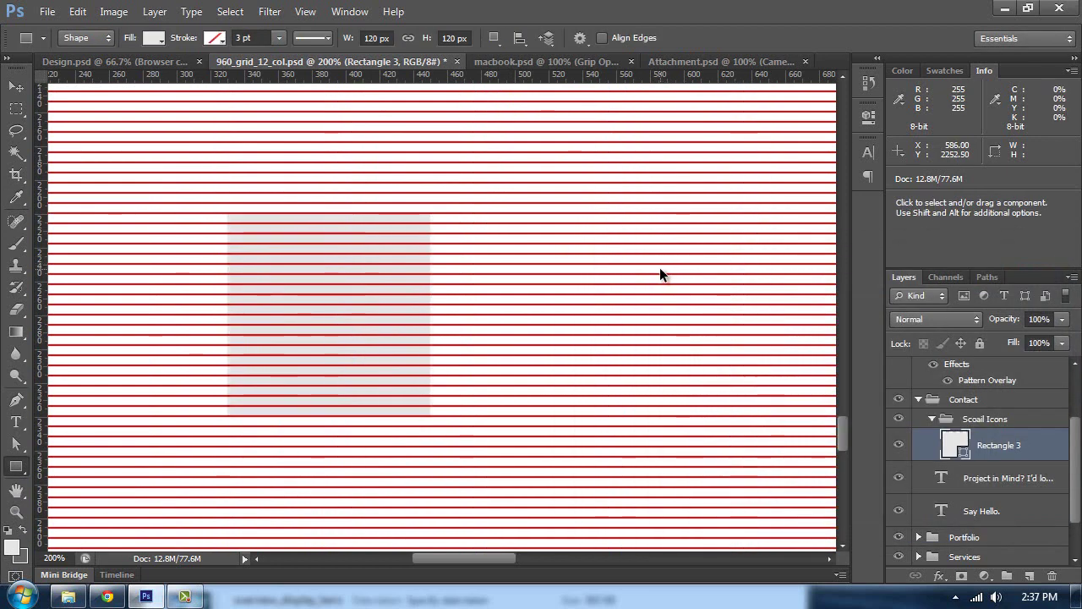
# - Duplicate the square three times in a row with 10 px gaps, checking the spacing against Design.psd
pyautogui.hotkey('ctrl', 'j')
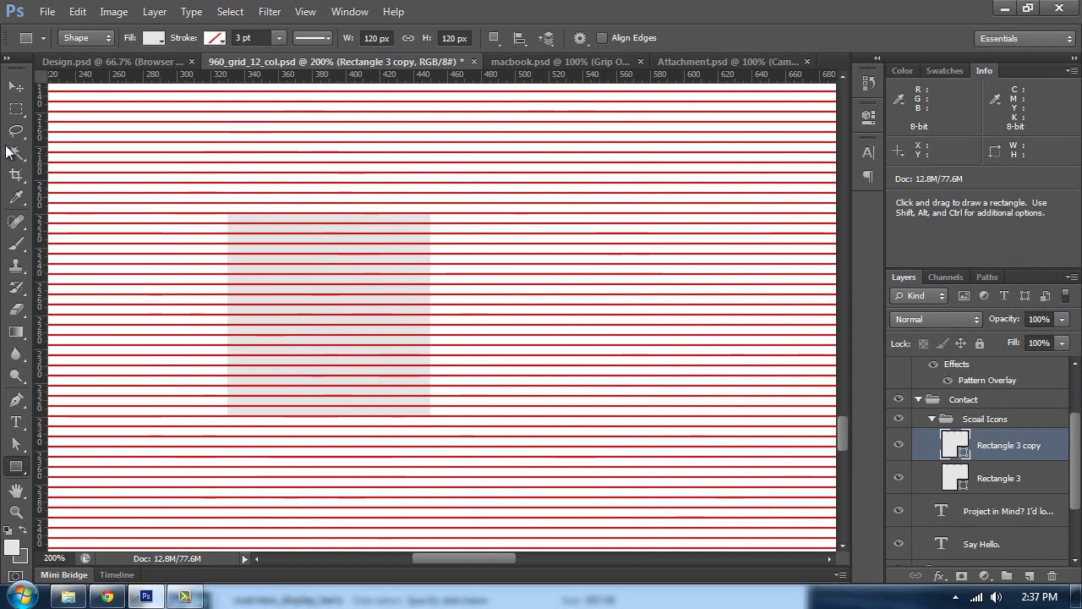
pyautogui.press('v')
pyautogui.moveTo(354, 266); pyautogui.dragTo(522, 265)
pyautogui.click(107, 69)
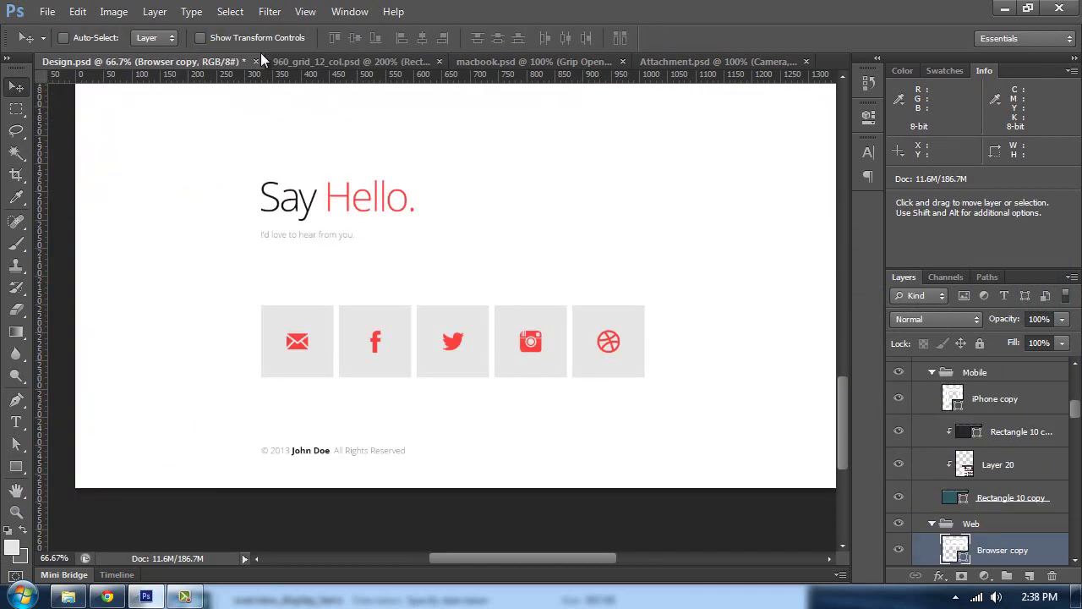
pyautogui.click(300, 63)
pyautogui.hotkey('shift', 'Right')
pyautogui.press('space')
pyautogui.moveTo(594, 302); pyautogui.dragTo(445, 294)
pyautogui.hotkey('shift', 'Right')
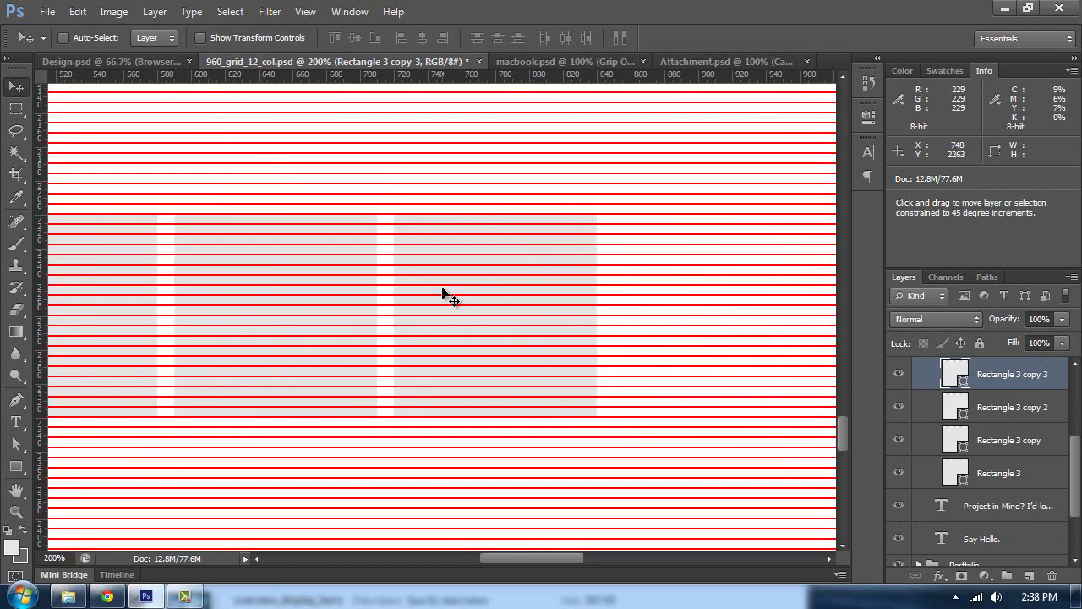
# - Duplicate the last square once more and place the copy 10 px beyond it to complete the row of five
pyautogui.moveTo(546, 310); pyautogui.dragTo(430, 313)
pyautogui.hotkey('ctrl', 'j')
pyautogui.moveTo(354, 287); pyautogui.dragTo(551, 290)
pyautogui.hotkey('ctrl', '-')
pyautogui.hotkey('ctrl', '-')
pyautogui.hotkey('ctrl', '-')
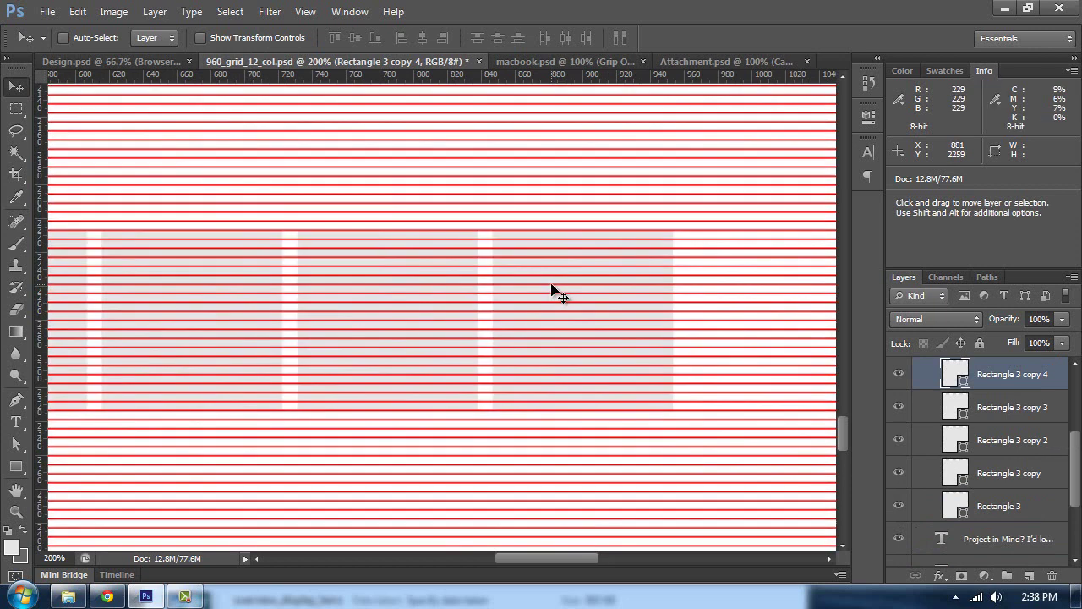
pyautogui.scroll(-1, 546, 301)
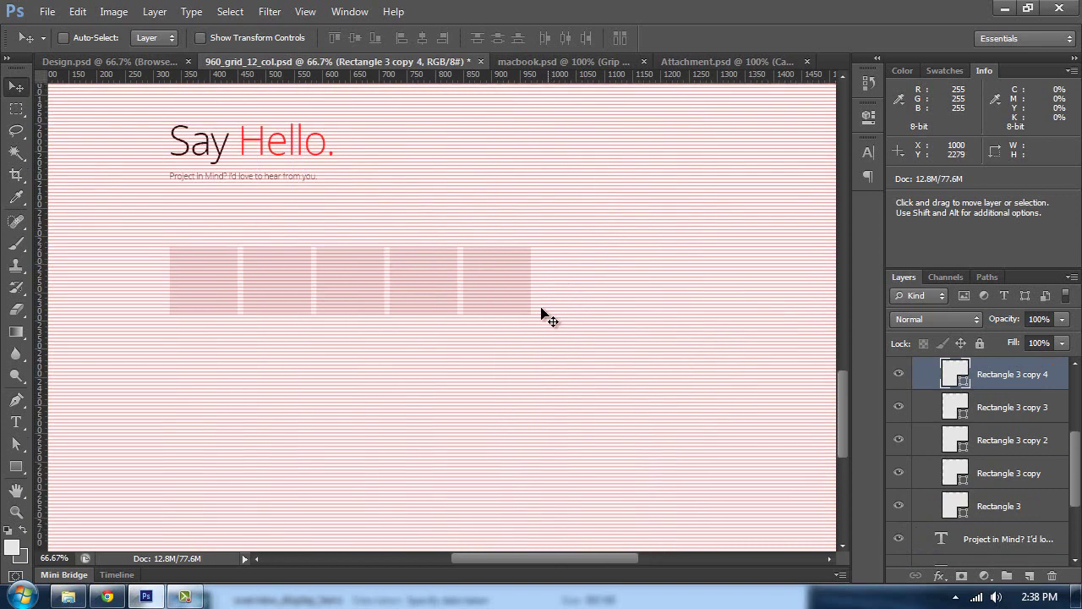
# - Show the guides, measure 120 px down from the boxes' lower edge, and place a horizontal guide at that point
pyautogui.press('space')
pyautogui.moveTo(307, 338); pyautogui.dragTo(453, 341)
pyautogui.hotkey('ctrl', ';')
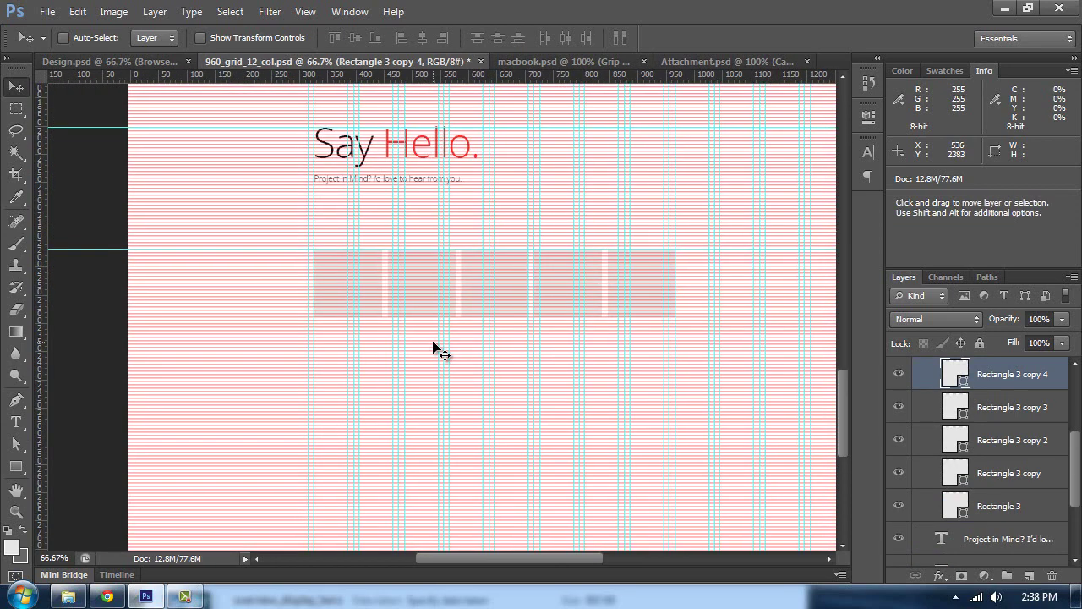
pyautogui.hotkey('ctrl', '+')
pyautogui.hotkey('ctrl', '+')
pyautogui.rightClick(15, 196)
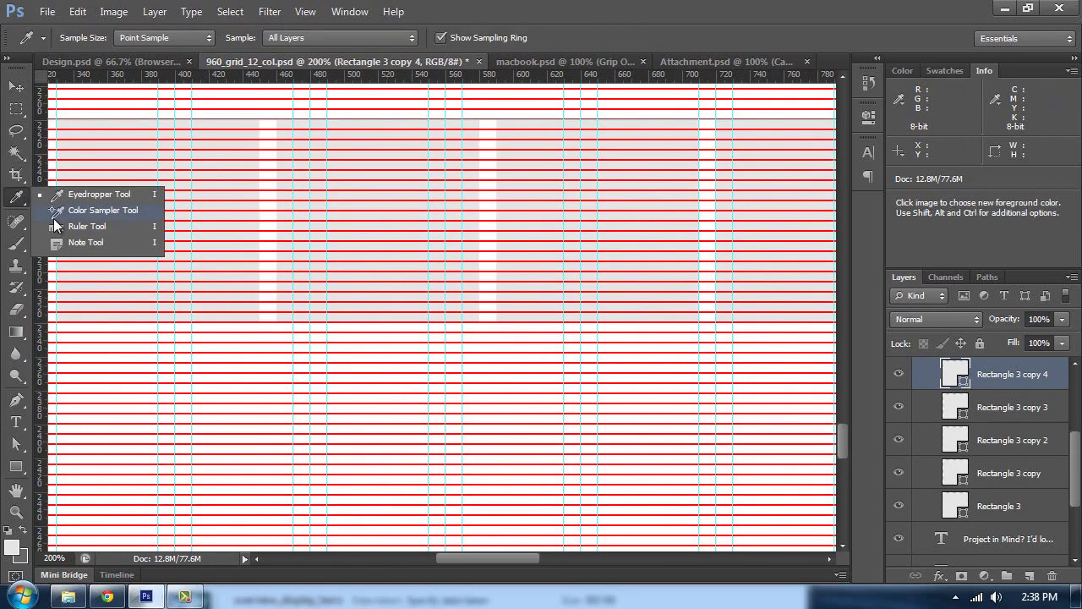
pyautogui.click(85, 228)
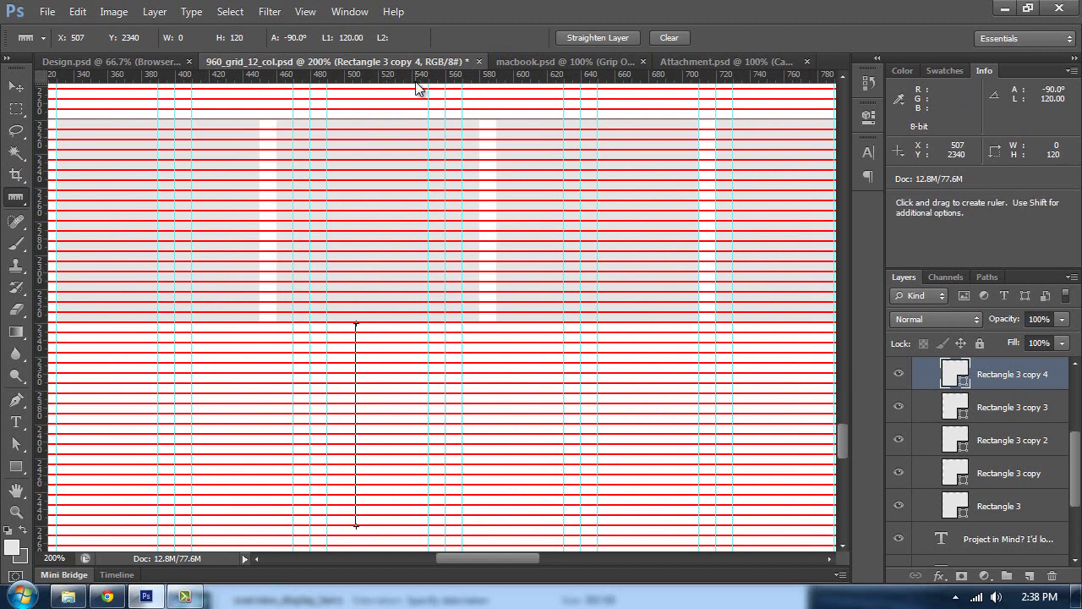
pyautogui.moveTo(417, 78); pyautogui.dragTo(415, 531)
# - Duplicate the subtitle text and place the copy at the new guide below the boxes, aligned with the first column
pyautogui.moveTo(418, 355); pyautogui.dragTo(599, 188)
pyautogui.scroll(1, 486, 279)
pyautogui.scroll(10, 236, 194)
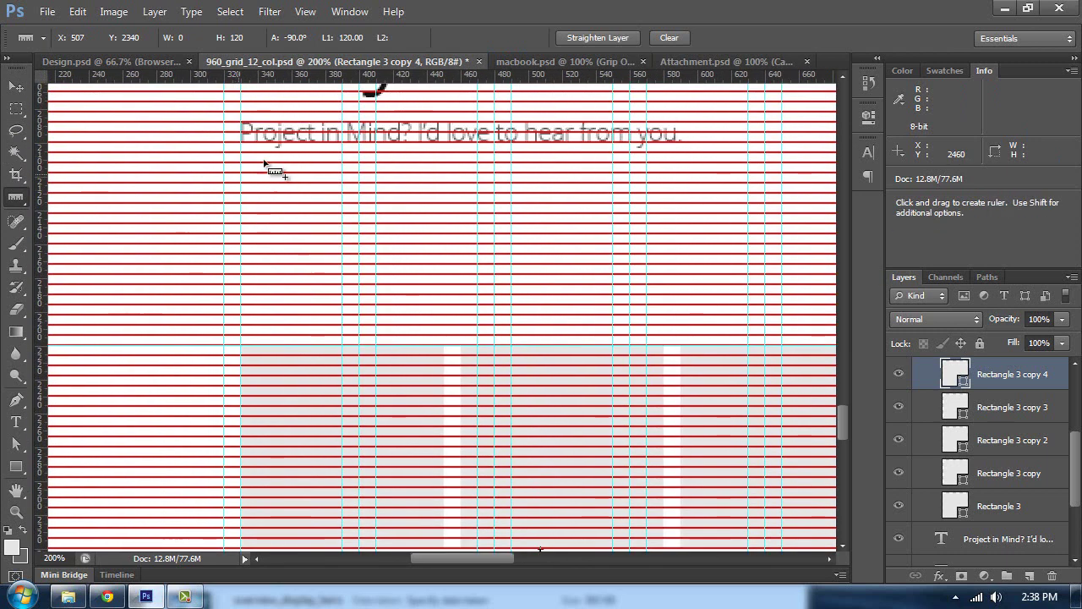
pyautogui.press('t')
pyautogui.click(282, 132)
pyautogui.click(16, 86)
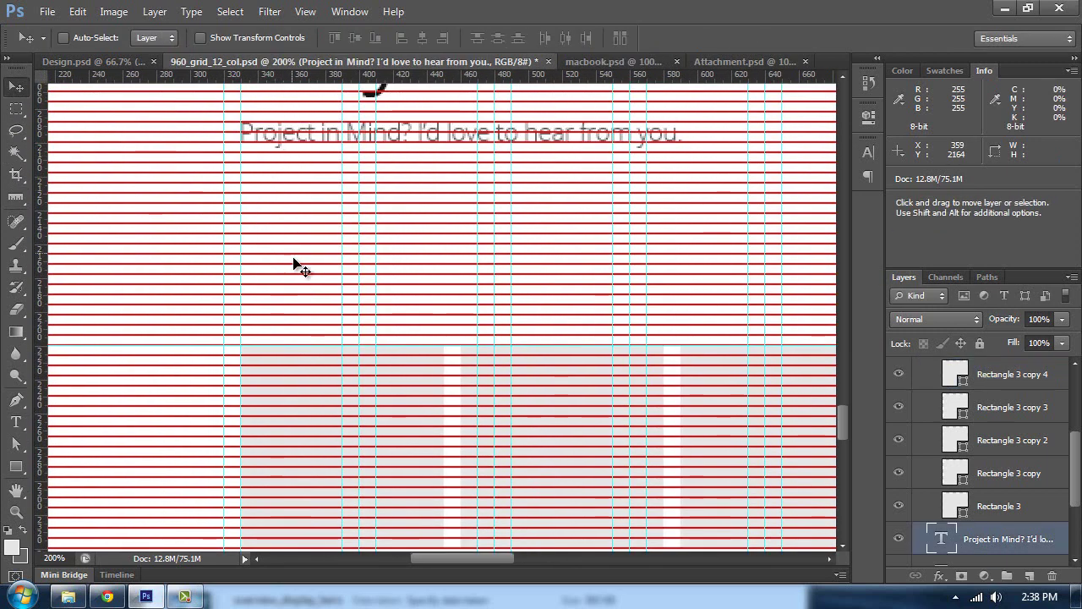
pyautogui.moveTo(326, 296); pyautogui.dragTo(313, 446)
# - Replace the duplicated text with a copyright line: "Copyright 2013", the owner's full name, and "All rights reserved."
pyautogui.press('t')
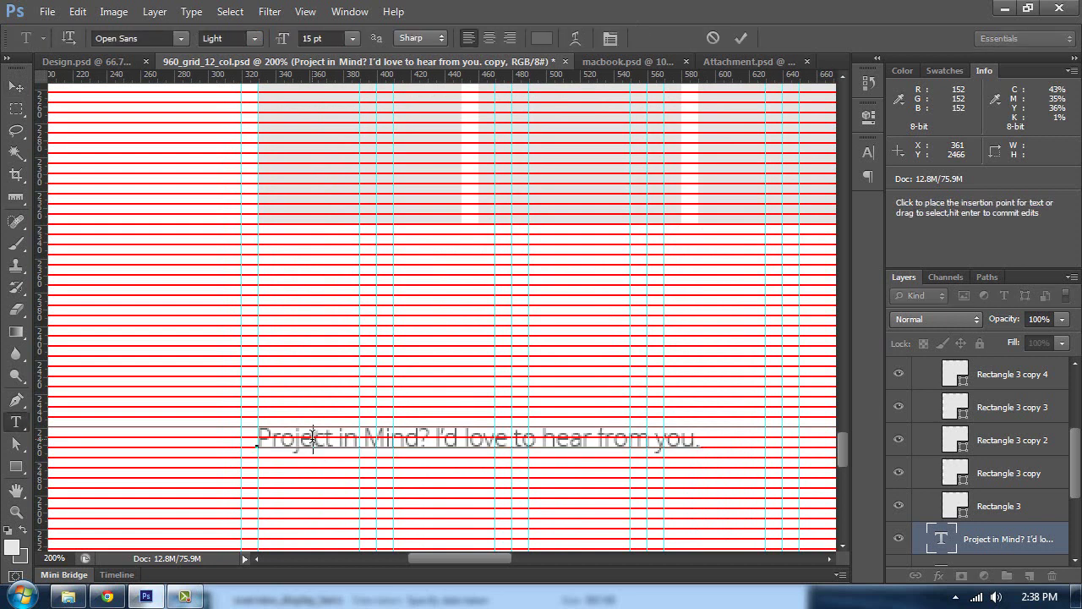
pyautogui.click(312, 436)
pyautogui.hotkey('ctrl', 'a')
pyautogui.write('C')
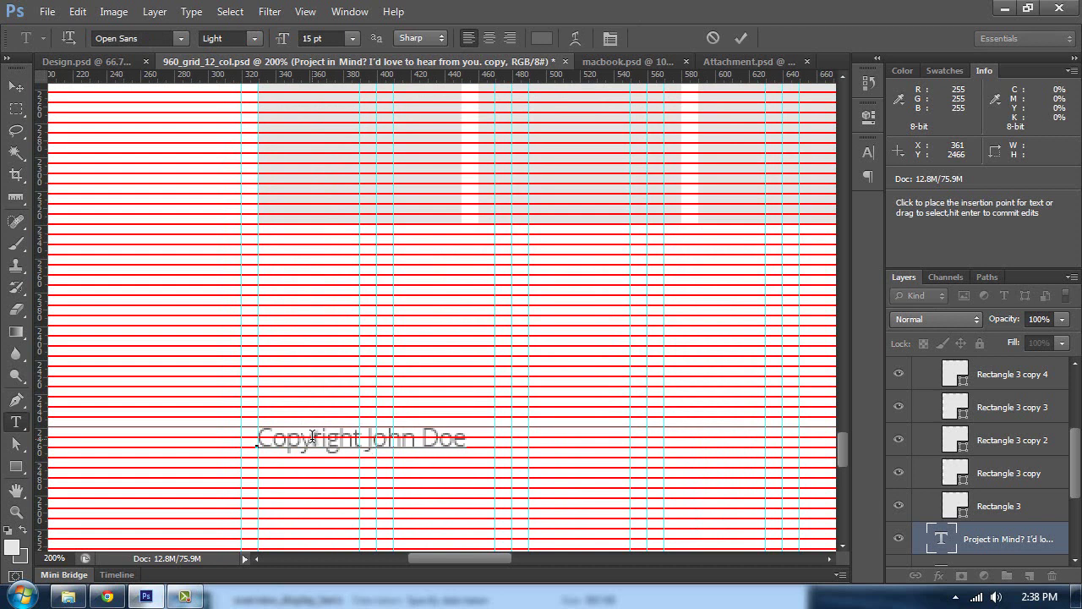
pyautogui.write('013 ')
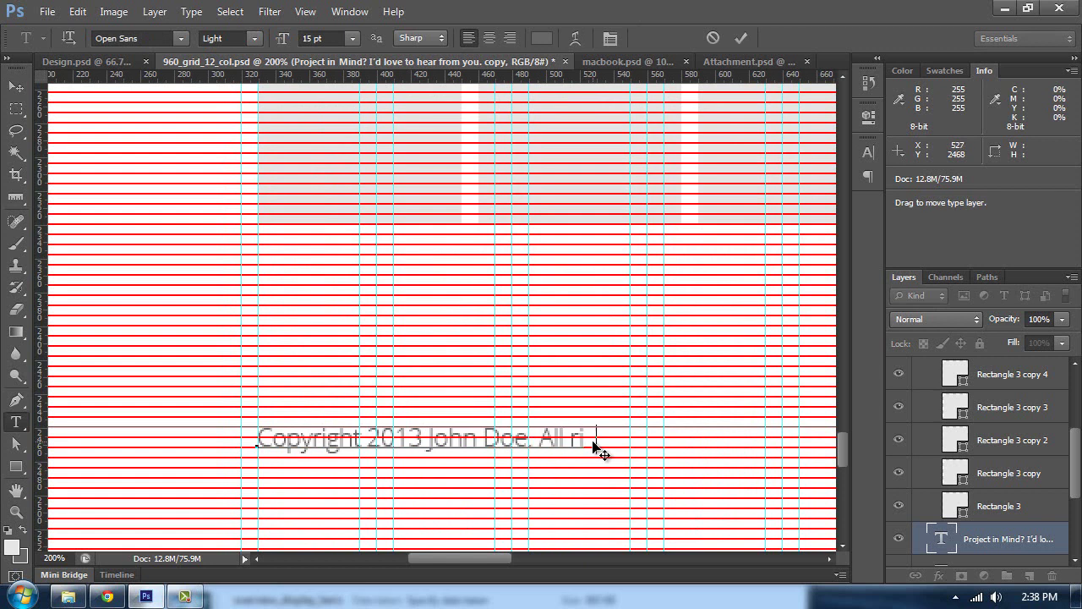
pyautogui.write('ed.')
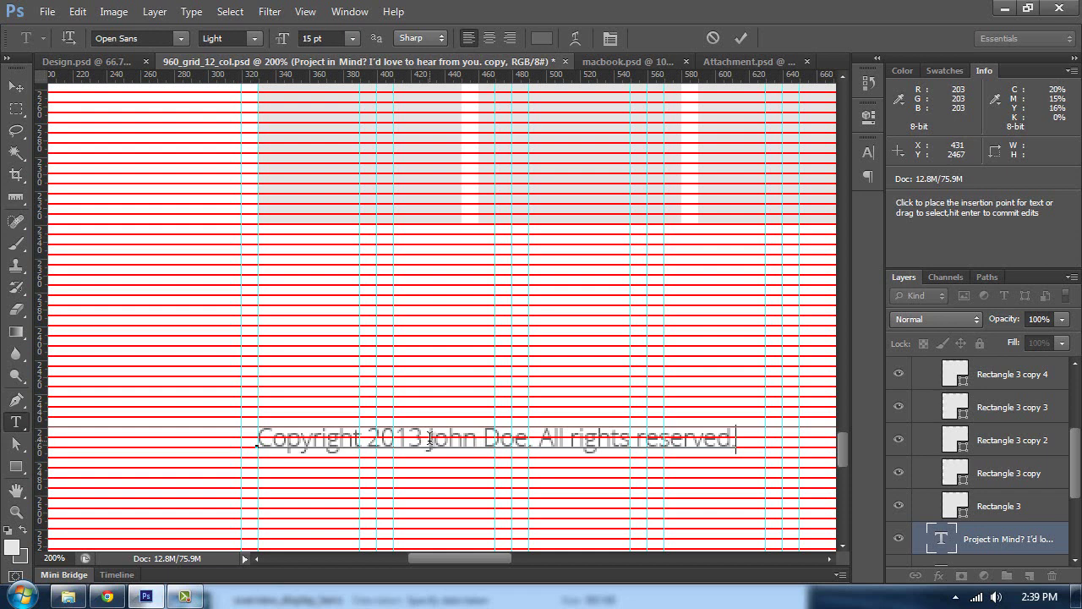
# - Make the owner's name in the copyright line Bold and set its colour to 111111
pyautogui.moveTo(431, 438); pyautogui.dragTo(531, 438)
pyautogui.click(254, 38)
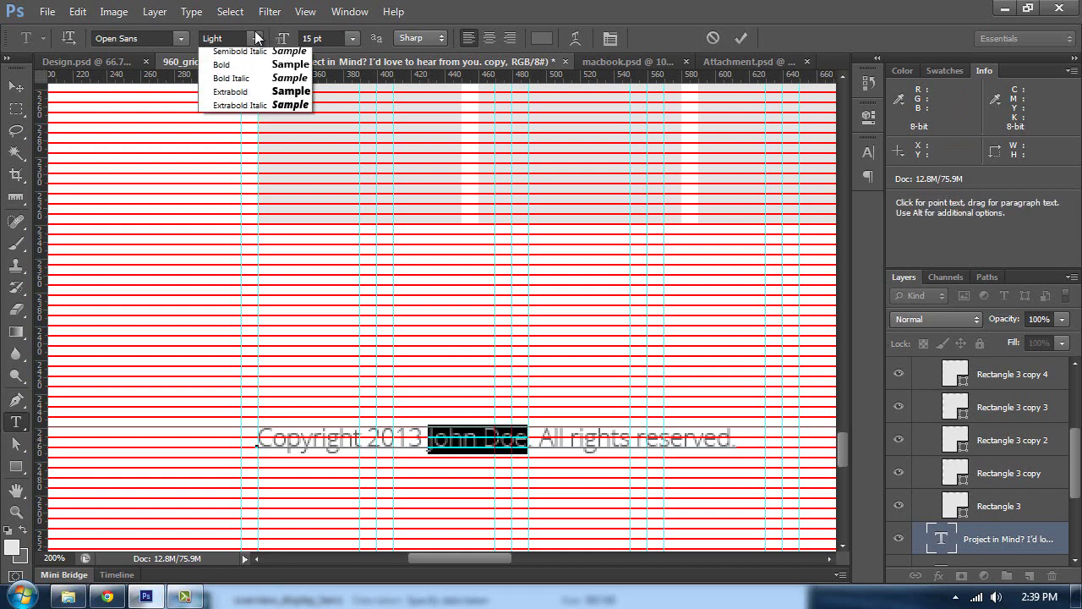
pyautogui.click(252, 145)
pyautogui.click(541, 38)
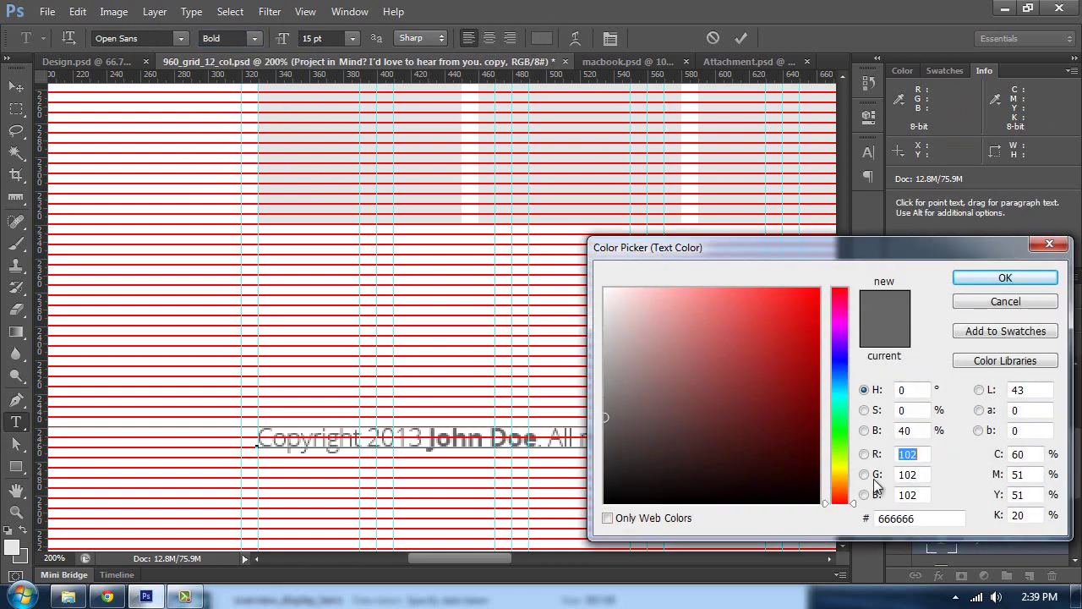
pyautogui.write('11111')
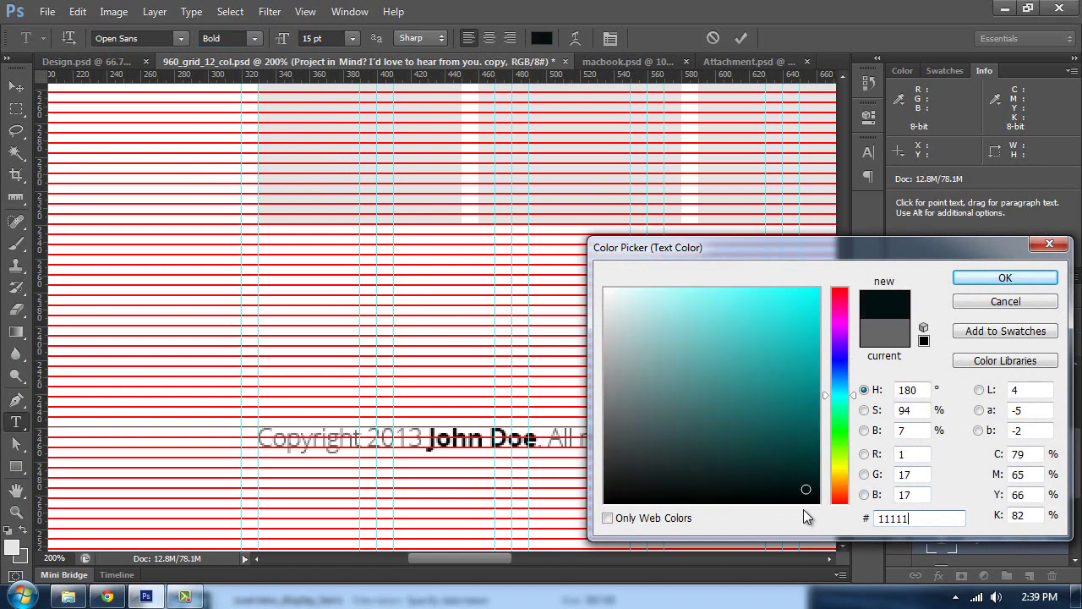
pyautogui.write('1')
pyautogui.click(1004, 278)
pyautogui.click(15, 87)
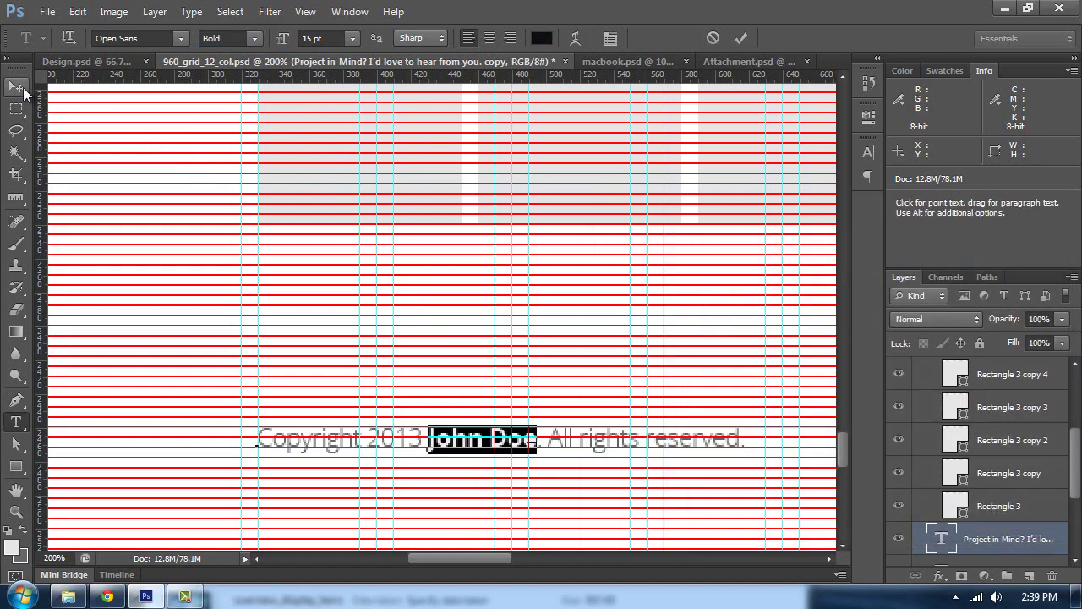
# - Hide the guides over the contact section
pyautogui.hotkey('ctrl', '-')
pyautogui.hotkey('ctrl', '-')
pyautogui.hotkey('ctrl', '-')
pyautogui.hotkey('ctrl', '-')
pyautogui.hotkey('ctrl', '+')
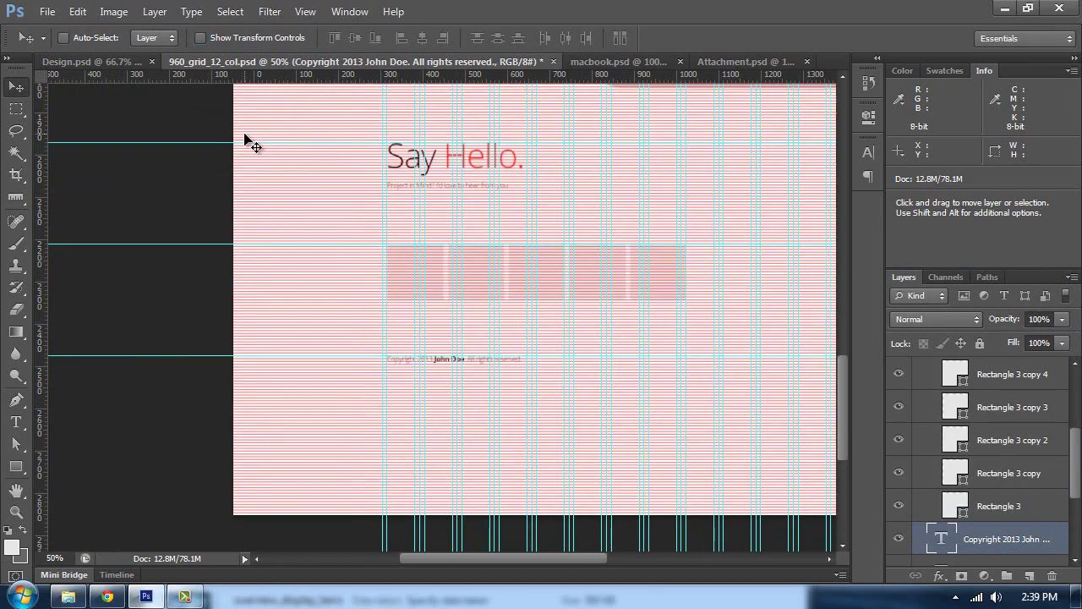
pyautogui.hotkey('ctrl', '+')
pyautogui.hotkey('ctrl', ';')
pyautogui.hotkey('ctrl', '+')
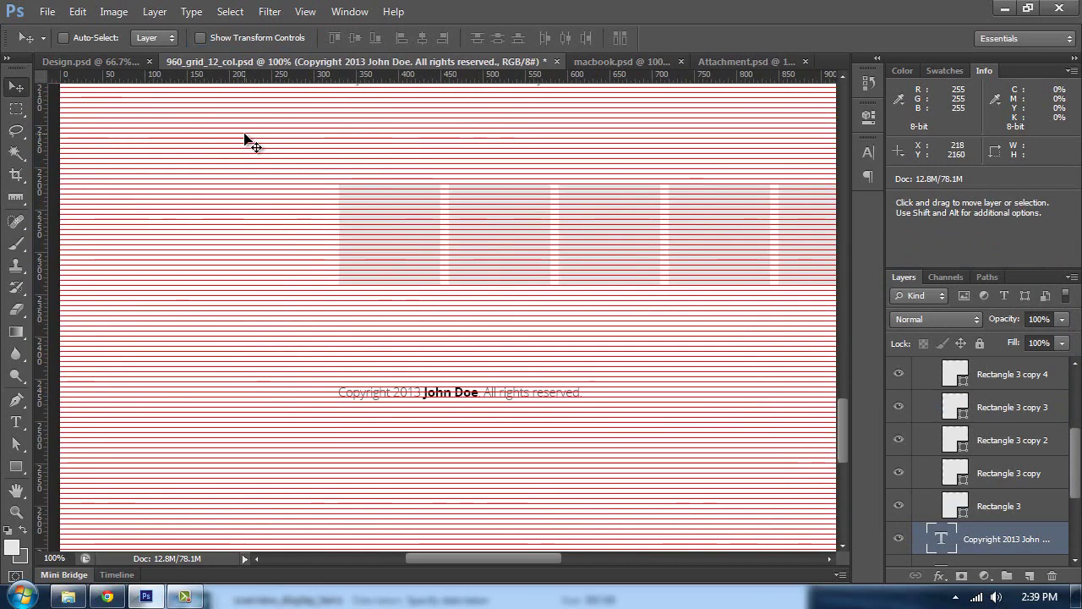
pyautogui.click(867, 181)
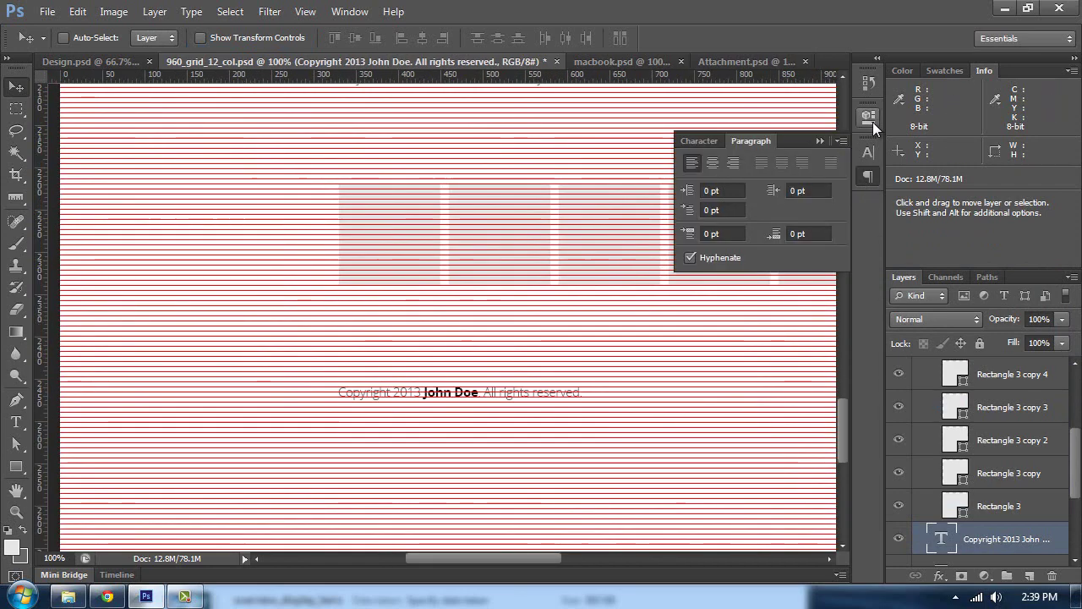
pyautogui.click(868, 152)
pyautogui.click(824, 141)
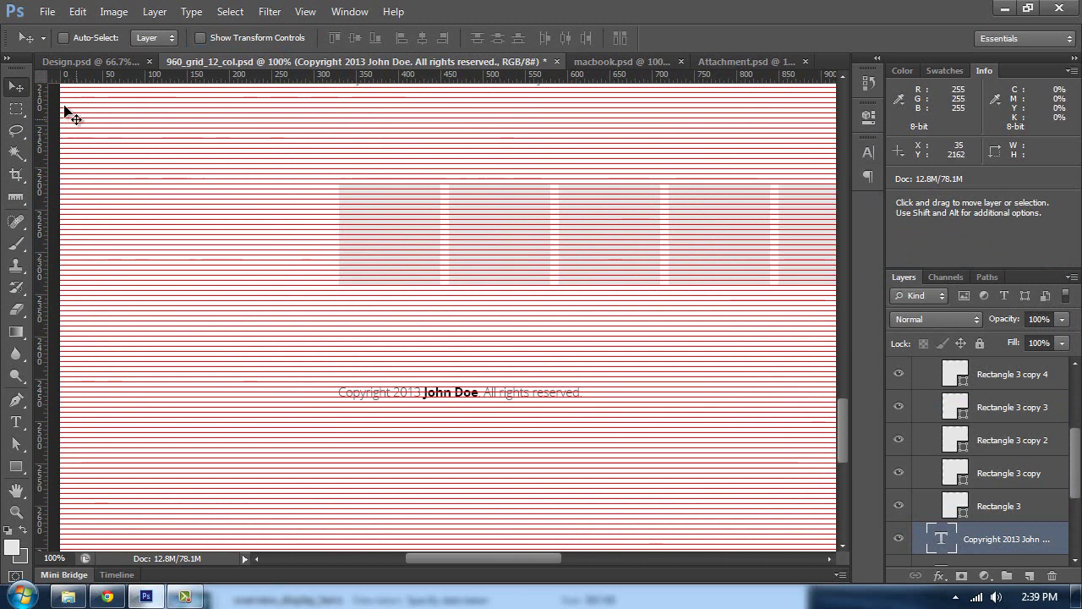
# - Hide the Baseline Grid layer and review the contact section's layout without it
pyautogui.scroll(2, 121, 113)
pyautogui.scroll(2, 975, 447)
pyautogui.scroll(3, 977, 445)
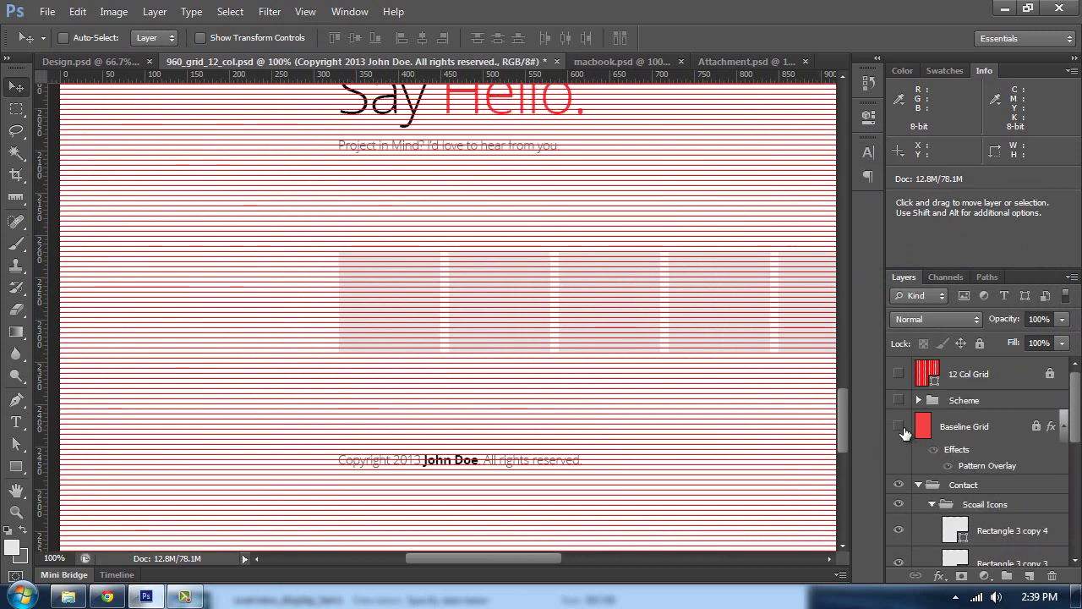
pyautogui.click(899, 427)
pyautogui.hotkey('ctrl', '-')
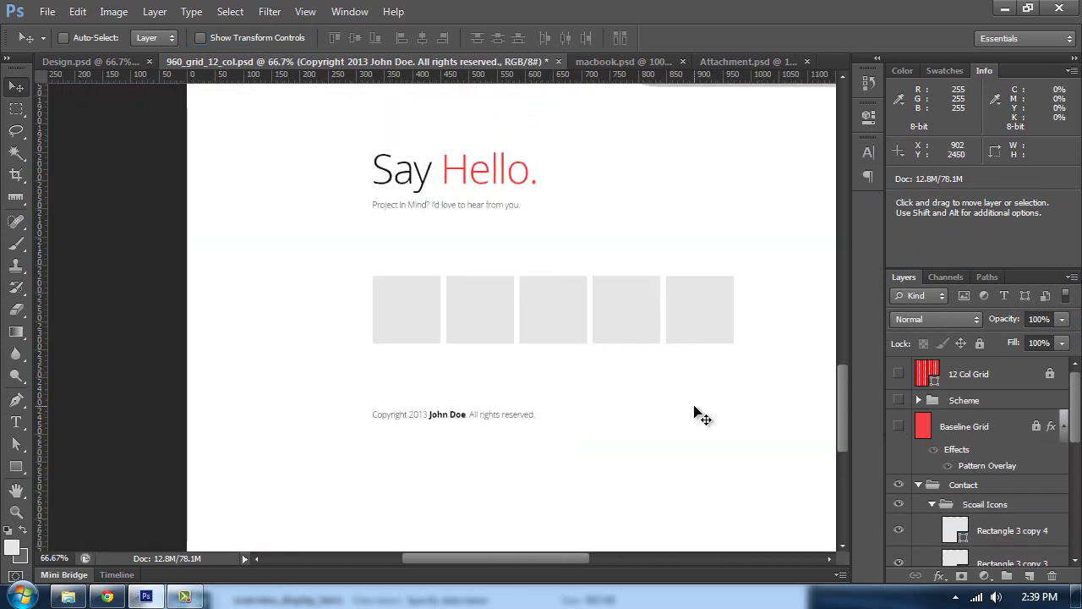
pyautogui.moveTo(679, 376); pyautogui.dragTo(584, 515)
pyautogui.press('Tab')
pyautogui.moveTo(556, 213); pyautogui.dragTo(546, 169)
pyautogui.press('Tab')
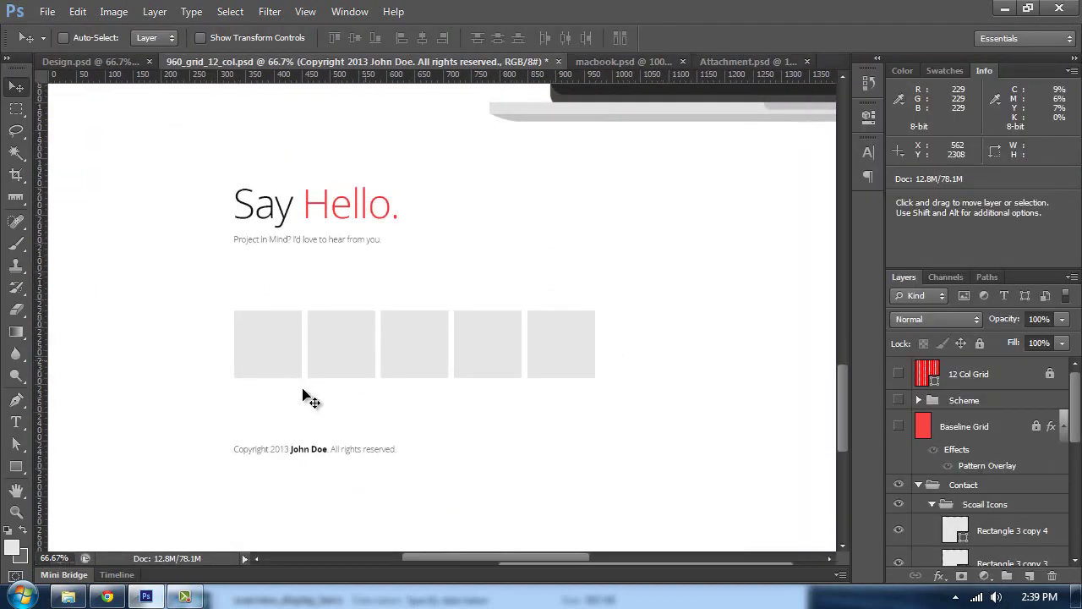
# - Switch to Chrome and search iconmonstr for "mail" icons
pyautogui.click(107, 597)
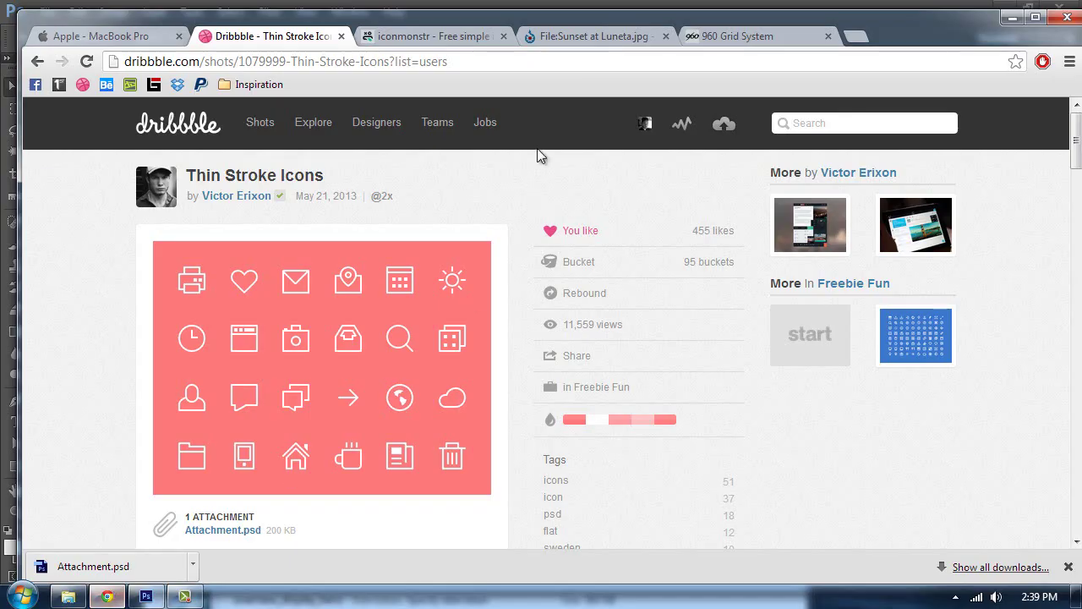
pyautogui.click(709, 41)
pyautogui.click(396, 38)
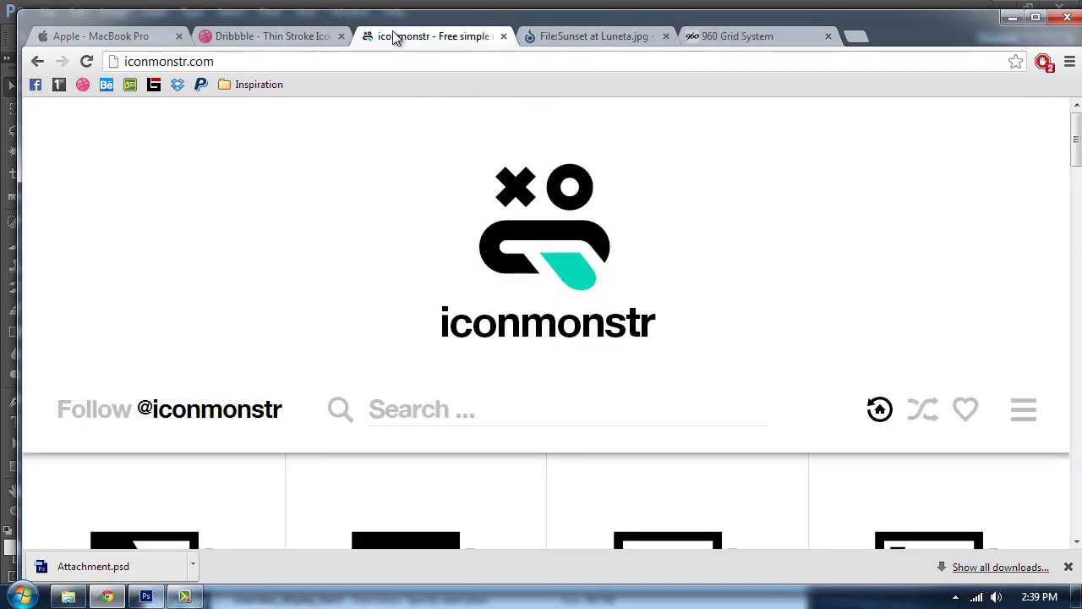
pyautogui.scroll(-3, 508, 397)
pyautogui.scroll(3, 512, 405)
pyautogui.click(427, 411)
pyautogui.write('fa')
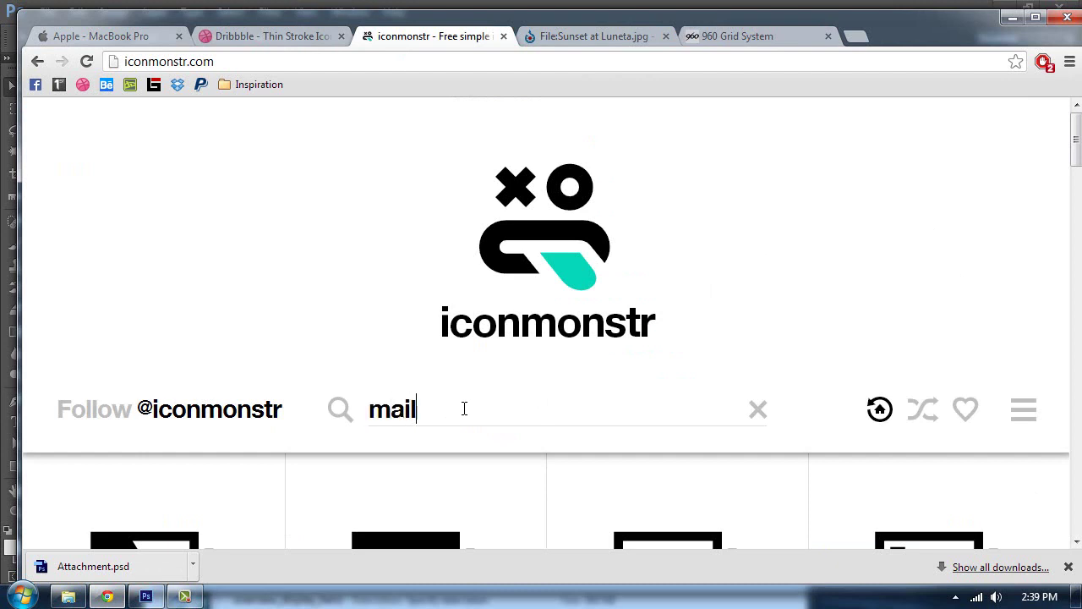
pyautogui.press('Return')
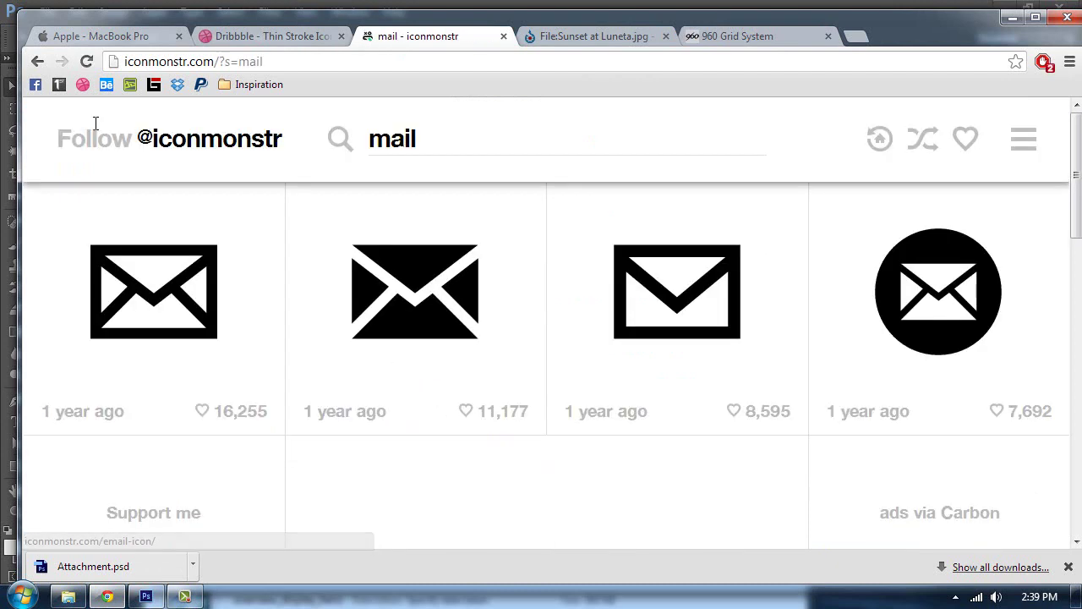
# - Open the Email 2 Icon page from the mail search results and look over its download options
pyautogui.click(145, 309)
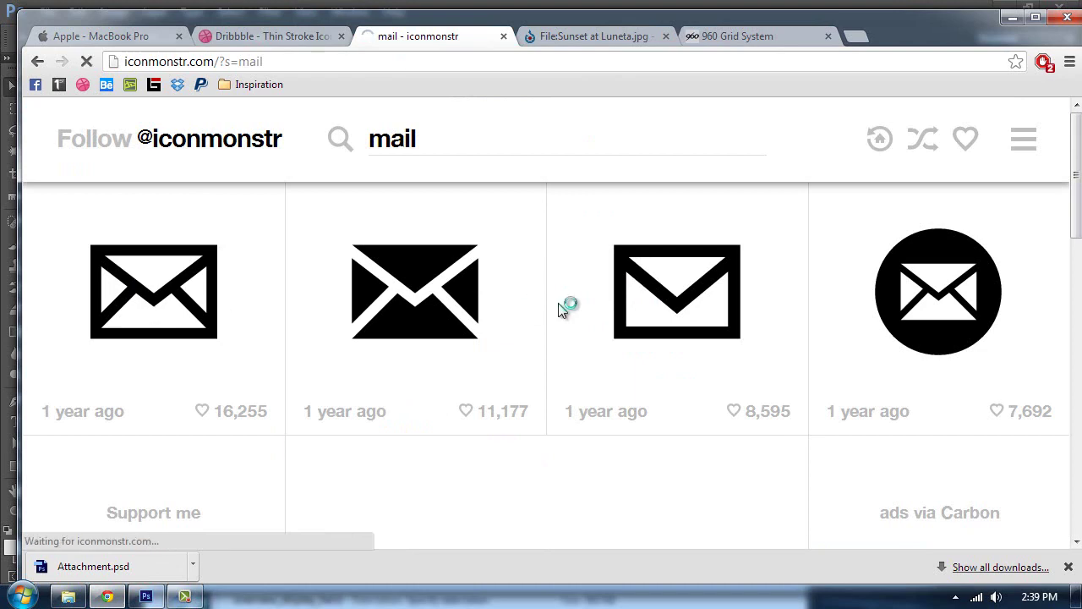
pyautogui.scroll(-6, 478, 363)
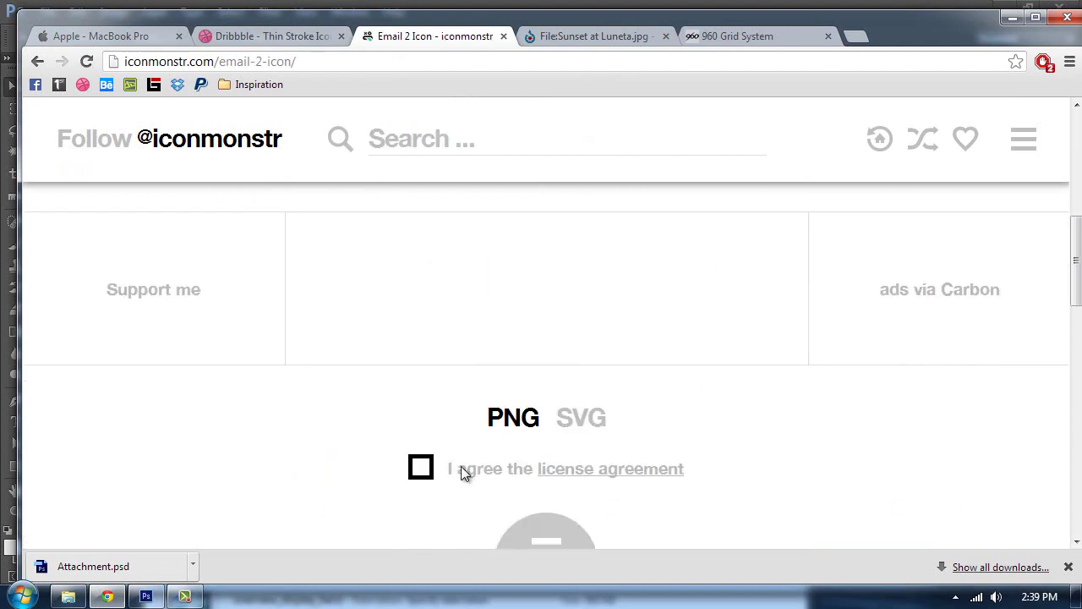
pyautogui.scroll(-4, 590, 342)
pyautogui.scroll(5, 589, 343)
# - Disable the AdBlock extension in Chrome's settings and reload the Email 2 Icon page
pyautogui.click(1070, 65)
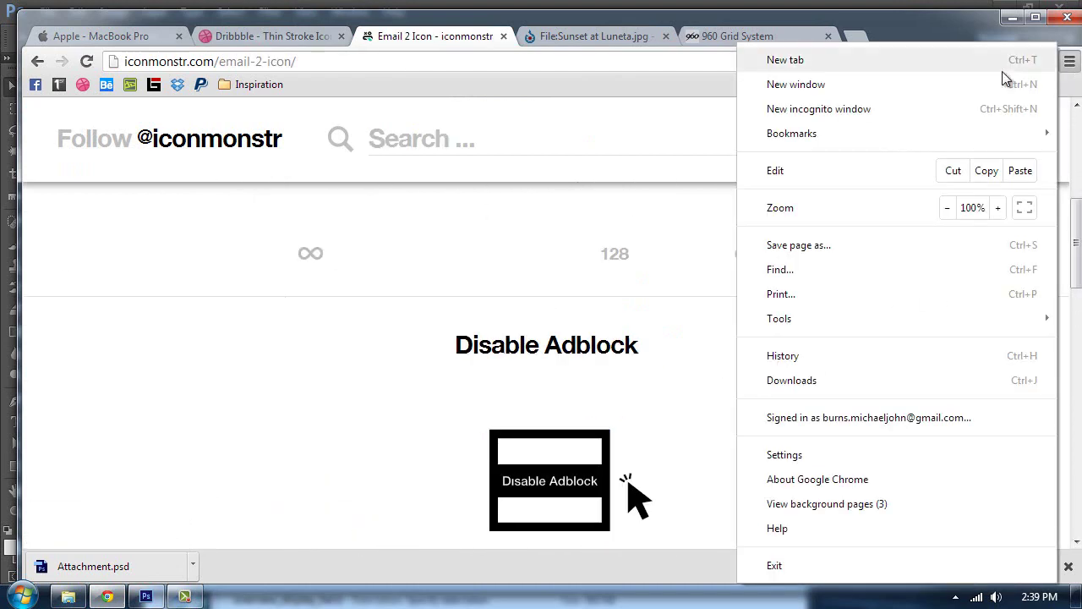
pyautogui.click(799, 458)
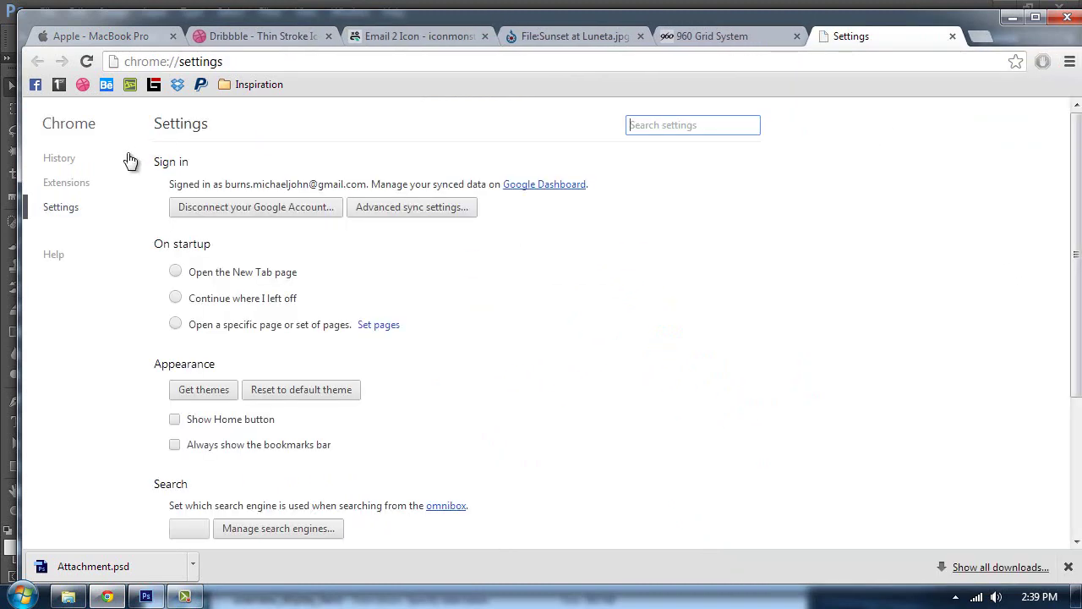
pyautogui.click(82, 187)
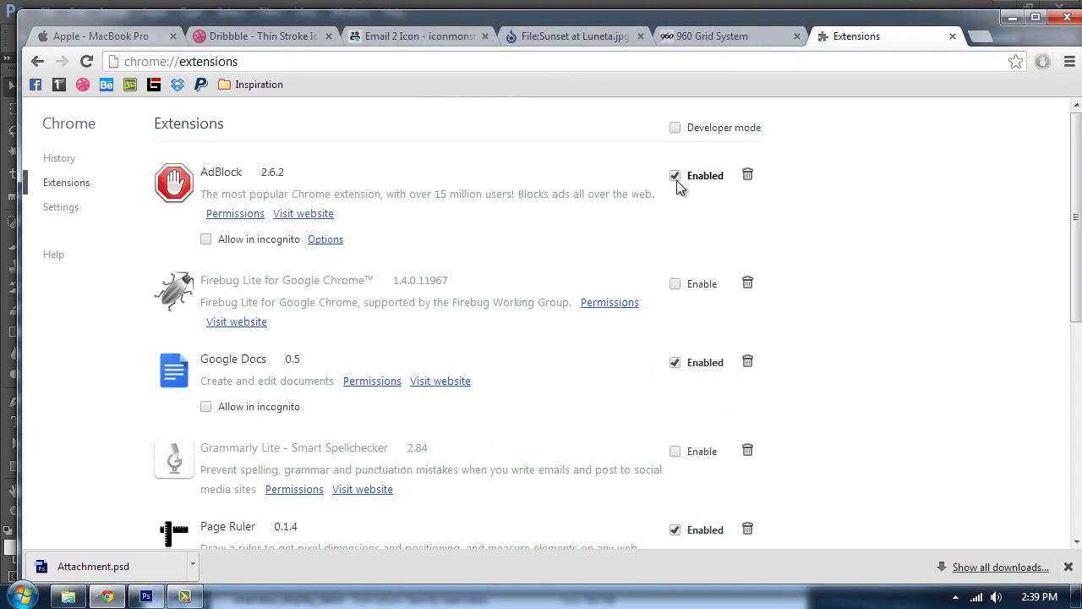
pyautogui.click(674, 176)
pyautogui.click(953, 36)
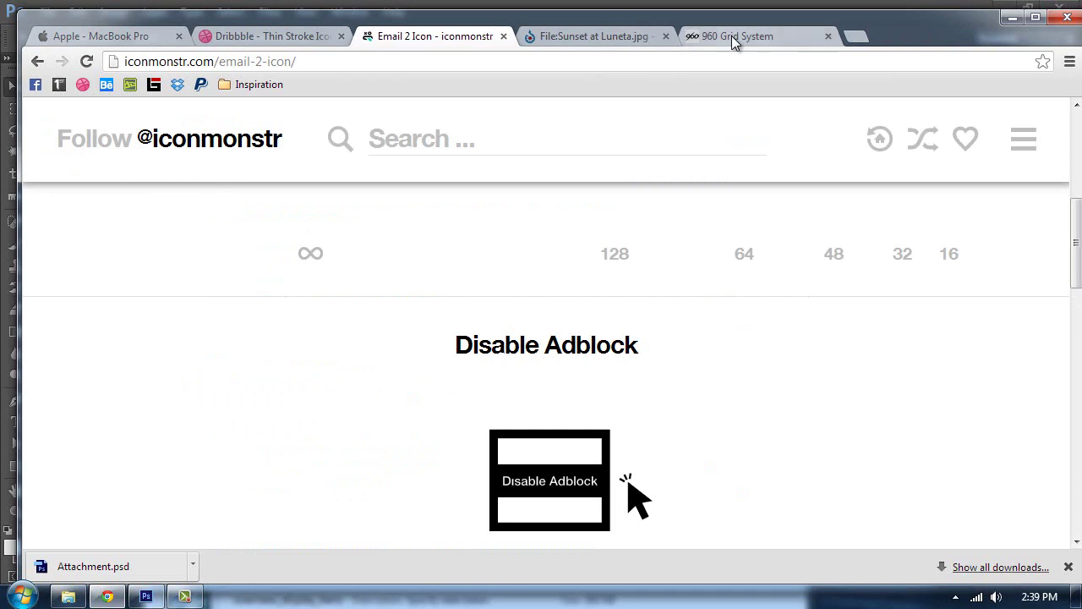
pyautogui.press('F5')
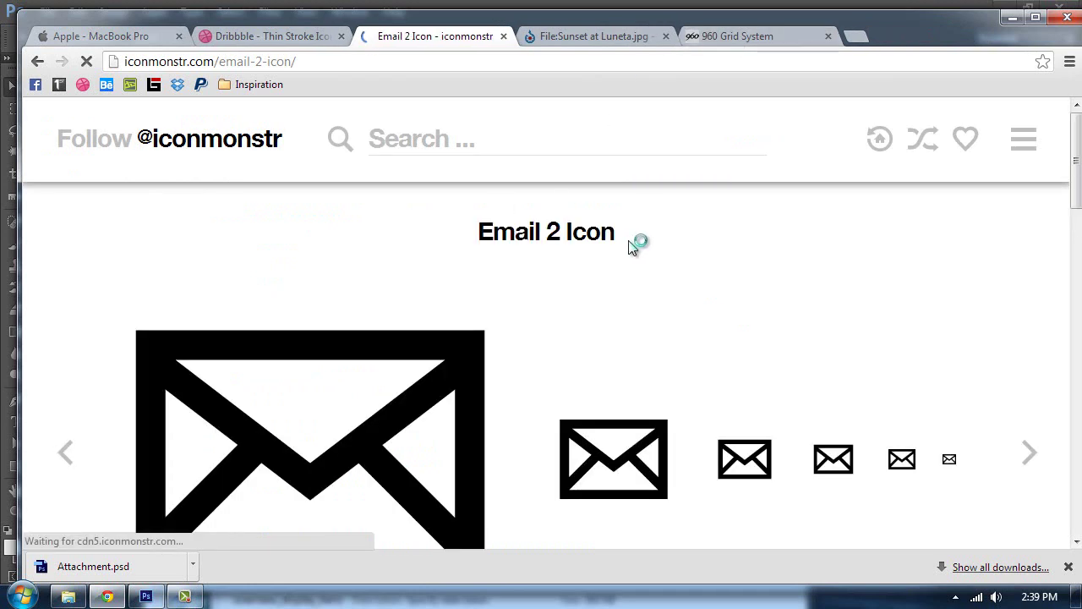
# - Accept the license agreement and download the Email 2 icon as a PNG
pyautogui.scroll(-3, 489, 361)
pyautogui.click(412, 300)
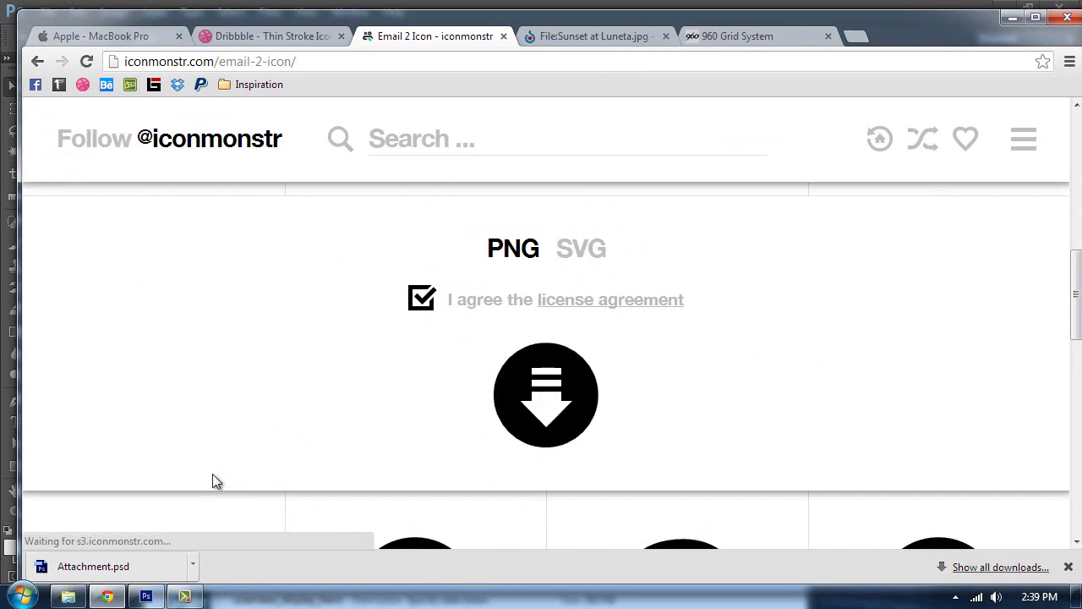
pyautogui.click(192, 566)
pyautogui.click(249, 497)
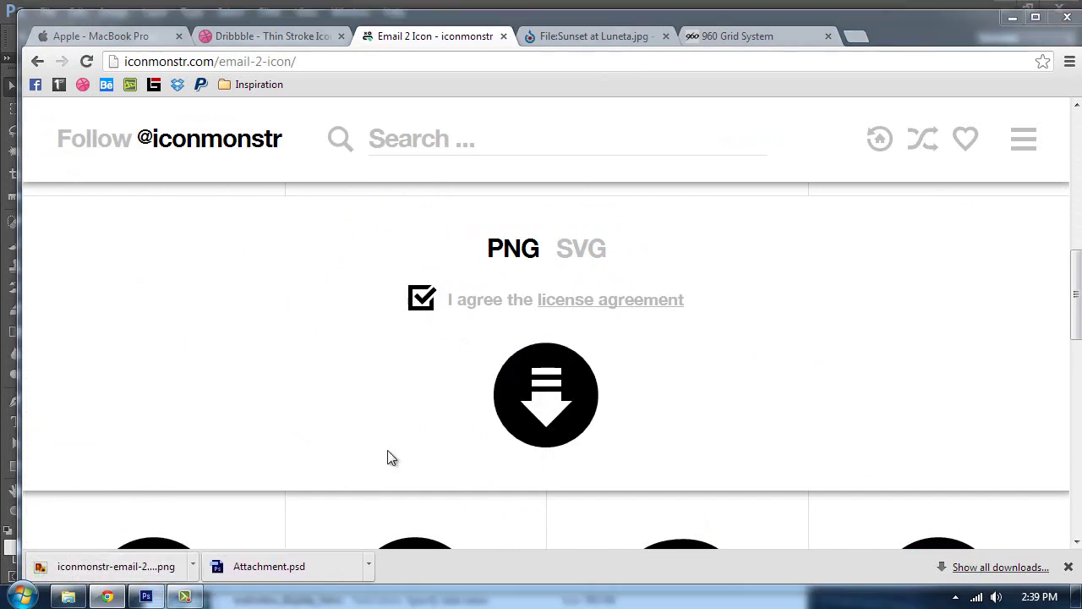
# - Place the downloaded email icon into 960_grid_12_col.psd and move its layer directly above Rectangle 3
pyautogui.moveTo(347, 263); pyautogui.dragTo(331, 359)
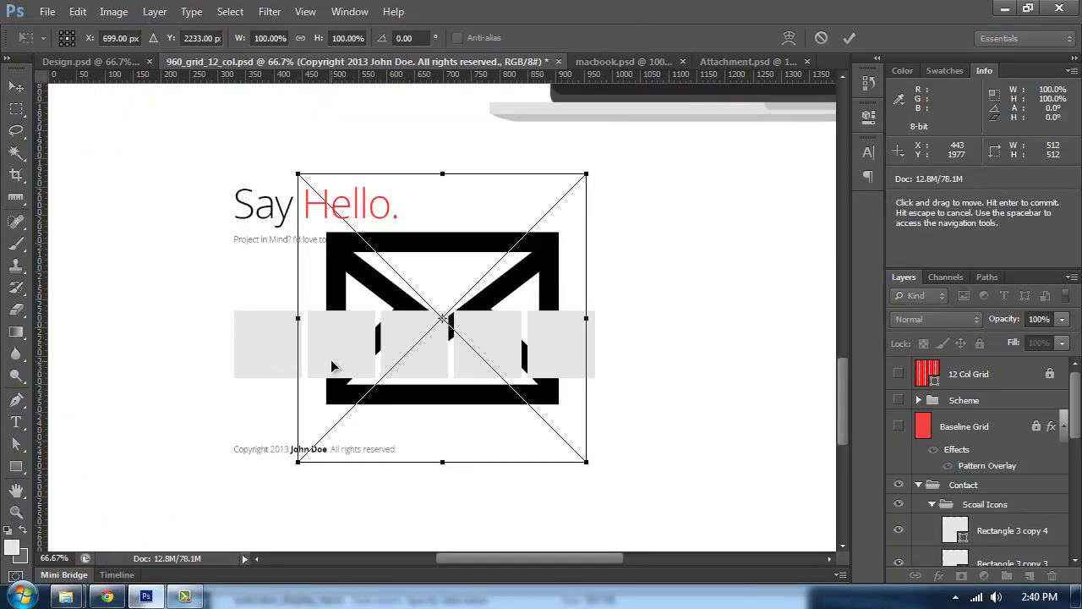
pyautogui.press('Return')
pyautogui.scroll(-2, 978, 490)
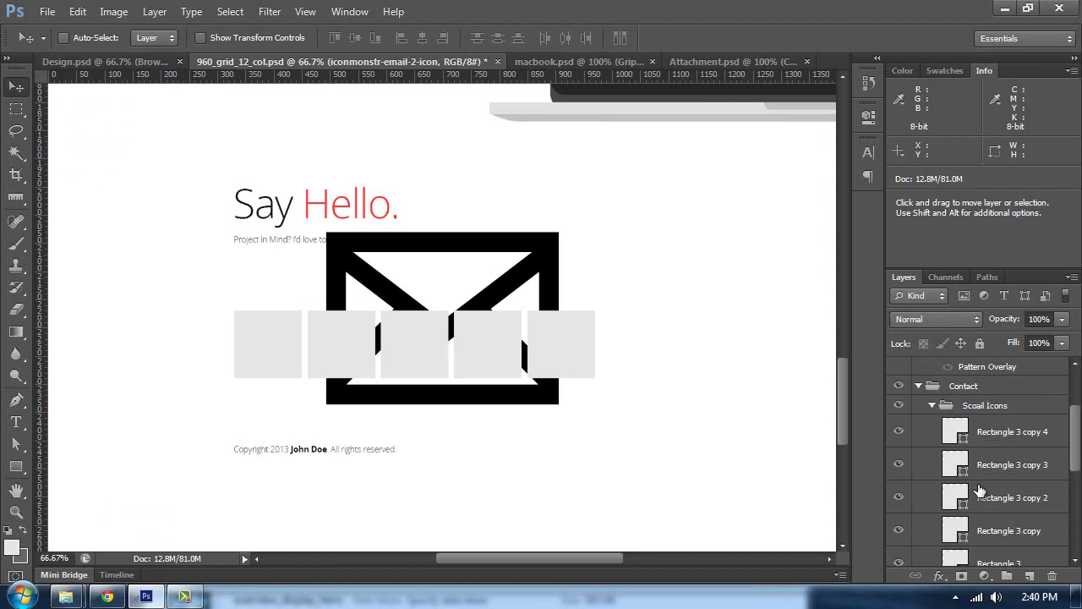
pyautogui.scroll(2, 972, 490)
pyautogui.scroll(-5, 972, 486)
pyautogui.moveTo(997, 530); pyautogui.dragTo(977, 487)
# - Scale the email icon down proportionally and position it inside the first grey social box
pyautogui.moveTo(412, 280); pyautogui.dragTo(285, 316)
pyautogui.hotkey('ctrl', '+')
pyautogui.hotkey('ctrl', '+')
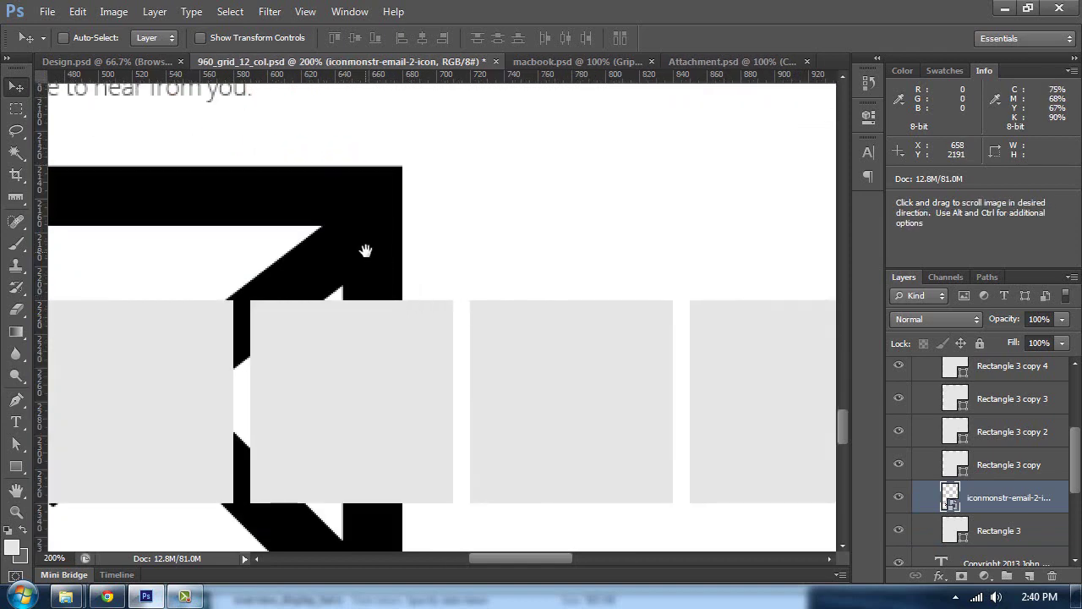
pyautogui.moveTo(362, 248); pyautogui.dragTo(674, 218)
pyautogui.hotkey('ctrl', 't')
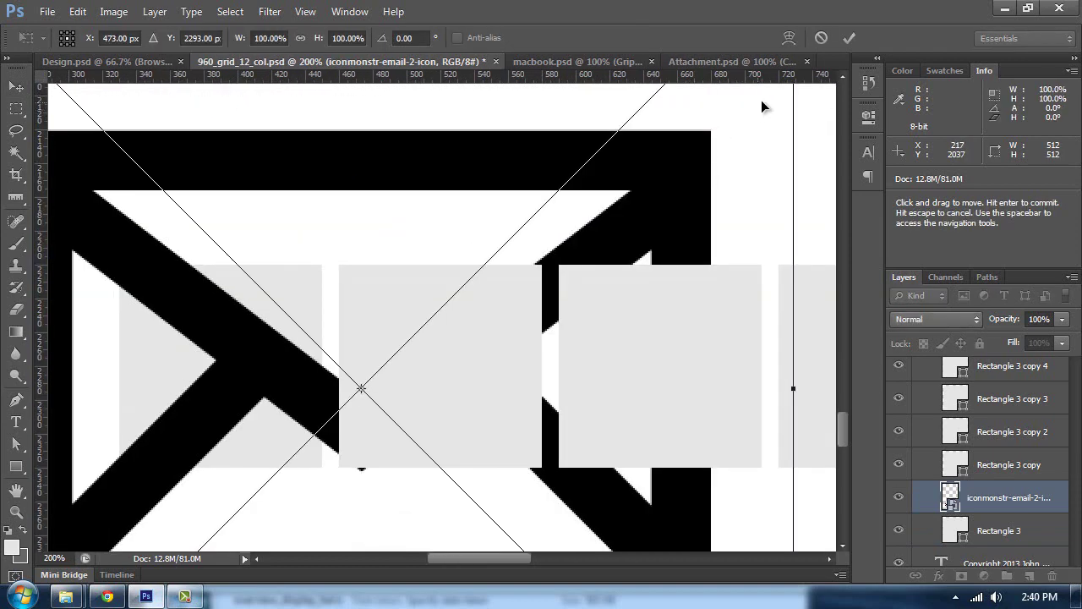
pyautogui.scroll(3, 761, 99)
pyautogui.moveTo(793, 88); pyautogui.dragTo(90, 459)
pyautogui.moveTo(154, 480); pyautogui.dragTo(401, 146)
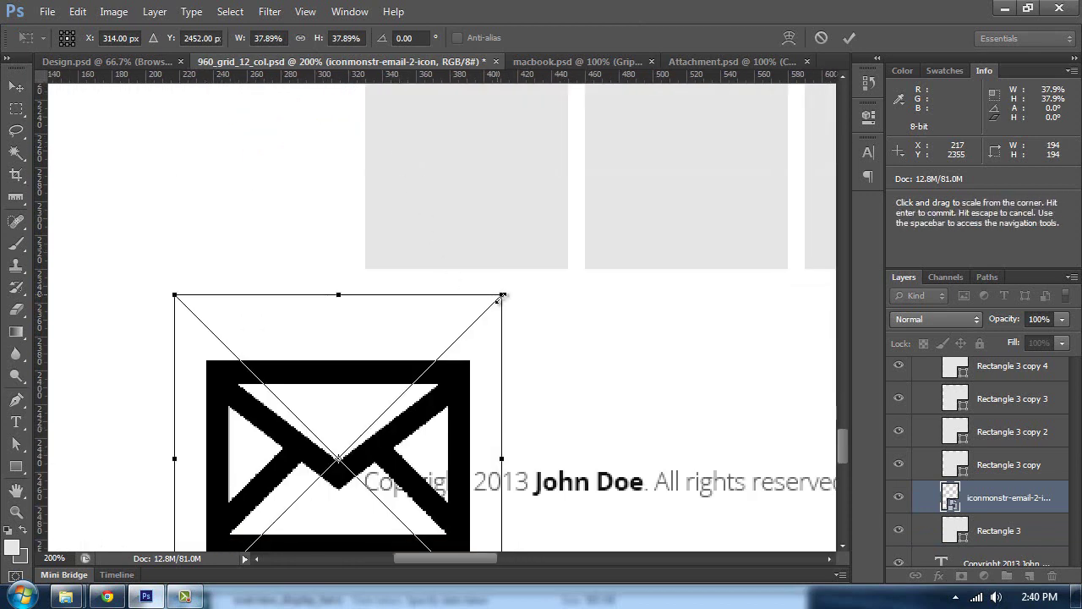
pyautogui.moveTo(501, 295); pyautogui.dragTo(363, 427)
pyautogui.moveTo(345, 541); pyautogui.dragTo(443, 368)
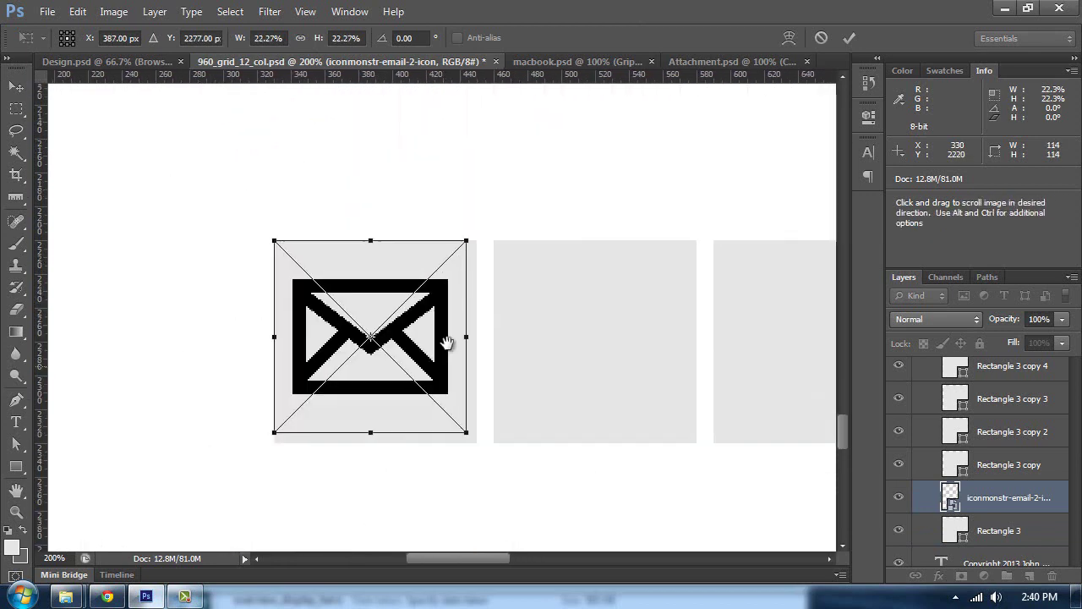
pyautogui.moveTo(471, 239); pyautogui.dragTo(336, 342)
# - Switch to Chrome and check the icon previews and sizes on the Email 2 Icon page
pyautogui.click(107, 596)
pyautogui.scroll(-3, 580, 338)
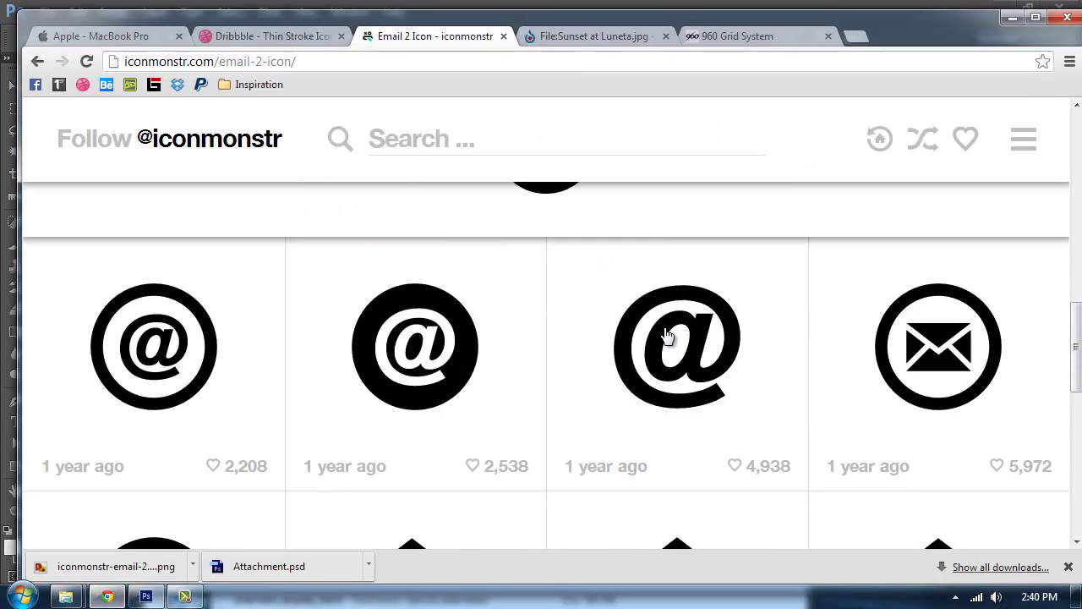
pyautogui.scroll(4, 655, 338)
pyautogui.scroll(4, 710, 328)
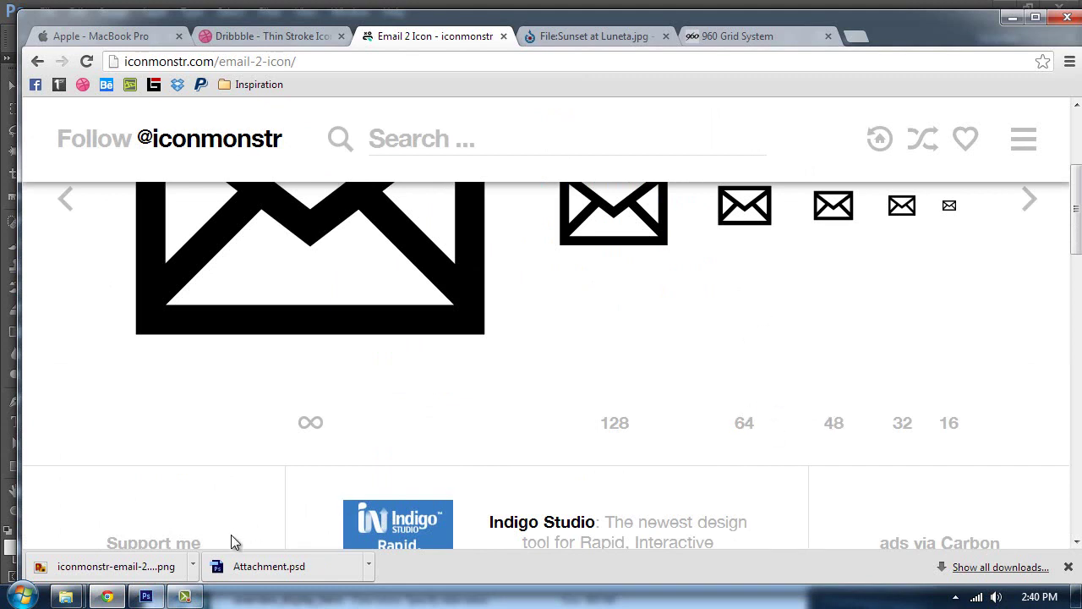
# - Return to Photoshop, apply the email icon's transform and centre it on the first grey box
pyautogui.click(147, 596)
pyautogui.moveTo(350, 356); pyautogui.dragTo(403, 301)
pyautogui.press('Return')
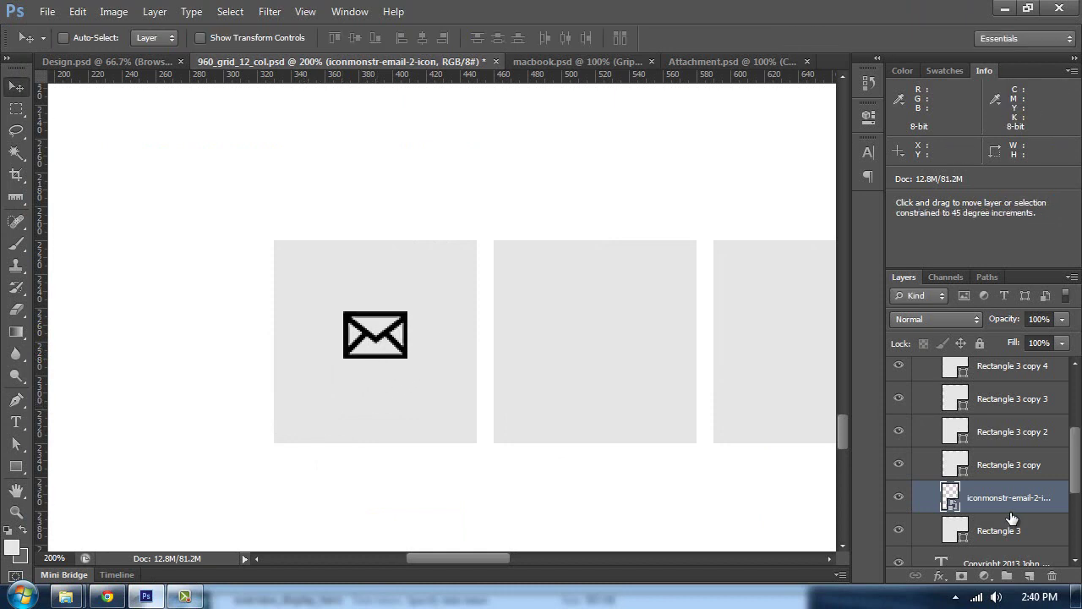
pyautogui.keyDown('shift'); pyautogui.click(999, 530); pyautogui.keyUp('shift')
pyautogui.click(422, 38)
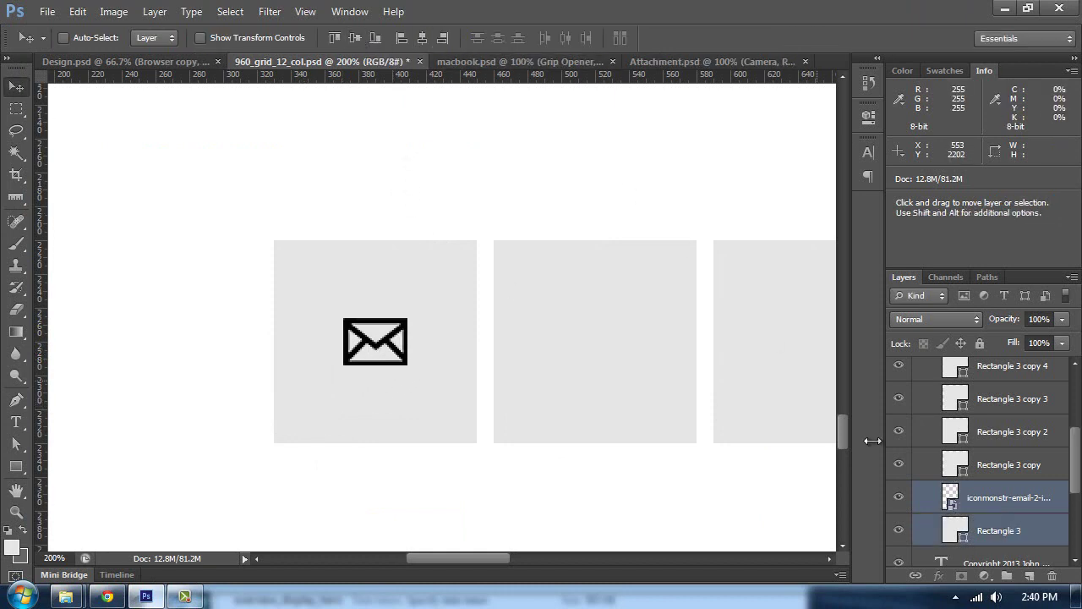
# - Add a Color Overlay in the default red at 100% opacity to the email icon layer
pyautogui.rightClick(957, 508)
pyautogui.click(790, 75)
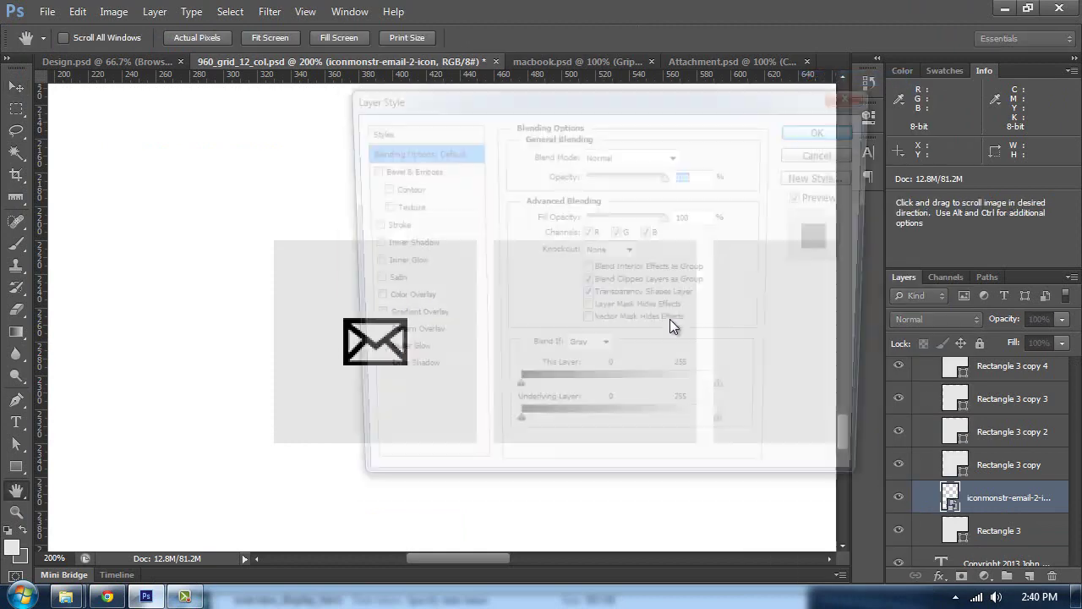
pyautogui.click(401, 303)
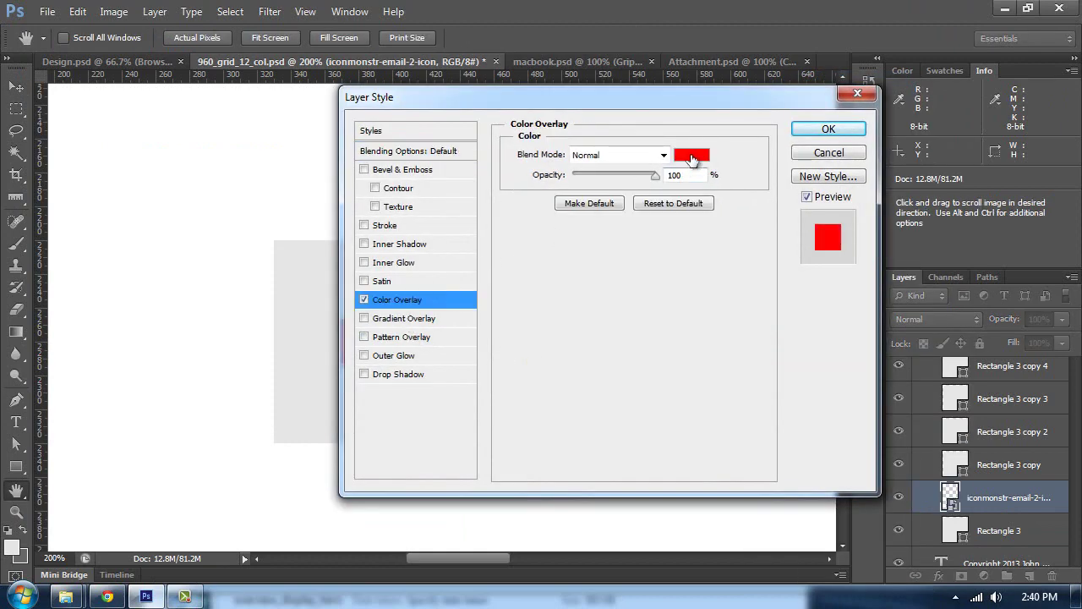
pyautogui.press('Return')
# - Change the email icon's Color Overlay to fa3232, sampled from the red "Hello." heading
pyautogui.hotkey('ctrl', '-')
pyautogui.hotkey('ctrl', '-')
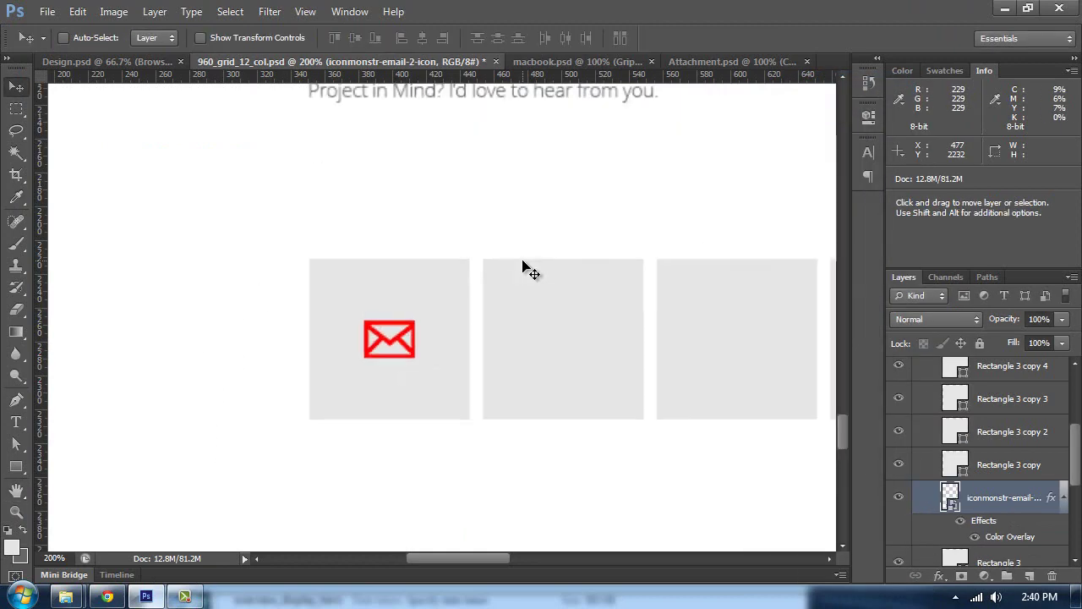
pyautogui.scroll(1, 558, 296)
pyautogui.hotkey('ctrl', '+')
pyautogui.hotkey('ctrl', '+')
pyautogui.hotkey('ctrl', '+')
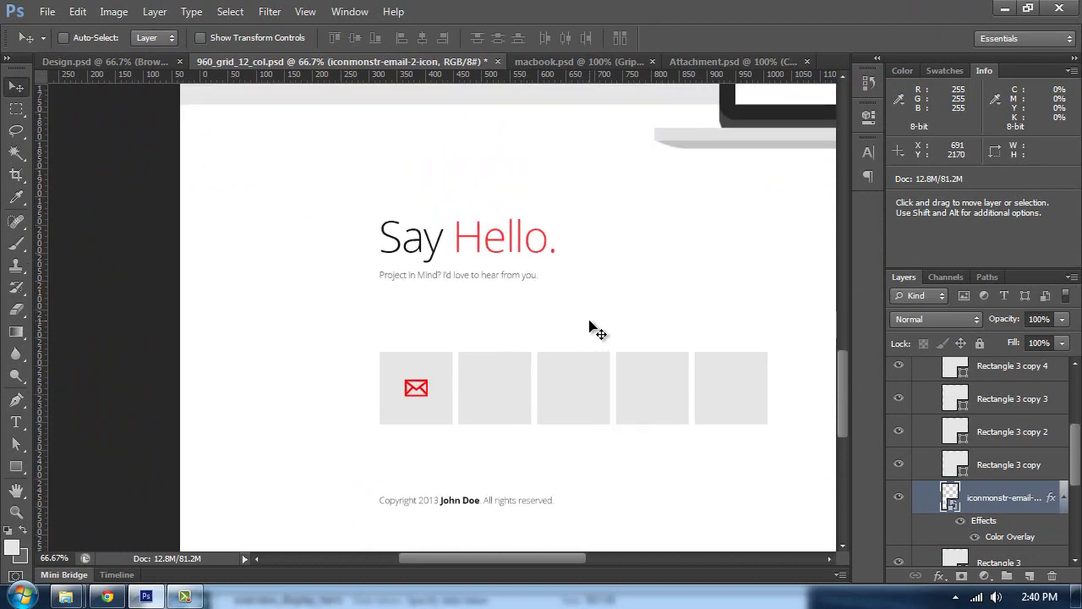
pyautogui.scroll(3, 600, 298)
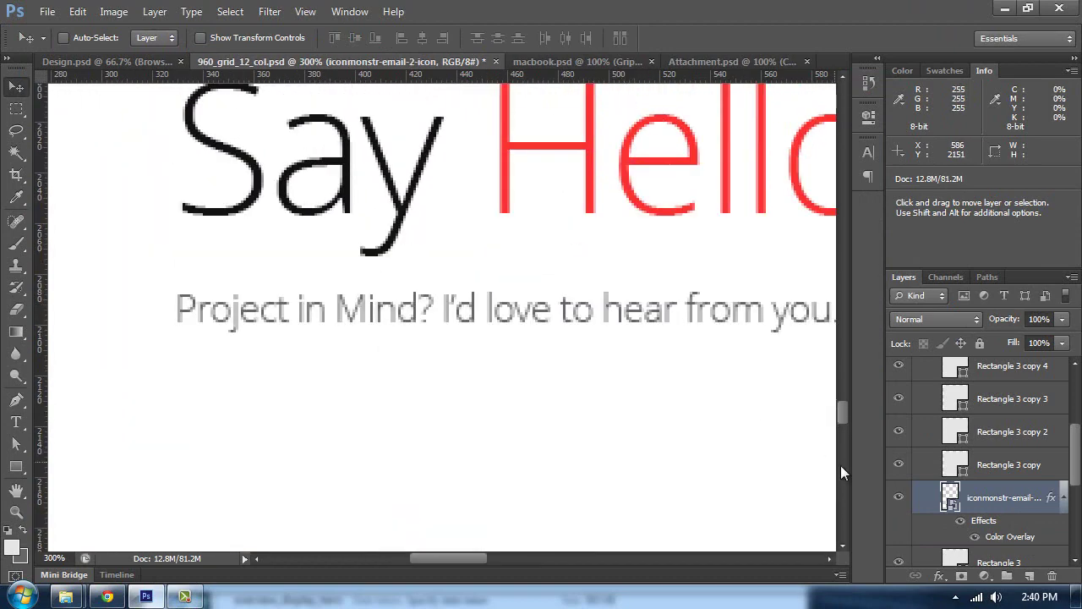
pyautogui.doubleClick(998, 536)
pyautogui.moveTo(667, 112); pyautogui.dragTo(668, 259)
pyautogui.click(694, 302)
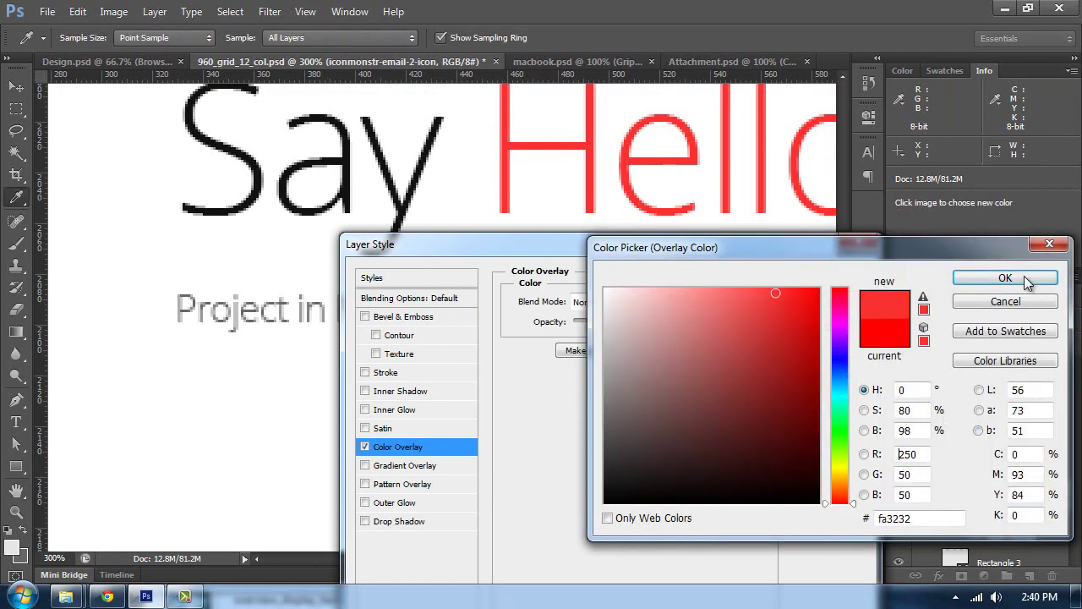
pyautogui.click(1005, 278)
pyautogui.press('Return')
# - Review the contact section with its recoloured email icon and compare it with the social icons in Design.psd
pyautogui.moveTo(469, 283); pyautogui.dragTo(489, 266)
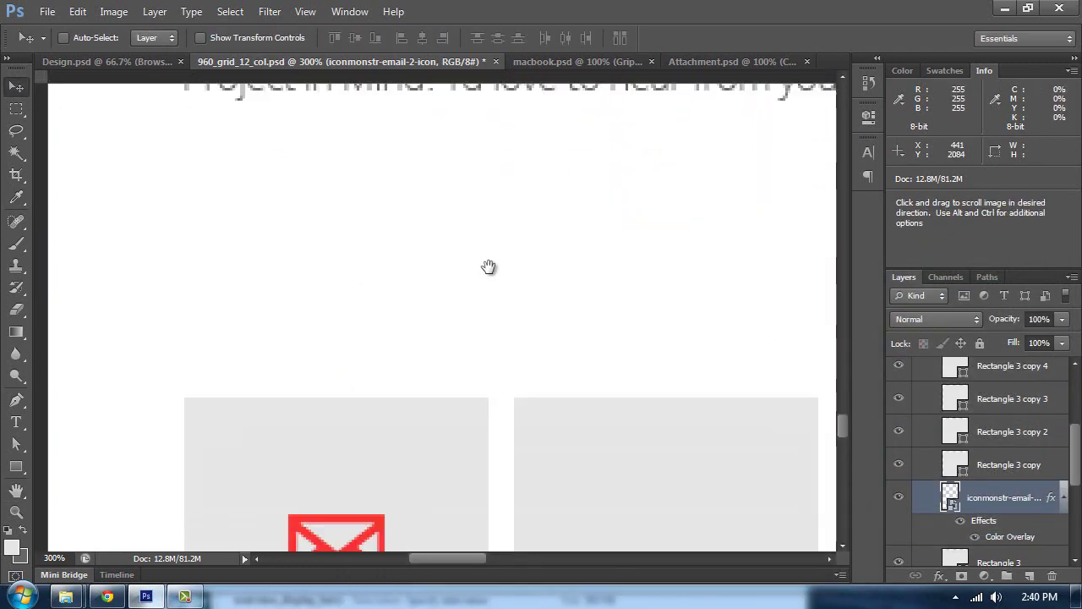
pyautogui.hotkey('ctrl', '-')
pyautogui.hotkey('ctrl', '-')
pyautogui.hotkey('ctrl', '-')
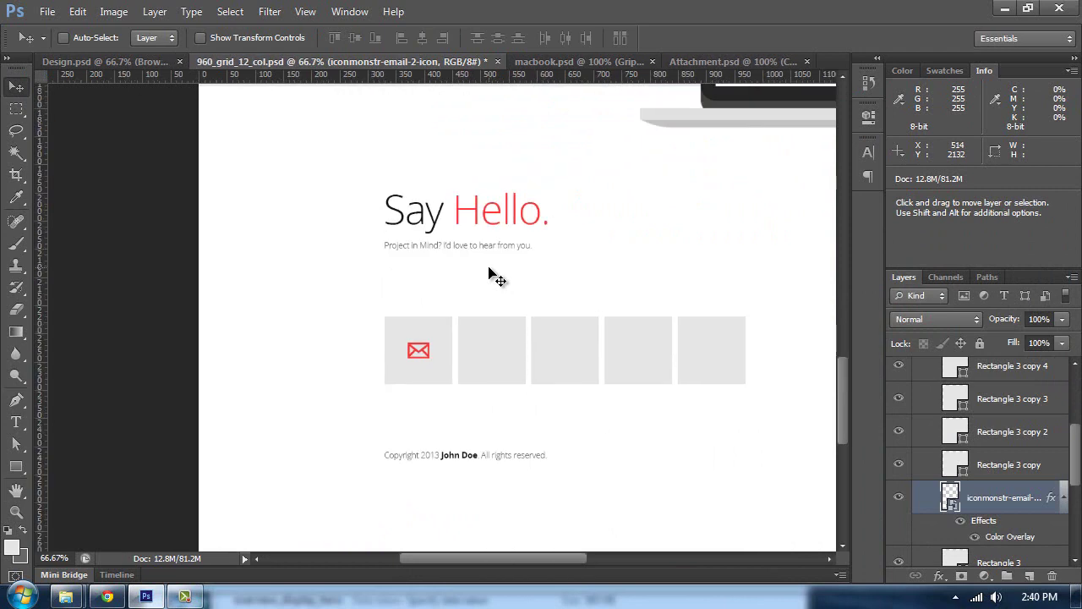
pyautogui.press('Tab')
pyautogui.press('Tab')
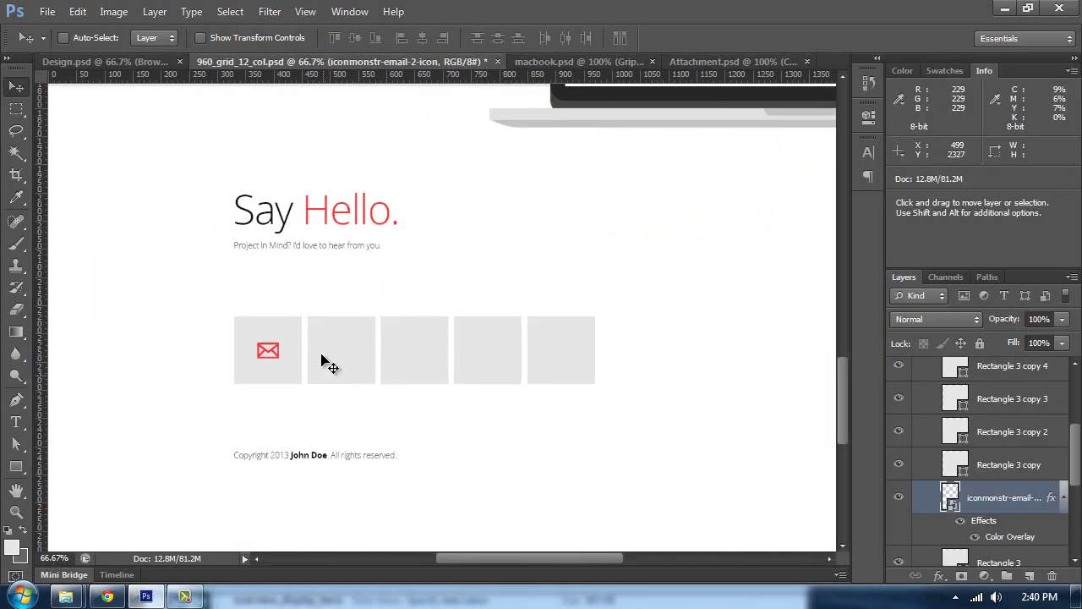
pyautogui.click(135, 63)
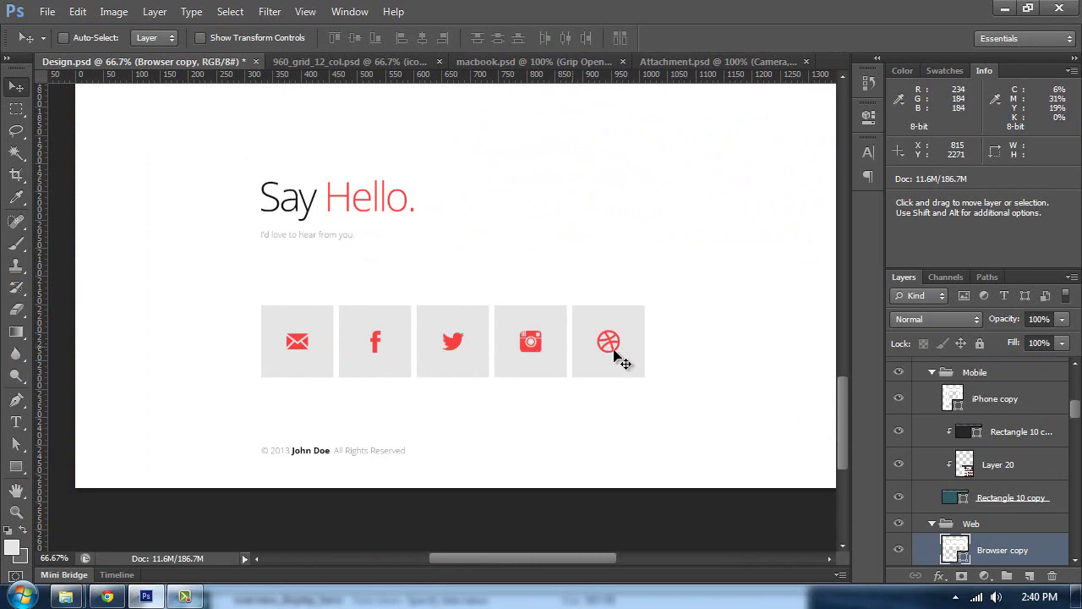
# - Duplicate the Footer's V2 social icons group from Design.psd into 960_grid_12_col.psd
pyautogui.scroll(3, 945, 417)
pyautogui.keyDown('ctrl'); pyautogui.click(320, 328); pyautogui.keyUp('ctrl')
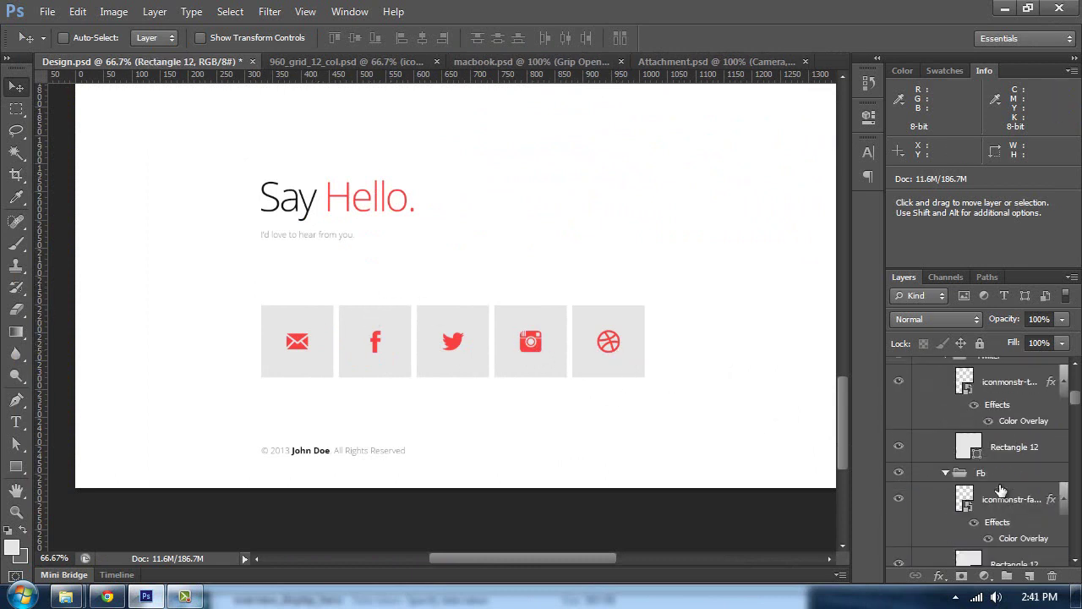
pyautogui.scroll(4, 941, 471)
pyautogui.click(945, 491)
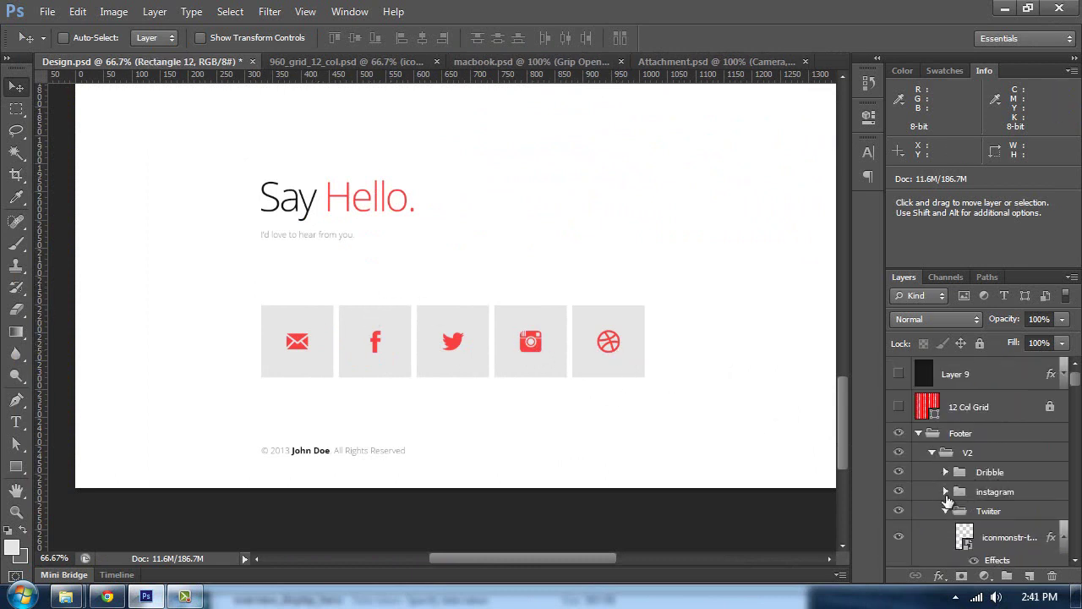
pyautogui.click(932, 453)
pyautogui.rightClick(964, 453)
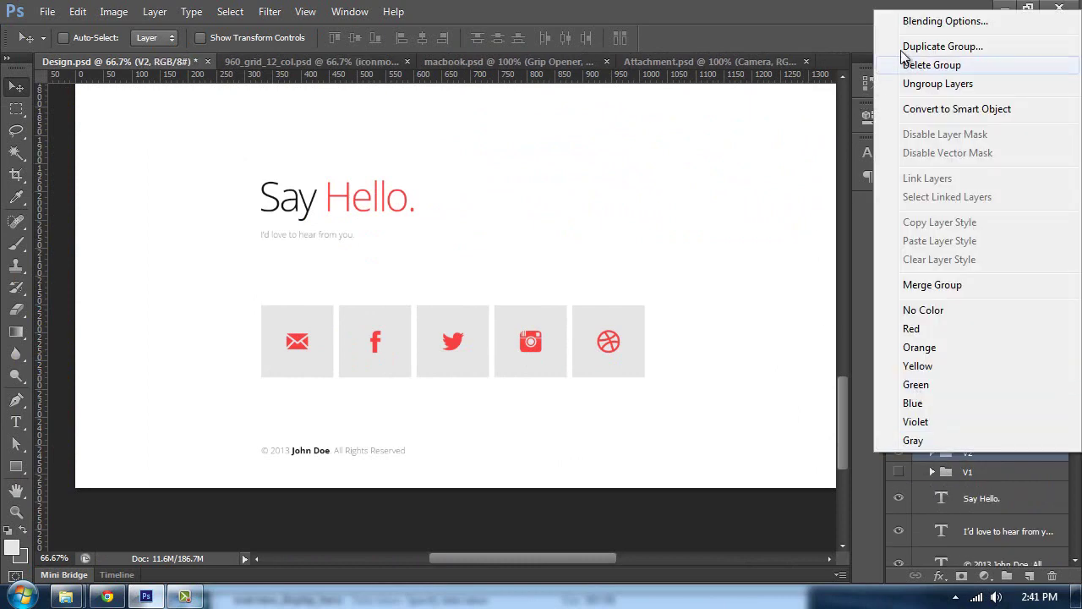
pyautogui.click(931, 47)
pyautogui.click(609, 290)
pyautogui.click(643, 321)
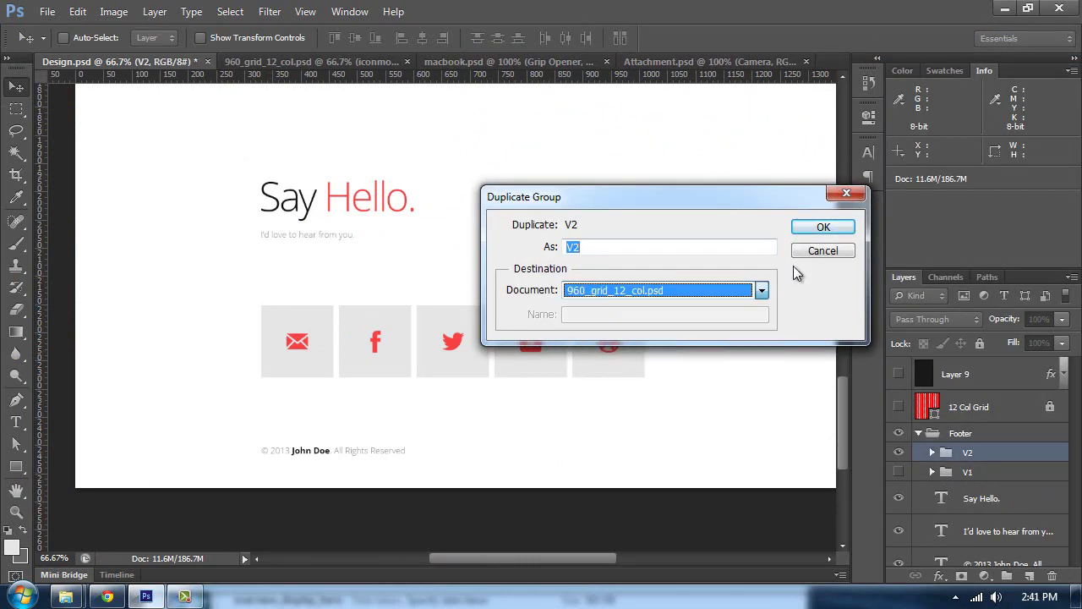
pyautogui.click(811, 228)
# - Return to 960_grid_12_col.psd and inspect the duplicated V2 group over the contact section's grey boxes
pyautogui.click(315, 62)
pyautogui.moveTo(407, 239); pyautogui.dragTo(423, 176)
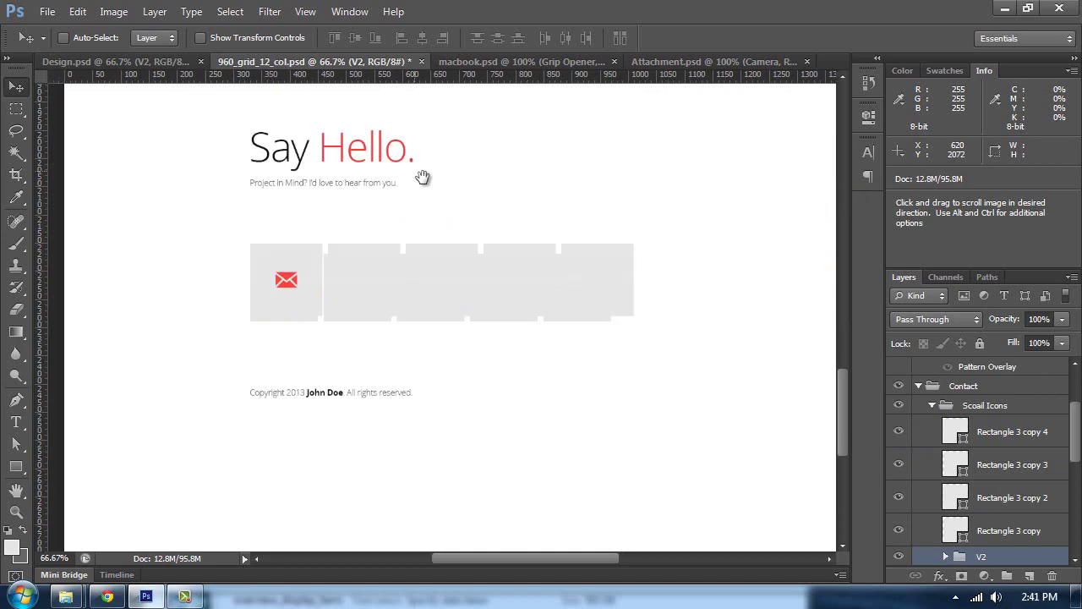
pyautogui.hotkey('ctrl', '+')
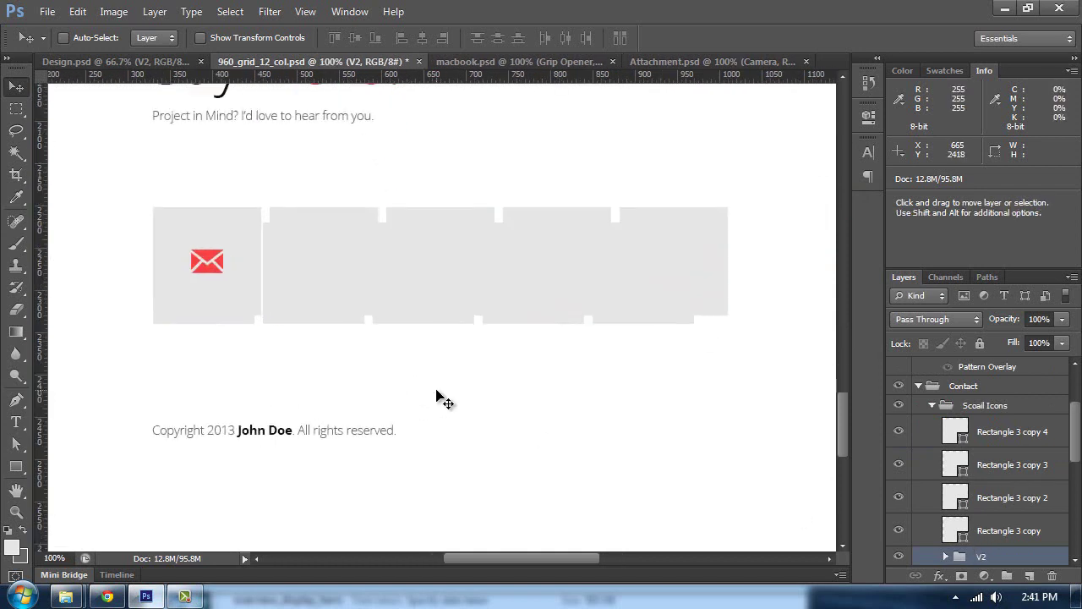
# - Move the V2 icon group into alignment with the icon row and delete the old email icon and grey Rectangle 3 boxes
pyautogui.moveTo(326, 309)
pyautogui.mouseDown()
pyautogui.moveTo(355, 285)
pyautogui.moveTo(337, 324)
pyautogui.moveTo(322, 327)
pyautogui.mouseUp()
pyautogui.scroll(-2, 972, 526)
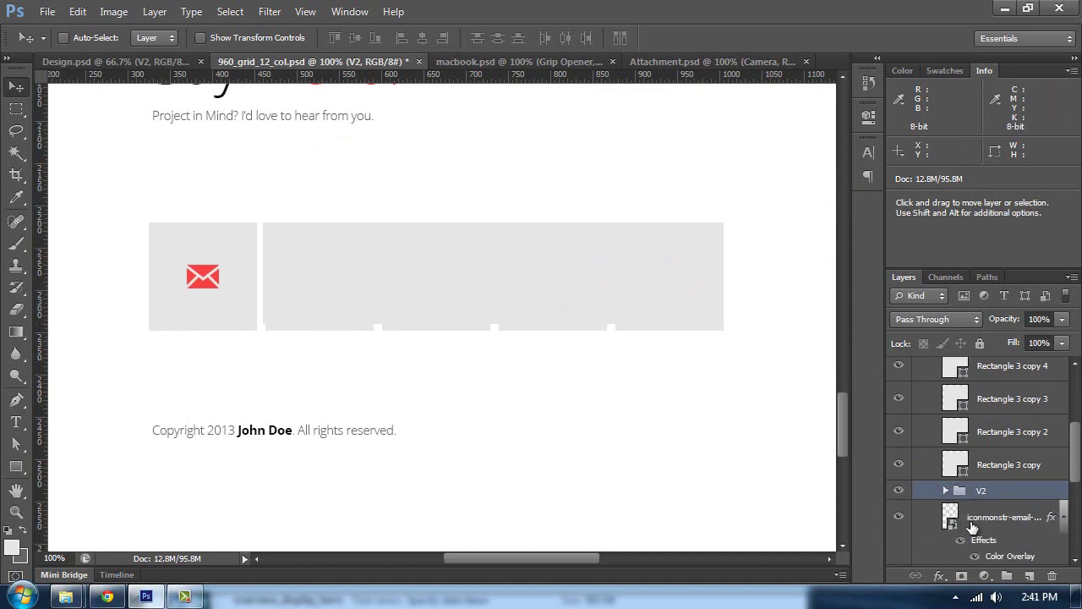
pyautogui.click(1005, 522)
pyautogui.keyDown('shift'); pyautogui.click(1008, 548); pyautogui.keyUp('shift')
pyautogui.moveTo(1008, 548); pyautogui.dragTo(1052, 575)
pyautogui.scroll(3, 1019, 501)
pyautogui.click(1002, 438)
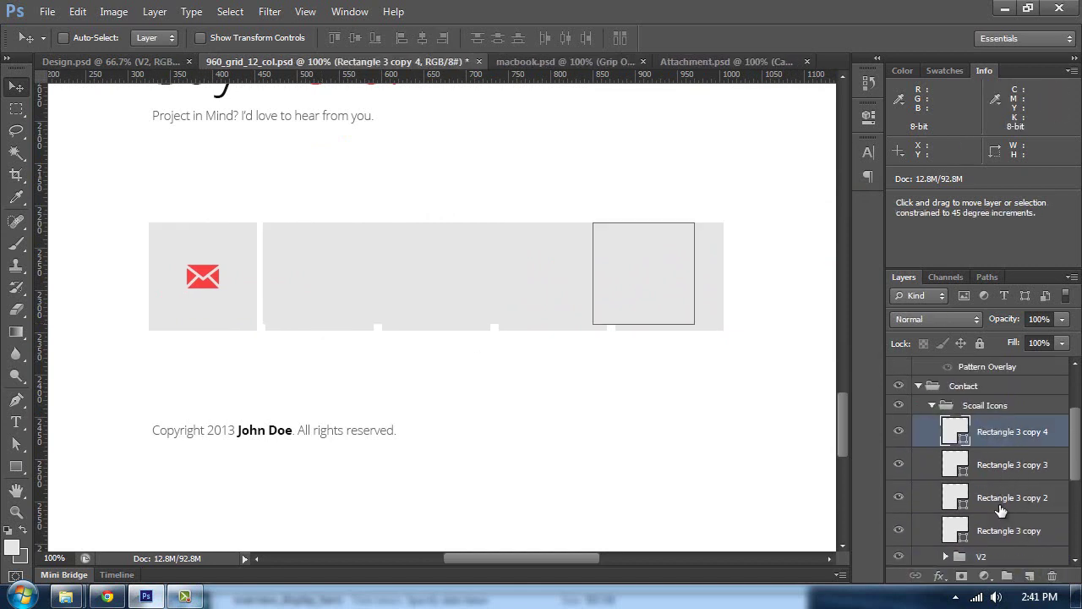
pyautogui.keyDown('shift'); pyautogui.click(1008, 530); pyautogui.keyUp('shift')
pyautogui.moveTo(1008, 530); pyautogui.dragTo(1052, 575)
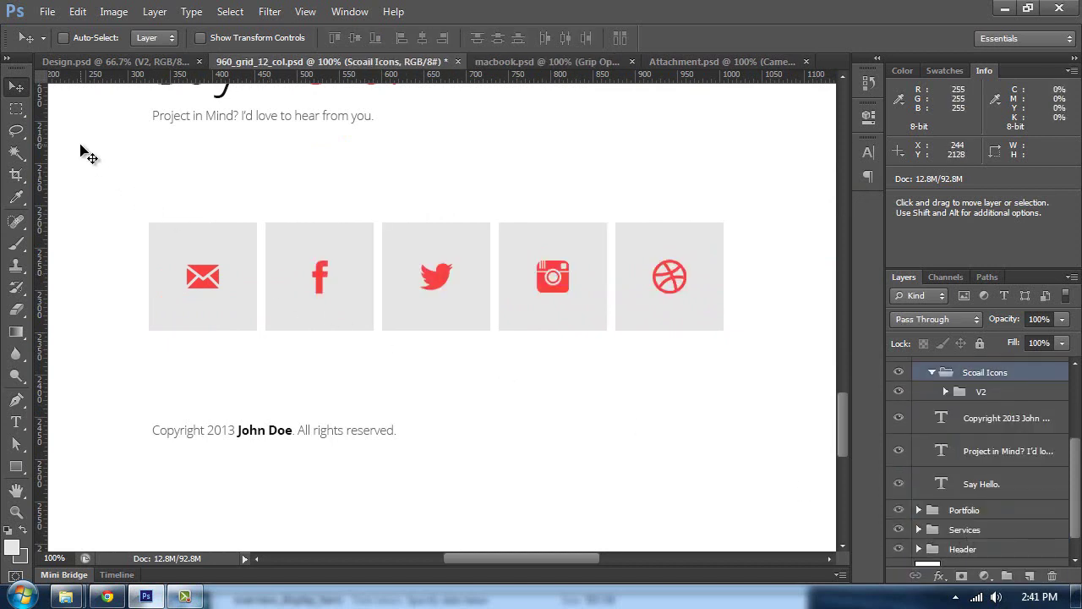
# - Nudge the Scoail Icons group 3 px right towards the content column guide
pyautogui.hotkey('ctrl', ';')
pyautogui.press('Right')
pyautogui.press('Right')
pyautogui.press('Right')
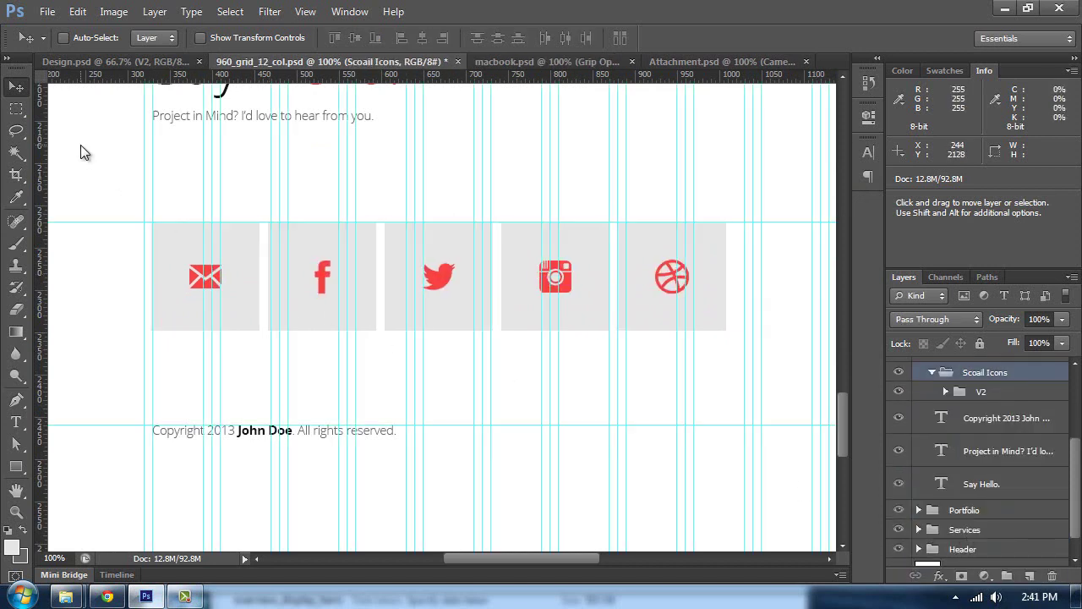
pyautogui.hotkey('ctrl', ';')
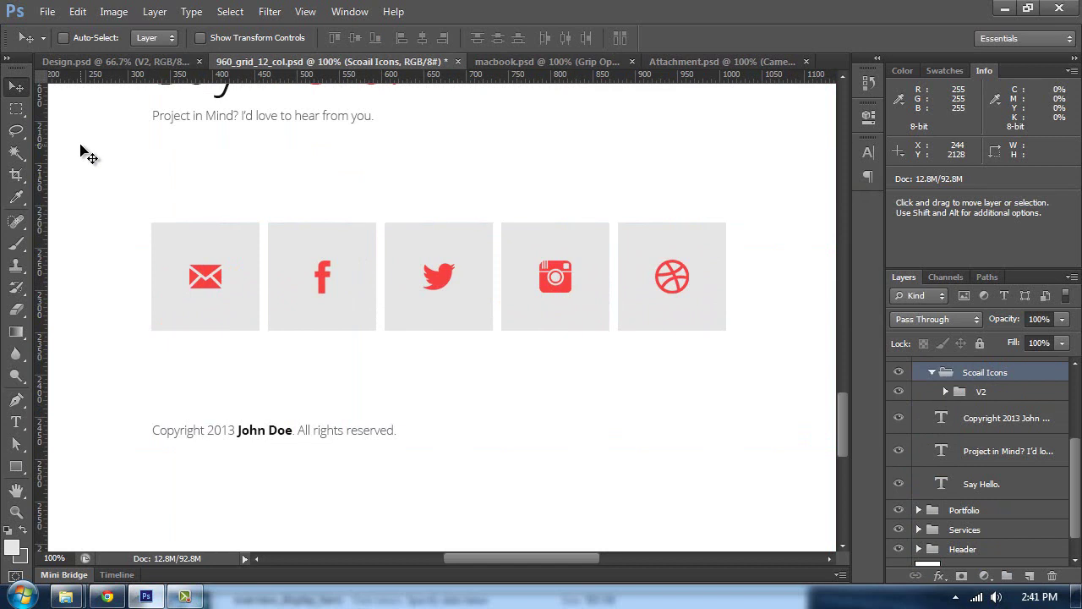
pyautogui.hotkey('ctrl', '-')
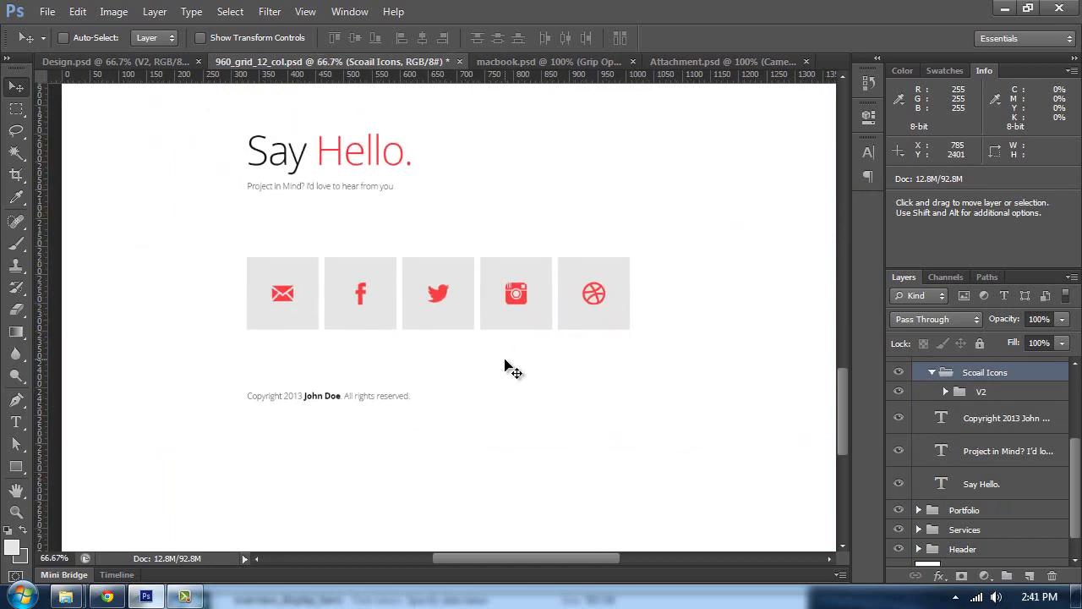
# - Recheck the Scoail Icons group against the guides and nudge it 1 px further right, in line with the Say Hello text
pyautogui.scroll(2, 509, 368)
pyautogui.hotkey('ctrl', '+')
pyautogui.hotkey('ctrl', ';')
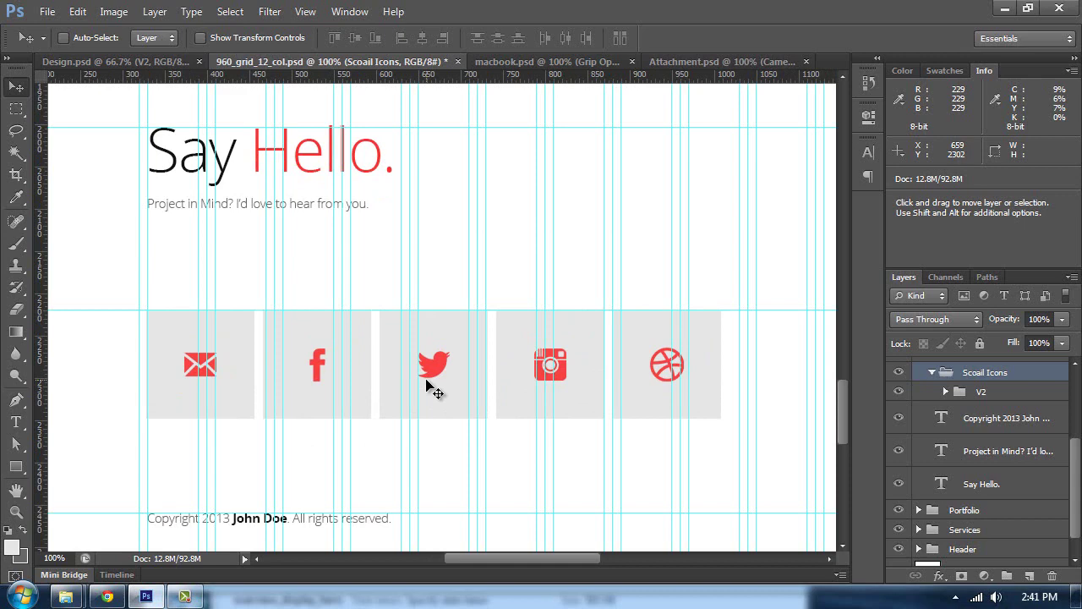
pyautogui.press('Right')
pyautogui.press('Right')
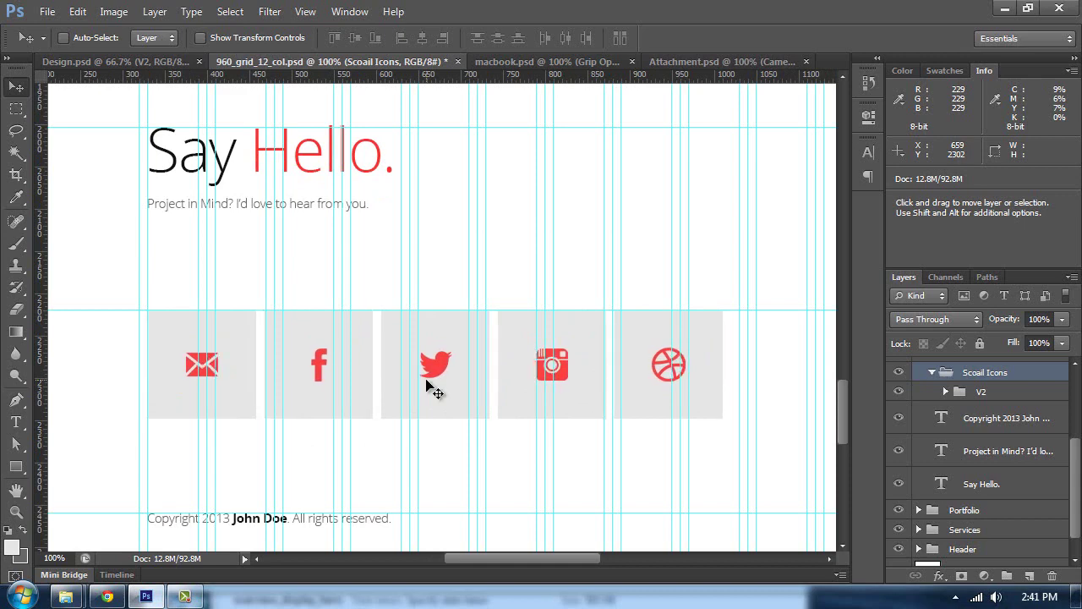
pyautogui.press('Left')
pyautogui.hotkey('ctrl', ';')
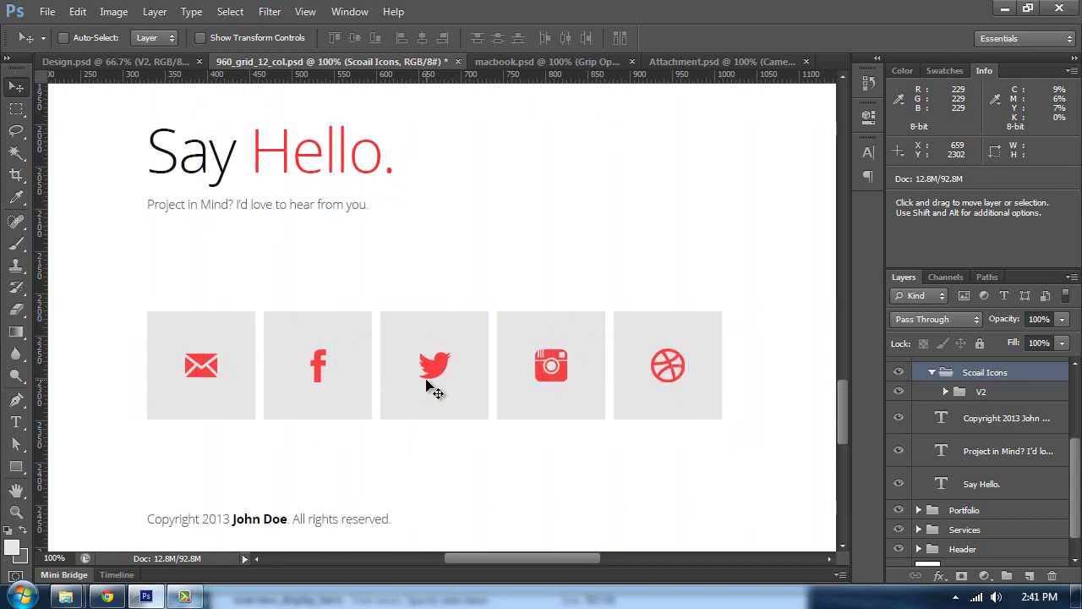
# - Try to crop the canvas's lower edge closer to the copyright line
pyautogui.hotkey('ctrl', '-')
pyautogui.hotkey('ctrl', '-')
pyautogui.hotkey('ctrl', '-')
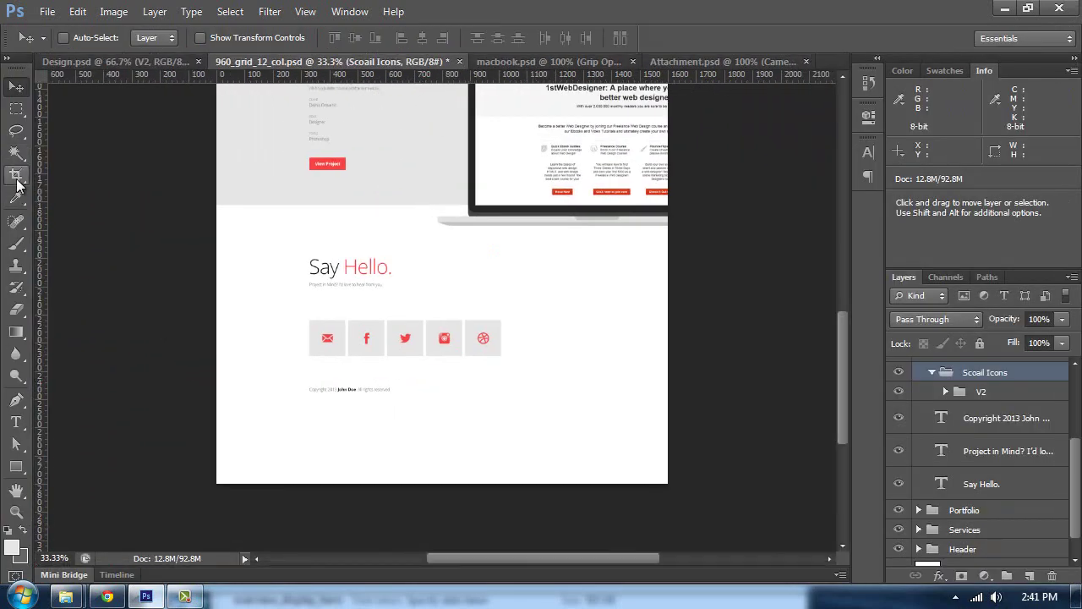
pyautogui.click(17, 177)
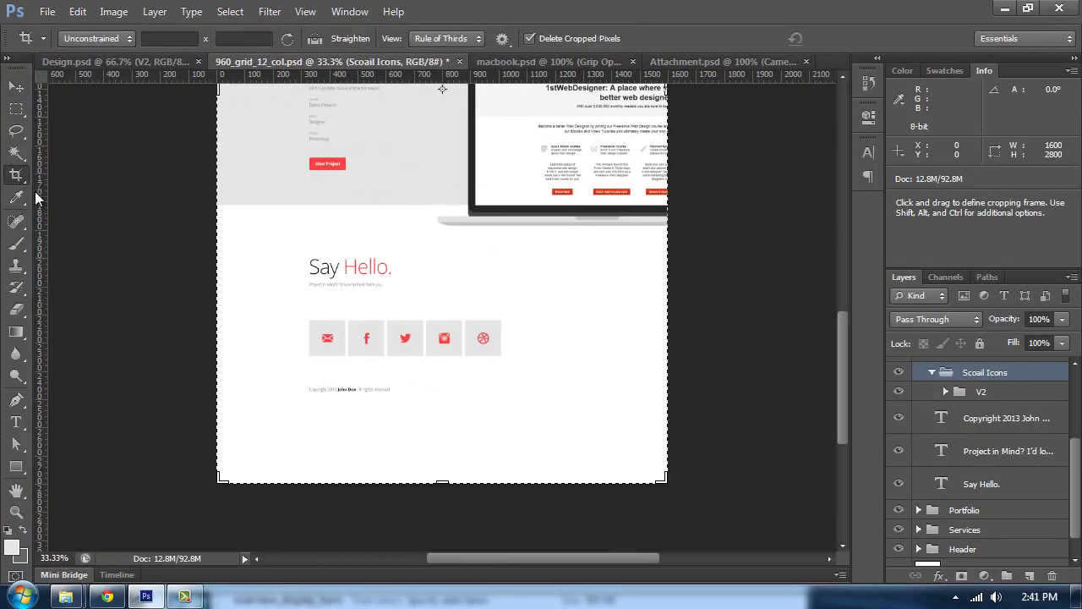
pyautogui.moveTo(448, 461); pyautogui.dragTo(451, 432)
pyautogui.press('Return')
pyautogui.hotkey('ctrl', '+')
pyautogui.hotkey('ctrl', '+')
pyautogui.hotkey('ctrl', '+')
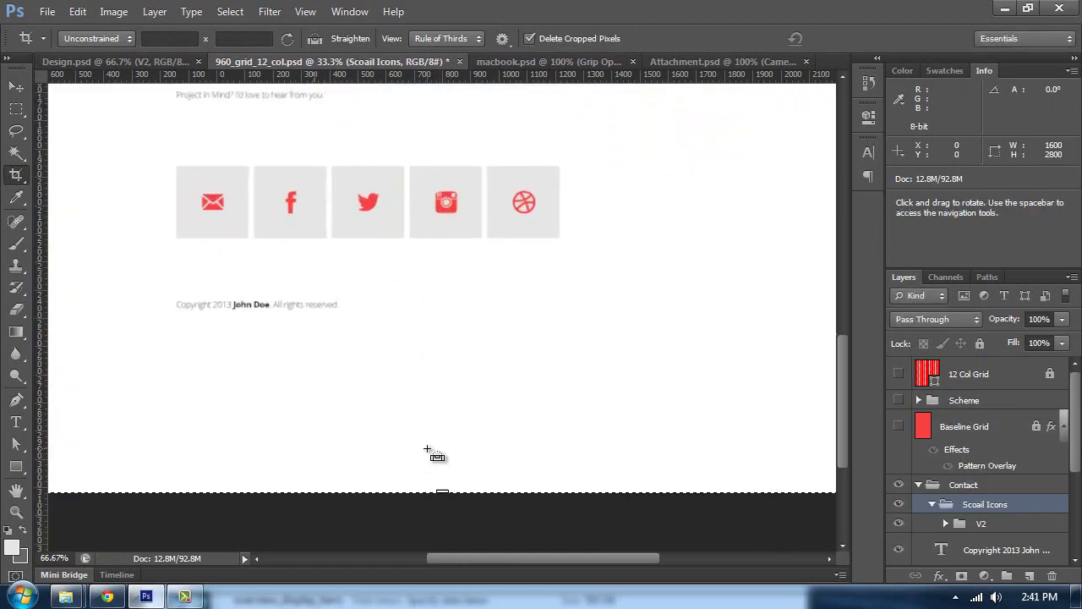
# - Select the copyright text layer and measure the vertical gap between the social icon boxes and the copyright line with the Ruler tool
pyautogui.press('v')
pyautogui.press('t')
pyautogui.click(229, 293)
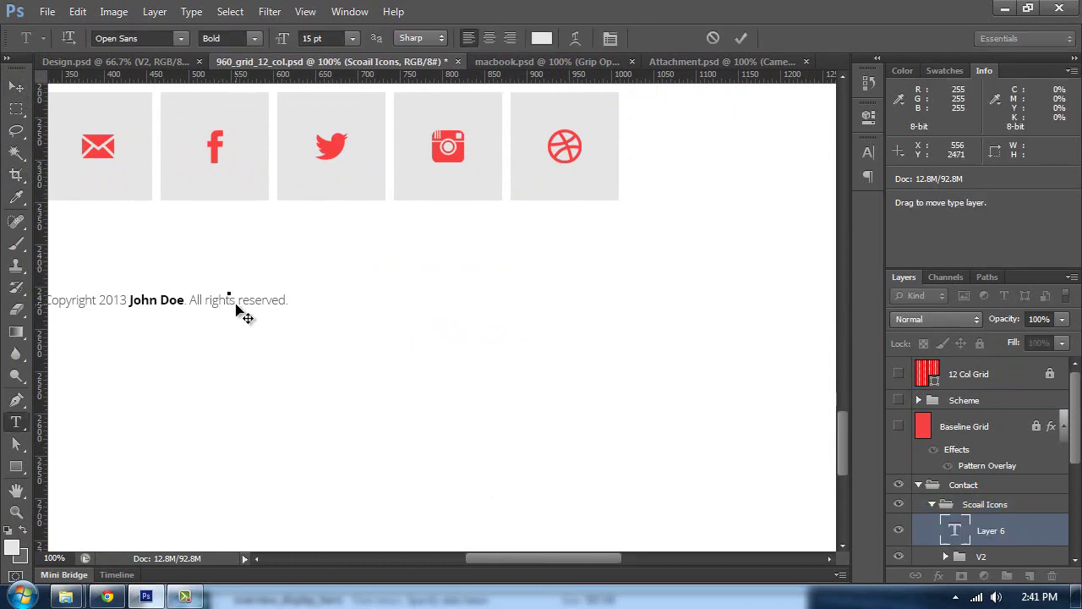
pyautogui.click(239, 304)
pyautogui.click(15, 87)
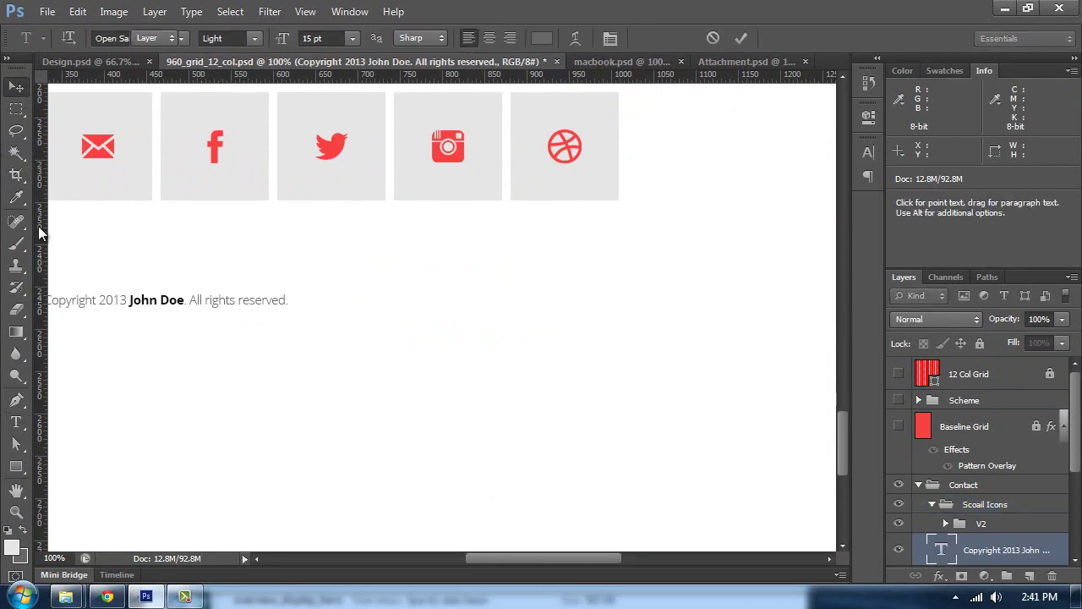
pyautogui.click(16, 376)
pyautogui.click(19, 197)
pyautogui.click(61, 227)
pyautogui.moveTo(247, 246); pyautogui.dragTo(503, 257)
# - Using the baseline grid, measure 120 px down from the copyright text's baseline with the Ruler tool and place a horizontal guide there
pyautogui.click(901, 427)
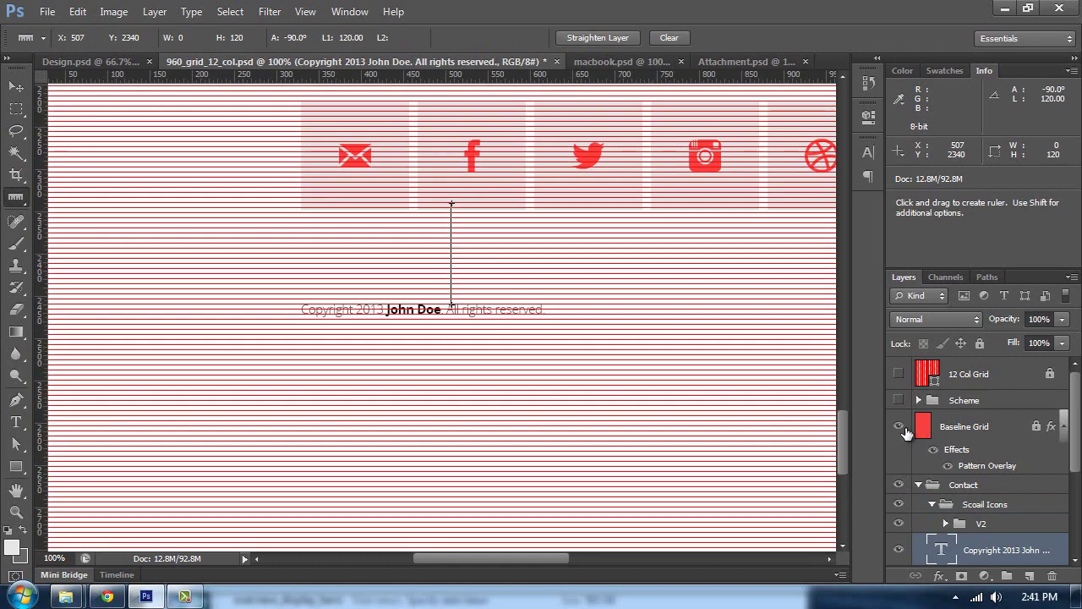
pyautogui.hotkey('ctrl', '+')
pyautogui.hotkey('ctrl', '+')
pyautogui.hotkey('ctrl', '+')
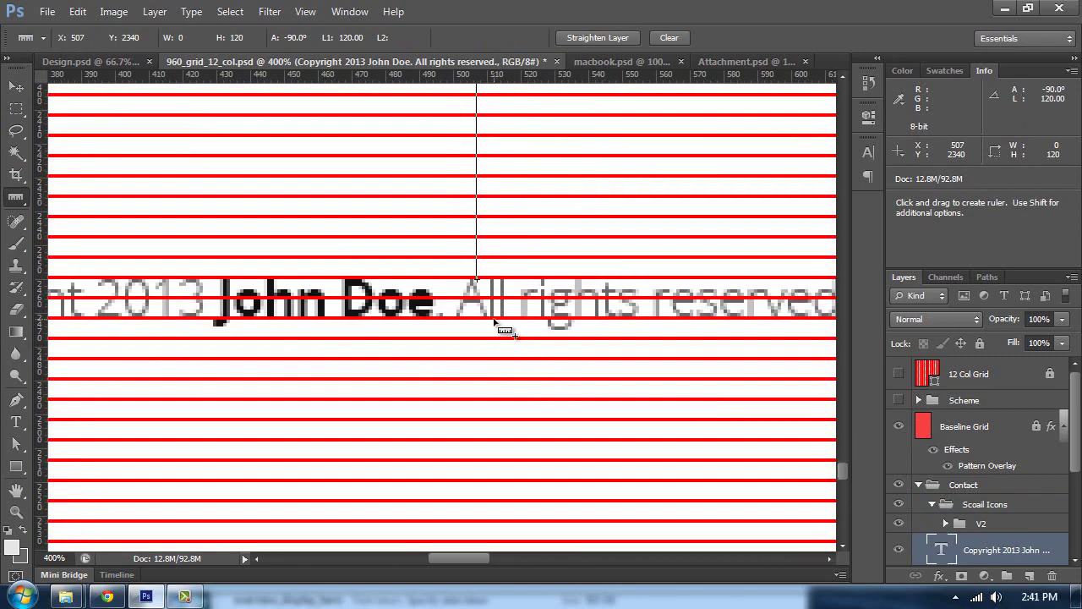
pyautogui.moveTo(493, 537); pyautogui.dragTo(487, 435)
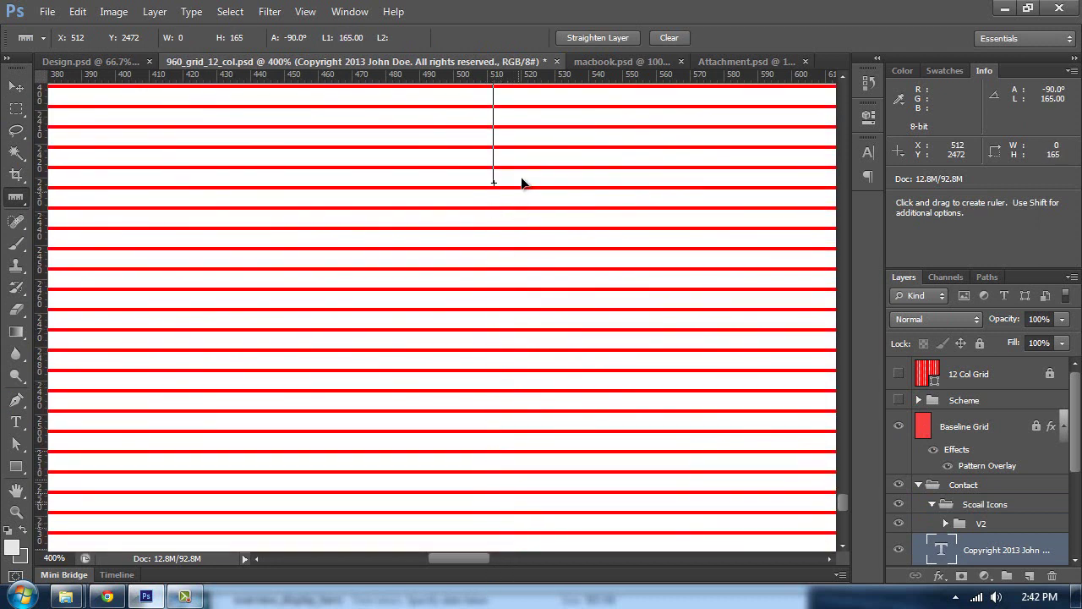
pyautogui.moveTo(543, 100)
pyautogui.mouseDown()
pyautogui.moveTo(544, 109)
pyautogui.moveTo(543, 97)
pyautogui.mouseUp()
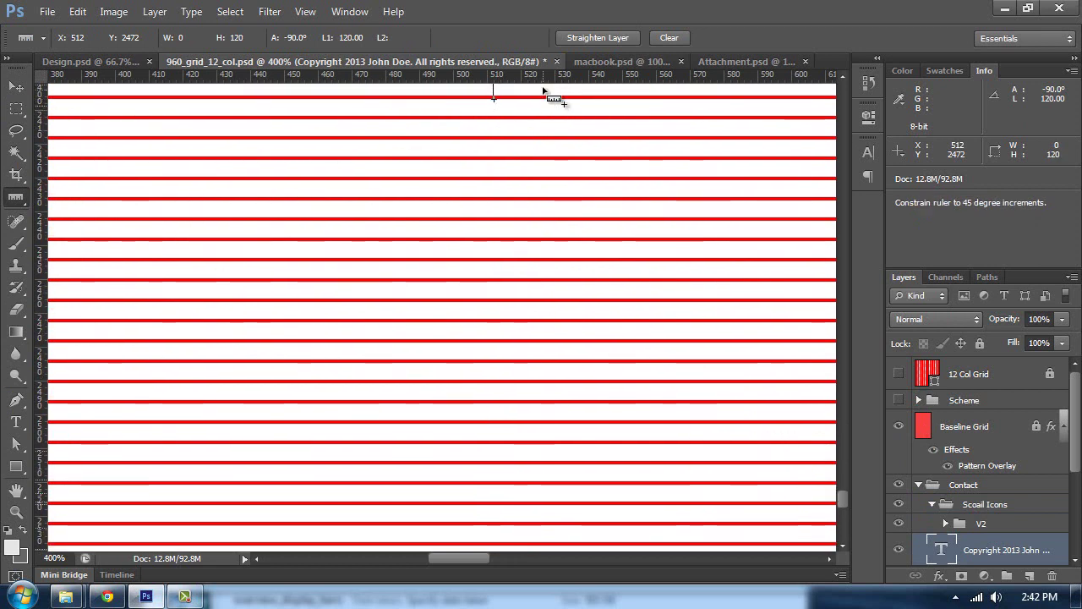
pyautogui.hotkey('ctrl', ';')
pyautogui.hotkey('ctrl', '-')
pyautogui.hotkey('ctrl', '-')
pyautogui.hotkey('ctrl', '-')
pyautogui.hotkey('ctrl', '-')
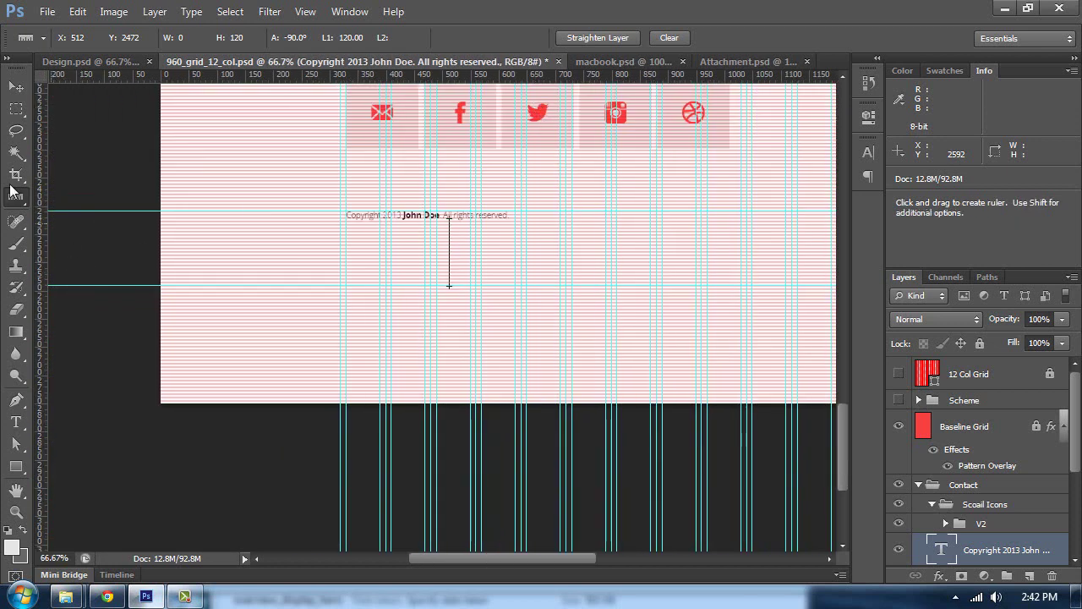
# - Crop the canvas's lower edge up to the new guide, for a canvas of 1600 × 2592 px
pyautogui.click(16, 175)
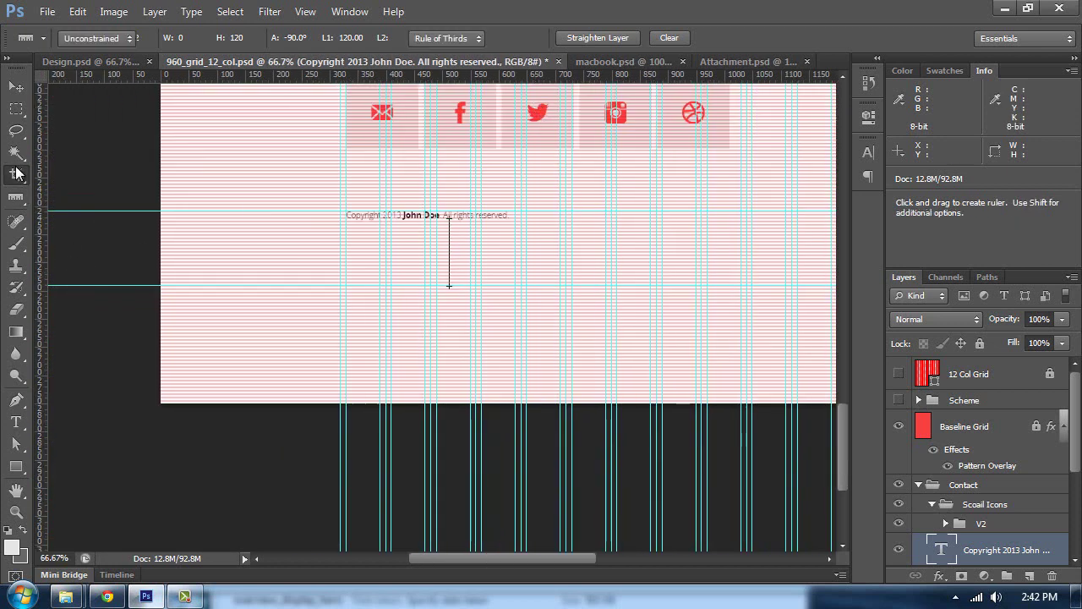
pyautogui.moveTo(616, 402); pyautogui.dragTo(614, 342)
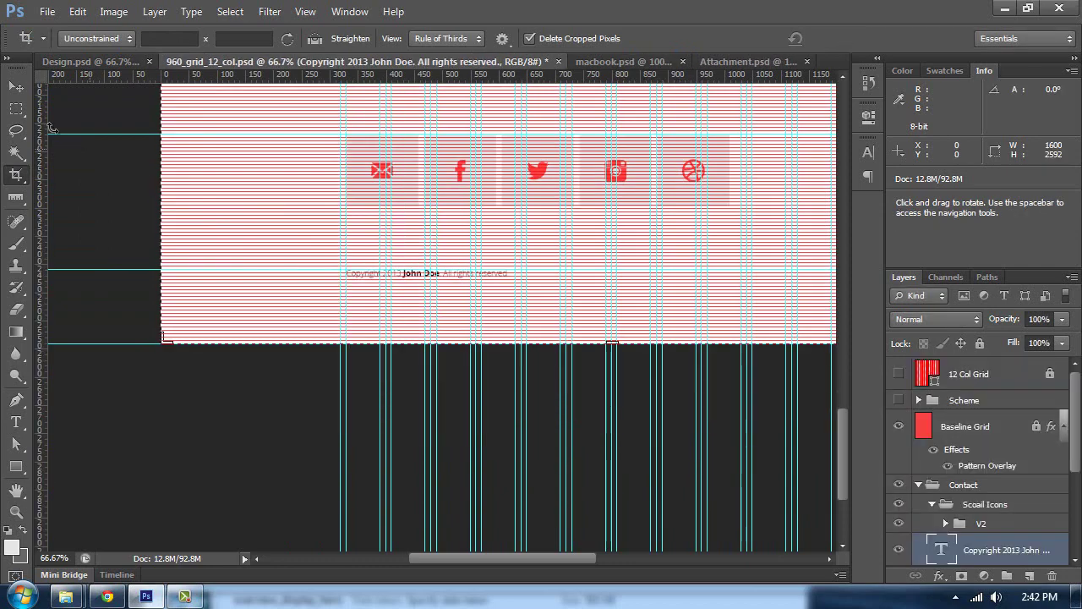
pyautogui.click(15, 88)
# - Hide the guides and the baseline grid over the cropped page
pyautogui.moveTo(566, 207); pyautogui.dragTo(544, 309)
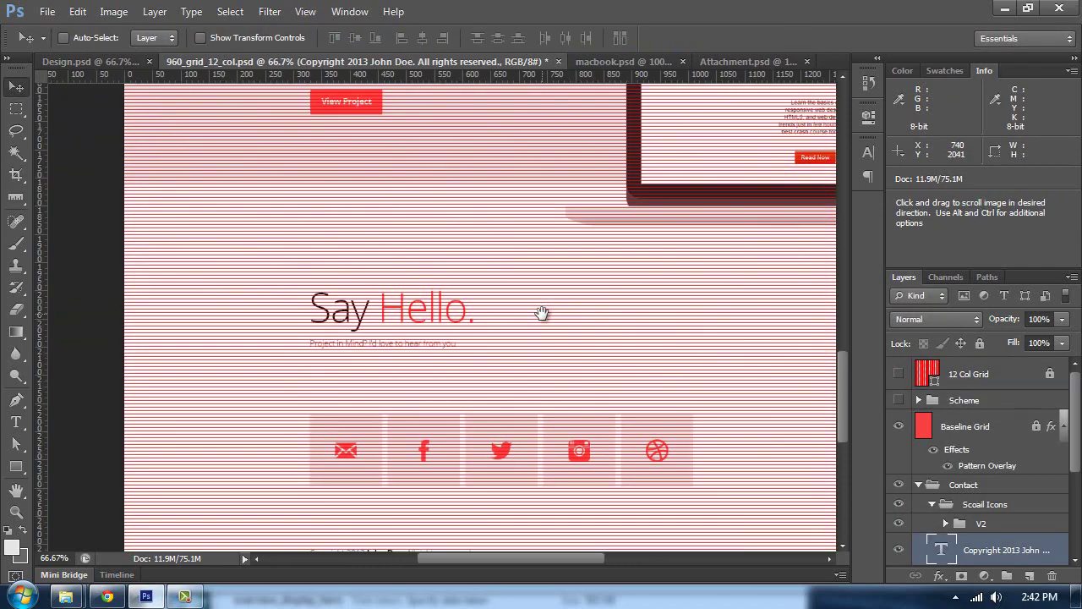
pyautogui.hotkey('ctrl', '-')
pyautogui.hotkey('ctrl', ';')
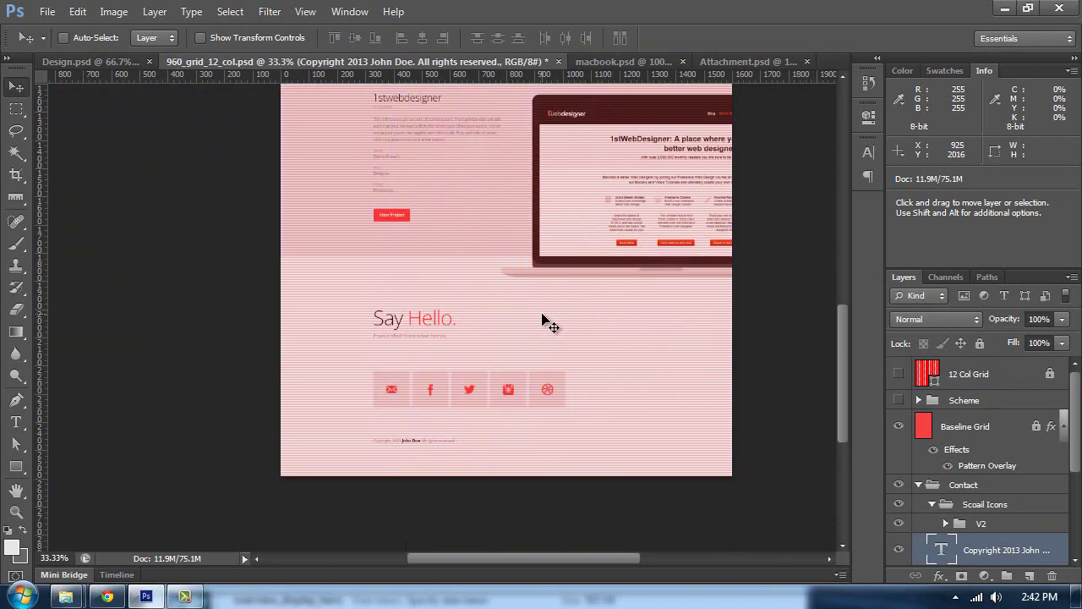
pyautogui.click(899, 426)
# - Review the finished page layout from the header through the services section, with and without the surrounding panels
pyautogui.scroll(2, 587, 227)
pyautogui.press('Tab')
pyautogui.moveTo(532, 285); pyautogui.dragTo(520, 523)
pyautogui.scroll(2, 488, 271)
pyautogui.press('Tab')
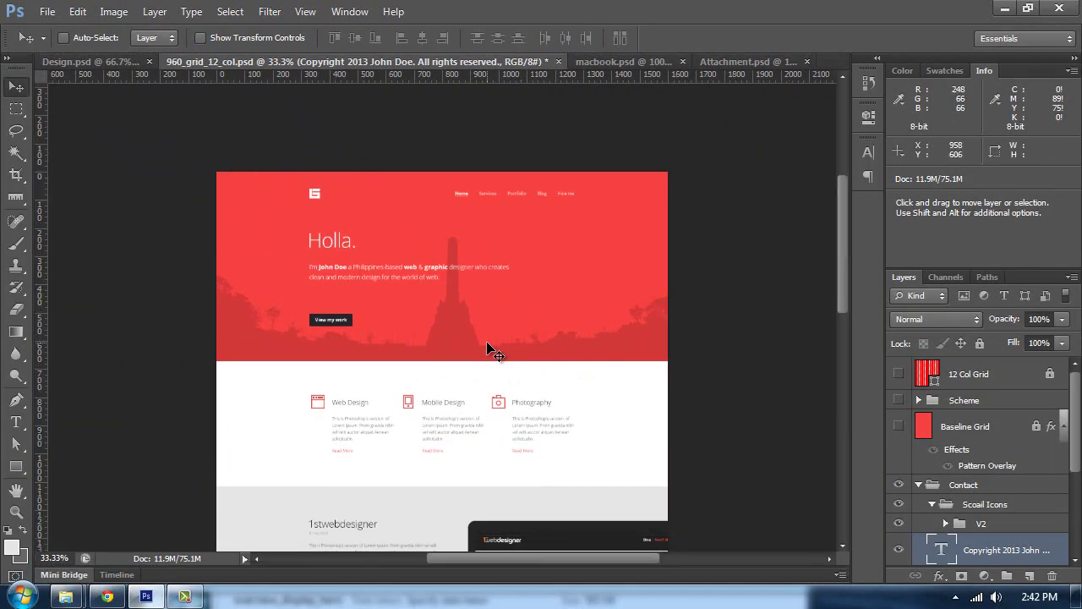
pyautogui.hotkey('ctrl', '+')
pyautogui.hotkey('ctrl', '+')
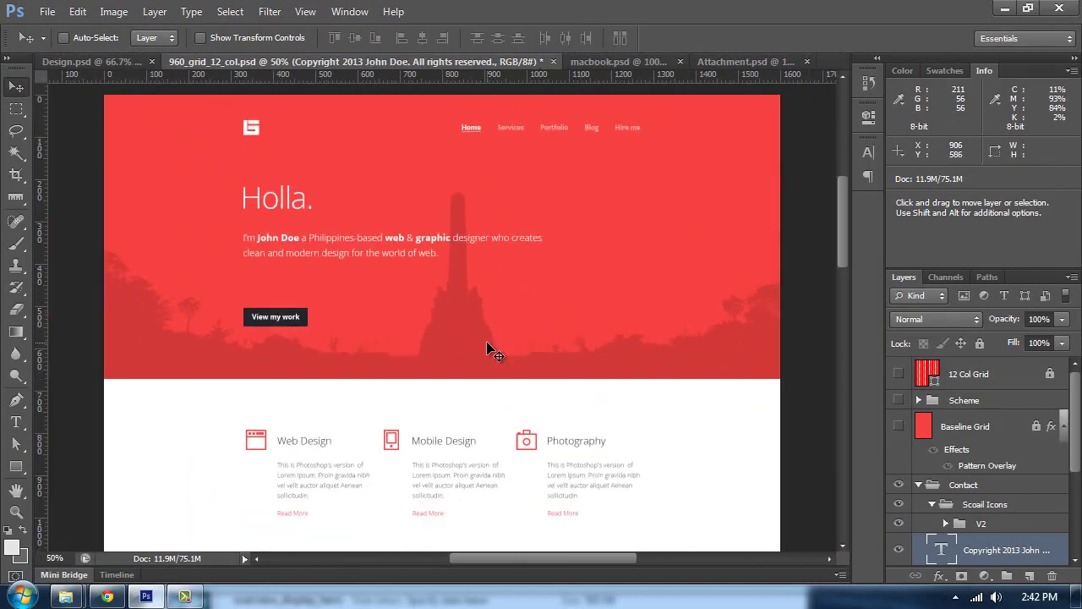
pyautogui.scroll(3, 493, 351)
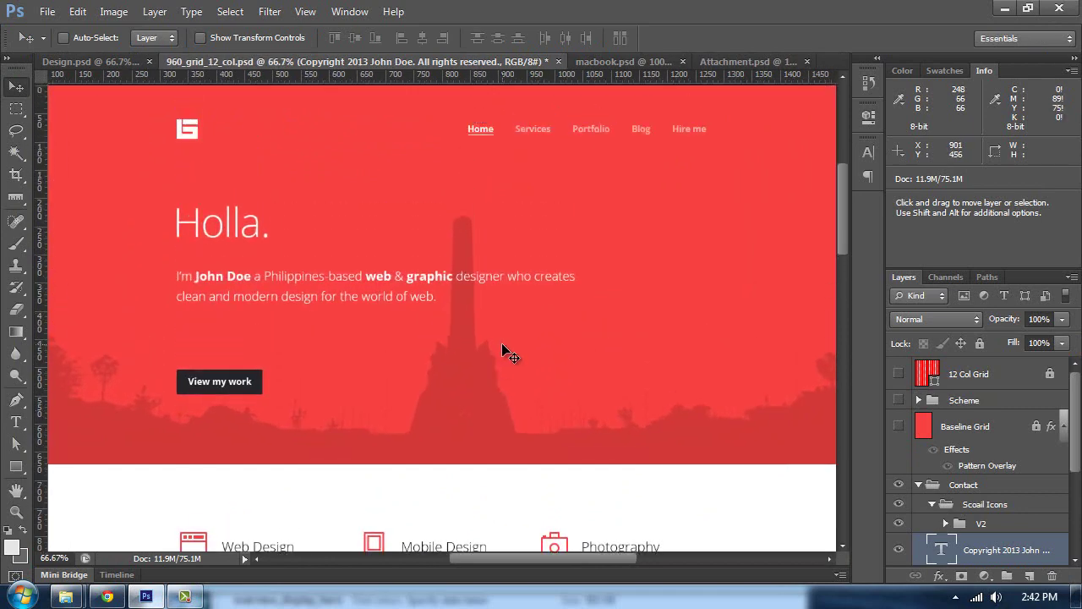
pyautogui.scroll(-1, 505, 351)
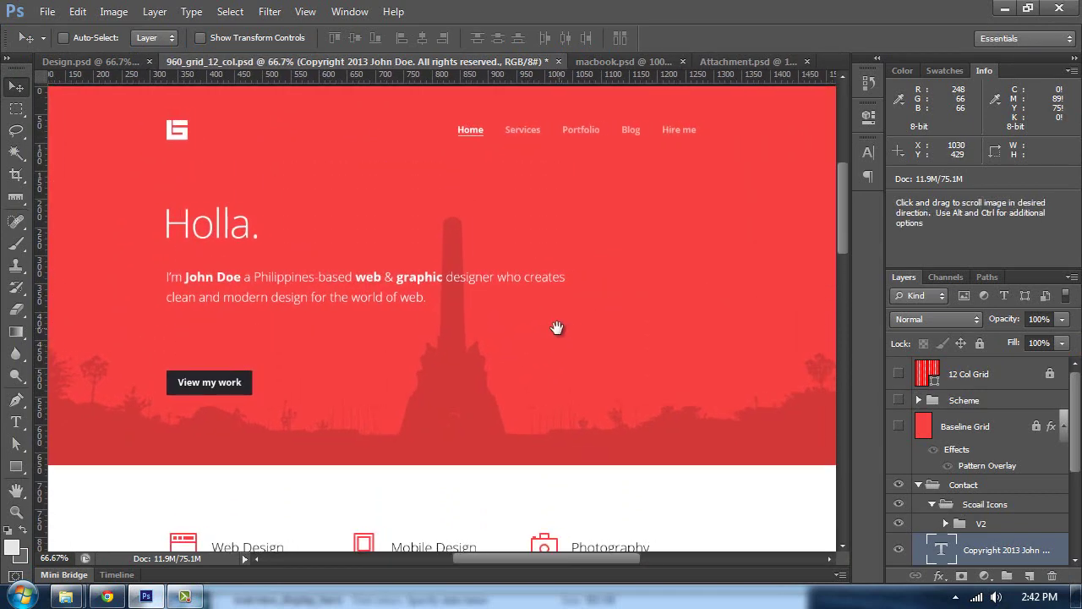
pyautogui.press('Tab')
pyautogui.scroll(-1, 676, 372)
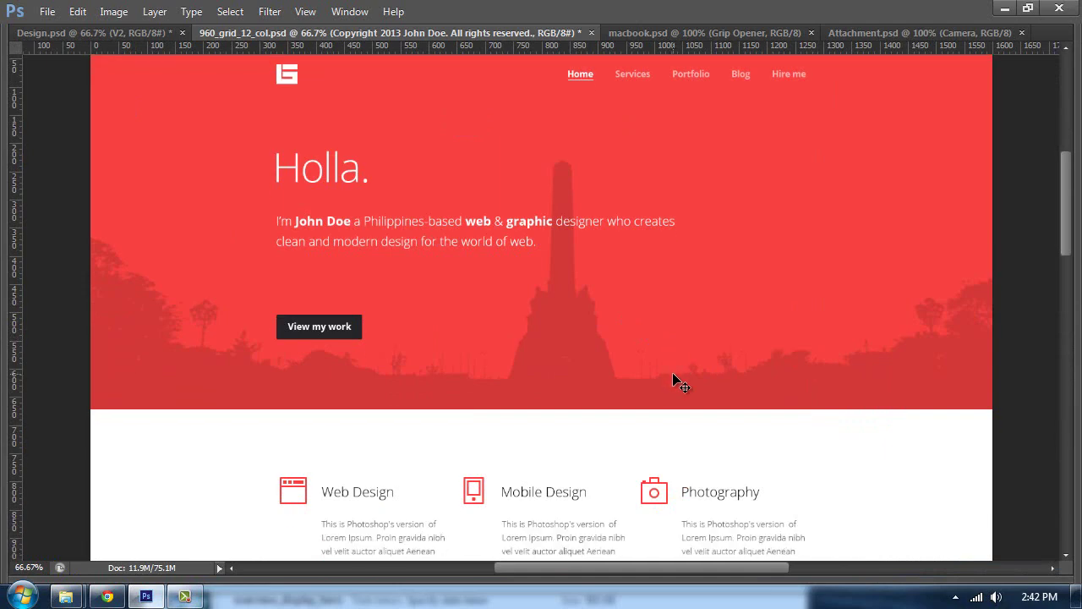
pyautogui.press('Tab')
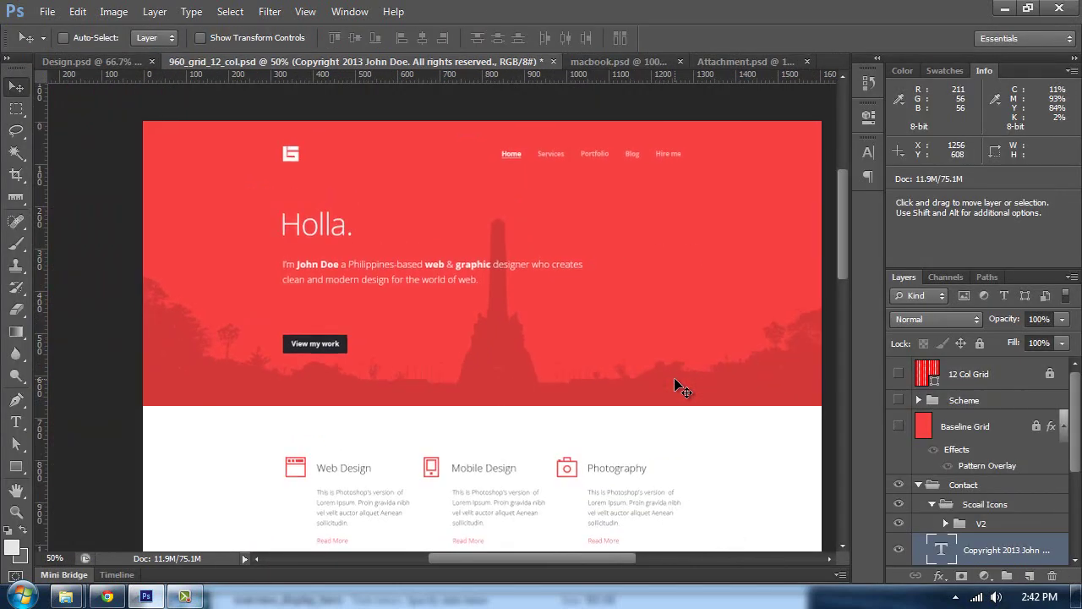
pyautogui.press('Tab')
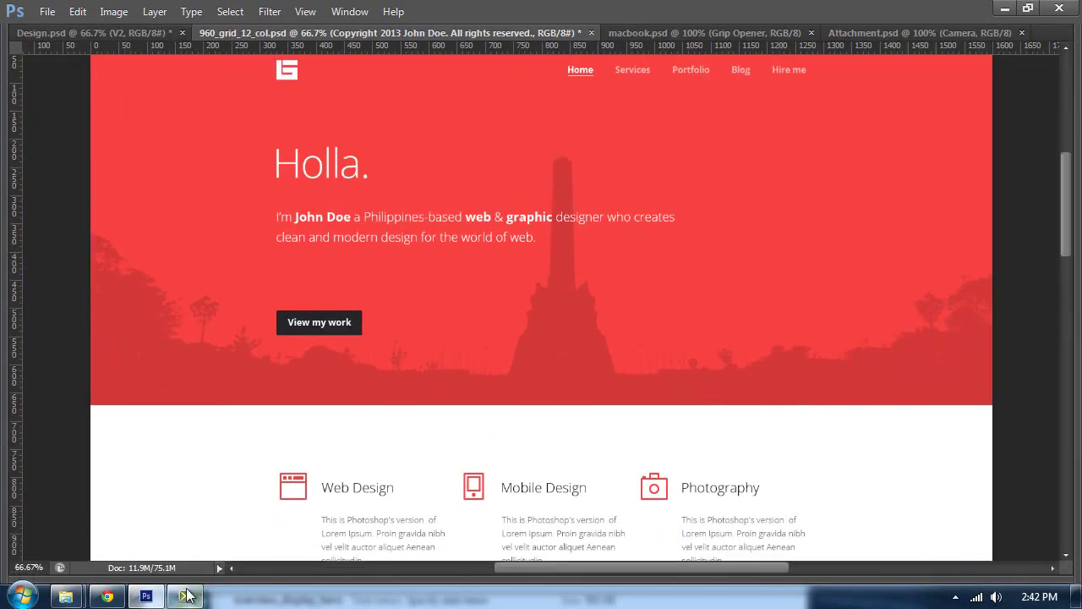
pyautogui.press('Tab')
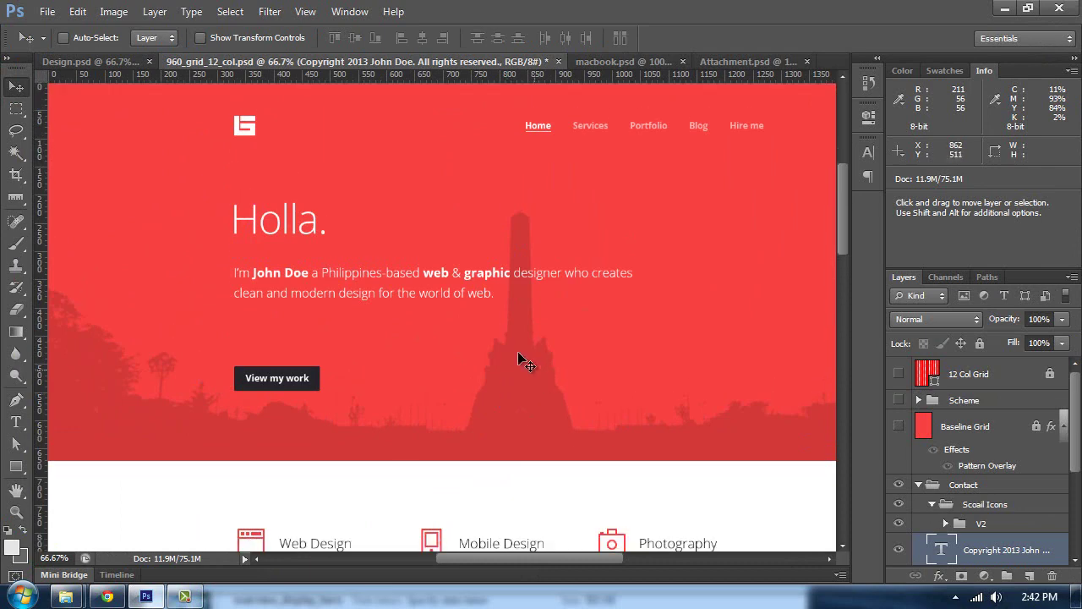
# - Compare the page with Design.psd's contact and portfolio sections, and return to the header of 960_grid_12_col.psd
pyautogui.click(97, 63)
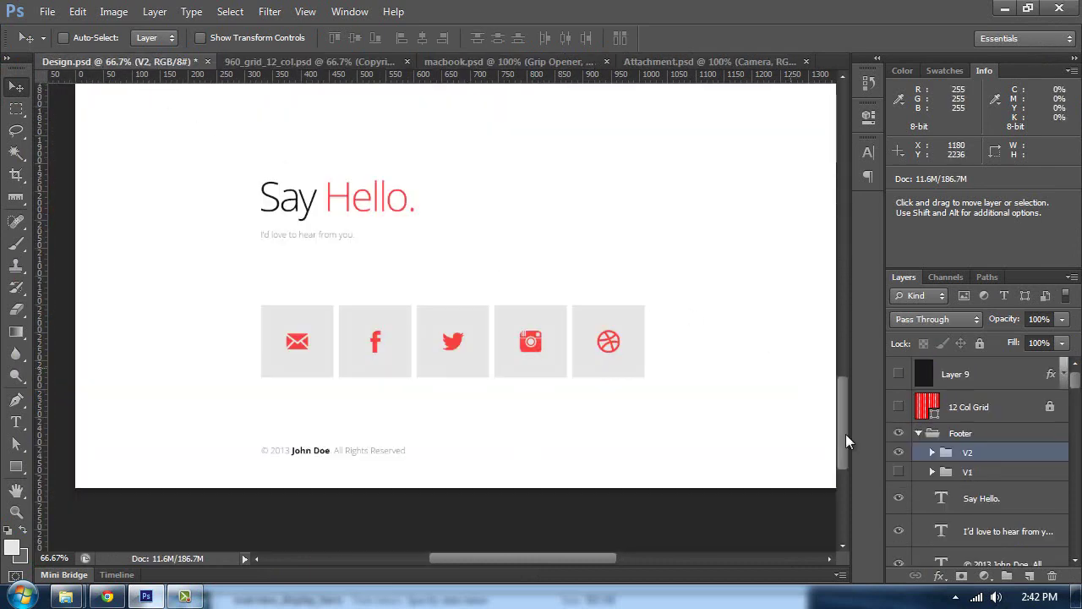
pyautogui.scroll(3, 558, 315)
pyautogui.scroll(3, 559, 315)
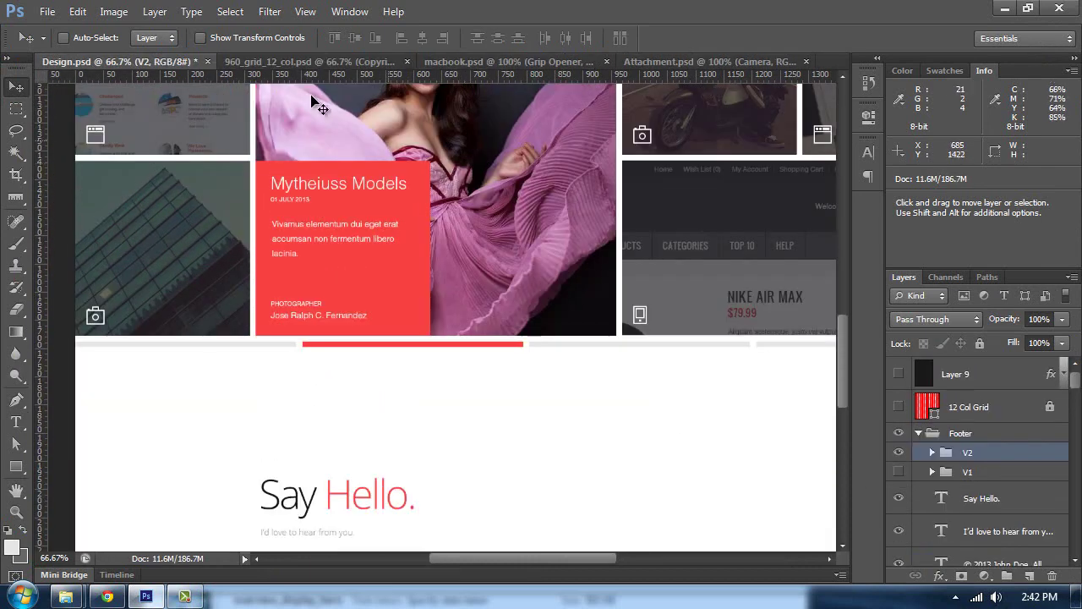
pyautogui.click(302, 59)
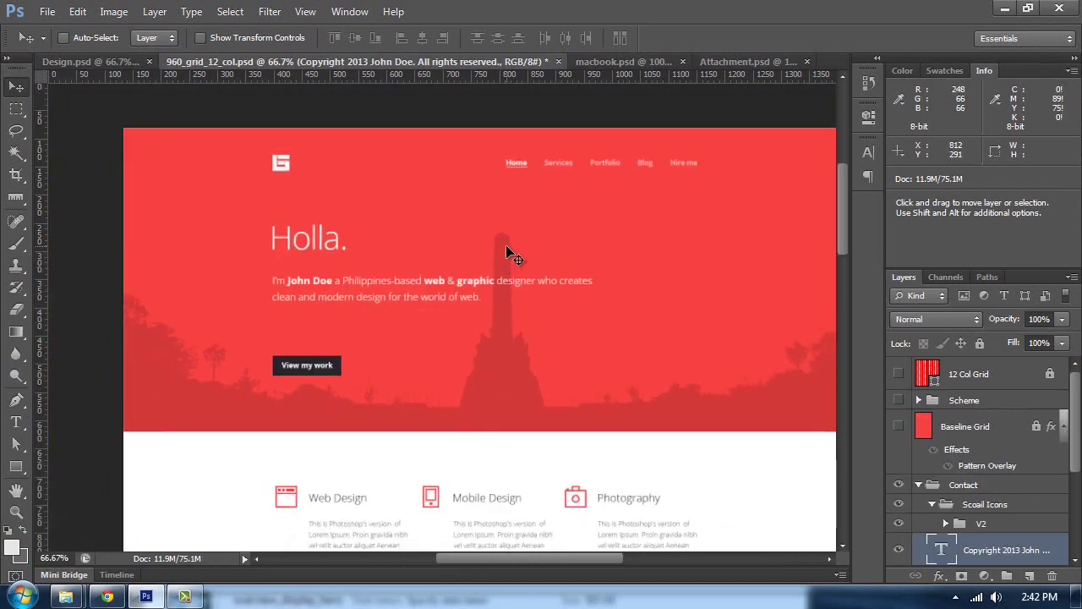
pyautogui.press('Tab')
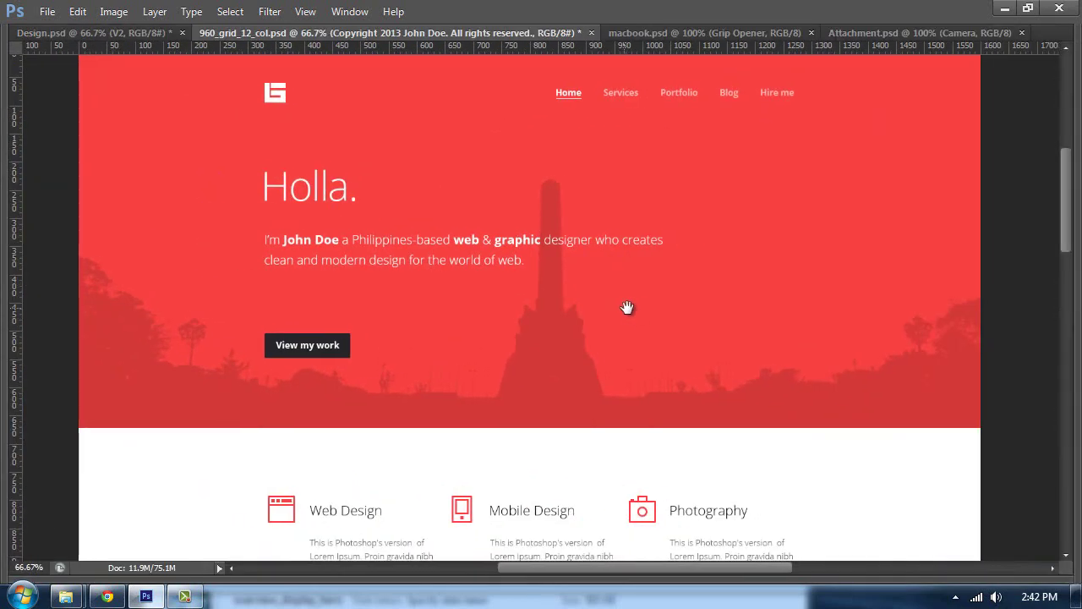
pyautogui.press('Tab')
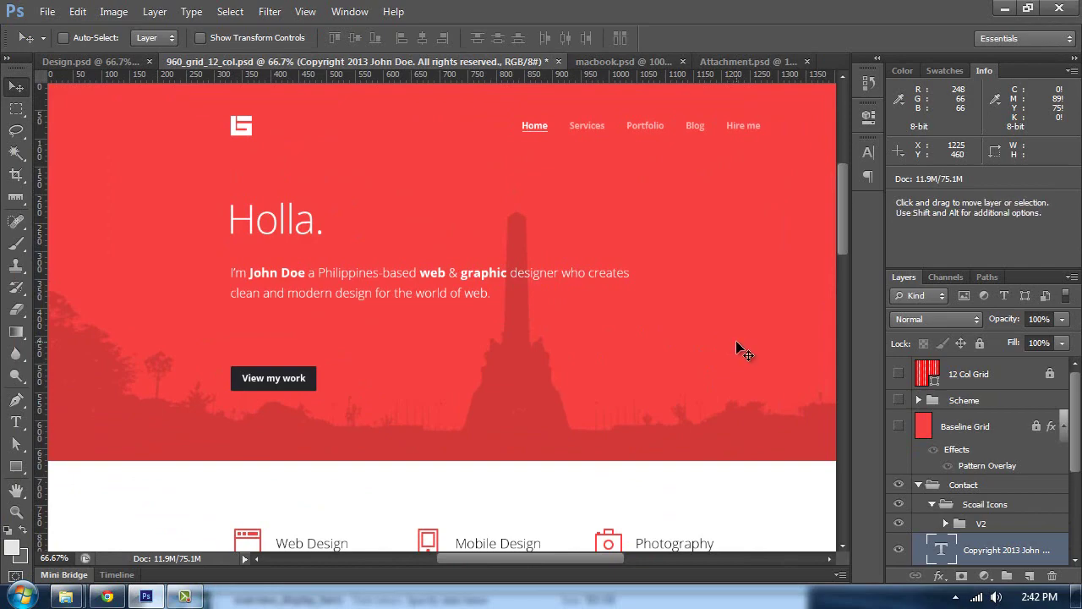
pyautogui.scroll(3, 737, 343)
pyautogui.scroll(-2, 738, 353)
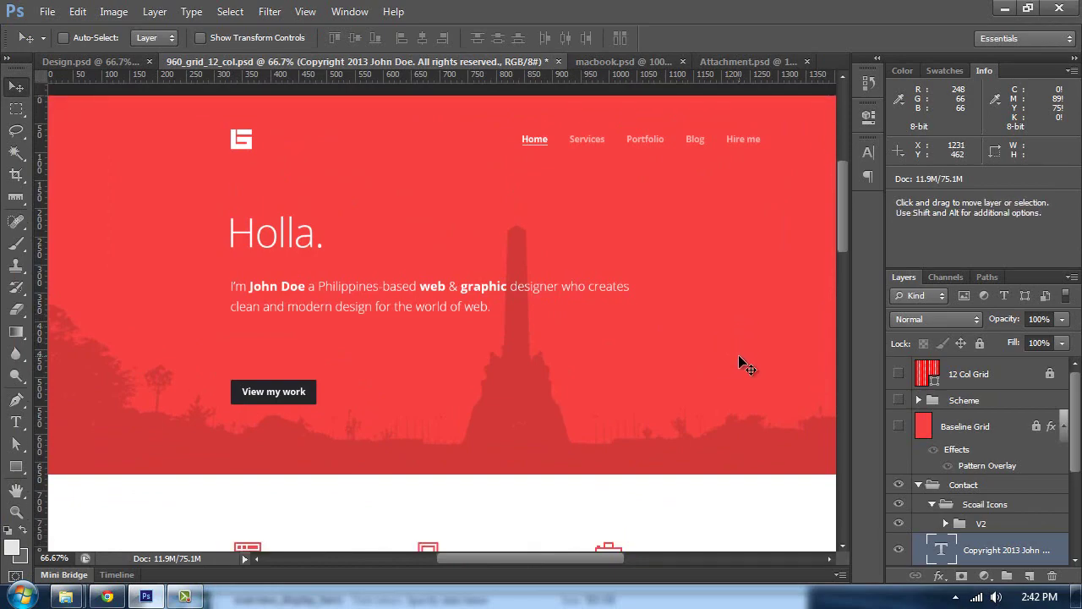